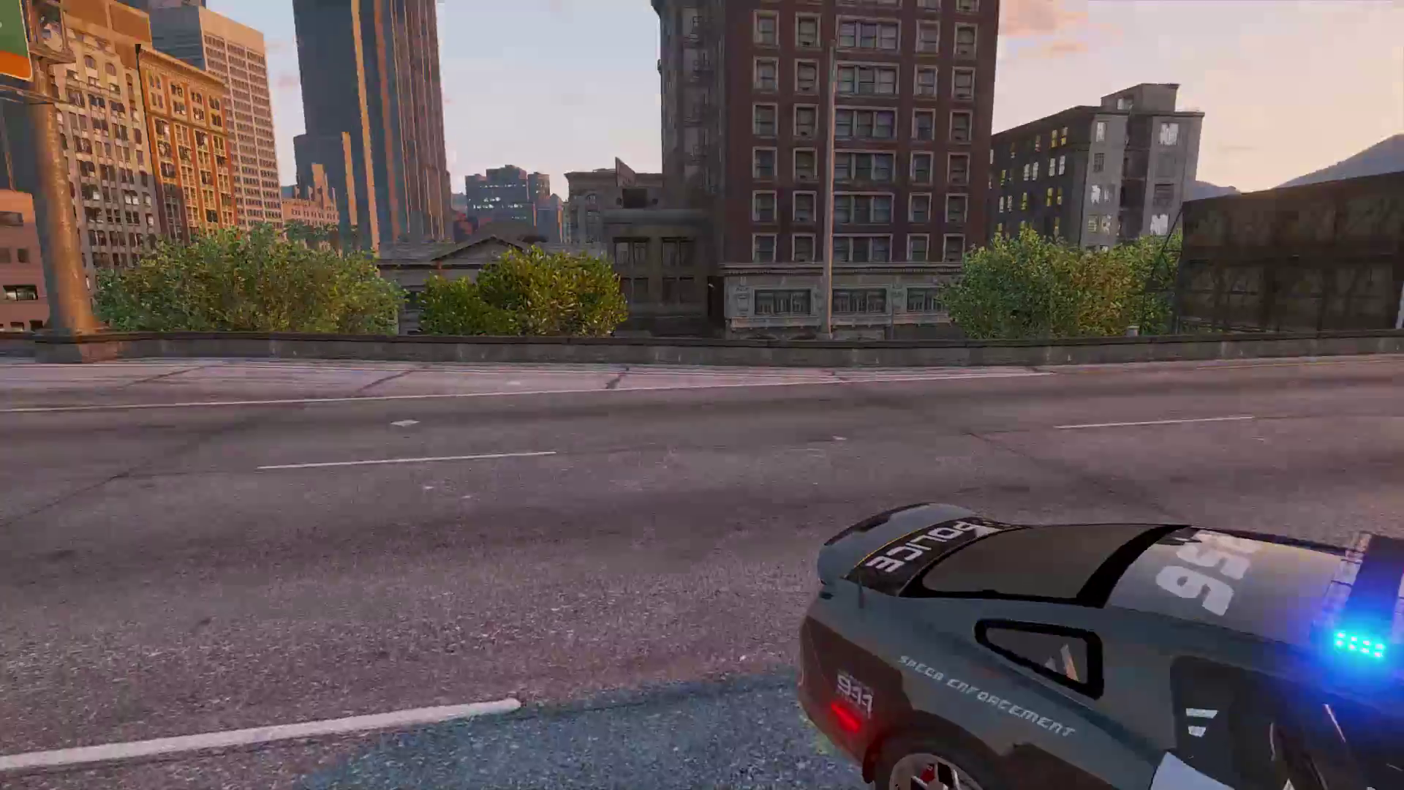
- Open the Map Editor's main menu in the game
key("F7")
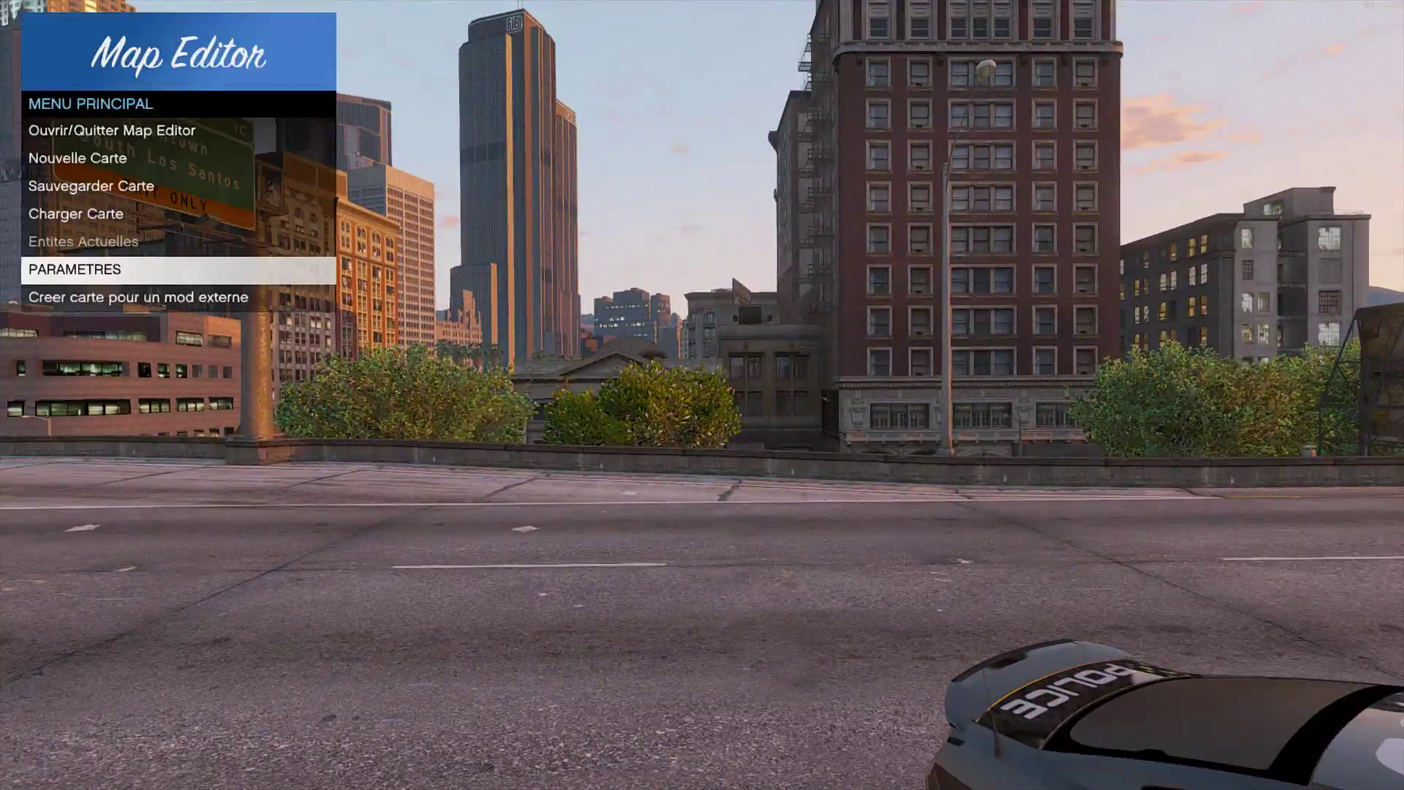
key("Up")
key("Return")
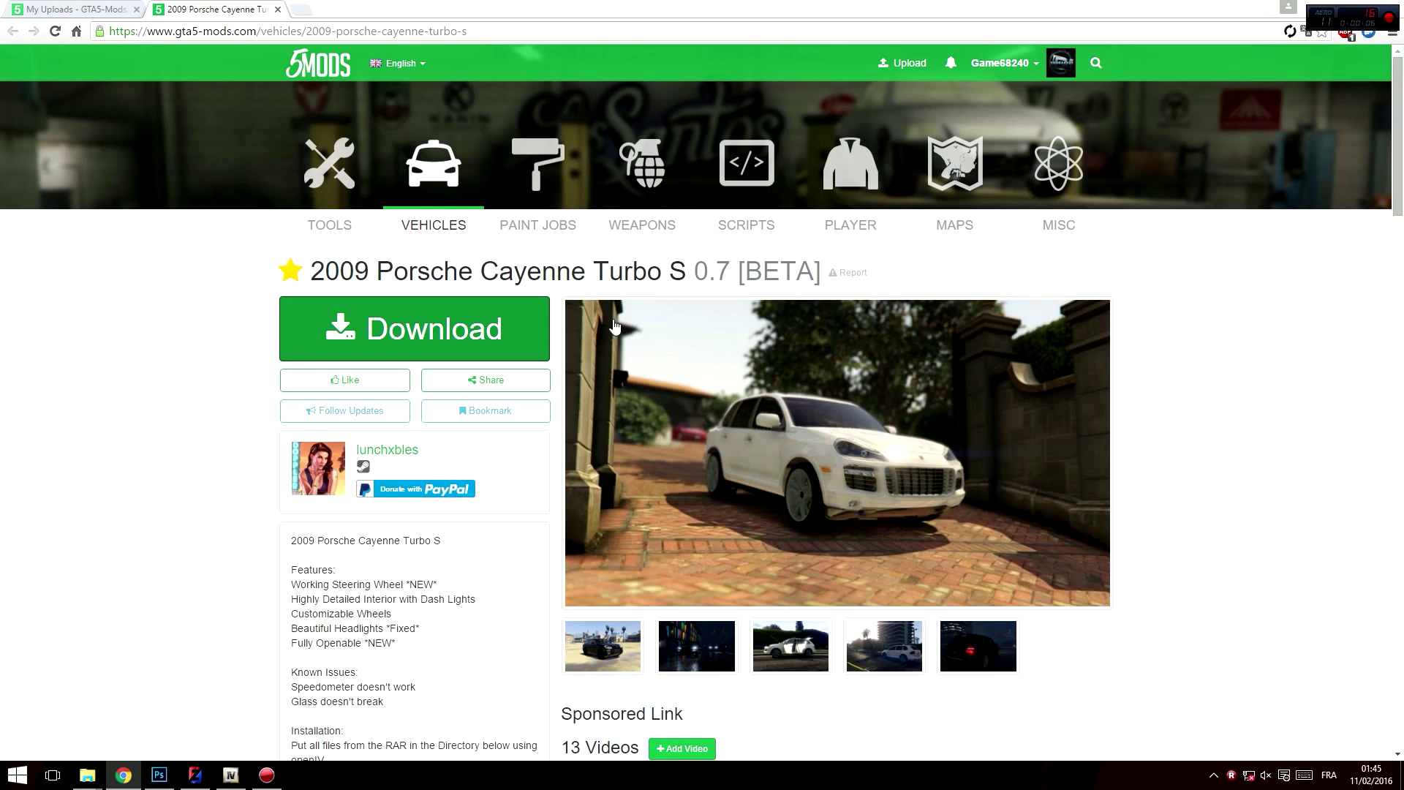
- Review the 2009 Porsche Cayenne Turbo S mod page and glance at the My Uploads page
left_click(675, 309)
left_click(588, 393)
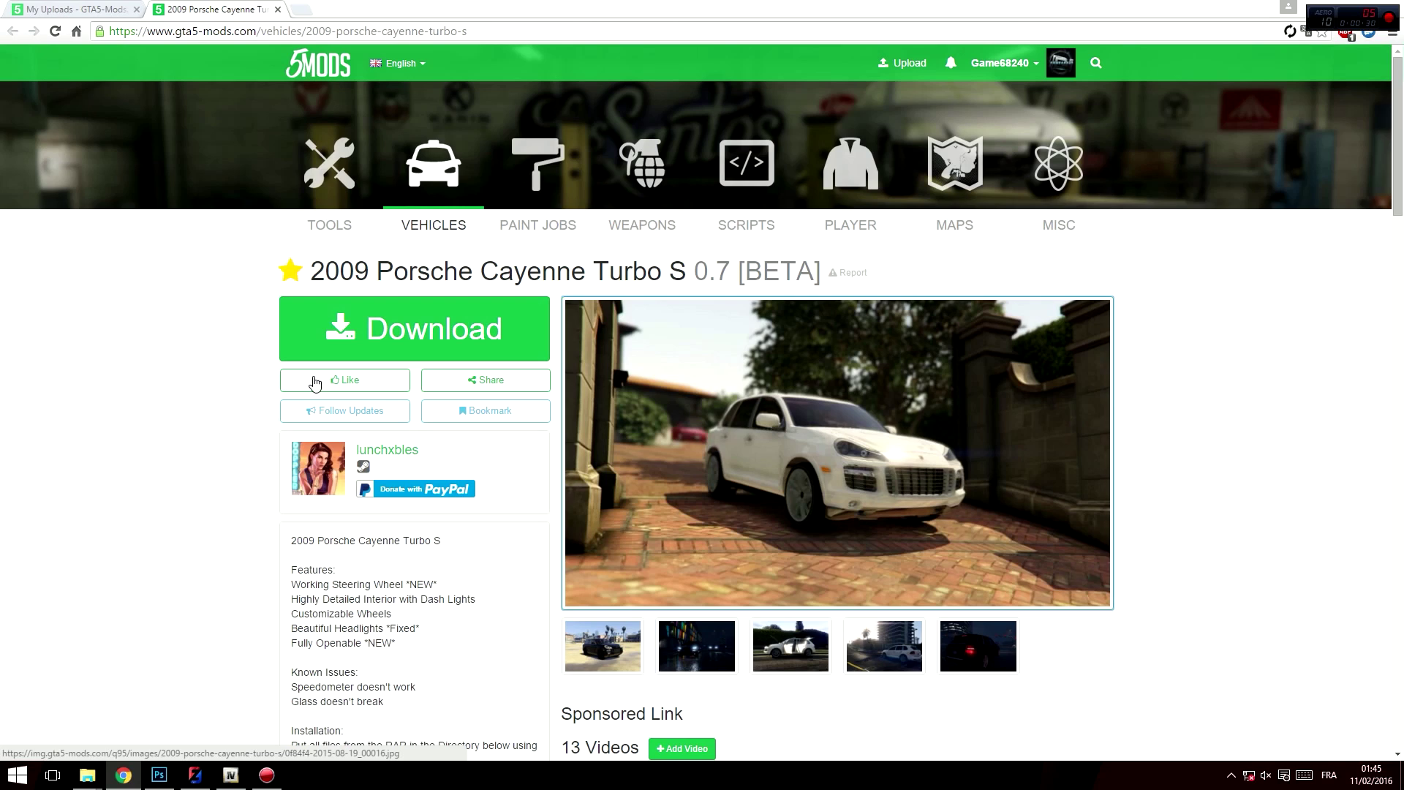
left_click_drag(684, 275, 313, 261)
left_click(236, 314)
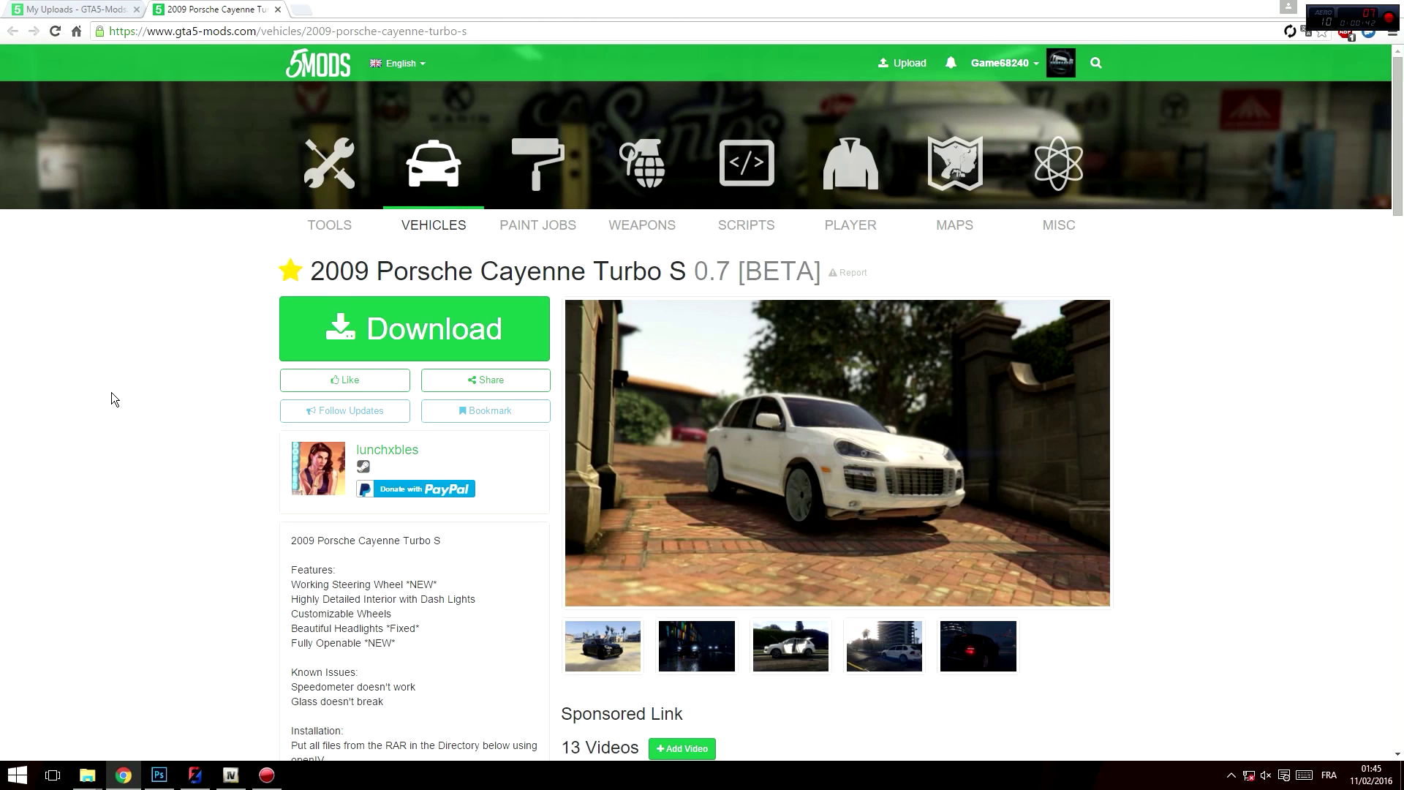
left_click(80, 8)
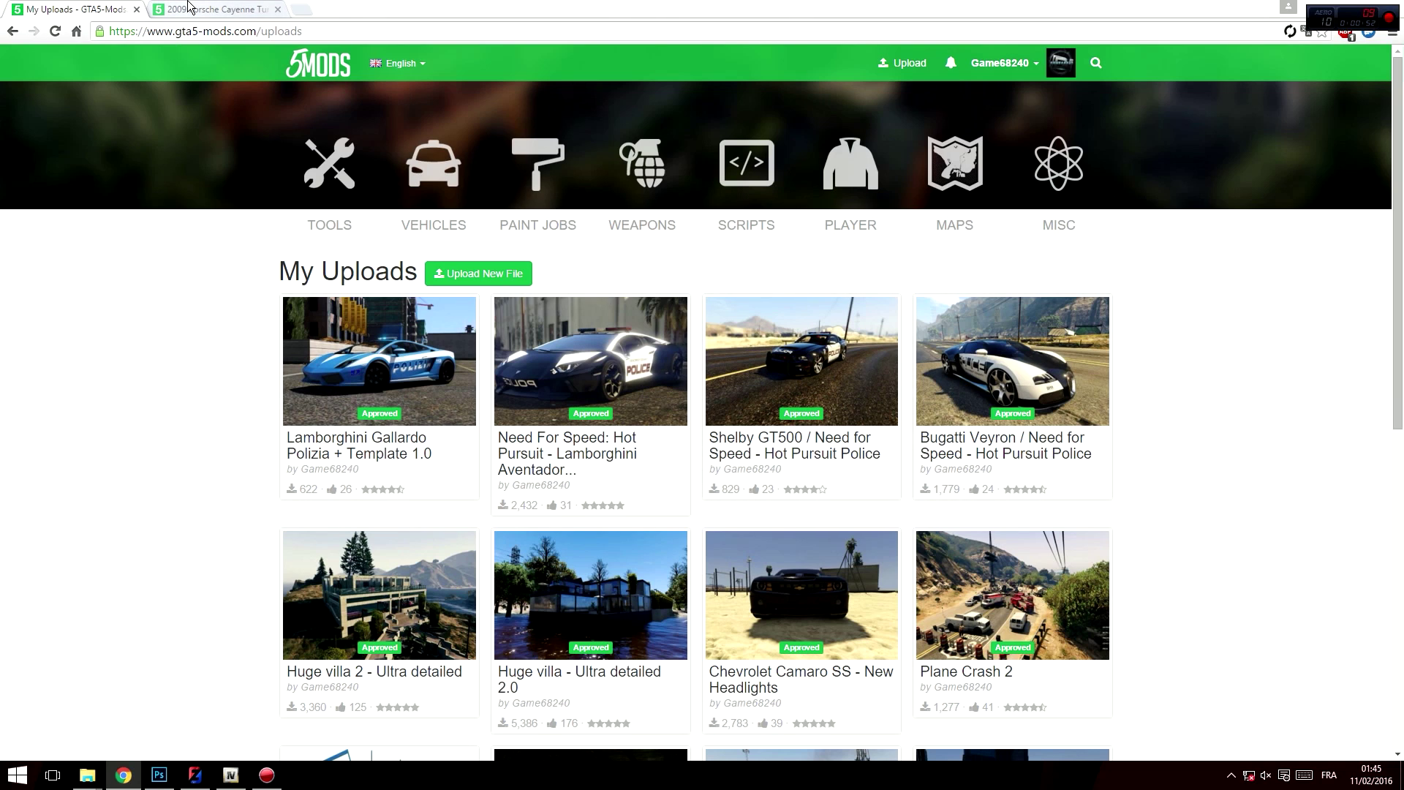
key("ctrl+Tab")
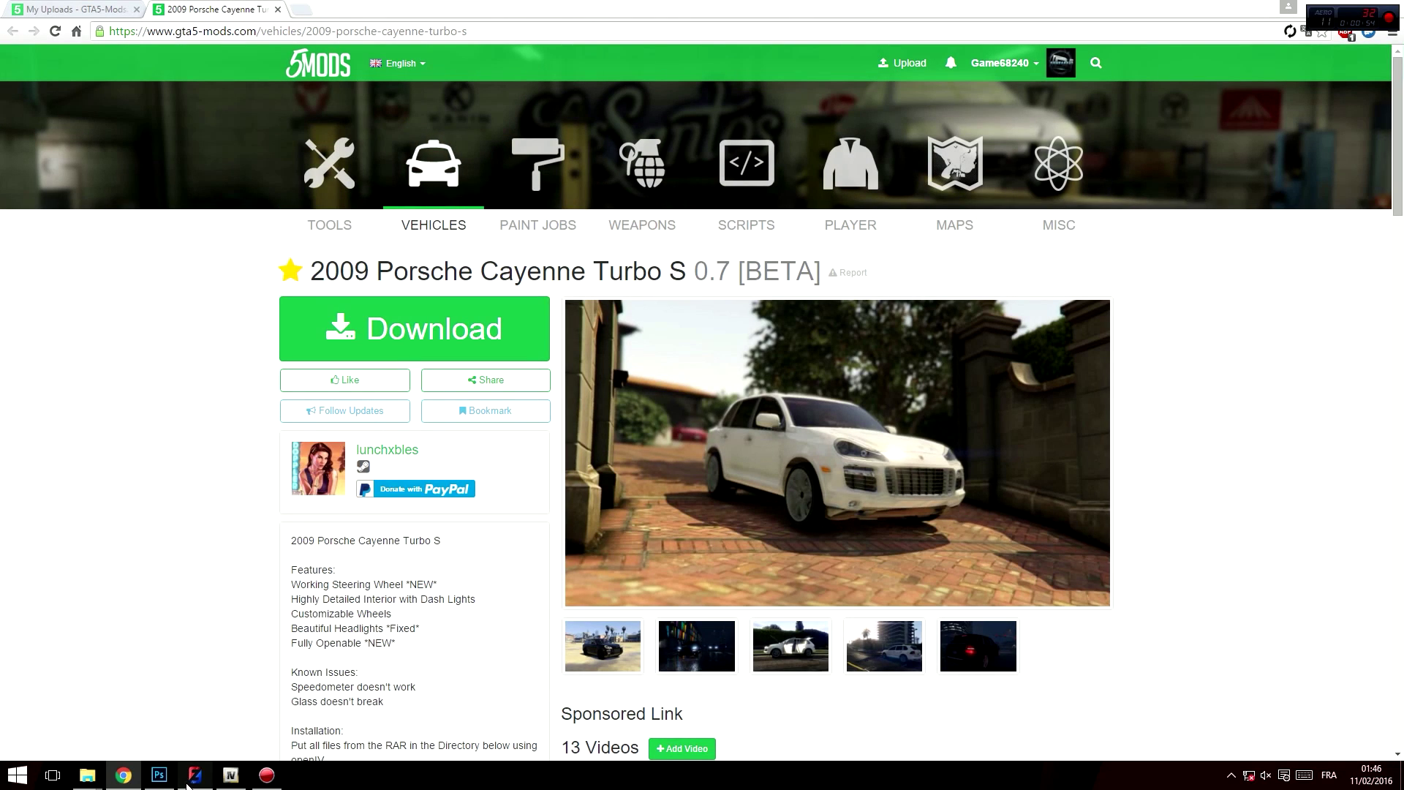
- Switch to Photoshop and examine the mirror parts and body panels on the car's wireframe template
left_click(176, 740)
left_click(631, 8)
left_click(159, 774)
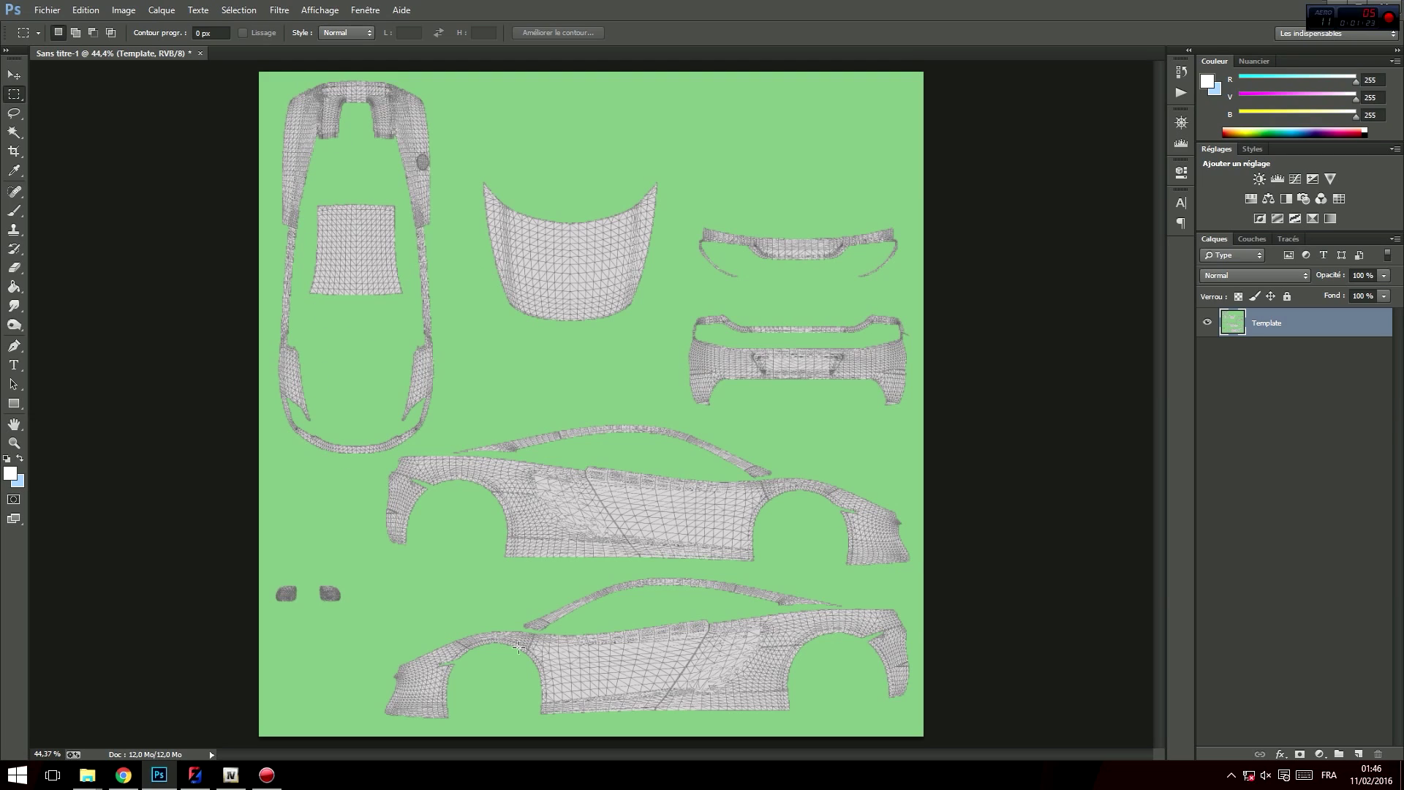
left_click_drag(284, 581, 389, 605)
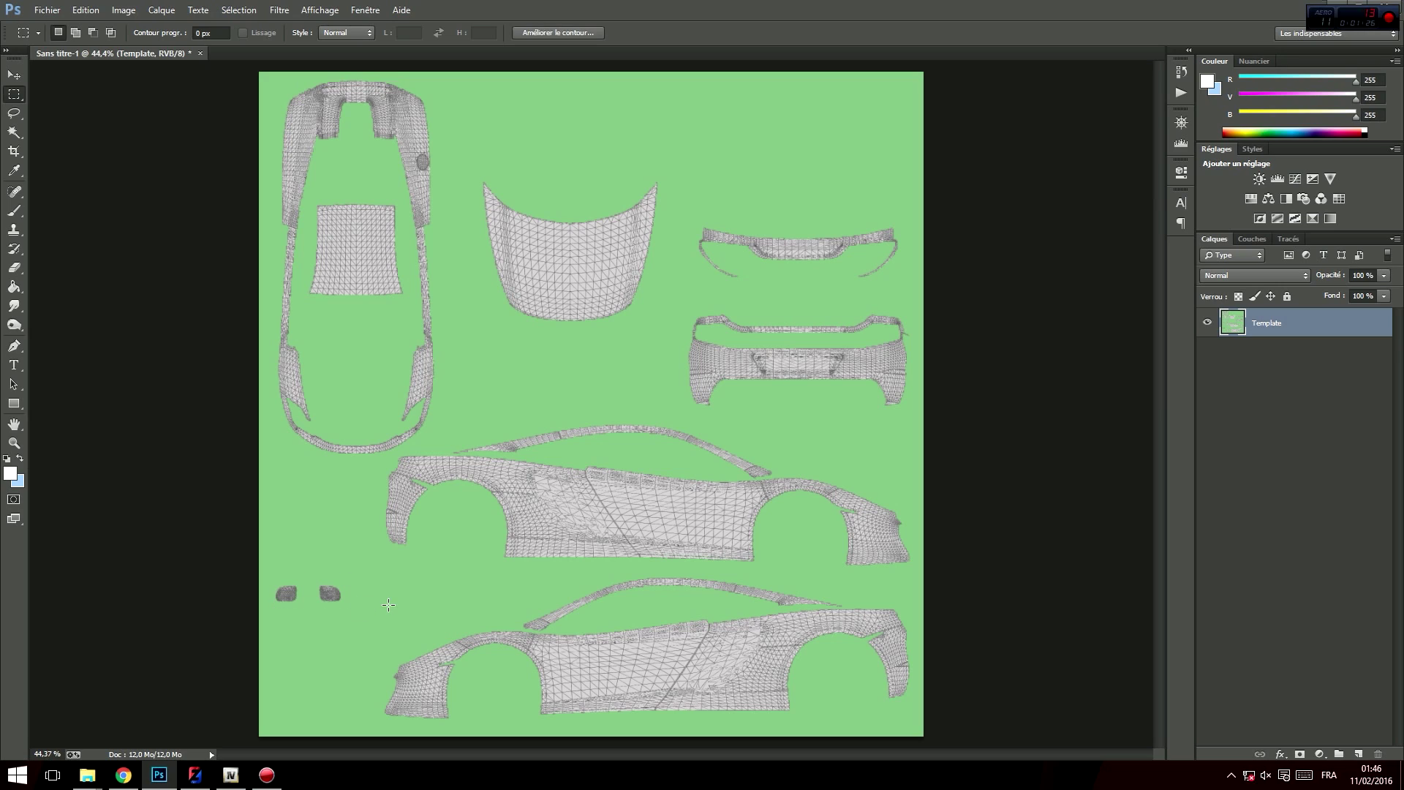
left_click(388, 605)
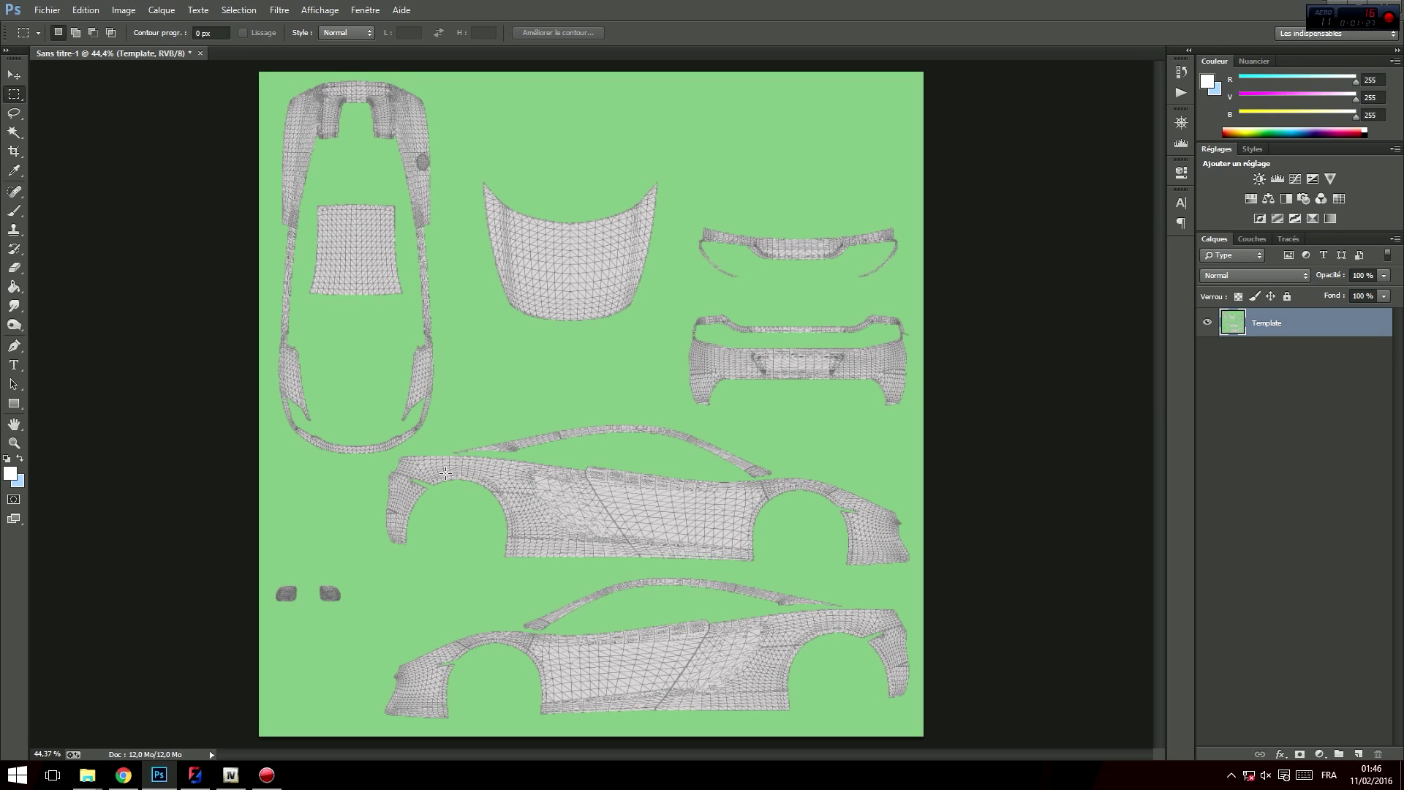
- Close the untitled template document without saving and minimise Photoshop
left_click(201, 54)
left_click(709, 293)
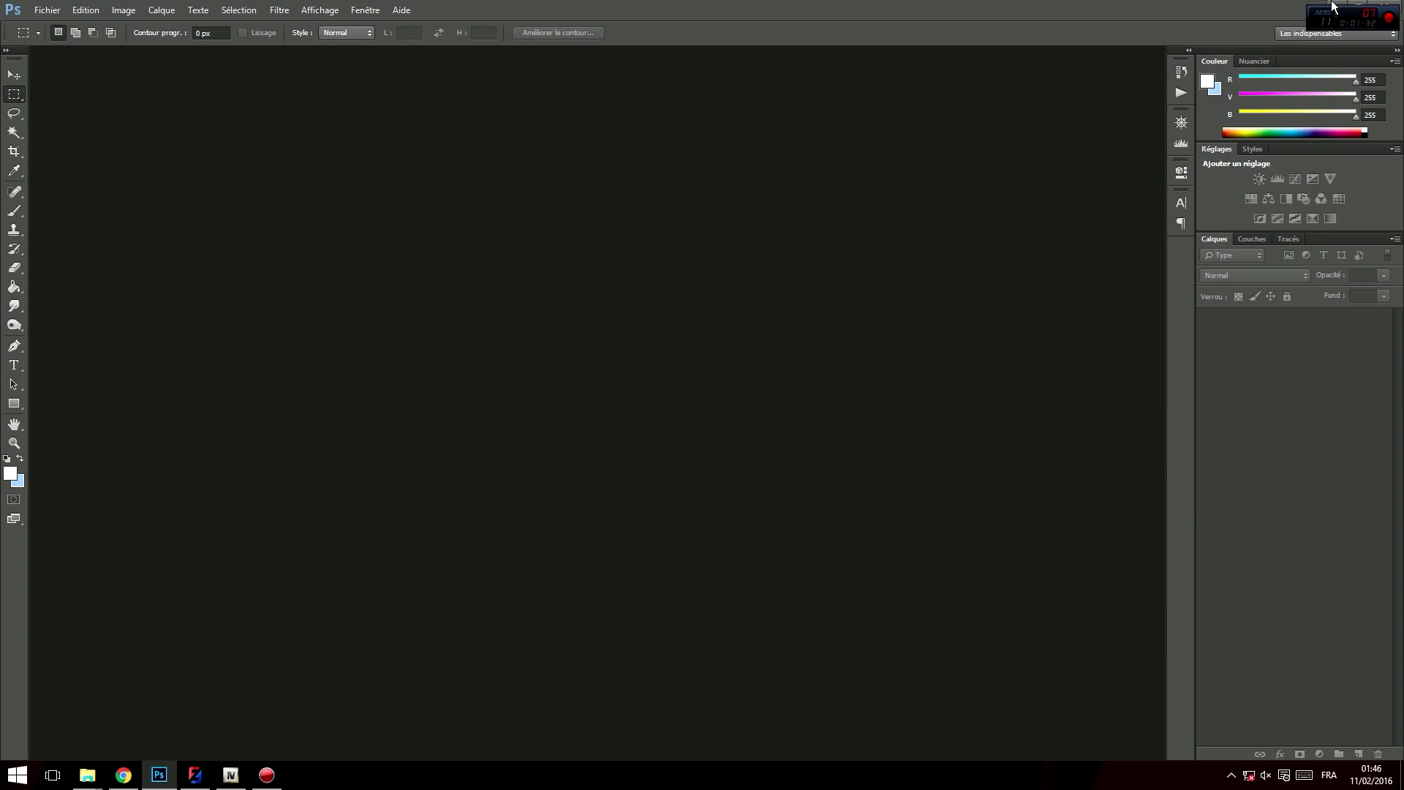
left_click(1333, 6)
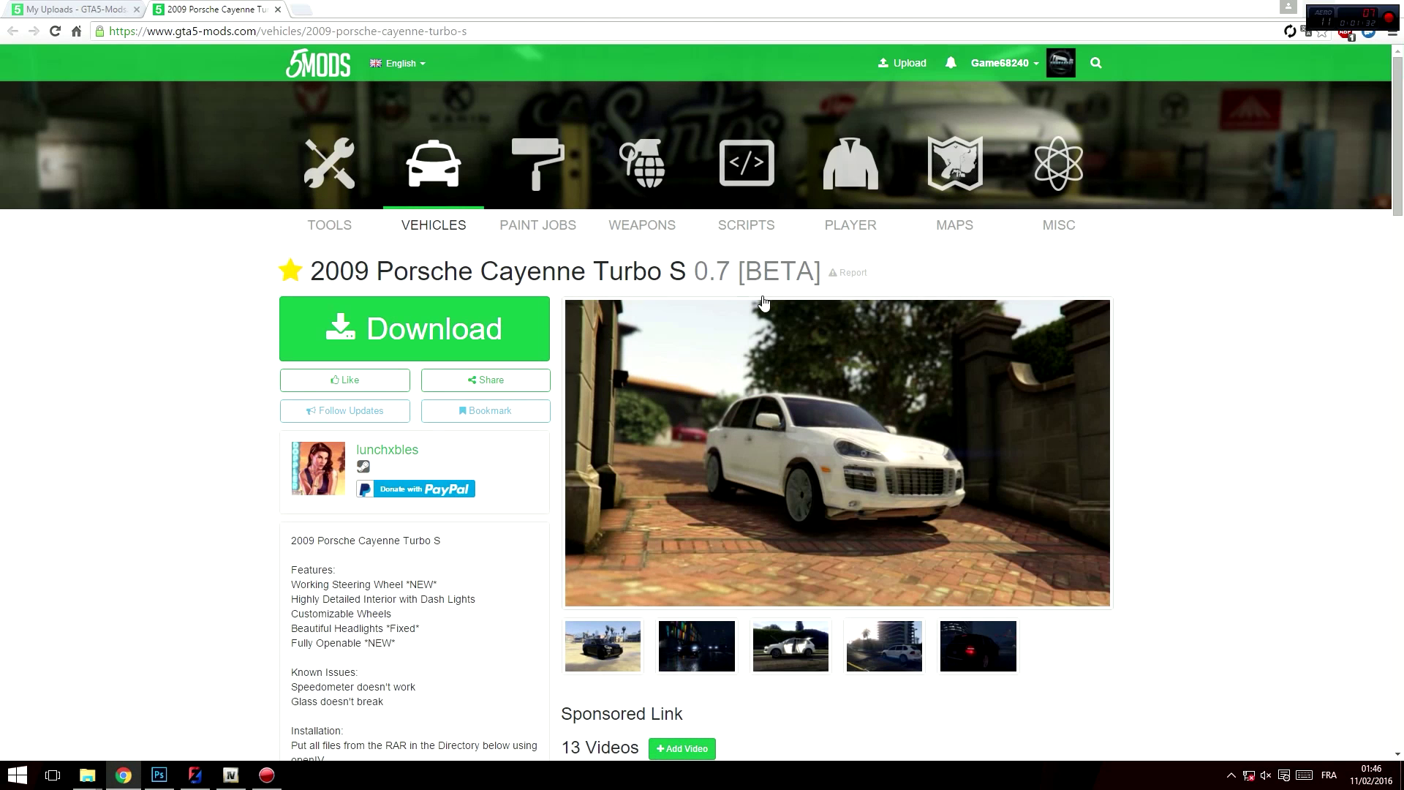
- Switch to OpenIV, preview the rocoto_hi.yft car model in the model viewer, and close the preview
left_click(239, 778)
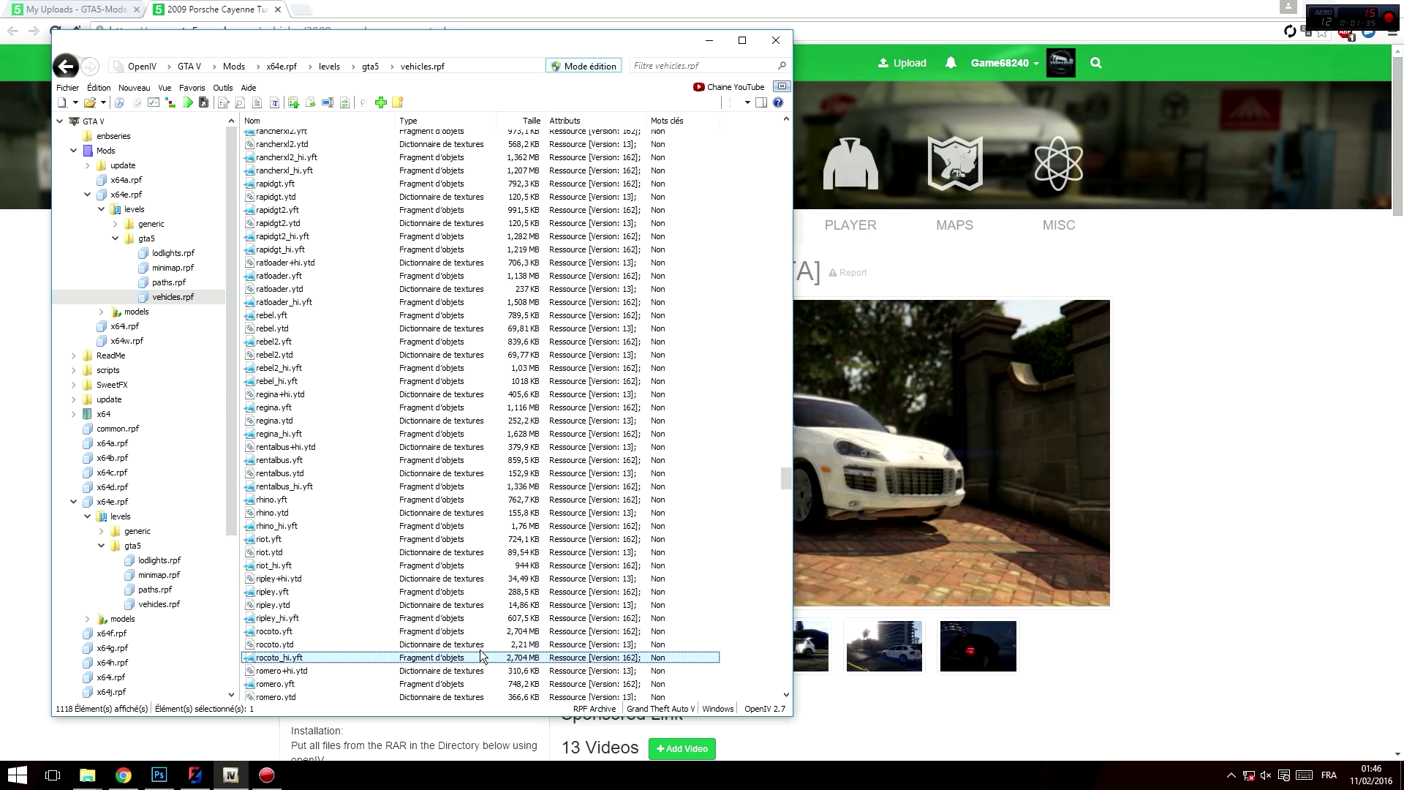
double_click(279, 662)
left_click_drag(517, 391, 143, 480)
left_click_drag(406, 137, 637, 106)
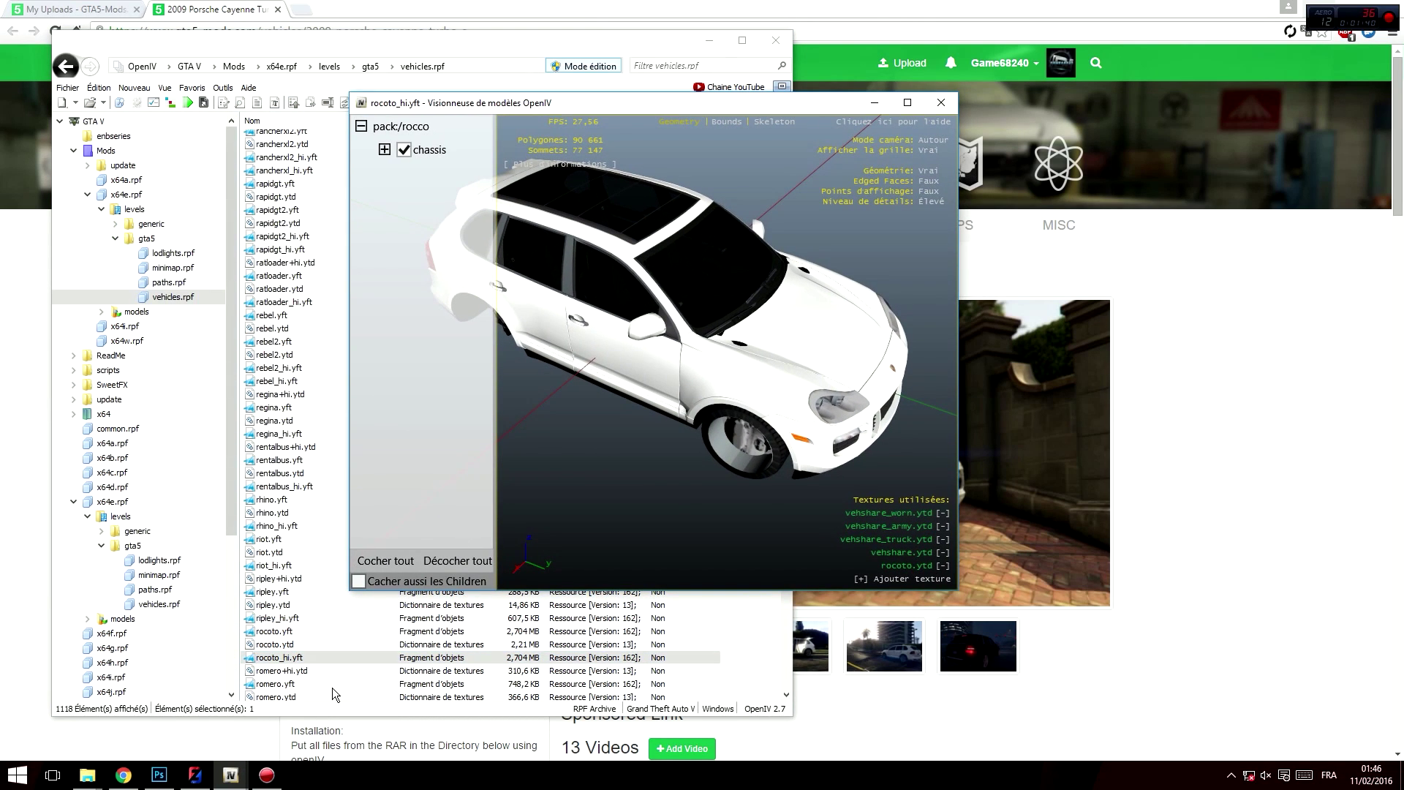
left_click_drag(818, 367, 937, 88)
left_click(943, 103)
- Place the 0508dd-Cayenne 0.7 folder beside OpenIV and point out its three rocoto files
left_click_drag(537, 38, 583, 36)
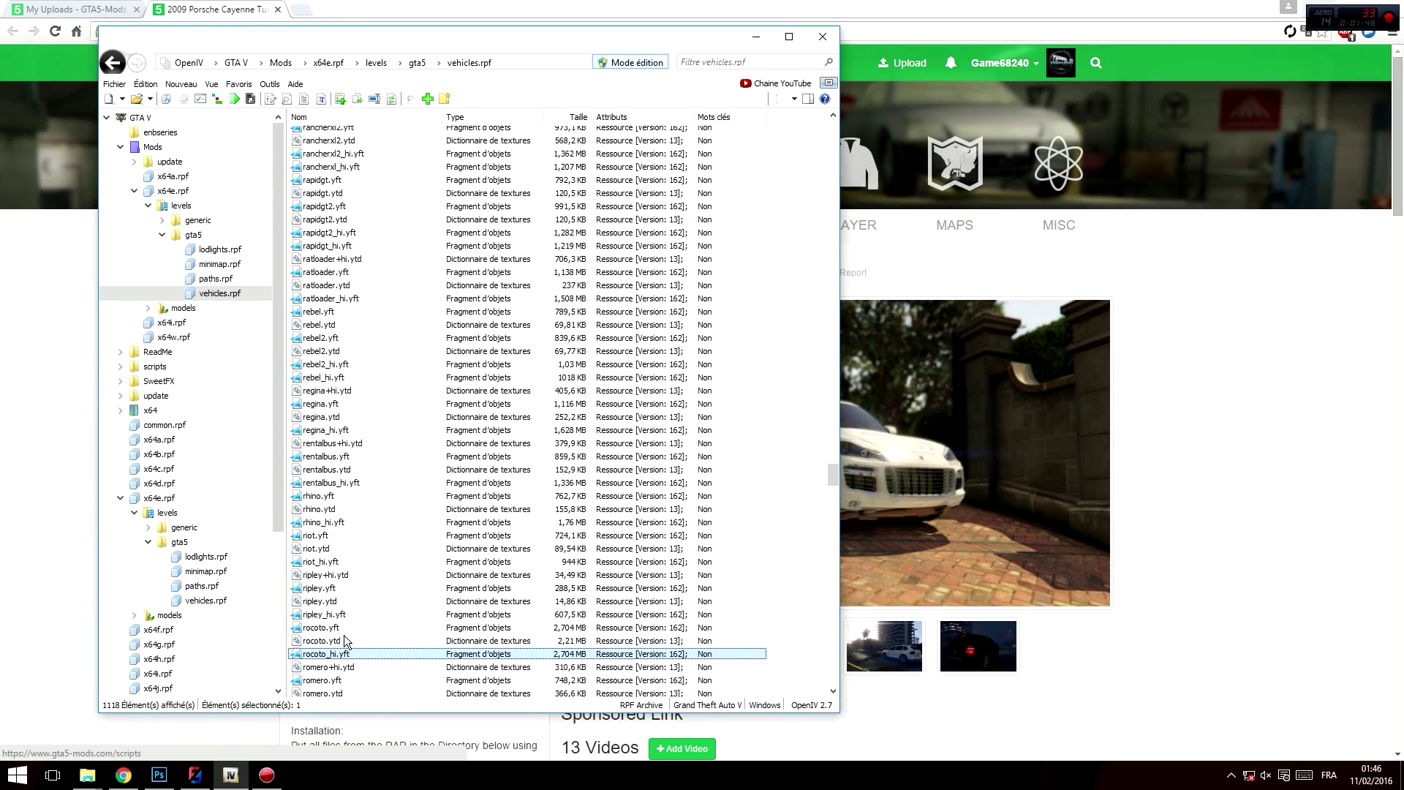
left_click(97, 770)
left_click(220, 713)
left_click_drag(714, 127, 1013, 109)
left_click_drag(923, 300, 891, 186)
left_click(897, 224)
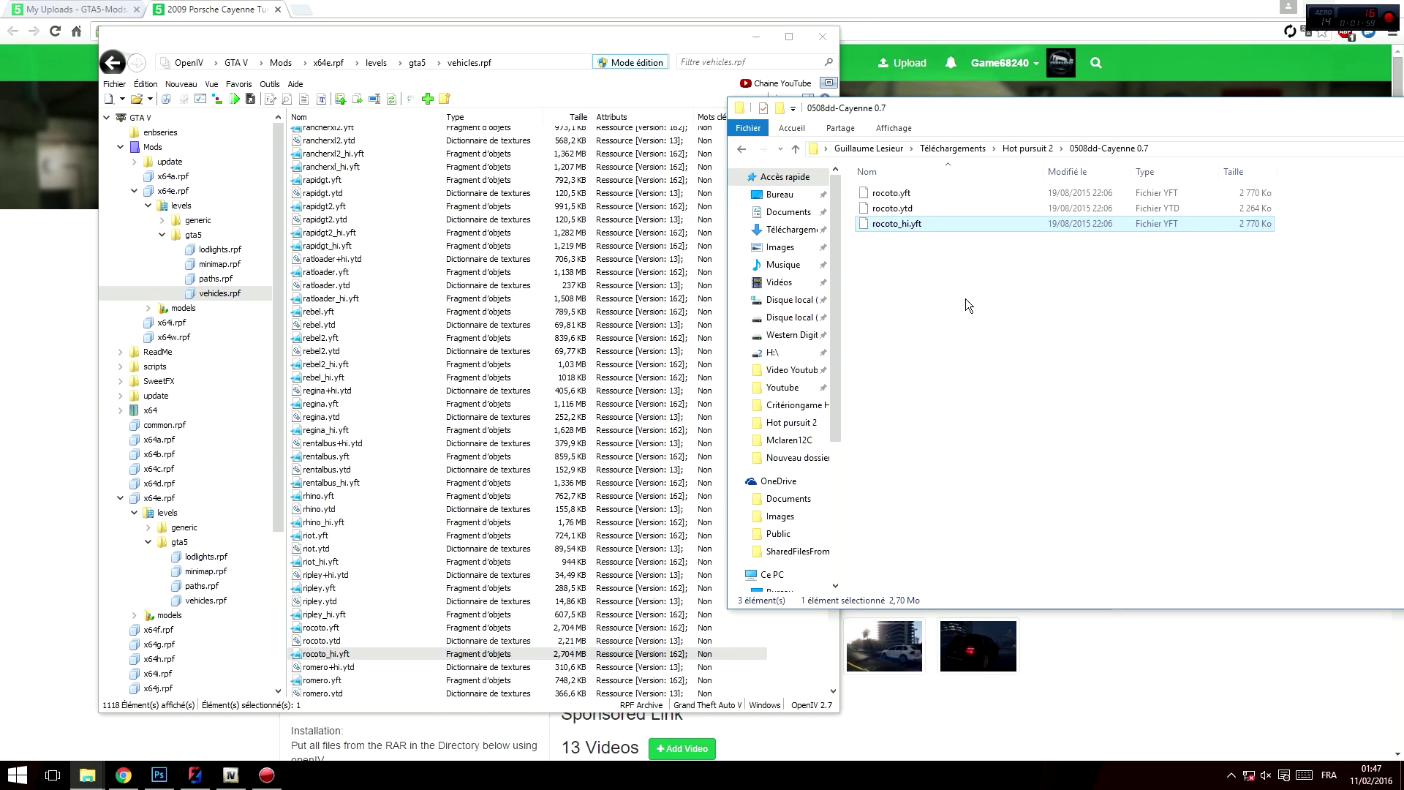
left_click(965, 278)
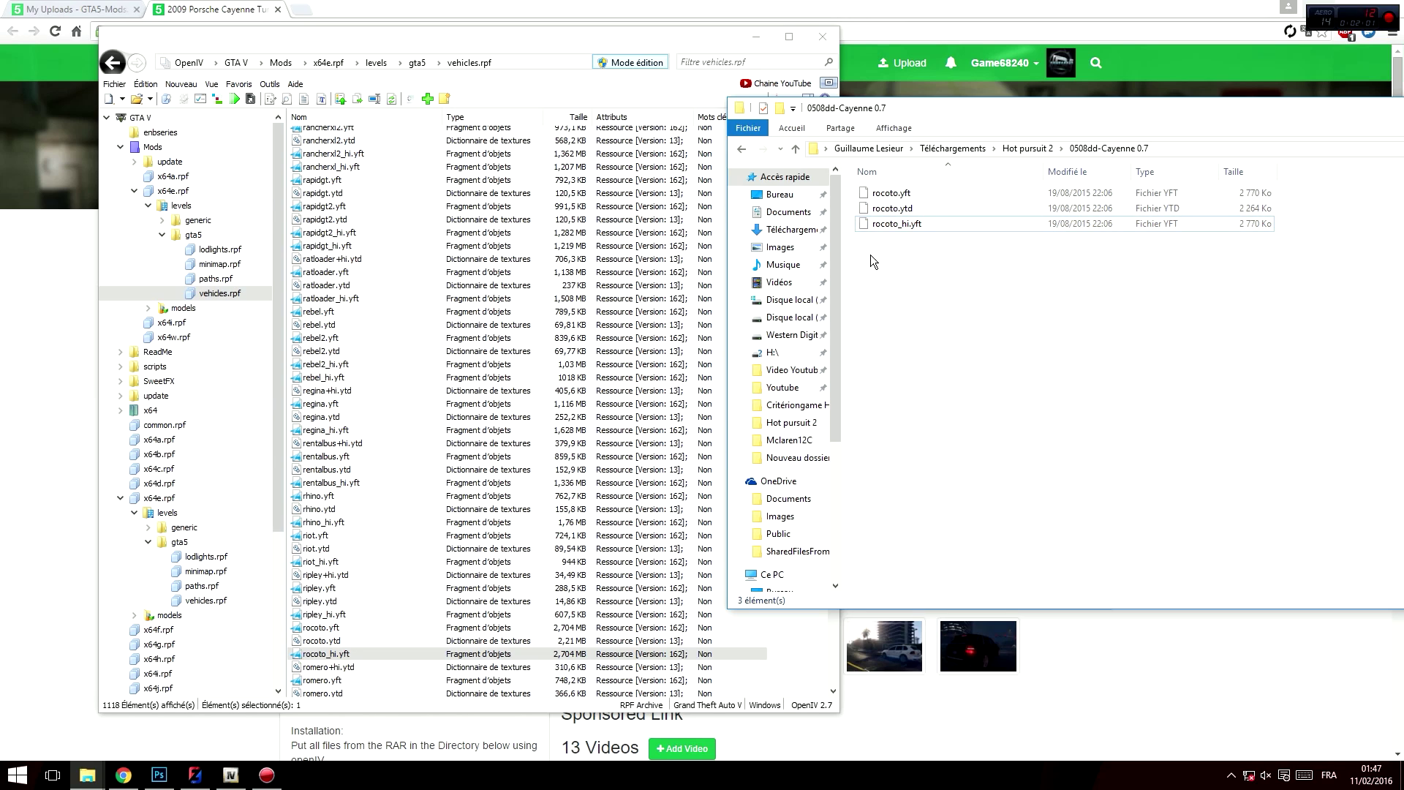
- Return OpenIV to the GTA V root and bring up the Cars folder of MODE CAR to point out the four vehshare .ytd files
left_click(237, 64)
left_click_drag(385, 39, 314, 37)
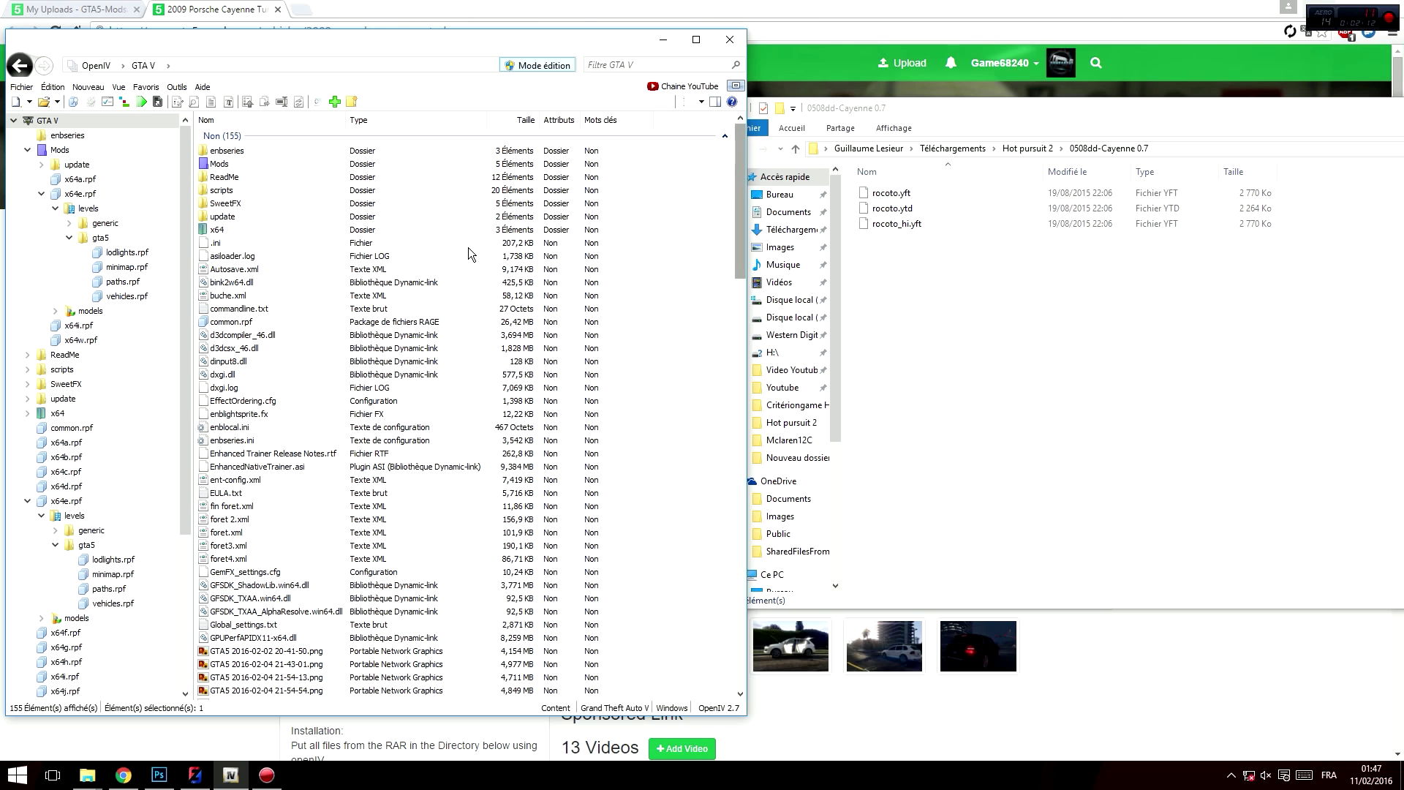
mouse_move(102, 779)
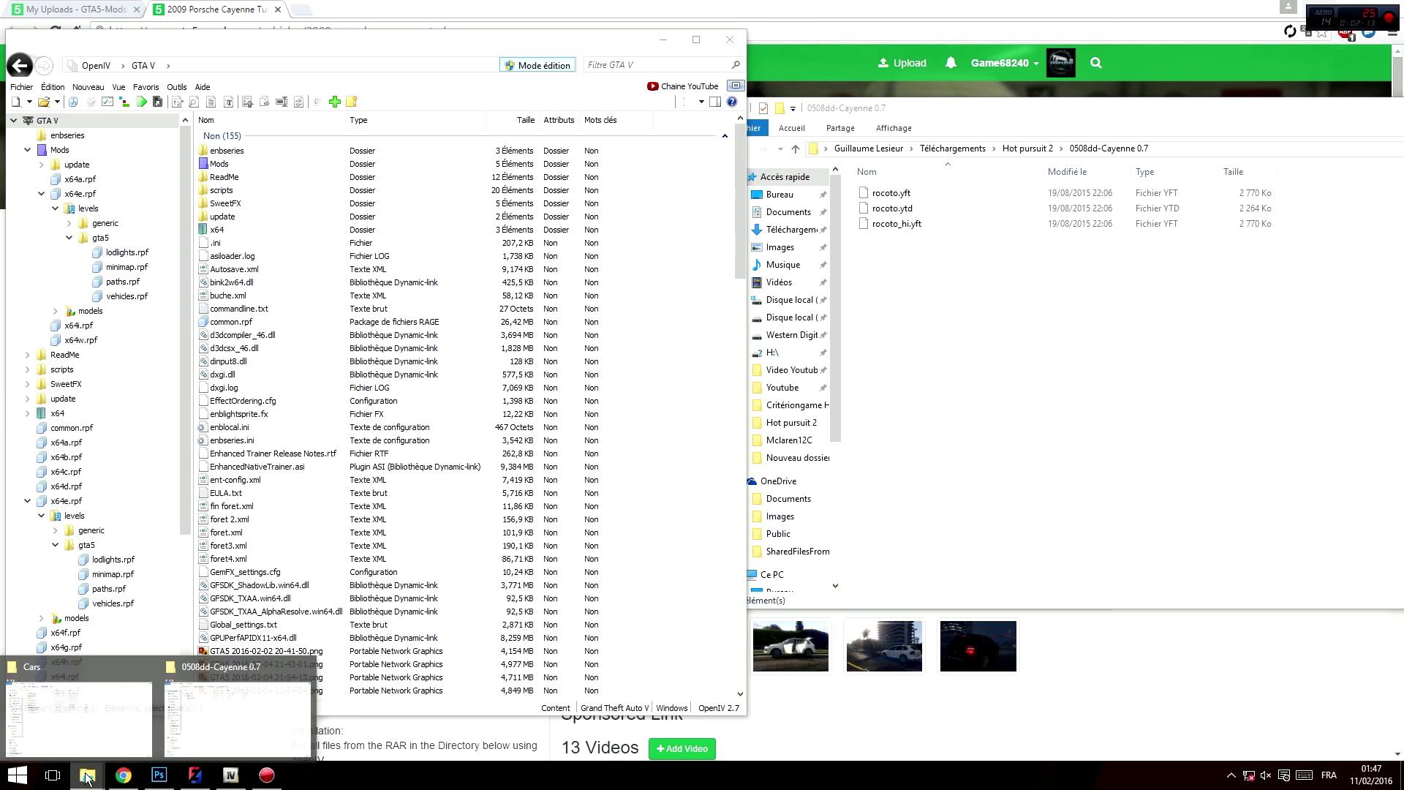
left_click(105, 711)
left_click_drag(435, 437, 400, 359)
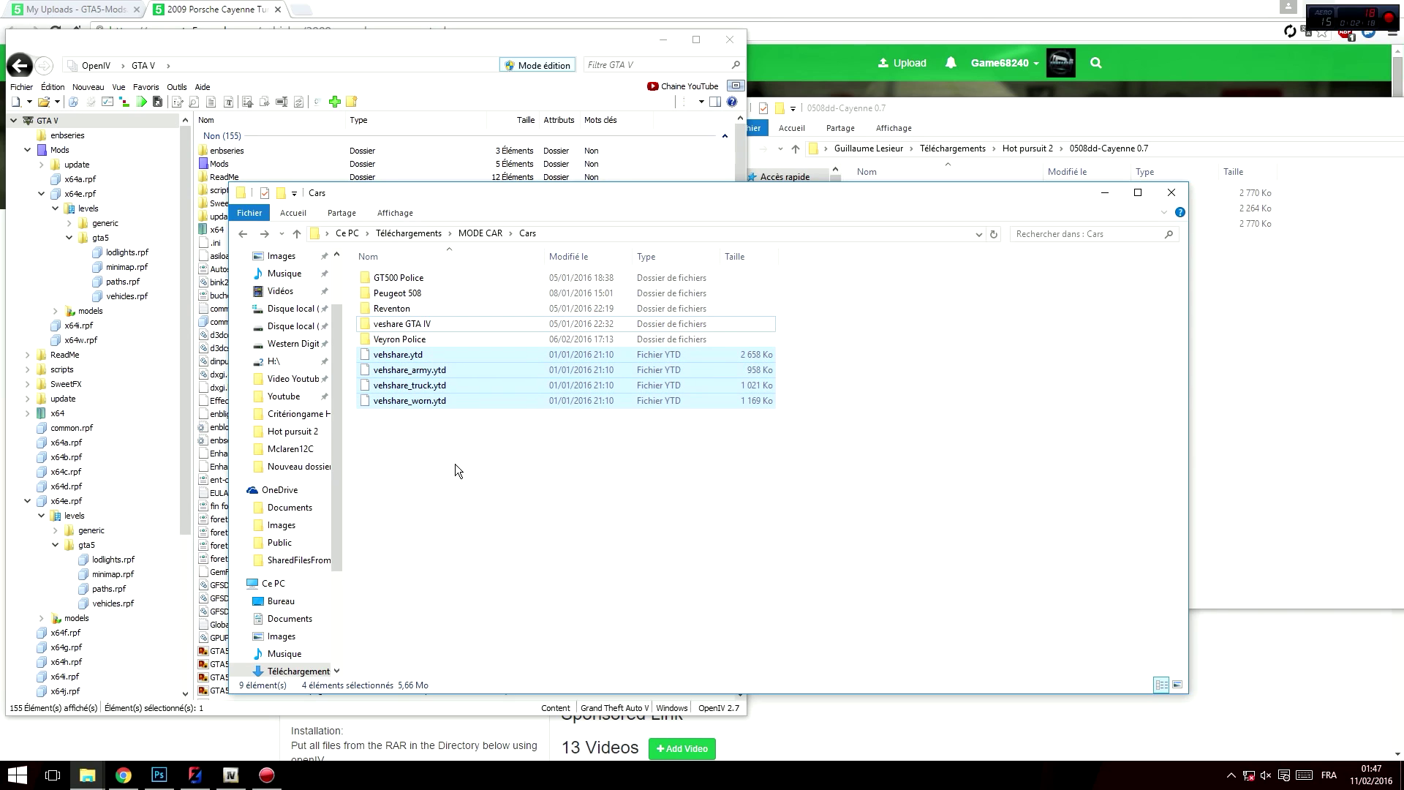
left_click(461, 464)
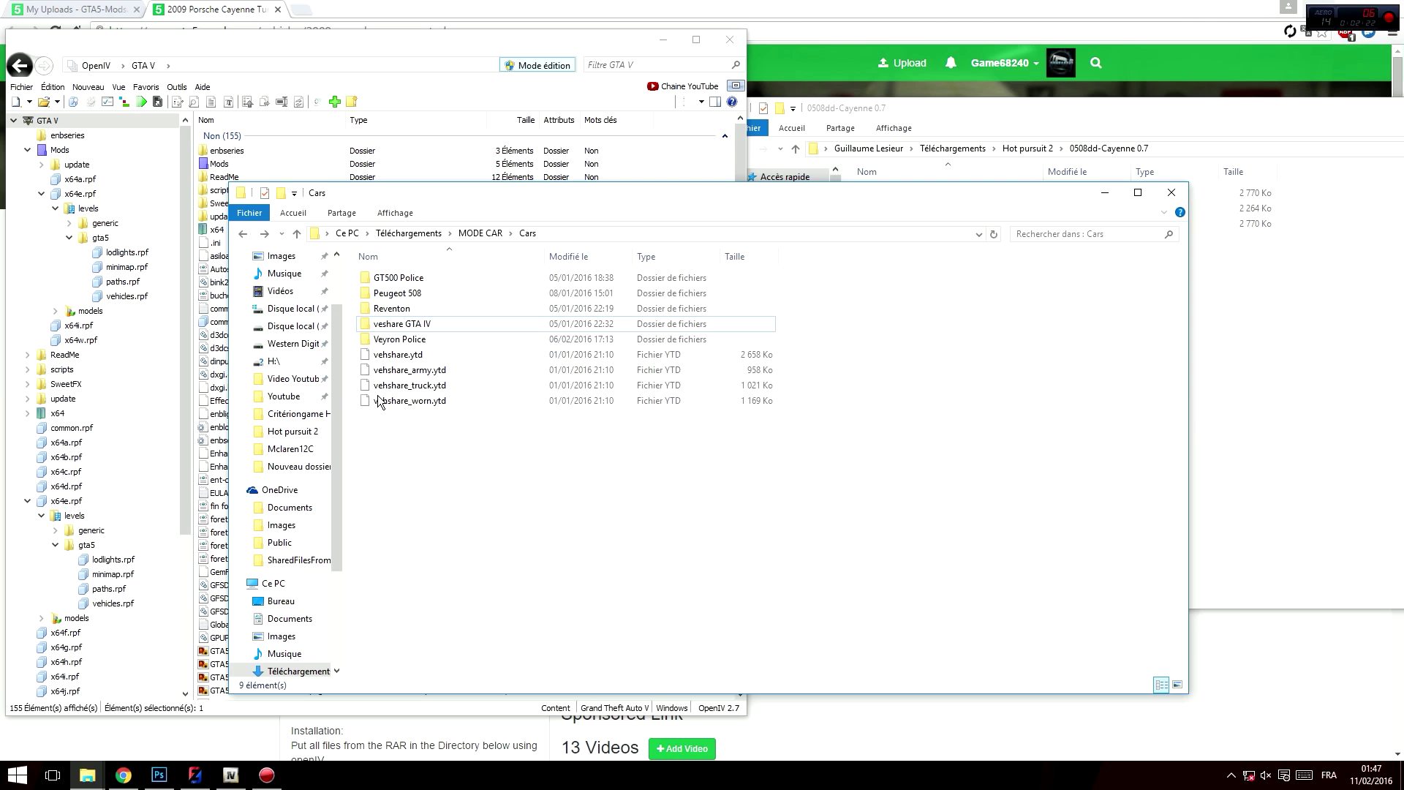
left_click_drag(483, 210, 677, 194)
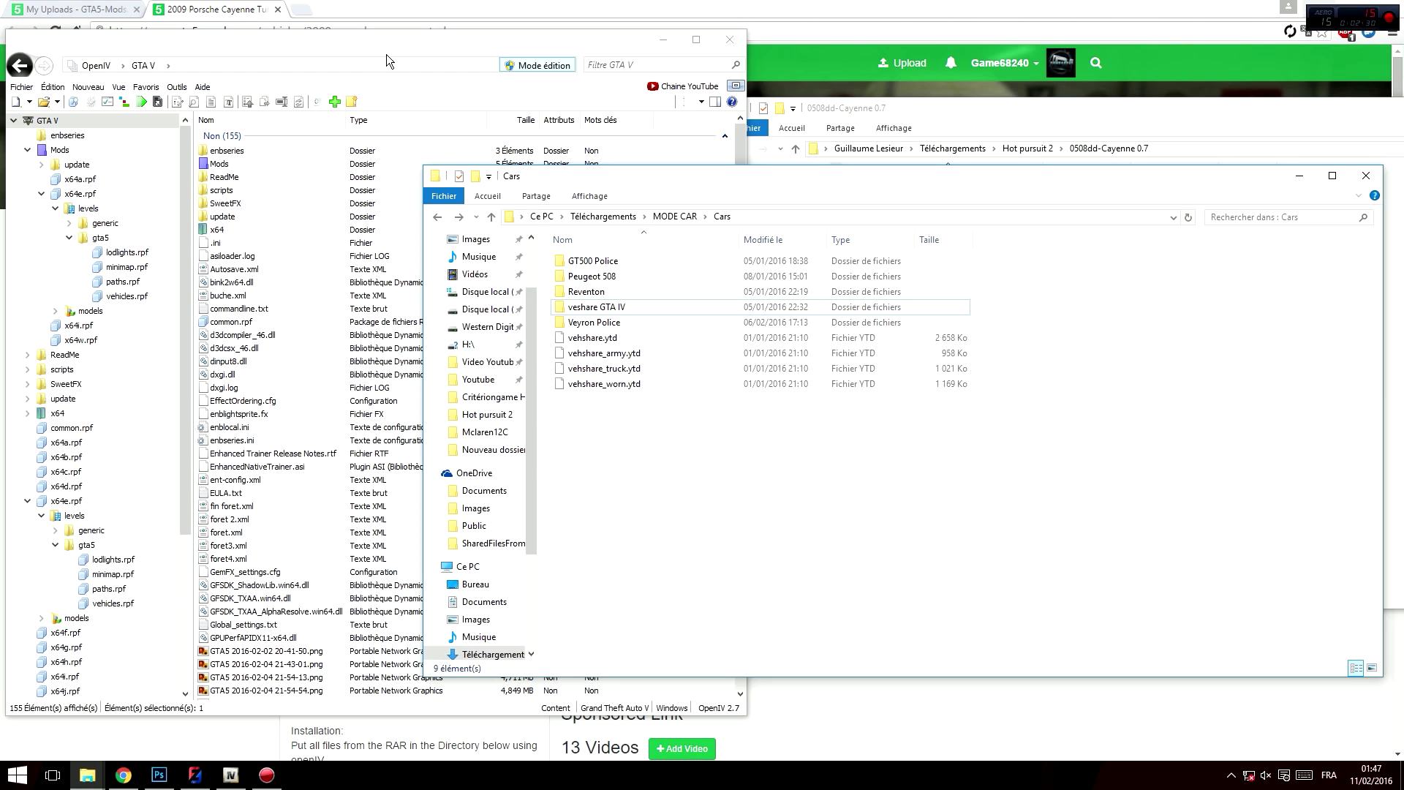
- Open the game archive x64e.rpf > levels > gta5 > vehicles.rpf in OpenIV
left_click_drag(395, 43, 510, 63)
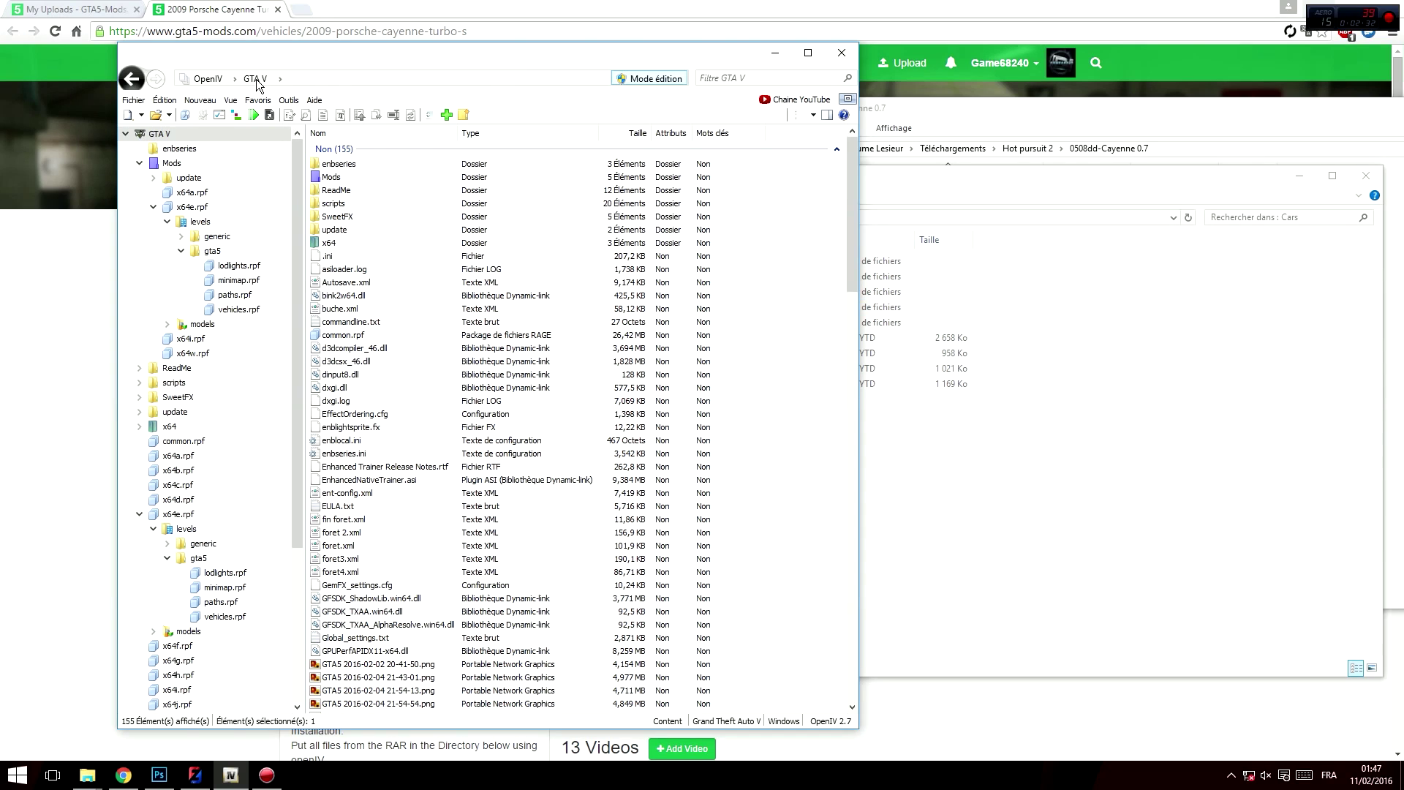
left_click_drag(385, 56, 422, 66)
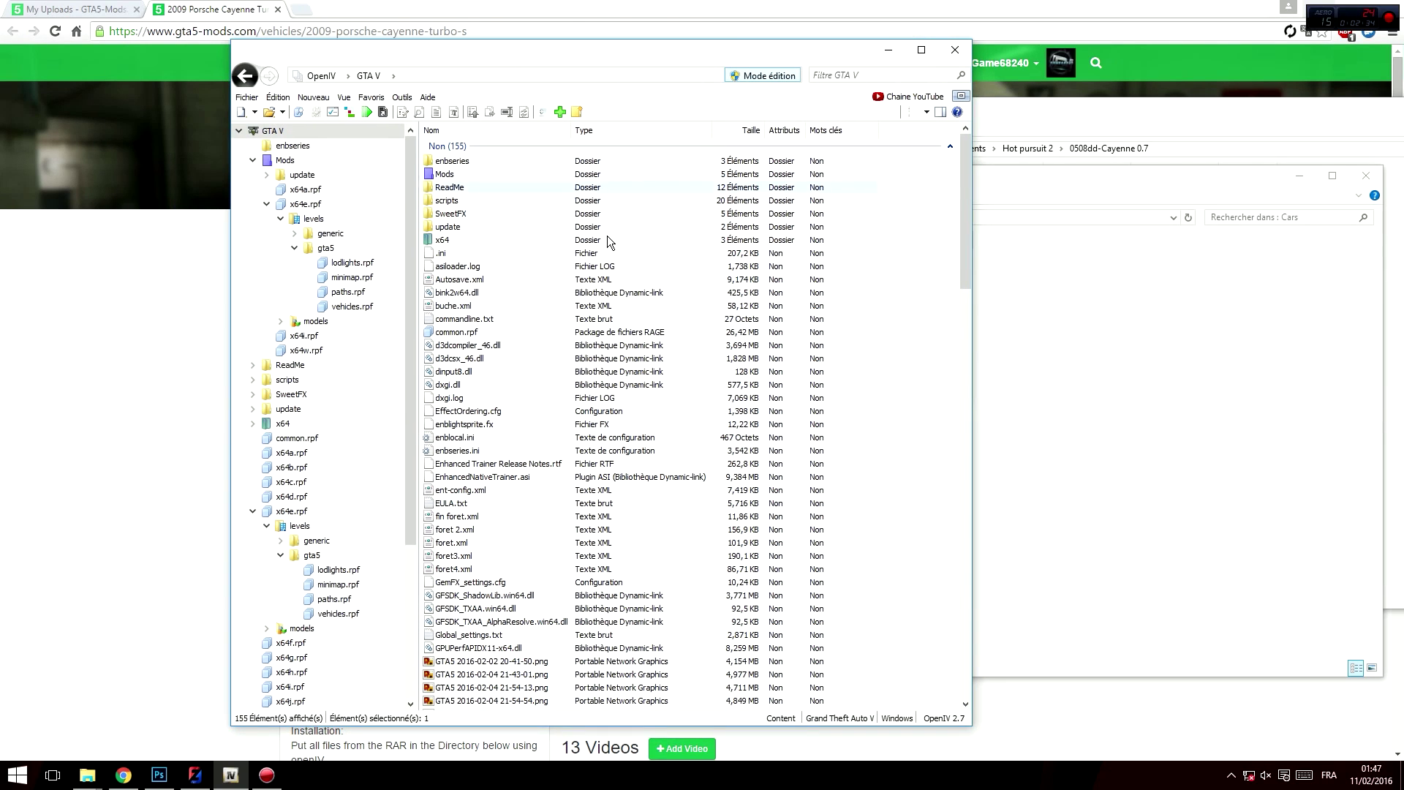
left_click_drag(965, 163, 984, 136)
left_click_drag(625, 52, 592, 53)
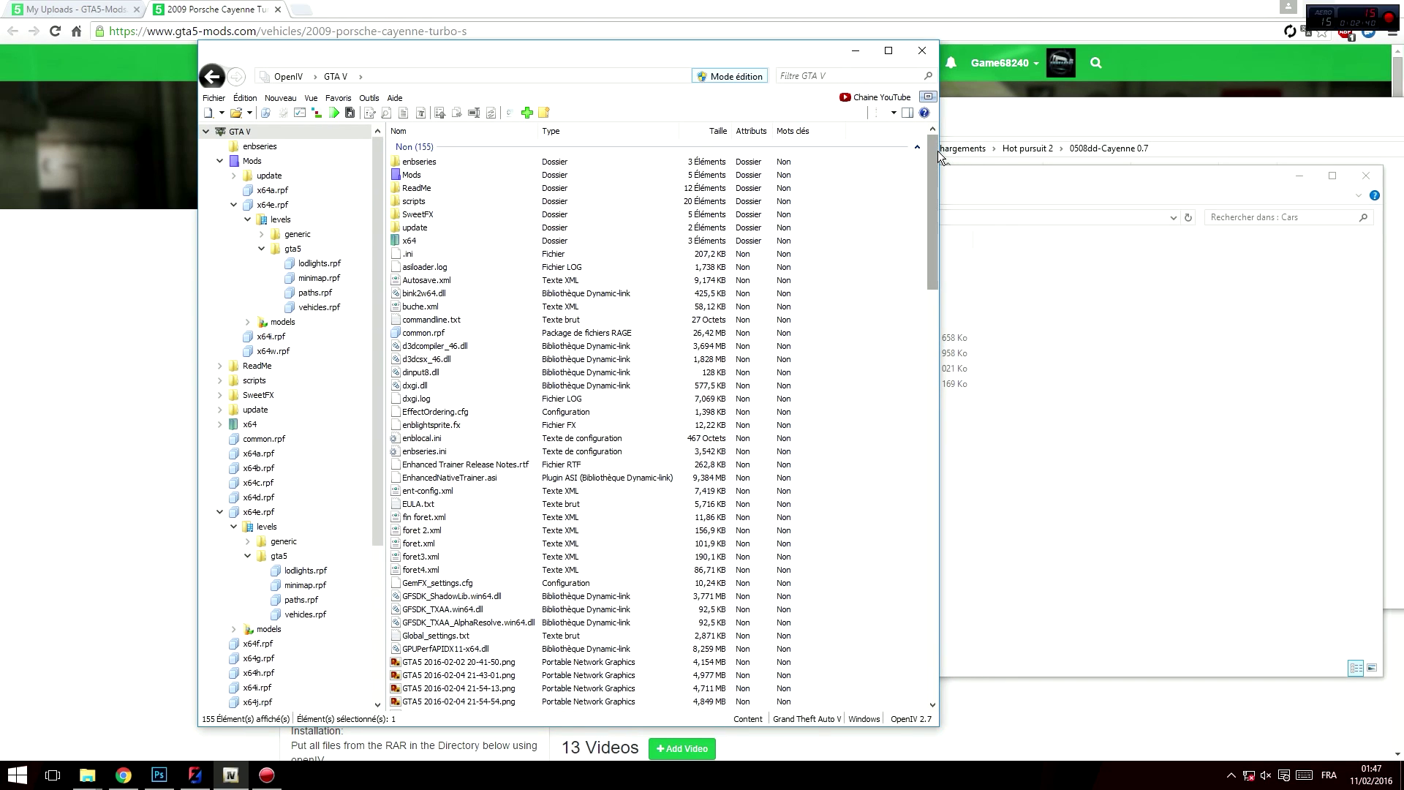
left_click_drag(937, 150, 702, 505)
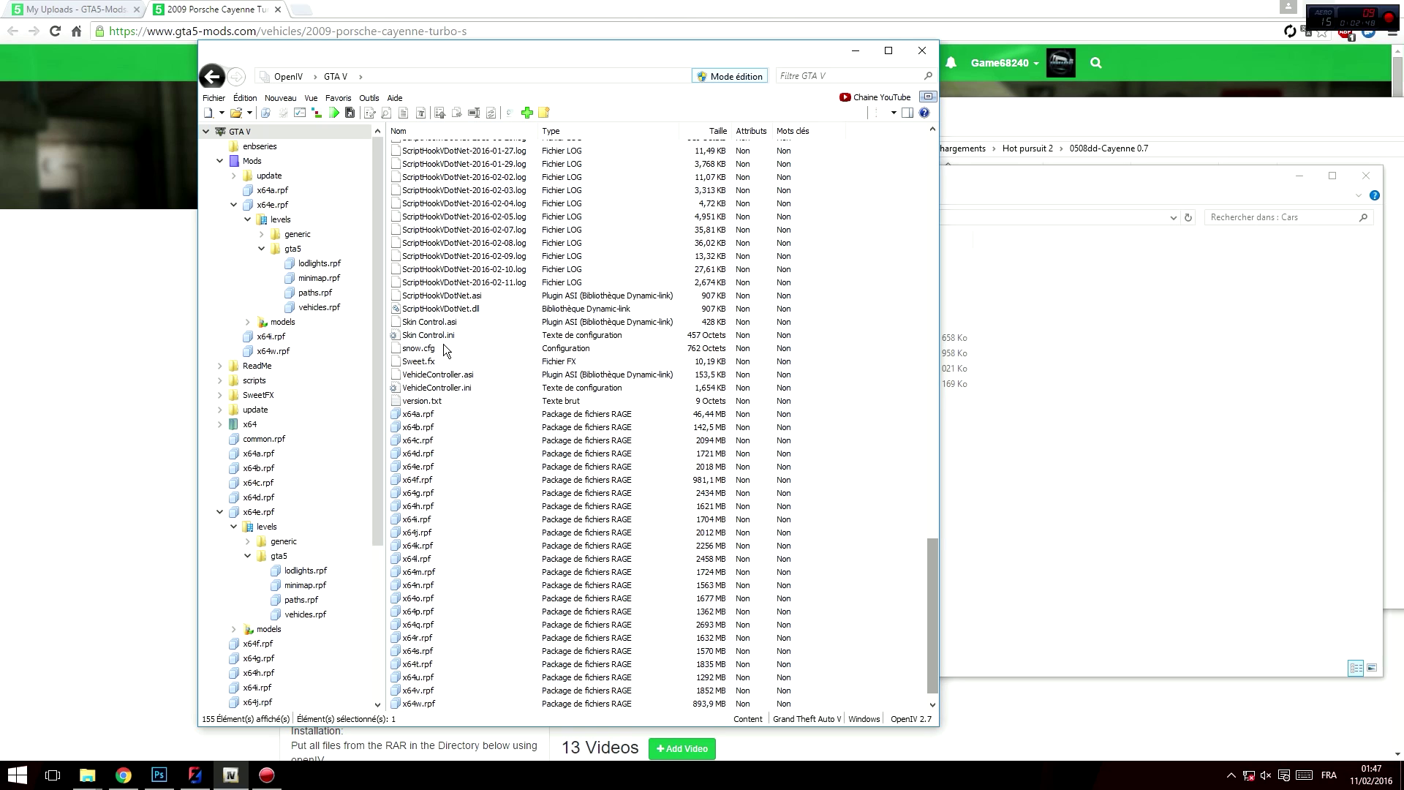
double_click(427, 468)
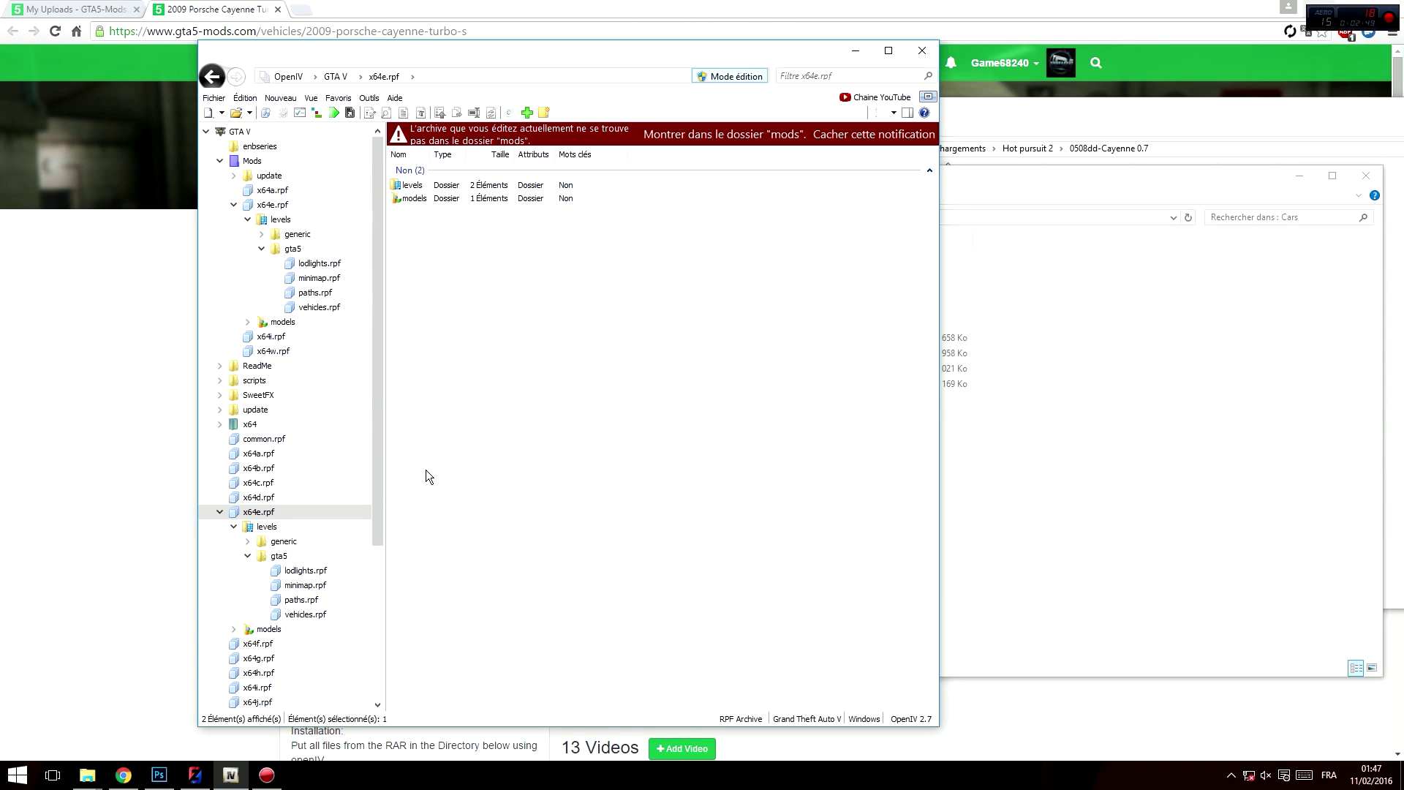
double_click(419, 189)
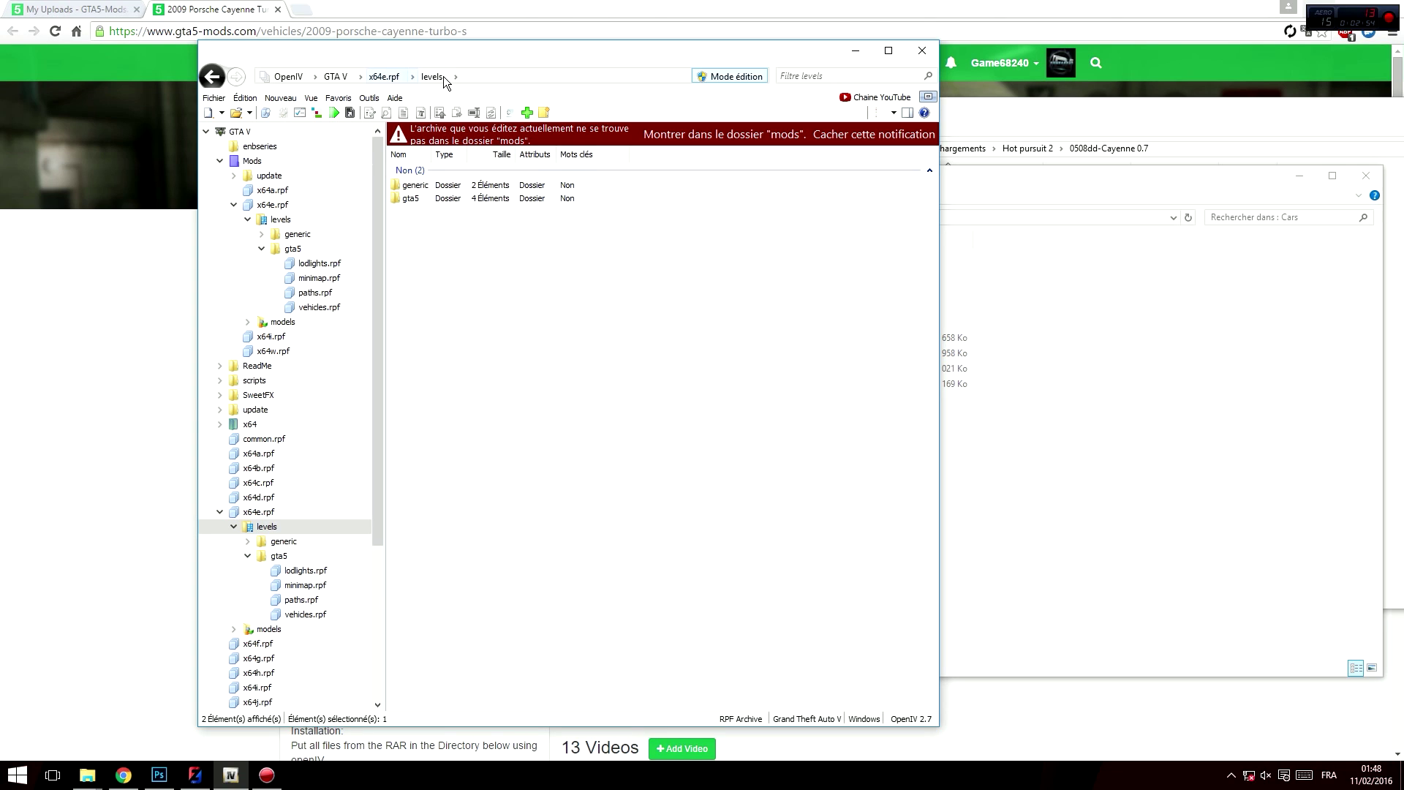
double_click(411, 200)
double_click(406, 225)
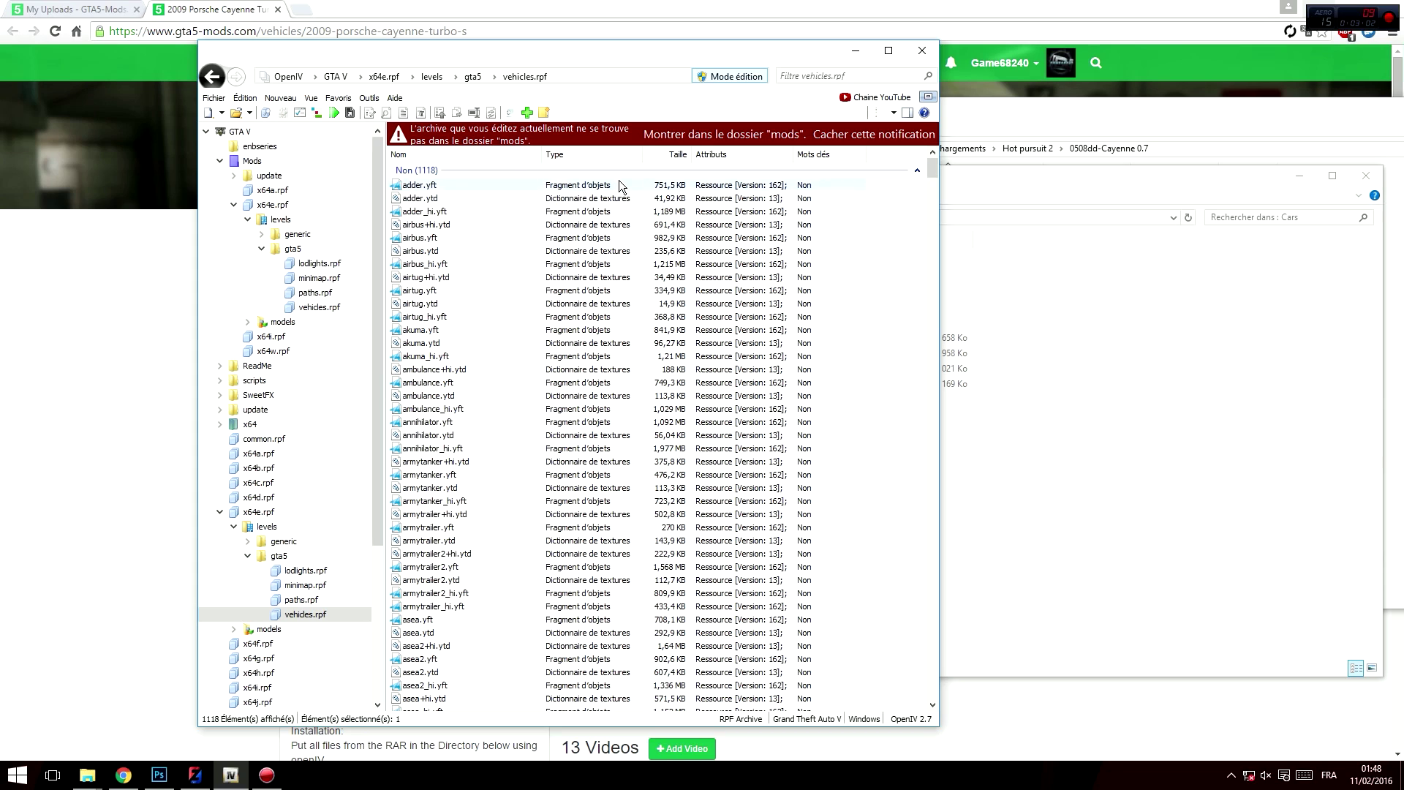
- Filter vehicles.rpf for "vehsh", select the four vehshare texture files, and uncover the Cars folder beside OpenIV
left_click(791, 75)
type("vehsh")
left_click_drag(470, 260, 389, 175)
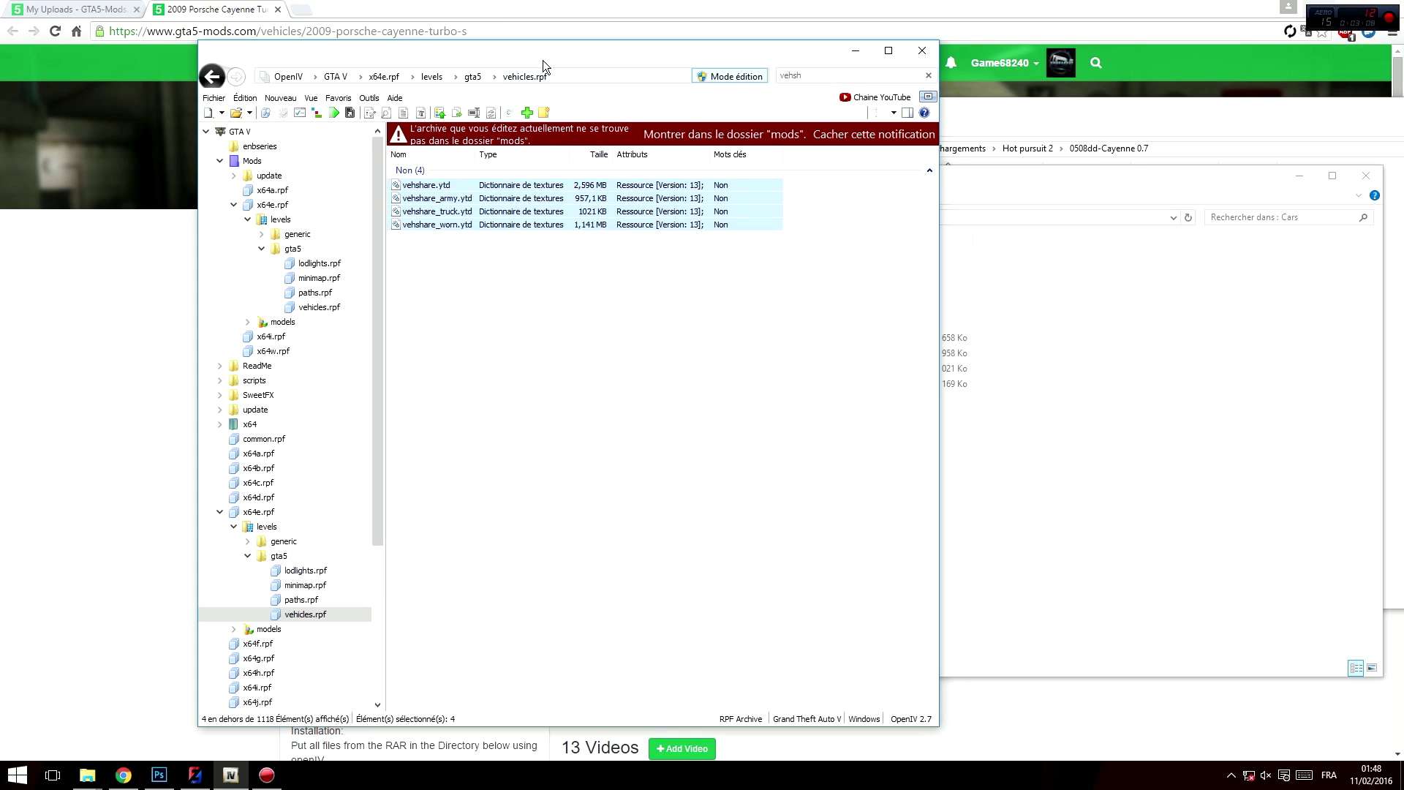
left_click_drag(543, 60, 350, 59)
left_click_drag(556, 211, 326, 228)
- Point out the extracted vehshare files in the Cars folder, visit the parent MODE CAR folder, and reopen Cars
left_click(945, 505)
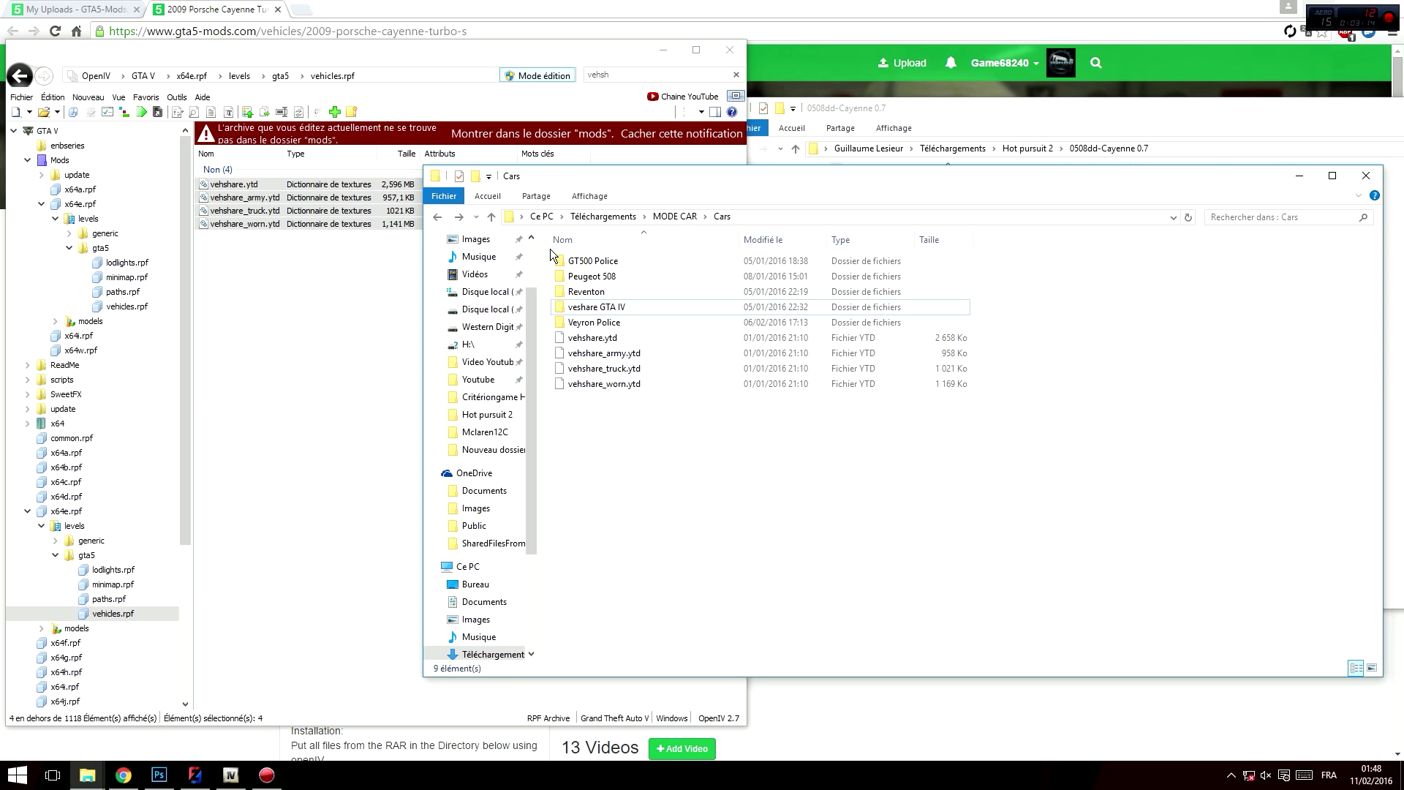
left_click_drag(694, 486, 578, 332)
left_click(758, 468)
left_click(670, 215)
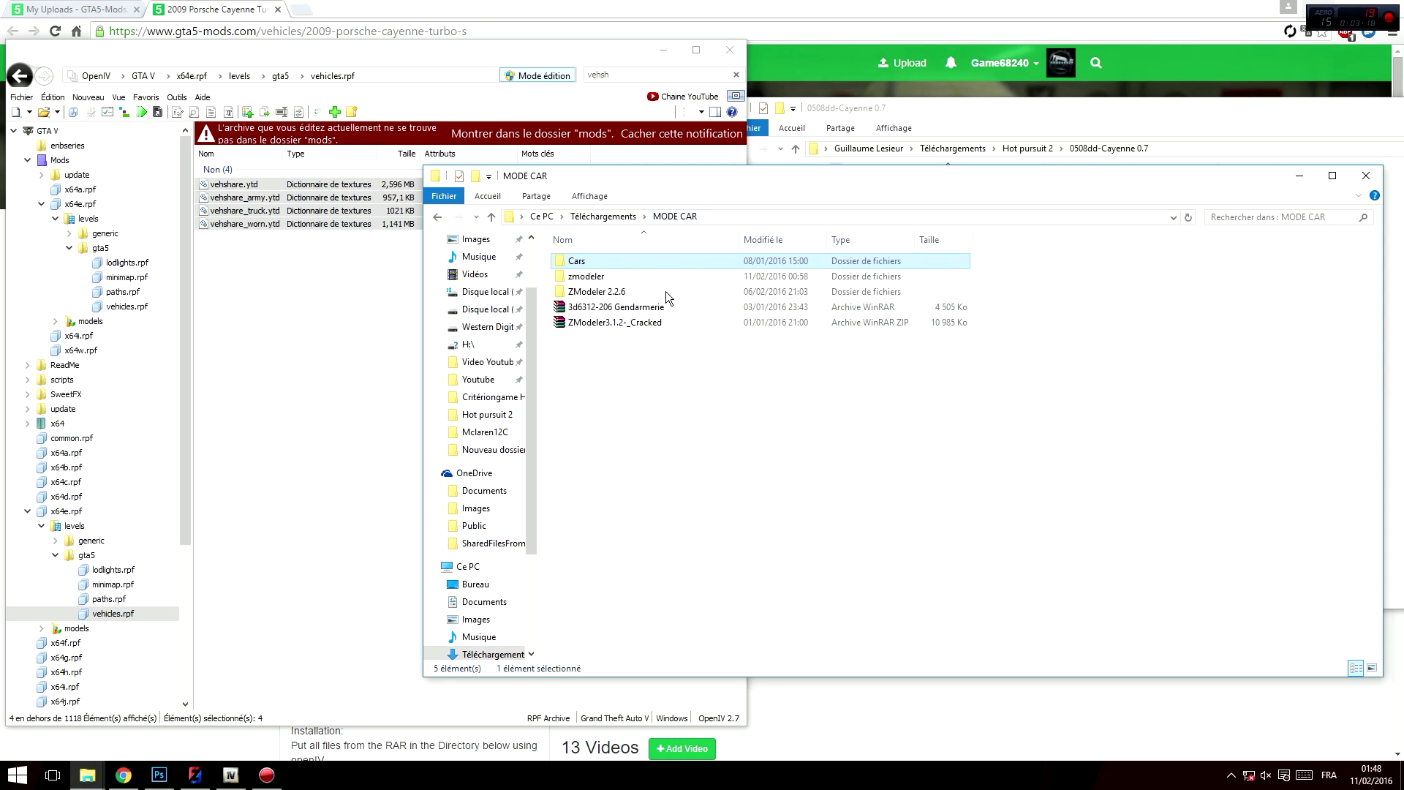
double_click(607, 258)
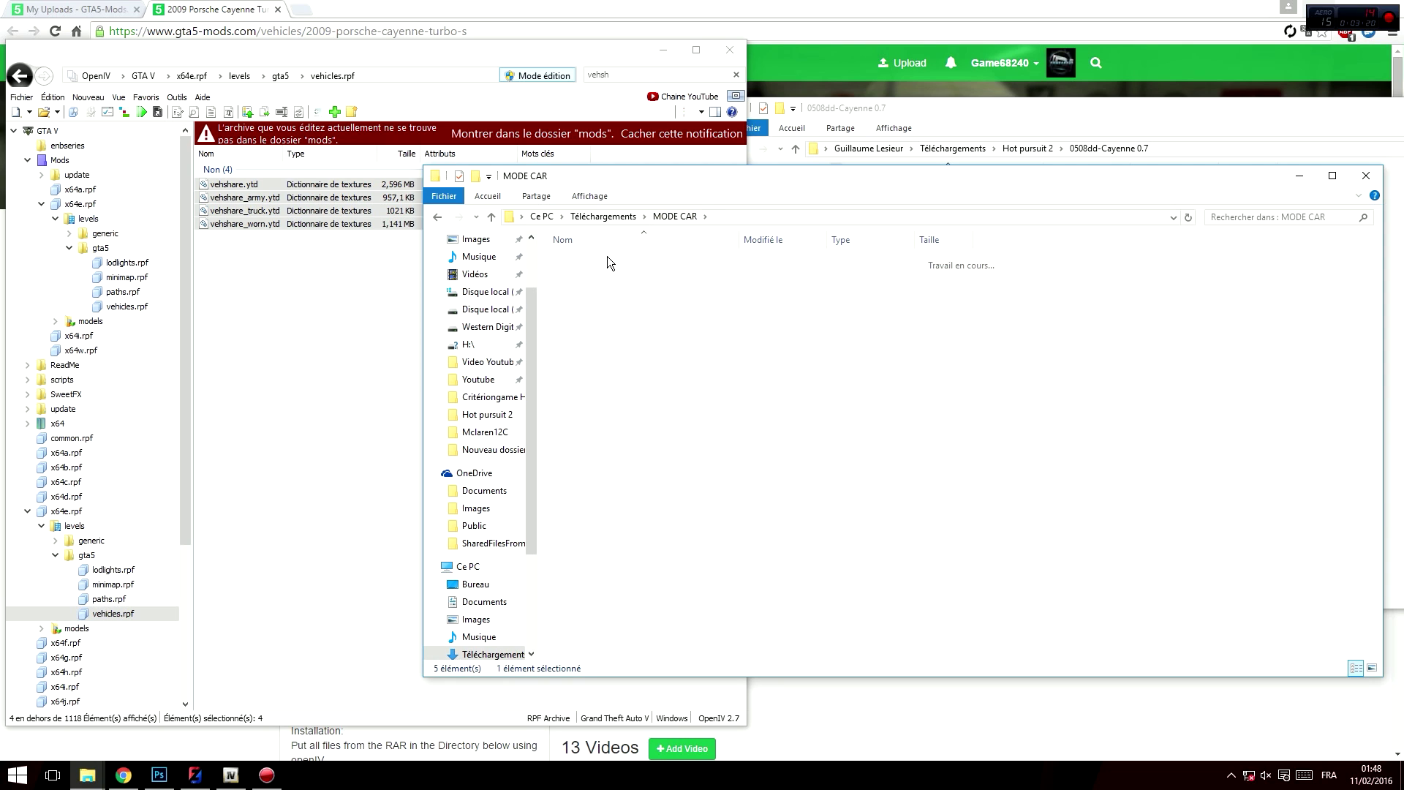
- Switch to ZModeler, start an import, and select rocoto_hi.yft in the 0508dd-Cayenne 0.7 folder
left_click(194, 780)
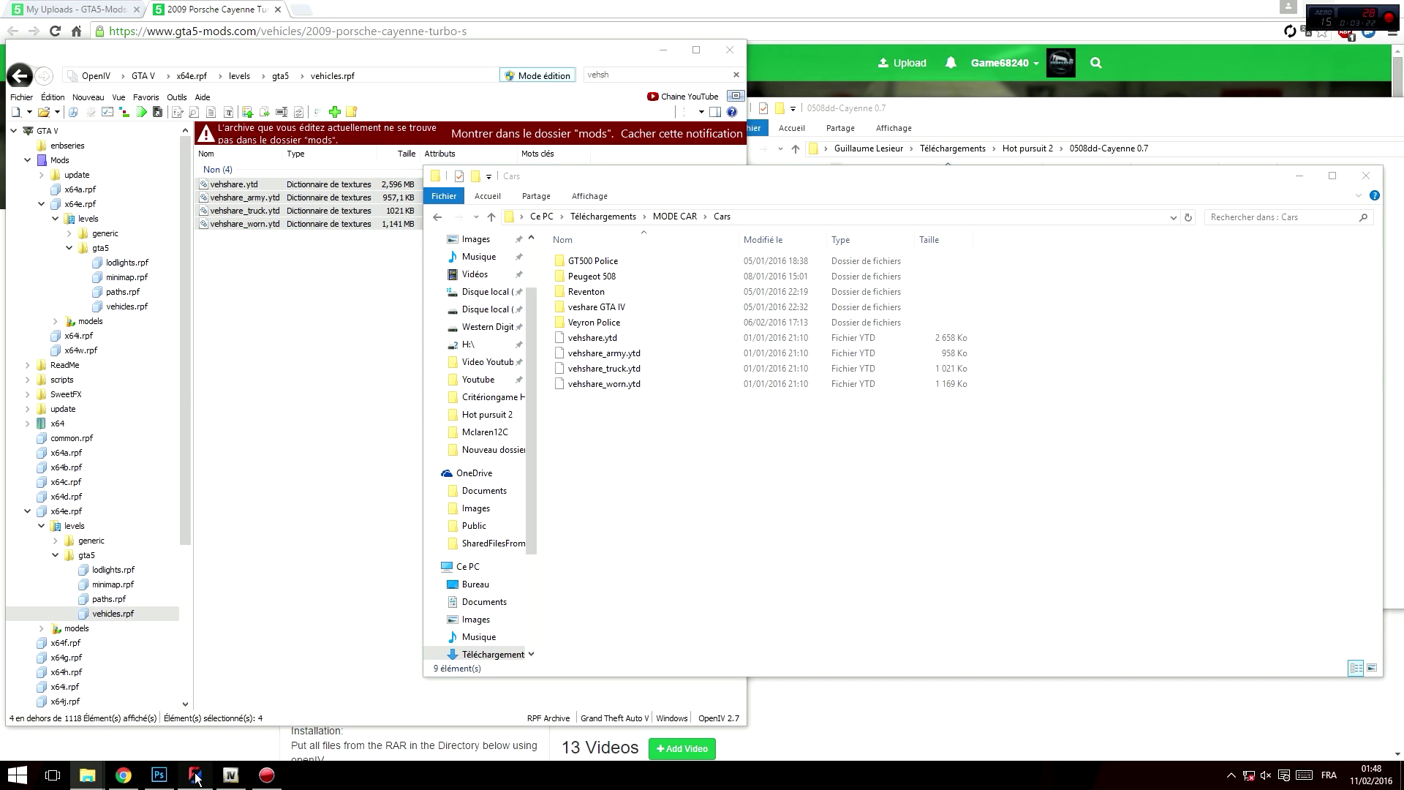
left_click(194, 780)
left_click(194, 781)
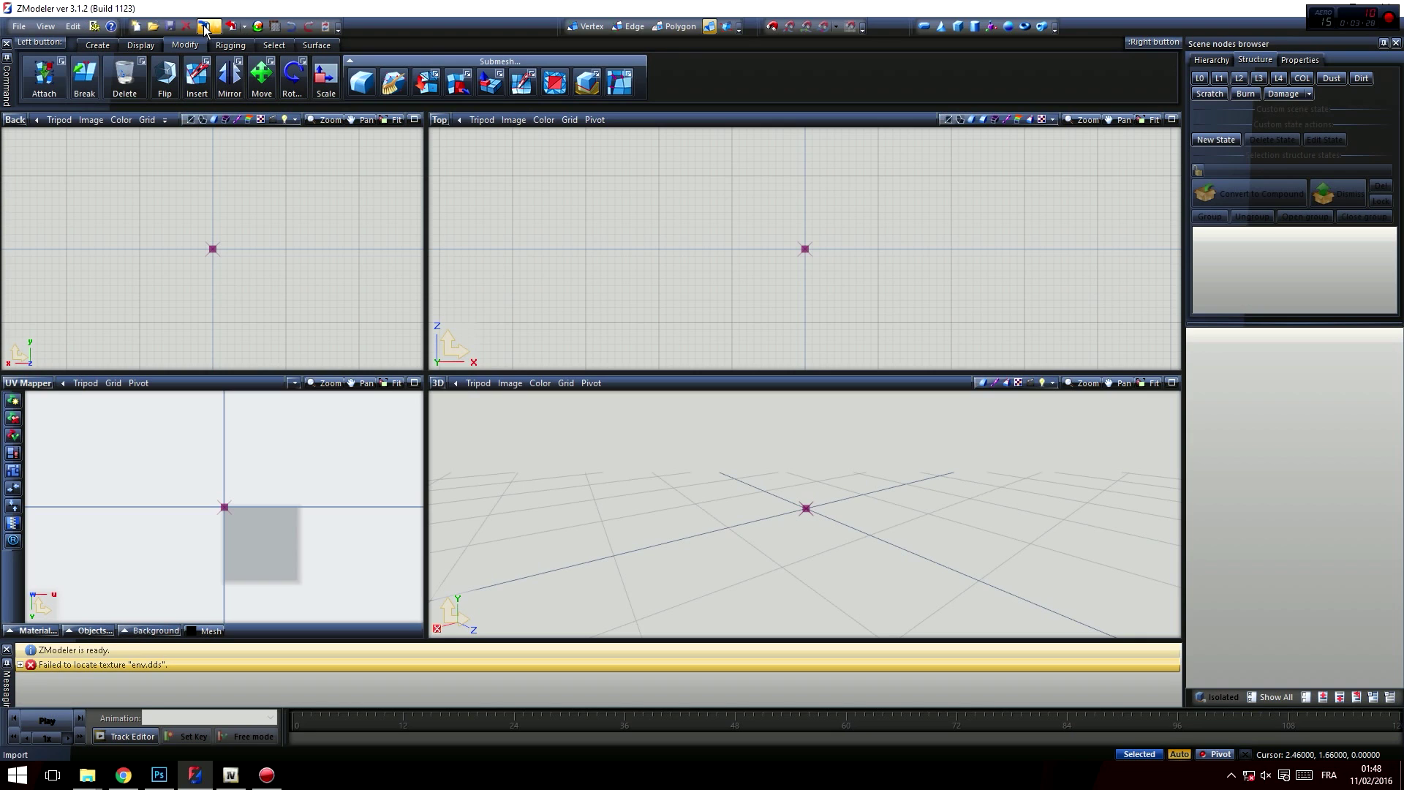
left_click(18, 26)
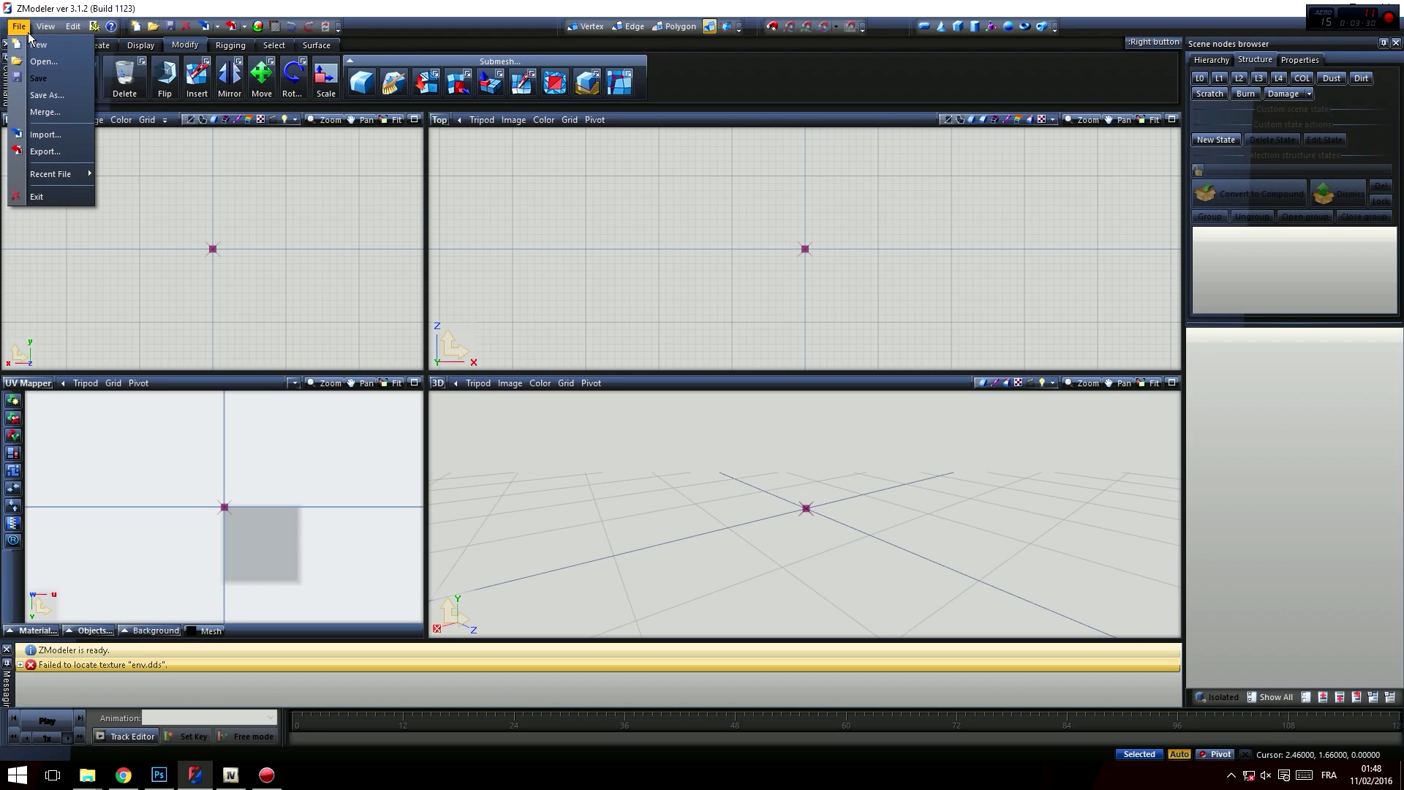
left_click(44, 134)
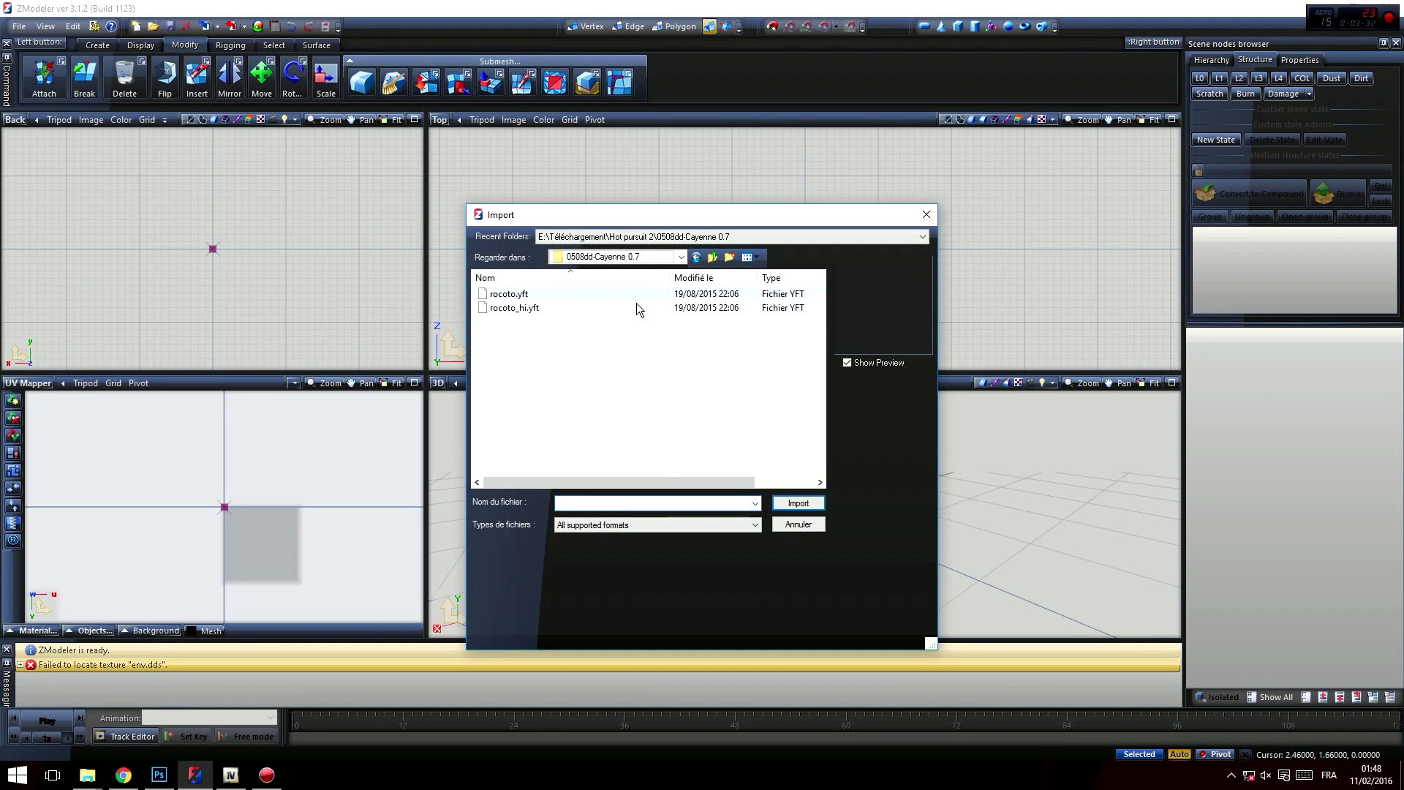
left_click(658, 257)
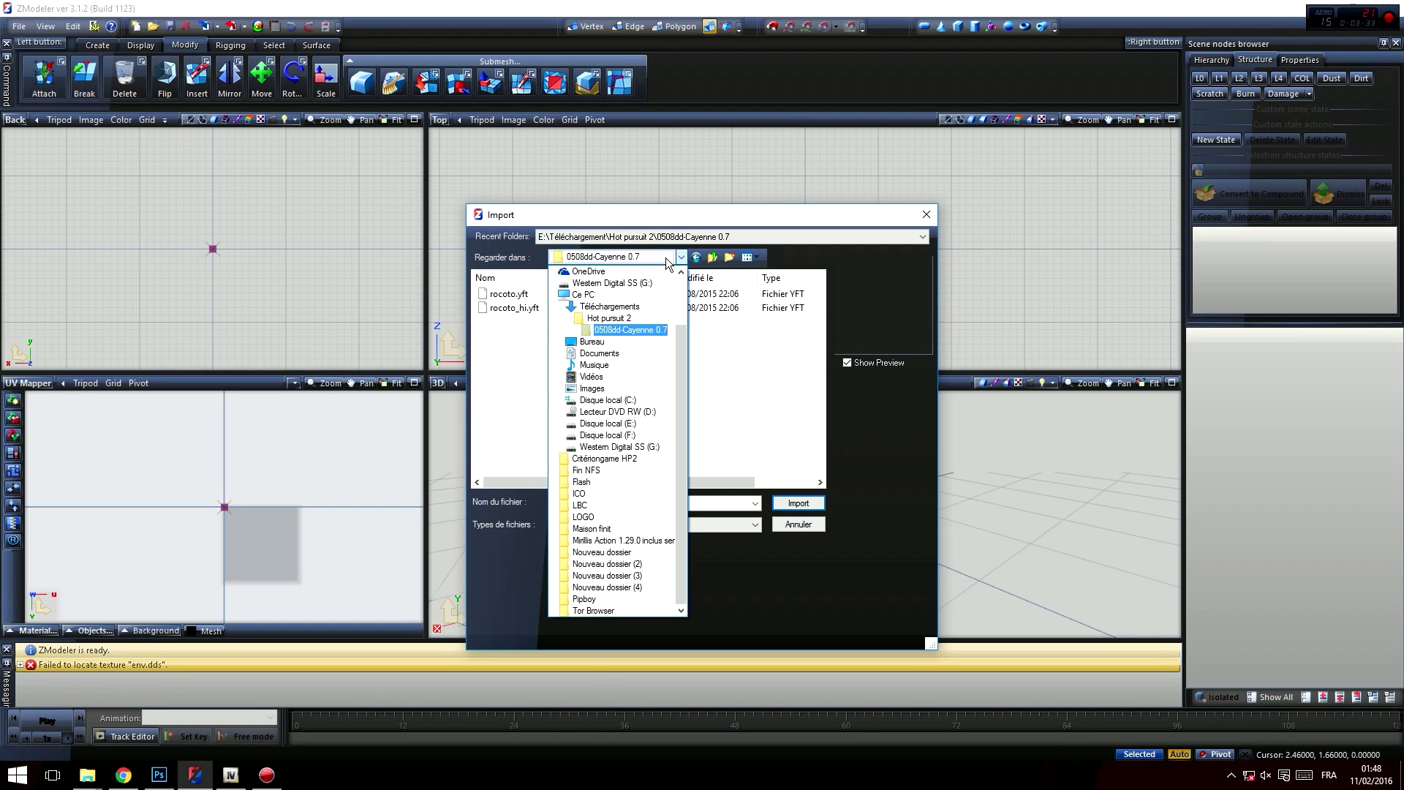
left_click(667, 255)
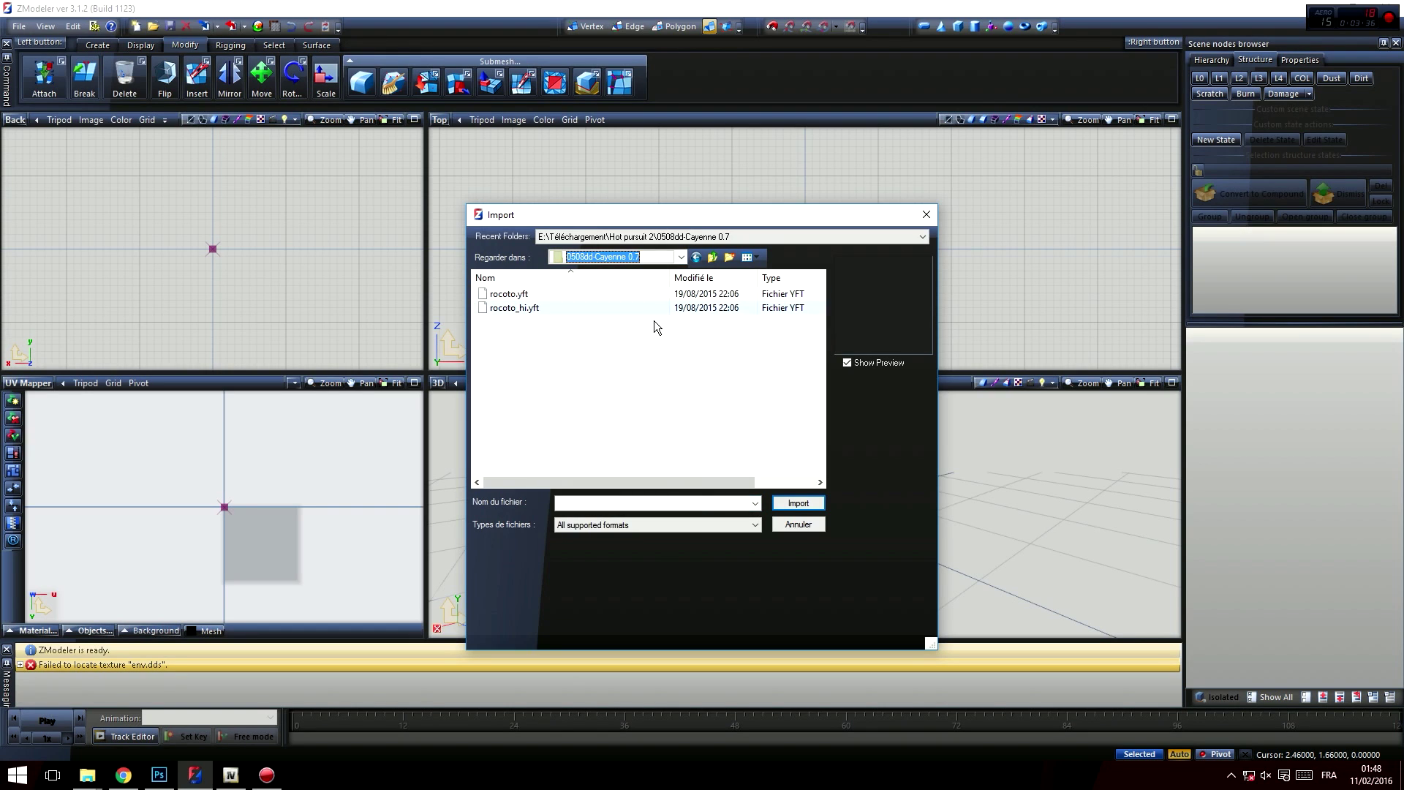
left_click(522, 310)
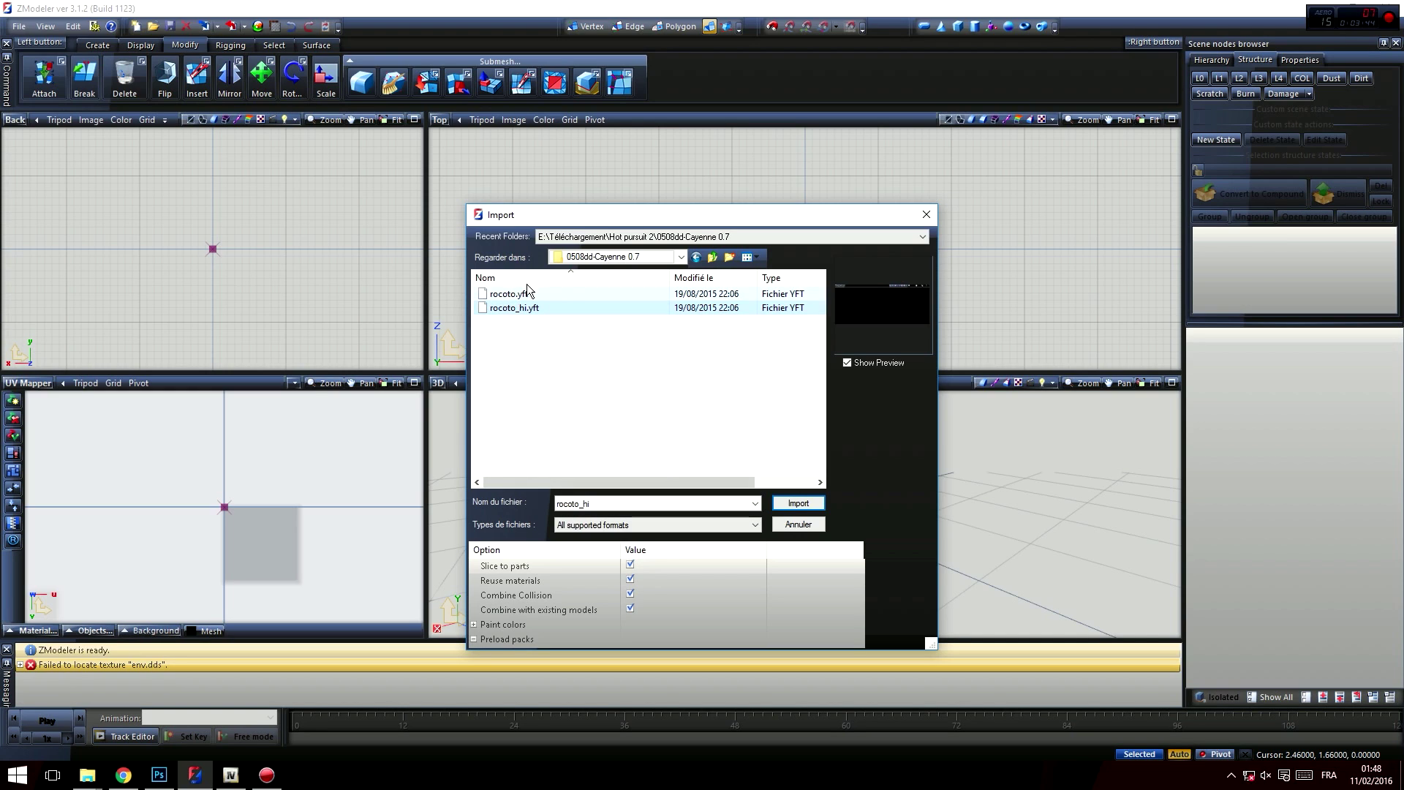
left_click_drag(634, 216, 607, 177)
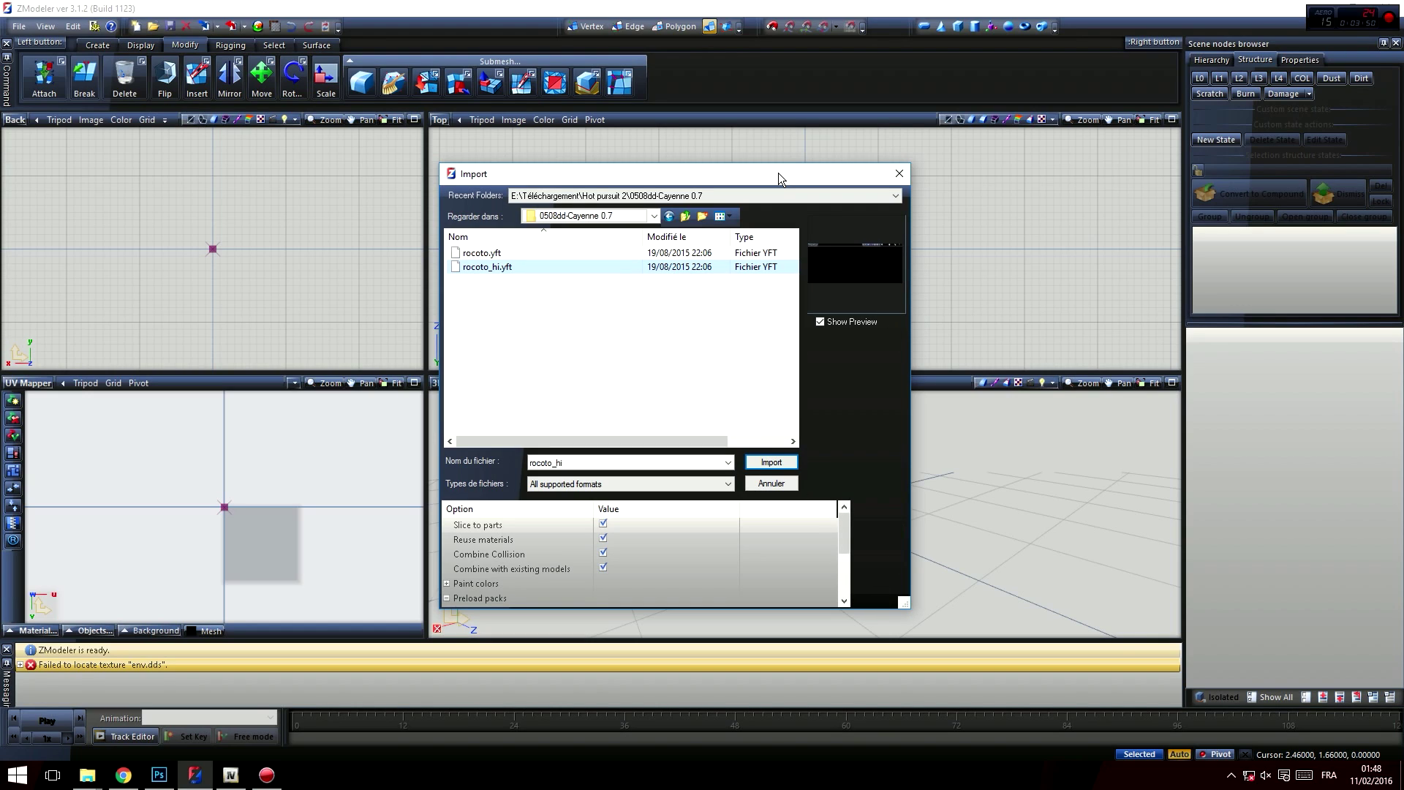
left_click_drag(769, 169, 768, 166)
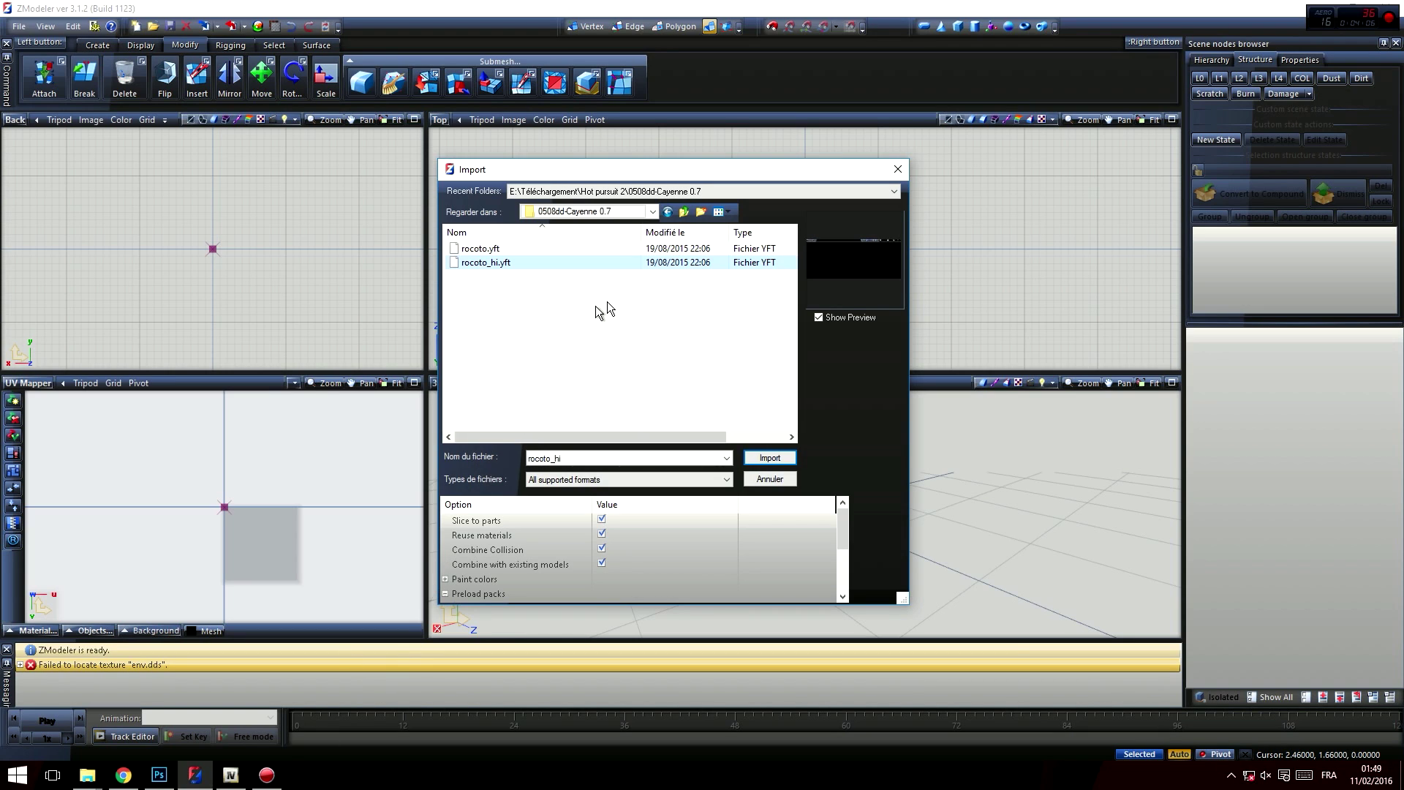
key("ctrl+alt+Delete")
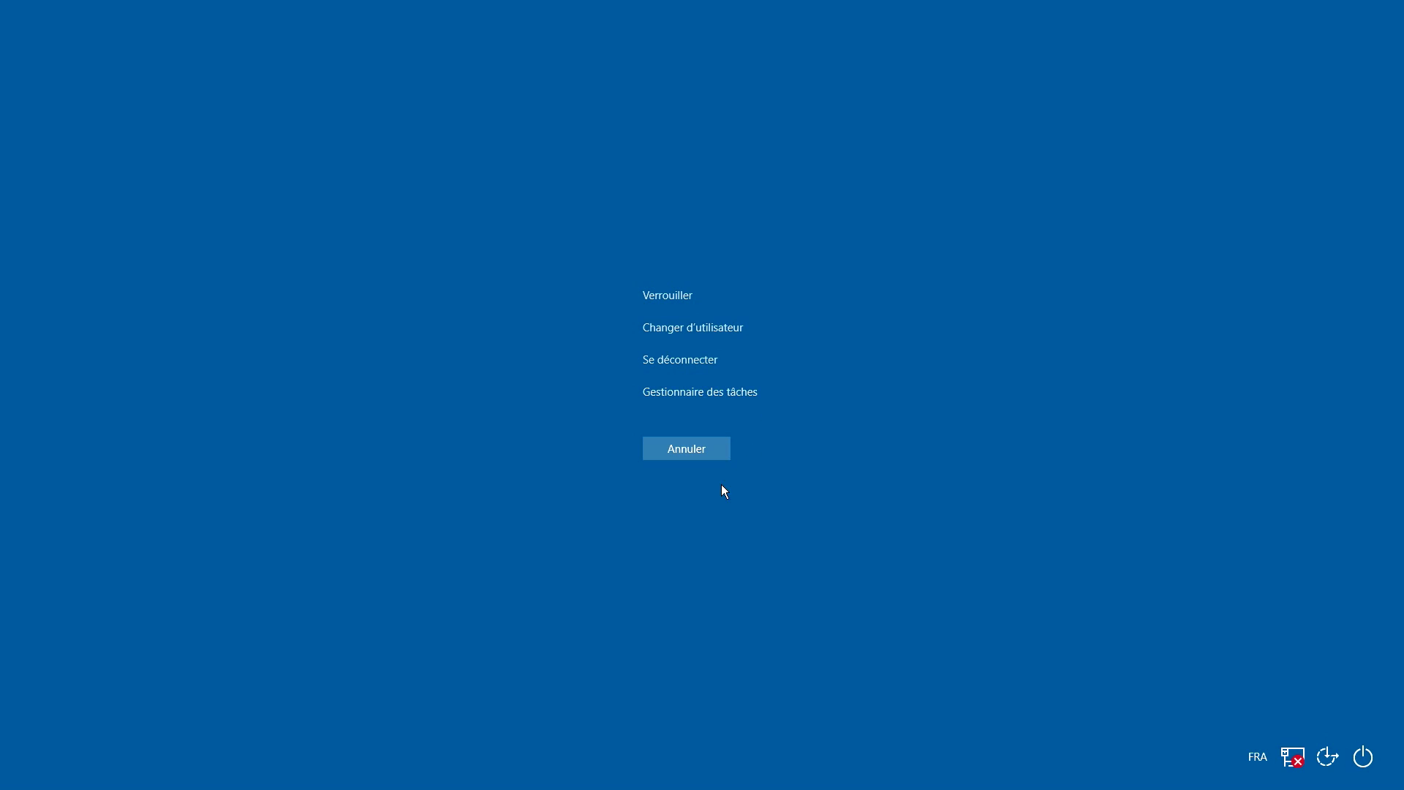
left_click(690, 452)
left_click(706, 452)
left_click(706, 452)
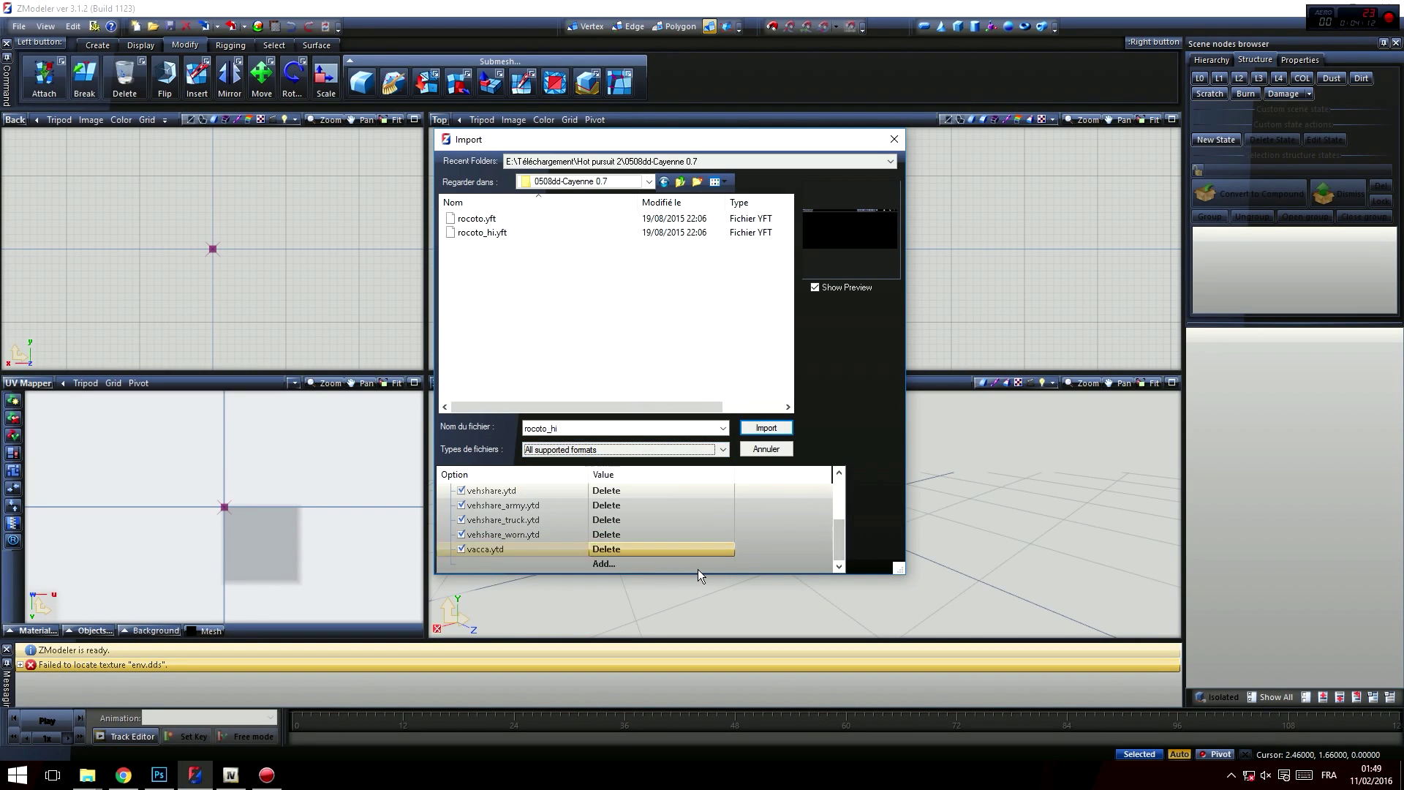
- Remove vacca.ytd from the import's preload packs and keep rocoto_hi.yft selected as the file to import
left_click(640, 550)
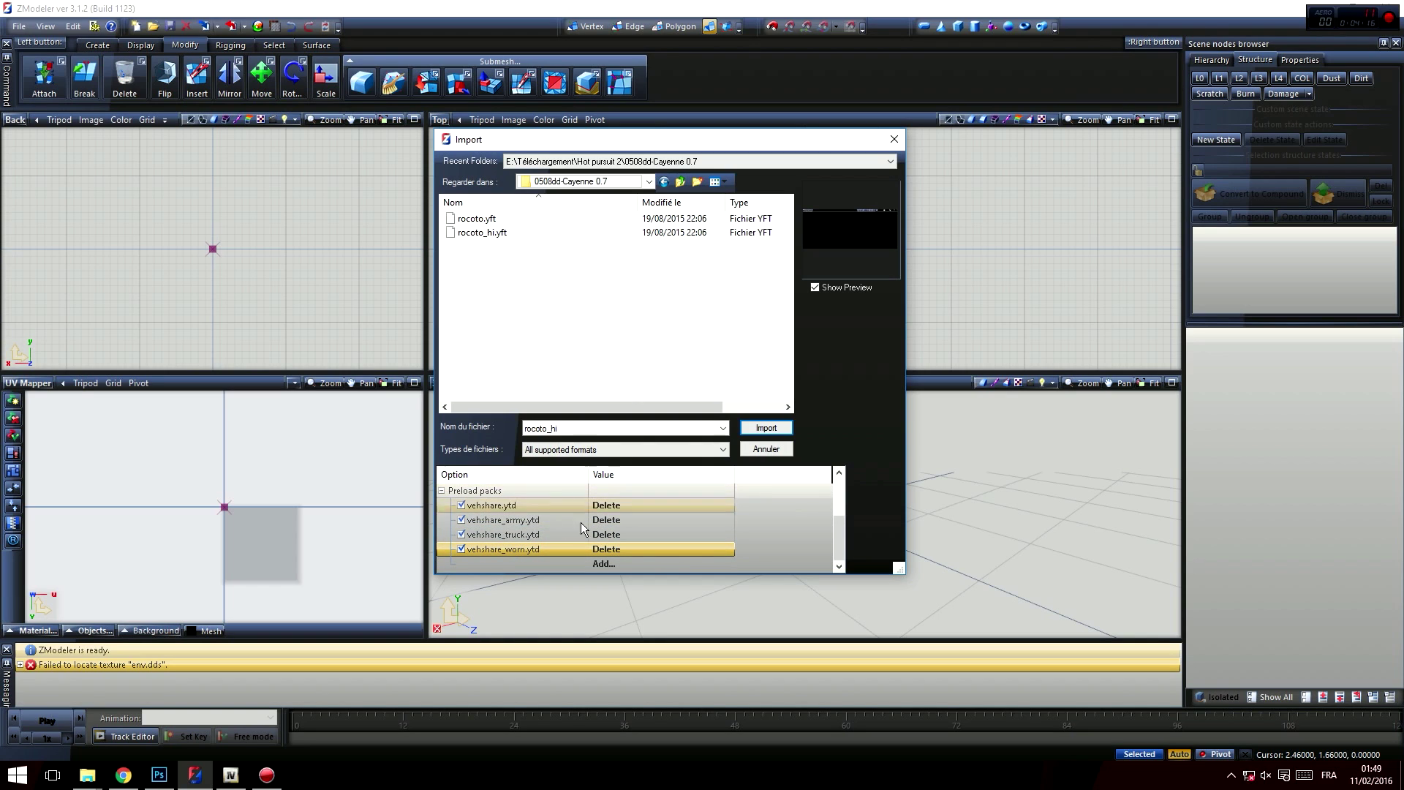
mouse_move(837, 542)
left_mouse_down()
mouse_move(837, 486)
mouse_move(834, 552)
left_mouse_up()
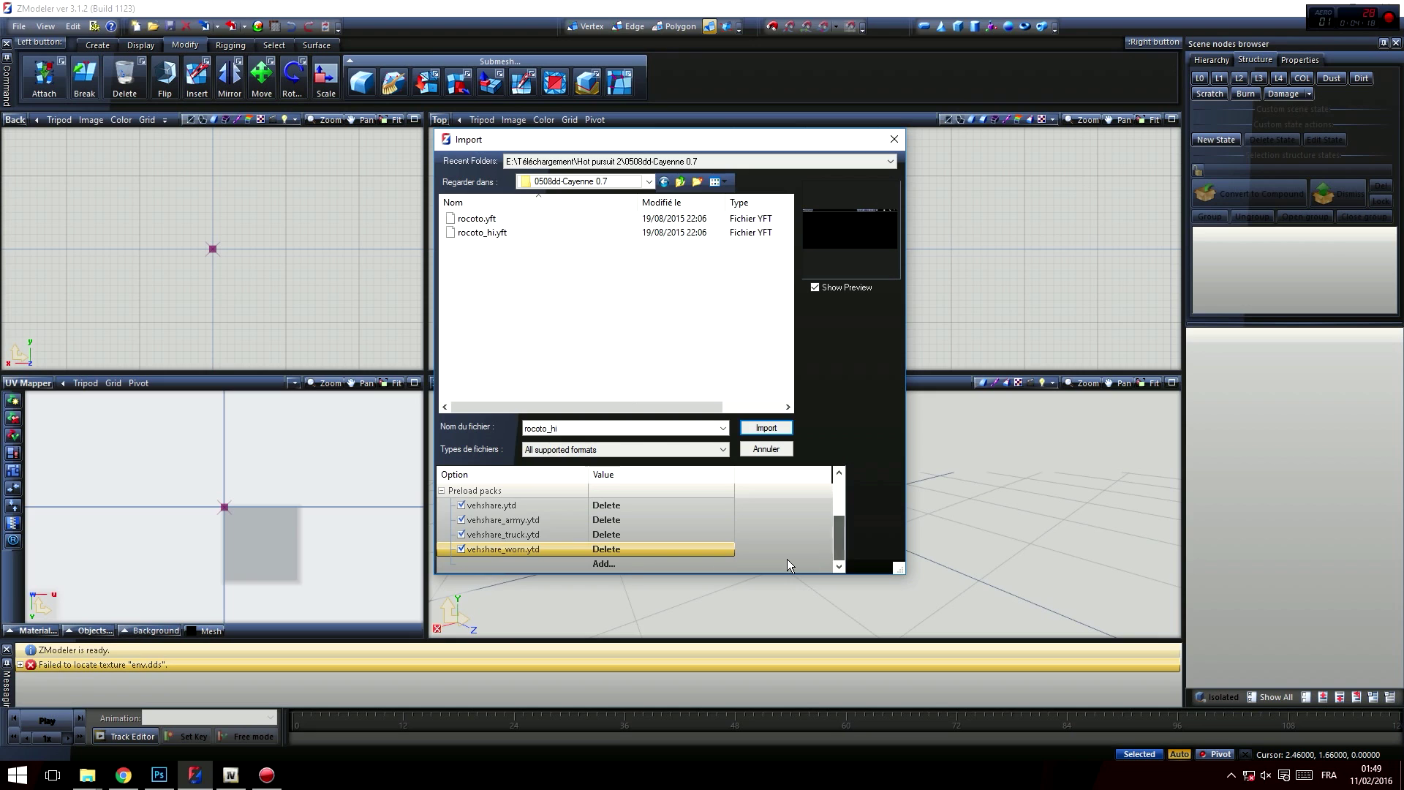
left_click(489, 232)
- Add rocoto.ytd from Hot pursuit 2 > 0508dd-Cayenne 0.7 to the preload packs
left_click(599, 562)
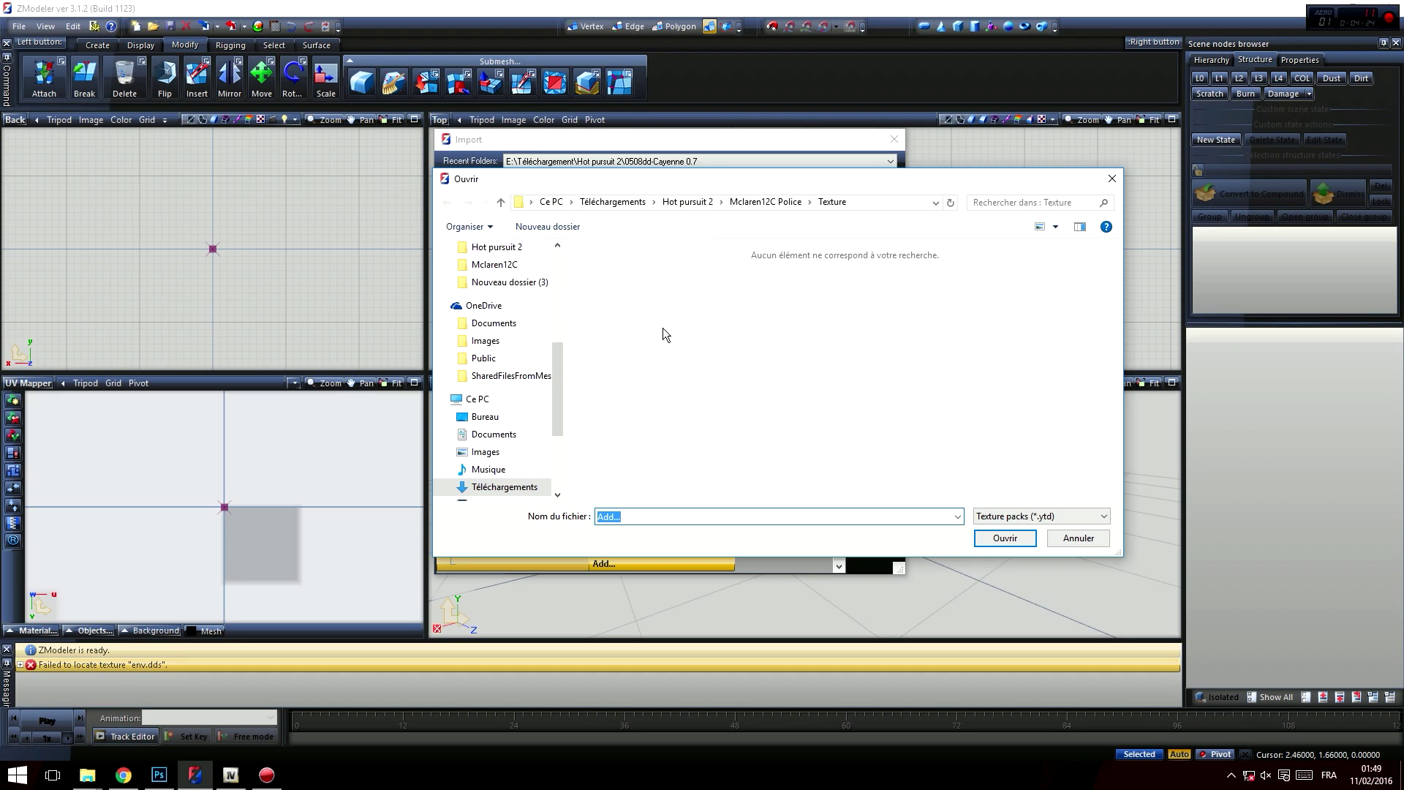
left_click_drag(682, 188, 849, 169)
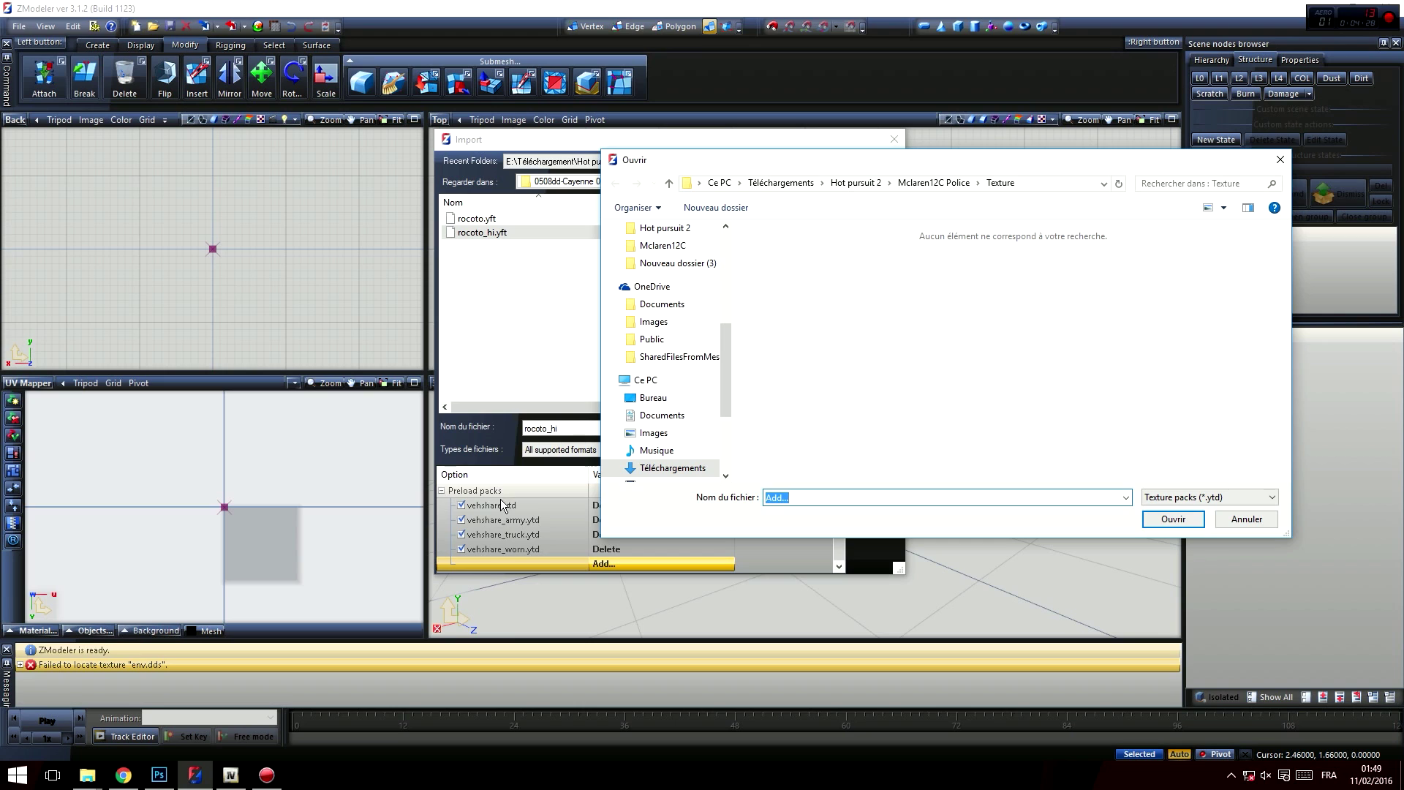
left_click_drag(707, 160, 574, 160)
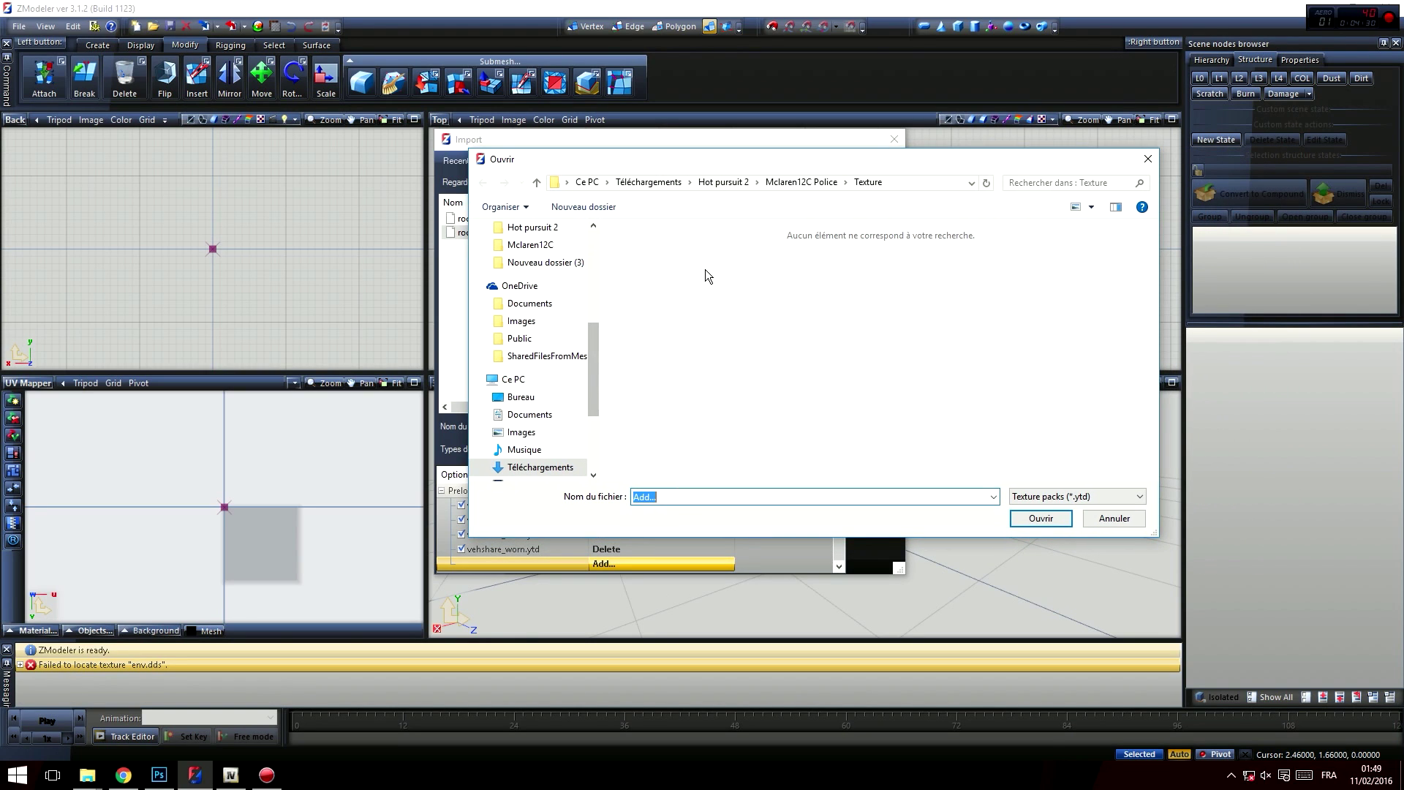
left_click(724, 182)
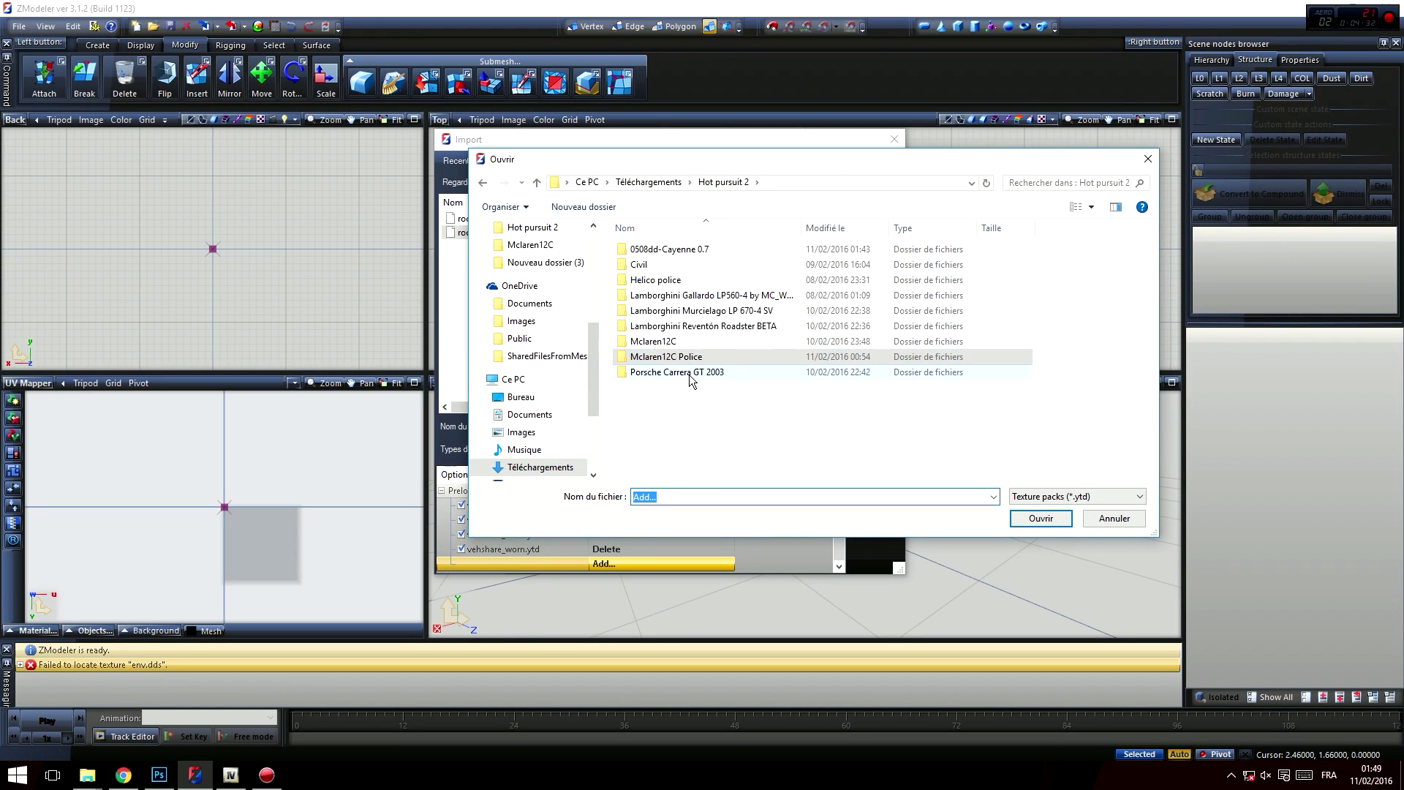
double_click(707, 250)
left_click_drag(787, 164, 978, 165)
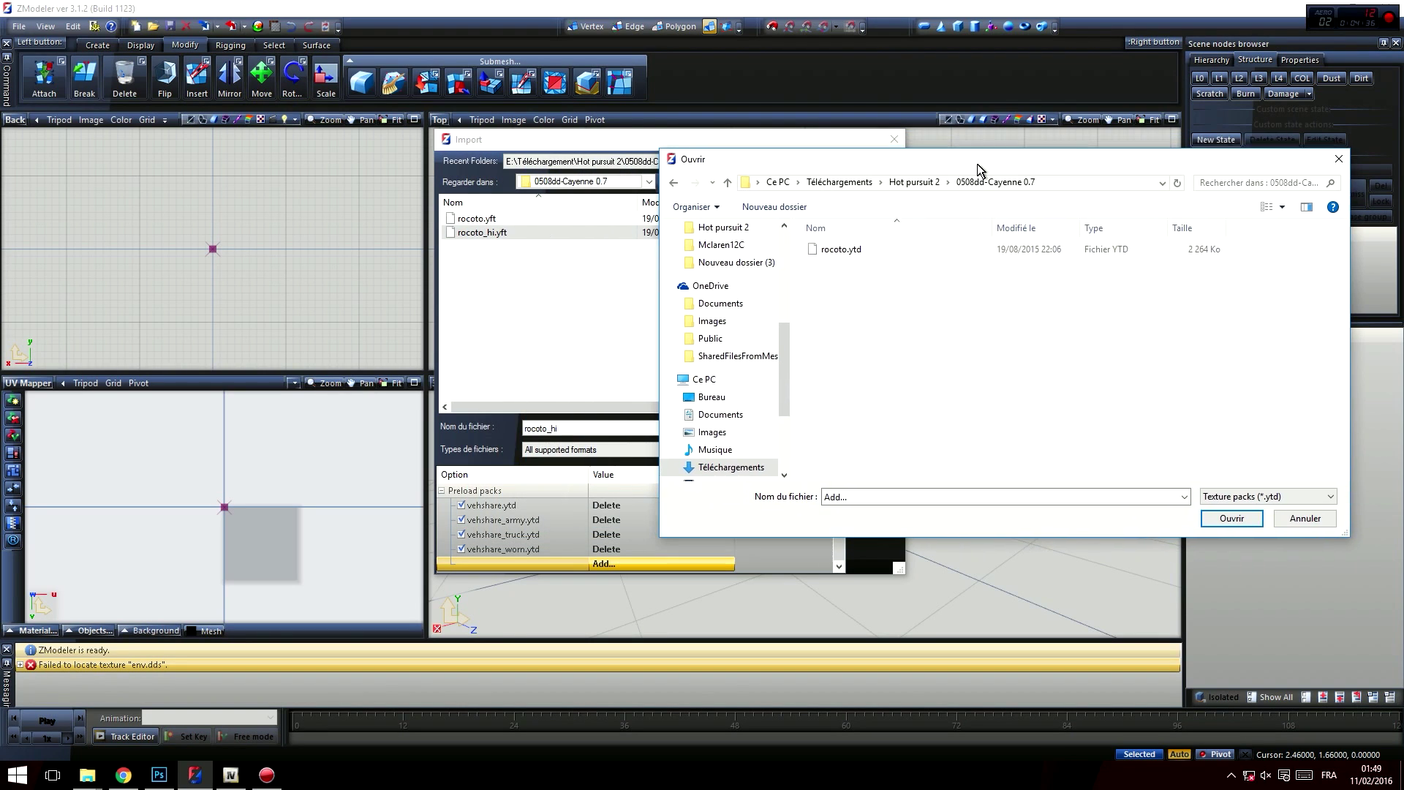
left_click(838, 253)
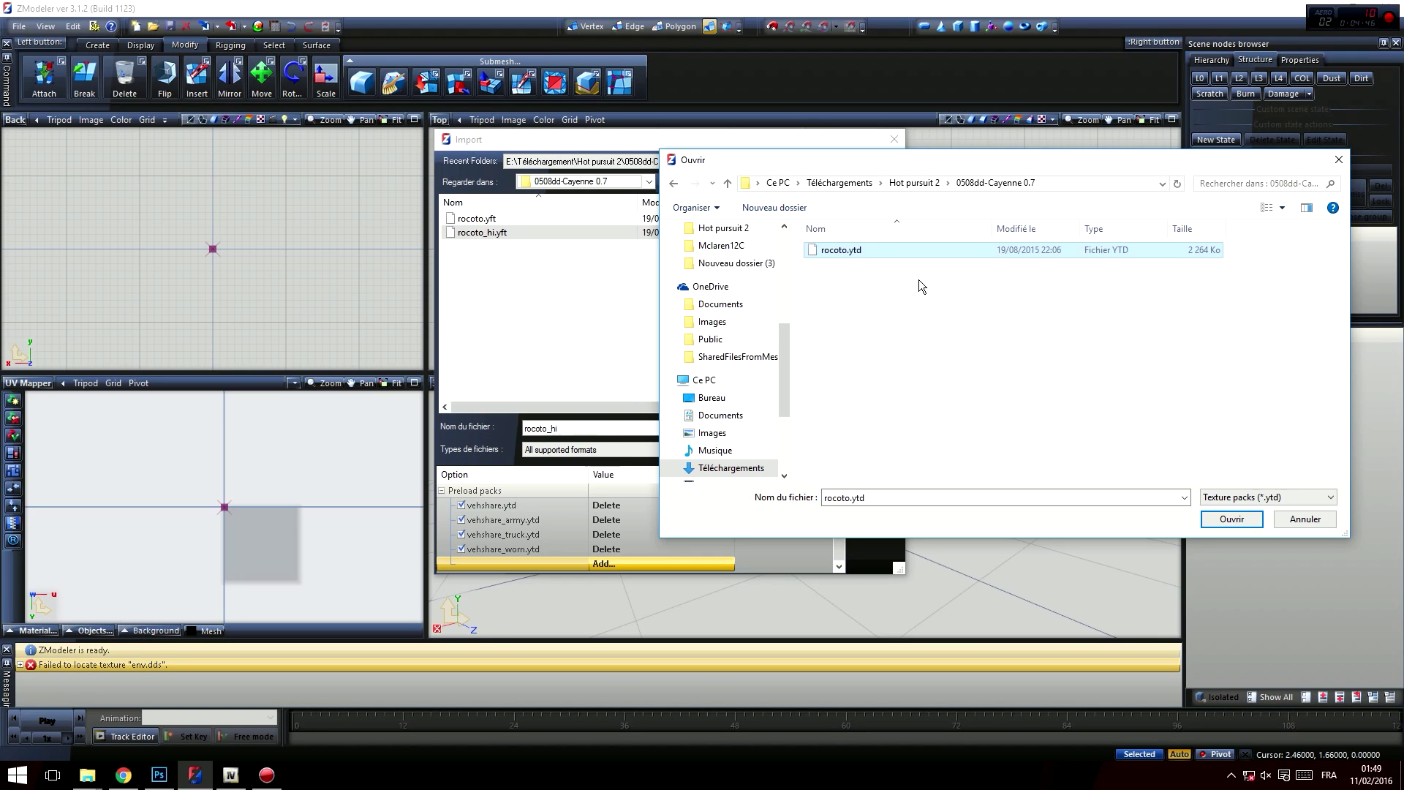
left_click(1211, 522)
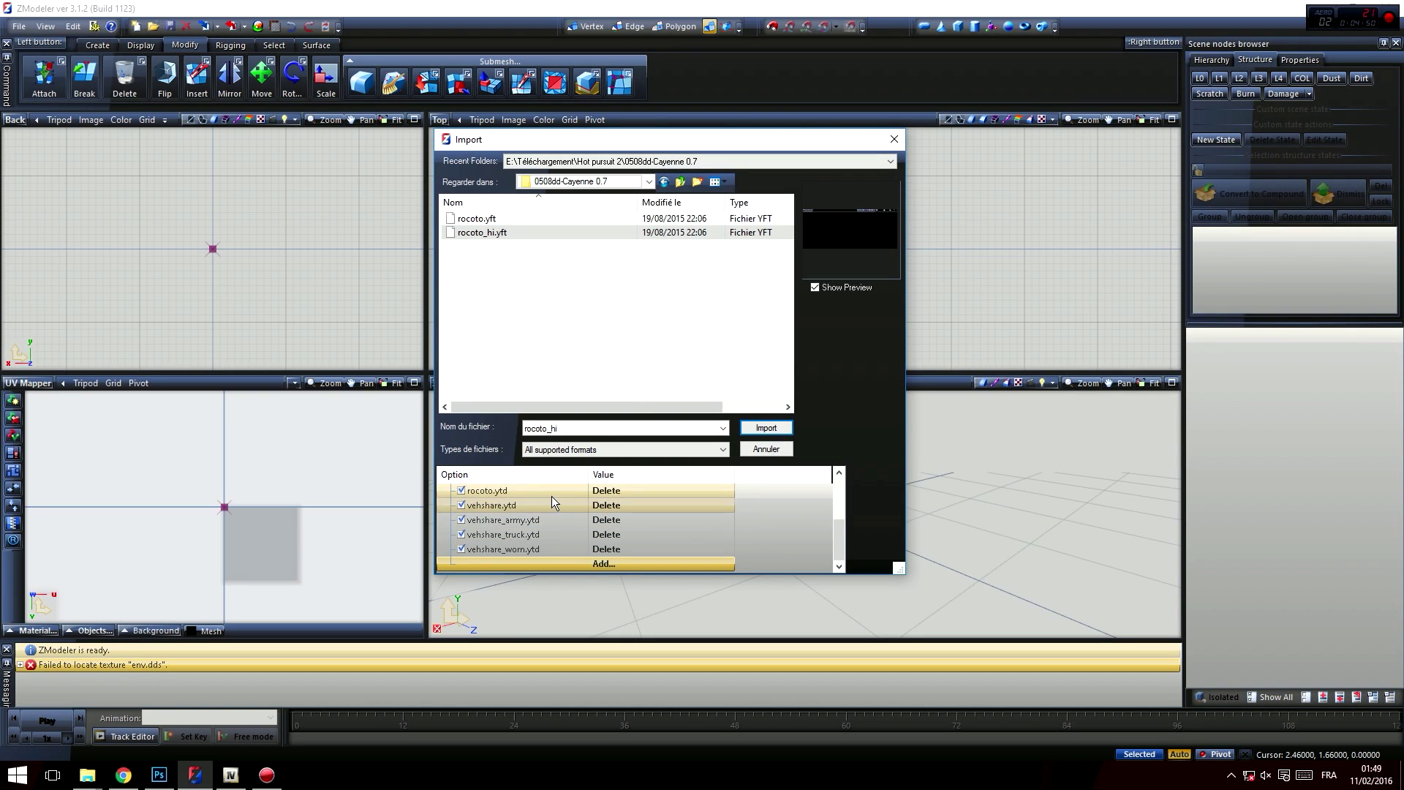
- Import rocoto_hi.yft with the rocoto and vehshare texture packs preloaded
left_click(619, 564)
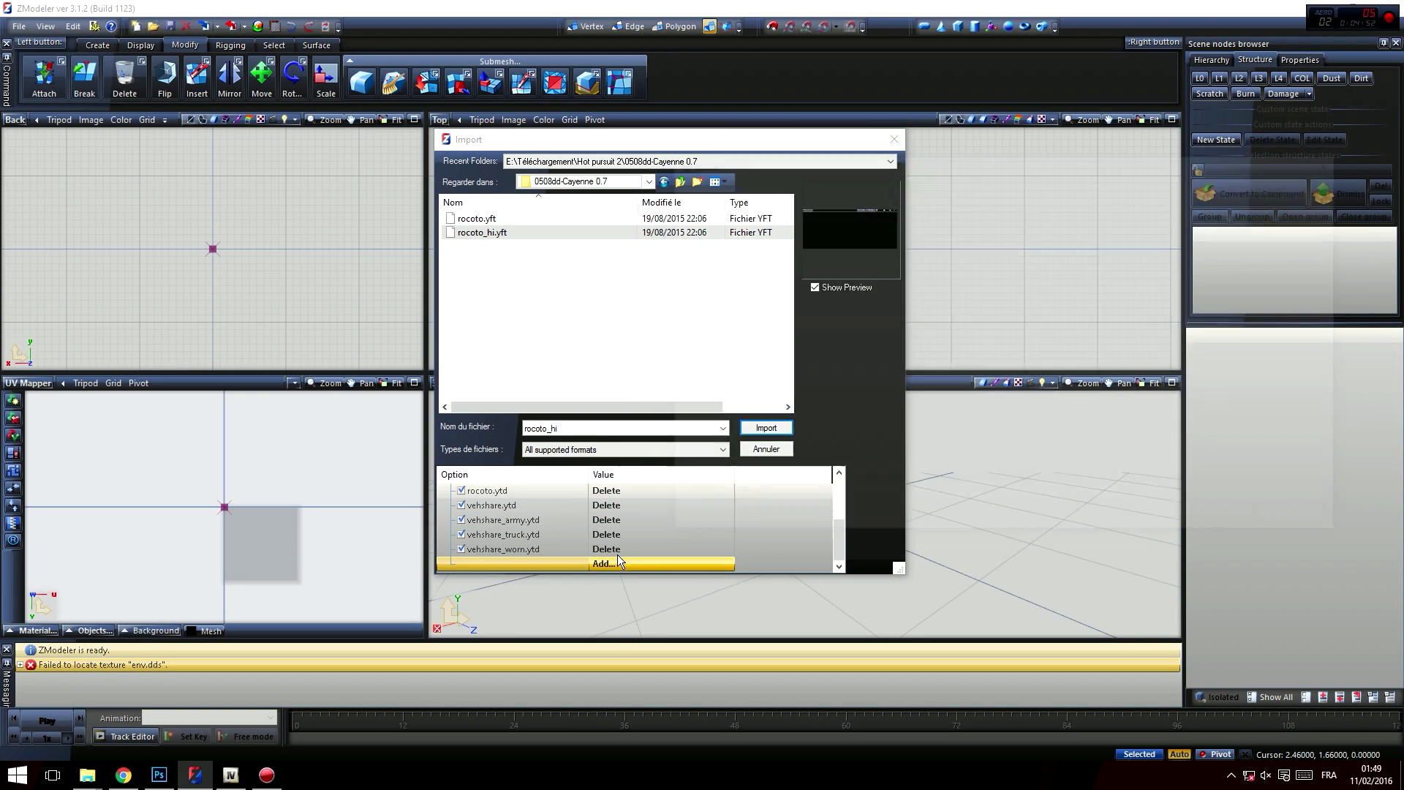
left_click(1300, 524)
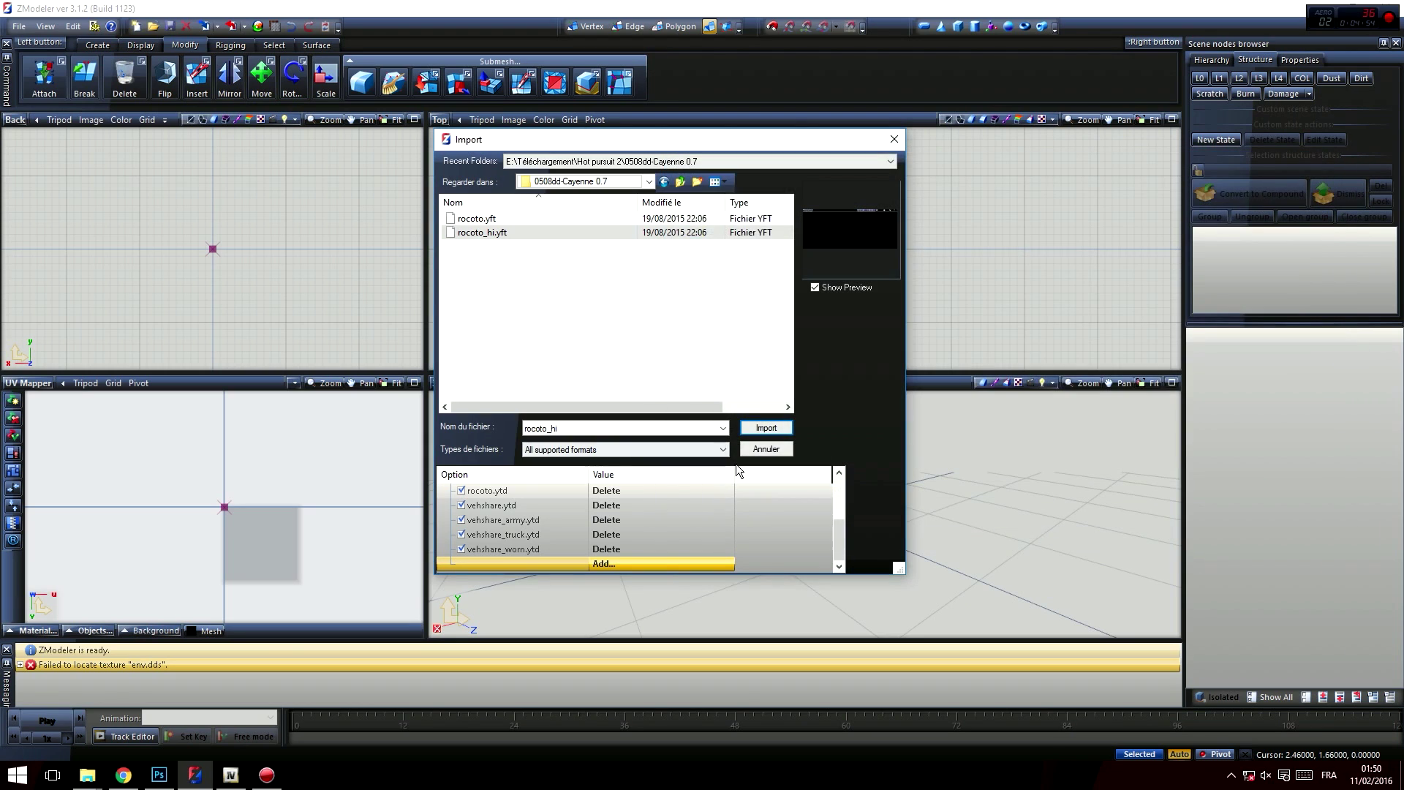
left_click(761, 430)
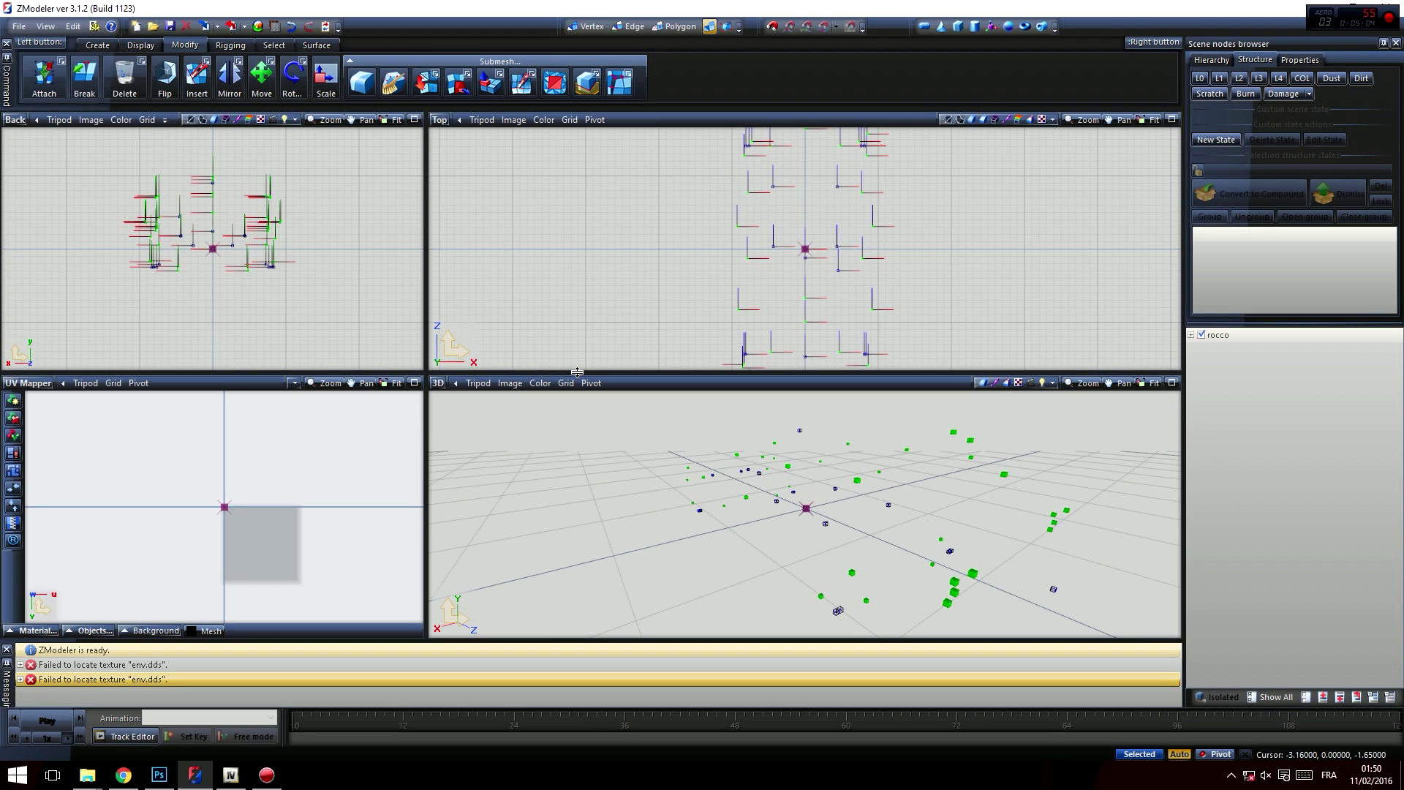
- Display the imported car at the L0 level of detail and inspect its body in the 3D view
left_click_drag(577, 373, 577, 391)
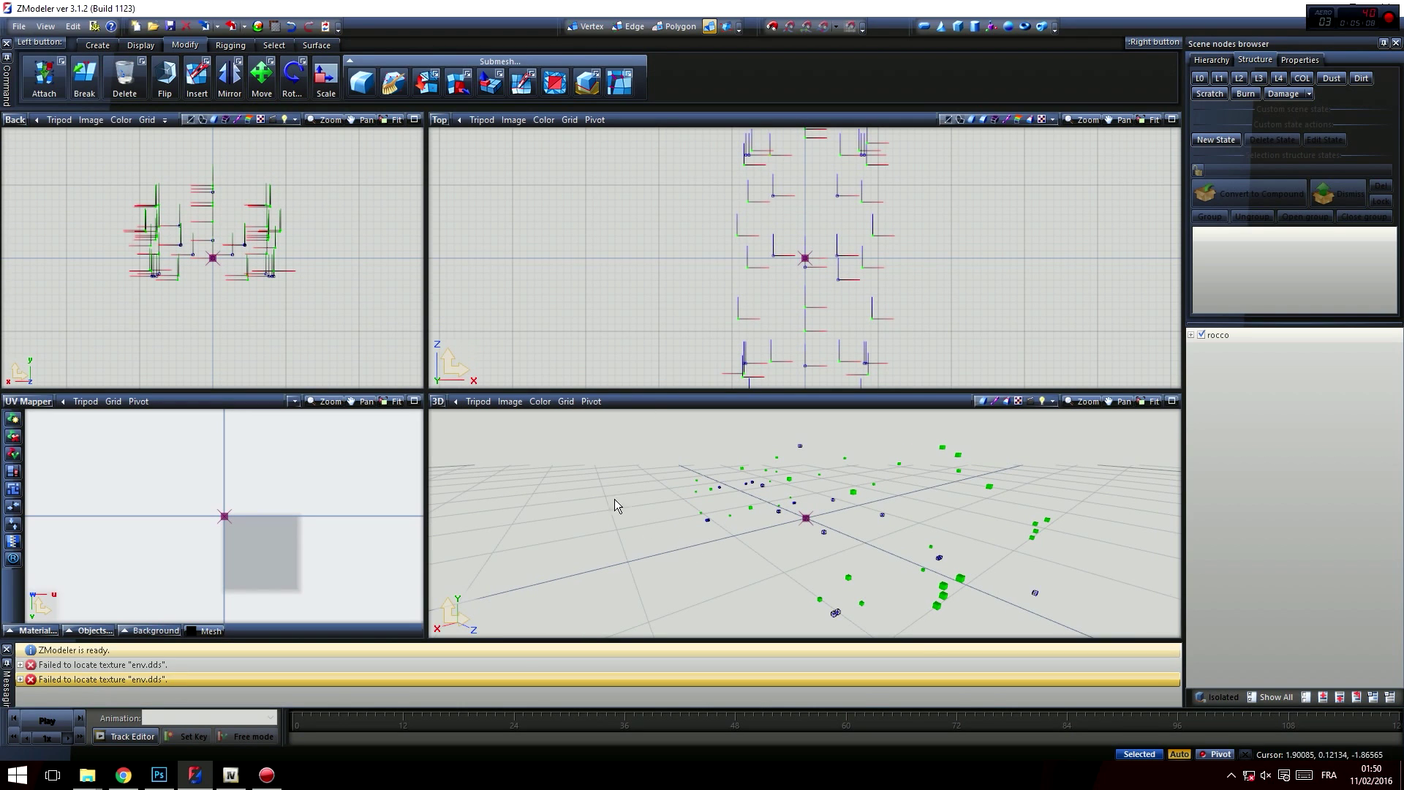
middle_click_drag(622, 465, 671, 467)
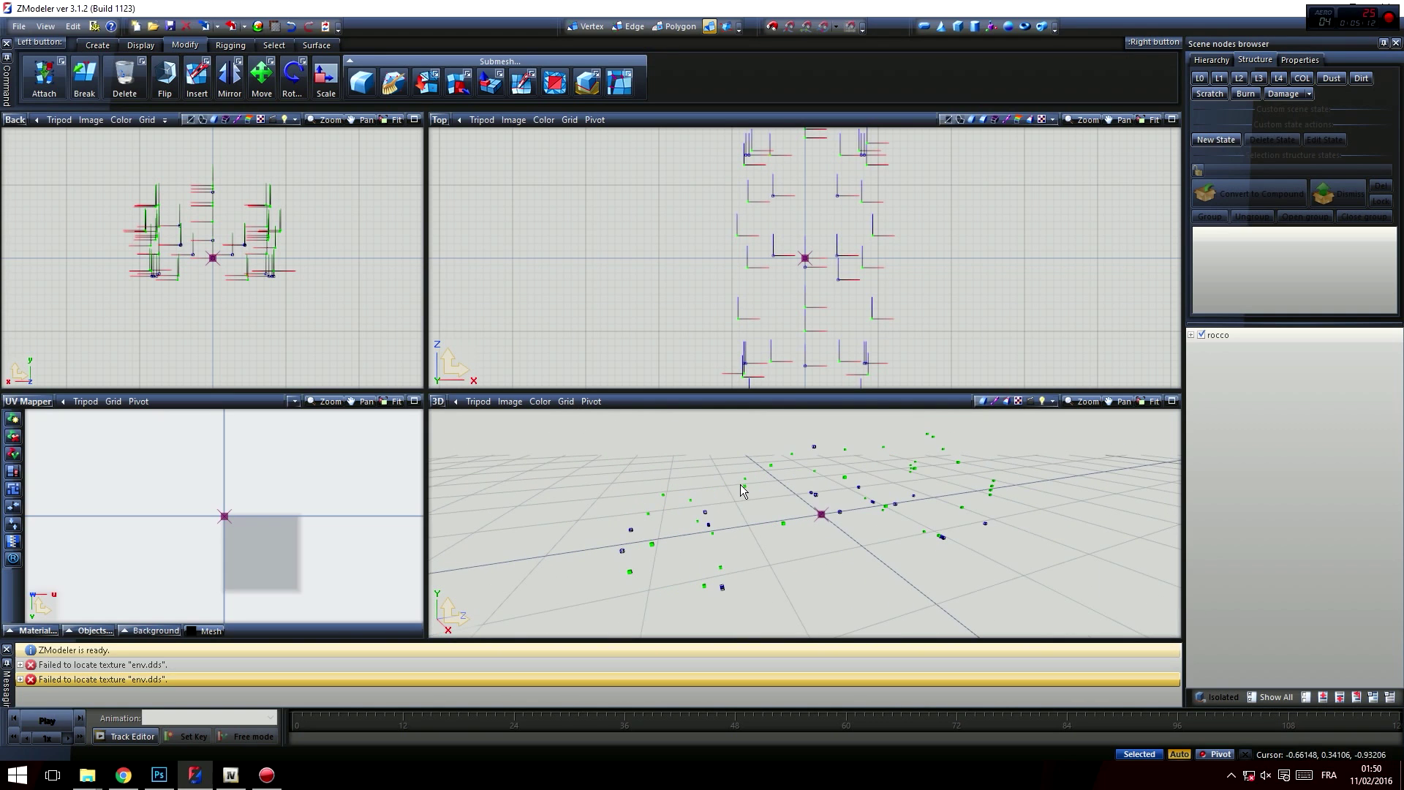
middle_click_drag(591, 521, 692, 485)
middle_click_drag(574, 470, 779, 501)
middle_click_drag(668, 512, 1036, 454)
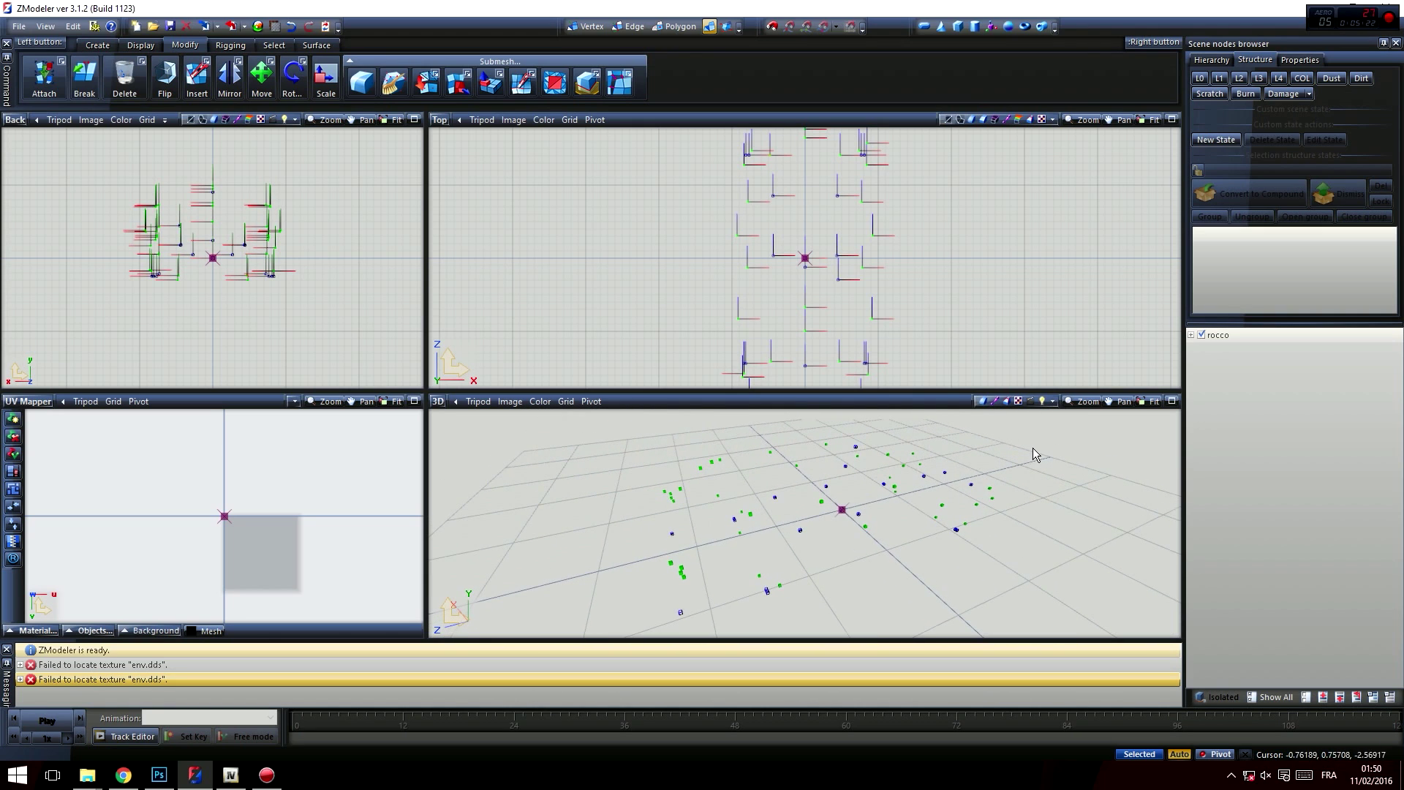
left_click(1200, 78)
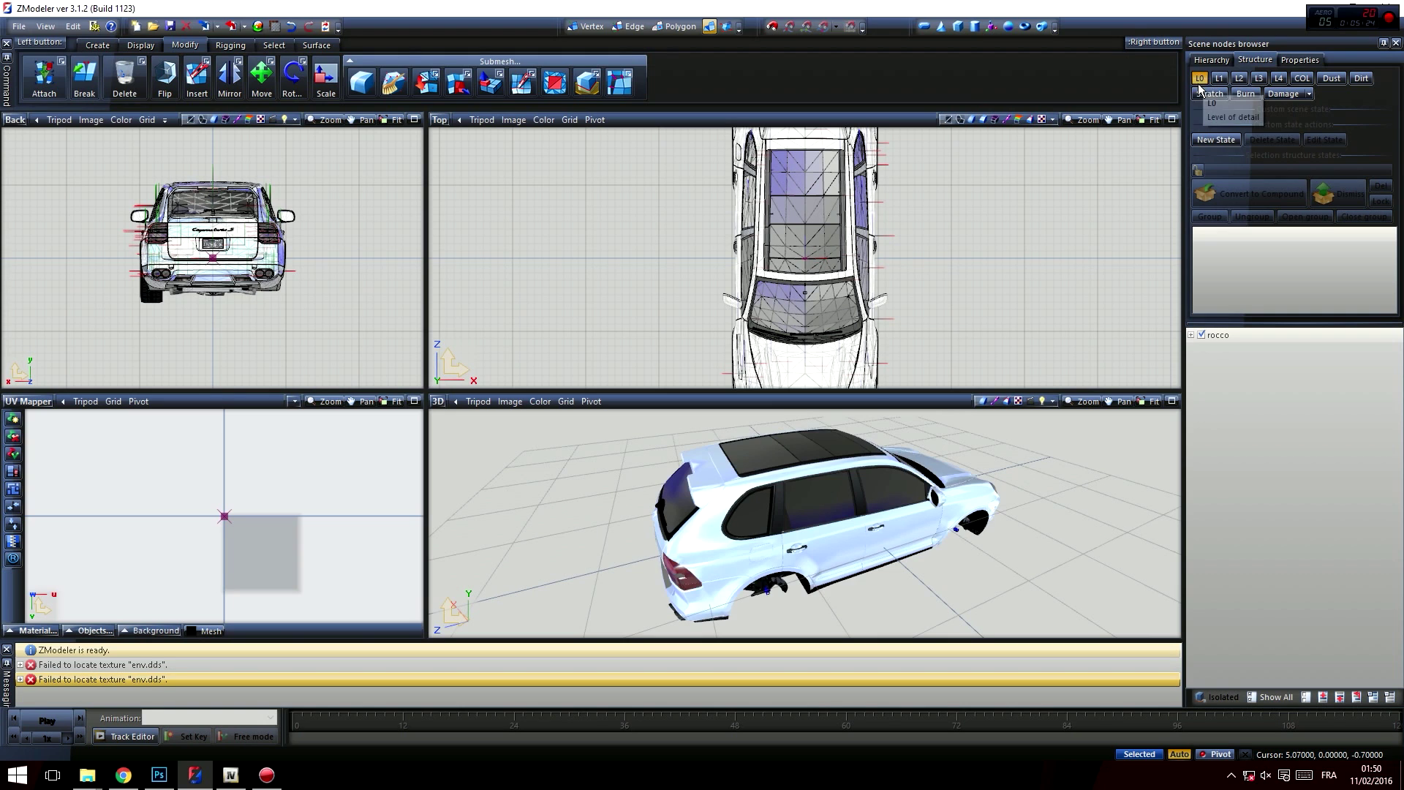
middle_click_drag(929, 439, 802, 490)
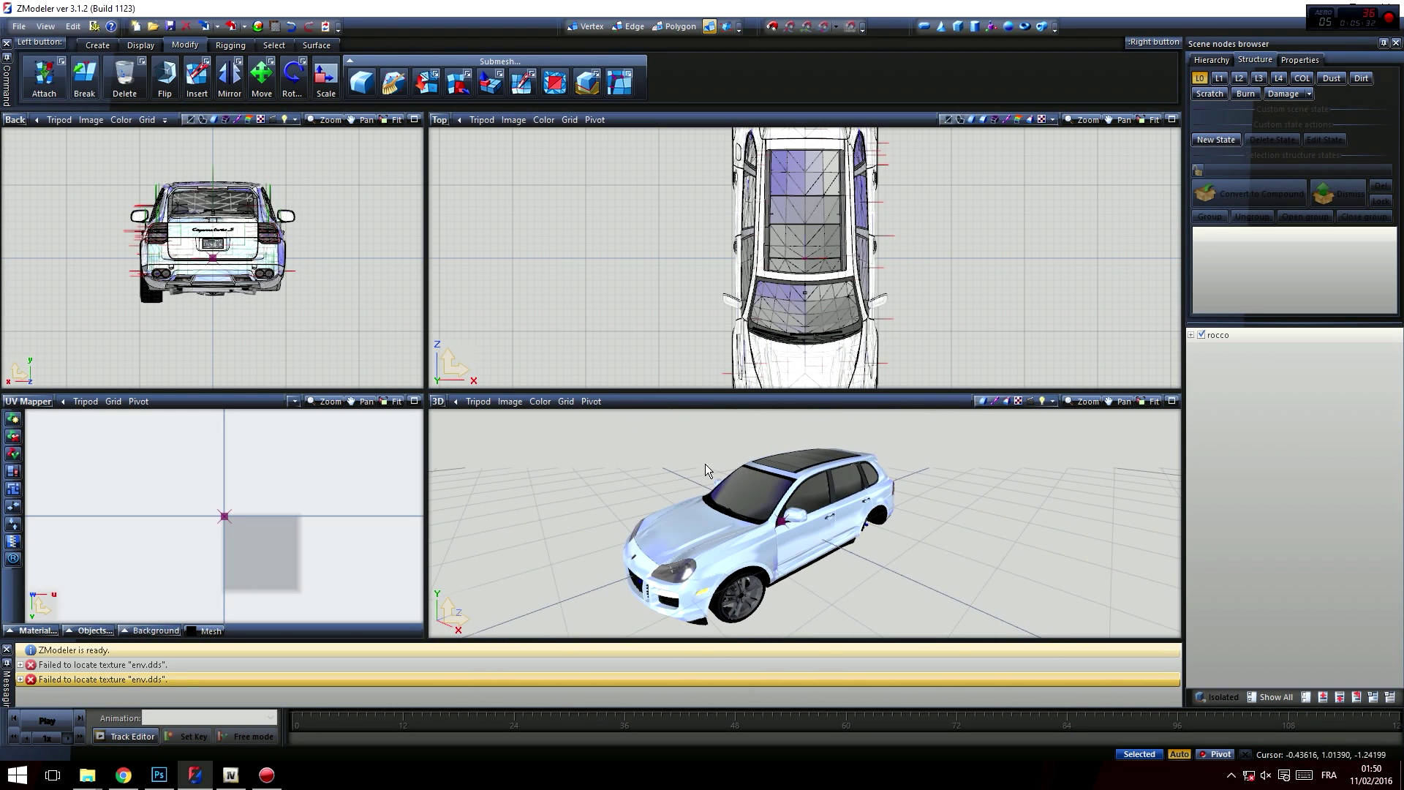
middle_click_drag(764, 526, 739, 515)
- Switch to Photoshop and create a transparent 2048 × 2048 pixel RGB document at 100 pixels/inch
left_click(159, 774)
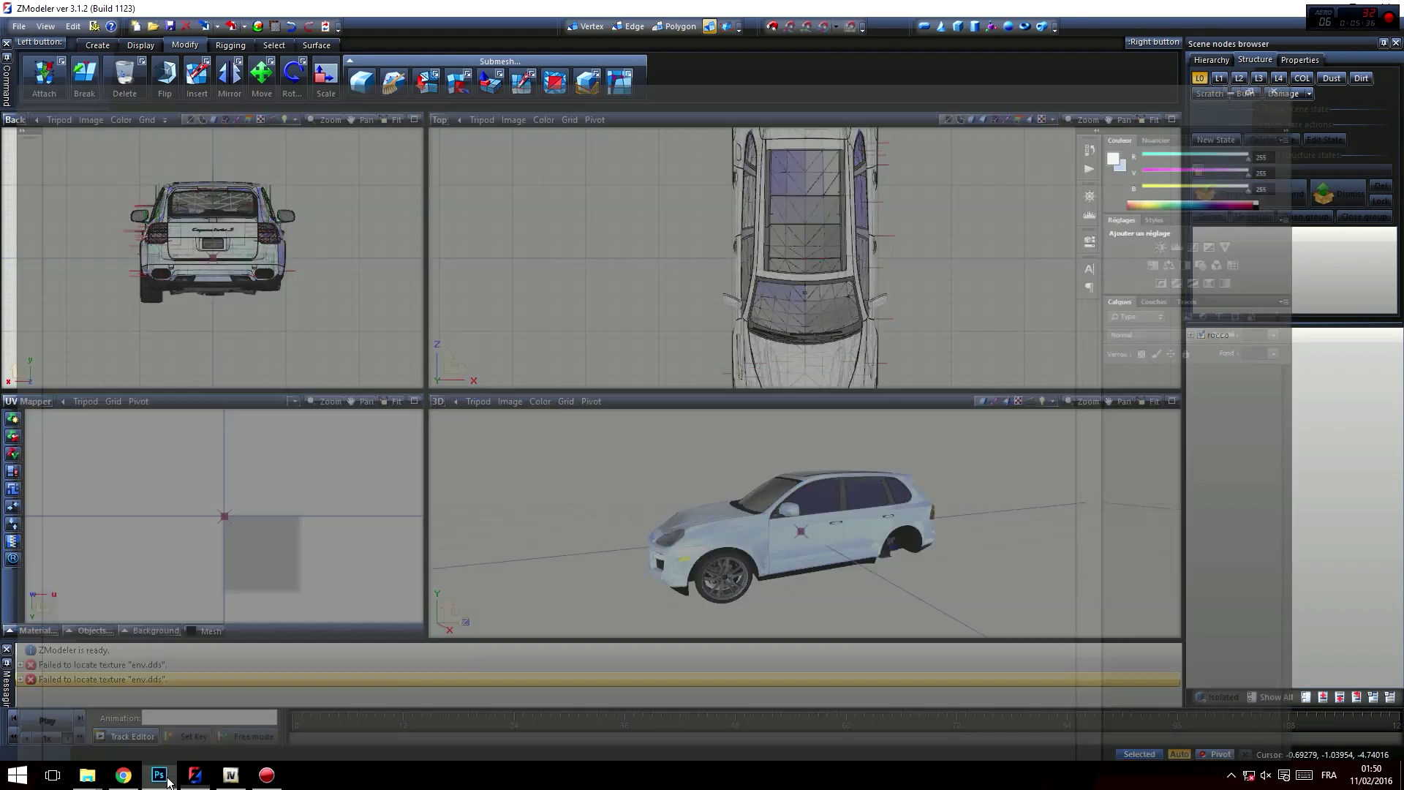
left_click(48, 9)
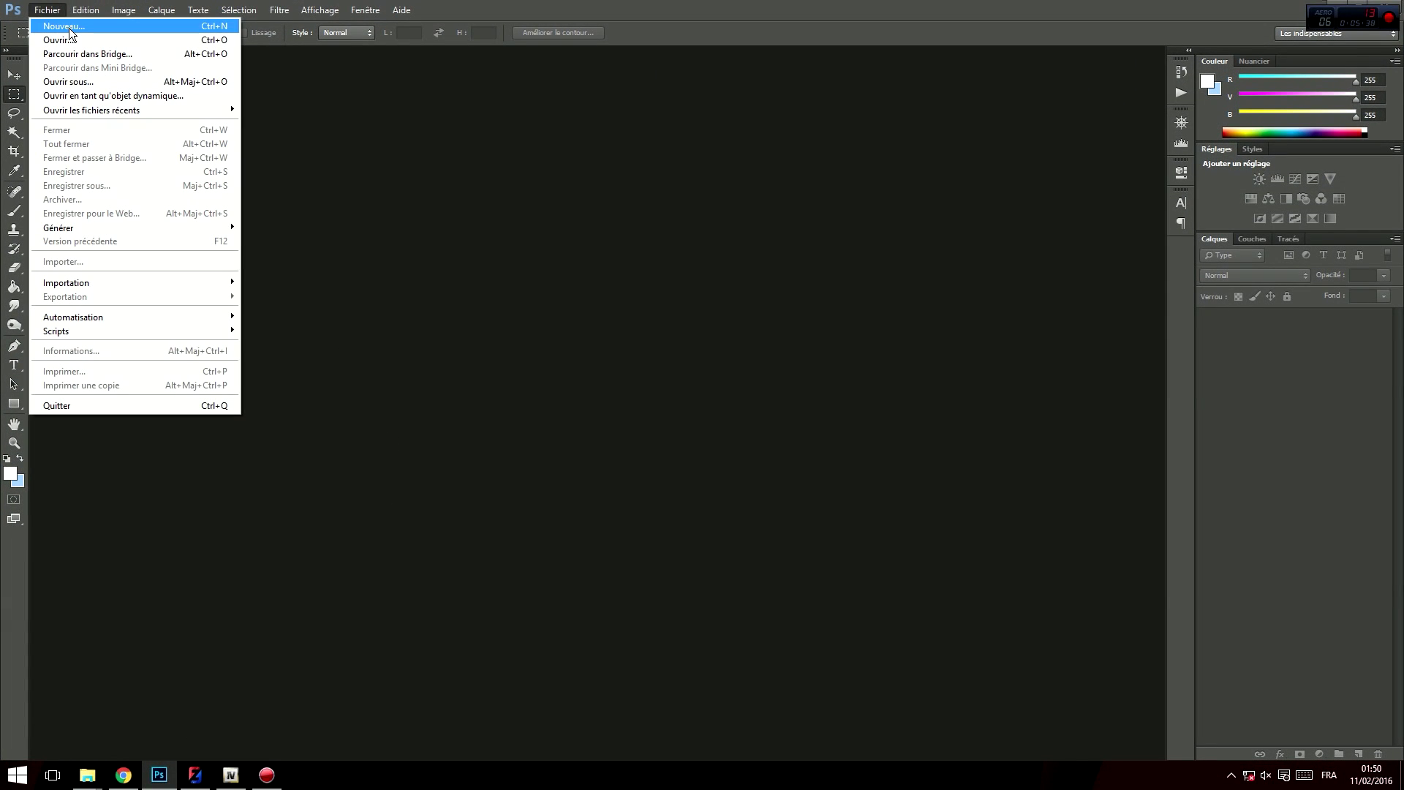
left_click(80, 26)
double_click(676, 282)
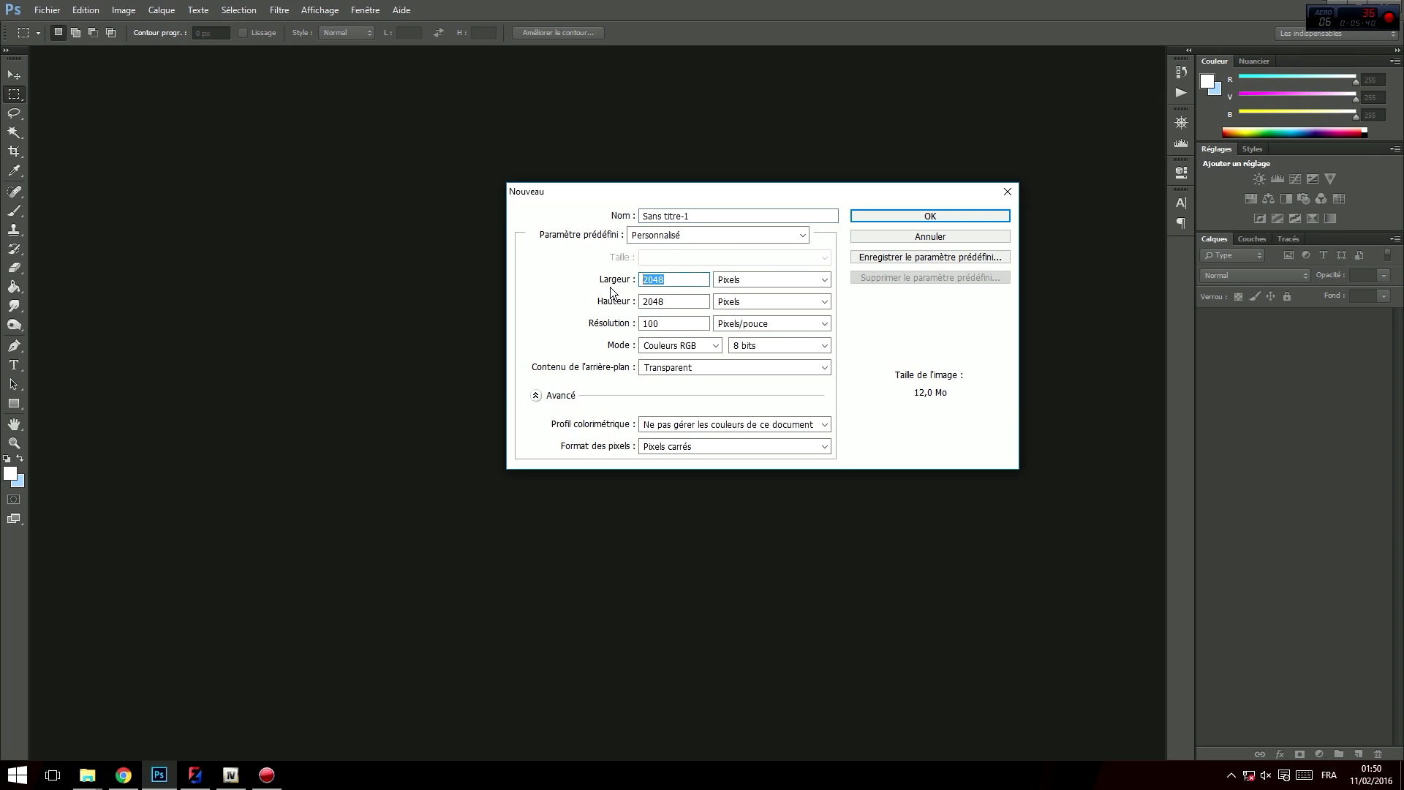
double_click(673, 302)
double_click(668, 323)
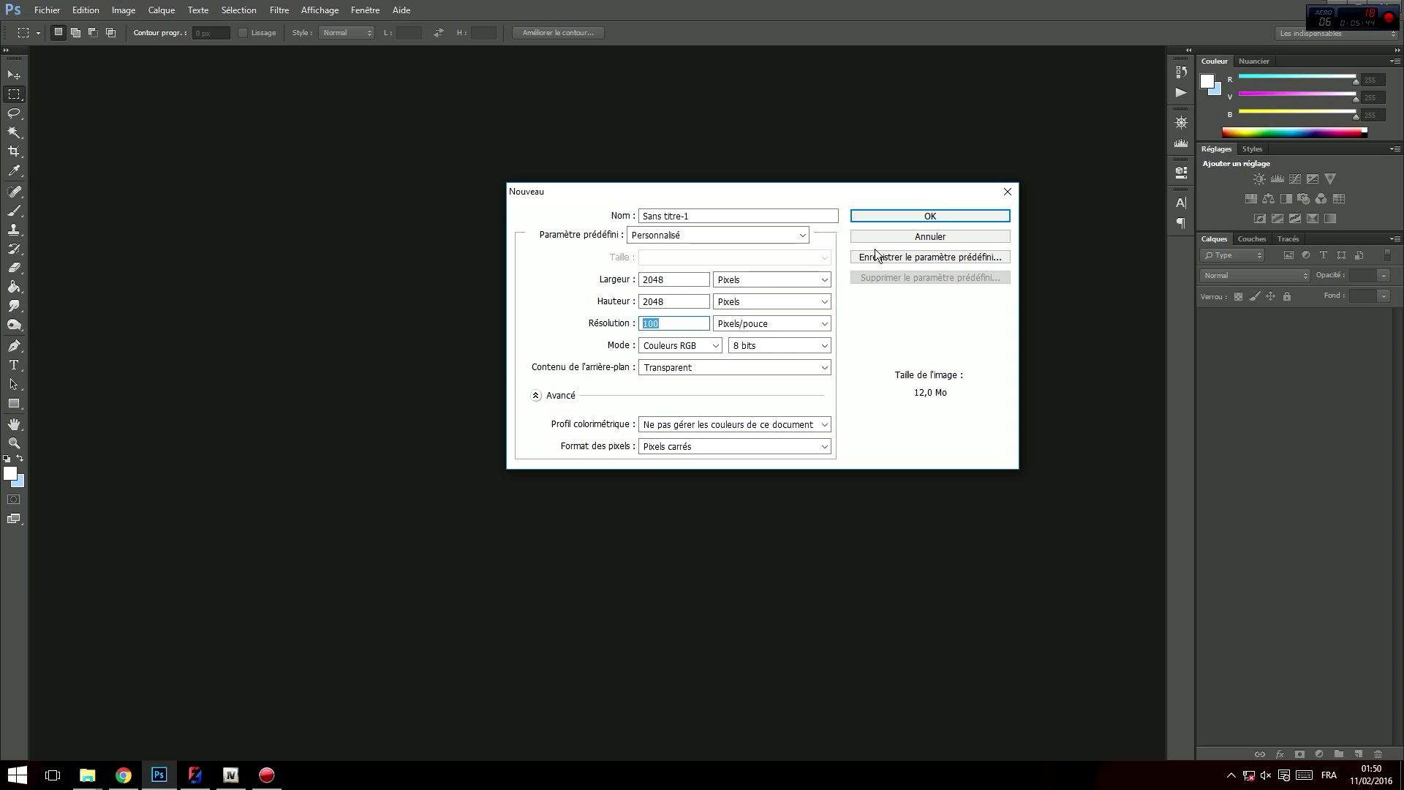
left_click(919, 214)
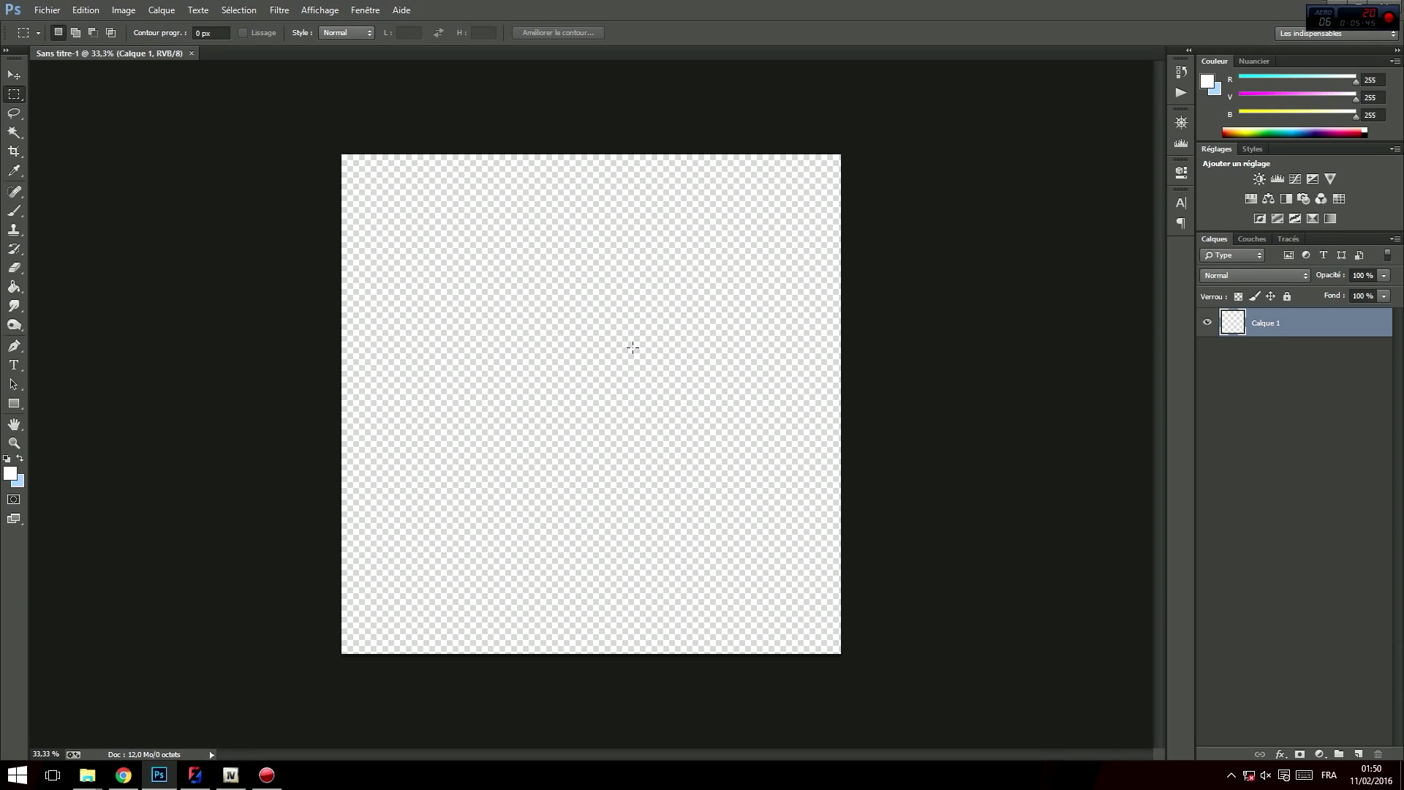
- Set the foreground colour to white, ffffff
left_click(9, 475)
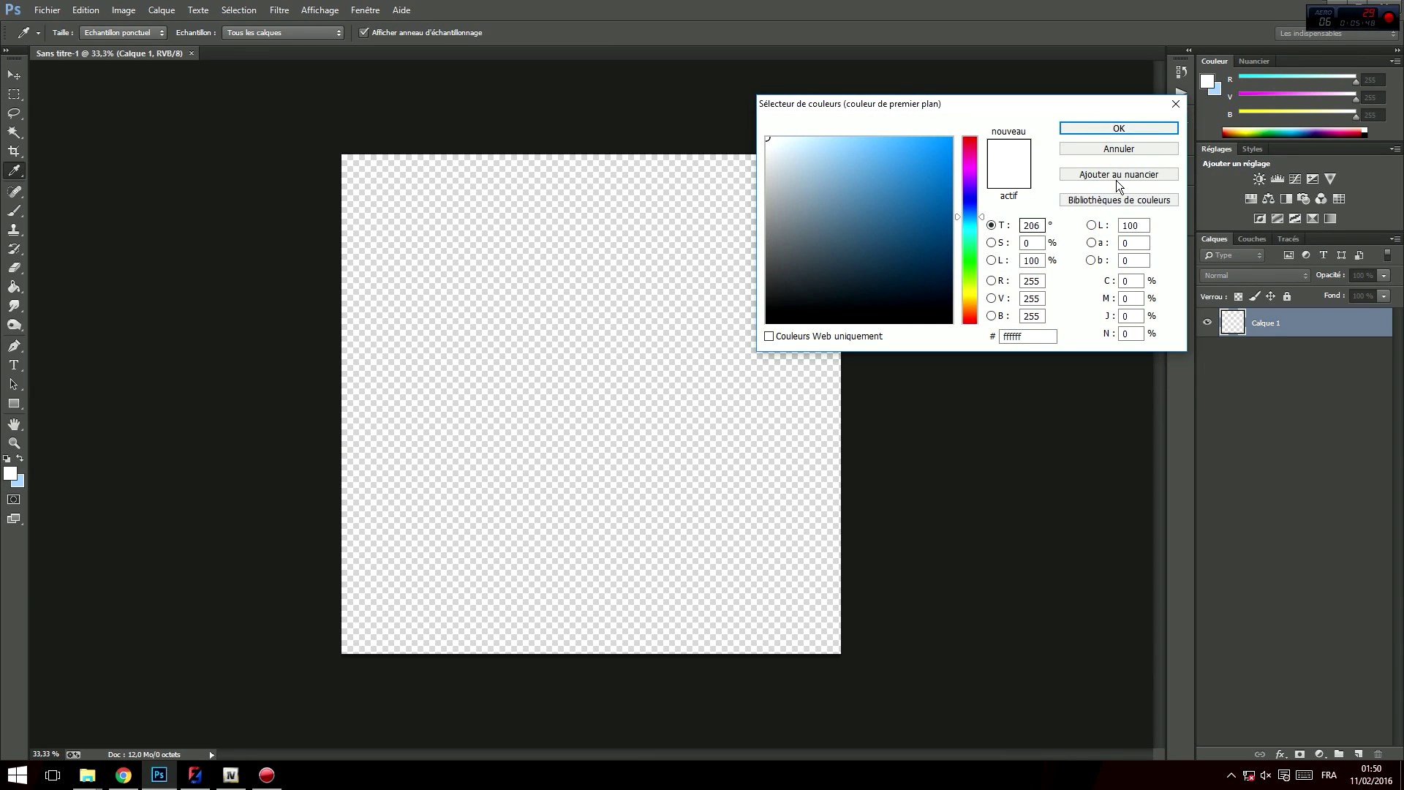
left_click(1112, 129)
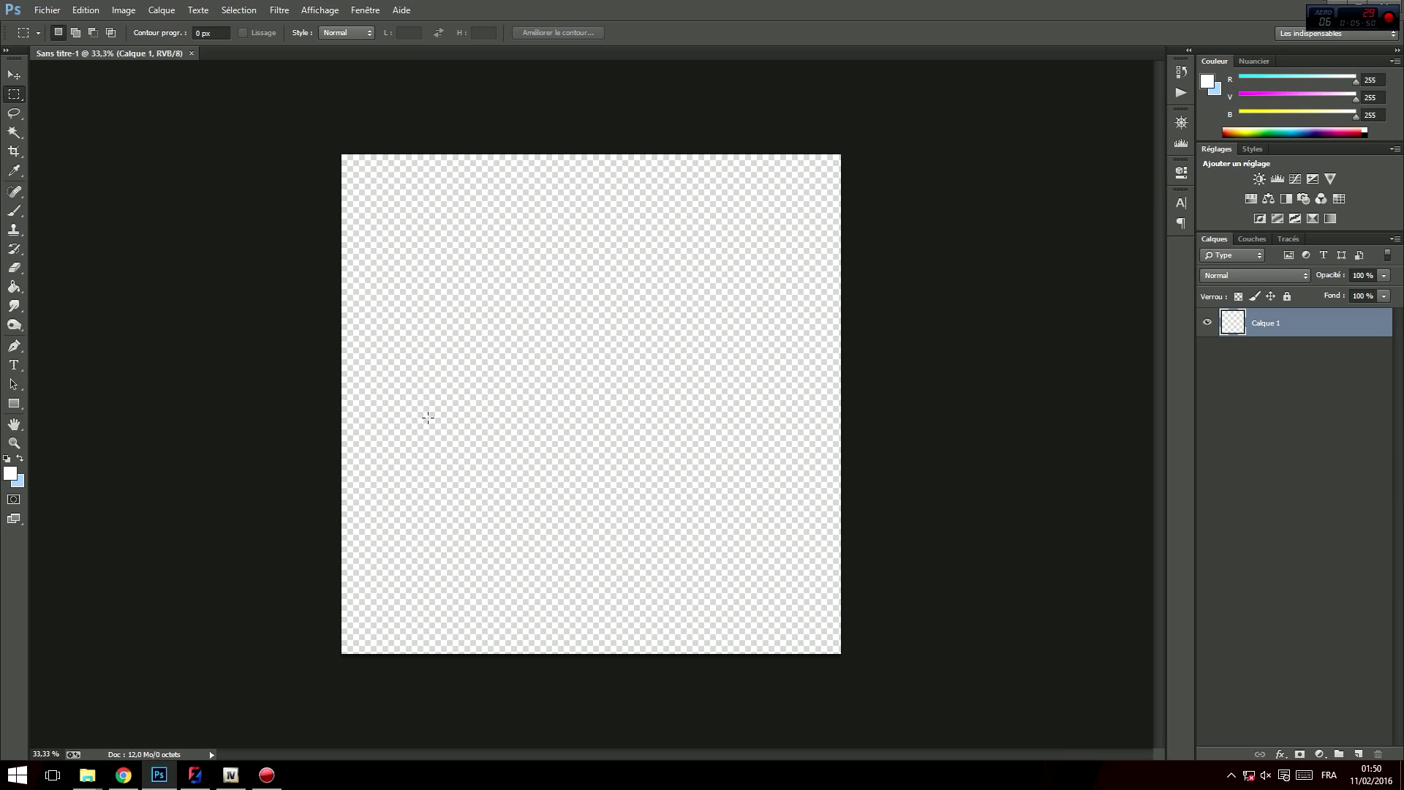
- Fill the whole transparent canvas with the white foreground colour using the Paint Bucket tool
key("g")
right_click(14, 286)
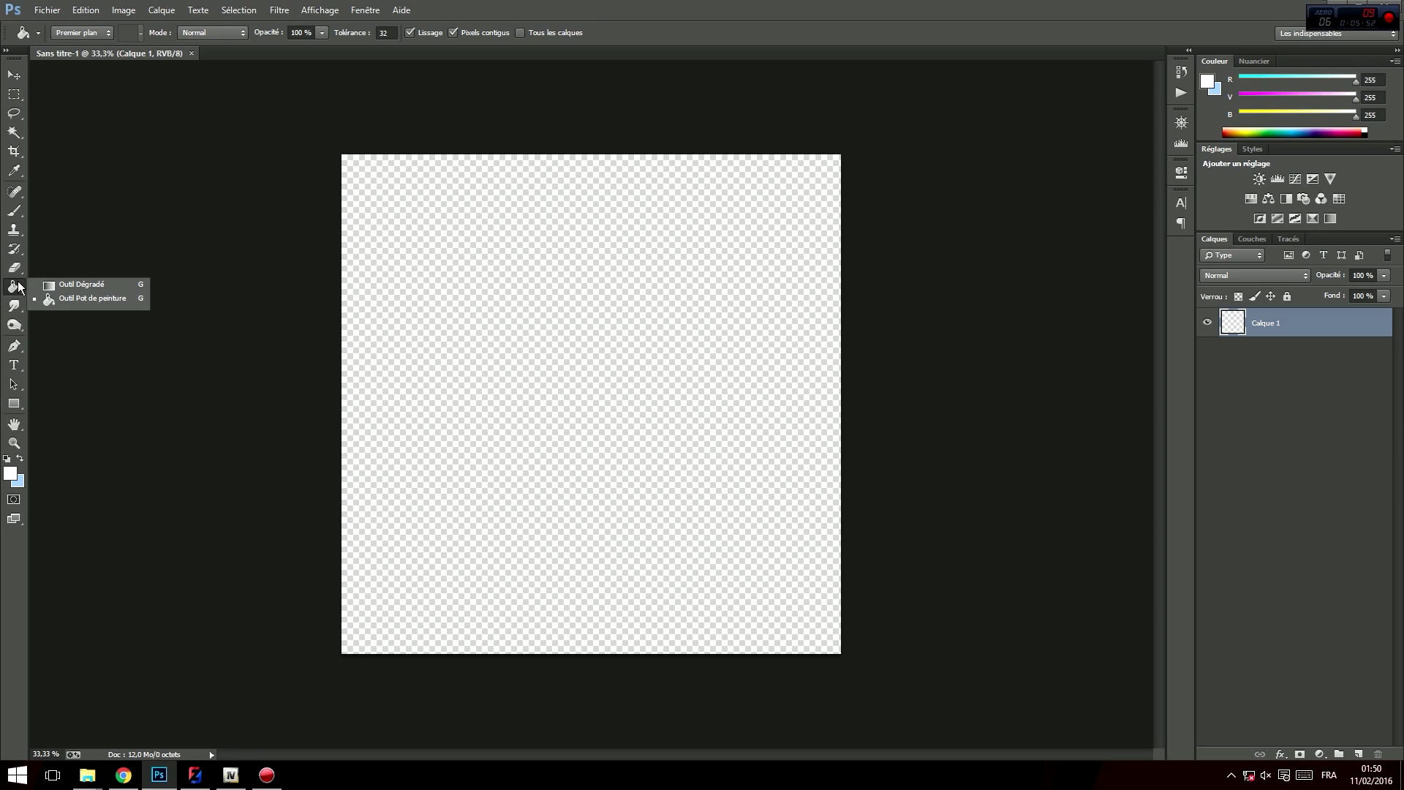
left_click(16, 289)
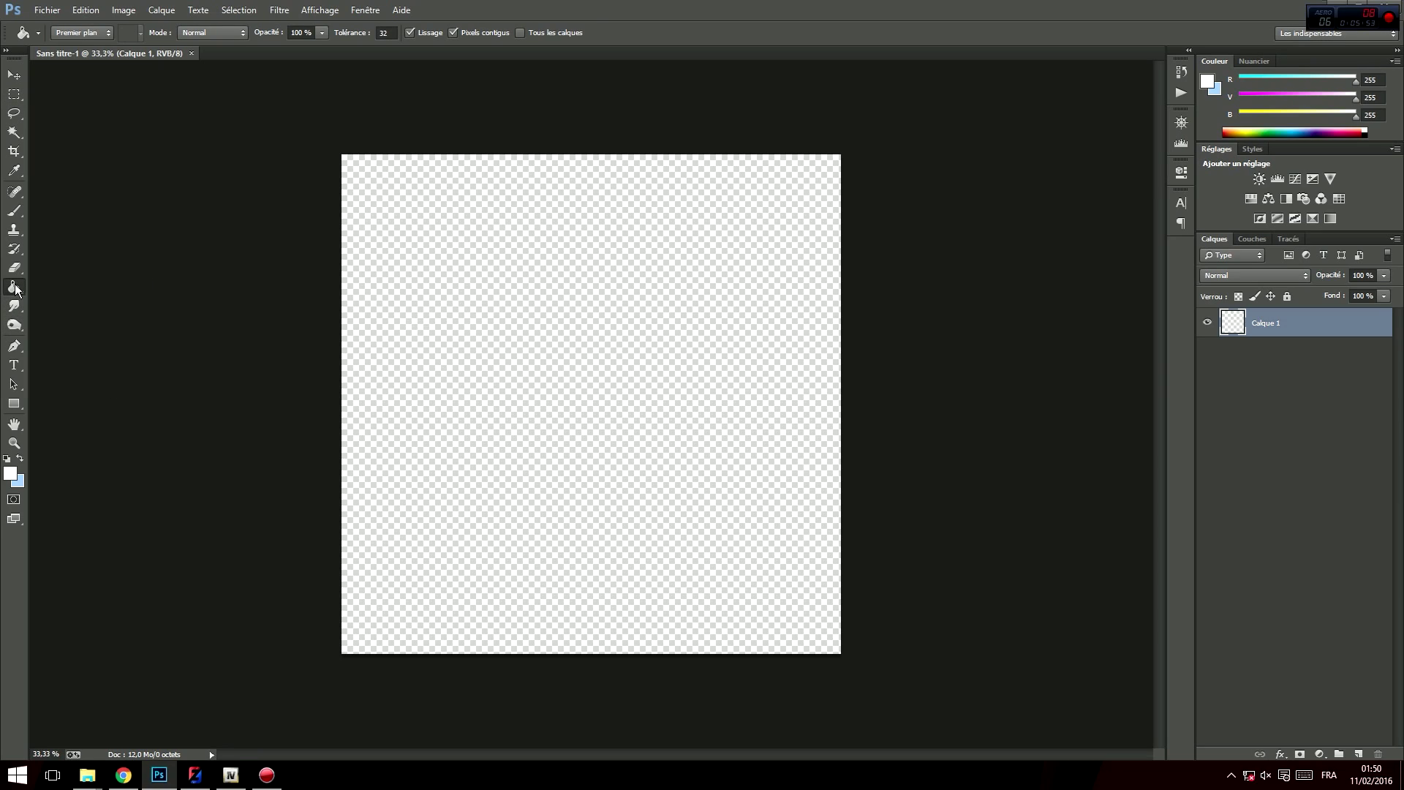
left_click(566, 336)
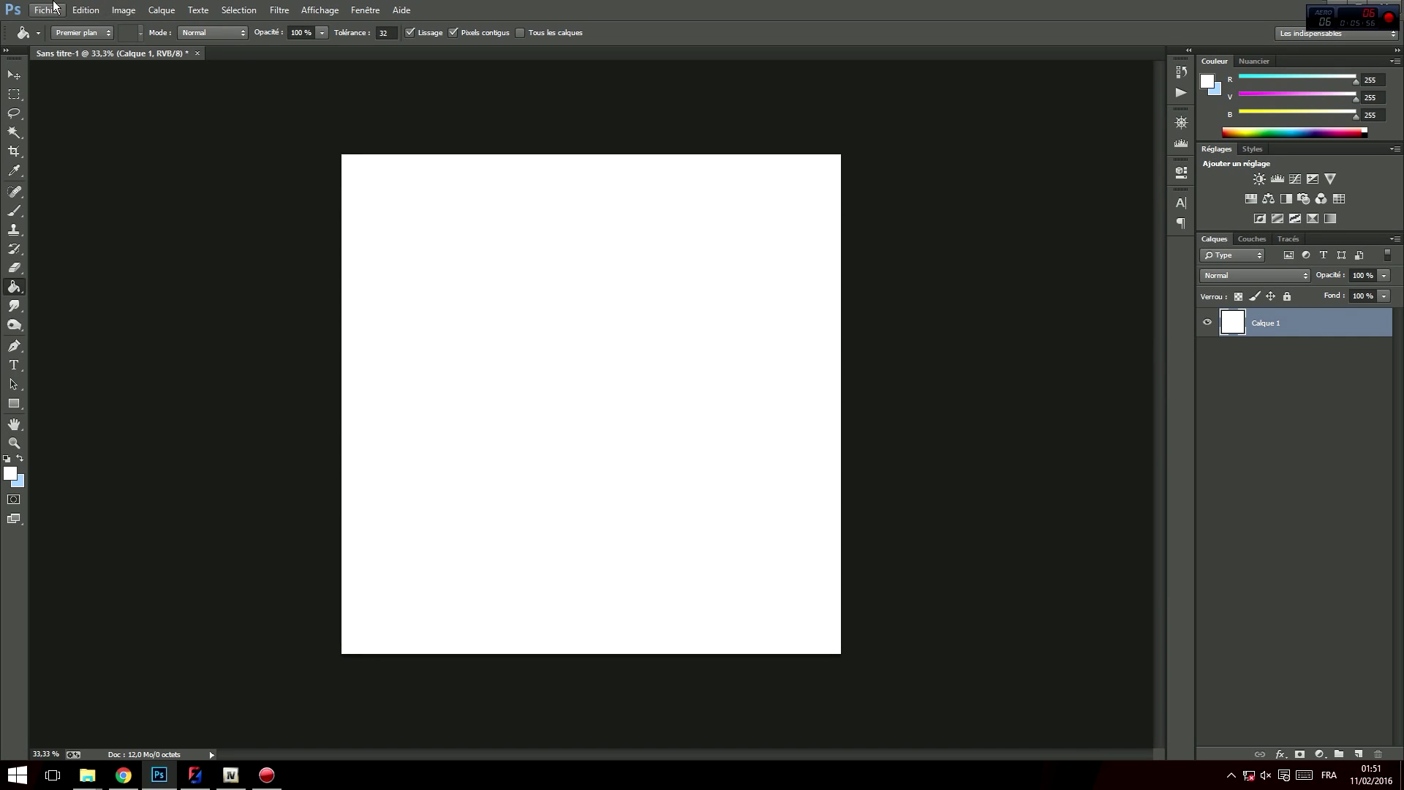
- Start saving a copy of the image in PNG format and browse to Hot pursuit 2\0508dd-Cayenne 0.7 as the destination
left_click(46, 10)
left_click(76, 187)
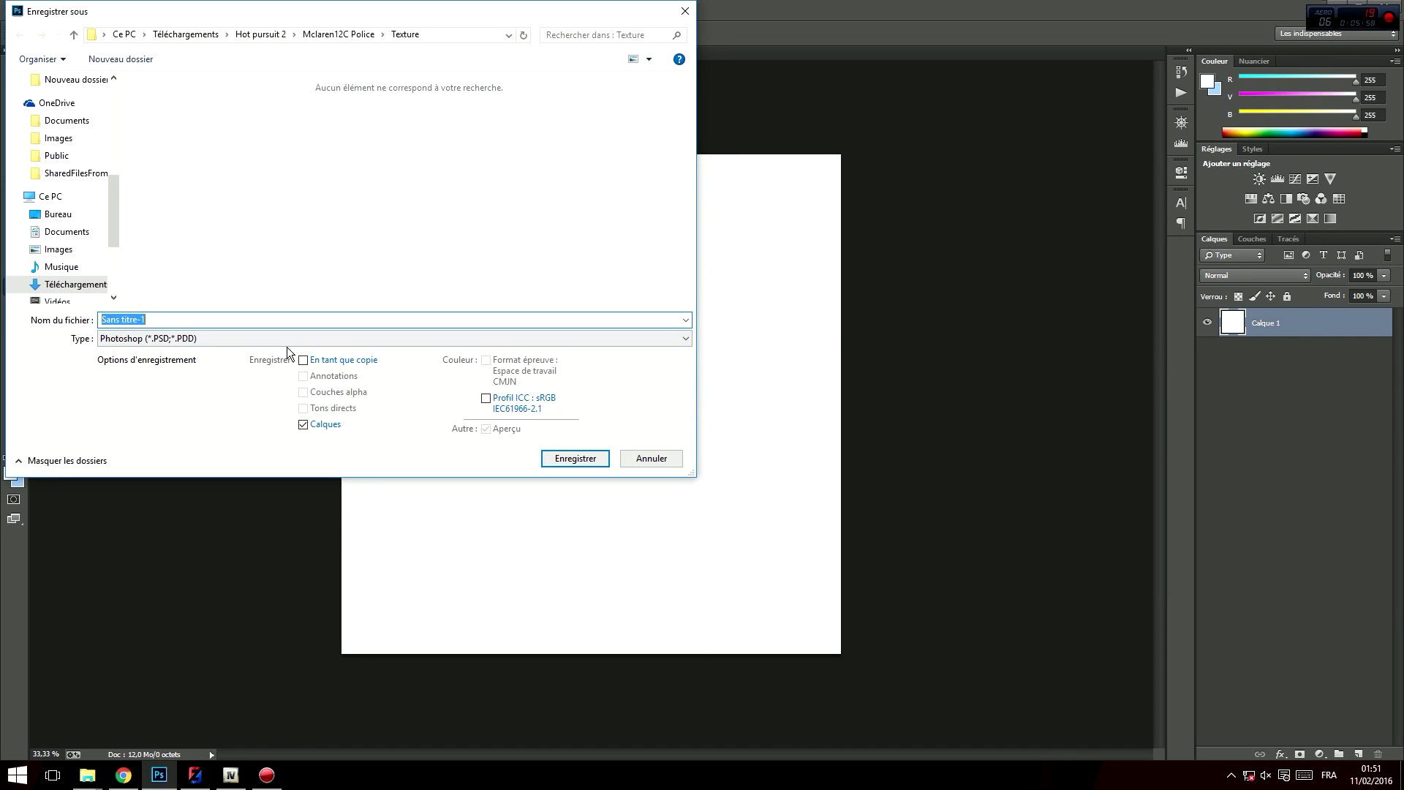
left_click(286, 339)
left_click(213, 528)
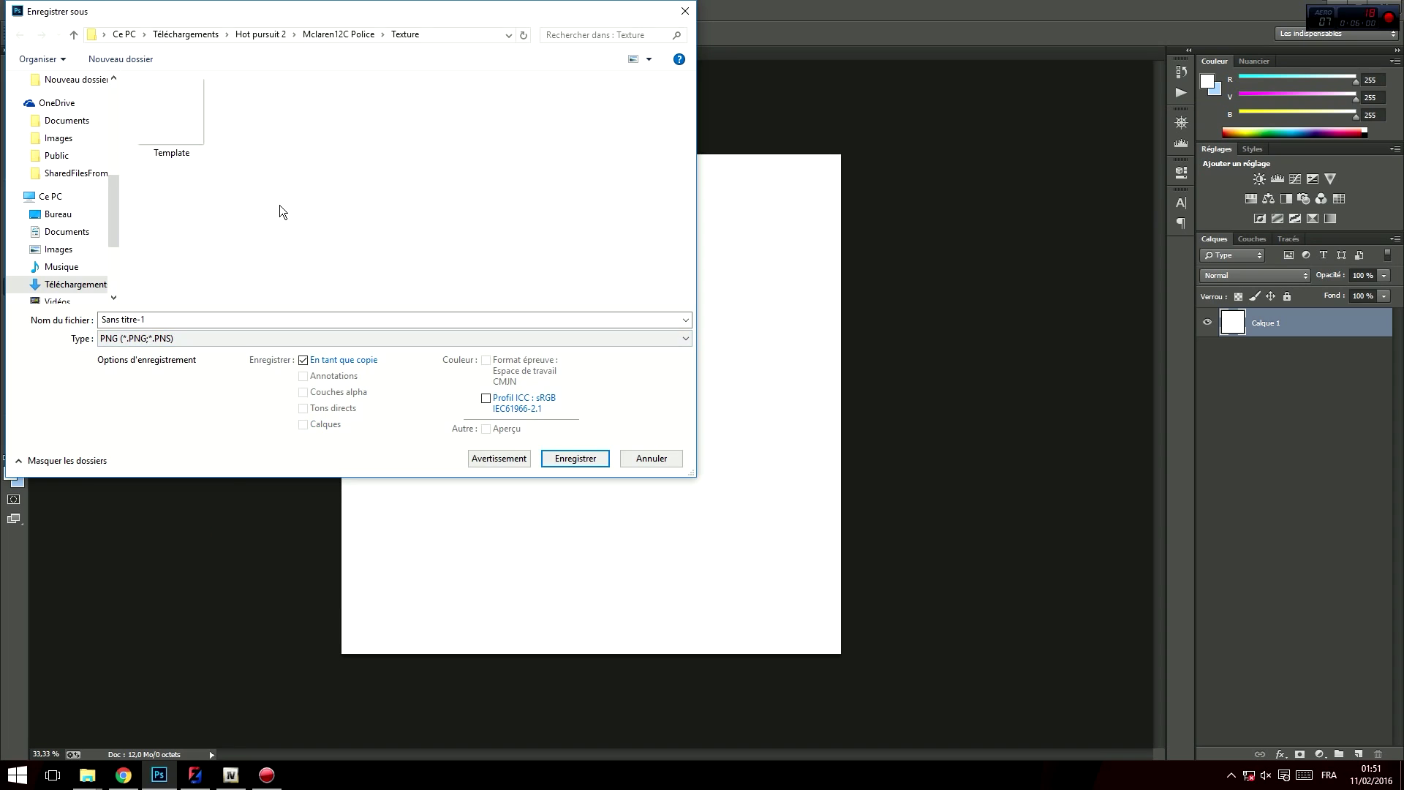
left_click(247, 34)
left_click(195, 35)
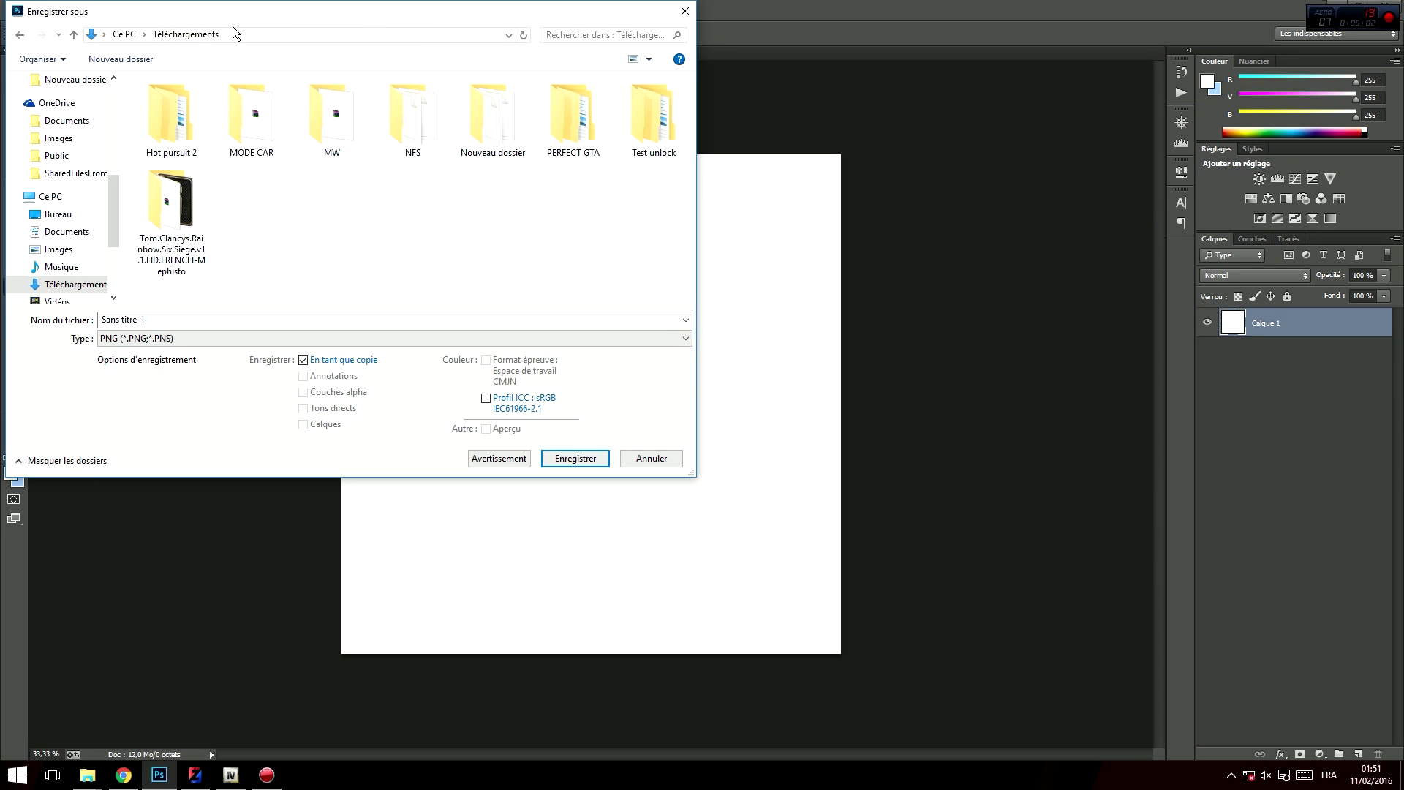
double_click(166, 134)
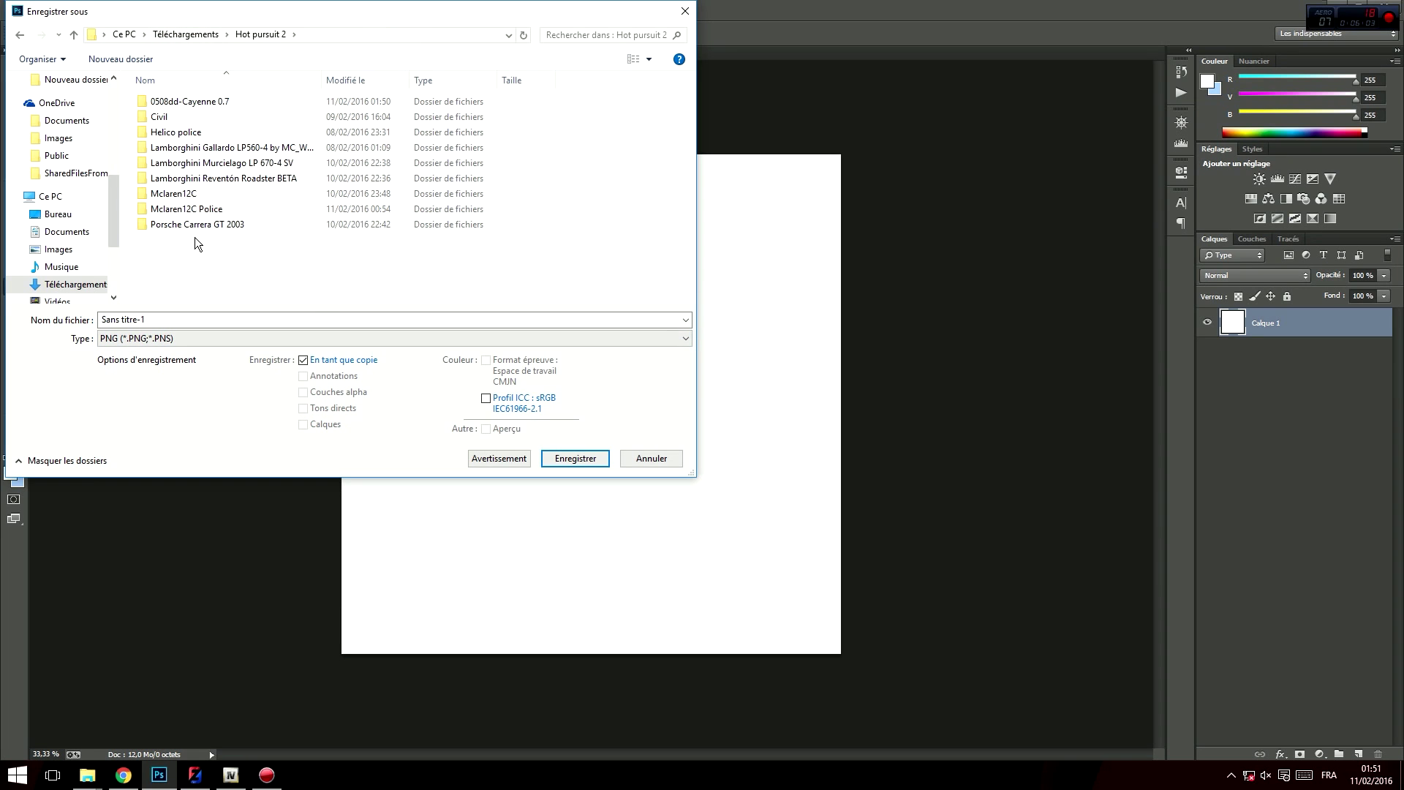
double_click(271, 102)
- Create a subfolder named Template in the 0508dd-Cayenne 0.7 folder and open it
right_click(290, 162)
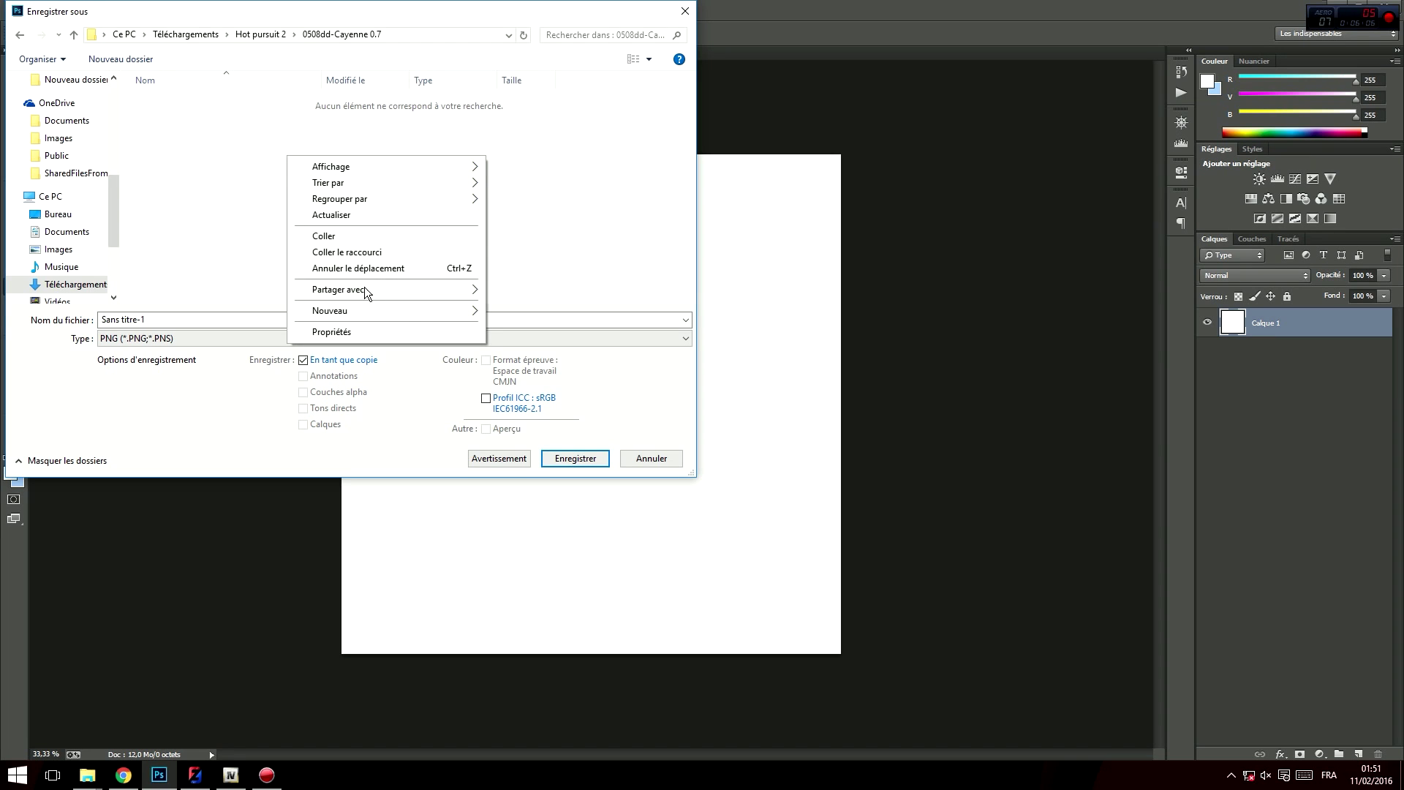
mouse_move(410, 308)
left_click(516, 313)
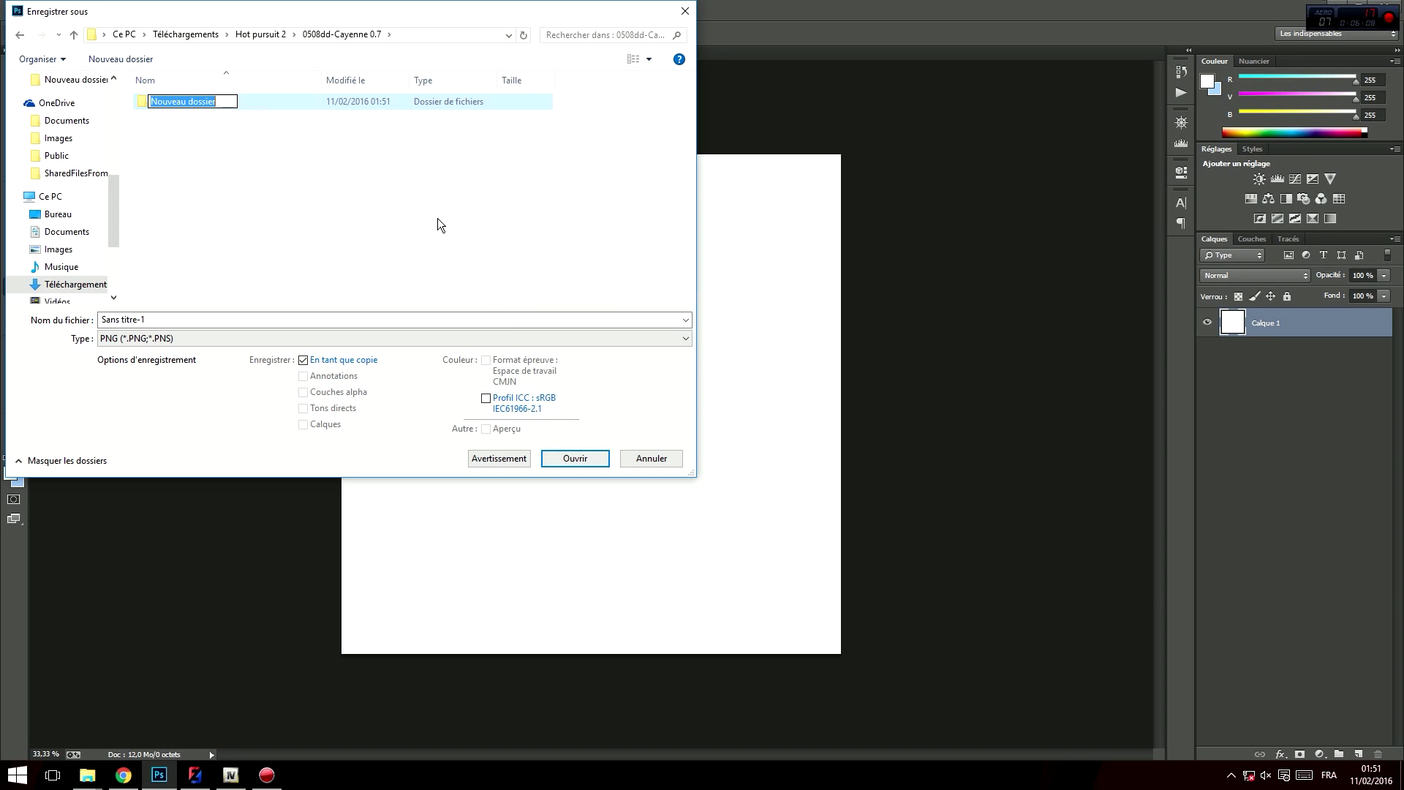
type("Template")
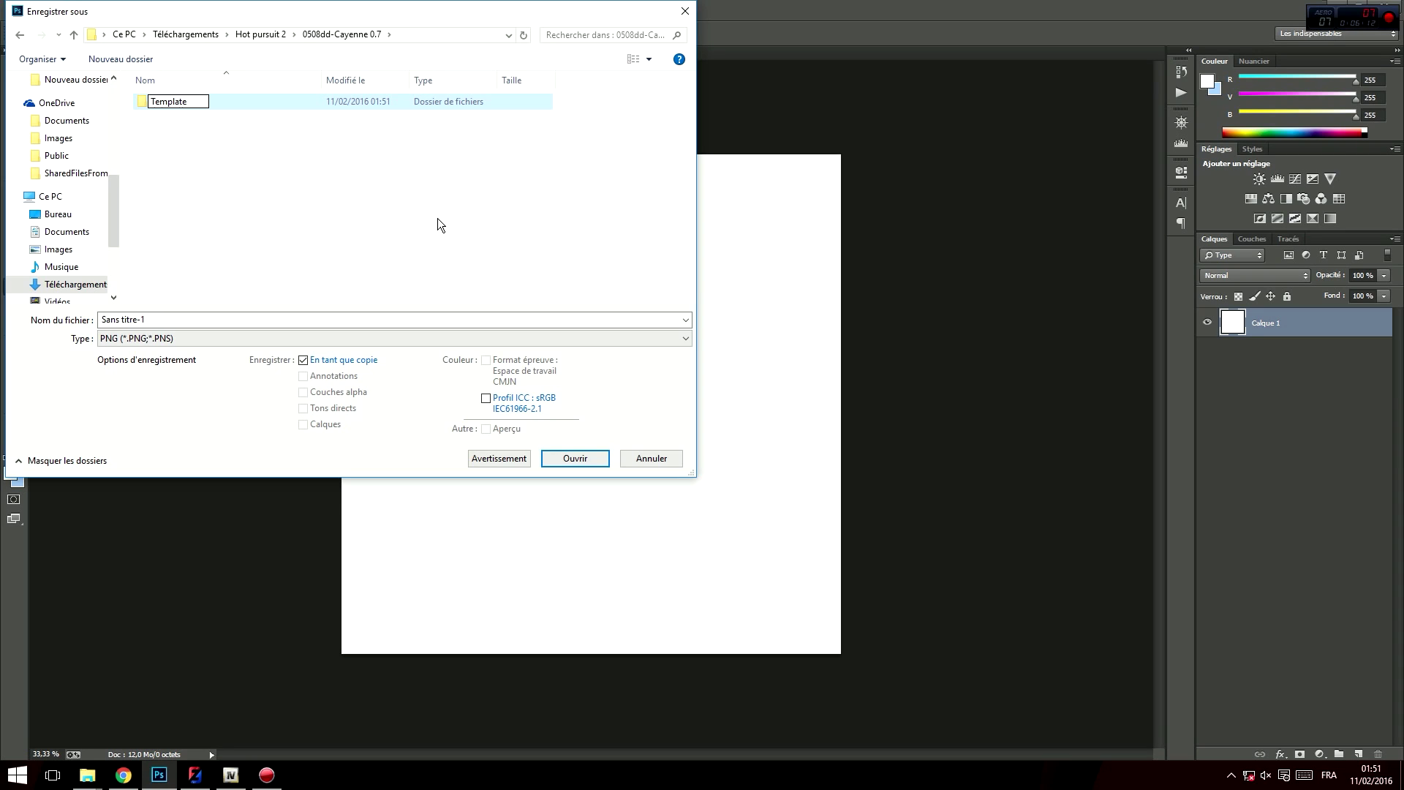
key("Return")
double_click(205, 102)
- Save the PNG as Template with smallest compression and no interlacing, and quit Photoshop without saving the untitled document
left_click(219, 320)
type("Template")
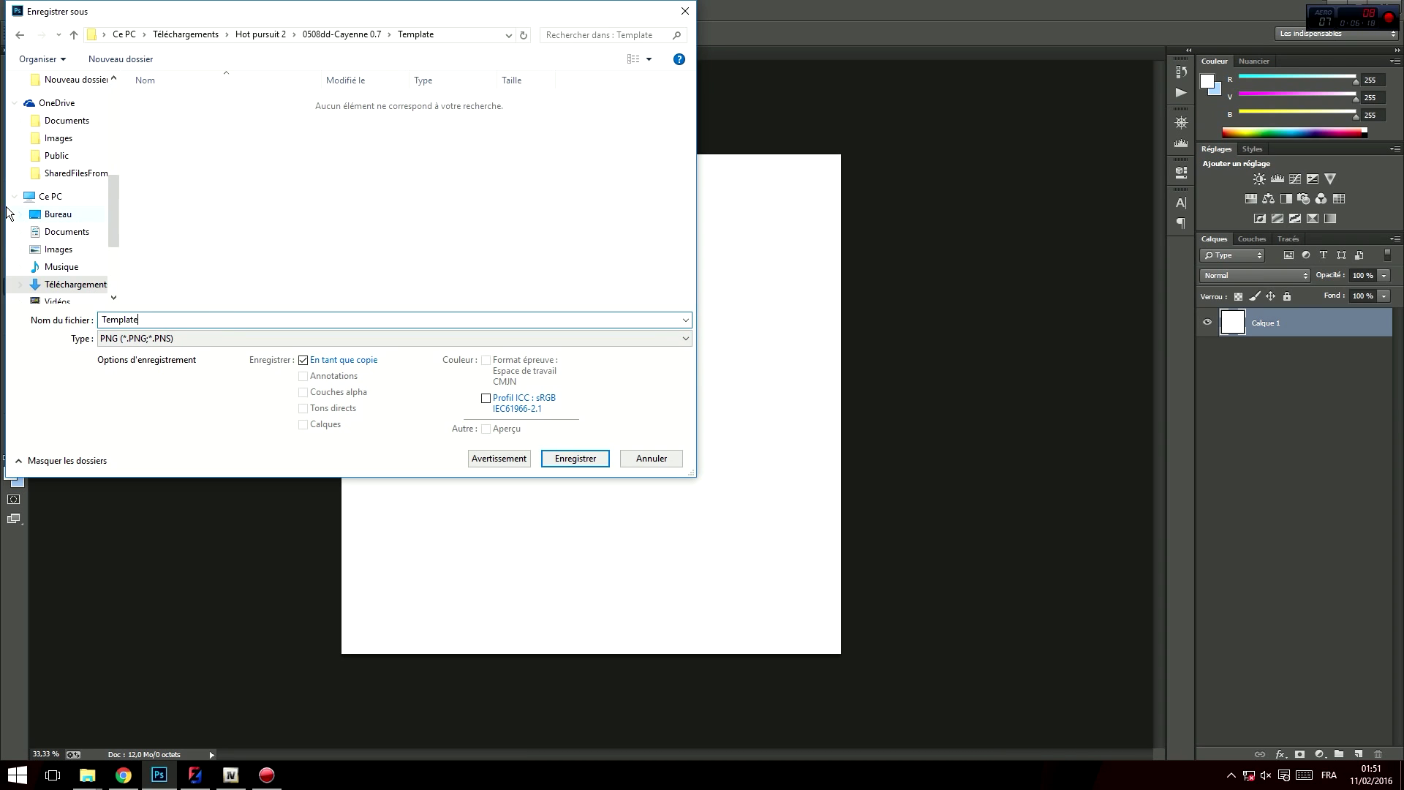
left_click(553, 455)
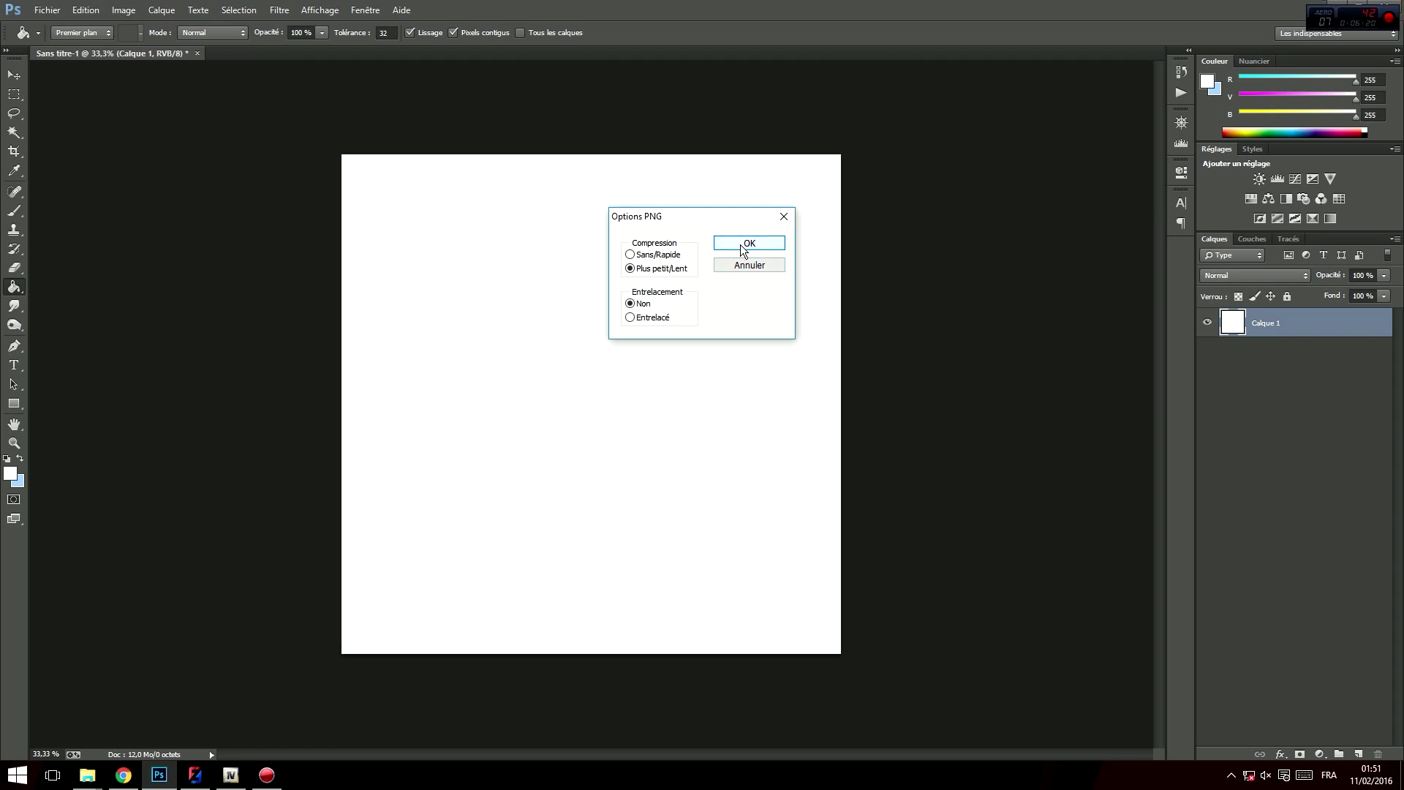
left_click(743, 242)
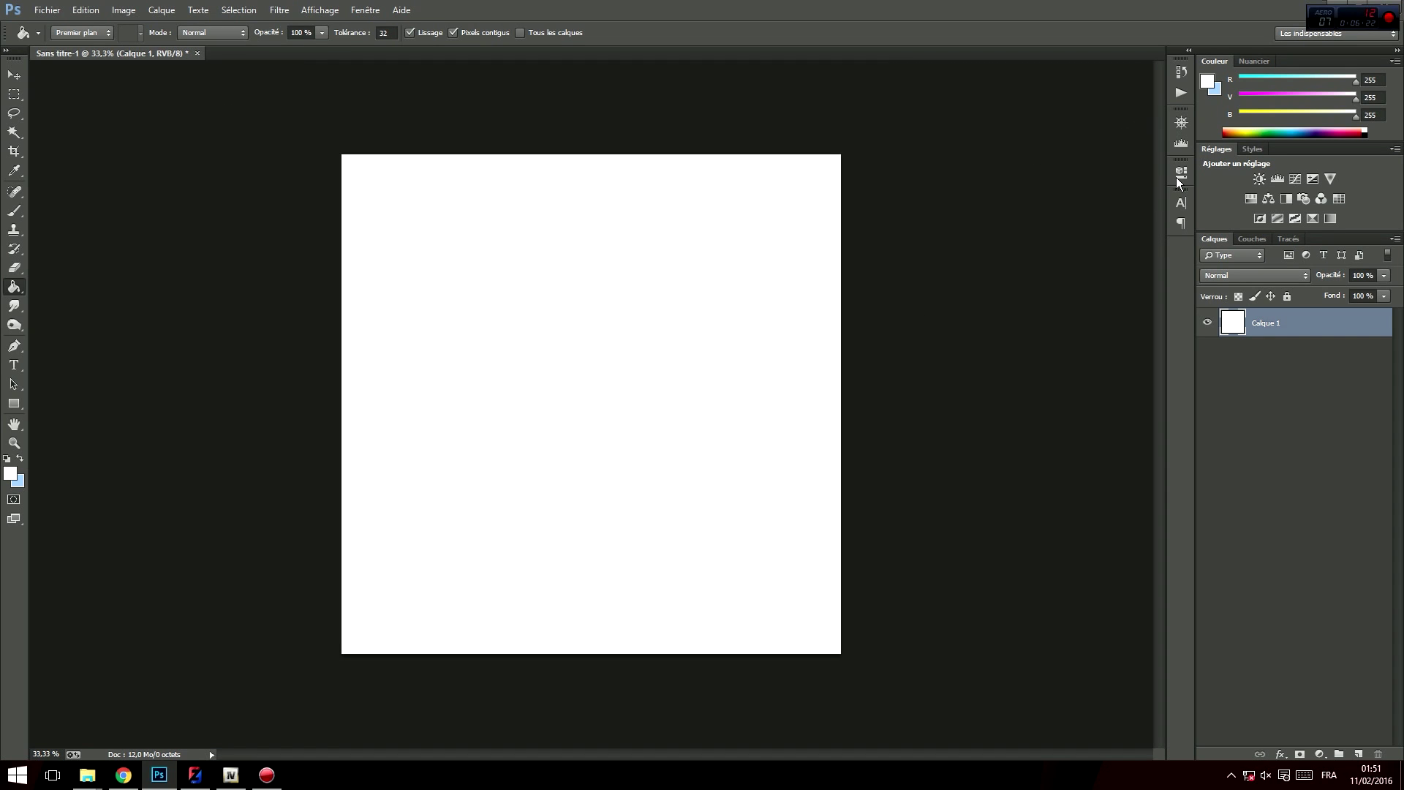
left_click(1389, 6)
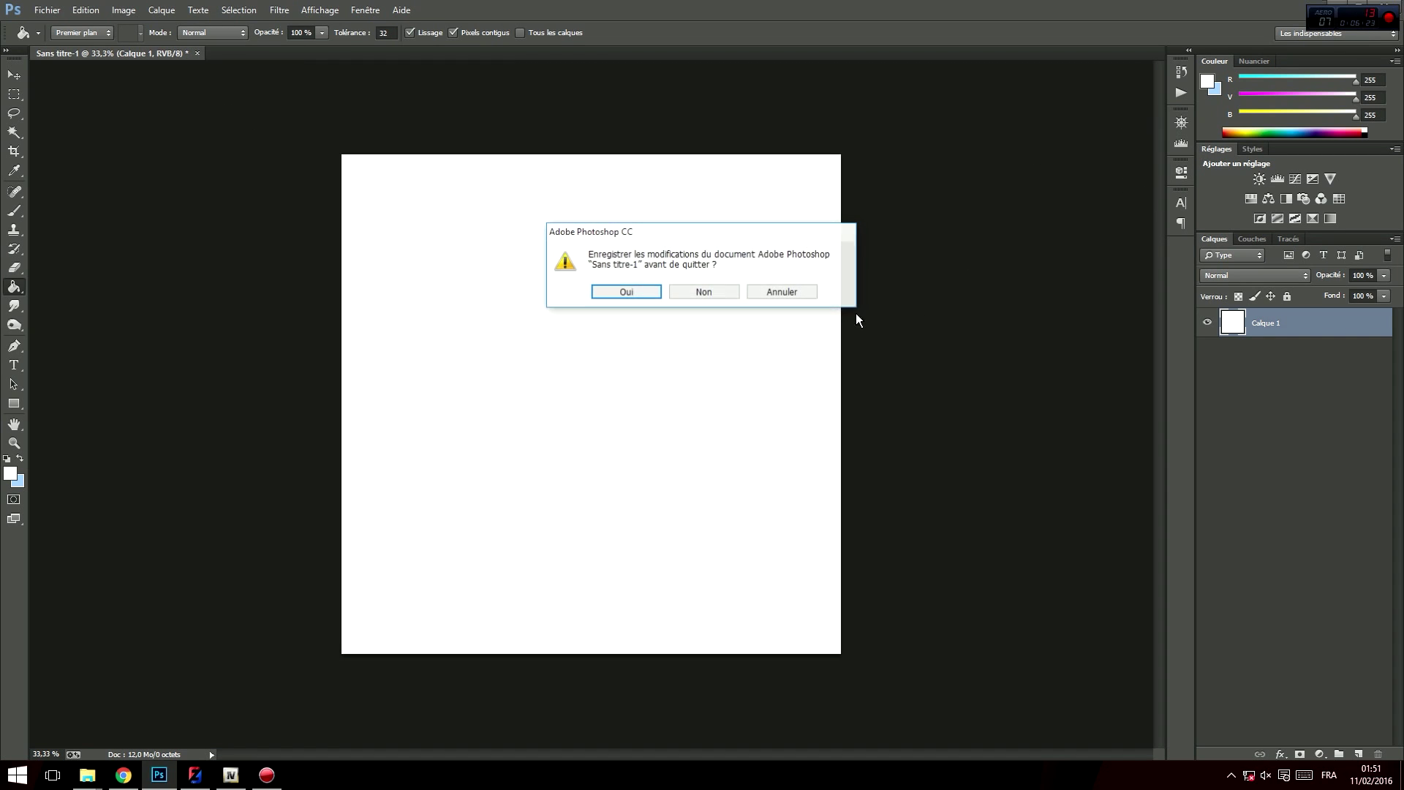
left_click(711, 289)
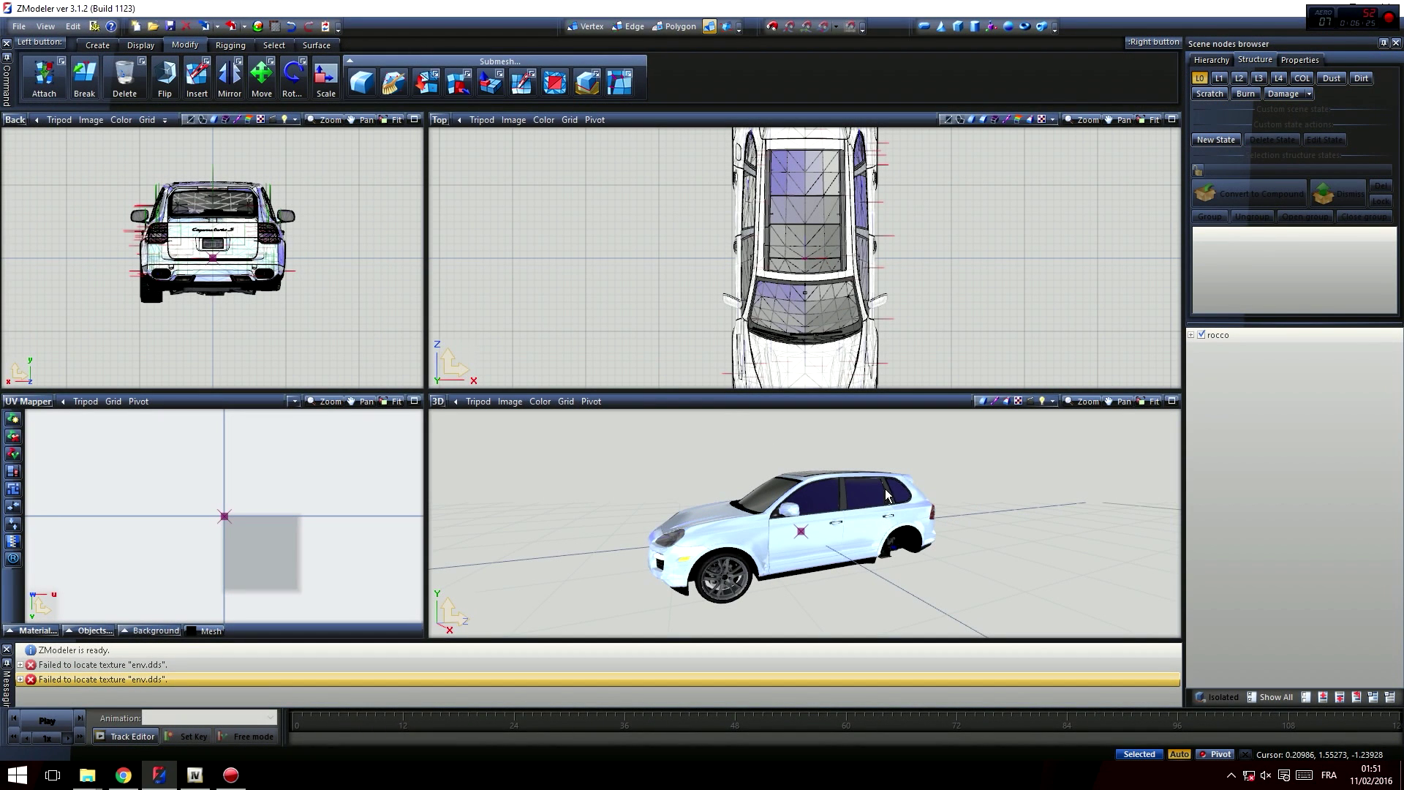
left_click(877, 494)
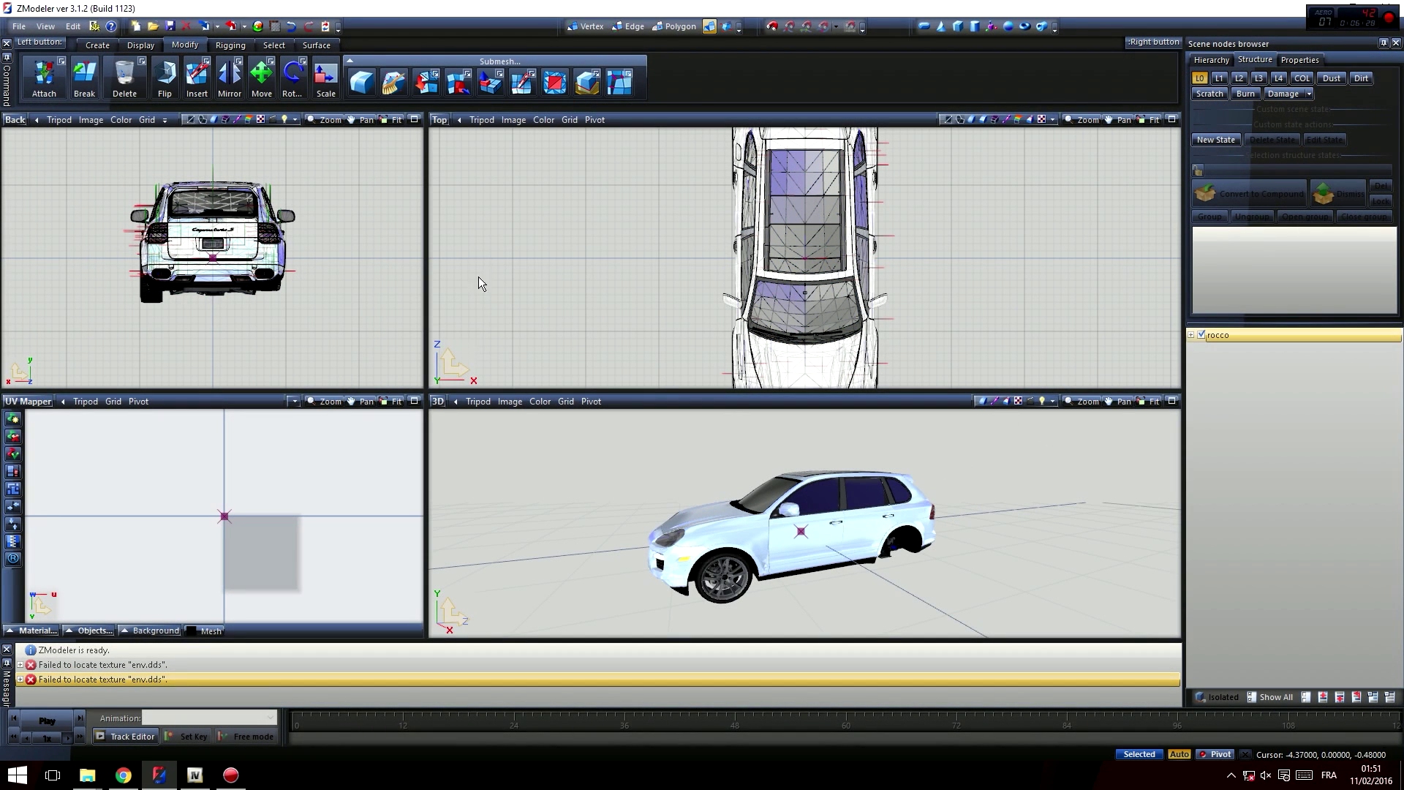
middle_click_drag(963, 551, 922, 515)
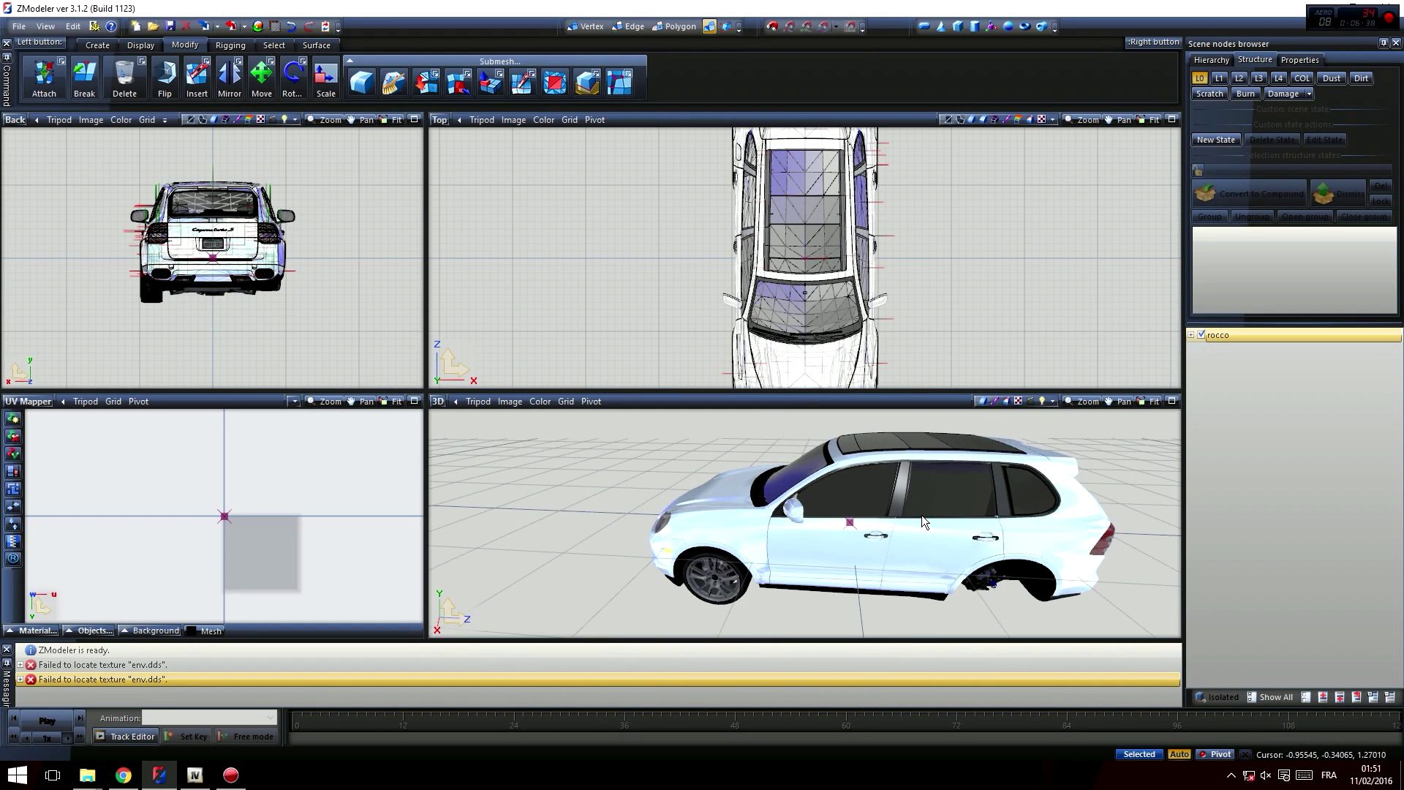
middle_click_drag(707, 477, 760, 494)
middle_click_drag(843, 462, 771, 552)
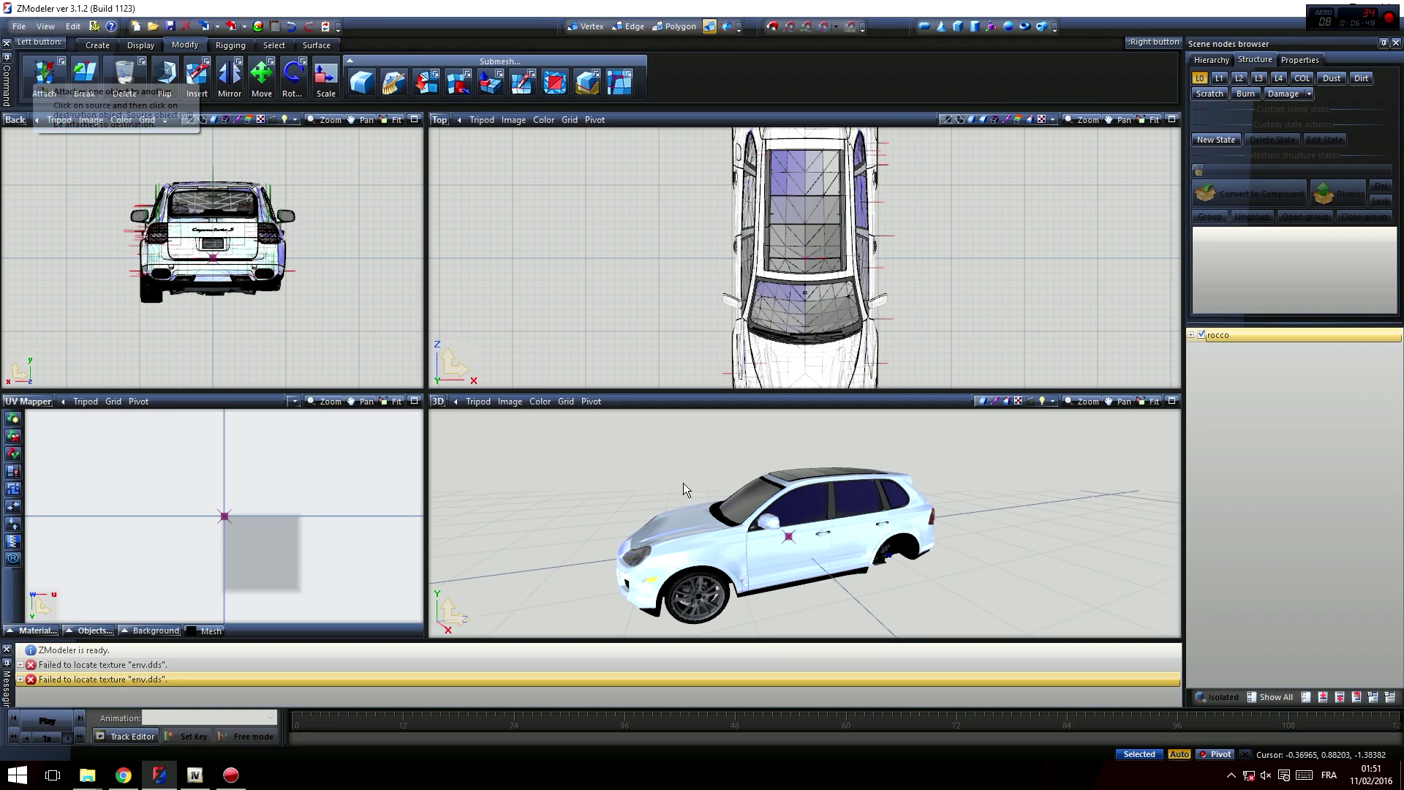
middle_click_drag(689, 482, 707, 501)
middle_click_drag(645, 538, 698, 532)
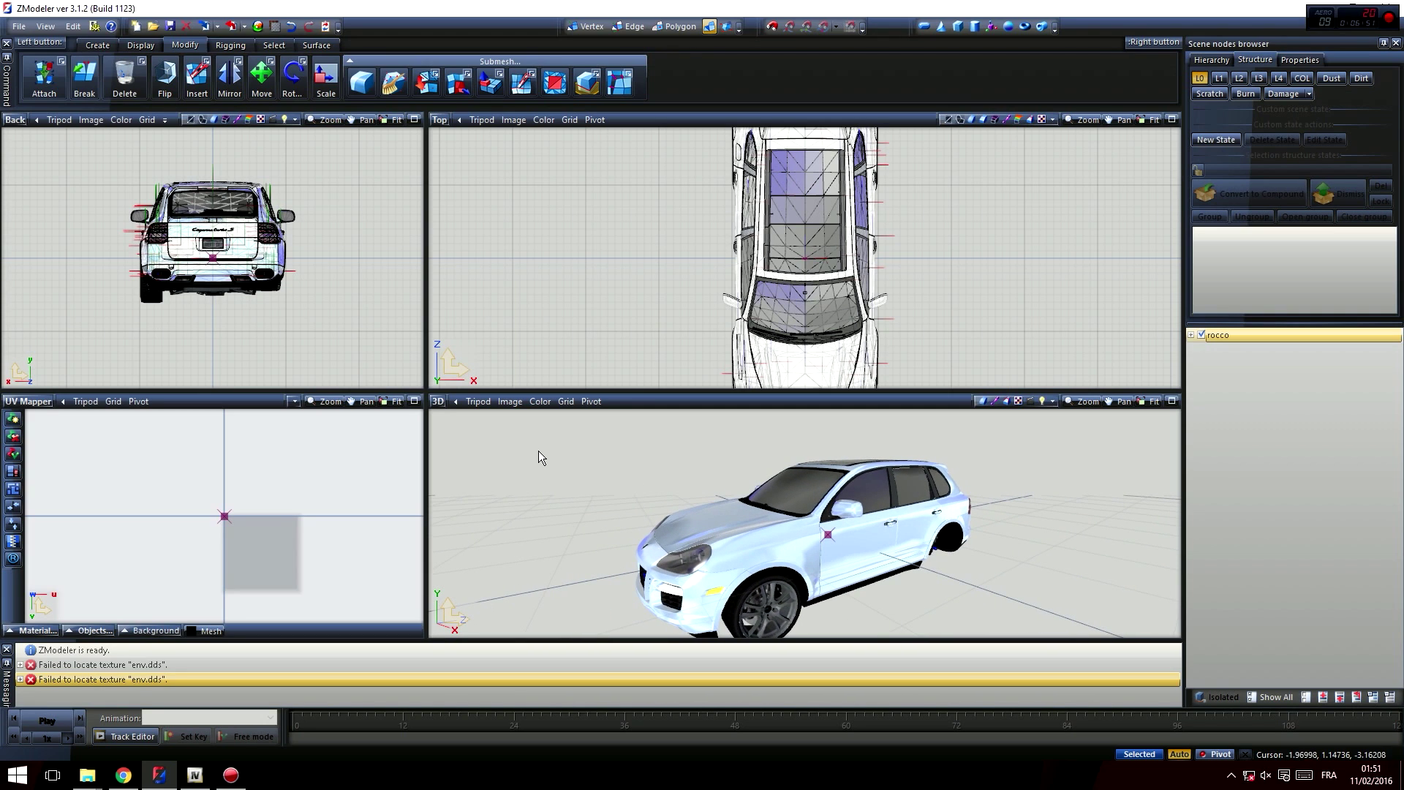
- Select the vehicle_generic_smallspecmap [PAINT:1] material in the Material Browser, toggling its visibility off and on to check which body parts it covers
left_click(258, 27)
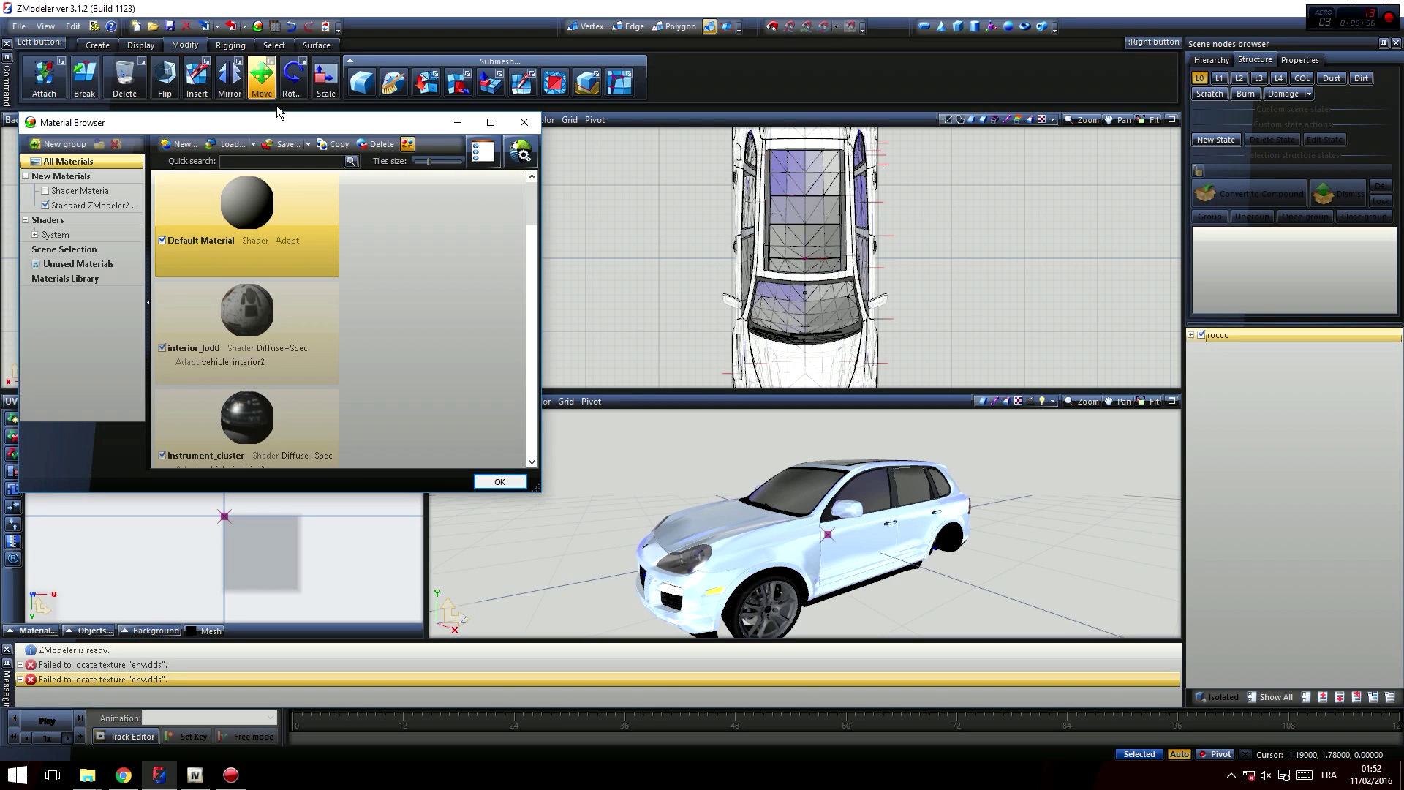
left_click_drag(278, 126, 403, 122)
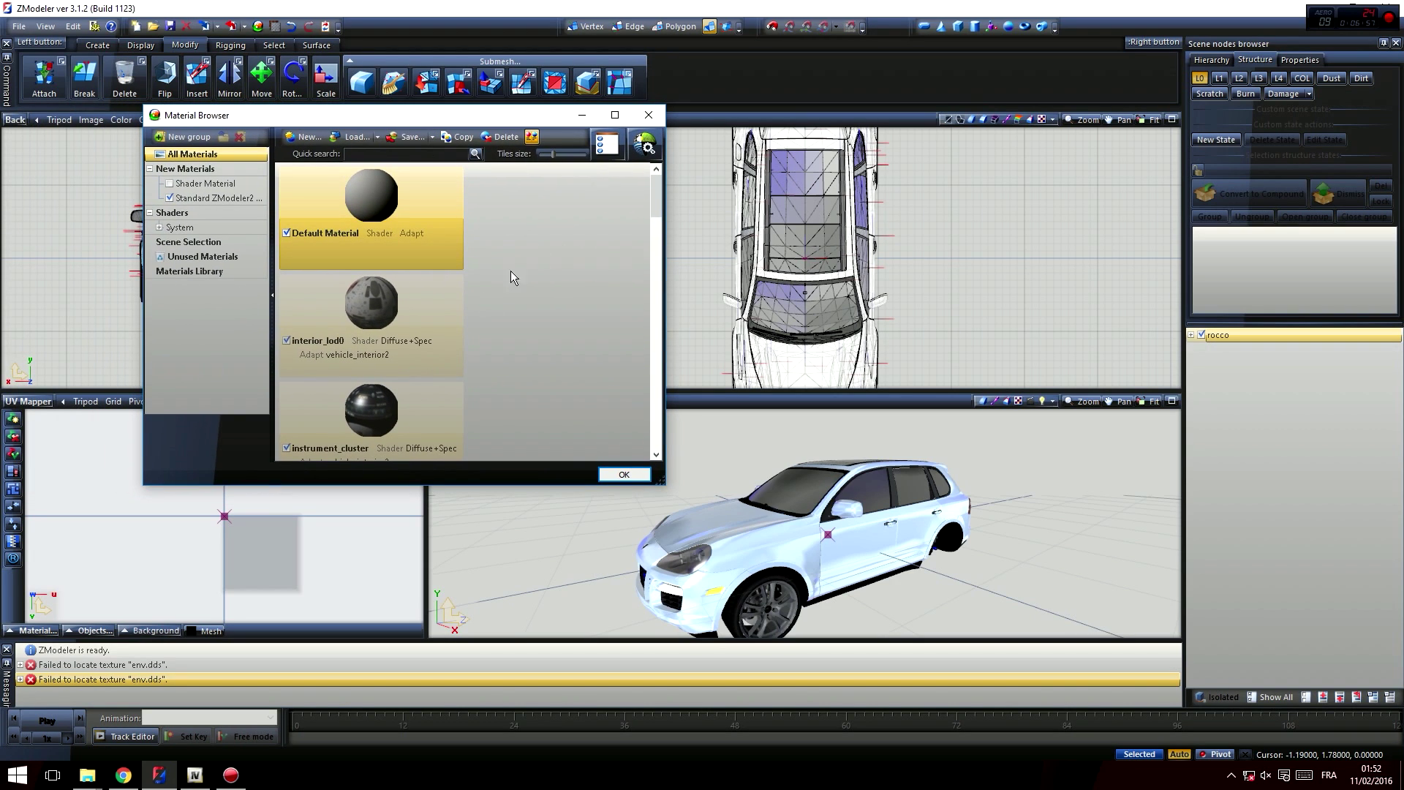
left_click(421, 417)
scroll(536, 333, "down", 3)
scroll(393, 338, "down", 5)
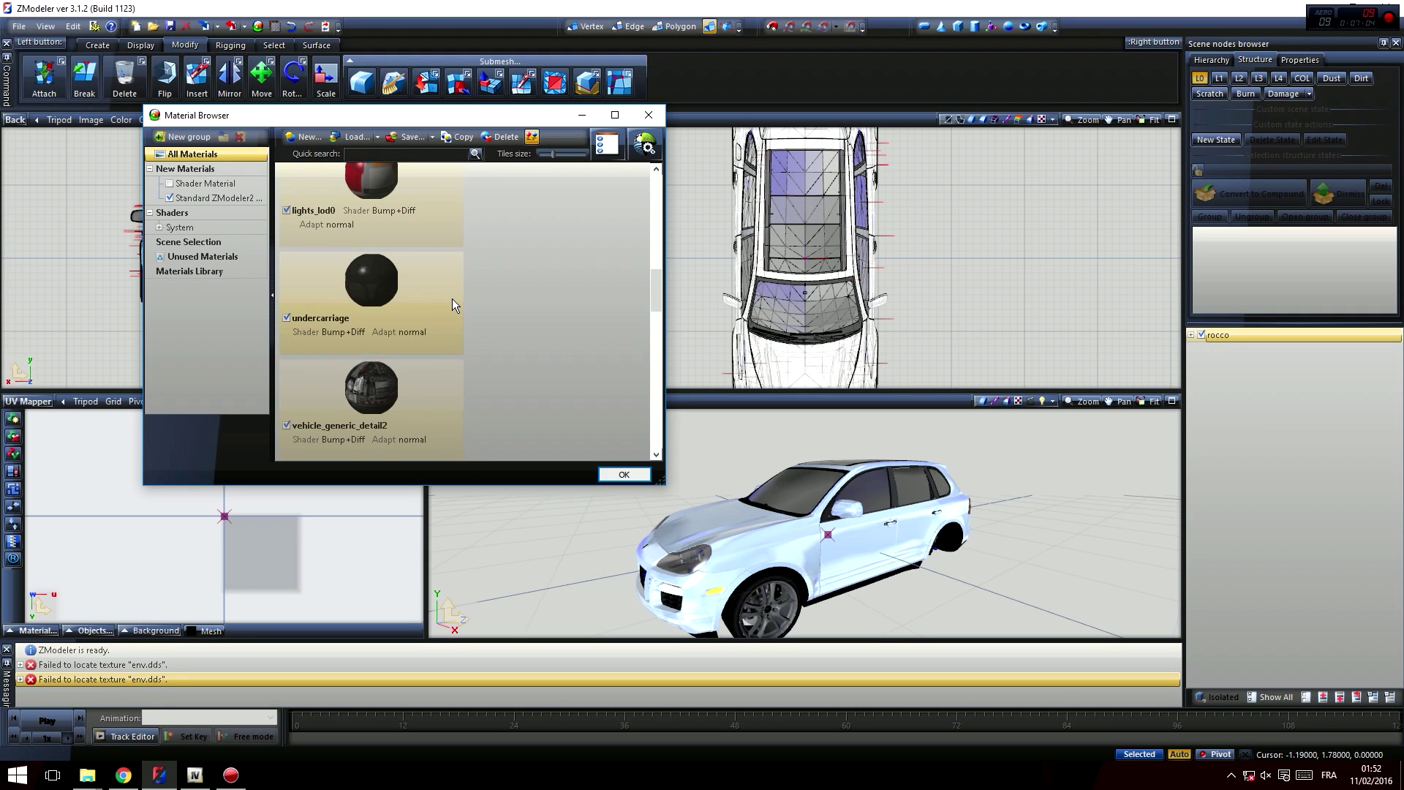
scroll(452, 299, "down", 2)
left_click(294, 369)
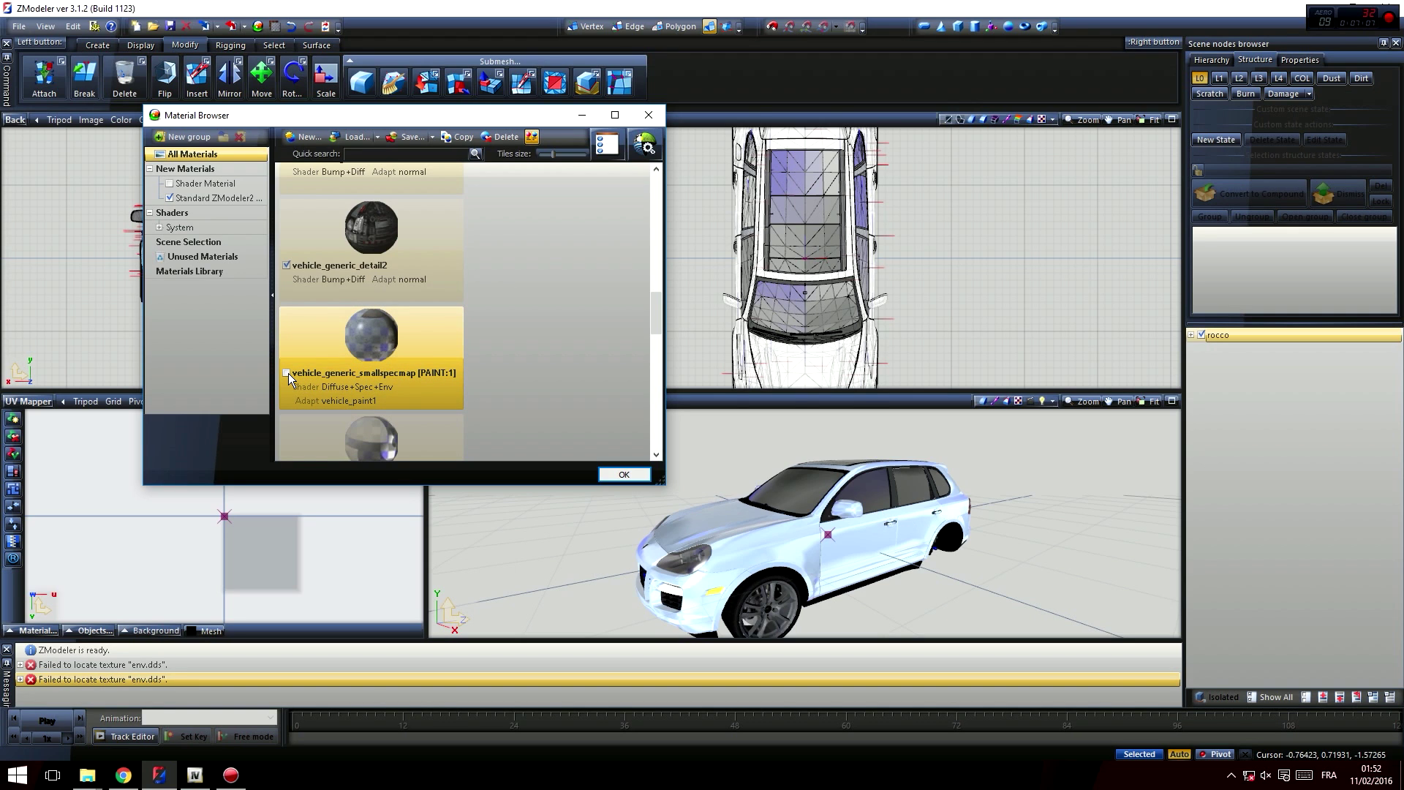
left_click(288, 373)
mouse_move(901, 559)
middle_mouse_down()
mouse_move(845, 572)
mouse_move(869, 557)
mouse_move(900, 577)
mouse_move(932, 543)
mouse_move(866, 584)
mouse_move(902, 565)
mouse_move(776, 570)
middle_mouse_up()
left_click(286, 373)
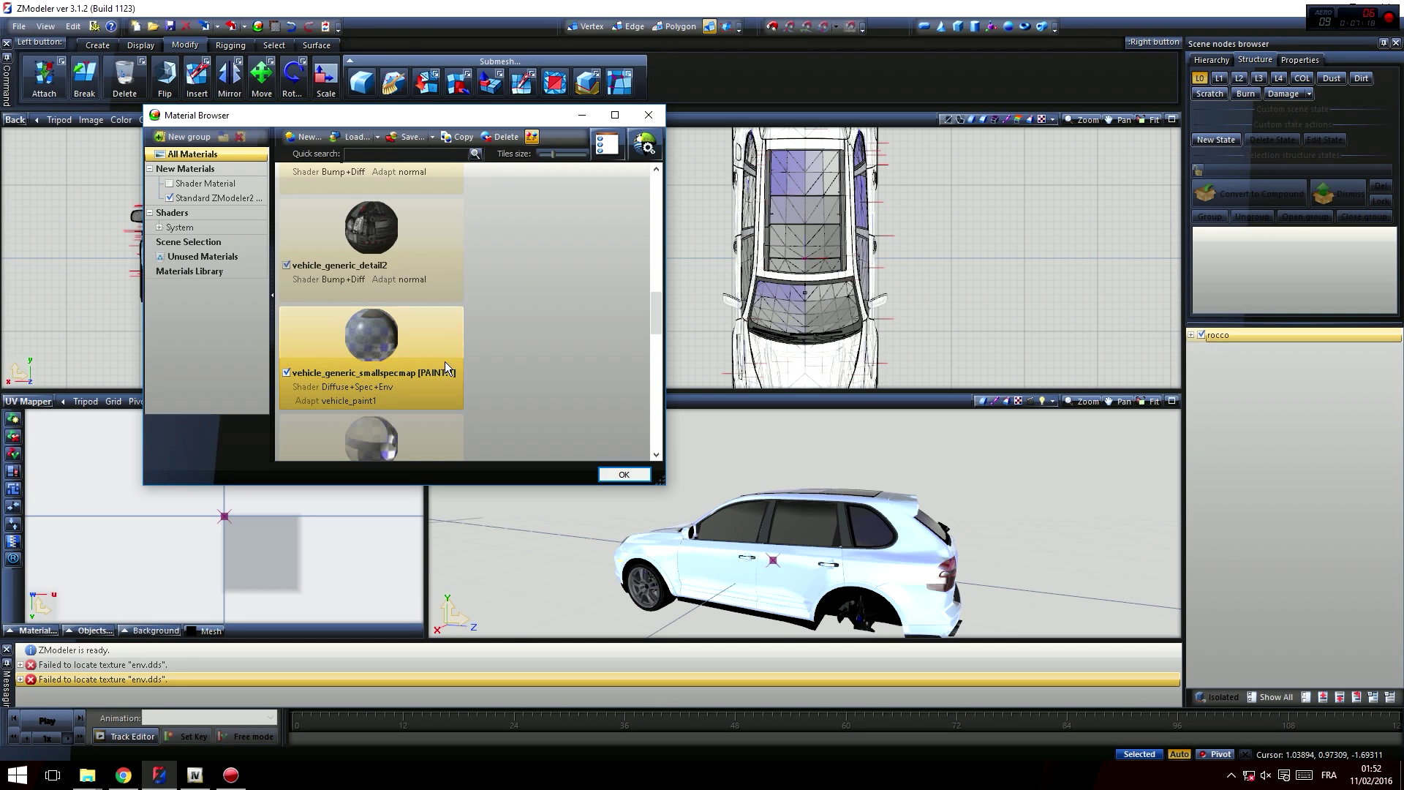
- Duplicate the vehicle_generic_smallspecmap [PAINT:1] material and name the copy Template
left_click(453, 138)
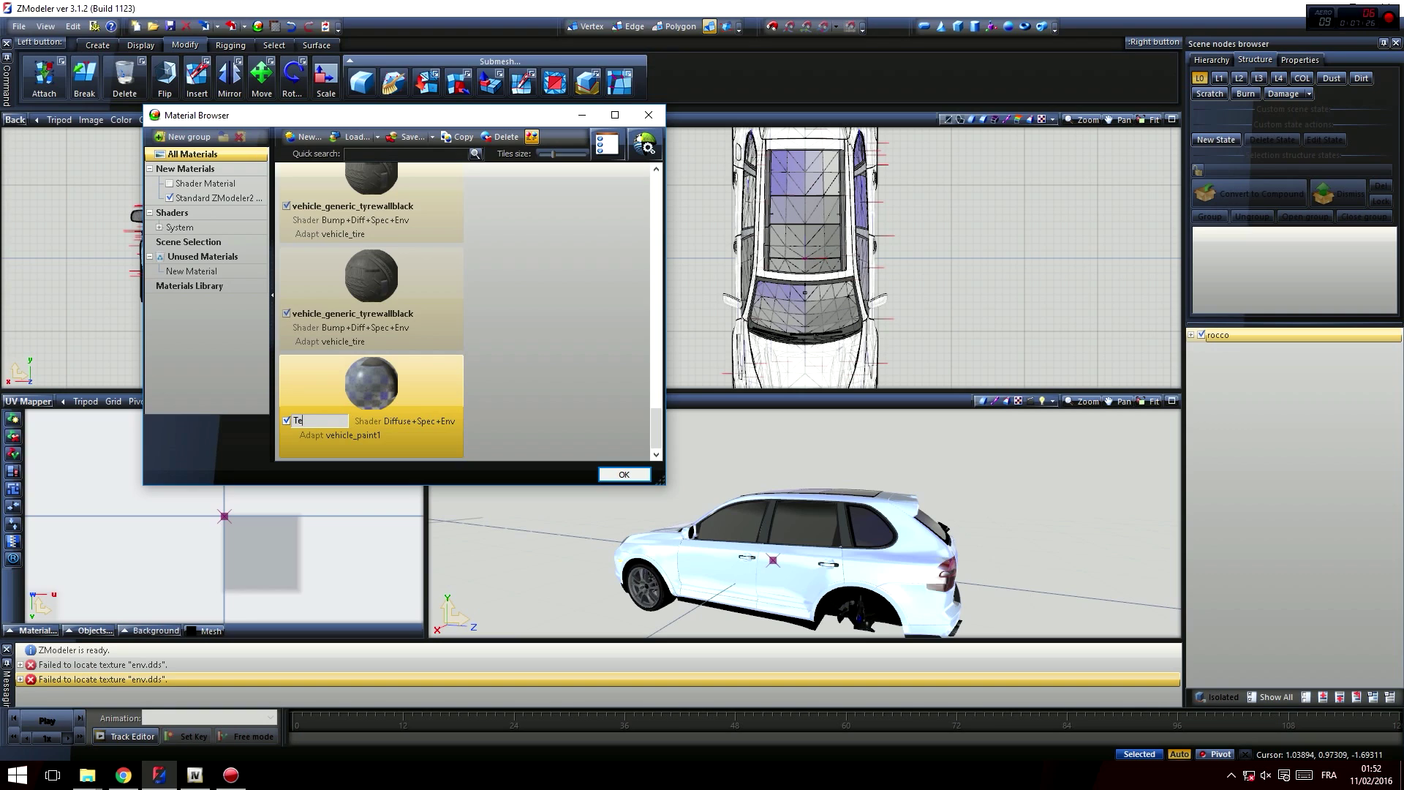
key("Return")
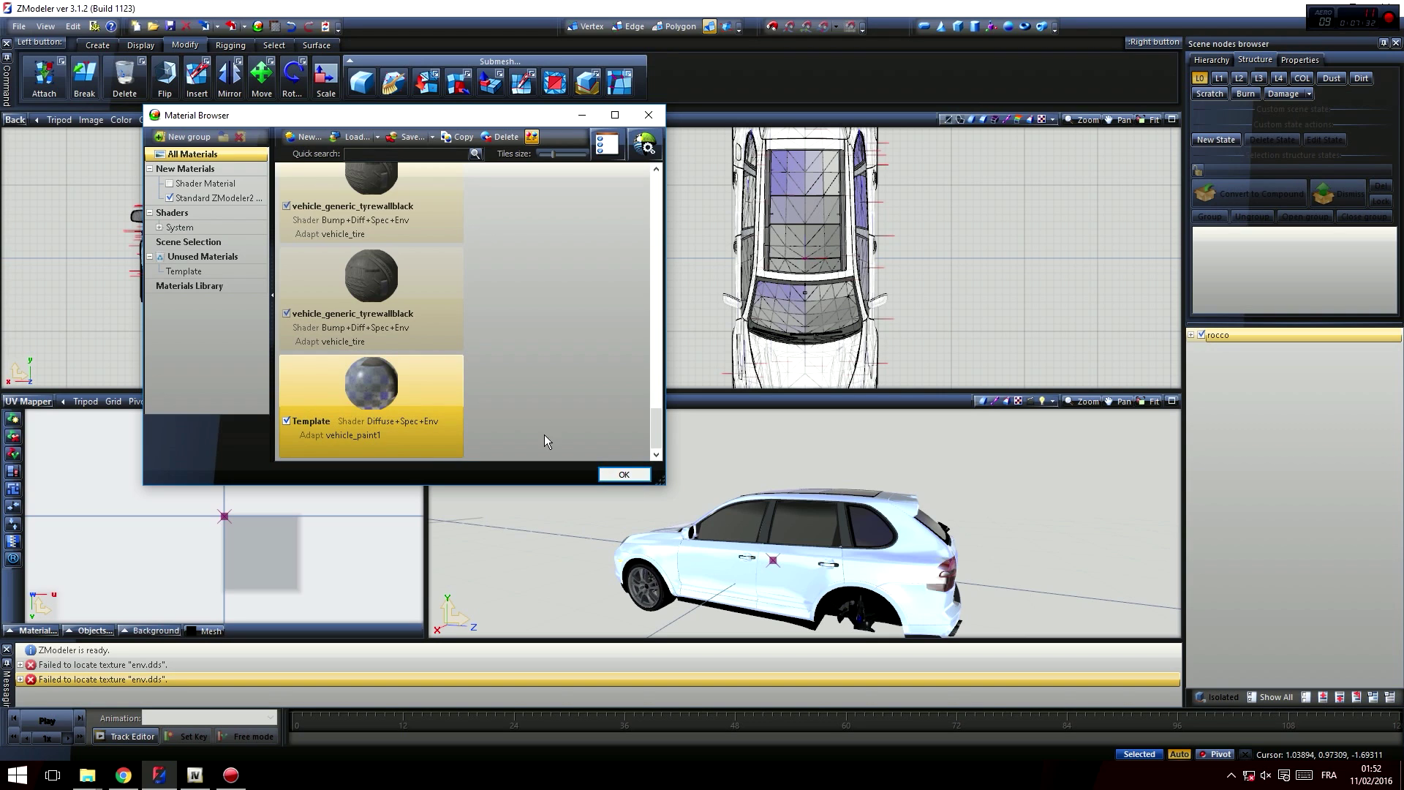
left_click(626, 474)
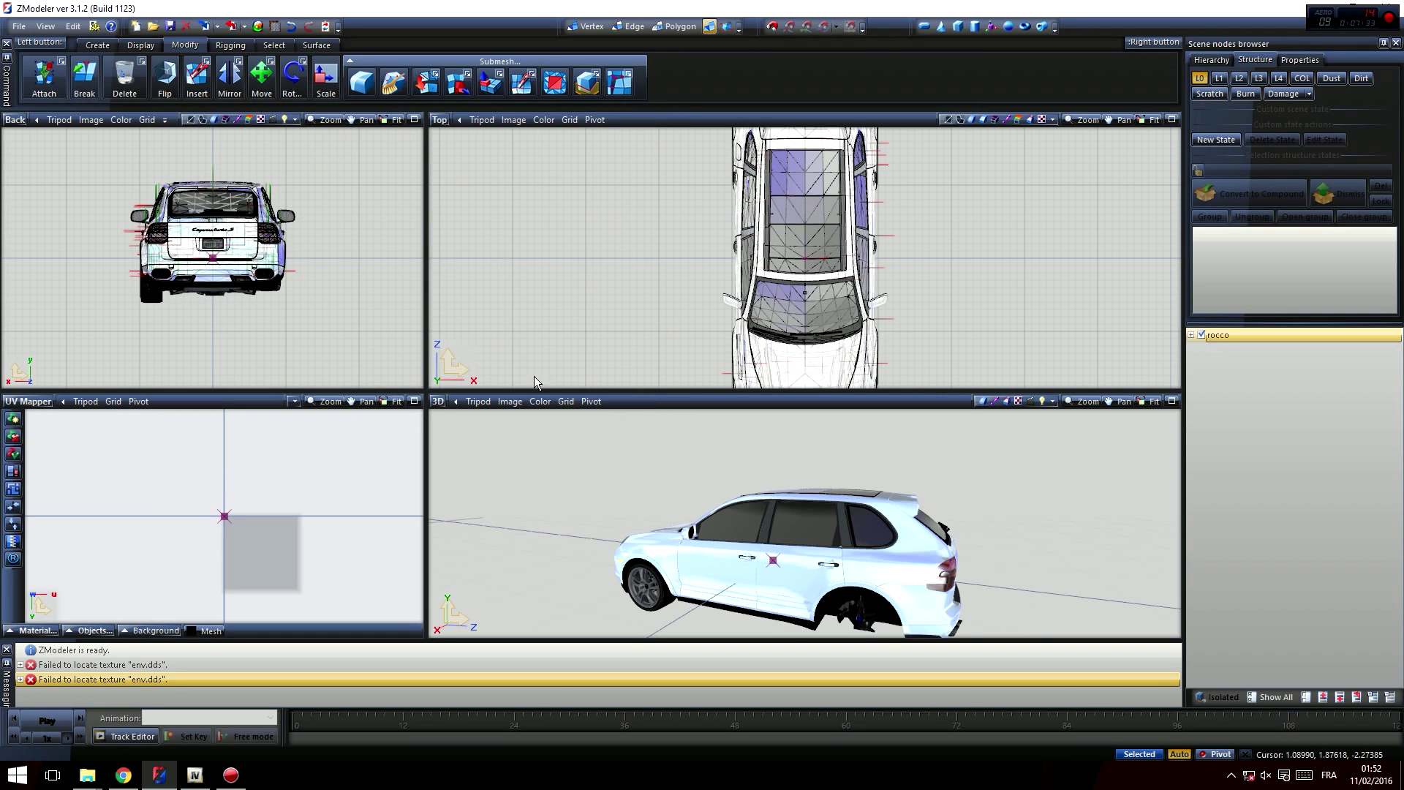
- Add the Template PNG from 0508dd-Cayenne 0.7\Template to the scene's textures in the Textures Browser
left_click(275, 27)
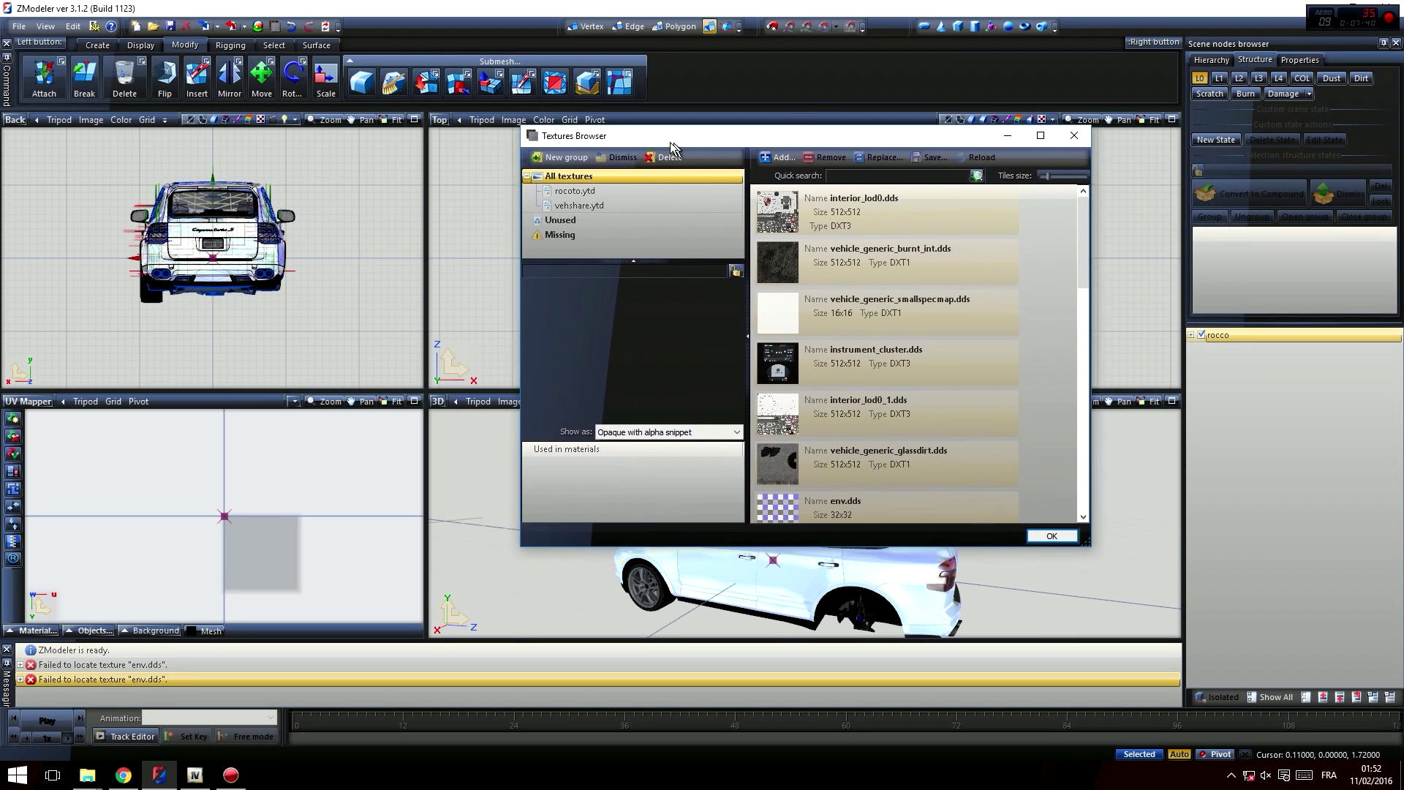
mouse_move(945, 218)
left_mouse_down()
mouse_move(934, 420)
mouse_move(935, 216)
left_mouse_up()
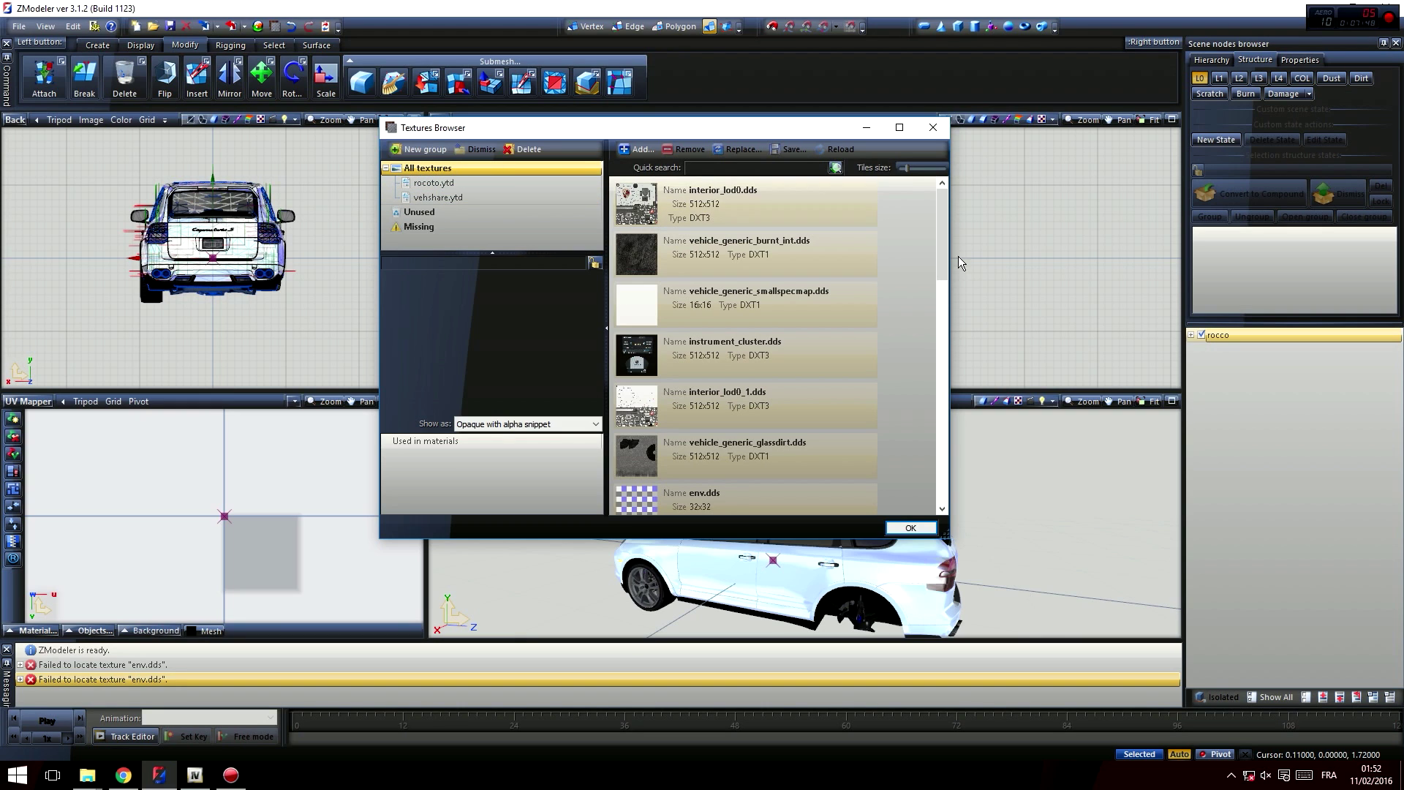
left_click(642, 150)
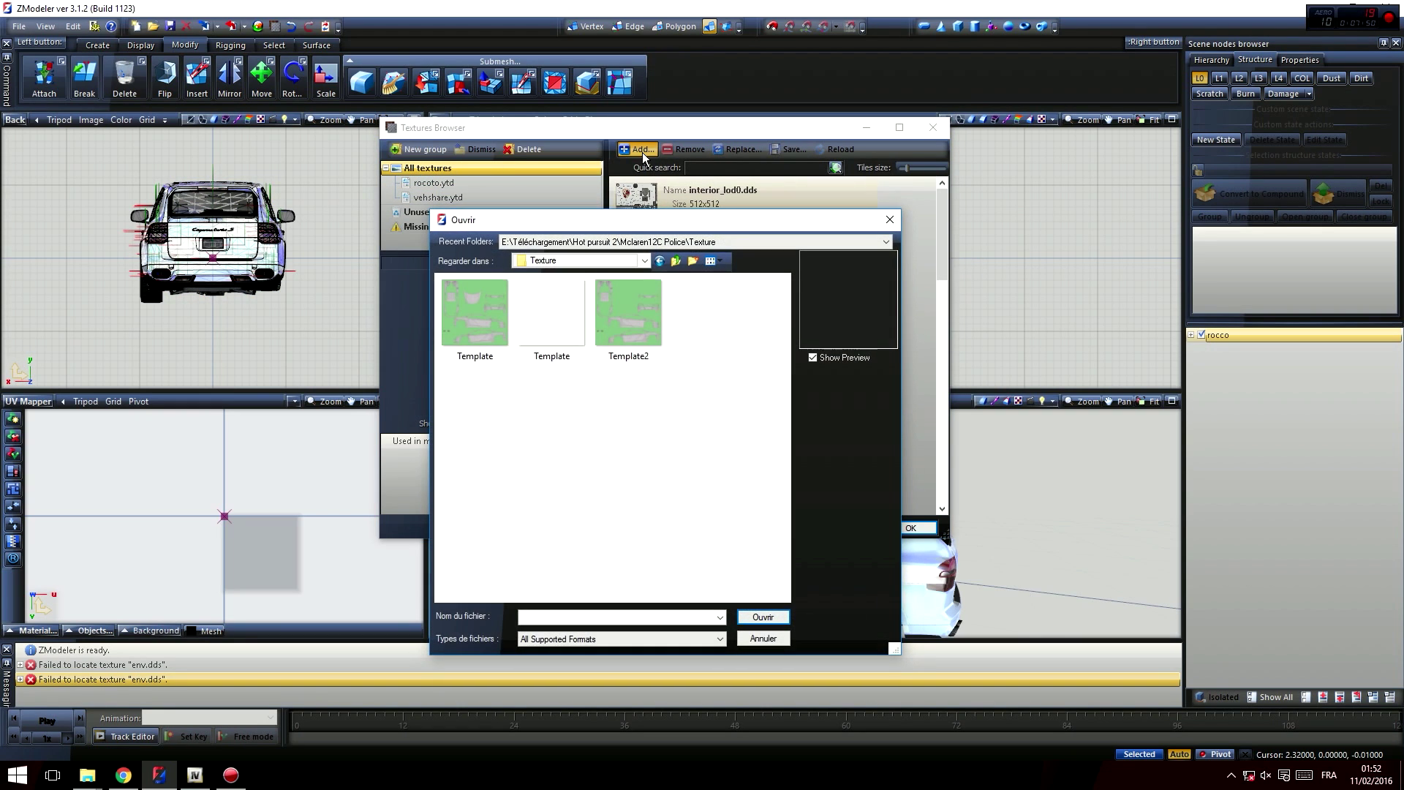
left_click(645, 262)
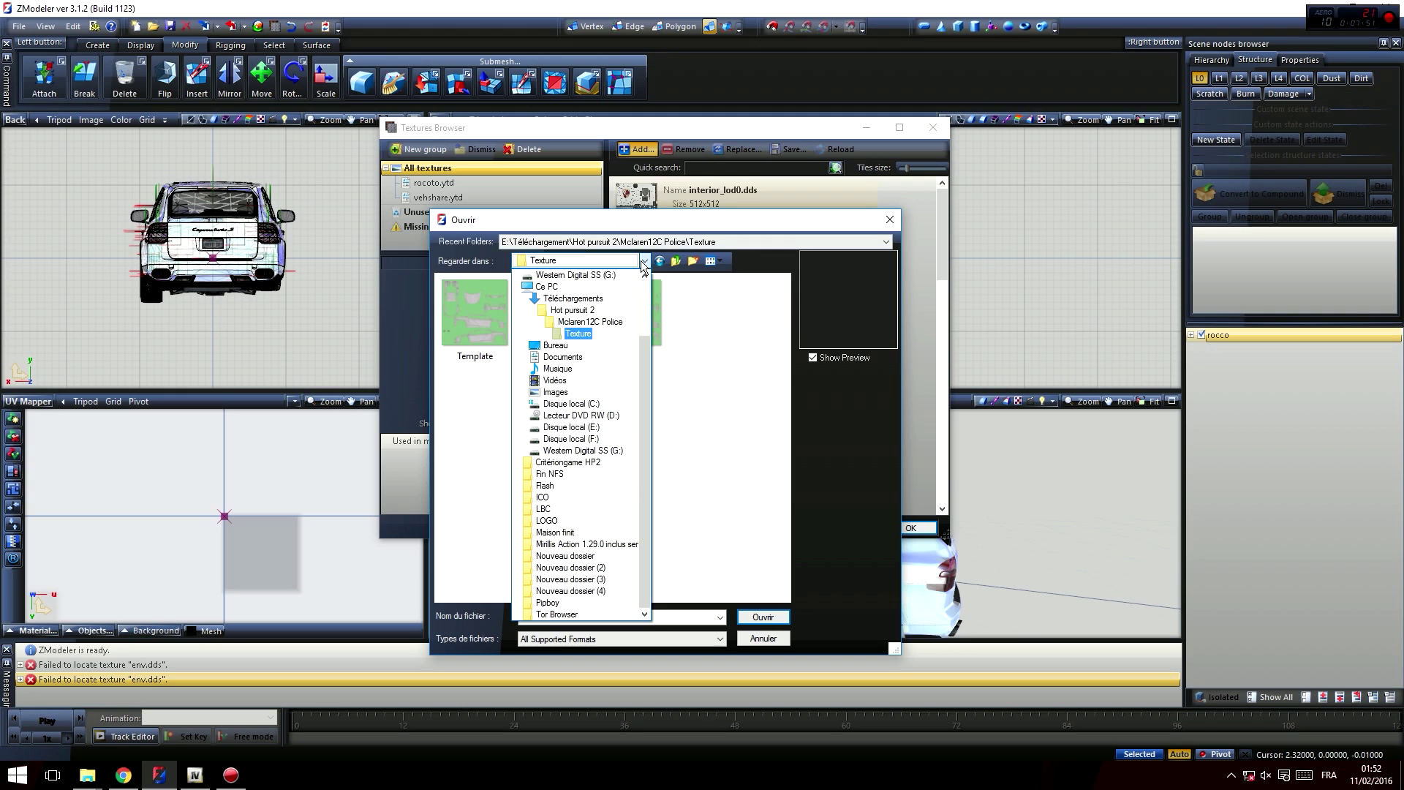
left_click(571, 310)
double_click(512, 298)
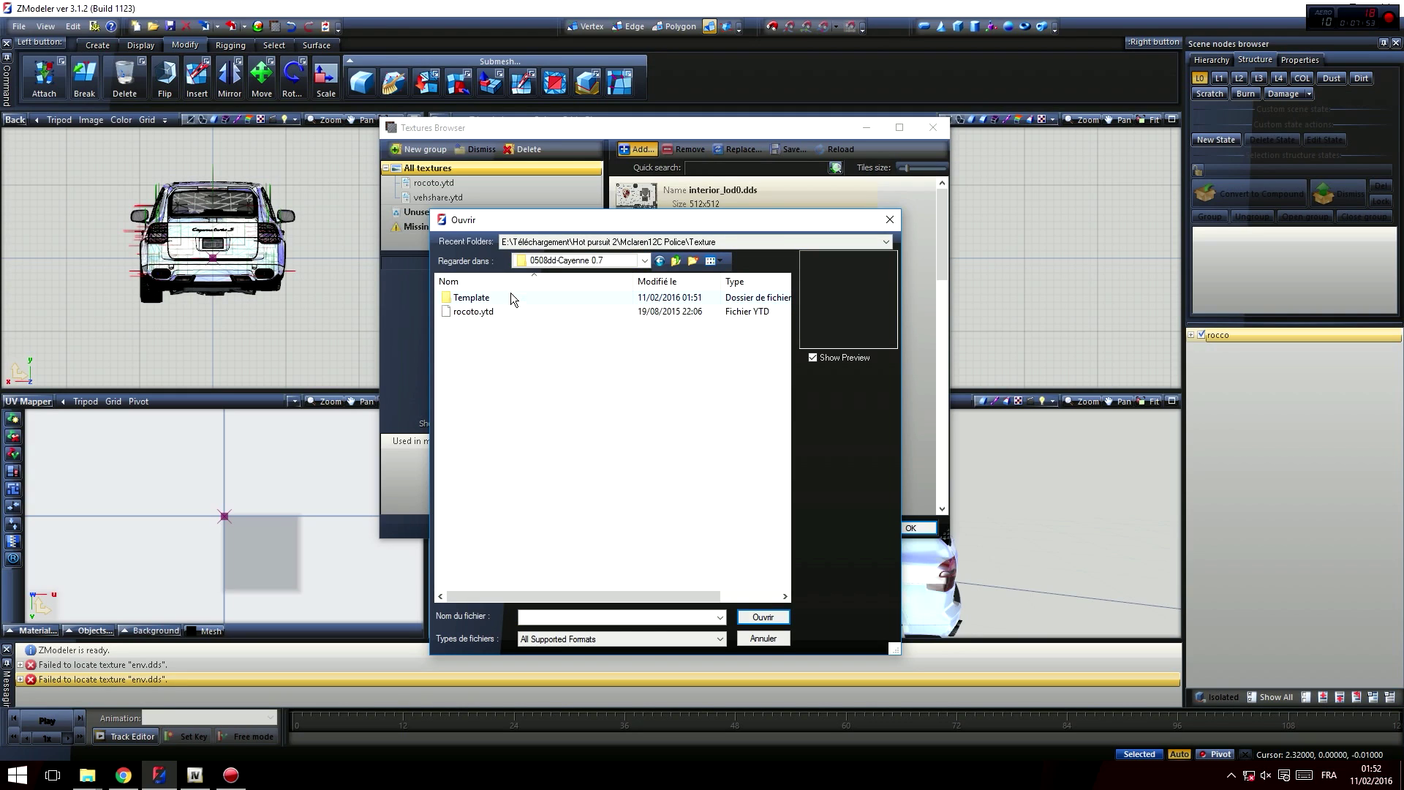
double_click(472, 298)
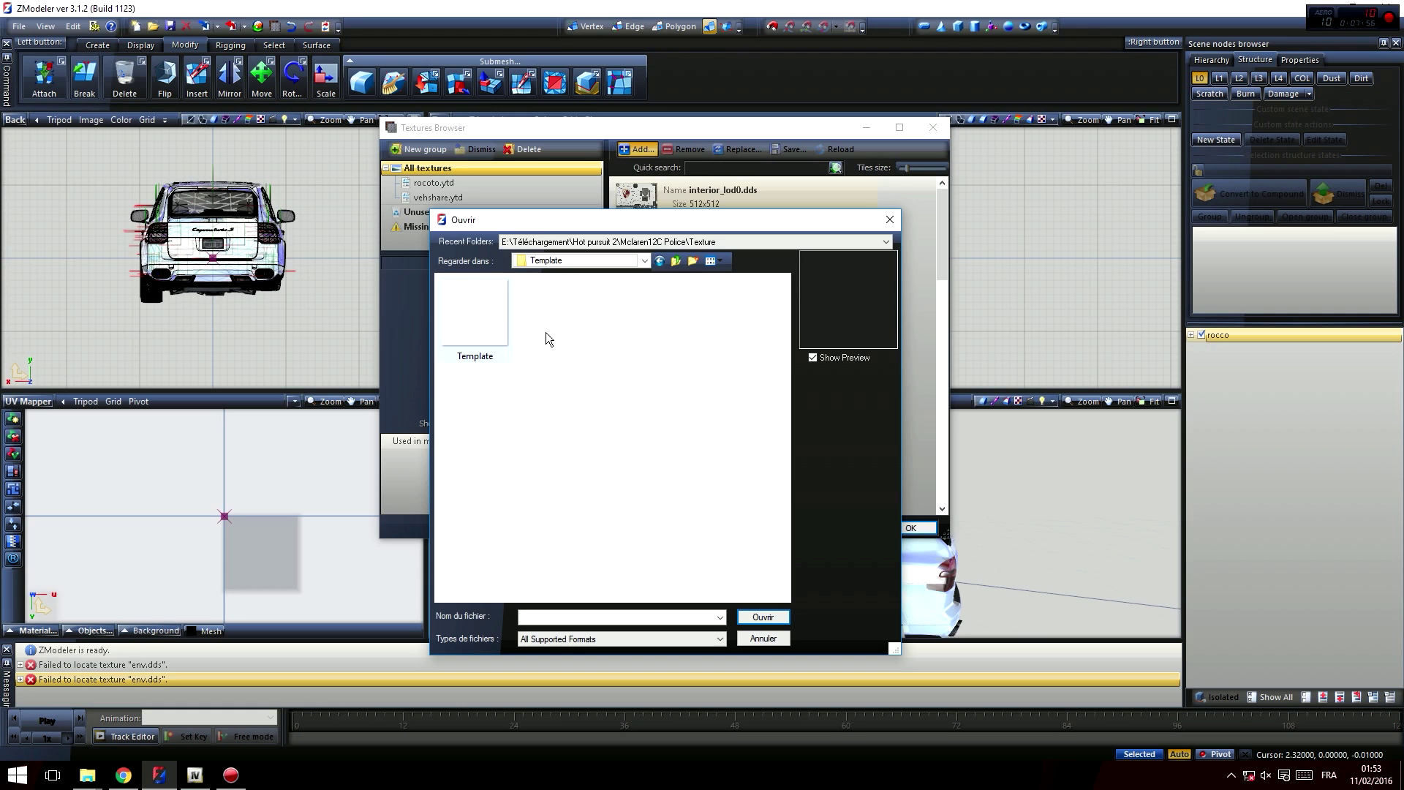
double_click(480, 330)
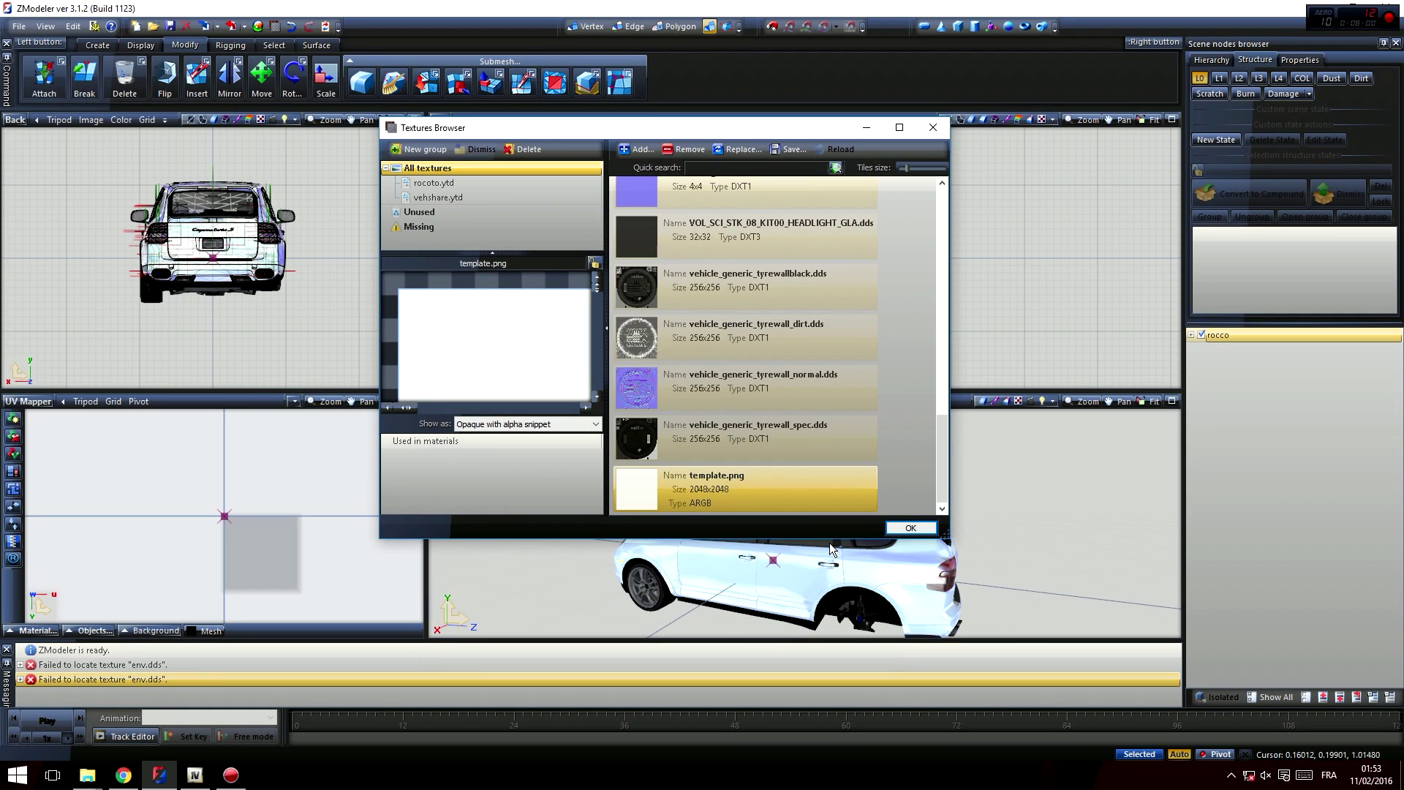
left_click(913, 528)
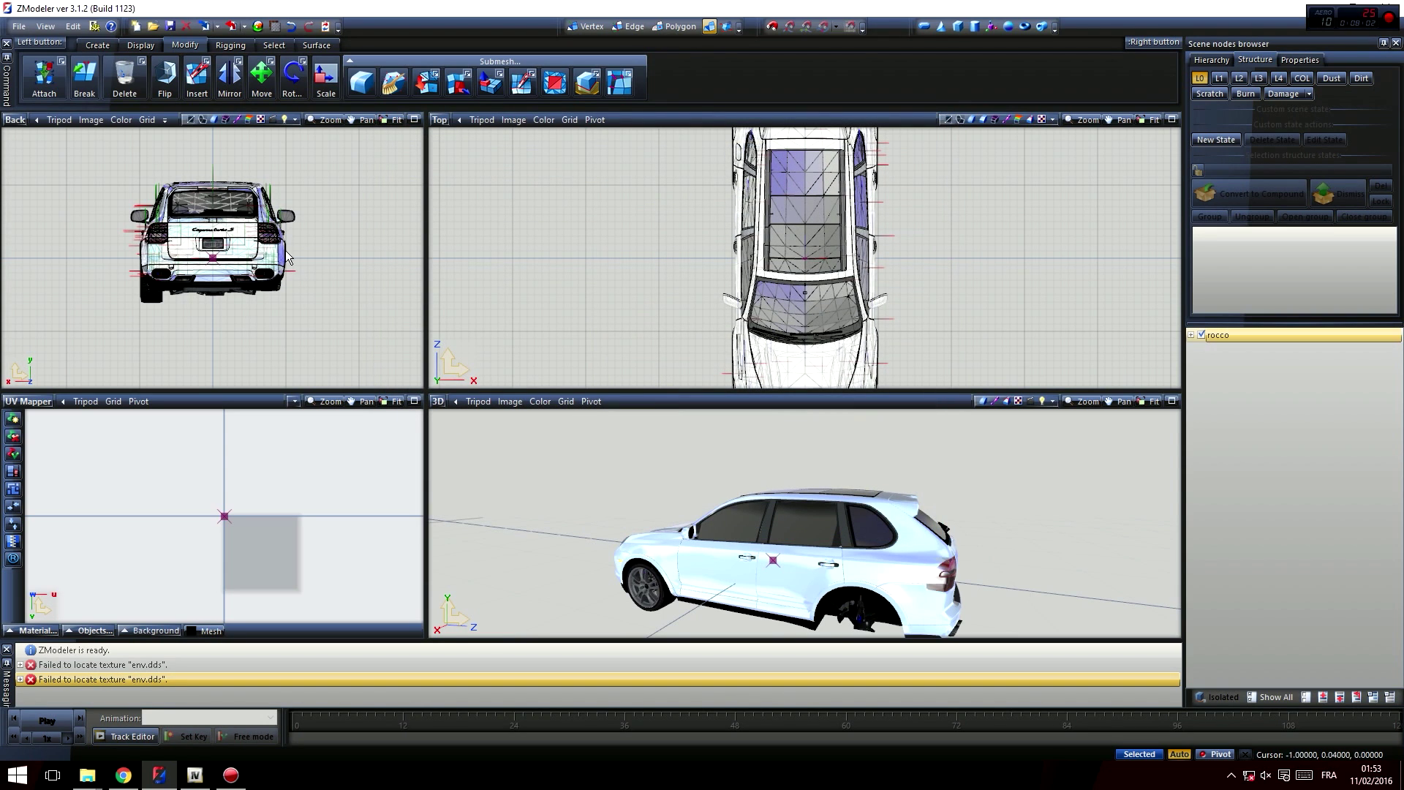
- Open the Template material's properties beside the Material Browser, showing its DETAIL layer settings
left_click(258, 27)
left_click_drag(439, 119, 529, 124)
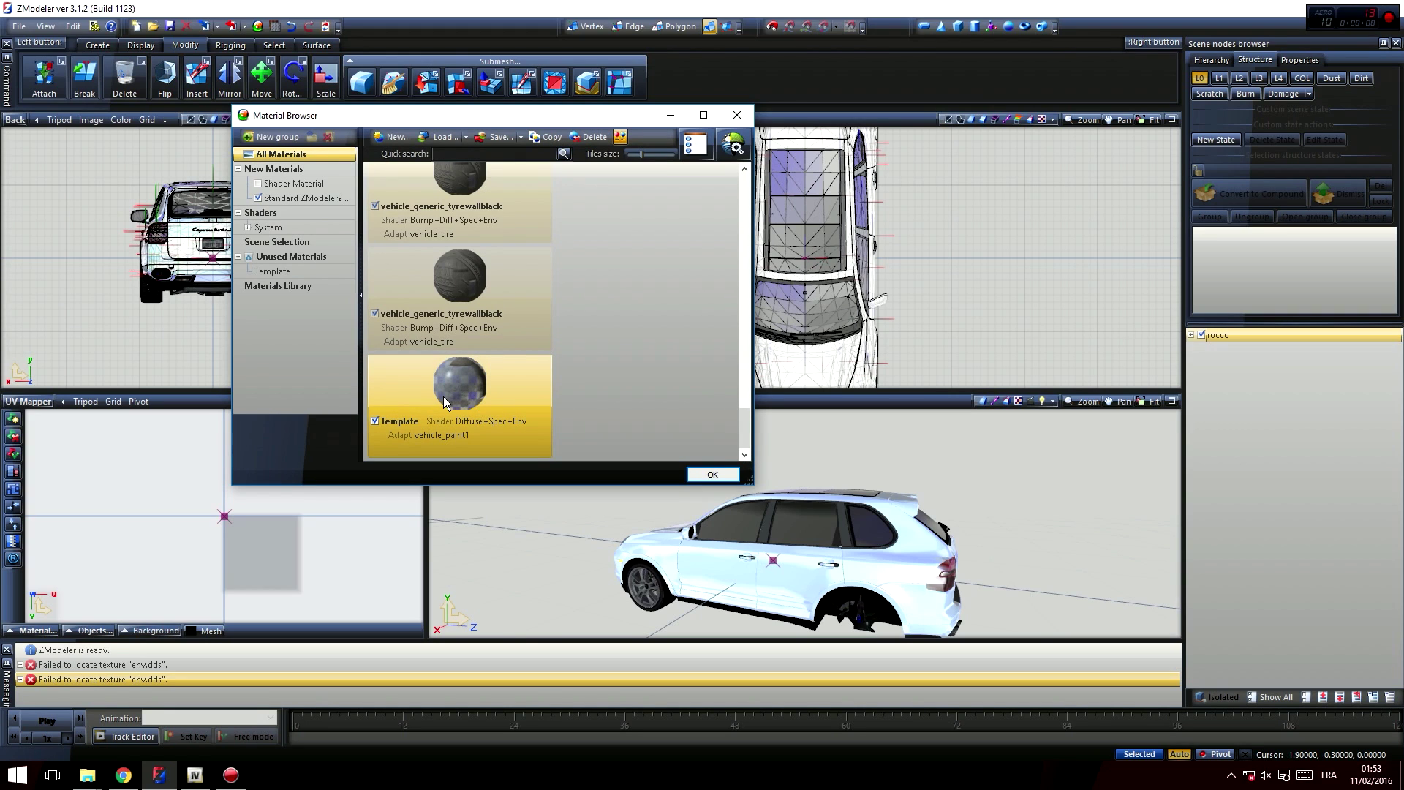
double_click(483, 389)
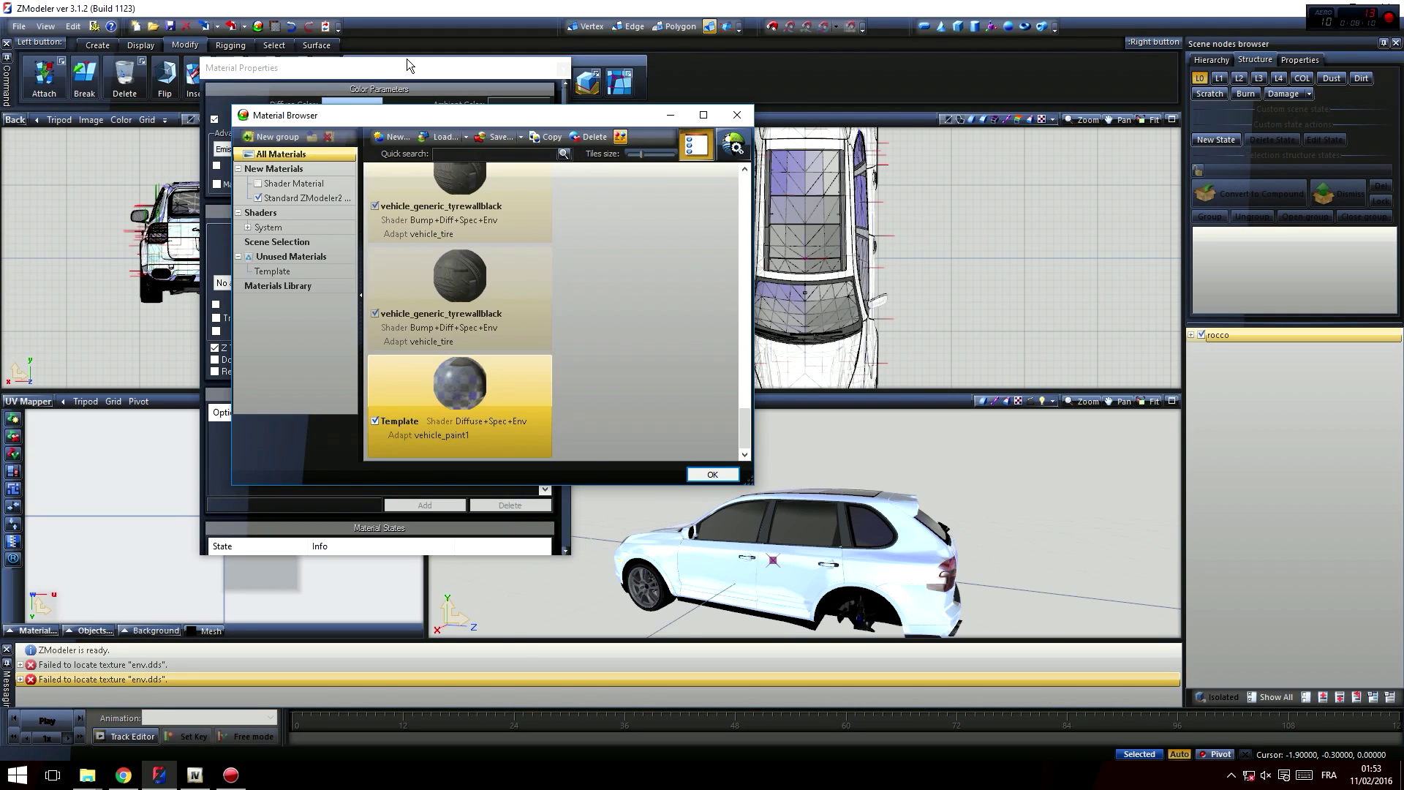
left_click_drag(390, 71, 898, 66)
left_click_drag(589, 111, 512, 113)
left_click_drag(1075, 131, 1071, 229)
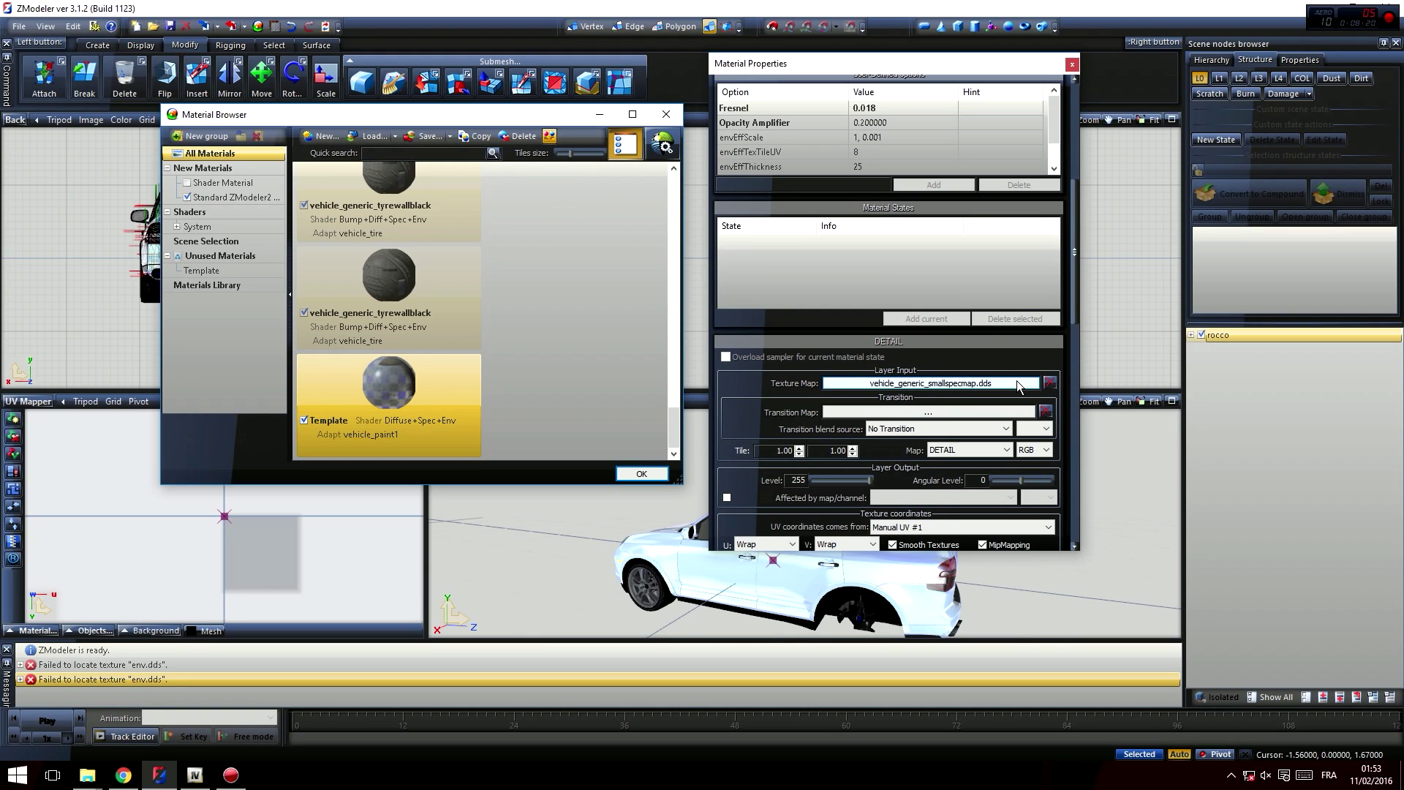
- Assign template.png from all textures as the DETAIL layer's texture map, and close the material windows
left_click(971, 388)
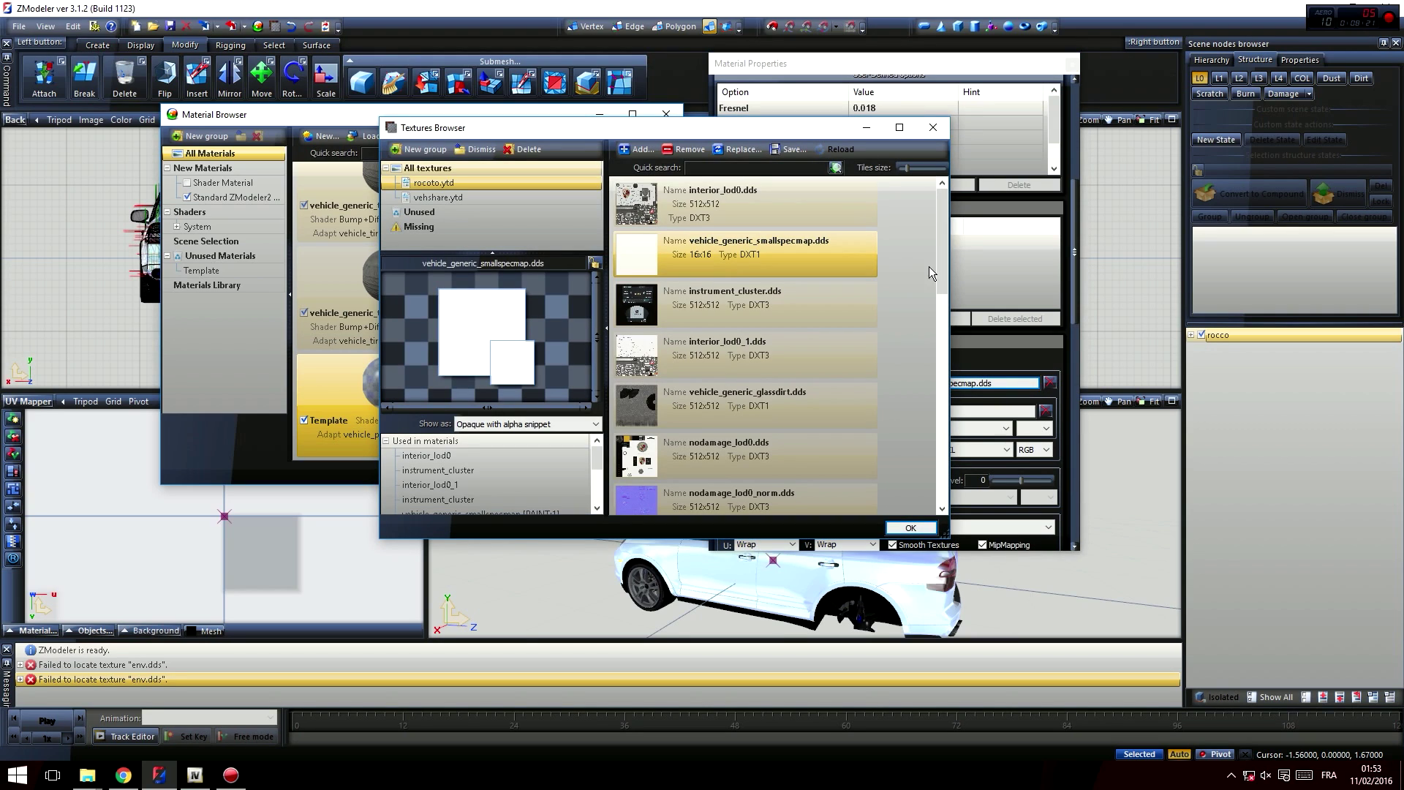
left_click(428, 170)
left_click_drag(941, 194, 939, 433)
left_click(724, 477)
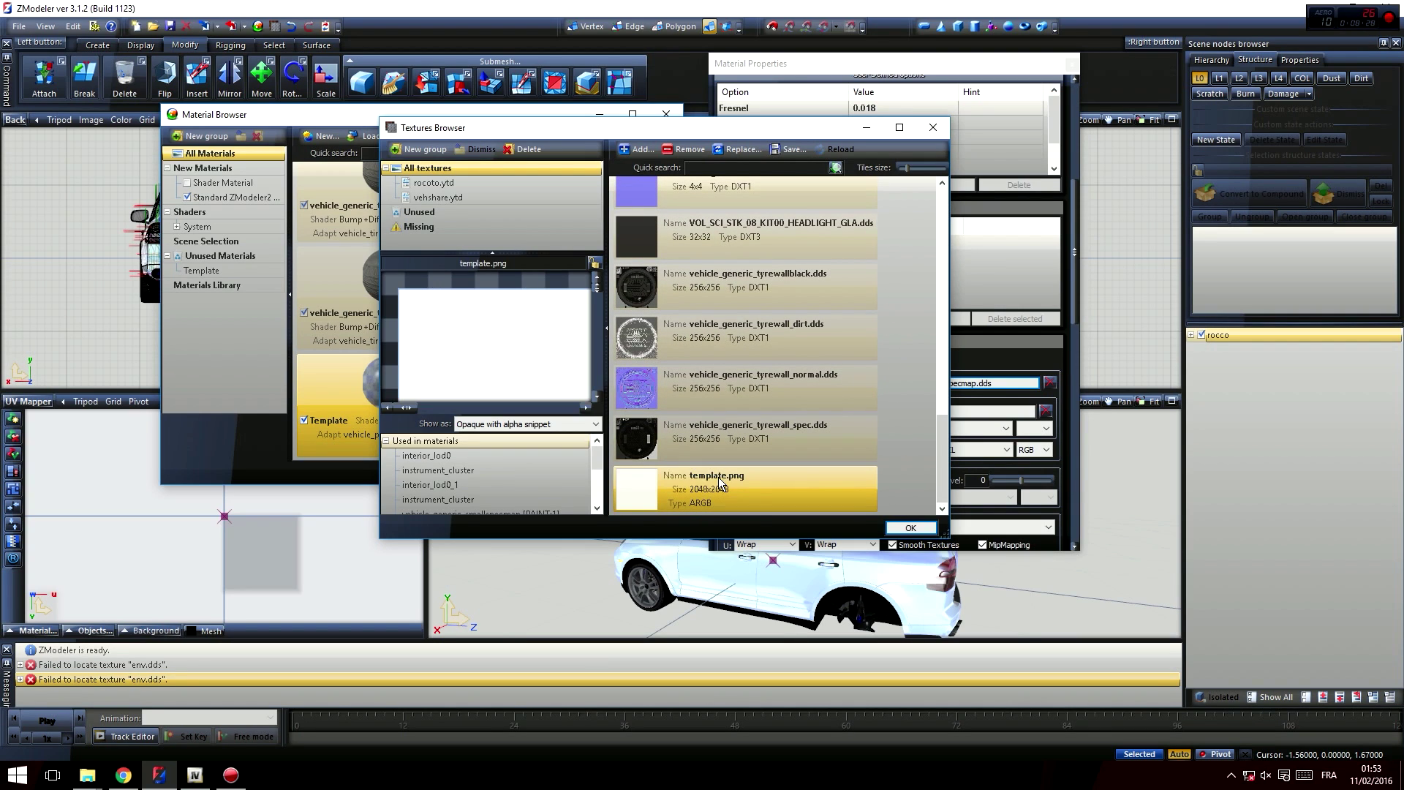
left_click(911, 529)
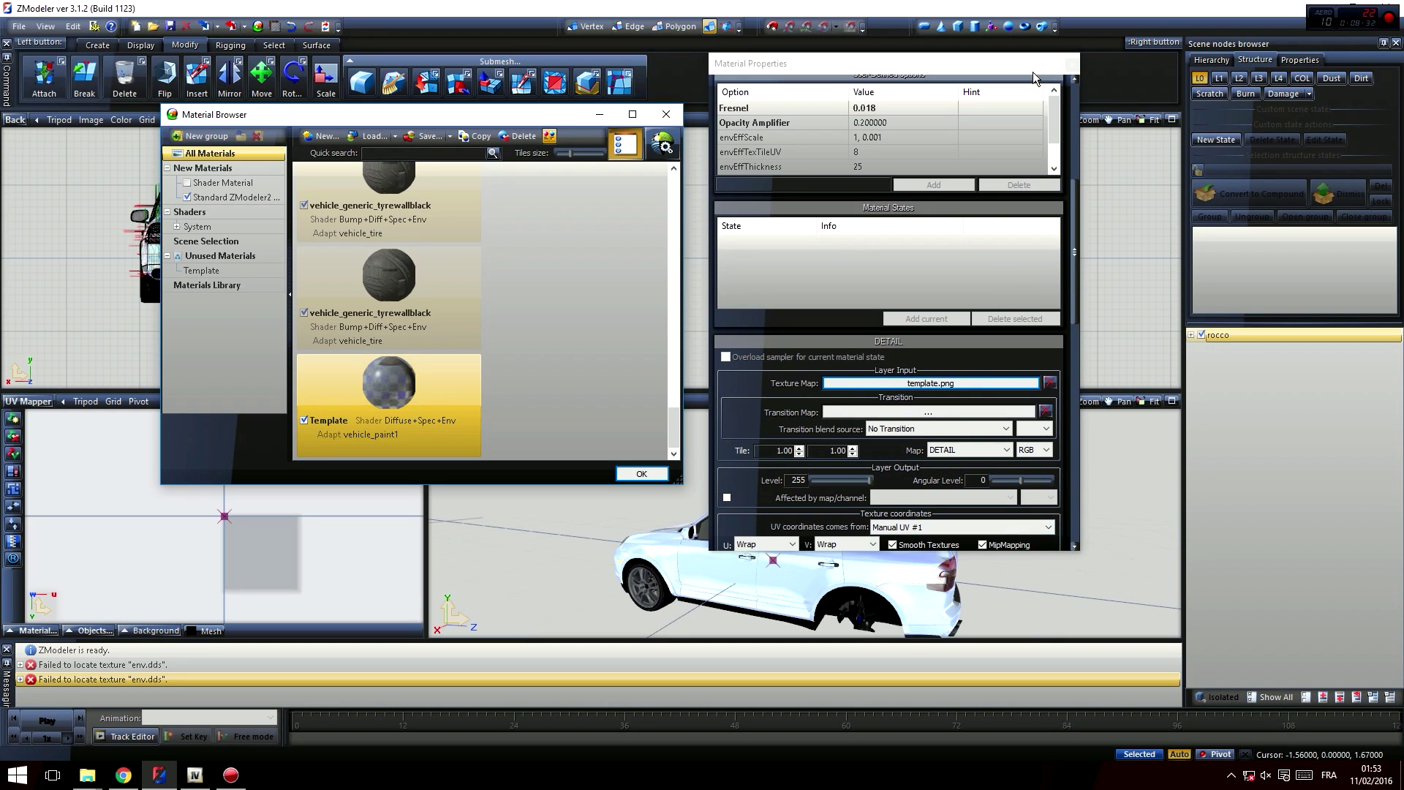
left_click(1072, 66)
left_click(642, 473)
- Clear the list of texture error messages from the message log
middle_click_drag(768, 527, 678, 518)
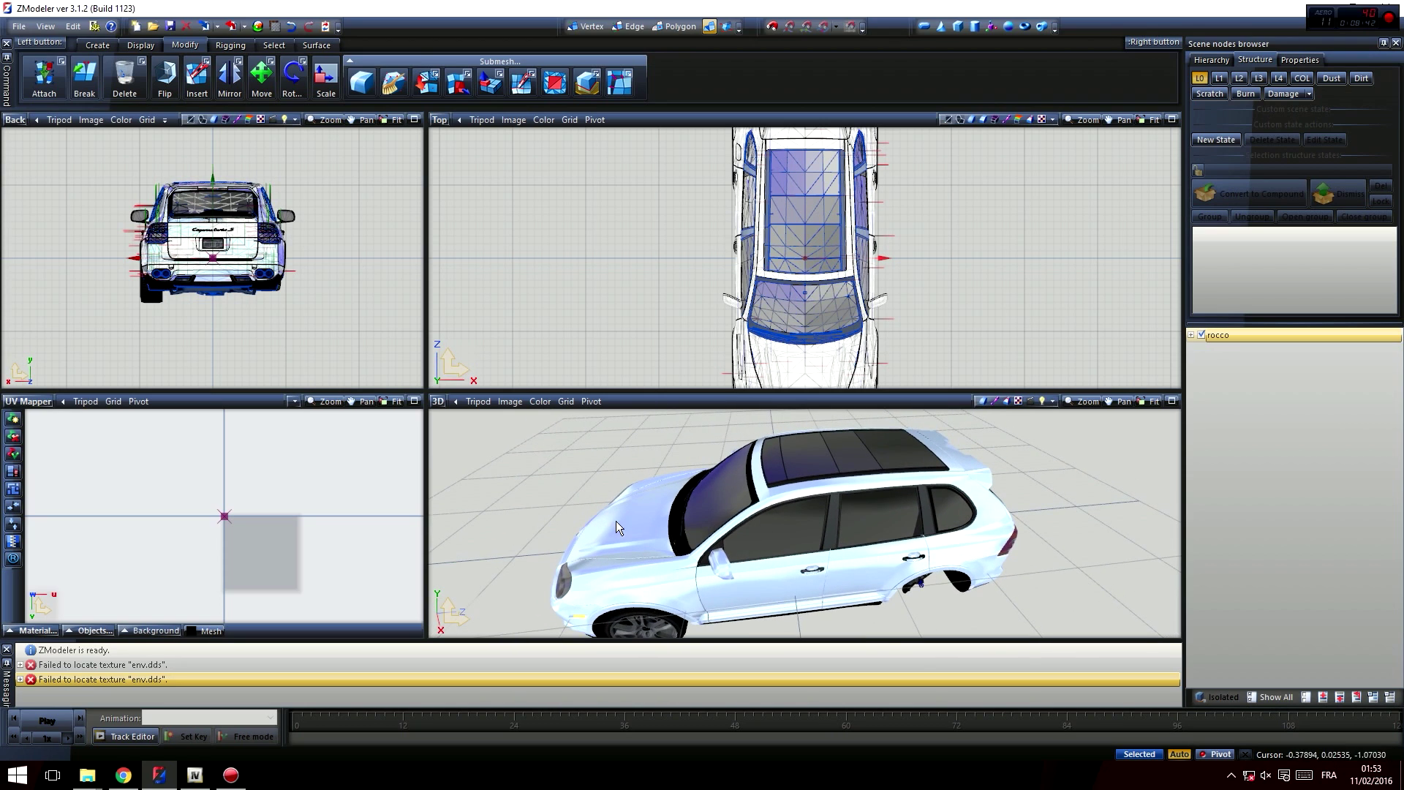
scroll(258, 539, "up", 3)
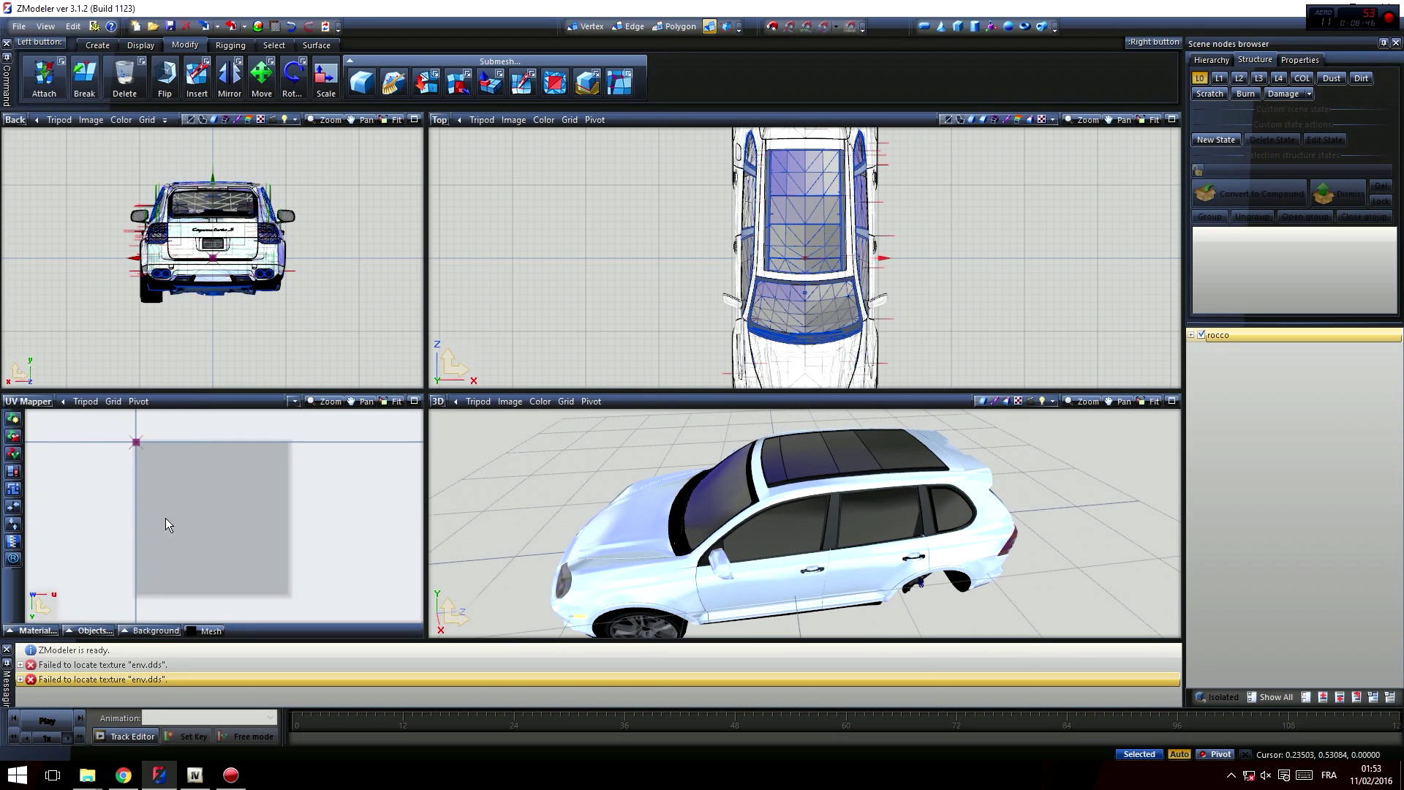
right_click(641, 688)
left_click(662, 693)
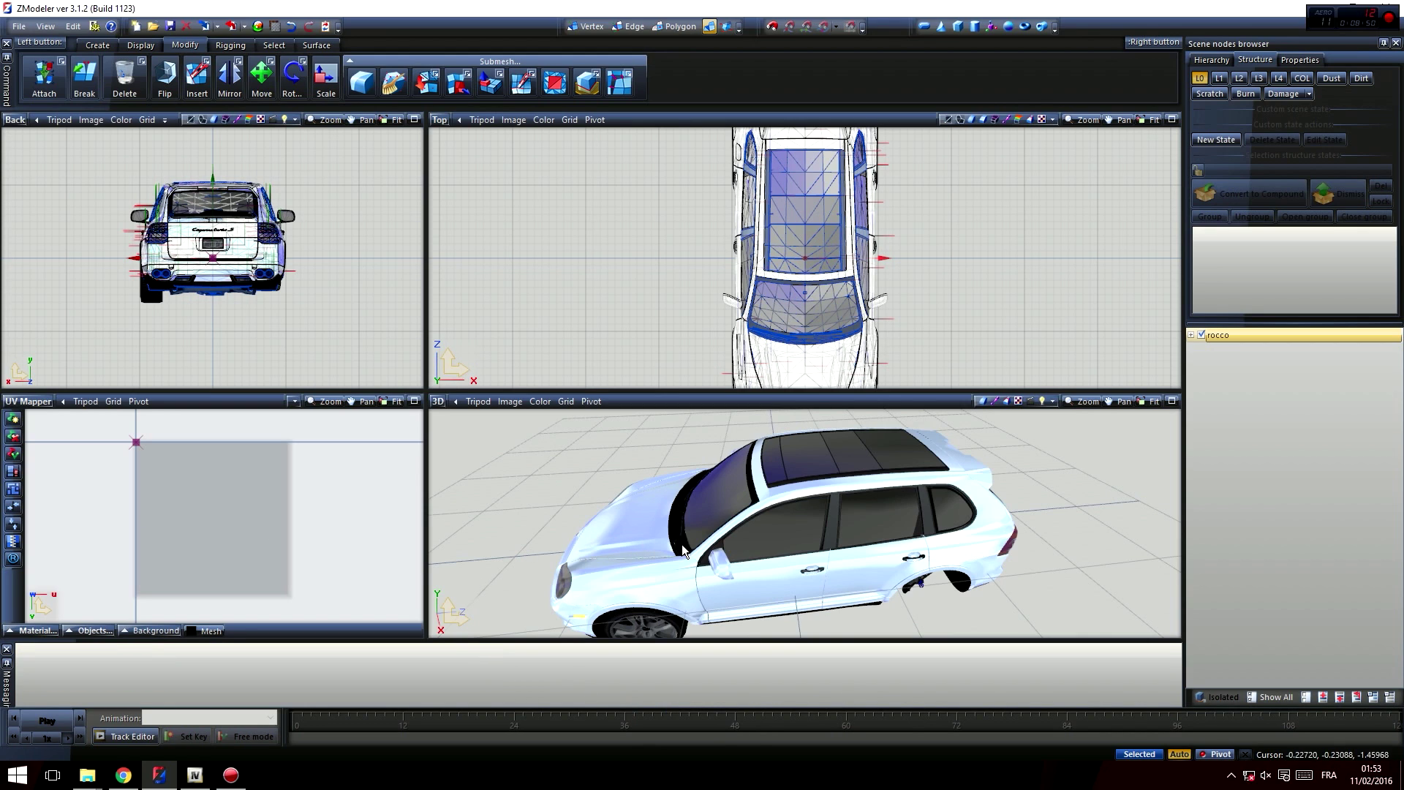
- Expand the rocco and chassis nodes and hide the chassis mesh, toggling its visibility to check which parts it covers
middle_click_drag(700, 543, 924, 494)
left_click(1192, 335)
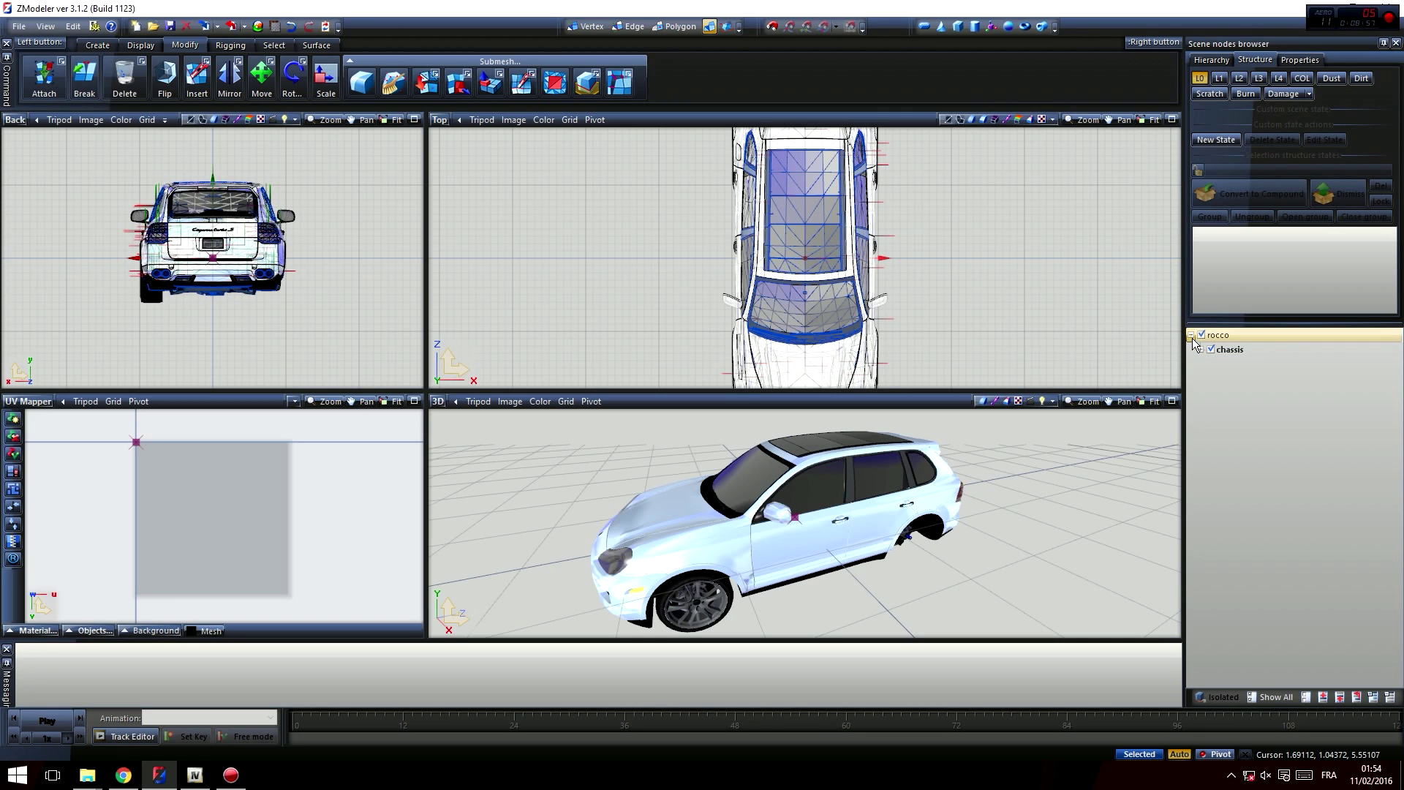
left_click(1200, 349)
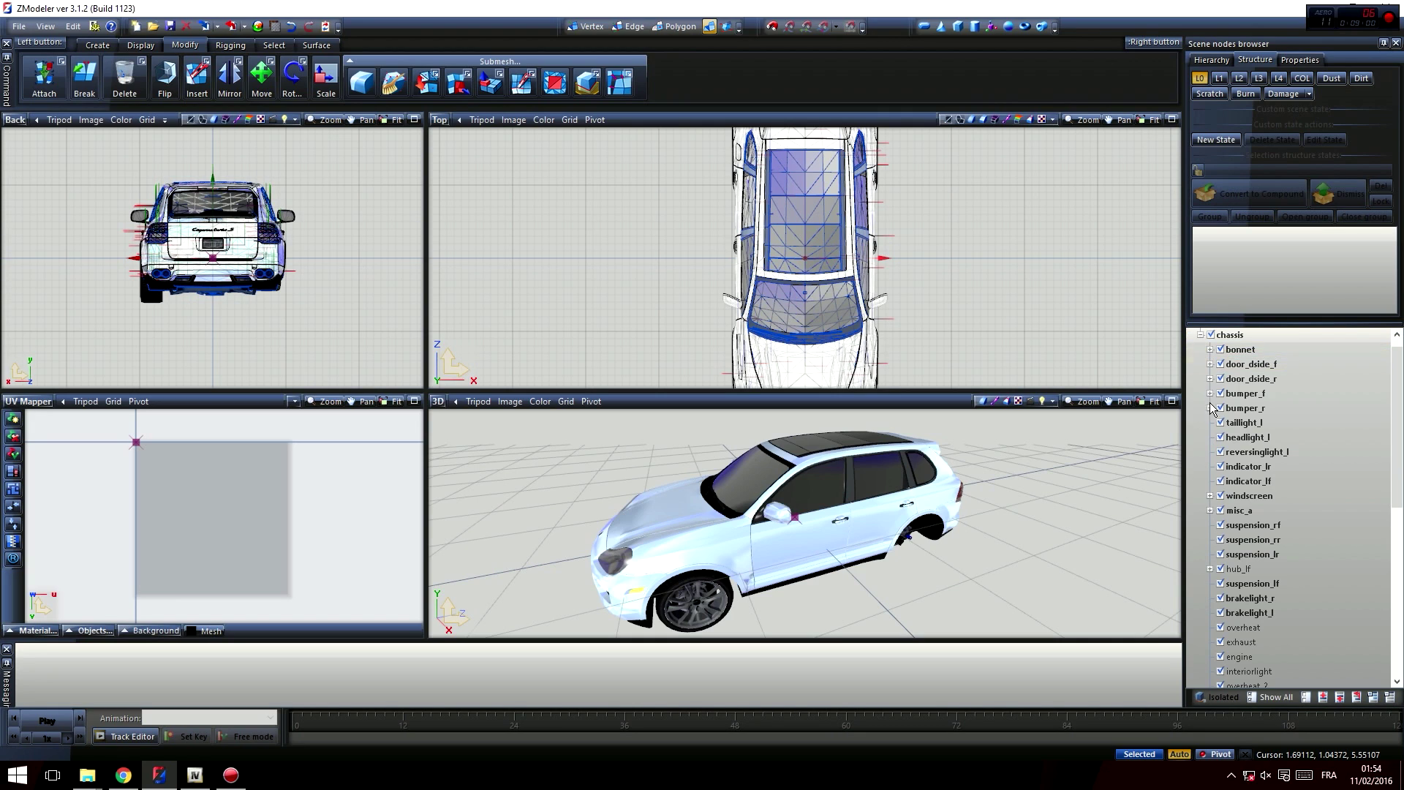
left_click(1211, 335)
middle_click_drag(907, 501, 1054, 420)
left_click(1211, 335)
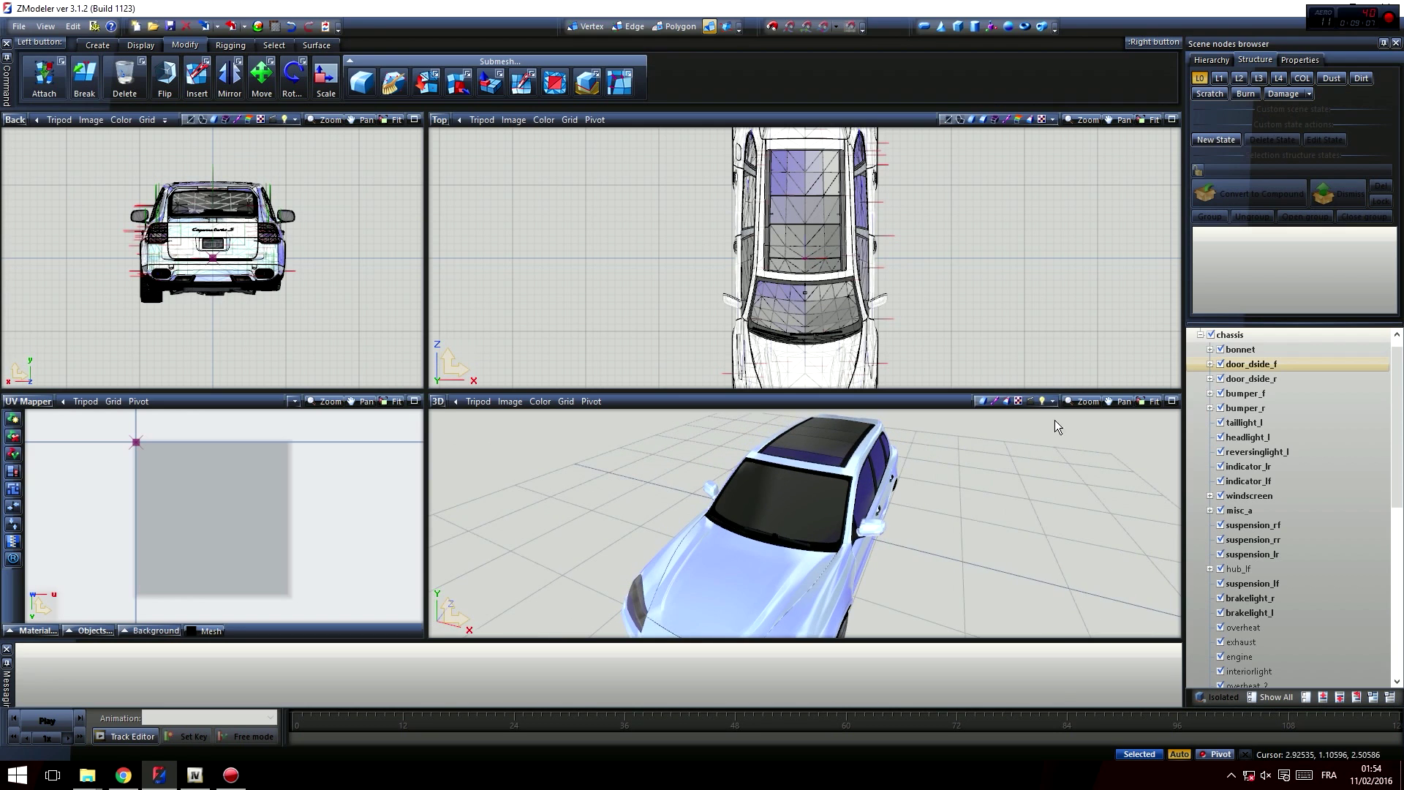
left_click(1211, 335)
middle_click_drag(907, 516, 781, 480)
middle_click_drag(696, 515, 781, 541)
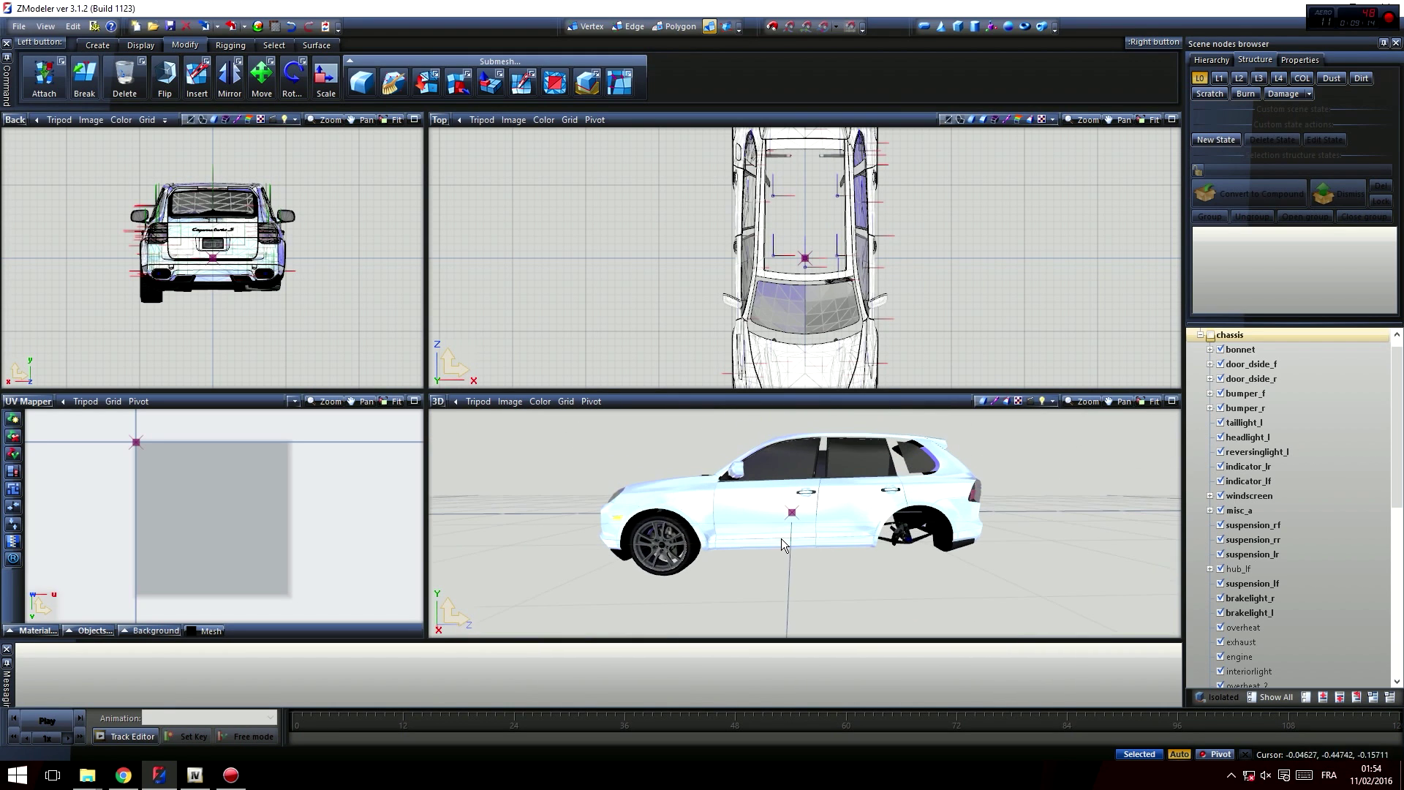
- Examine the remaining body parts from the front and the side of the car with the chassis mesh hidden
middle_click_drag(801, 492, 880, 458)
scroll(883, 544, "up", 3)
middle_click_drag(643, 454, 641, 452)
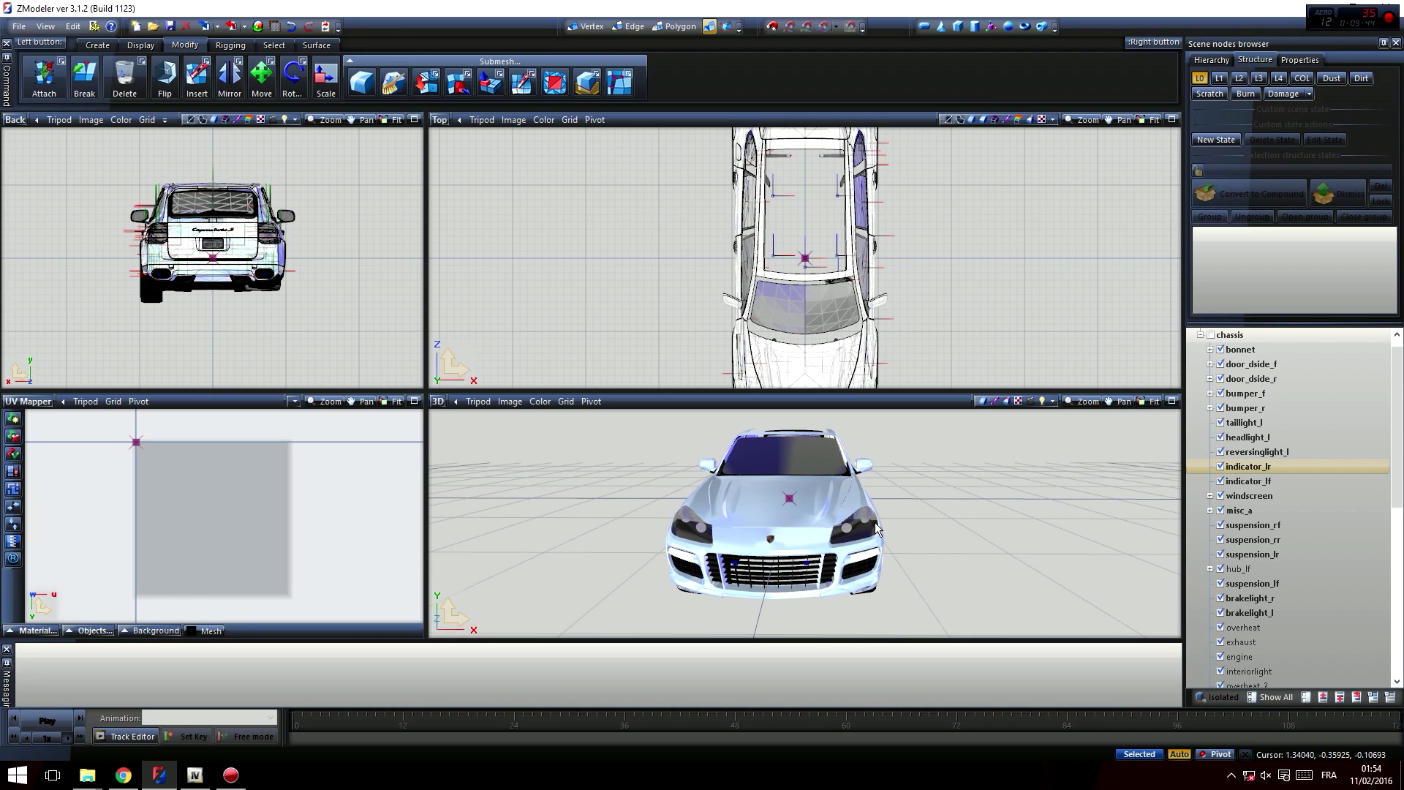
scroll(885, 497, "up", 3)
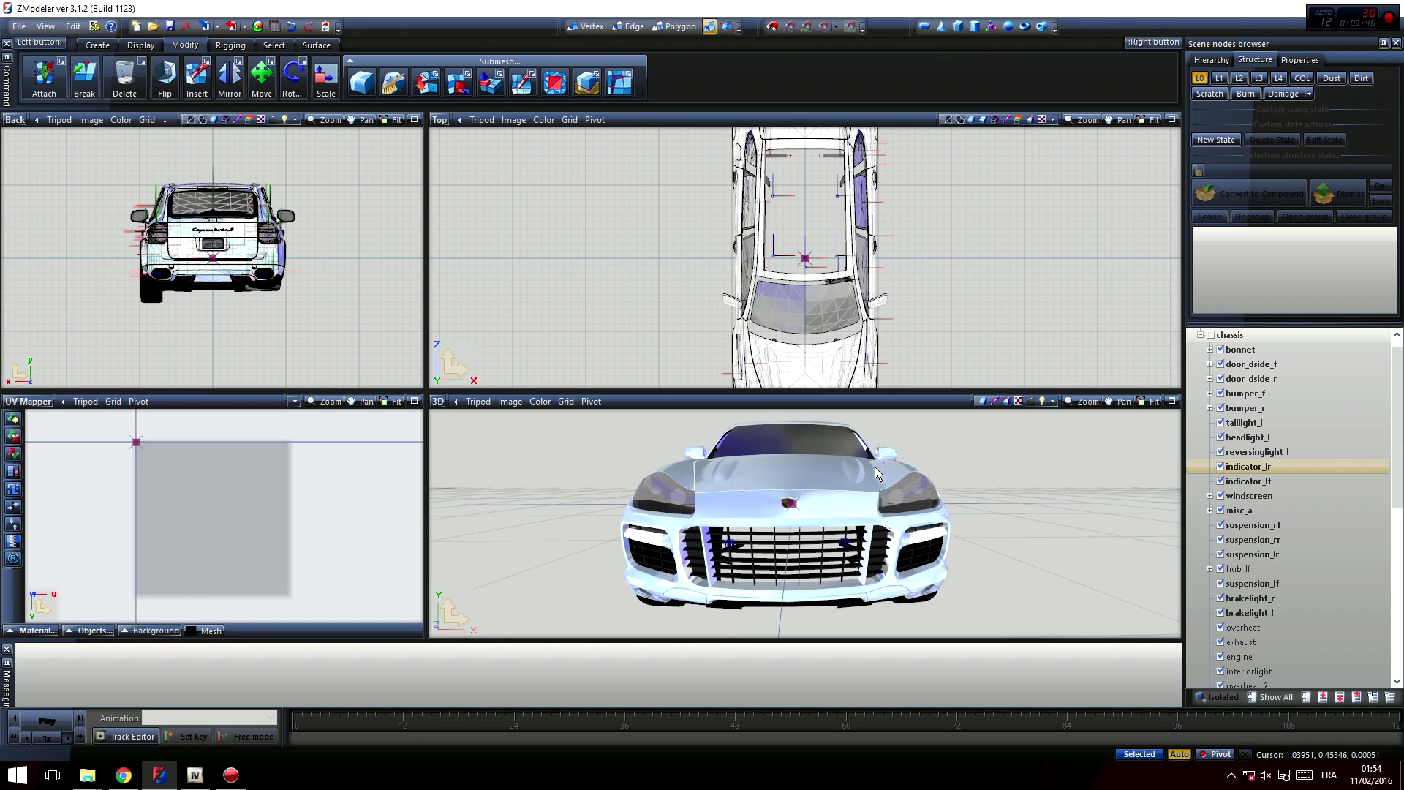
scroll(873, 468, "down", 3)
middle_click_drag(787, 511, 1123, 481)
middle_click_drag(971, 488, 1049, 502)
middle_click_drag(872, 510, 714, 526)
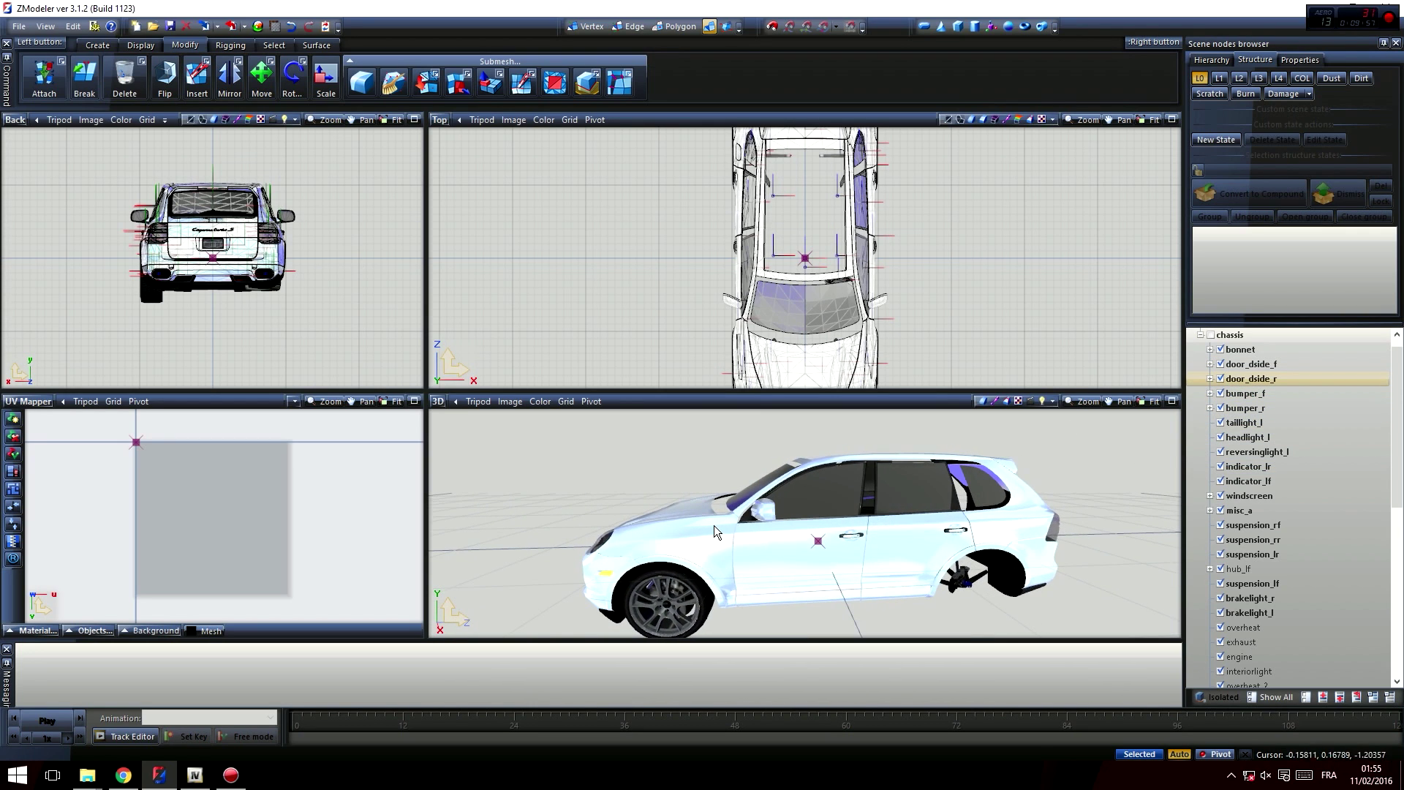
middle_click_drag(984, 425, 1028, 443)
- Hide the bonnet, and toggle door_dside_f, door_dside_r, bumper_f and bumper_r off and on to check them
left_click(1221, 351)
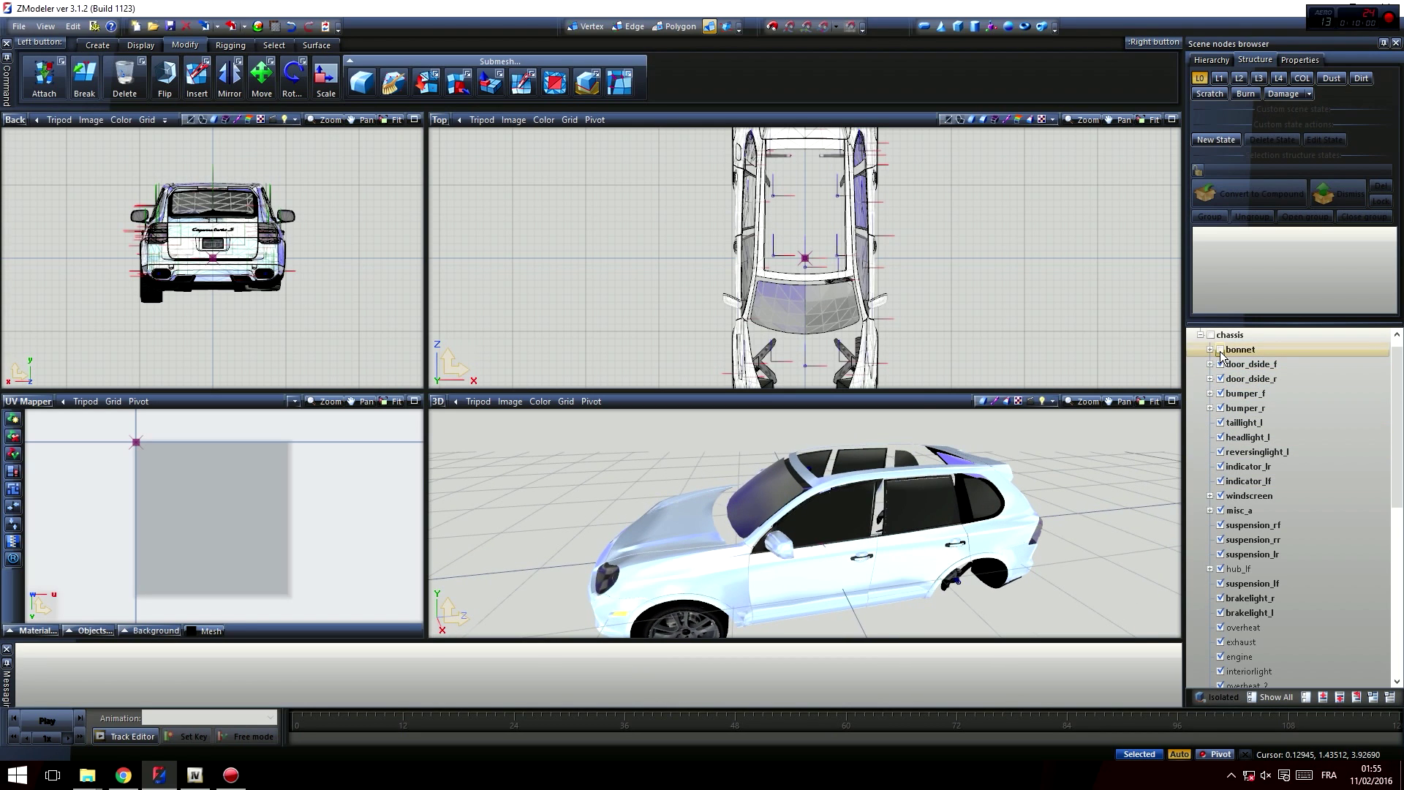
left_click(1221, 364)
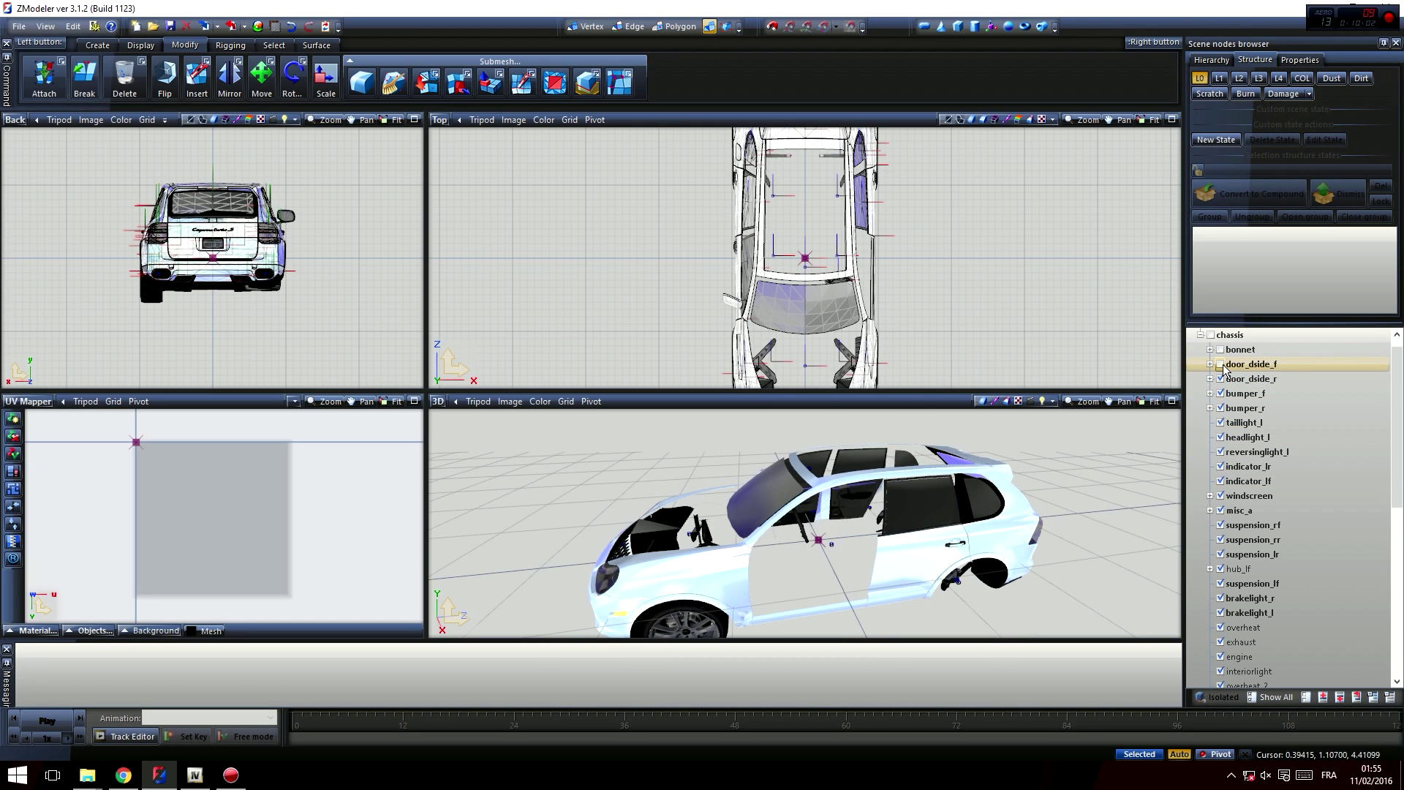
left_click(1221, 364)
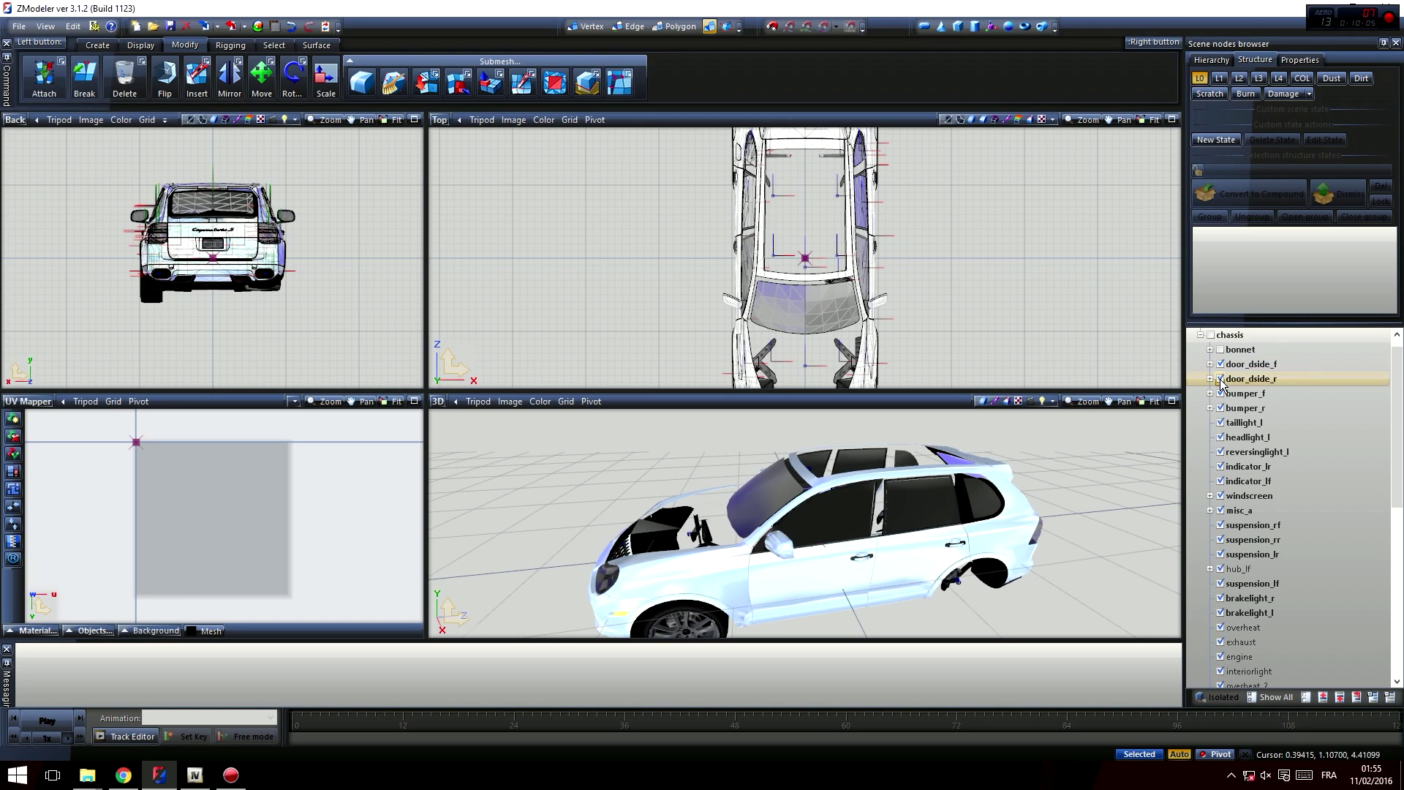
left_click(1221, 379)
left_click(1221, 393)
left_click(1221, 408)
middle_click_drag(819, 555, 635, 569)
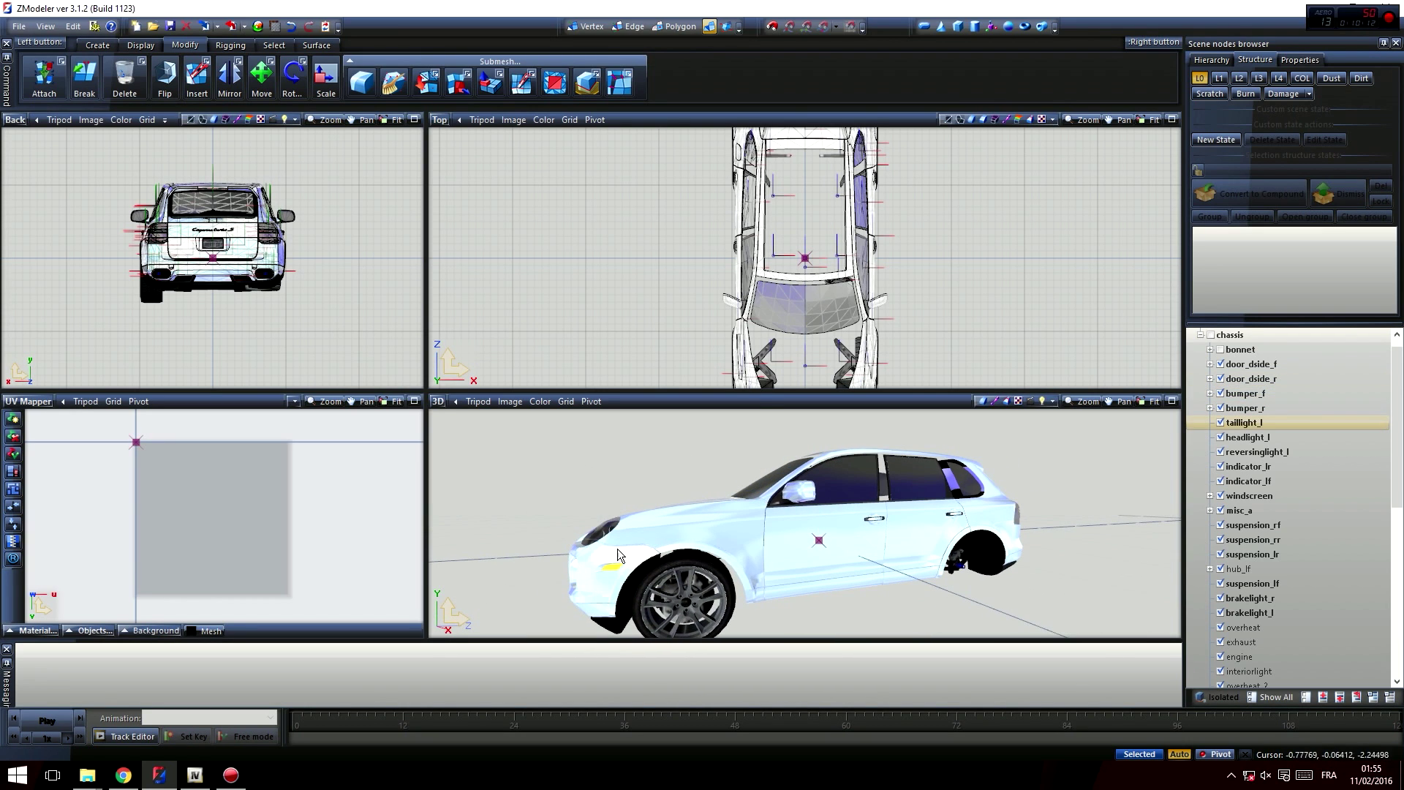
- Hide the left lights and indicators, windscreen, misc_a, all suspension parts, hub_lf and both brake lights
left_click(1221, 438)
left_click(1221, 466)
left_click(1220, 482)
left_click(1221, 496)
left_click(1221, 525)
left_click(1221, 540)
left_click(1220, 569)
left_click(1221, 584)
left_click(1221, 599)
left_click(1221, 613)
left_click(1221, 613)
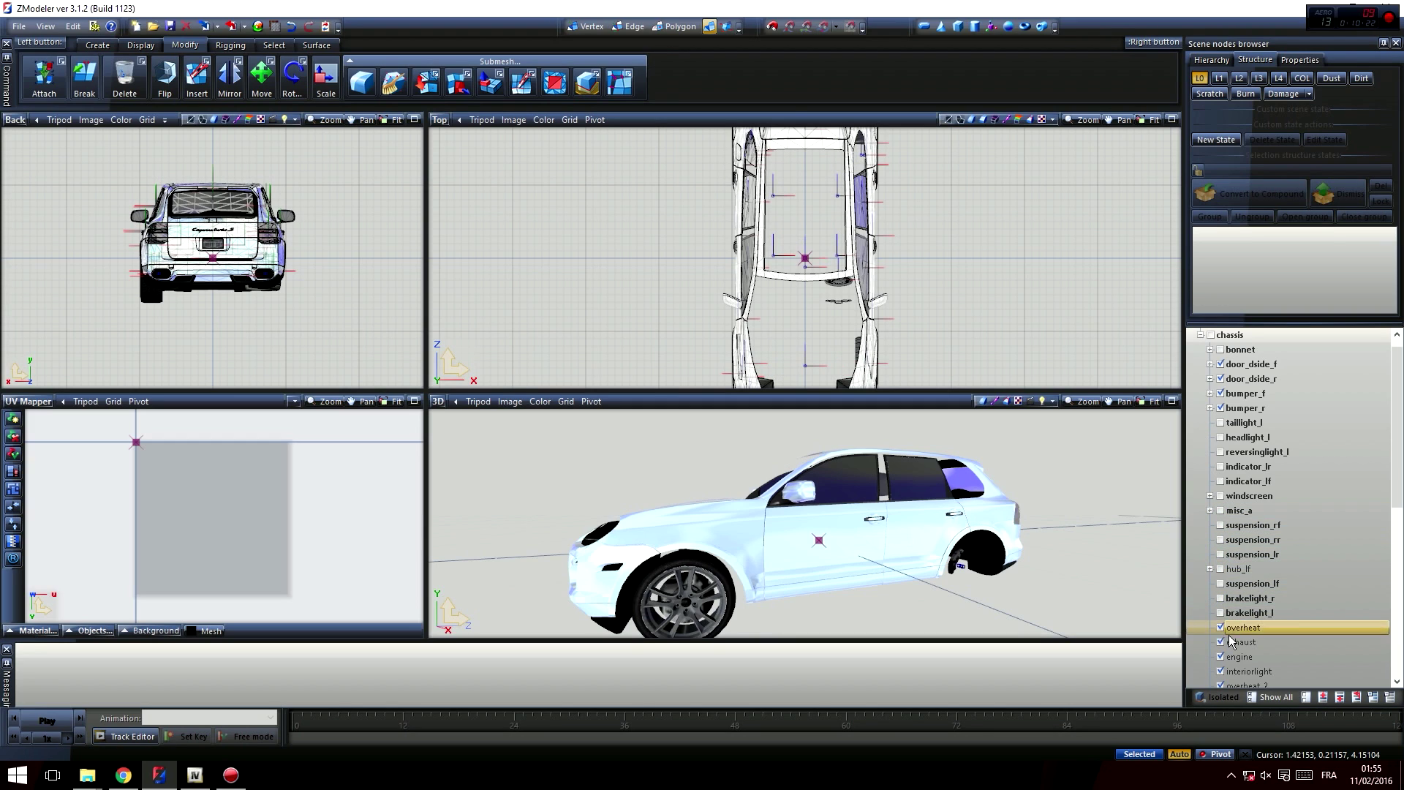
- Hide the overheat, exhaust, engine and interiorlight nodes, all four seats, overheat_2 and exhaust_2
left_click(1221, 642)
scroll(1222, 636, "down", 3)
left_click(1221, 525)
left_click(1221, 540)
left_click(1221, 555)
left_click(1221, 569)
left_click(1221, 583)
left_click(1221, 613)
left_click(1221, 627)
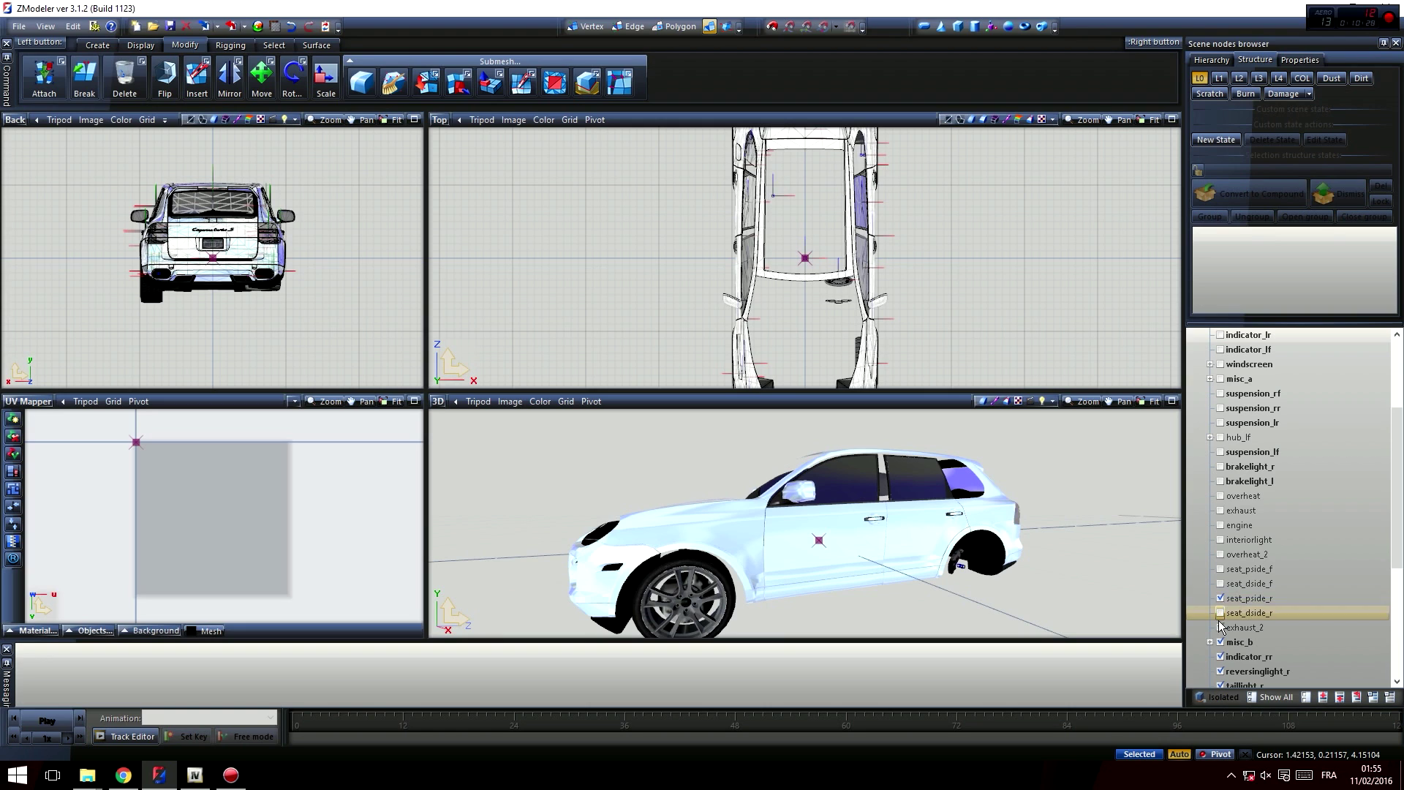
left_click(1267, 599)
- Hide misc_b, indicator_rr, reversinglight_r, taillight_r, headlight_r, indicator_rf and hub_rf
scroll(1267, 598, "down", 4)
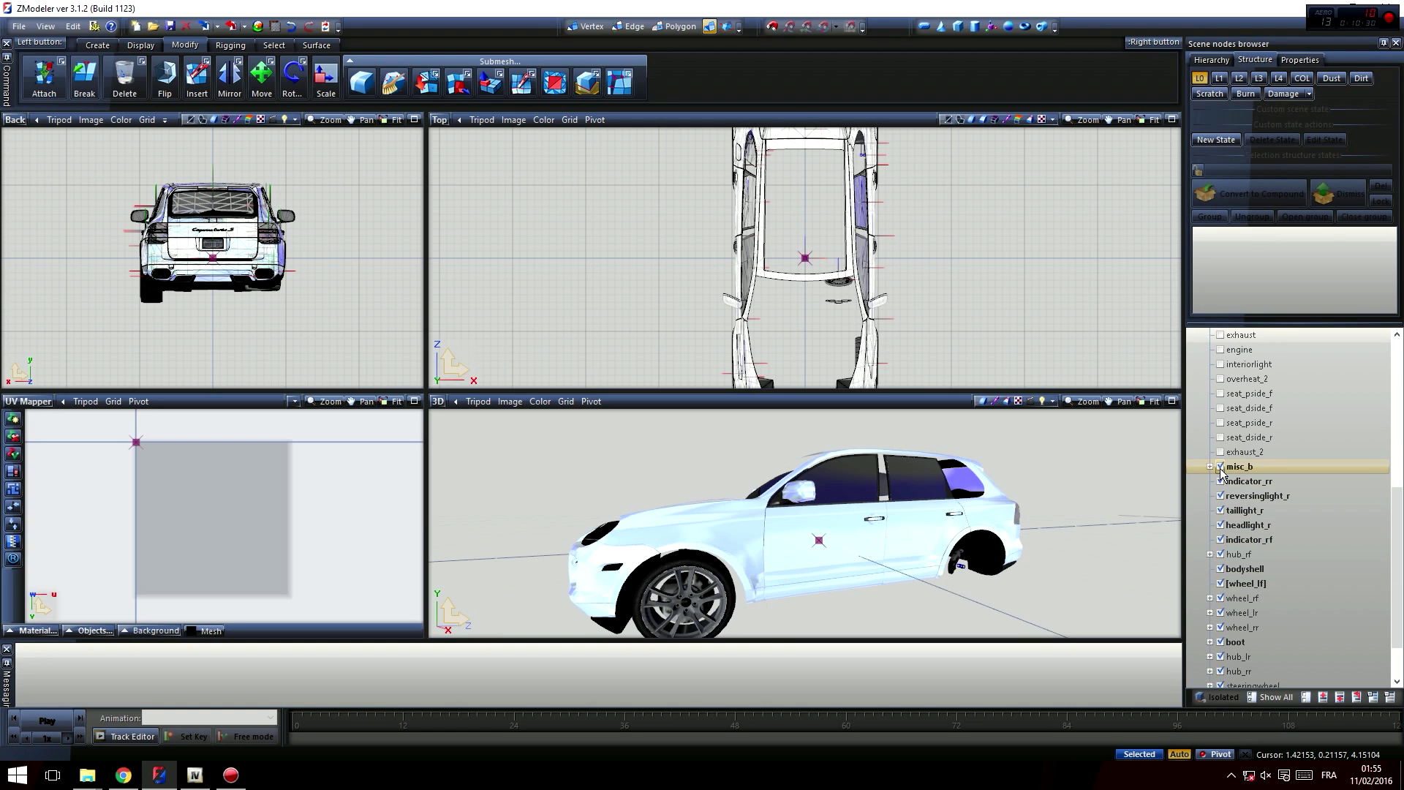
left_click(1221, 467)
left_click(1221, 481)
left_click(1221, 497)
left_click(1221, 511)
left_click(1221, 525)
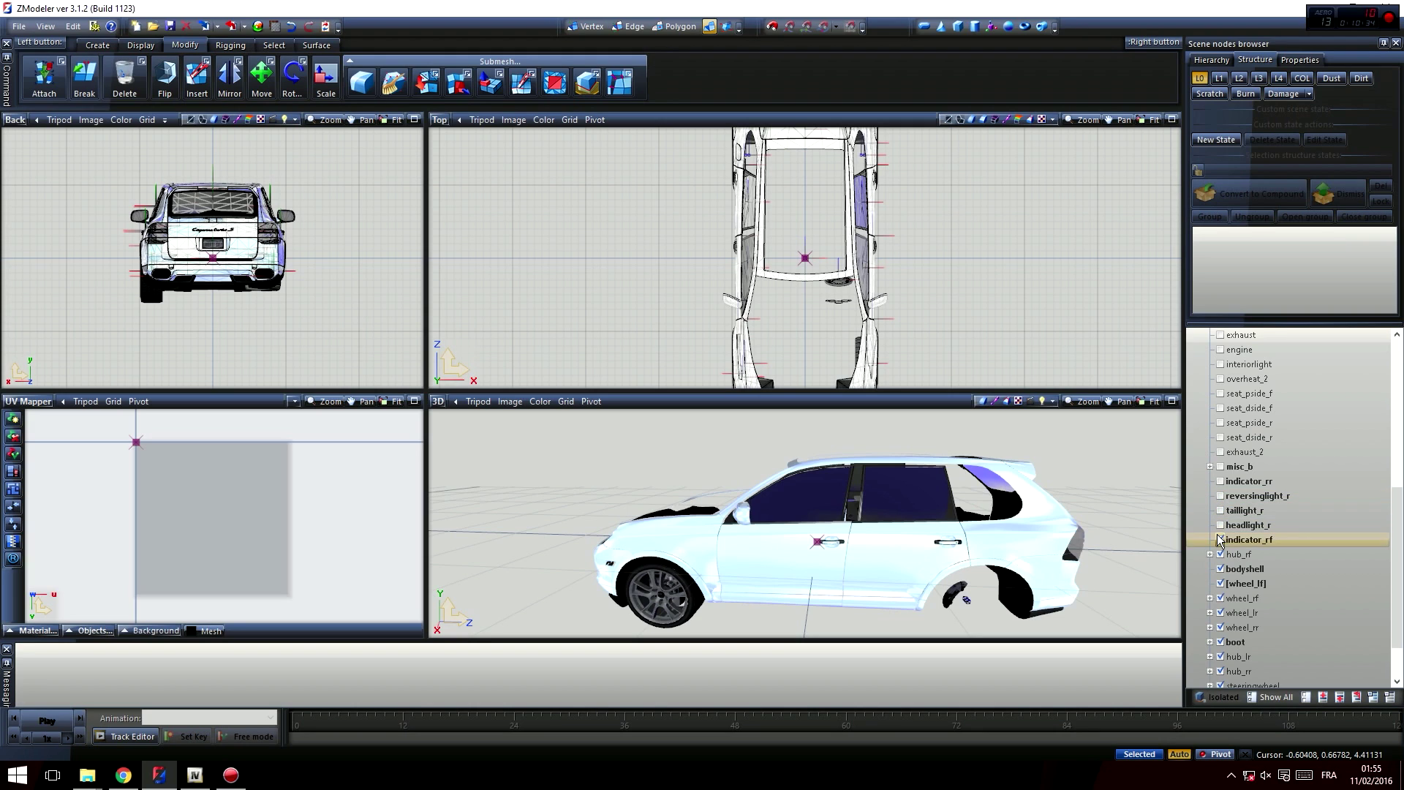
left_click(1220, 554)
- Toggle the bodyshell off and on to check it, and hide the four wheel nodes
left_click(1220, 569)
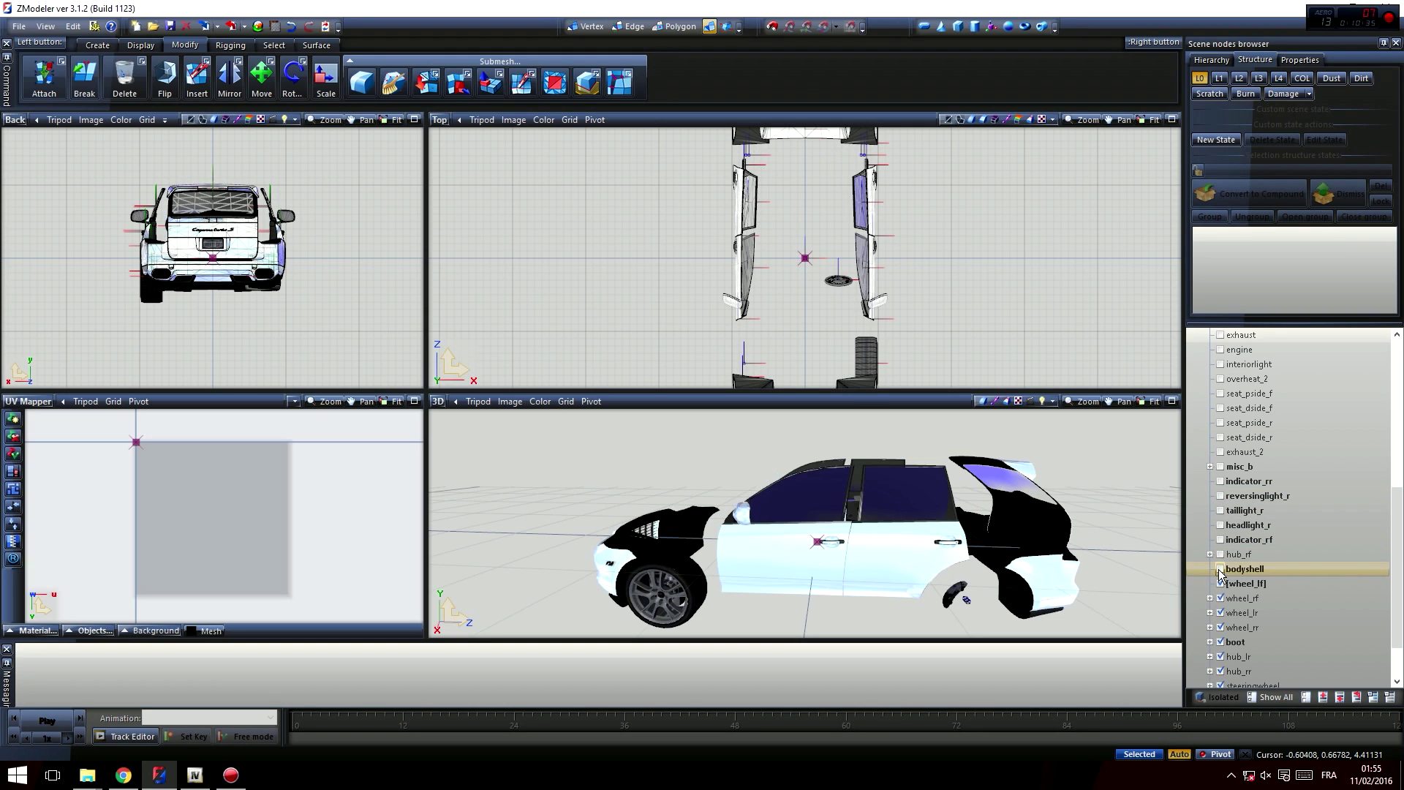
left_click(1220, 569)
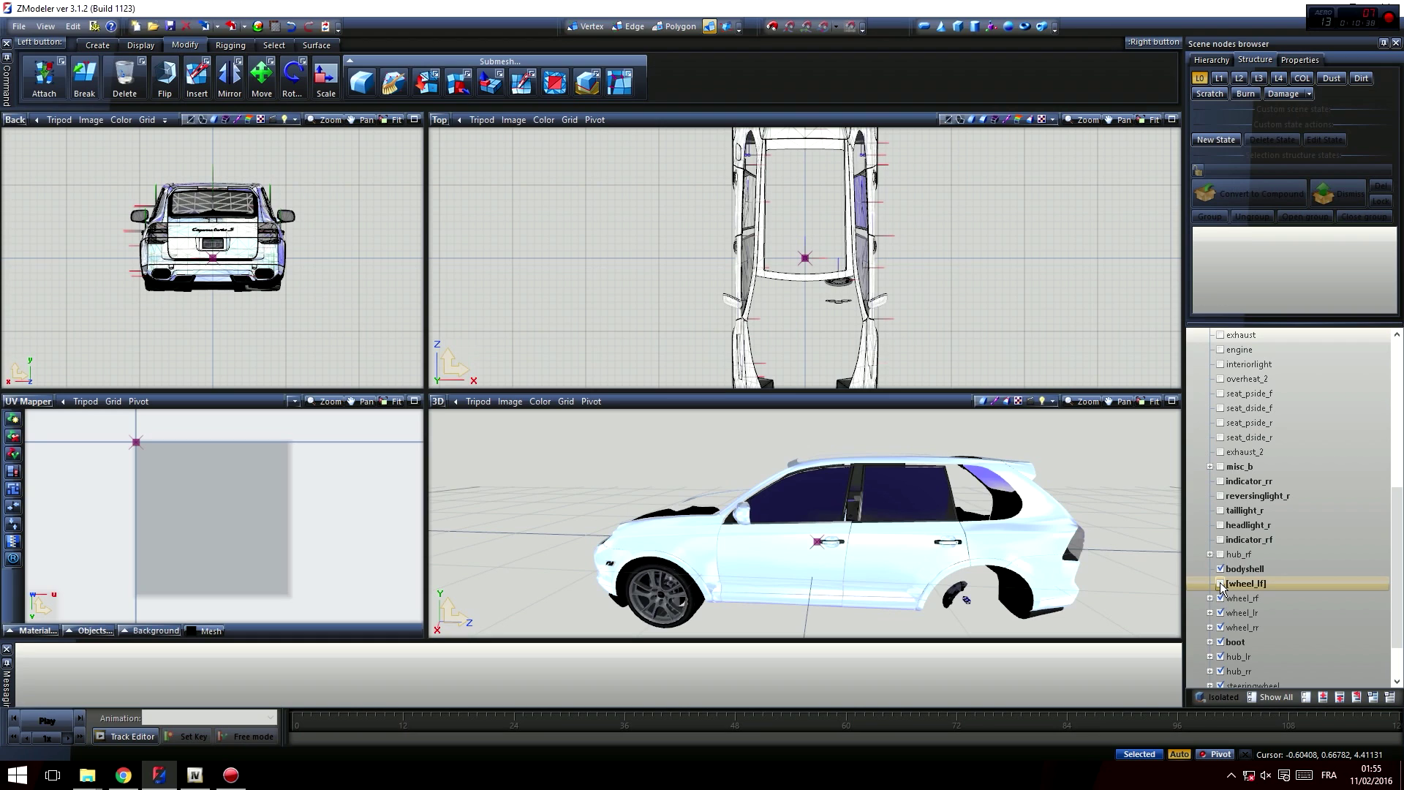
left_click(1221, 584)
left_click(1221, 598)
left_click(1221, 613)
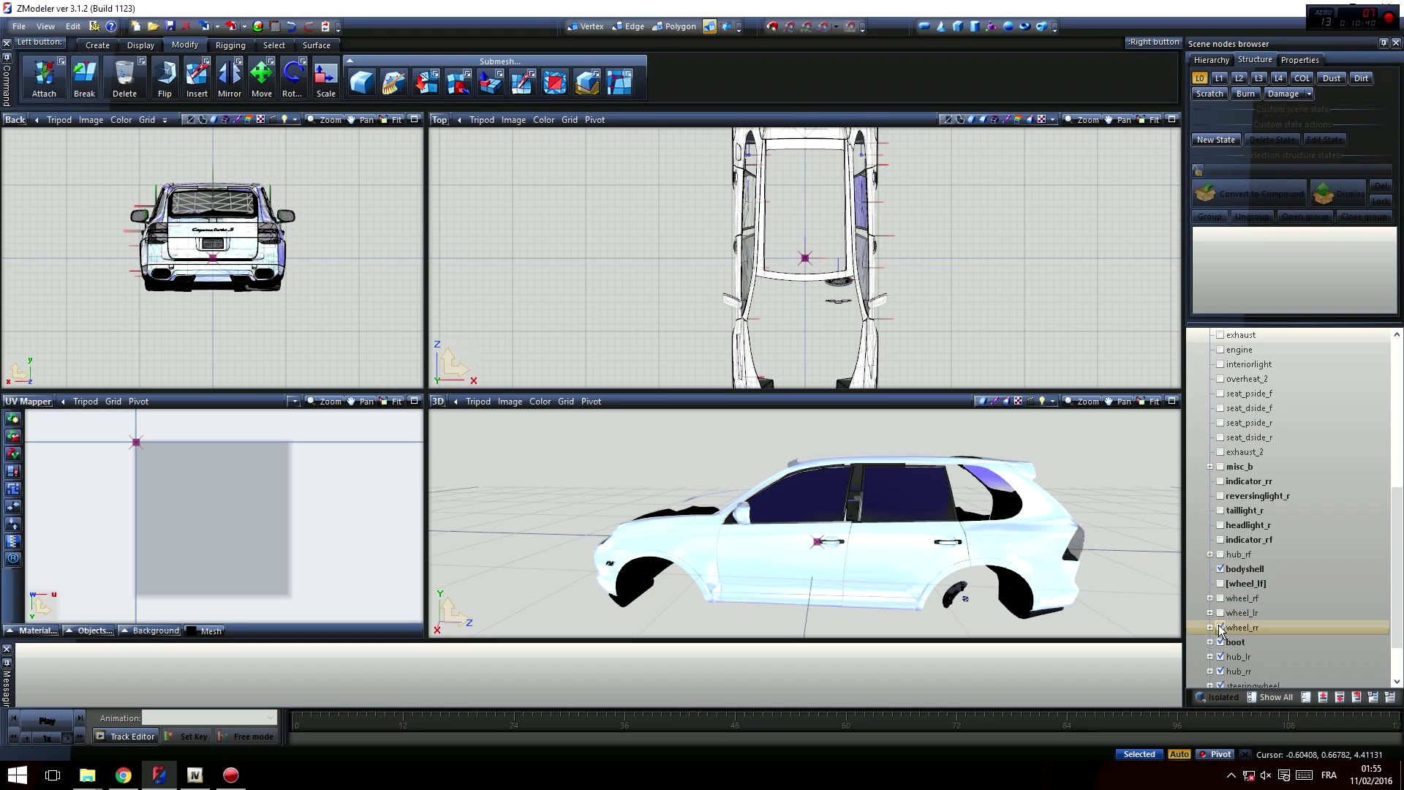
- Hide the boot after toggling its visibility to compare the rear spoiler and tailgate with the bodyshell
left_click(1220, 642)
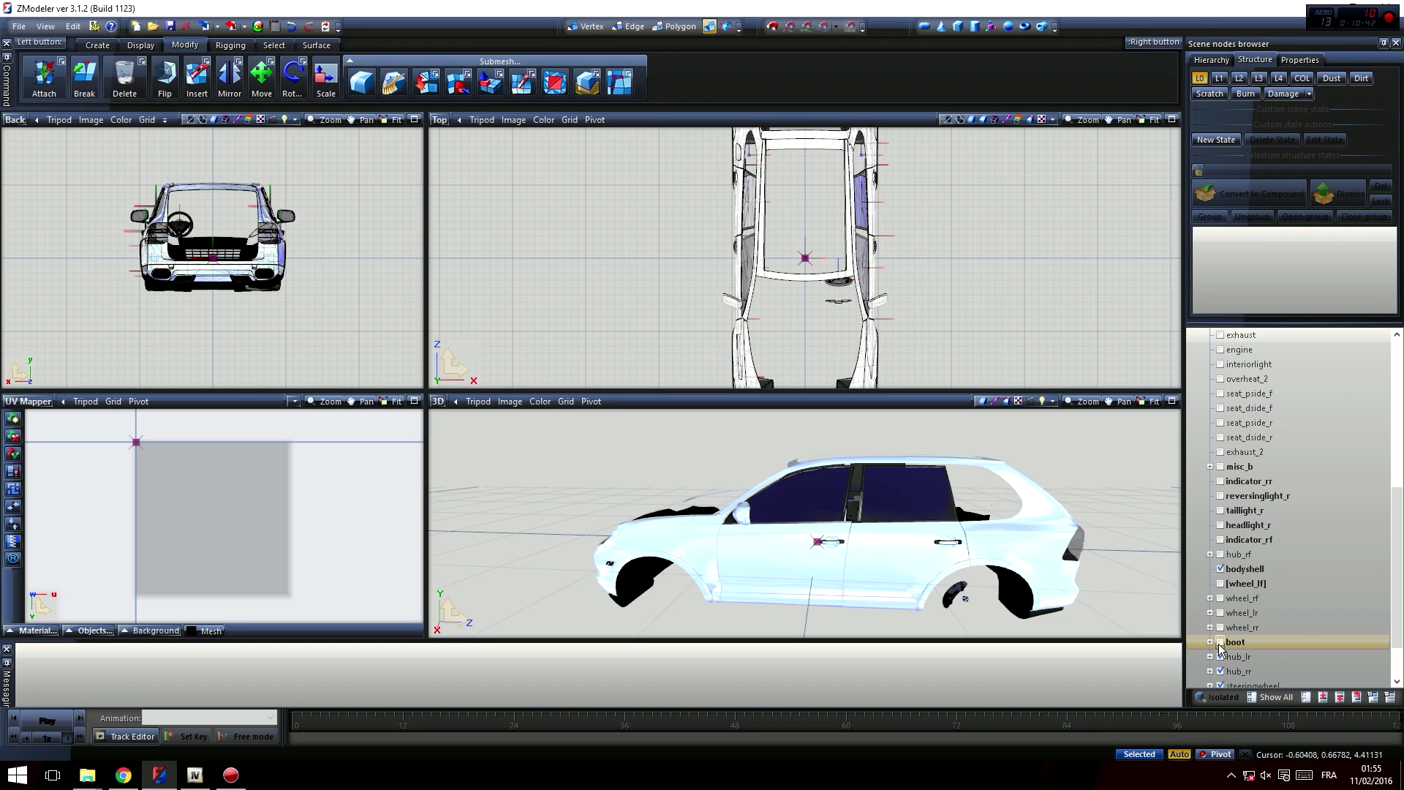
left_click(1220, 642)
middle_click_drag(1058, 613, 1075, 585)
left_click(1220, 643)
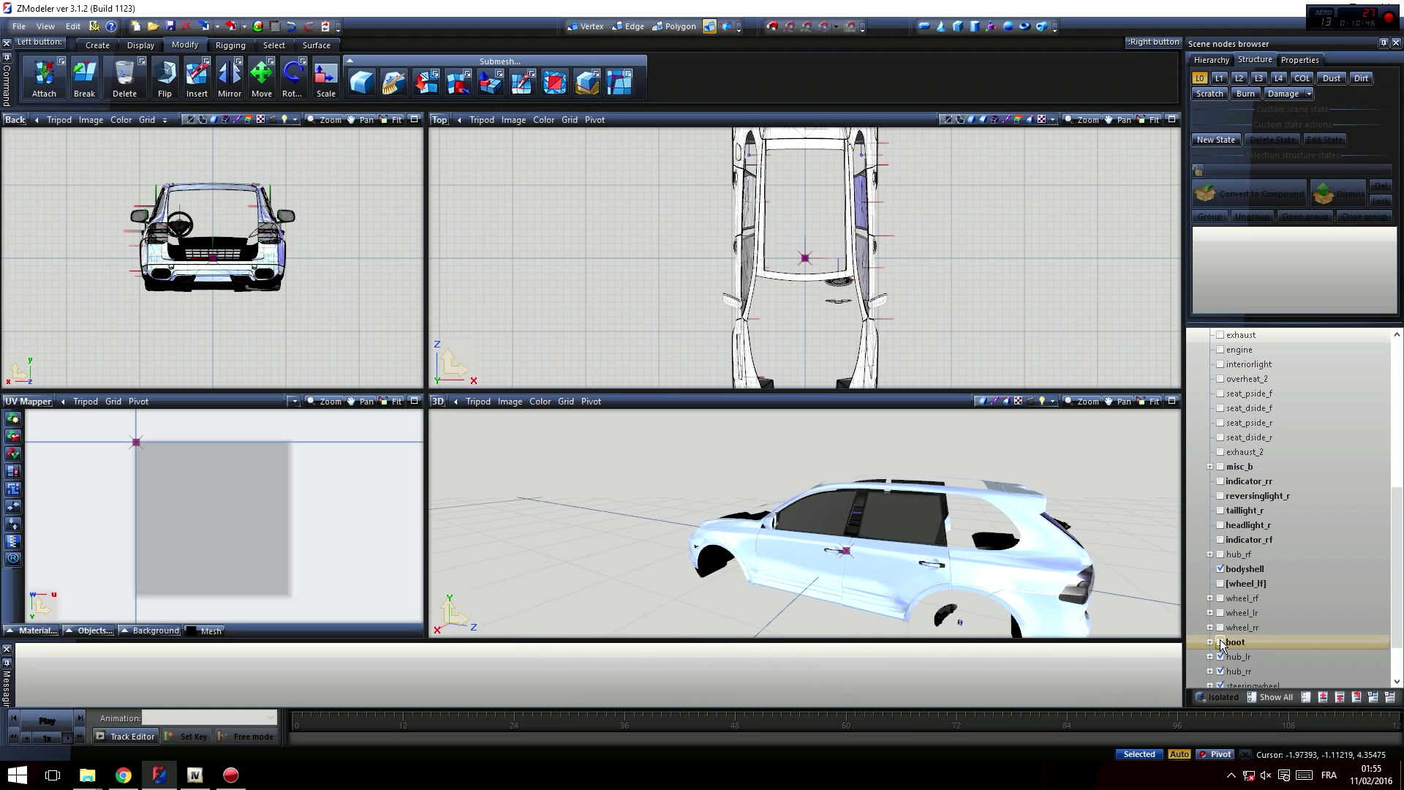
middle_click_drag(1093, 518, 968, 517)
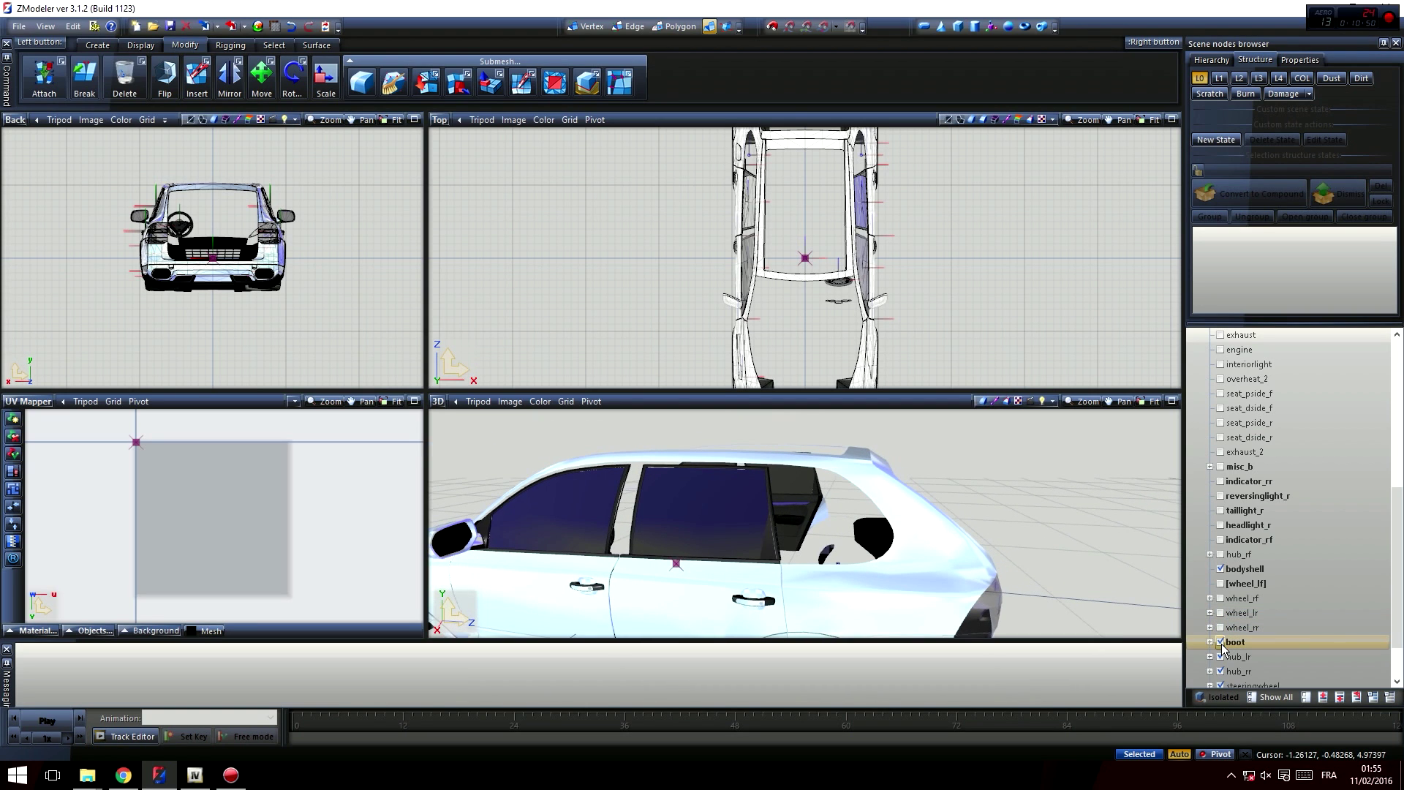
left_click(1222, 644)
middle_click_drag(984, 568, 881, 521)
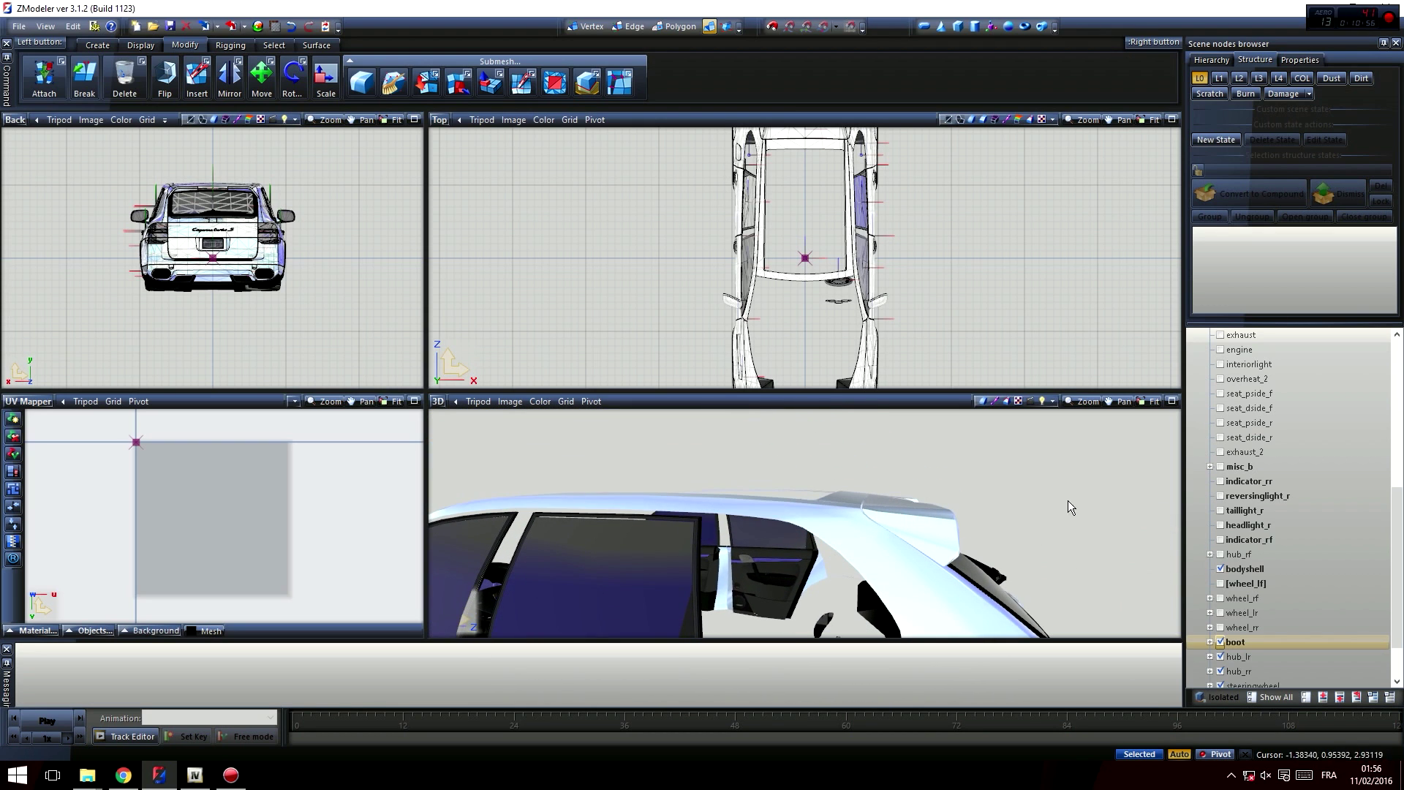
middle_click_drag(968, 531, 914, 526)
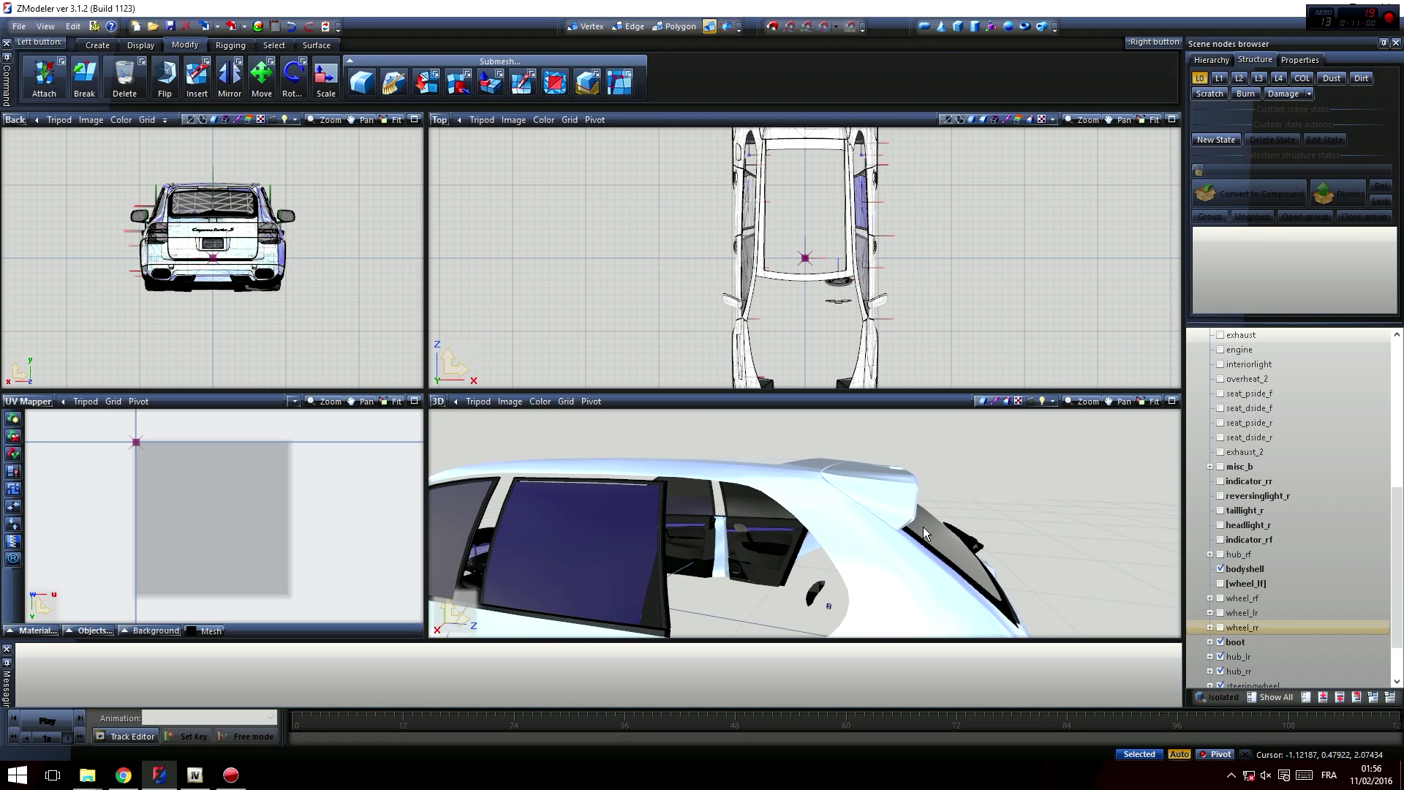
left_click(1220, 642)
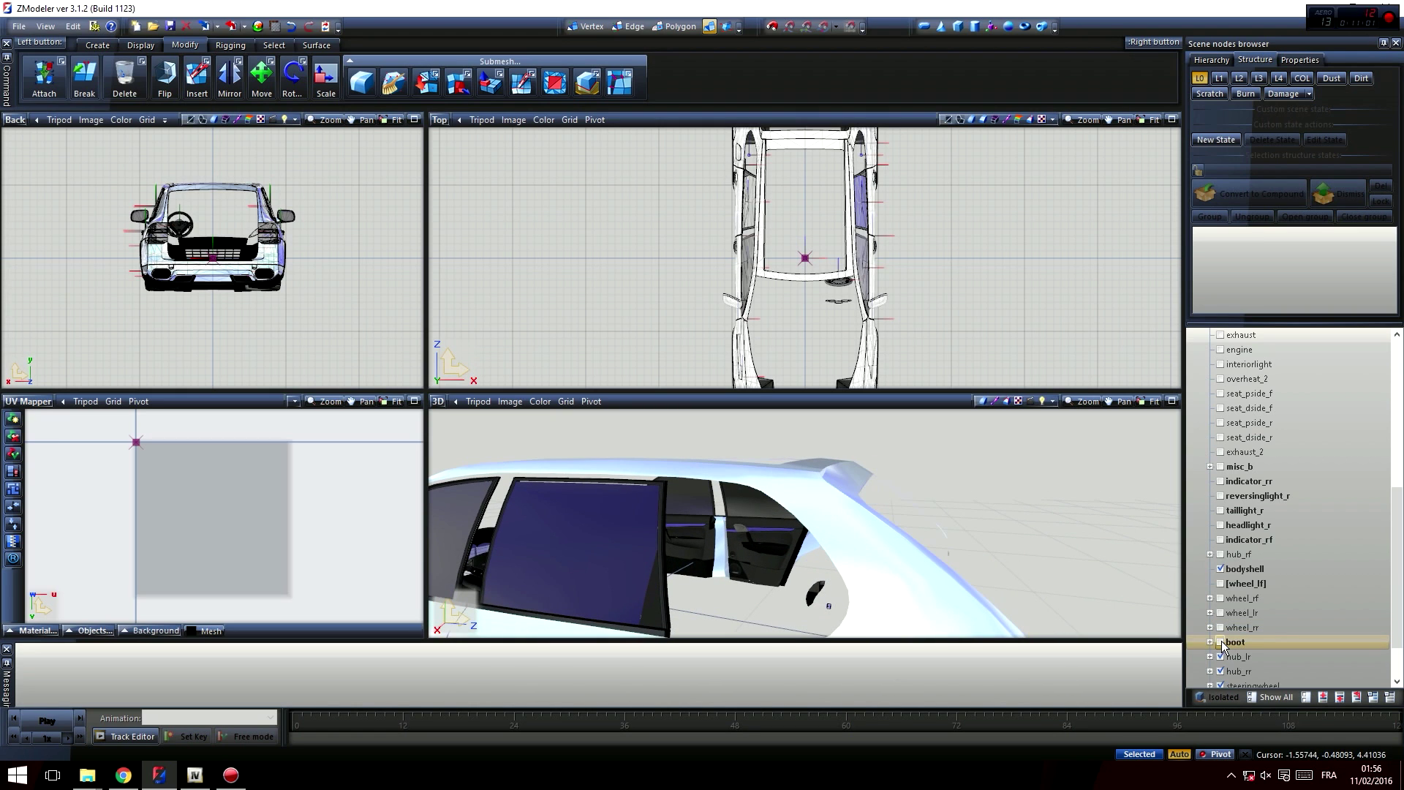
mouse_move(1032, 598)
middle_mouse_down()
mouse_move(701, 553)
mouse_move(714, 590)
mouse_move(799, 602)
mouse_move(826, 567)
mouse_move(859, 561)
middle_mouse_up()
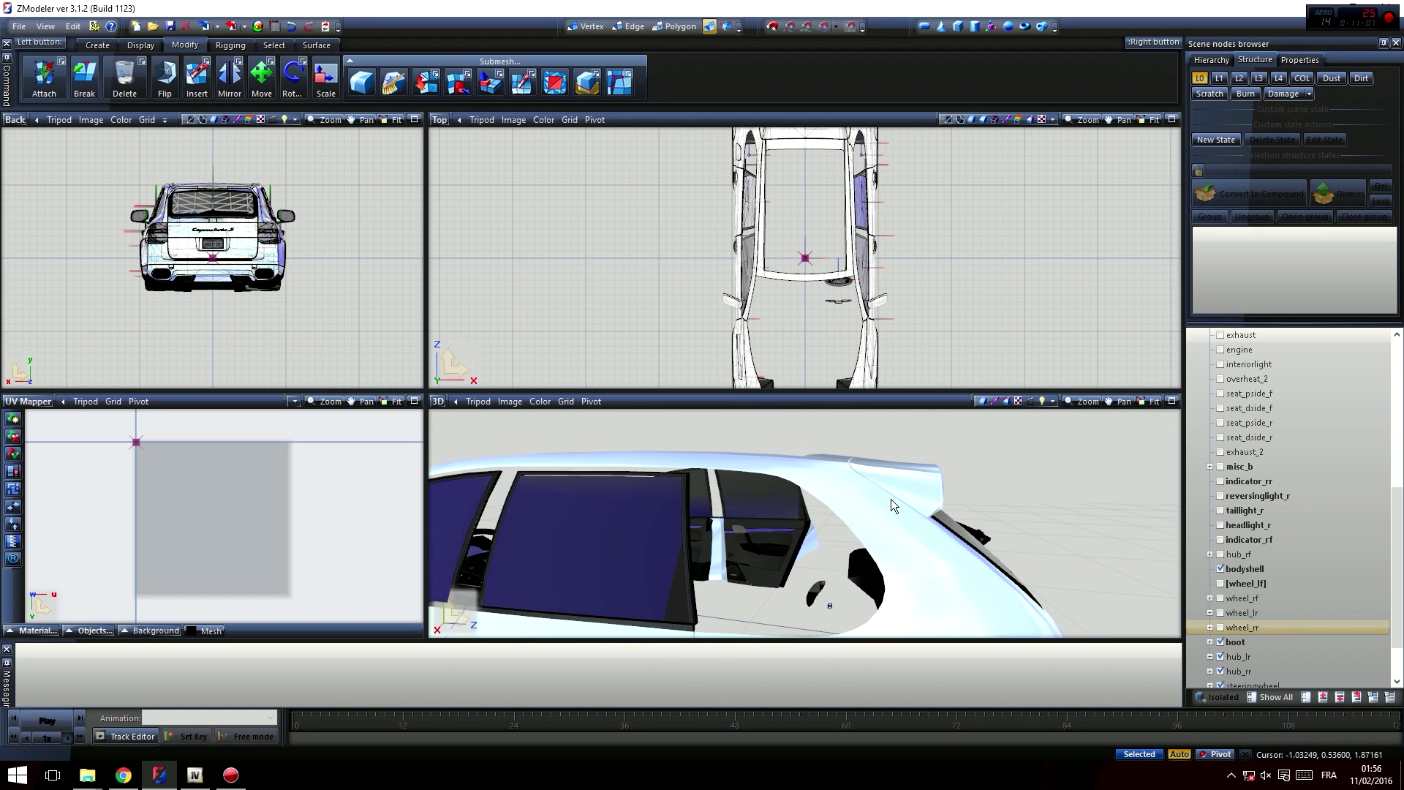
left_click(1220, 642)
- Hide the hub_lr, hub_rr, steeringwheel, door_pside_f, door_pside_r and chassis [COL] nodes
scroll(1312, 623, "down", 2)
mouse_move(1023, 582)
middle_mouse_down()
mouse_move(838, 548)
mouse_move(911, 503)
mouse_move(1105, 564)
middle_mouse_up()
left_click(1220, 598)
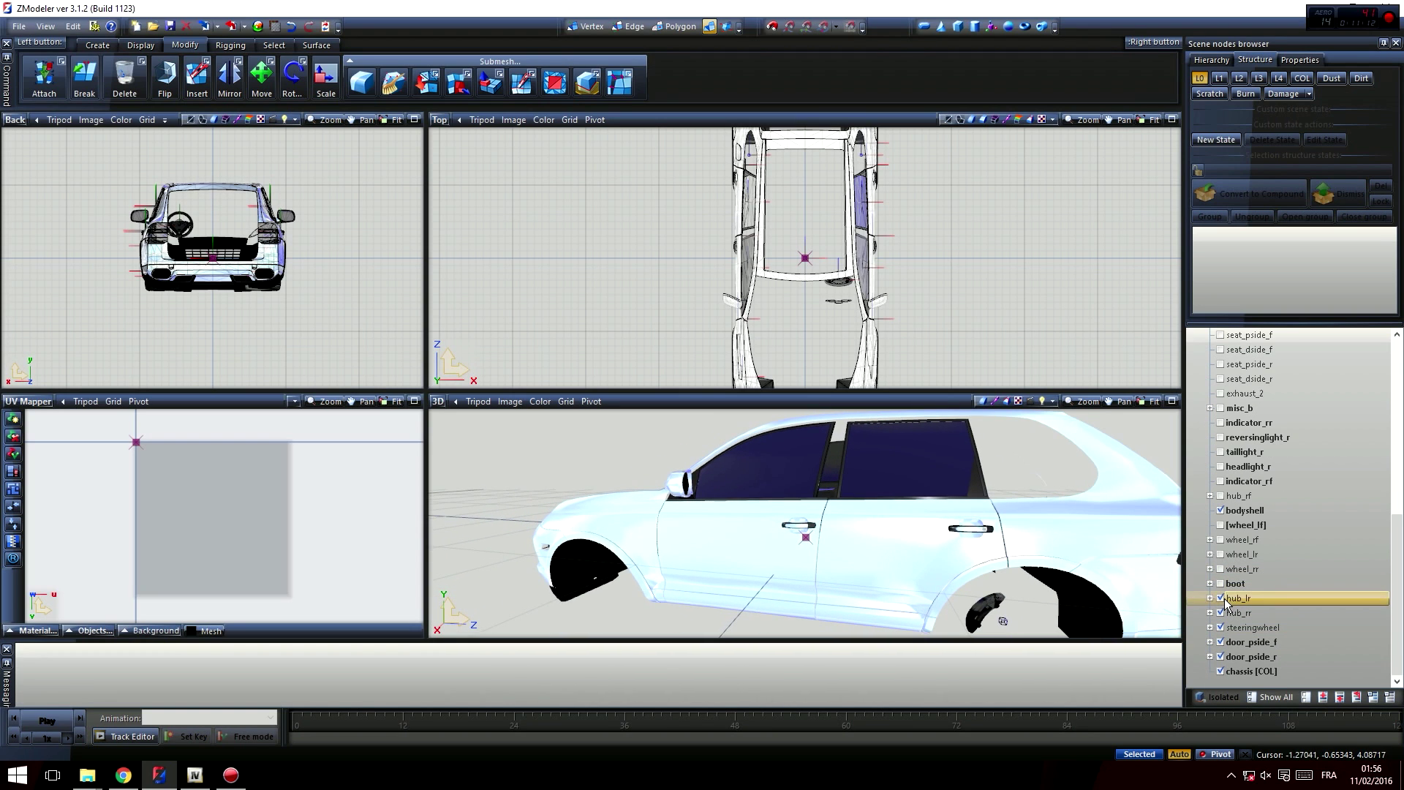
left_click(1220, 613)
left_click(1220, 628)
left_click(1220, 642)
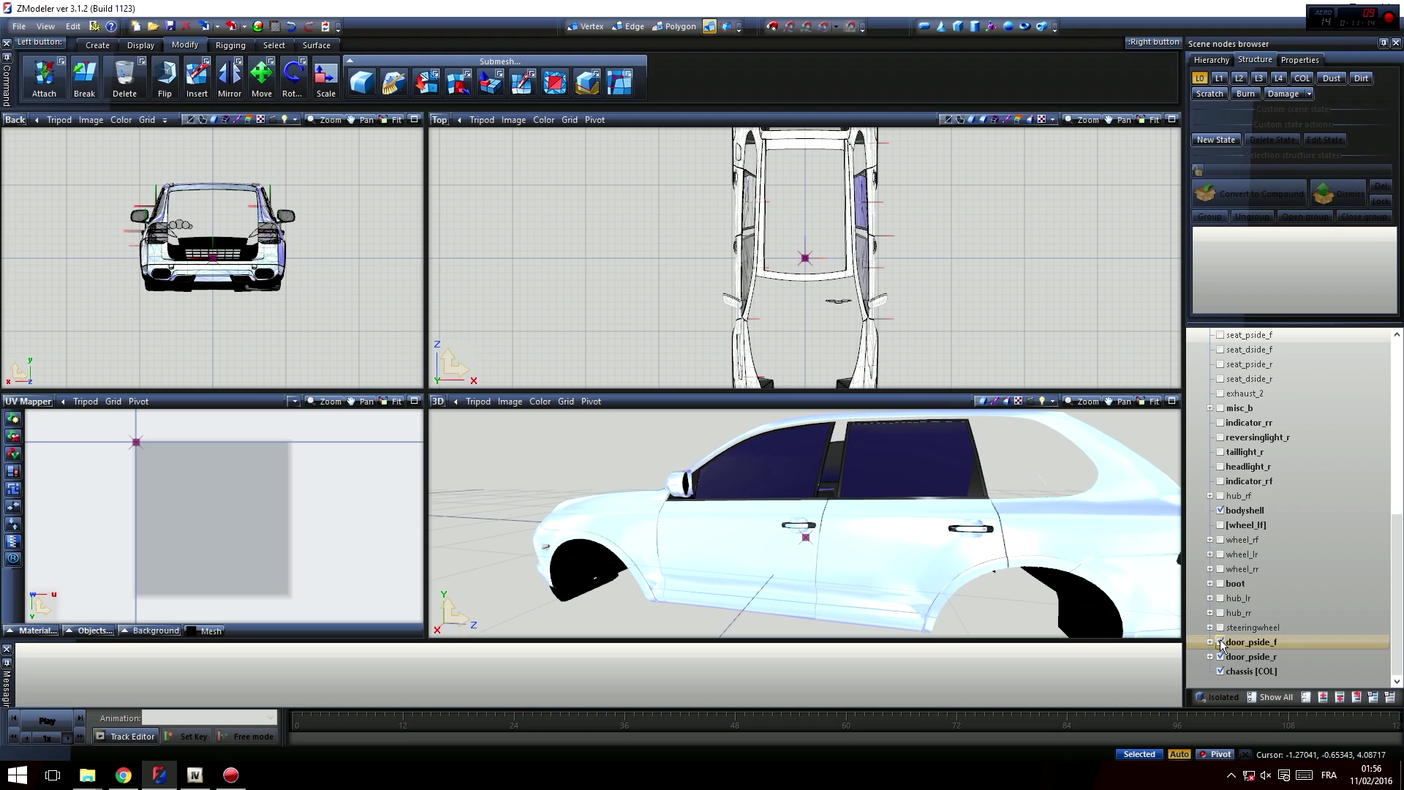
left_click(1220, 657)
left_click(1220, 671)
middle_click_drag(1002, 599, 878, 554)
scroll(834, 546, "up", 3)
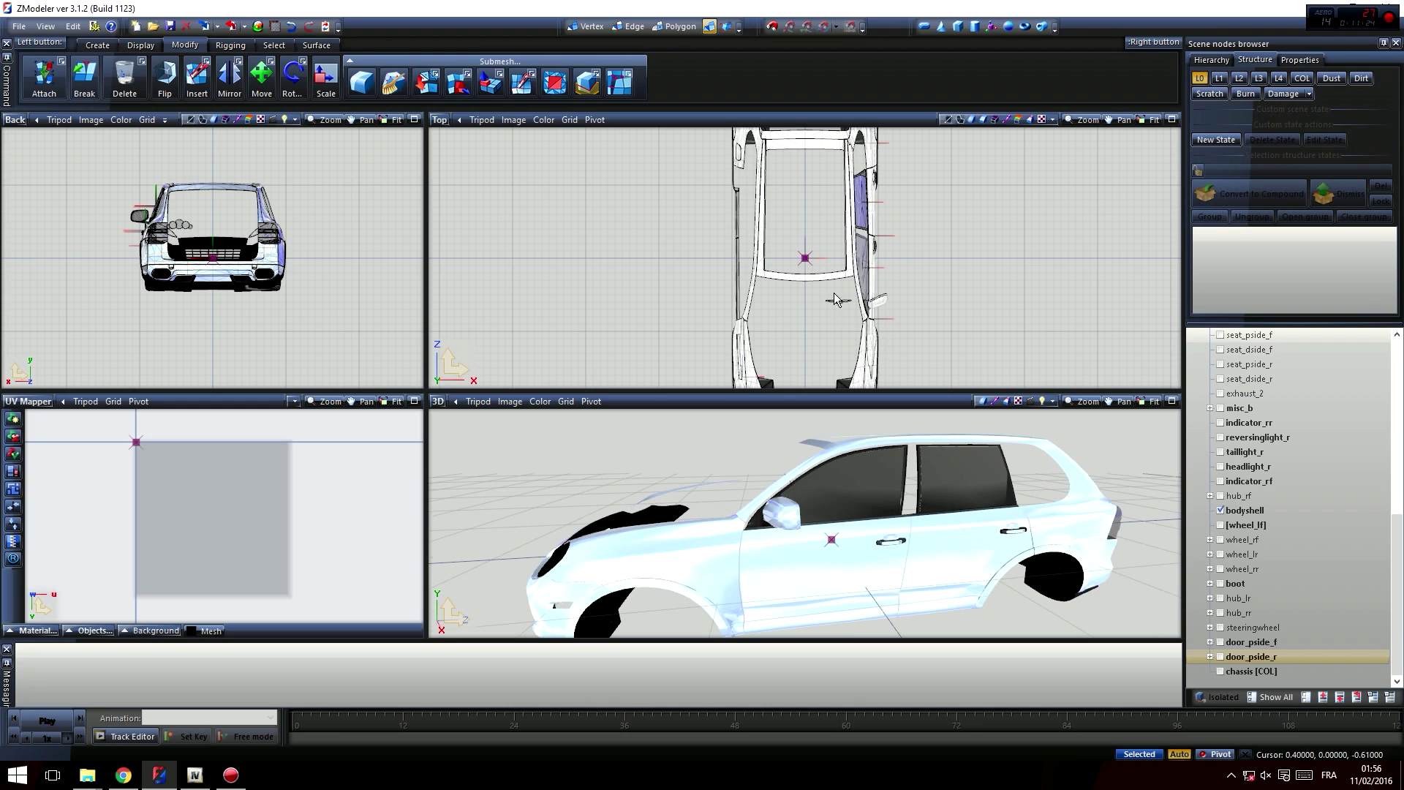
- Switch the Top viewport to the Perspective view and frame the car in it
scroll(834, 293, "down", 1)
left_click(440, 119)
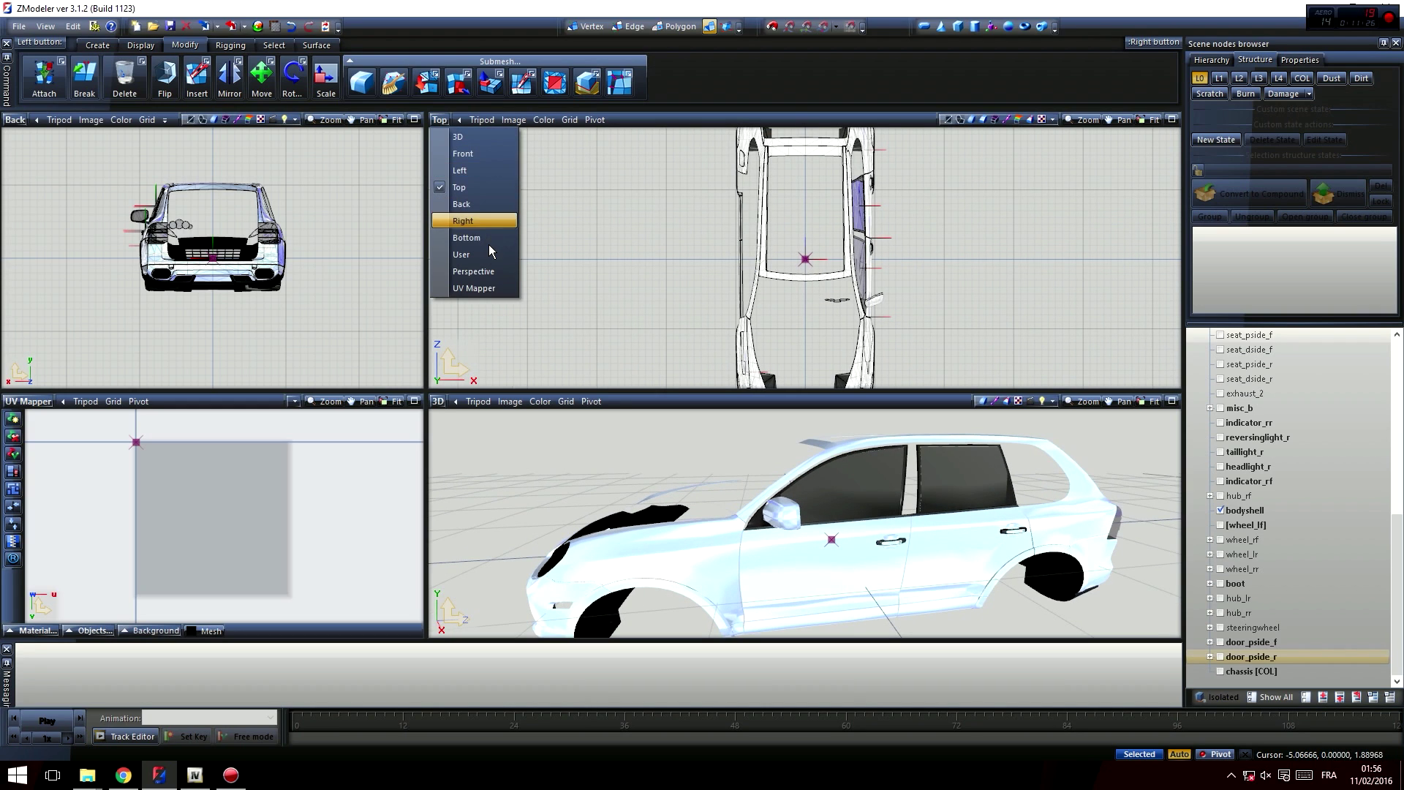
left_click(485, 271)
scroll(732, 240, "up", 3)
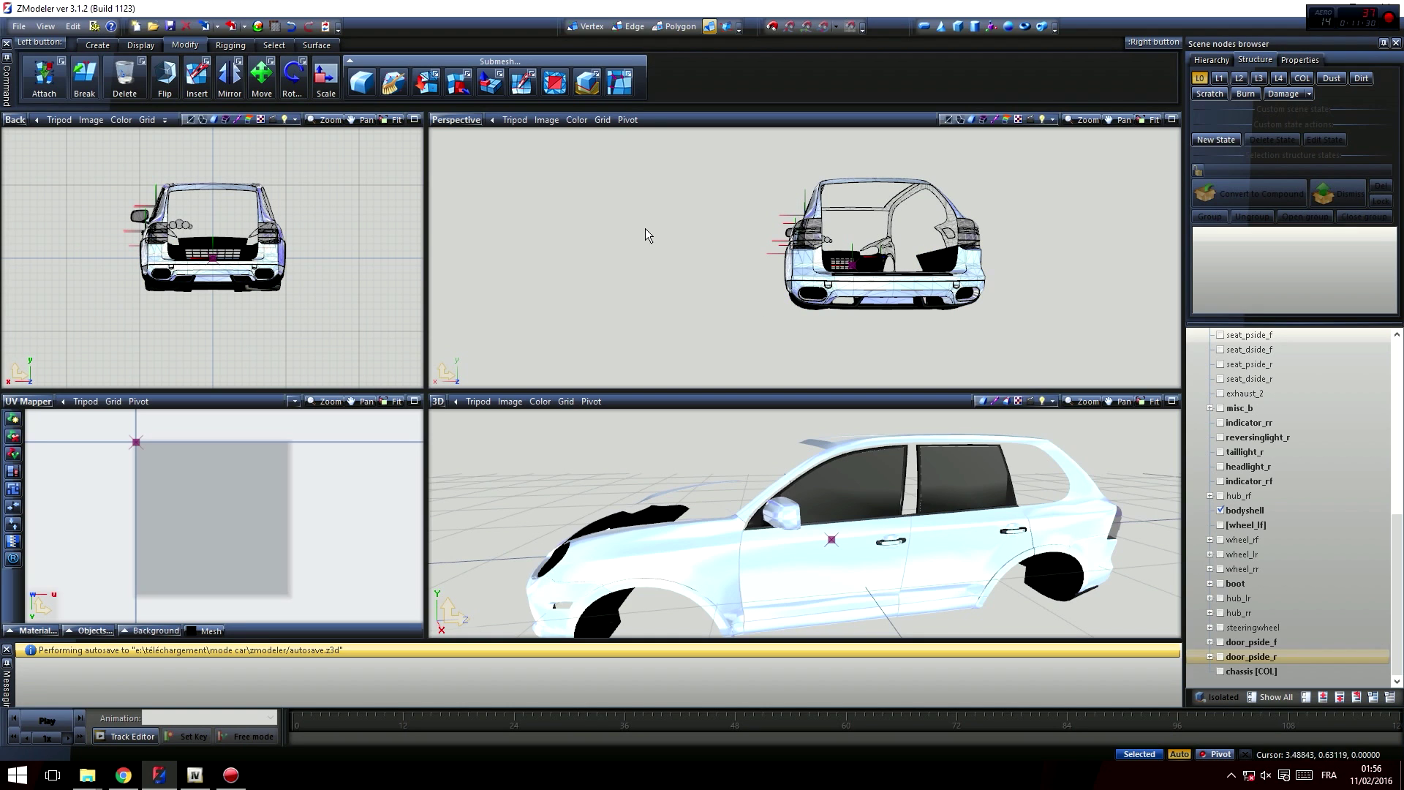
scroll(739, 236, "down", 2)
scroll(908, 244, "up", 2)
scroll(910, 249, "up", 2)
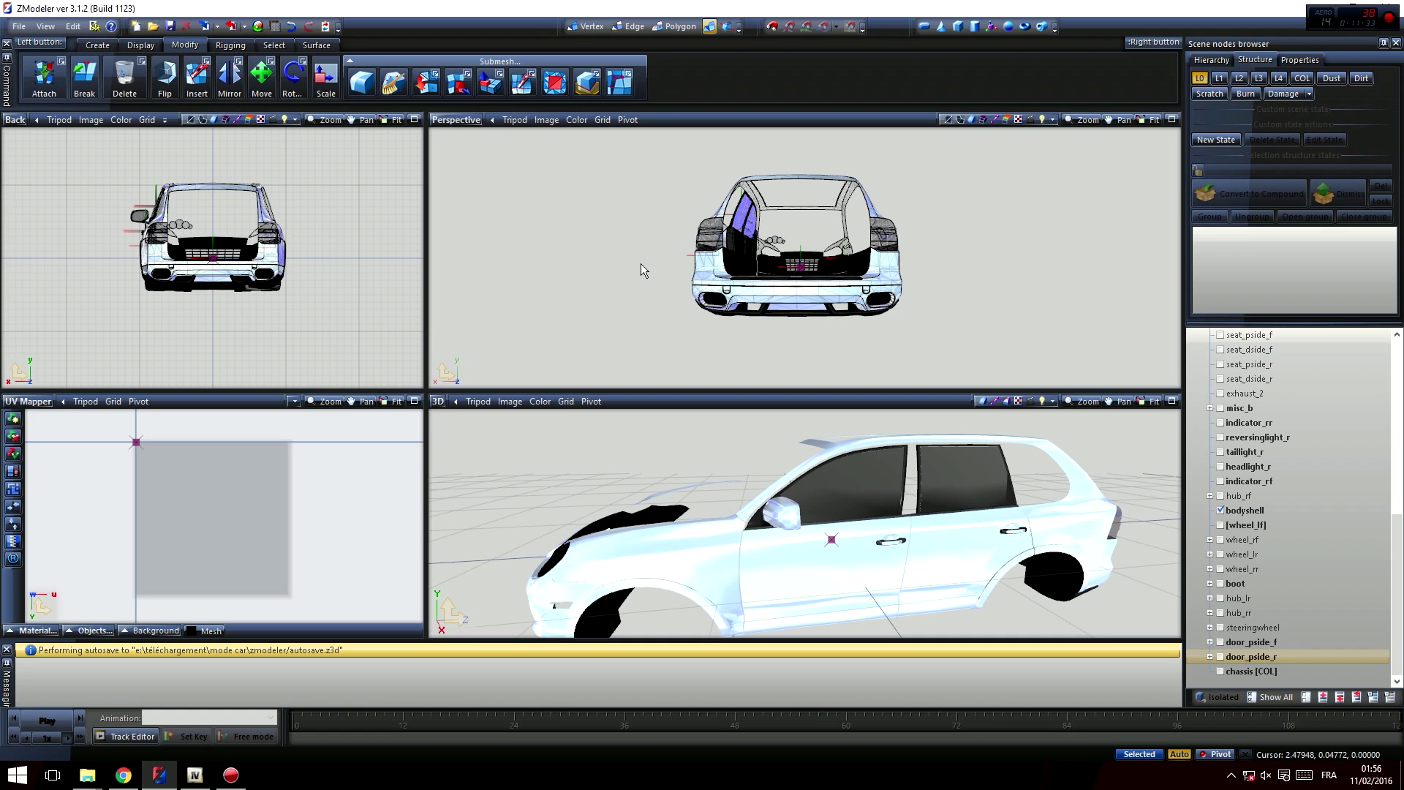
- Examine the front fender, doors, rear quarter and bumpers along the car's side in the Perspective view
middle_click_drag(648, 248, 746, 253)
scroll(844, 251, "up", 2)
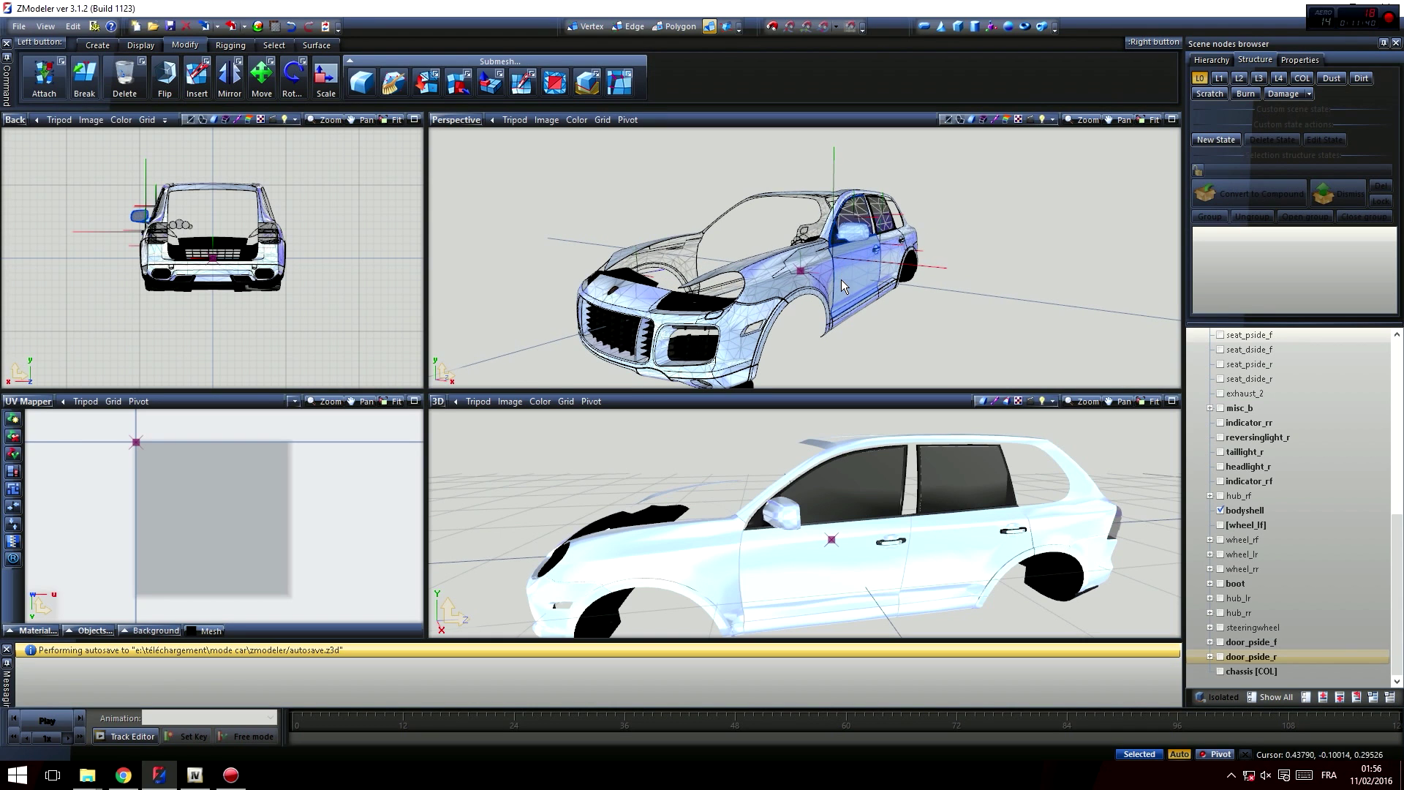
middle_click_drag(966, 319, 783, 278)
scroll(783, 278, "up", 2)
scroll(682, 298, "up", 3)
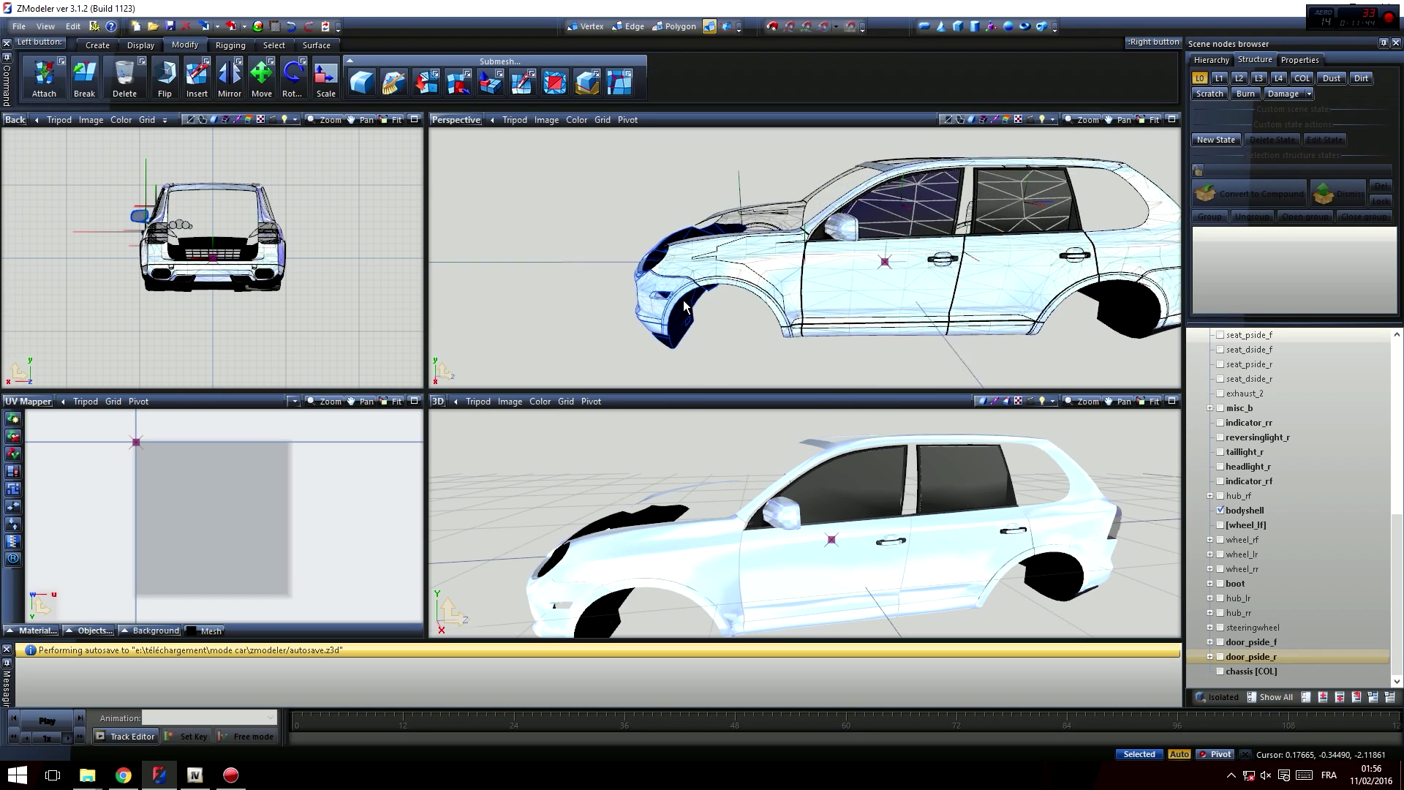
scroll(672, 293, "up", 1)
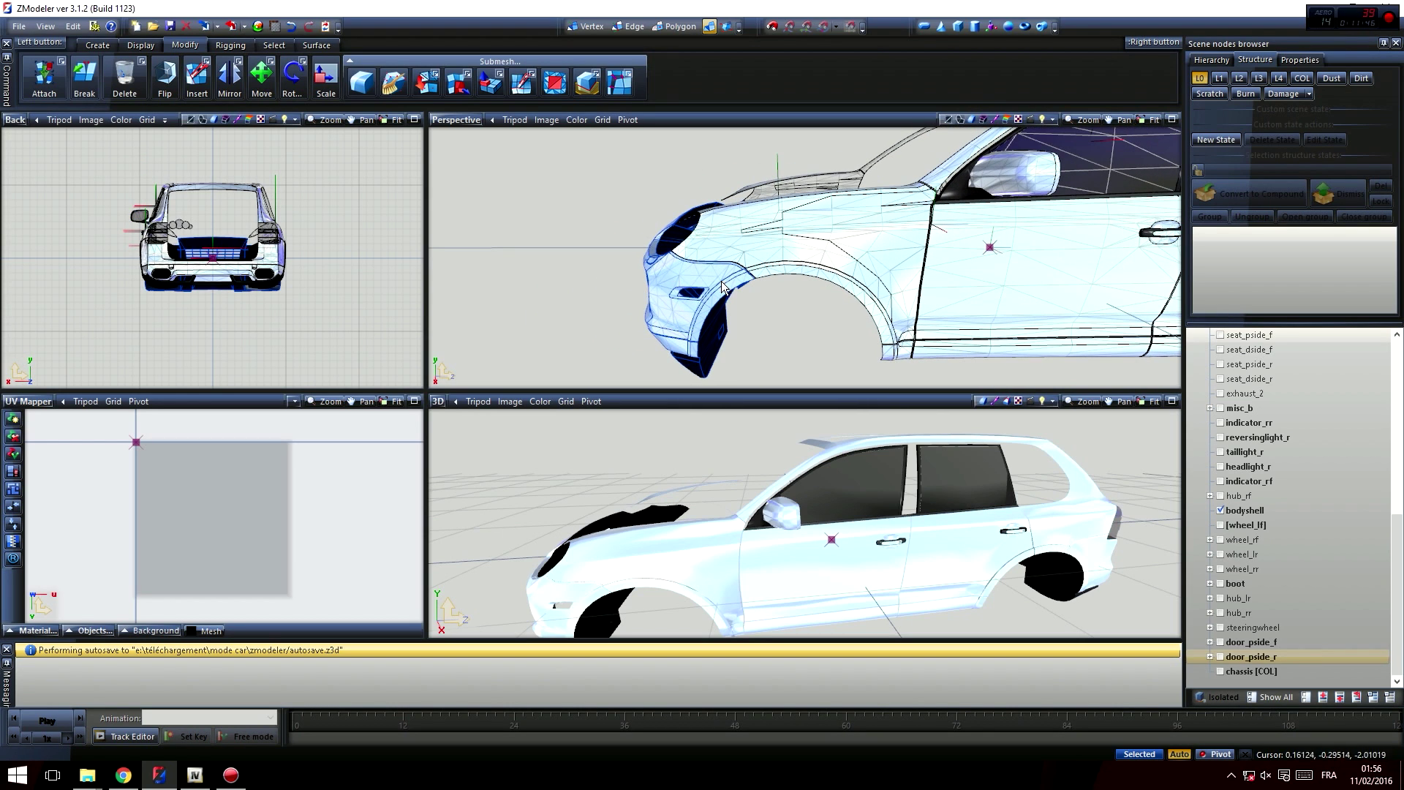
middle_click_drag(813, 320, 650, 334)
scroll(674, 305, "down", 3)
scroll(632, 304, "up", 4)
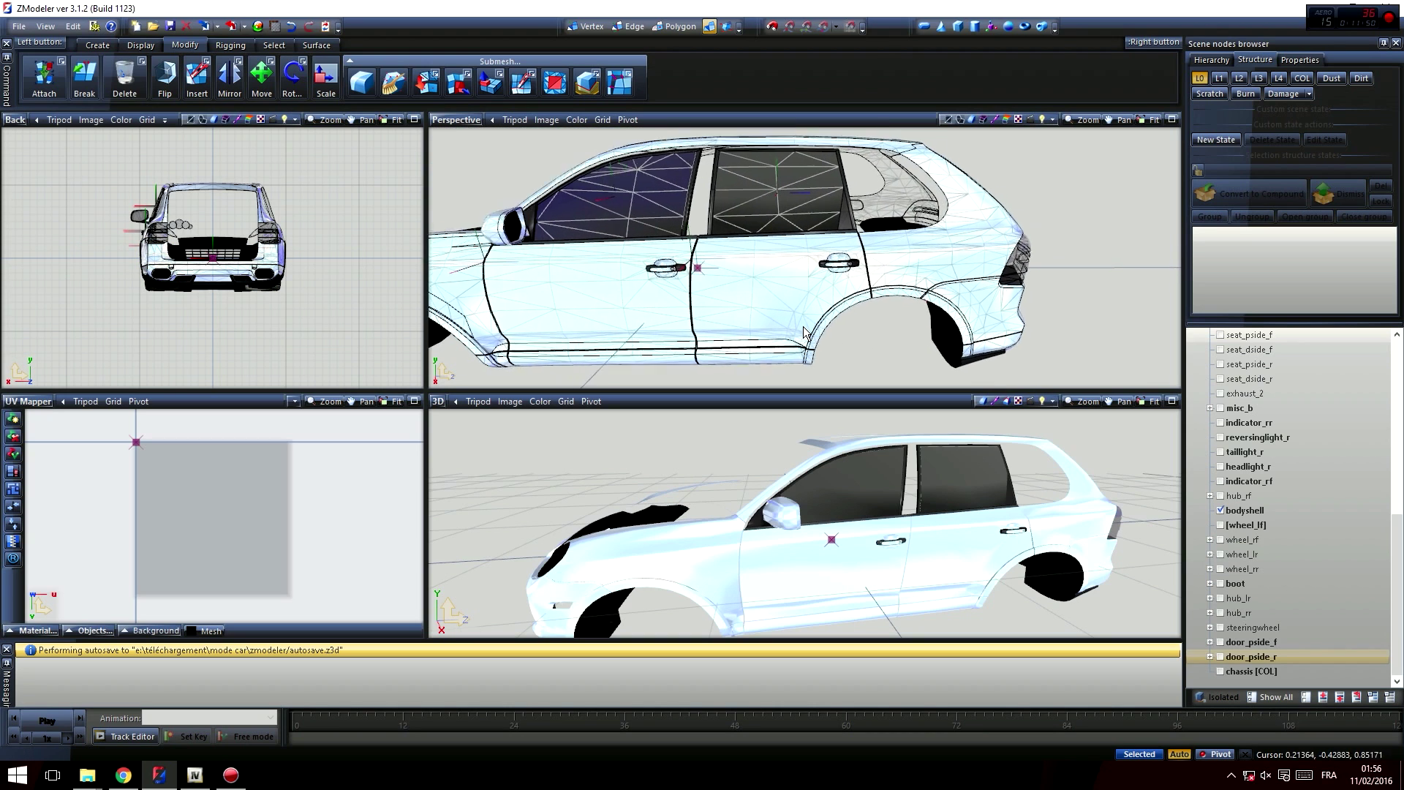
middle_click_drag(763, 303, 816, 305)
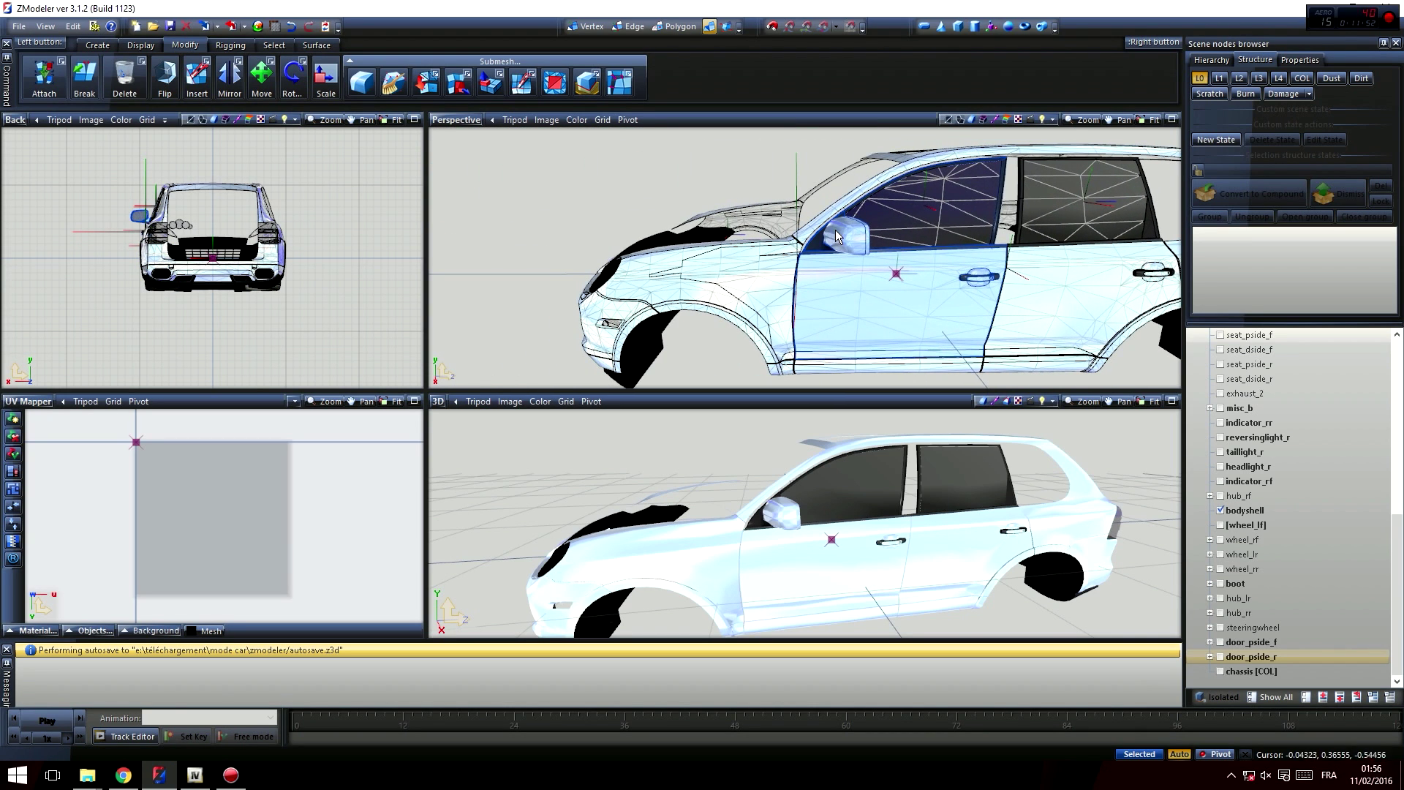
scroll(869, 300, "up", 1)
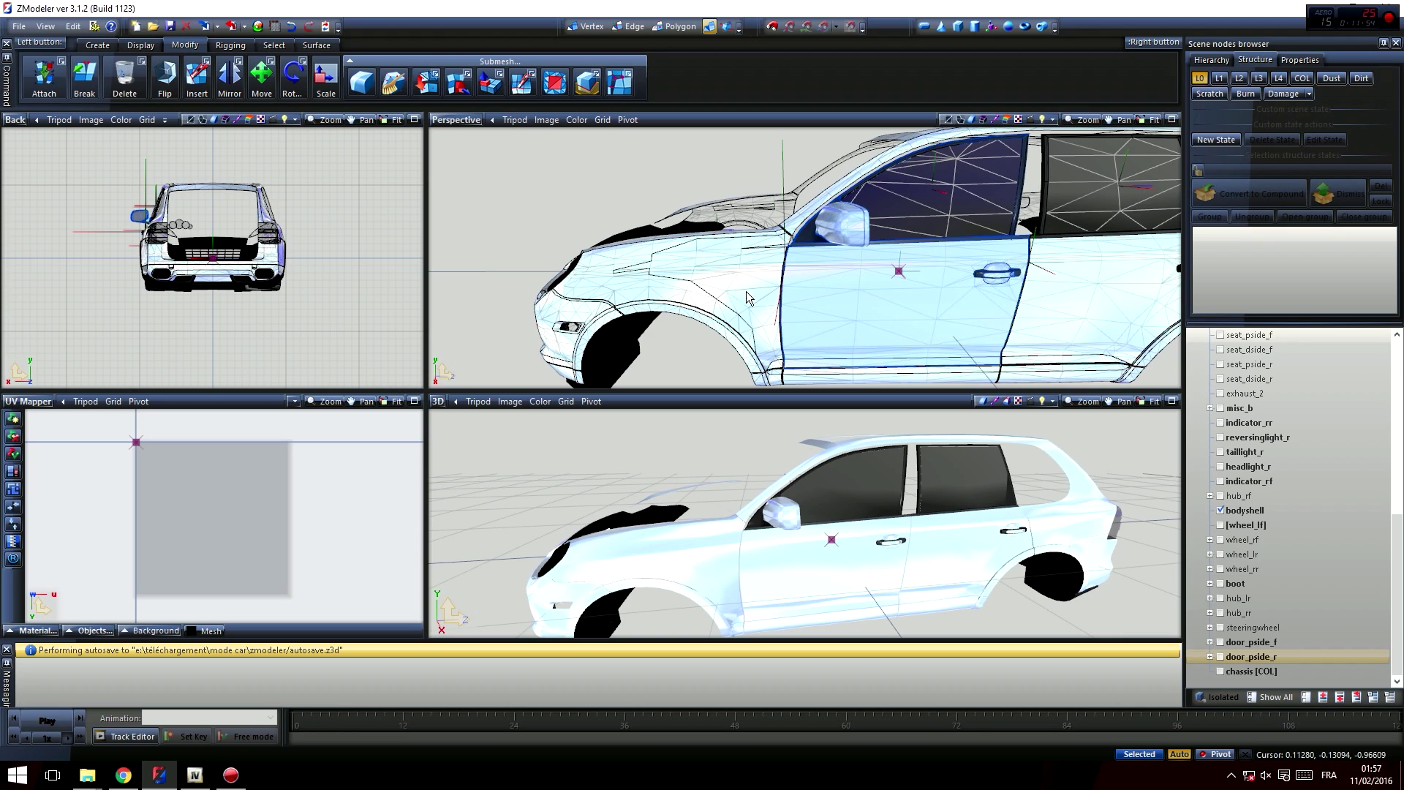
middle_click_drag(709, 272, 527, 351)
middle_click_drag(926, 229, 829, 192)
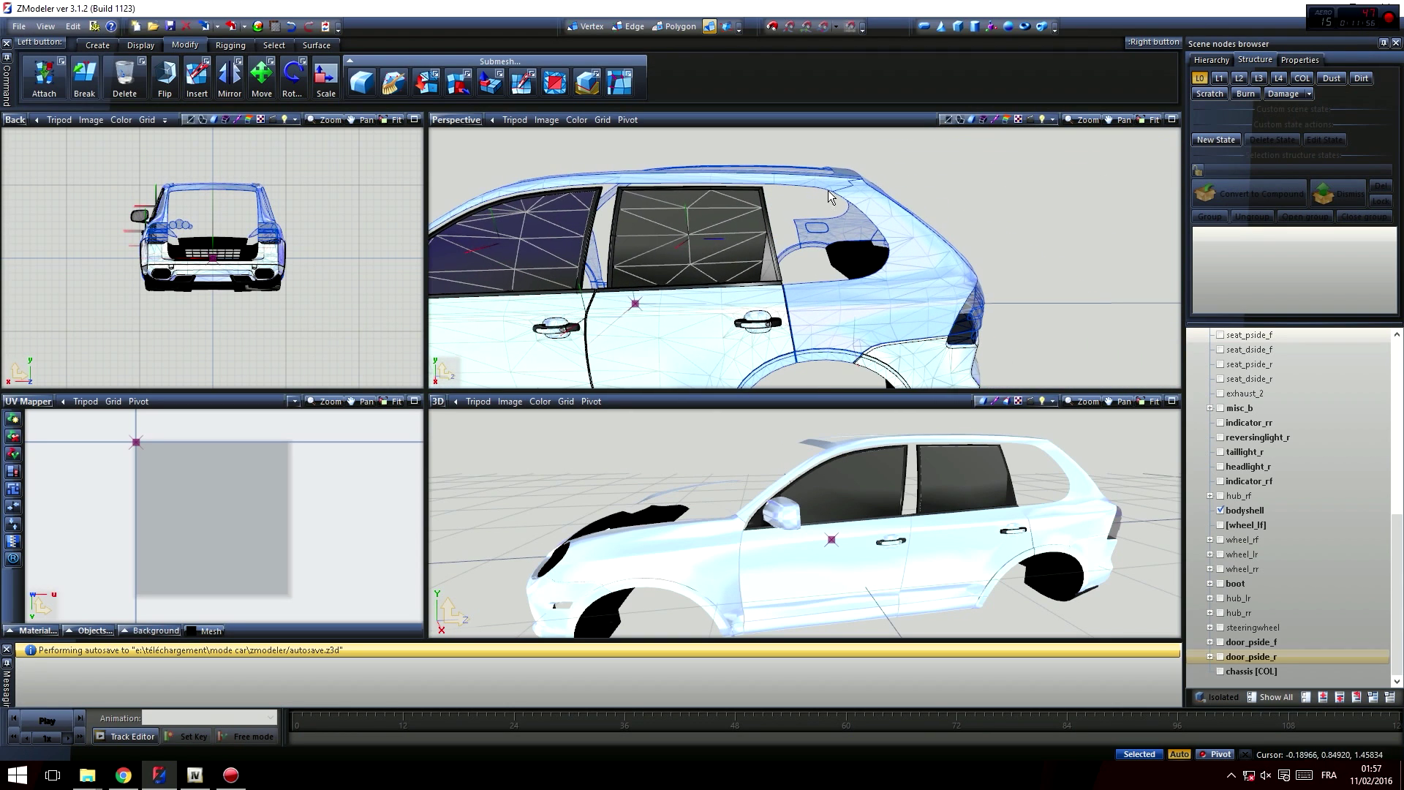
middle_click_drag(836, 322, 1127, 307)
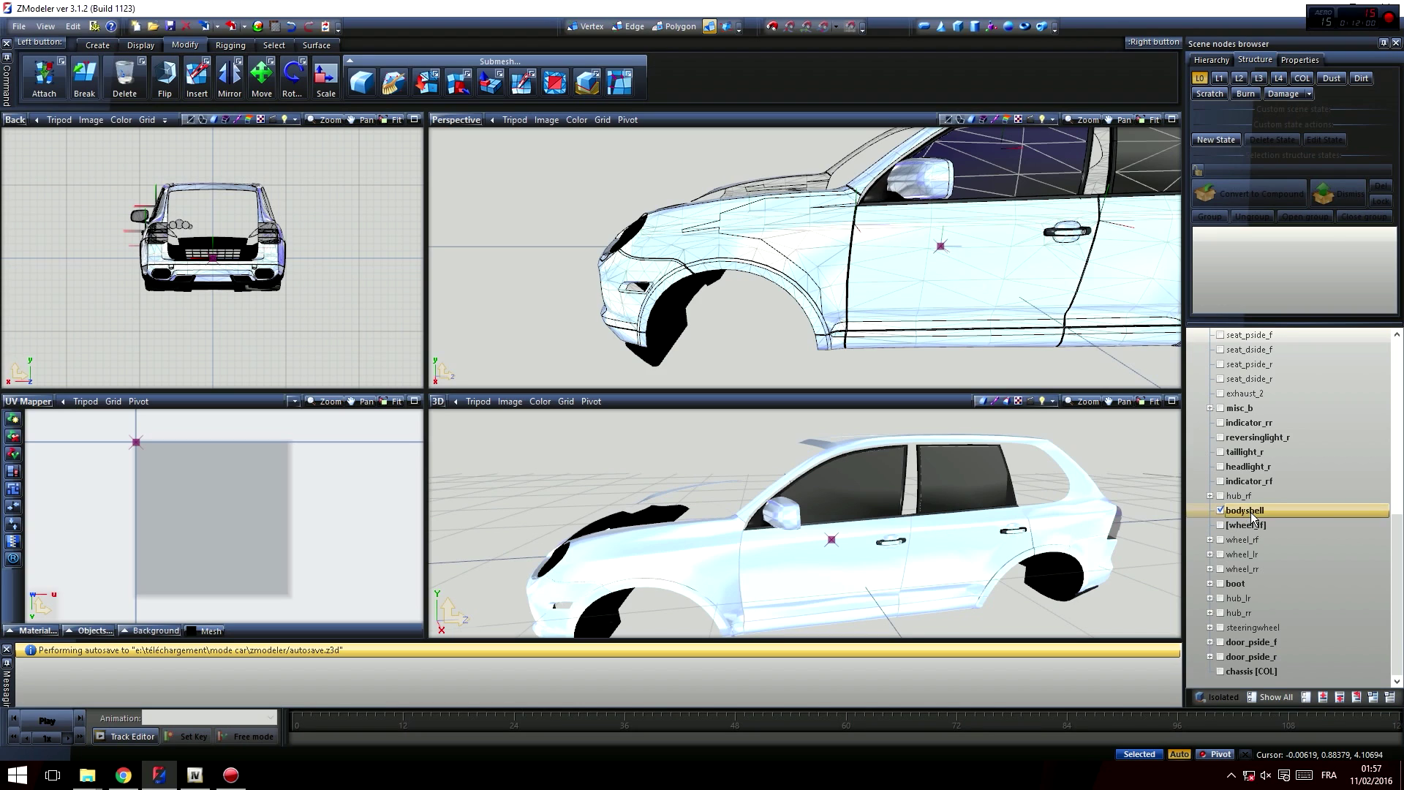
- Hide the bodyshell and check the remaining doors and bumpers in the 3D view
scroll(1253, 516, "up", 2)
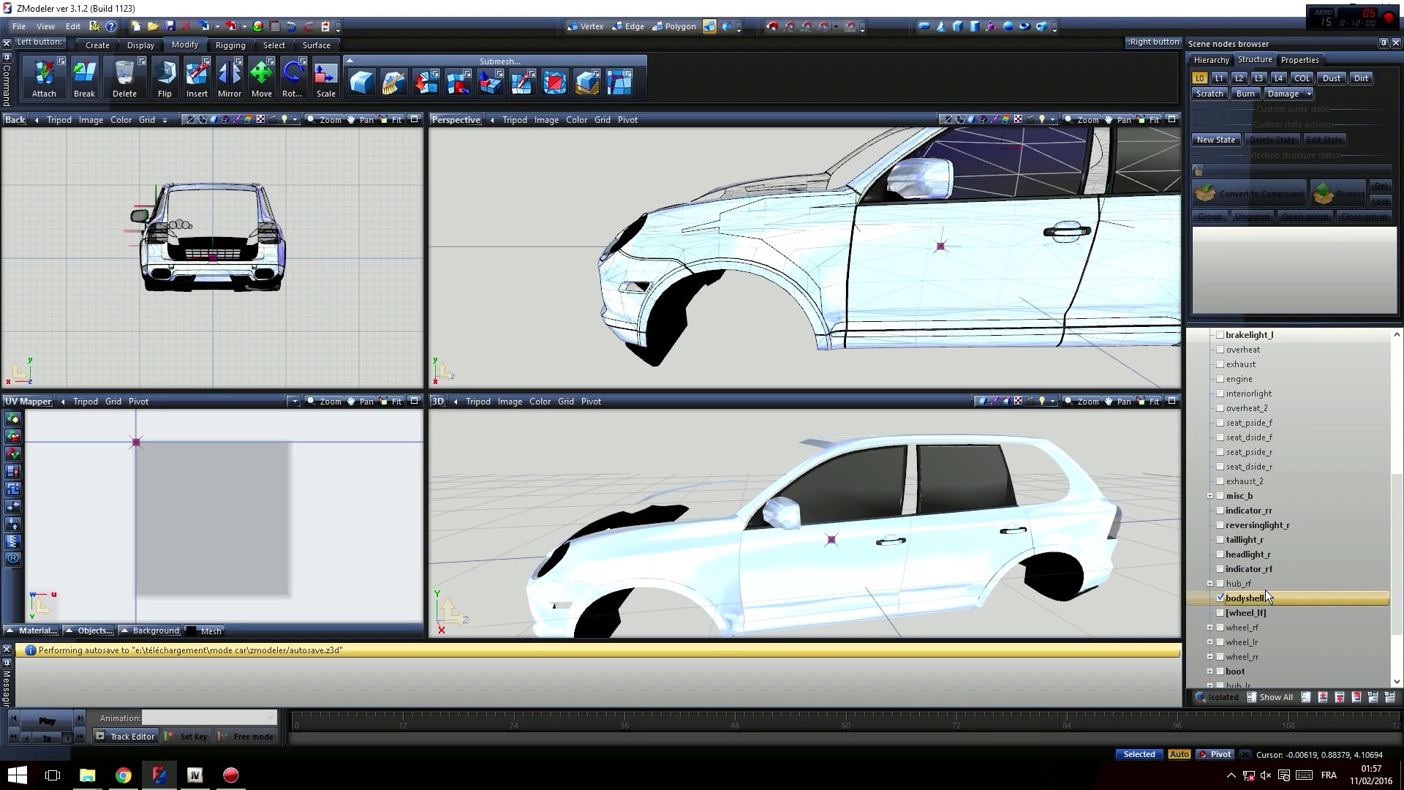
left_click(1220, 599)
scroll(1302, 555, "up", 3)
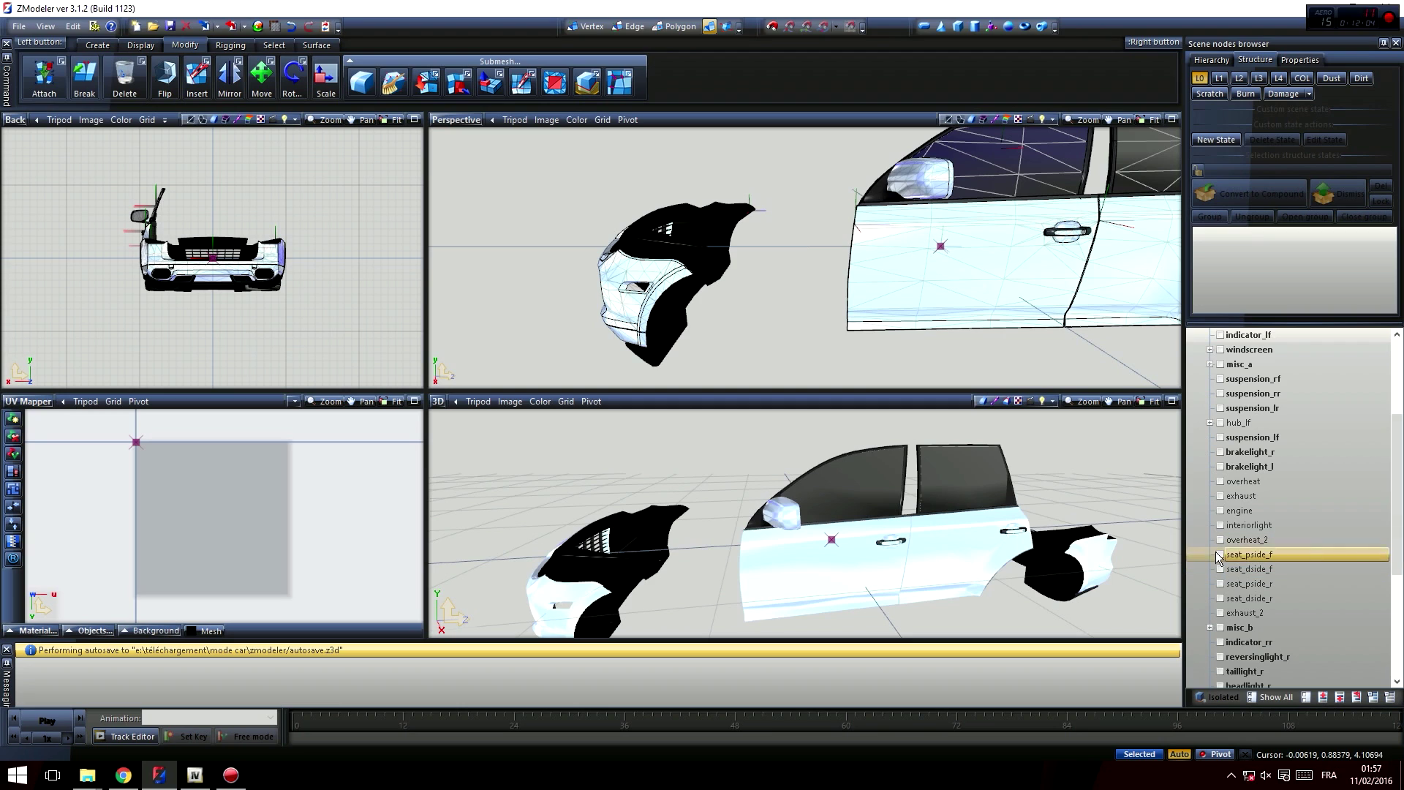
middle_click_drag(743, 574, 938, 516)
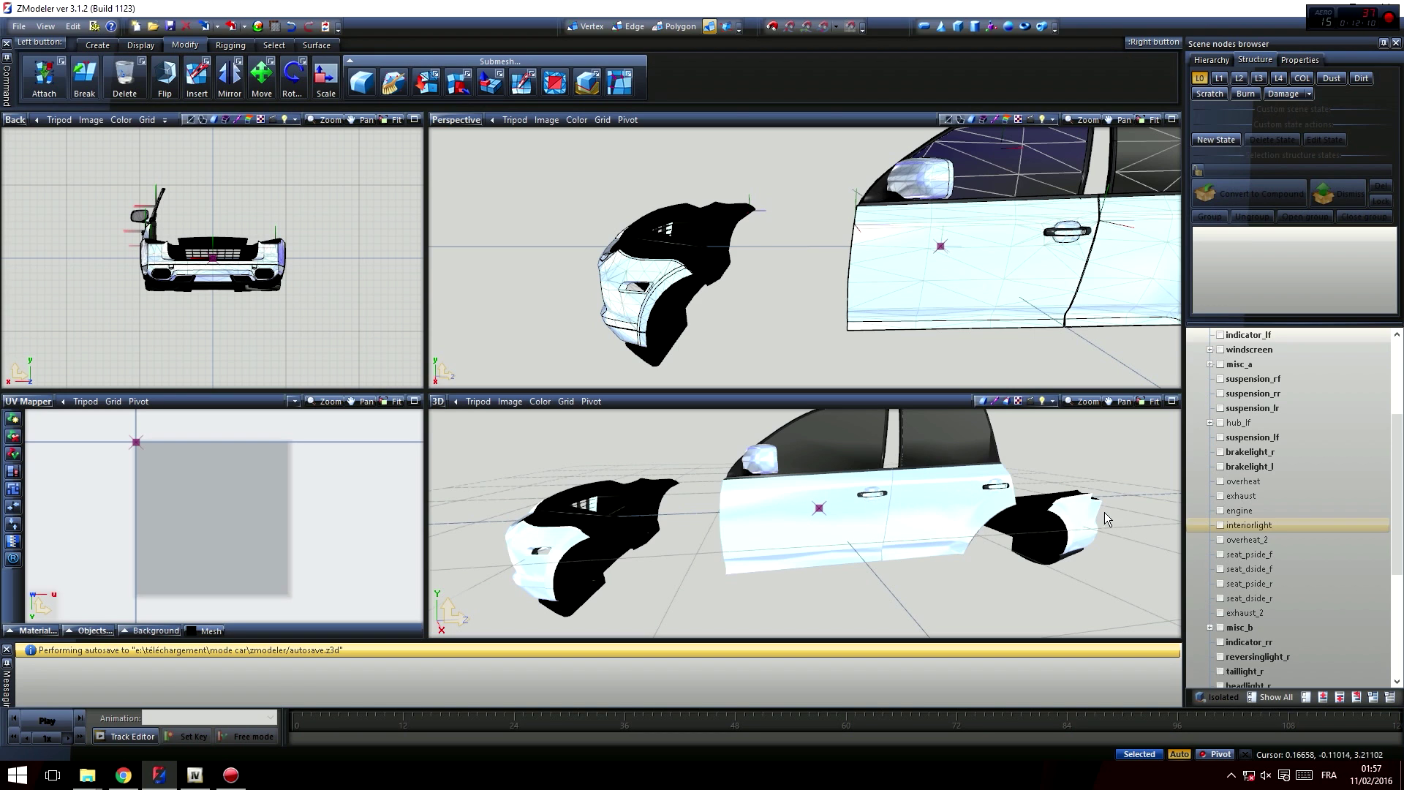
middle_click_drag(926, 570, 828, 518)
scroll(1247, 568, "up", 2)
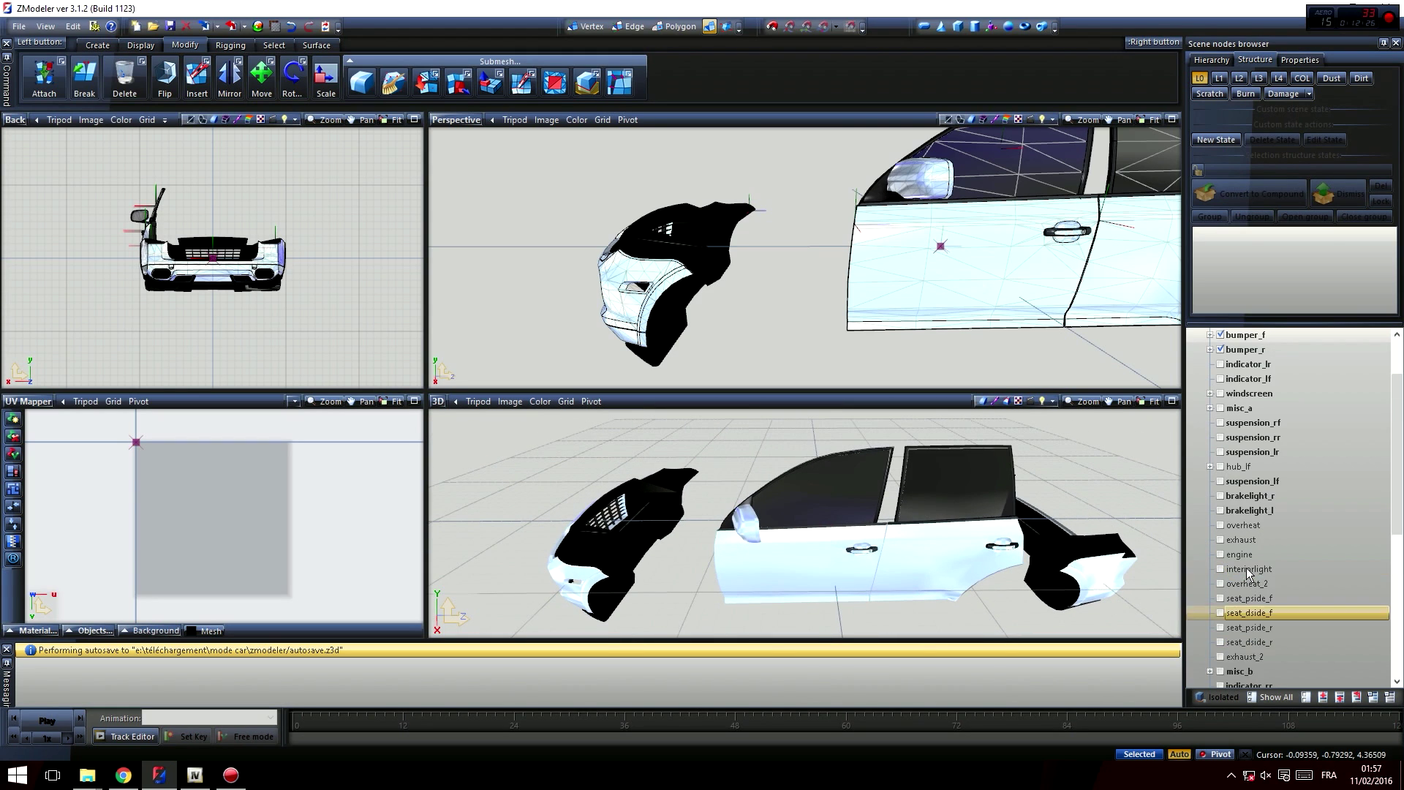
- Hide door_dside_f, door_dside_r and bumper_r to isolate the front bumper
scroll(1264, 599, "up", 2)
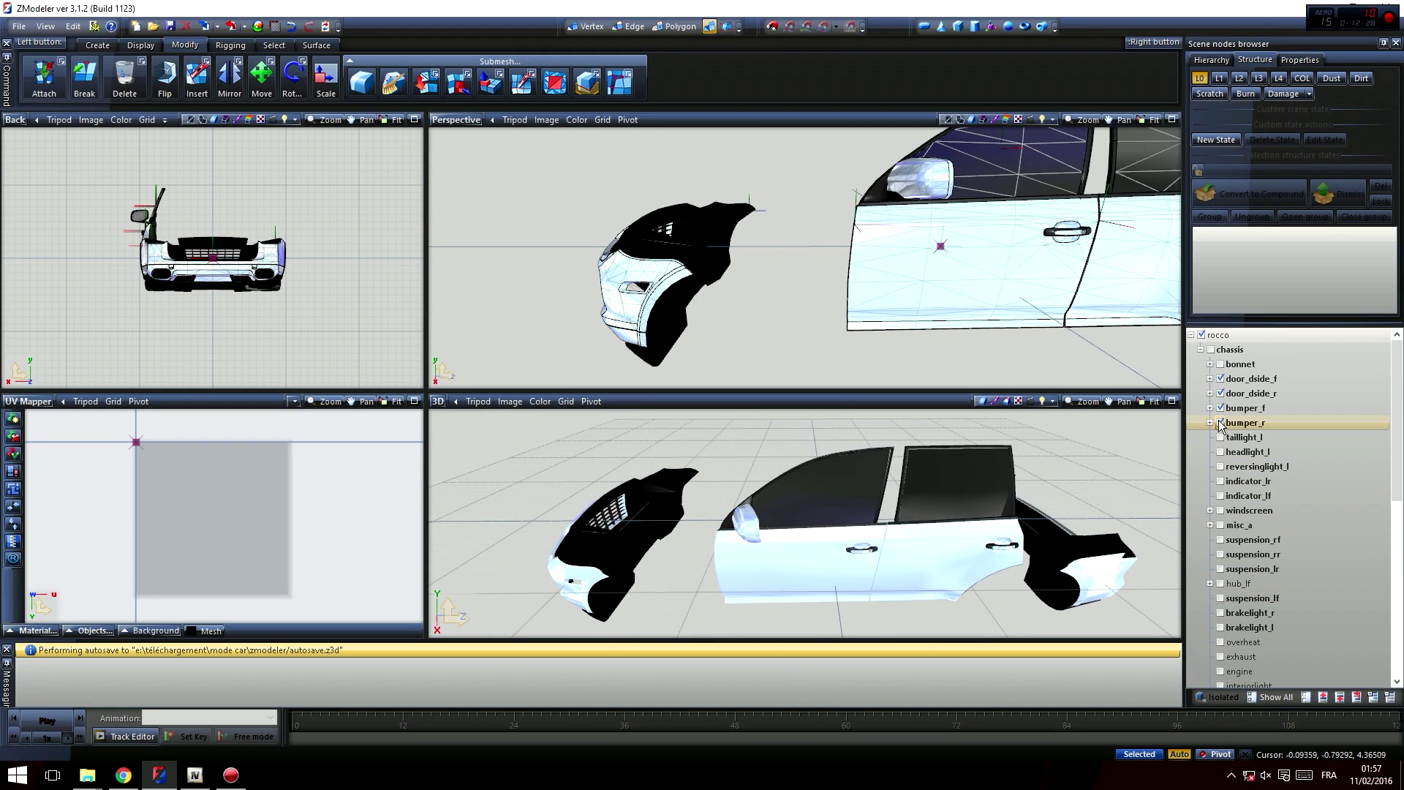
left_click(1220, 379)
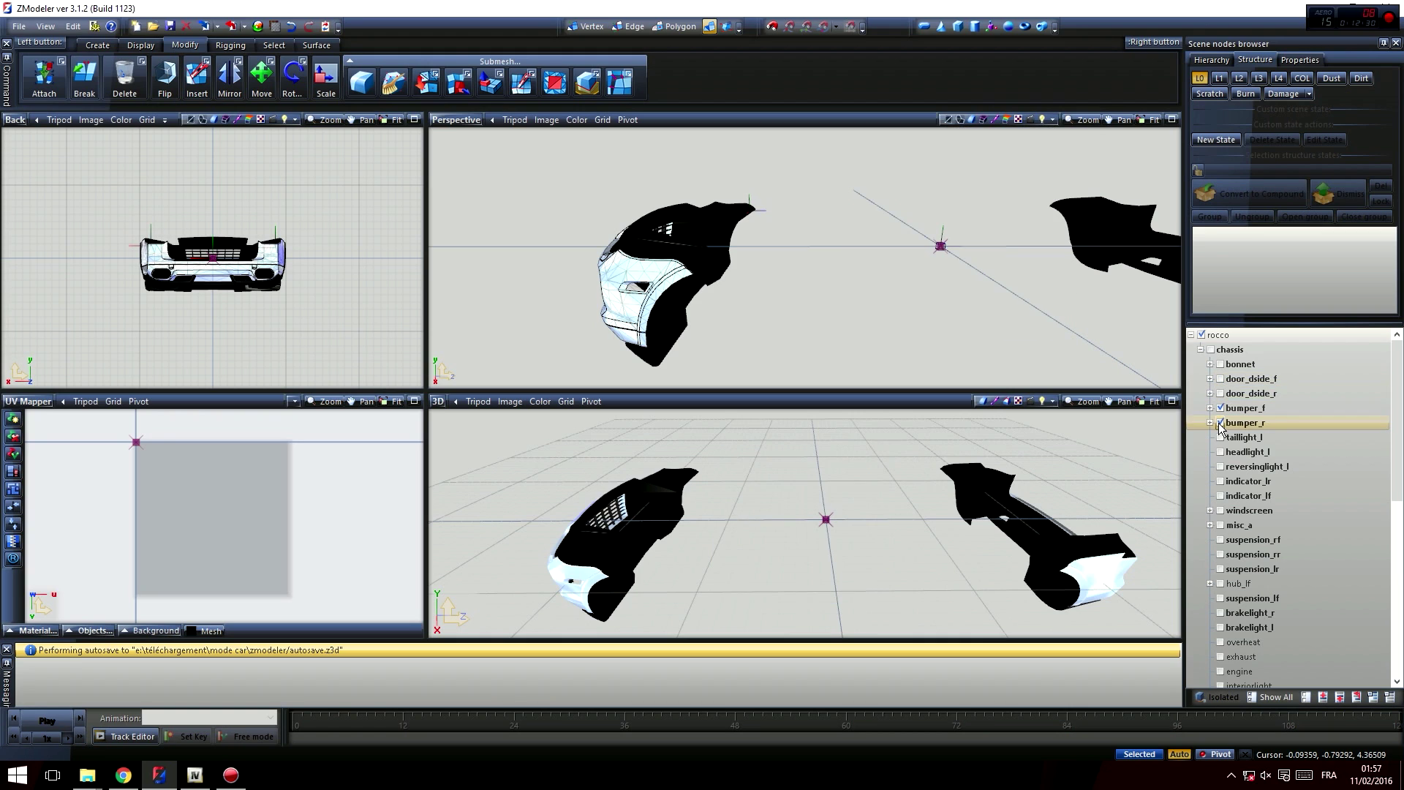
left_click(1220, 423)
middle_click_drag(678, 540, 702, 527)
scroll(658, 231, "up", 5)
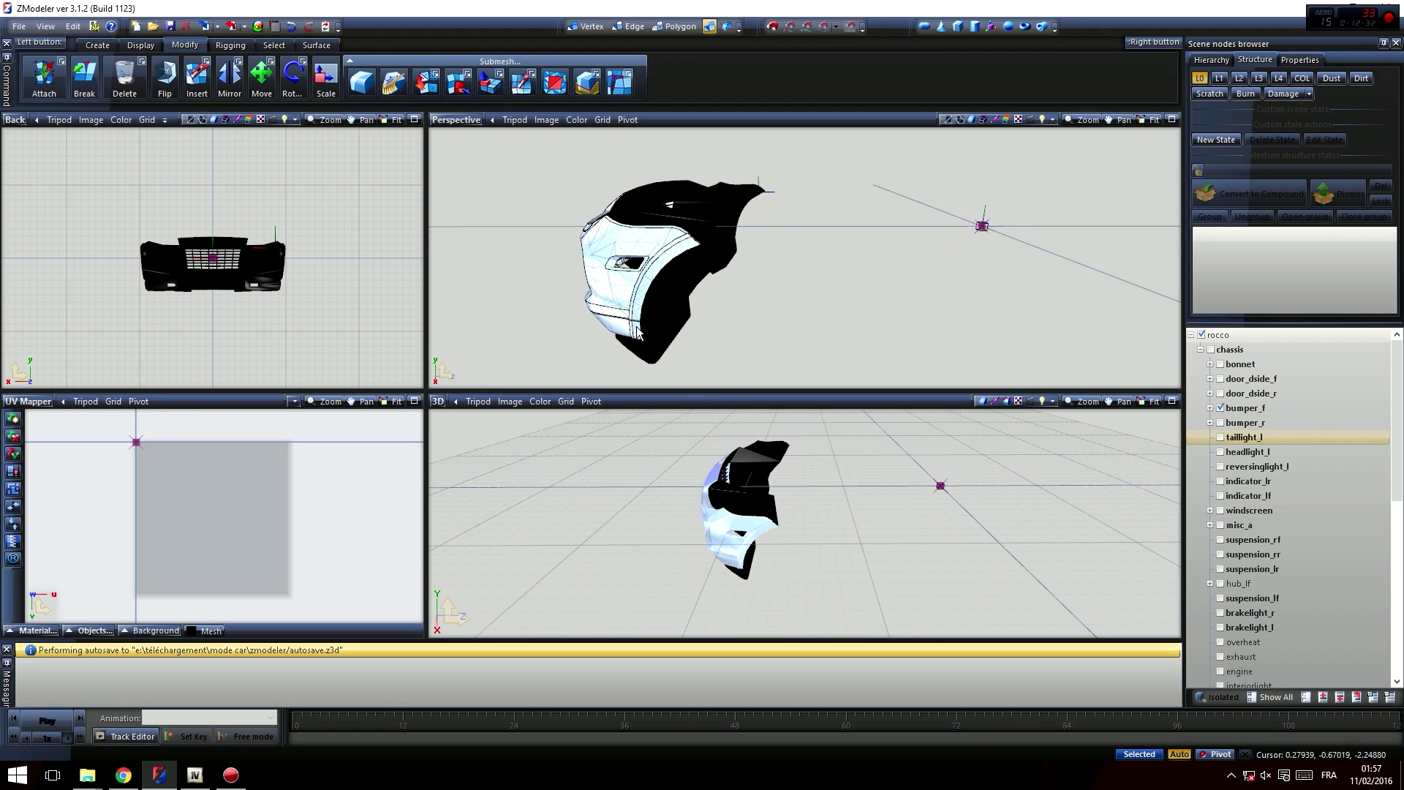
scroll(658, 224, "up", 2)
scroll(666, 301, "down", 2)
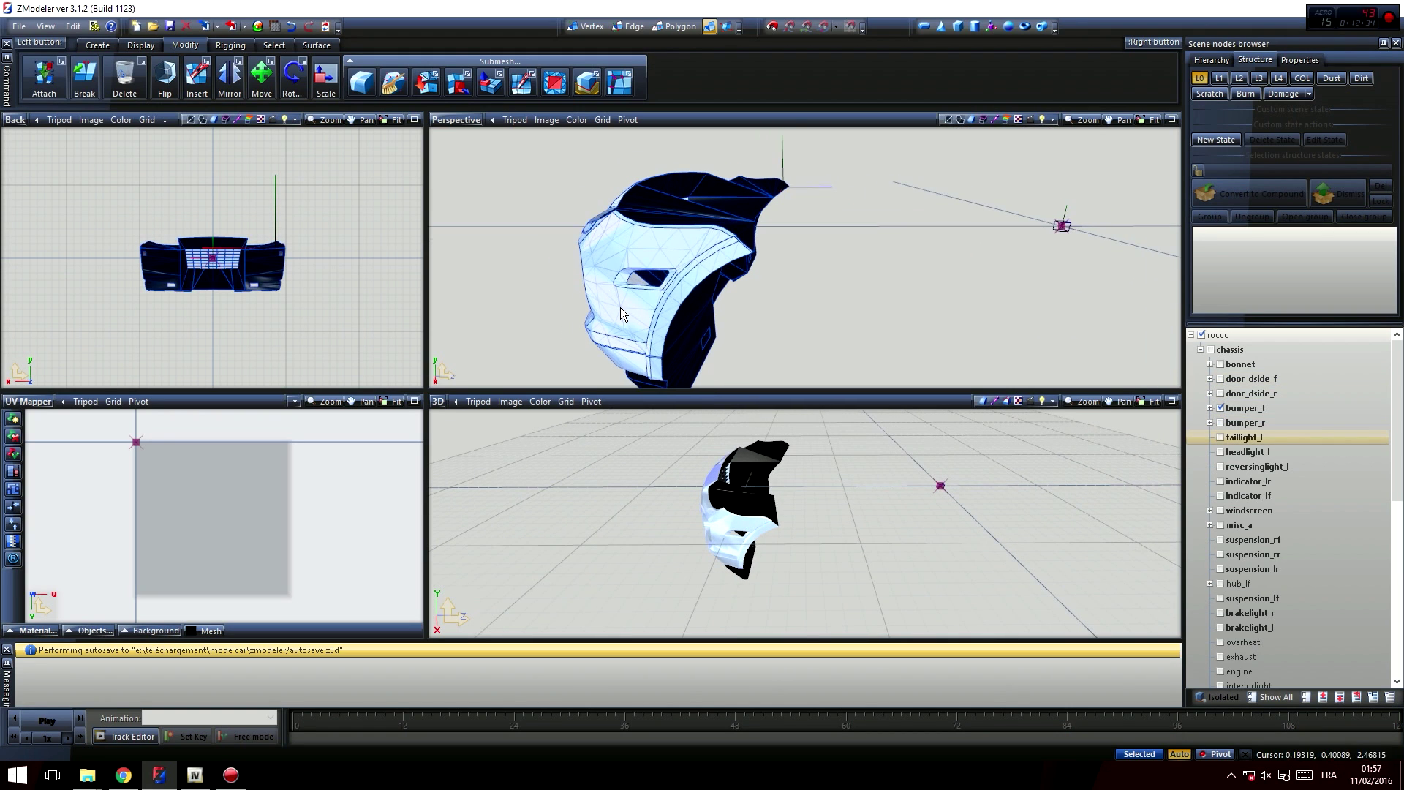
- Activate the Separated selection tool and open the front bumper for polygon-level editing
middle_click_drag(617, 245, 575, 167)
left_click(280, 47)
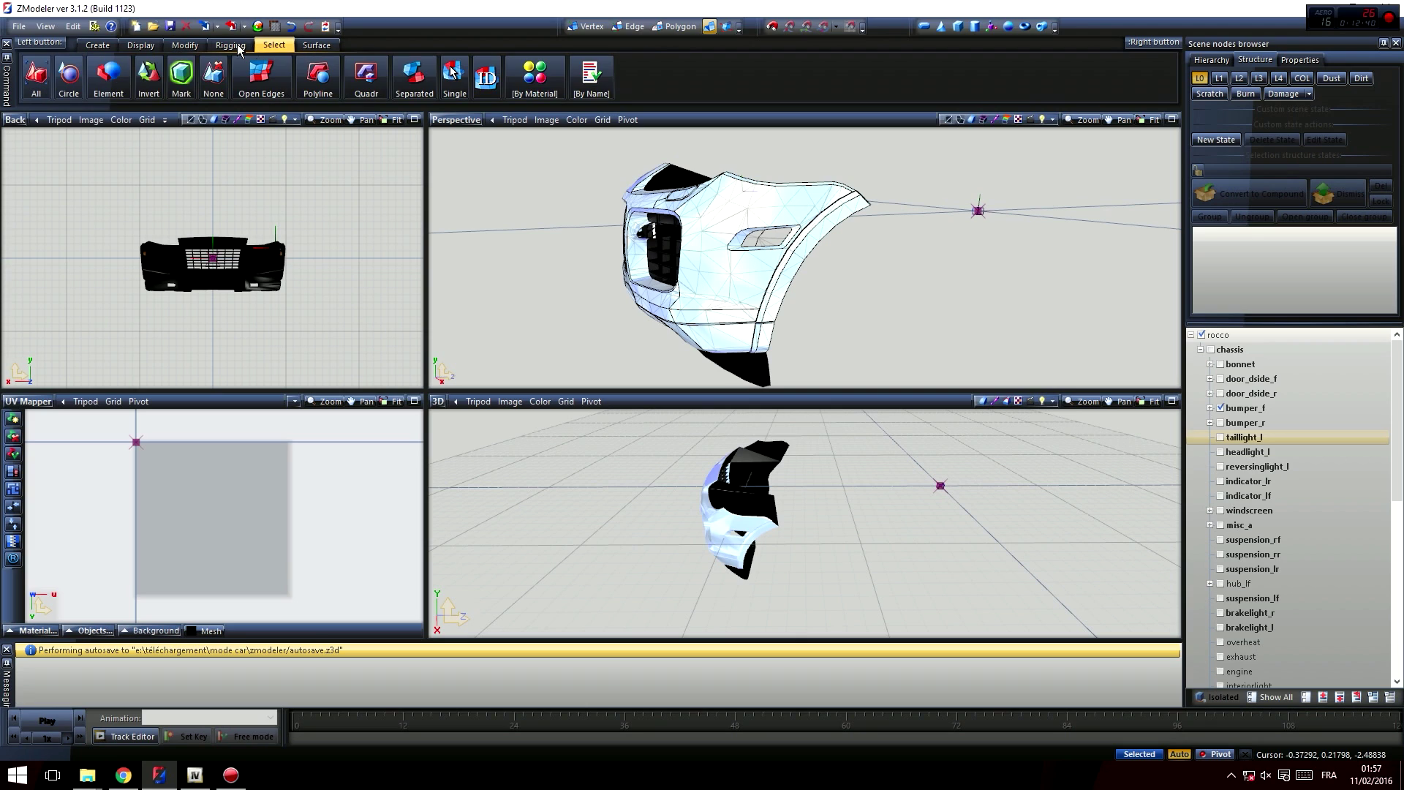
right_click(411, 73)
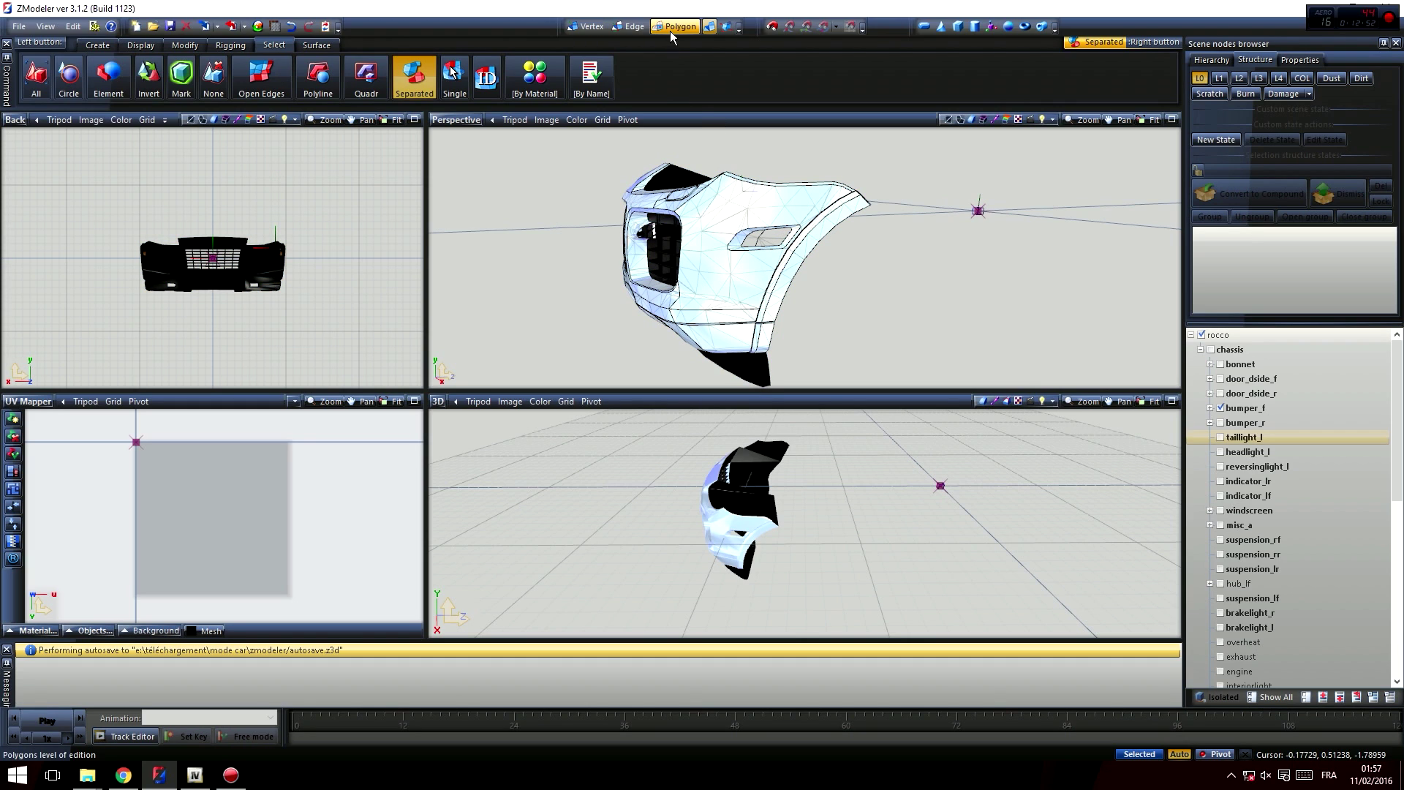
left_click(708, 224)
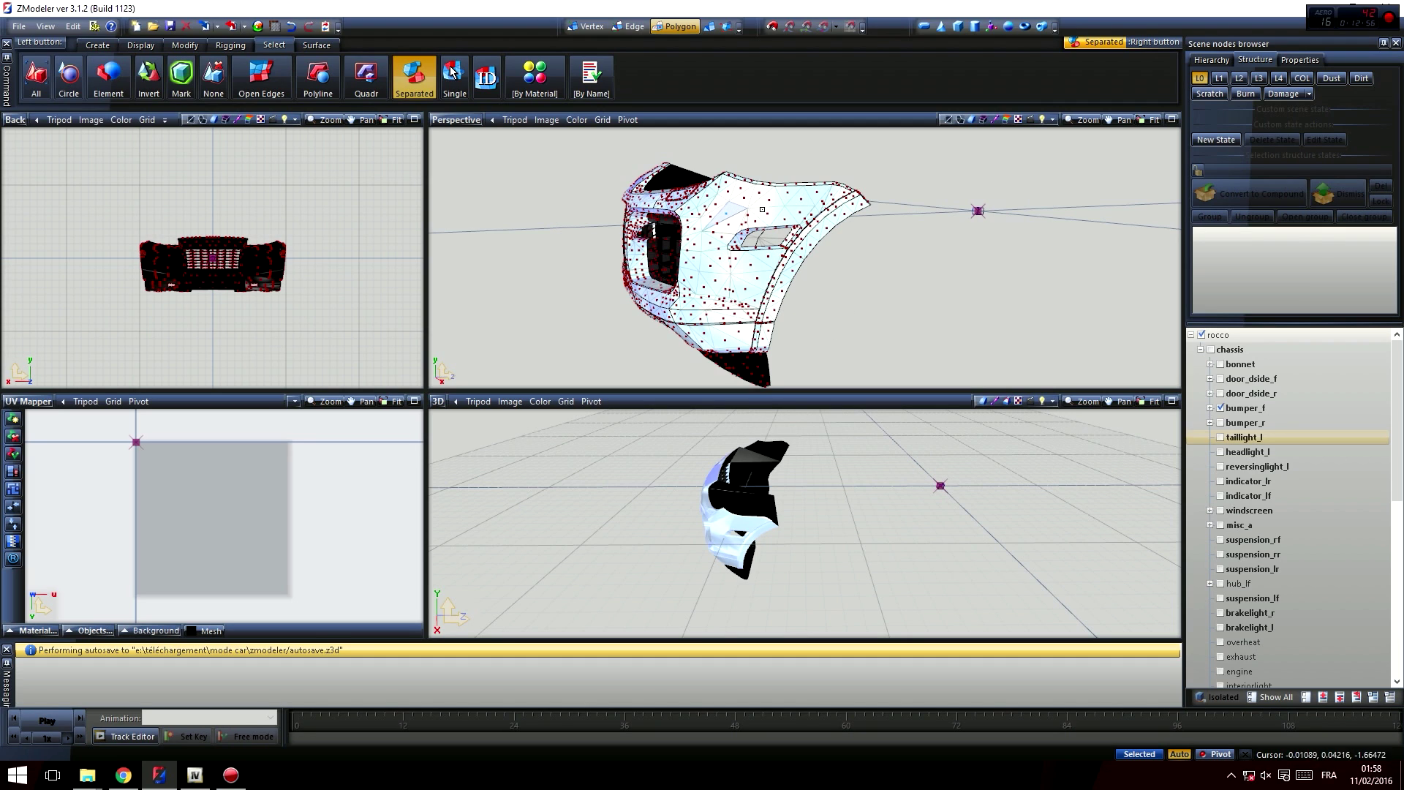
scroll(713, 286, "up", 1)
scroll(709, 219, "down", 2)
left_click(710, 26)
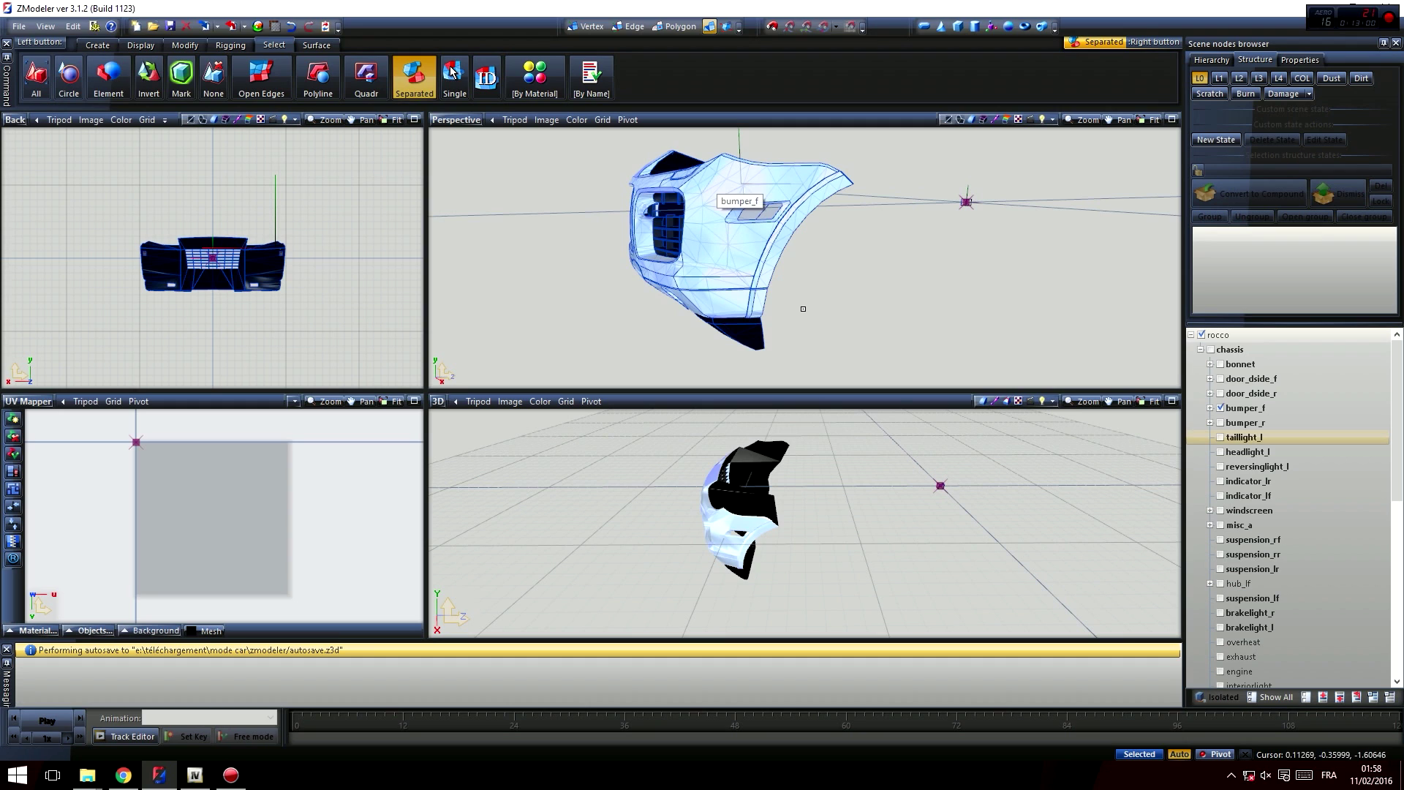
left_click(679, 27)
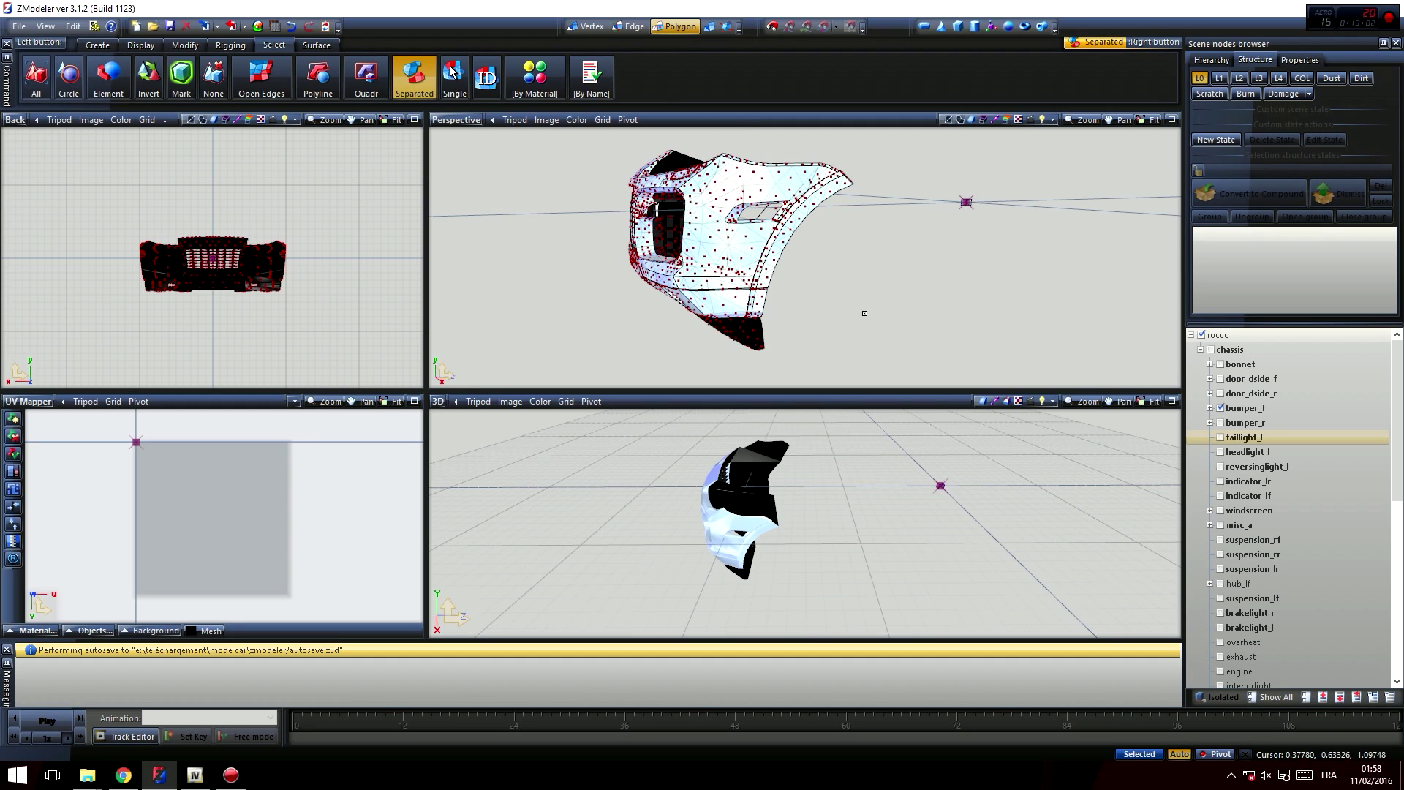
- Select the front bumper's painted side panel and its wheel-arch edge polygons with Separated selection
scroll(730, 300, "up", 2)
middle_click_drag(752, 234, 791, 255)
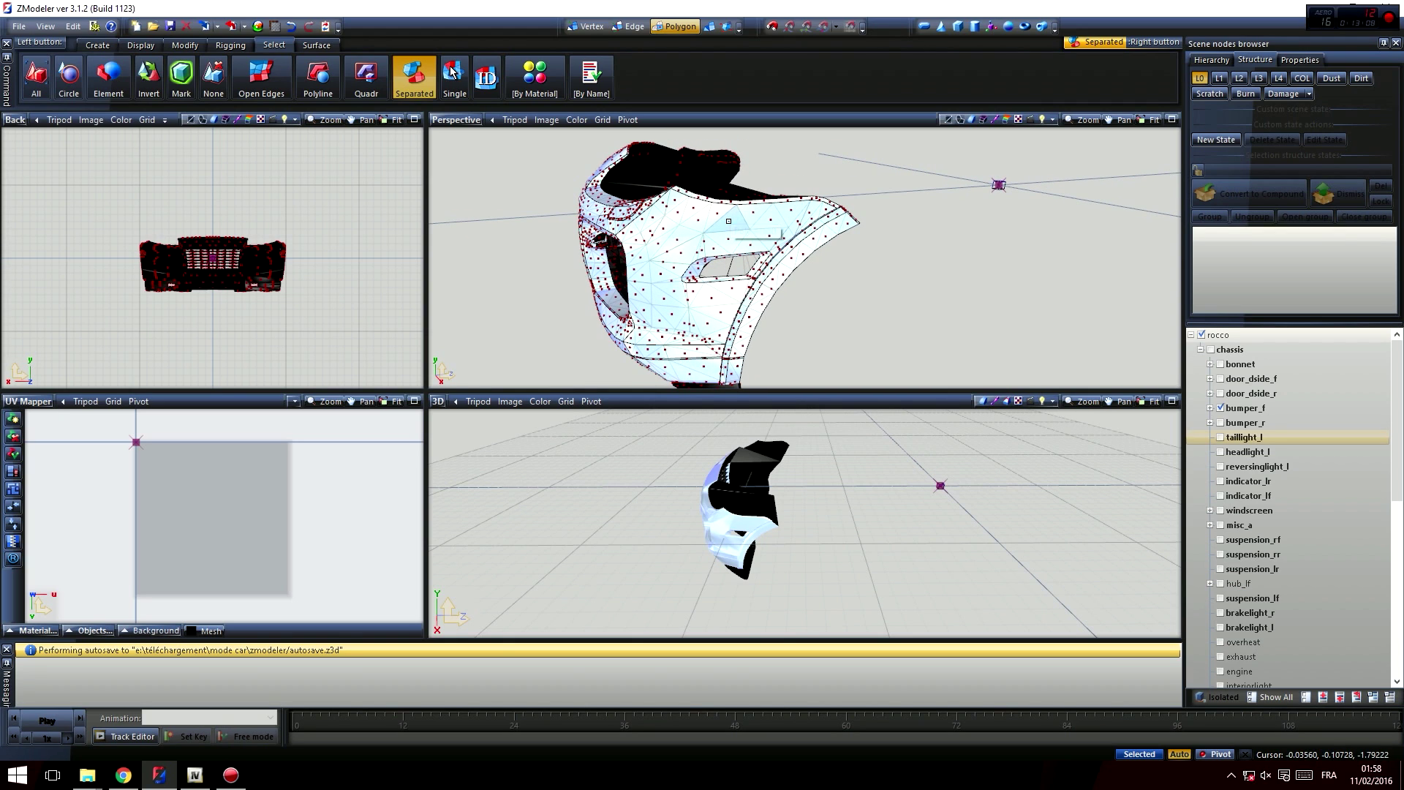
middle_click_drag(729, 221, 739, 174)
scroll(749, 247, "up", 2)
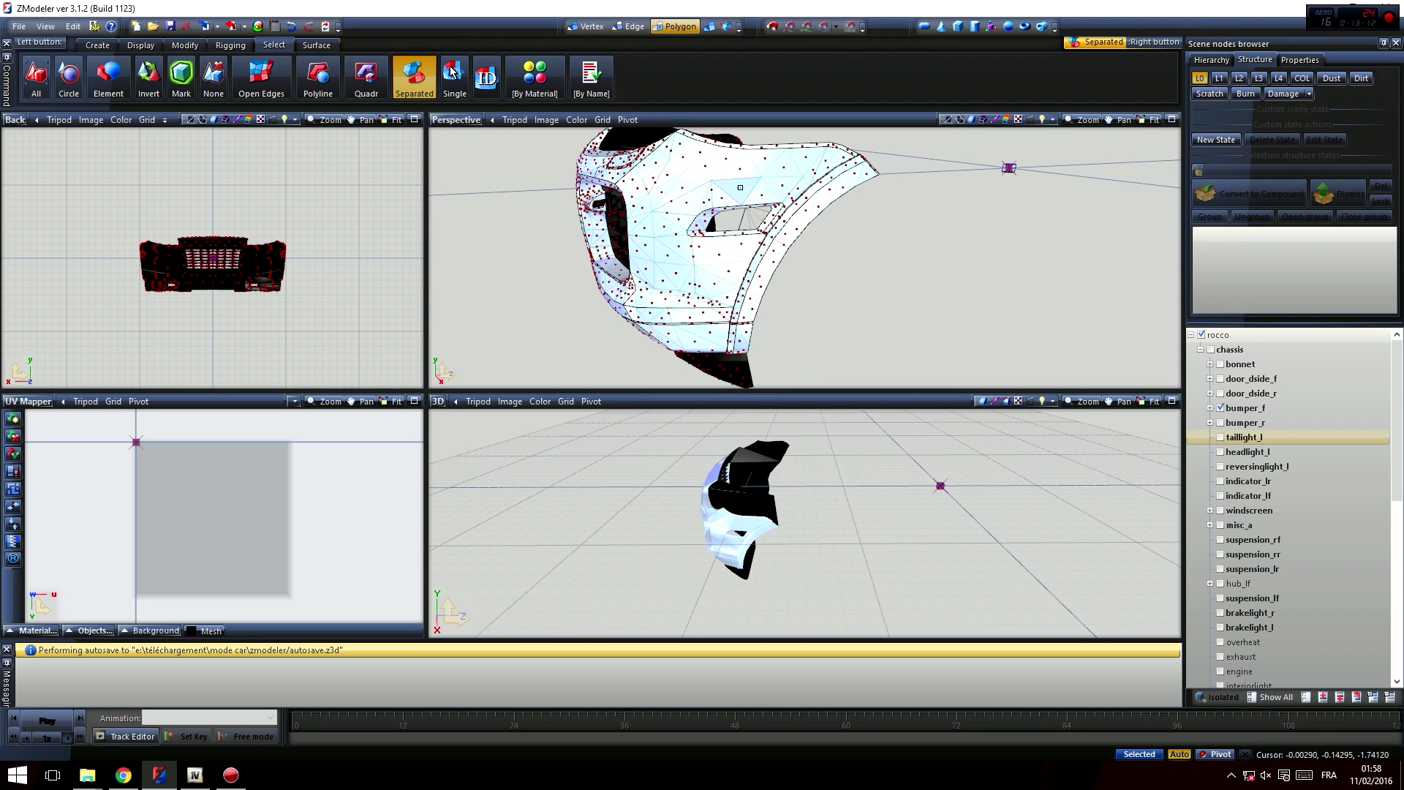
left_click(738, 171)
middle_click_drag(594, 305, 591, 250)
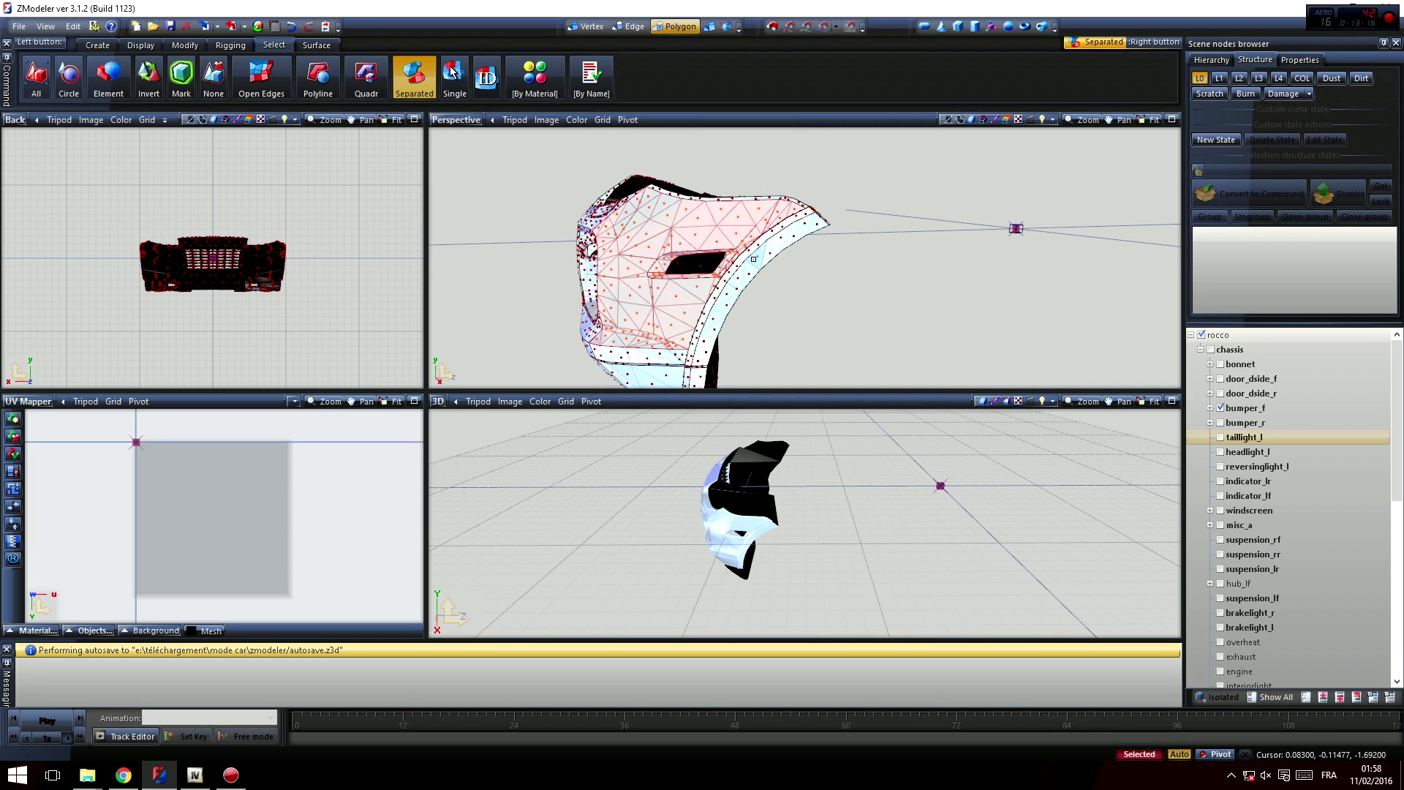
left_click(780, 229)
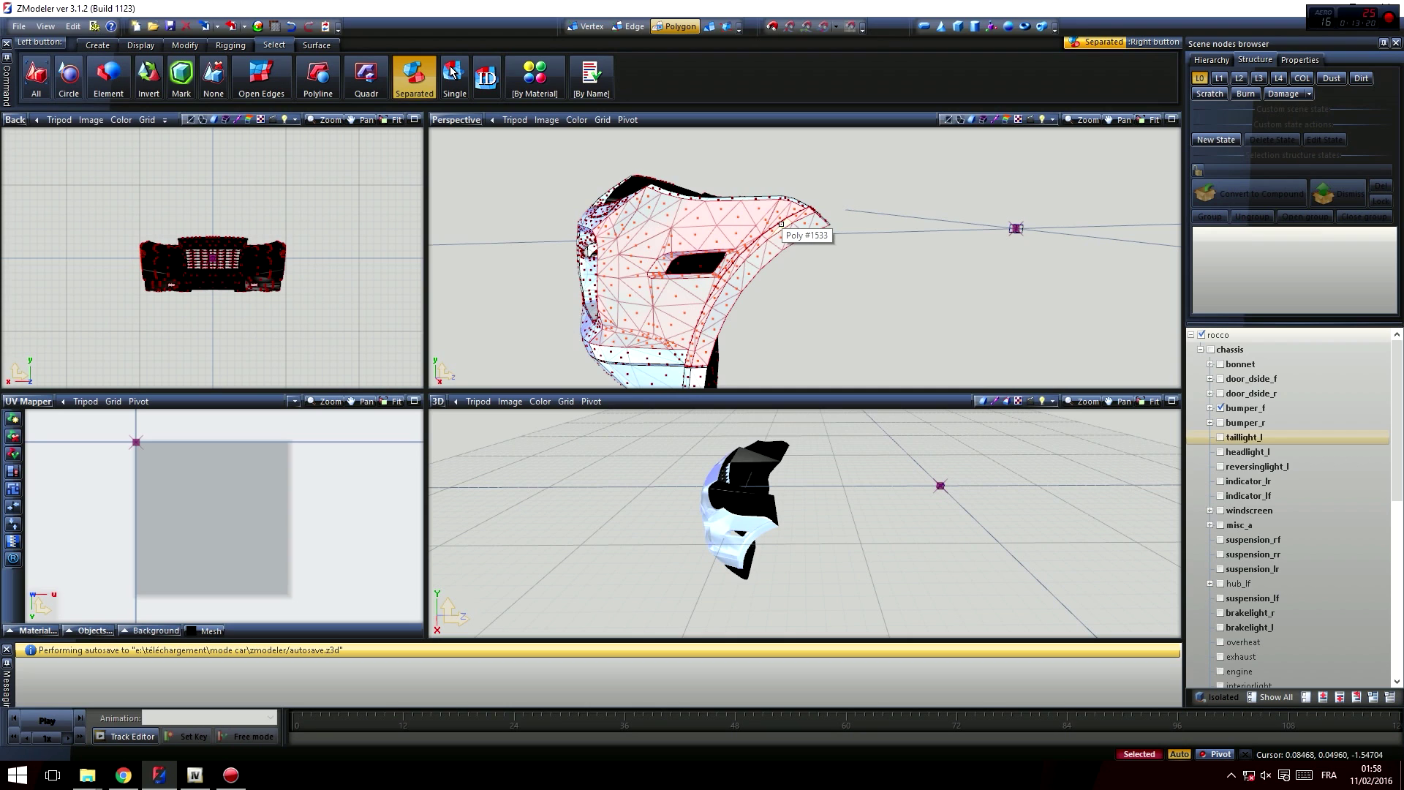
- Add the polygons of the lower side section below the front bumper's side panel to the selection
middle_click_drag(779, 197, 662, 272)
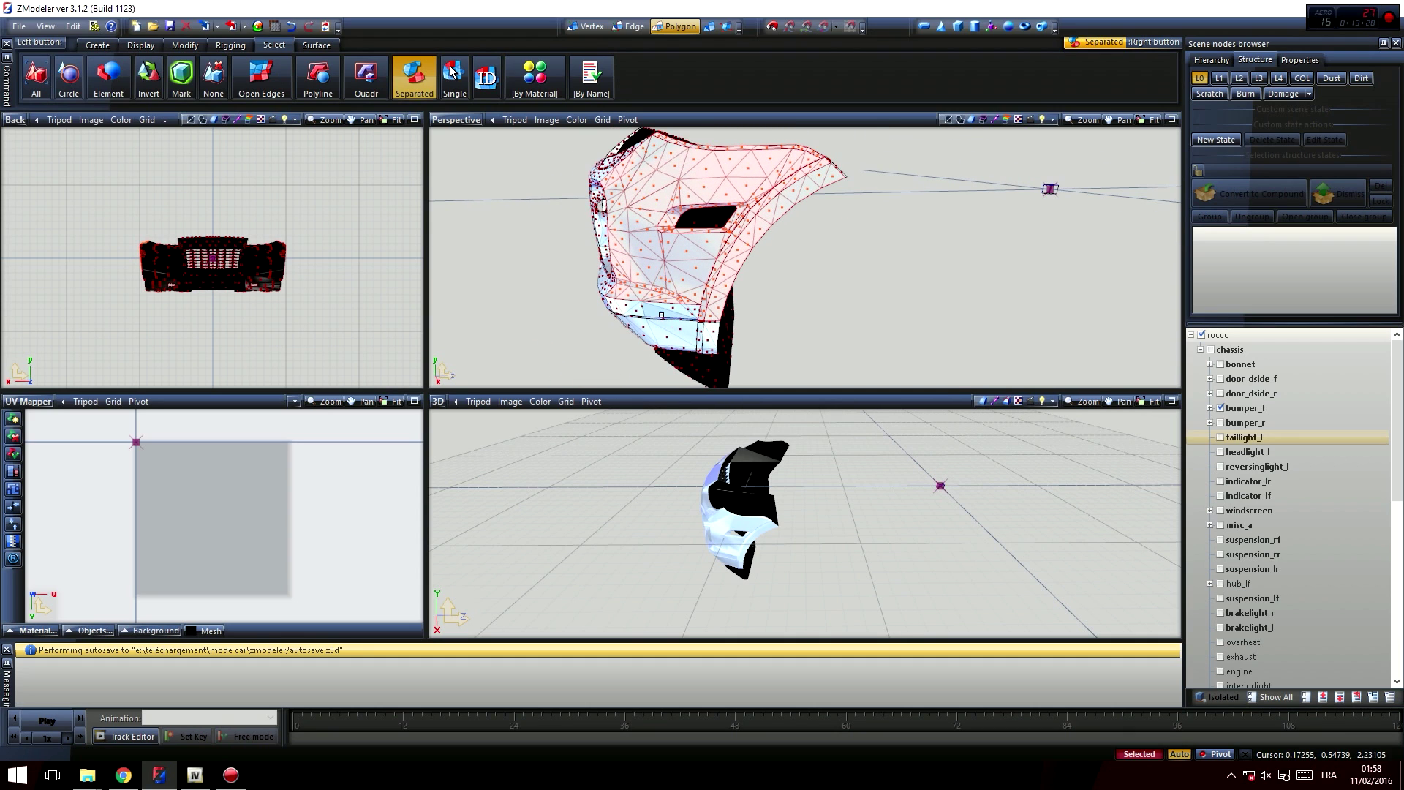
key("alt")
middle_click_drag(674, 323, 677, 326)
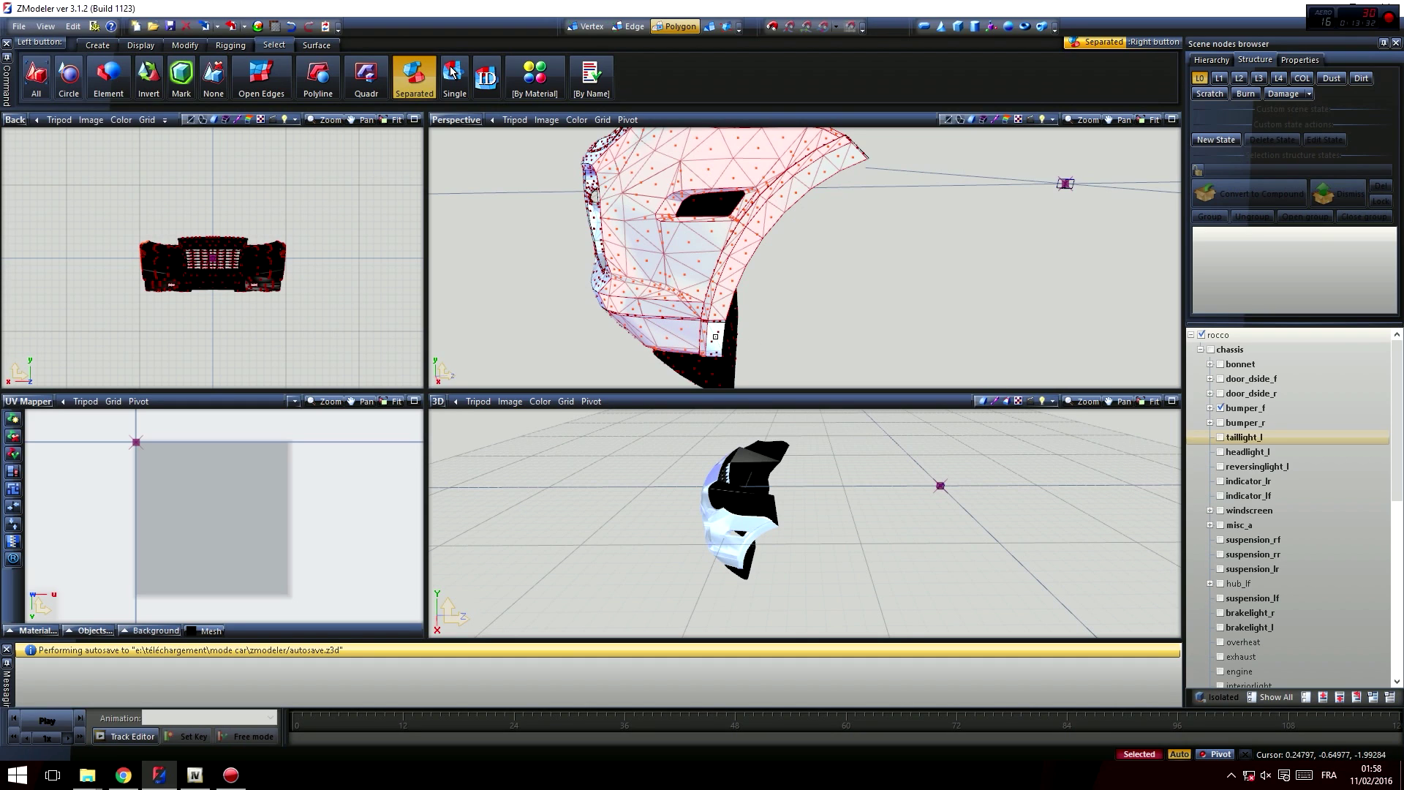
middle_click_drag(727, 352, 713, 330)
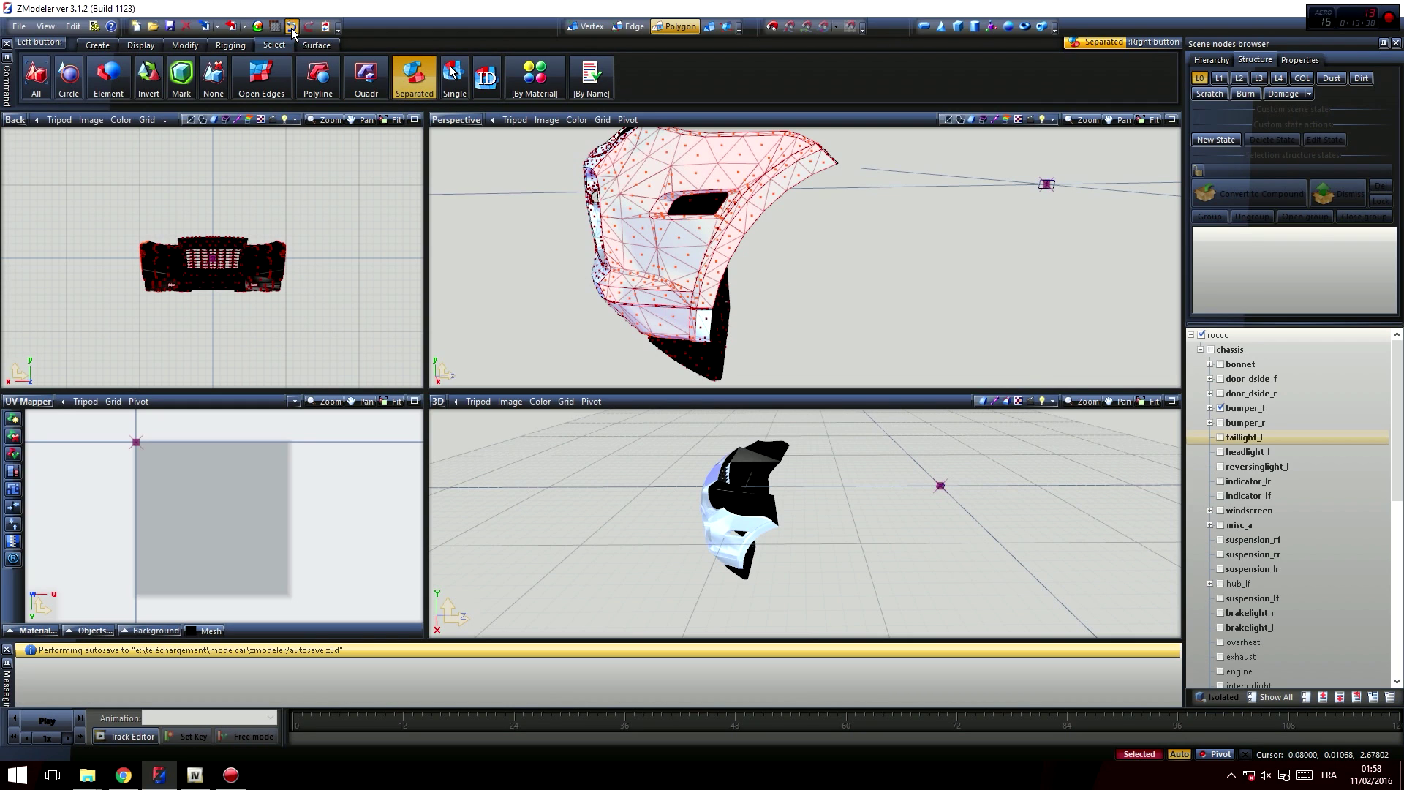
mouse_move(717, 253)
middle_mouse_down()
mouse_move(739, 307)
mouse_move(721, 293)
mouse_move(781, 298)
mouse_move(743, 294)
mouse_move(733, 309)
mouse_move(754, 319)
middle_mouse_up()
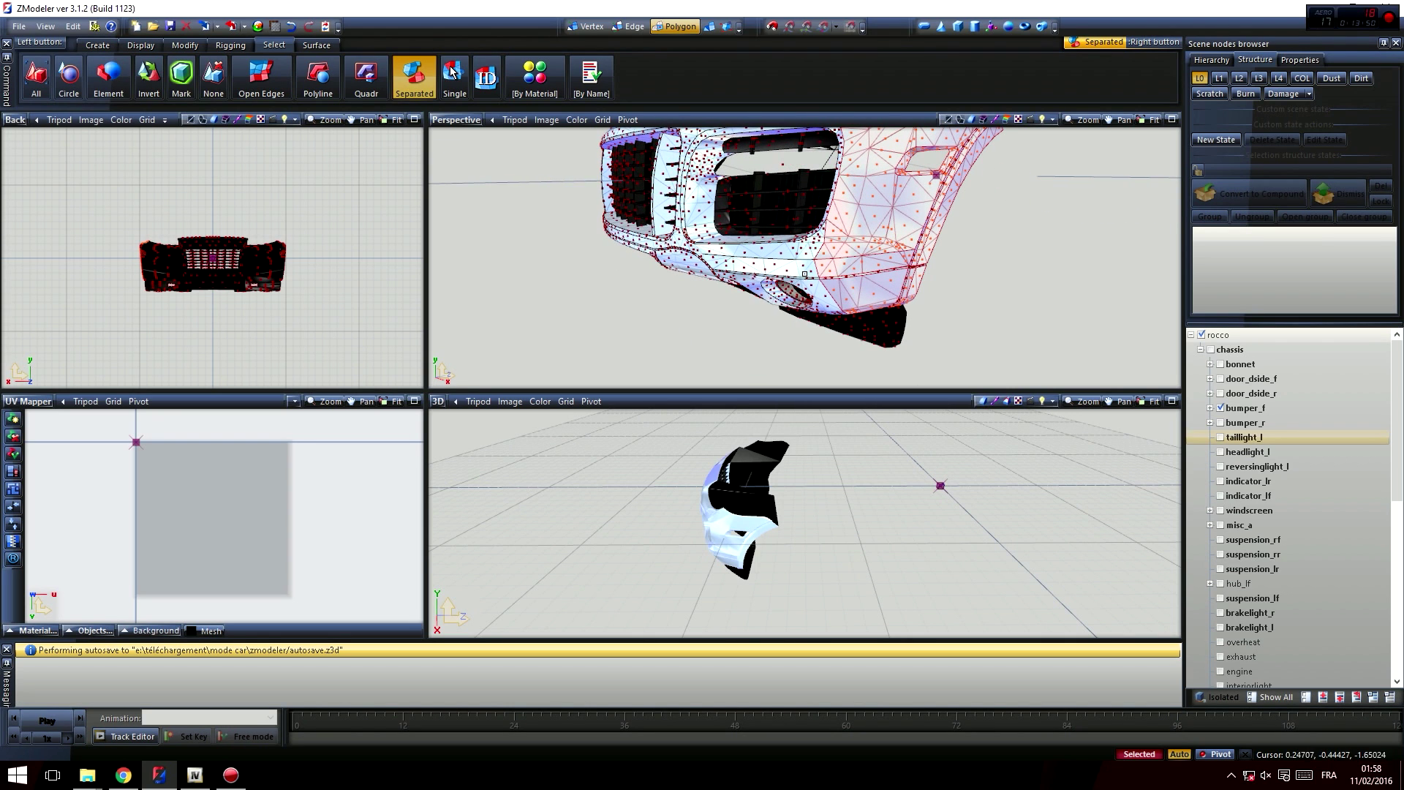
left_click(767, 277)
middle_click_drag(732, 229, 575, 143)
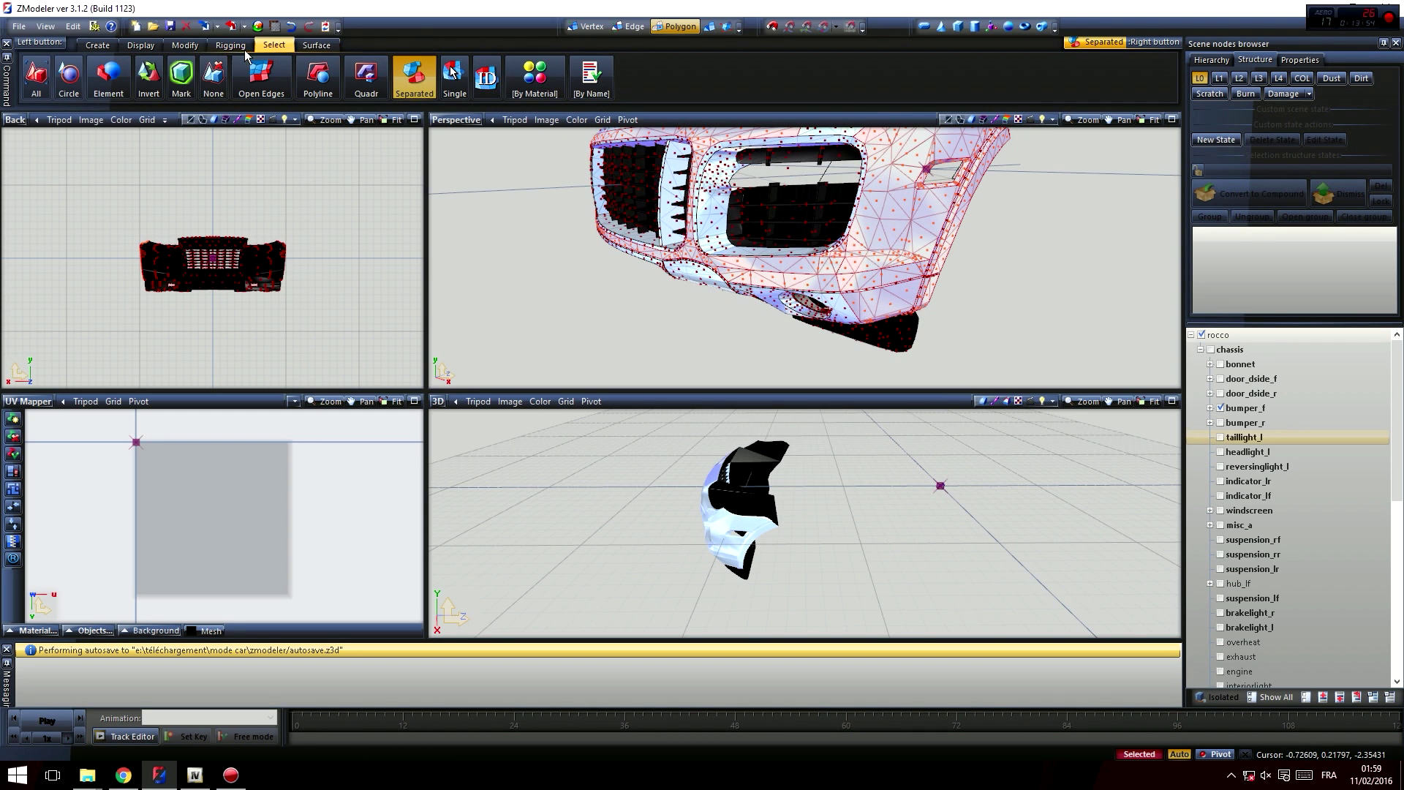
left_click(292, 26)
- Enlarge the two upper viewports and switch the Back viewport to the Left view to see the front bumper's side
middle_click_drag(894, 287, 866, 290)
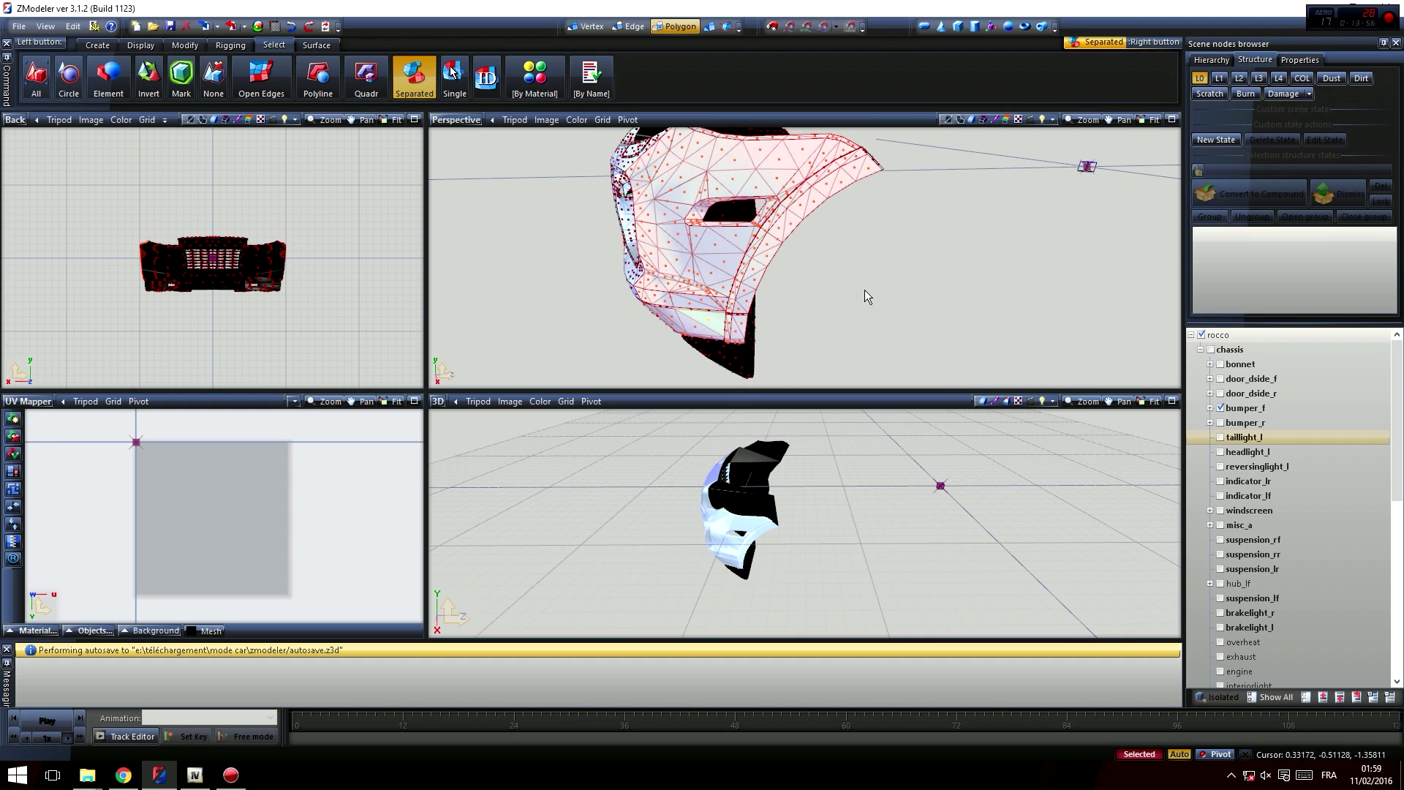
scroll(611, 257, "up", 3)
scroll(612, 256, "down", 1)
mouse_move(707, 322)
middle_mouse_down()
mouse_move(699, 308)
mouse_move(716, 307)
middle_mouse_up()
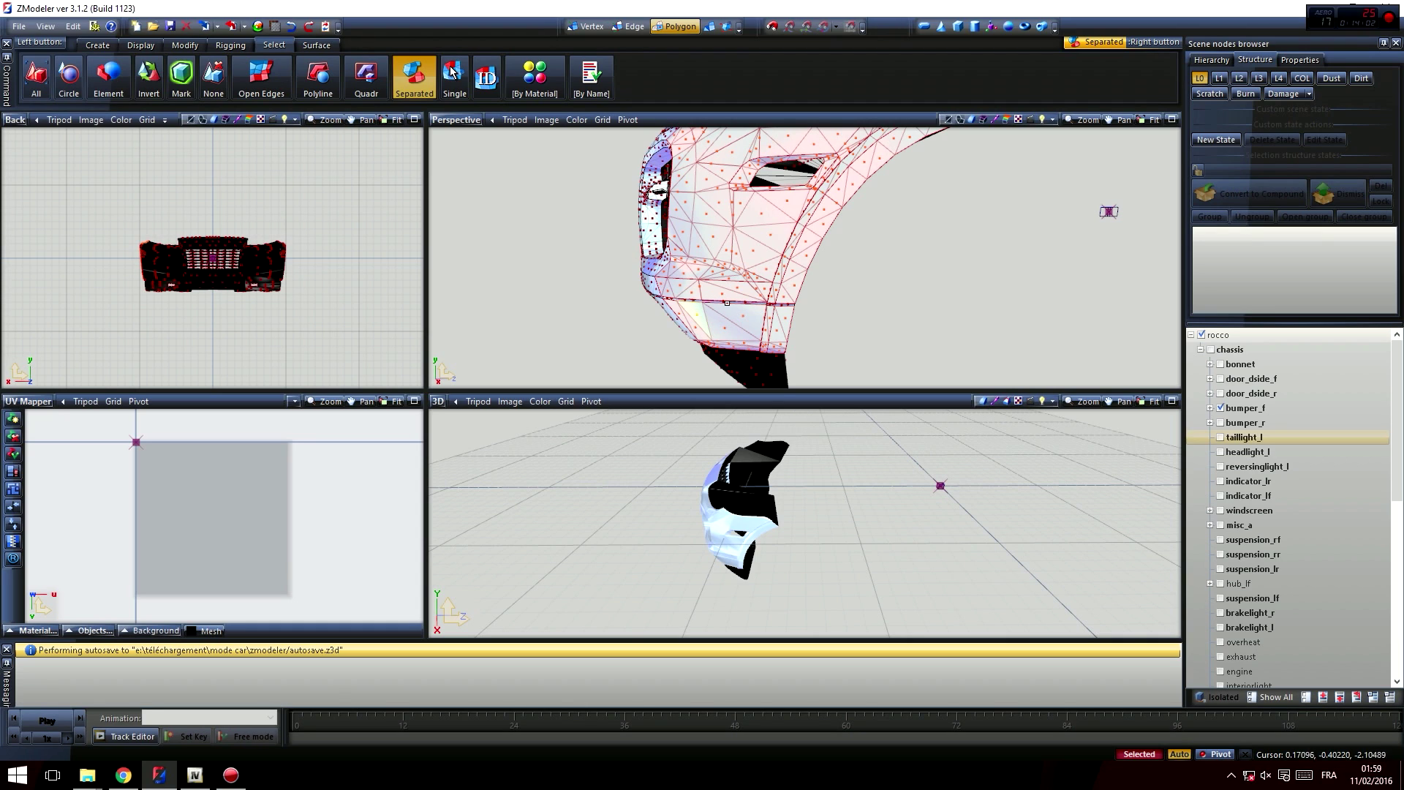
middle_click_drag(747, 303, 723, 300)
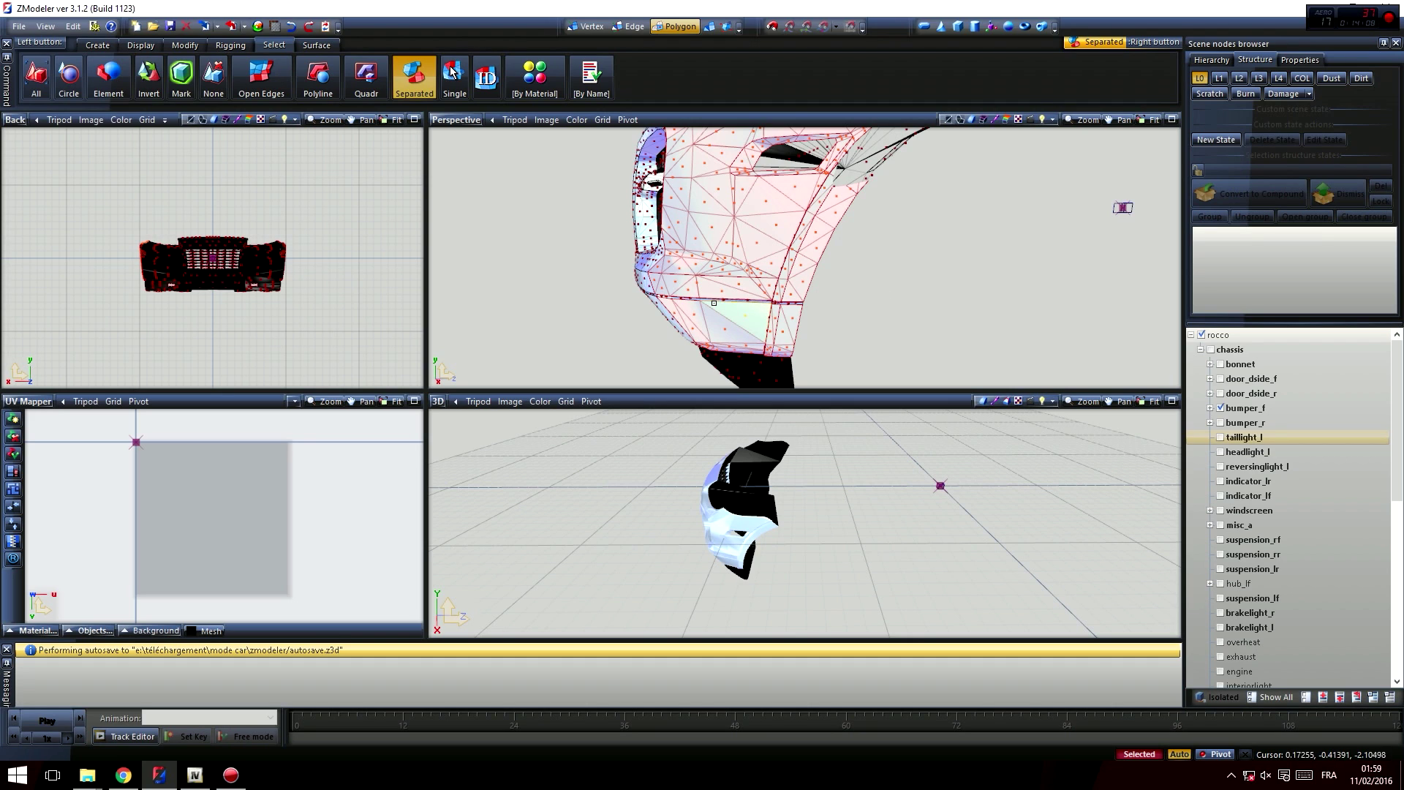
left_click_drag(796, 438, 782, 409)
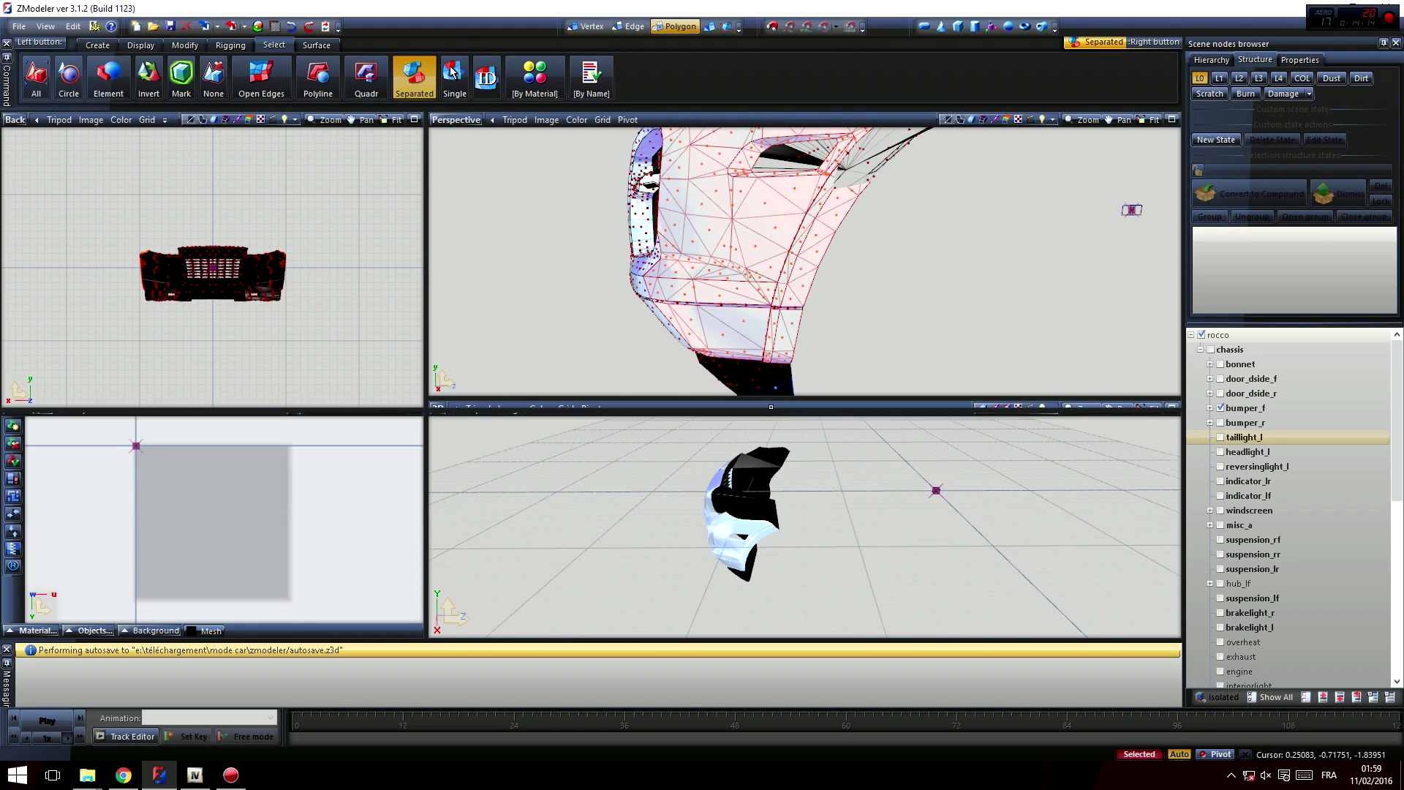
left_click(14, 120)
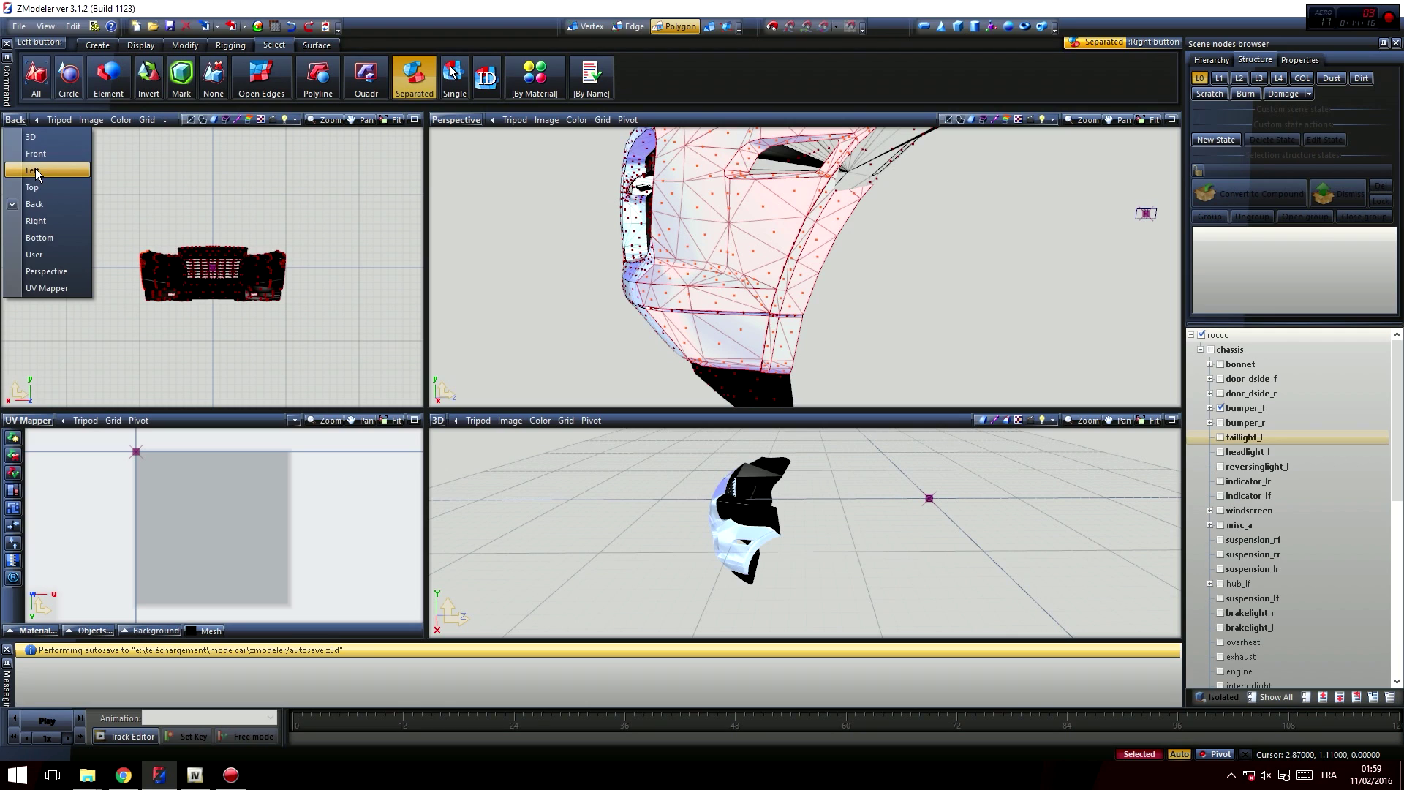
left_click(35, 169)
left_click(267, 120)
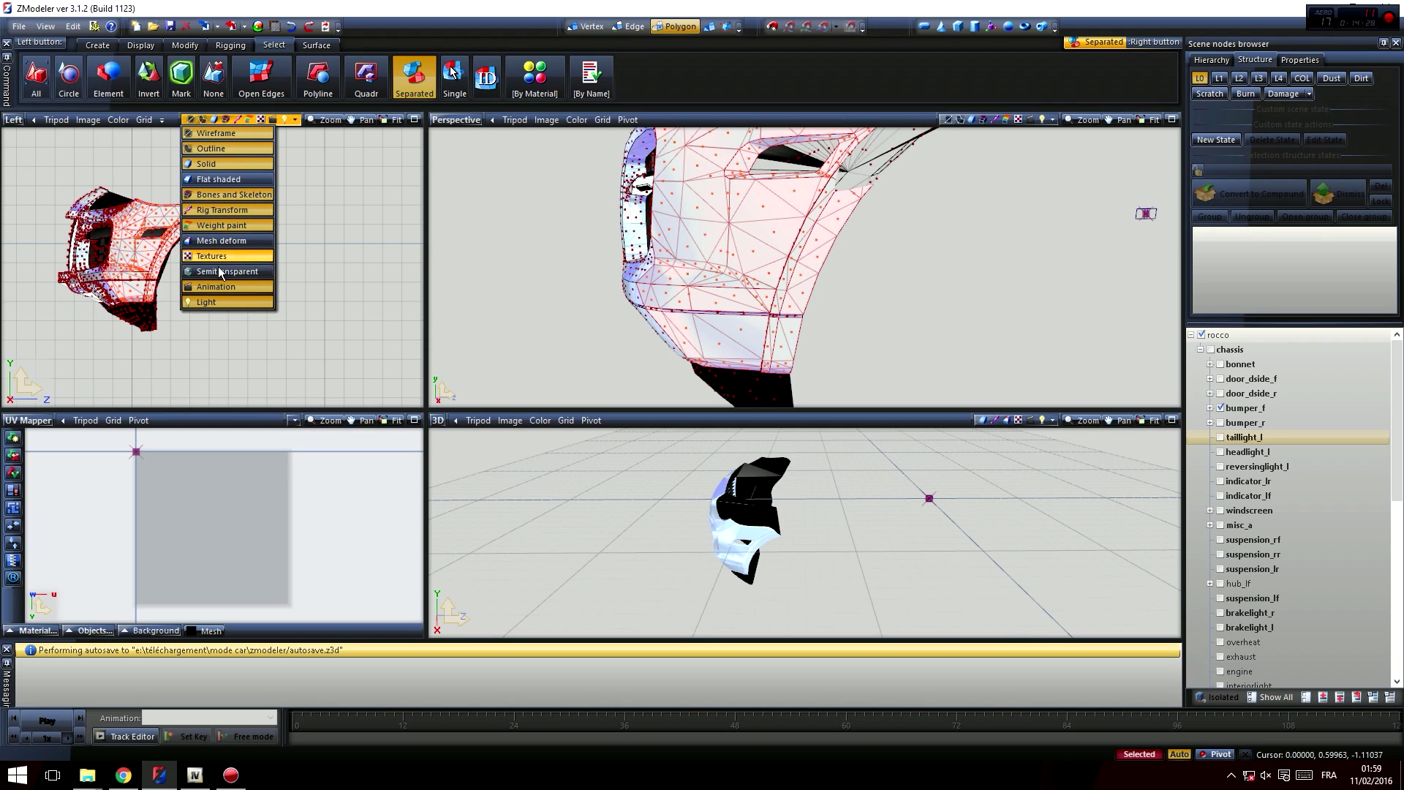
left_click(250, 121)
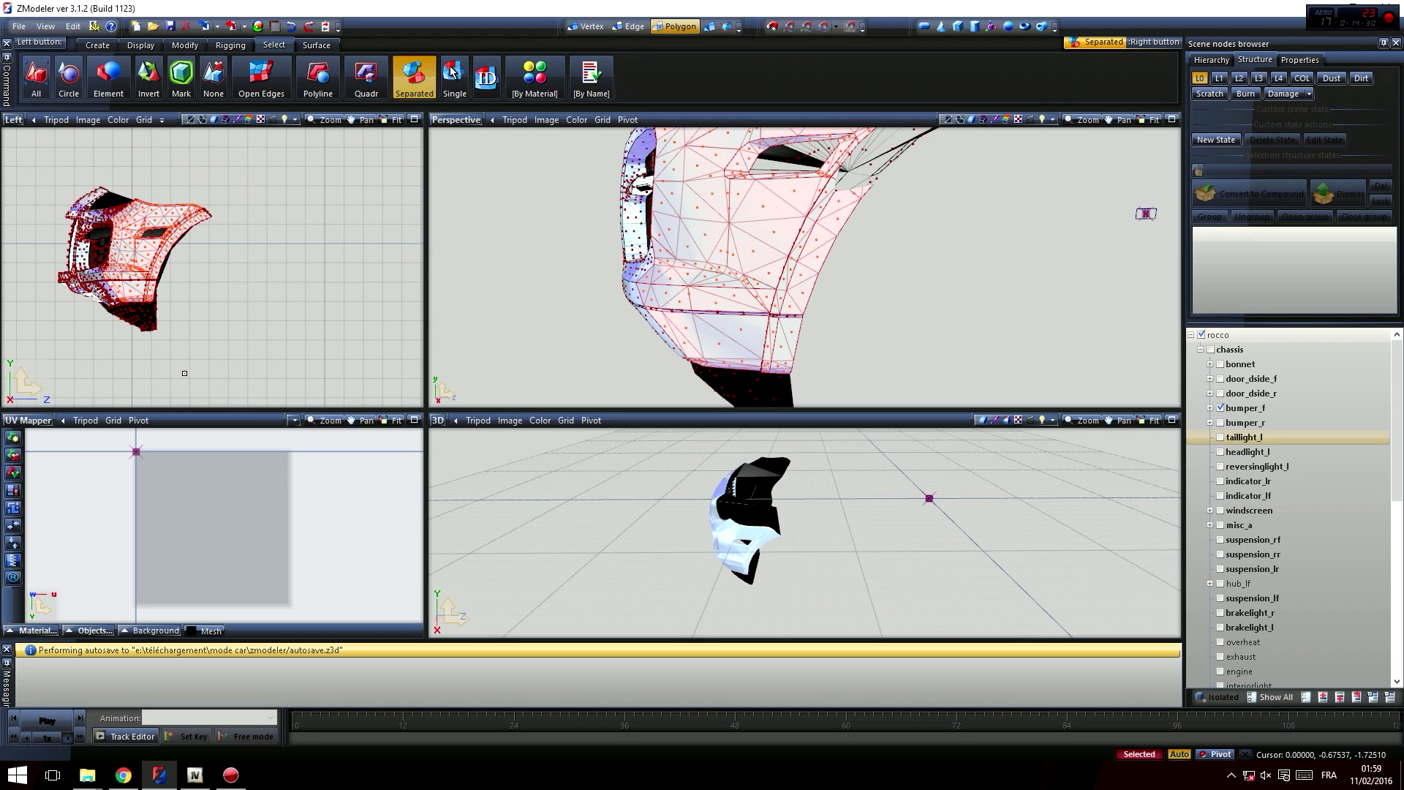
- Add the thin seam polygons between the front bumper's side panel and its lower side section to the selection
scroll(184, 373, "up", 10)
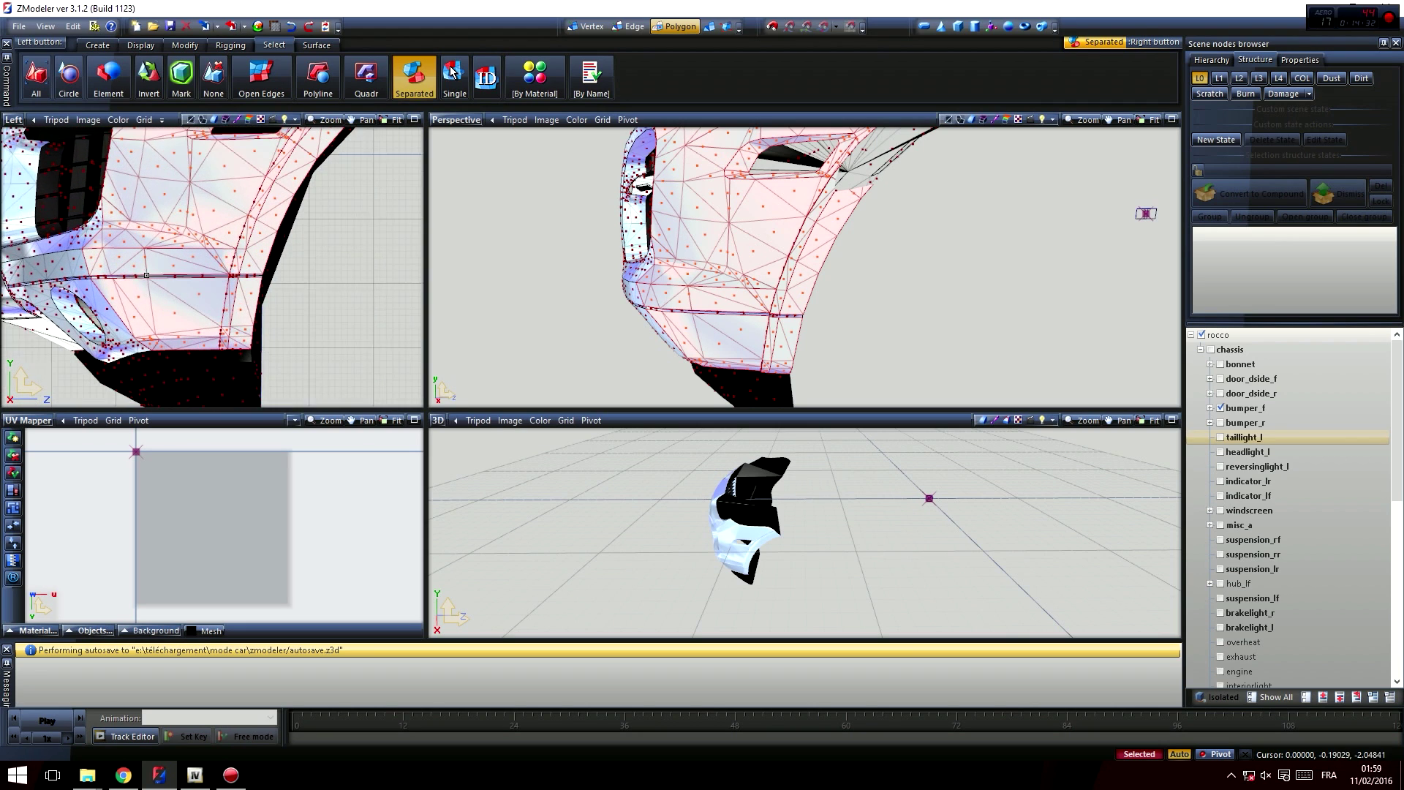
scroll(153, 272, "up", 10)
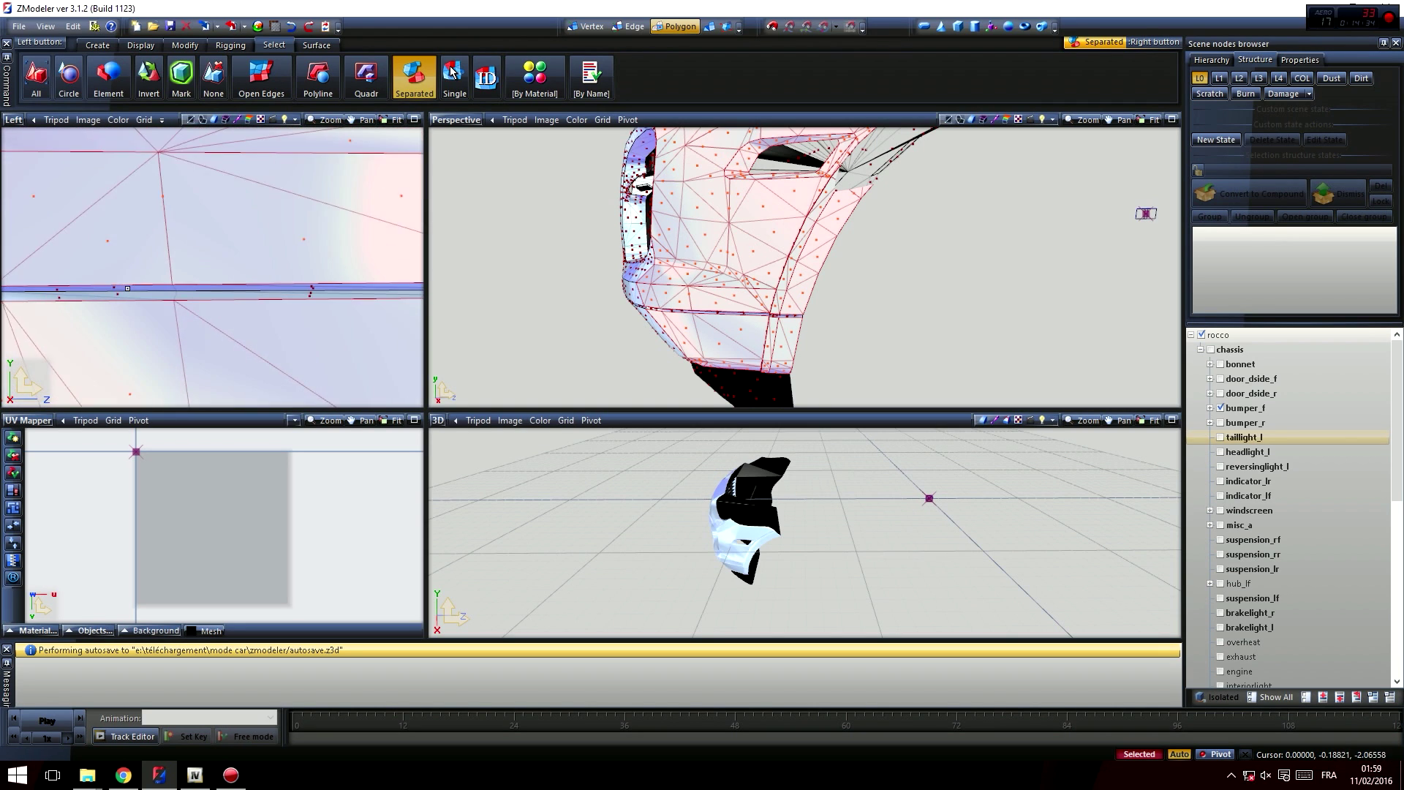
scroll(127, 289, "up", 5)
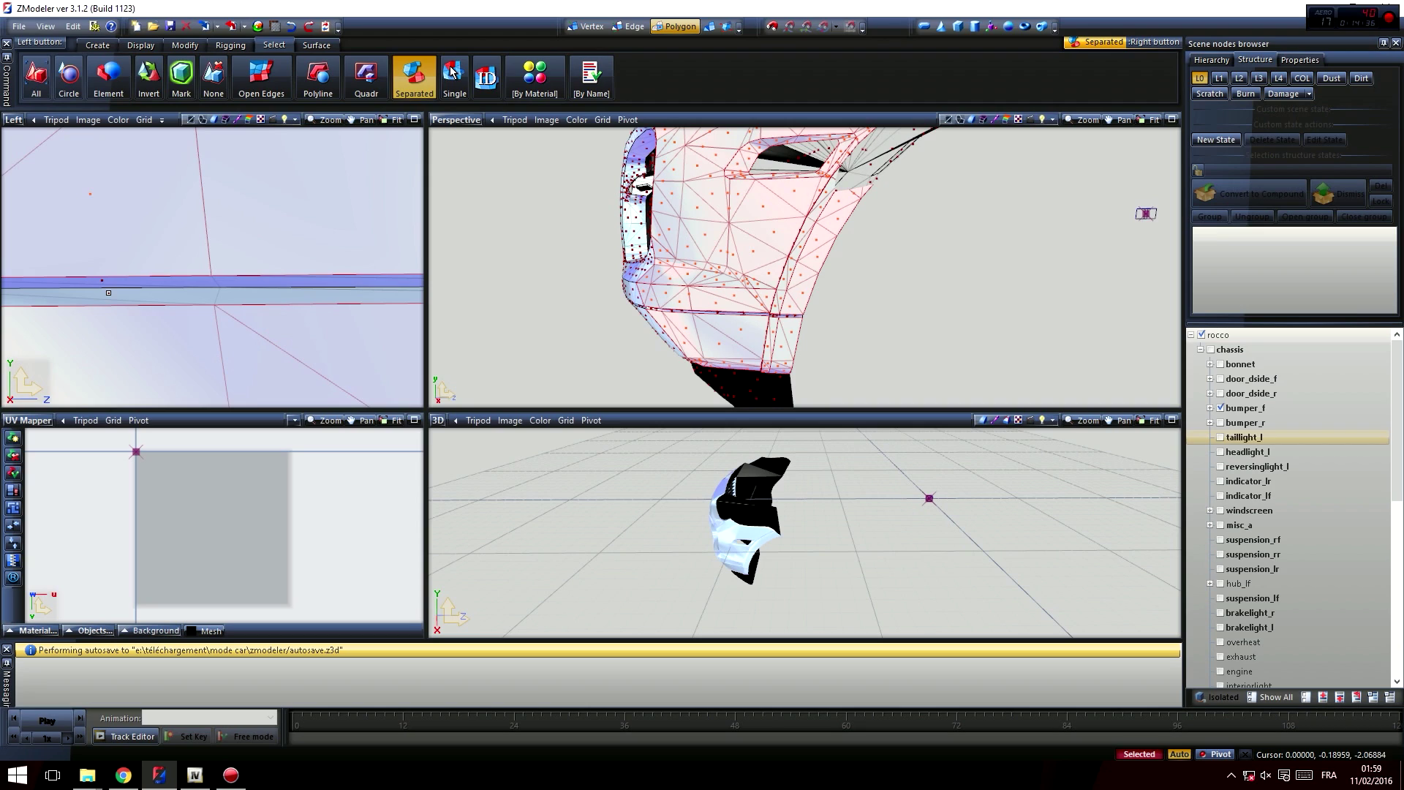
scroll(242, 296, "up", 3)
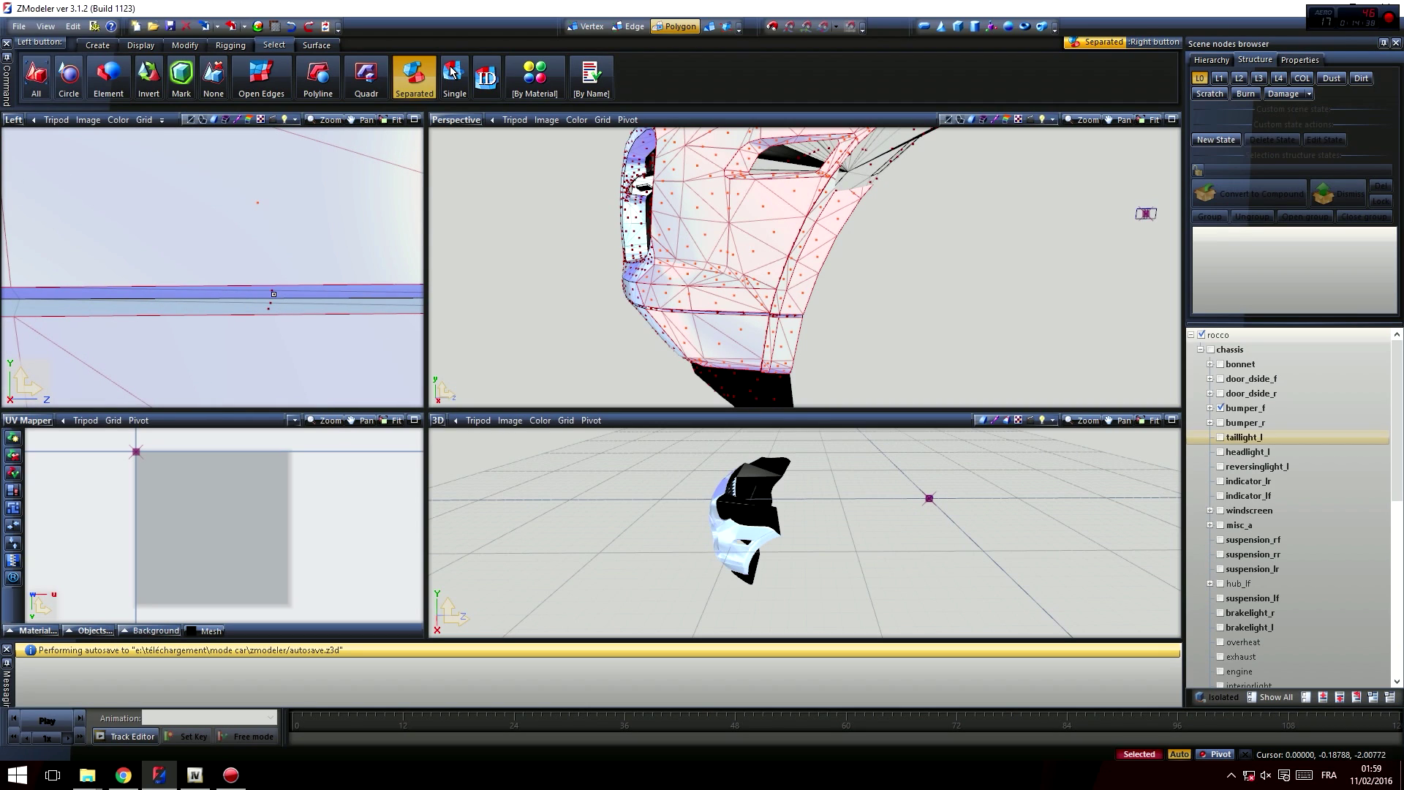
scroll(275, 294, "up", 3)
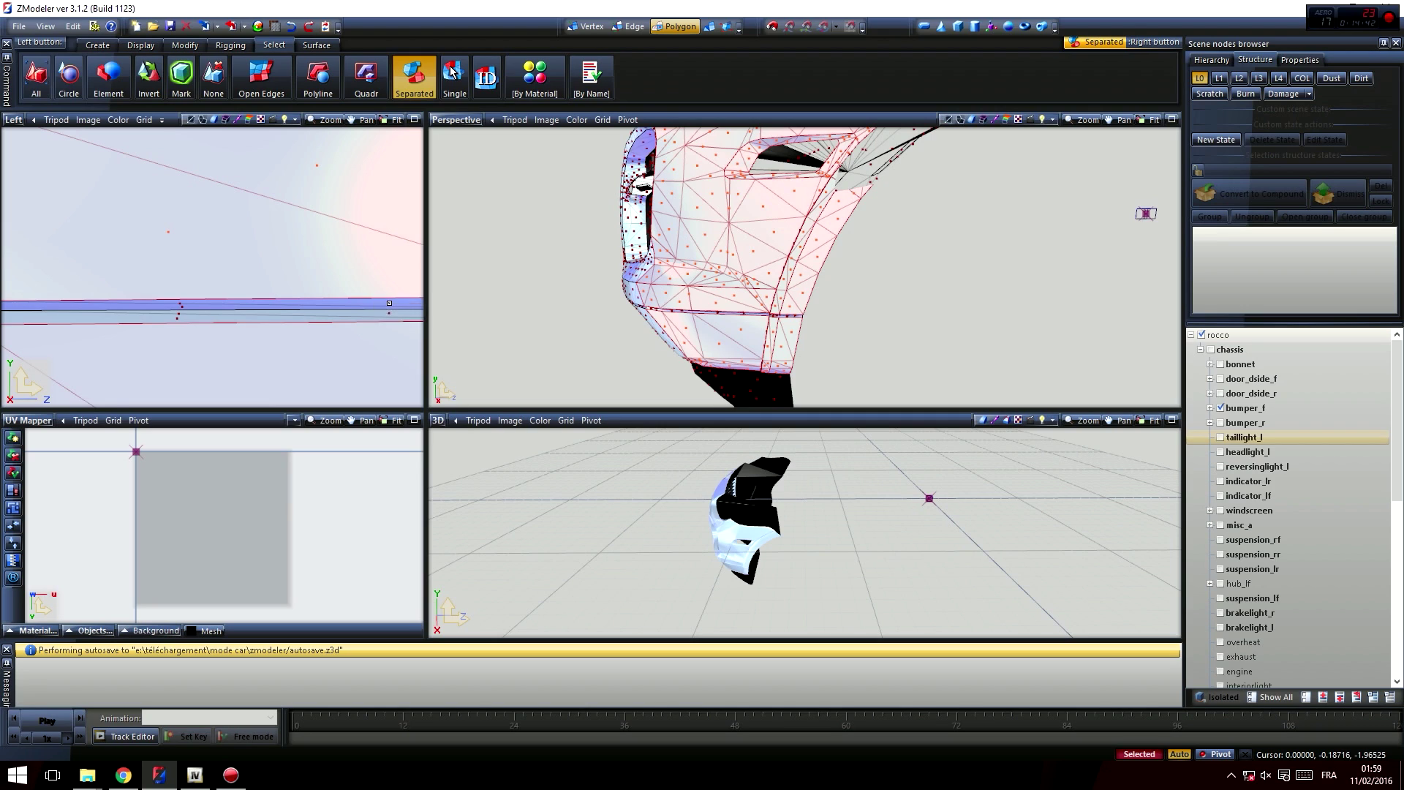
scroll(373, 303, "down", 2)
middle_click_drag(373, 303, 285, 303)
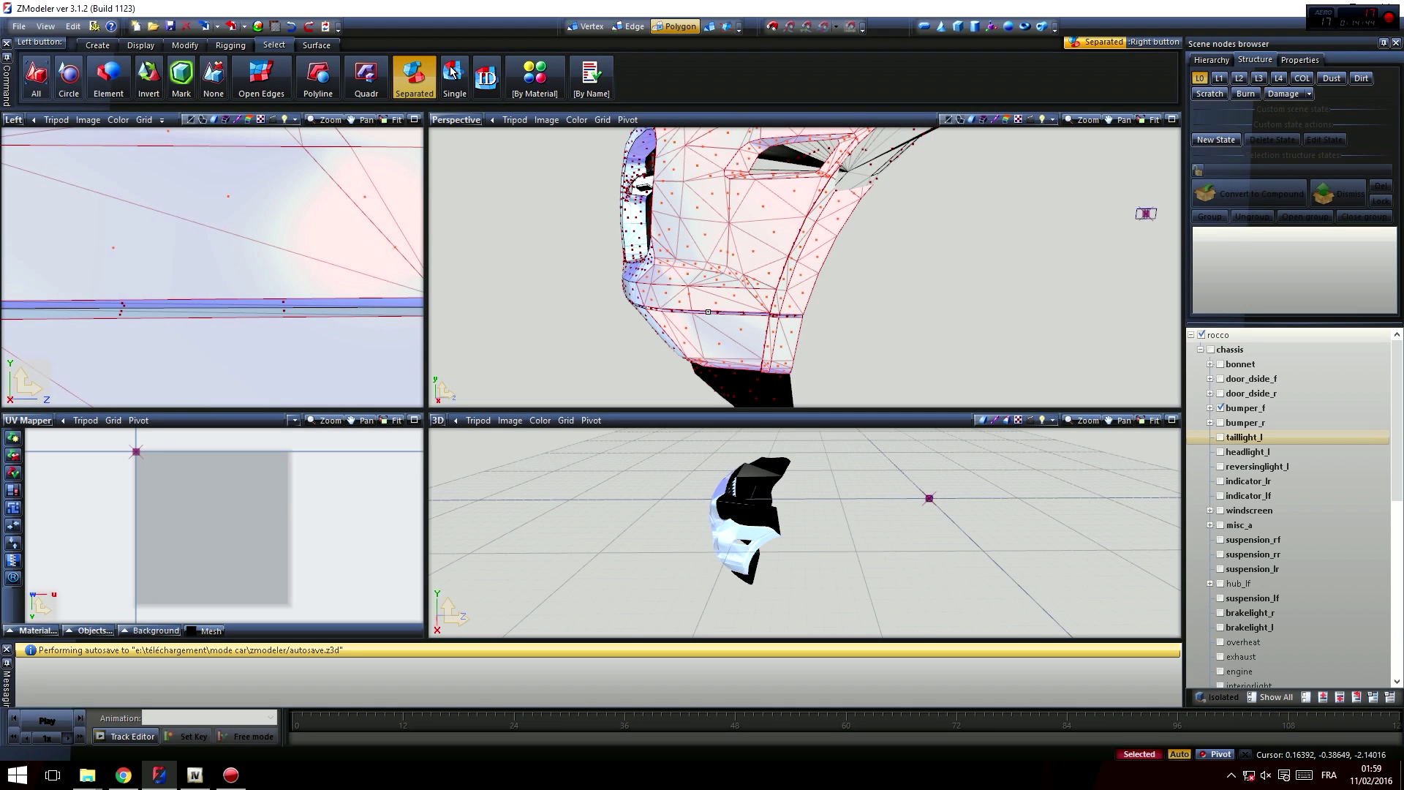
right_click(715, 314)
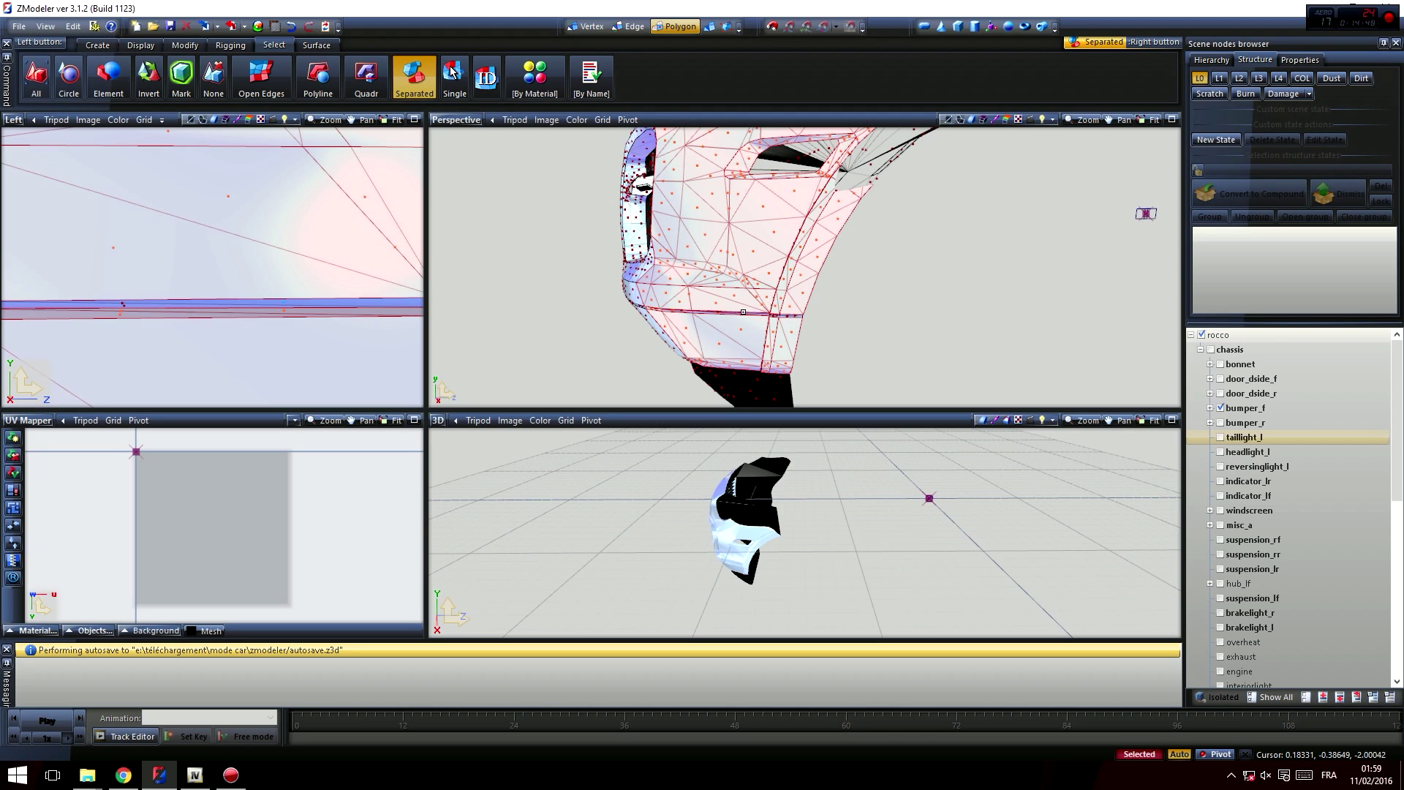
scroll(351, 298, "down", 5)
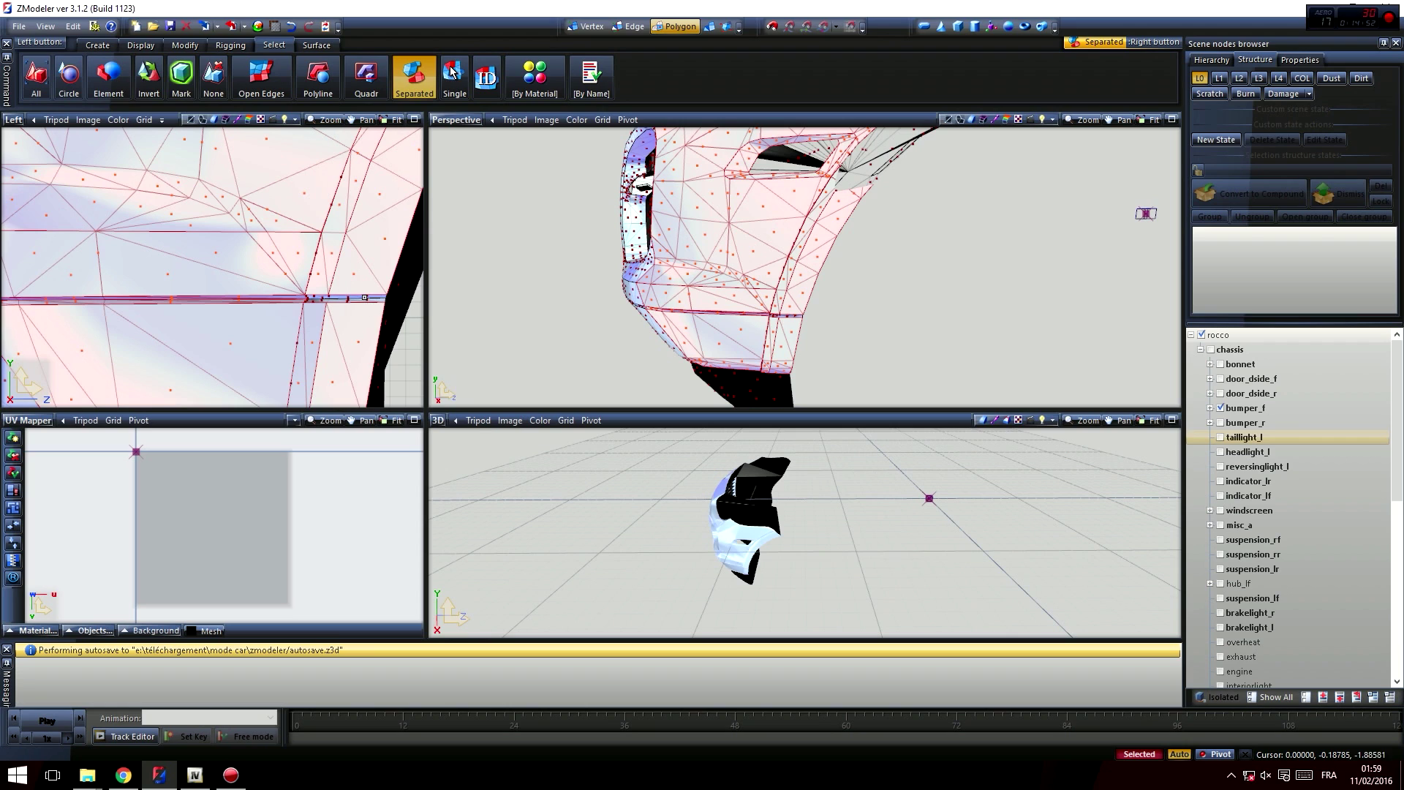
middle_click_drag(812, 319, 730, 333)
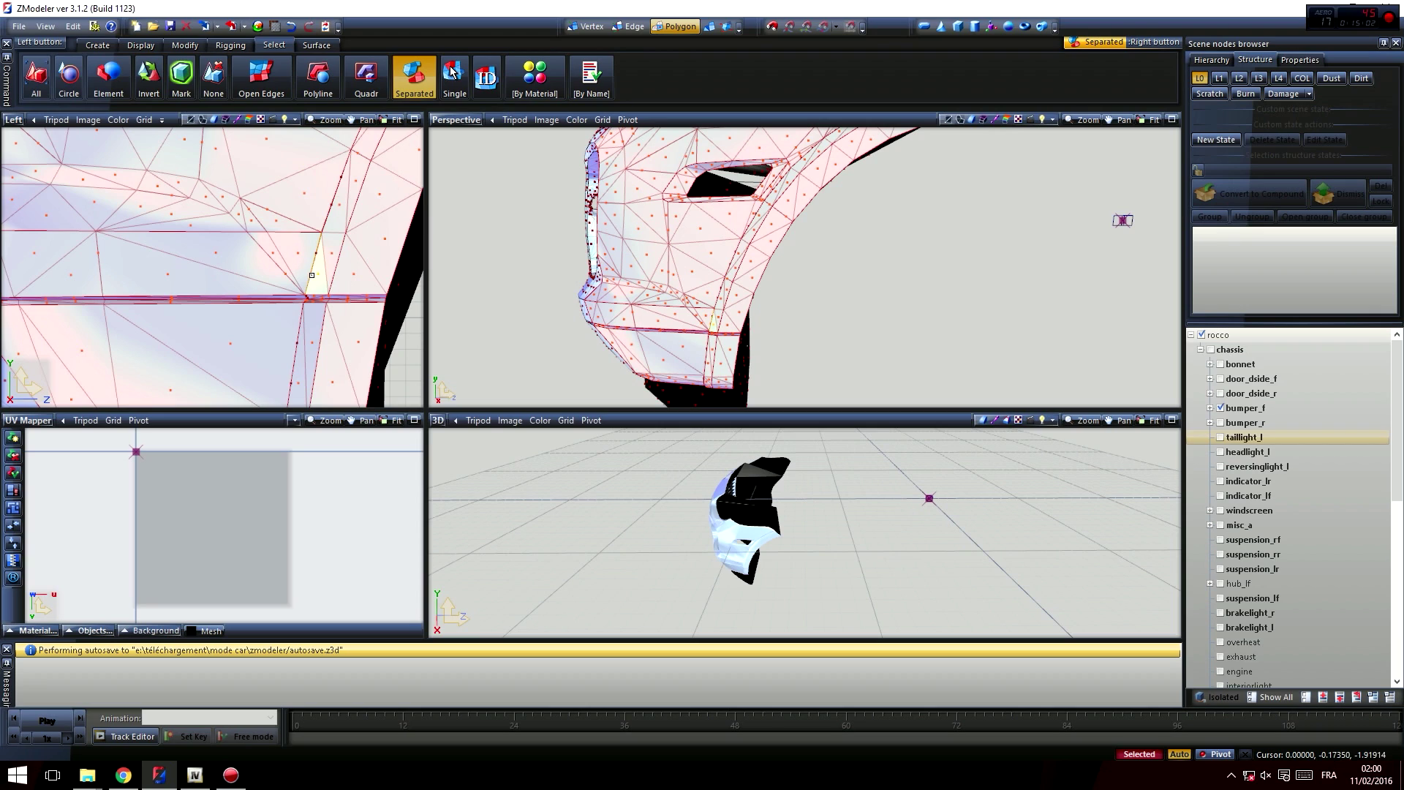
- Try to add the narrow edge polygons at the rear tip of the front bumper's side panel to the selection
scroll(305, 292, "up", 3)
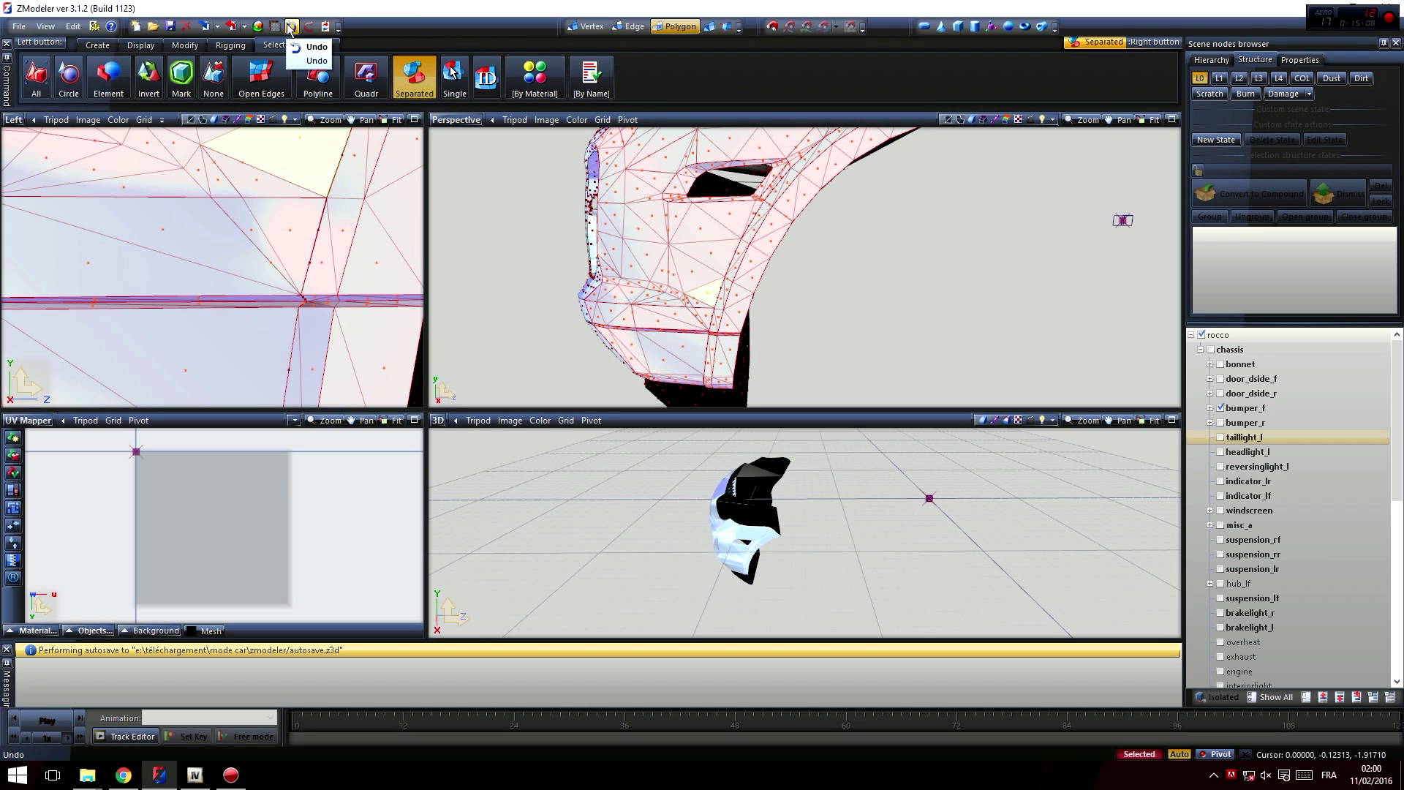
scroll(180, 245, "down", 2)
scroll(180, 245, "down", 6)
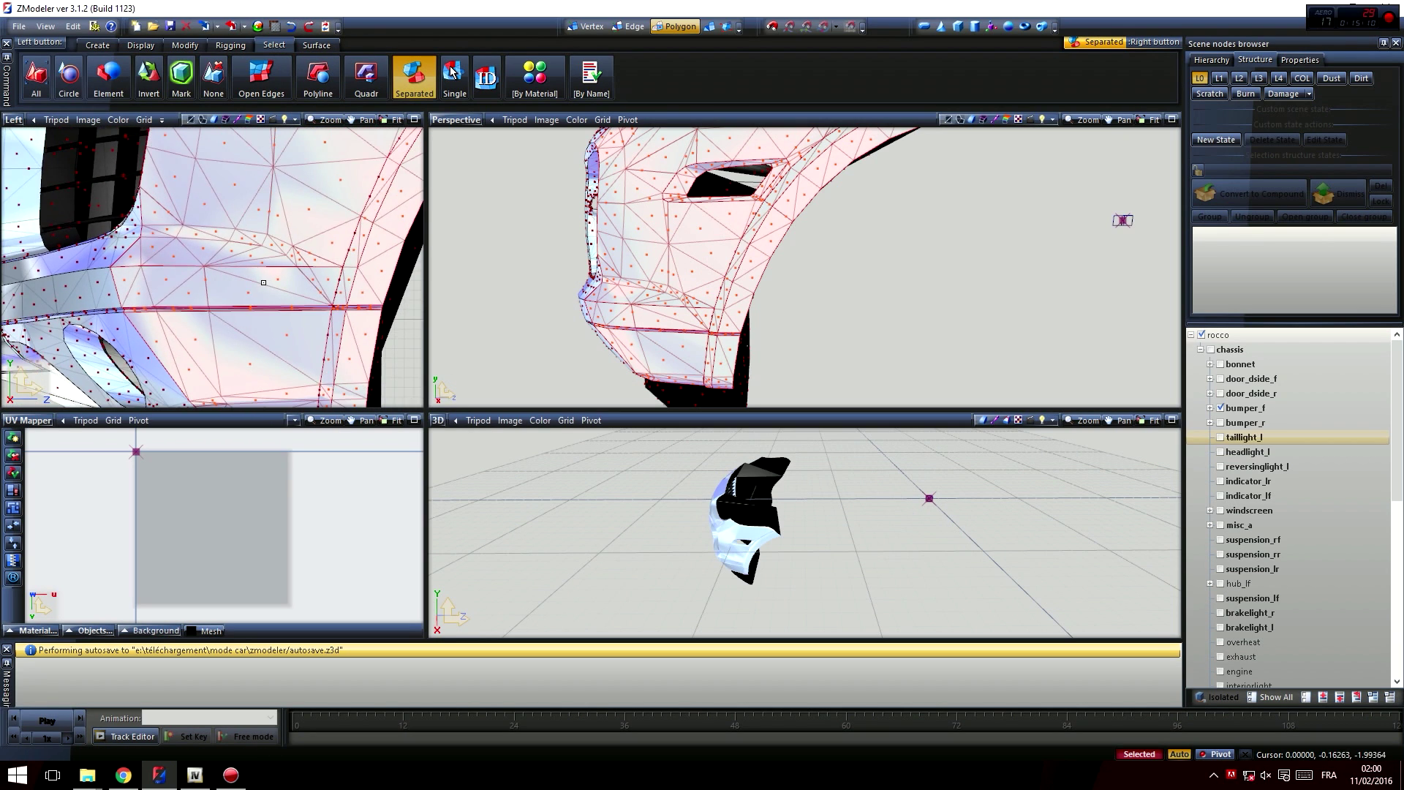
scroll(260, 200, "down", 1)
middle_click_drag(260, 200, 208, 312)
scroll(282, 204, "down", 2)
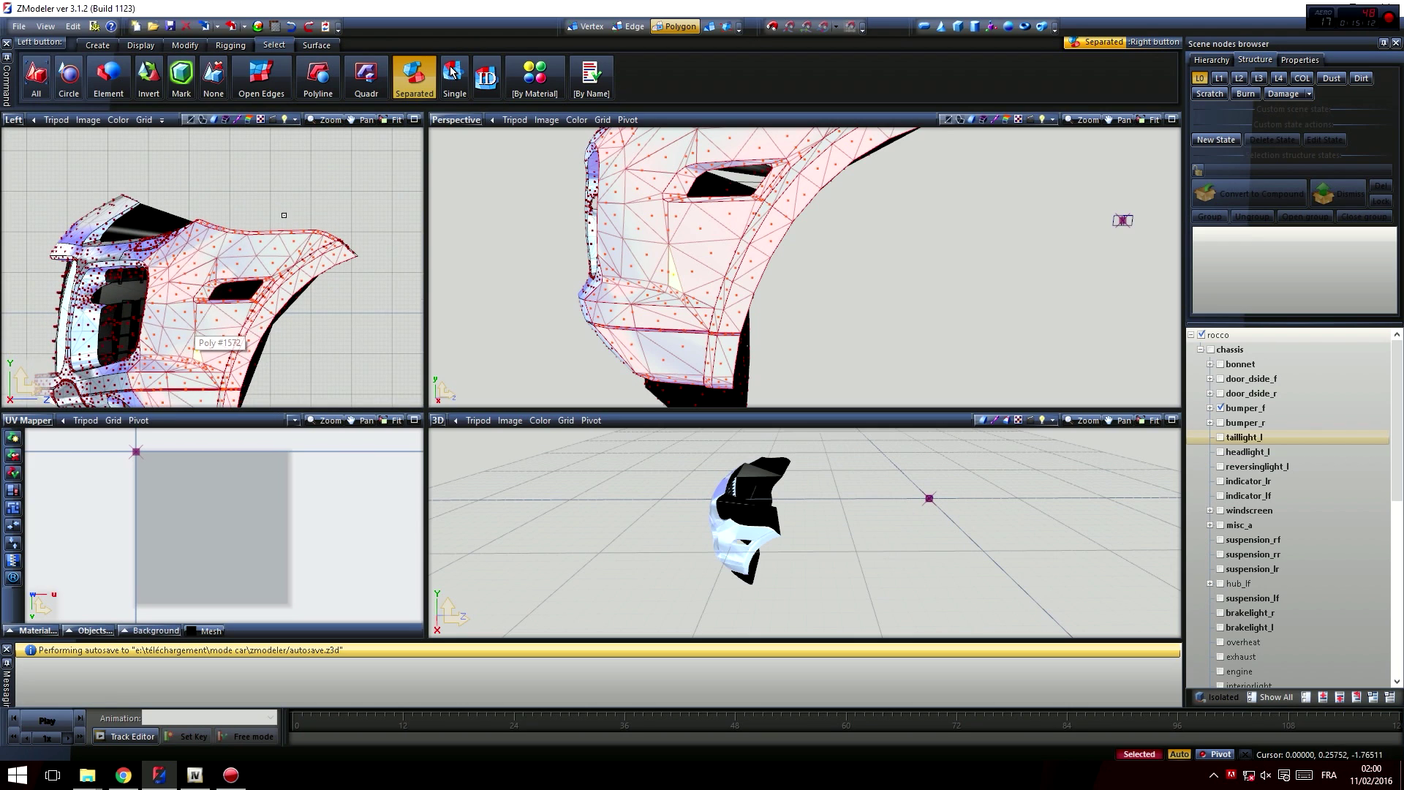
scroll(353, 211, "up", 2)
scroll(352, 210, "up", 6)
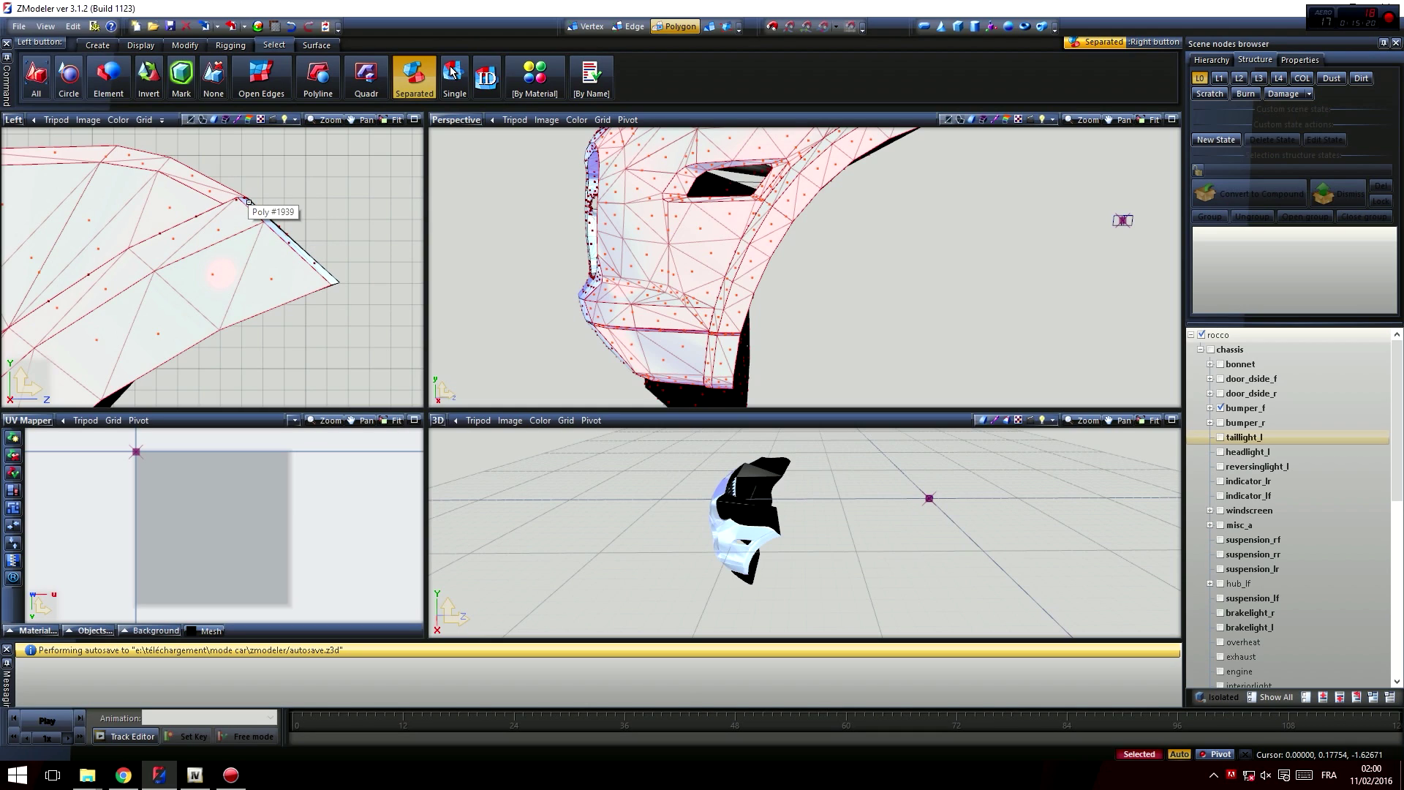
left_click(288, 26)
mouse_move(709, 252)
middle_mouse_down()
mouse_move(750, 245)
mouse_move(708, 236)
middle_mouse_up()
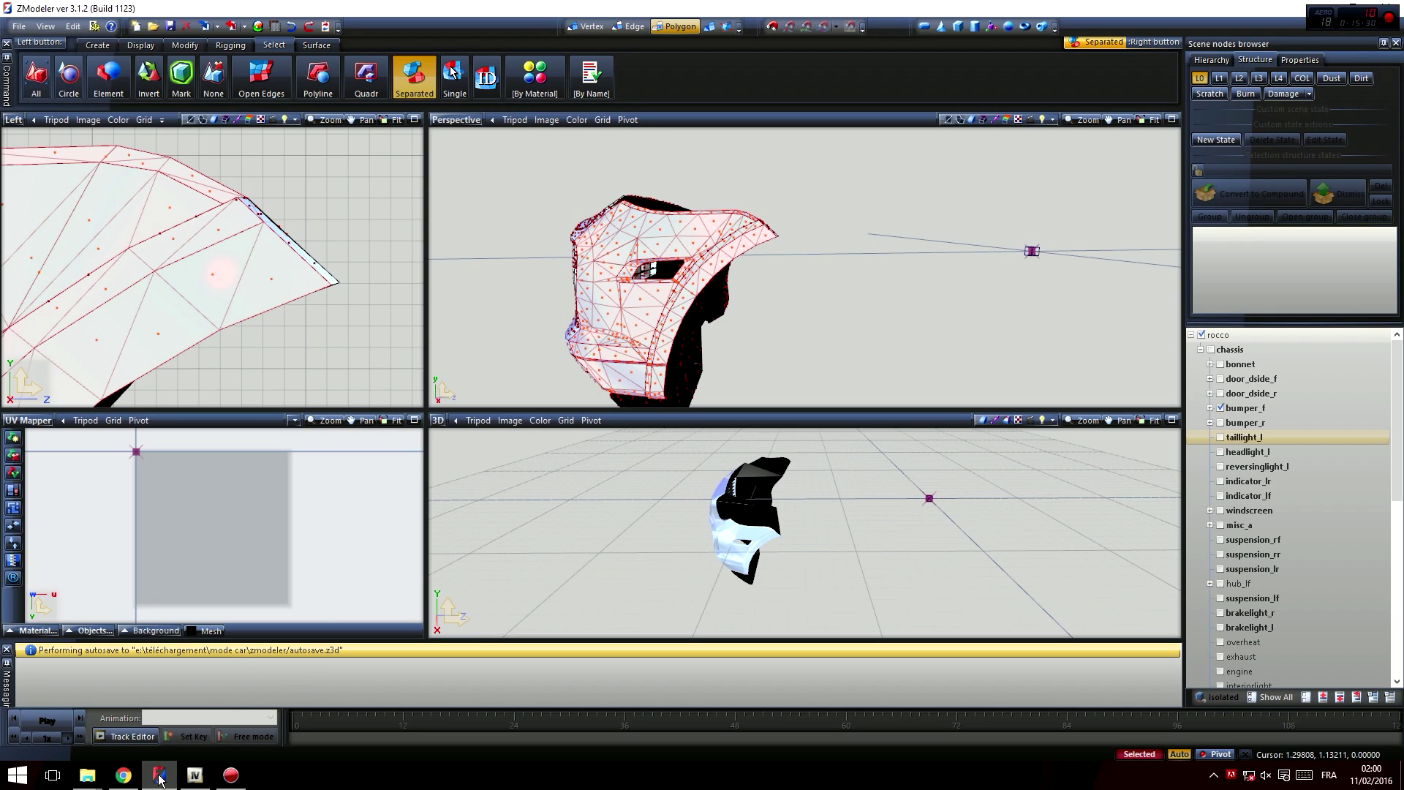
mouse_move(162, 775)
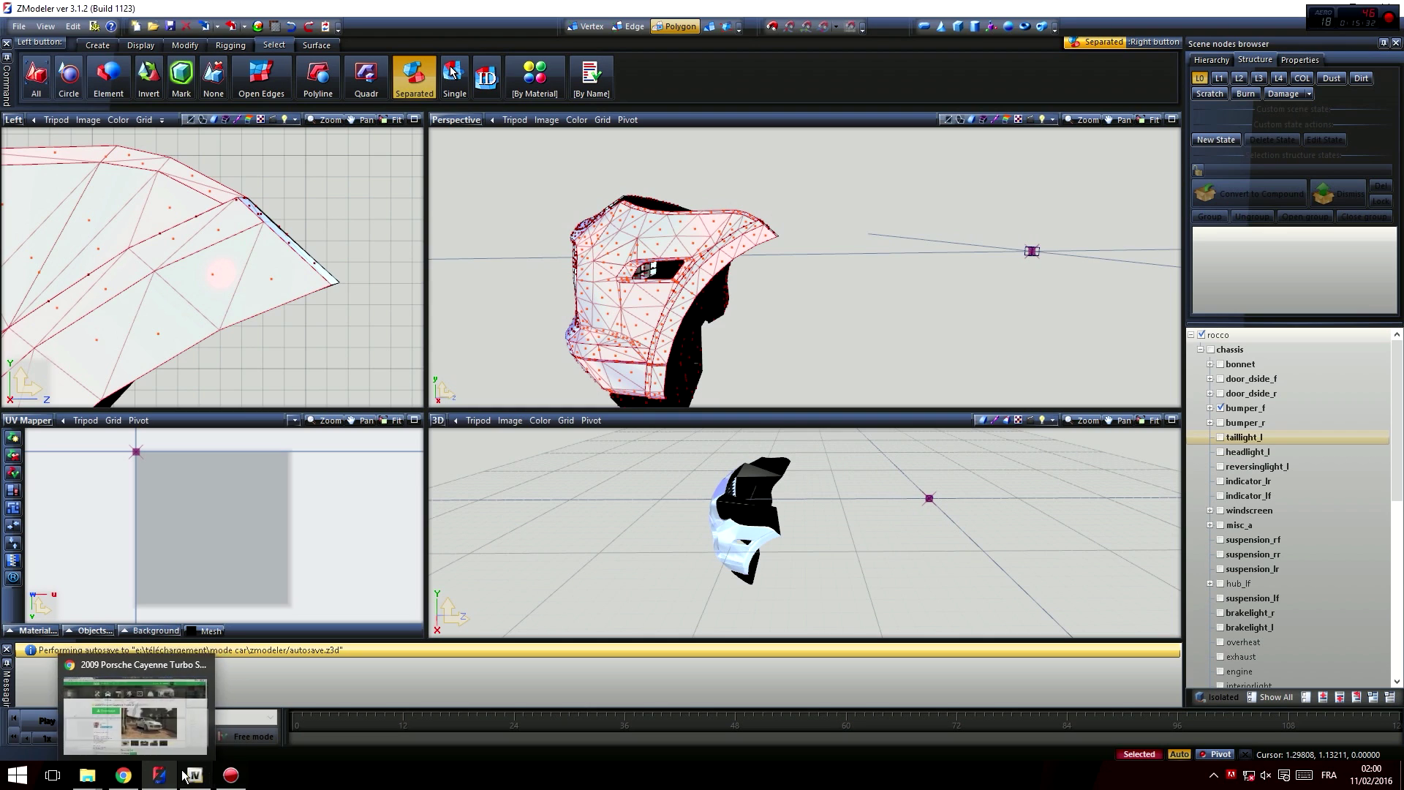
left_click(130, 782)
left_click(131, 782)
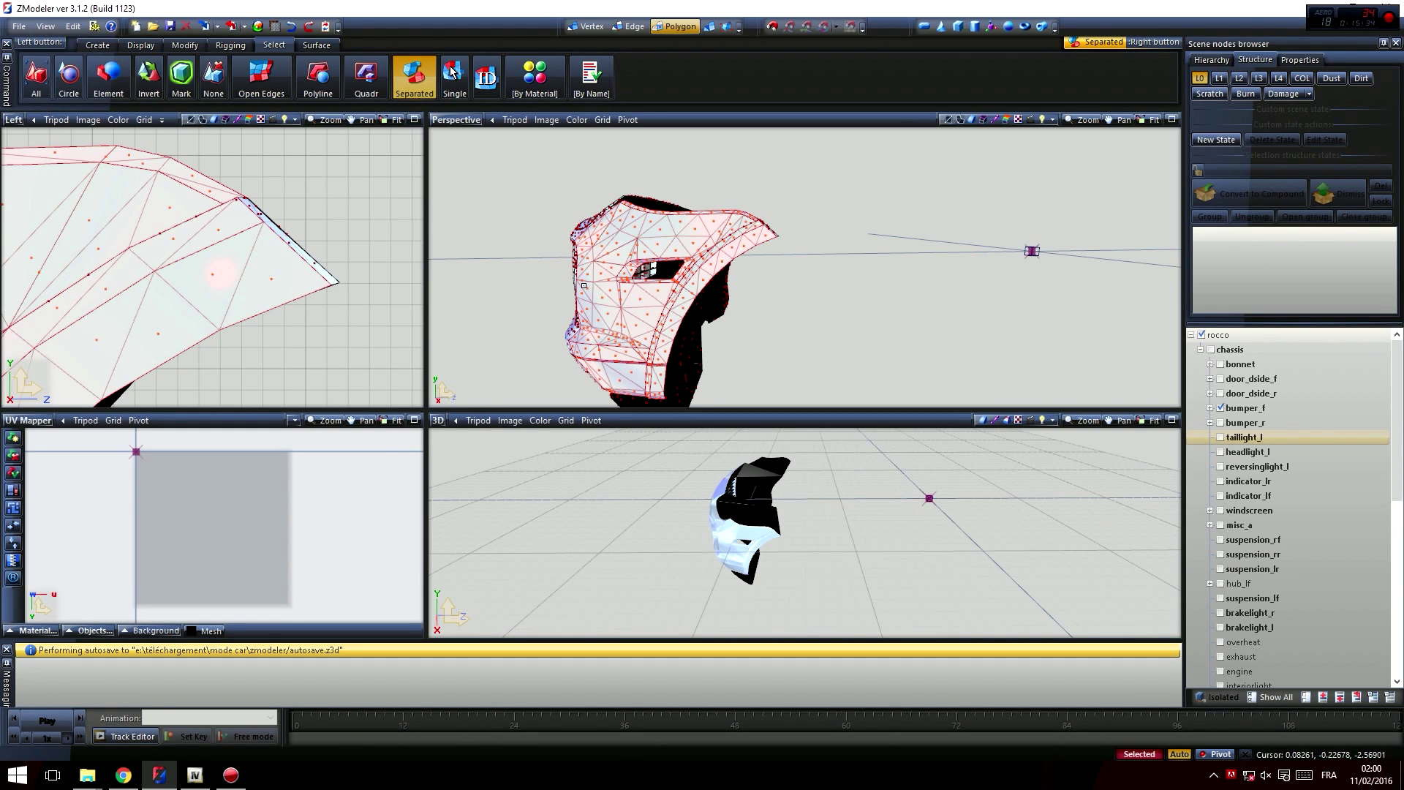
- Select the narrow edge strip at the front bumper's rear upper tip along with the side panel
middle_click_drag(760, 257, 819, 253)
scroll(820, 253, "up", 5)
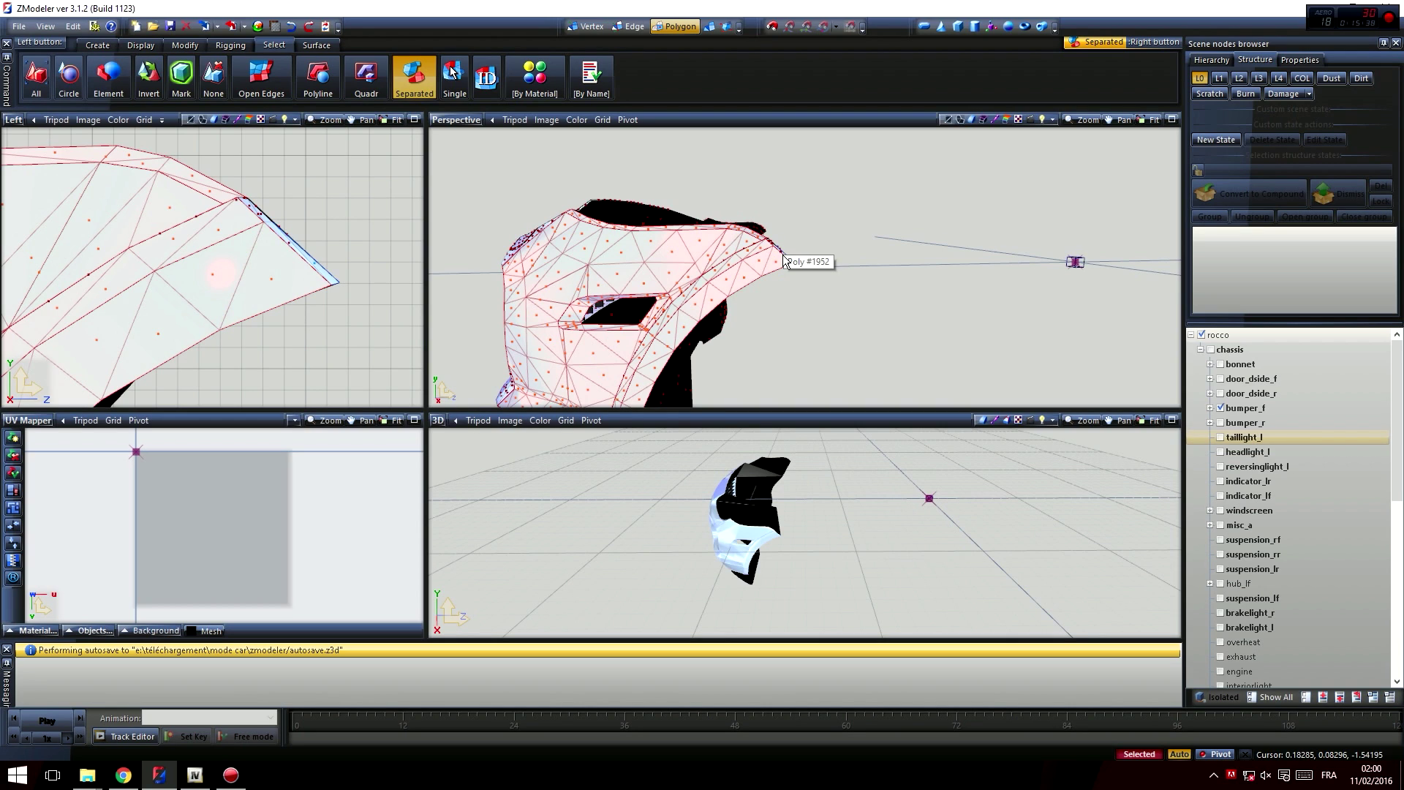
mouse_move(785, 259)
middle_mouse_down()
mouse_move(787, 346)
mouse_move(756, 313)
mouse_move(804, 245)
mouse_move(778, 335)
mouse_move(841, 310)
middle_mouse_up()
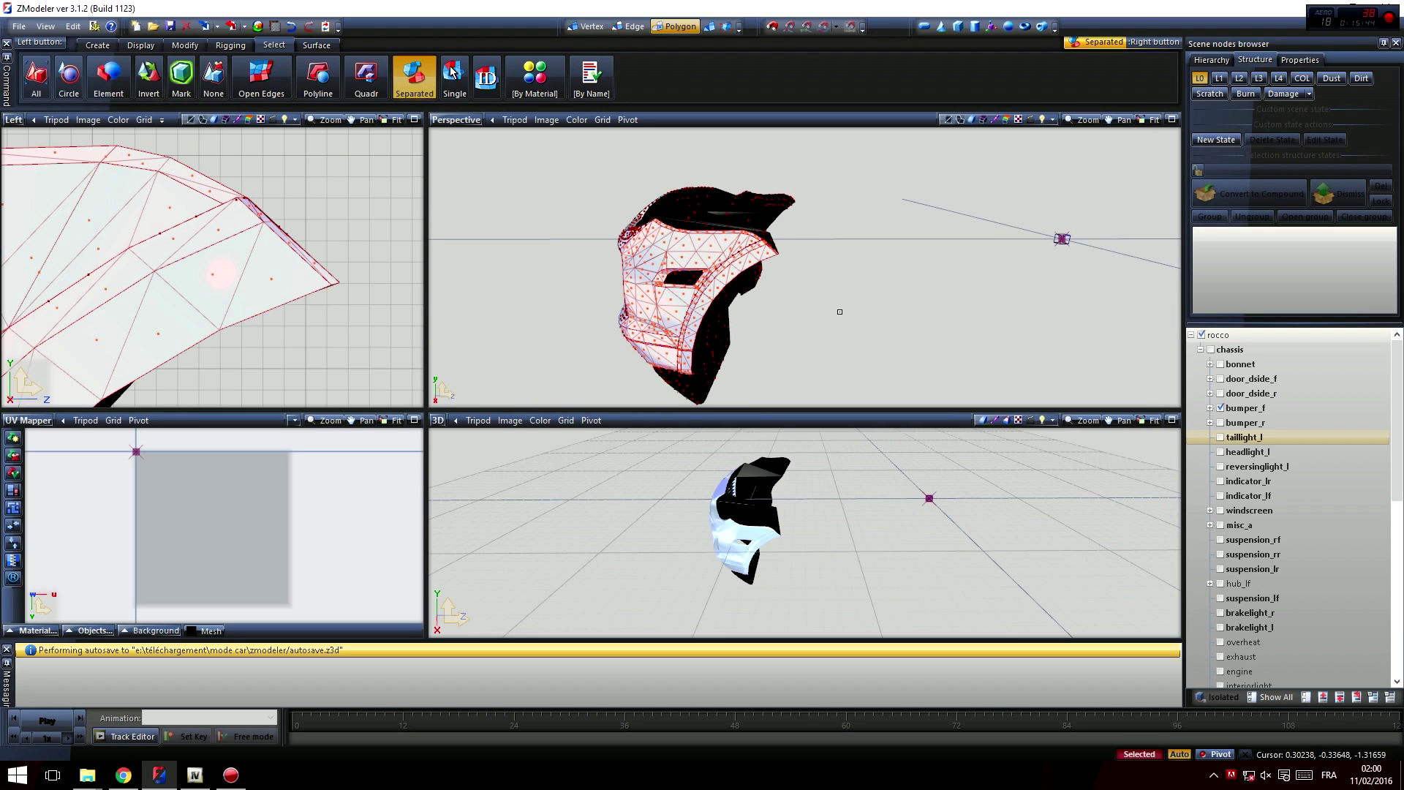
- Hide bumper_f, show bumper_r and open the rear bumper for polygon-level editing
left_click(1222, 408)
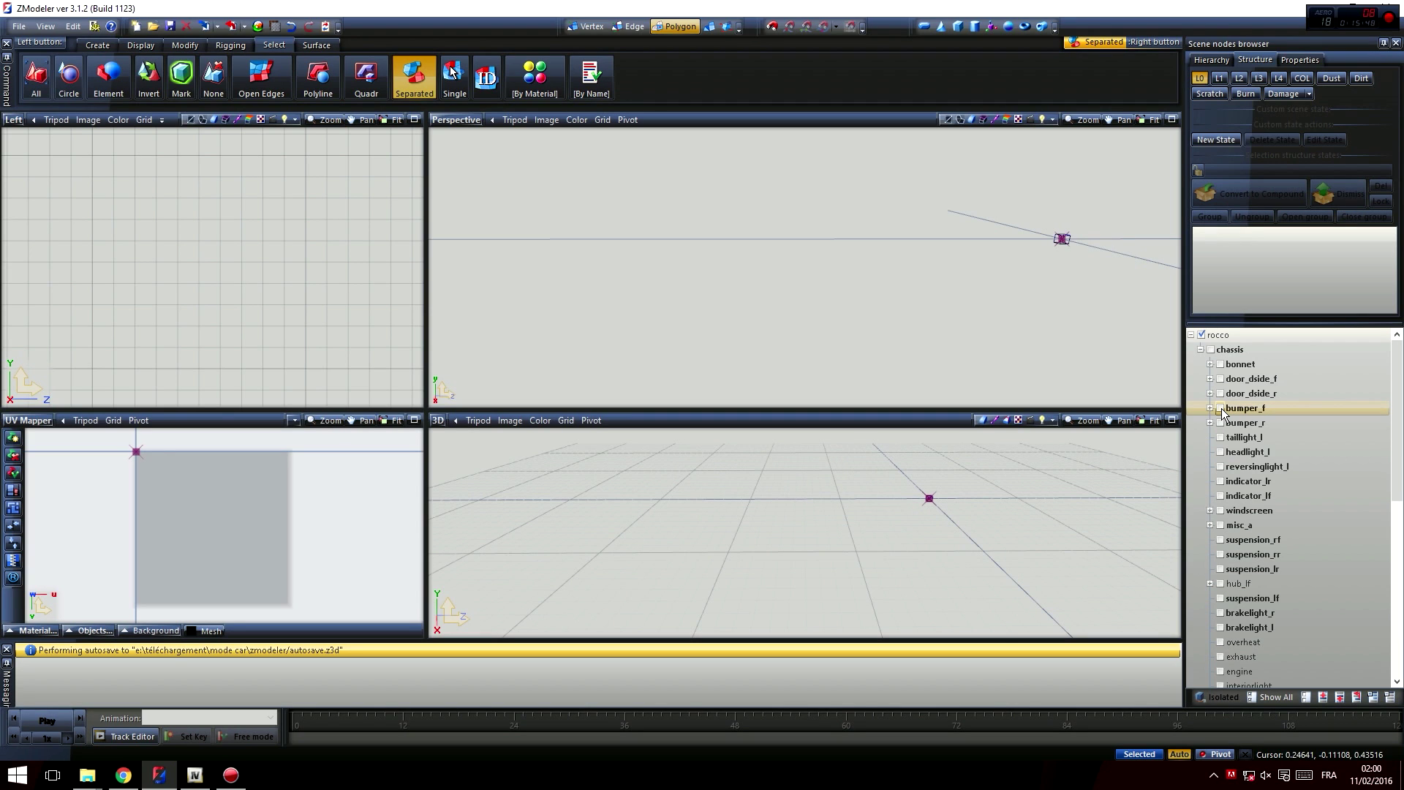
left_click(1220, 423)
mouse_move(1009, 308)
middle_mouse_down()
mouse_move(542, 272)
mouse_move(893, 275)
mouse_move(709, 297)
mouse_move(667, 252)
middle_mouse_up()
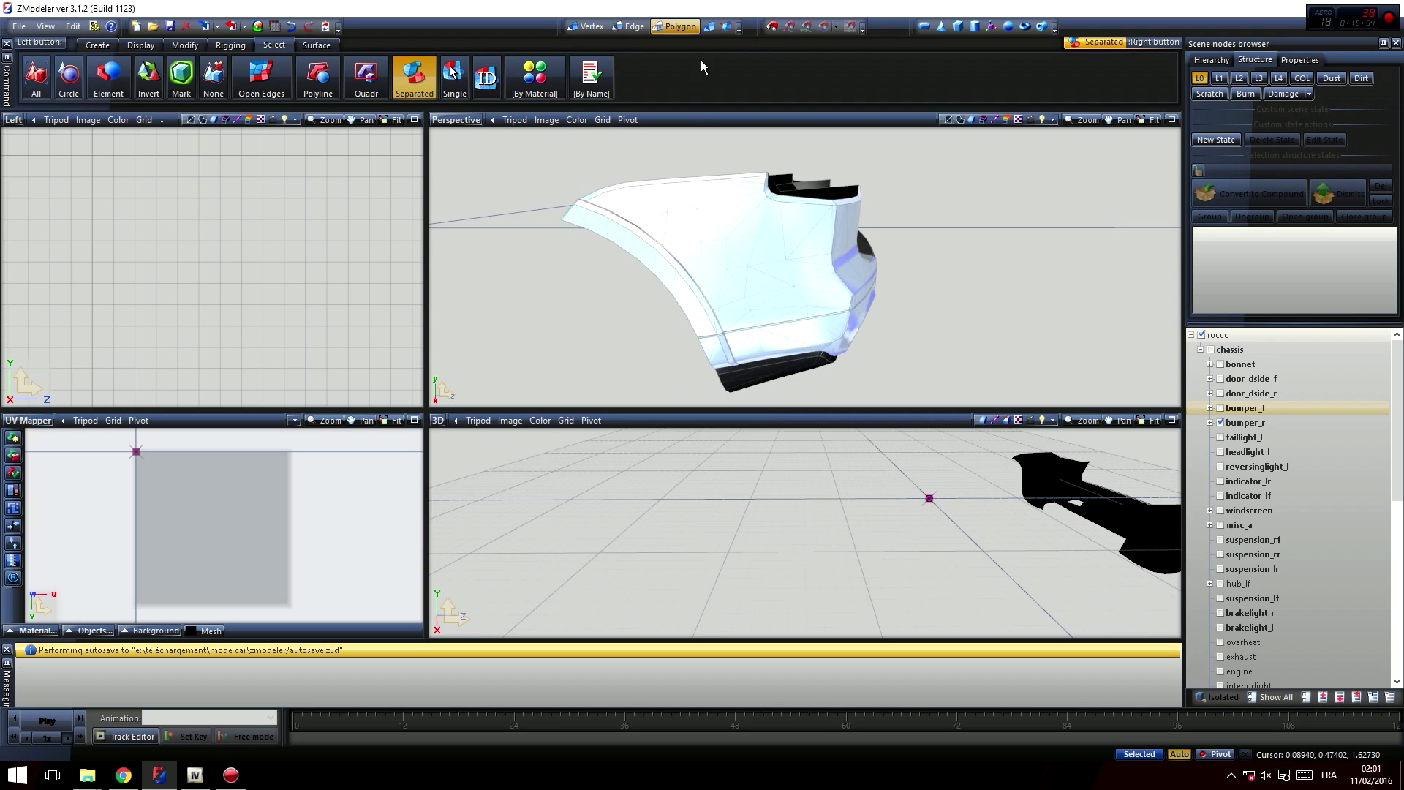
left_click(709, 27)
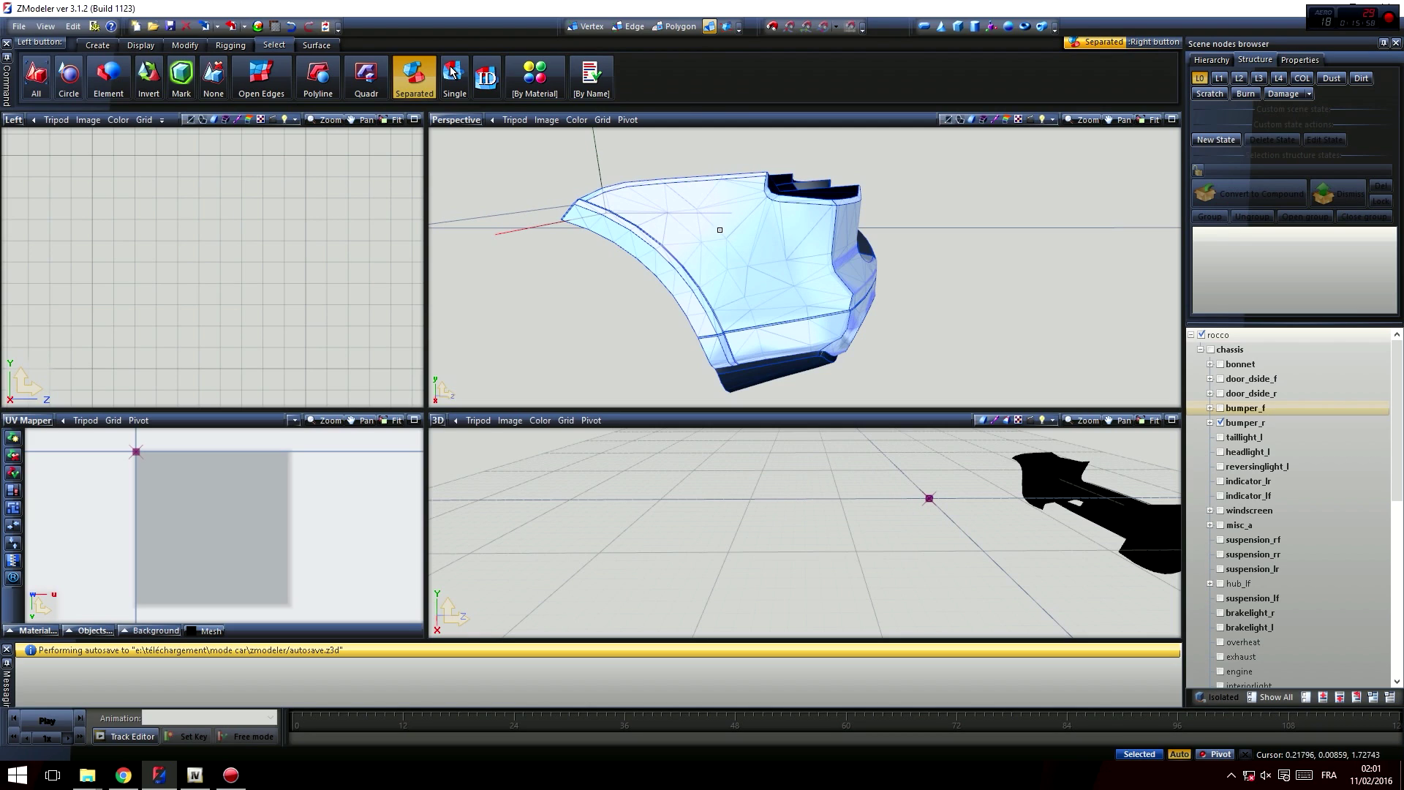
left_click(672, 28)
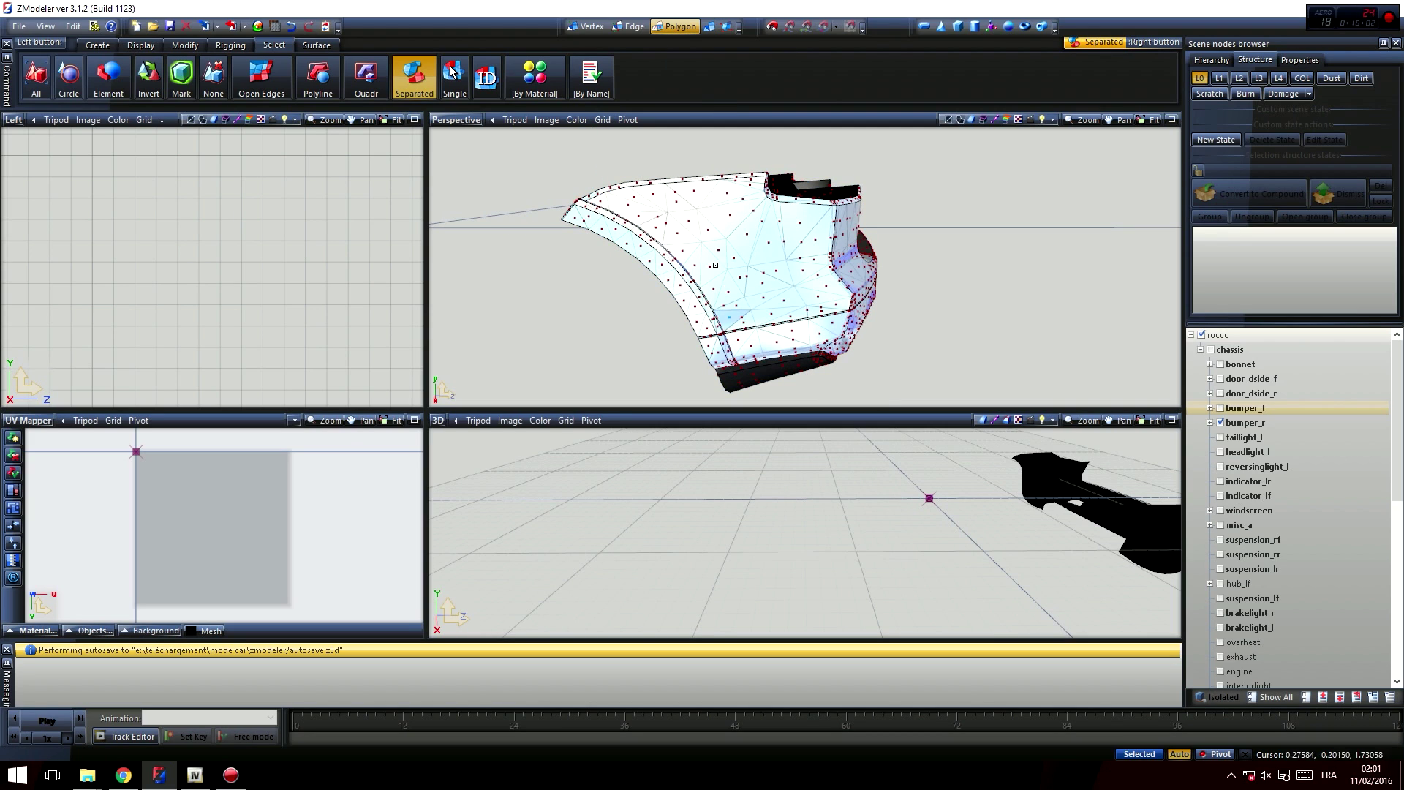
- Select the rear bumper's painted side panel and its wheel-arch edge polygons with Separated selection
left_click(718, 269)
scroll(719, 269, "up", 4)
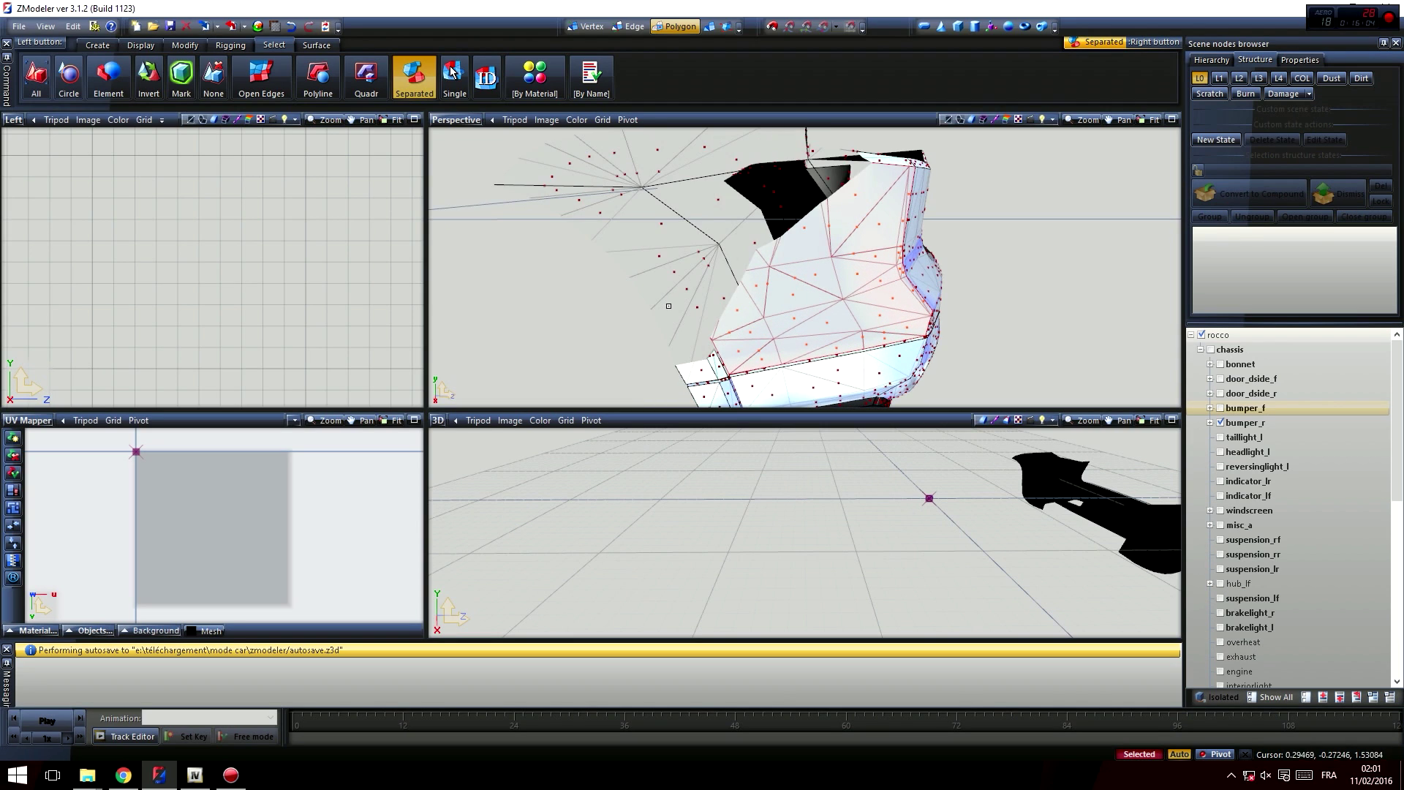
scroll(668, 306, "down", 3)
left_click(679, 298)
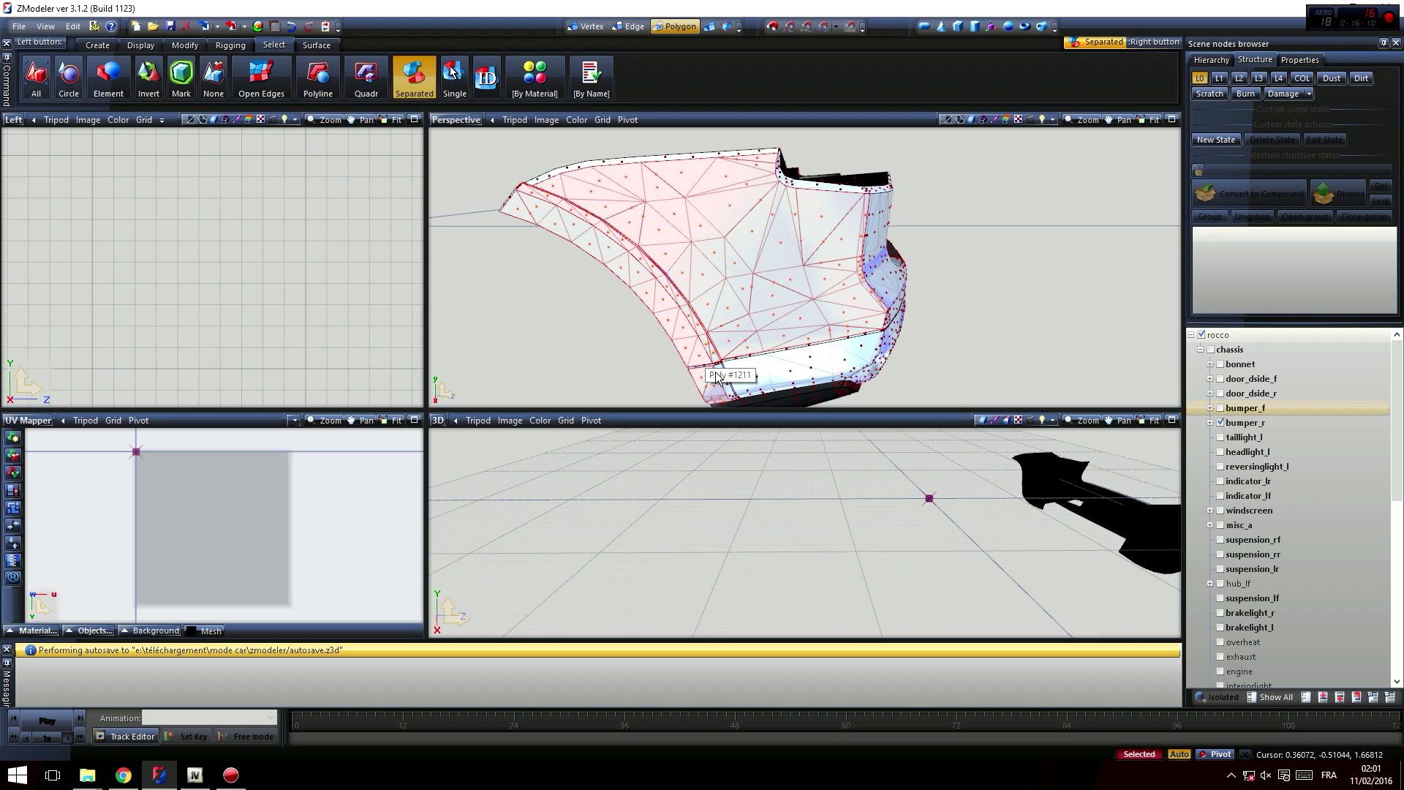
- Add the polygons of the lower side section and seam below the rear bumper's side panel to the selection
left_click(739, 372)
middle_click_drag(739, 372, 739, 294)
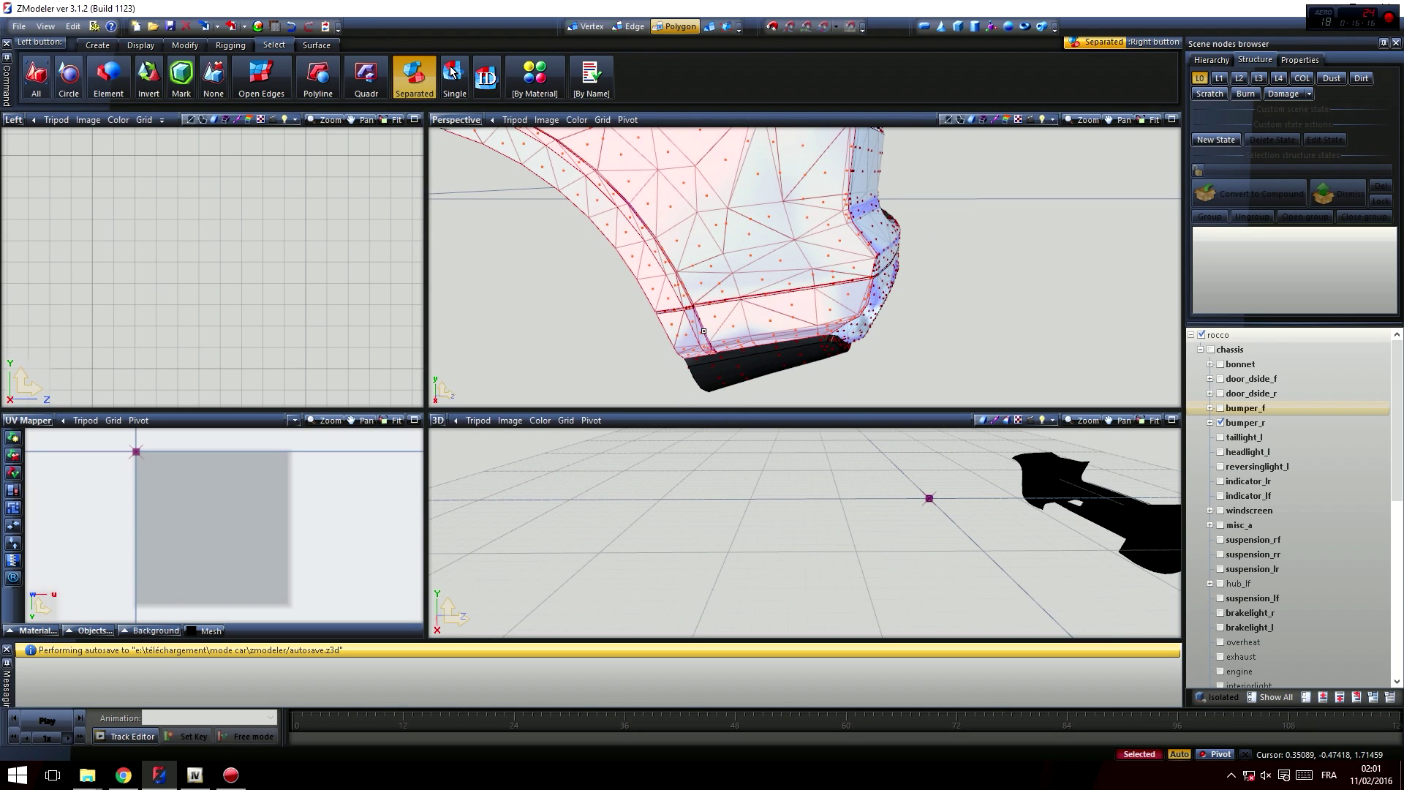
middle_click_drag(704, 331, 825, 291)
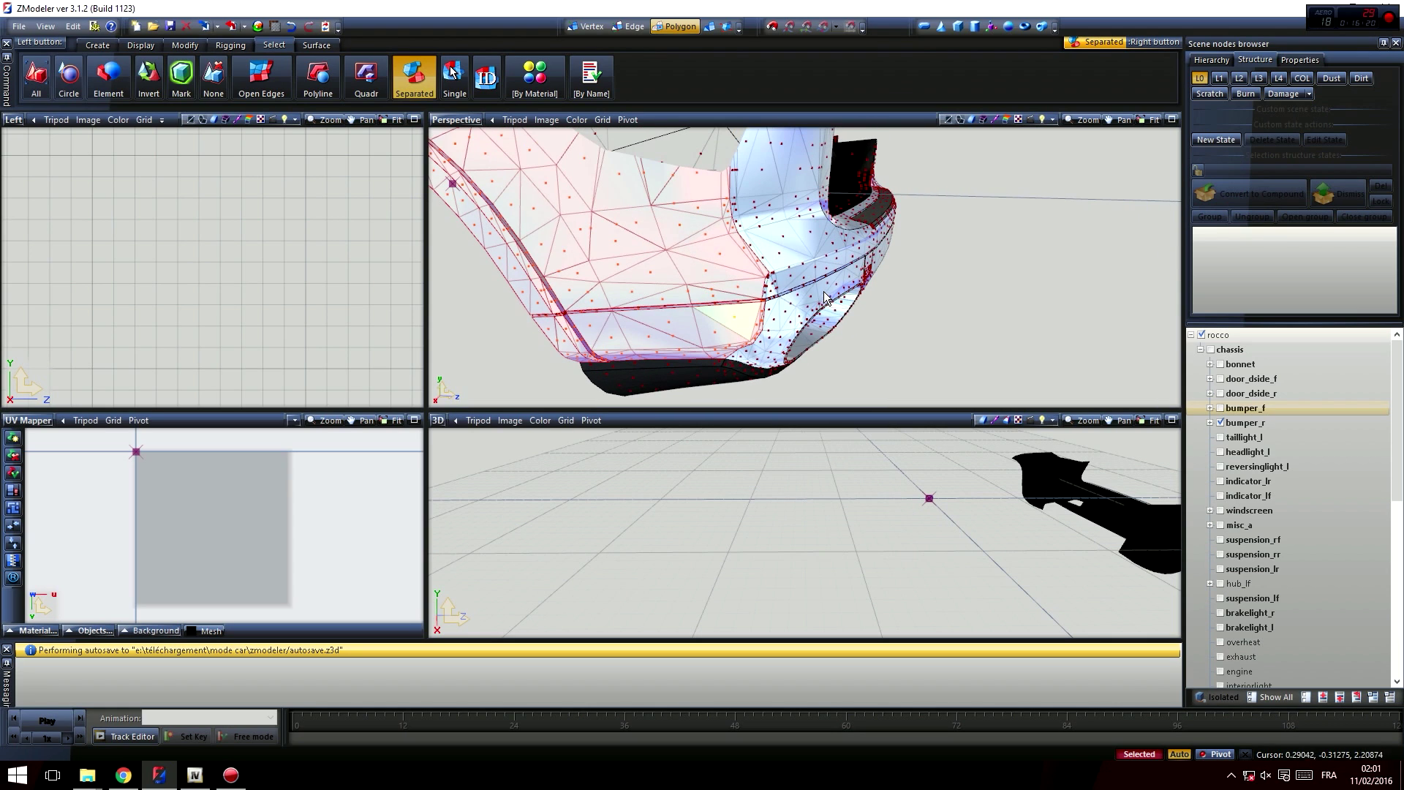
middle_click_drag(813, 301, 751, 181)
left_click(291, 27)
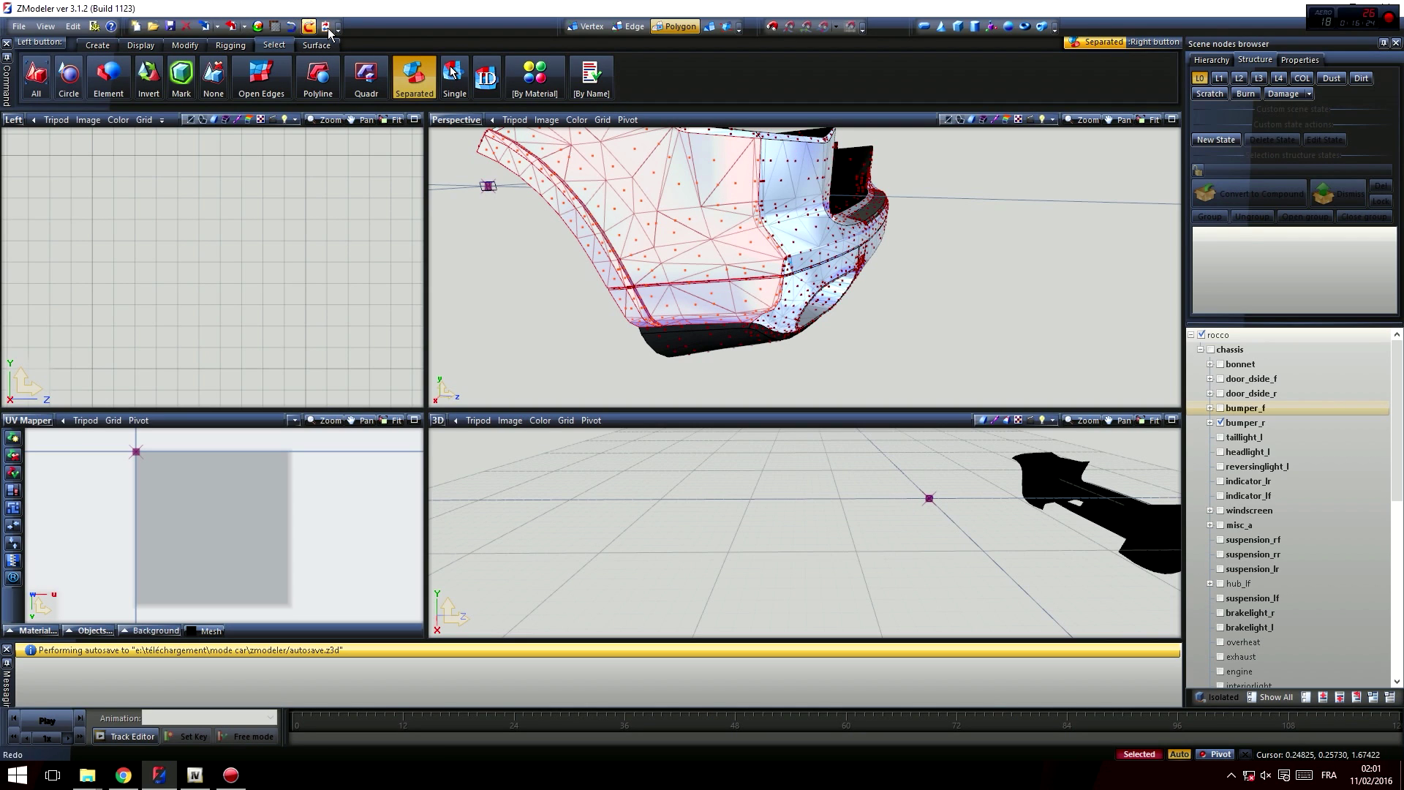
- Check the rear bumper's side selection from several angles and reset the side viewport to the Left view
middle_click_drag(837, 254, 824, 341)
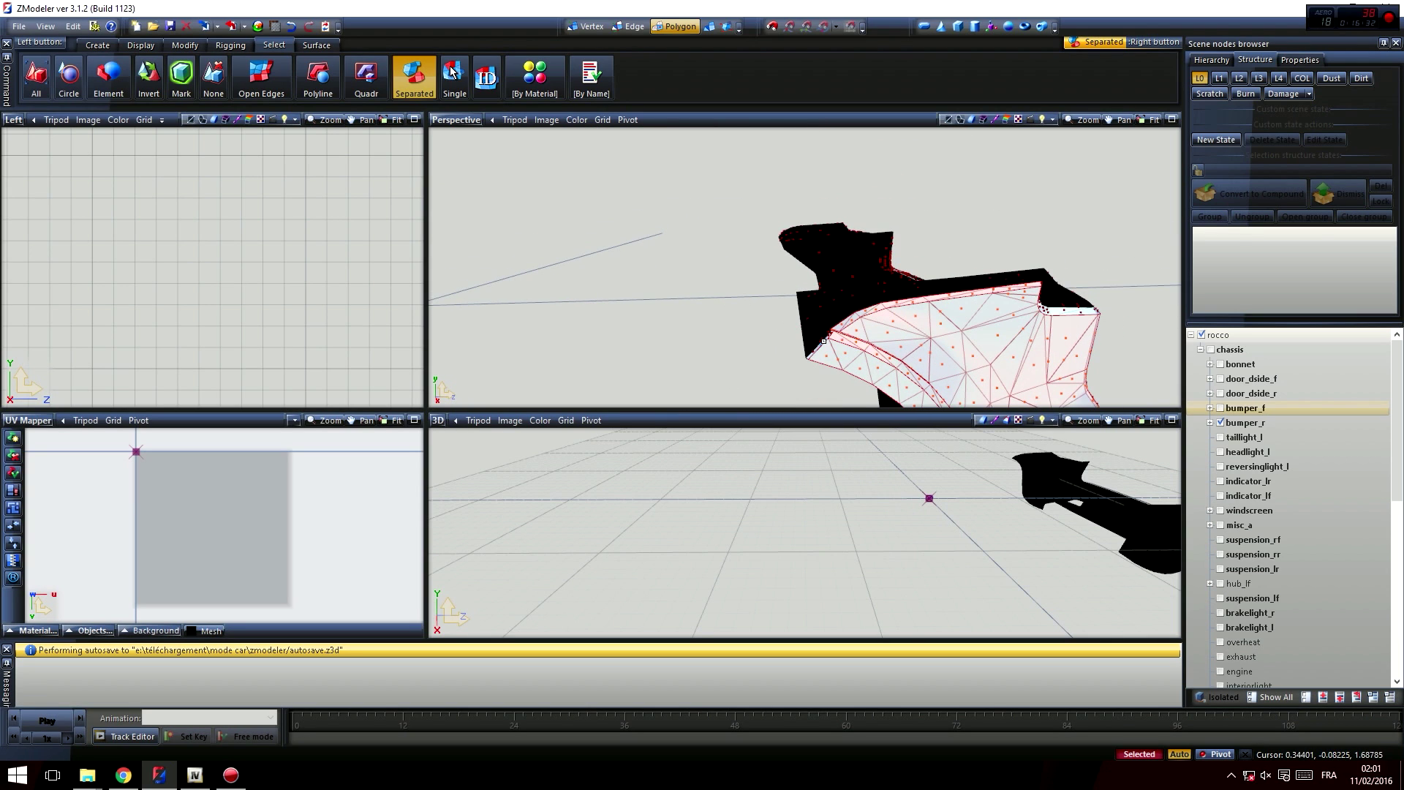
middle_click_drag(1061, 343, 825, 276)
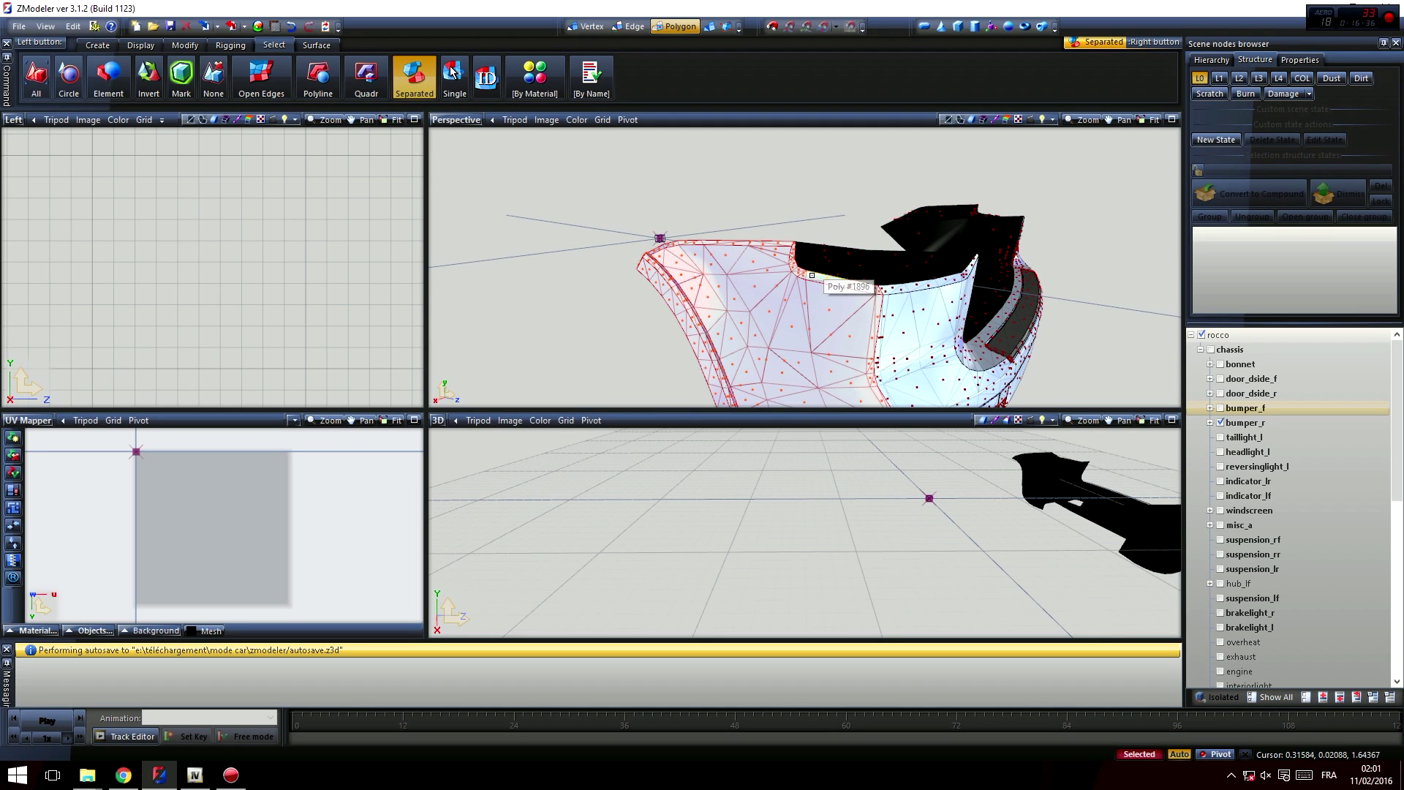
middle_click_drag(845, 335, 907, 307)
scroll(316, 292, "down", 2)
scroll(316, 292, "down", 3)
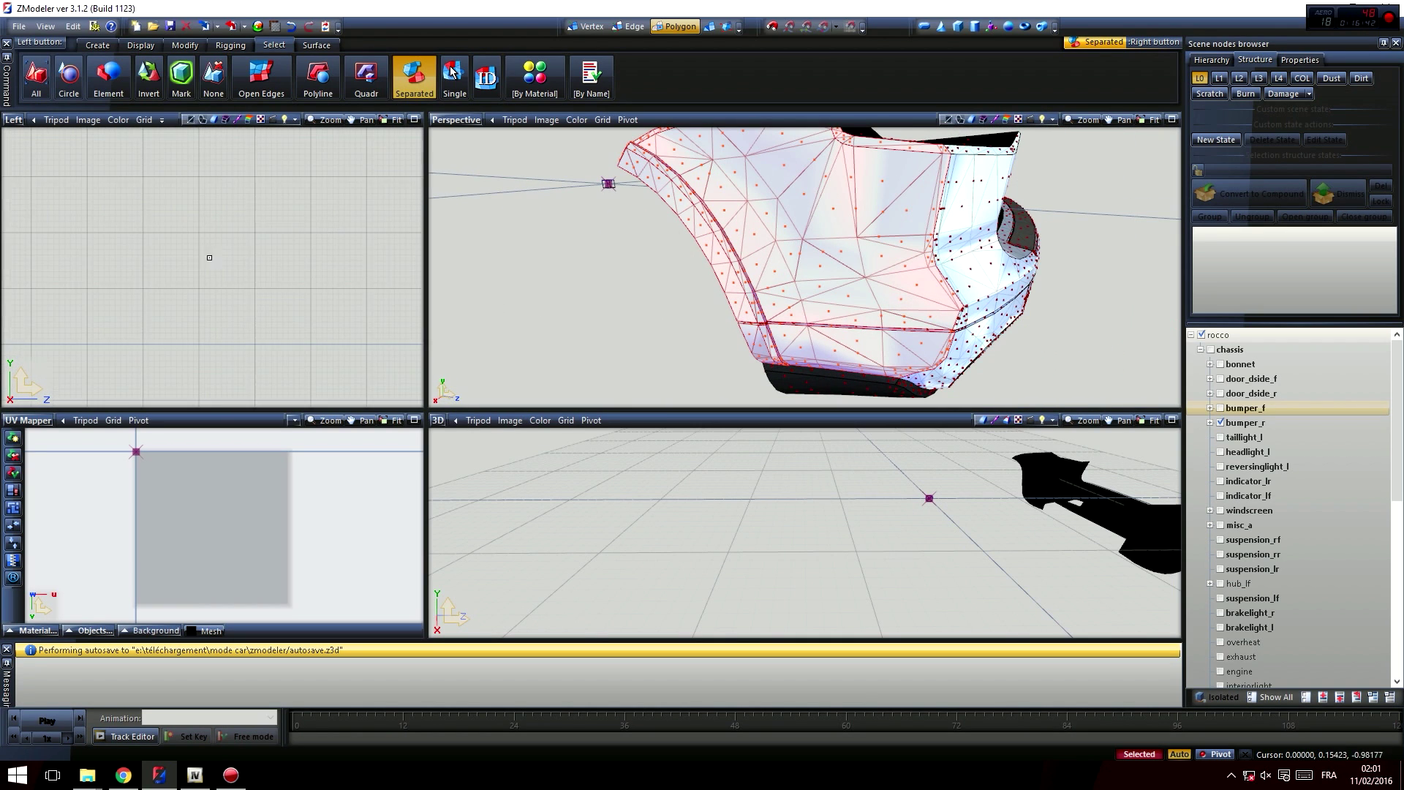
middle_click_drag(323, 265, 81, 281)
left_click(14, 121)
left_click(13, 120)
left_click(13, 120)
left_click(30, 154)
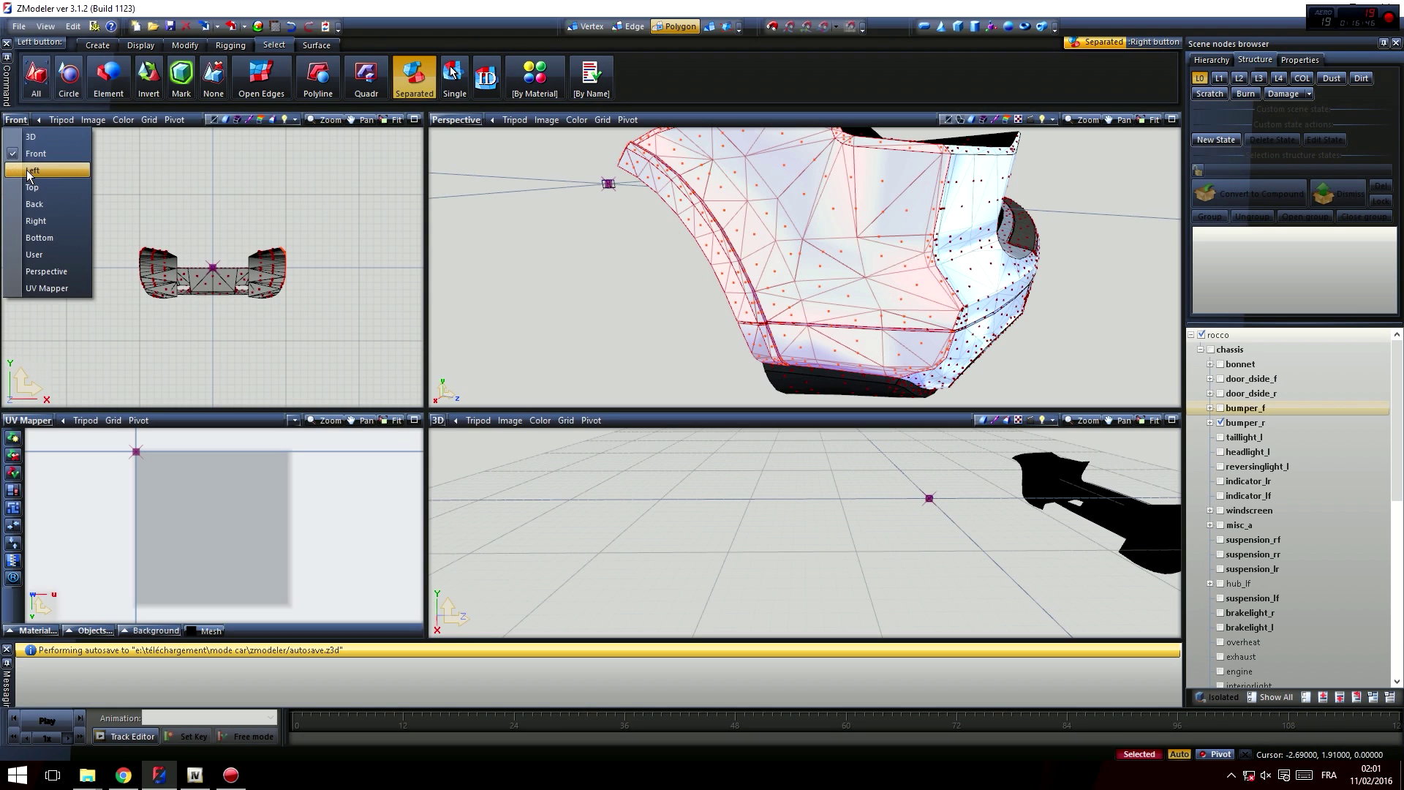
left_click(31, 169)
- Add the remaining narrow seam polygons between the rear bumper's side panel and lower section to the selection
scroll(363, 279, "up", 10)
scroll(341, 291, "up", 10)
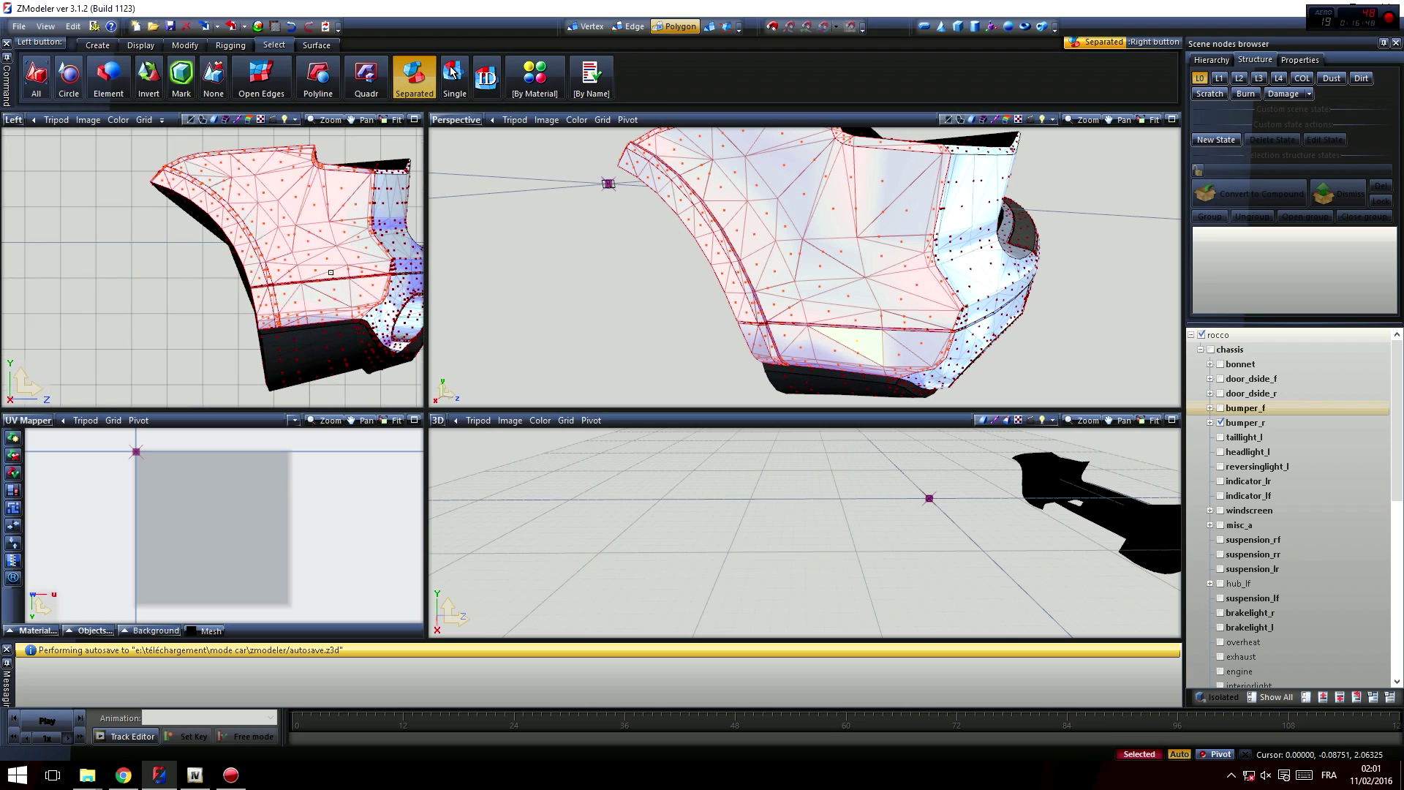
scroll(256, 282, "up", 8)
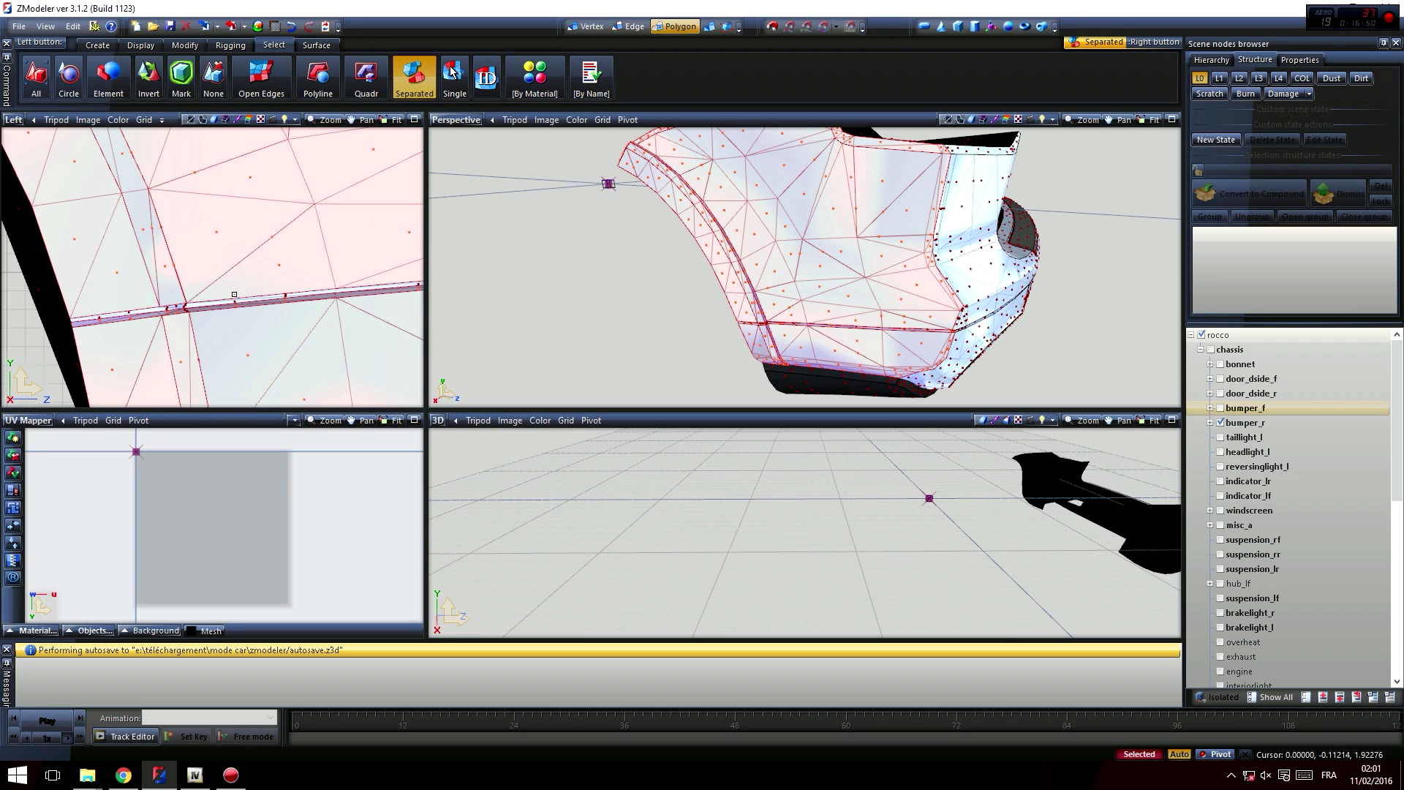
right_click(235, 301)
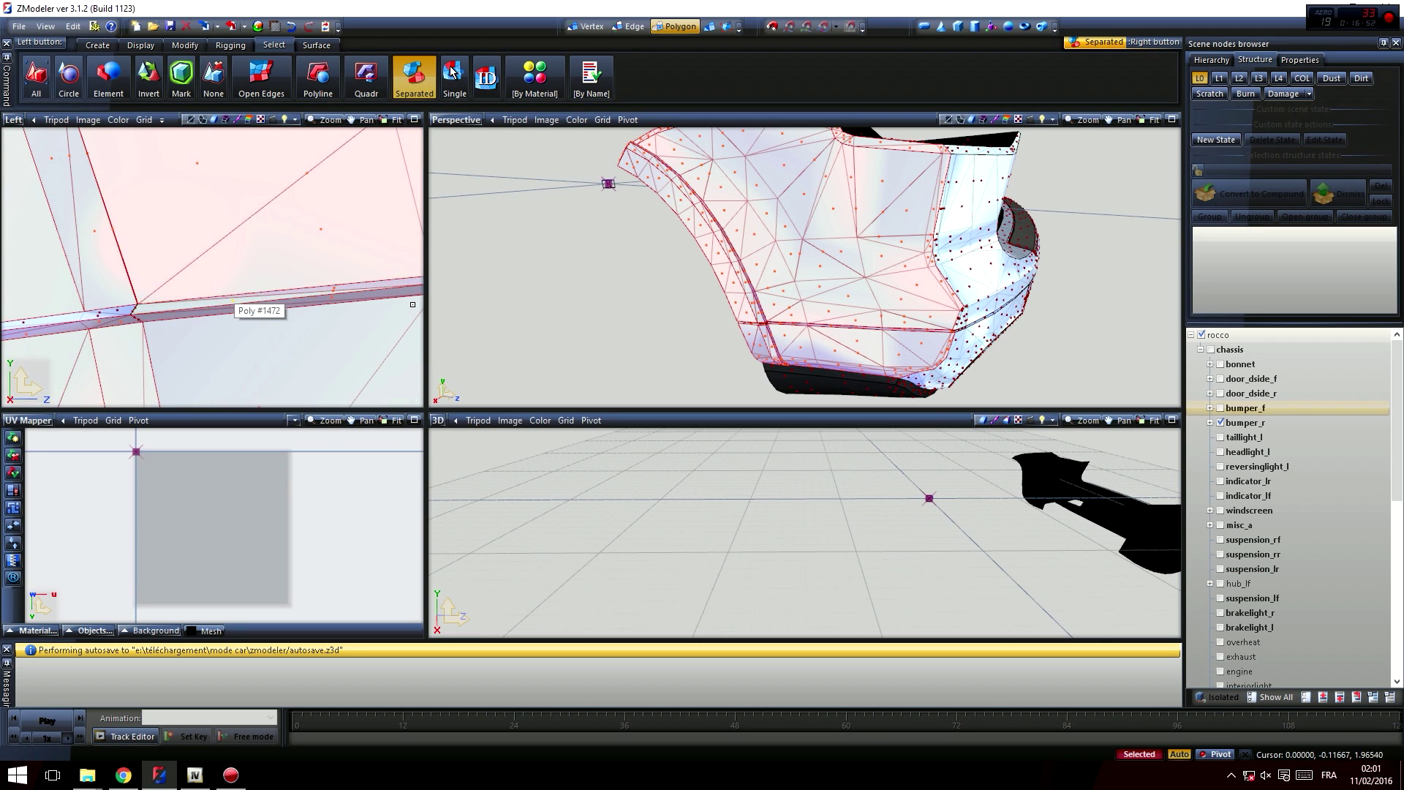
scroll(304, 317, "down", 2)
middle_click_drag(123, 270, 187, 262)
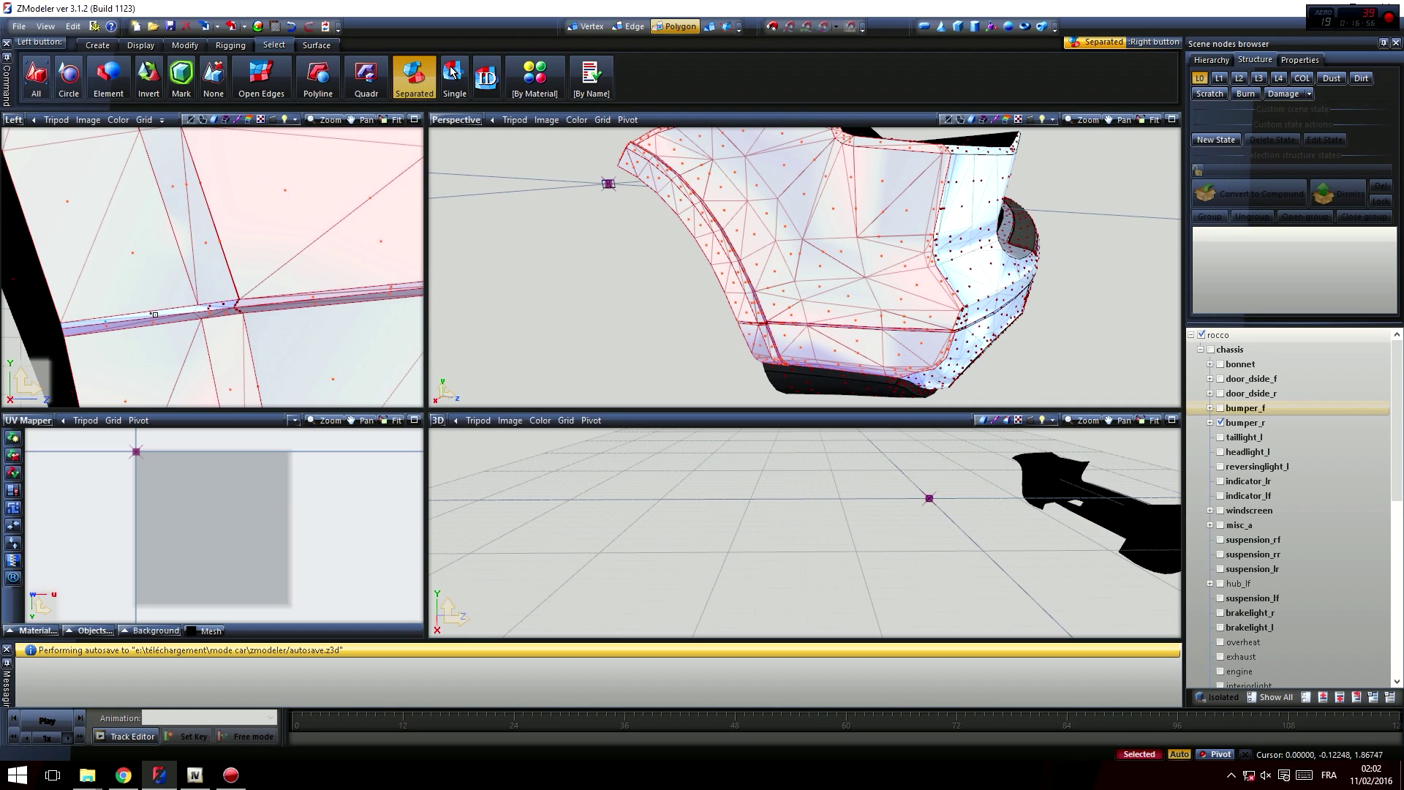
middle_click_drag(239, 309, 44, 310)
mouse_move(293, 292)
middle_mouse_down()
mouse_move(102, 291)
mouse_move(292, 294)
middle_mouse_up()
scroll(103, 291, "down", 2)
scroll(206, 285, "down", 4)
middle_click_drag(146, 282, 323, 276)
scroll(281, 245, "down", 2)
middle_click_drag(679, 317, 790, 291)
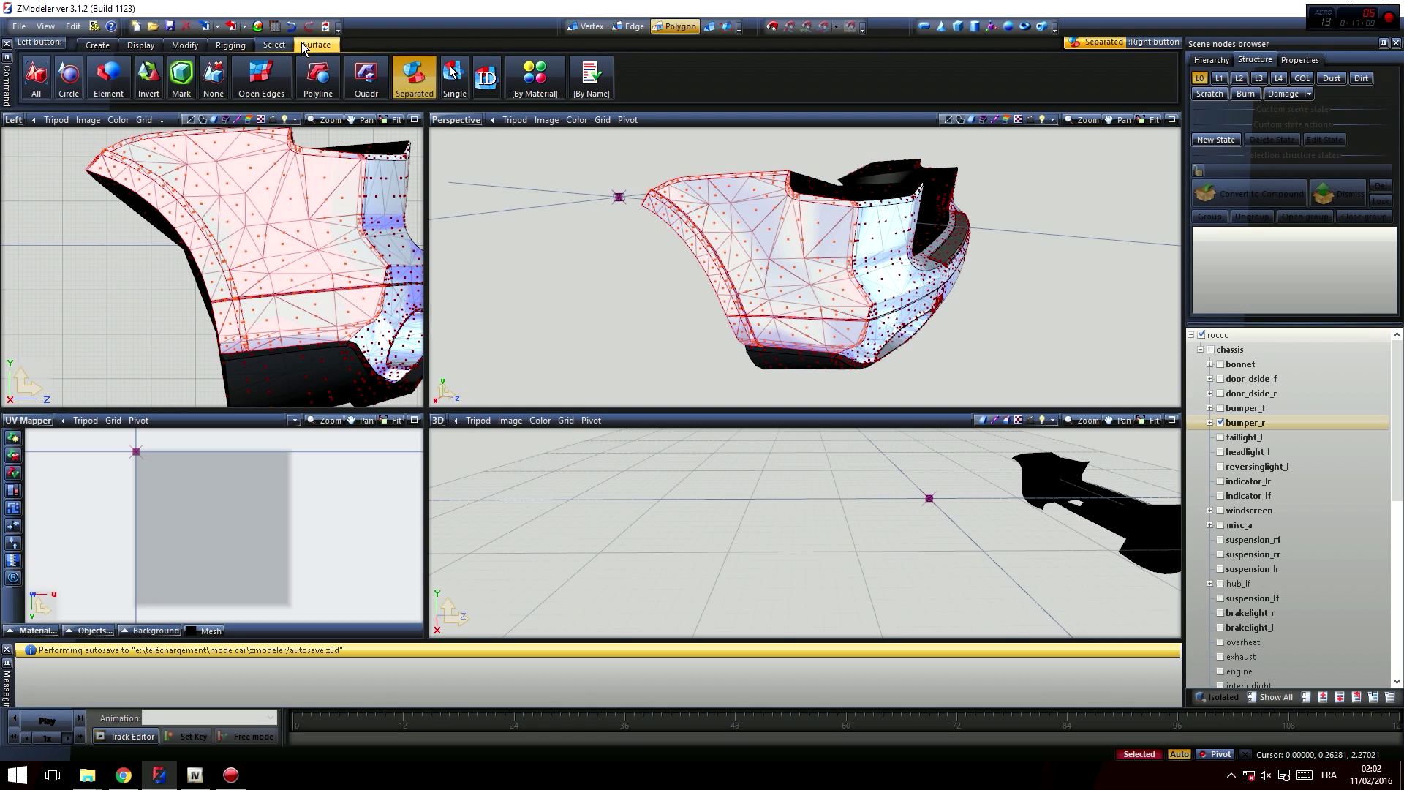
- Detach the rear bumper's selected side polygons into a separate object and hide the original bumper_r
left_click(185, 44)
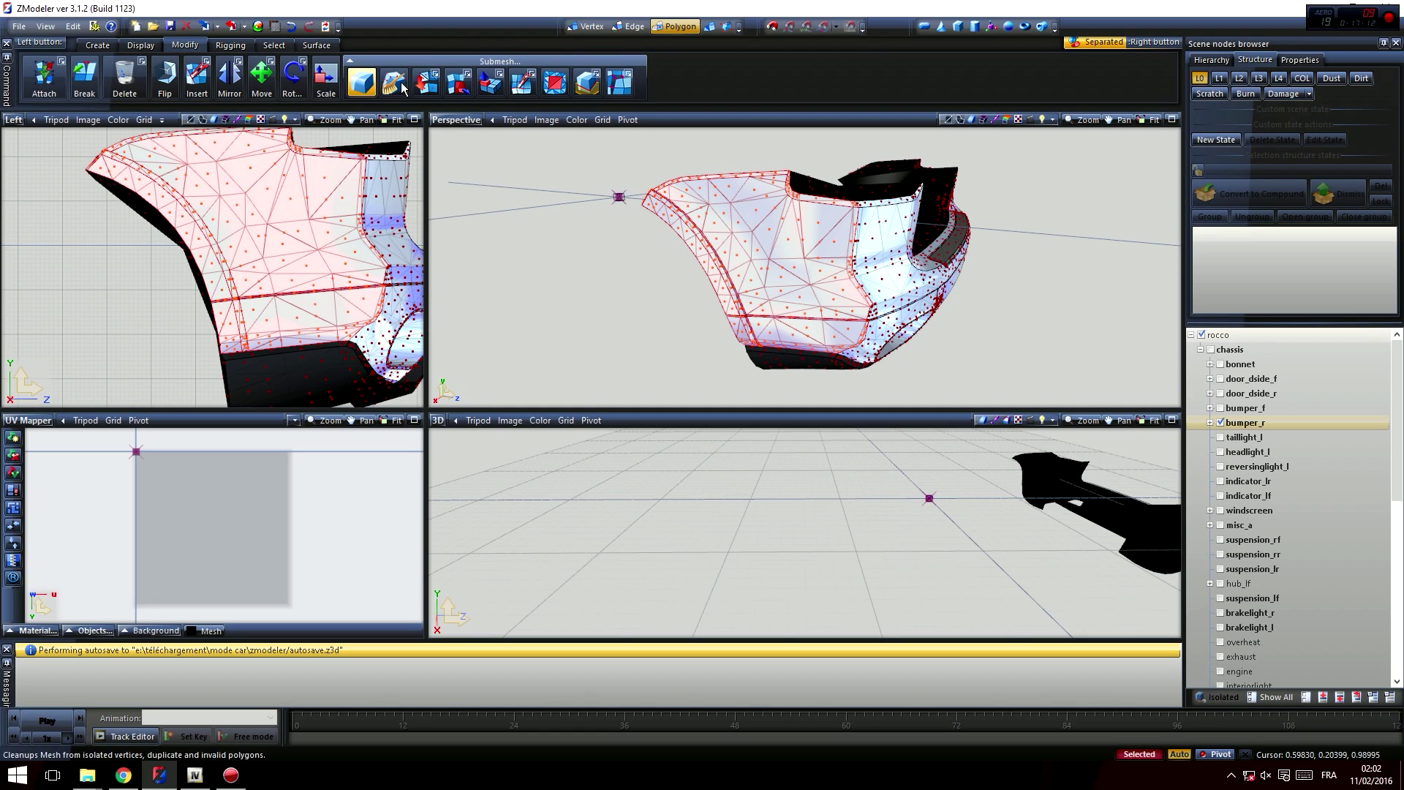
left_click(459, 82)
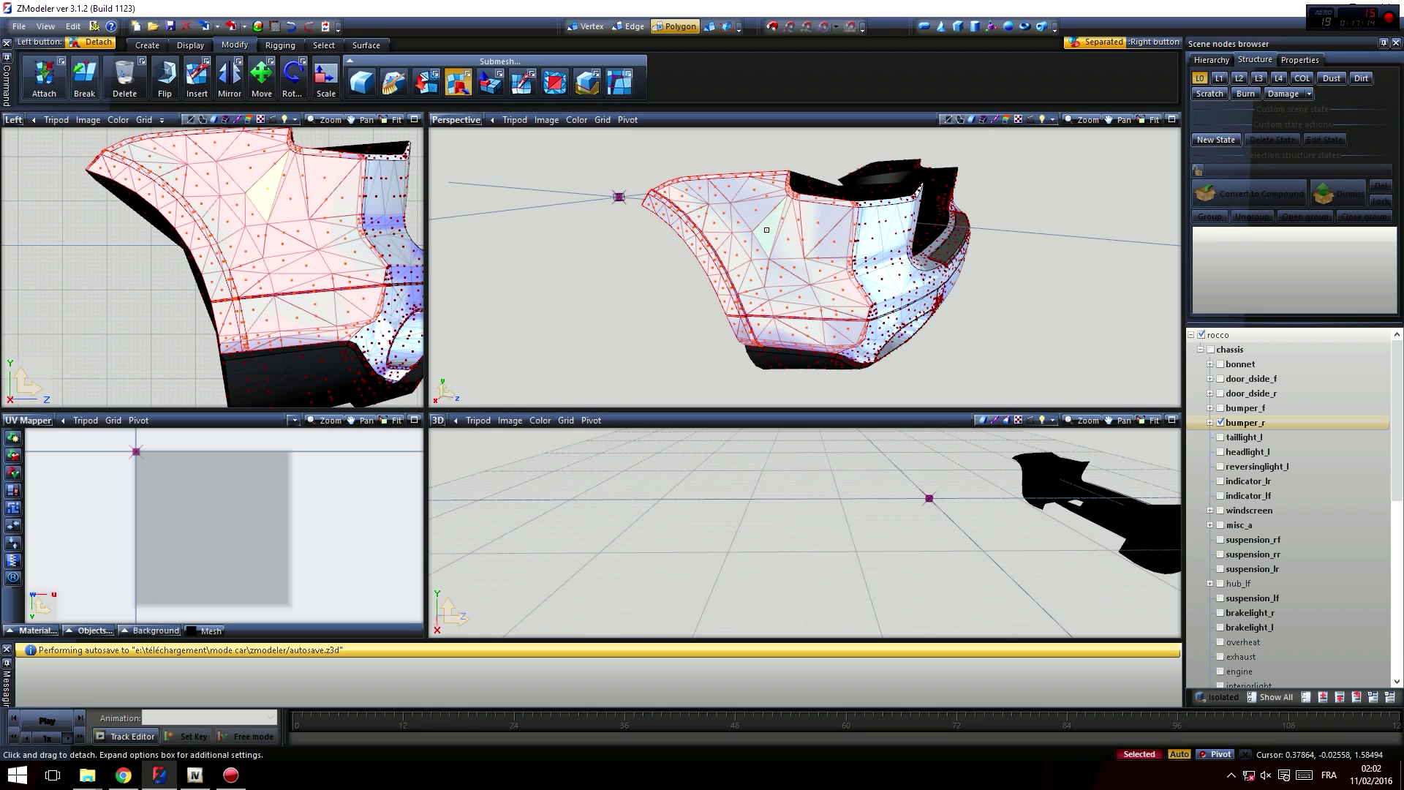
key("4")
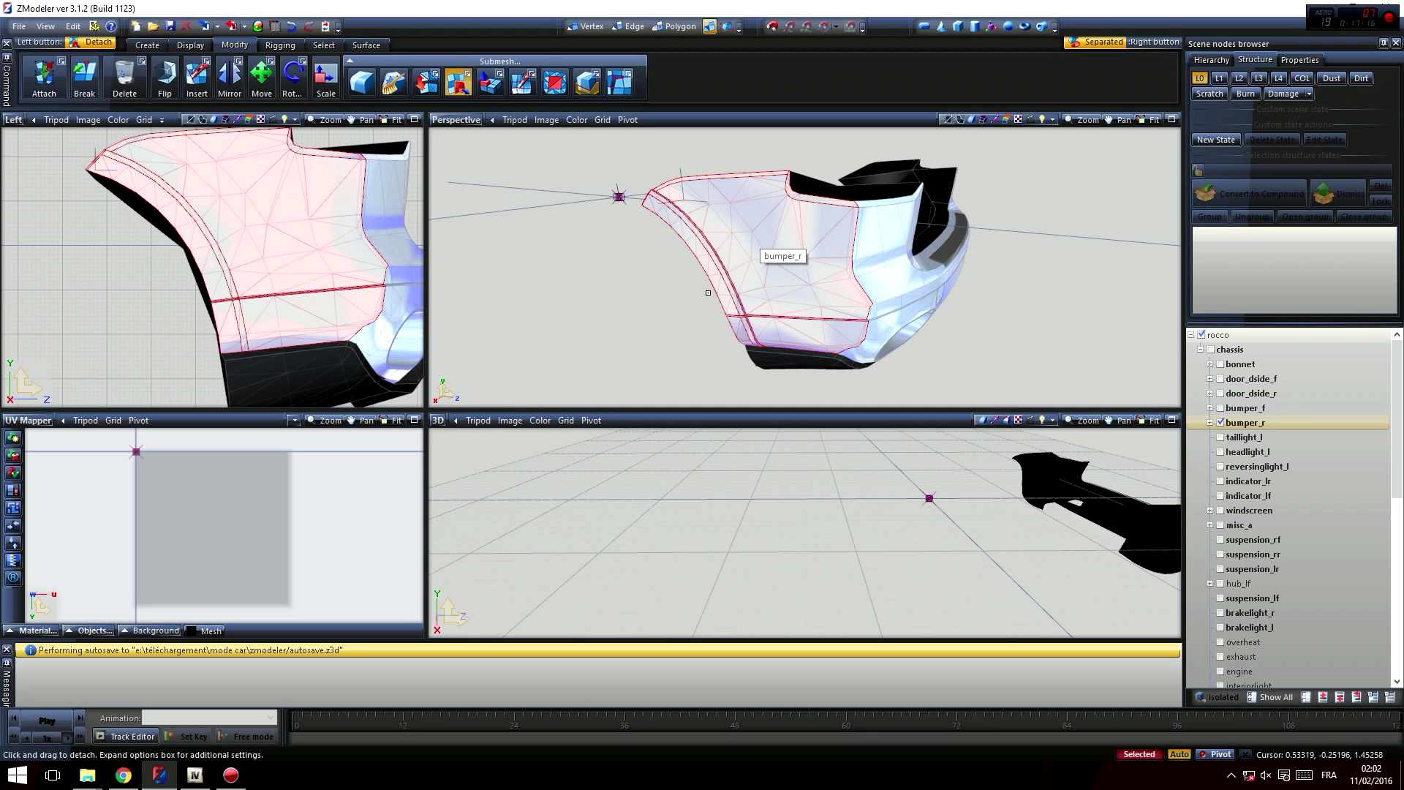
left_click(1221, 423)
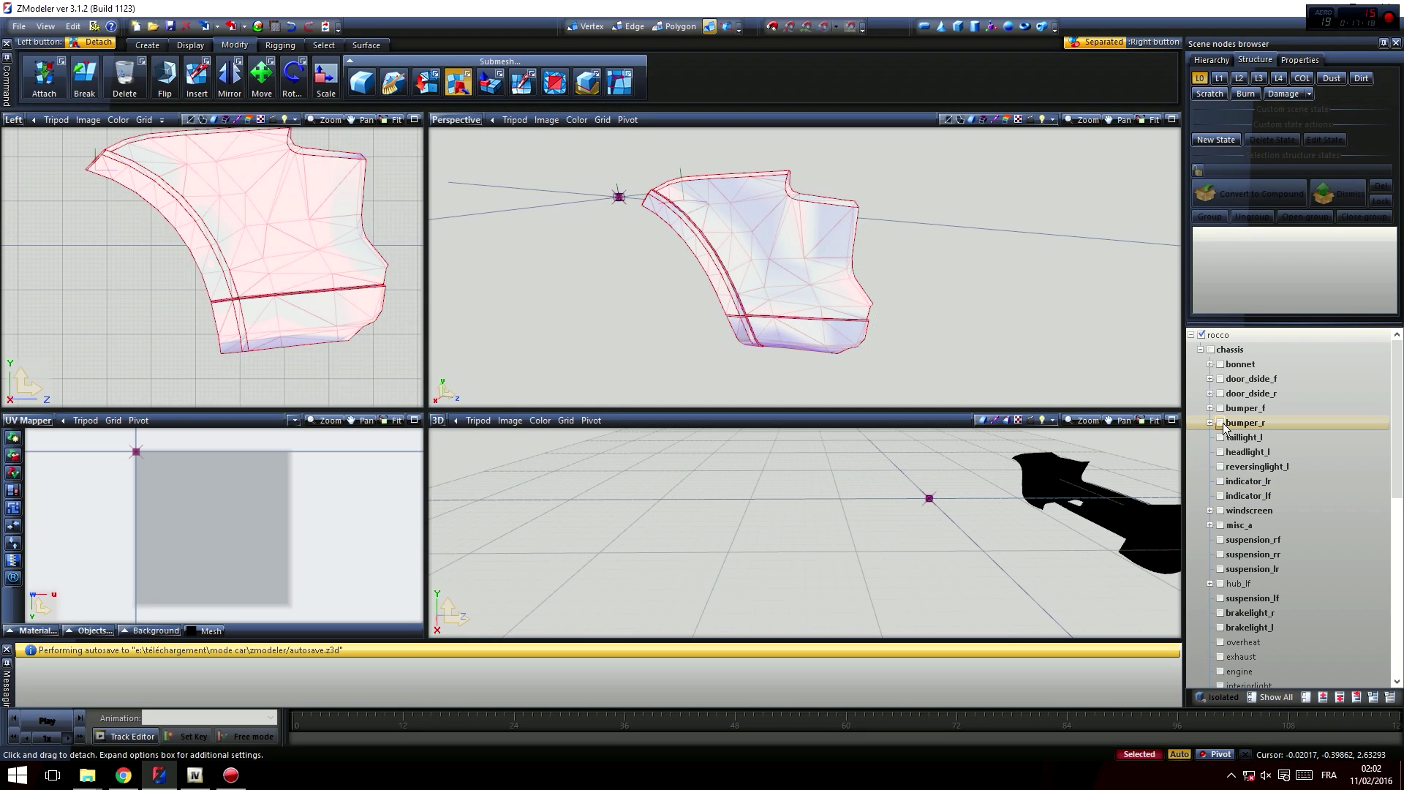
- Open the detached rear bumper side piece at polygon level and hide it
scroll(1287, 468, "down", 7)
scroll(1276, 590, "down", 3)
scroll(799, 300, "down", 3)
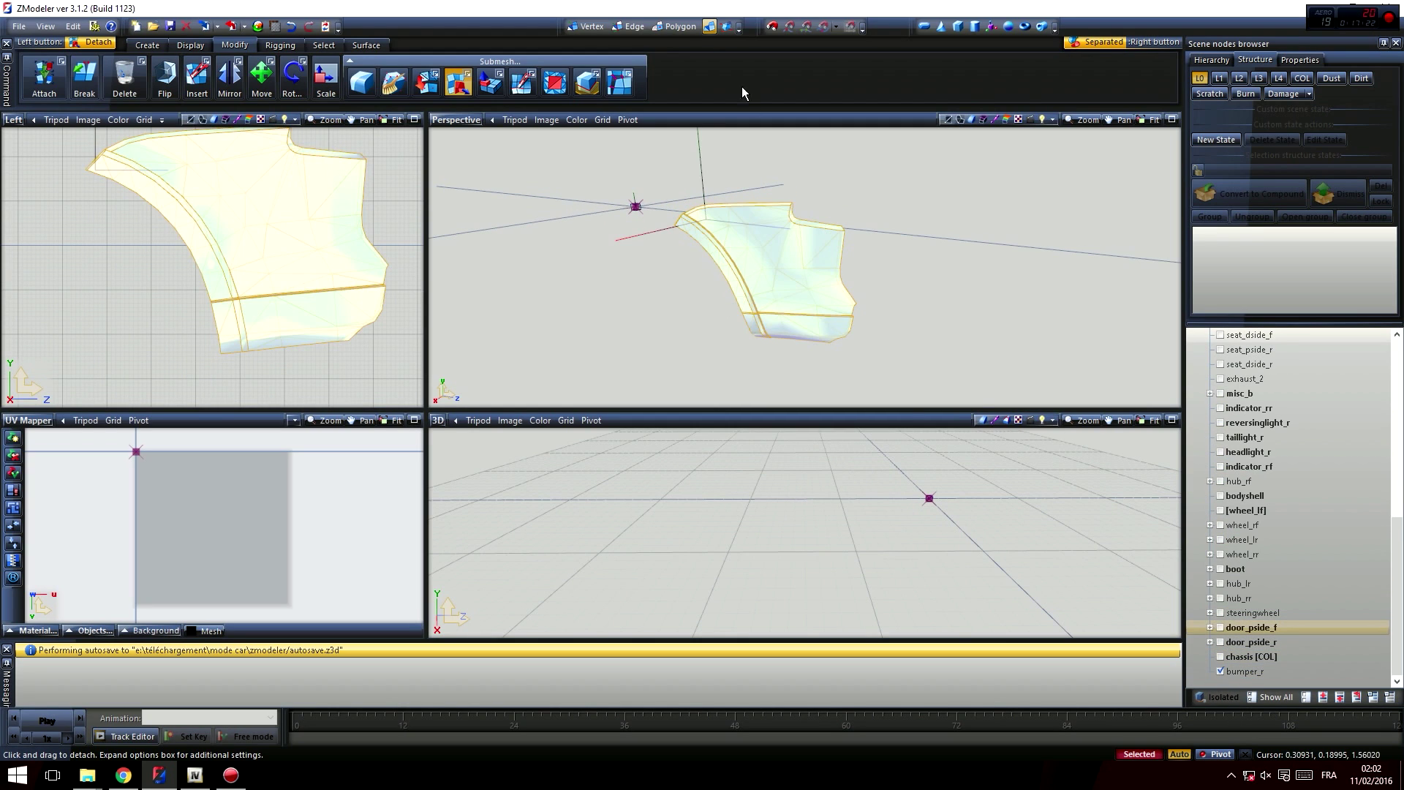
left_click(669, 28)
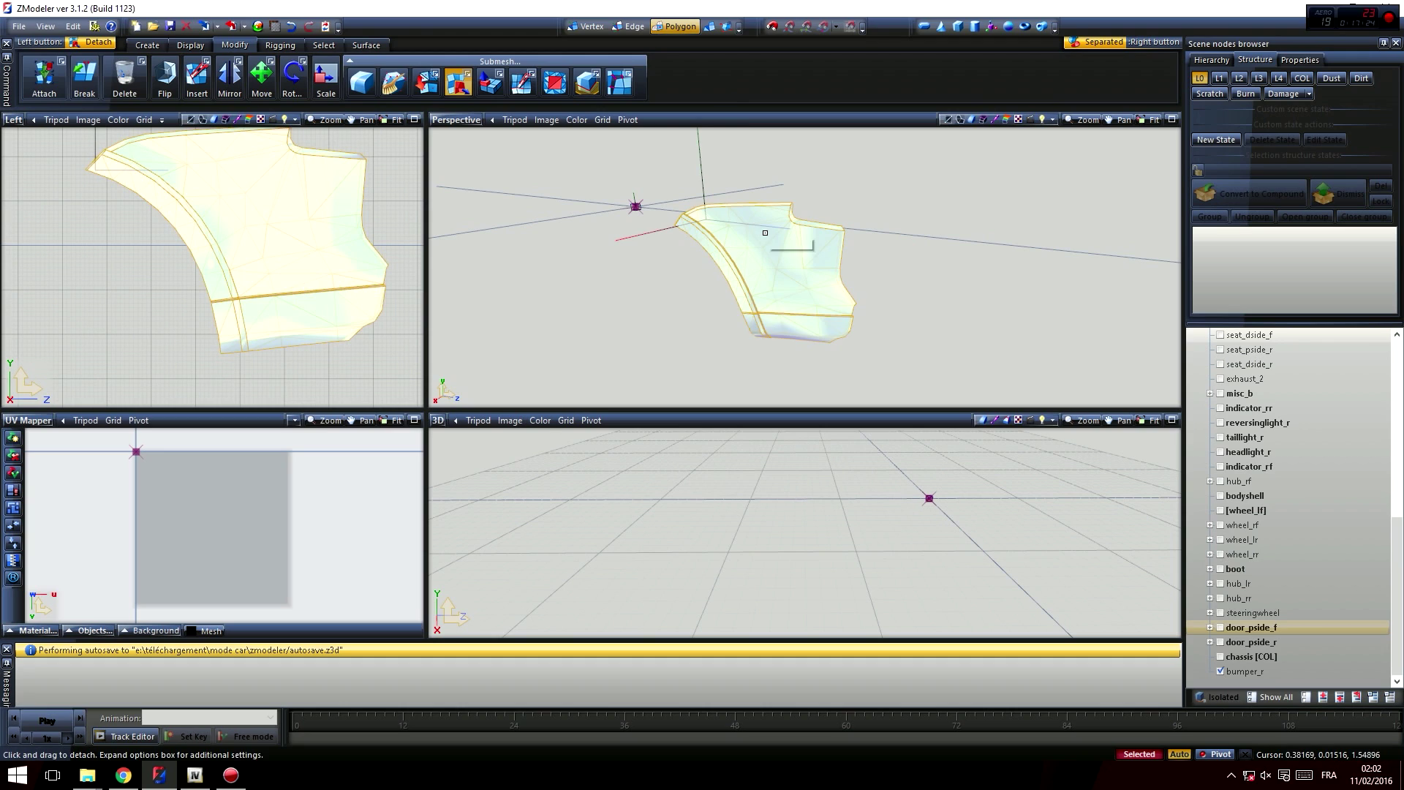
left_click(765, 233)
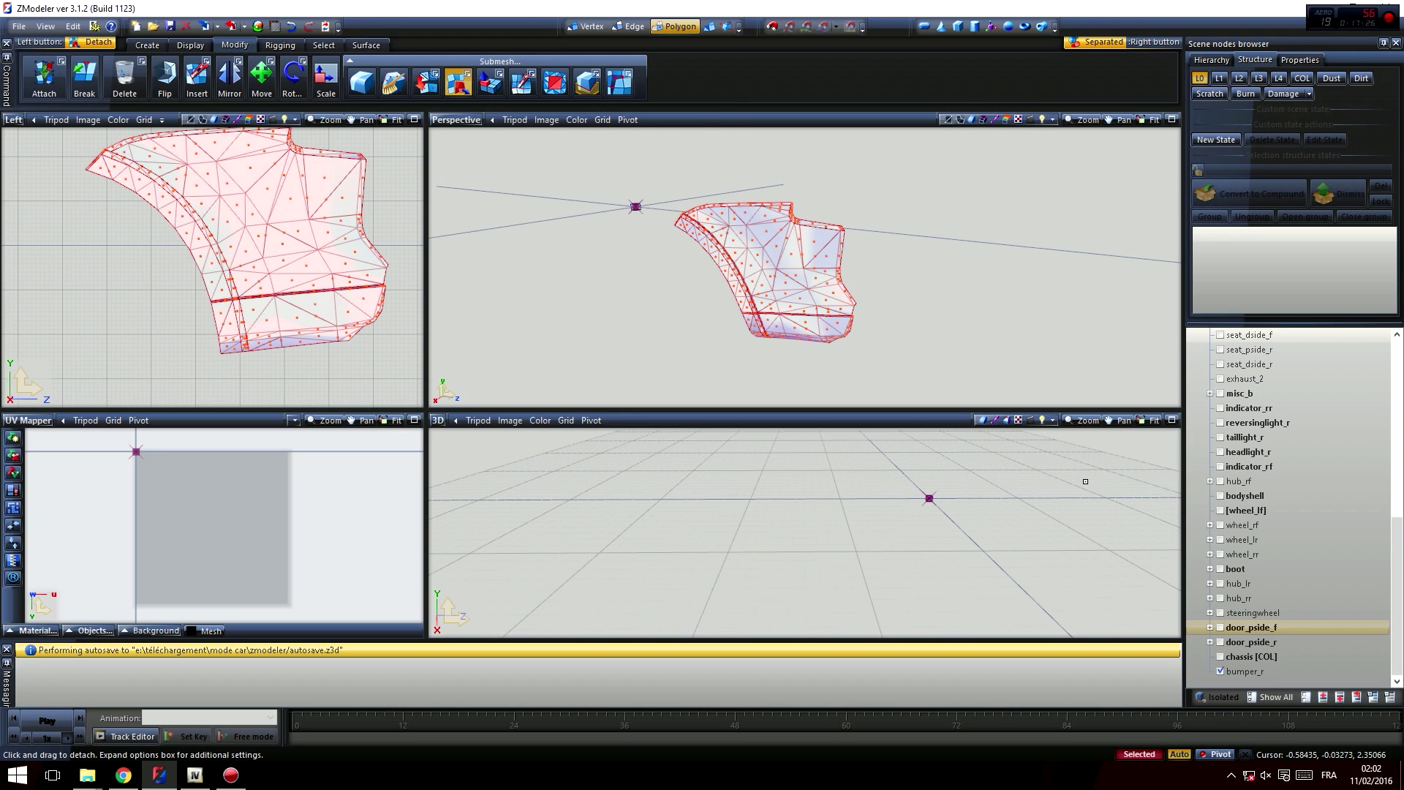
left_click(1220, 671)
- Show bumper_f, detach its selected side polygons into a separate object and hide the original front bumper
scroll(1275, 585, "up", 6)
scroll(1267, 583, "up", 3)
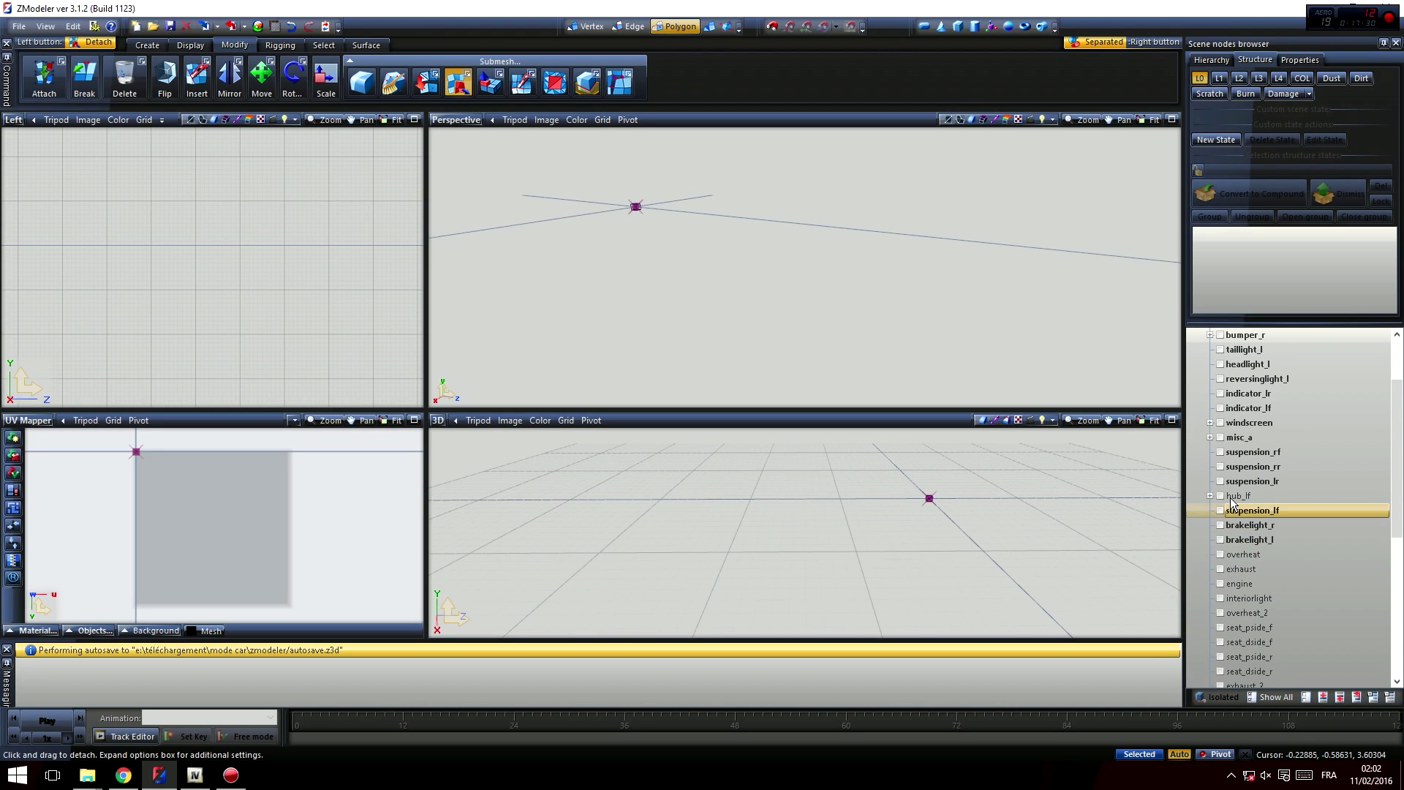
left_click(1220, 408)
middle_click_drag(602, 232, 695, 276)
middle_click_drag(578, 299, 711, 271)
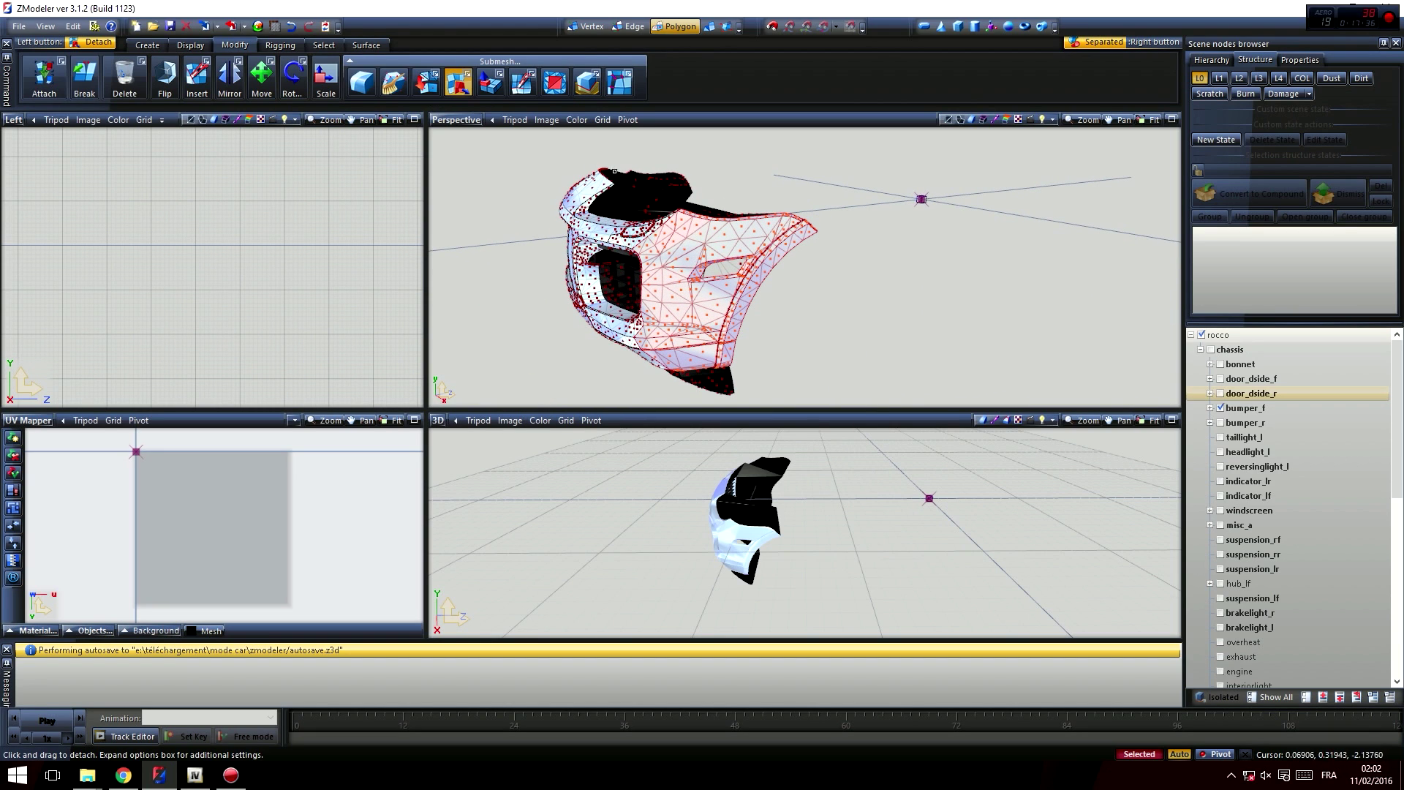
left_click(1221, 408)
scroll(1258, 475, "down", 10)
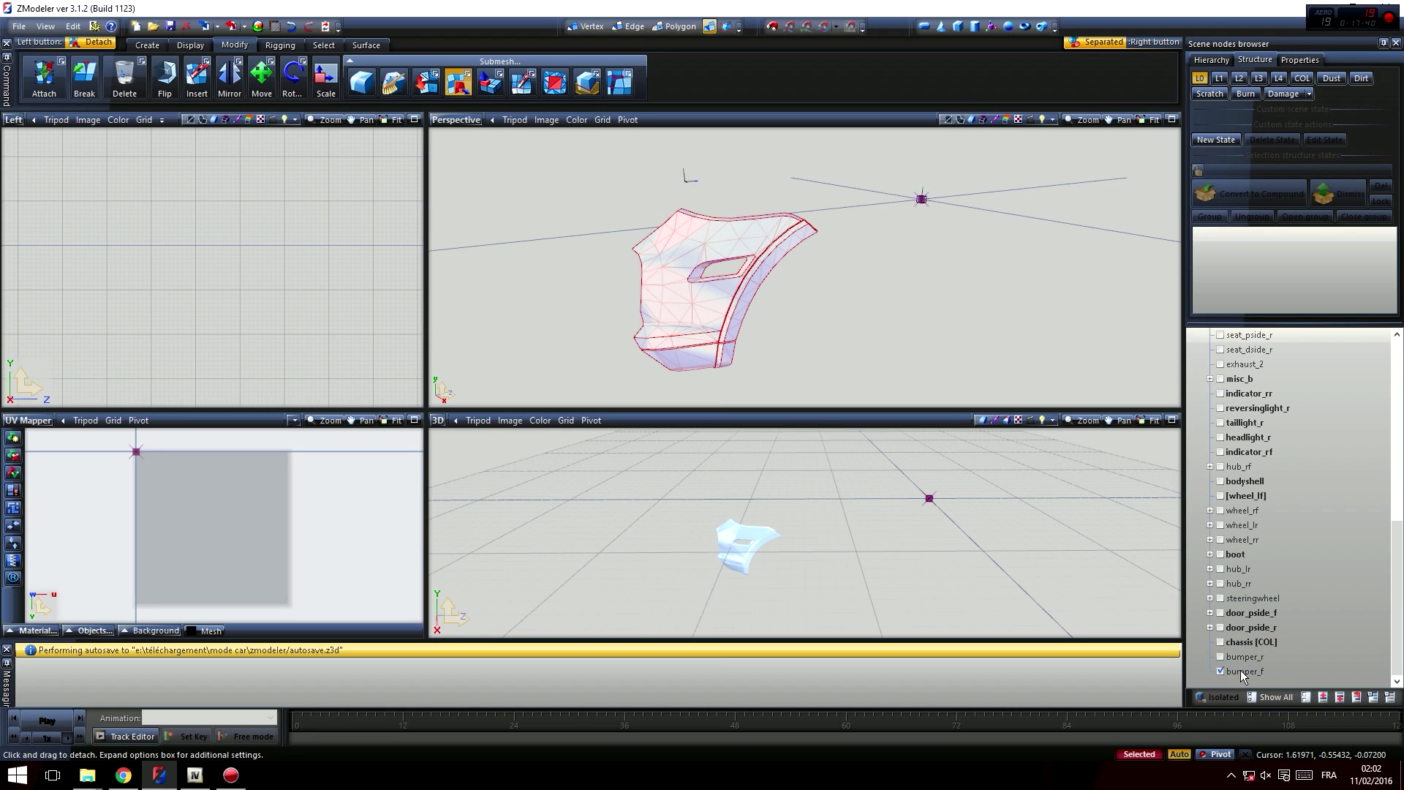
- Open the detached front bumper piece at polygon level and display the detached rear bumper piece together with it
left_click(676, 27)
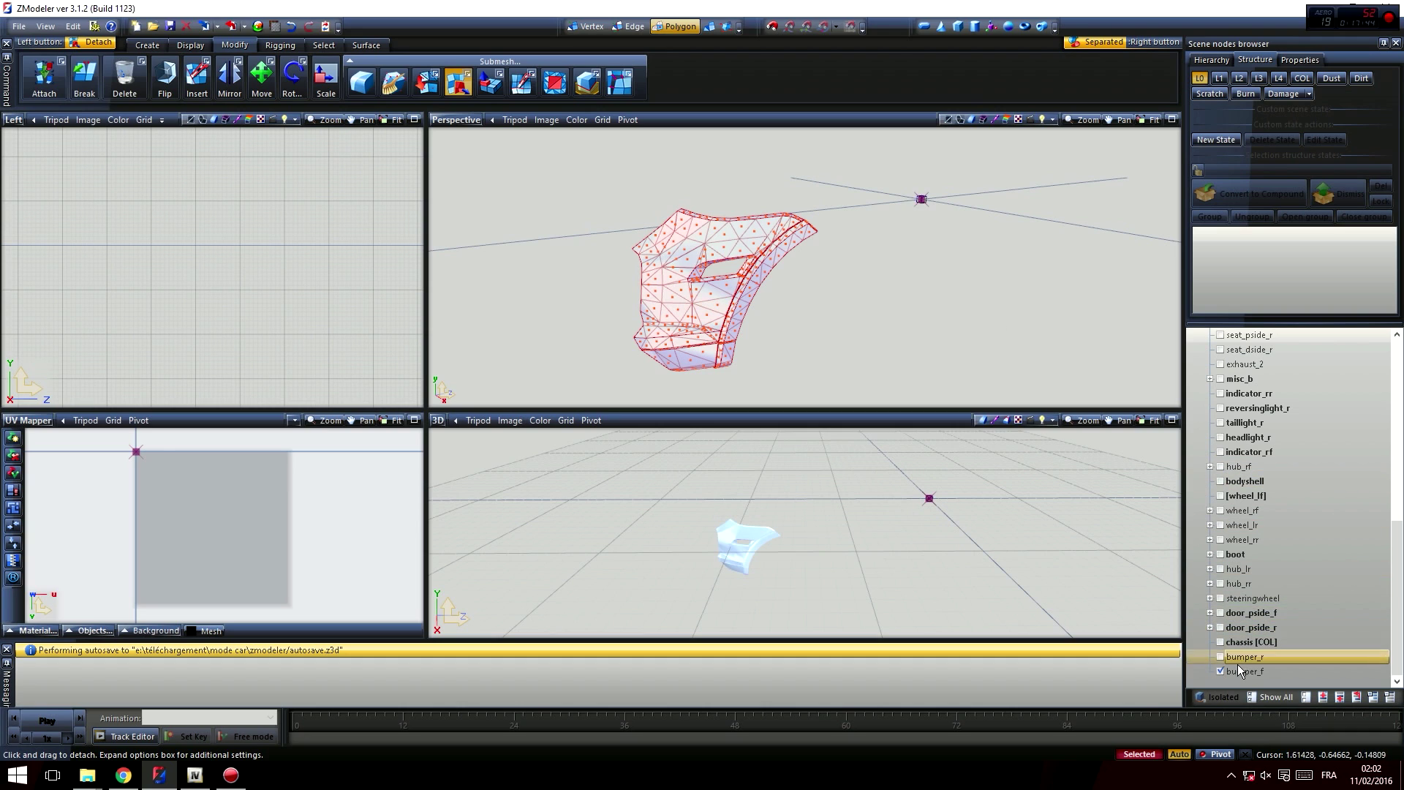
left_click(1220, 657)
middle_click_drag(977, 539, 1109, 597)
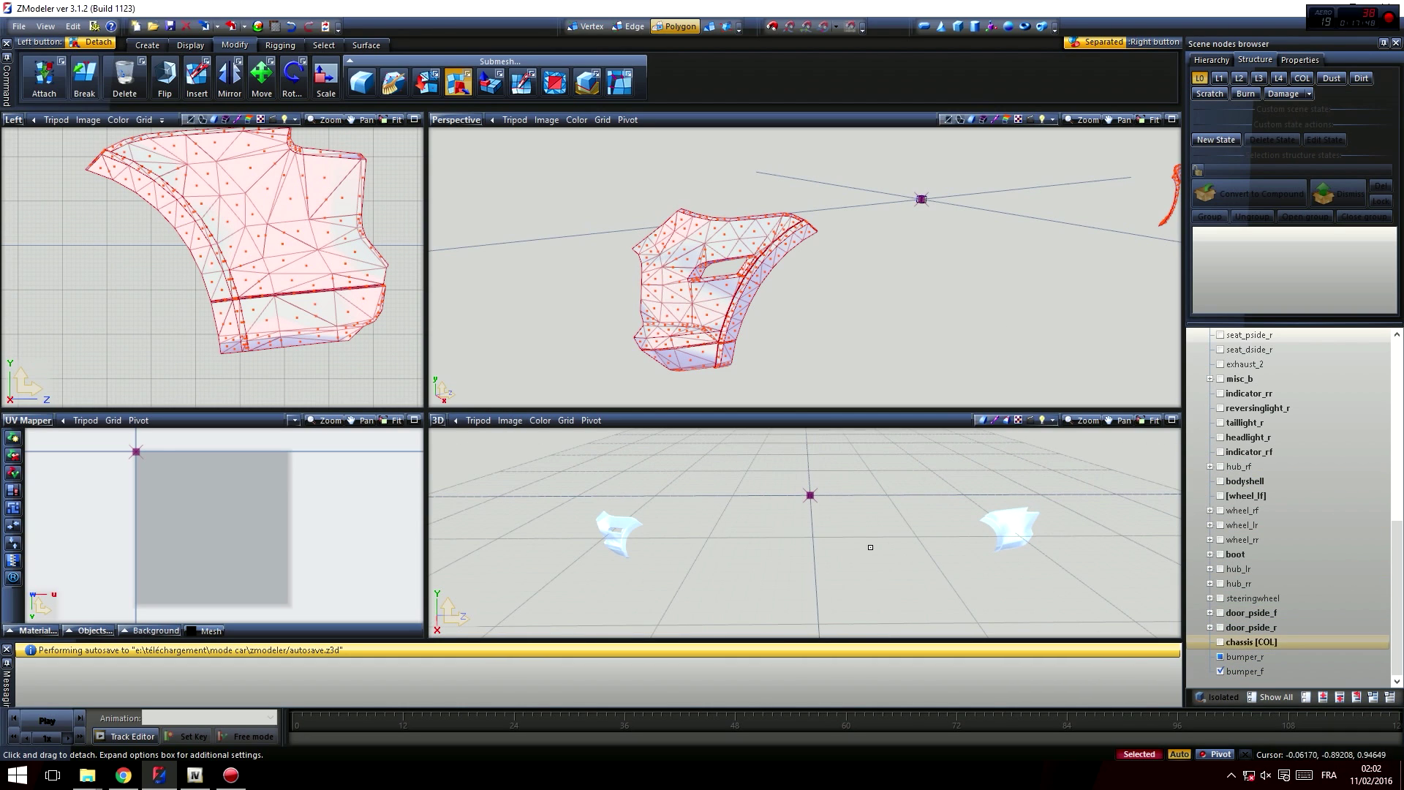
middle_click_drag(873, 547, 889, 526)
- Hide both detached bumper pieces, show bodyshell and open it for polygon-level editing
left_click(1221, 670)
left_click(1220, 657)
scroll(1277, 604, "up", 1)
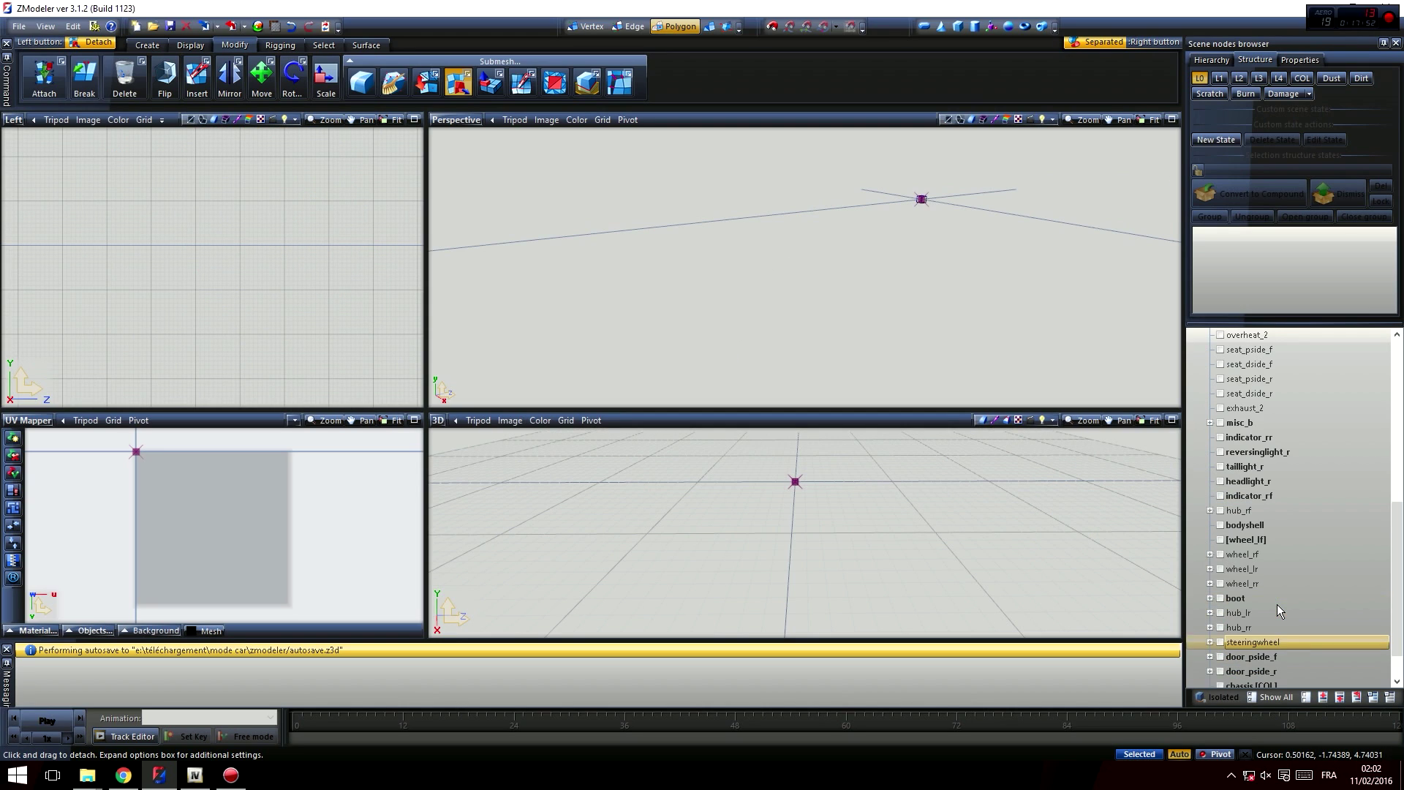
left_click(1220, 524)
middle_click_drag(723, 513, 783, 505)
middle_click_drag(807, 225, 901, 186)
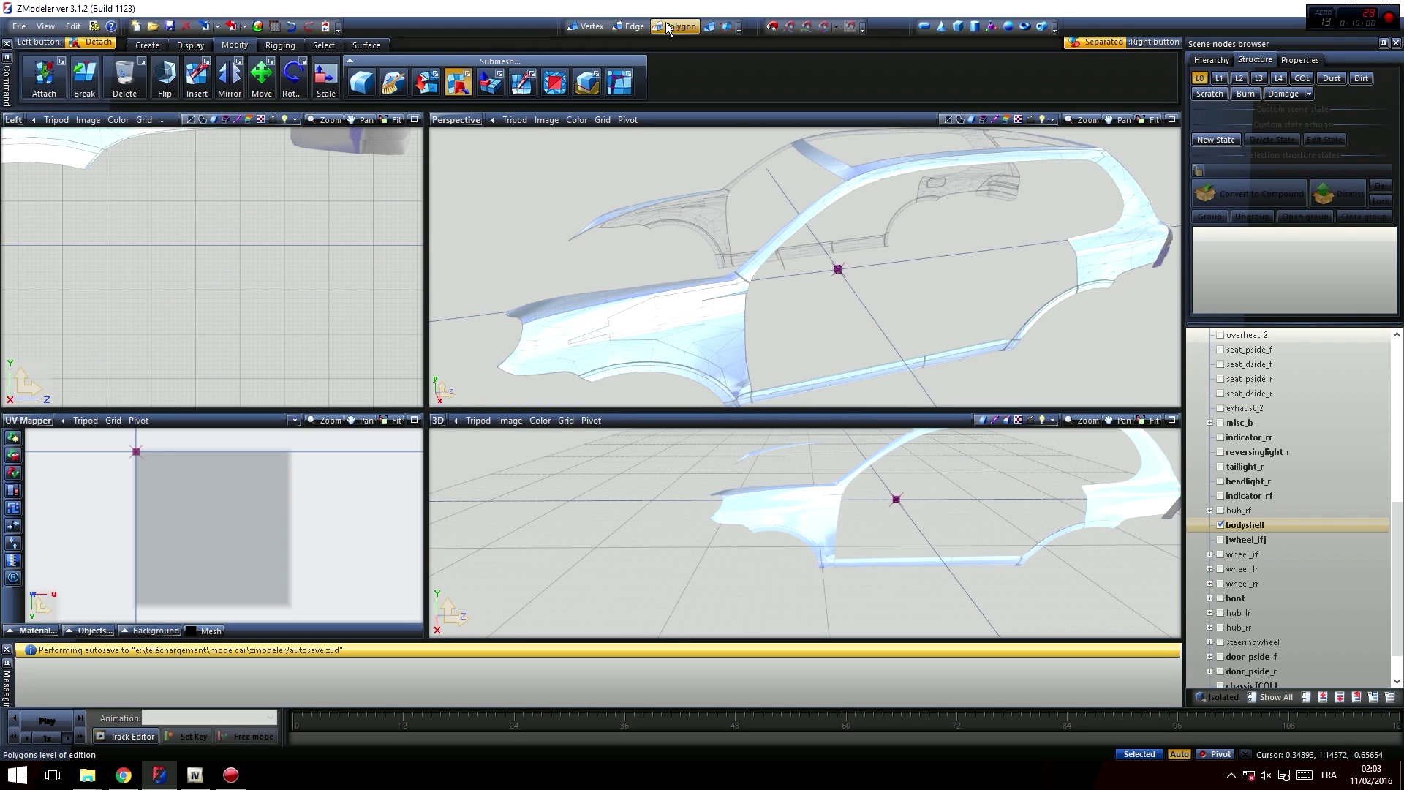
left_click(709, 27)
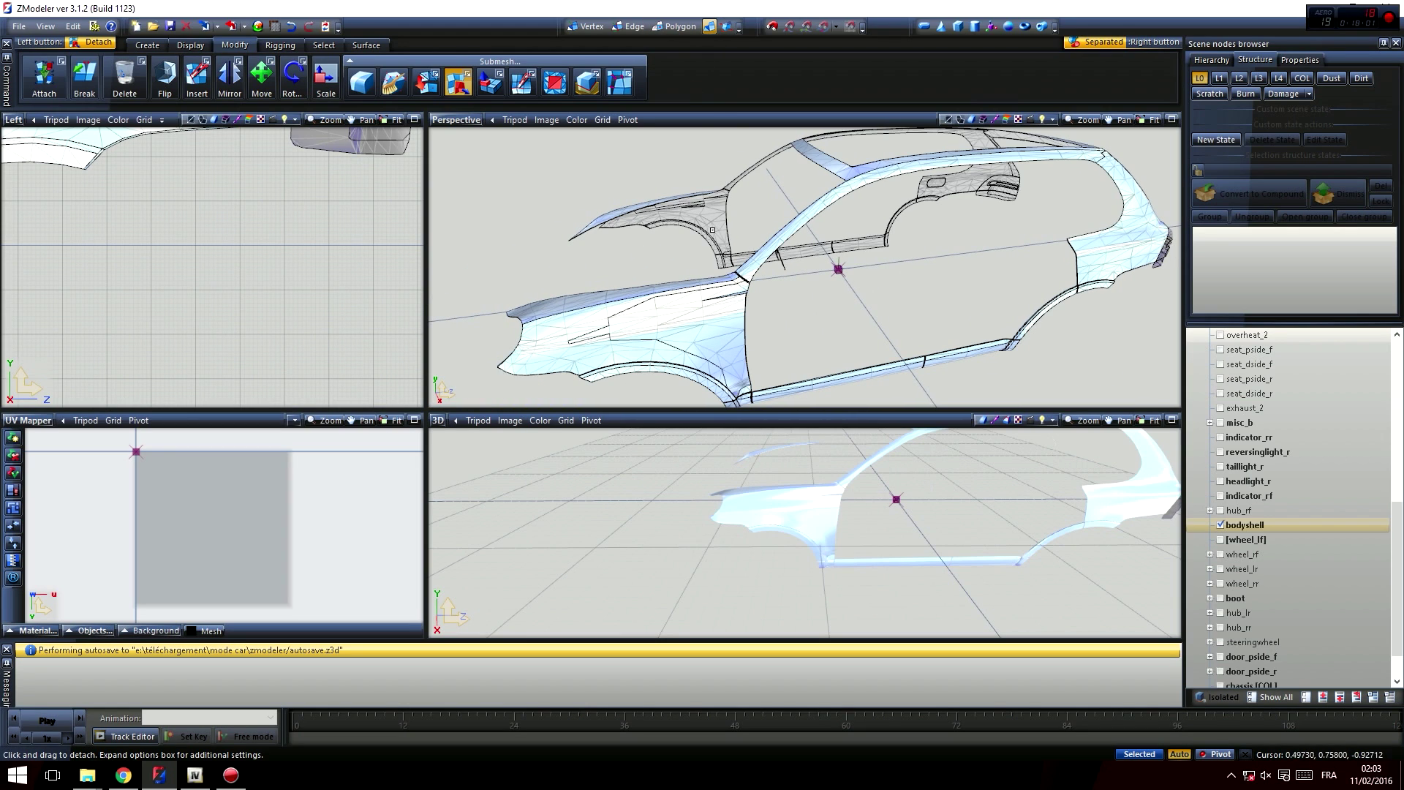
left_click(676, 27)
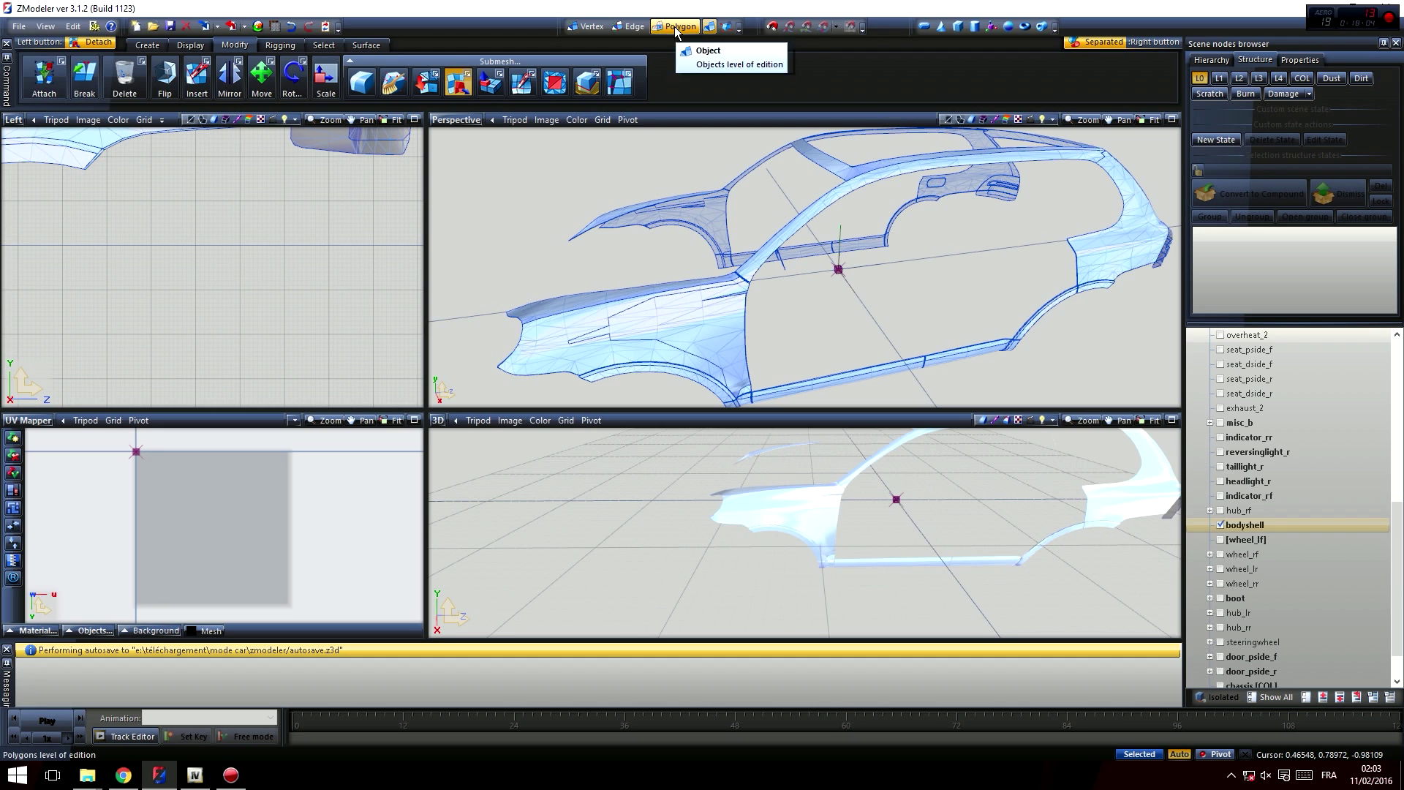
middle_click_drag(656, 297, 611, 295)
left_click(695, 244)
- Select the bodyshell's front fender polygons, including the upper edge by the windscreen pillar and the wheel-arch lip
middle_click_drag(601, 342, 606, 210, "alt")
key("space")
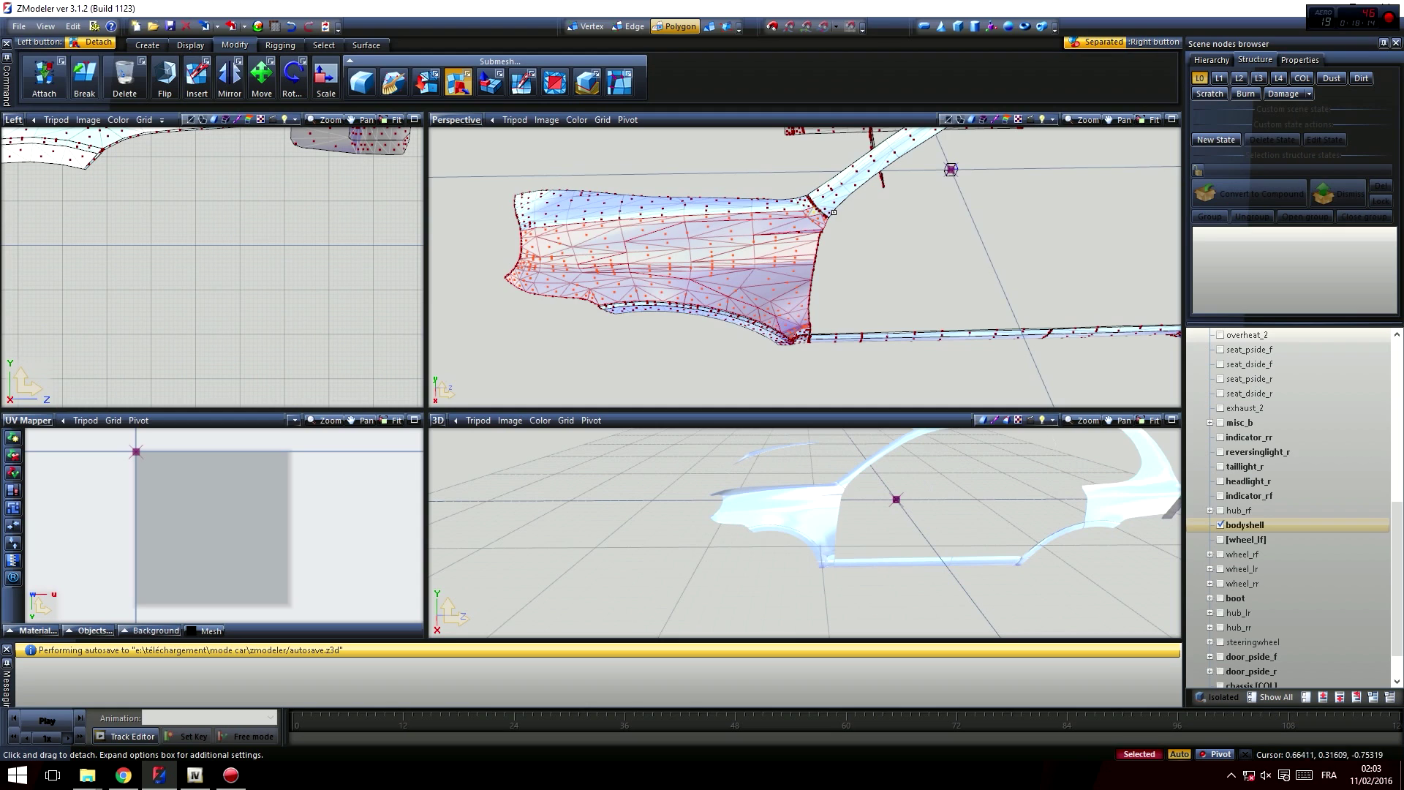
scroll(834, 212, "up", 3)
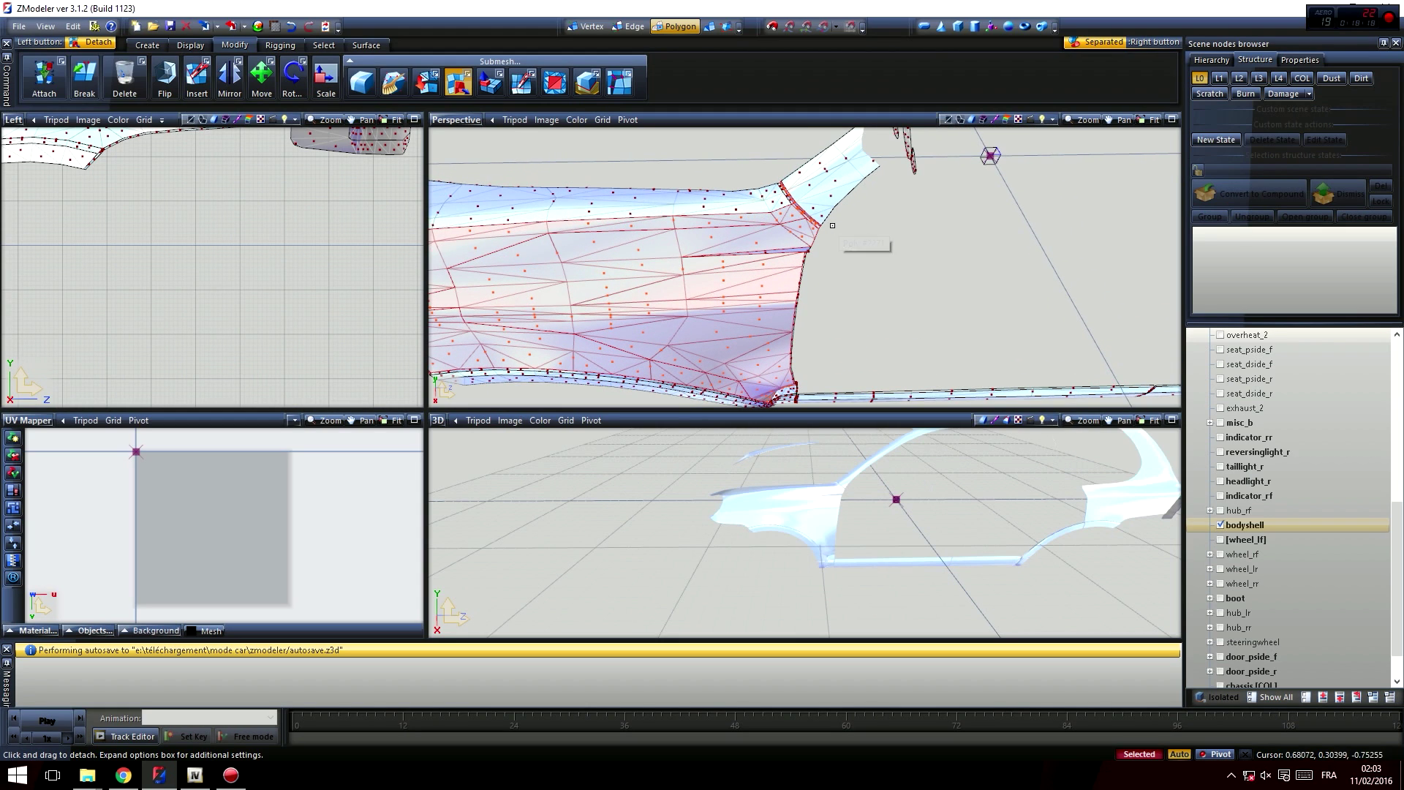
middle_click_drag(828, 262, 844, 231)
middle_click_drag(673, 294, 609, 306, "alt")
right_click(628, 303)
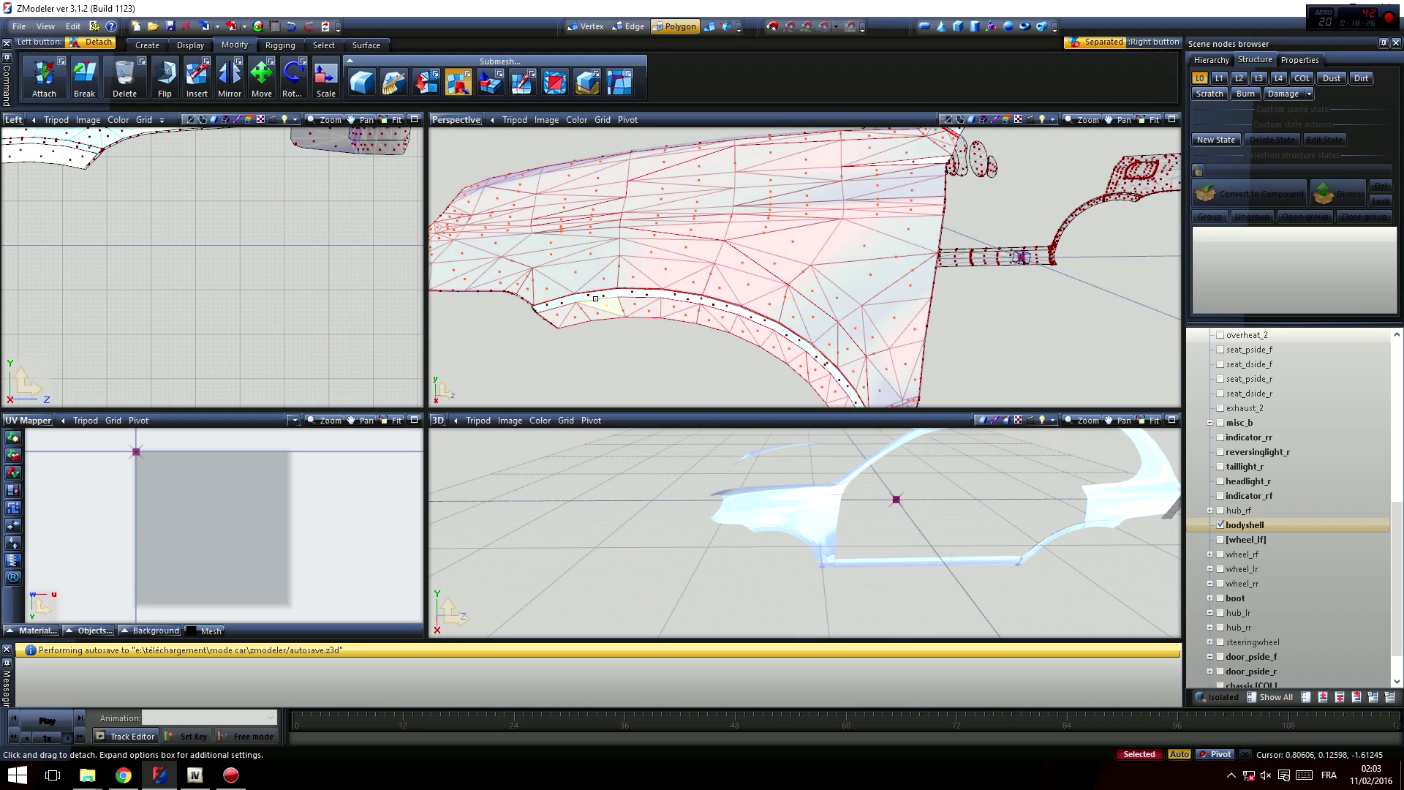
- Add the narrow strip above the front wheel-arch lip to the fender selection and return to polygon-level editing
left_click_drag(593, 296, 606, 296)
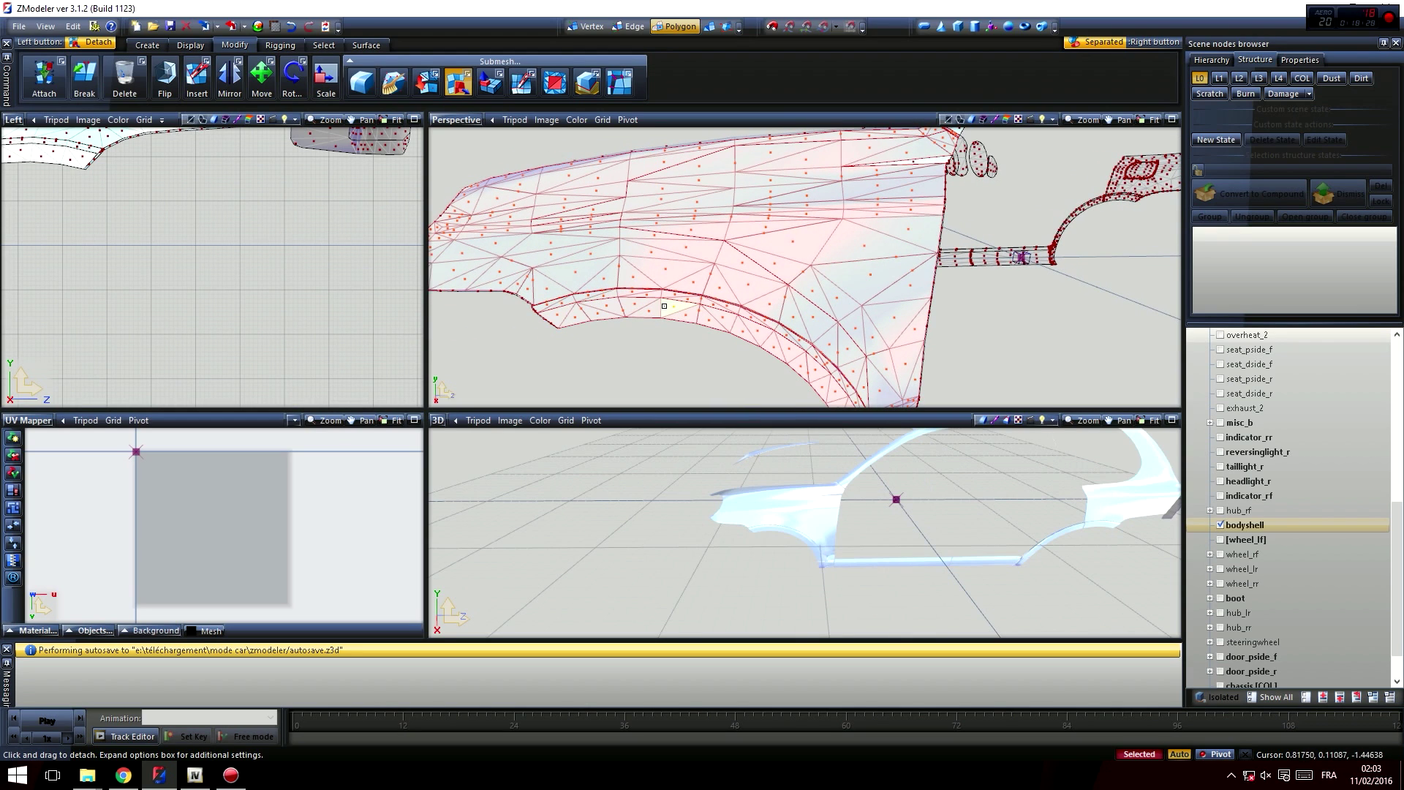
middle_click_drag(572, 309, 724, 282, "alt")
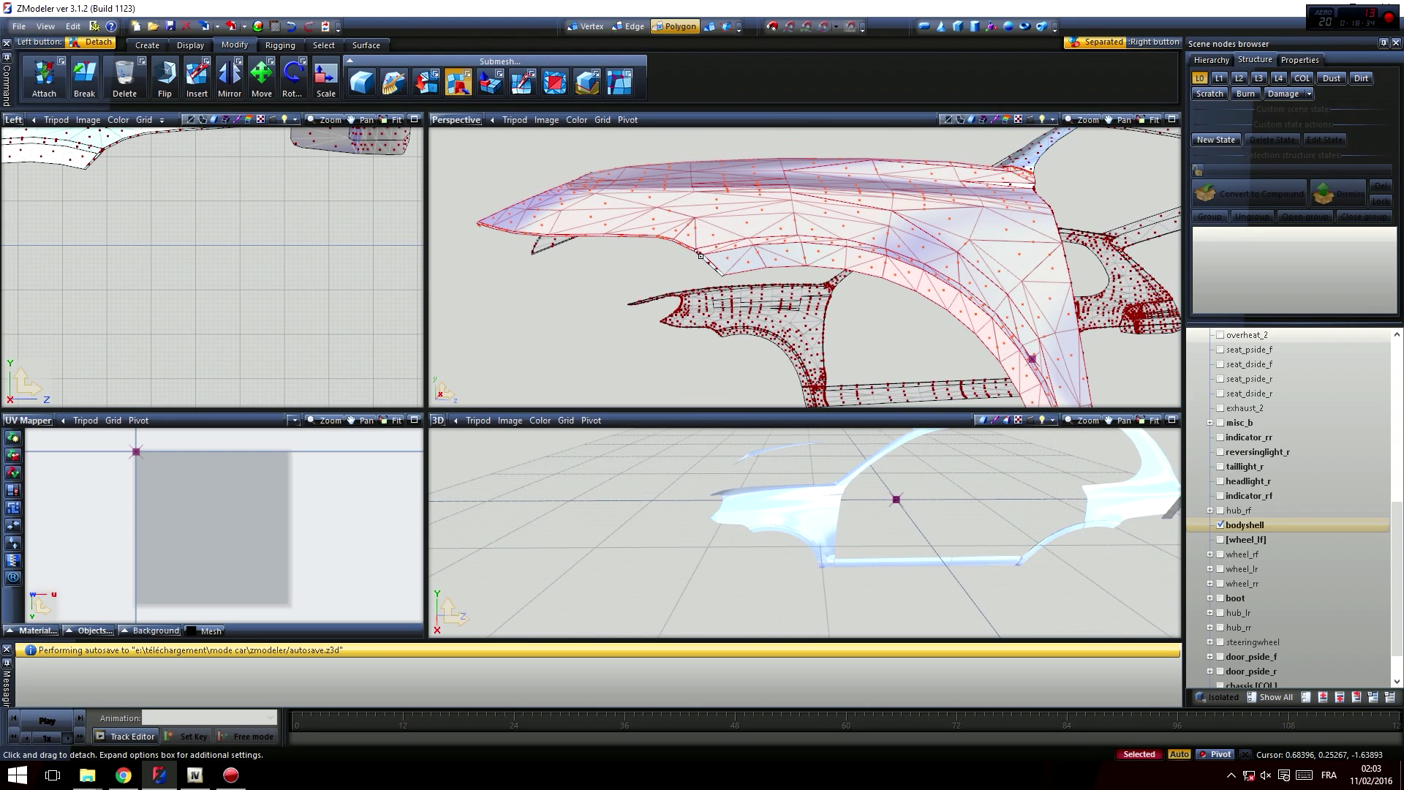
middle_click_drag(579, 240, 821, 273, "alt")
left_click_drag(719, 265, 760, 272)
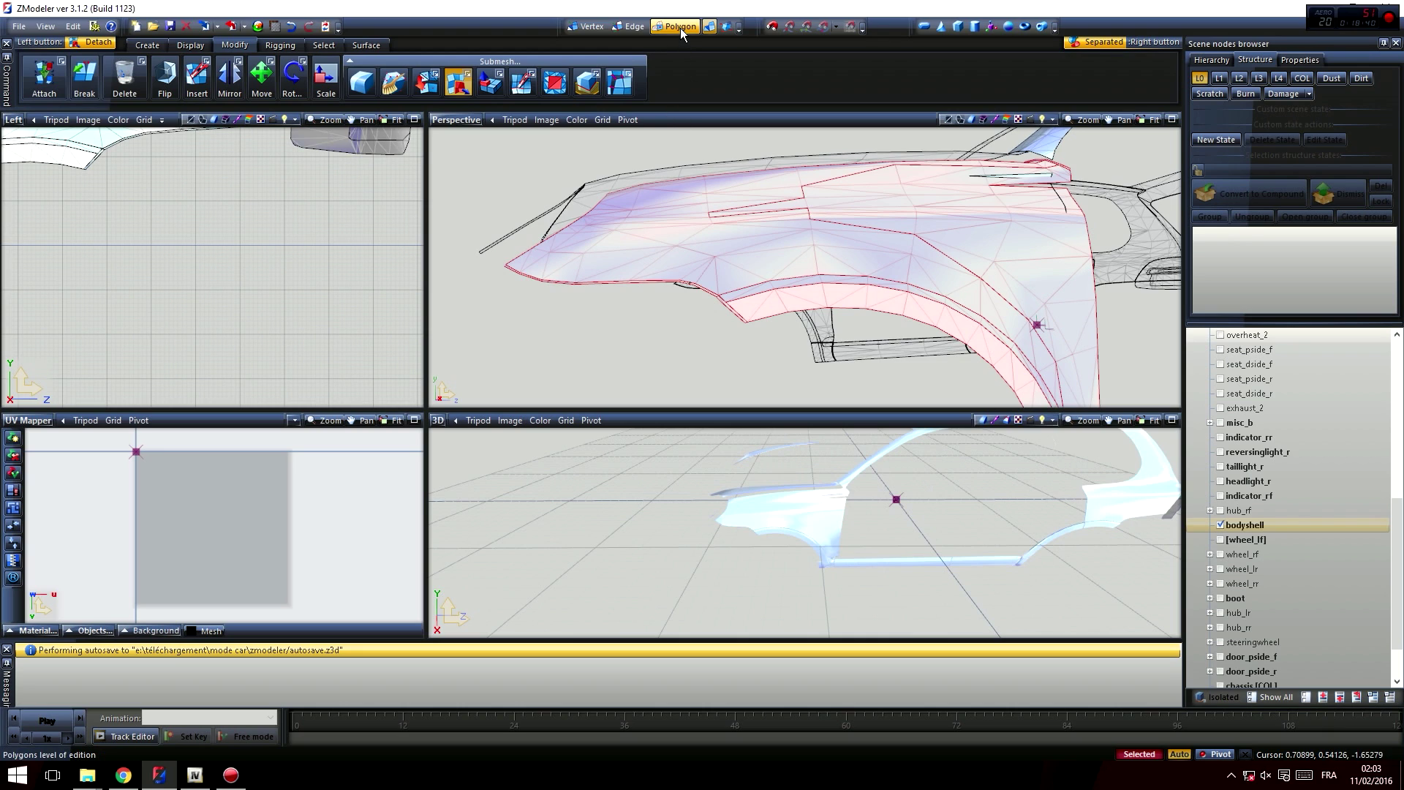
left_click(681, 27)
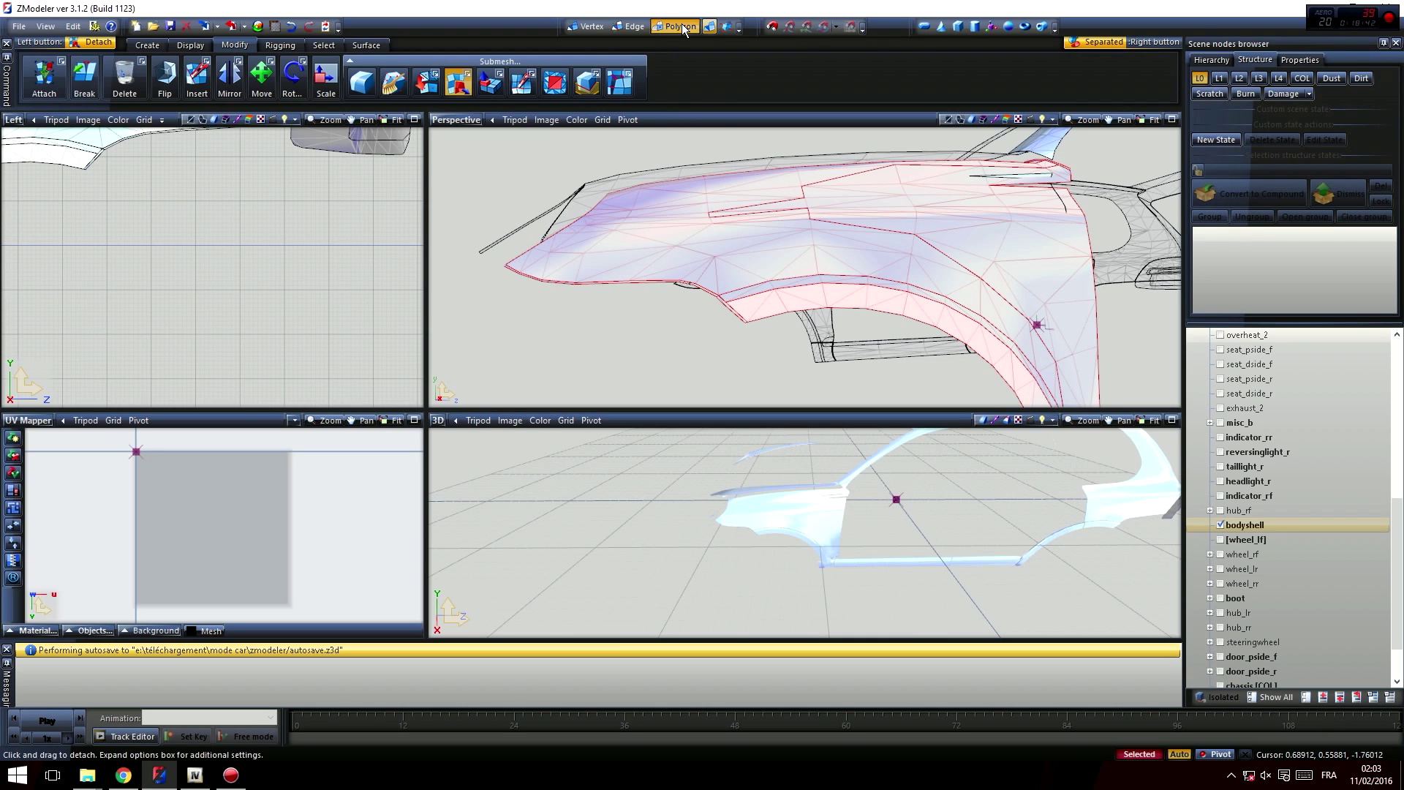
left_click(774, 256)
- Add the fender's lower rear corner polygons by the sill to the selection and undo the stray selection of the opposite fender
middle_click_drag(692, 316, 749, 358, "alt")
right_click(745, 363)
right_click(710, 363)
mouse_move(683, 340)
middle_mouse_down("alt")
mouse_move(715, 303)
mouse_move(651, 347)
mouse_move(662, 353)
middle_mouse_up("alt")
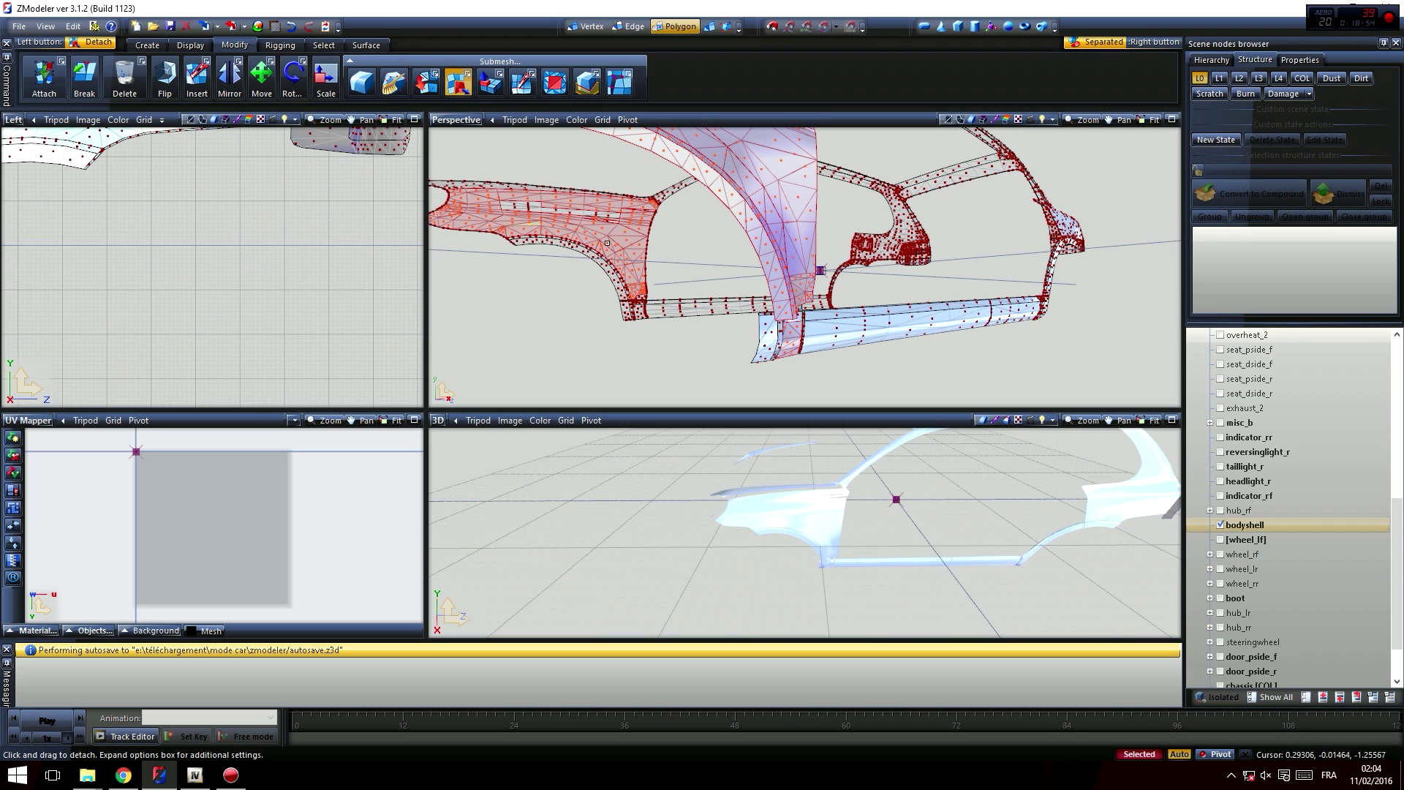
left_click(292, 28)
middle_click_drag(870, 304, 650, 349, "alt")
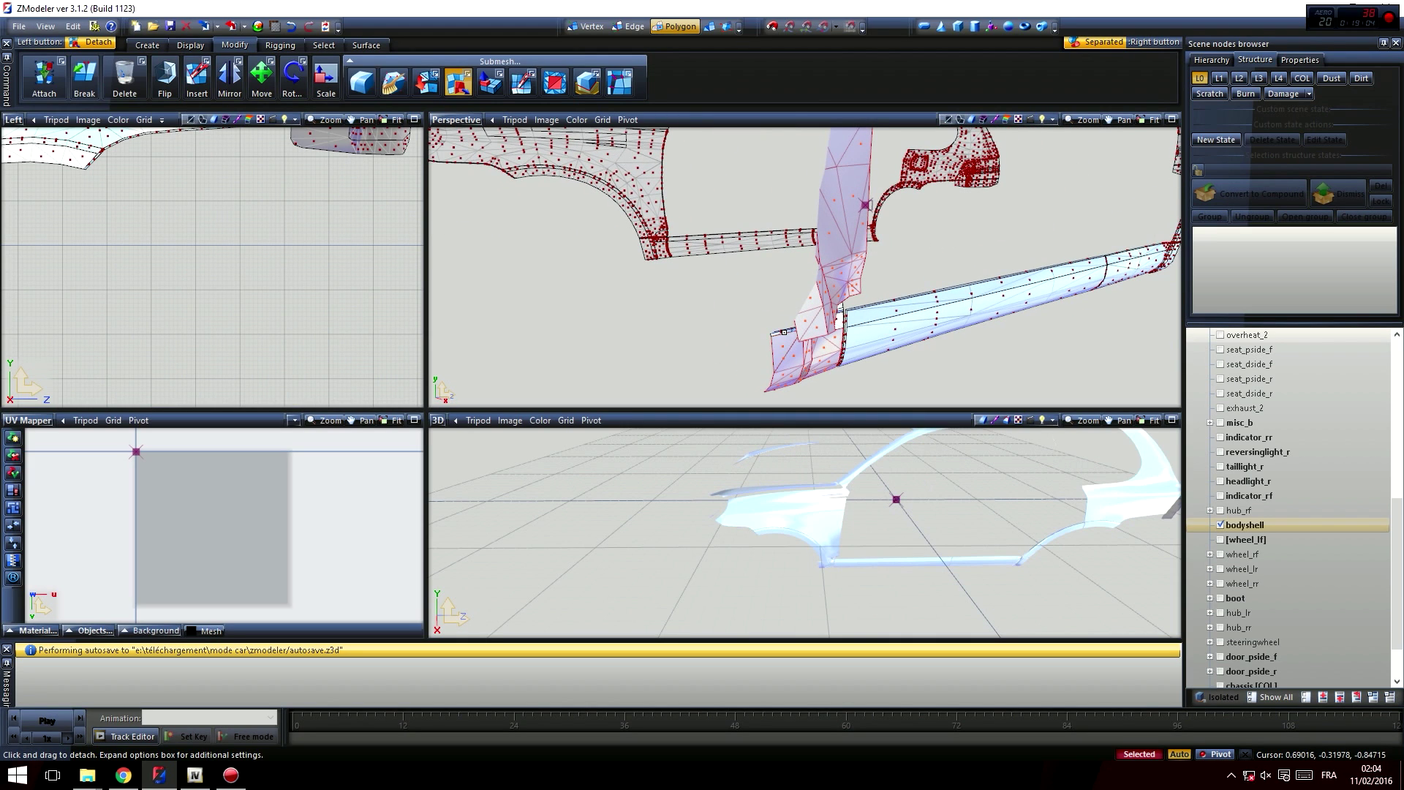
middle_click_drag(783, 333, 684, 287, "alt")
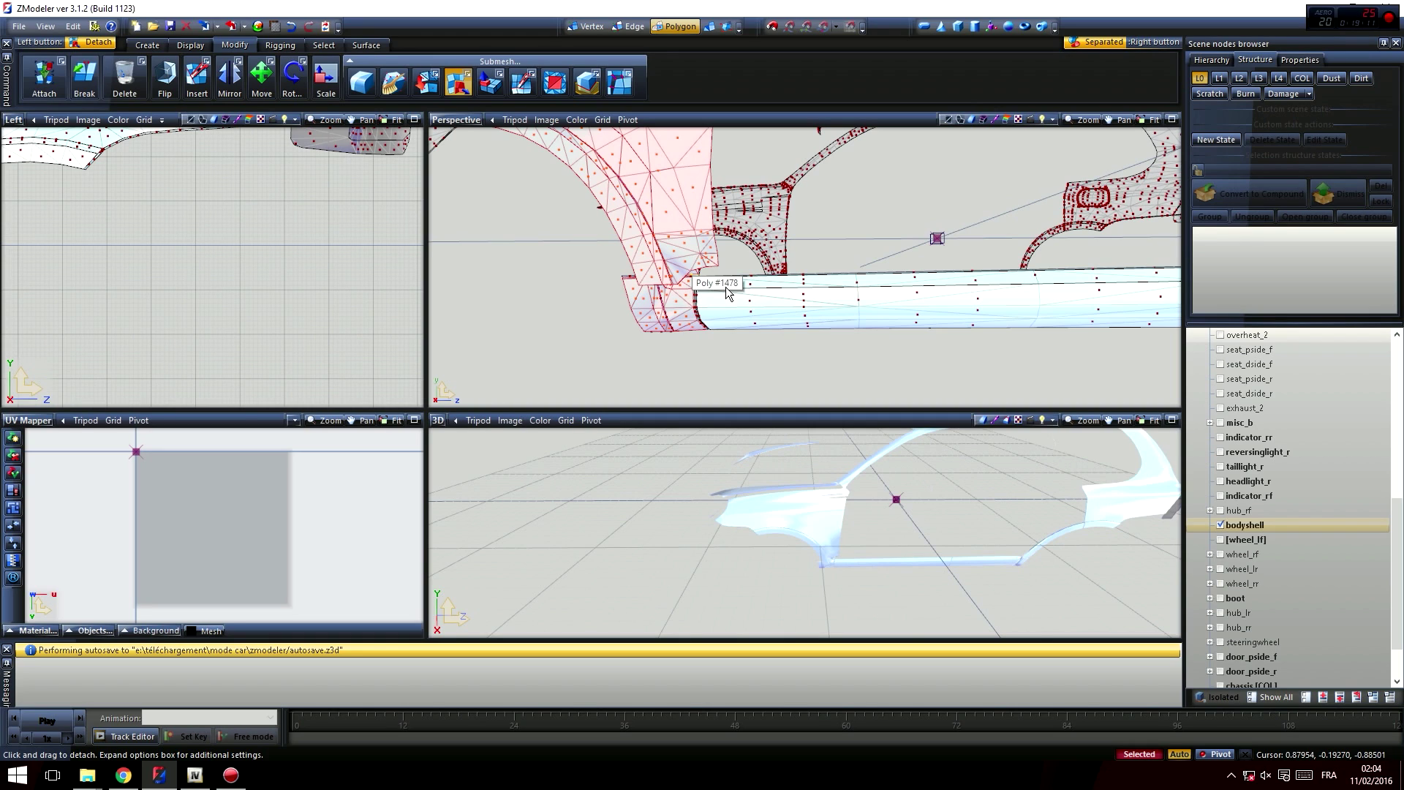
- Add the front section of the sill, from lower face to upper face, and its narrow joint strips to the bodyshell selection
right_click(693, 300)
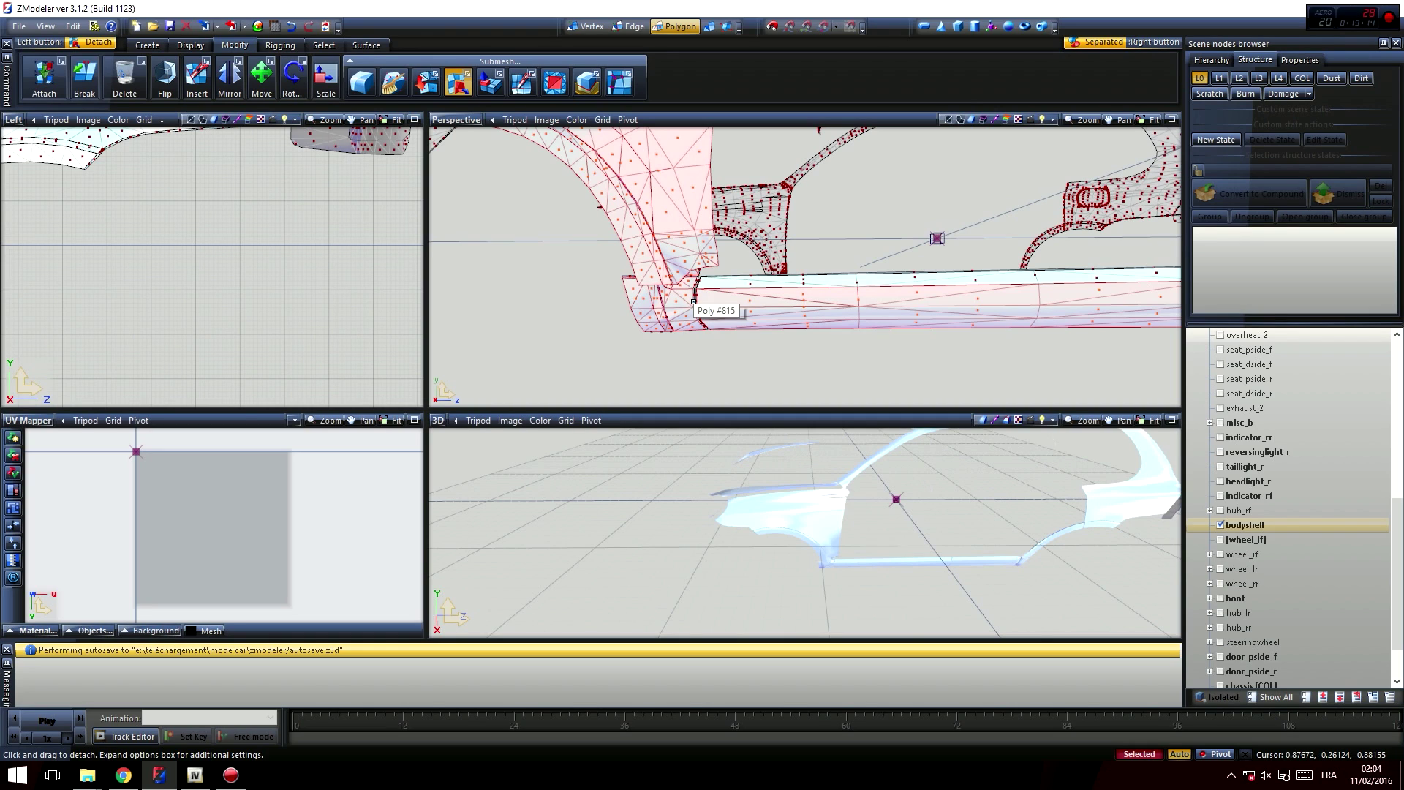
middle_click_drag(693, 299, 712, 309, "alt")
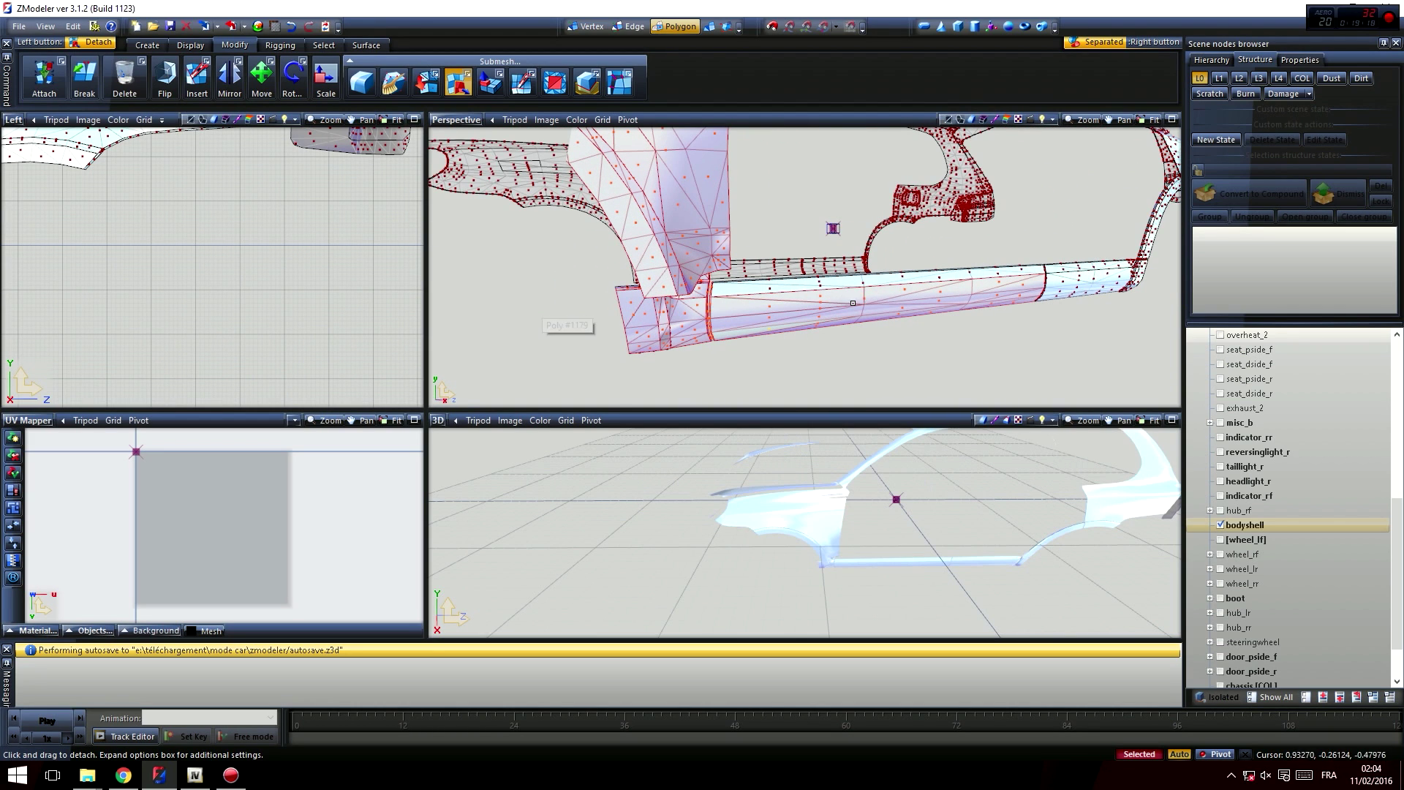
scroll(208, 196, "down", 2)
middle_click_drag(210, 197, 498, 281)
middle_click_drag(112, 264, 450, 159)
scroll(198, 289, "up", 5)
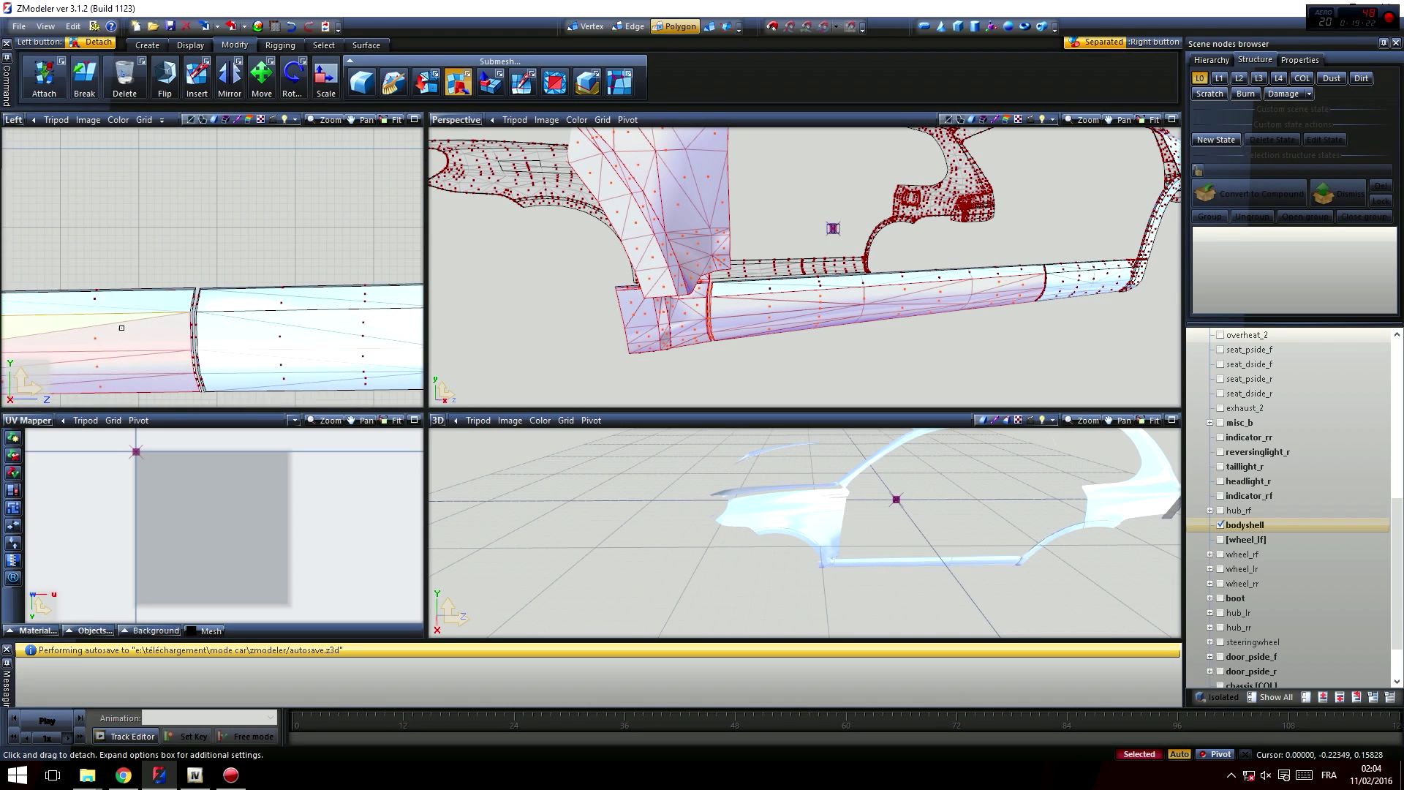
scroll(197, 328, "up", 5)
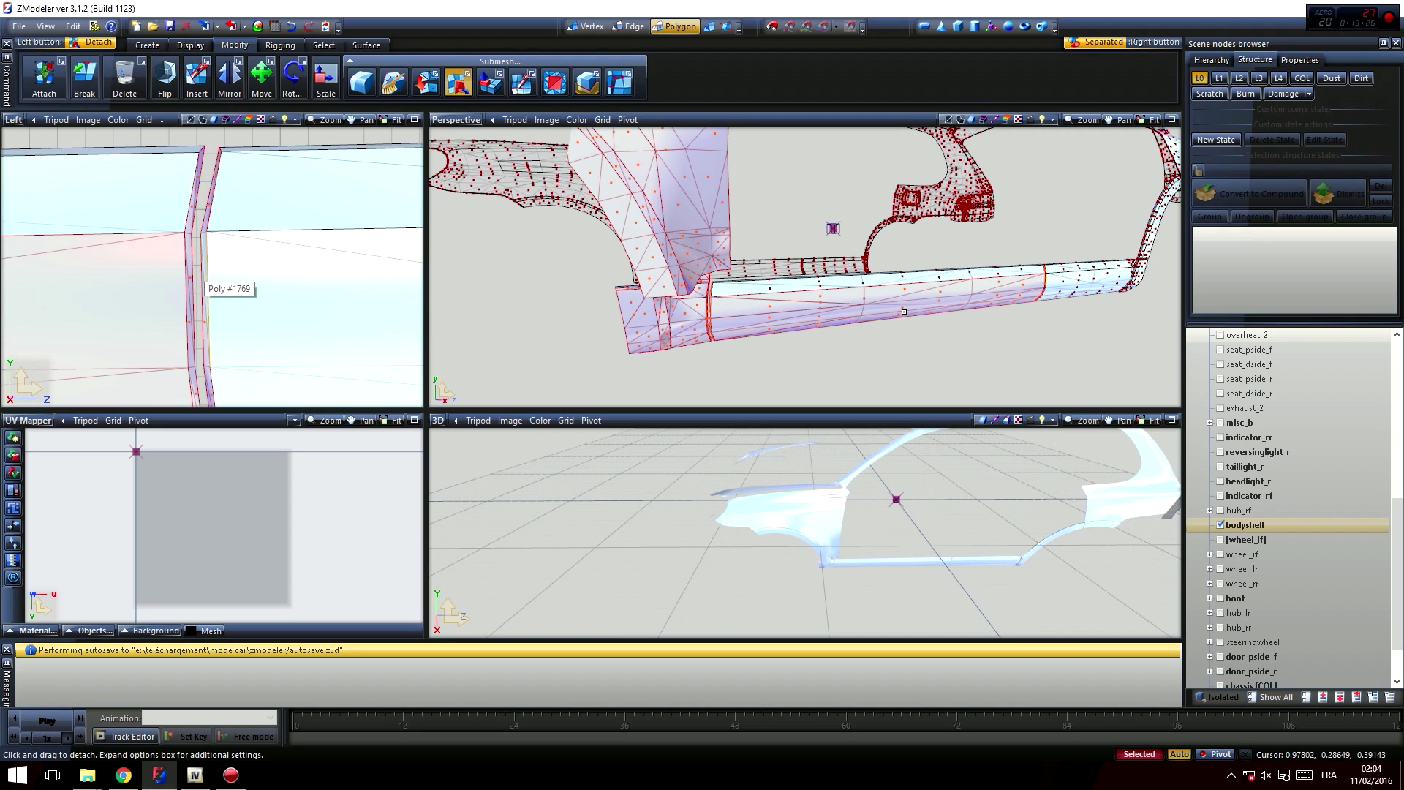
middle_click_drag(992, 328, 979, 354)
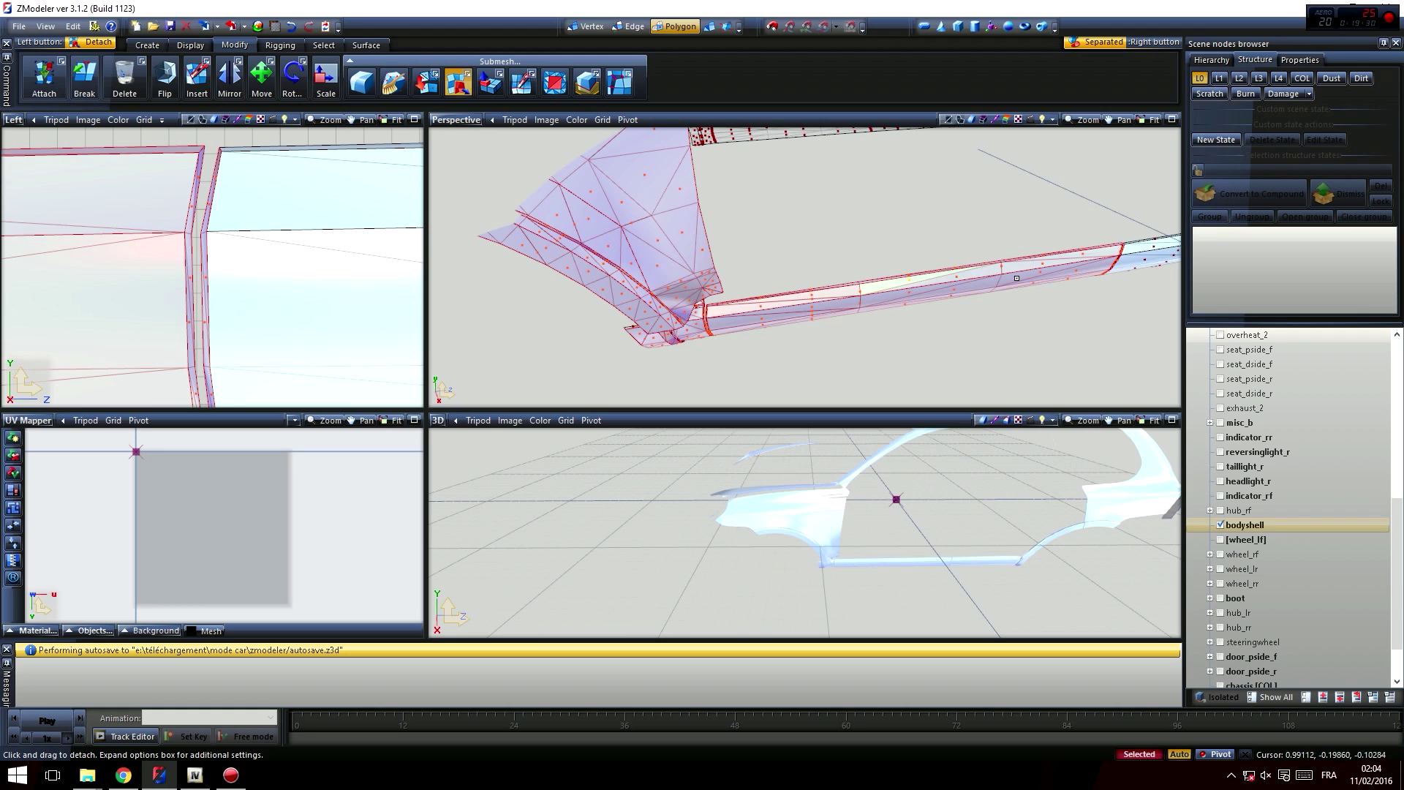
- Add the rear section of the sill and its end corner at the rear wheel arch to the selection
middle_click_drag(815, 289, 826, 268)
right_click(828, 255)
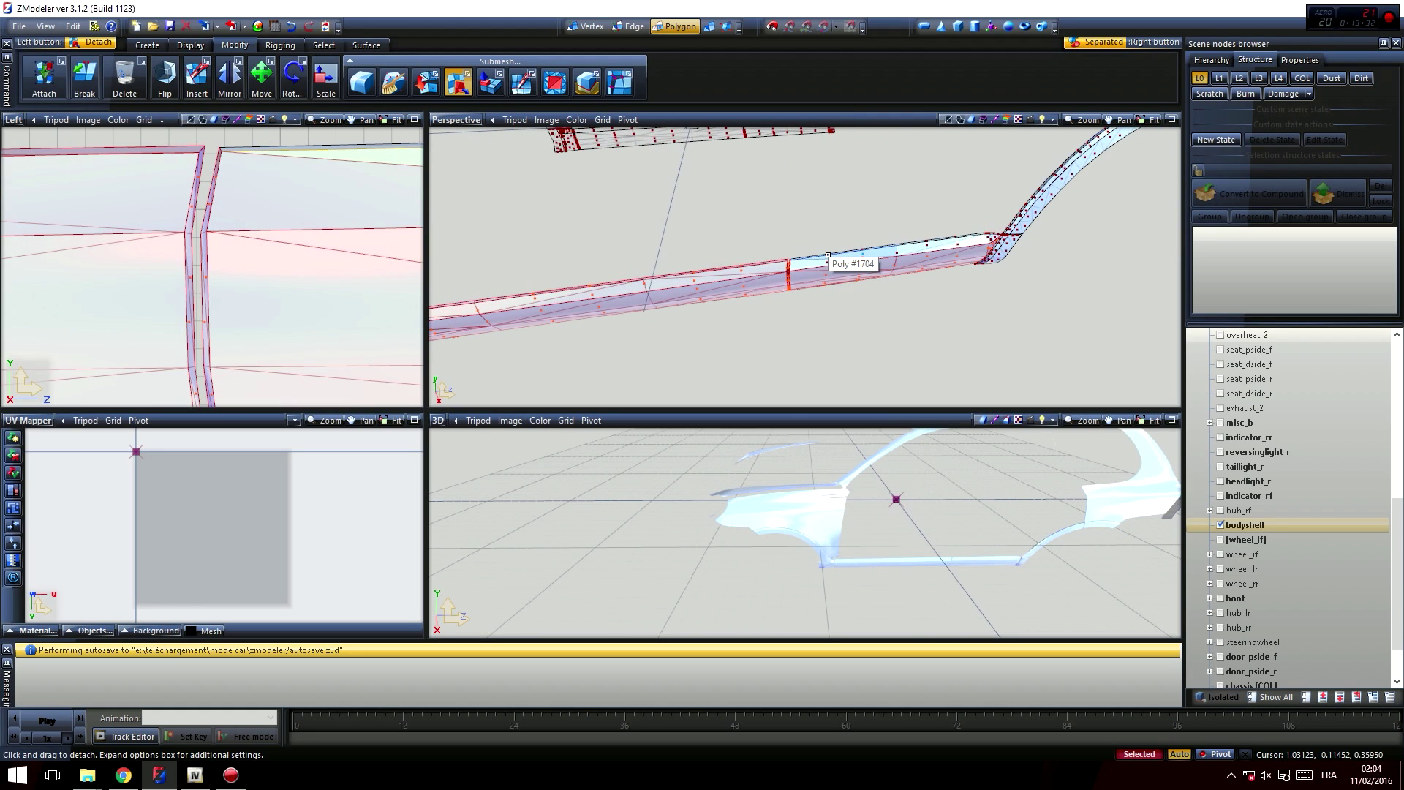
right_click(830, 253)
right_click(861, 250)
right_click(865, 249)
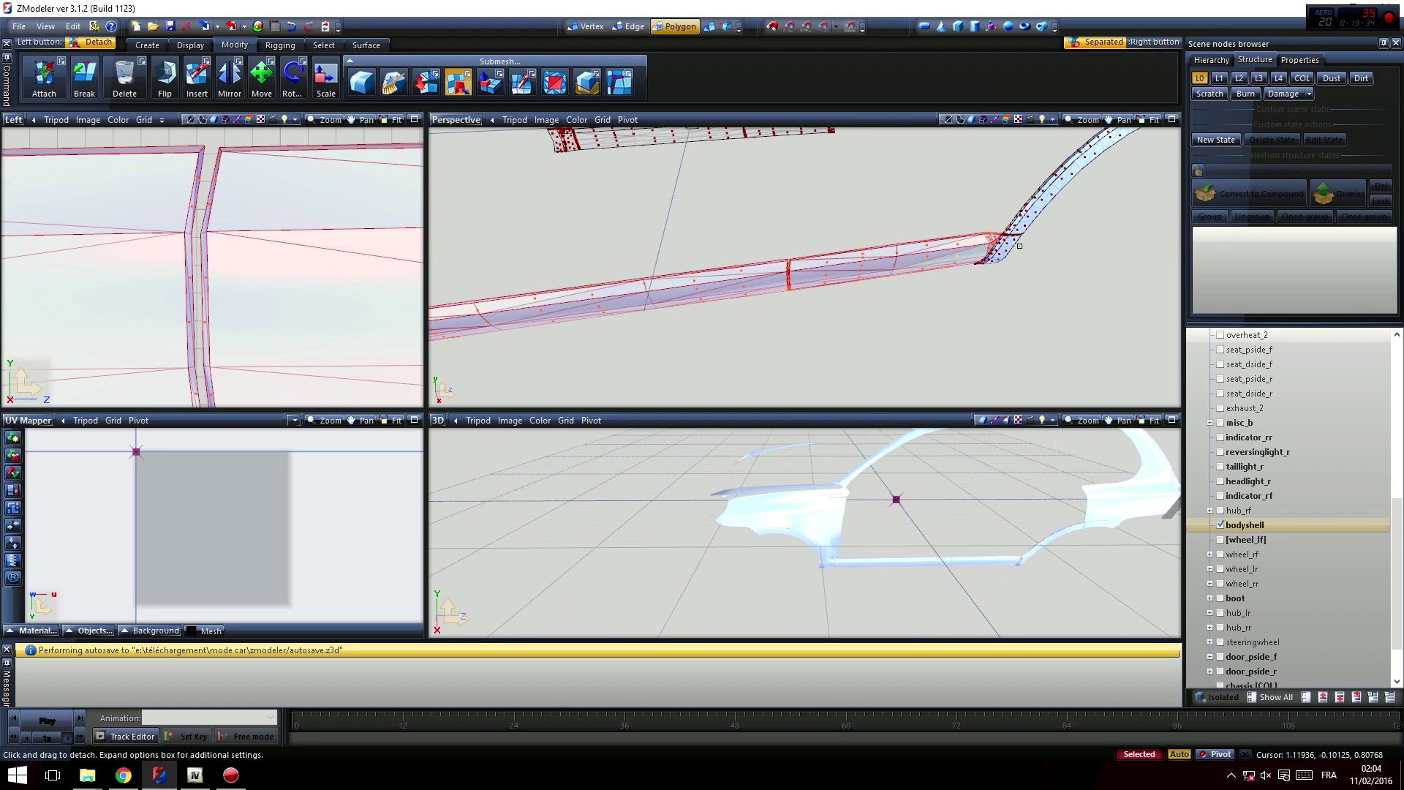
middle_click_drag(840, 295, 867, 293)
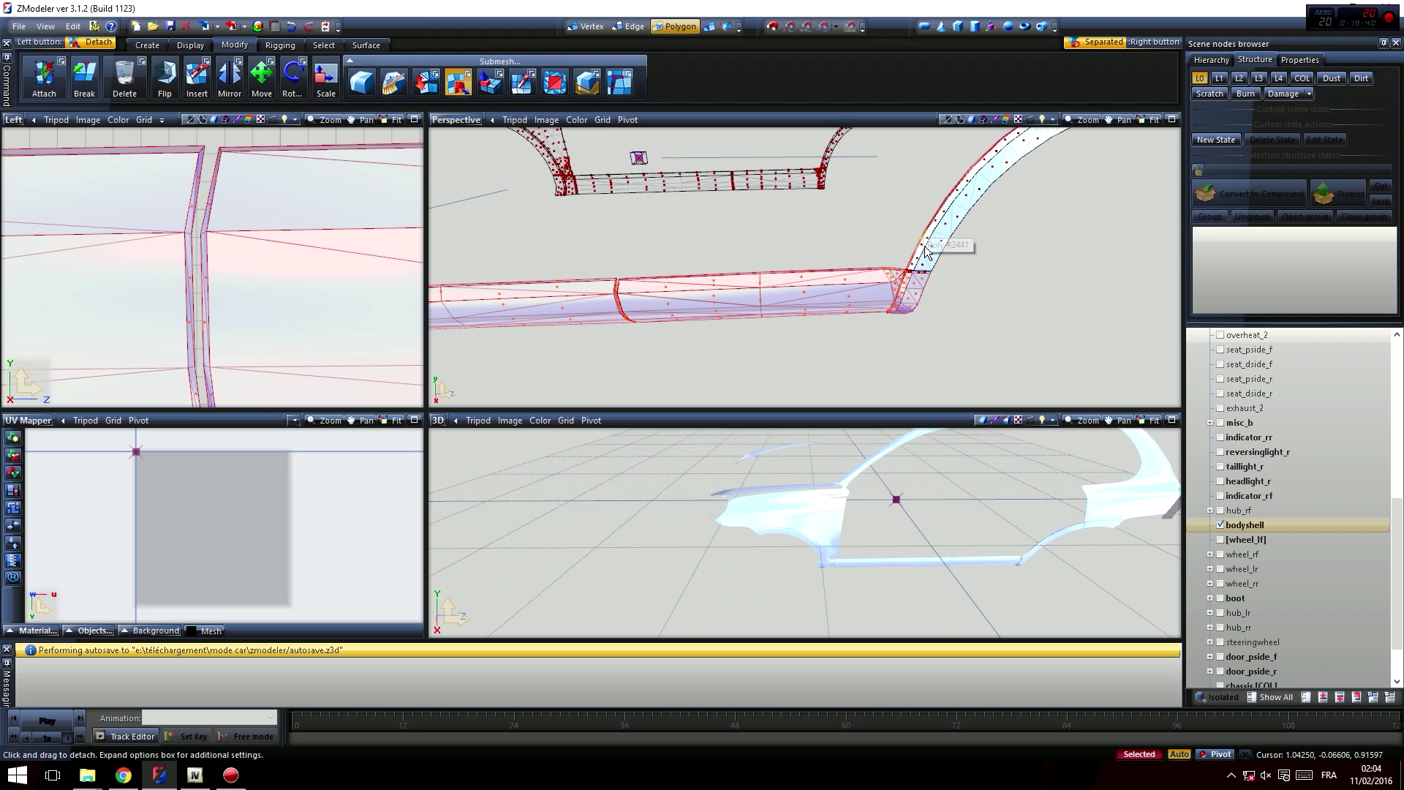
- Add the rear wheel-arch lip polygons on both sides of the door gap to the selection
middle_click_drag(980, 246, 686, 367)
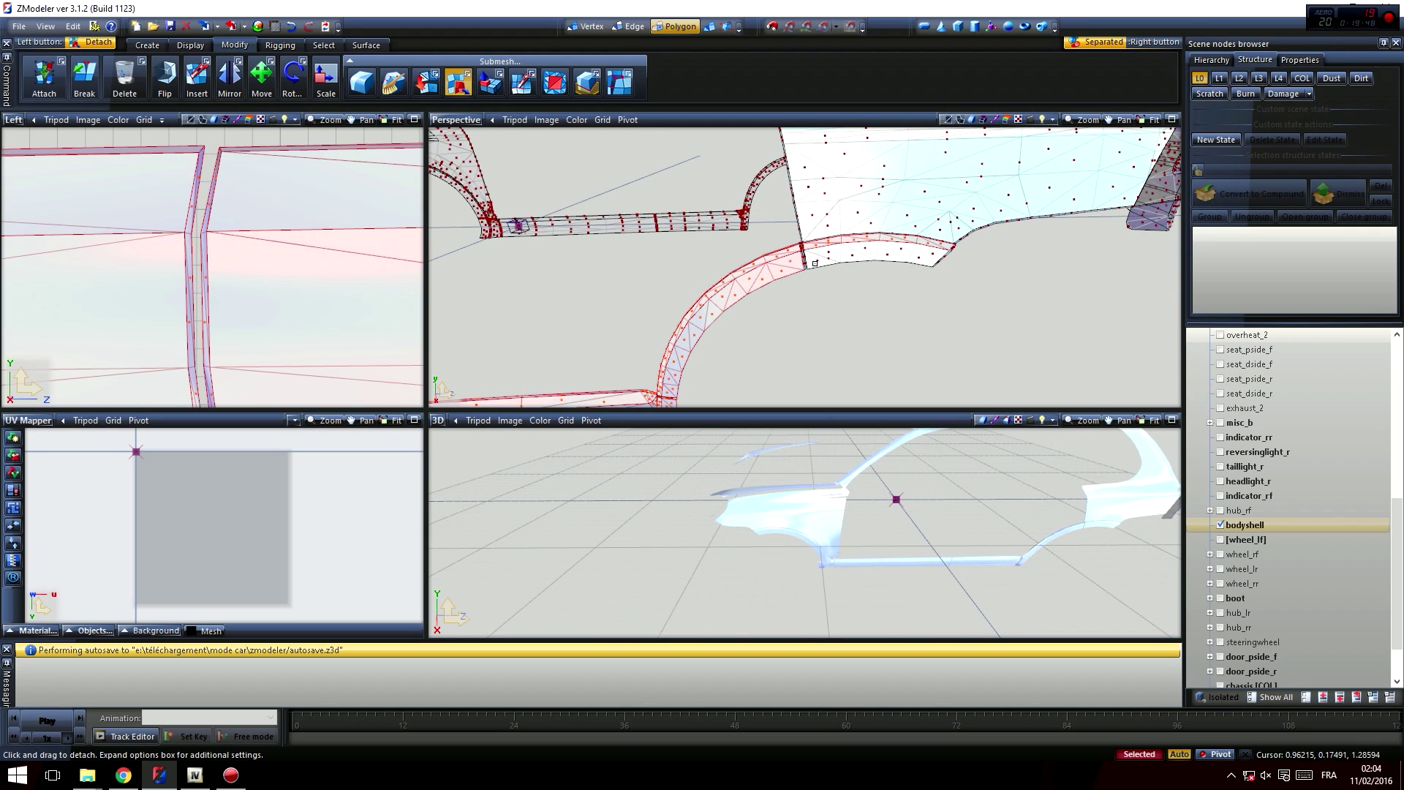
scroll(370, 248, "down", 2)
middle_click_drag(370, 248, 173, 204)
scroll(320, 241, "down", 3)
middle_click_drag(320, 241, 254, 293)
scroll(255, 292, "down", 5)
middle_click_drag(380, 220, 222, 308)
scroll(223, 307, "up", 8)
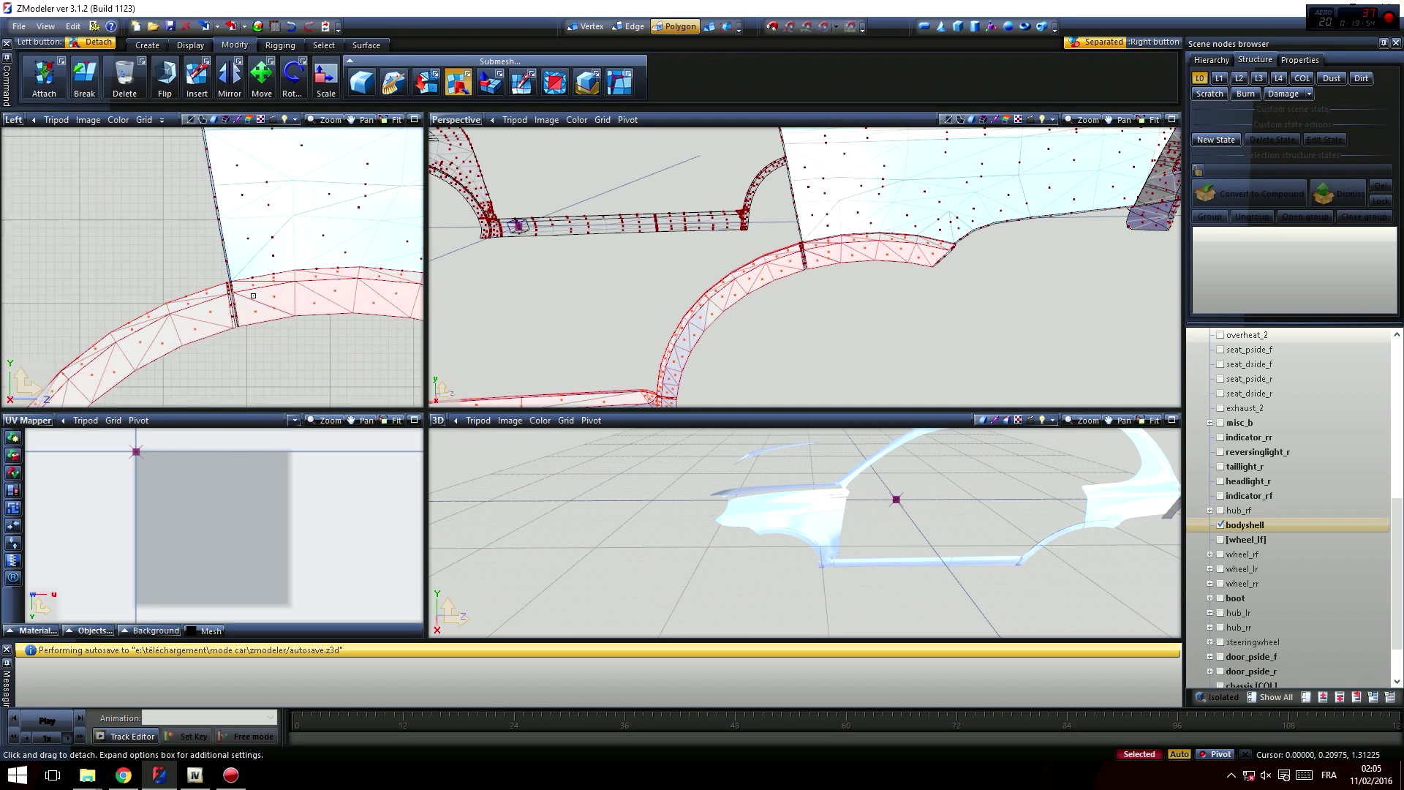
- Add the narrow strips lining the door gap in the rear wheel-arch lip to the selection
scroll(219, 305, "up", 3)
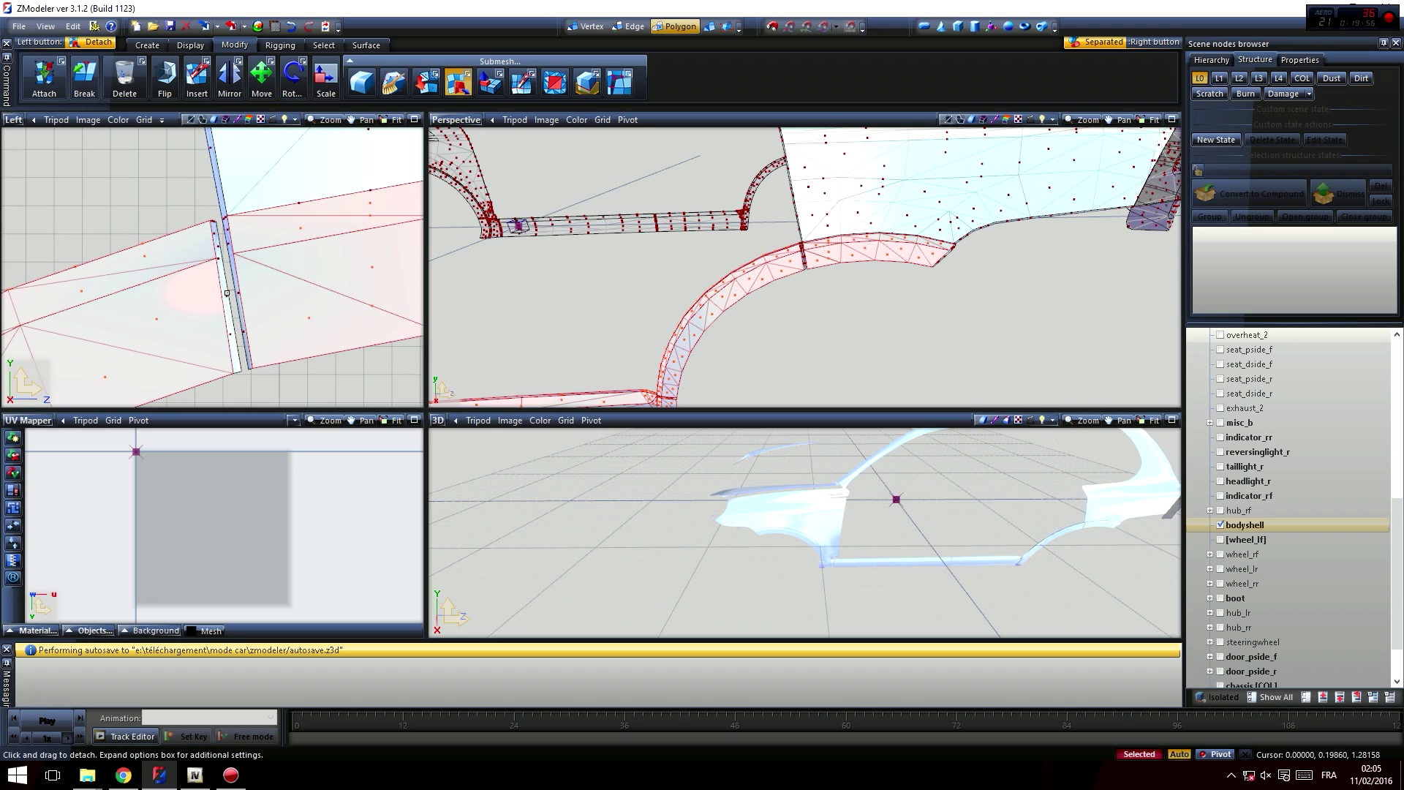
scroll(236, 332, "up", 2)
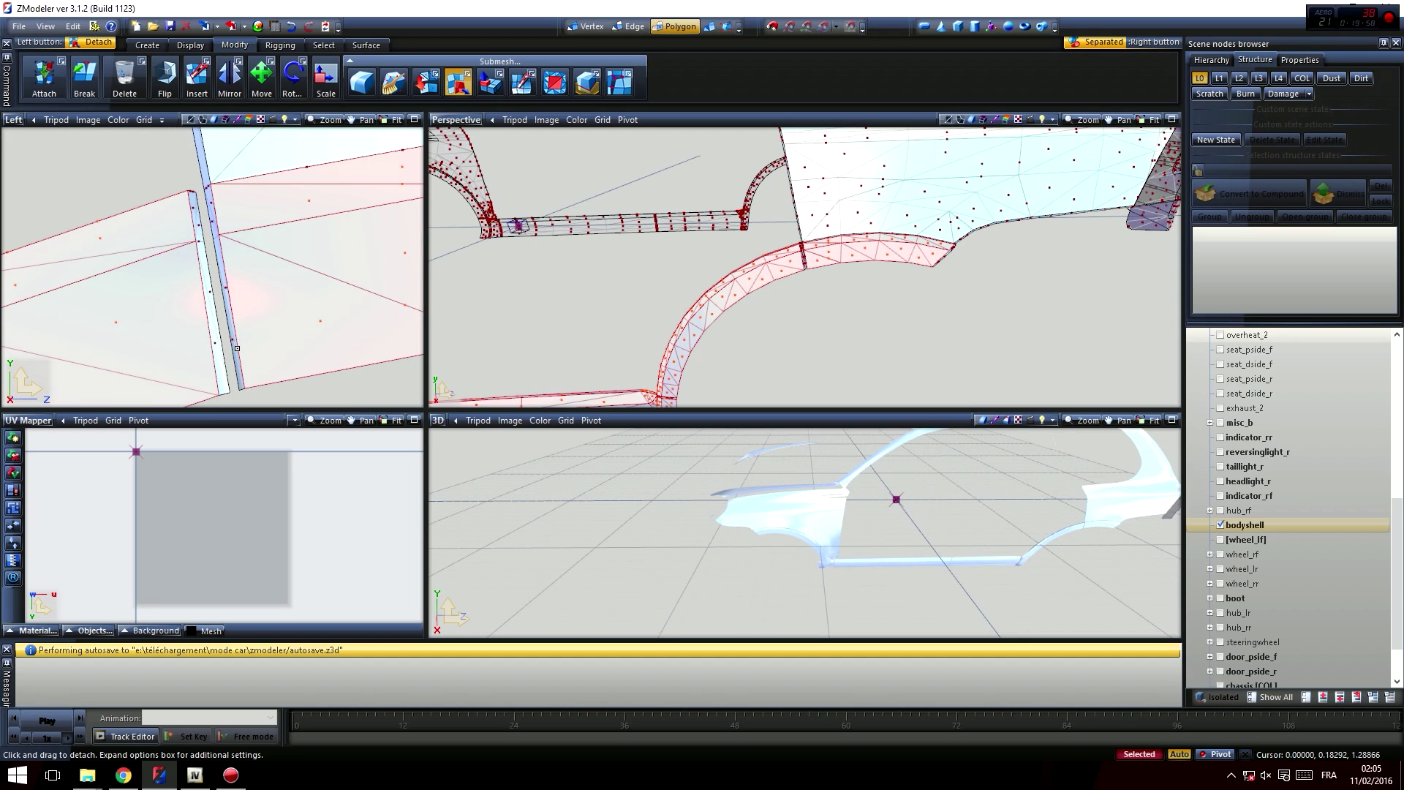
scroll(207, 310, "up", 1)
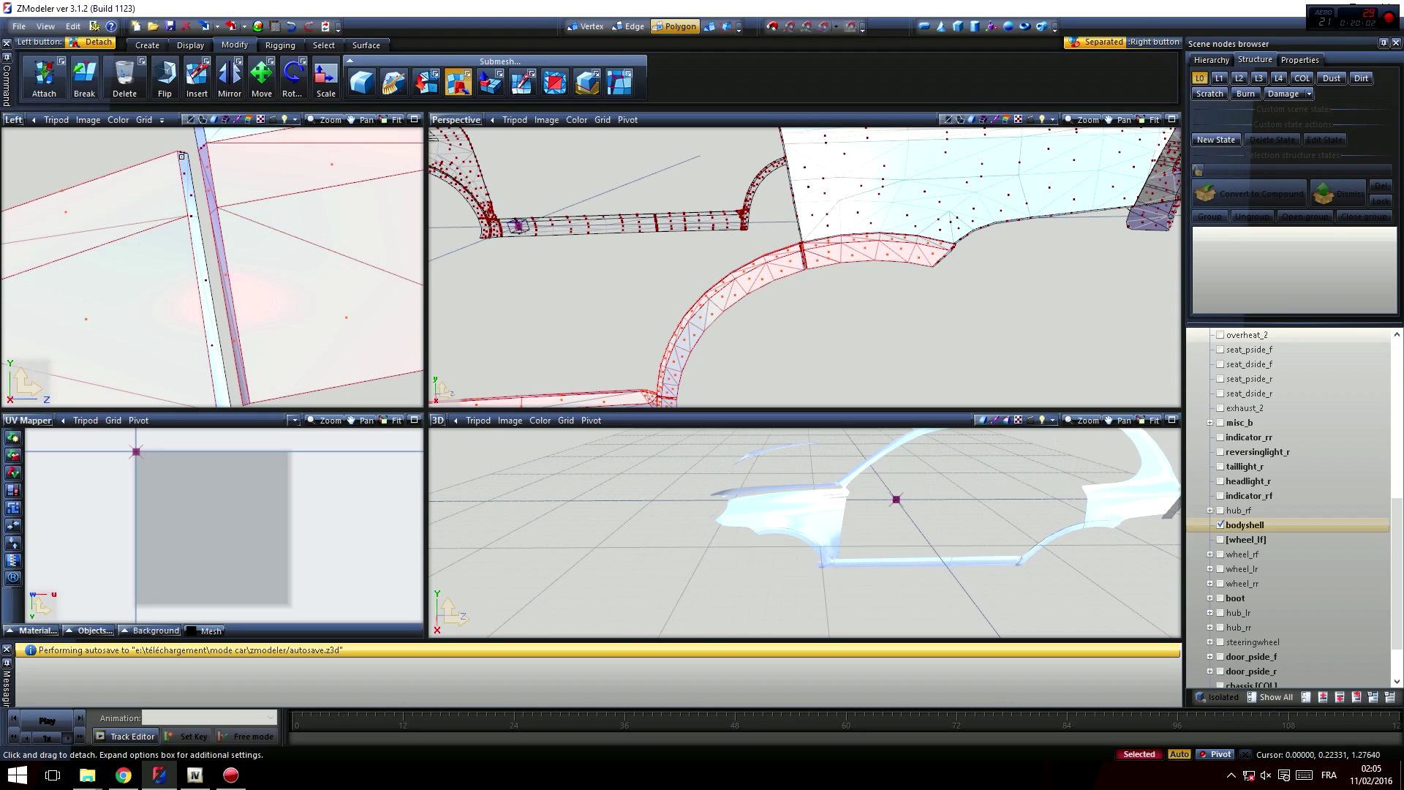
left_click(16, 121)
left_click(31, 170)
left_click(16, 122)
left_click(31, 158)
scroll(169, 235, "up", 6)
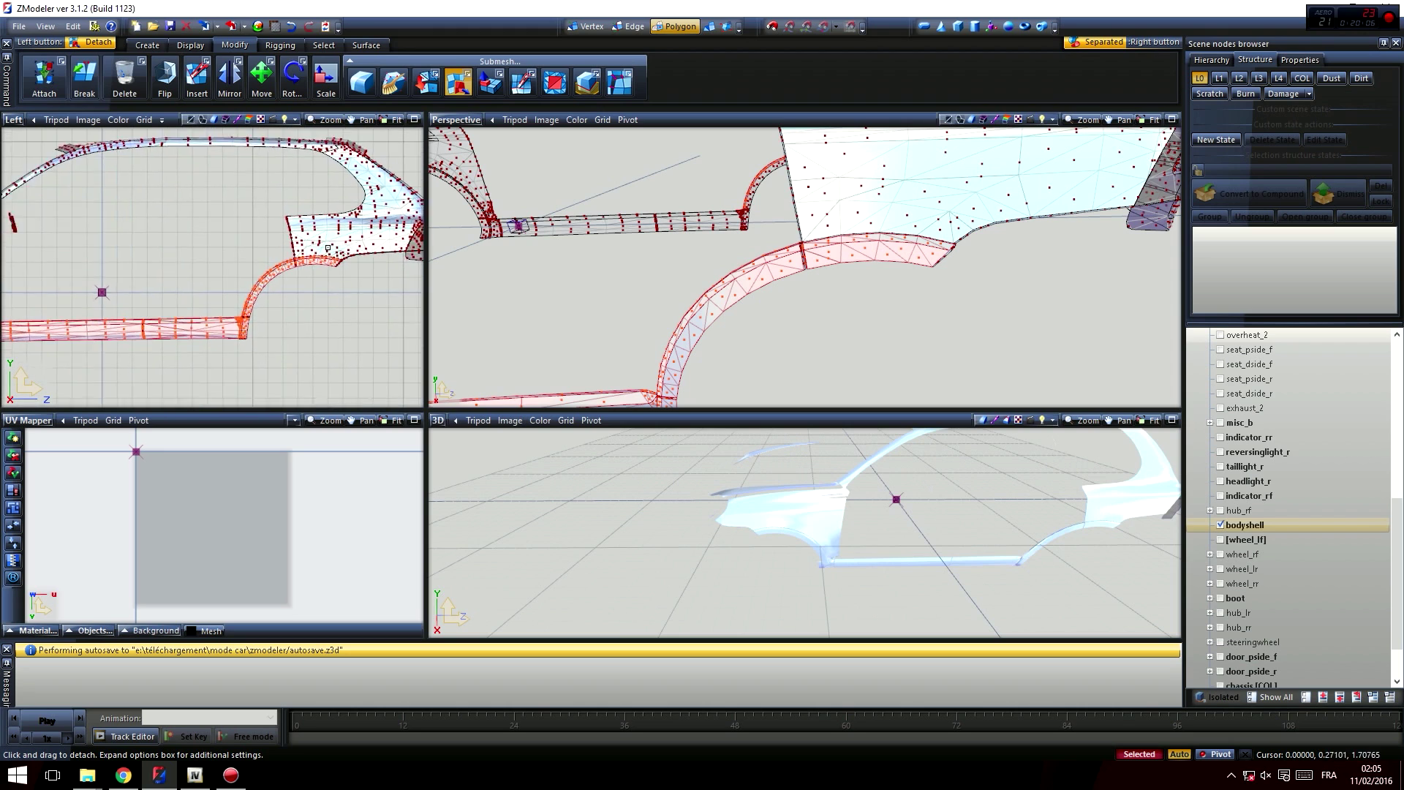
scroll(251, 270, "up", 5)
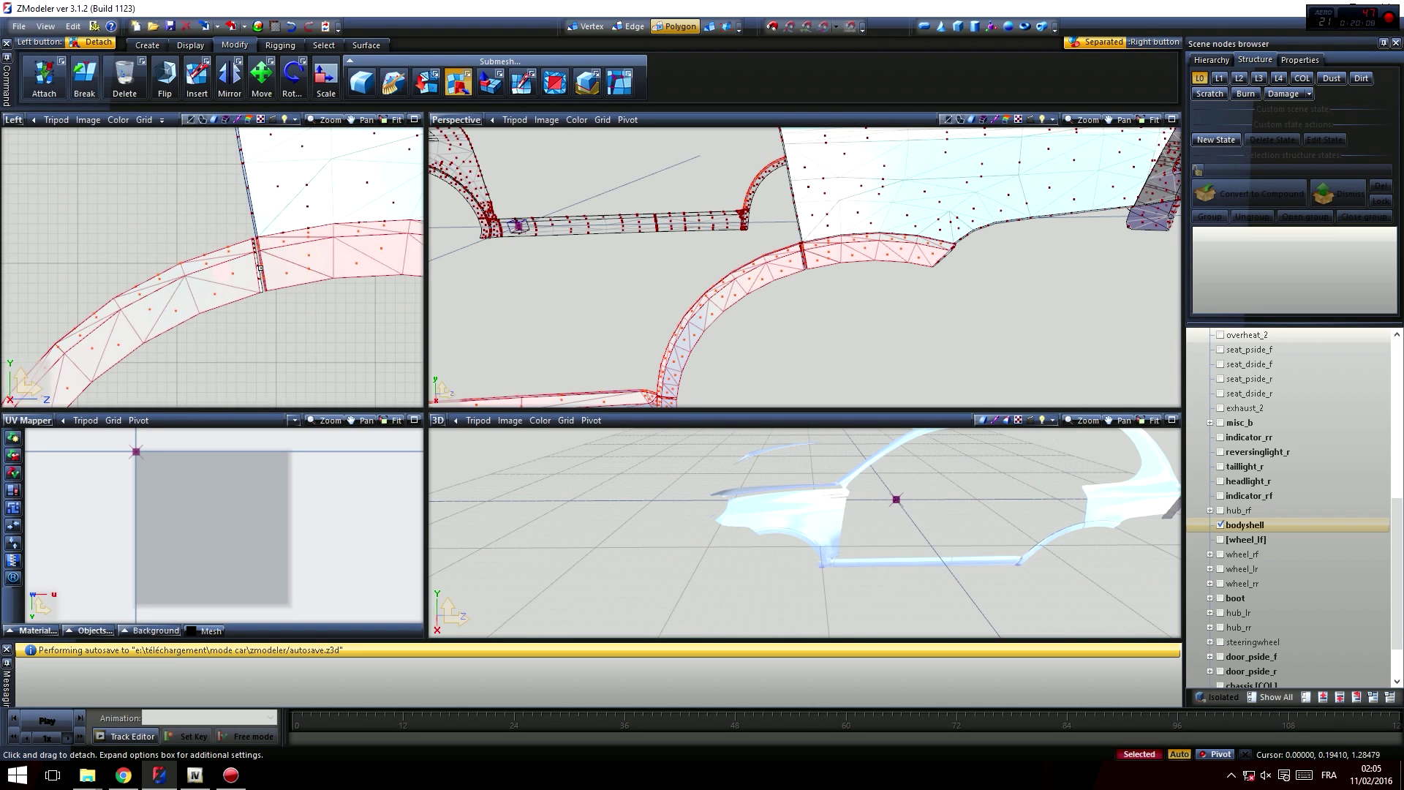
scroll(253, 265, "up", 5)
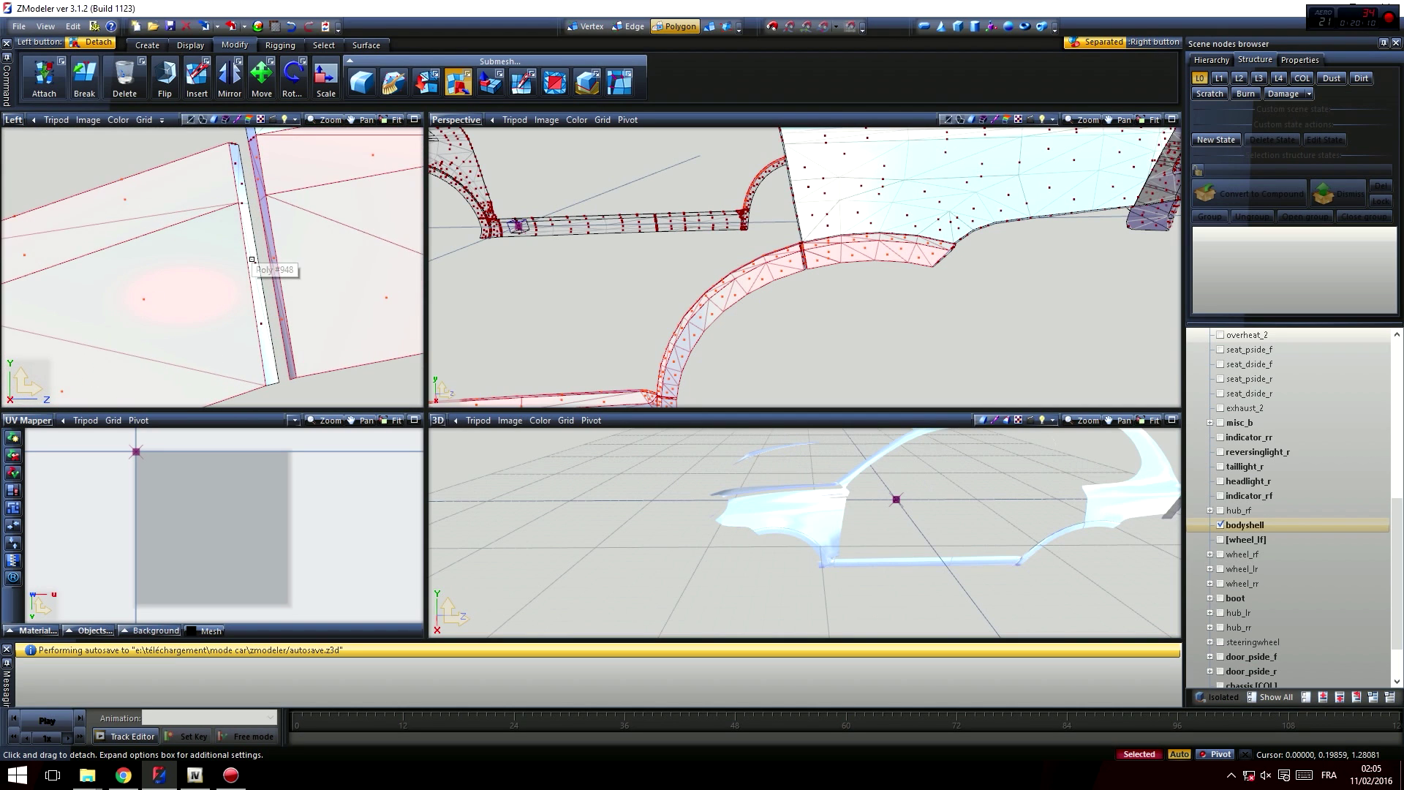
middle_click_drag(832, 297, 798, 311)
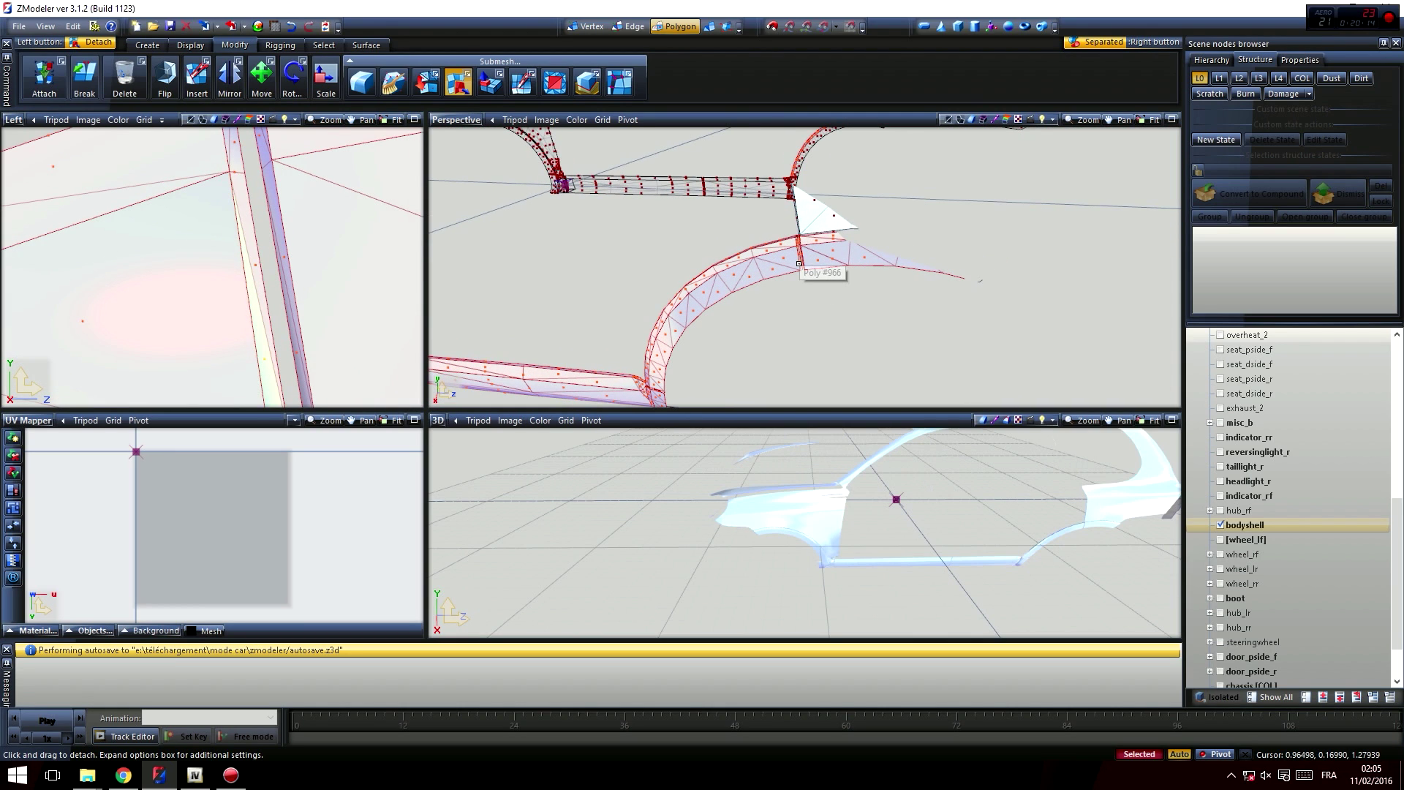
- Add the rear quarter panel polygons above the rear wheel arch to the selection
middle_click_drag(799, 263, 827, 261)
right_click(828, 228)
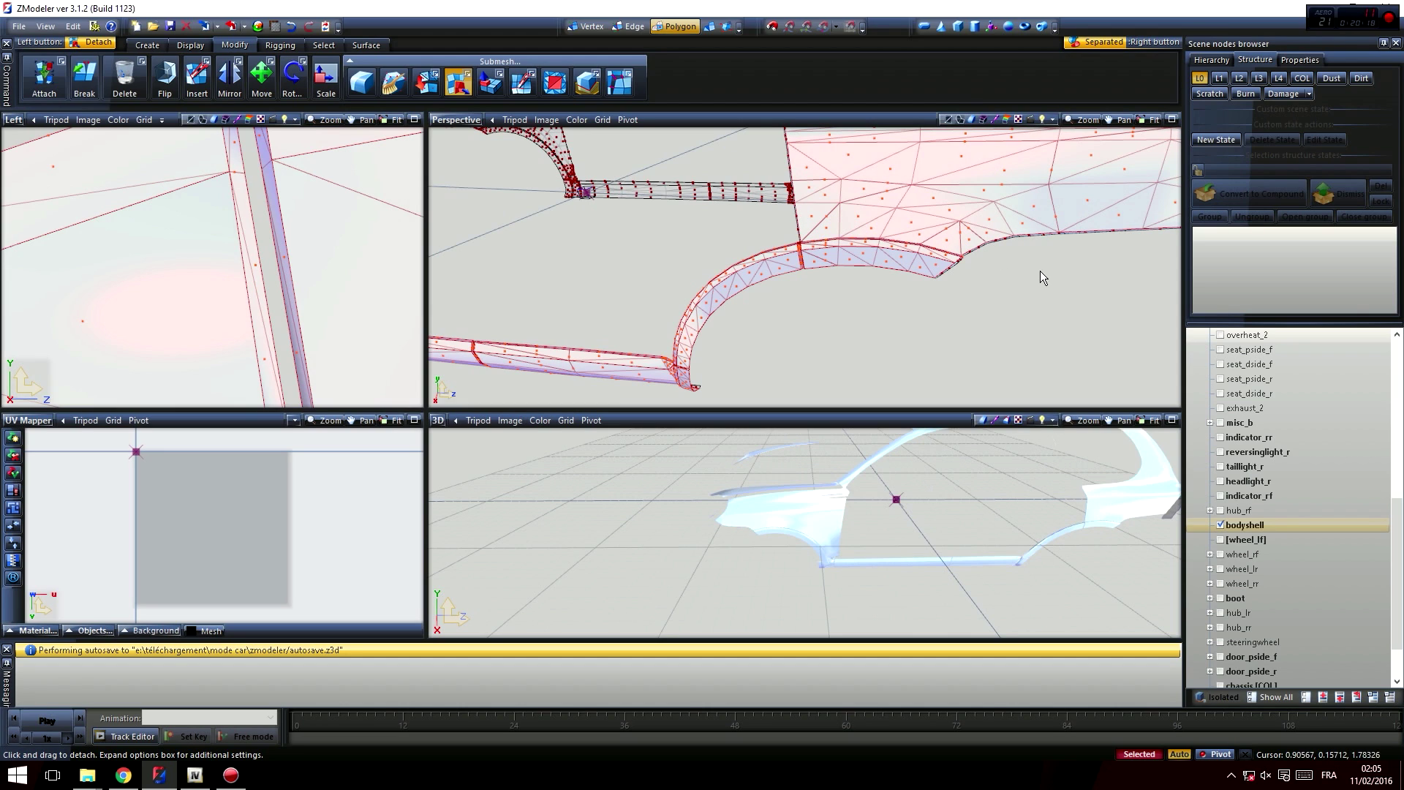
middle_click_drag(1040, 271, 1024, 263)
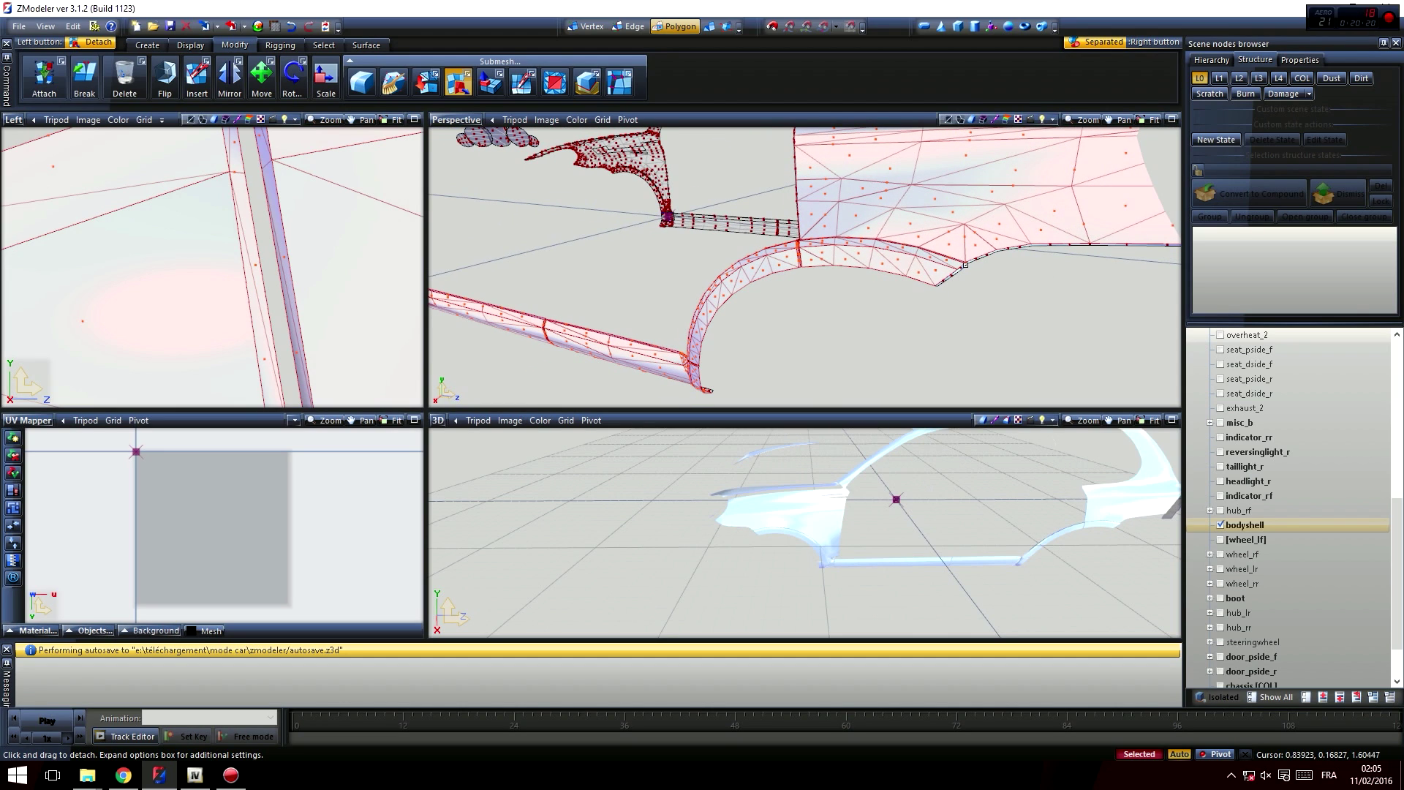
middle_click_drag(1000, 261, 892, 306)
middle_click_drag(994, 263, 839, 299)
middle_click_drag(825, 209, 791, 259)
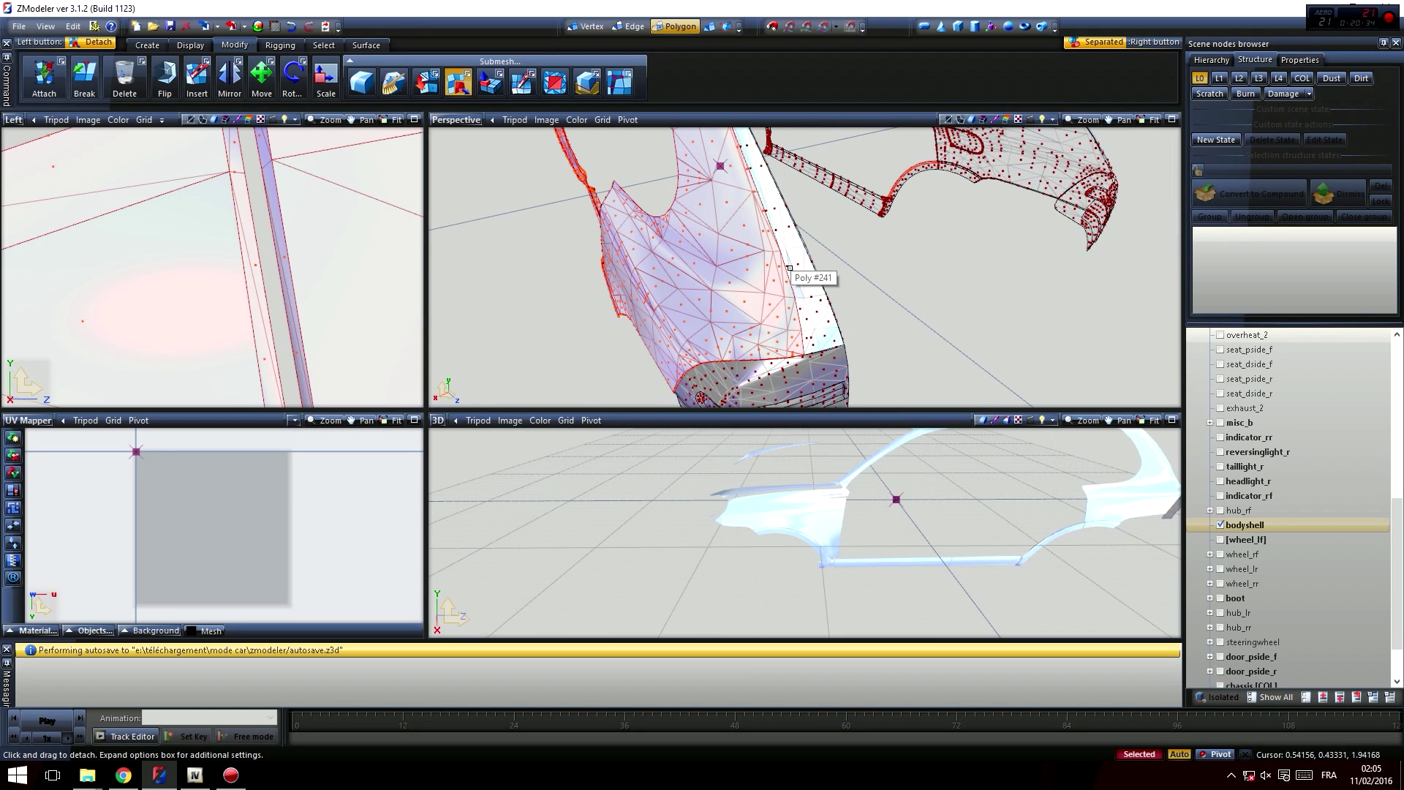
right_click(790, 268)
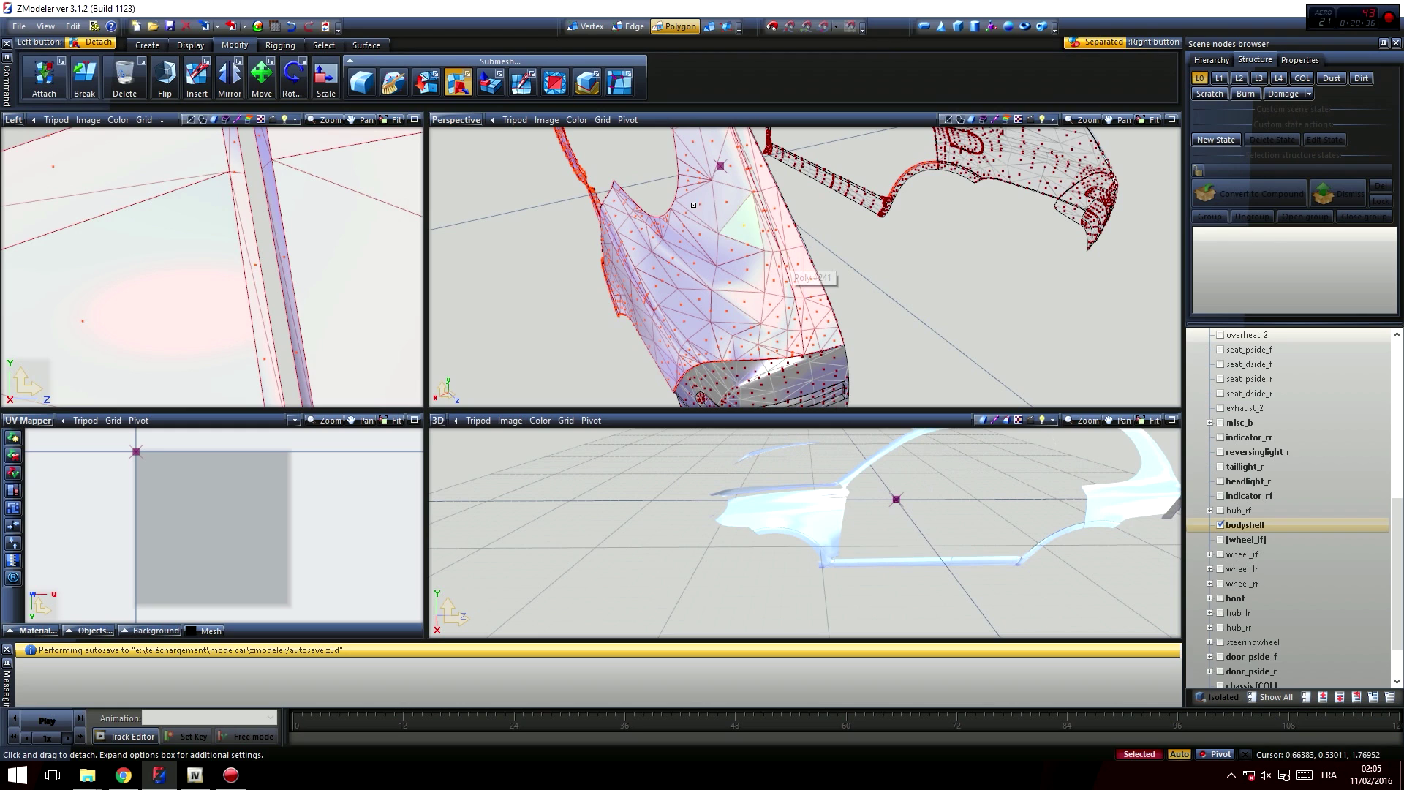
left_click(291, 27)
middle_click_drag(680, 256, 773, 407)
middle_click_drag(709, 311, 798, 338)
right_click(783, 318)
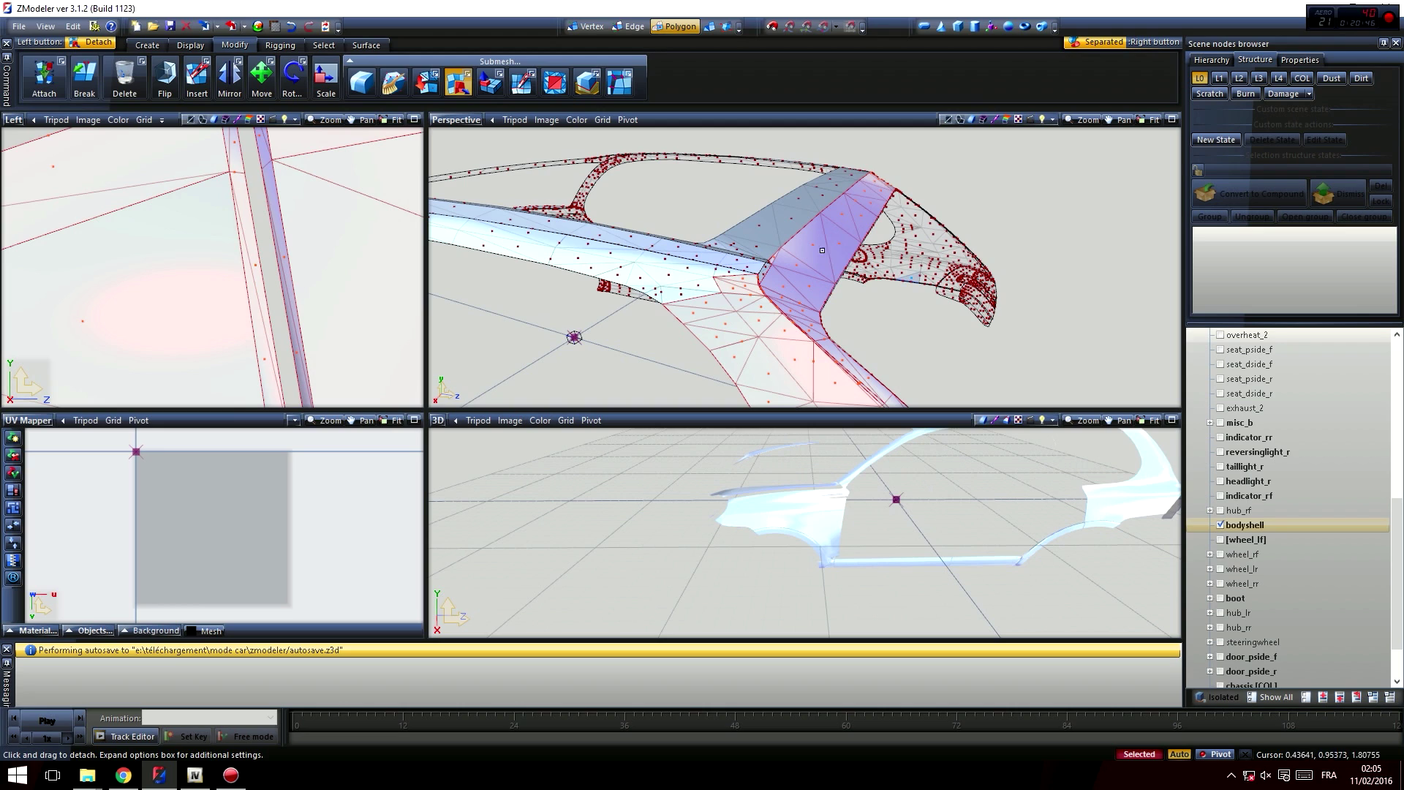
left_click(294, 30)
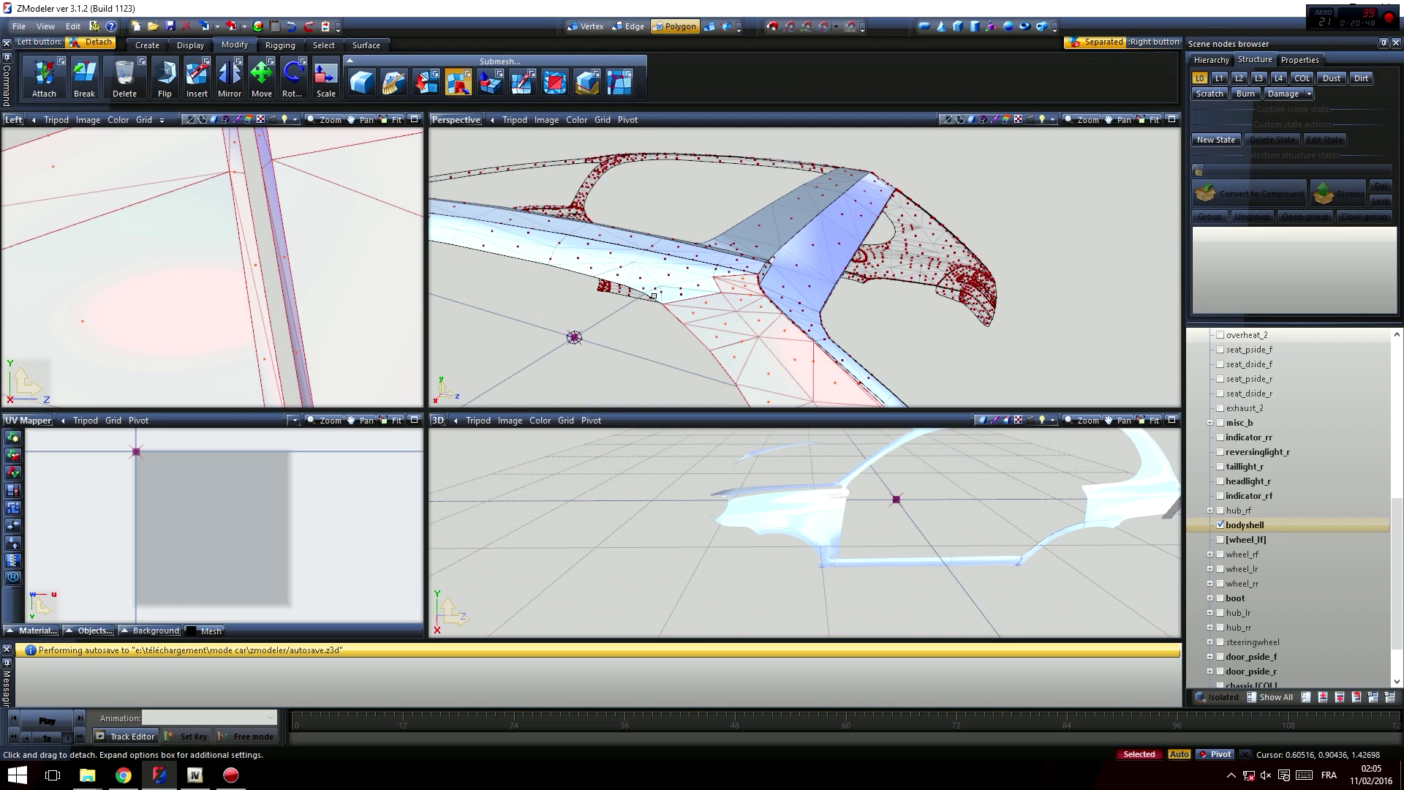
- Add the outer roof rail polygons to the selection and undo the stray selection of the rail's upper surface
right_click(669, 291)
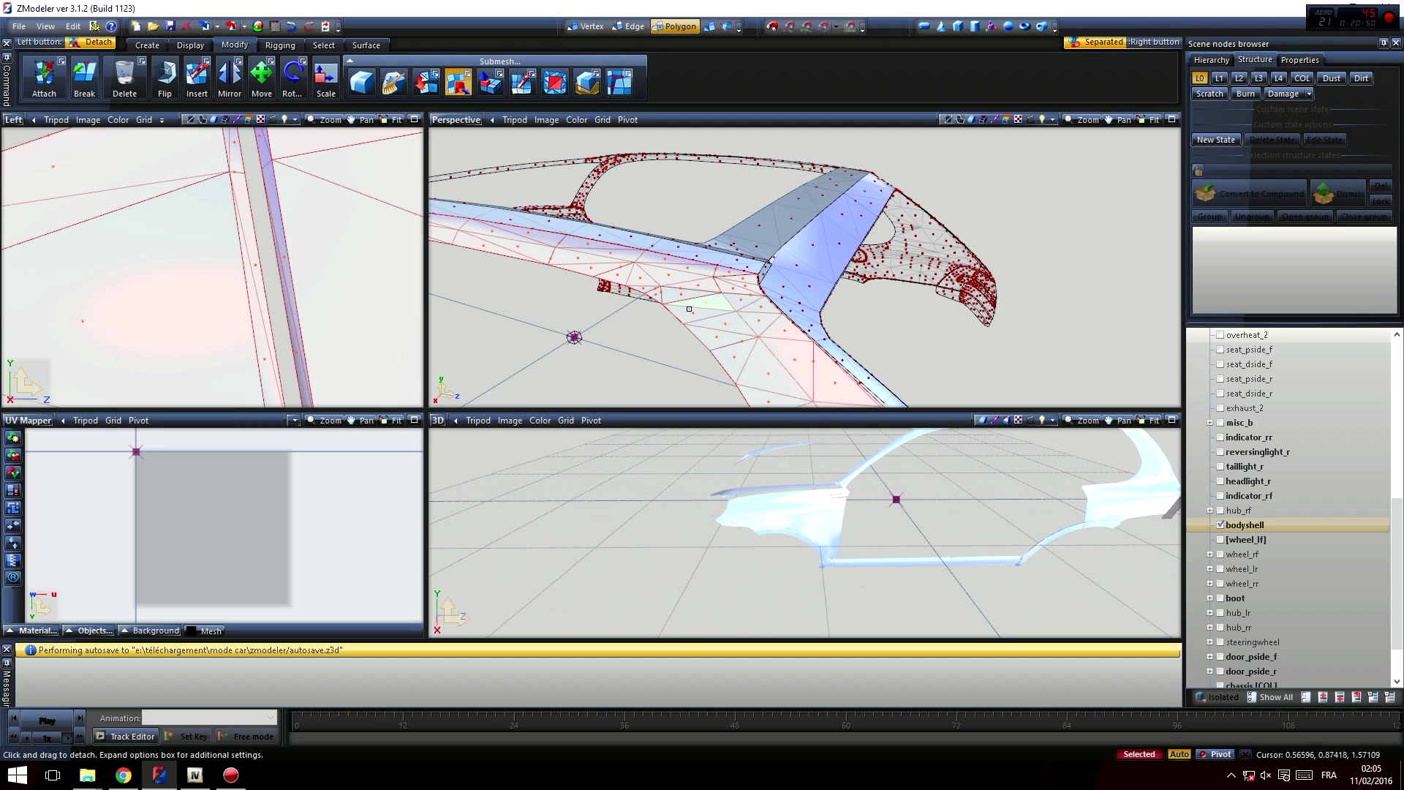
middle_click_drag(693, 310, 866, 309, "alt")
right_click(866, 300)
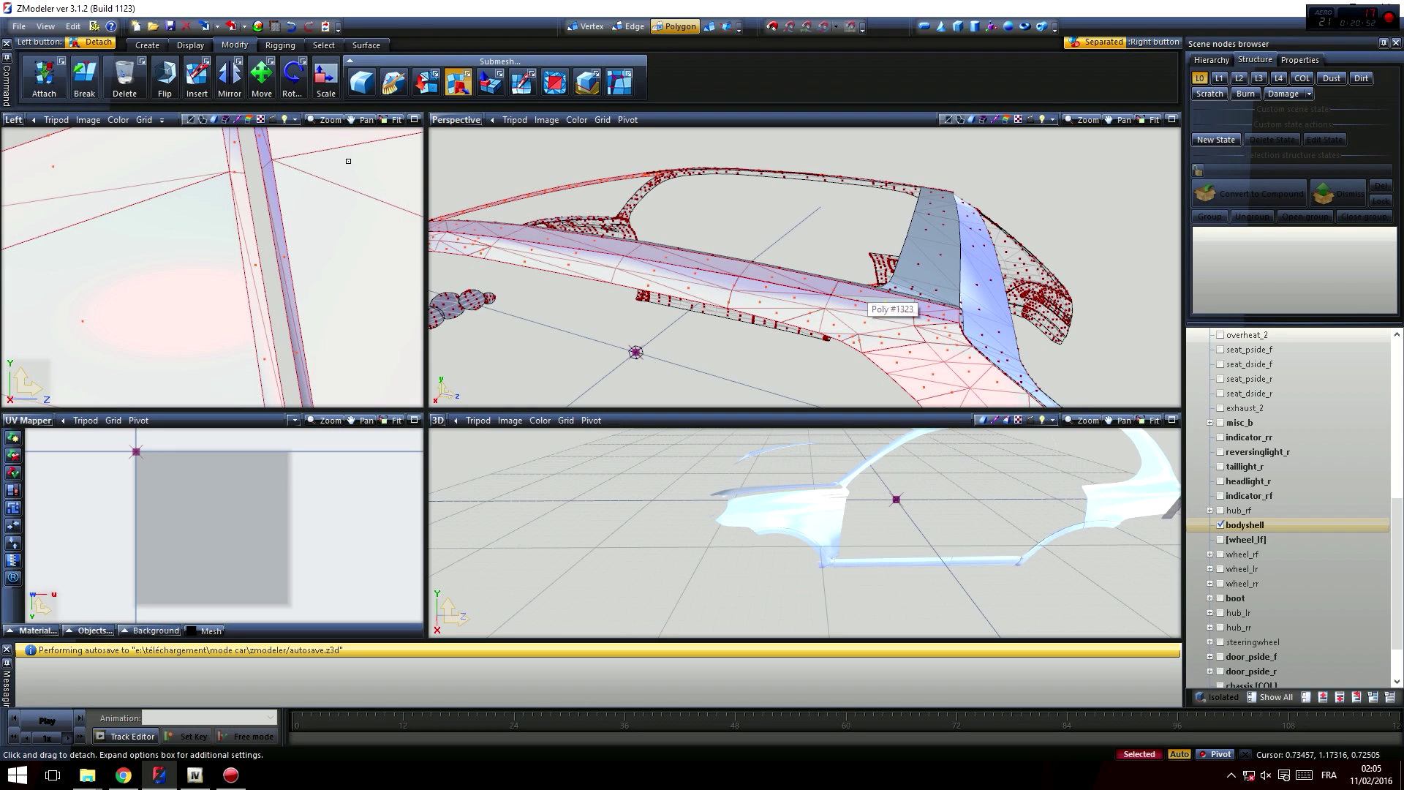
left_click(288, 29)
middle_click_drag(768, 293, 1030, 274, "alt")
- Restore the perspective view and examine the selected rear quarter panel, wheel-arch lip and sill for missed polygons
left_click(460, 120)
left_click(459, 153)
left_click(445, 118)
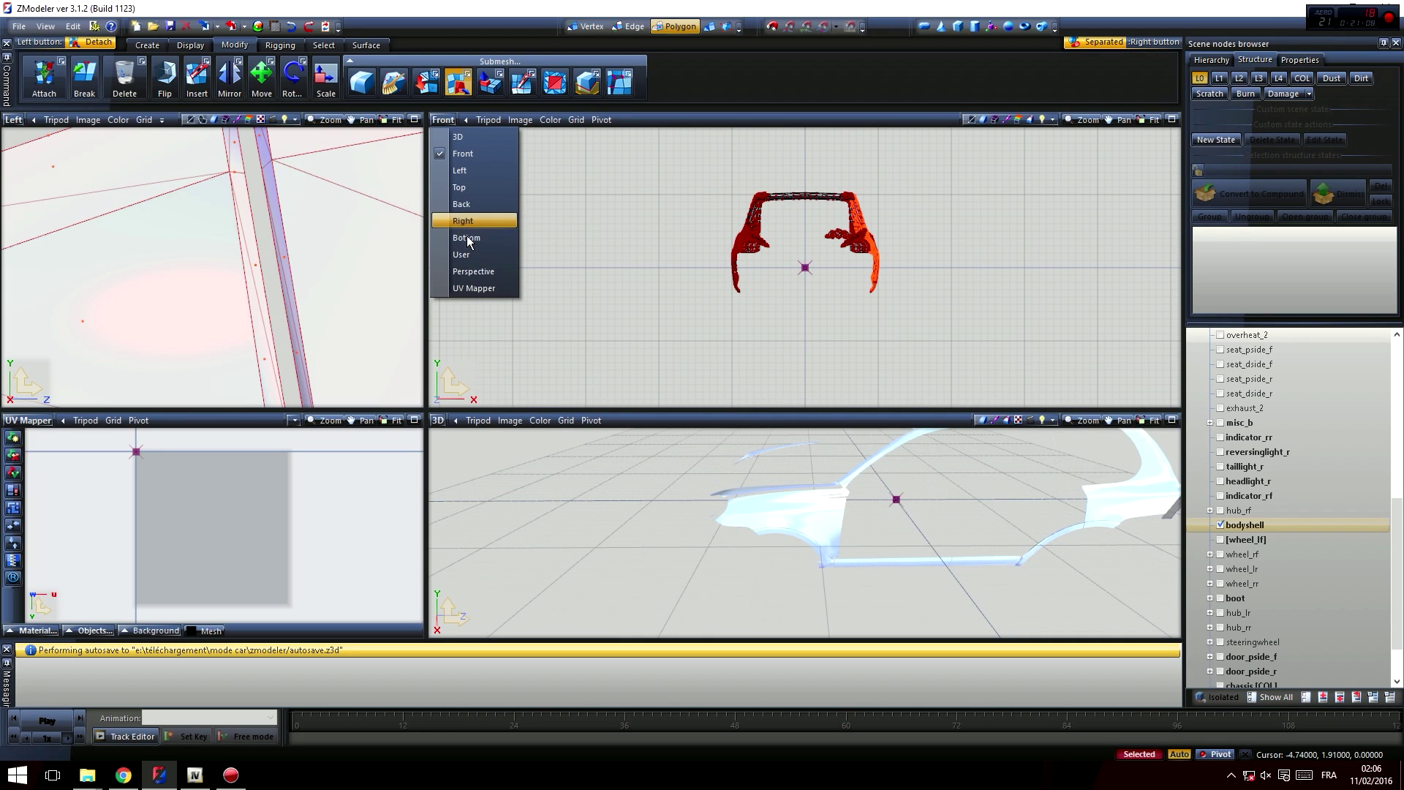
left_click(474, 271)
middle_click_drag(692, 276, 841, 256, "alt")
scroll(847, 249, "up", 5)
scroll(847, 249, "up", 8)
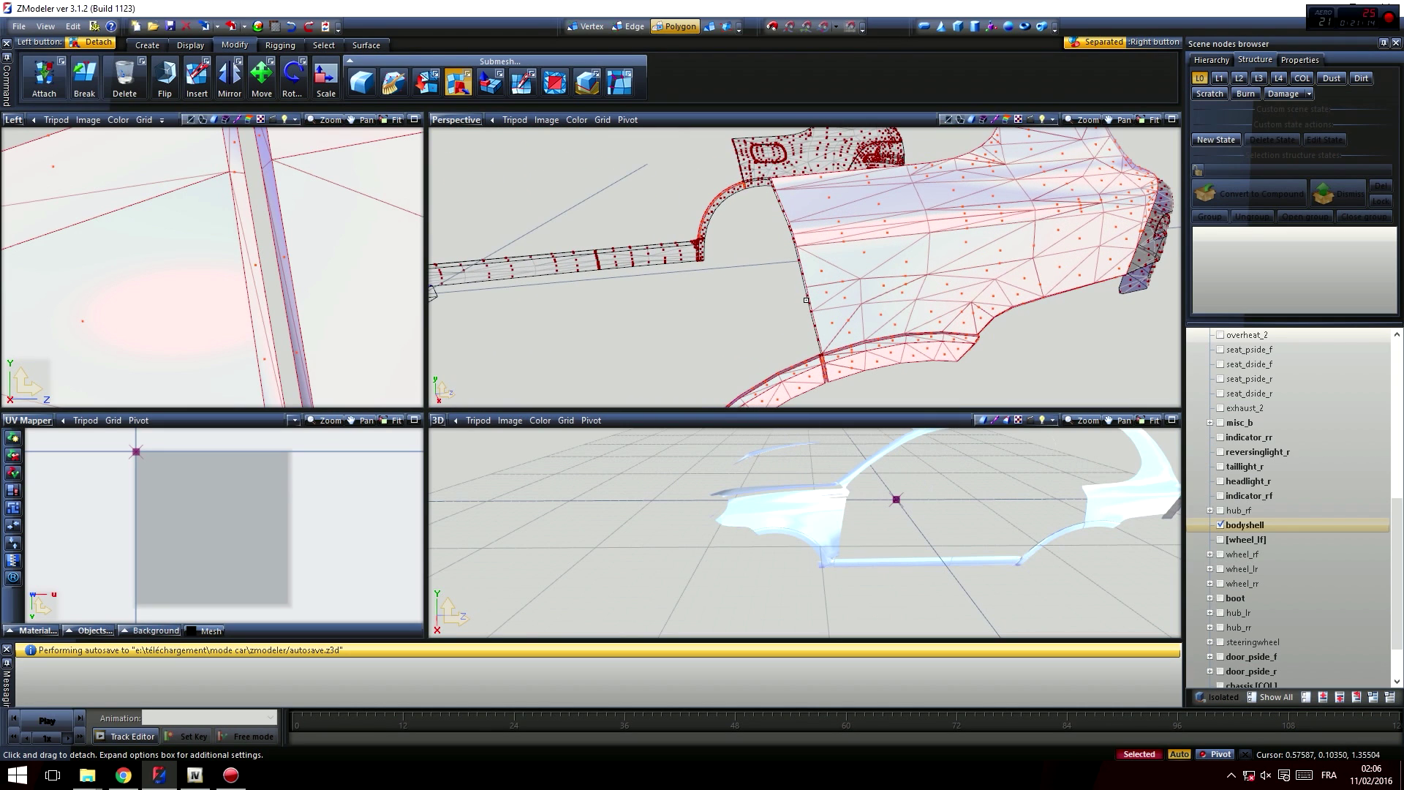
middle_click_drag(717, 312, 826, 141)
scroll(777, 307, "up", 3)
scroll(775, 301, "down", 1)
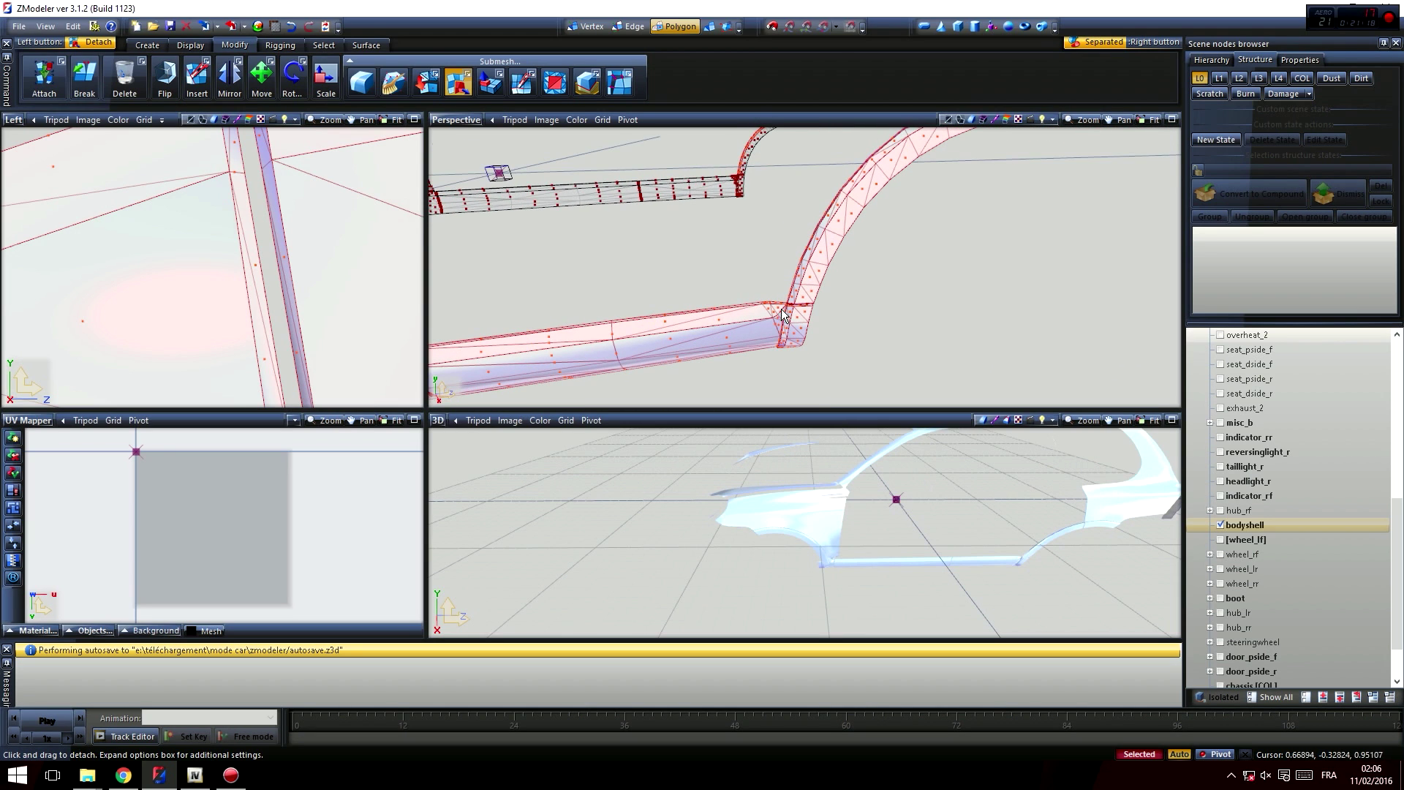
scroll(662, 289, "down", 6)
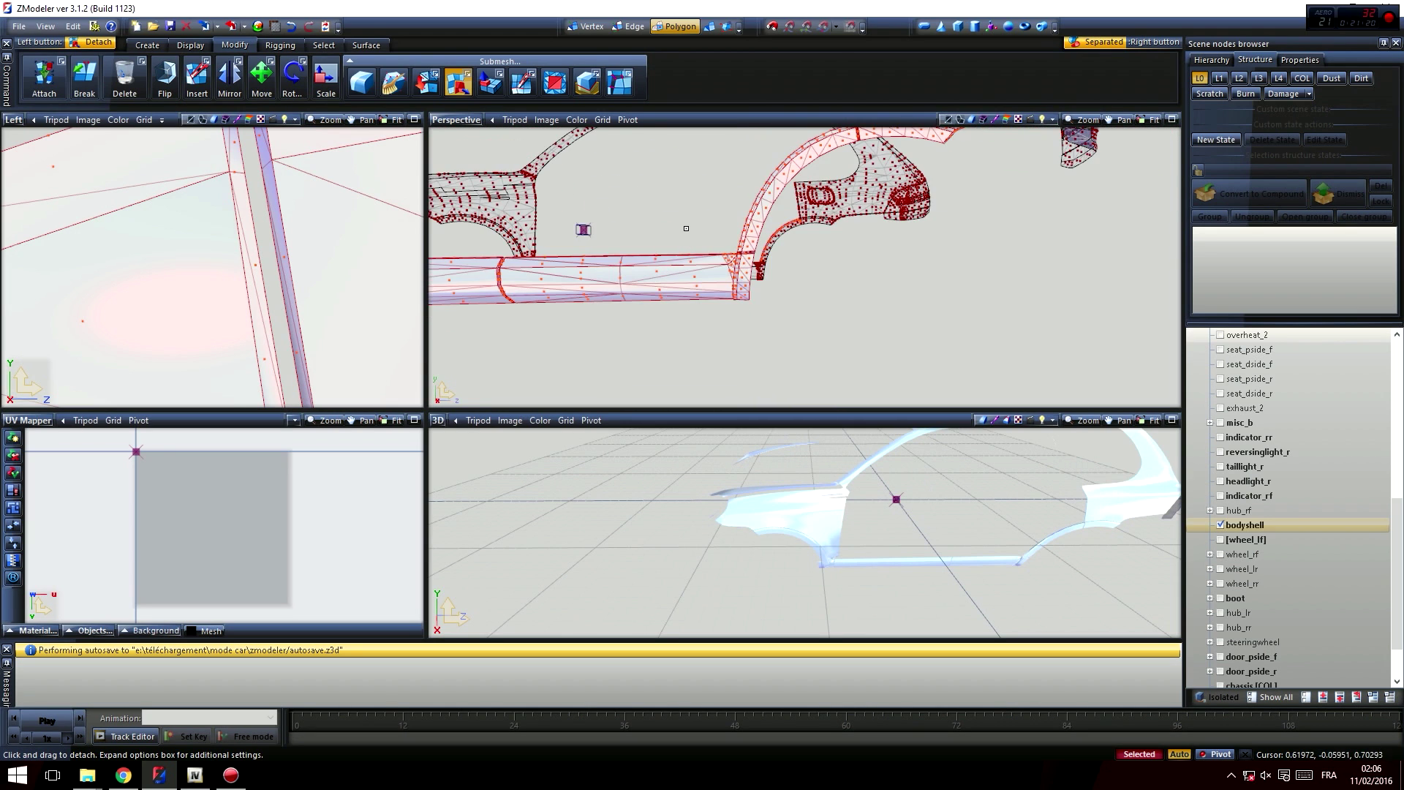
- Examine the bodyshell selection around the front fender, windshield pillar, sill and both sides' rear wheel arches for missed or stray polygons
scroll(684, 309, "down", 5)
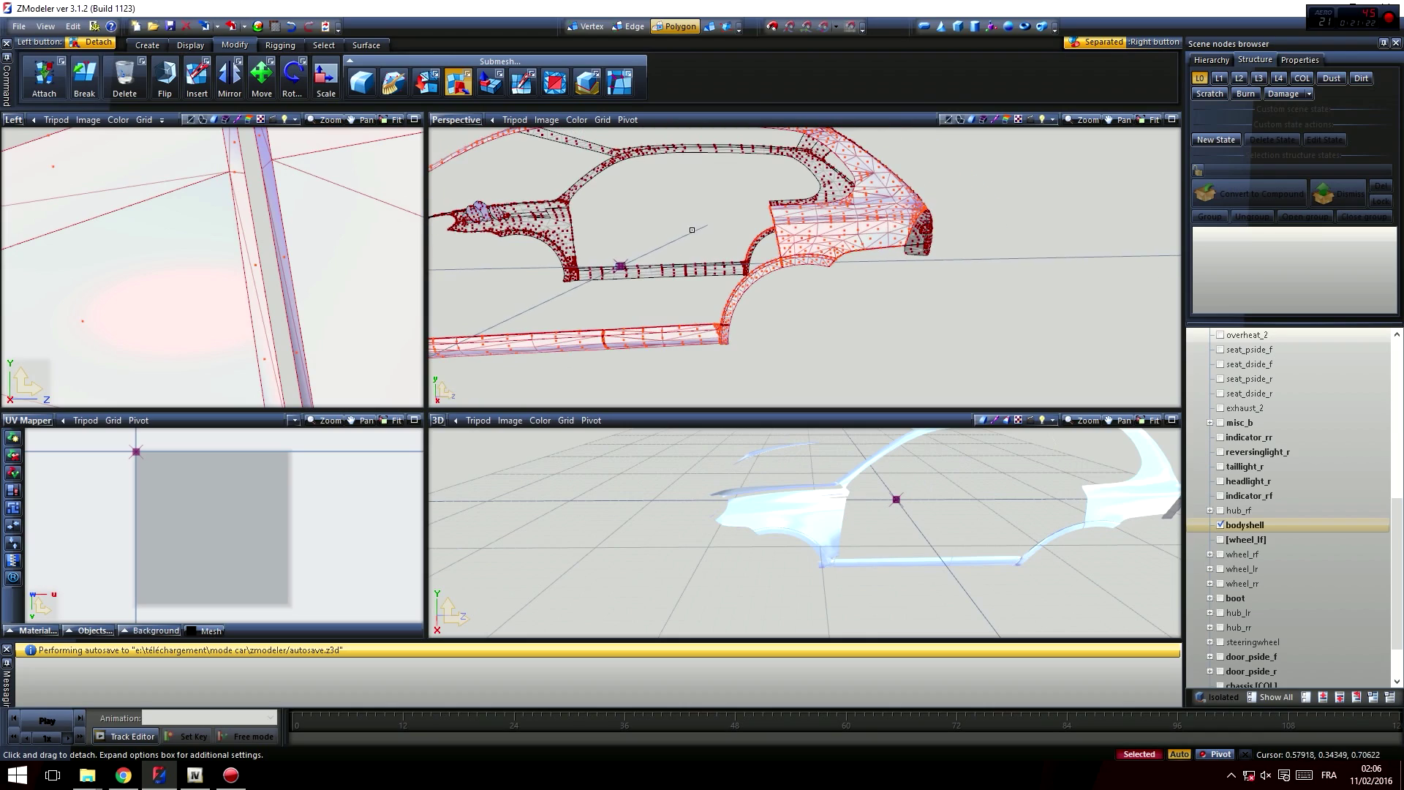
scroll(830, 278, "up", 2)
scroll(667, 322, "up", 5)
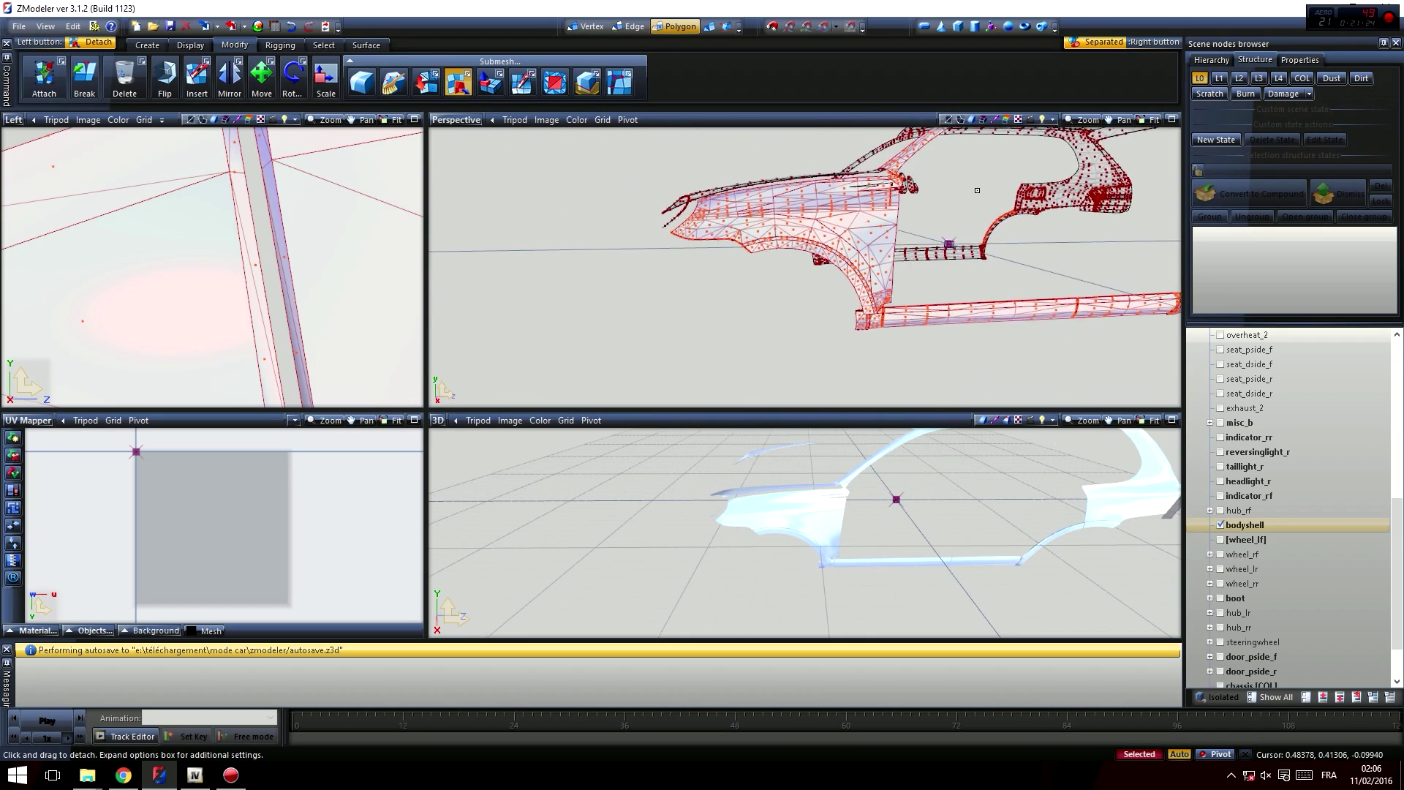
scroll(771, 261, "up", 2)
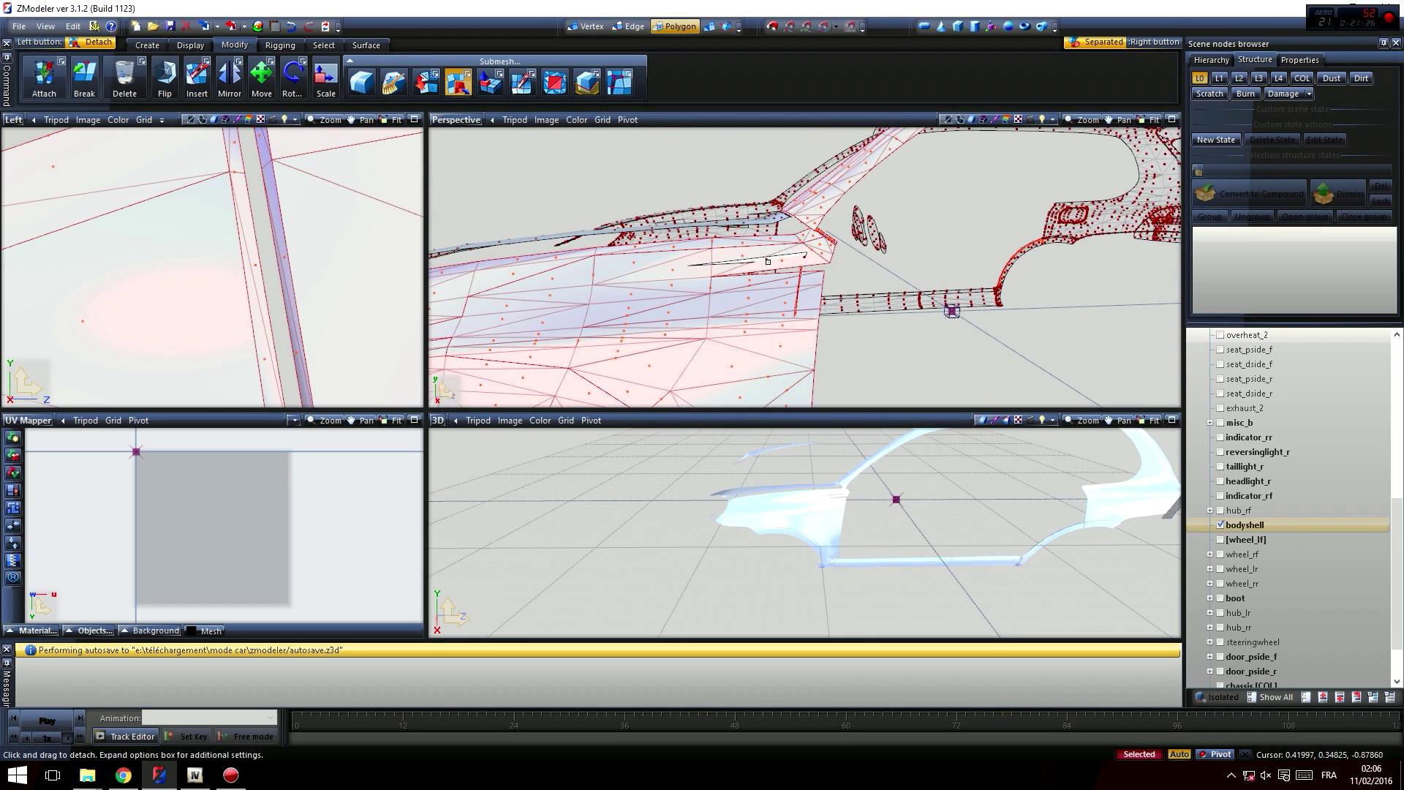
scroll(808, 260, "down", 5)
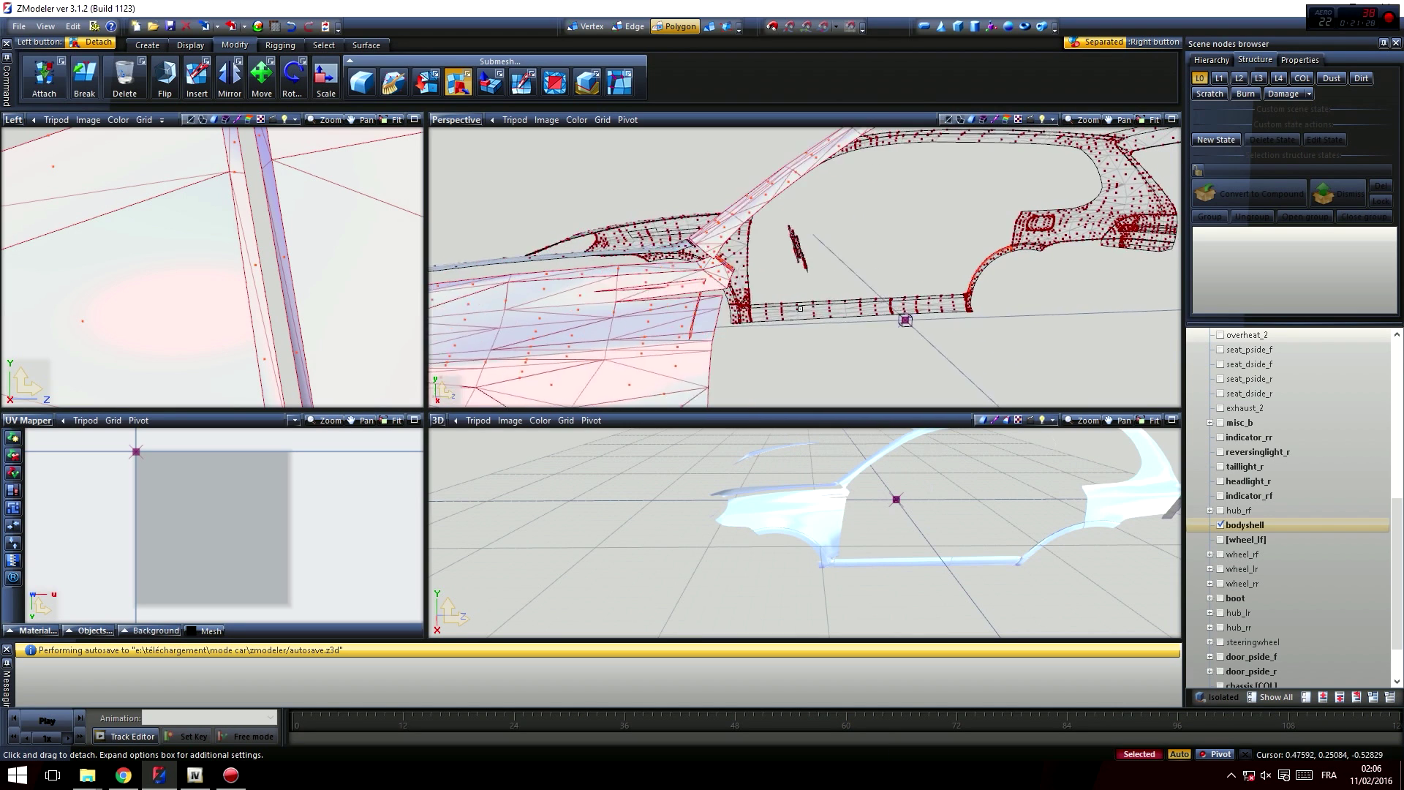
scroll(964, 328, "down", 3)
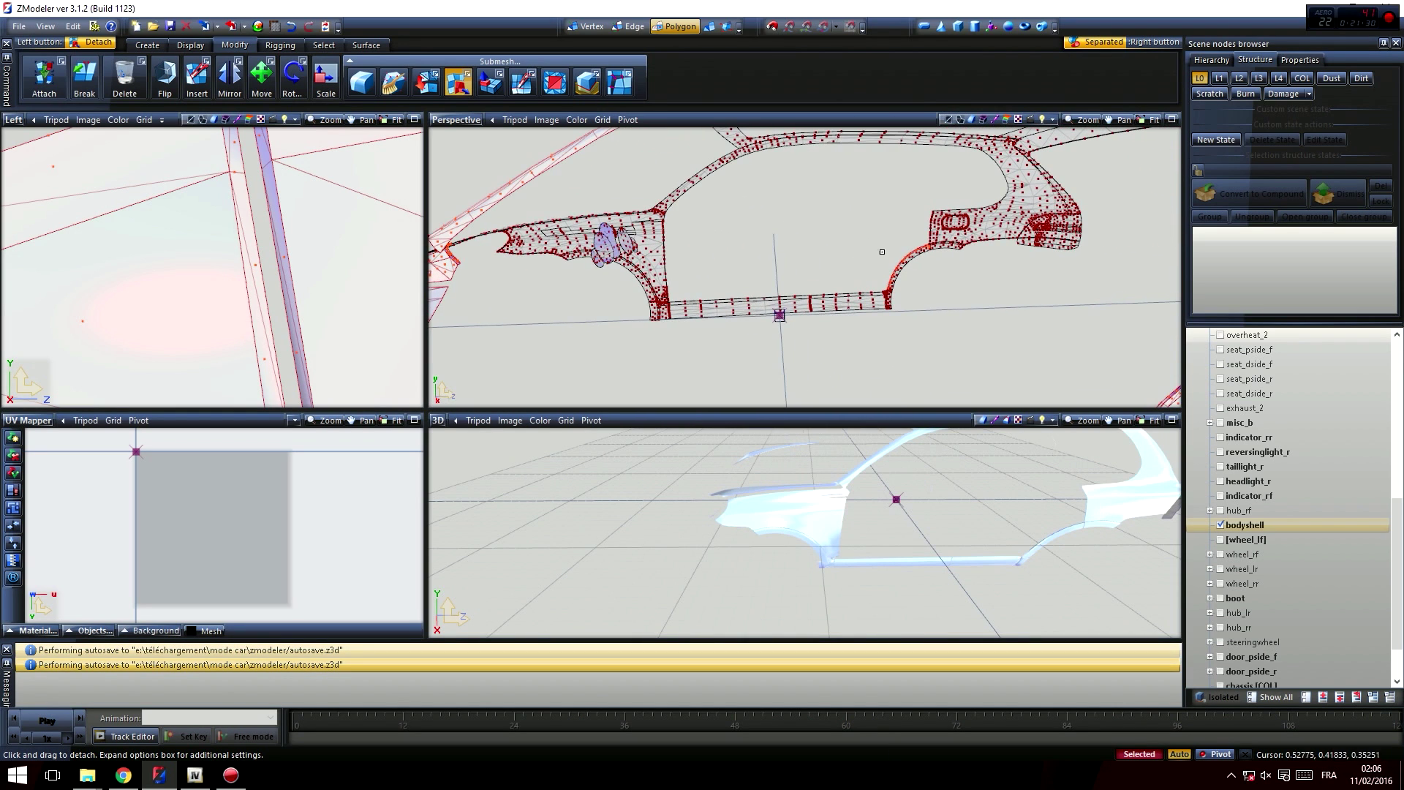
middle_click_drag(1038, 271, 743, 288)
middle_click_drag(944, 307, 774, 275)
scroll(703, 231, "up", 6)
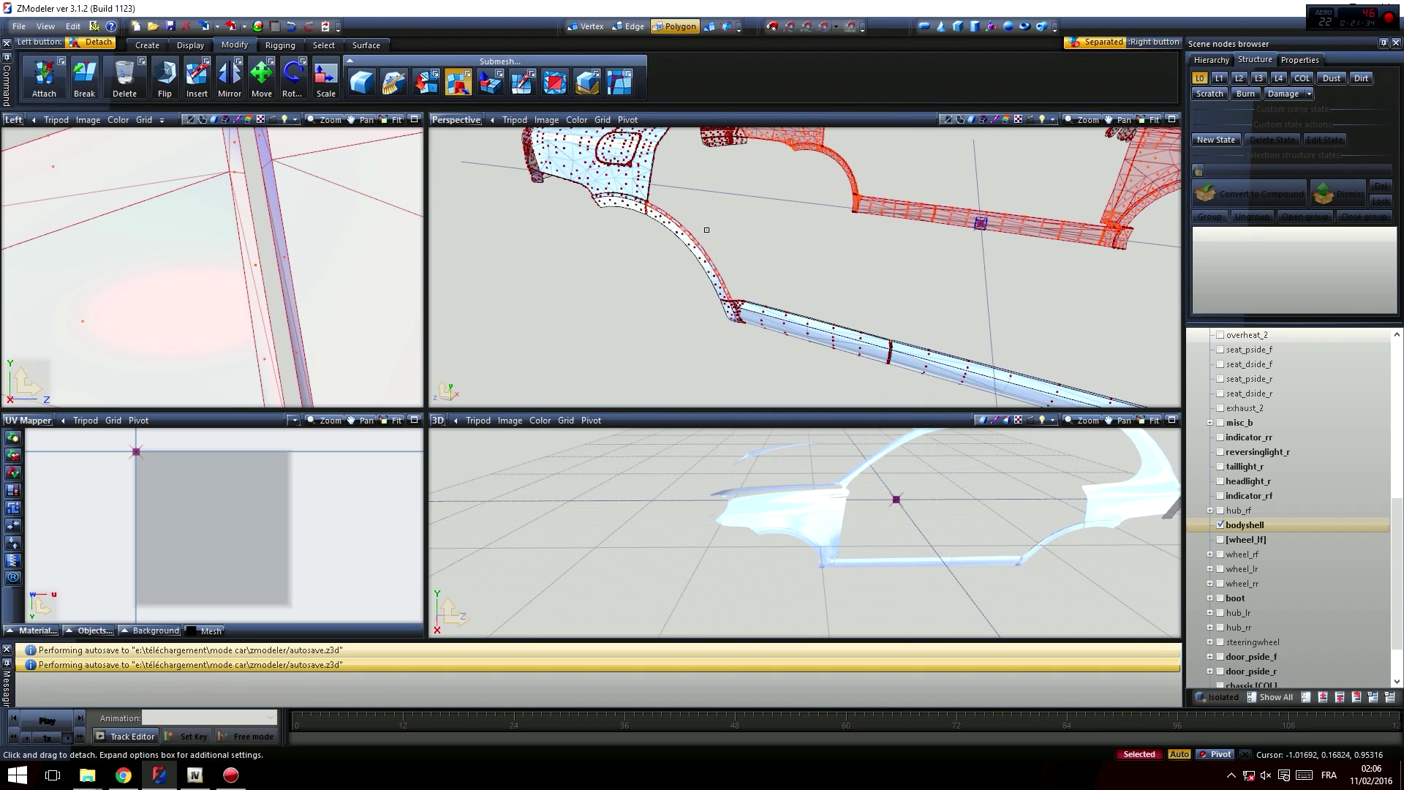
middle_click_drag(700, 234, 668, 235)
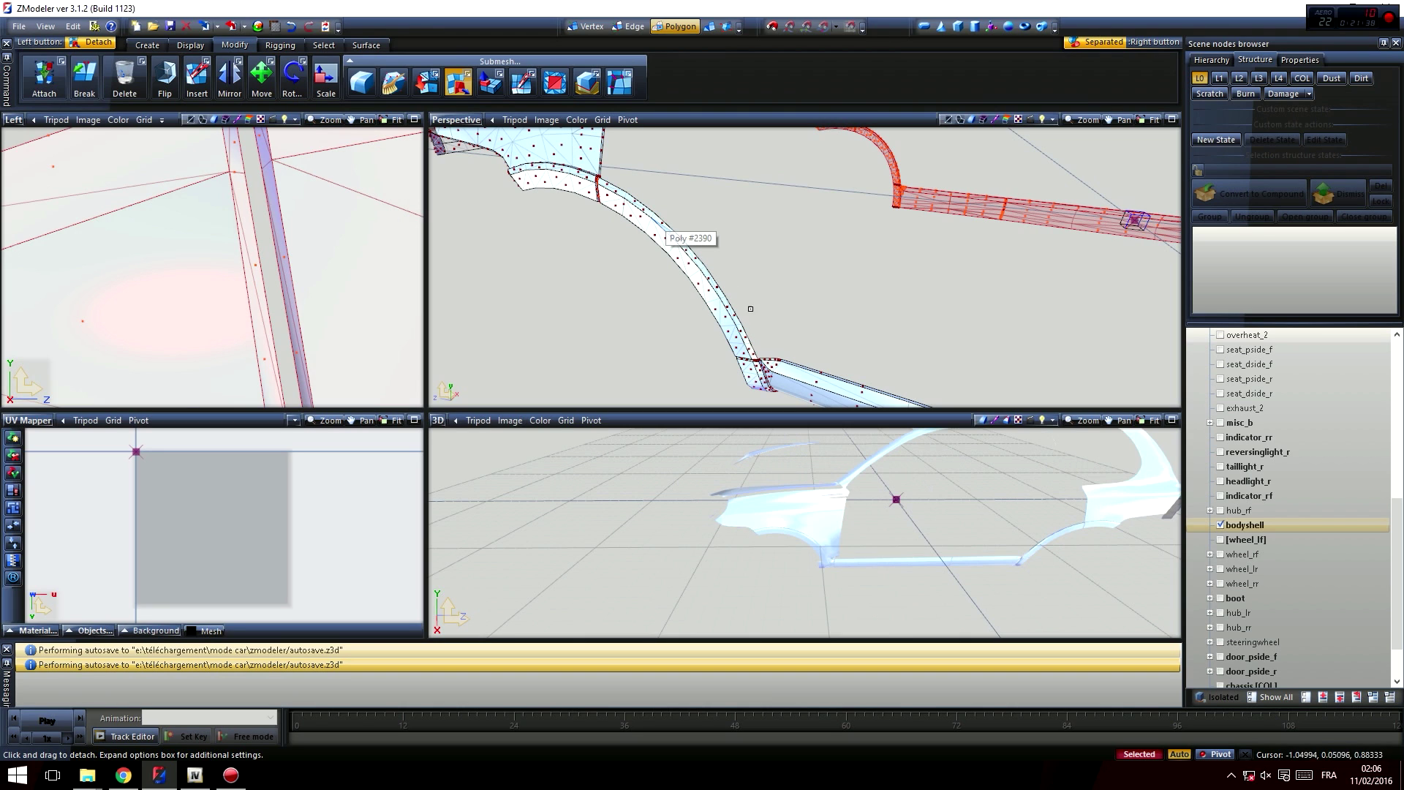
middle_click_drag(645, 259, 568, 143)
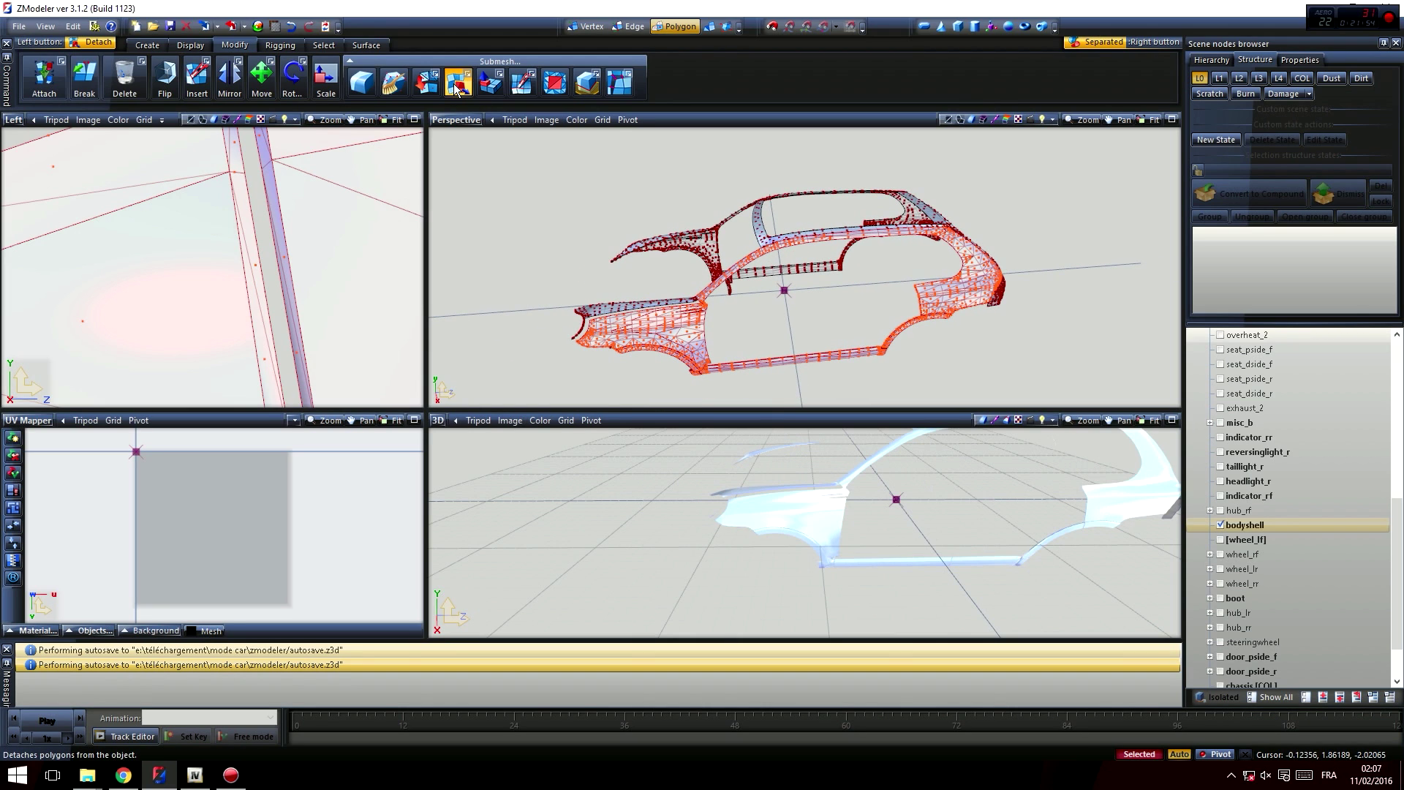
- Detach the selected front fender polygons from the bodyshell as a separate object
scroll(578, 263, "up", 4)
scroll(764, 382, "up", 3)
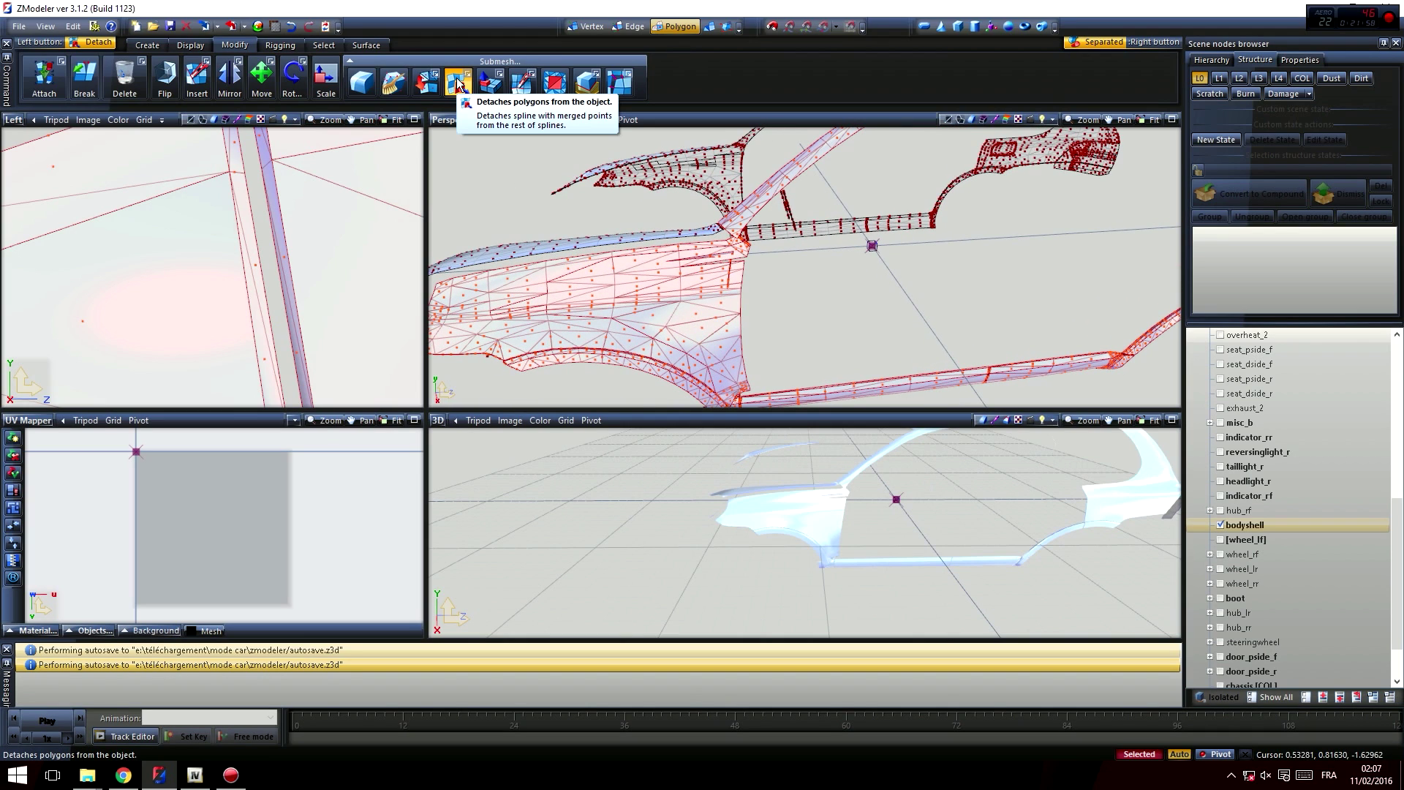
left_click(656, 315)
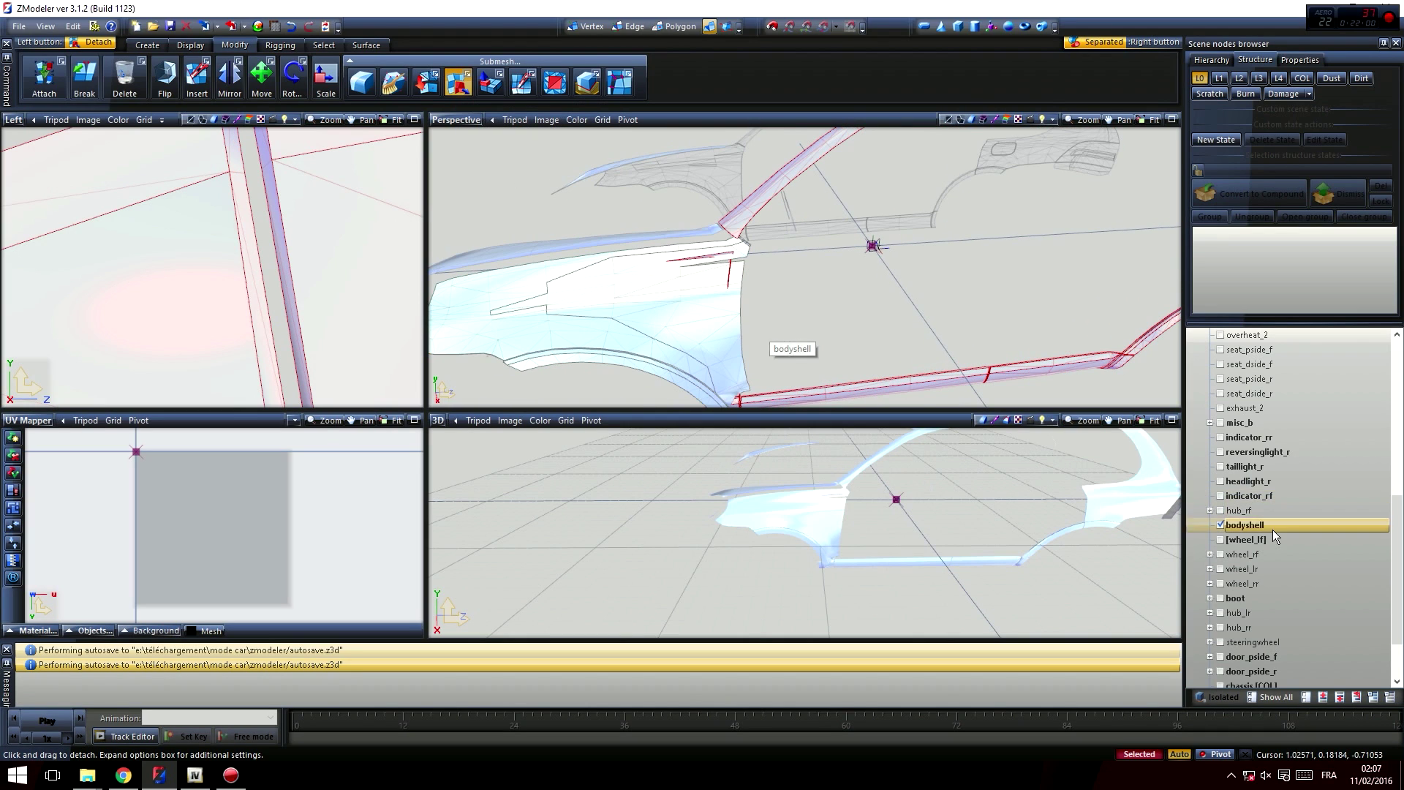
- Detach the remaining selected pillar, roof rail, sill and rear quarter panel polygons, and show only the detached bodyshell parts in polygon mode
scroll(1321, 578, "down", 2)
middle_click_drag(940, 570, 863, 555)
left_click(678, 30)
scroll(868, 313, "down", 1)
middle_click_drag(868, 314, 490, 317)
scroll(578, 278, "down", 5)
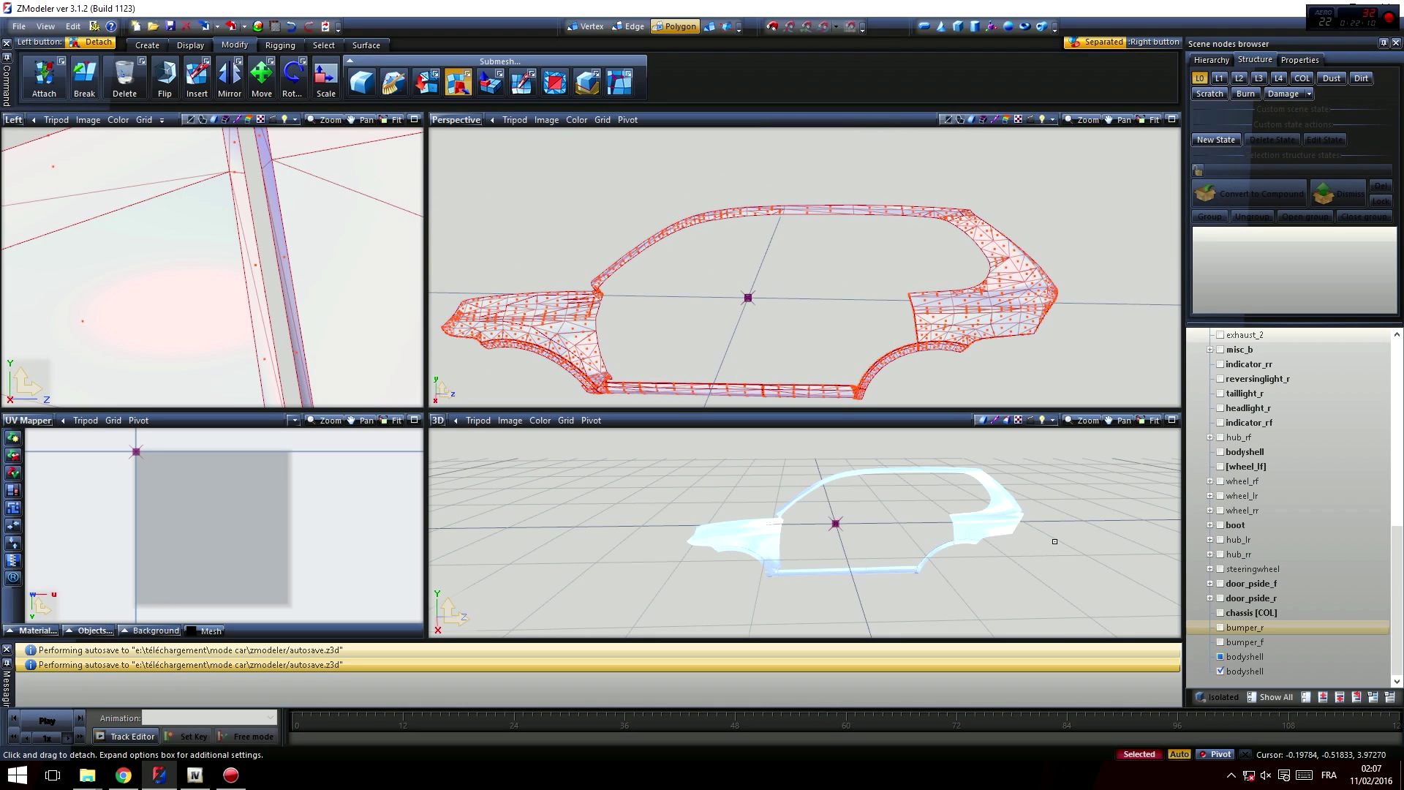
- Hide both detached bodyshell parts and show the front fender part again to check what each contains
left_click(1221, 672)
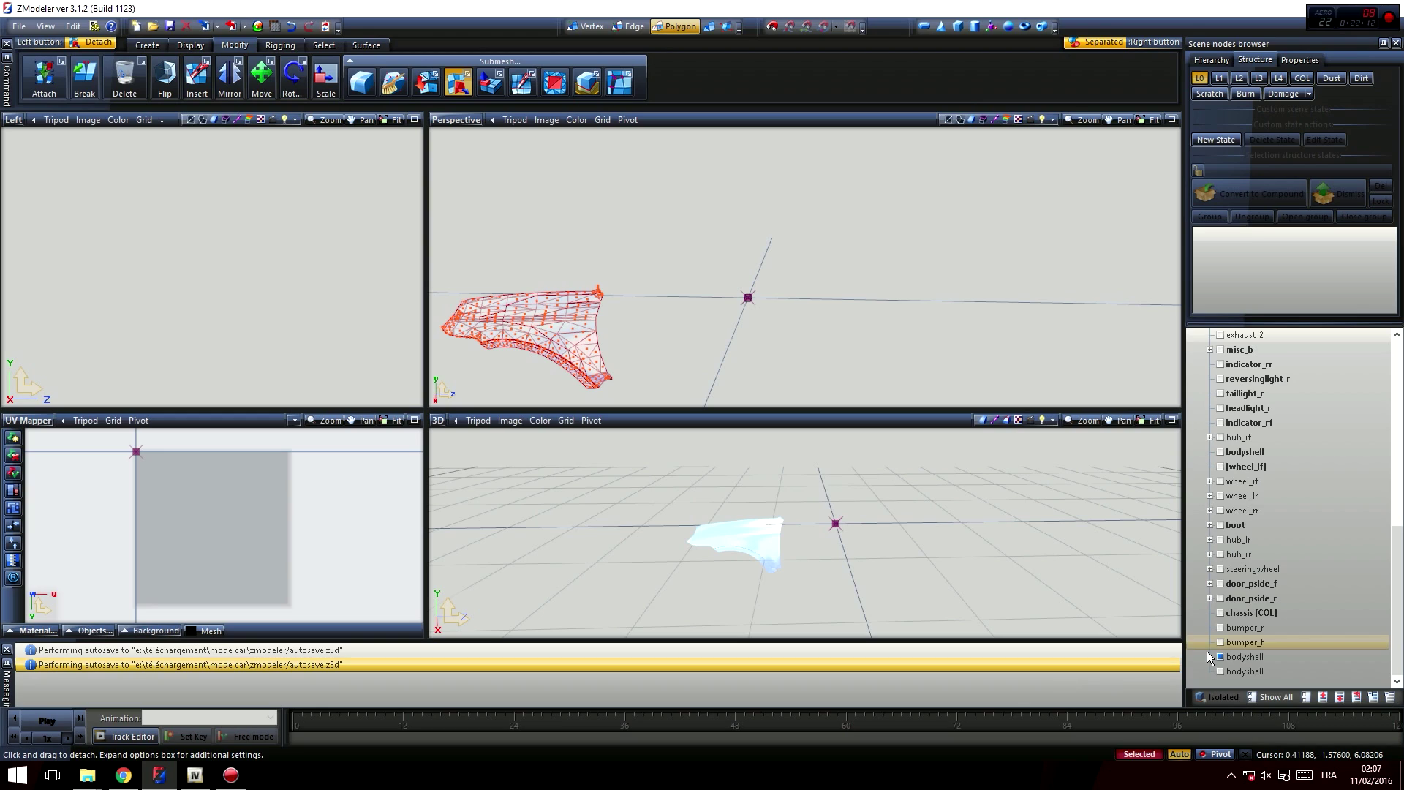
left_click(1220, 656)
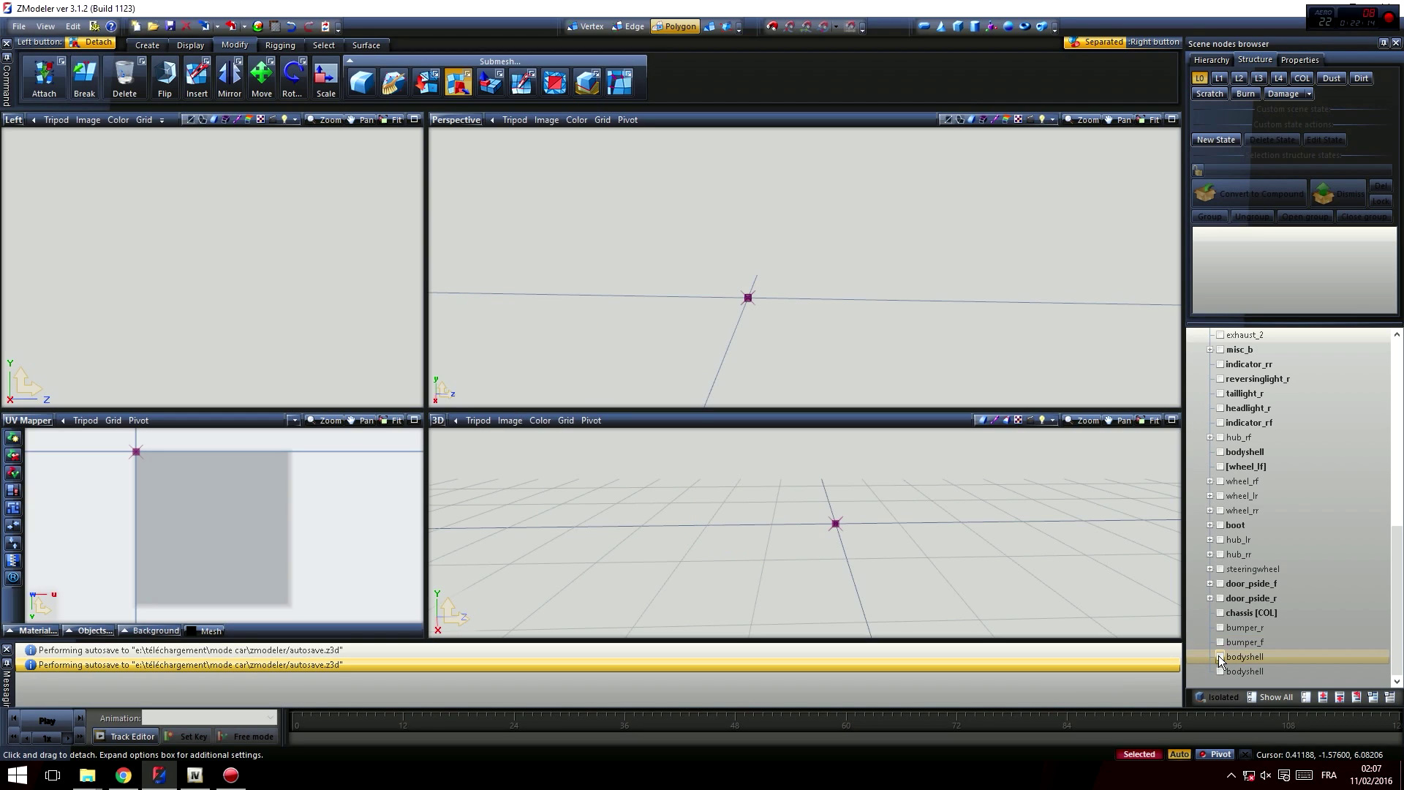
left_click(1220, 657)
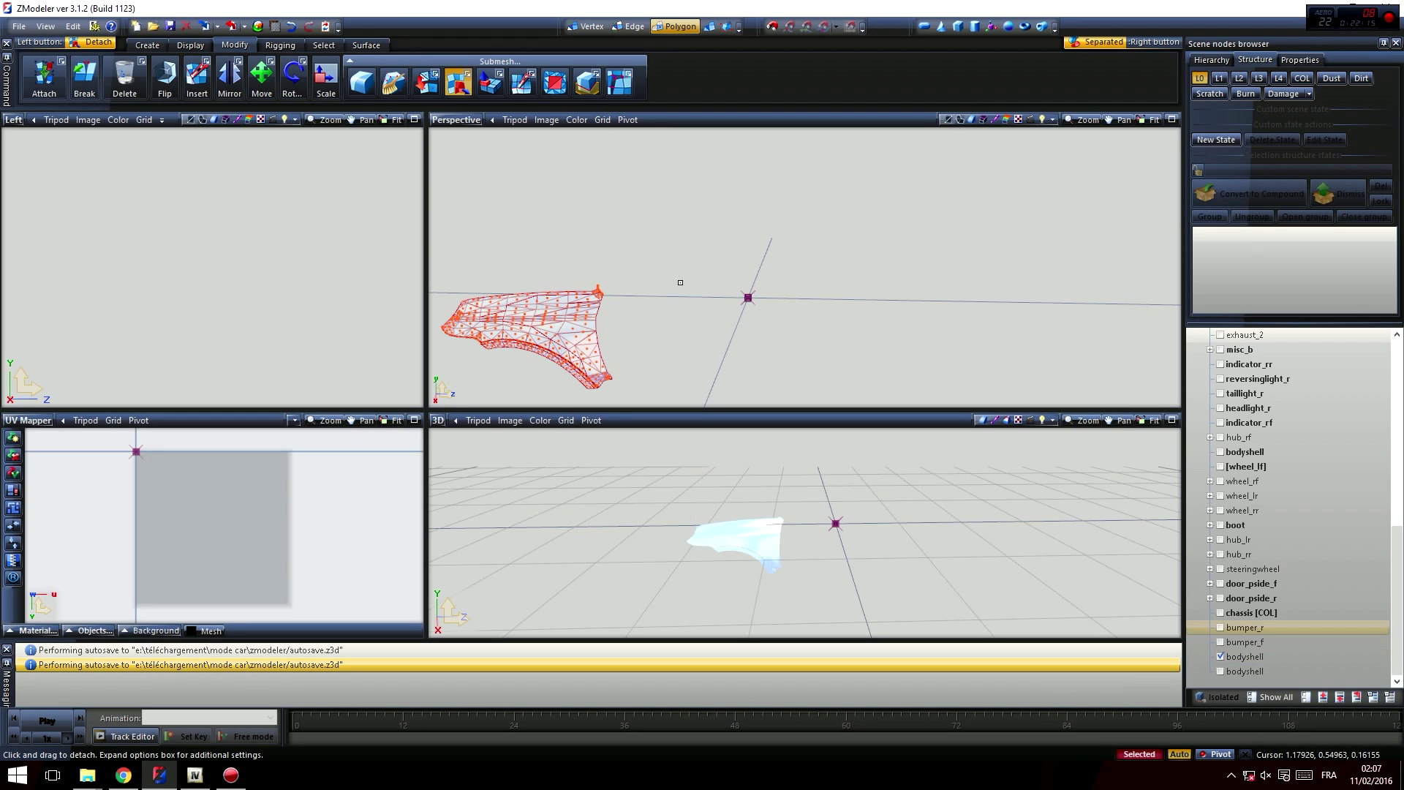
- Undo the visibility changes and the detachment of the roof rail, sill and rear quarter panel part
left_click(292, 27)
left_click(292, 27)
left_click(292, 27)
left_click(292, 27)
left_click(292, 27)
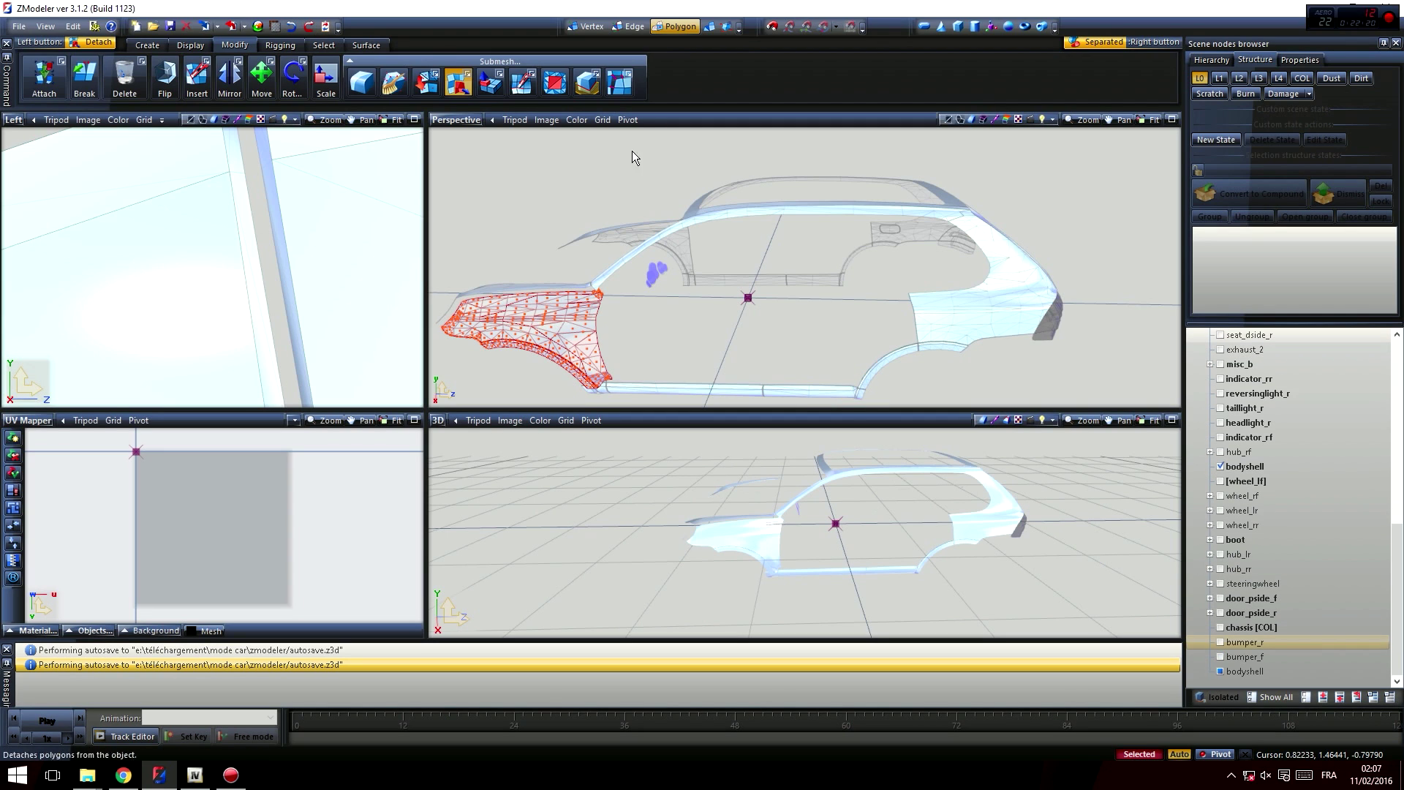
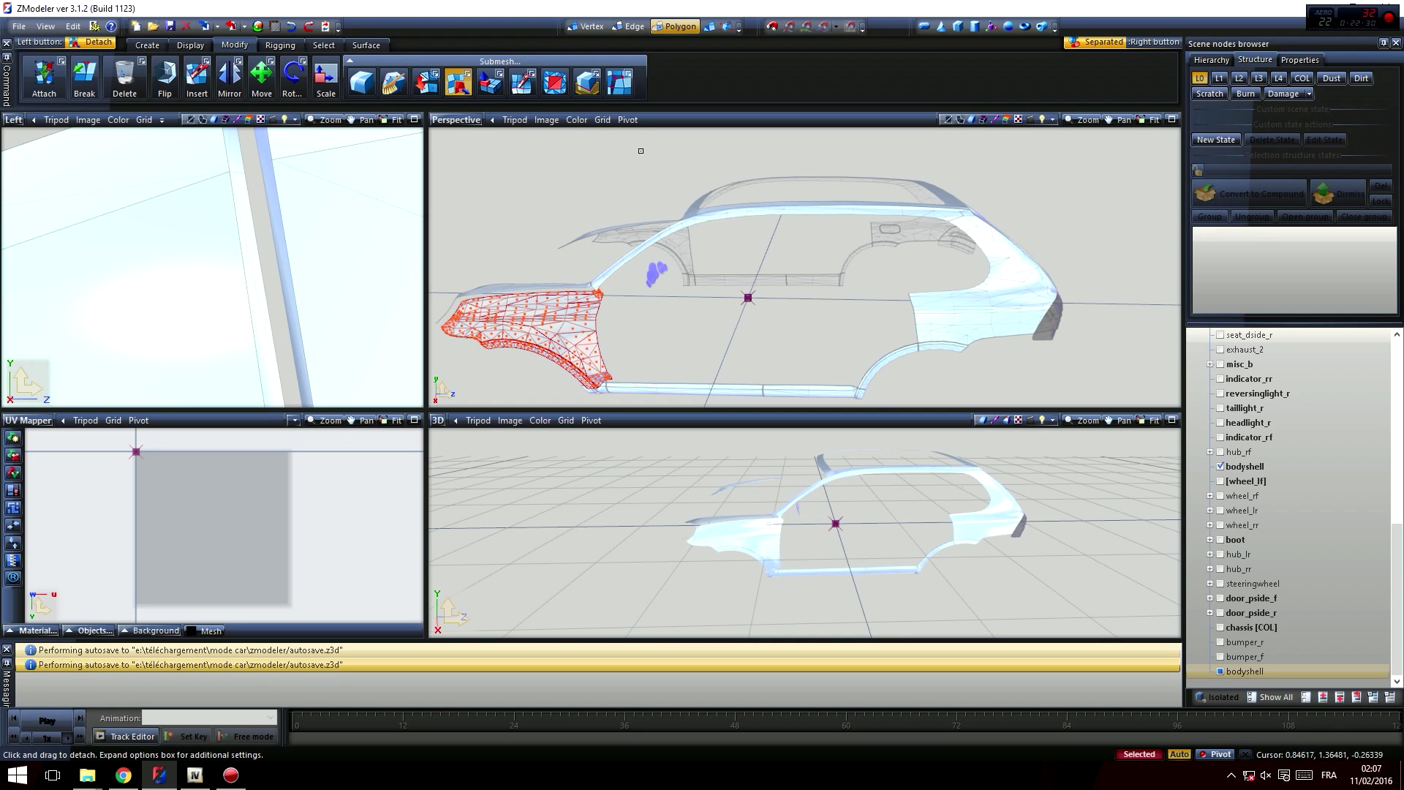
- Return to object level and check the detached front fender by hiding and showing the original bodyshell
left_click(710, 27)
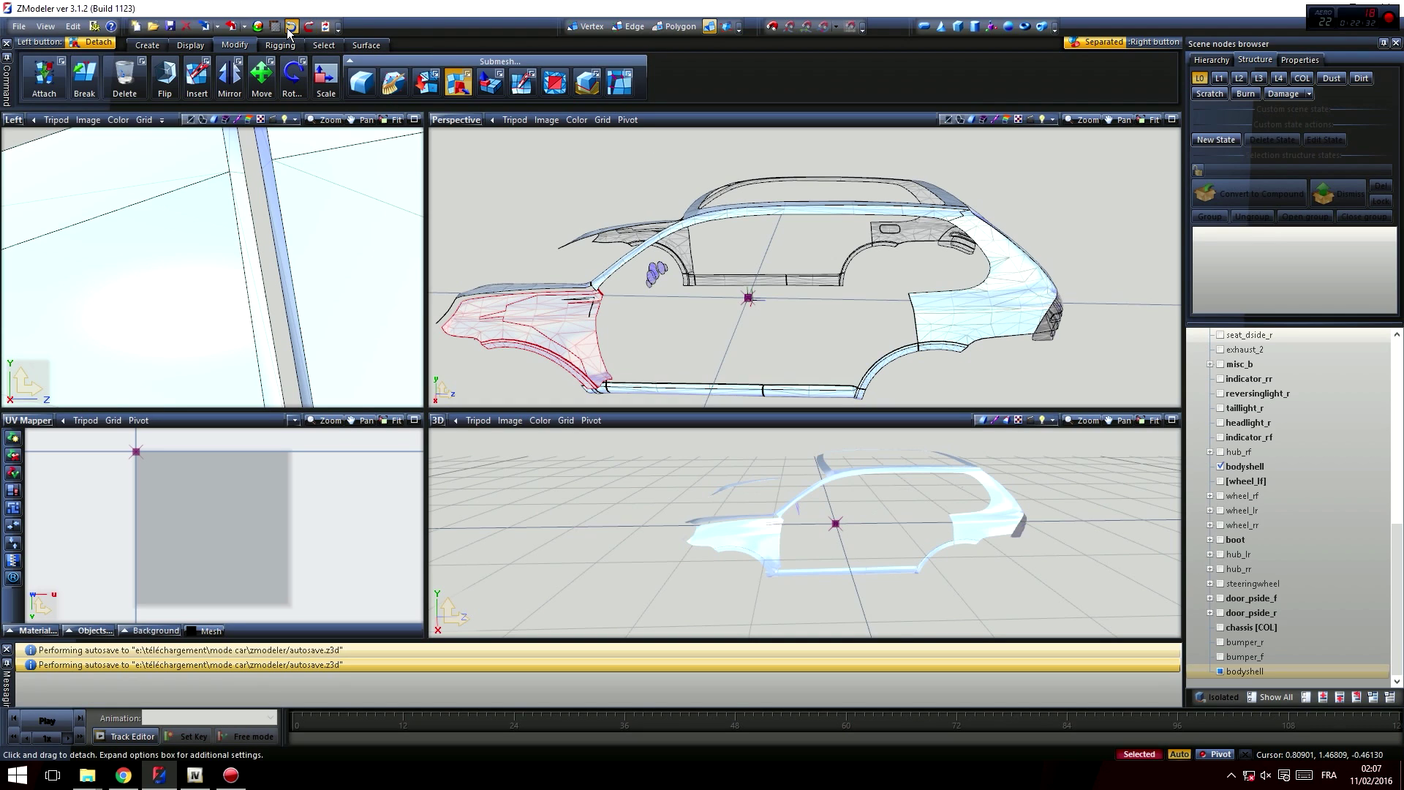
scroll(1233, 491, "up", 10)
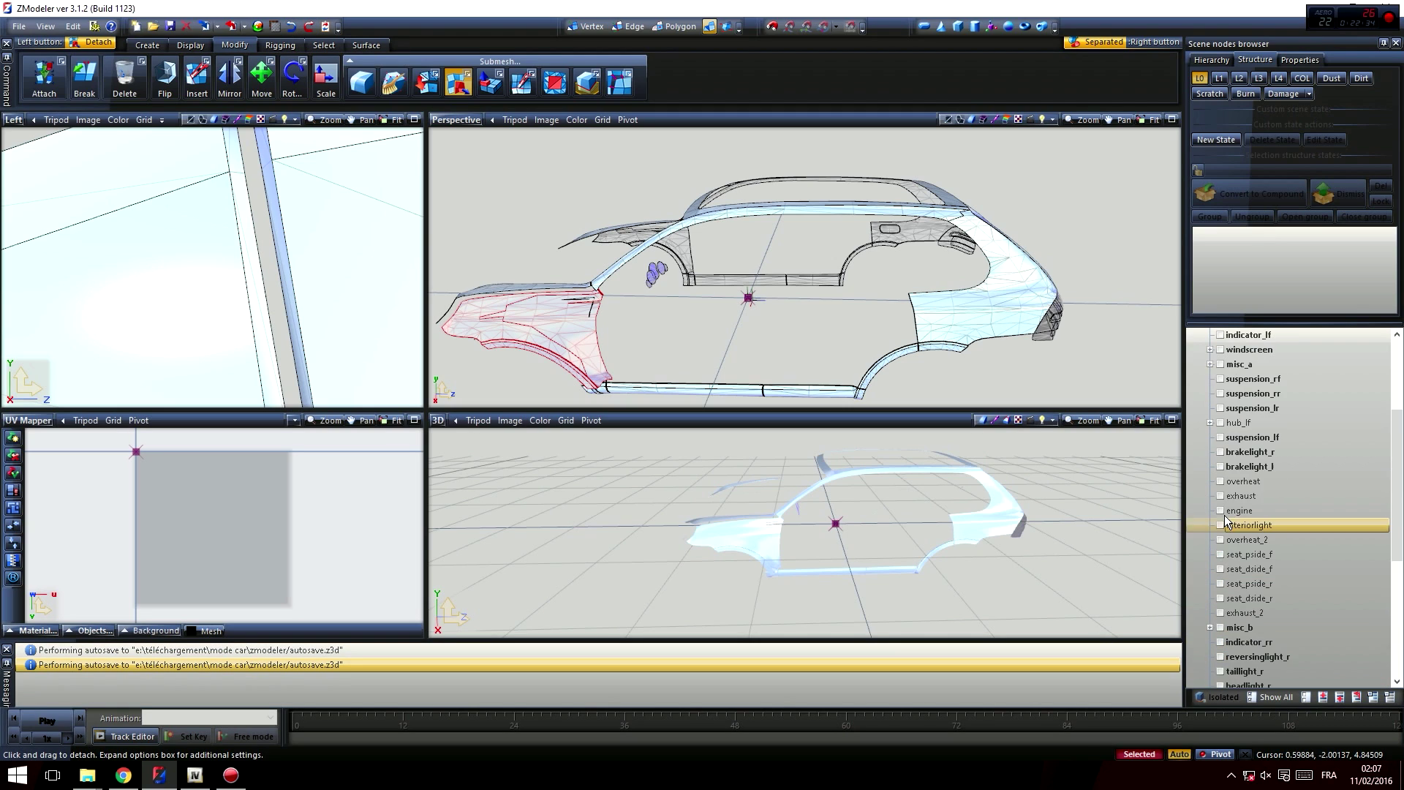
middle_click_drag(863, 329, 775, 267)
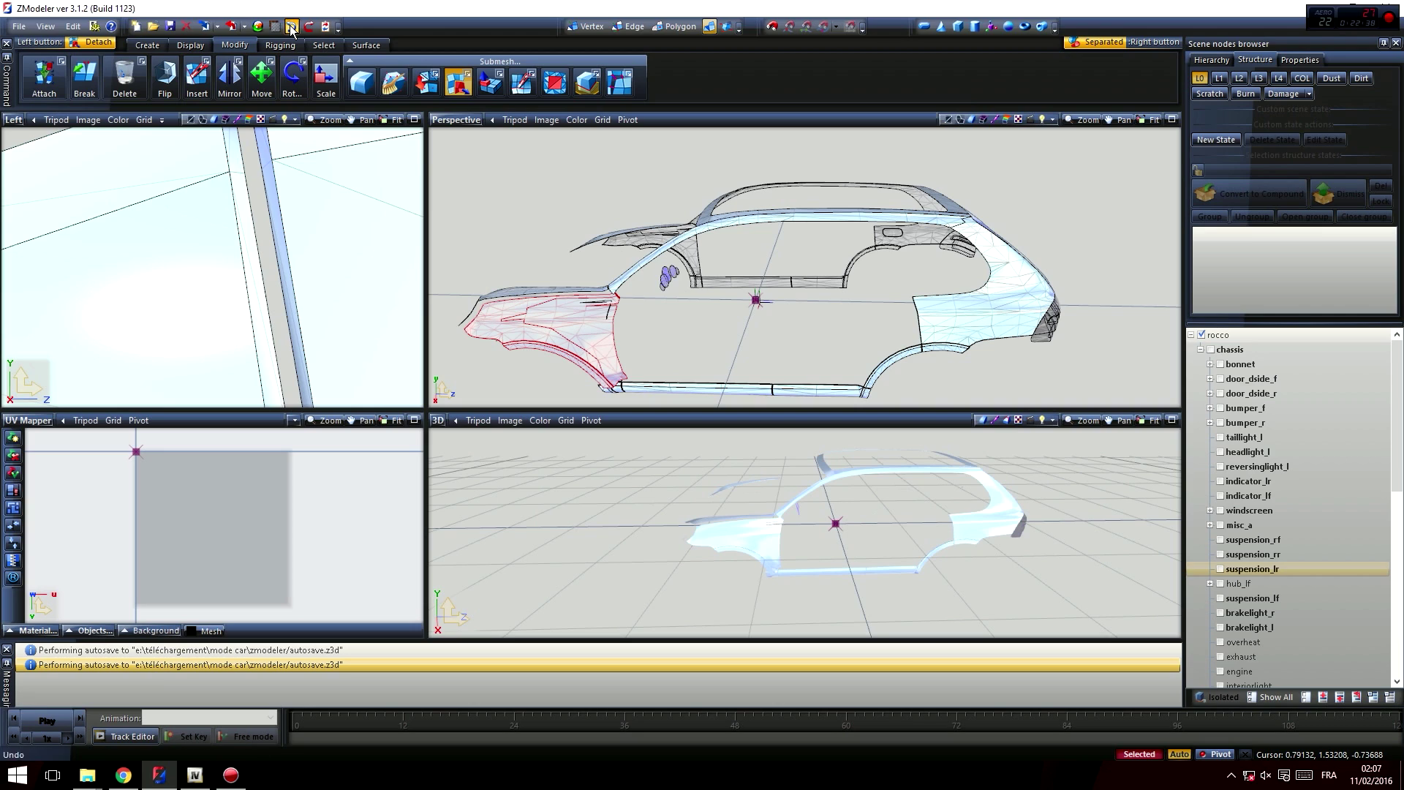
scroll(1243, 585, "down", 15)
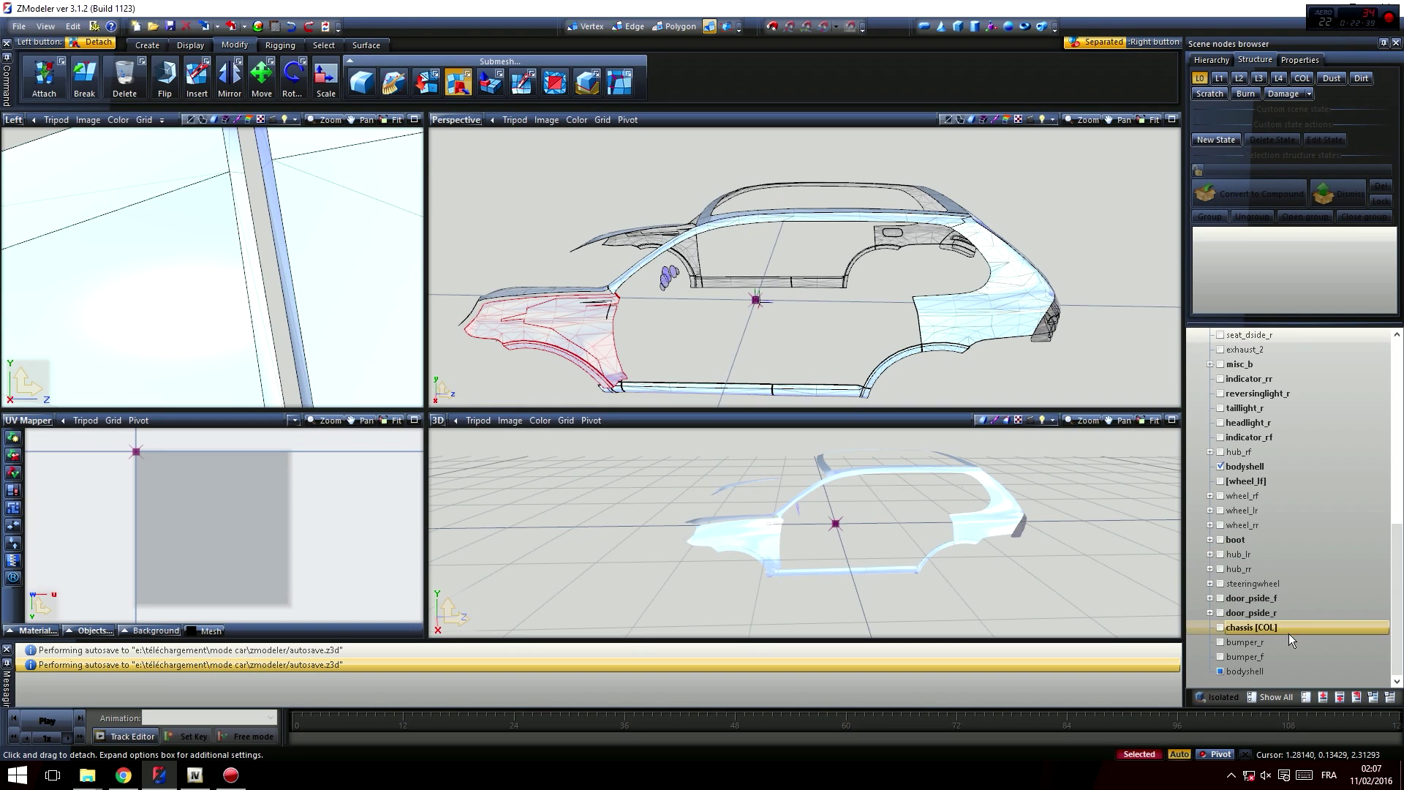
left_click(1221, 466)
left_click(1220, 466)
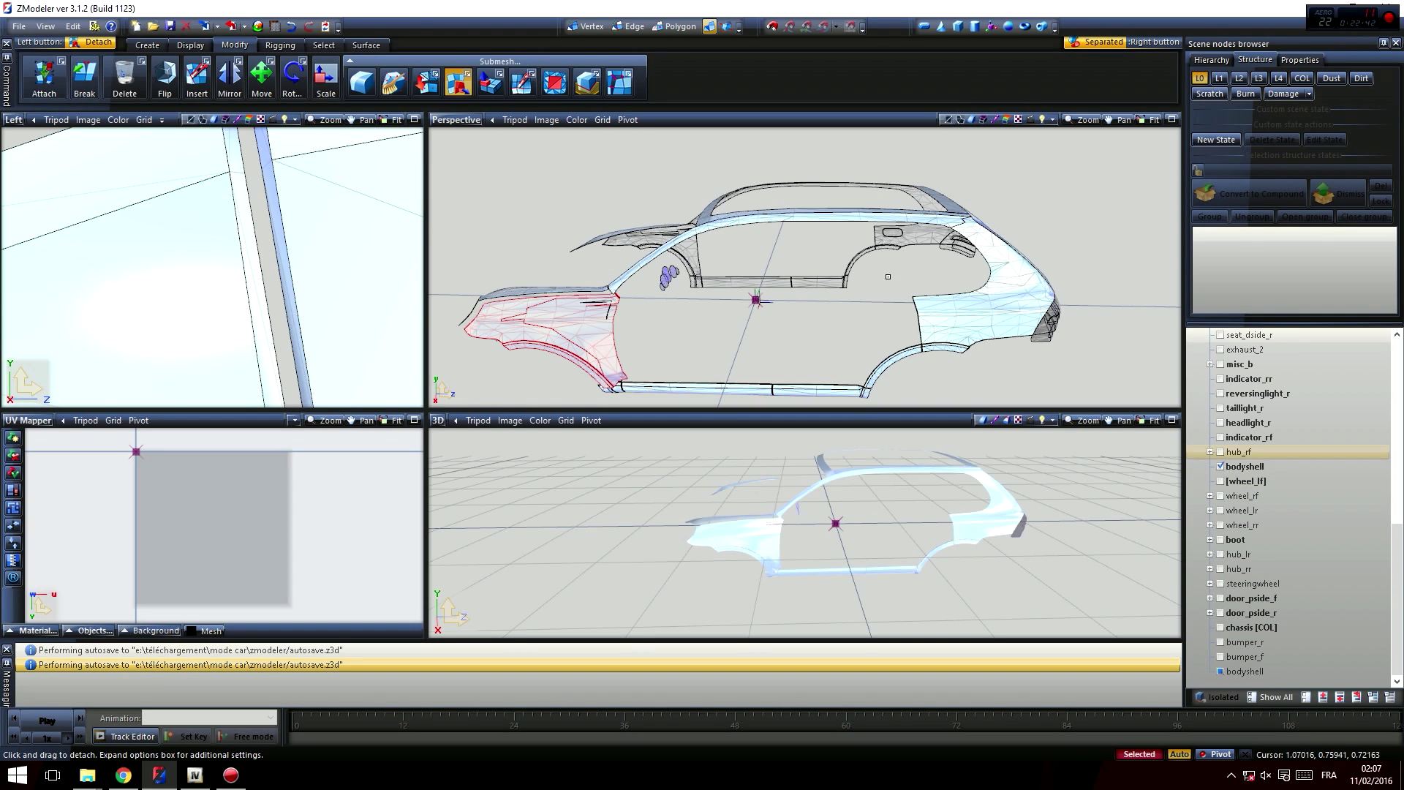
- Select the outer sill polygons of the original bodyshell at polygon level
left_click(983, 297)
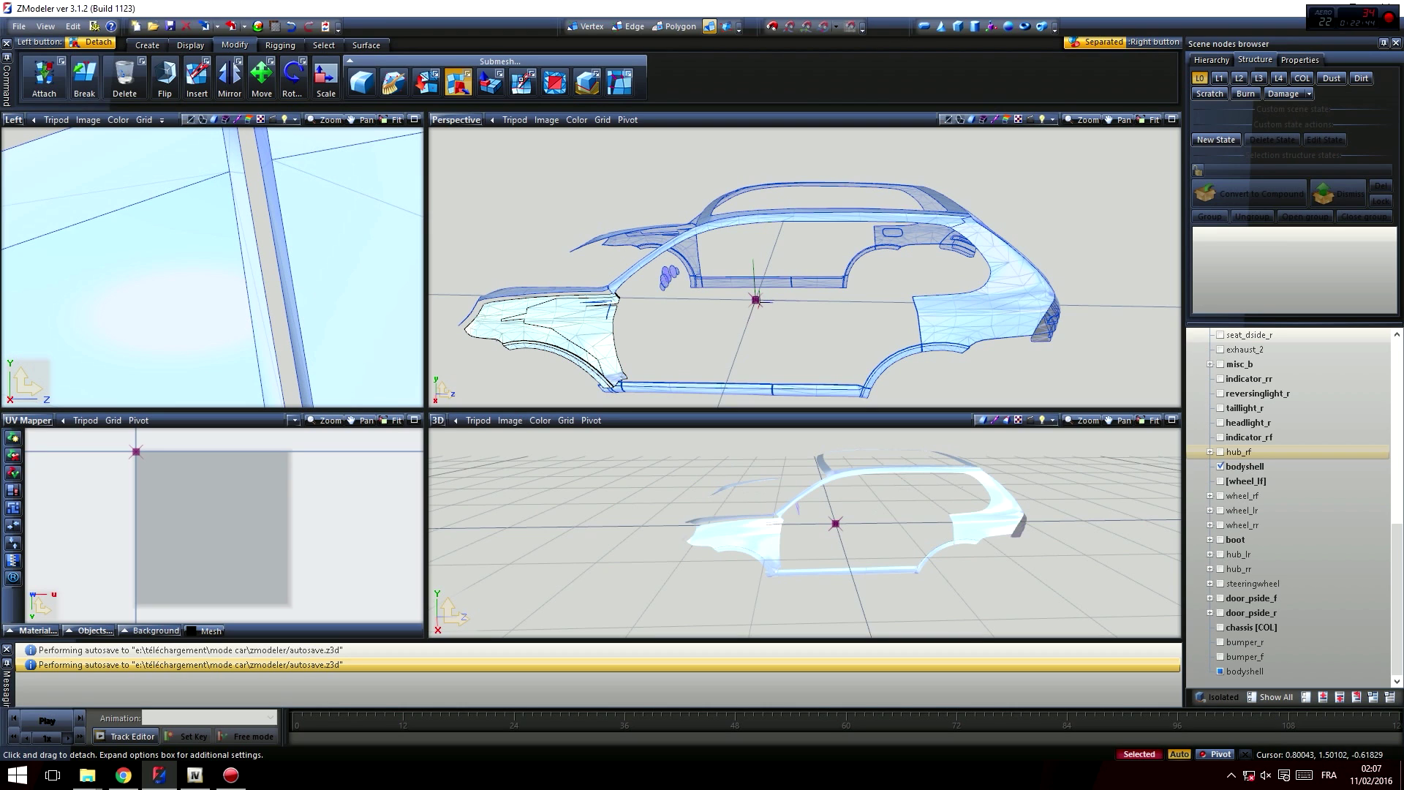
left_click(631, 27)
left_click(1006, 284)
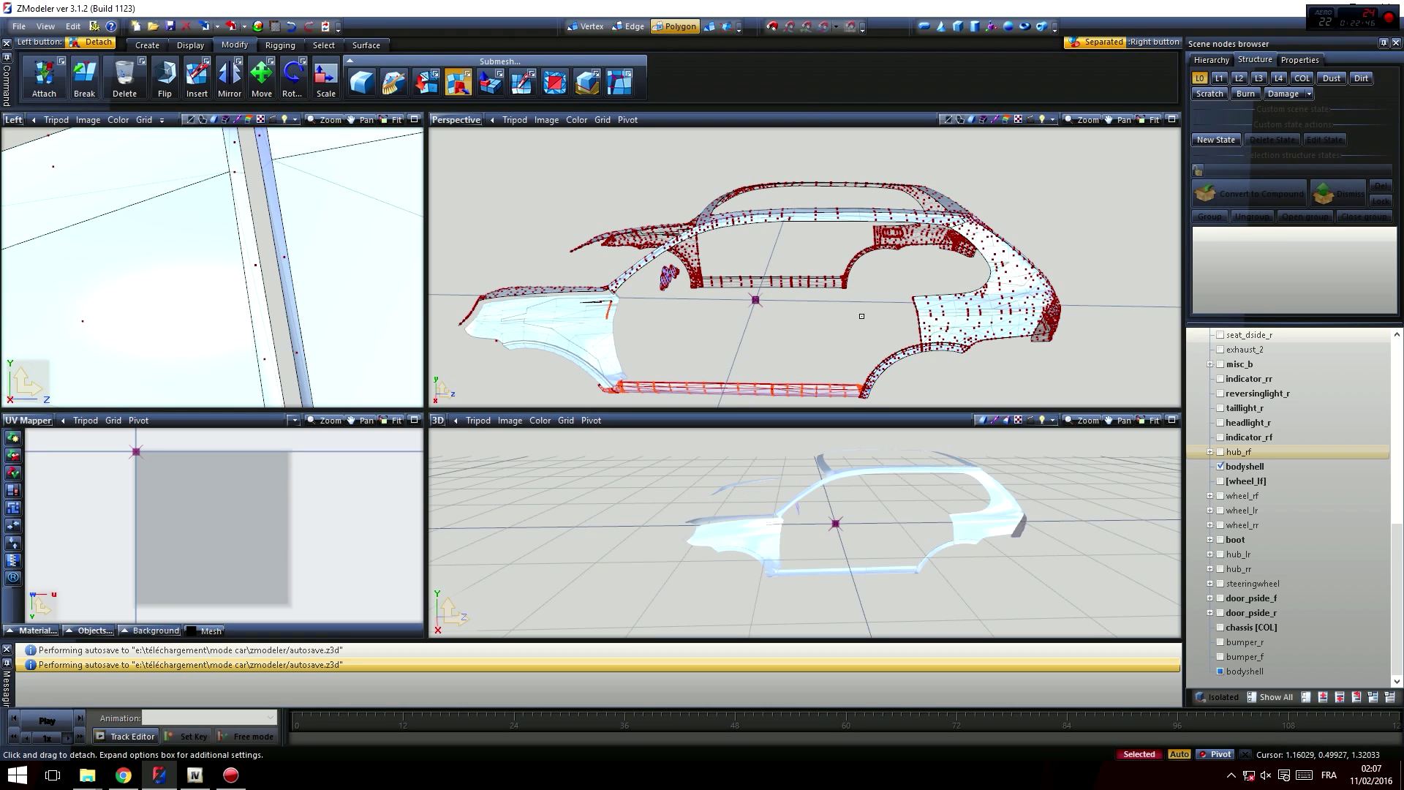
- Add the driver-side rear quarter panel and rear wheel arch polygons of the bodyshell to the selection
scroll(831, 322, "up", 1)
middle_click_drag(831, 322, 738, 259)
scroll(914, 244, "up", 3)
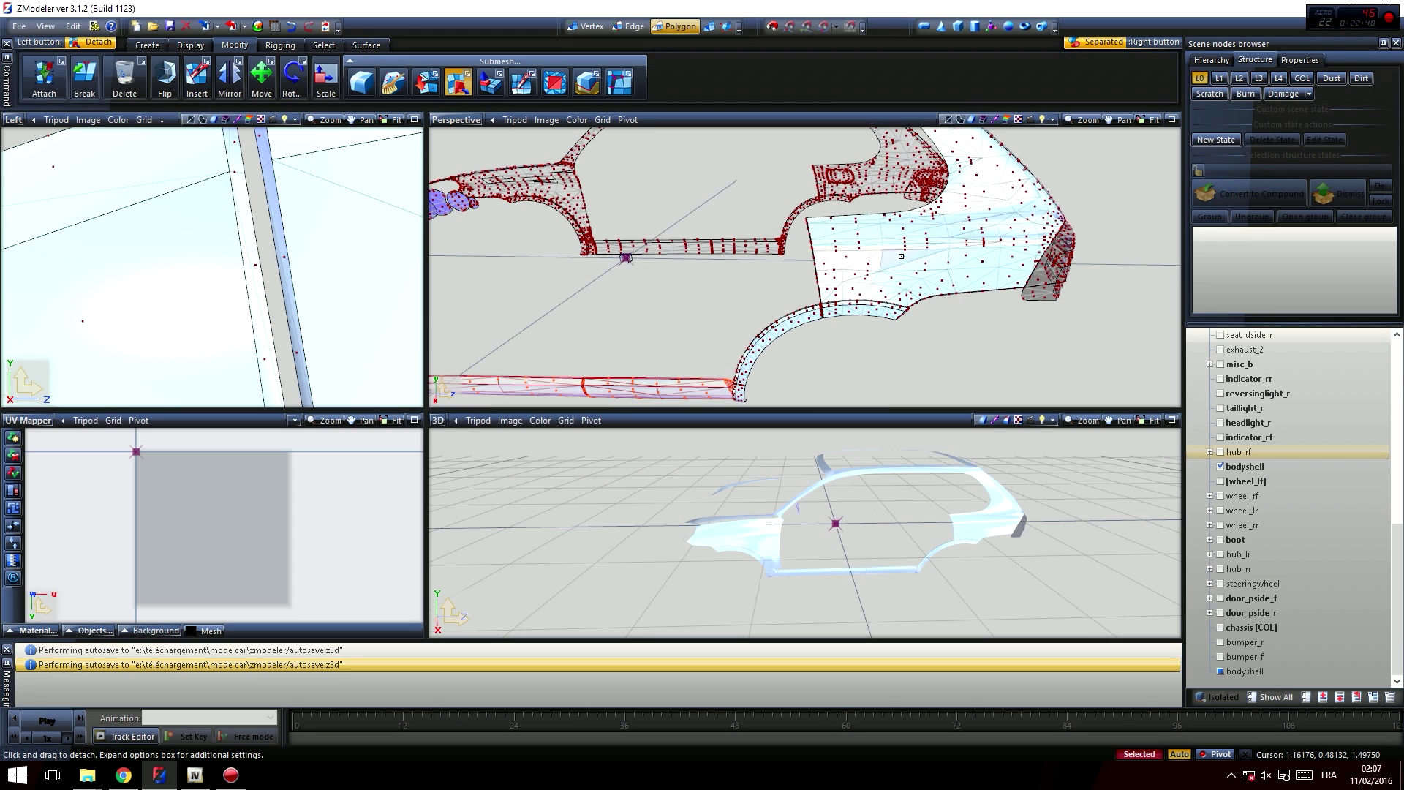
left_click(887, 249)
scroll(830, 348, "up", 2)
middle_click_drag(827, 354, 810, 257, "alt")
left_click(825, 274)
scroll(796, 342, "up", 2)
middle_click_drag(796, 341, 850, 324, "alt")
left_click(743, 388)
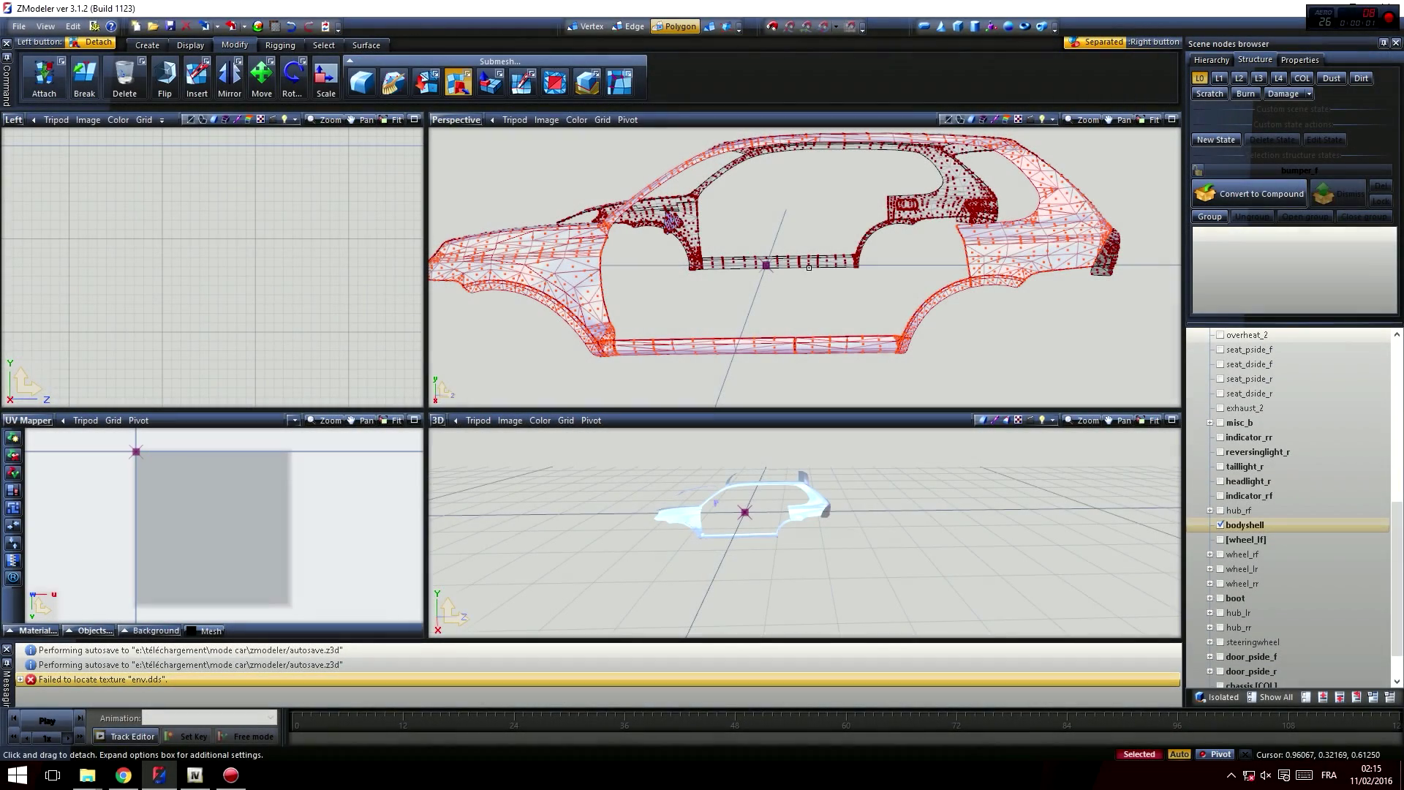
- Detach the selected driver-side outer body polygons from the bodyshell and hide the original bodyshell
scroll(578, 263, "up", 4)
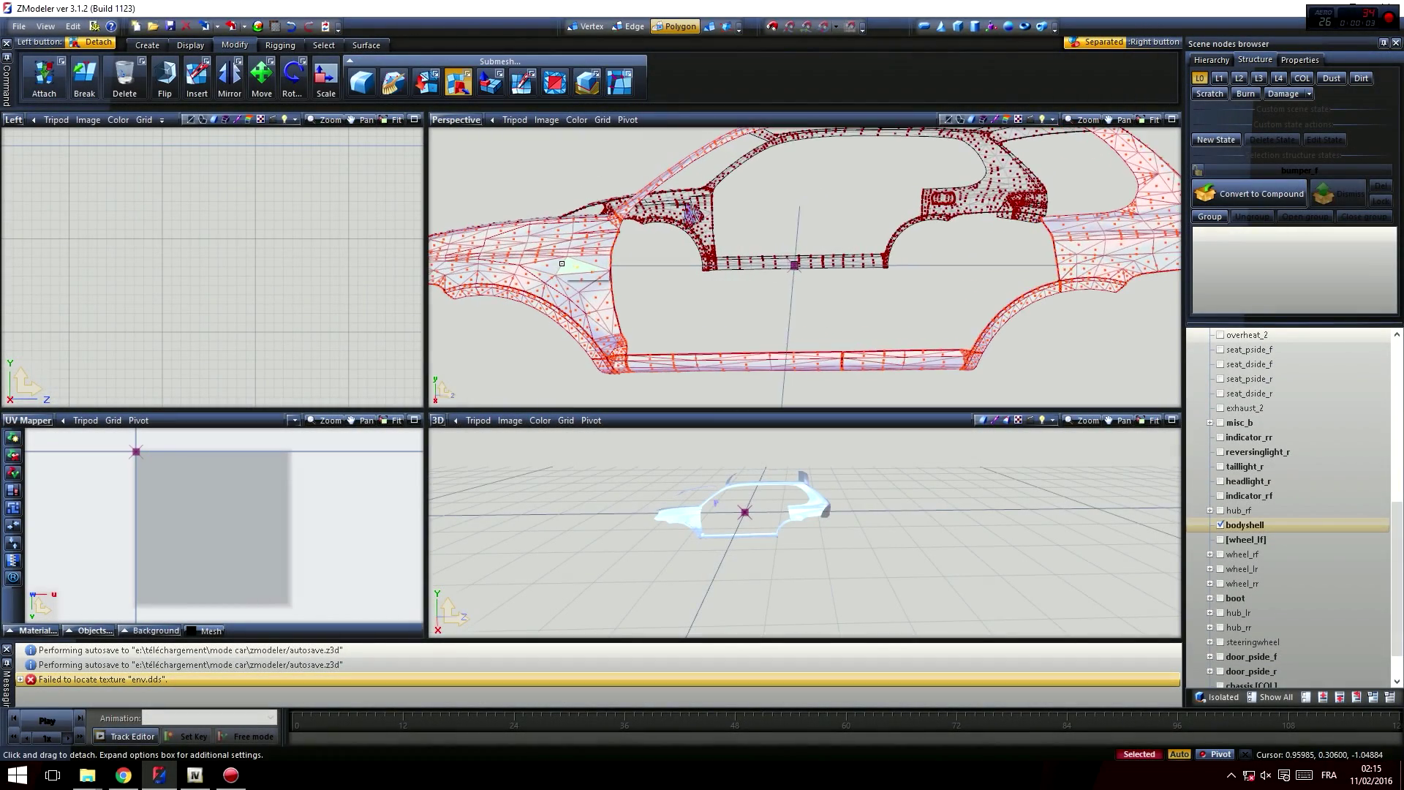
scroll(578, 263, "up", 2)
middle_click_drag(782, 283, 844, 243)
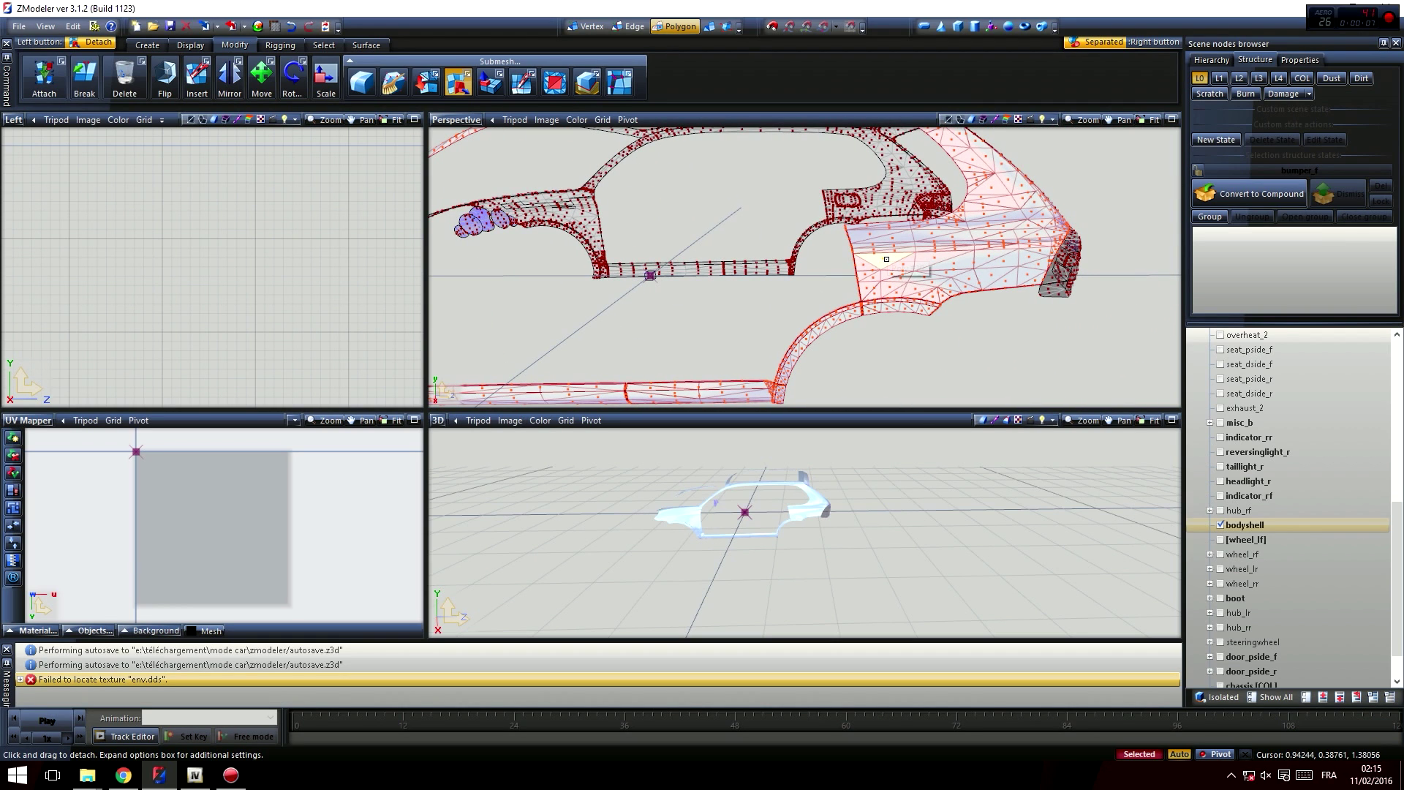
middle_click_drag(886, 259, 904, 313)
left_click(1221, 525)
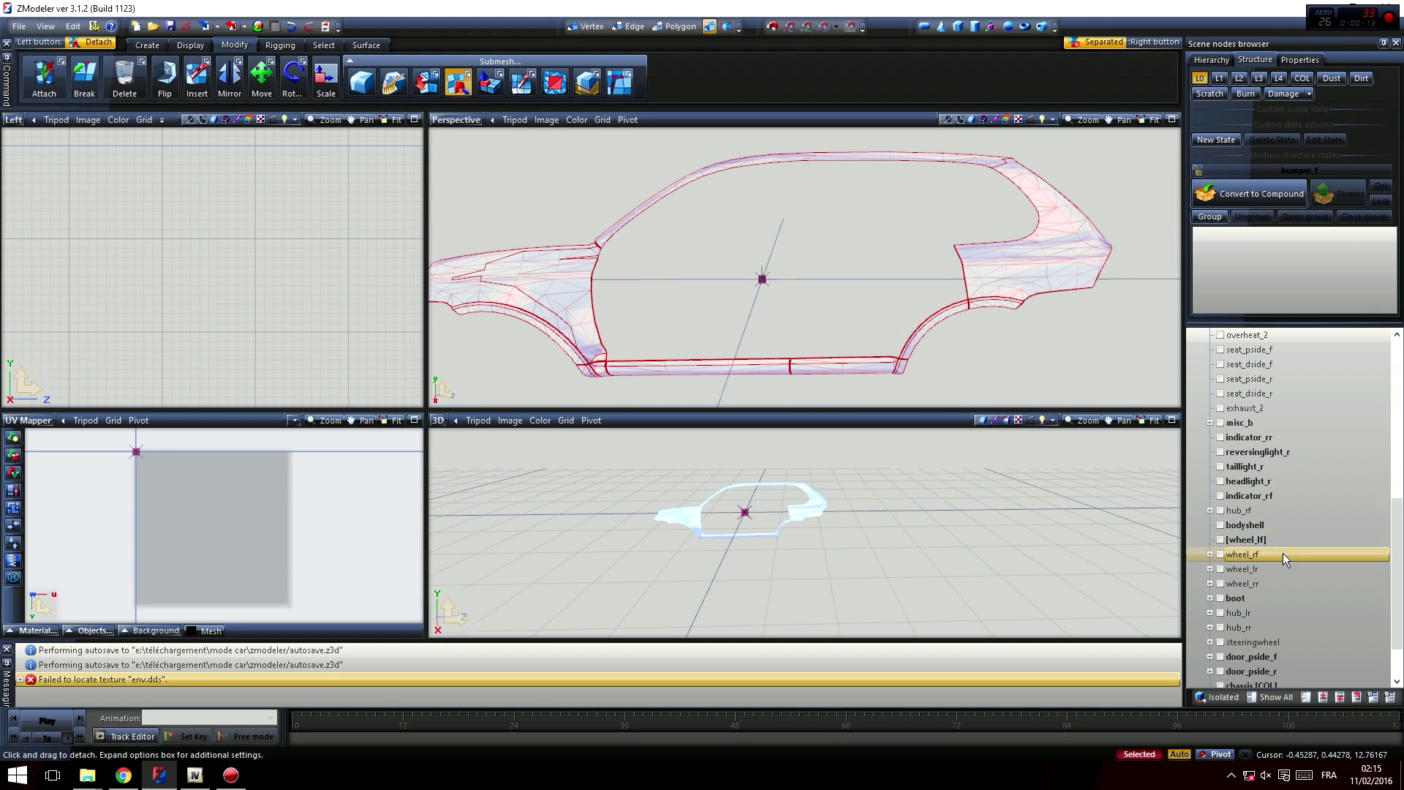
- Switch to polygon level and hide the detached bodyshell at the end of the node list
scroll(1290, 564, "down", 2)
left_click(676, 26)
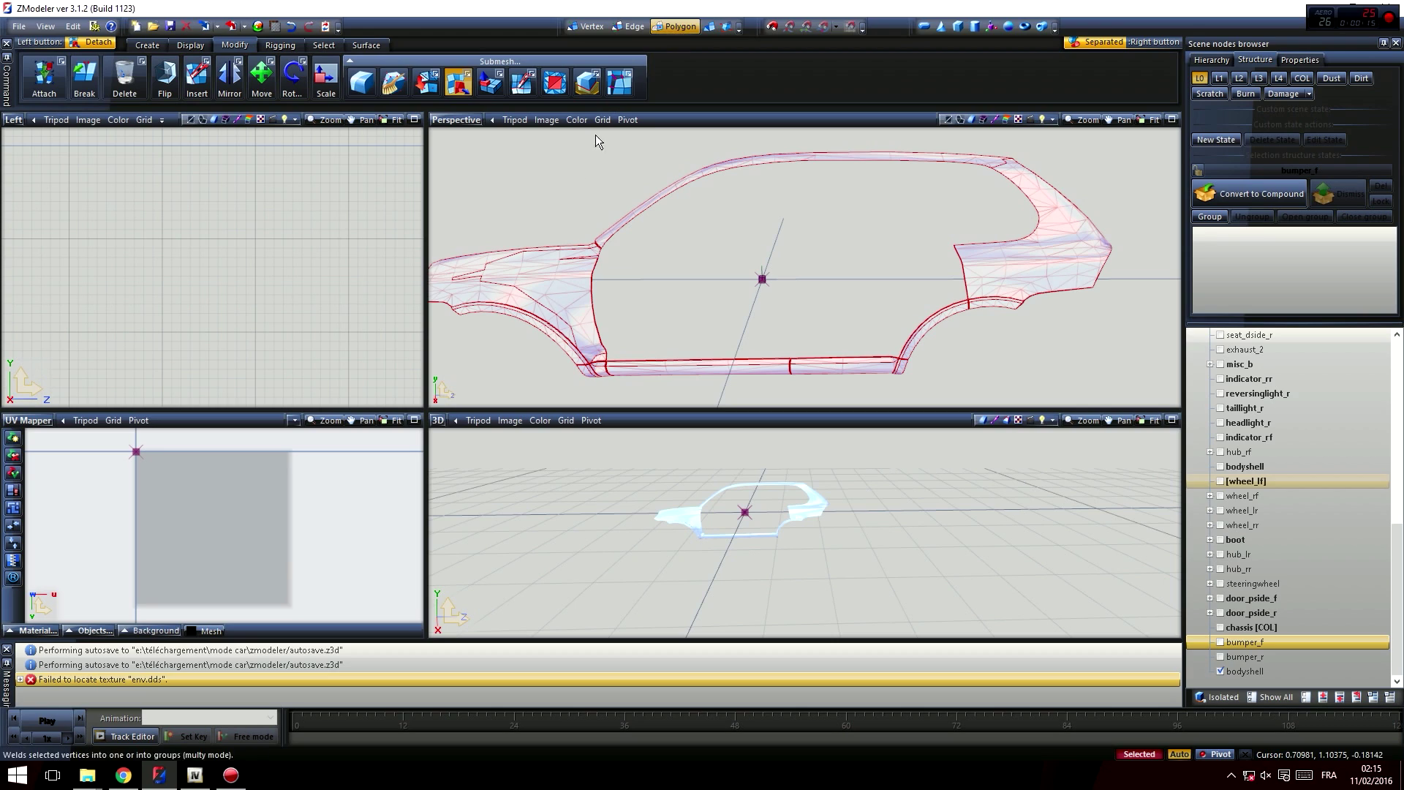
left_click(1220, 671)
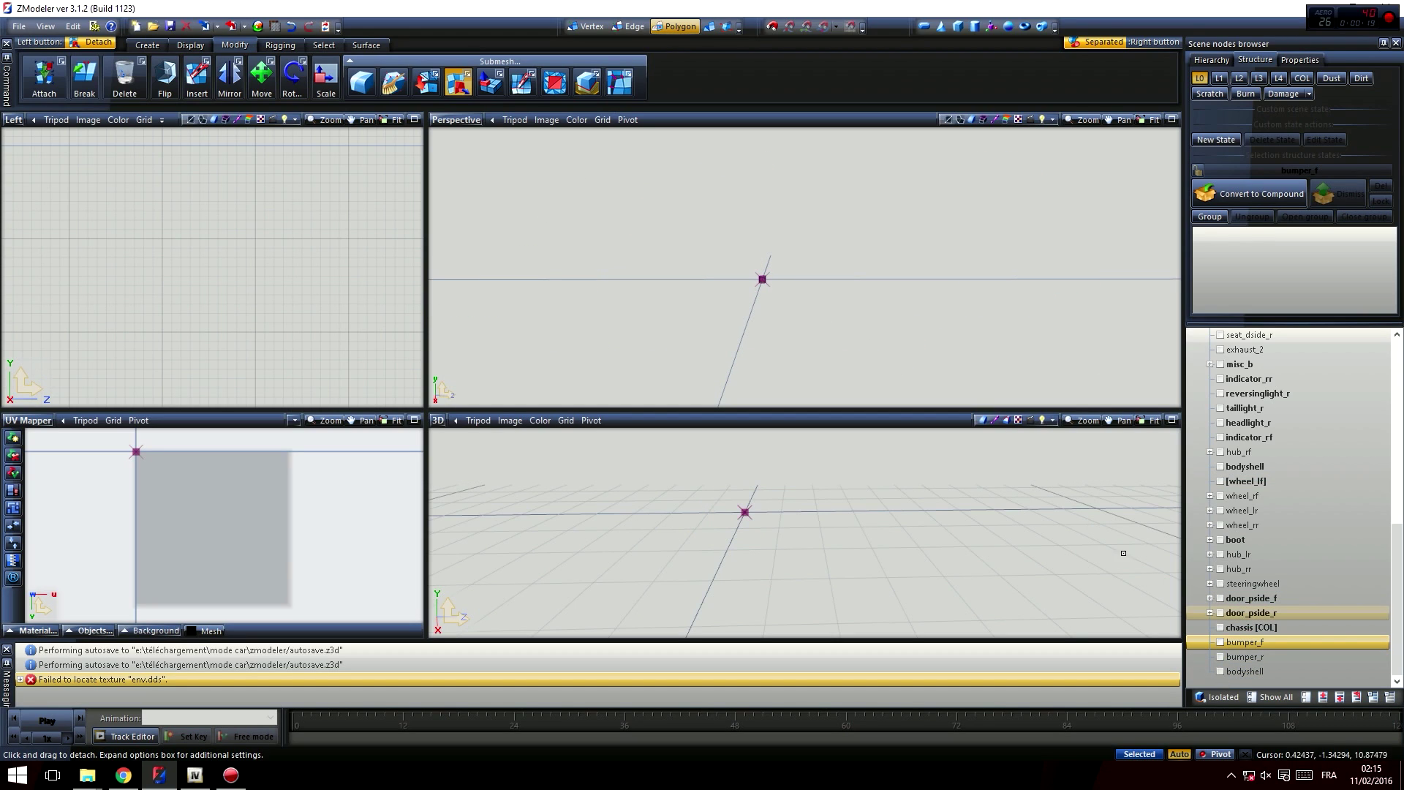
scroll(1017, 476, "down", 1)
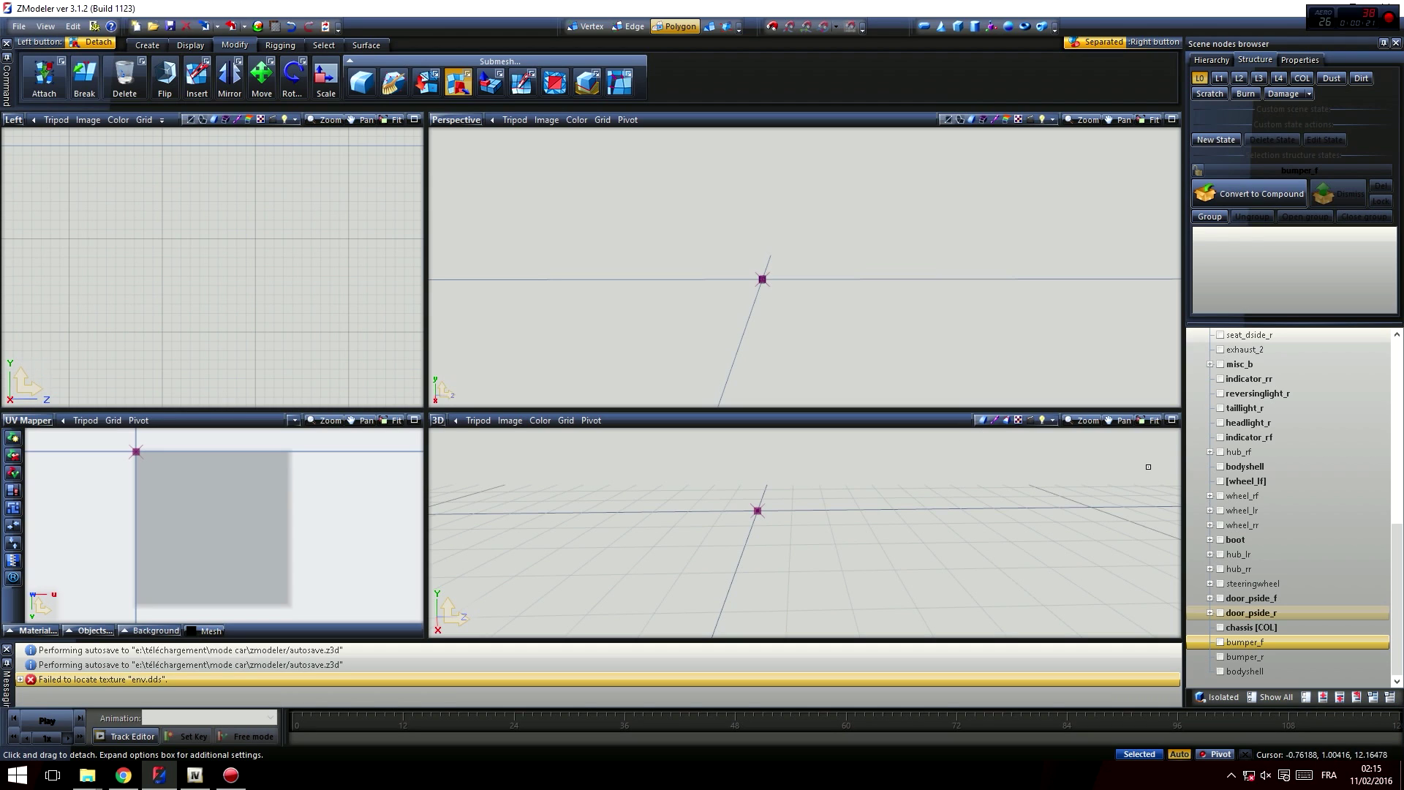
- Show only the driver-side front door, door_dside_f, leaving door_dside_r hidden
scroll(1295, 542, "up", 9)
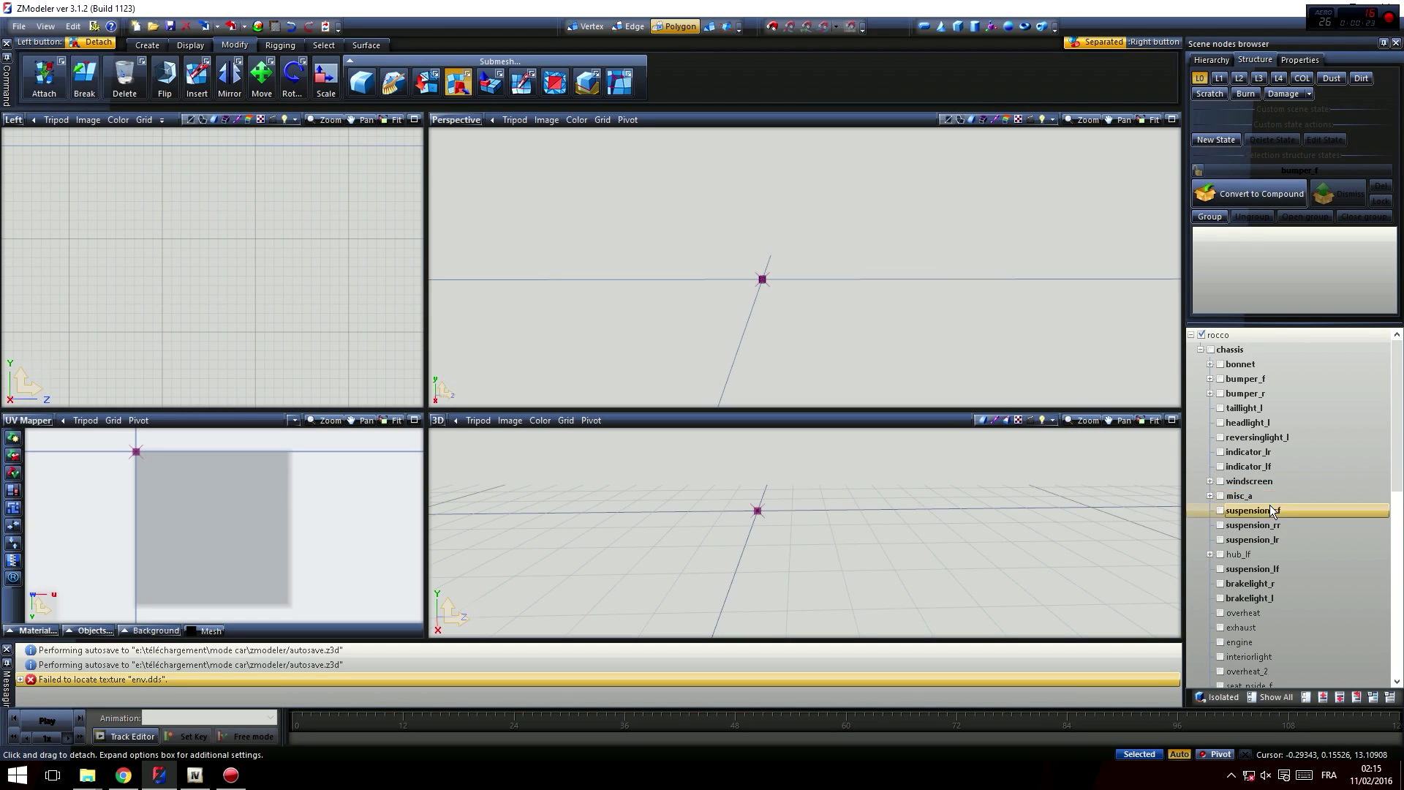
scroll(1295, 483, "up", 2)
scroll(1287, 480, "down", 3)
scroll(1258, 439, "up", 3)
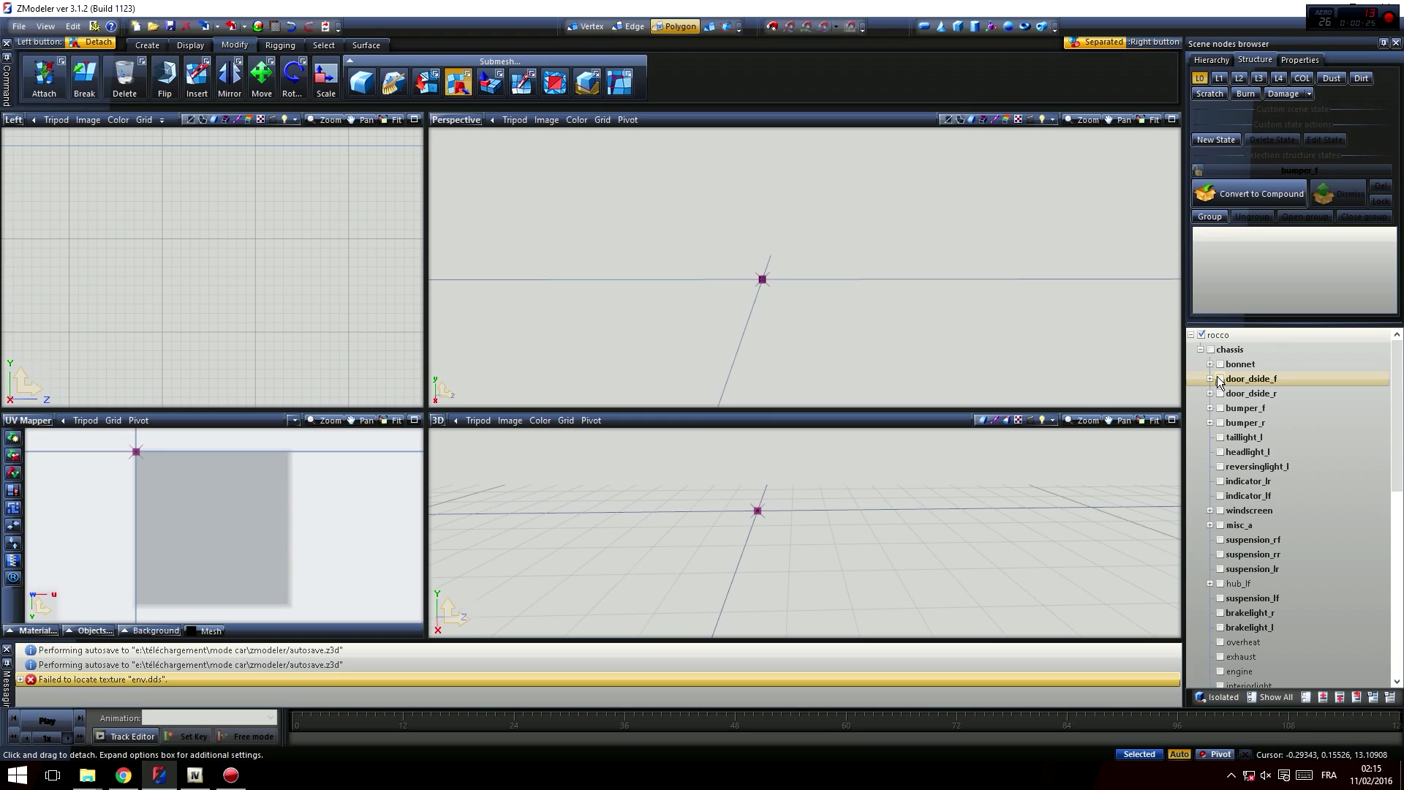
left_click(1220, 379)
left_click(1220, 394)
scroll(685, 269, "up", 5)
left_click(1221, 393)
scroll(594, 311, "up", 2)
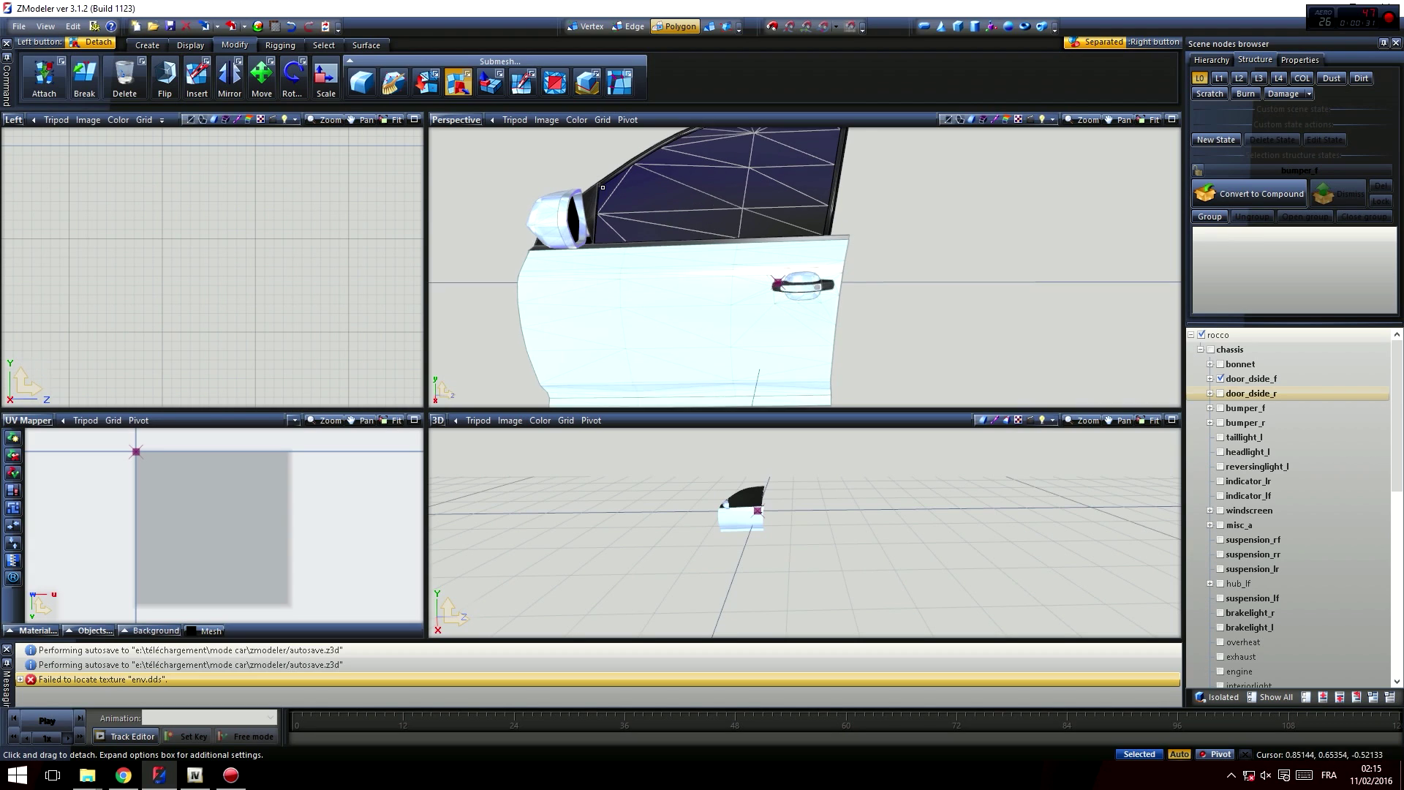
- Select the outer skin polygons of the driver-side front door at polygon level
left_click(671, 32)
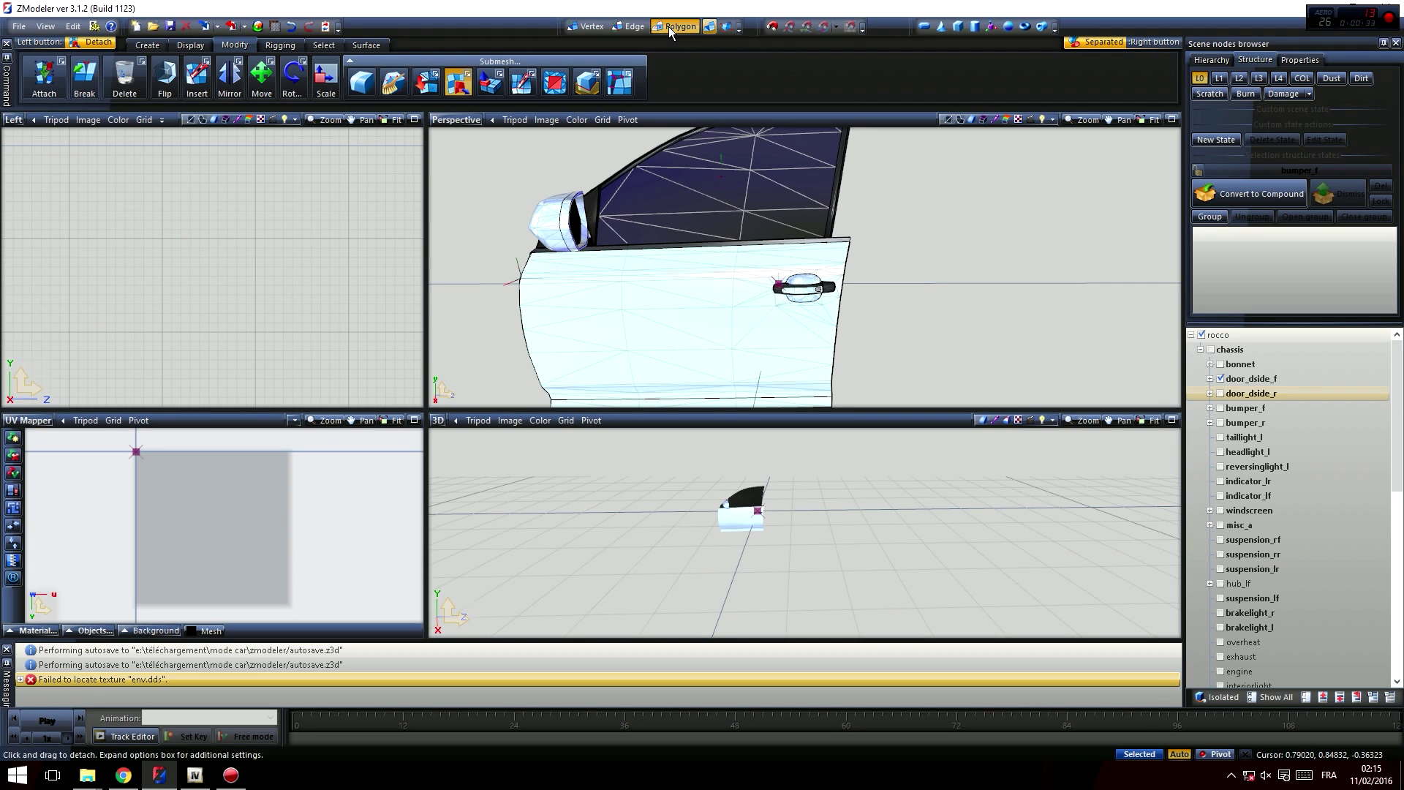
left_click(690, 330)
middle_click_drag(689, 330, 780, 283)
scroll(781, 284, "up", 2)
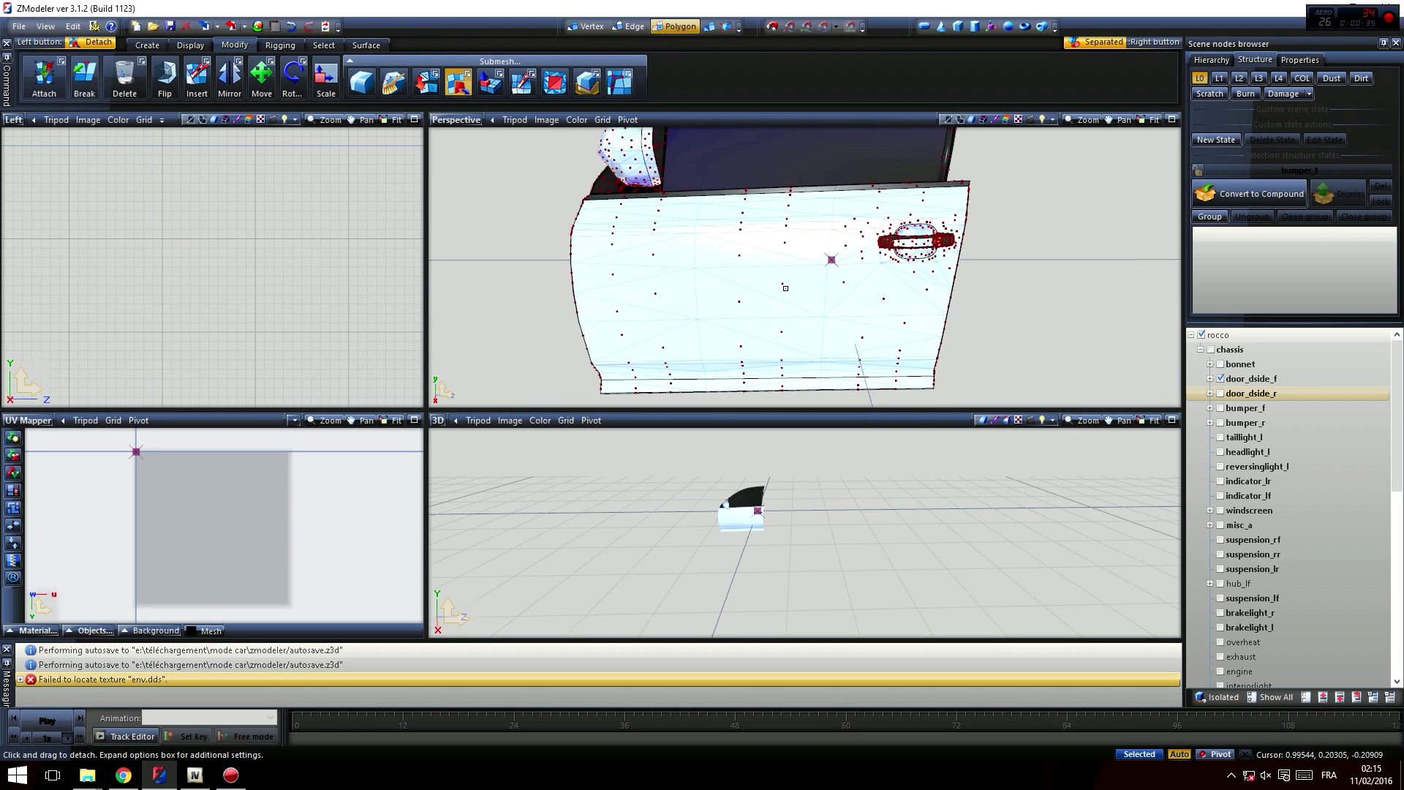
left_click(781, 284)
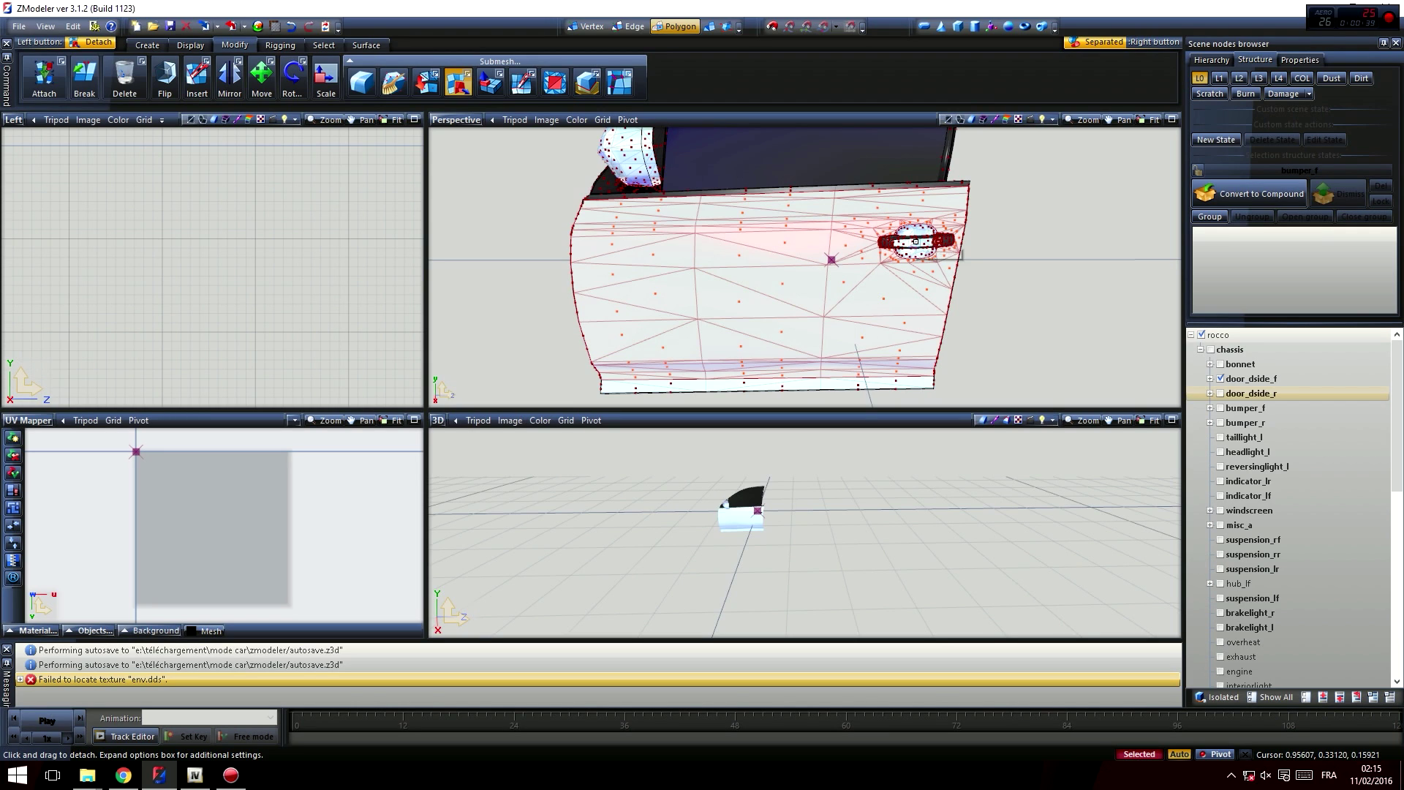
- Extend the front door selection to the handle surround, the lower strip and the underside fold
middle_click_drag(926, 252, 866, 251)
middle_click_drag(698, 322, 658, 348)
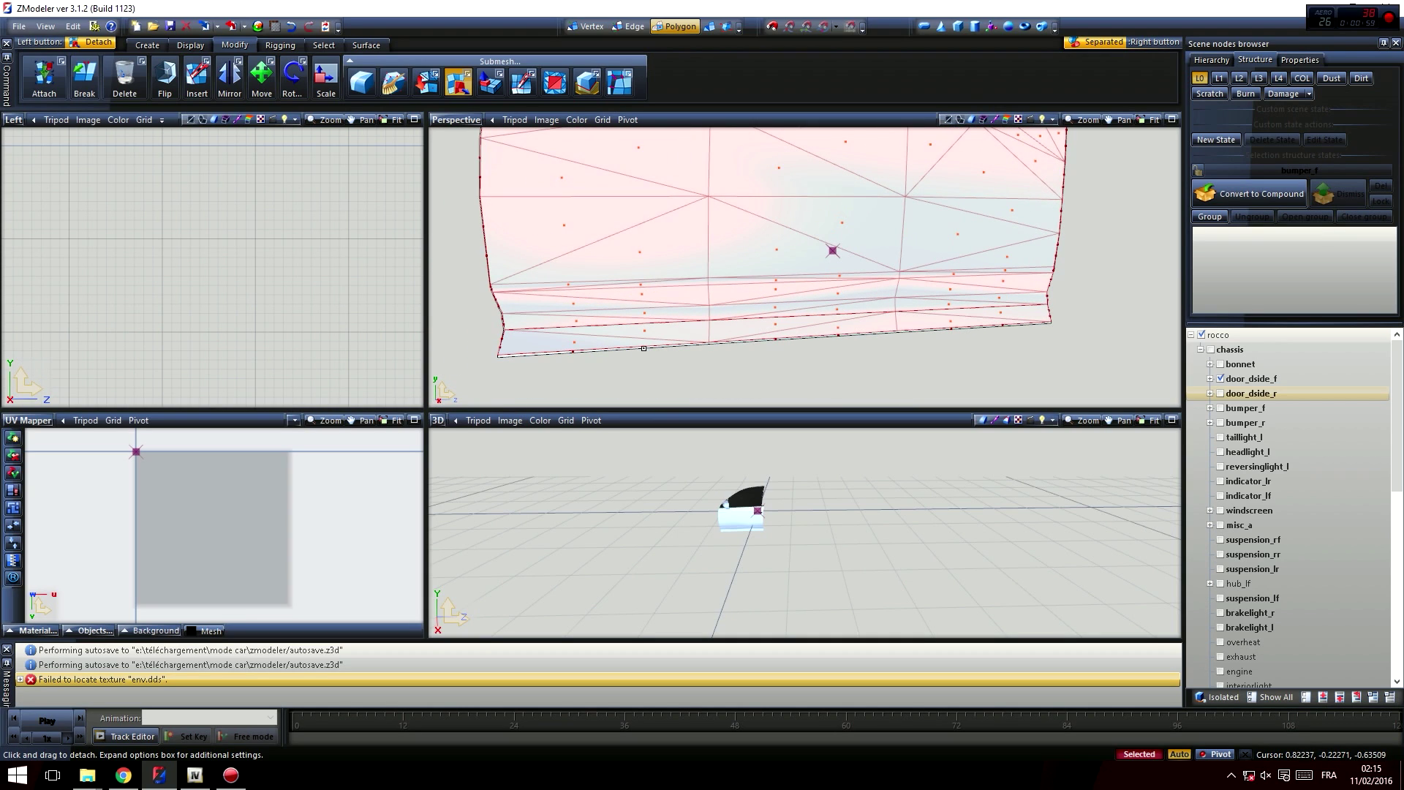
middle_click_drag(653, 344, 638, 301)
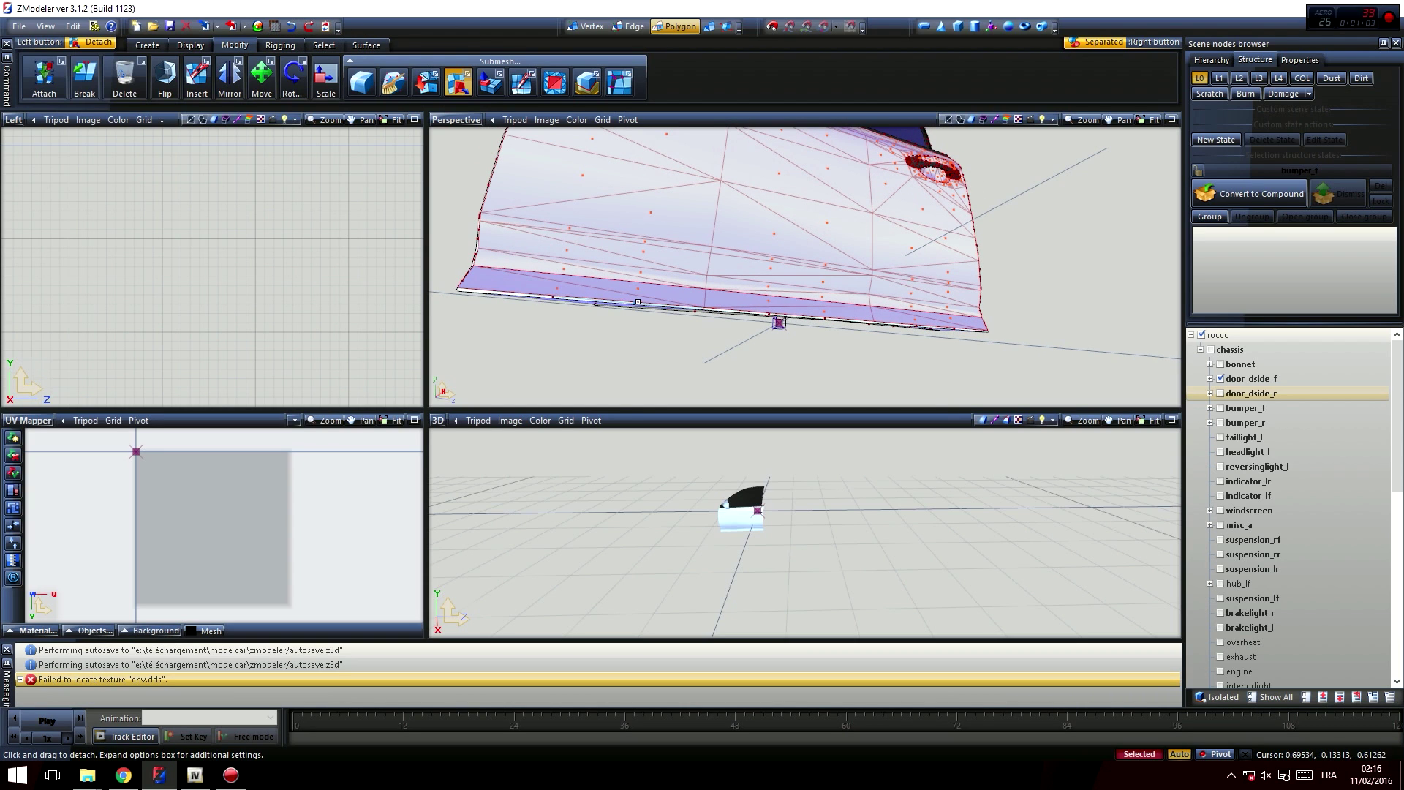
middle_click_drag(868, 307, 835, 279)
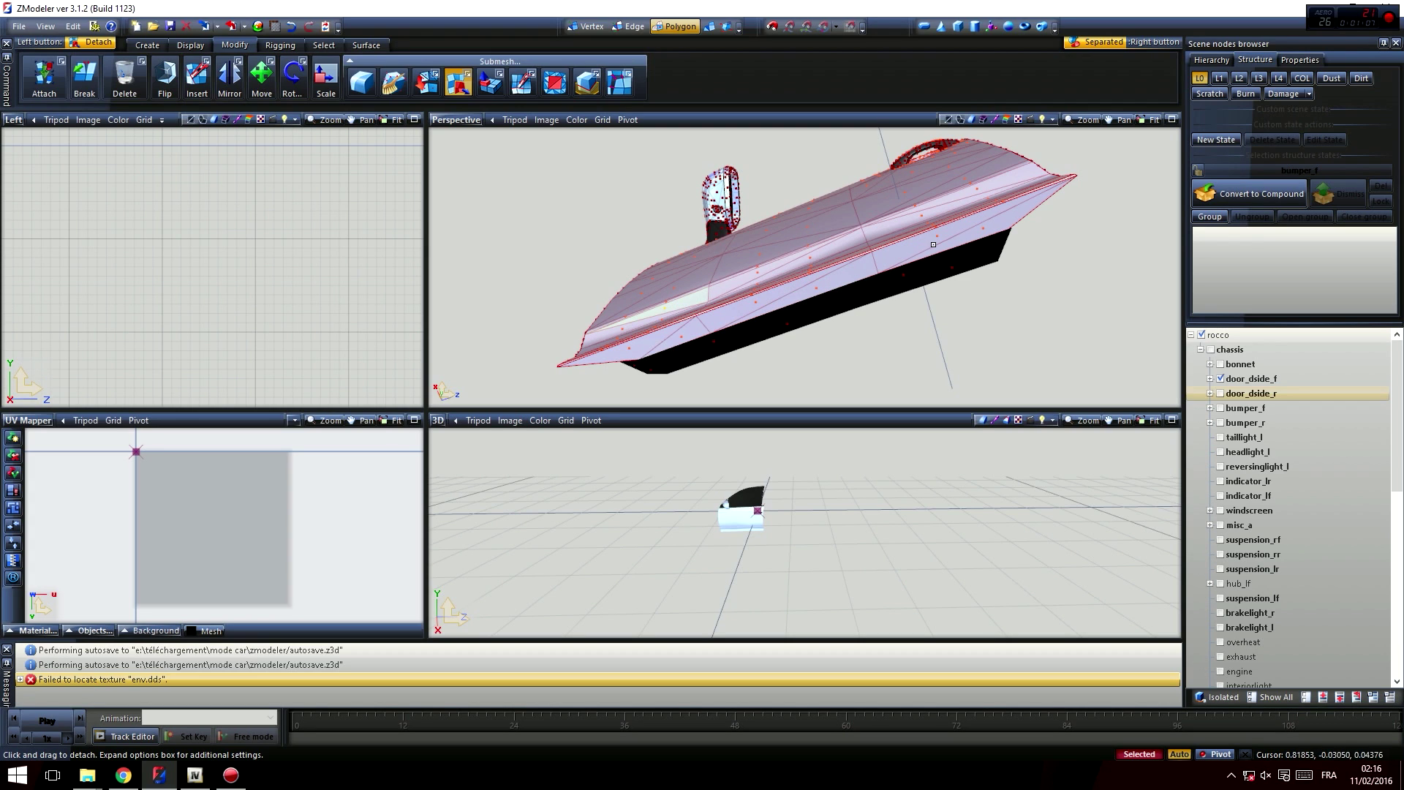
- Examine the front door's polygon selection from below, along the front edge and from the interior side
scroll(878, 269, "up", 5)
middle_click_drag(877, 269, 831, 269)
middle_click_drag(756, 313, 737, 283)
middle_click_drag(713, 230, 764, 289)
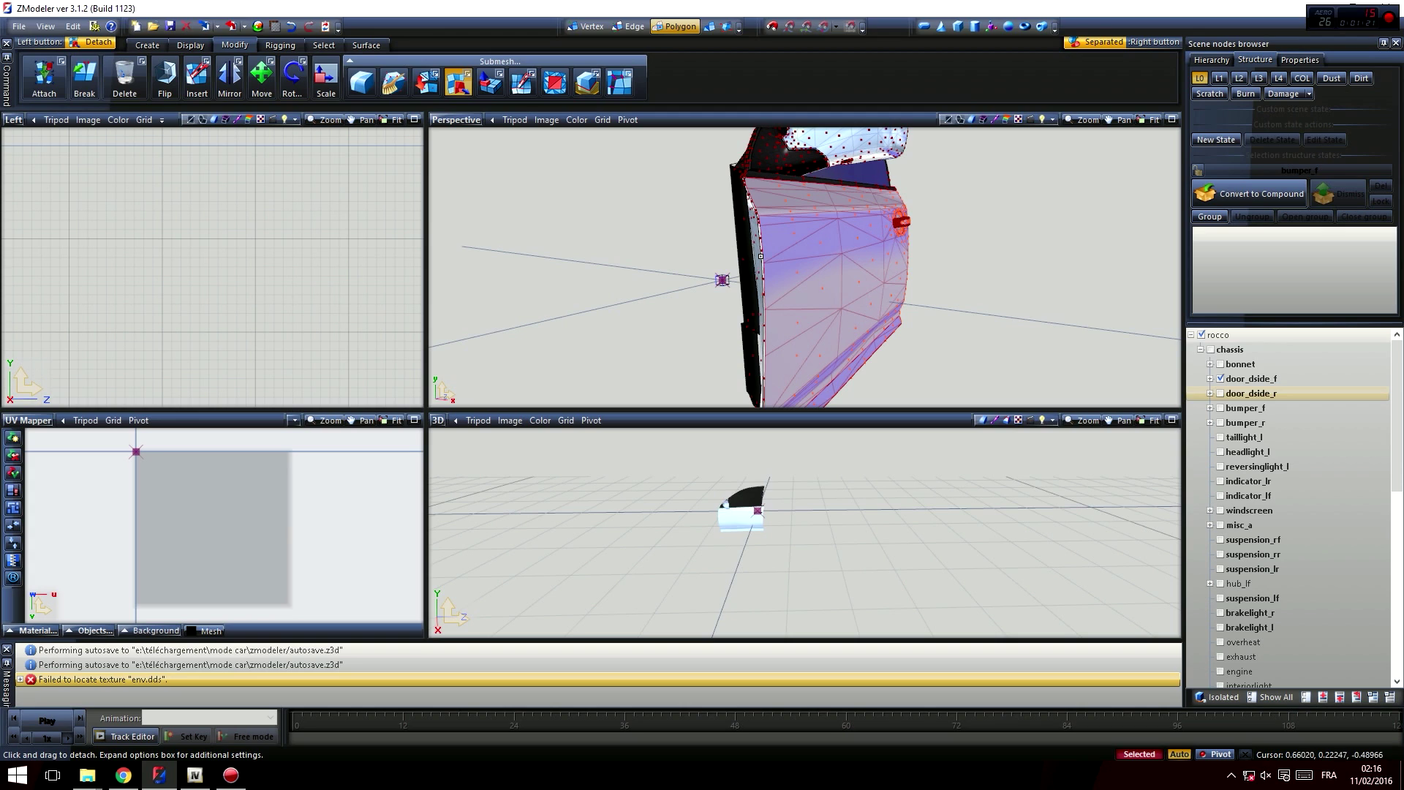
middle_click_drag(809, 278, 830, 252)
middle_click_drag(708, 322, 882, 157)
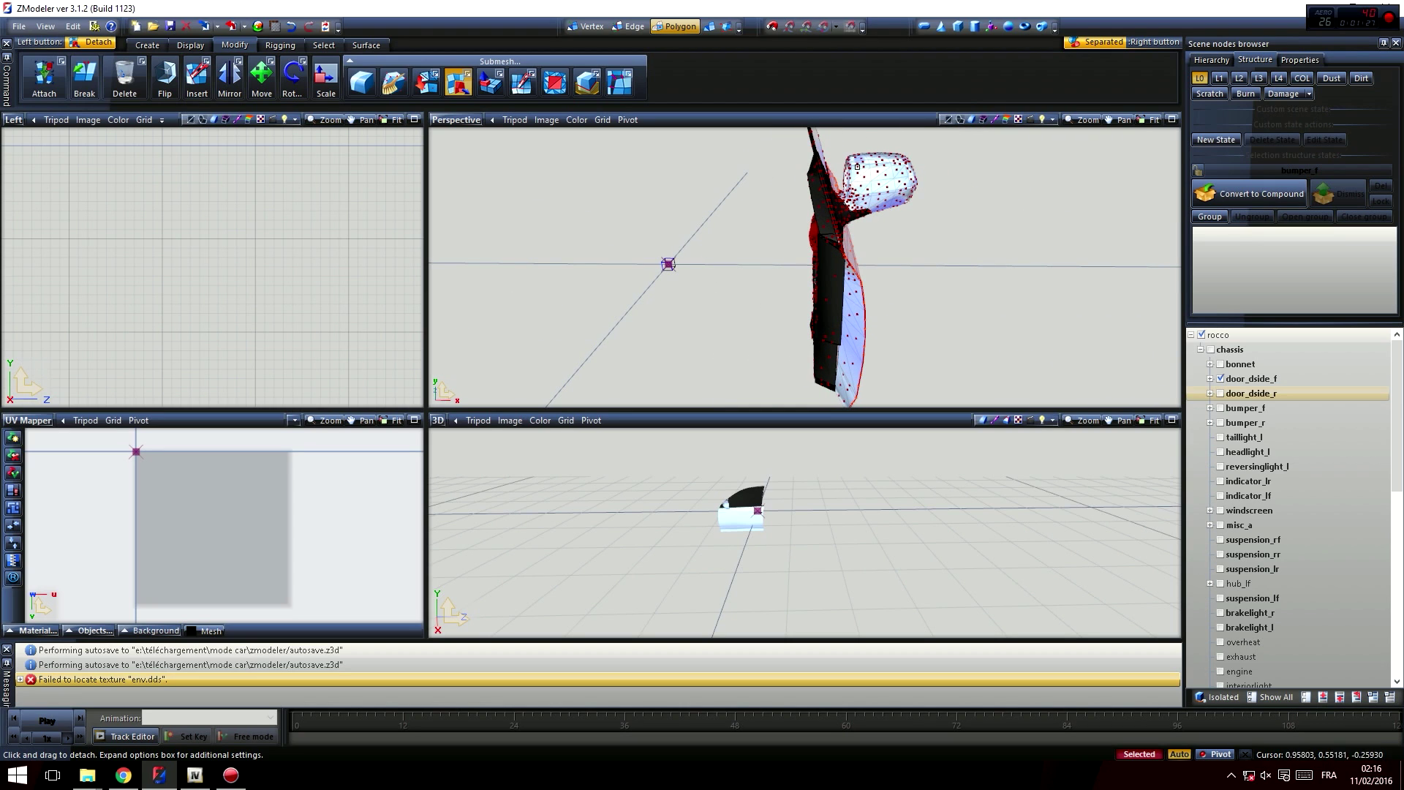
middle_click_drag(874, 351, 939, 363, "alt")
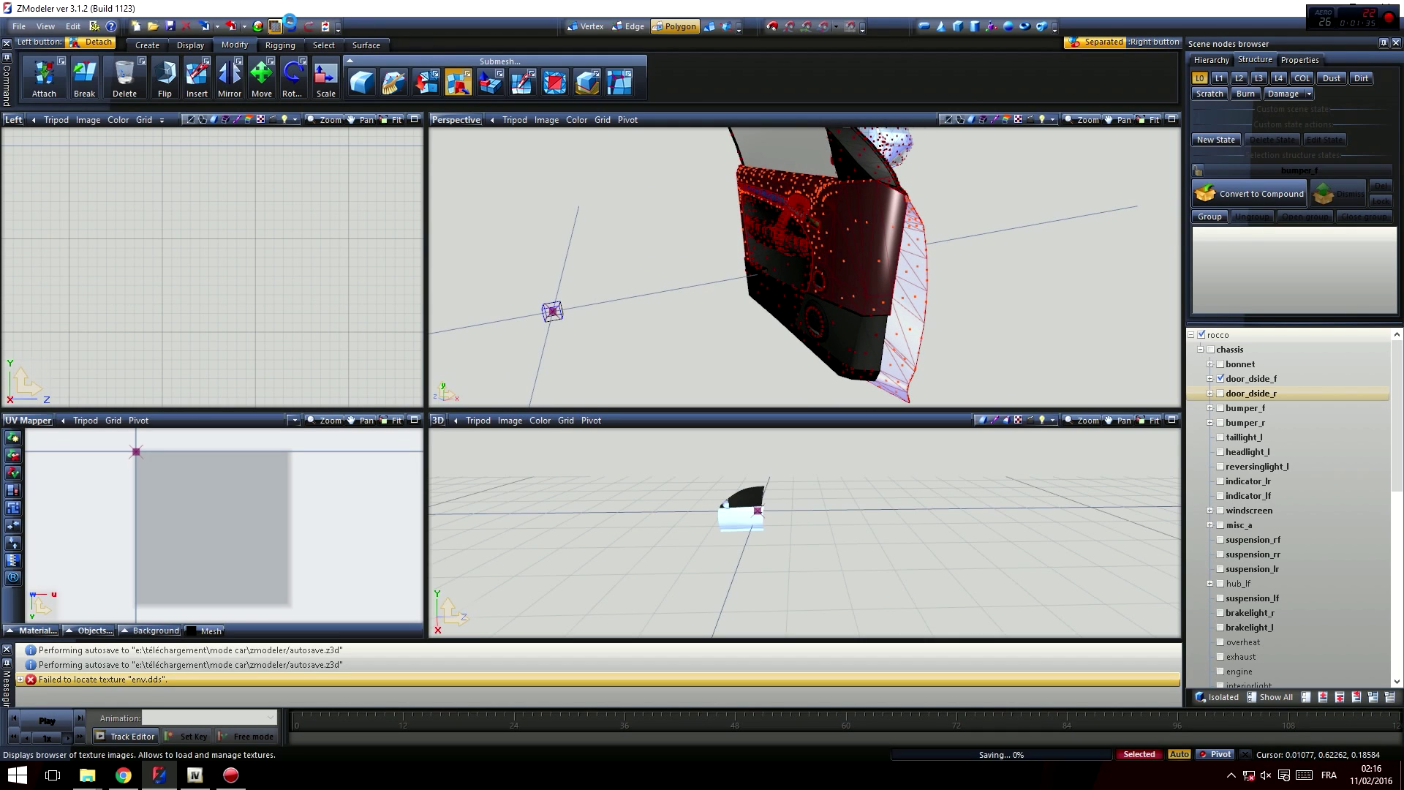
middle_click_drag(886, 237, 886, 285, "alt")
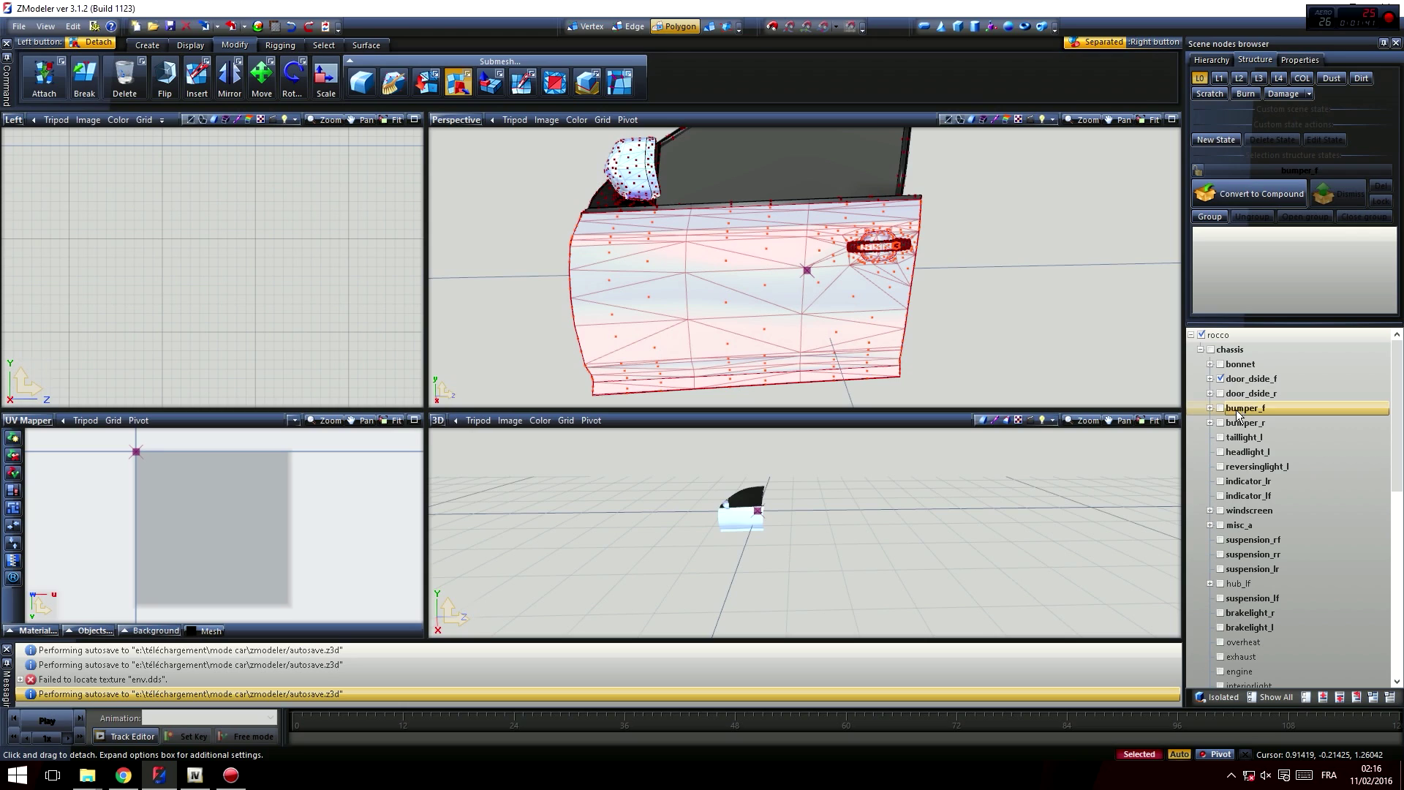
- Check which nodes are nested under door_dside_r and door_dside_f, including window_lf, and collapse them again
left_click(1209, 393)
left_click(1210, 392)
left_click(1210, 379)
scroll(1216, 380, "down", 2)
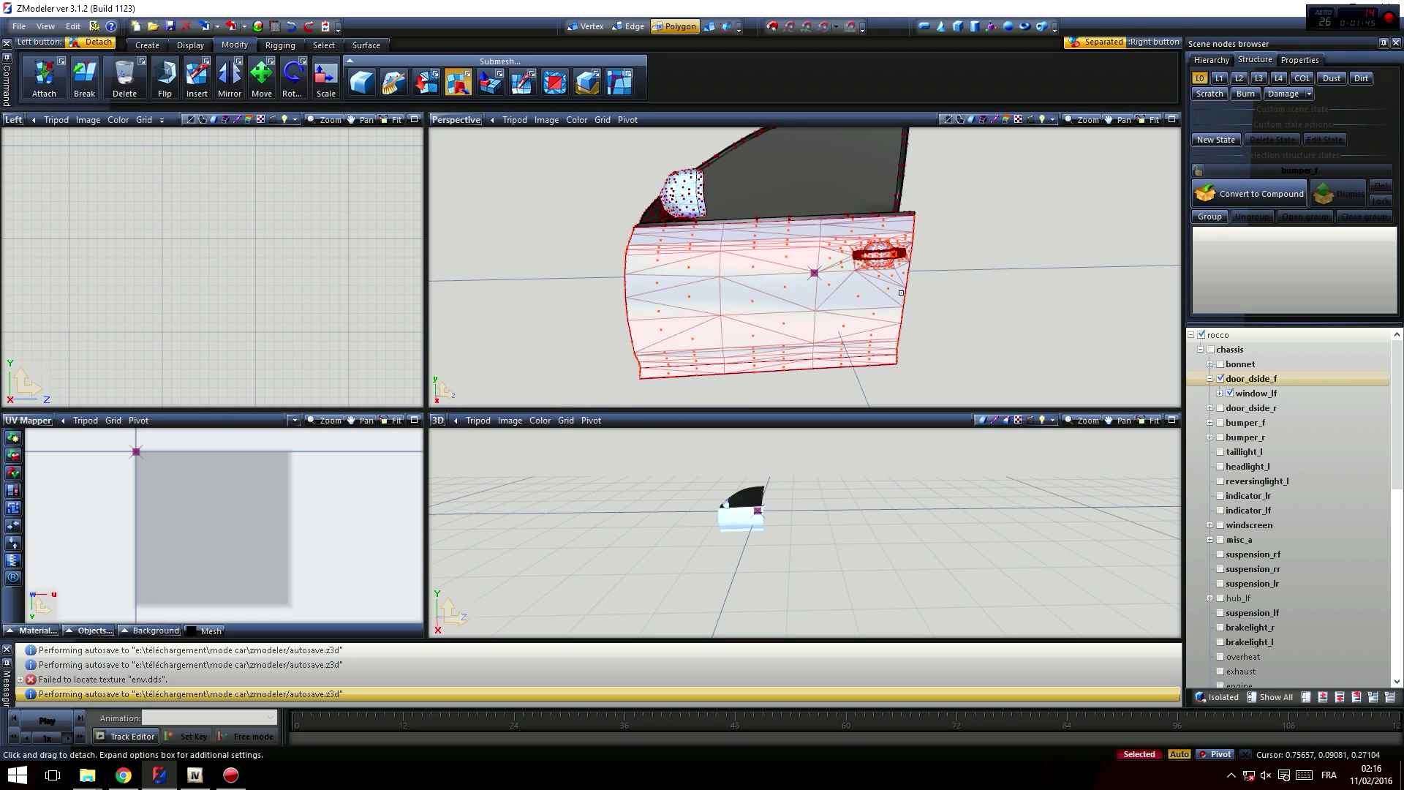
left_click(1230, 394)
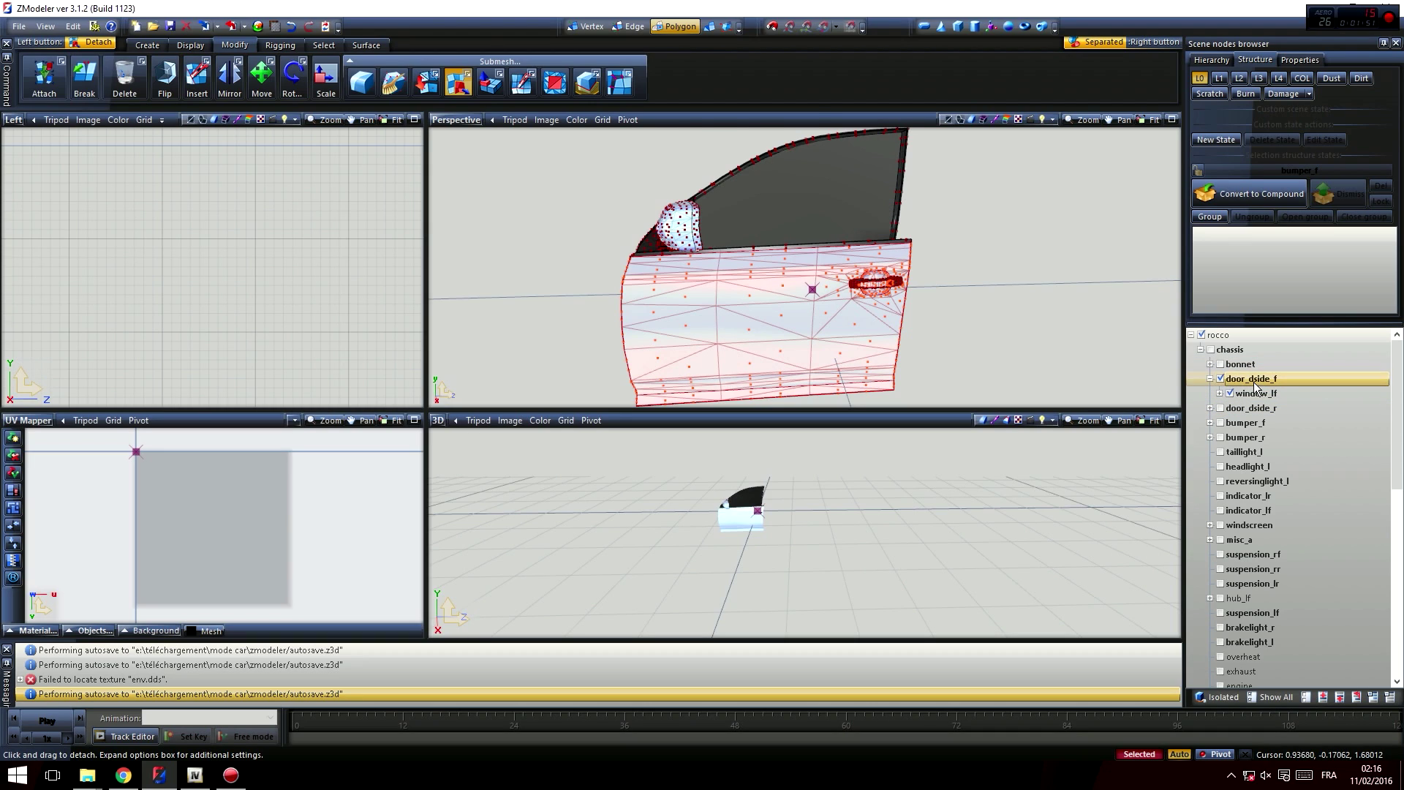
left_click(1210, 379)
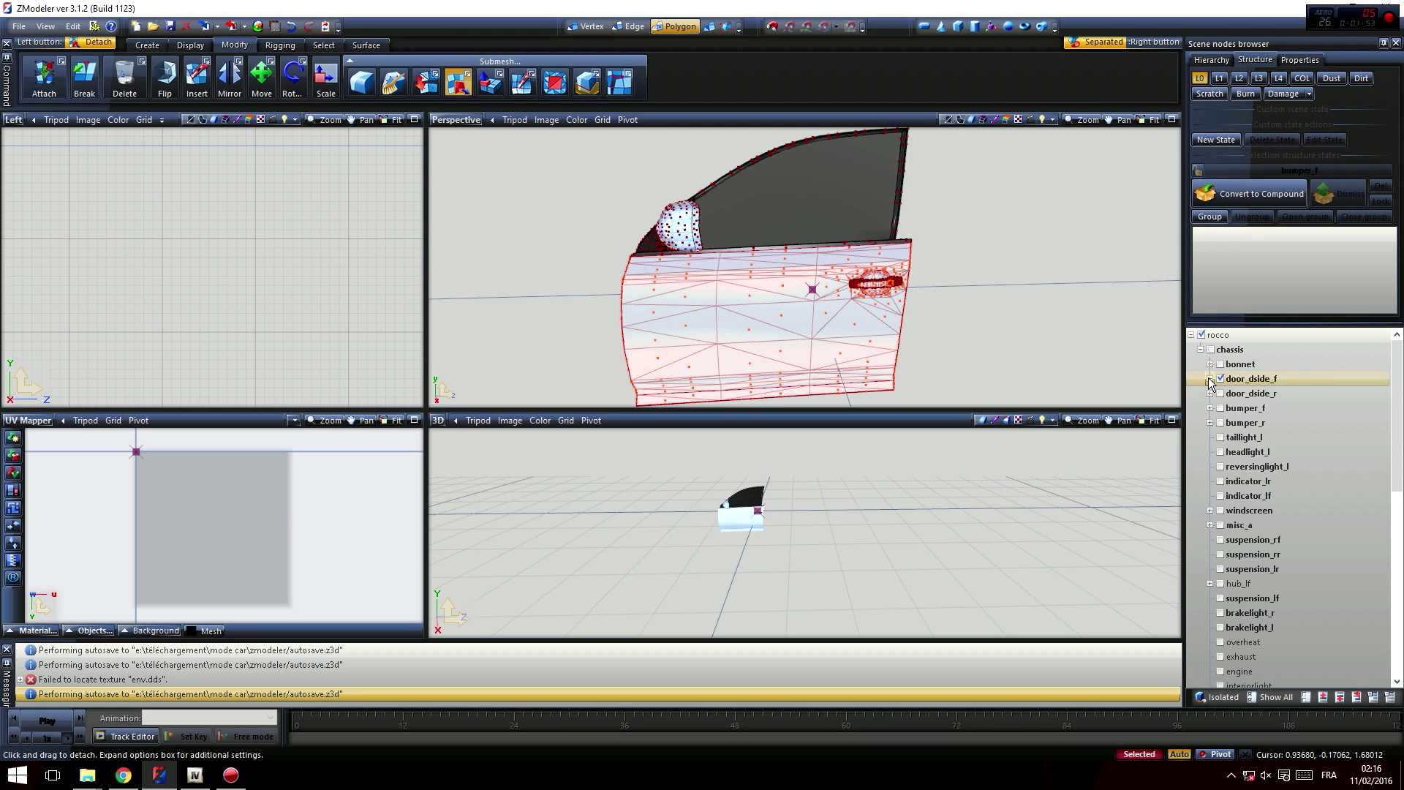
- Hide door_dside_f and show the driver-side rear door, door_dside_r
scroll(860, 317, "down", 1)
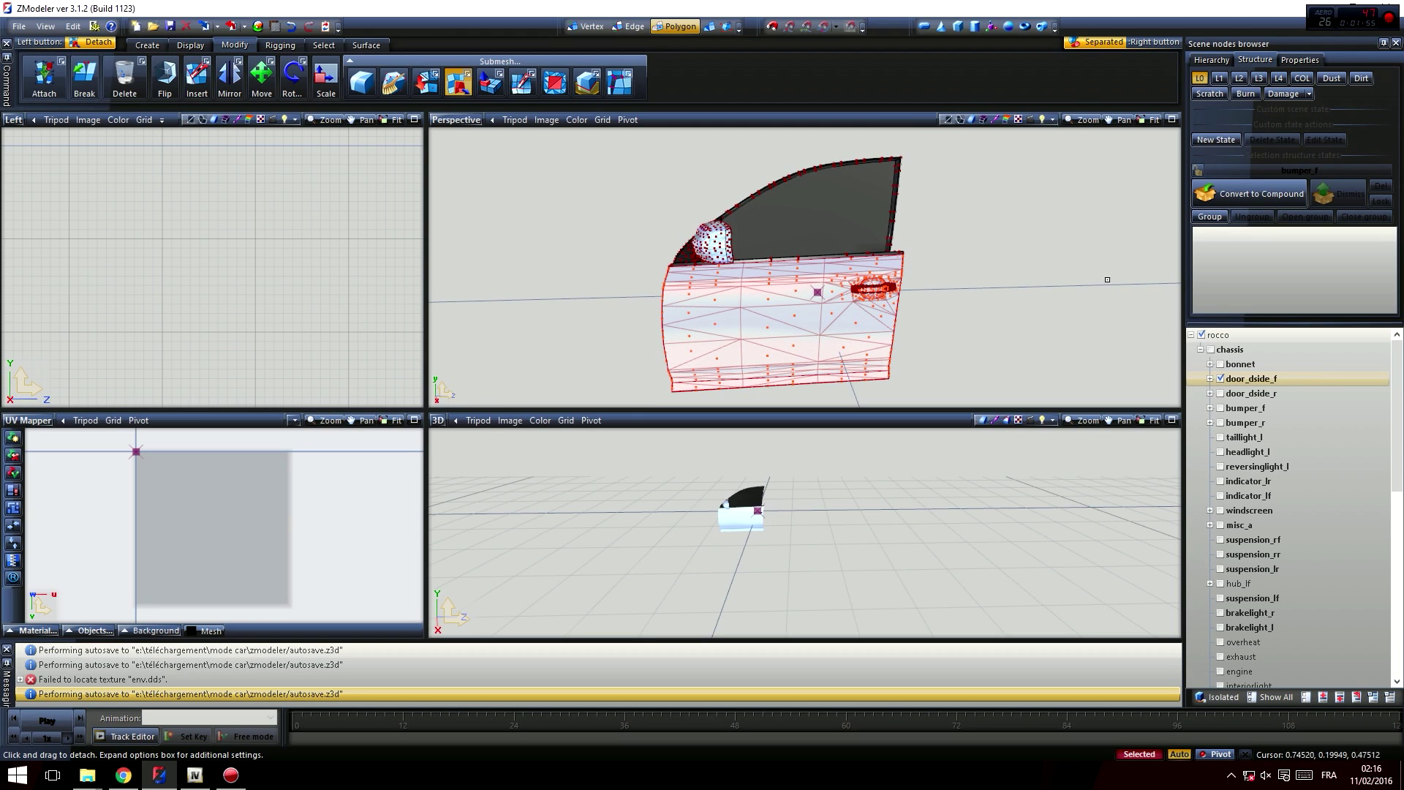
scroll(881, 259, "up", 3)
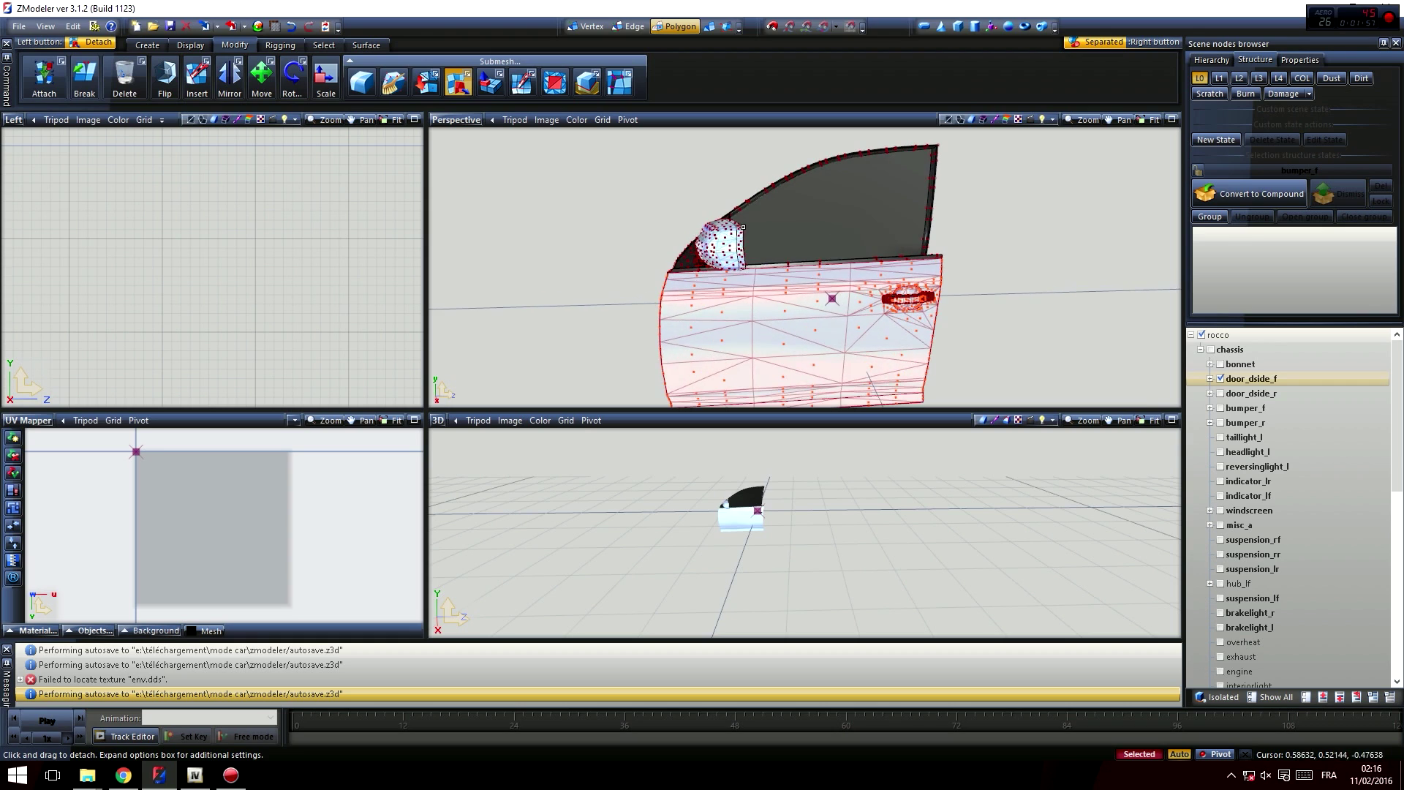
scroll(863, 281, "down", 2)
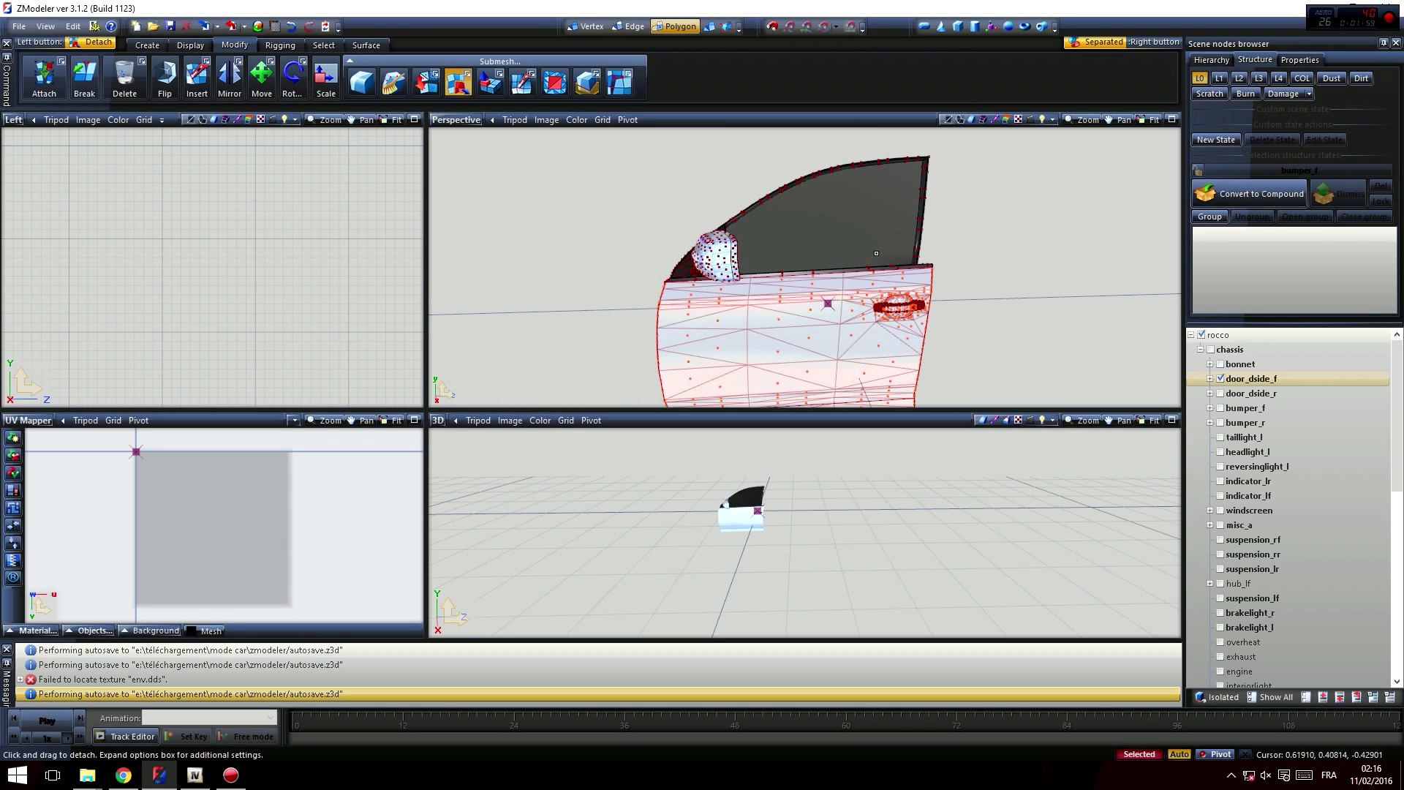
left_click(1220, 379)
left_click(1220, 393)
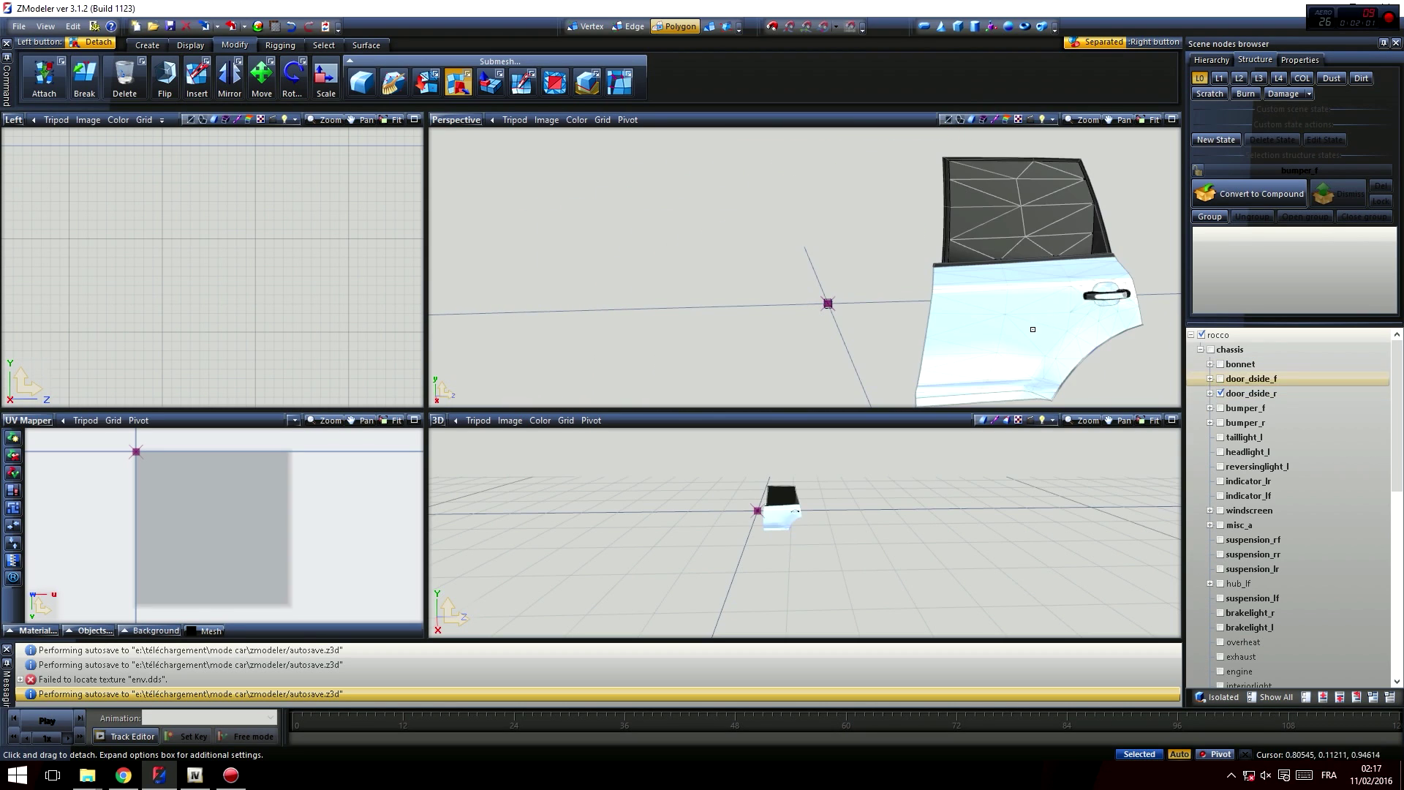
- Select the outer panel and handle polygons of the driver-side rear door
middle_click_drag(914, 293, 726, 293)
left_click(697, 28)
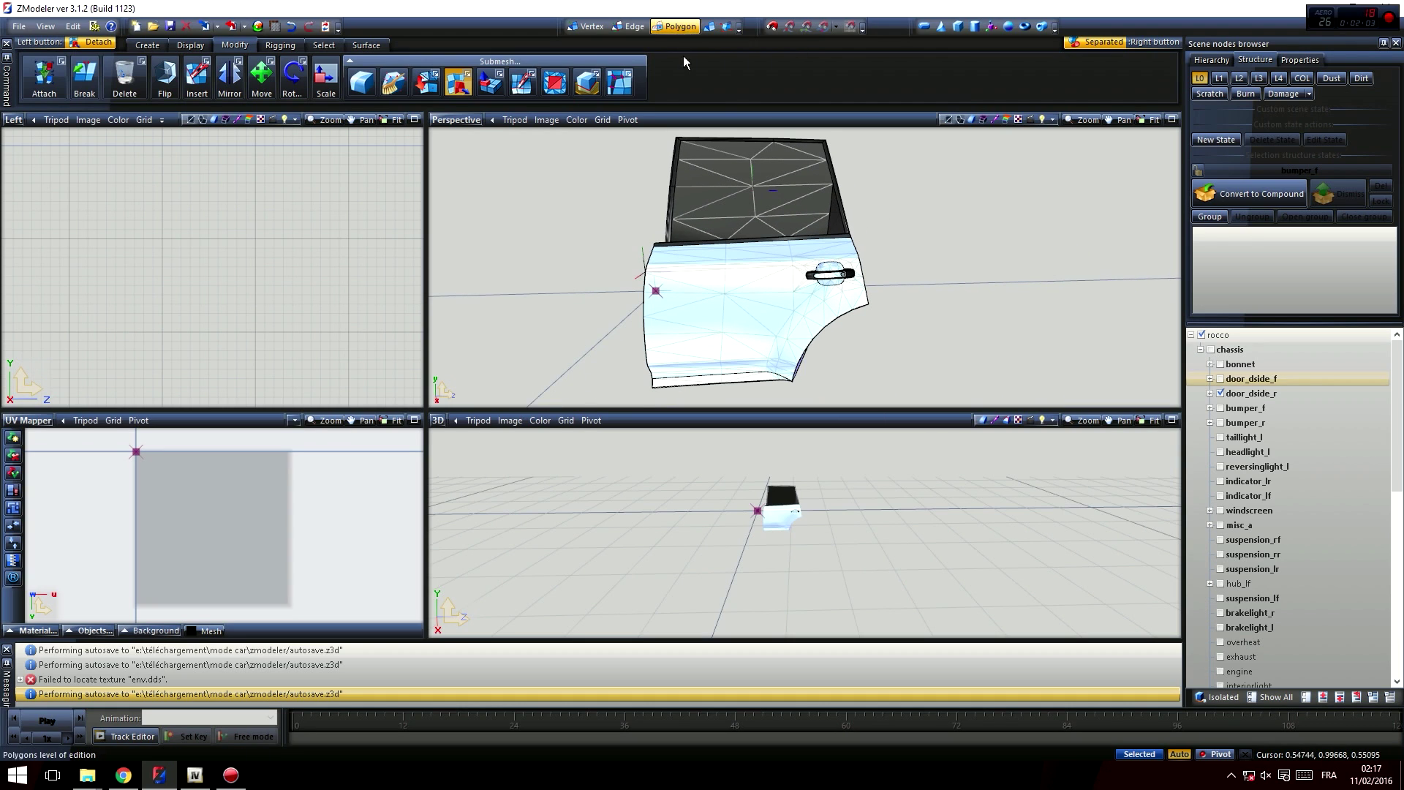
scroll(747, 312, "up", 1)
scroll(747, 312, "up", 1)
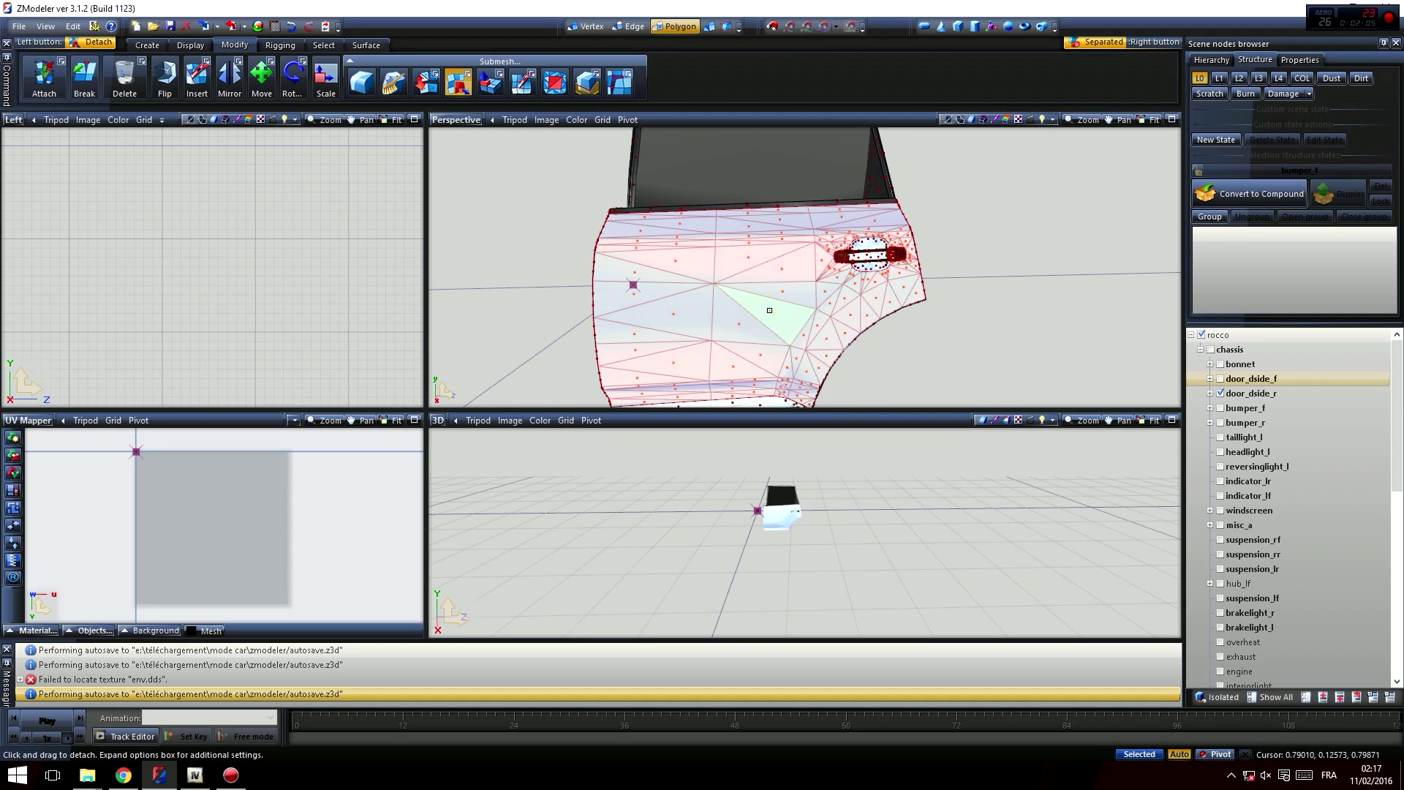
scroll(892, 245, "up", 2)
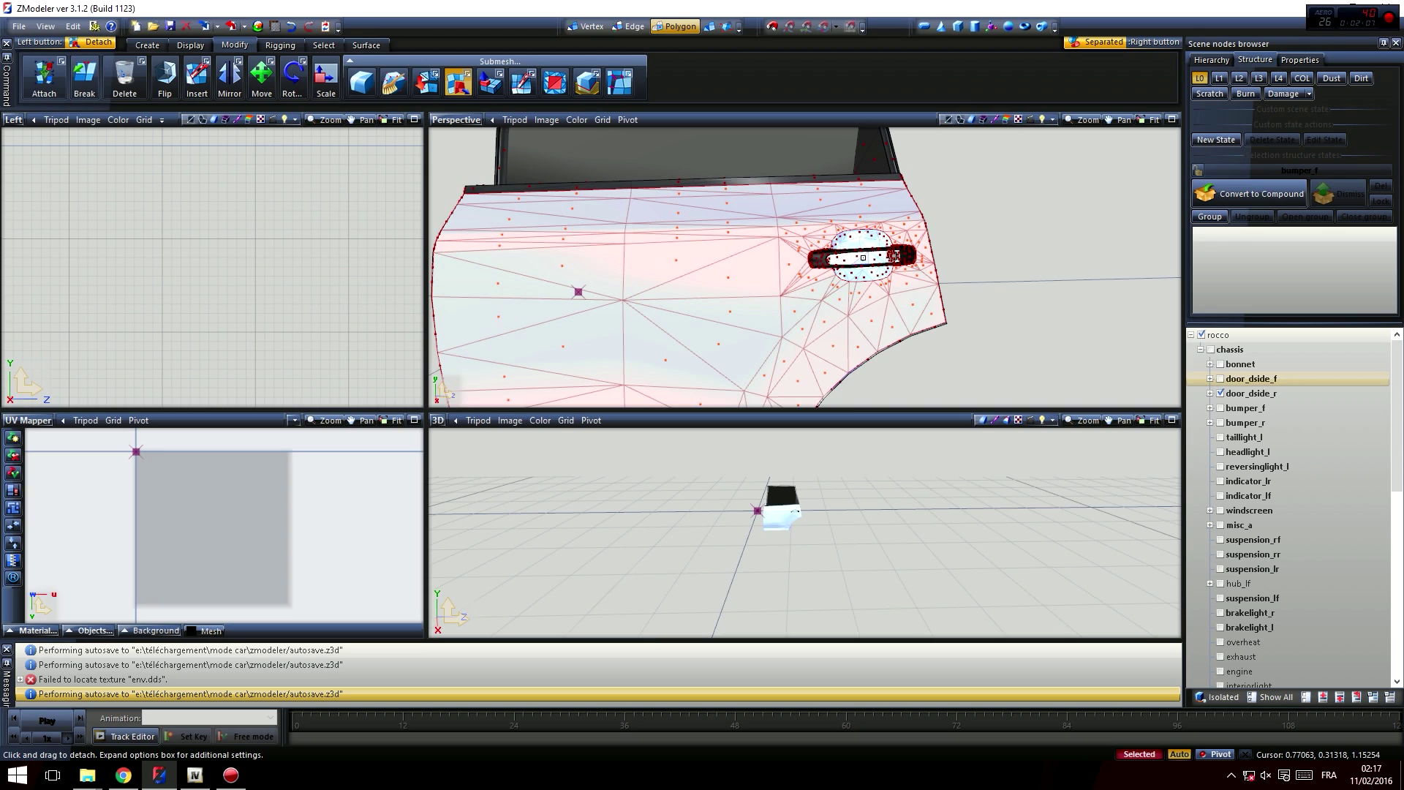
- Extend the rear door's polygon selection to the handle surround and the fold along the wheel-arch edge
middle_click_drag(849, 240, 738, 311)
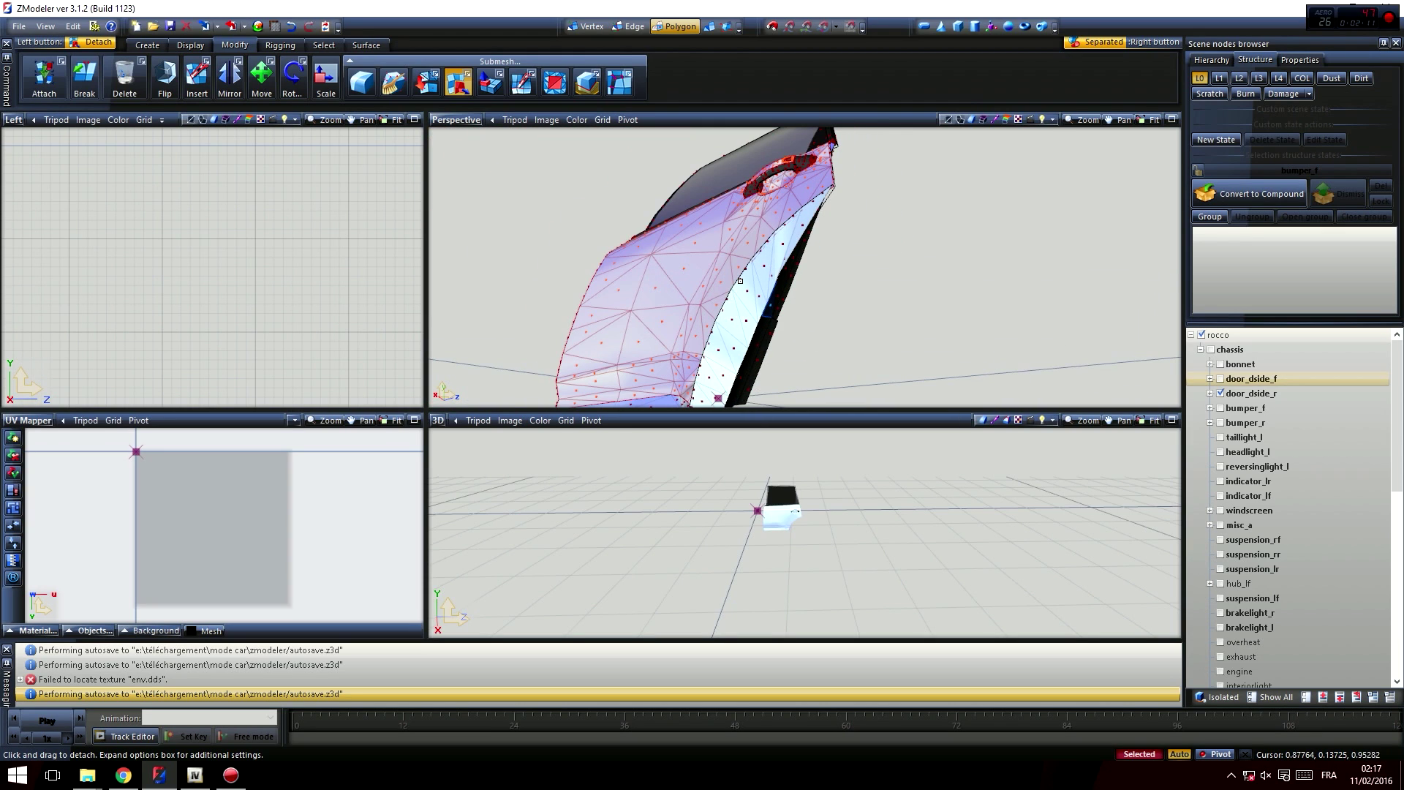
right_click(747, 287)
middle_click_drag(768, 239, 739, 254)
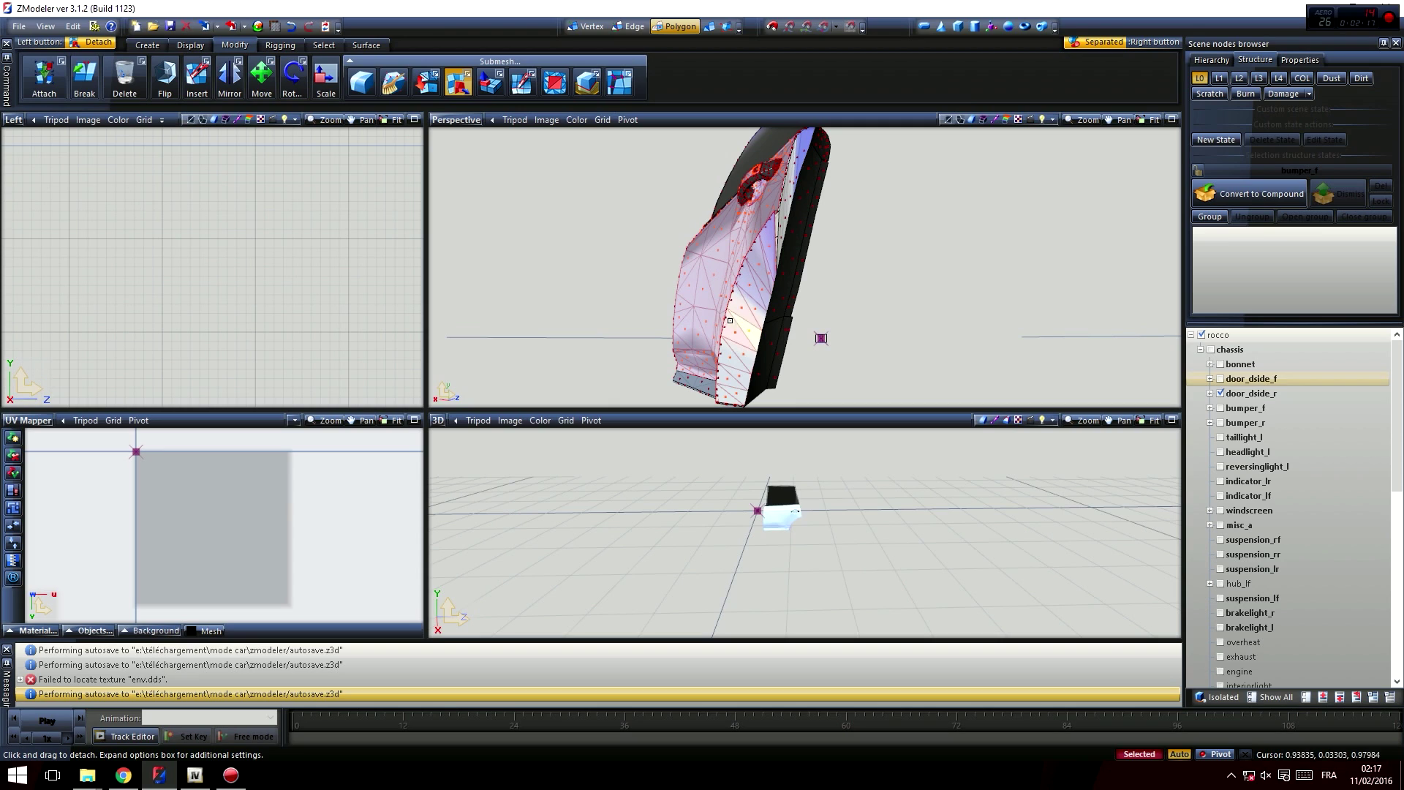
middle_click_drag(731, 234, 696, 250)
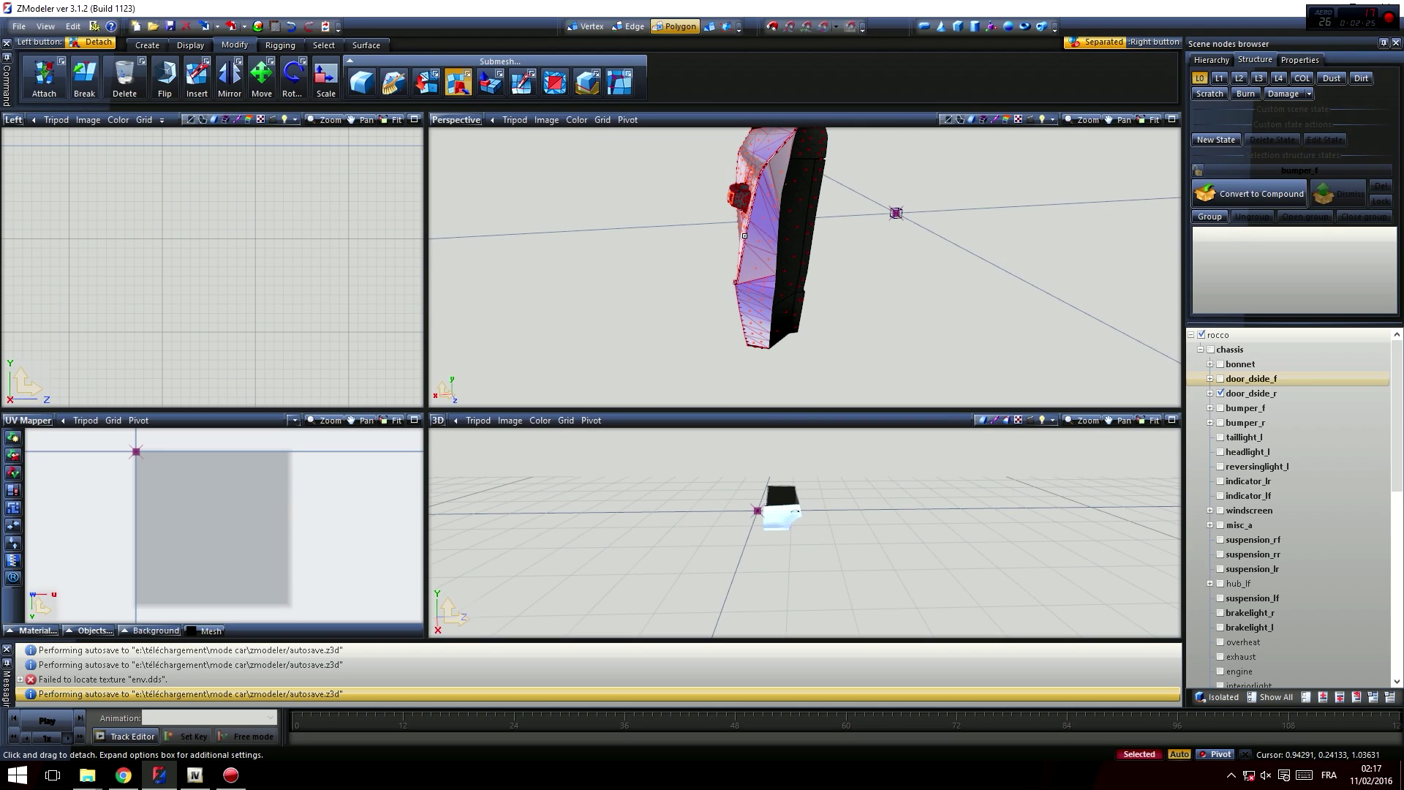
- Extend the rear door's polygon selection to the lower strip and the underside fold, and check it along the front edge
middle_click_drag(738, 277, 808, 325)
scroll(763, 271, "up", 3)
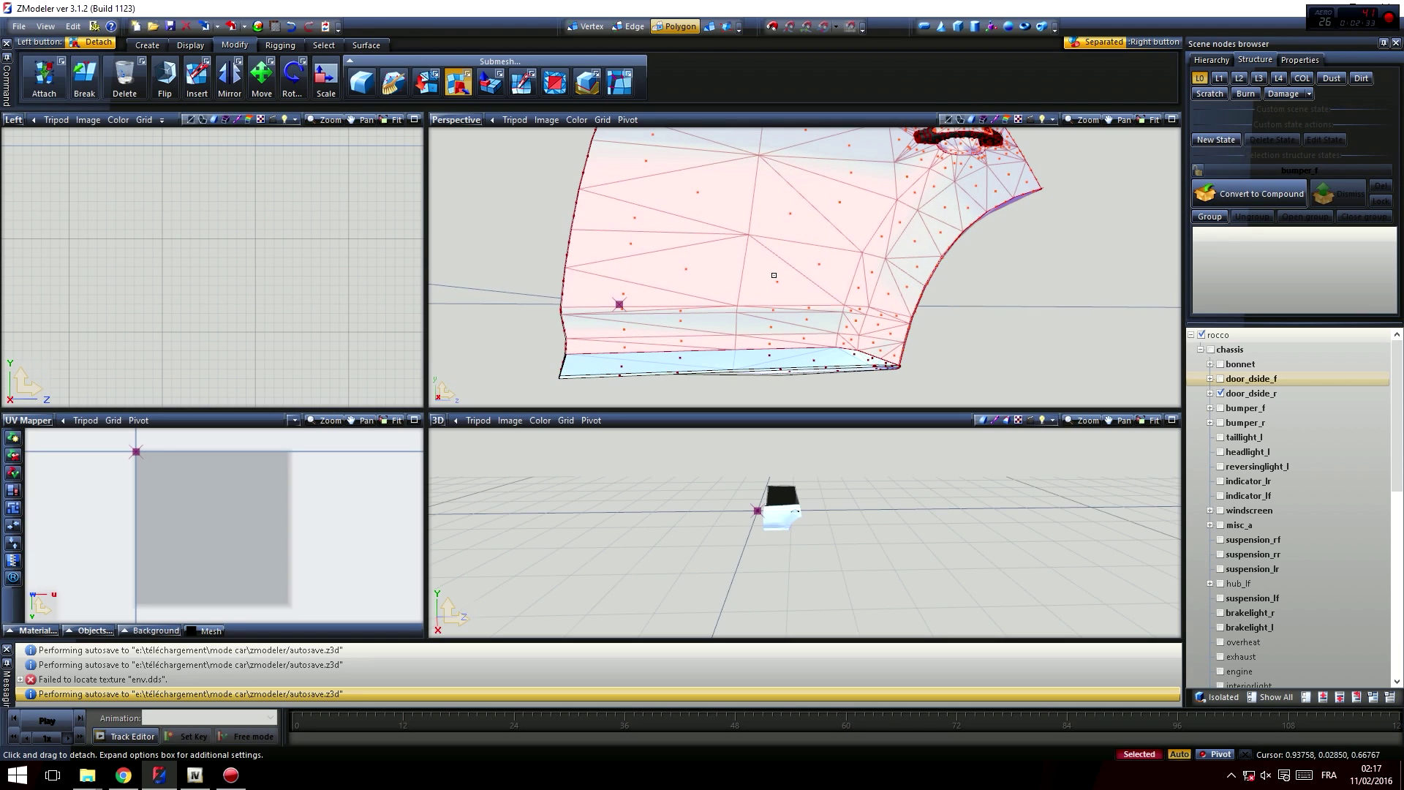
right_click(859, 374)
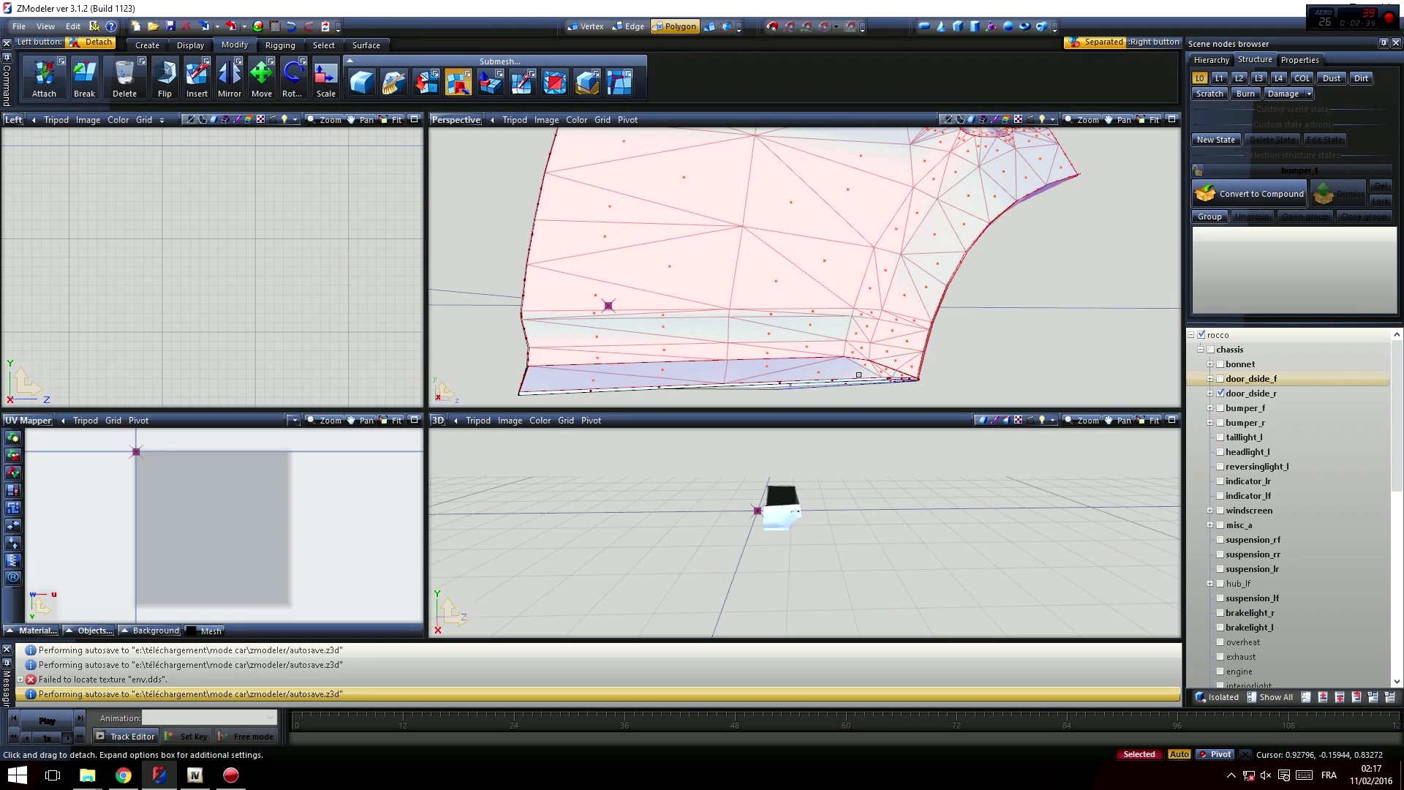
middle_click_drag(852, 393, 839, 347)
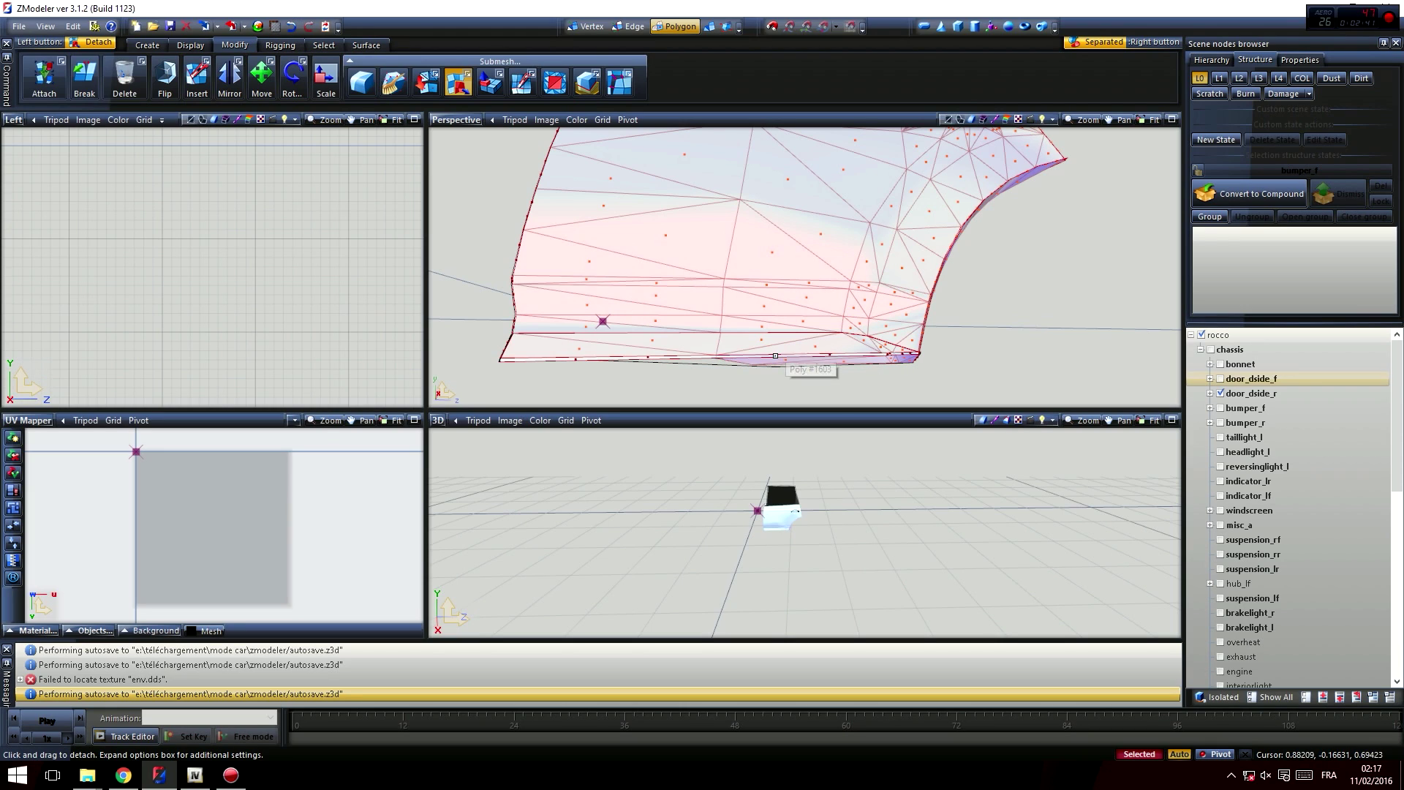
middle_click_drag(884, 367, 833, 333)
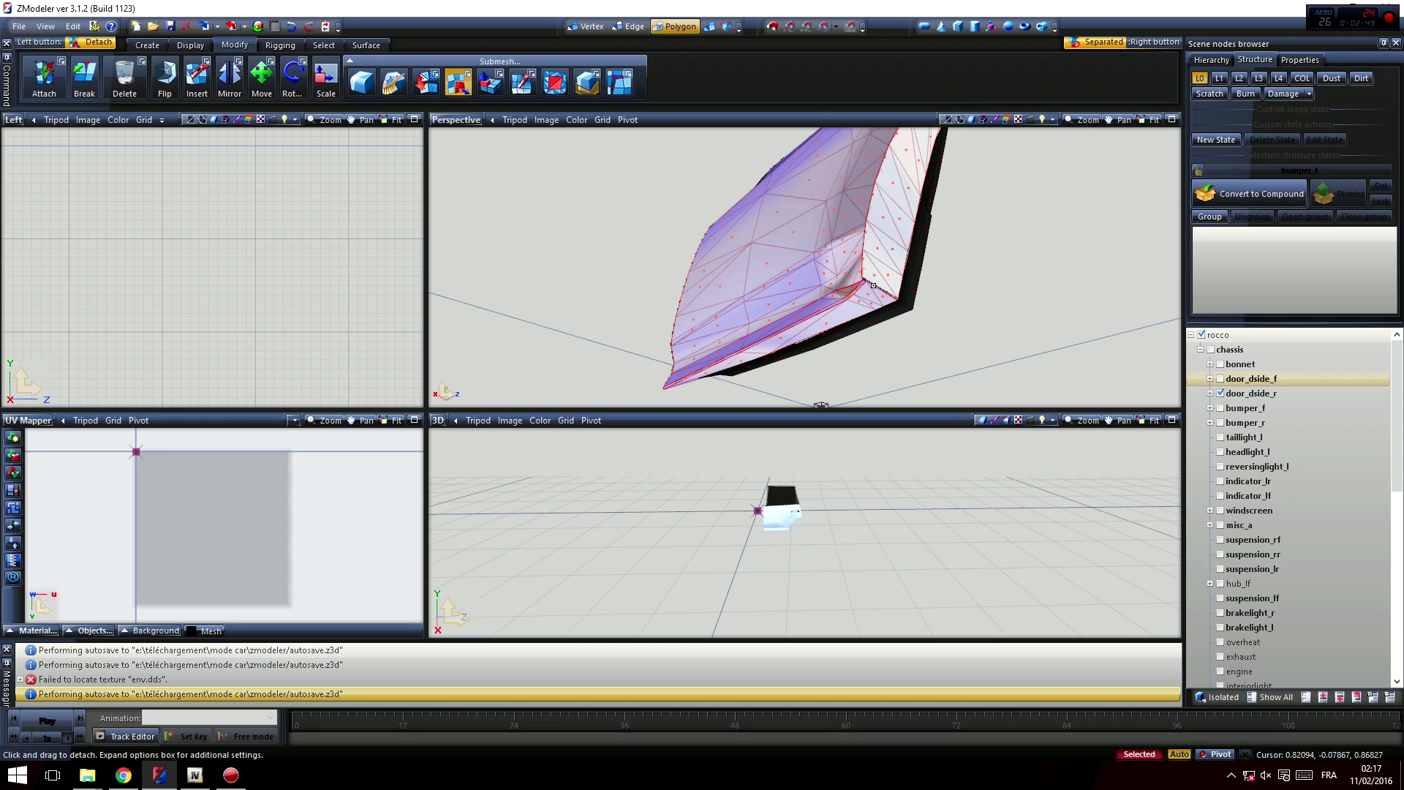
middle_click_drag(686, 300, 705, 273, "alt")
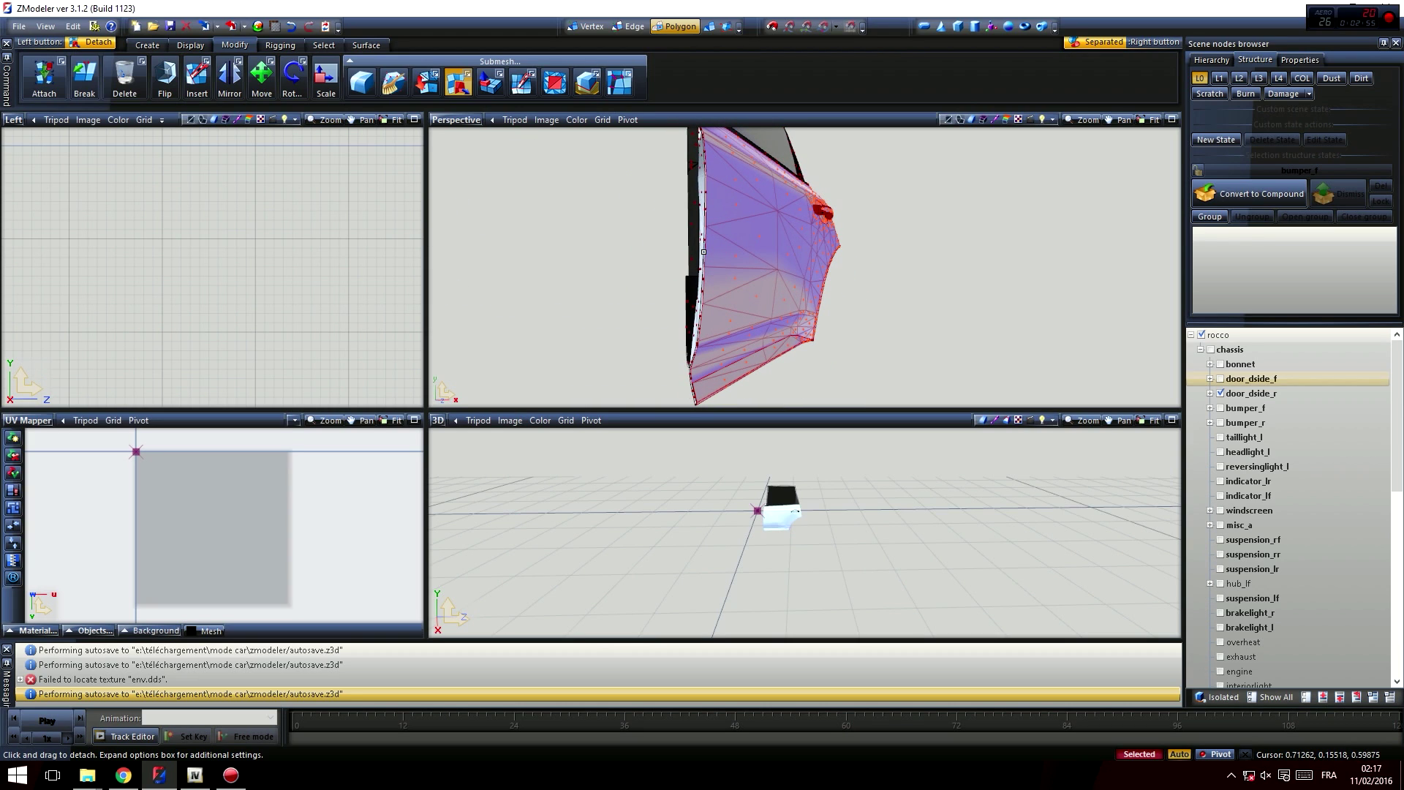
middle_click_drag(699, 294, 761, 326, "alt")
scroll(767, 307, "down", 4)
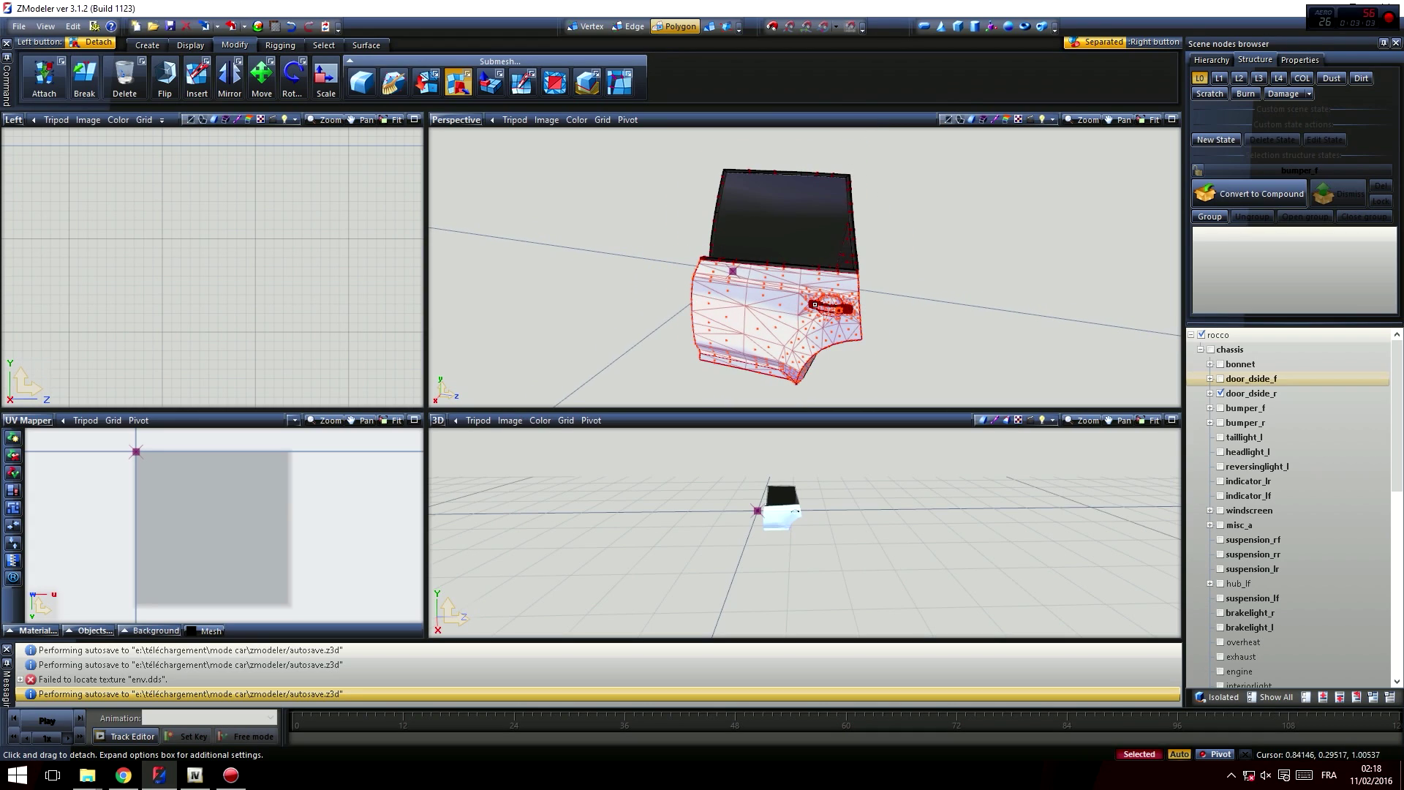
- Show door_dside_f together with the detached bodyshell, bumper_r and bumper_f parts at the end of the node list
left_click(1220, 379)
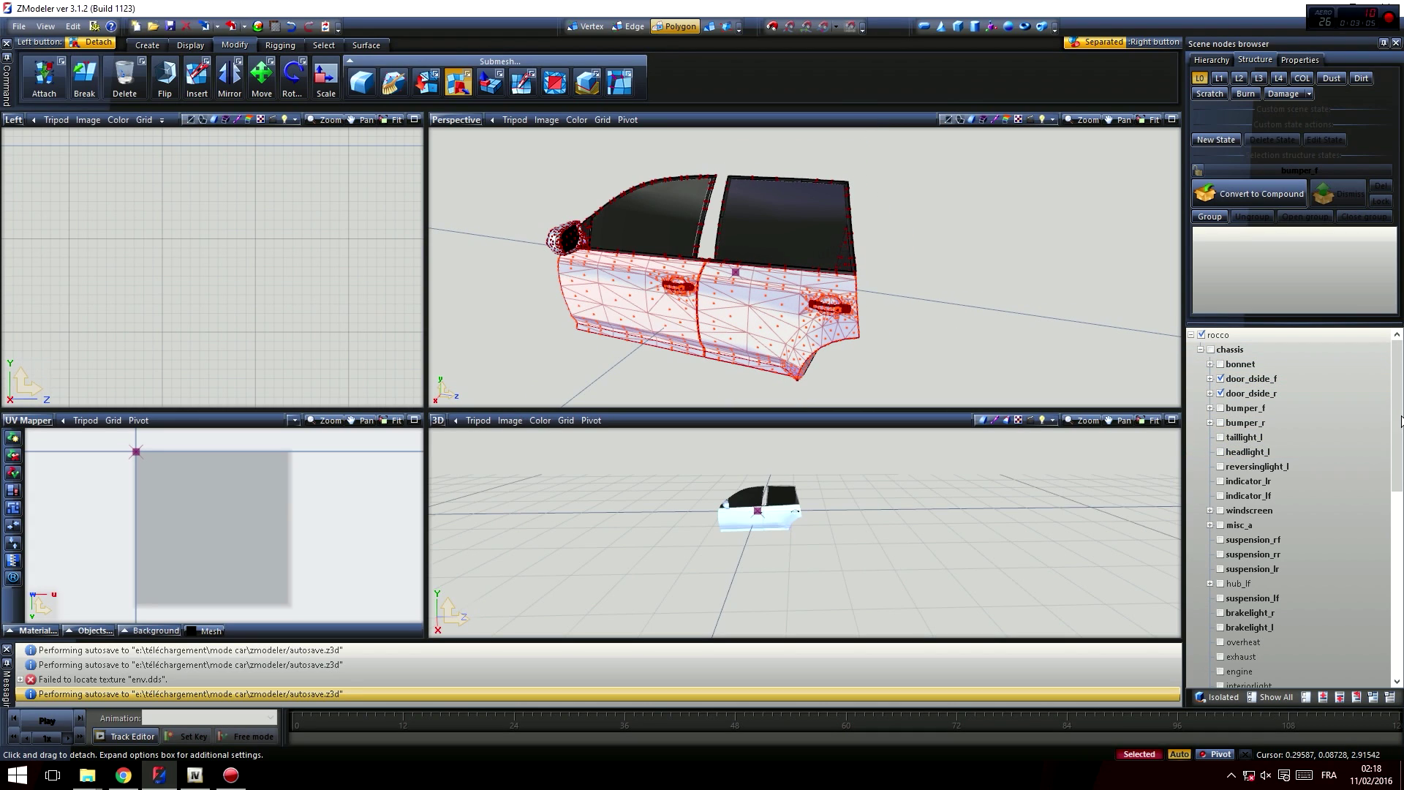
scroll(1400, 417, "down", 10)
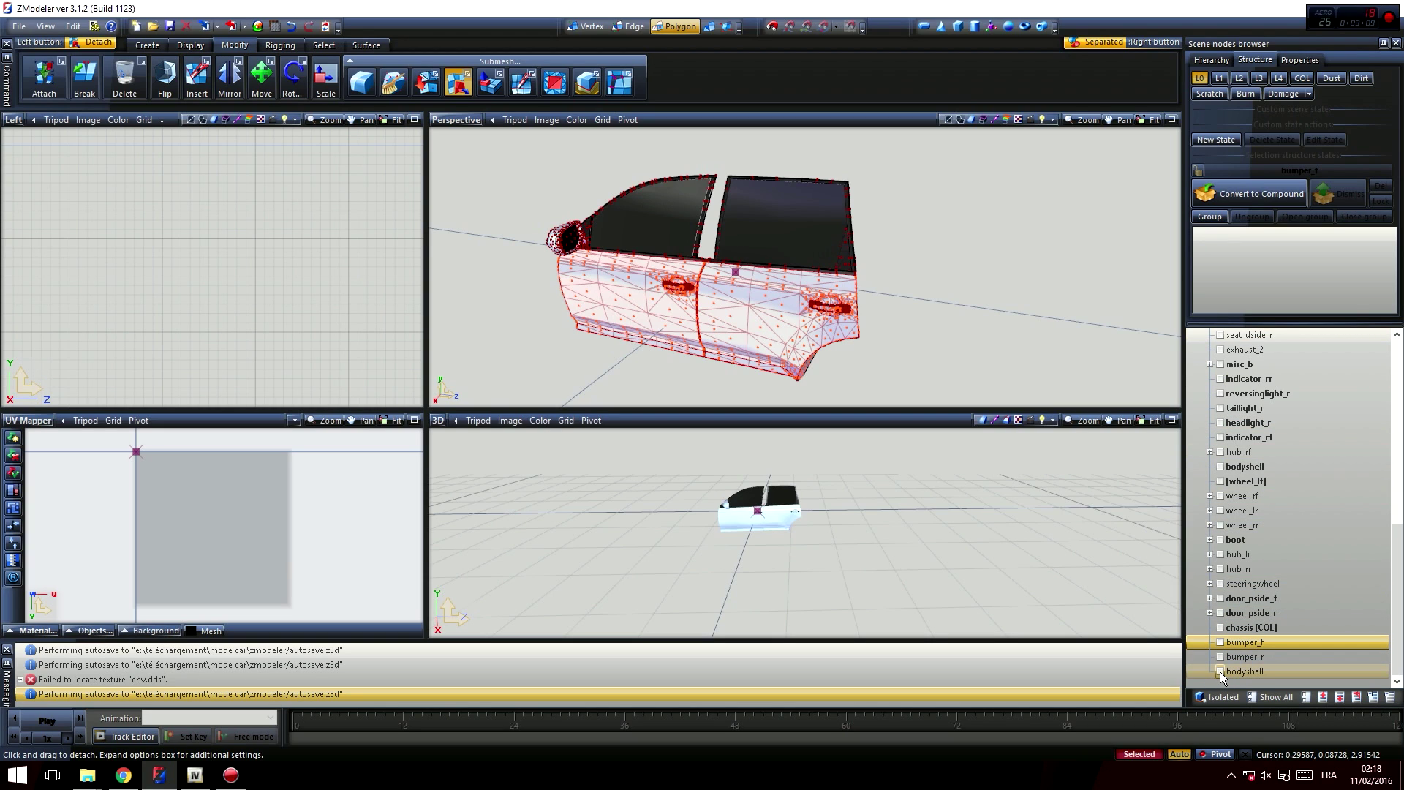
left_click(1221, 672)
left_click(1220, 657)
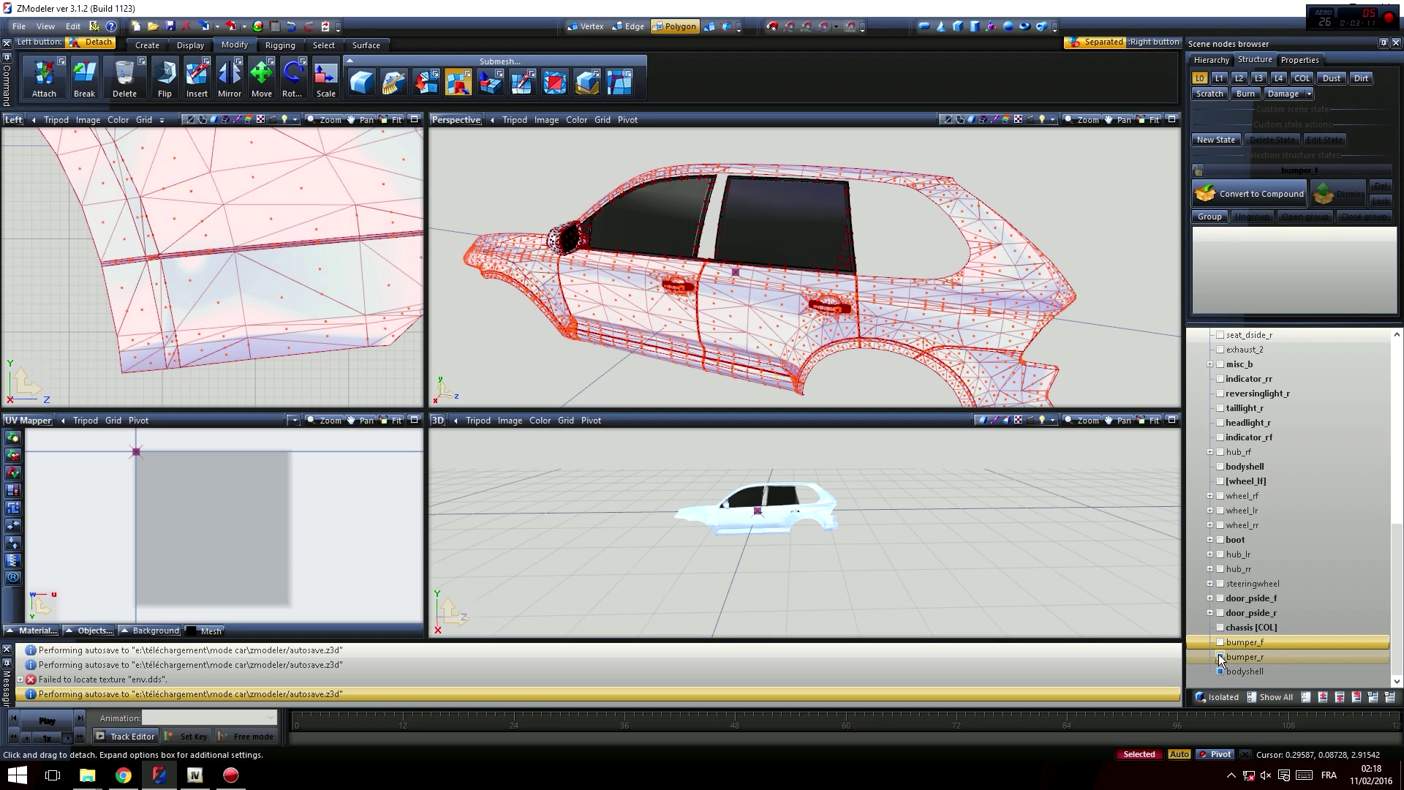
left_click(1220, 642)
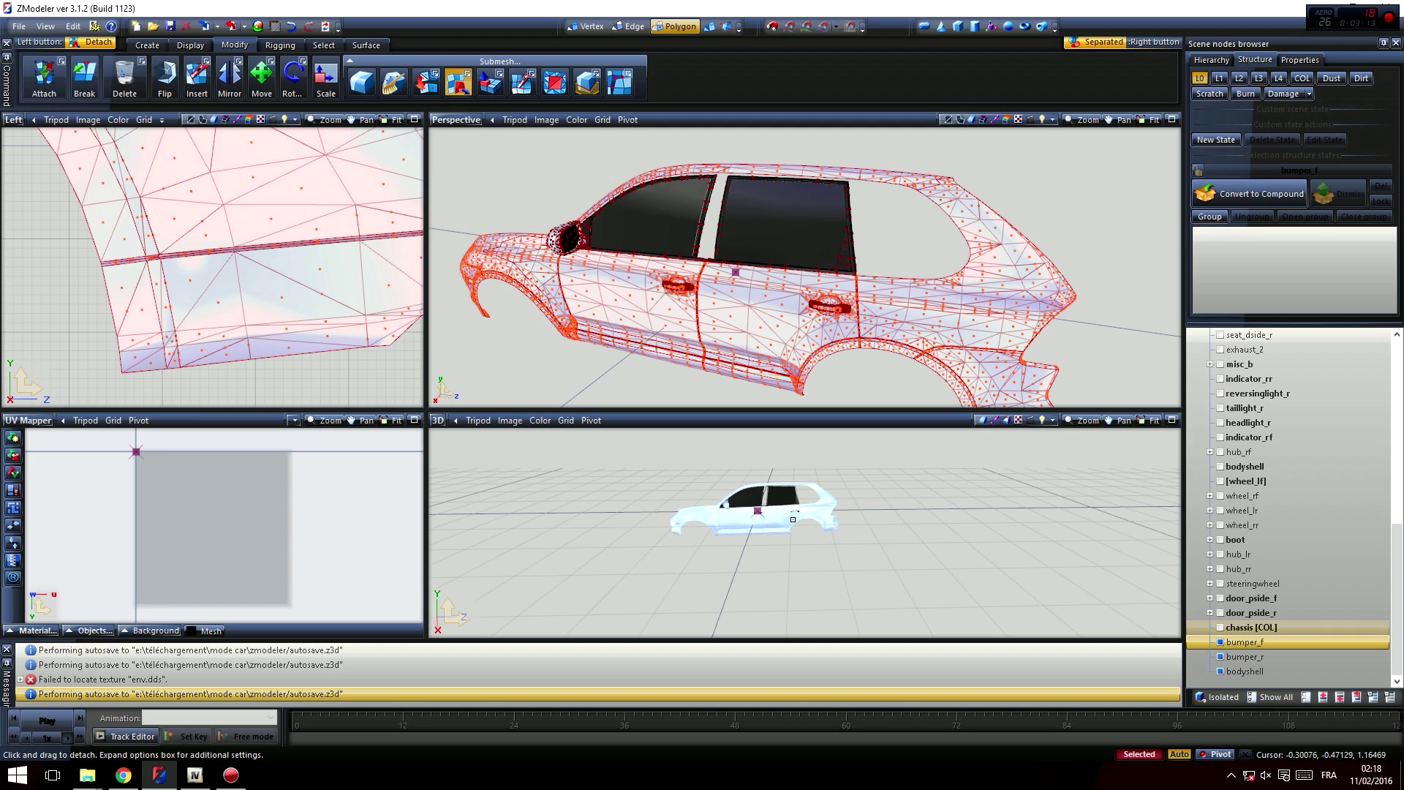
- Examine the assembled driver-side parts in the 3D view from the side, the front and around the windows
scroll(799, 519, "up", 5)
mouse_move(928, 528)
middle_mouse_down()
mouse_move(878, 537)
mouse_move(935, 528)
middle_mouse_up()
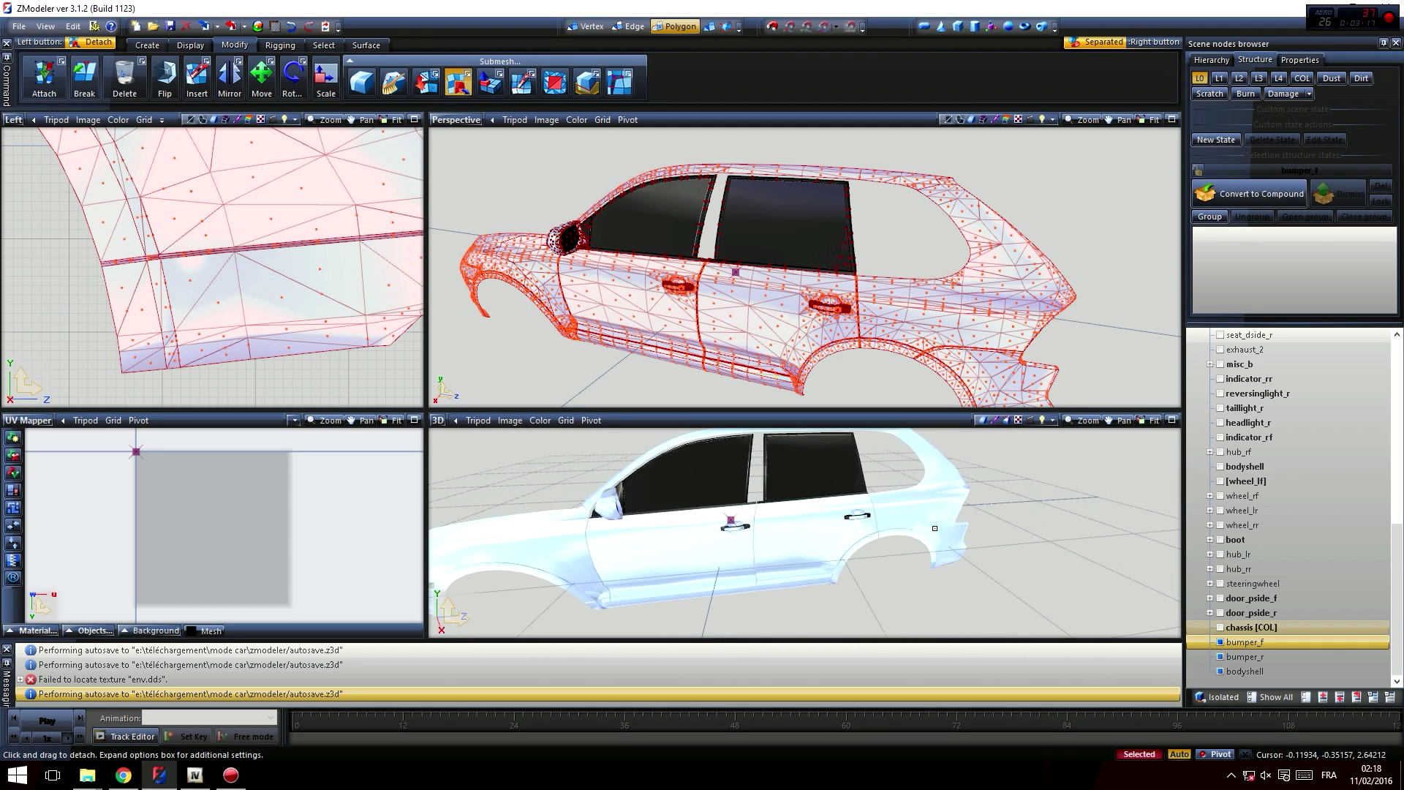
scroll(731, 522, "down", 2)
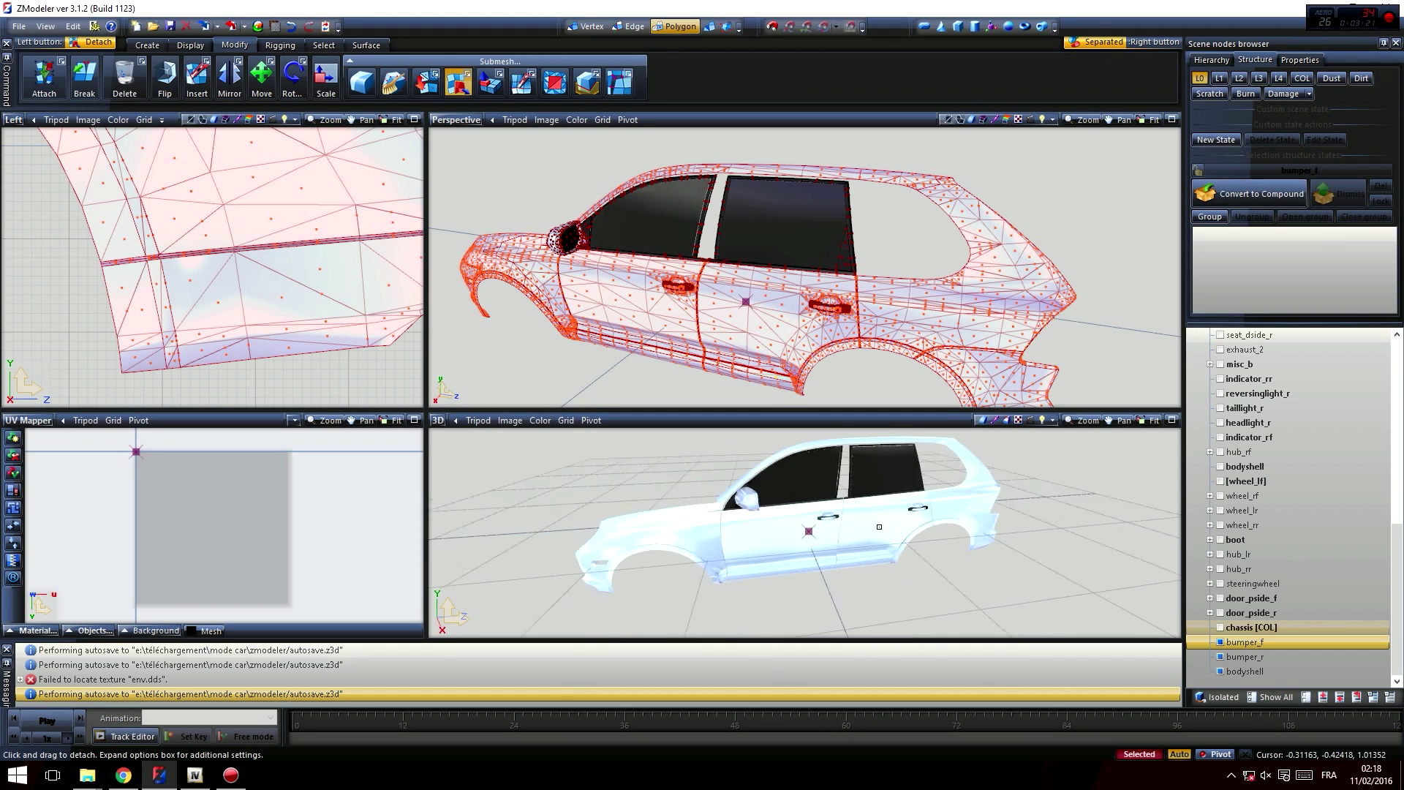
middle_click_drag(941, 572, 868, 491)
scroll(885, 522, "up", 3)
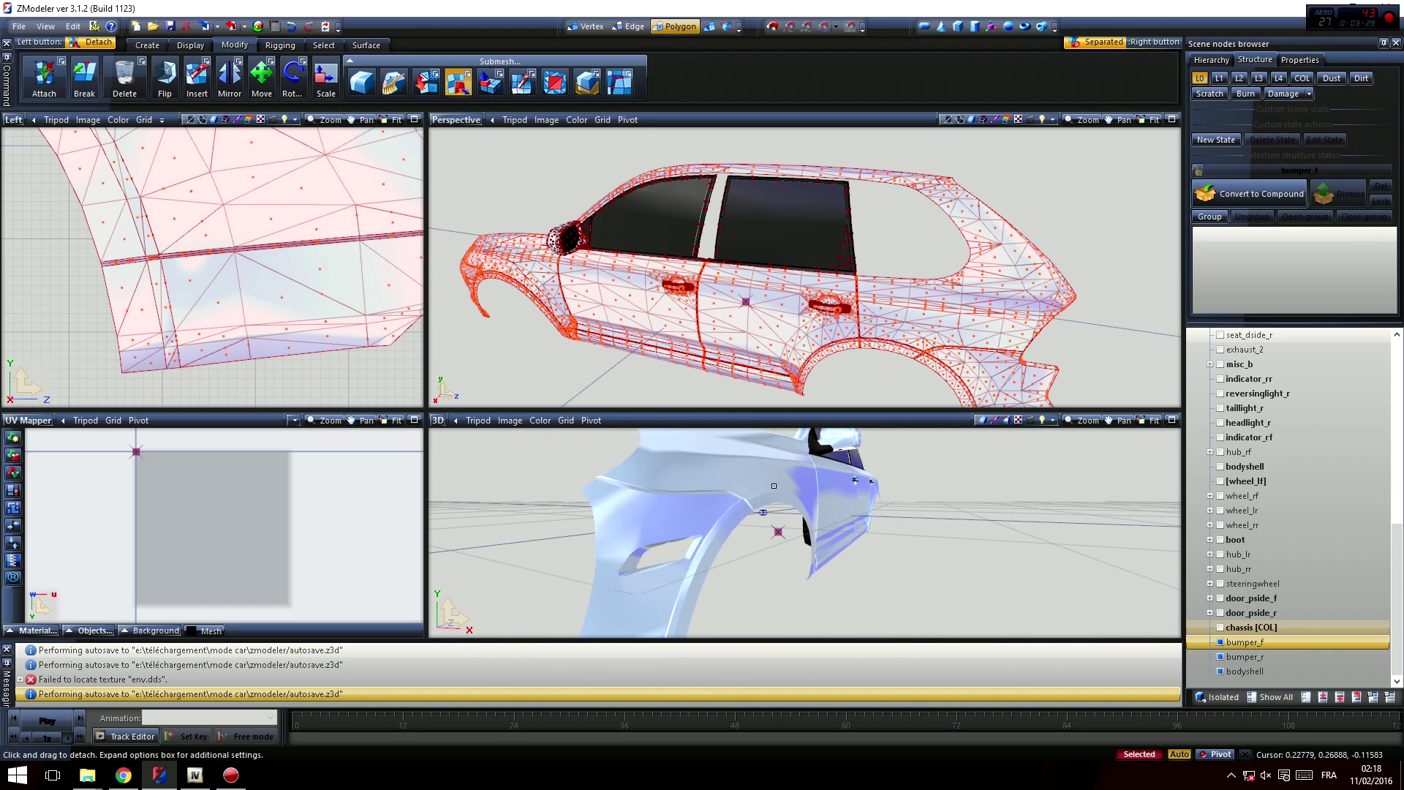
middle_click_drag(790, 491, 749, 479)
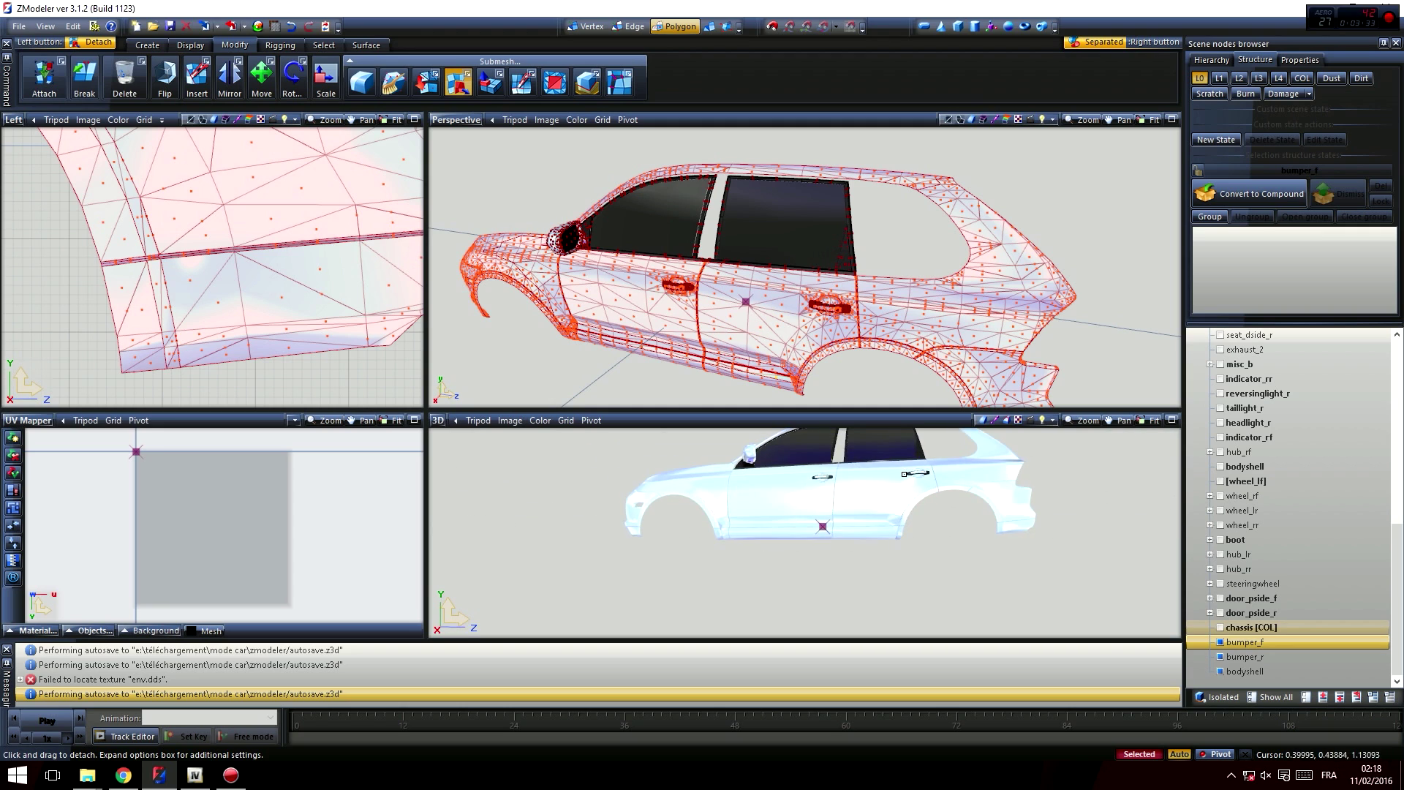
scroll(749, 479, "up", 5)
middle_click_drag(940, 506, 732, 521)
middle_click_drag(805, 301, 713, 352)
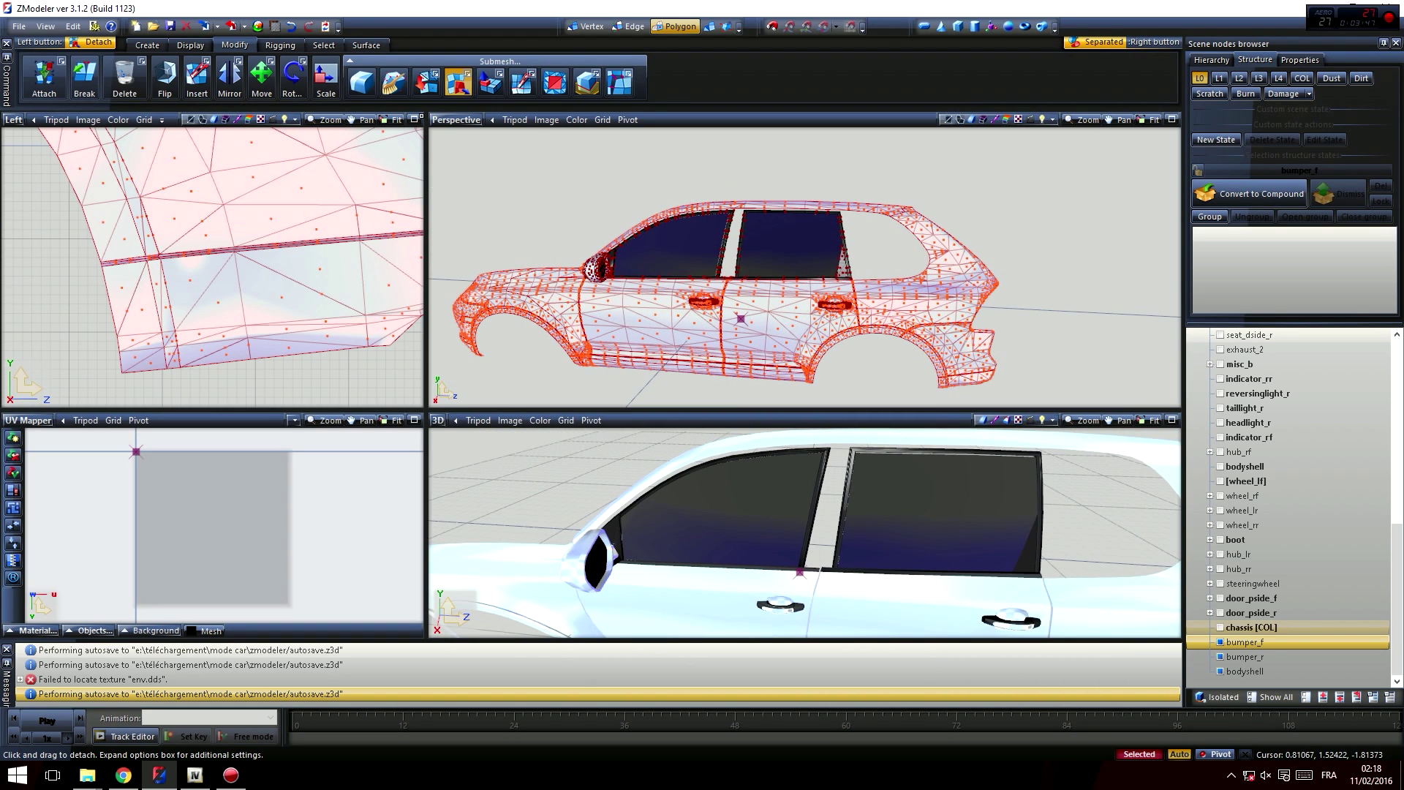
- Assign the Template material to the scene selection in the Material Browser
left_click(257, 26)
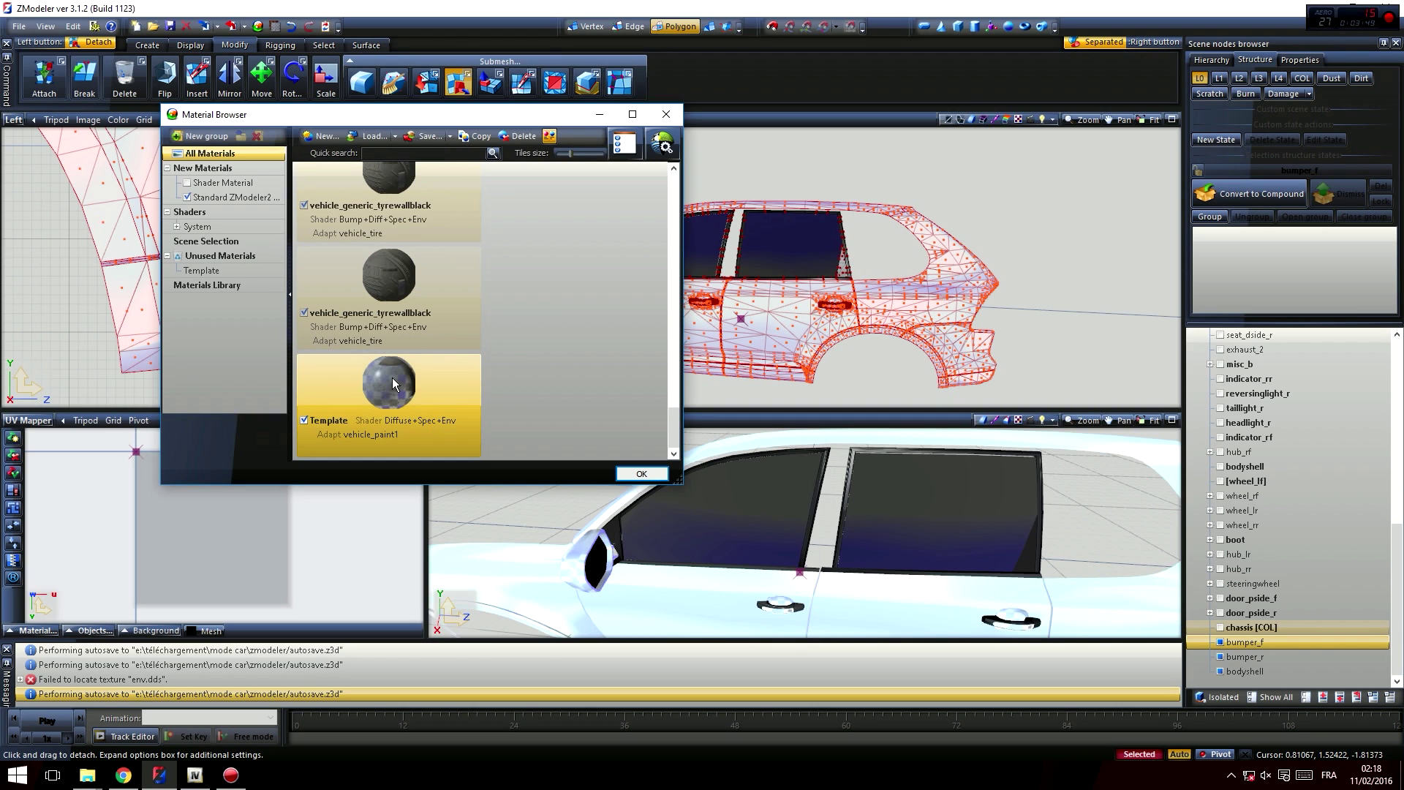
mouse_move(388, 379)
left_mouse_down()
mouse_move(411, 360)
mouse_move(399, 375)
mouse_move(280, 258)
mouse_move(239, 234)
mouse_move(205, 241)
left_mouse_up()
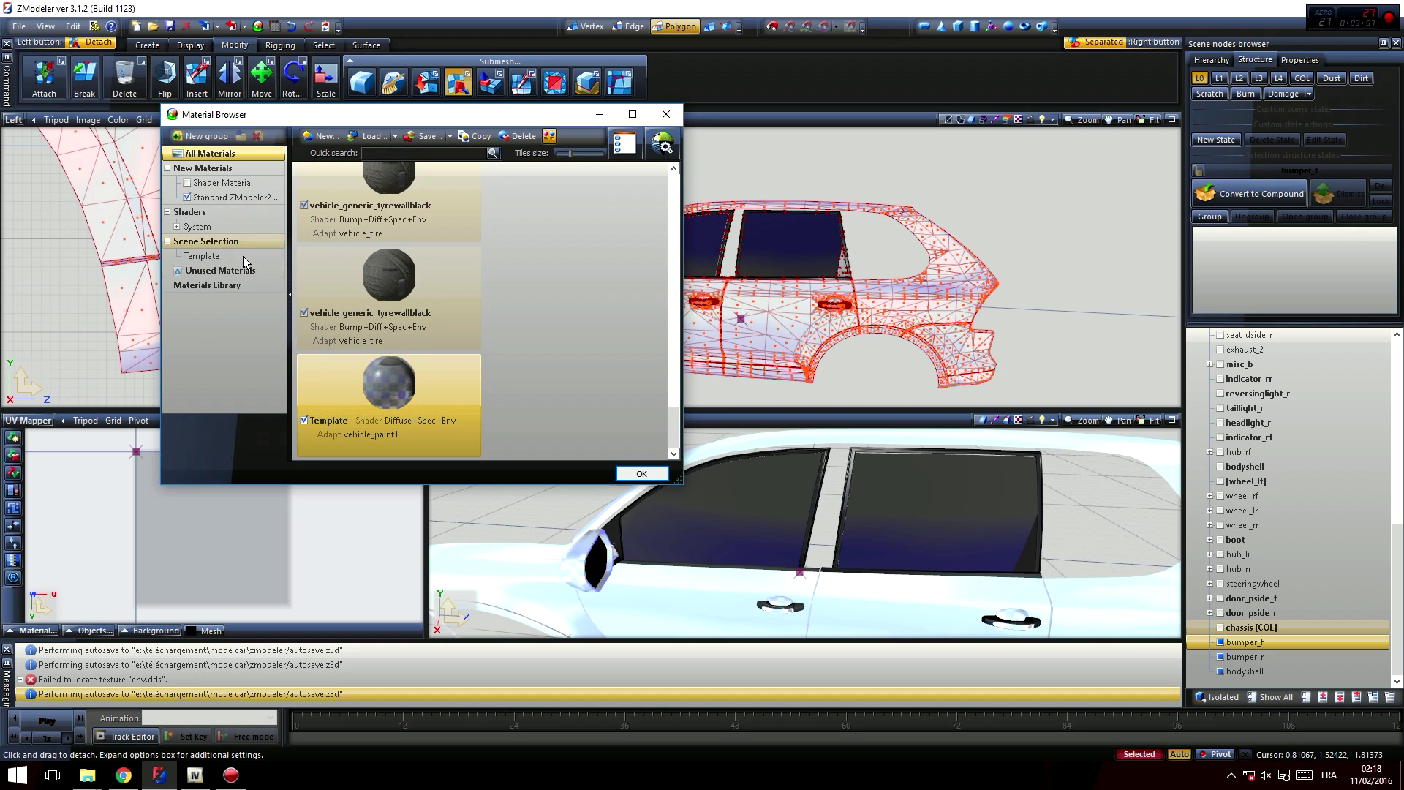
left_click_drag(403, 396, 245, 246)
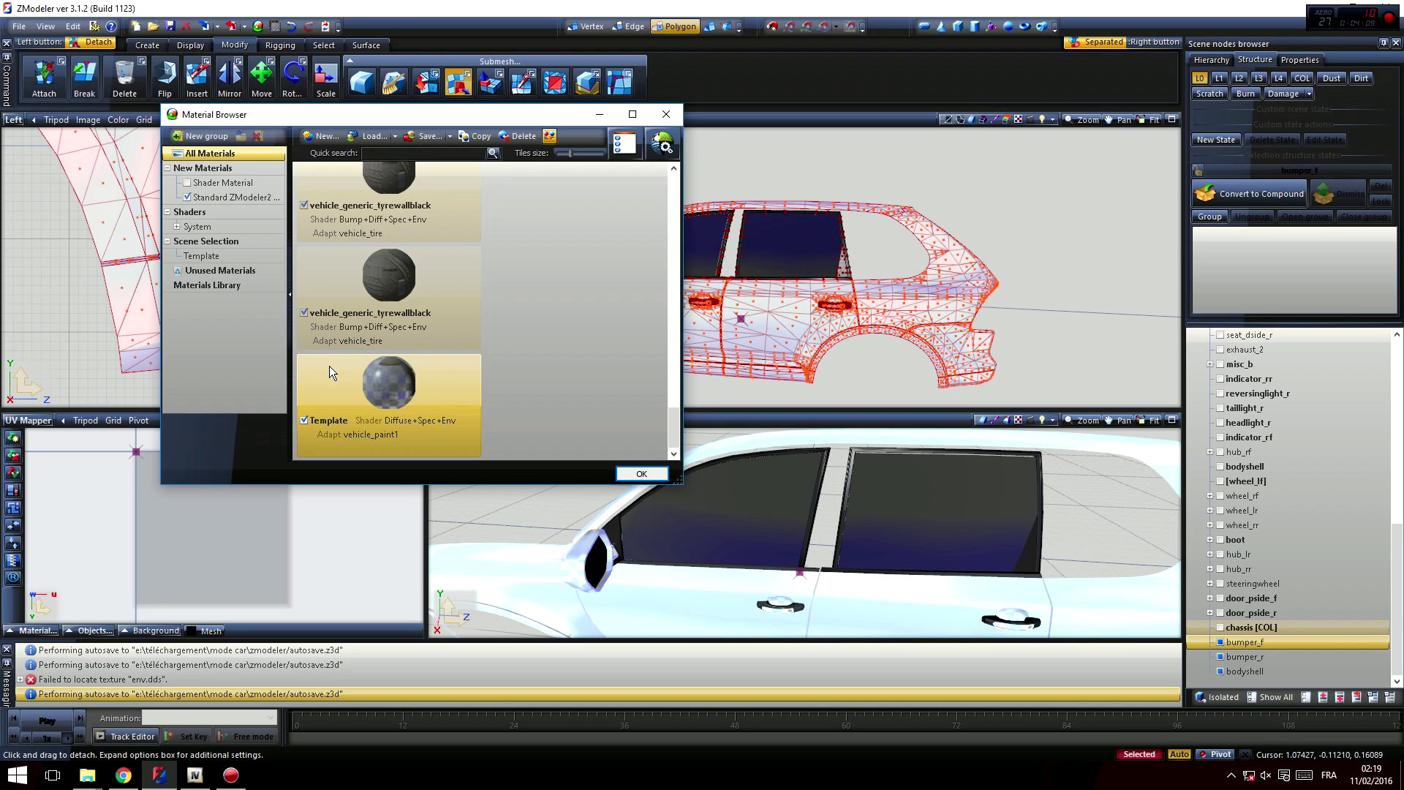
scroll(885, 534, "down", 4)
mouse_move(907, 533)
middle_mouse_down("alt")
mouse_move(761, 533)
mouse_move(884, 516)
mouse_move(950, 528)
mouse_move(896, 547)
mouse_move(915, 544)
middle_mouse_up("alt")
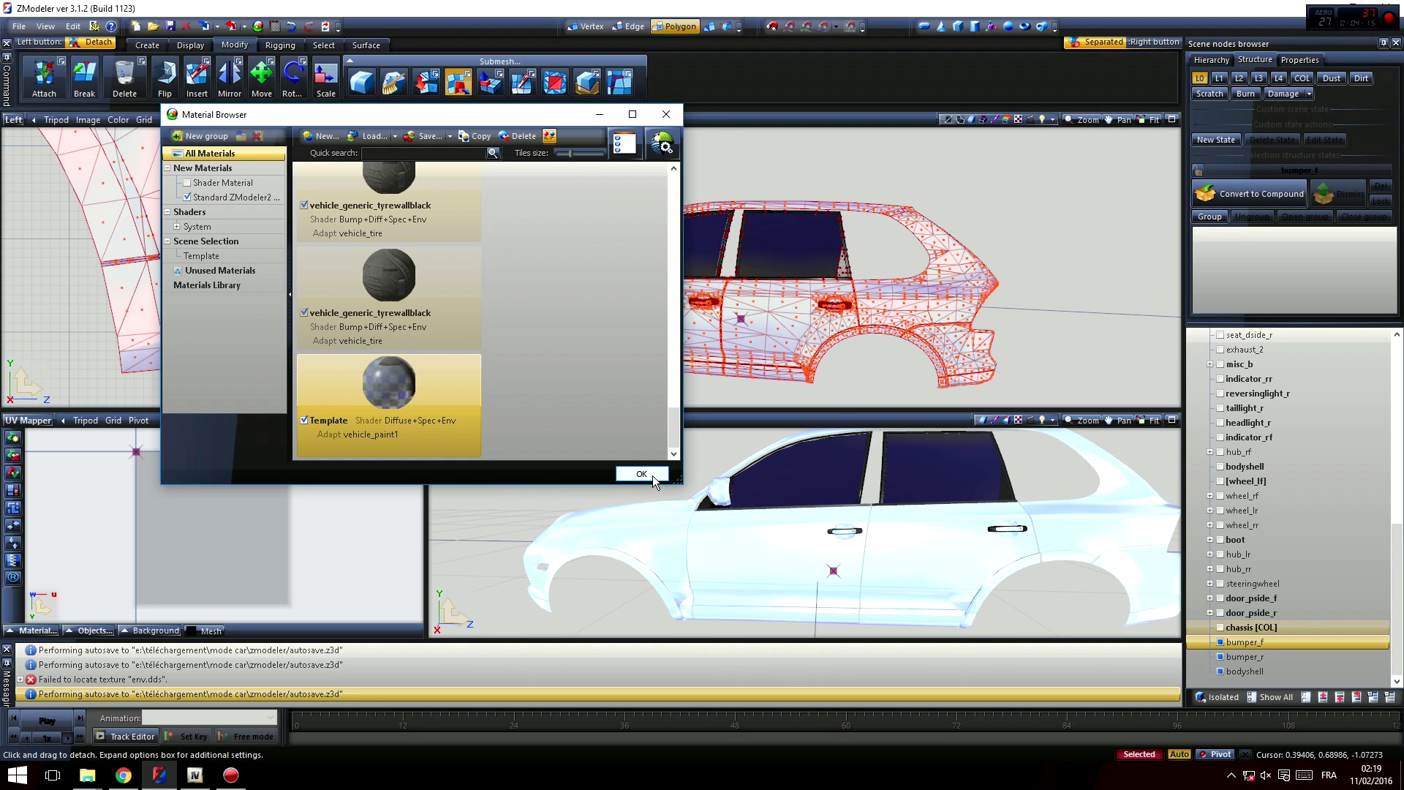
left_click(653, 476)
- Switch the Perspective viewport to the Left view
mouse_move(715, 531)
middle_mouse_down("alt")
mouse_move(731, 540)
mouse_move(710, 534)
middle_mouse_up("alt")
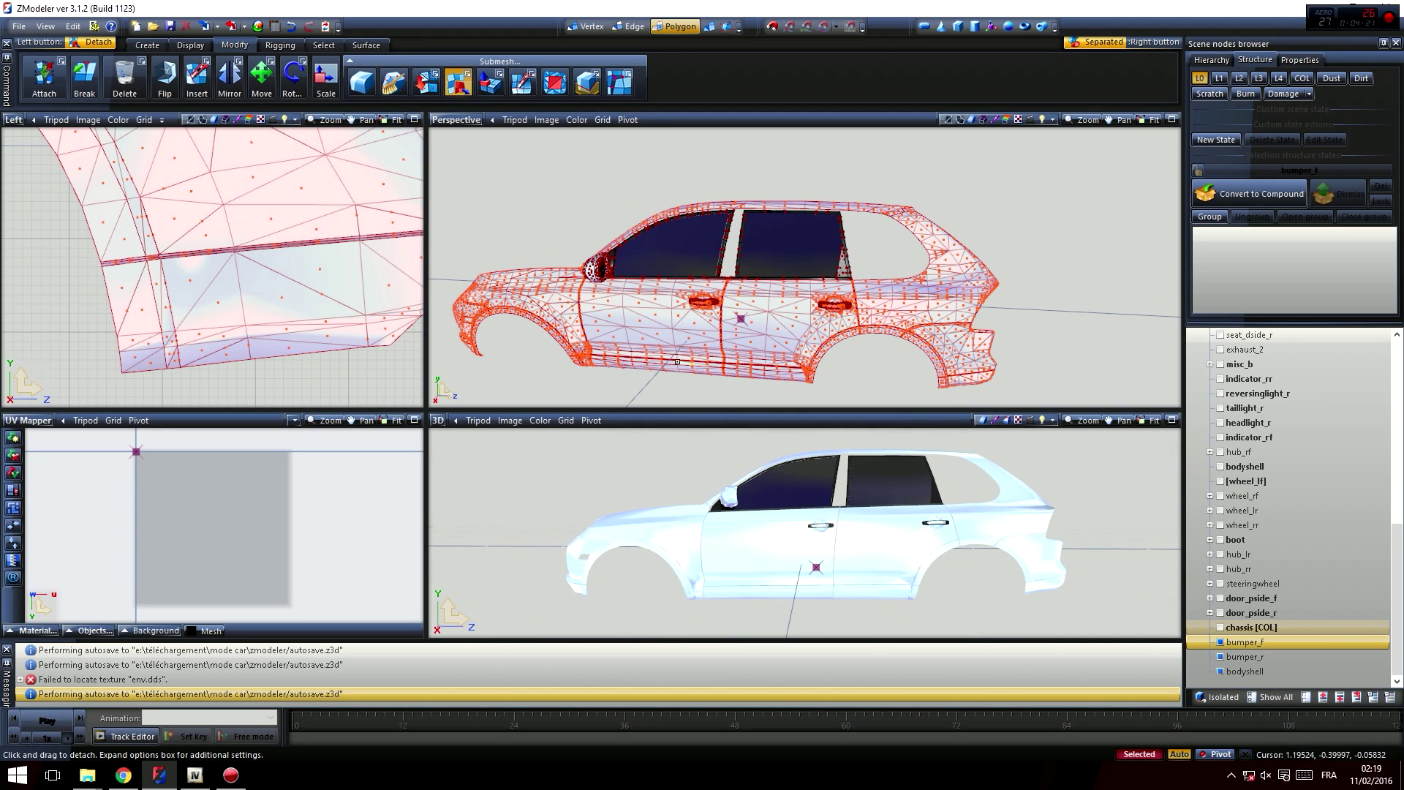
left_click(456, 118)
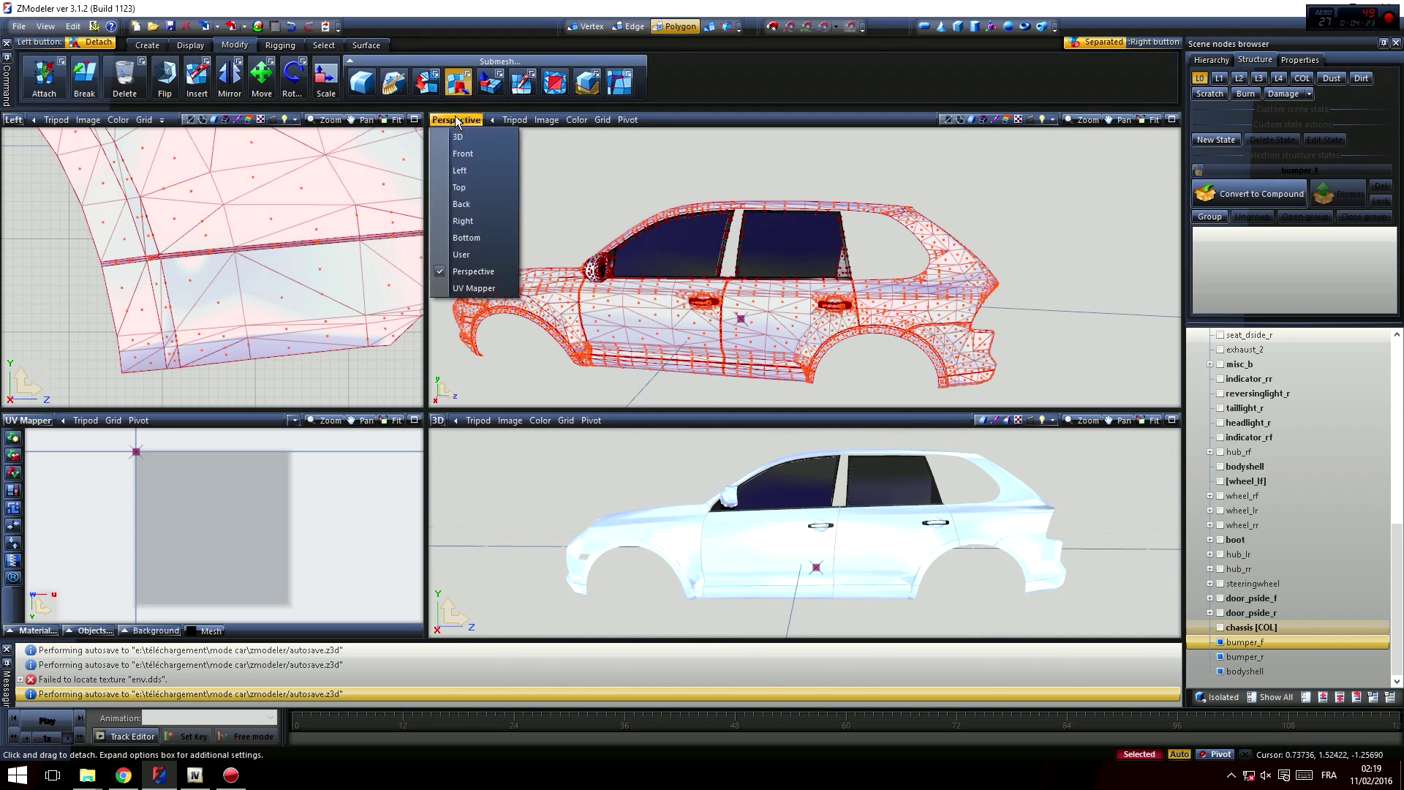
left_click(474, 169)
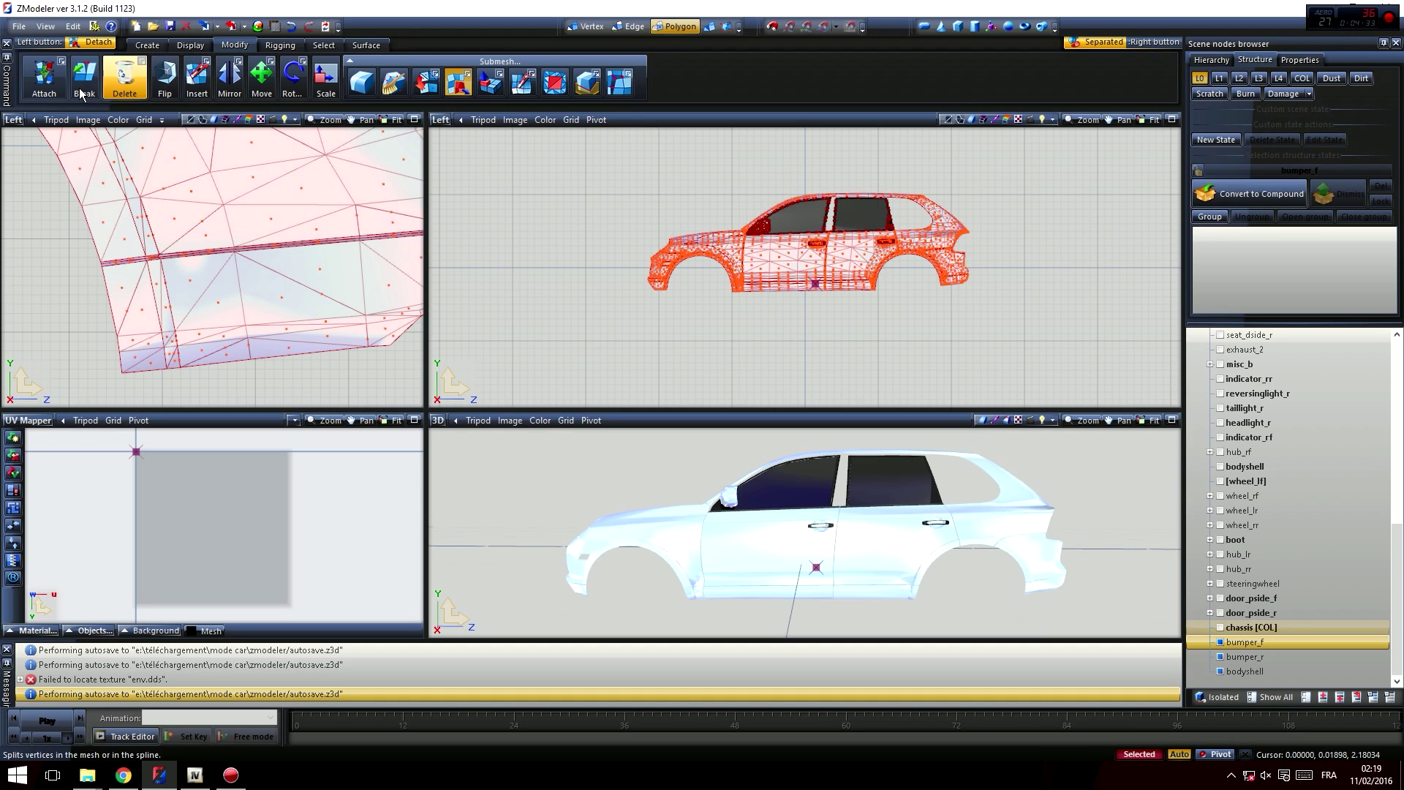
- Generate new UV mapping for the selected polygons from viewport XY on channel 1, forcing the mapping onto the Template material
left_click(373, 47)
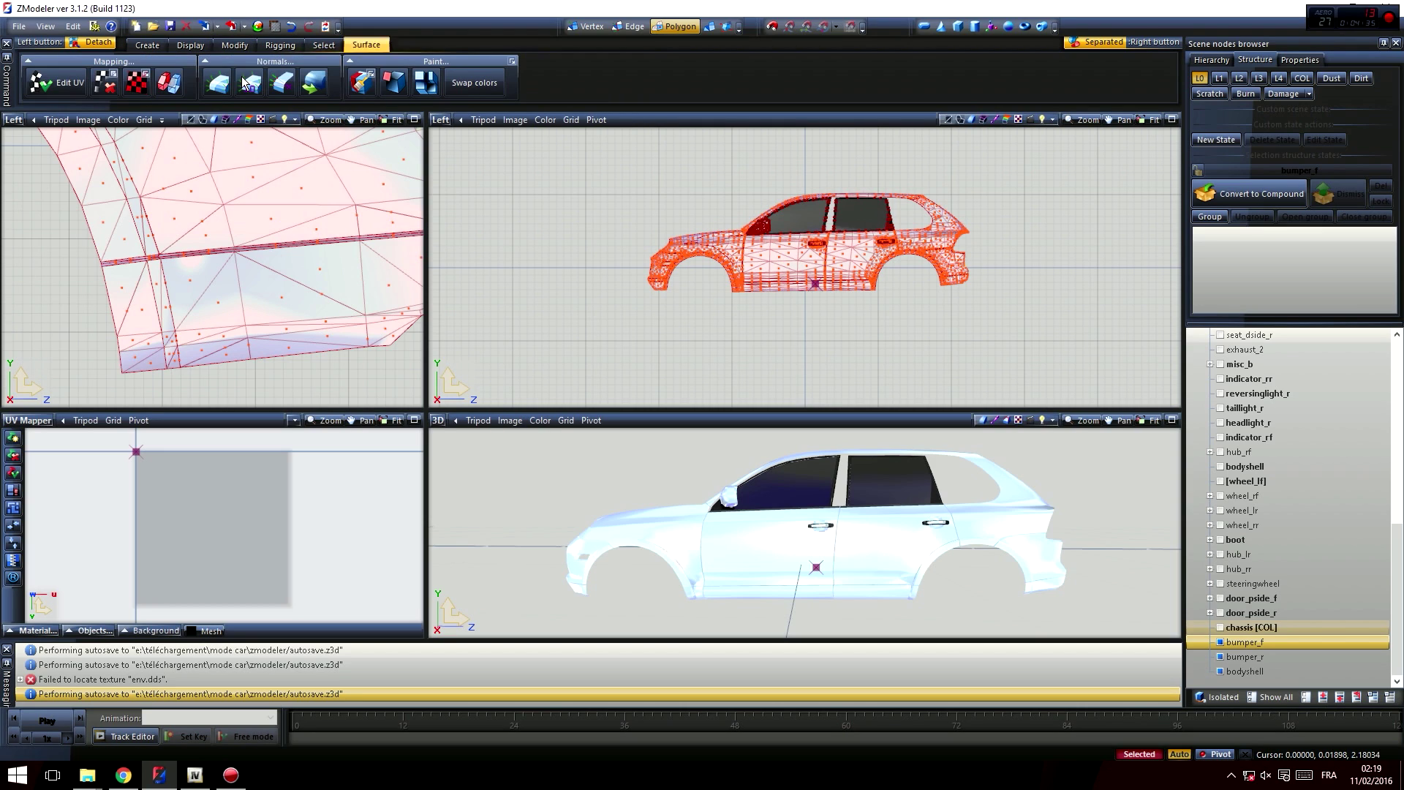
left_click(56, 82)
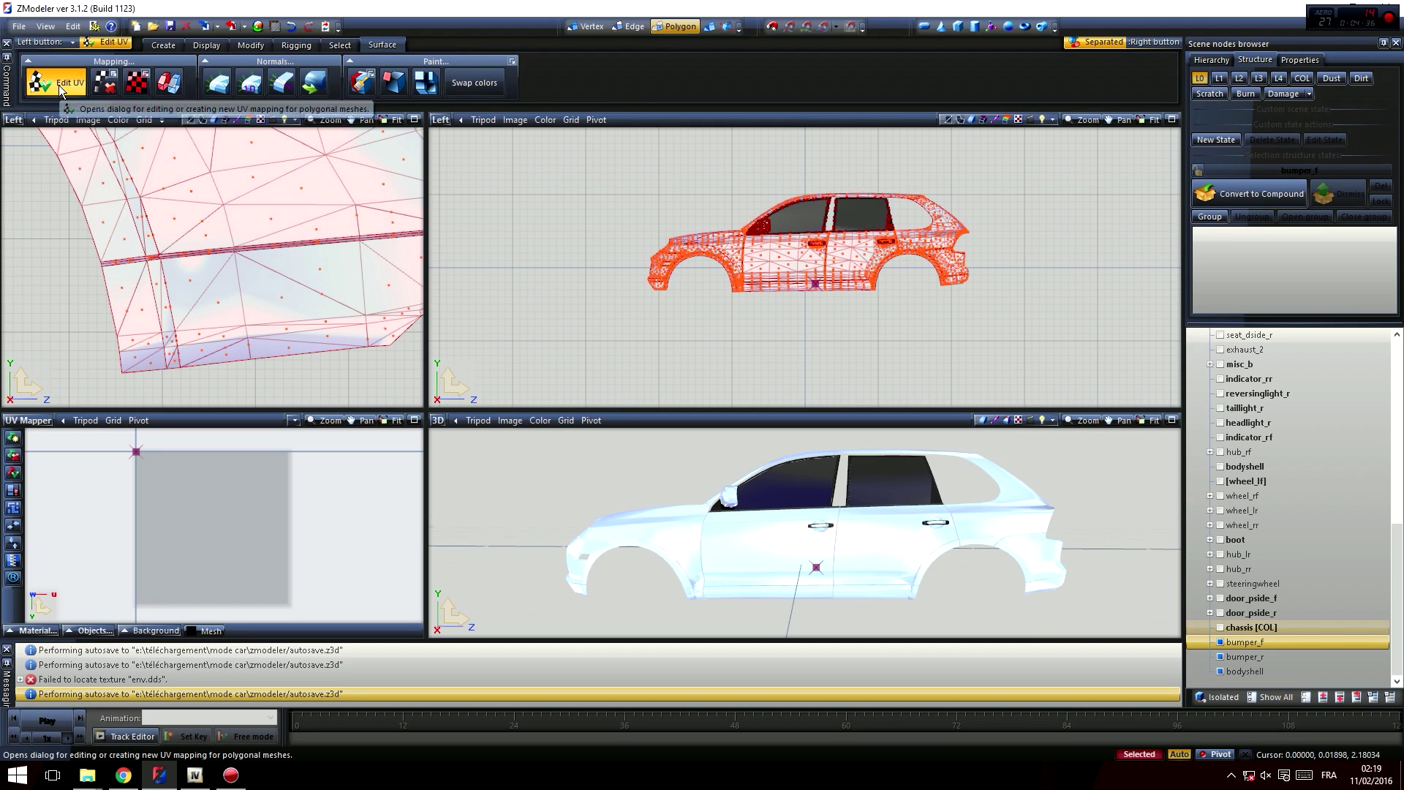
left_click(761, 255)
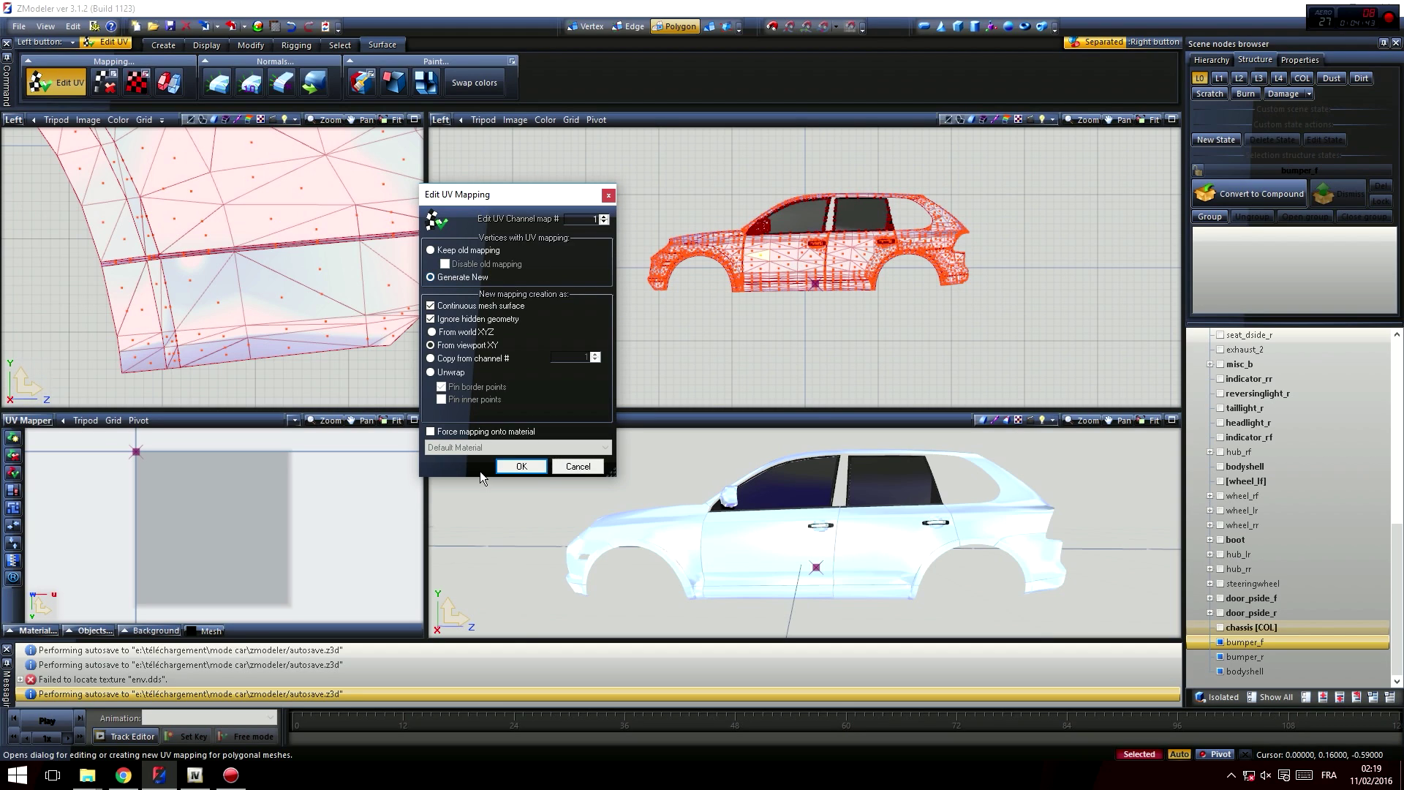
left_click(452, 432)
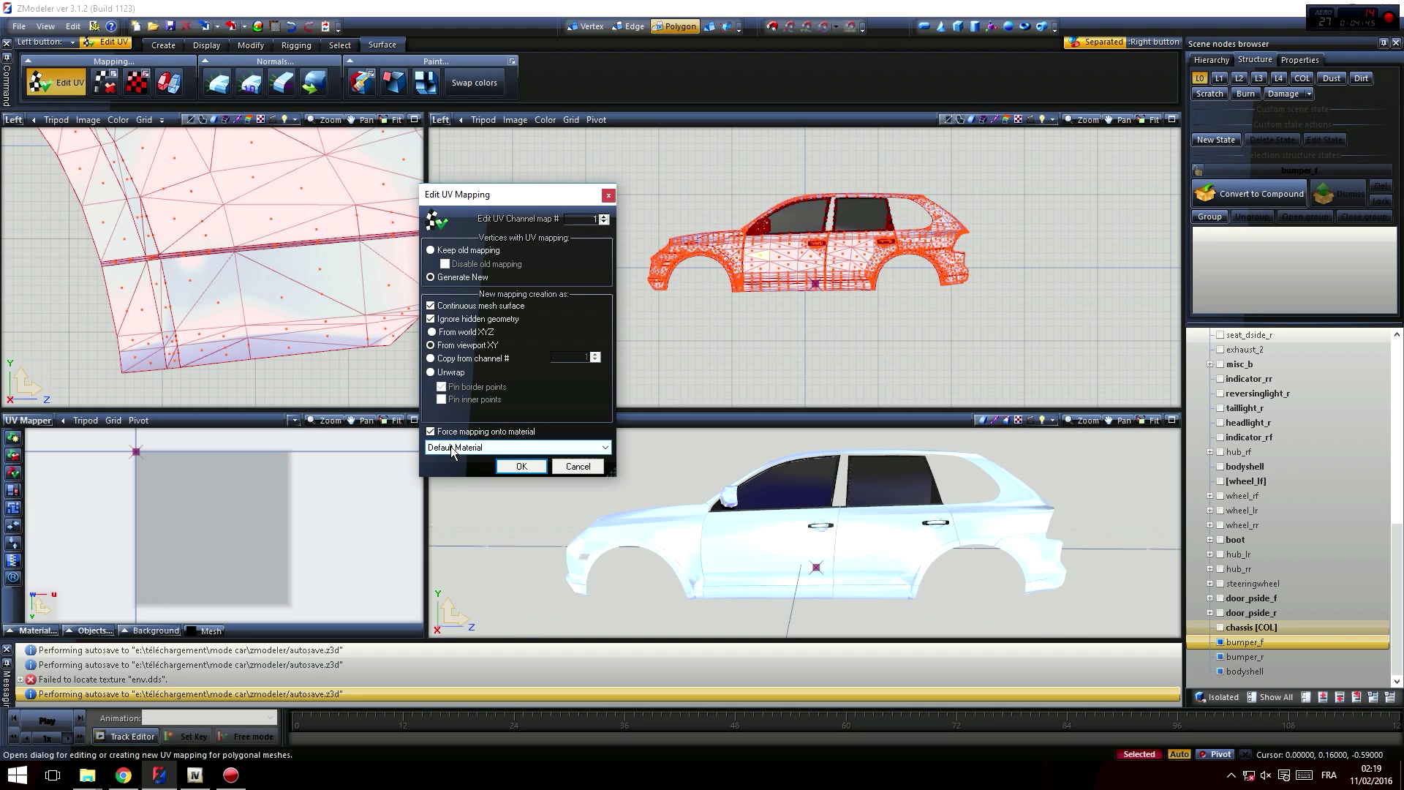
left_click(601, 447)
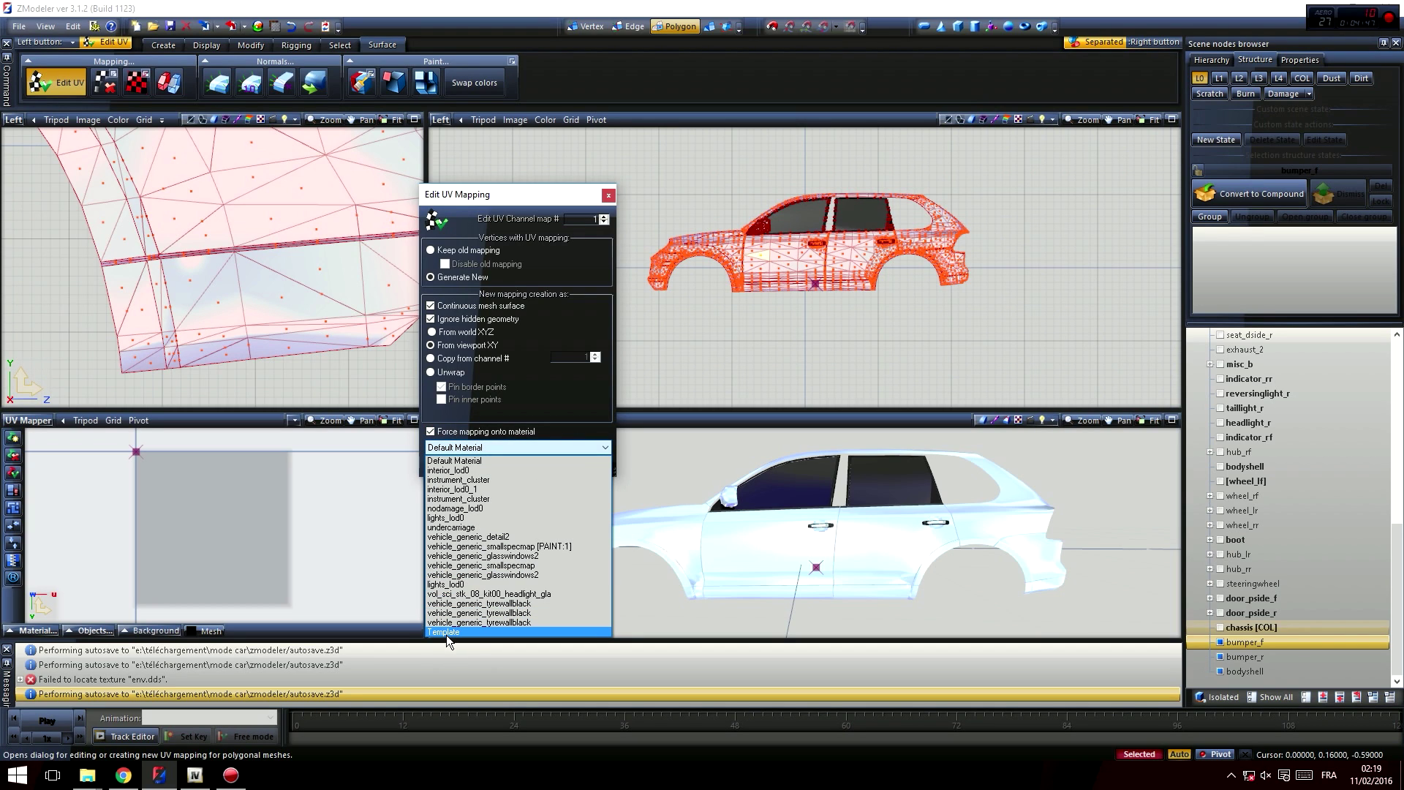
left_click(449, 632)
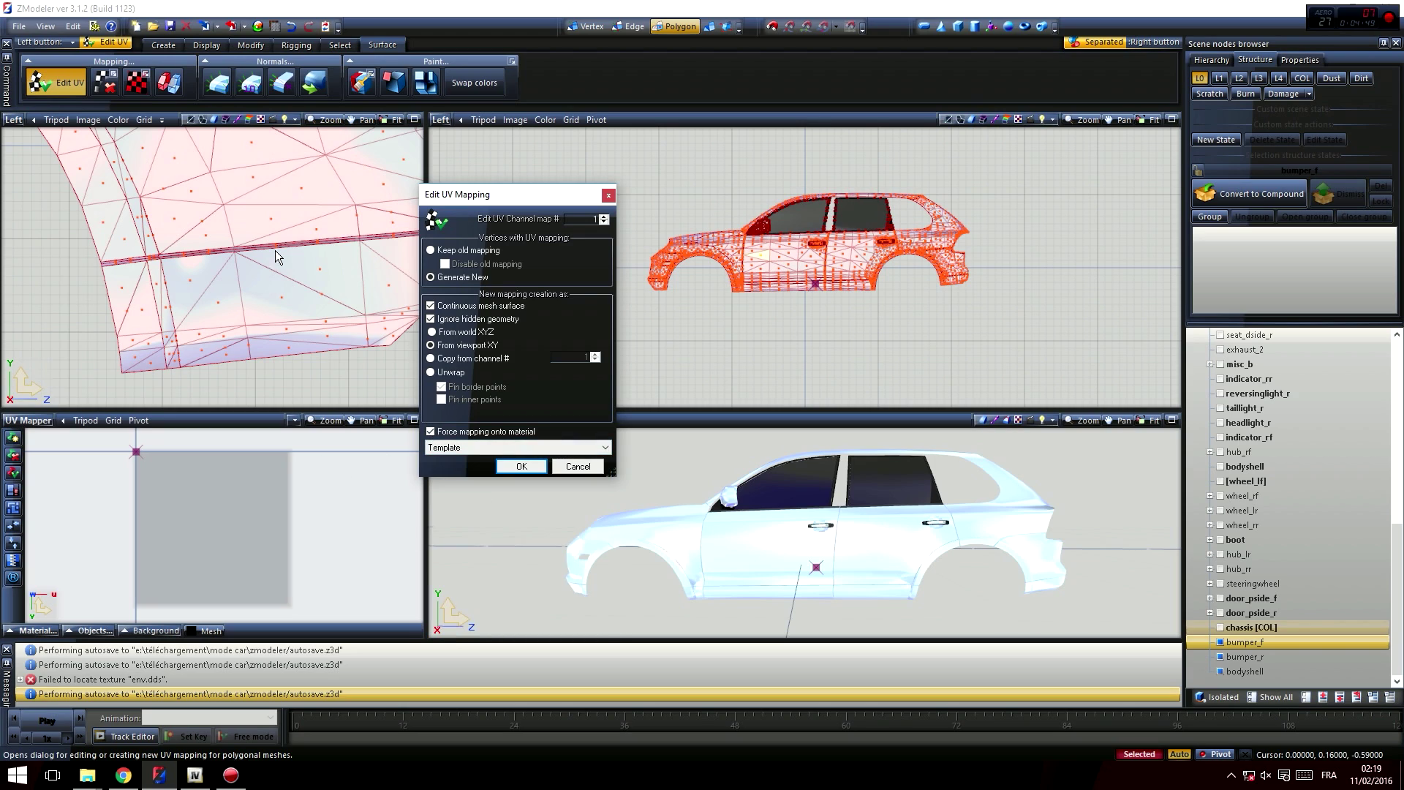
left_click(515, 467)
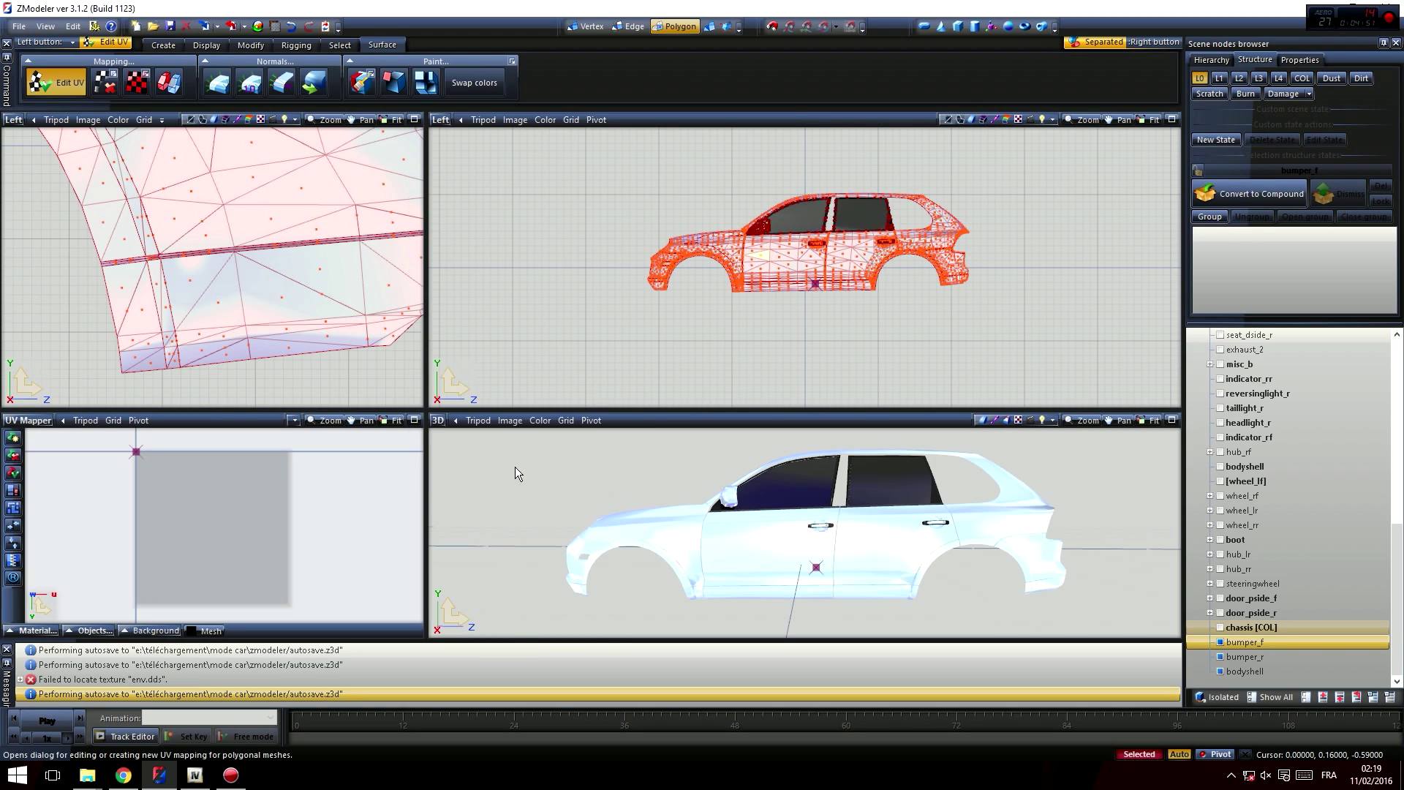
- Leave UV mapping and polygon mode and display the Template material's car-side UV layout in the UV Mapper
left_click(56, 82)
left_click(709, 26)
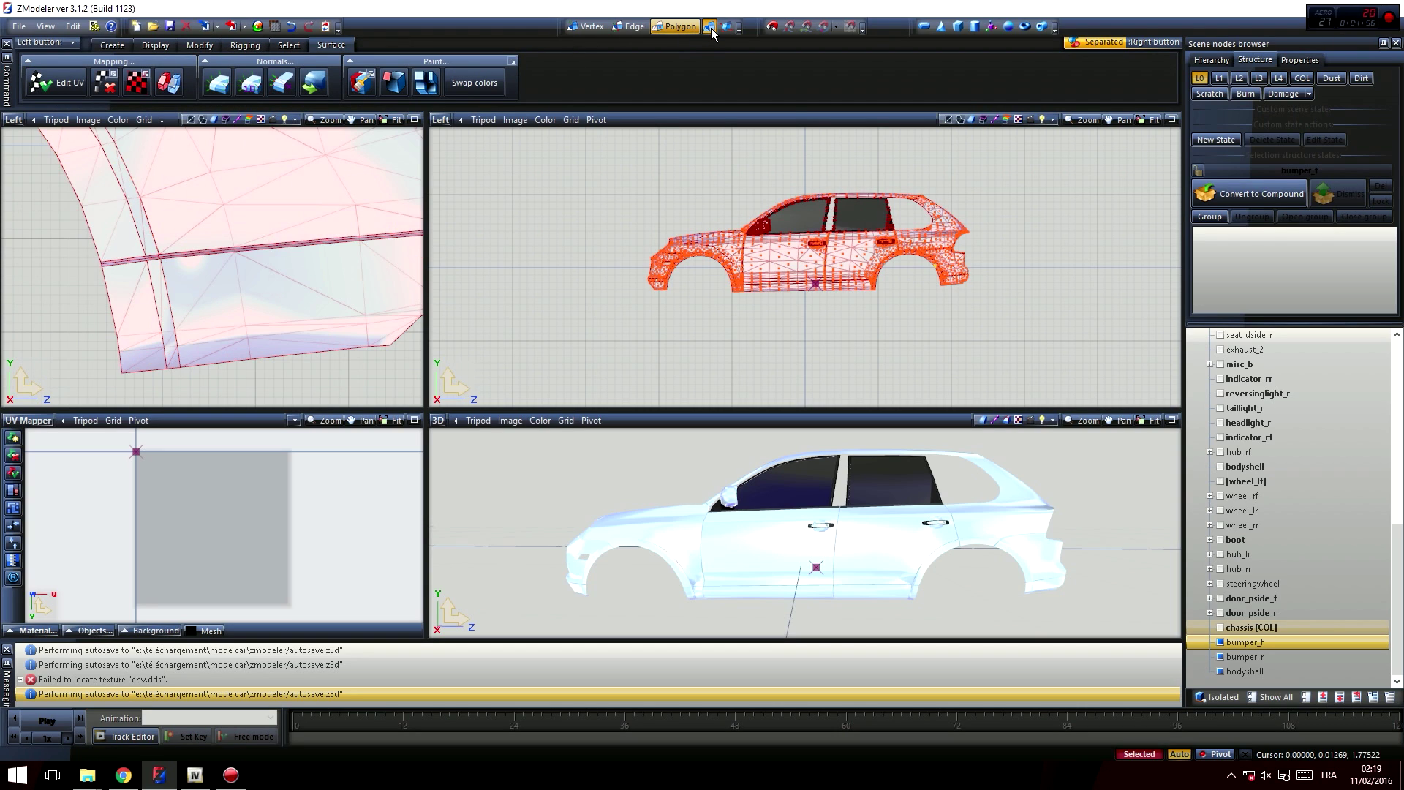
left_click(50, 631)
left_click(38, 487)
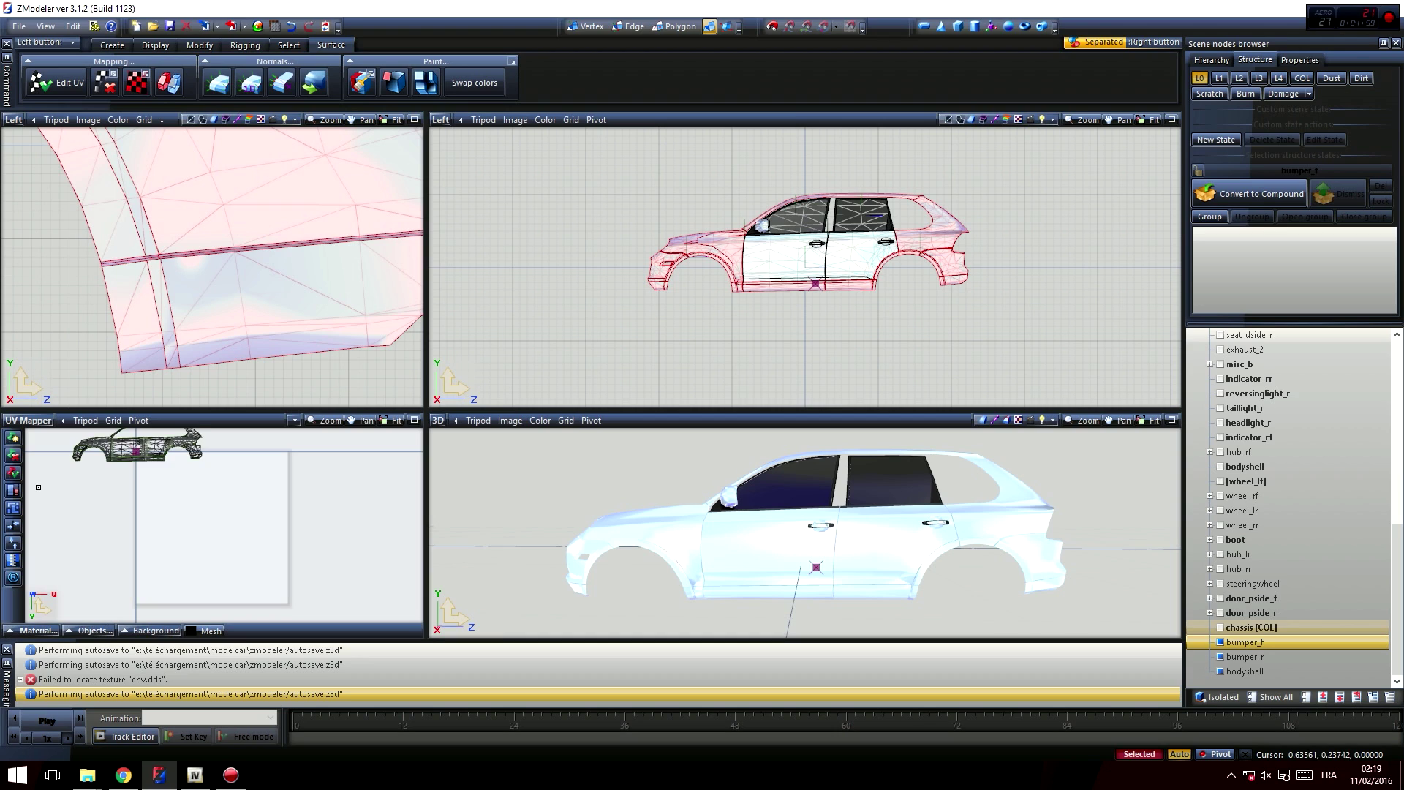
scroll(137, 499, "up", 6)
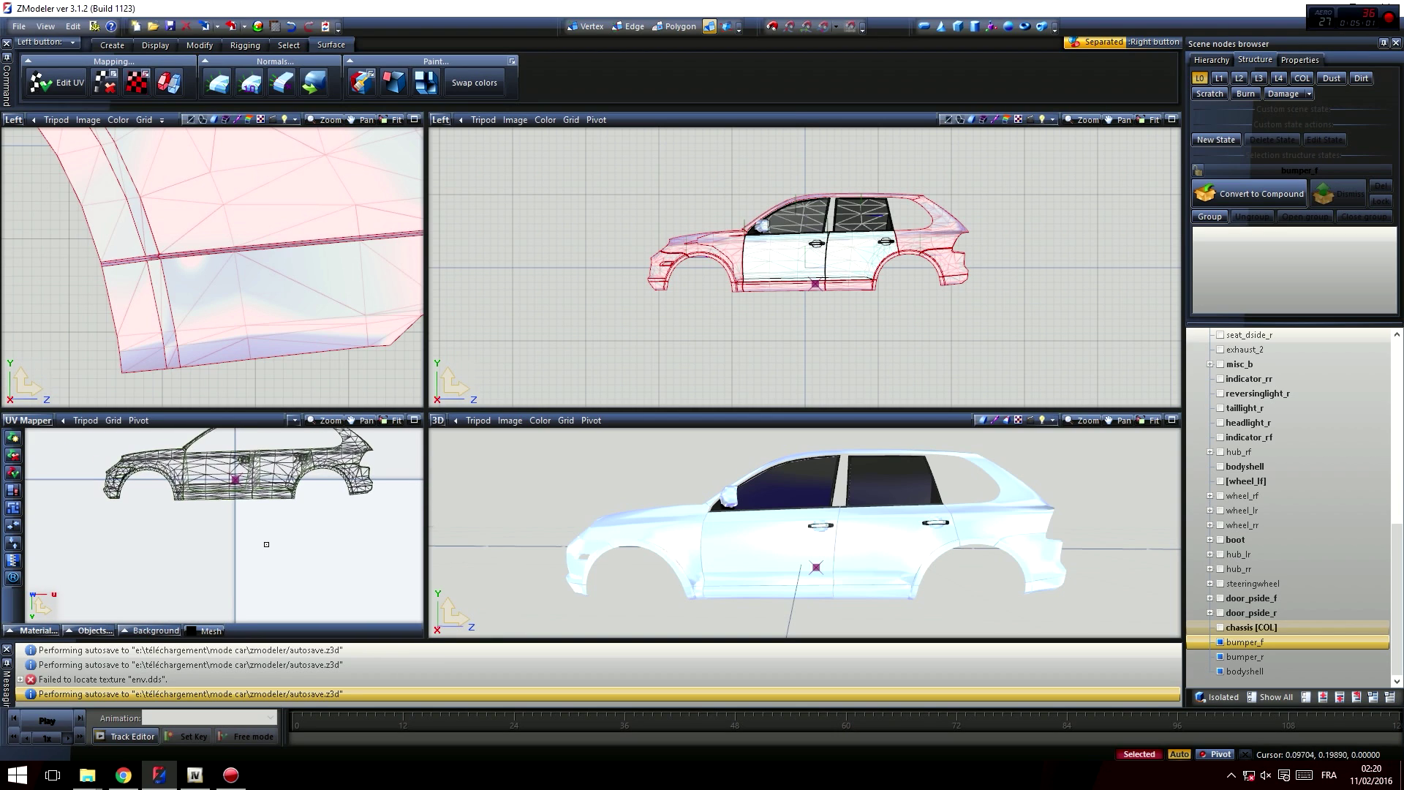
scroll(254, 574, "down", 1)
middle_click_drag(254, 573, 225, 558)
scroll(252, 591, "down", 1)
middle_click_drag(140, 553, 181, 572)
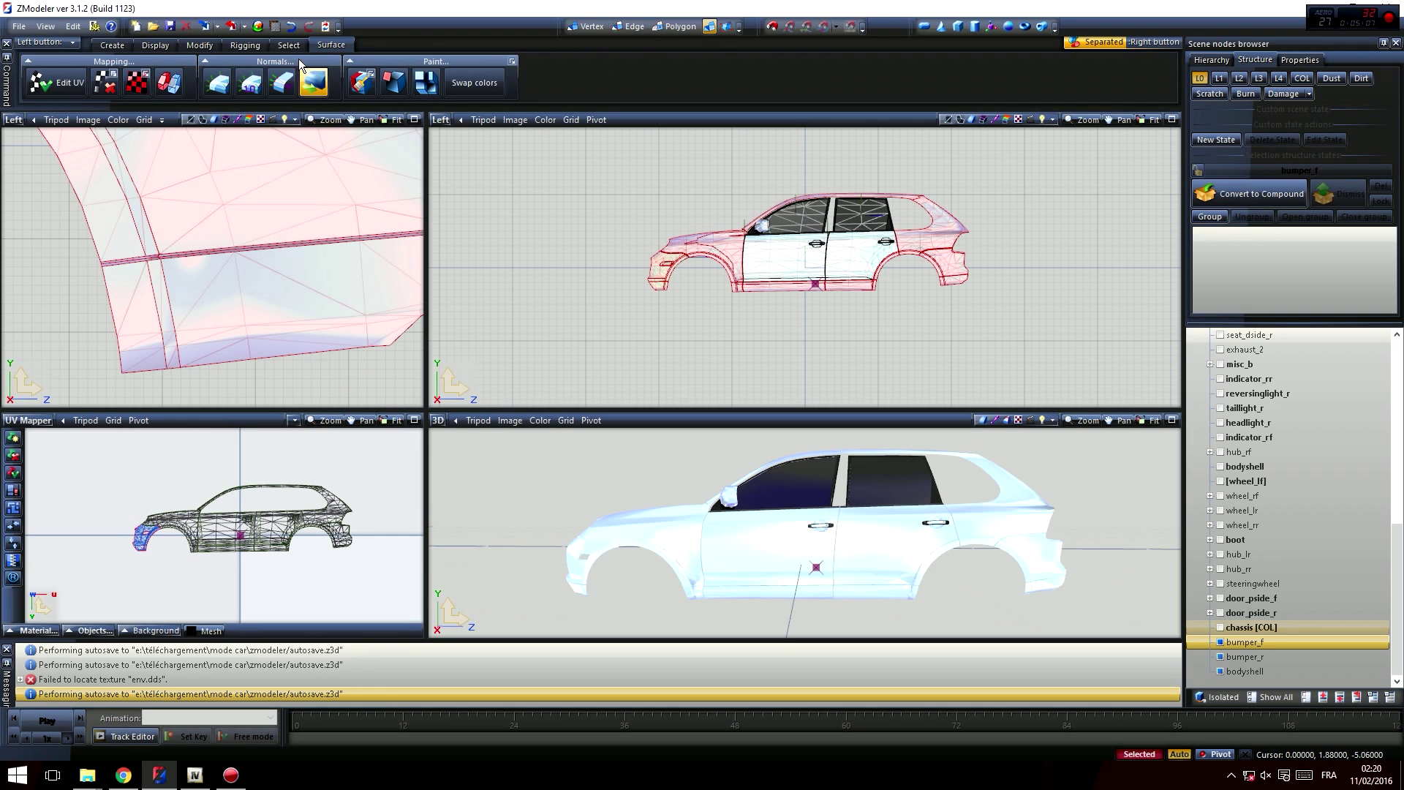
- Select the whole car-side UV mesh and move it inside the texture square, near its upper edge
left_click(199, 45)
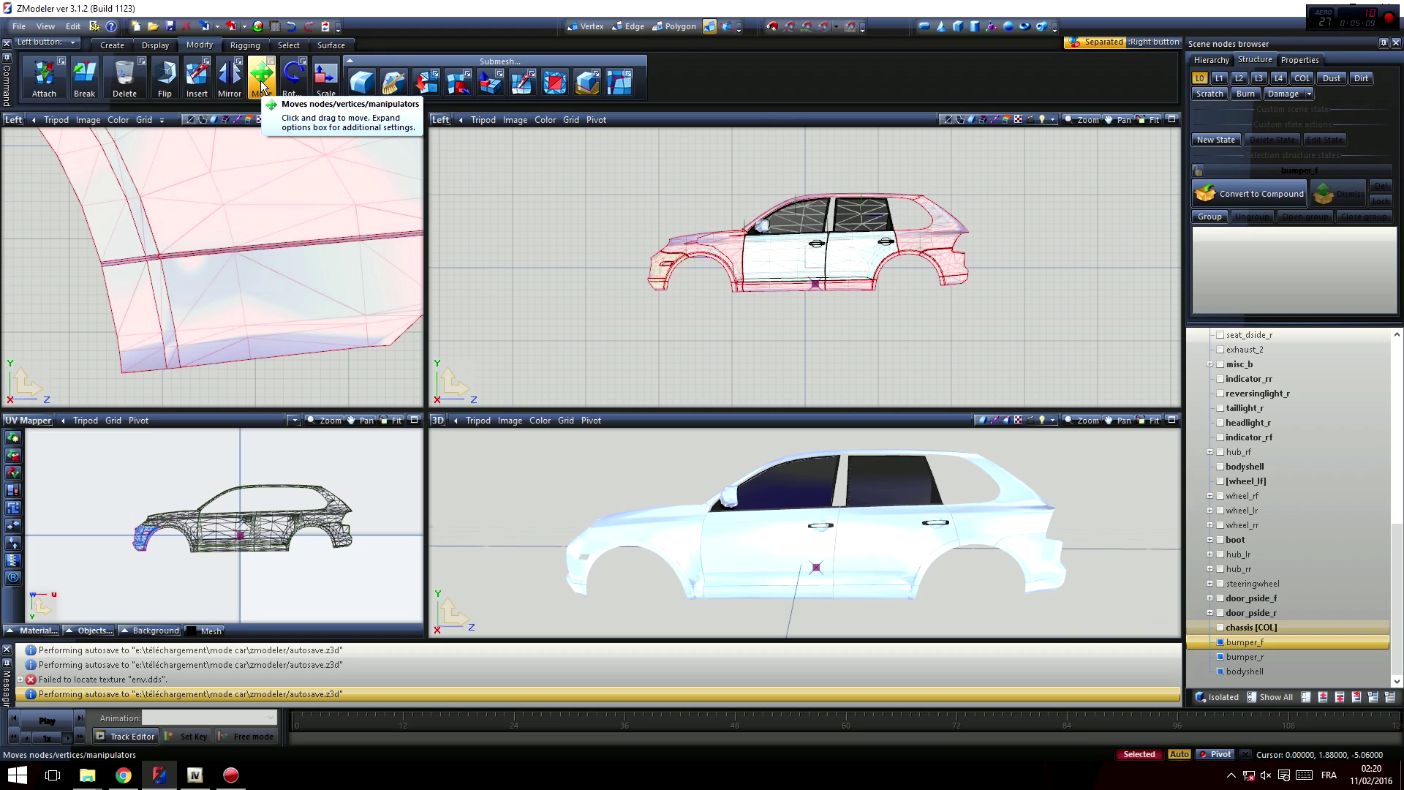
left_click(258, 85)
left_click_drag(107, 599, 399, 463)
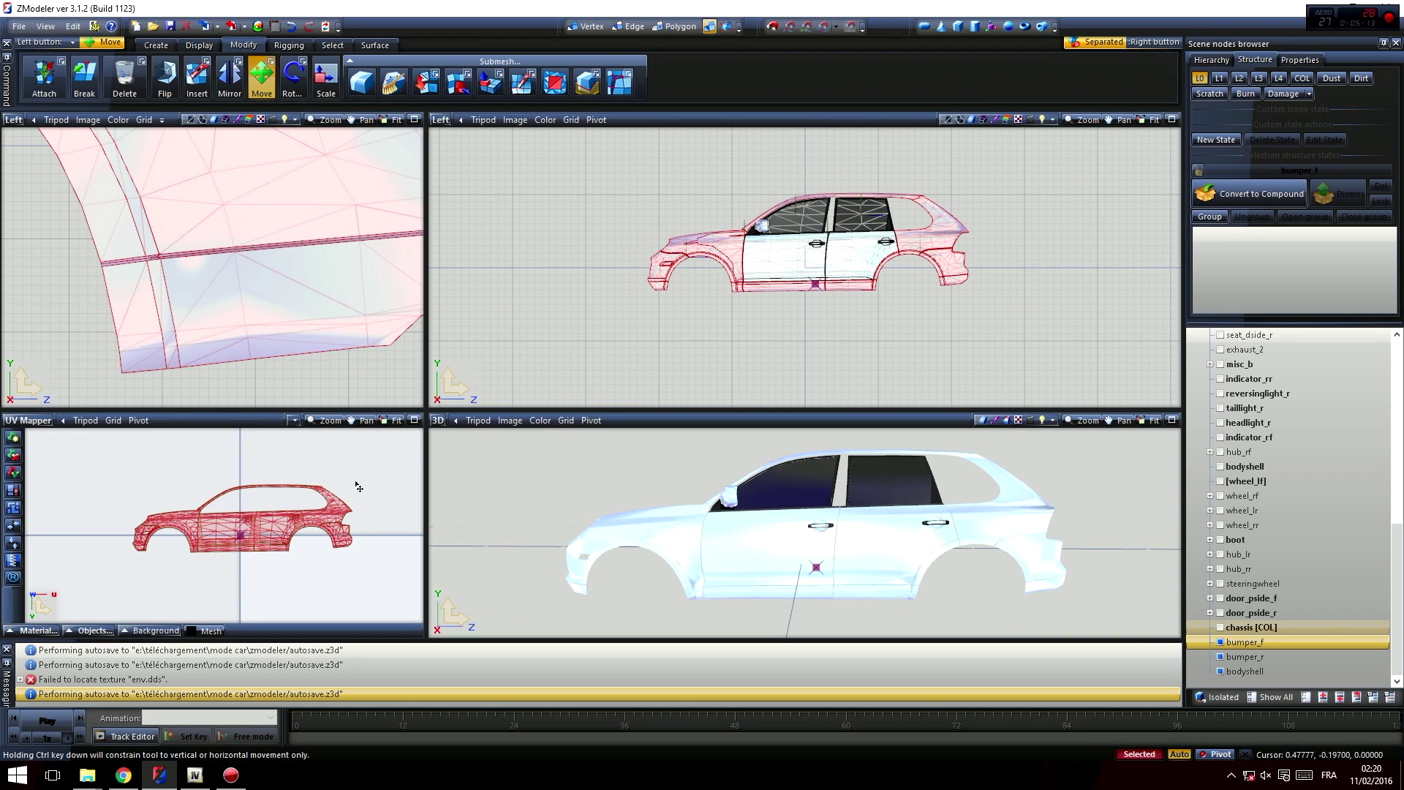
middle_click_drag(366, 488, 319, 476)
middle_click_drag(342, 563, 289, 523)
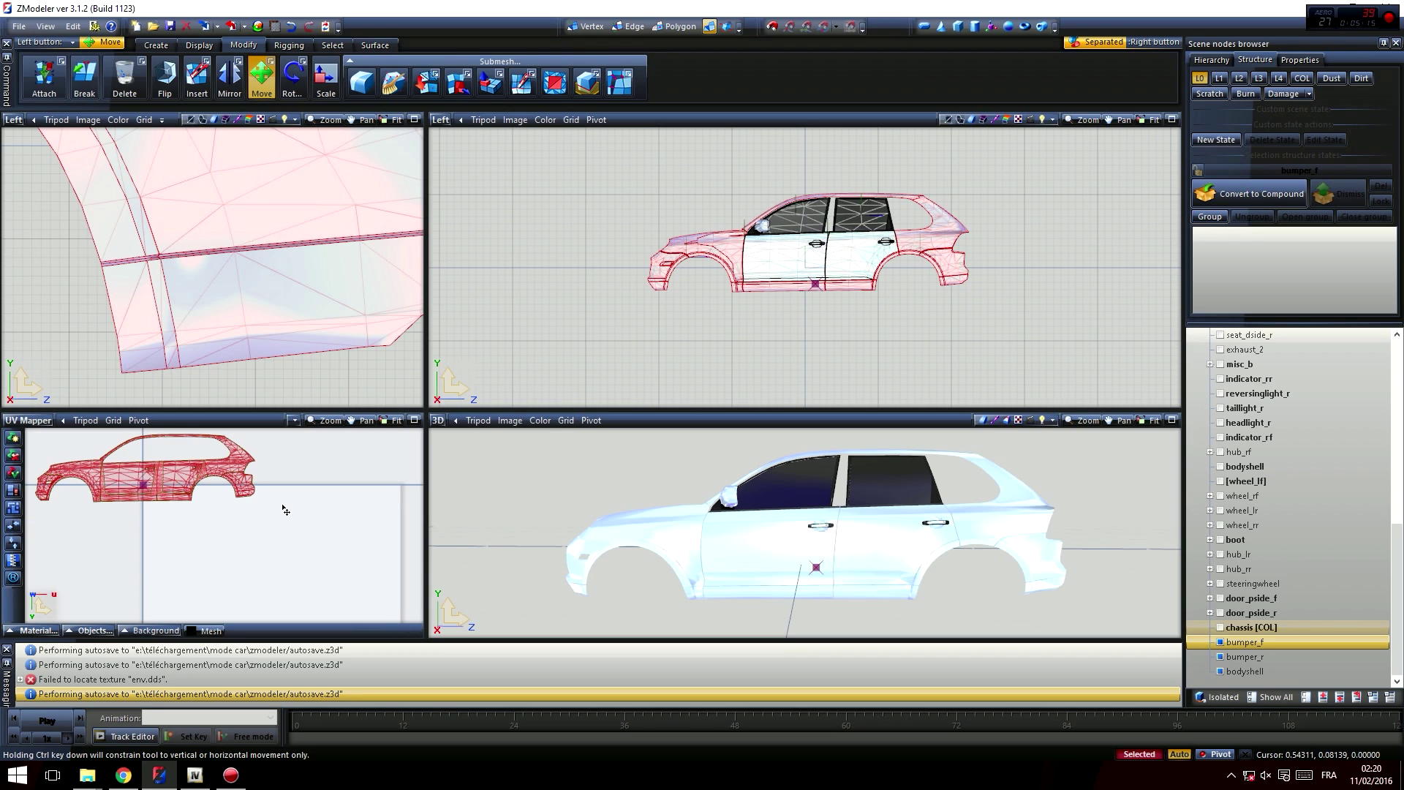
scroll(274, 493, "down", 2)
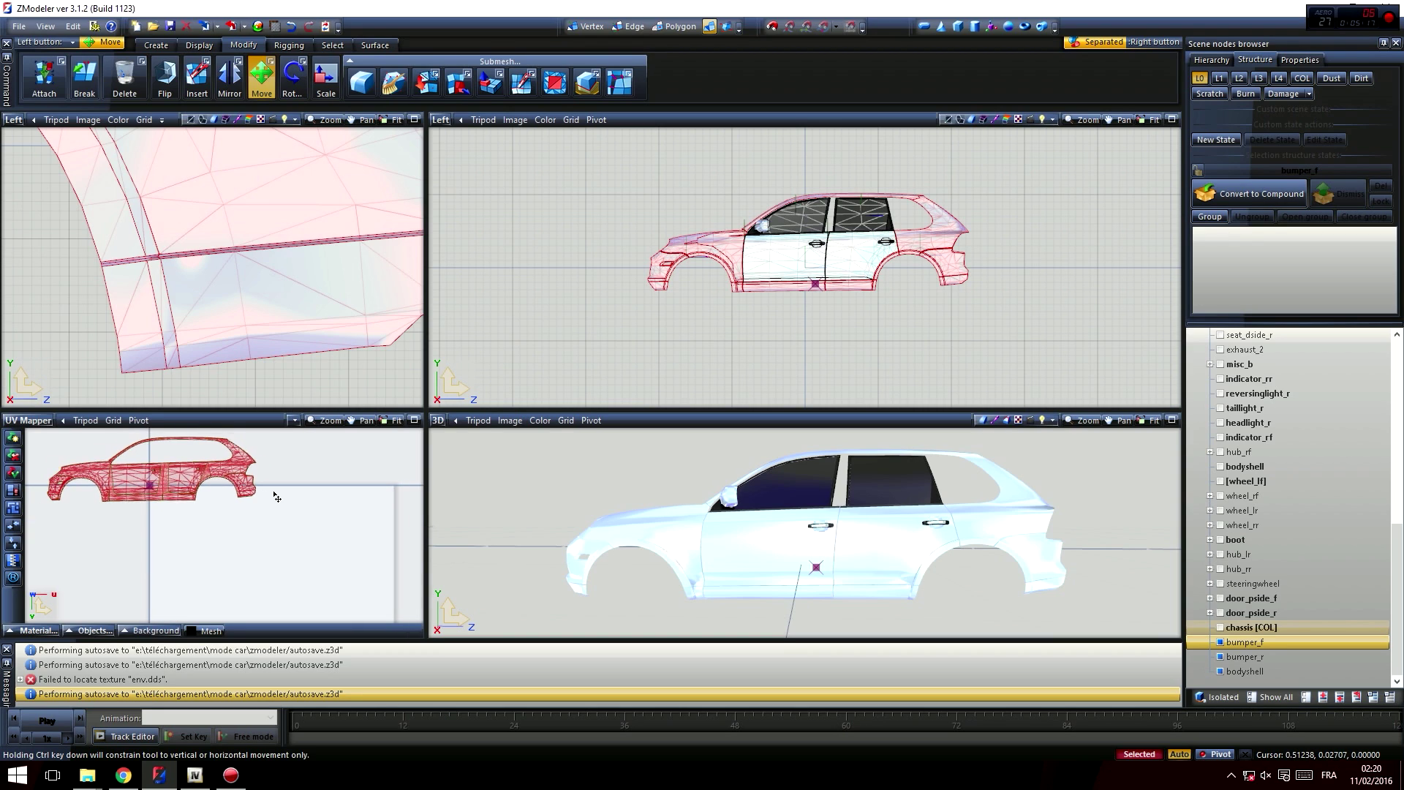
middle_click_drag(288, 531, 274, 472)
scroll(275, 474, "down", 4)
left_click_drag(234, 454, 238, 498)
scroll(283, 558, "up", 1)
mouse_move(283, 561)
middle_mouse_down()
mouse_move(274, 509)
mouse_move(276, 541)
middle_mouse_up()
scroll(274, 509, "down", 1)
scroll(276, 515, "up", 2)
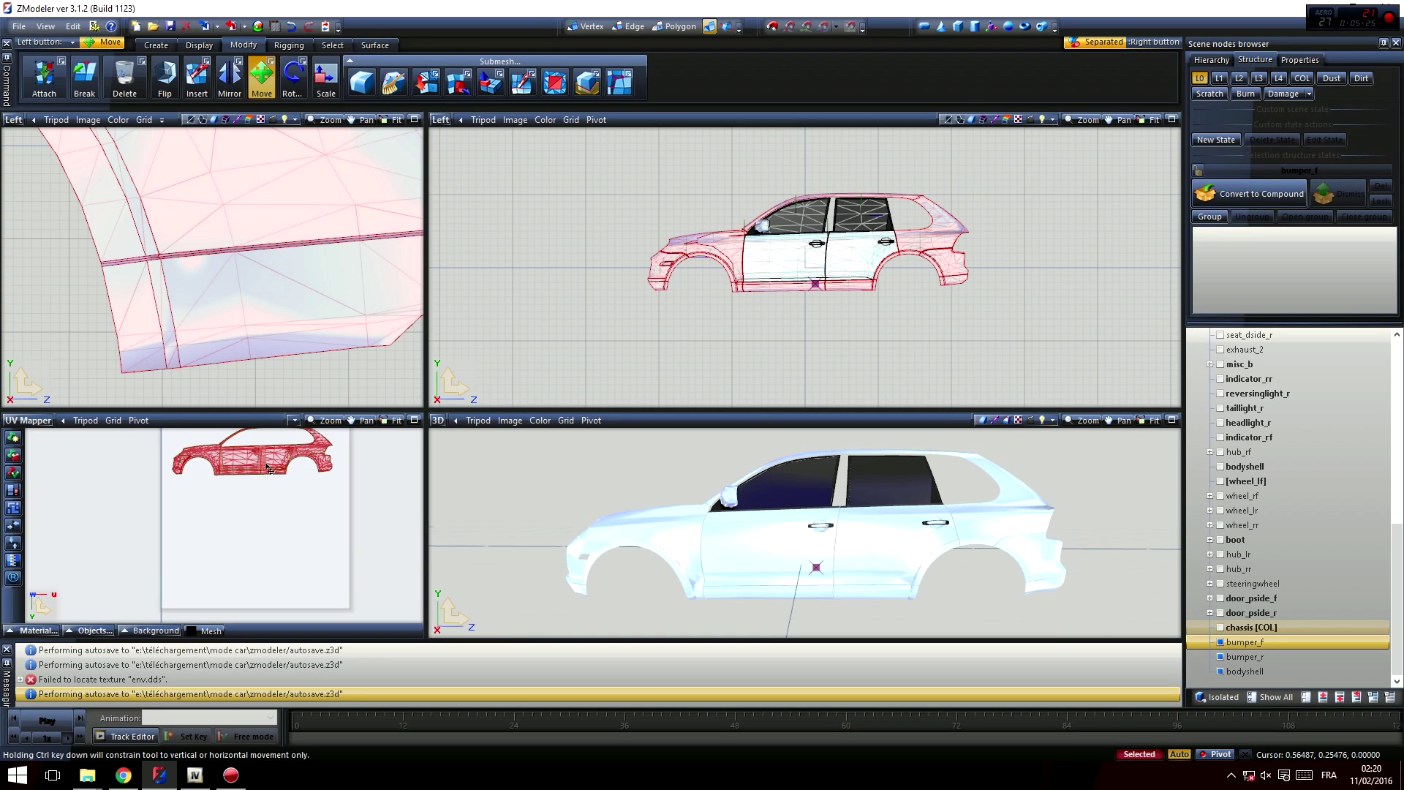
- Move the car-side UV mesh down into the lower-right corner of the texture square
left_click_drag(270, 461, 286, 593)
scroll(354, 581, "up", 4)
middle_click_drag(355, 580, 361, 545)
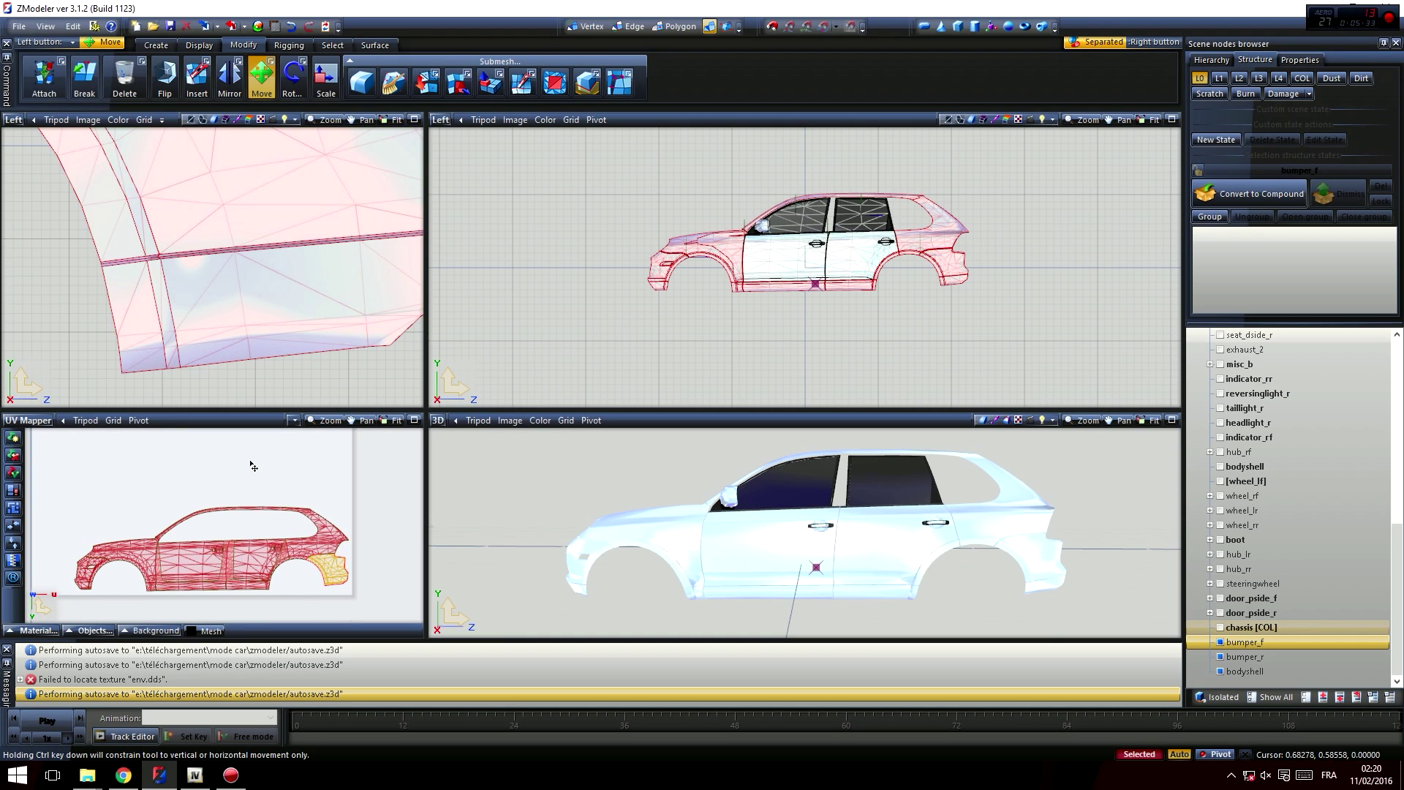
scroll(251, 467, "down", 1)
middle_click_drag(251, 468, 279, 555)
scroll(277, 554, "down", 2)
middle_click_drag(201, 489, 254, 479)
scroll(242, 558, "down", 2)
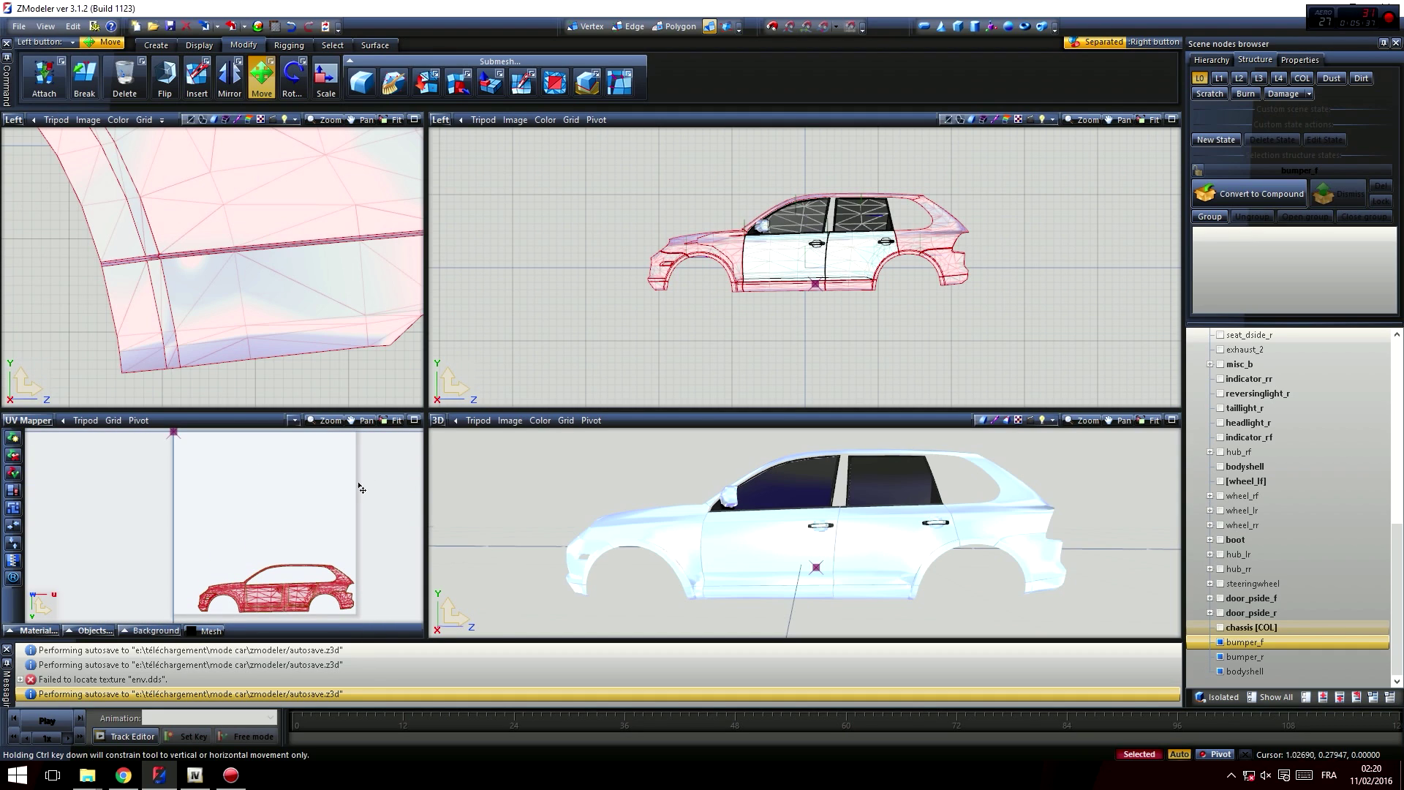
scroll(248, 524, "down", 1)
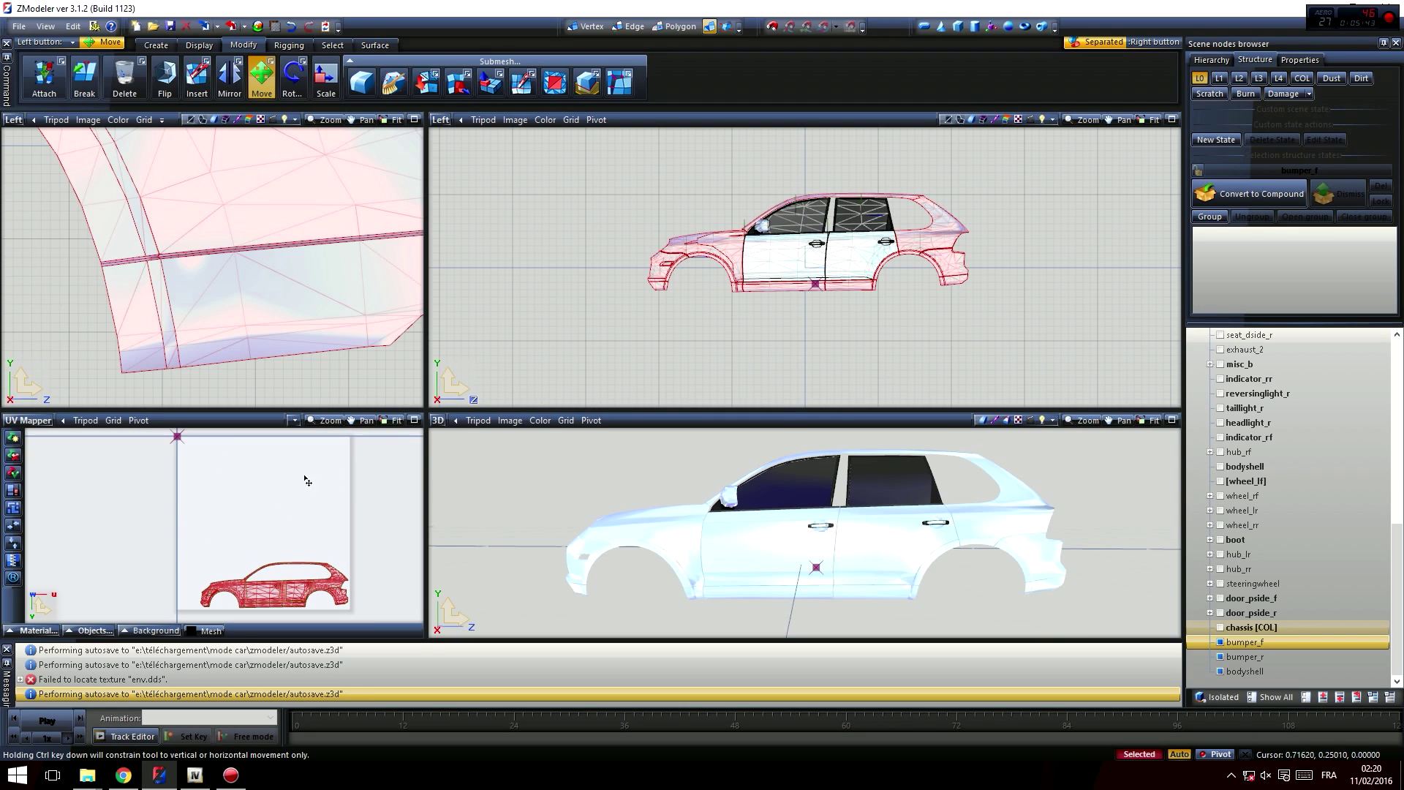
scroll(256, 530, "down", 1)
middle_click_drag(256, 530, 229, 497)
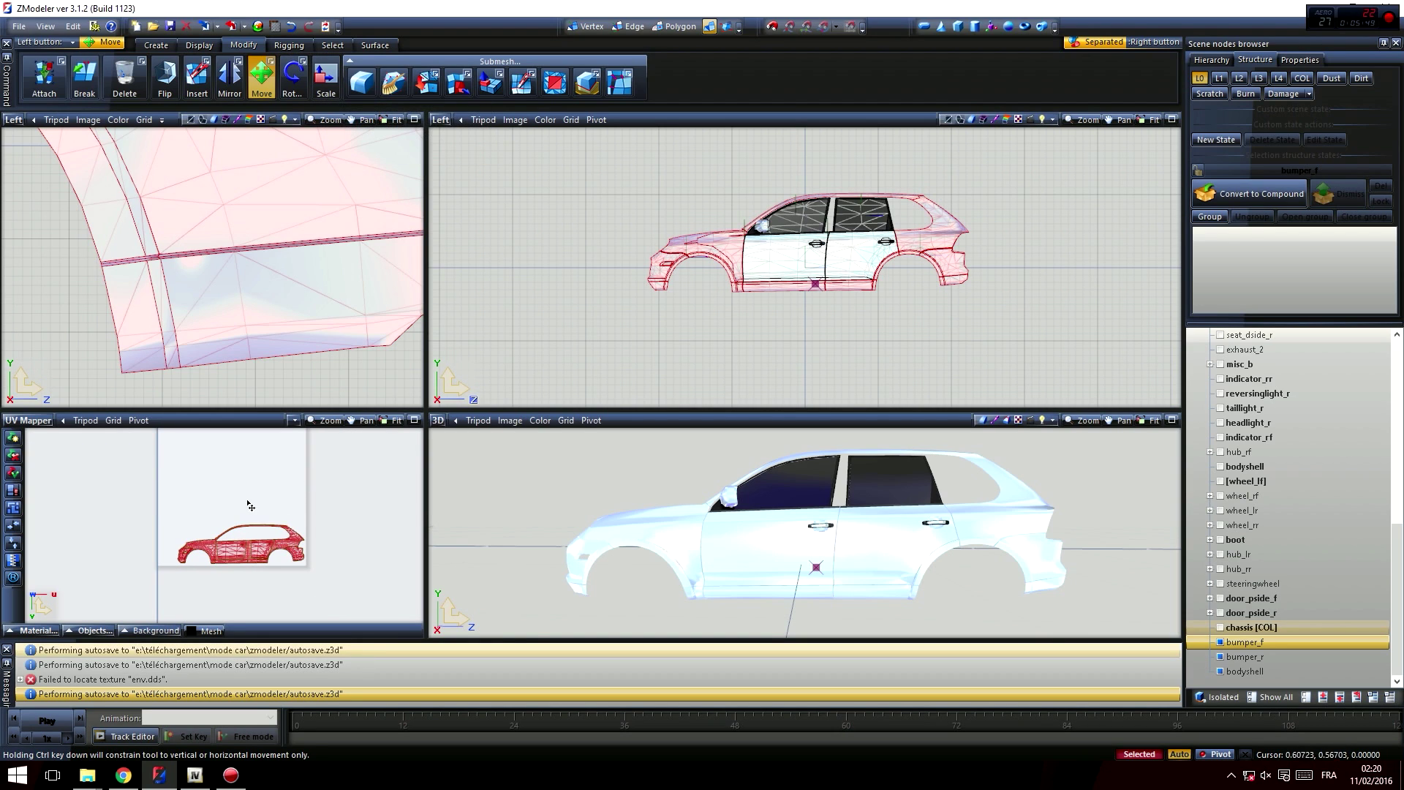
scroll(263, 474, "up", 1)
right_click(253, 461)
left_click(140, 494)
- Show the original bodyshell and examine it in the 3D view along the side and around the rear window
scroll(1237, 586, "up", 8)
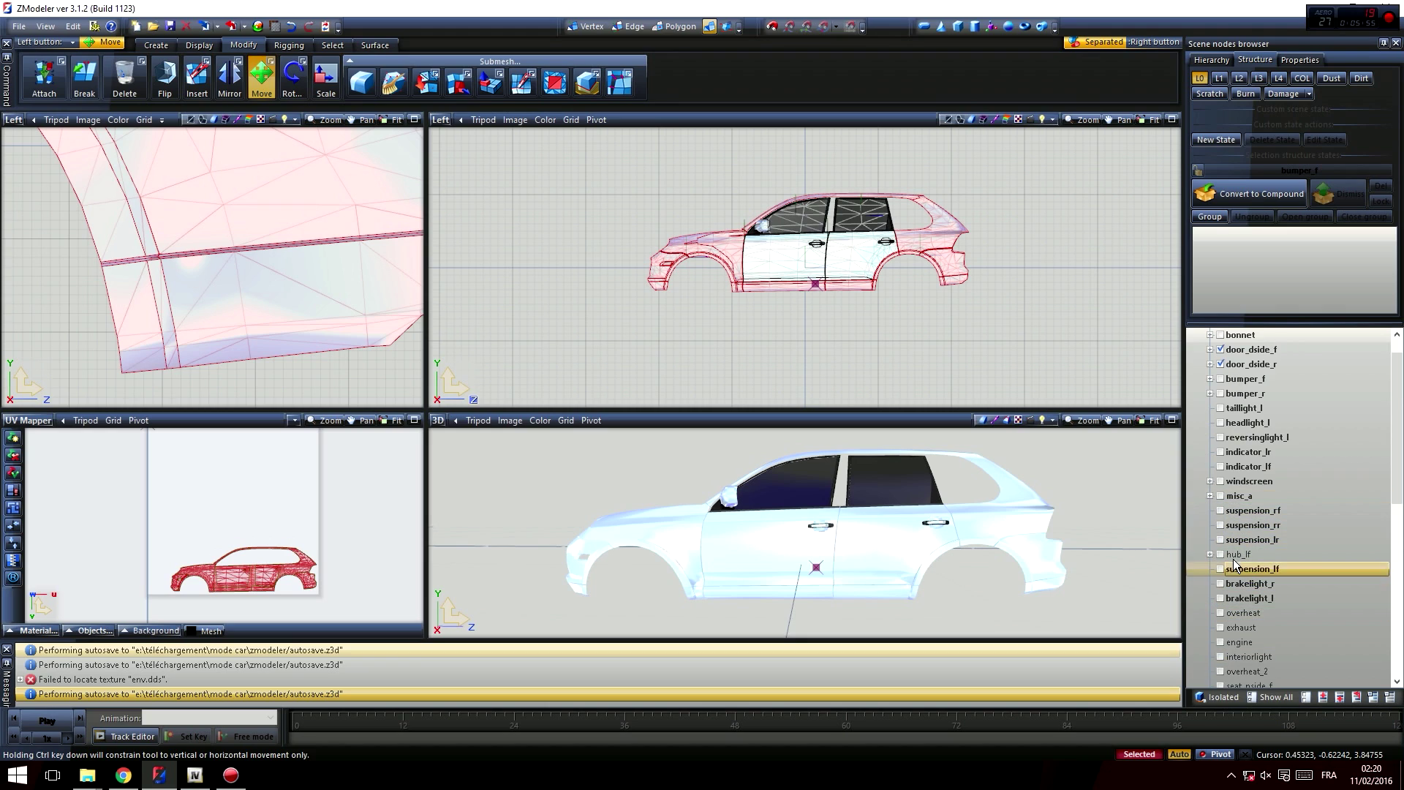
scroll(1253, 497, "down", 3)
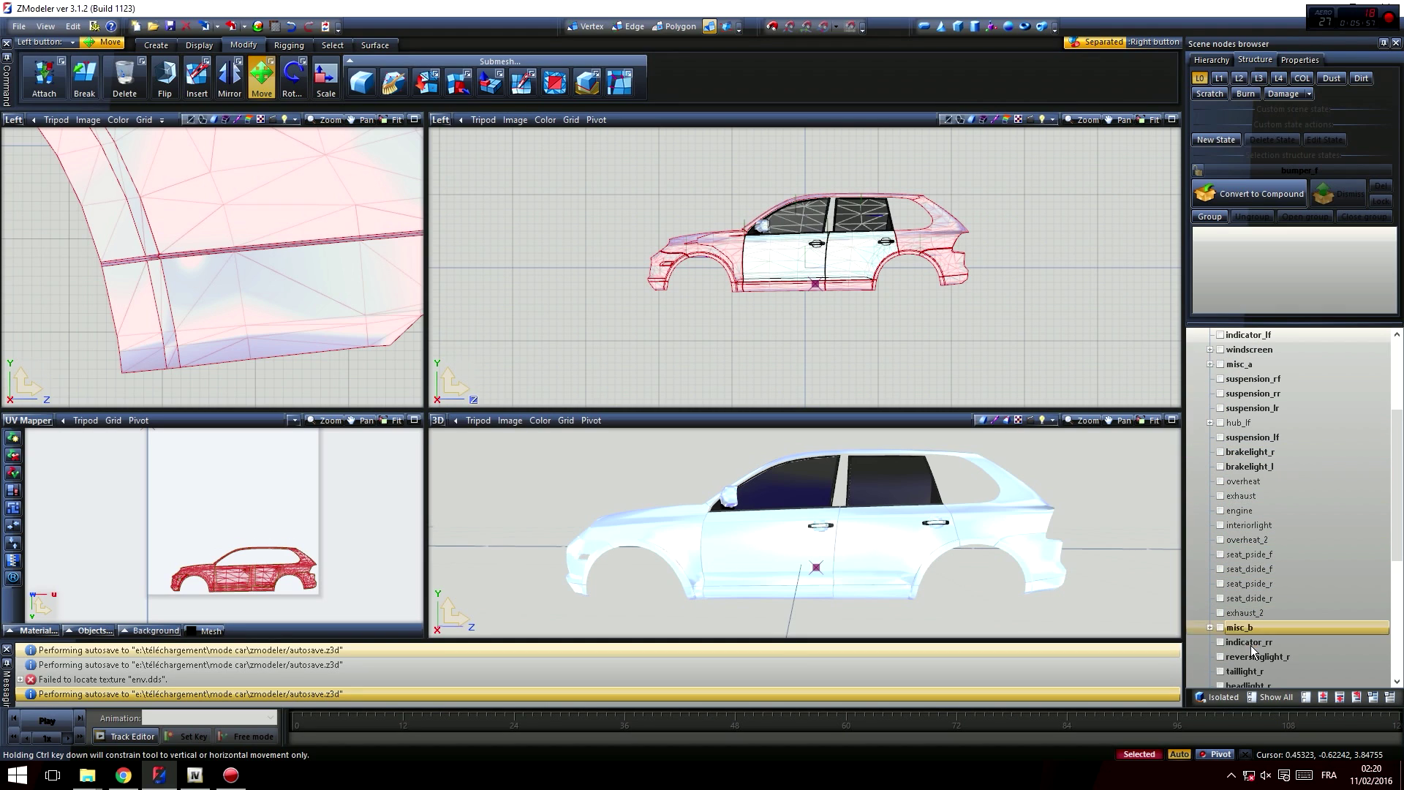
scroll(1251, 629, "down", 2)
scroll(1249, 634, "down", 1)
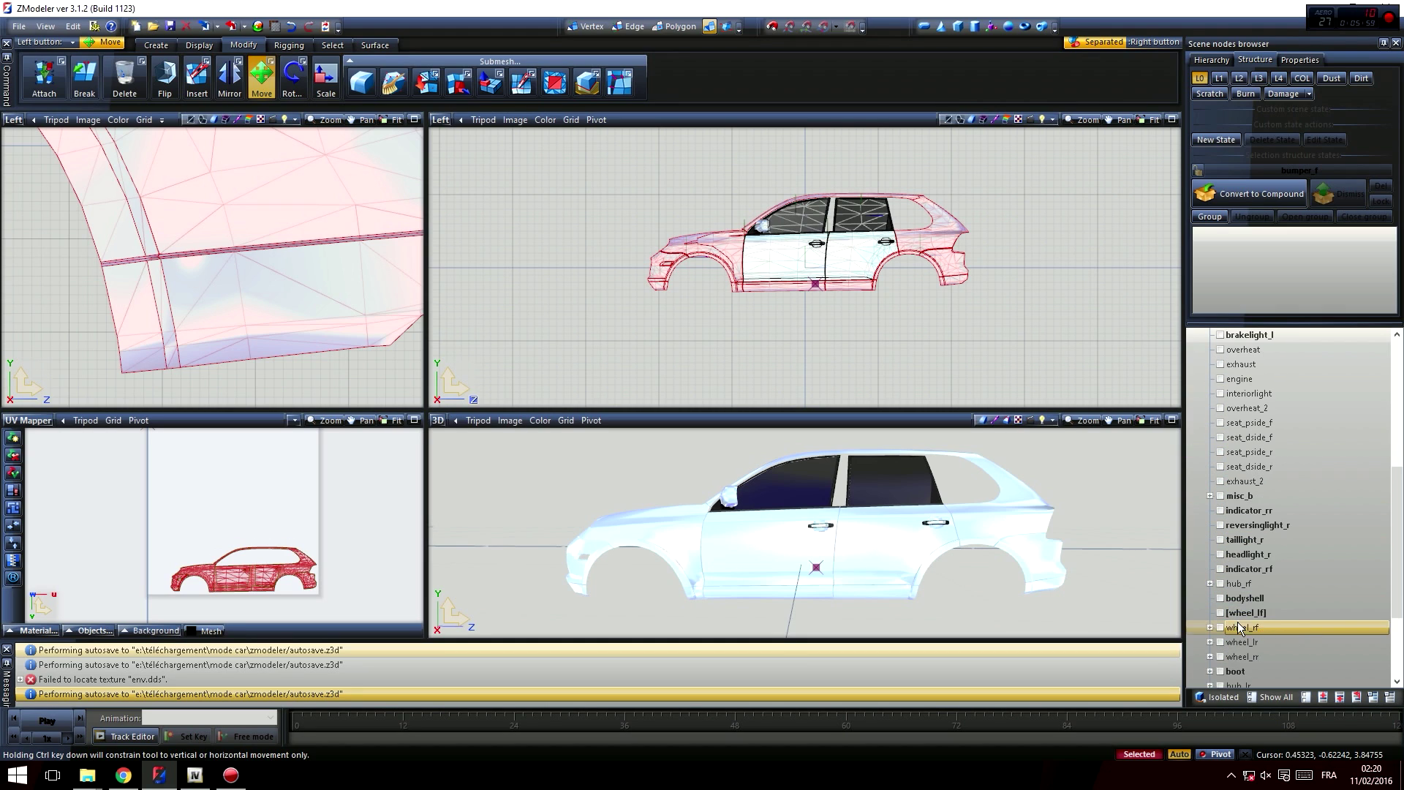
left_click(1220, 599)
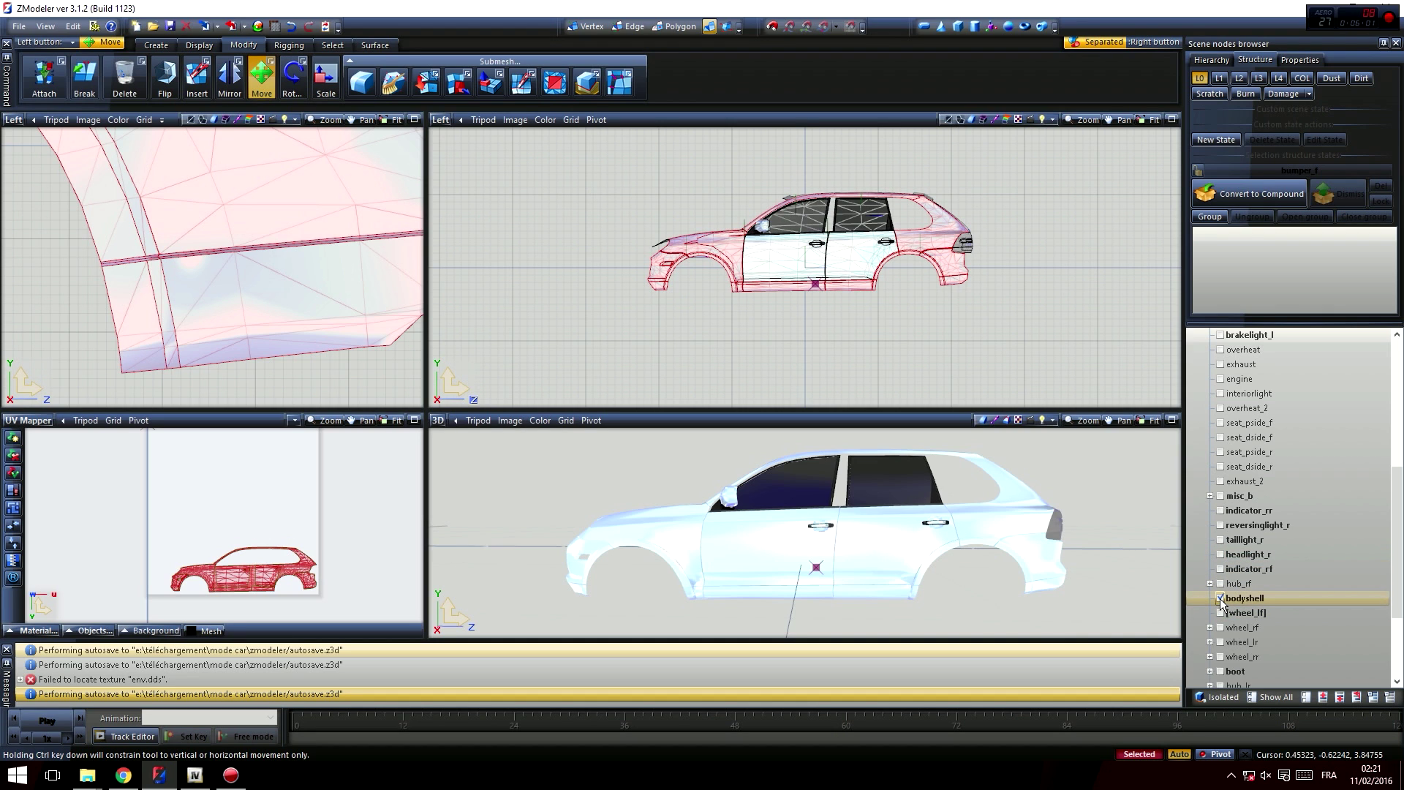
middle_click_drag(999, 537, 860, 530, "alt")
middle_click_drag(739, 530, 853, 493, "alt")
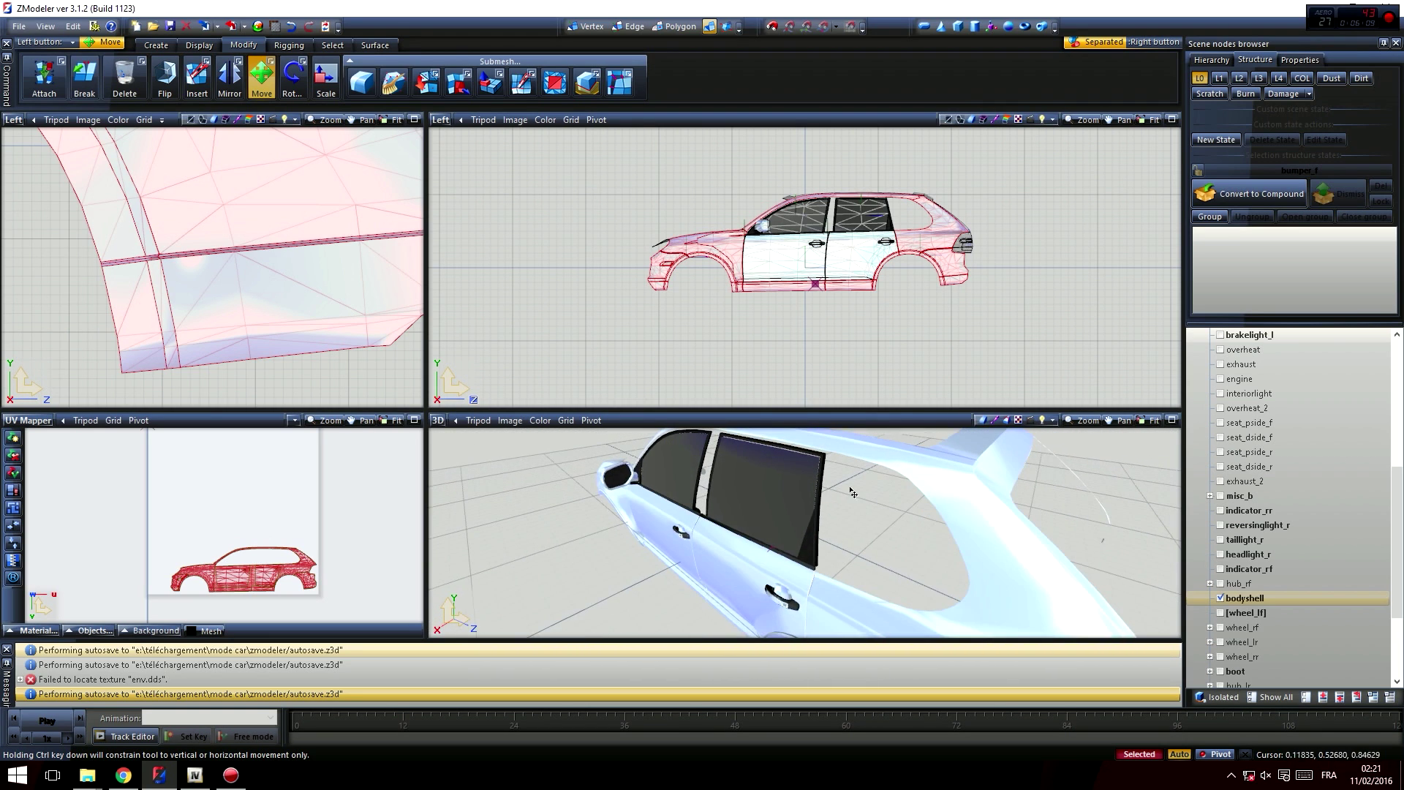
middle_click_drag(951, 499, 803, 536, "alt")
scroll(251, 521, "down", 1)
middle_click_drag(254, 491, 214, 520)
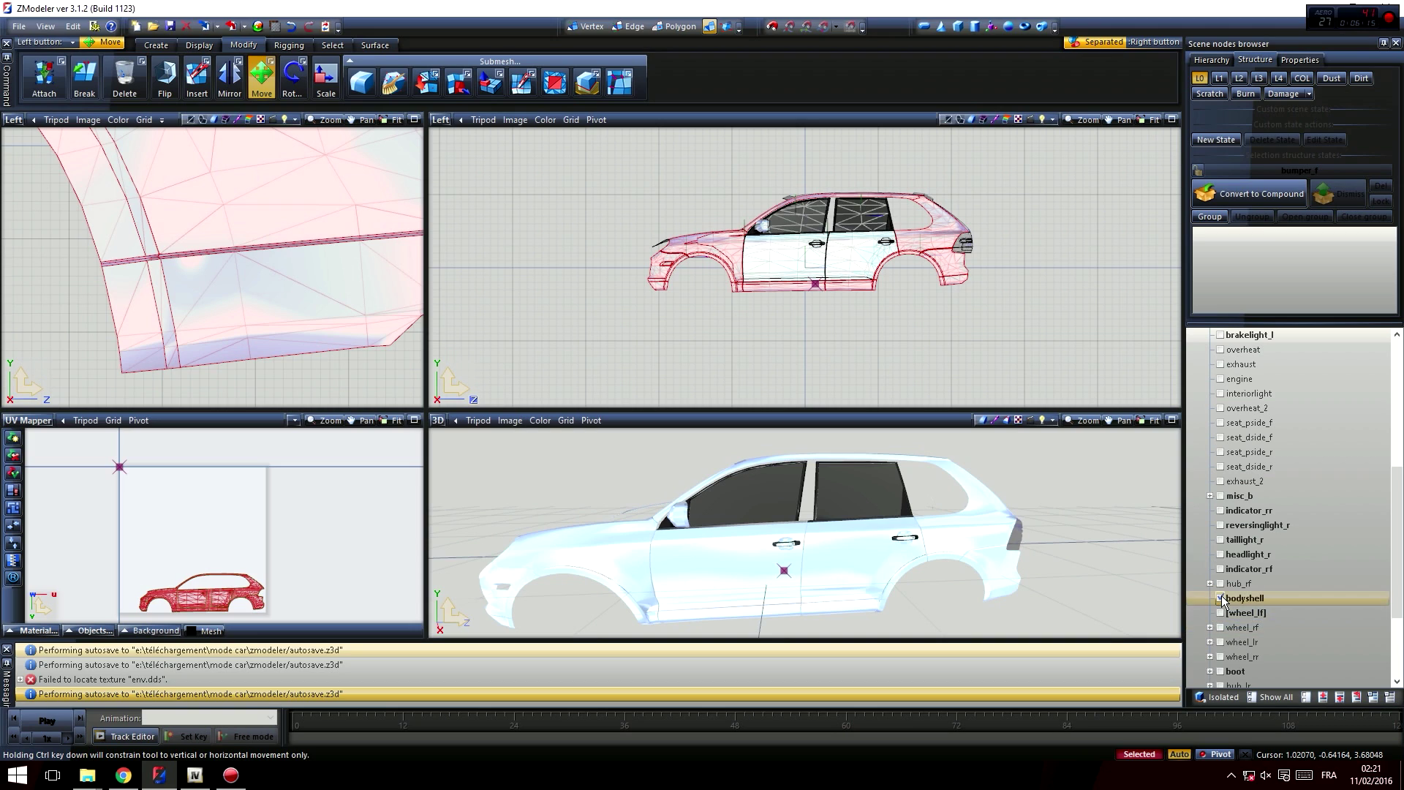
- Hide the detached driver-side bumper_f, bumper_r and bodyshell parts and both driver-side doors
scroll(1223, 607, "down", 3)
left_click(1222, 641)
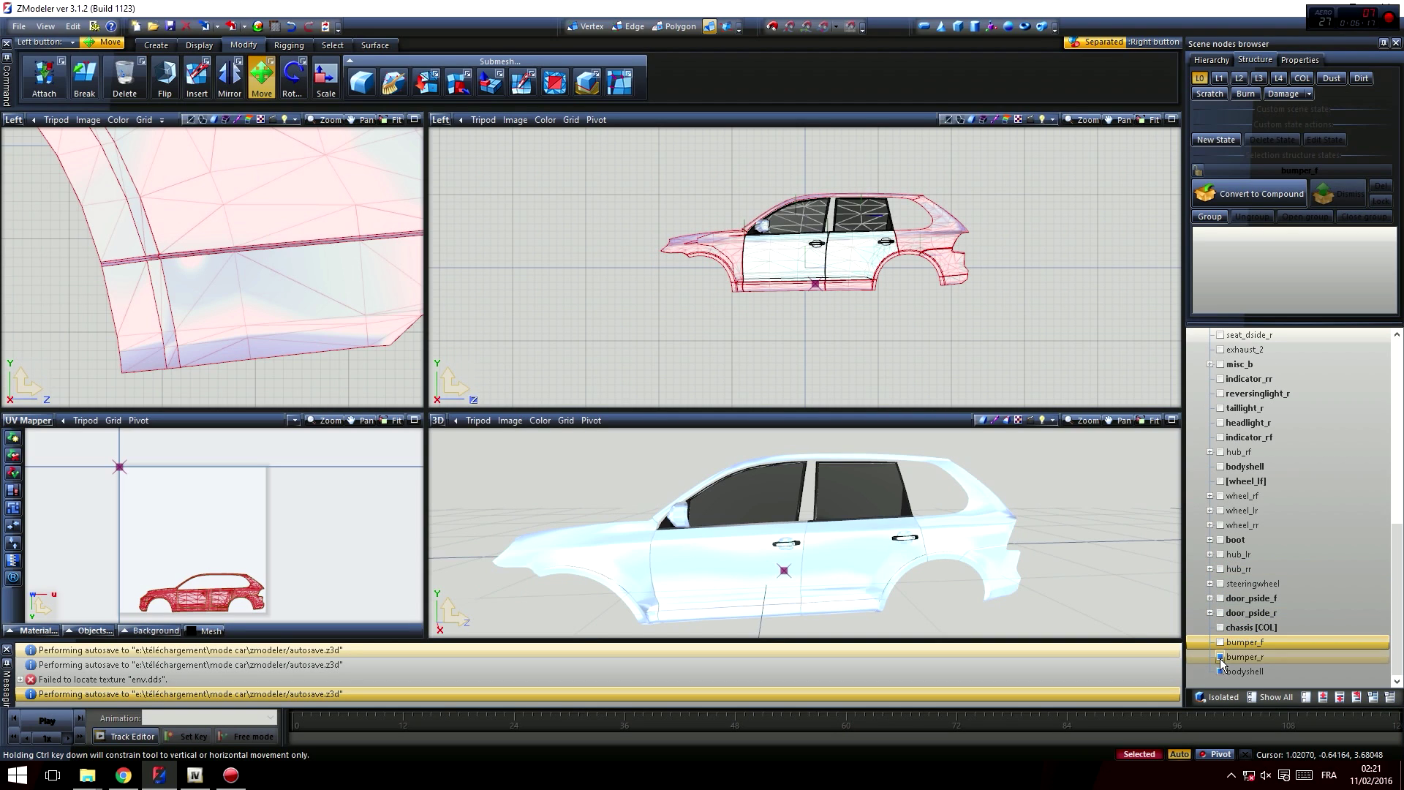
left_click(1220, 656)
left_click(1219, 671)
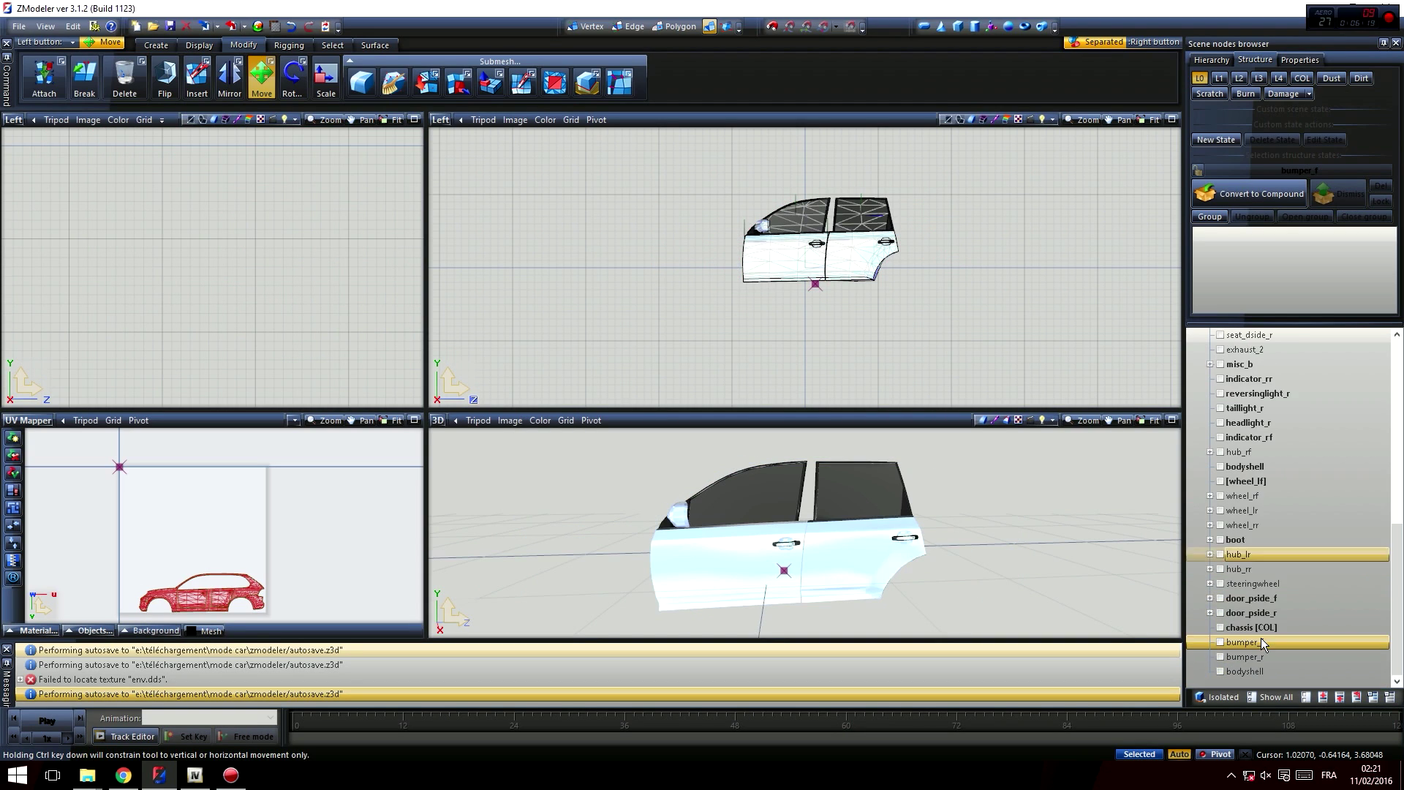
scroll(1243, 495, "up", 10)
left_click(1220, 394)
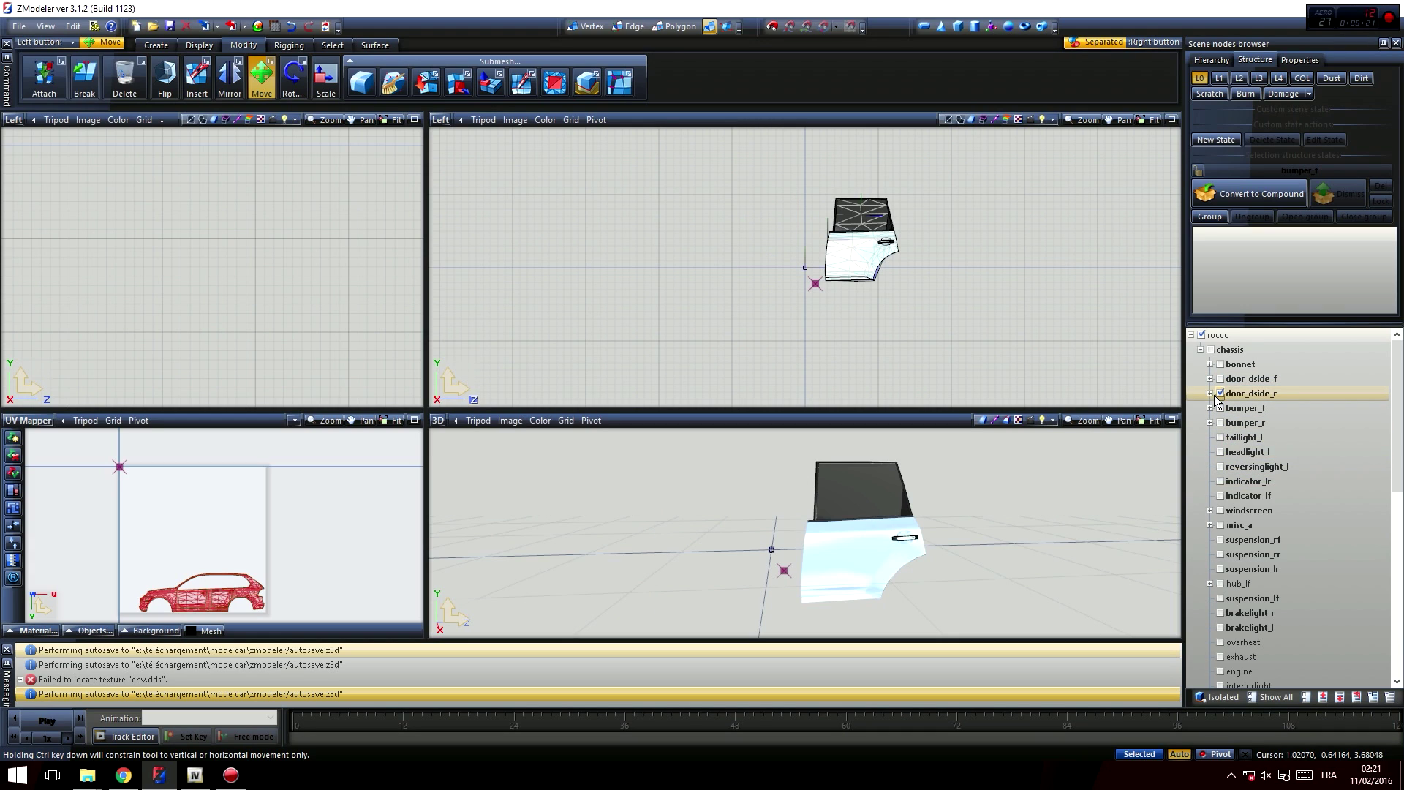
left_click(1220, 394)
- Show the original bumper_f in a Perspective viewport and select its passenger-side exterior polygons
left_click(1220, 408)
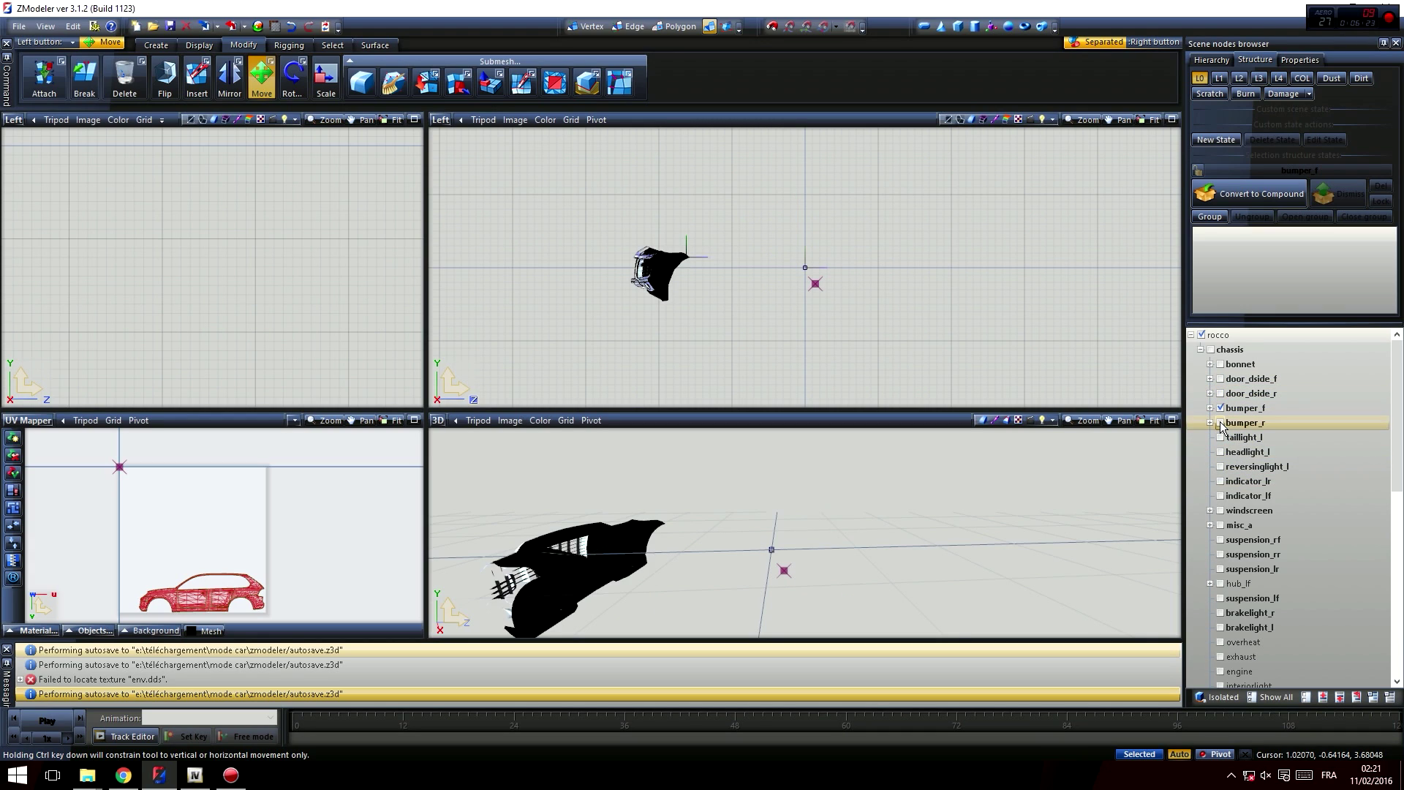
left_click(442, 125)
left_click(484, 250)
middle_click_drag(971, 272, 884, 299)
scroll(882, 315, "up", 4)
scroll(883, 320, "up", 4)
middle_click_drag(733, 329, 907, 326)
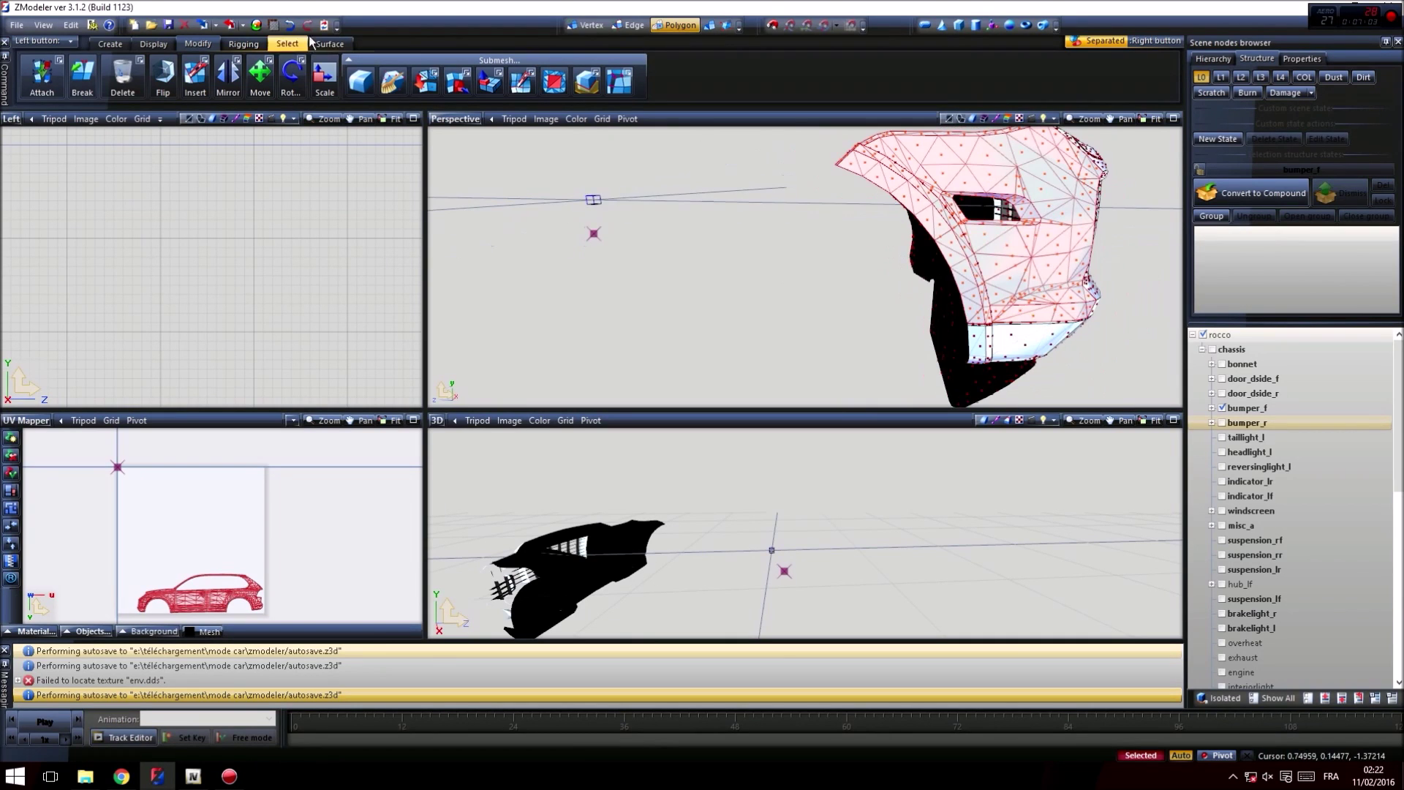
- Detach the selected passenger-side polygons of the front bumper and hide the original bumper_f
left_click(904, 353)
middle_click_drag(973, 293, 864, 329)
left_click(12, 118)
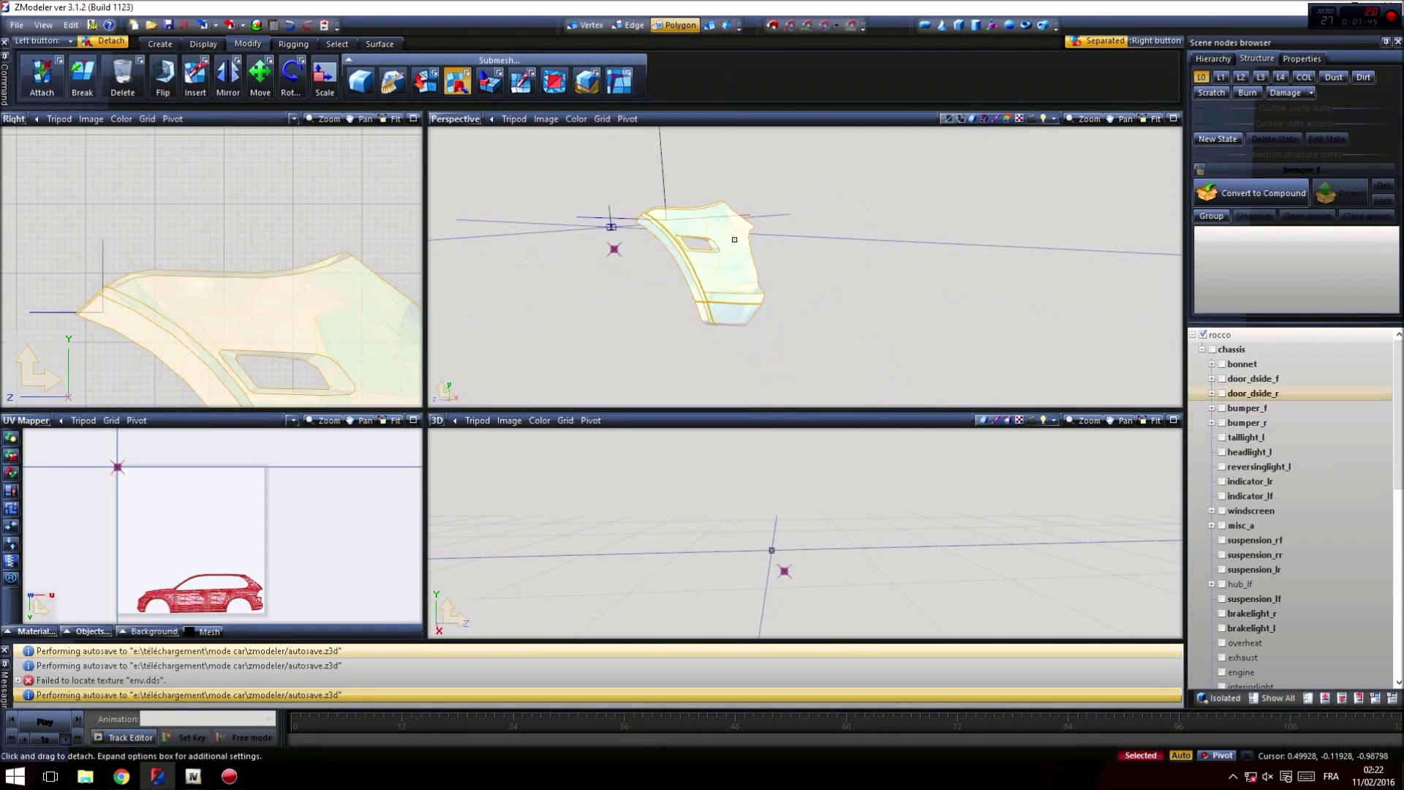
left_click(1222, 408)
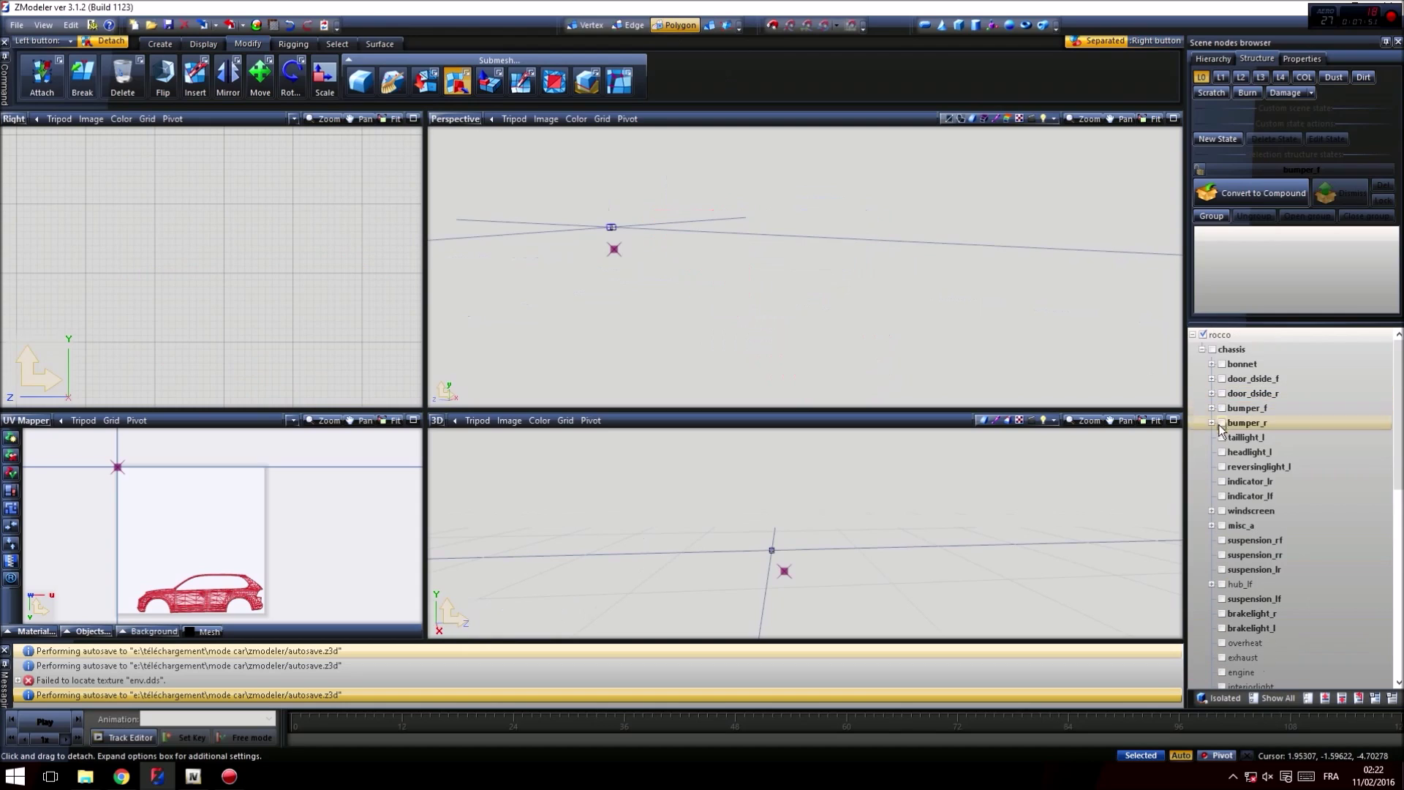
- Detach the passenger-side exterior polygons from the original bumper_r and hide the bumper parts
left_click(1222, 422)
scroll(958, 316, "up", 5)
middle_click_drag(957, 316, 907, 314)
scroll(310, 288, "down", 5)
scroll(370, 322, "up", 5)
middle_click_drag(310, 288, 282, 304)
left_click(292, 26)
left_click(1222, 423)
left_click(1222, 408)
left_click(1222, 409)
- Show the original bodyshell and select its passenger-side exterior polygons
scroll(1226, 461, "down", 10)
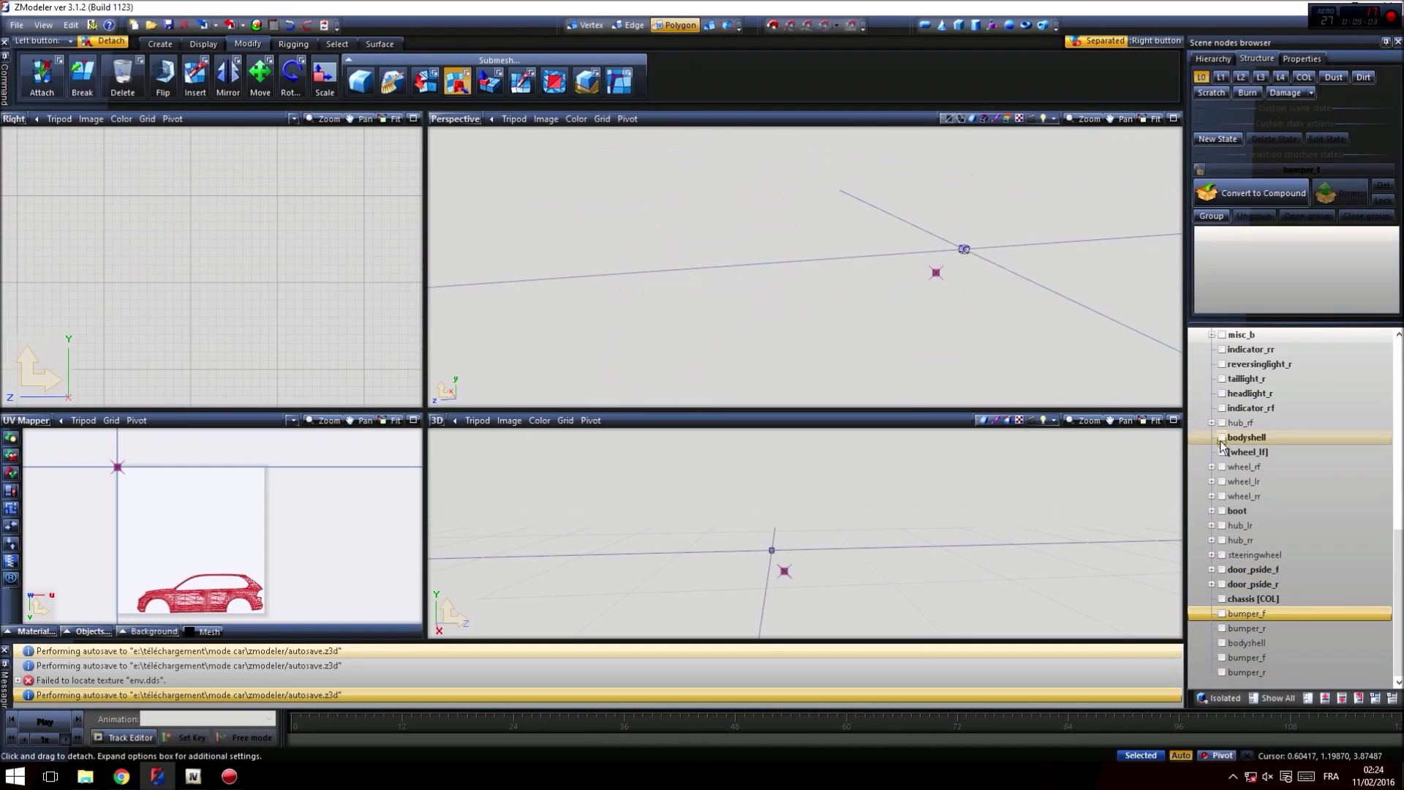
left_click(1222, 437)
scroll(831, 345, "up", 5)
middle_click_drag(831, 345, 864, 322)
middle_click_drag(994, 251, 914, 242)
scroll(176, 271, "up", 5)
right_click(142, 268)
right_click(220, 241)
middle_click_drag(221, 242, 278, 212)
right_click(278, 212)
middle_click_drag(731, 249, 624, 285)
scroll(804, 284, "down", 3)
mouse_move(804, 284)
middle_mouse_down()
mouse_move(902, 284)
mouse_move(775, 212)
mouse_move(867, 260)
mouse_move(820, 278)
middle_mouse_up()
right_click(972, 272)
right_click(988, 282)
scroll(213, 270, "down", 3)
middle_click_drag(352, 271, 160, 282)
scroll(219, 282, "up", 3)
right_click(245, 285)
middle_click_drag(235, 226, 290, 297)
right_click(281, 241)
middle_click_drag(914, 249, 841, 194)
scroll(827, 263, "down", 4)
scroll(796, 282, "down", 4)
- Detach the selected passenger-side bodyshell polygons and hide both the original and the detached bodyshell
left_click(943, 242)
key("space")
left_click(1222, 438)
left_click(1223, 687)
- Show door_pside_f, select its exterior polygons and hide the door again
scroll(1286, 565, "up", 5)
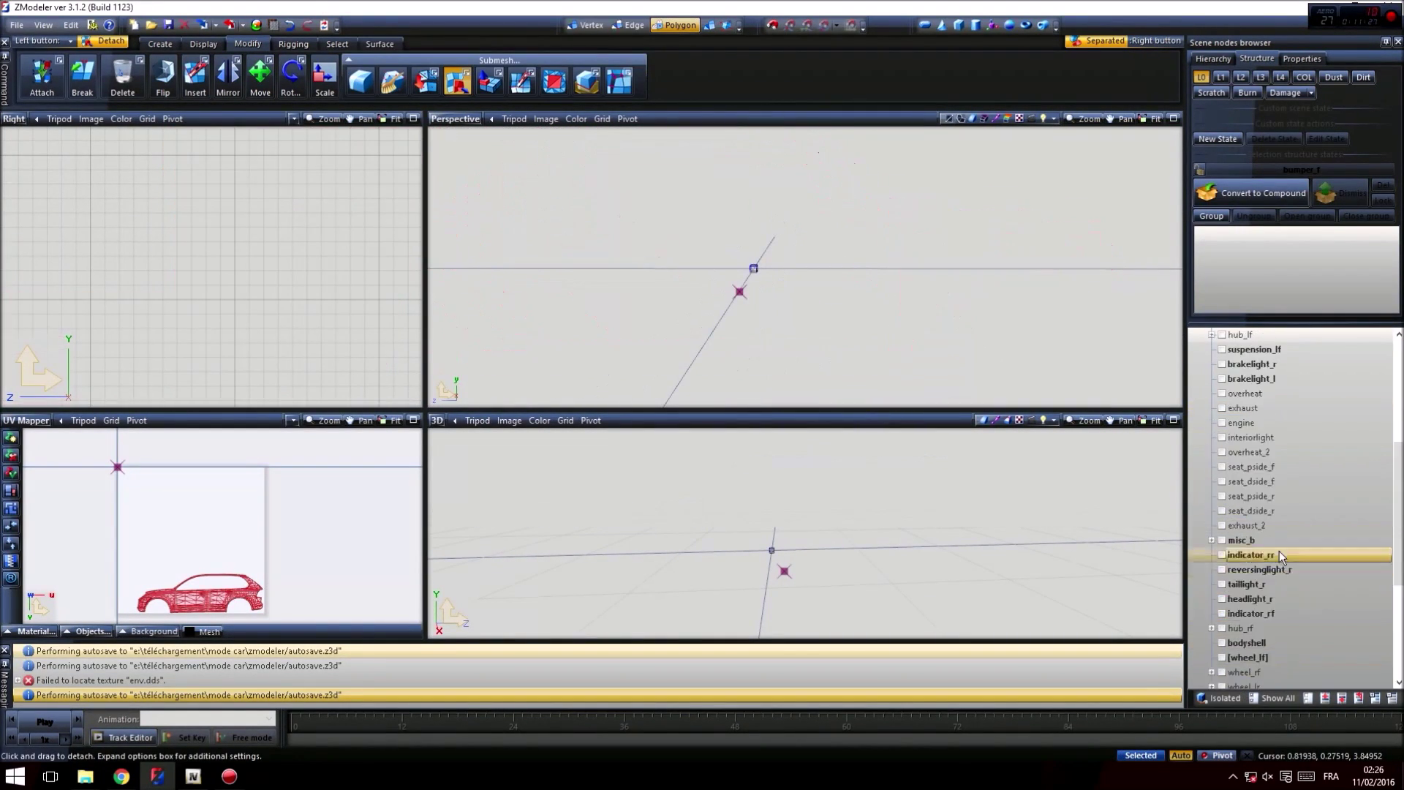
scroll(1286, 565, "down", 4)
left_click(1222, 599)
scroll(790, 271, "up", 5)
right_click(790, 292)
key("space")
middle_click_drag(790, 314, 690, 282, "alt")
left_click(690, 282)
key("space")
left_click(1222, 599)
- Show door_pside_r, select its exterior polygons and show door_pside_f alongside it
left_click(1222, 614)
left_click(710, 25)
left_click(676, 28)
right_click(790, 314)
key("space")
middle_click_drag(790, 314, 848, 249, "alt")
left_click(1222, 599)
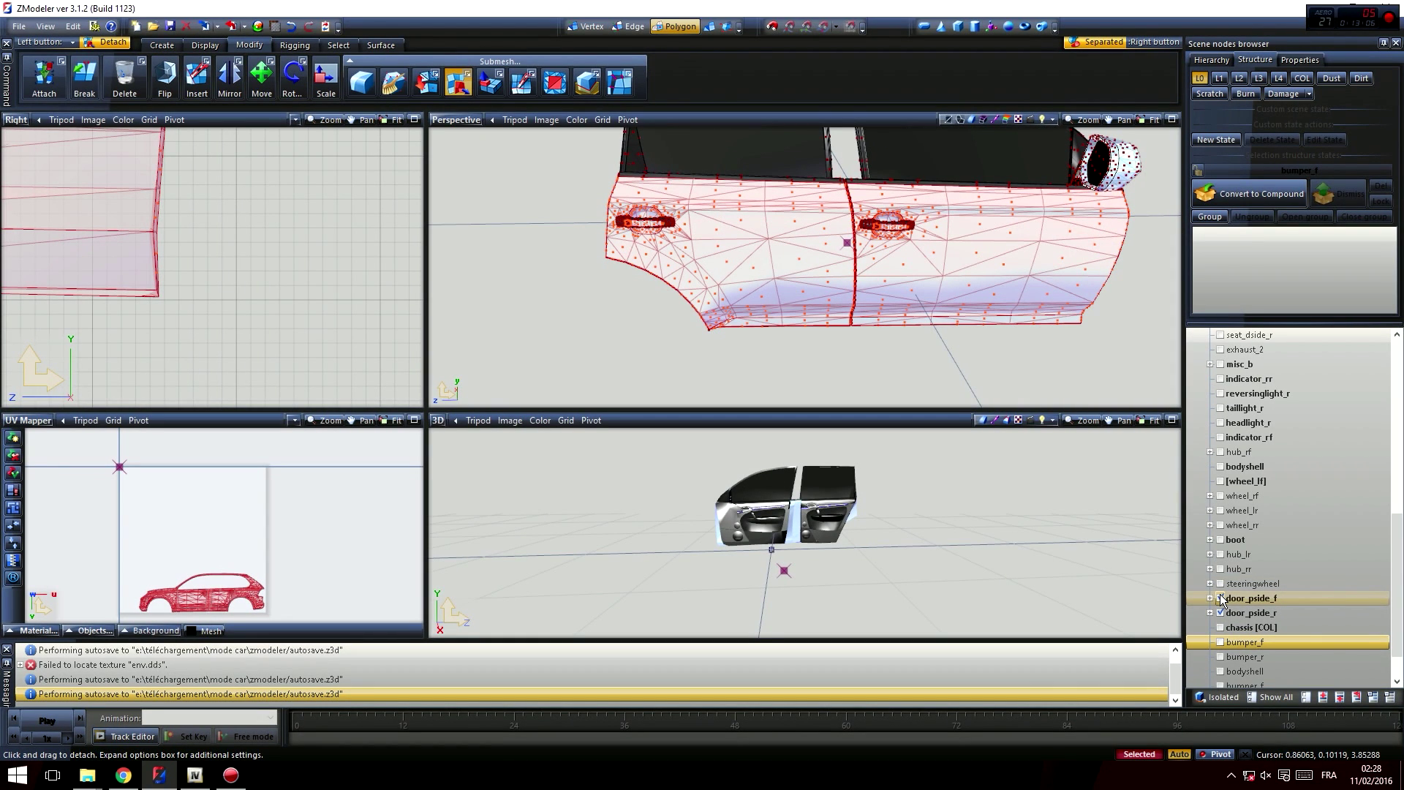
- Show the detached passenger-side bodyshell, bumper_f and bumper_r together with the passenger-side doors
middle_click_drag(1010, 476, 1022, 470, "alt")
middle_click_drag(916, 322, 830, 338, "alt")
scroll(906, 344, "down", 2)
scroll(1279, 641, "down", 1)
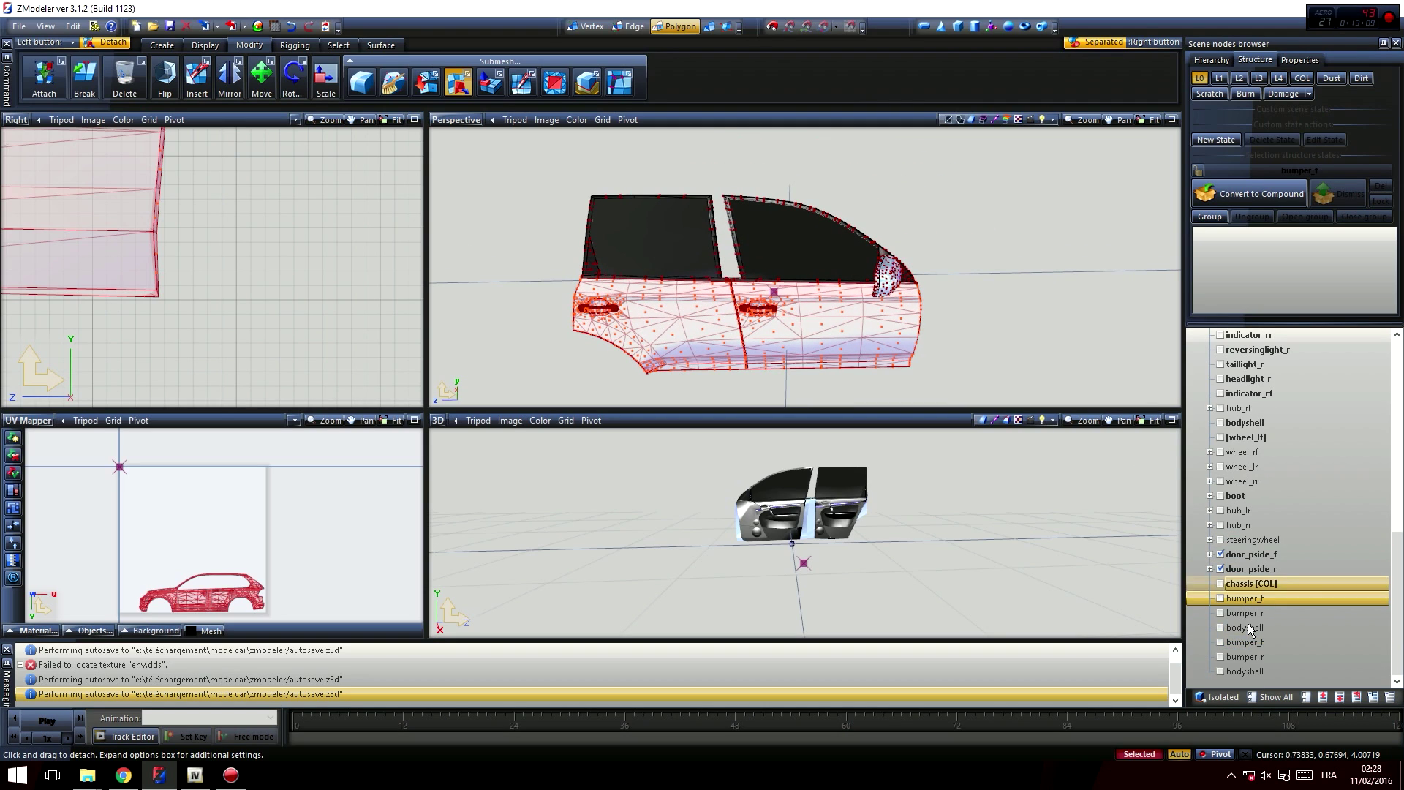
left_click(1220, 671)
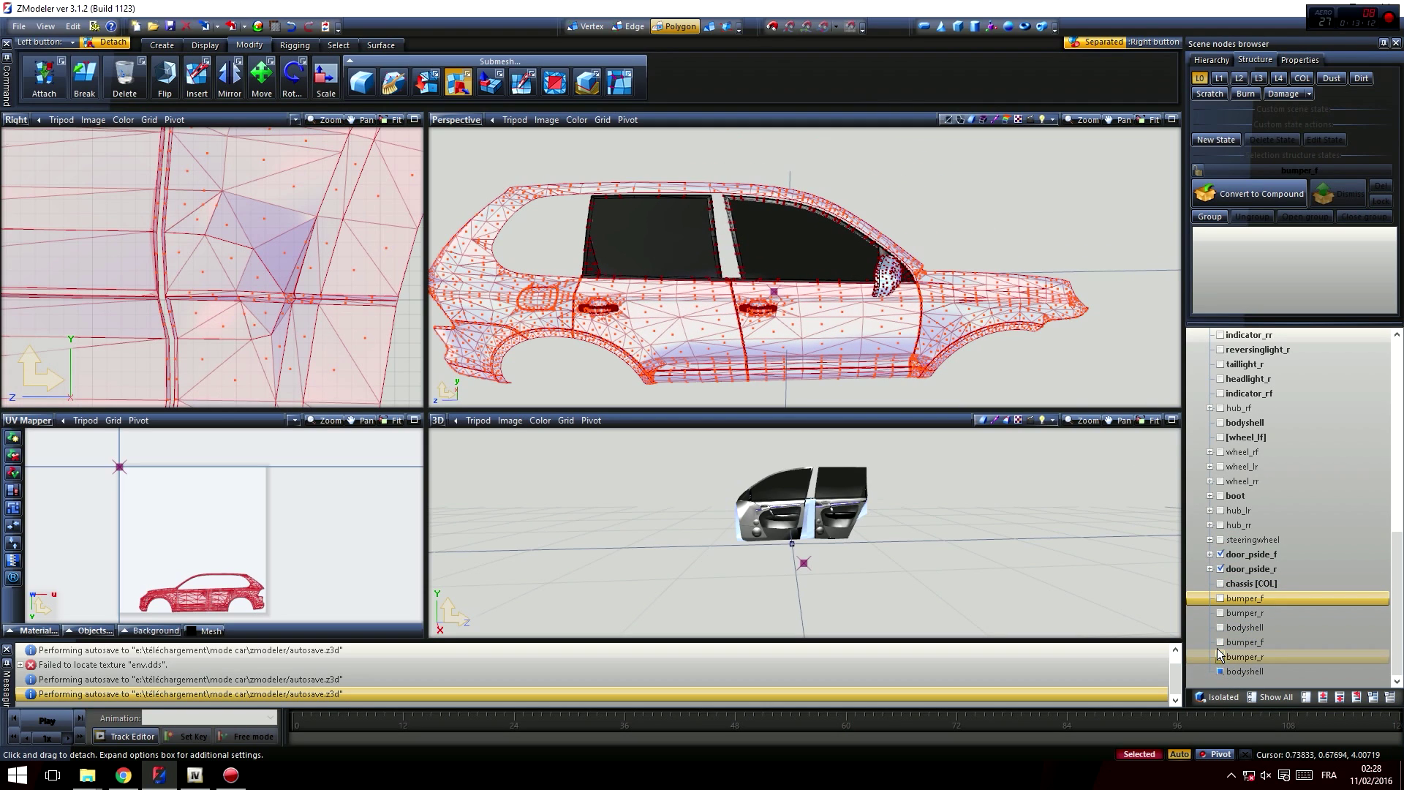
left_click(1218, 644)
middle_click_drag(918, 373, 1013, 339)
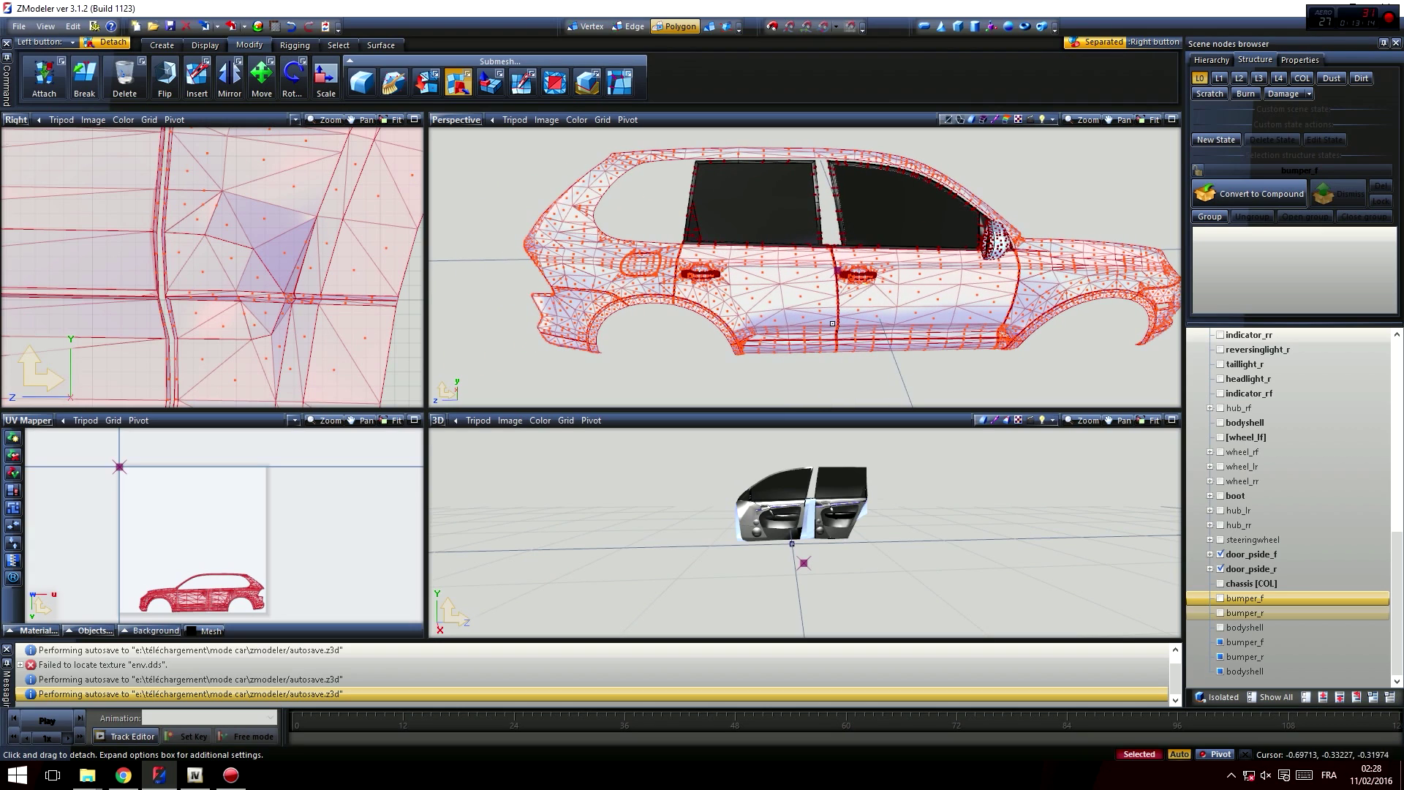
- Assign the Template material to the scene selection in the Material Browser
left_click(273, 27)
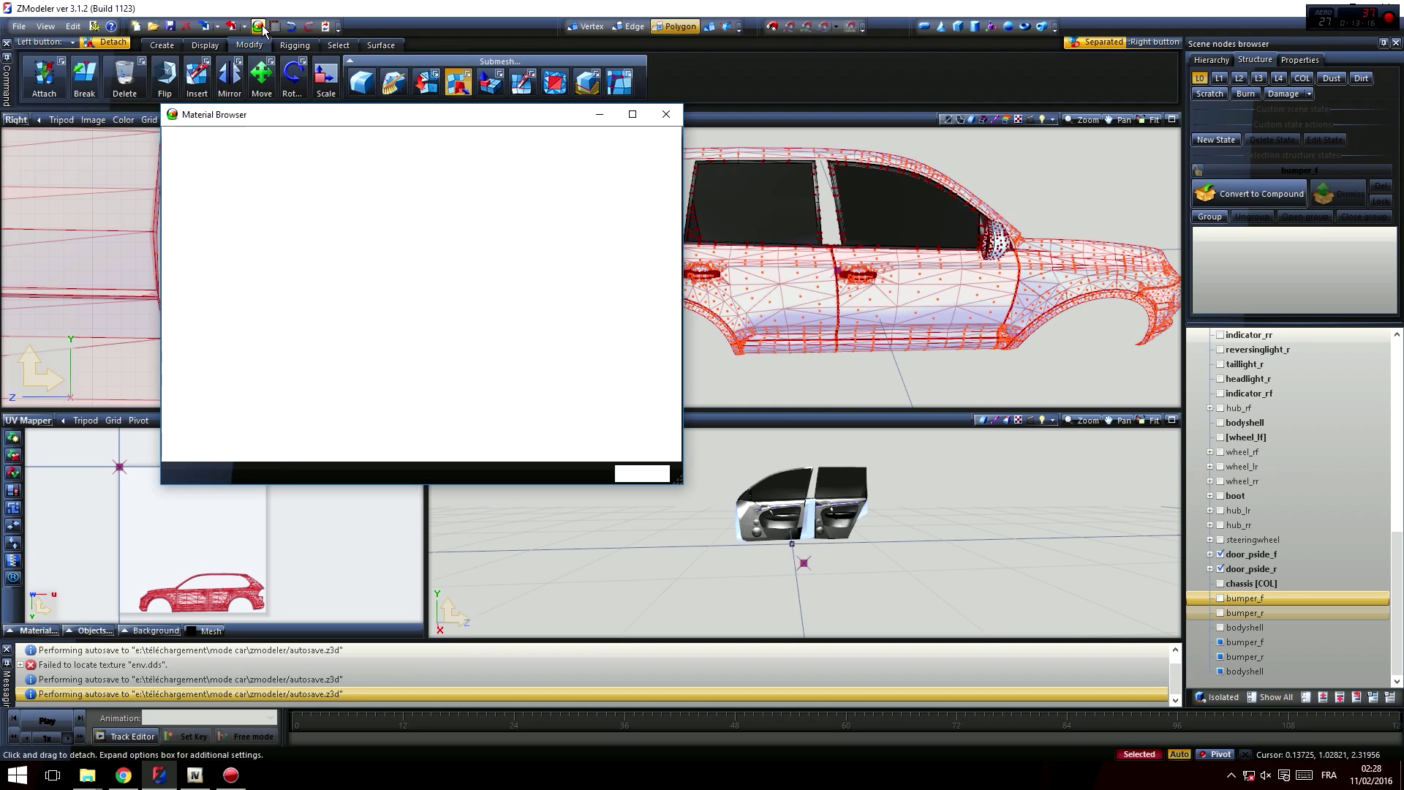
left_click_drag(463, 411, 205, 237)
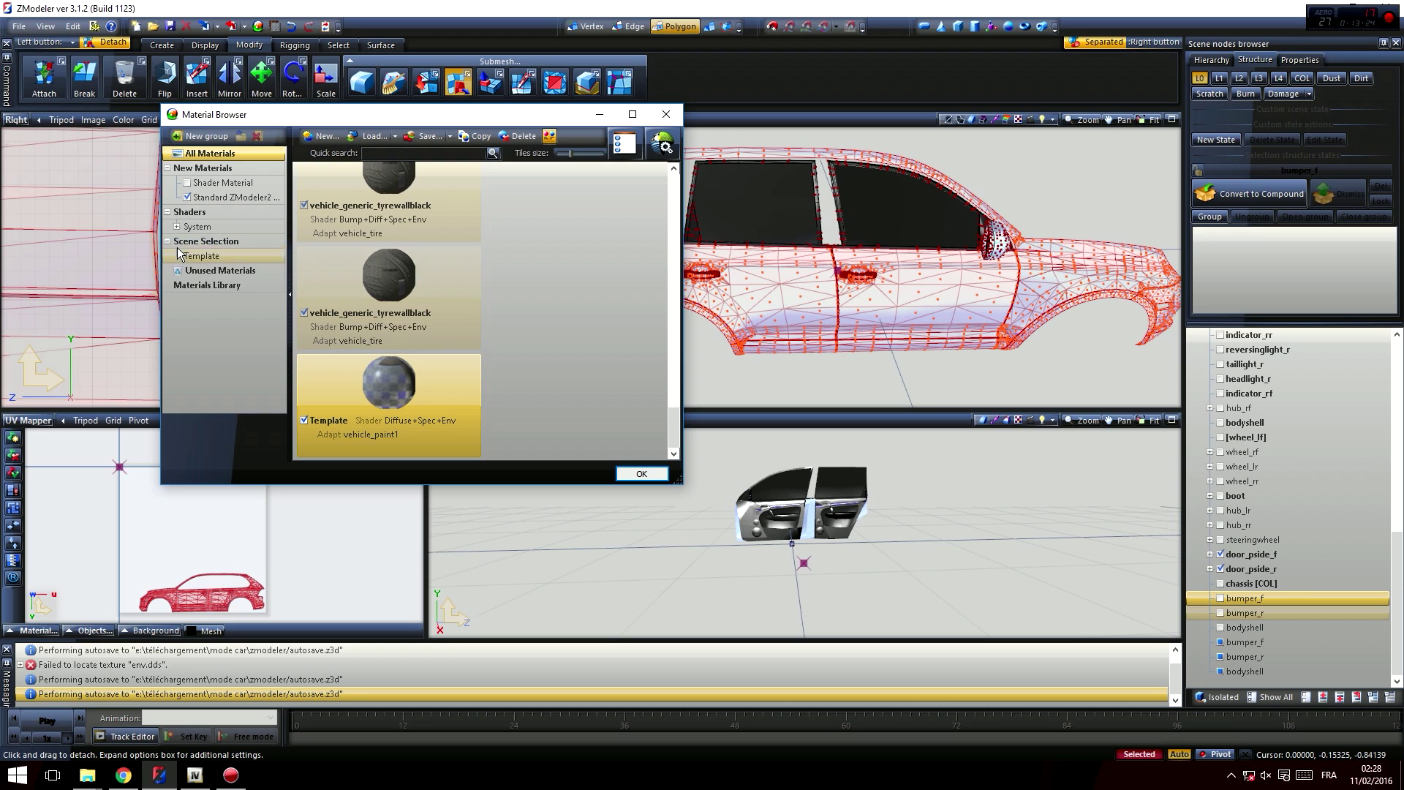
left_click(641, 474)
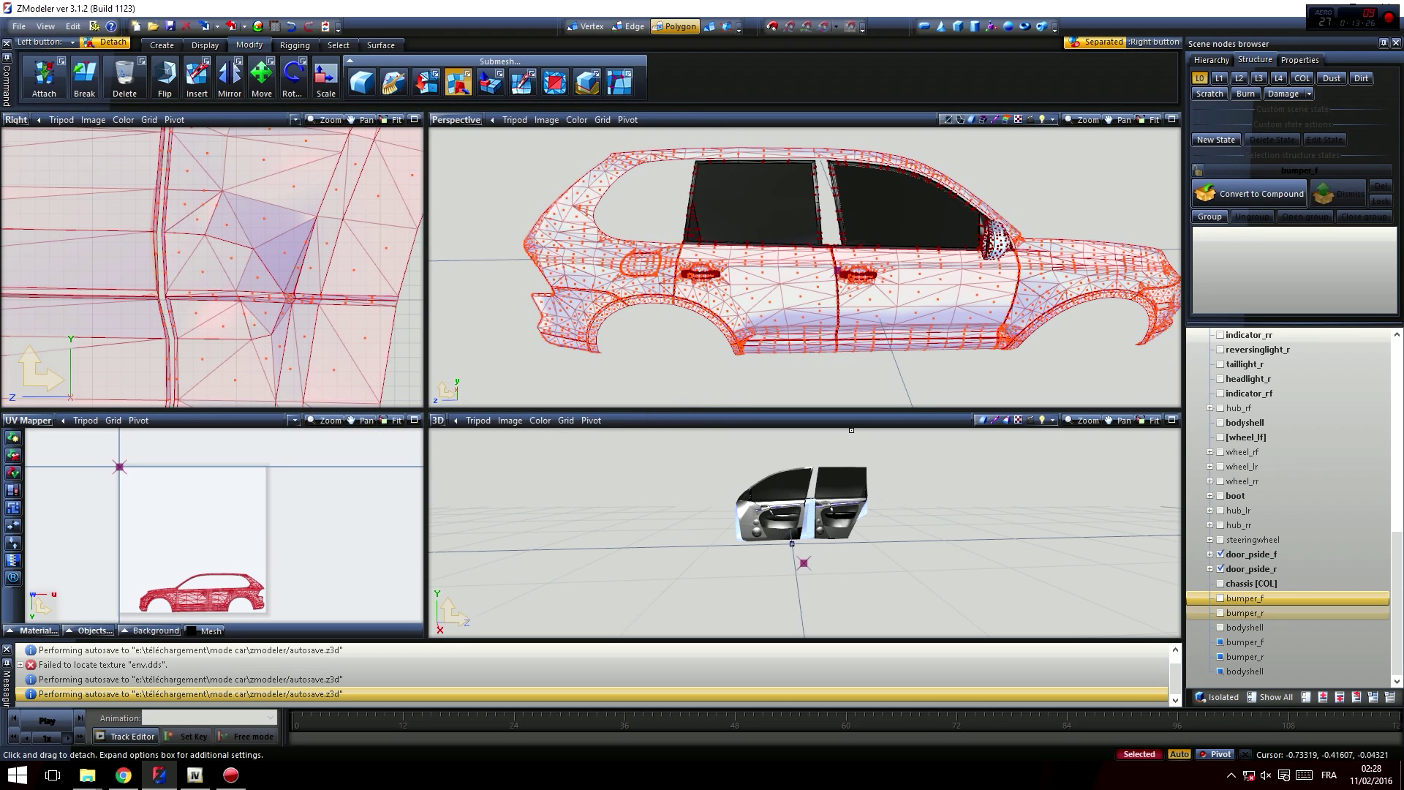
- Show the passenger side in Right view instead of Perspective and generate new UV mapping for it from viewport XY, forced onto the Template material
middle_click_drag(853, 534, 761, 504)
scroll(732, 505, "down", 4)
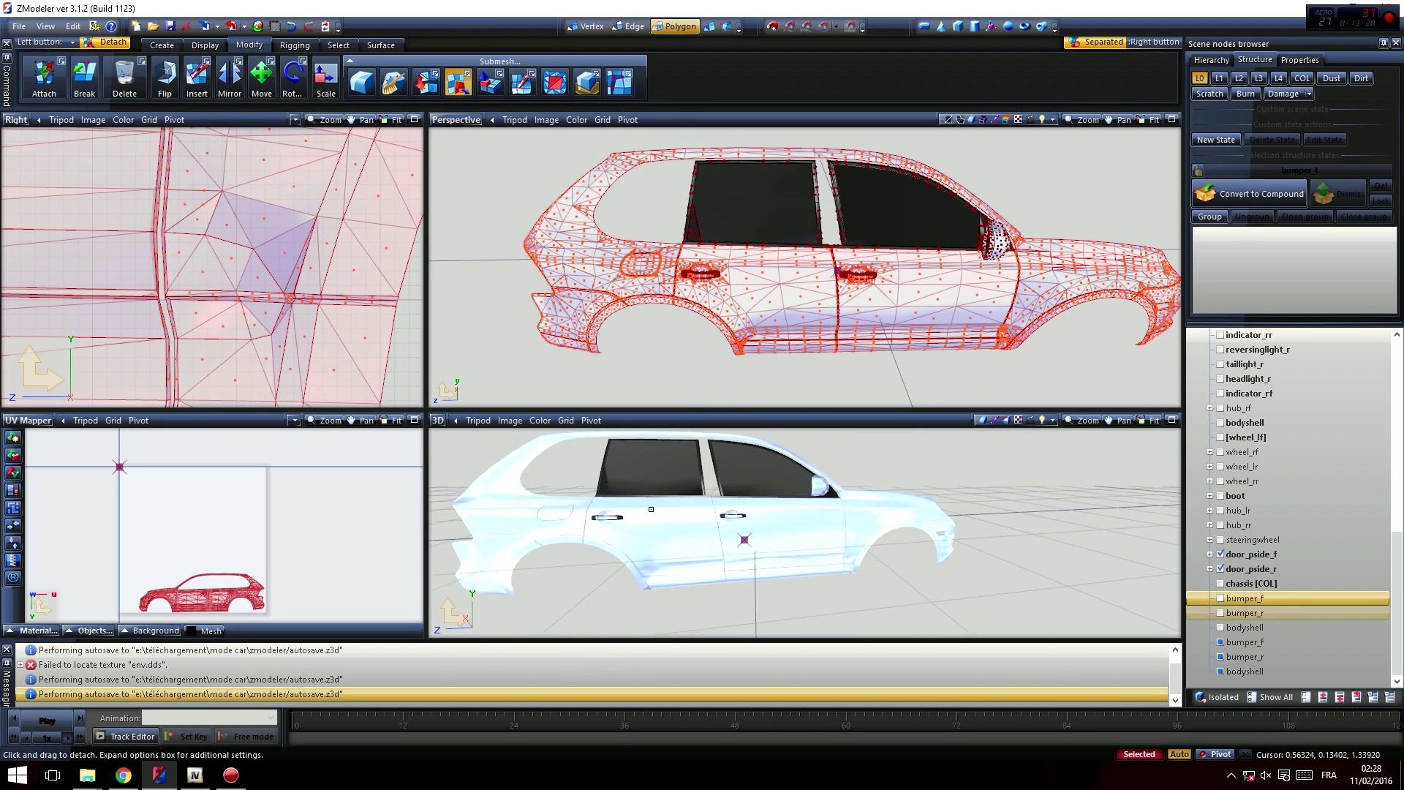
left_click(456, 120)
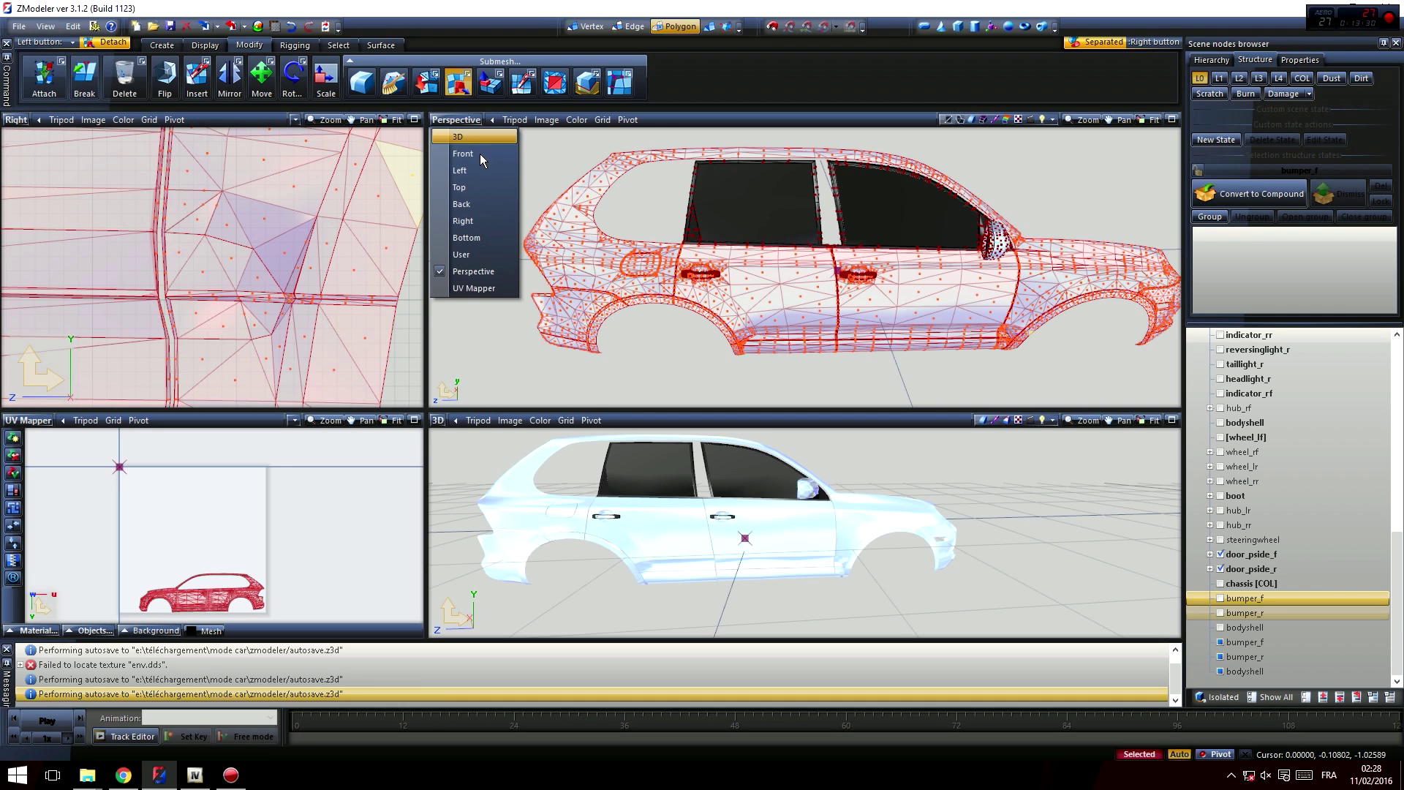
left_click(486, 221)
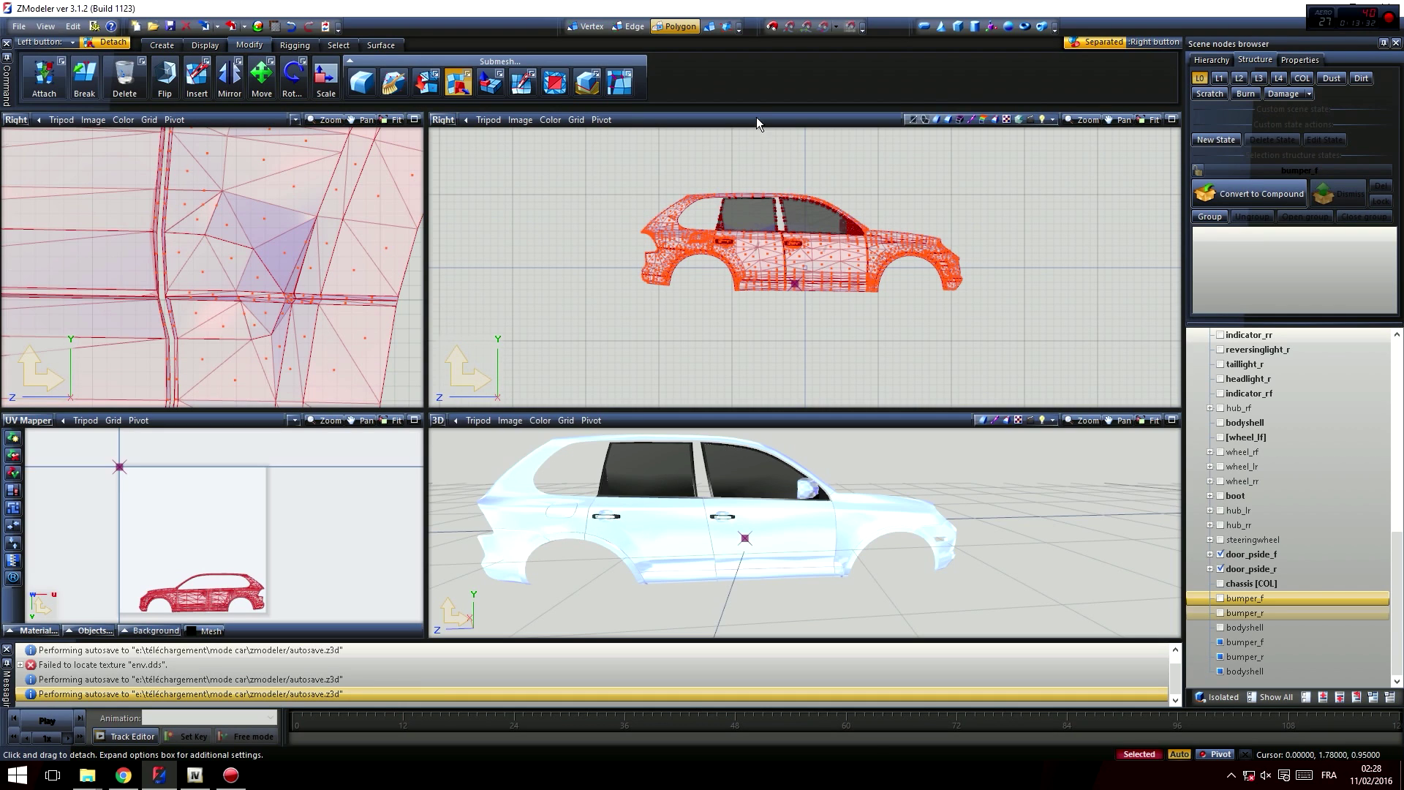
left_click(382, 46)
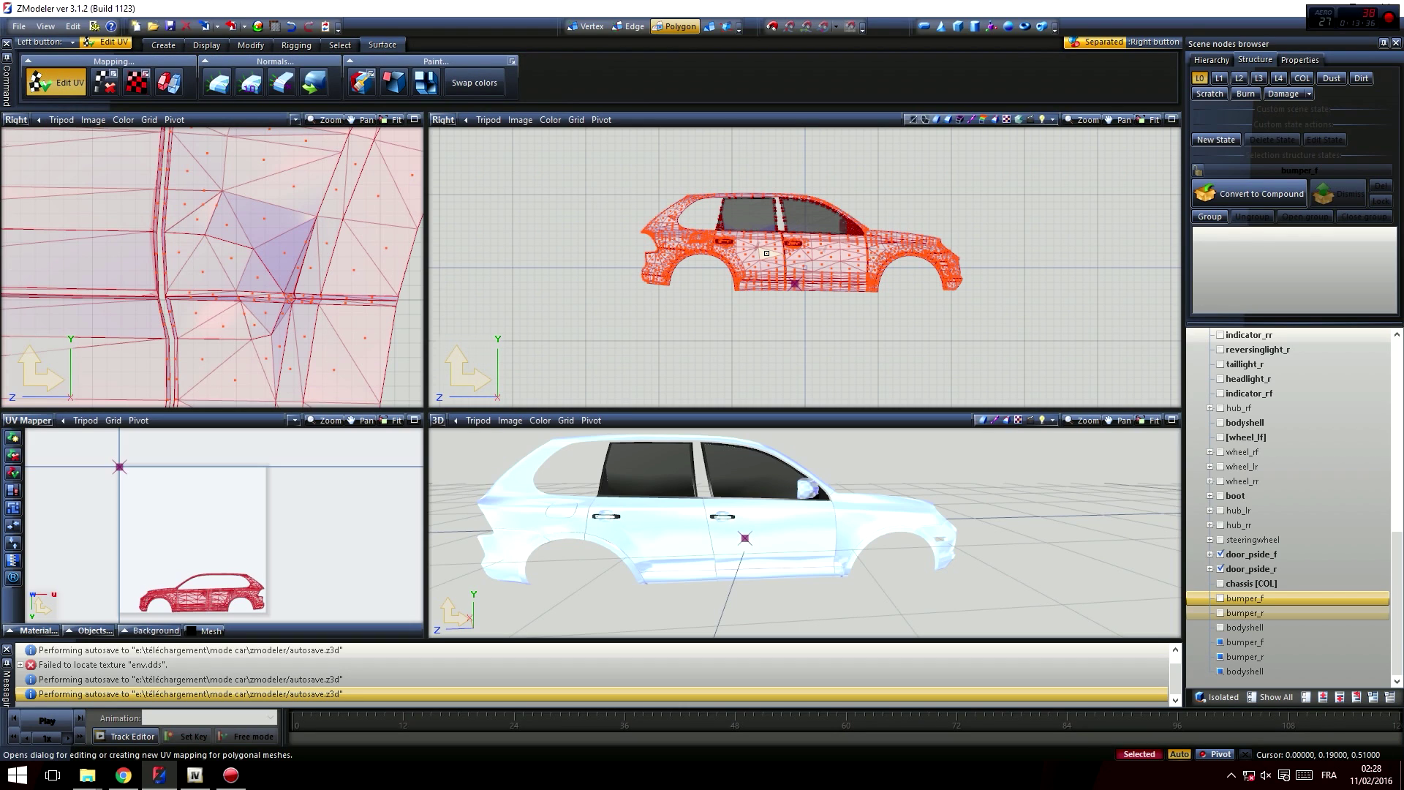
left_click(766, 253)
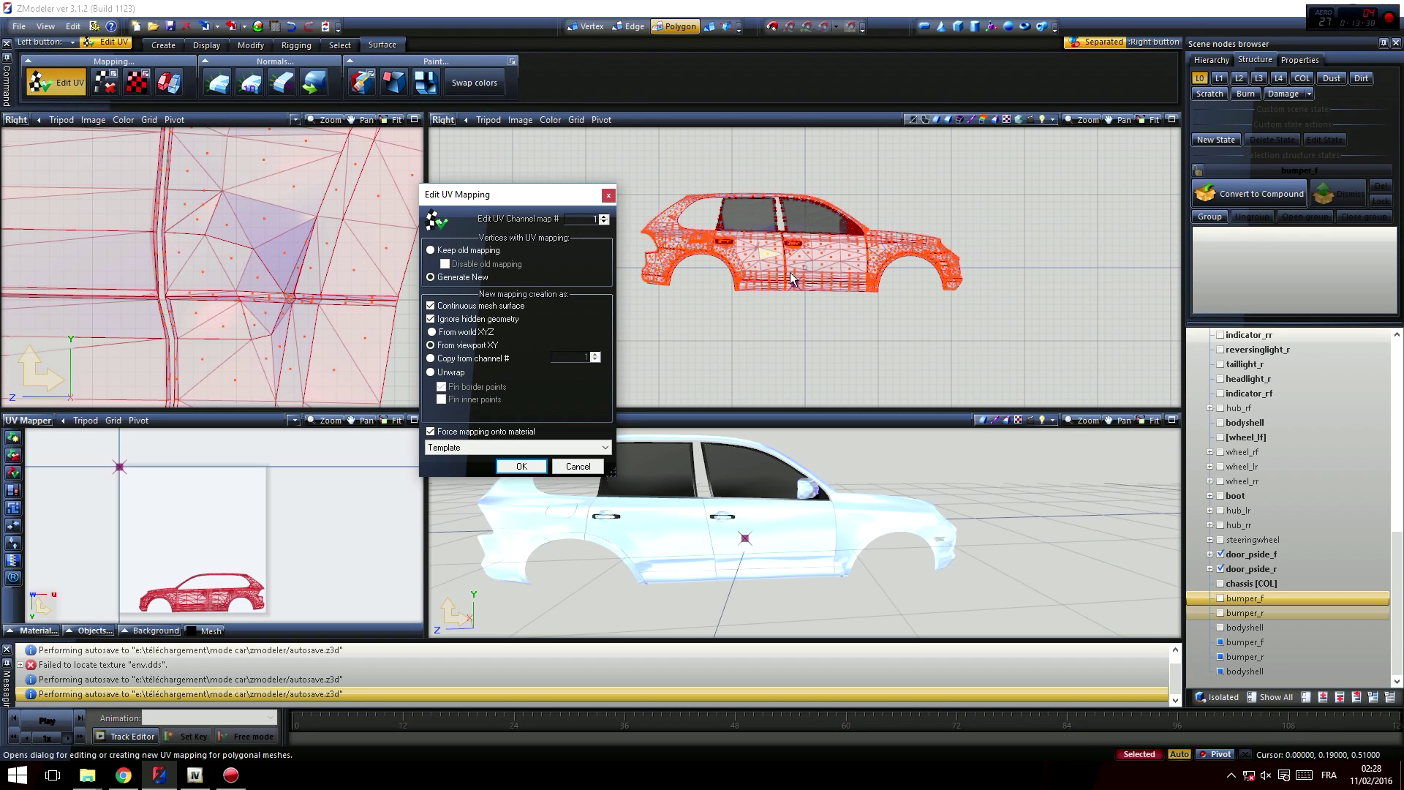
left_click(519, 467)
key("space")
middle_click_drag(155, 516, 314, 545)
left_click(41, 88)
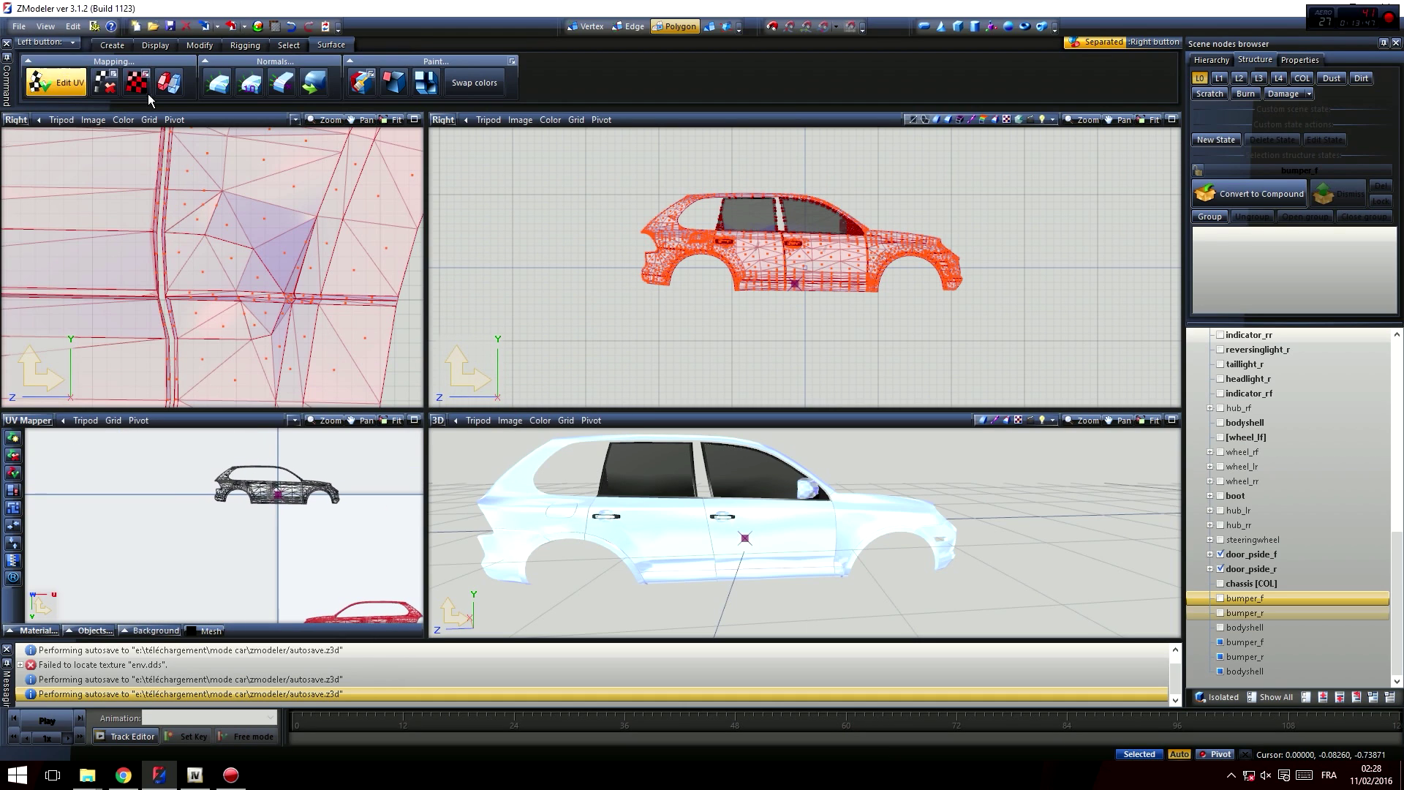
- Move the passenger-side UV layout in object mode onto the texture area, placing it just above the driver-side layout
left_click(709, 26)
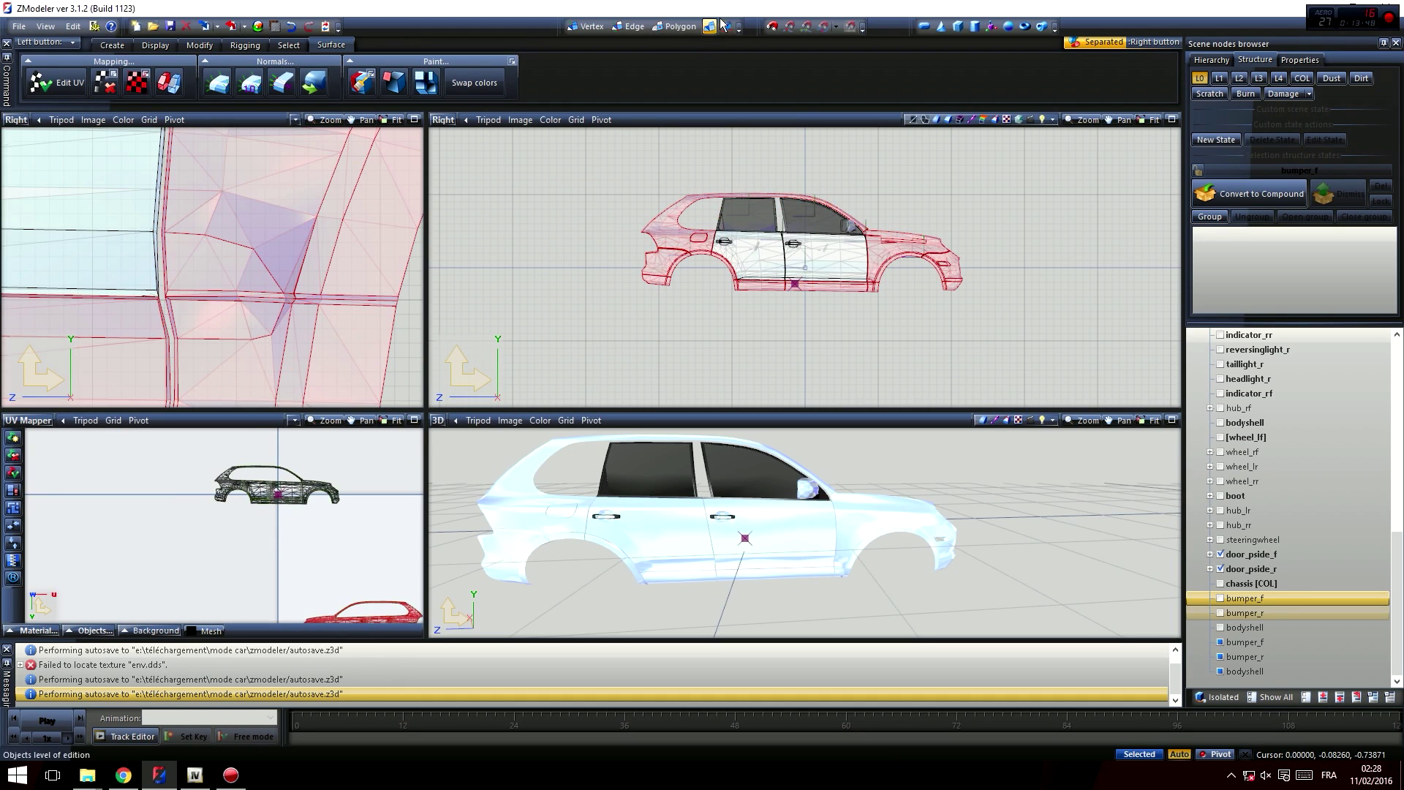
left_click(193, 46)
left_click(261, 77)
right_click_drag(146, 546, 370, 449)
middle_click_drag(338, 527, 199, 484)
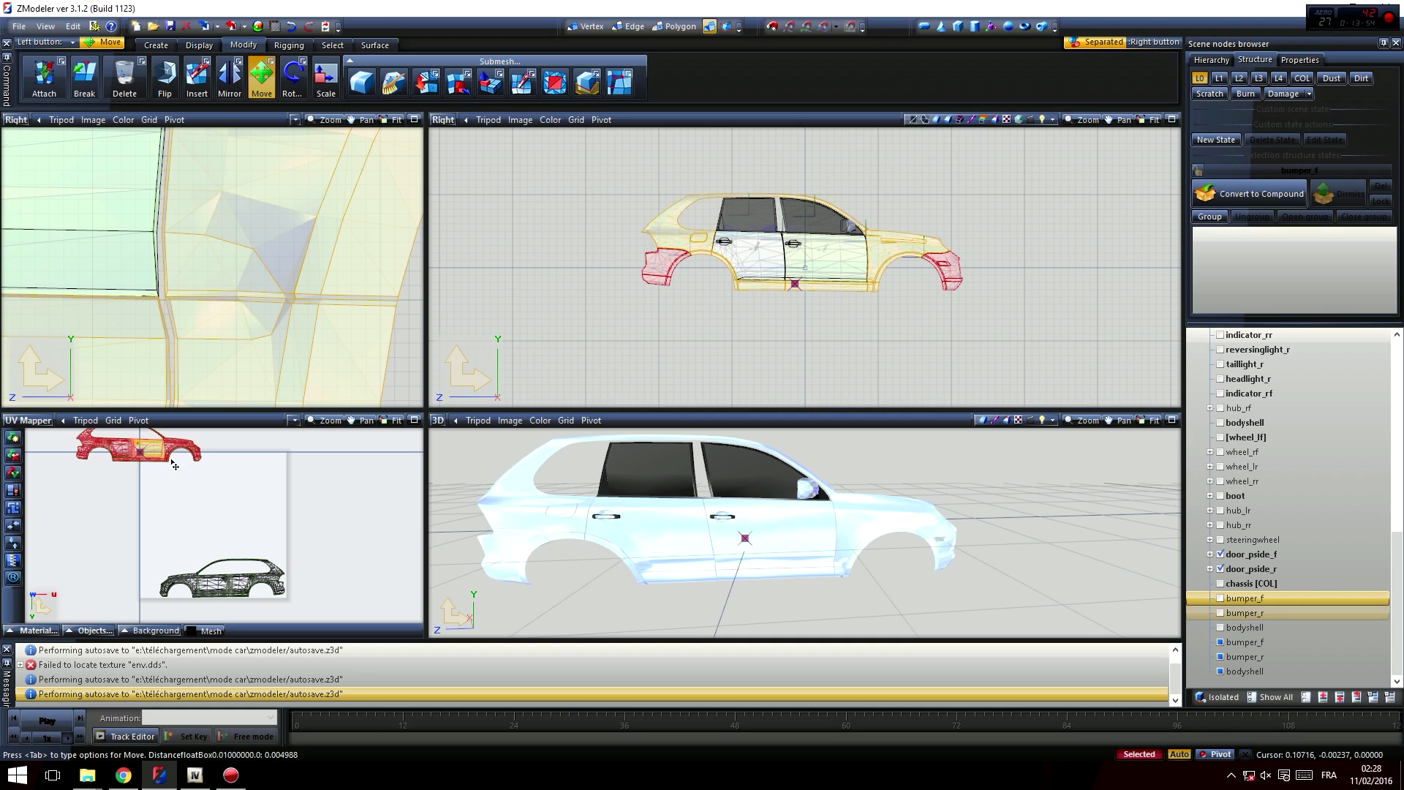
left_click_drag(169, 463, 241, 531)
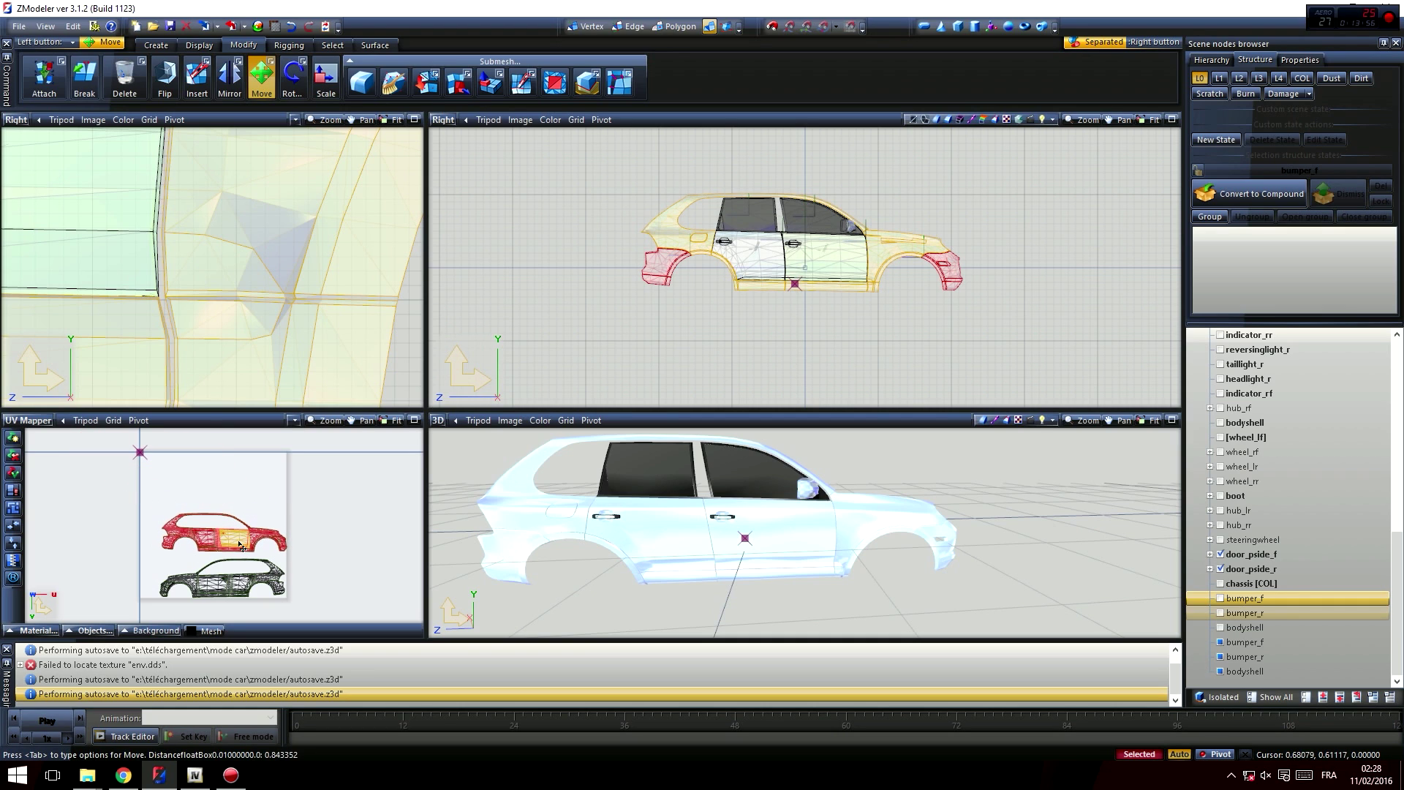
scroll(240, 546, "up", 5)
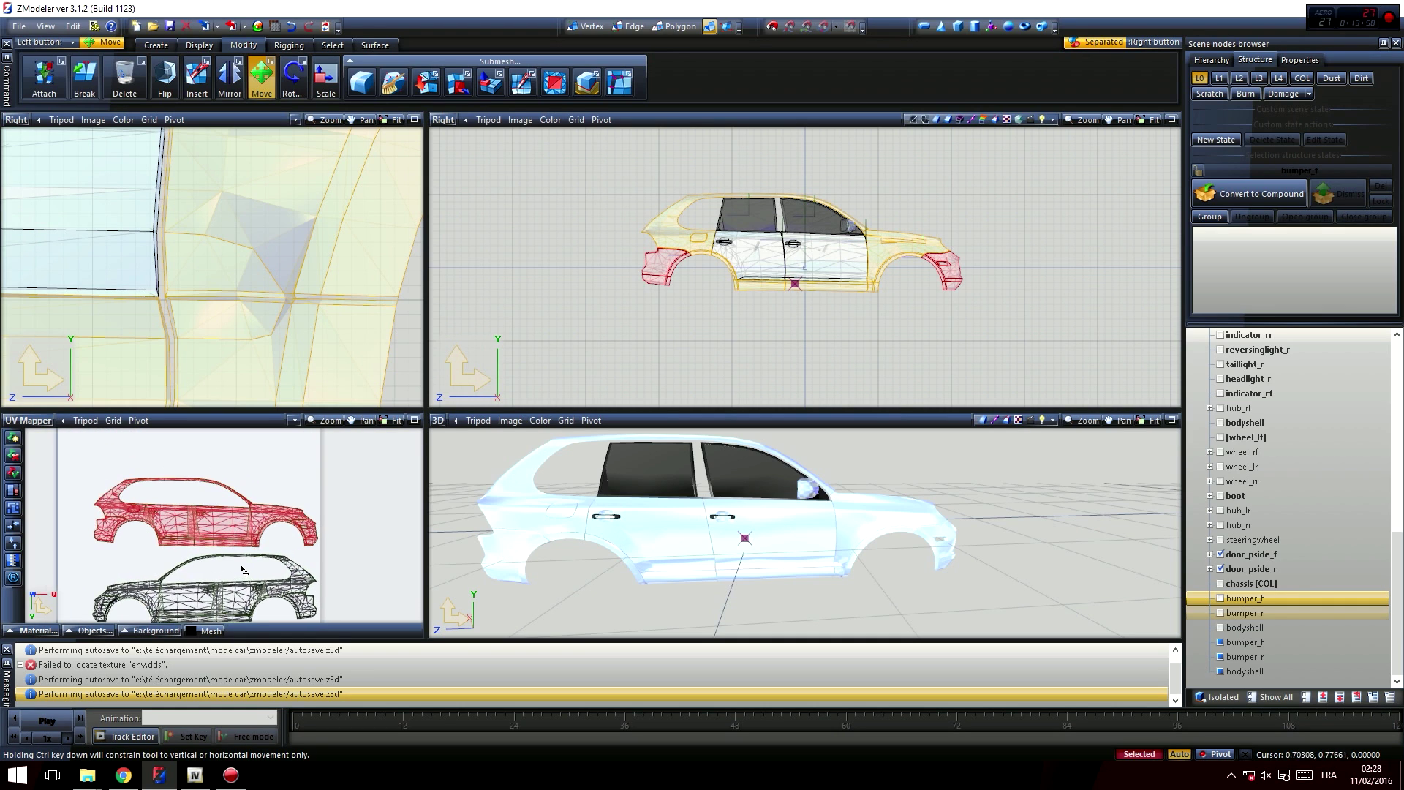
left_click_drag(271, 514, 270, 519)
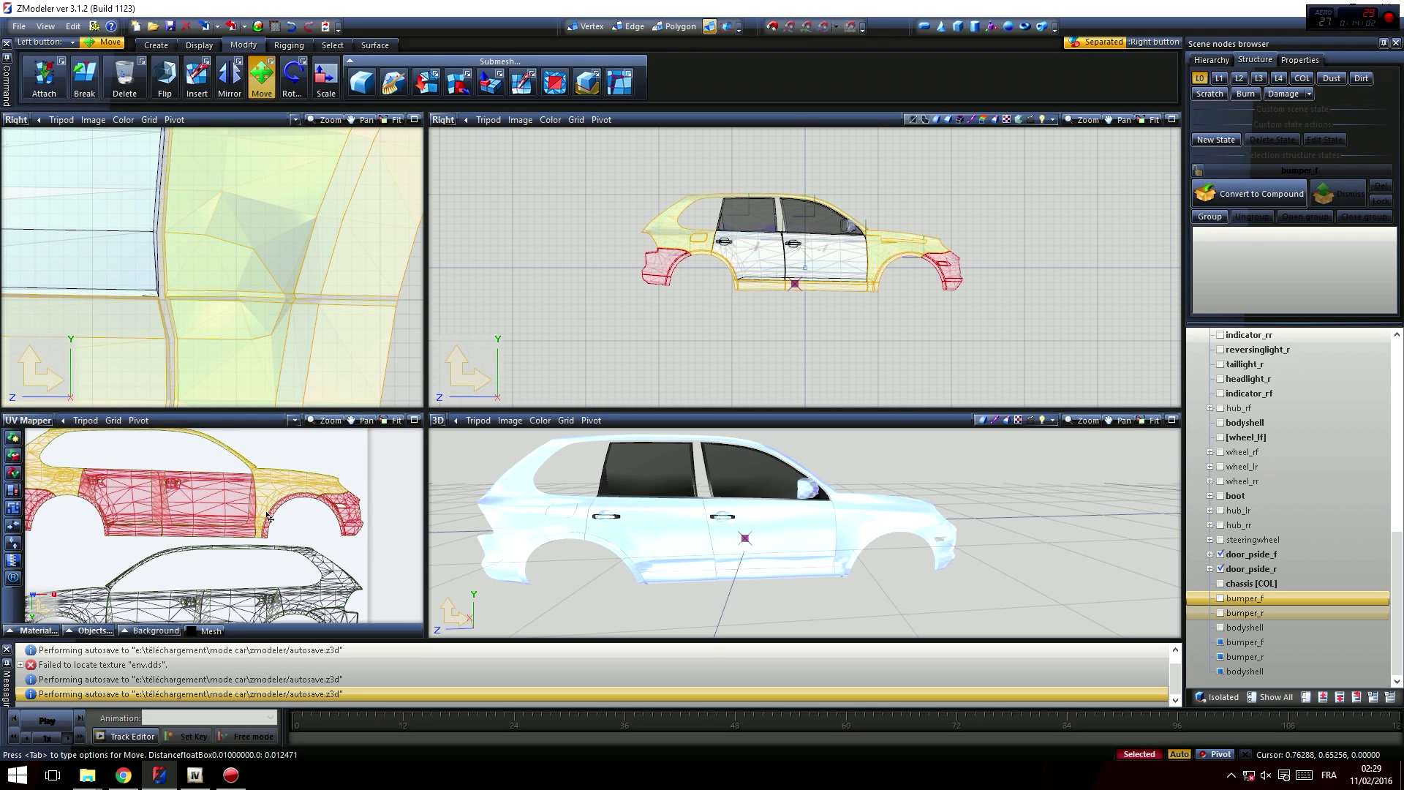
scroll(249, 535, "down", 5)
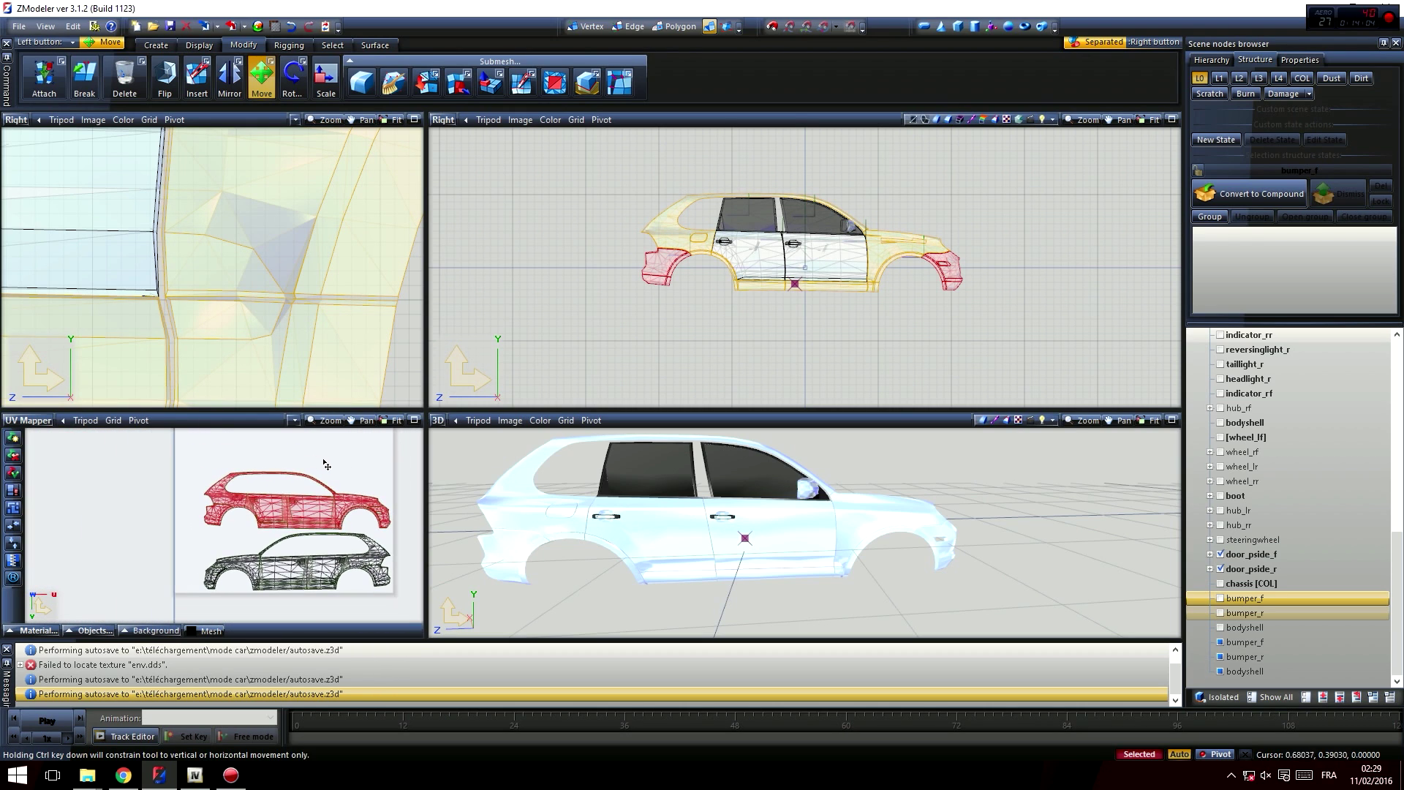
scroll(307, 517, "down", 4)
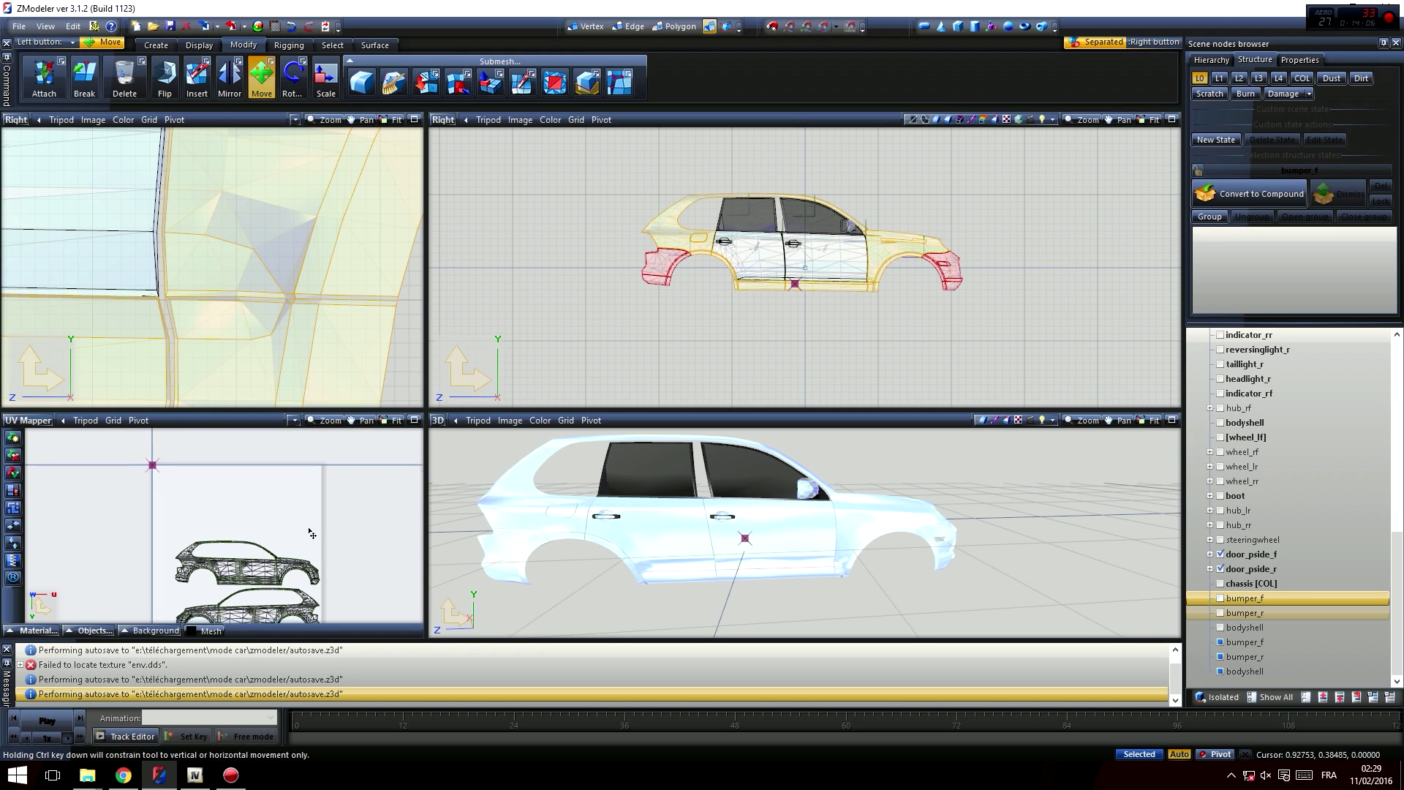
- Hide the detached passenger-side bodyshell, bumper_r and bumper_f along with door_pside_r and door_pside_f
left_click(1236, 642)
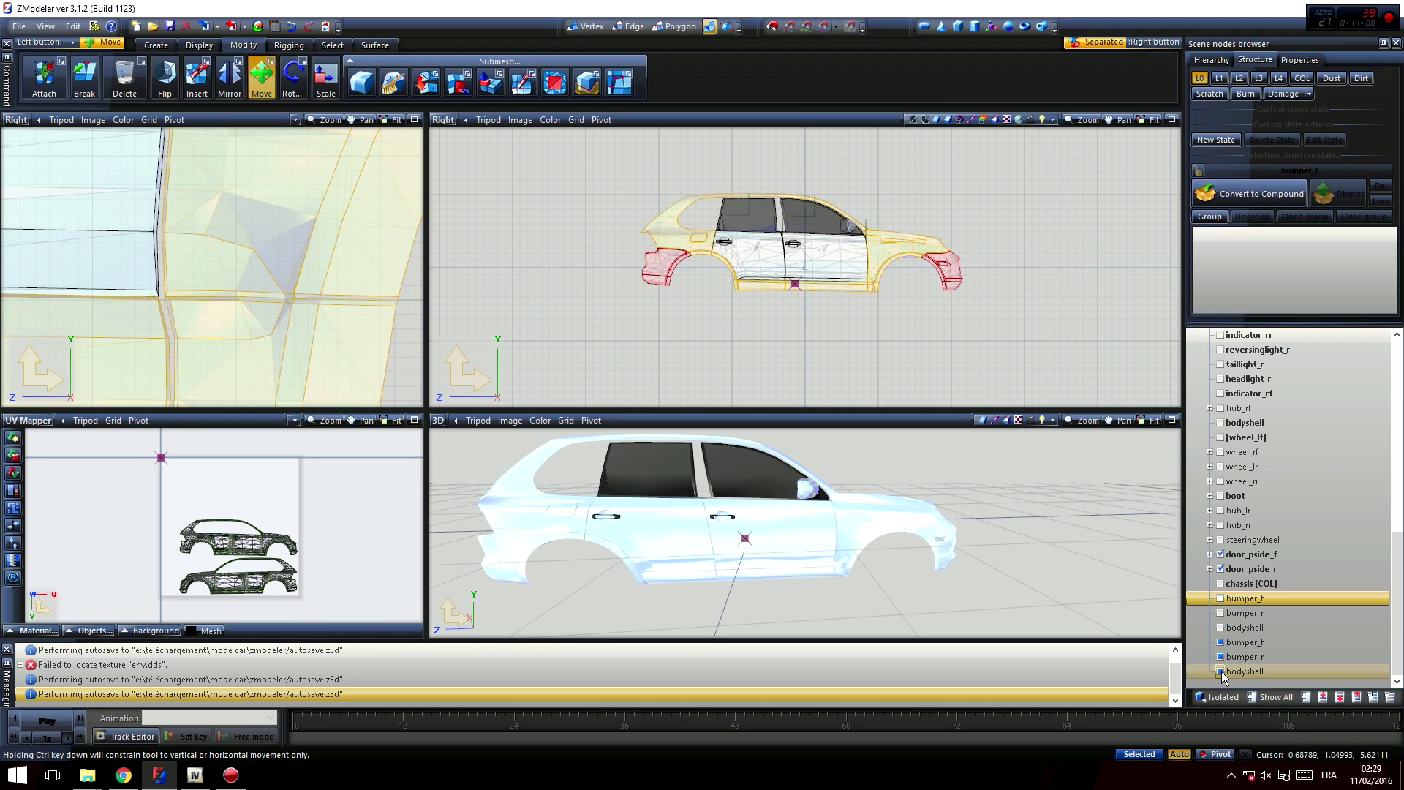
left_click(1221, 672)
left_click(1220, 655)
left_click(1220, 642)
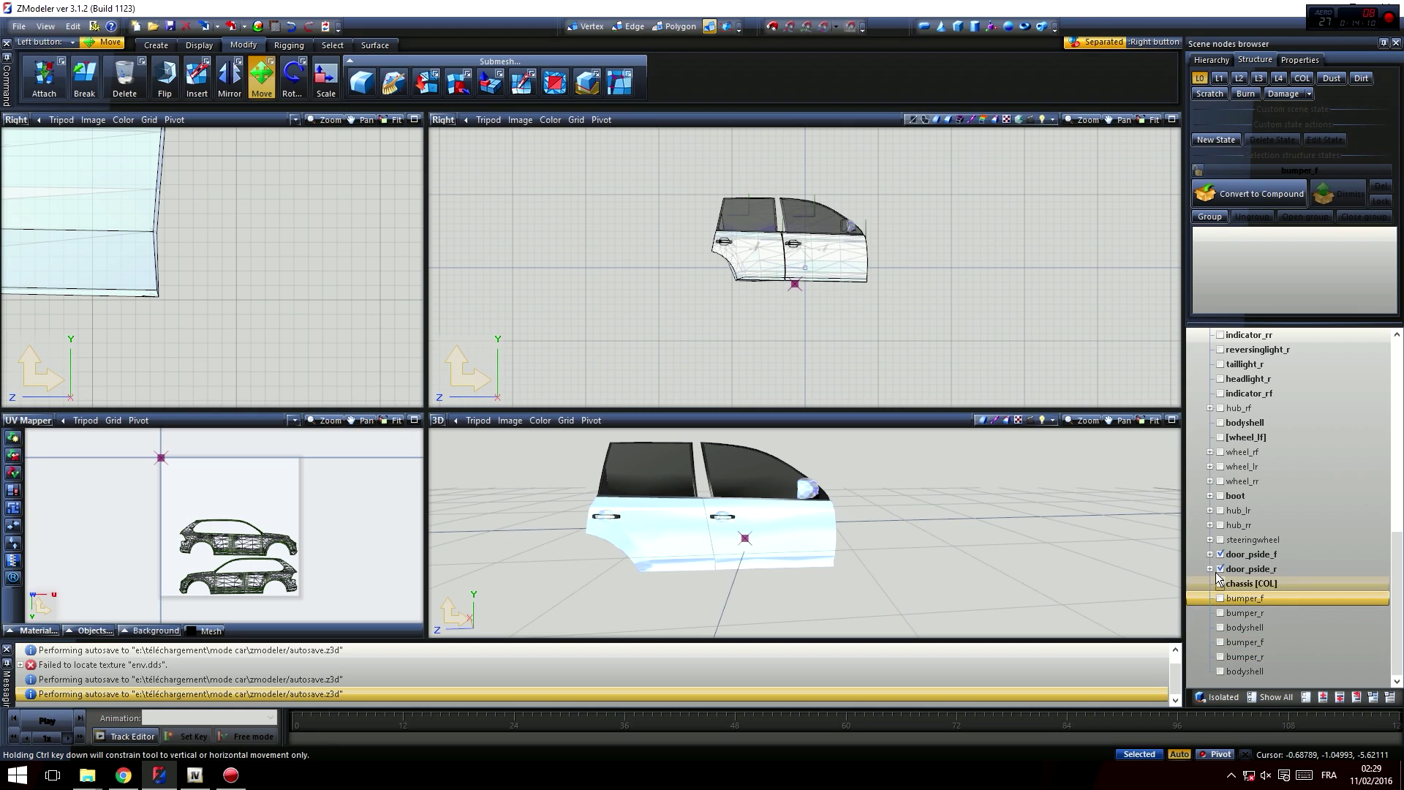
left_click(1220, 569)
left_click(1220, 555)
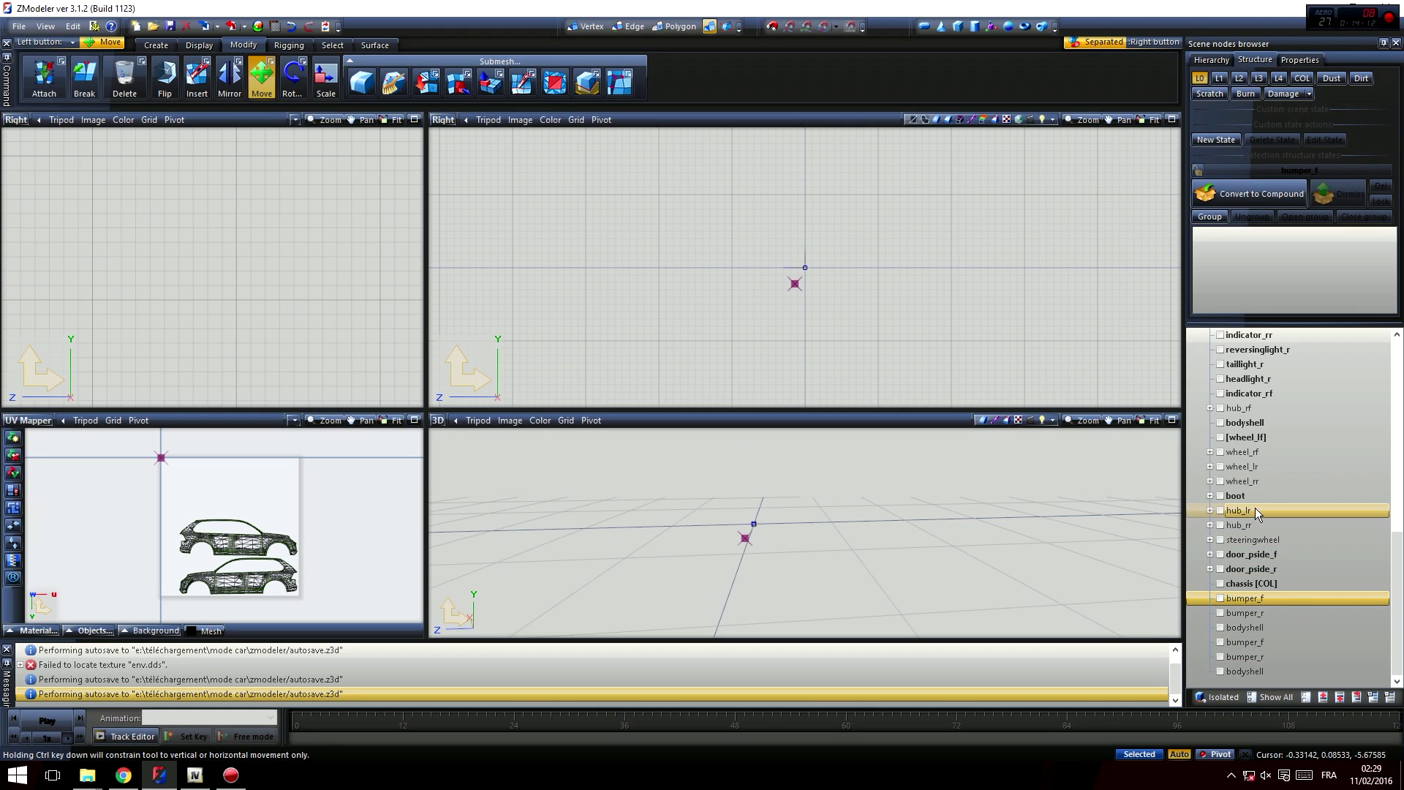
- Show the bonnet, boot and main bodyshell and examine their remaining unmapped surfaces from several angles
scroll(1257, 512, "up", 10)
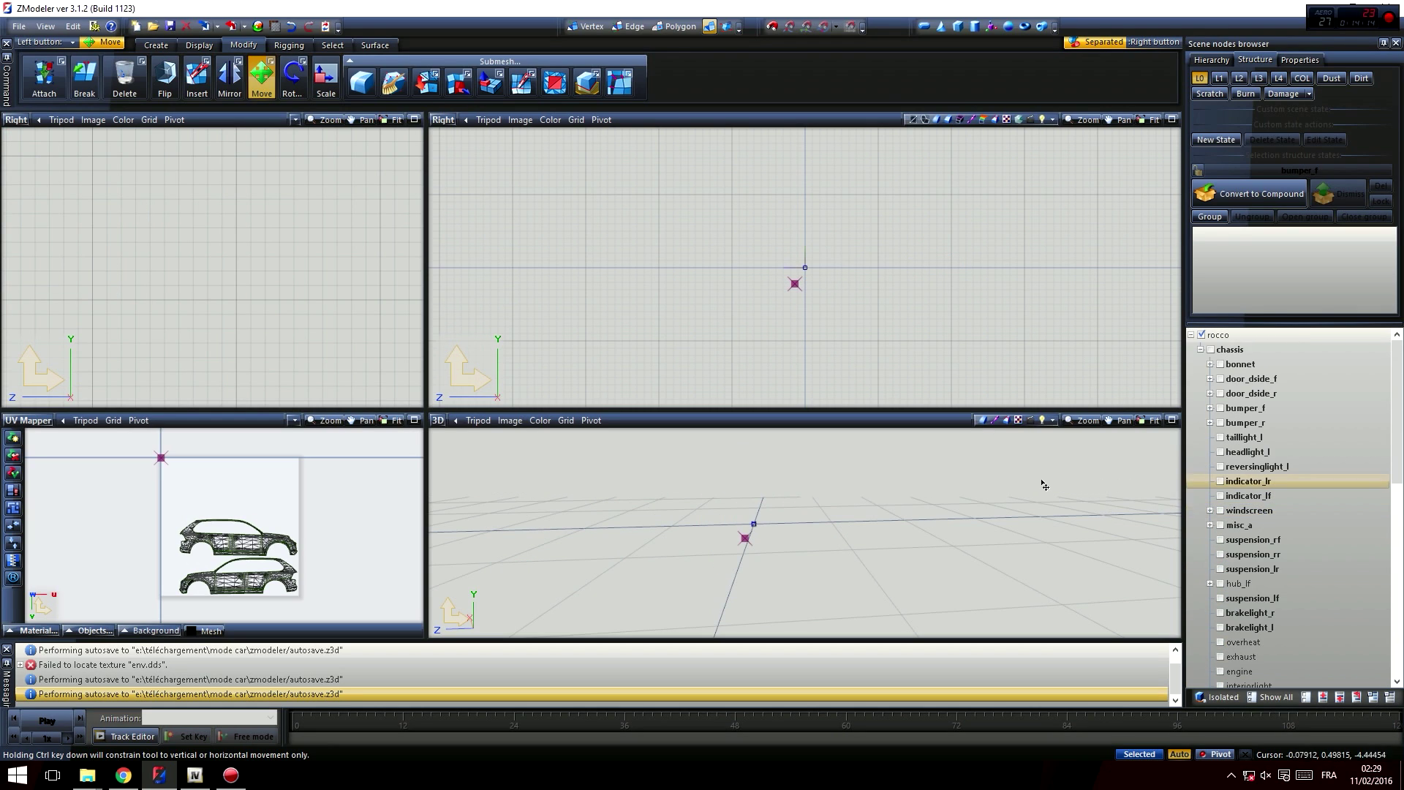
middle_click_drag(925, 509, 924, 515)
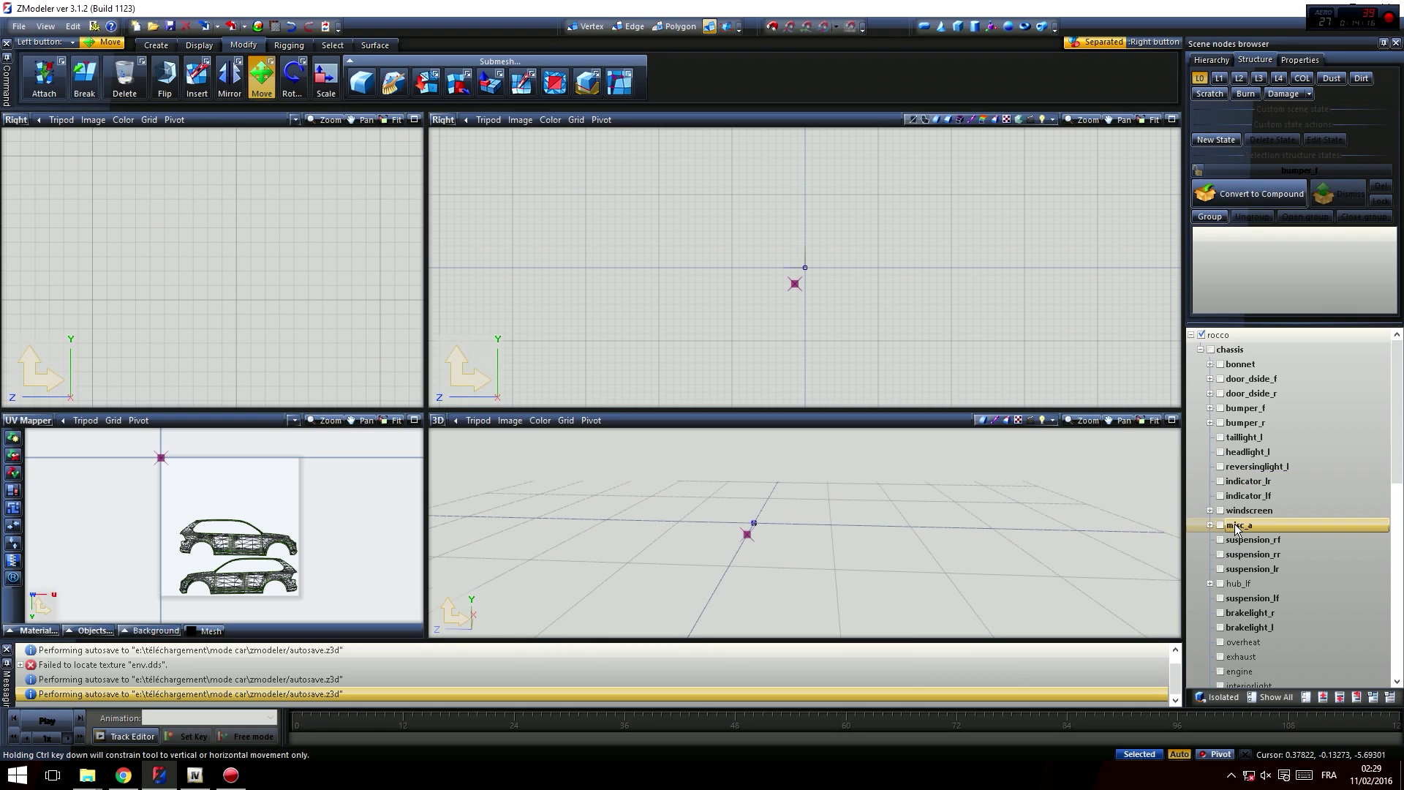
middle_click_drag(993, 503, 970, 515)
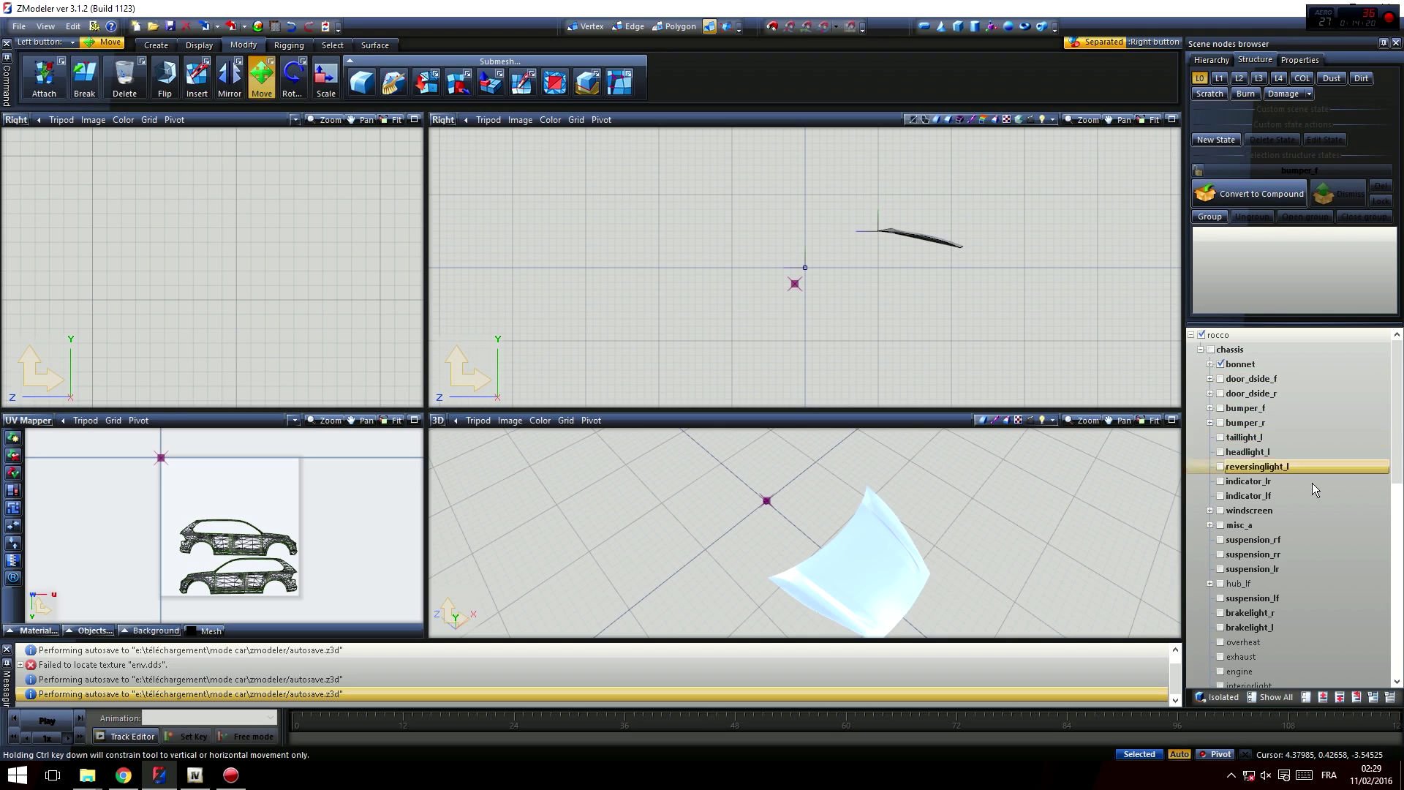
scroll(1278, 615, "down", 4)
scroll(1272, 611, "down", 6)
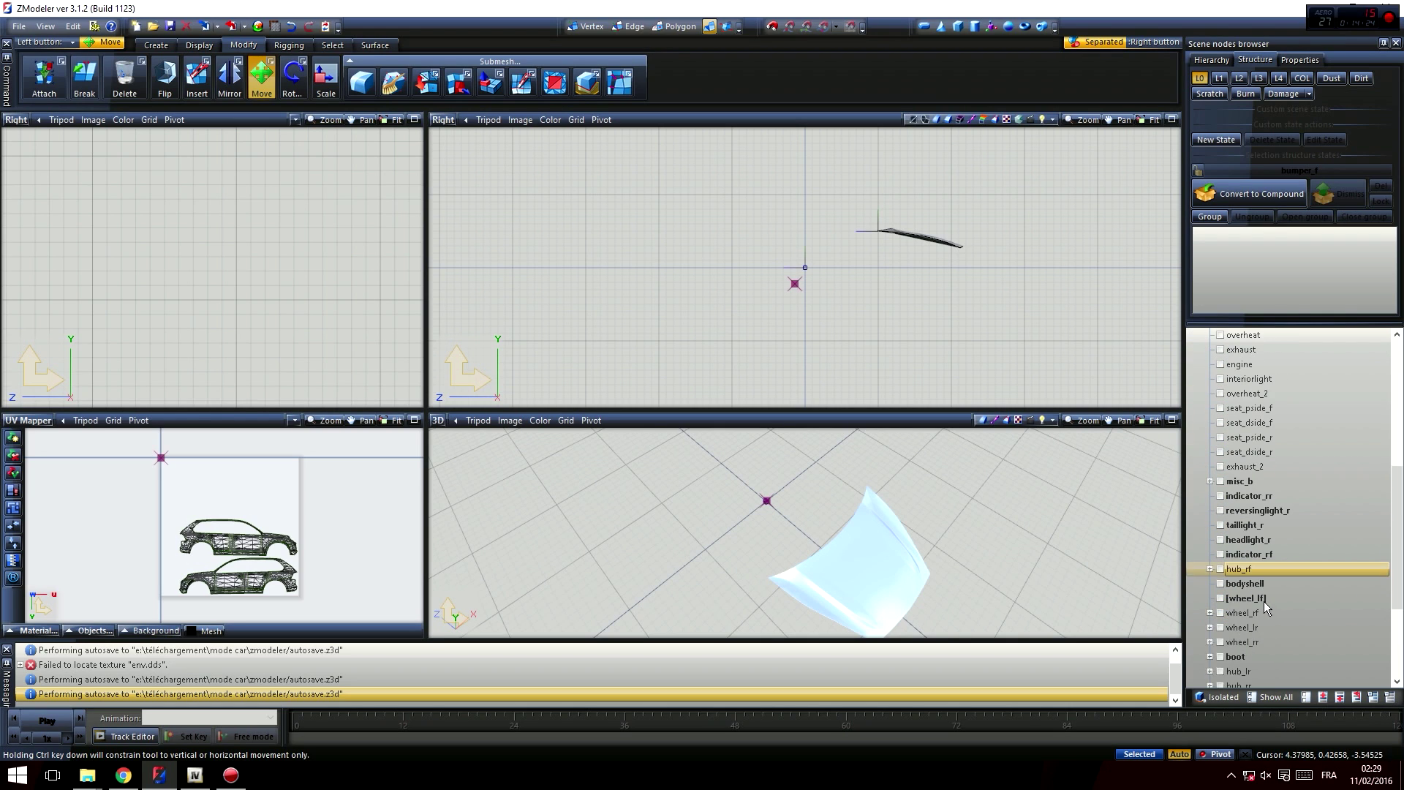
left_click(1220, 570)
mouse_move(735, 499)
middle_mouse_down()
mouse_move(976, 502)
mouse_move(872, 509)
middle_mouse_up()
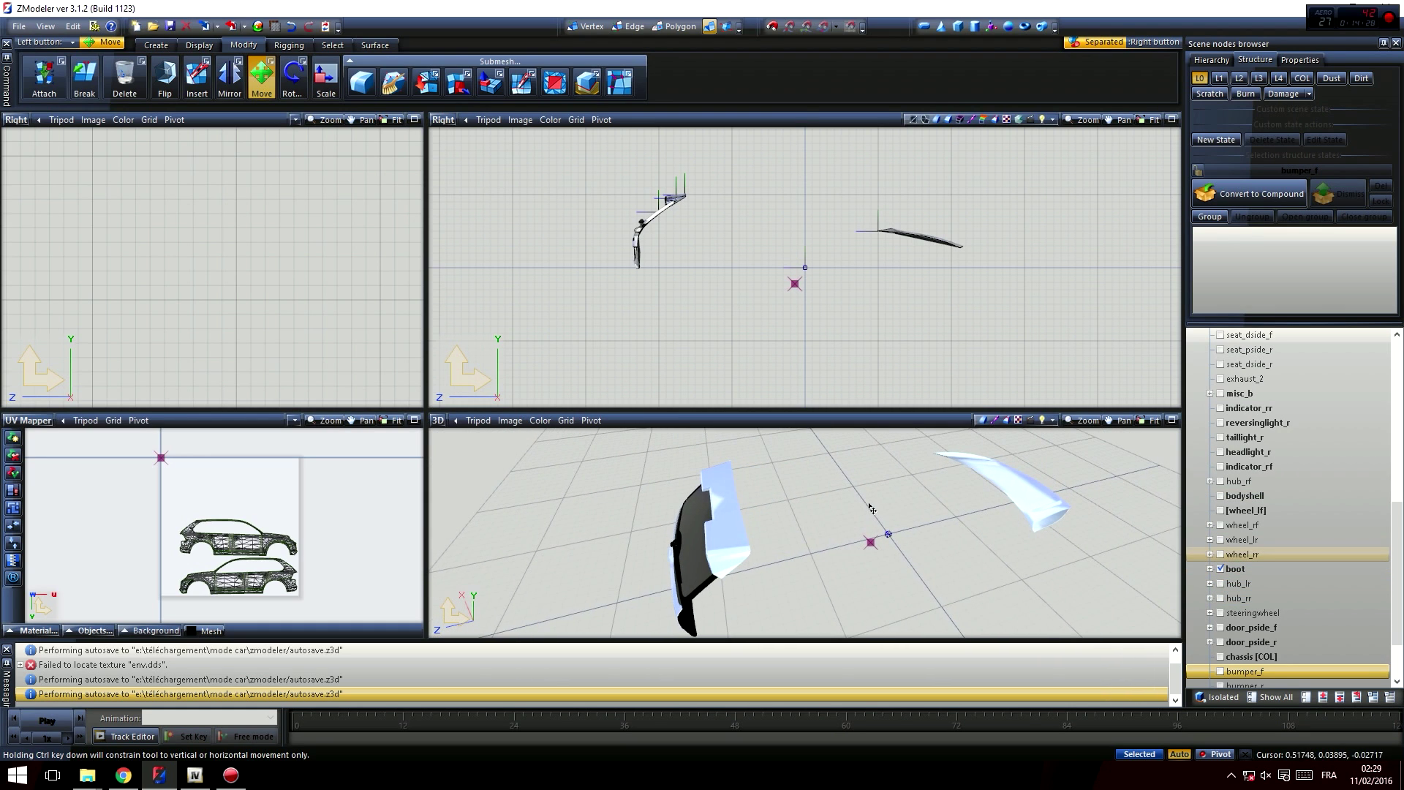
middle_click_drag(996, 504, 758, 553)
middle_click_drag(708, 506, 1058, 505)
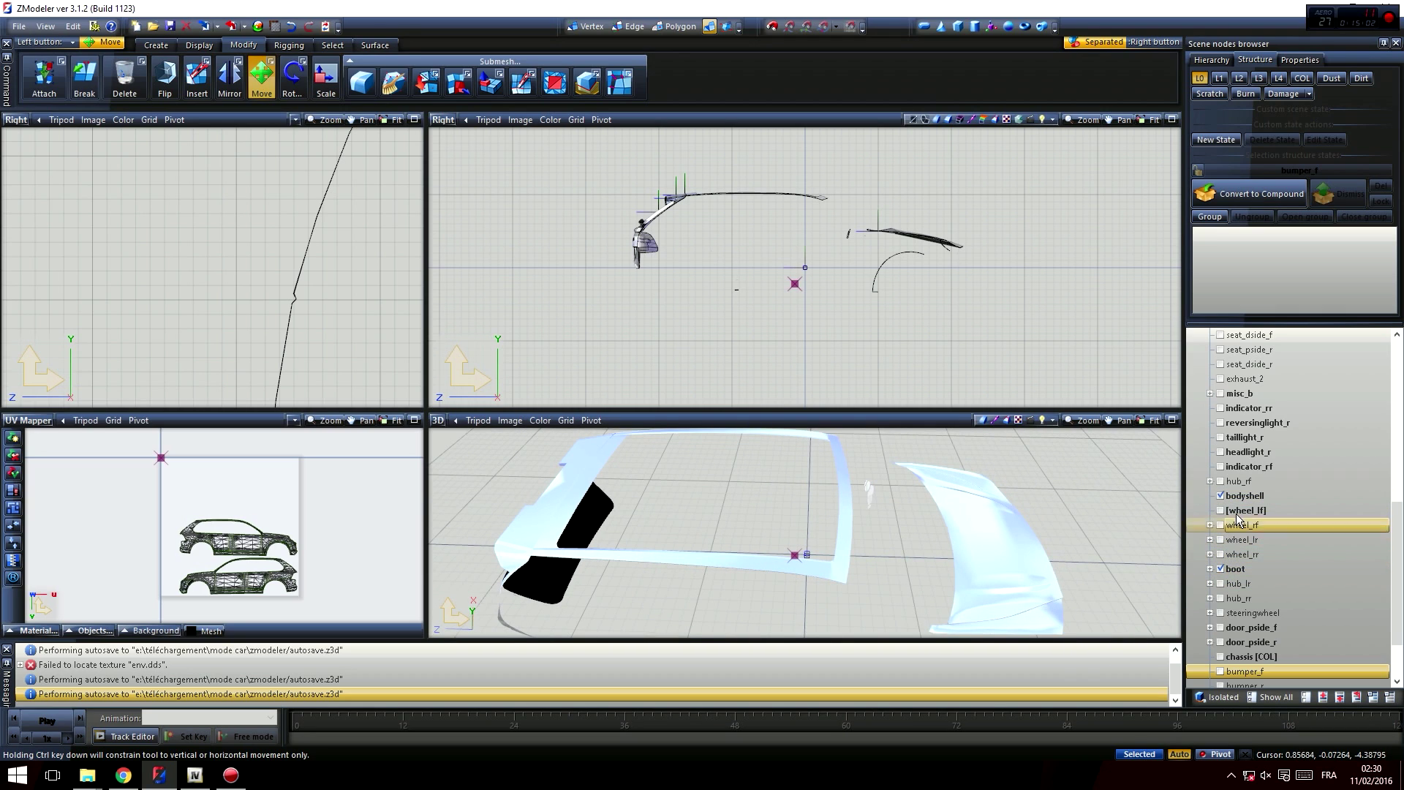
- Hide the main bodyshell and the bonnet, leaving only the boot shown
left_click(1222, 496)
scroll(1220, 468, "up", 10)
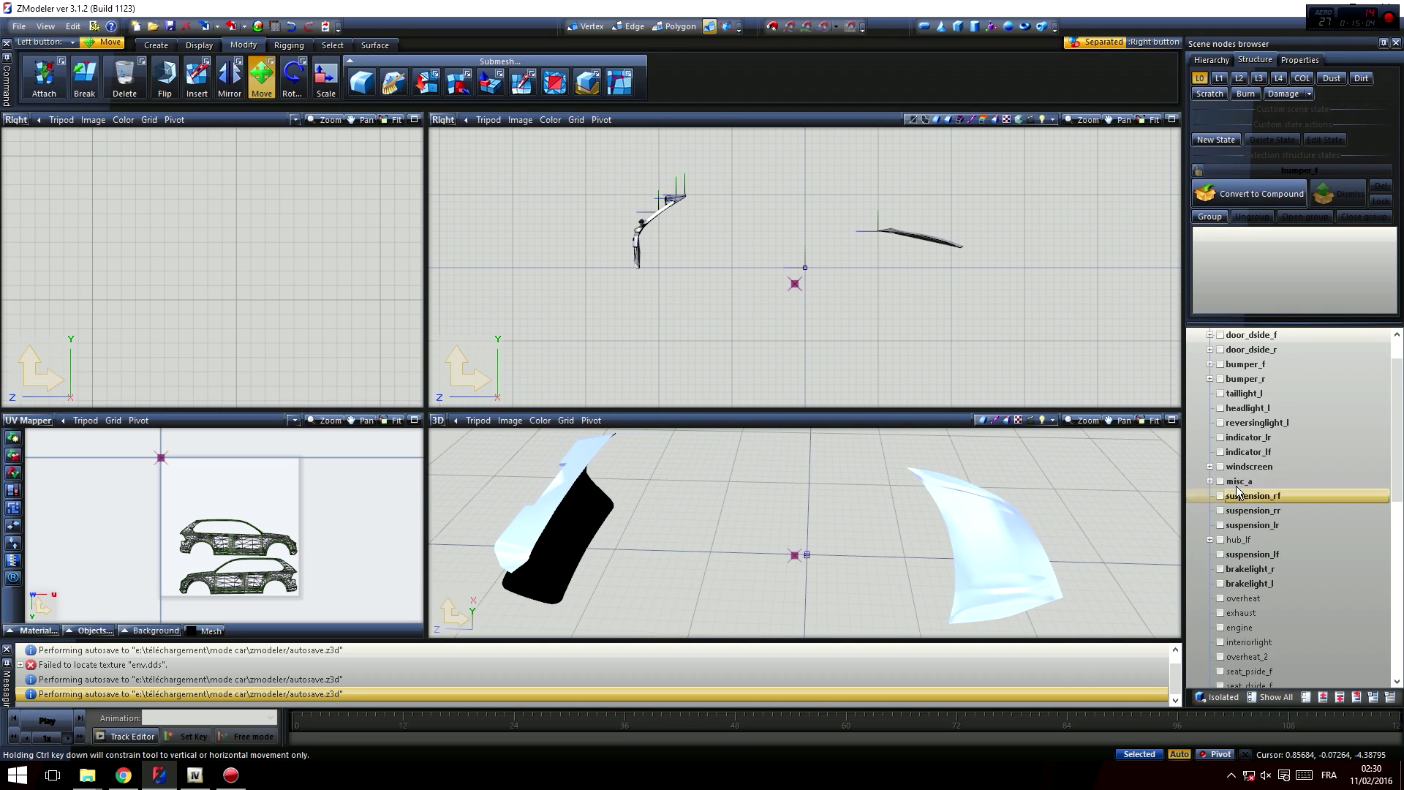
left_click(1221, 364)
scroll(1237, 482, "down", 8)
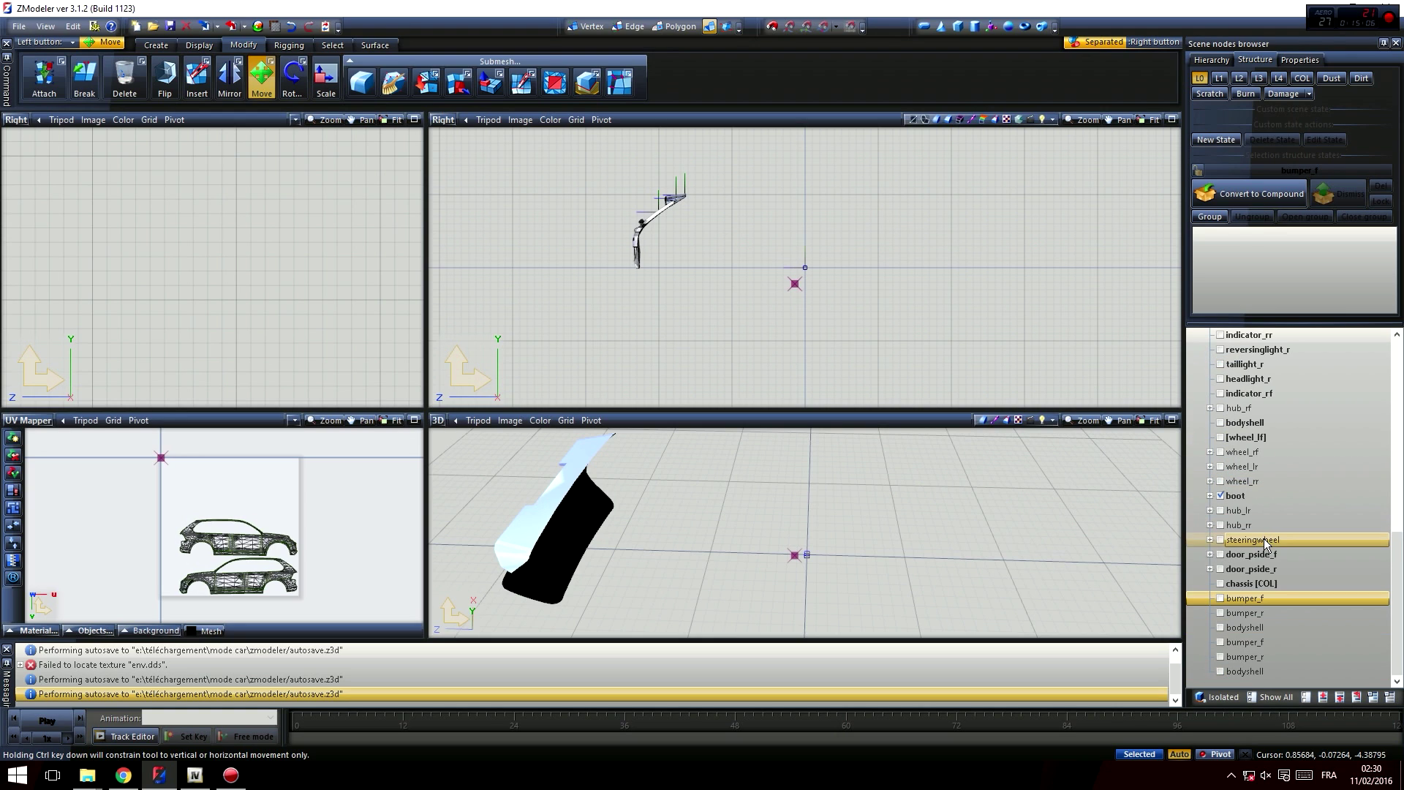
- Return the large Right viewport to Perspective view and switch to polygon-level editing for the boot
middle_click_drag(595, 521, 717, 540)
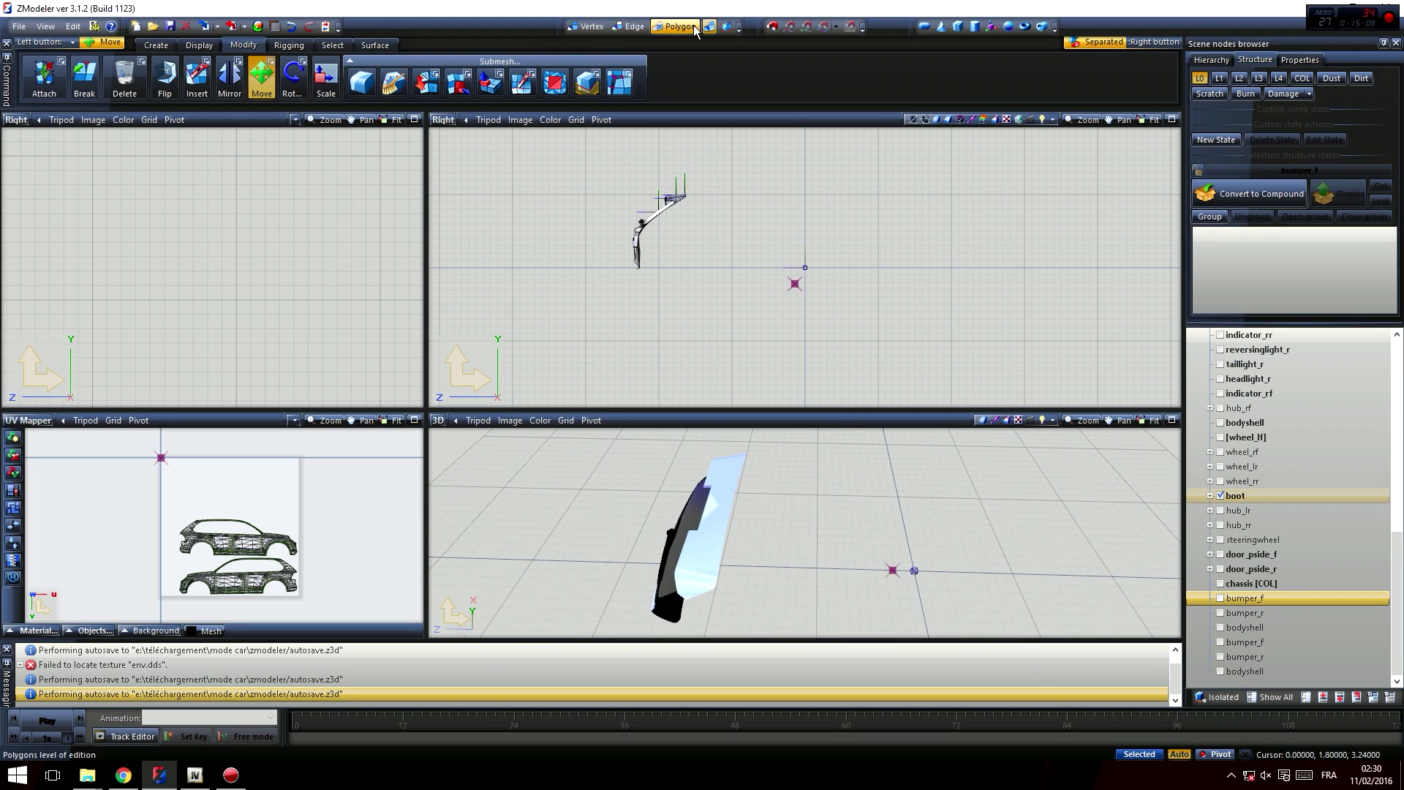
left_click(629, 27)
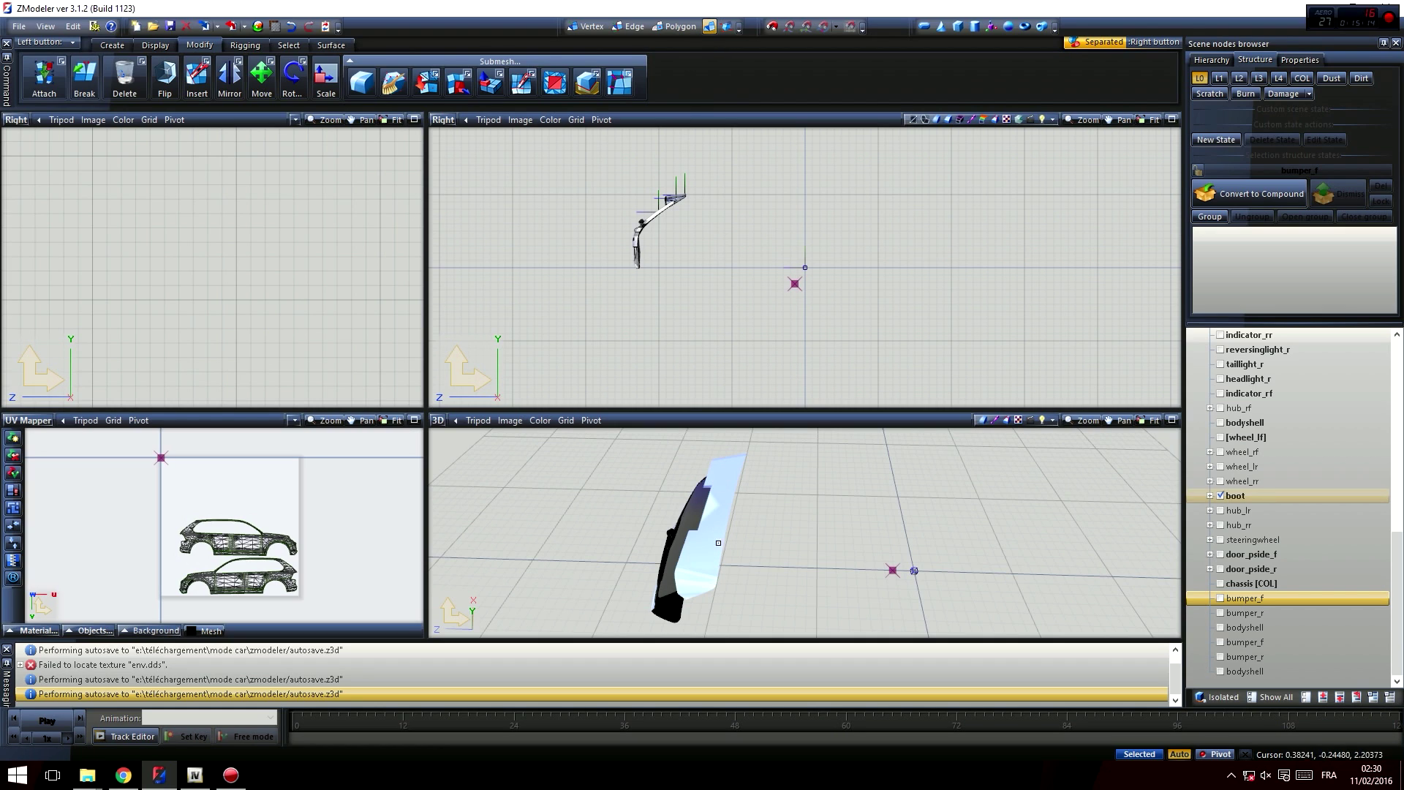
left_click(290, 45)
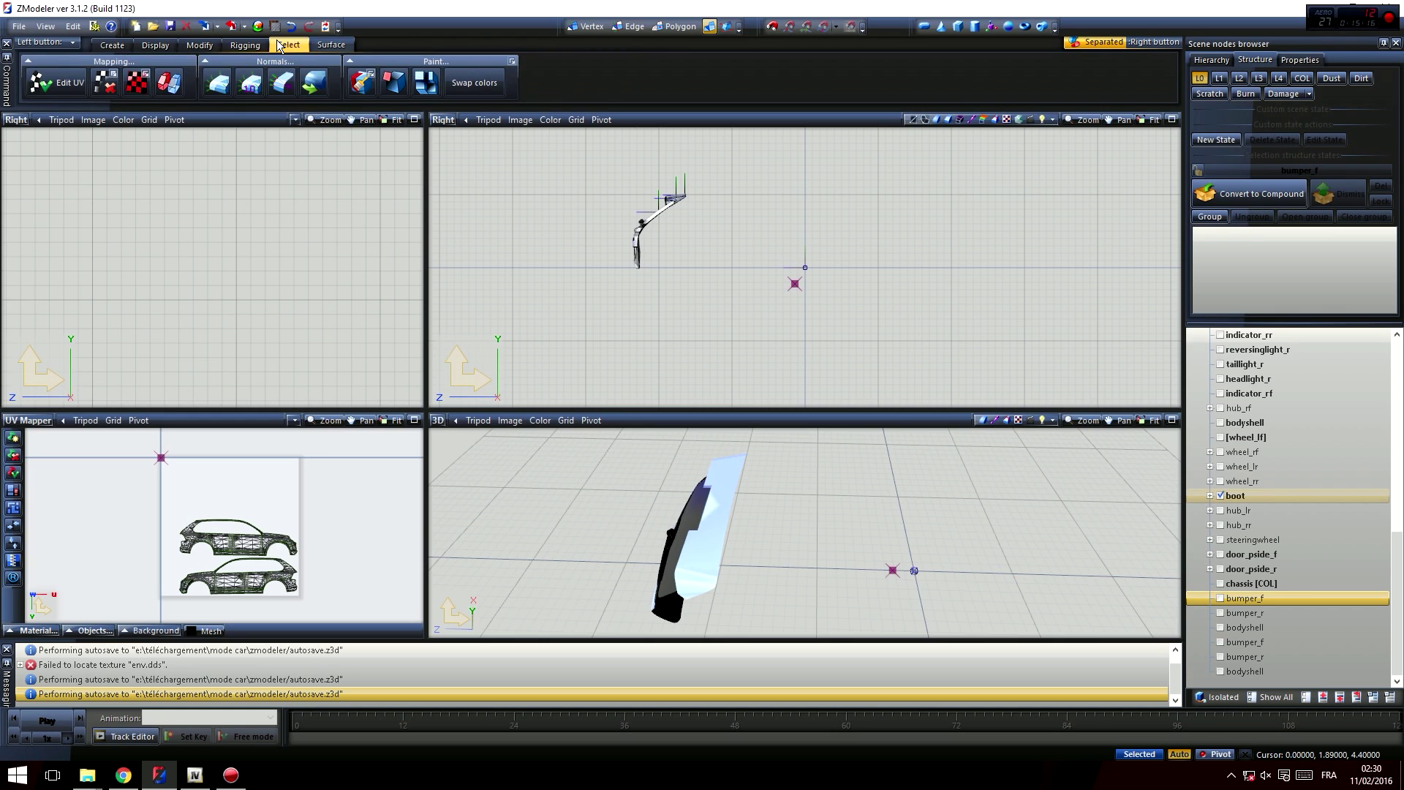
scroll(627, 163, "up", 5)
left_click(441, 120)
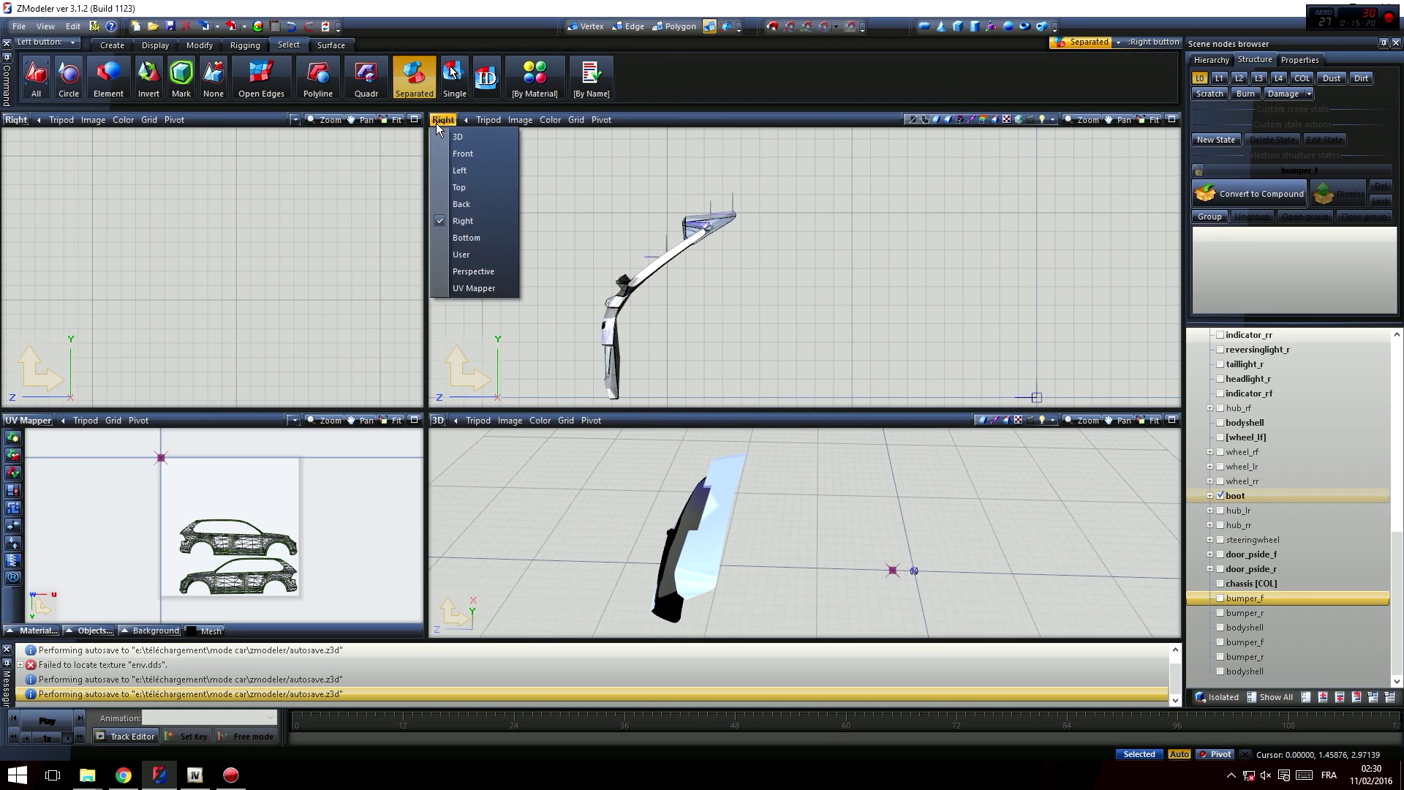
left_click(489, 271)
middle_click_drag(847, 202, 694, 208)
left_click(691, 31)
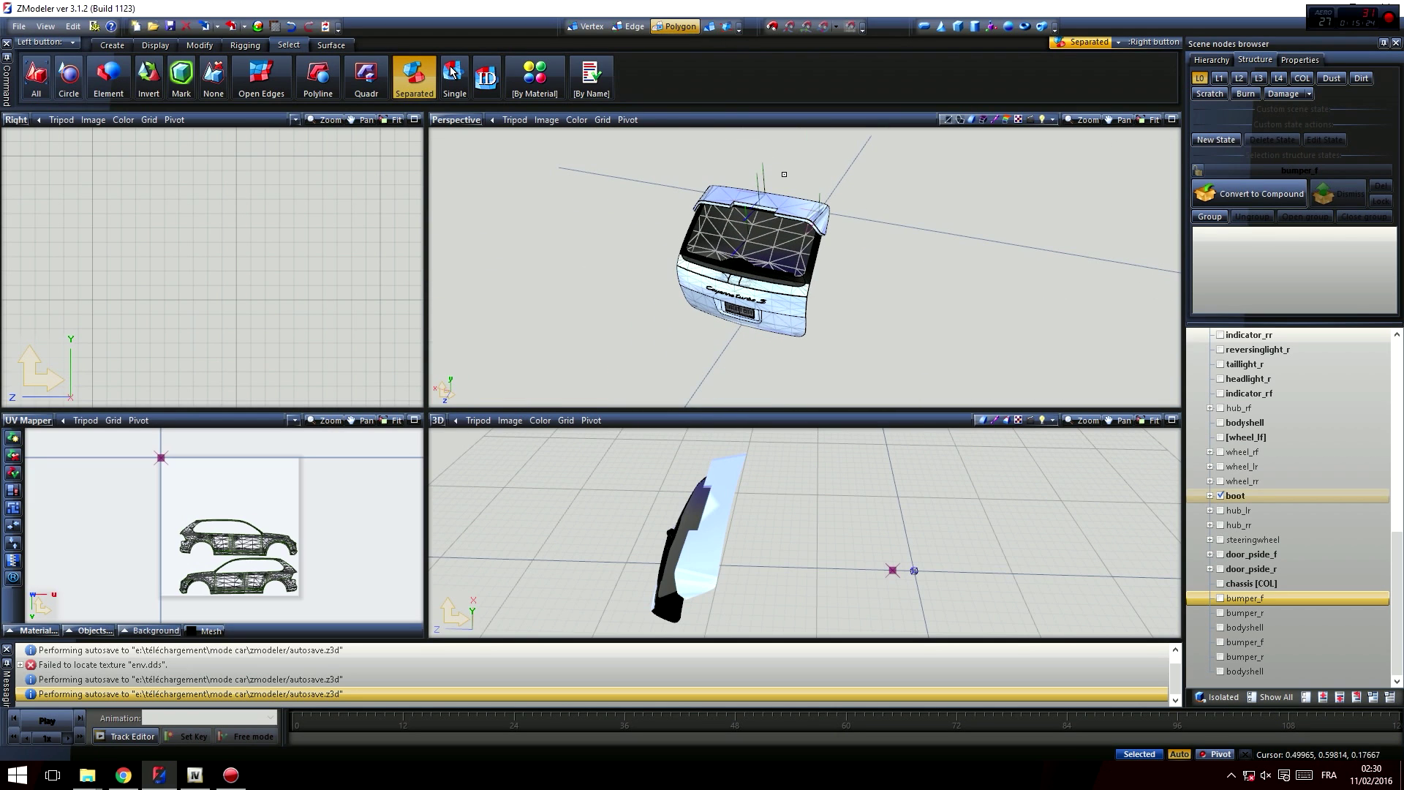
- Select polygons on the boot's top exterior surface and change the small Right viewport to Back view, framed on the spoiler
scroll(784, 175, "up", 4)
middle_click_drag(829, 292, 726, 262)
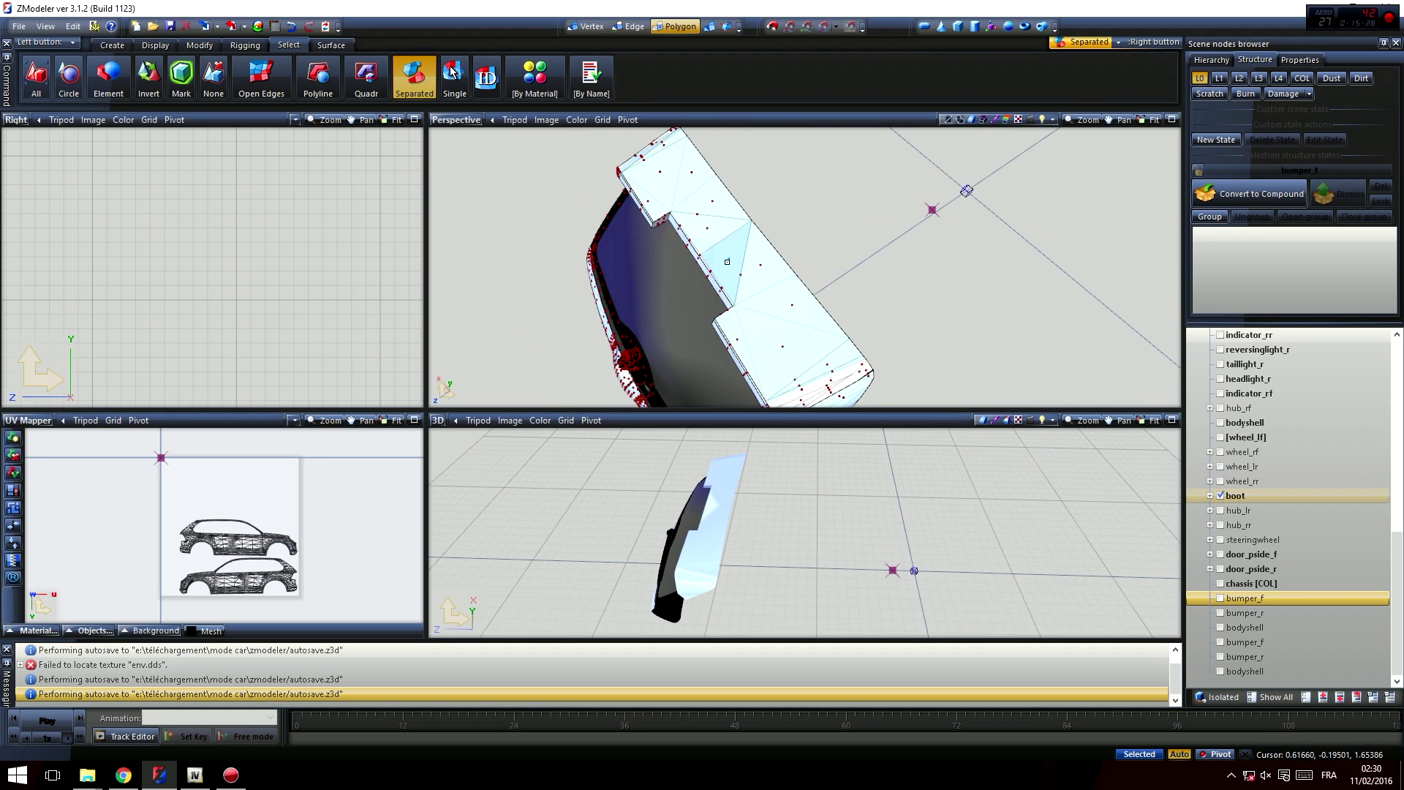
right_click(727, 262)
middle_click_drag(717, 310, 905, 311)
left_click(10, 121)
left_click(38, 203)
scroll(170, 207, "up", 2)
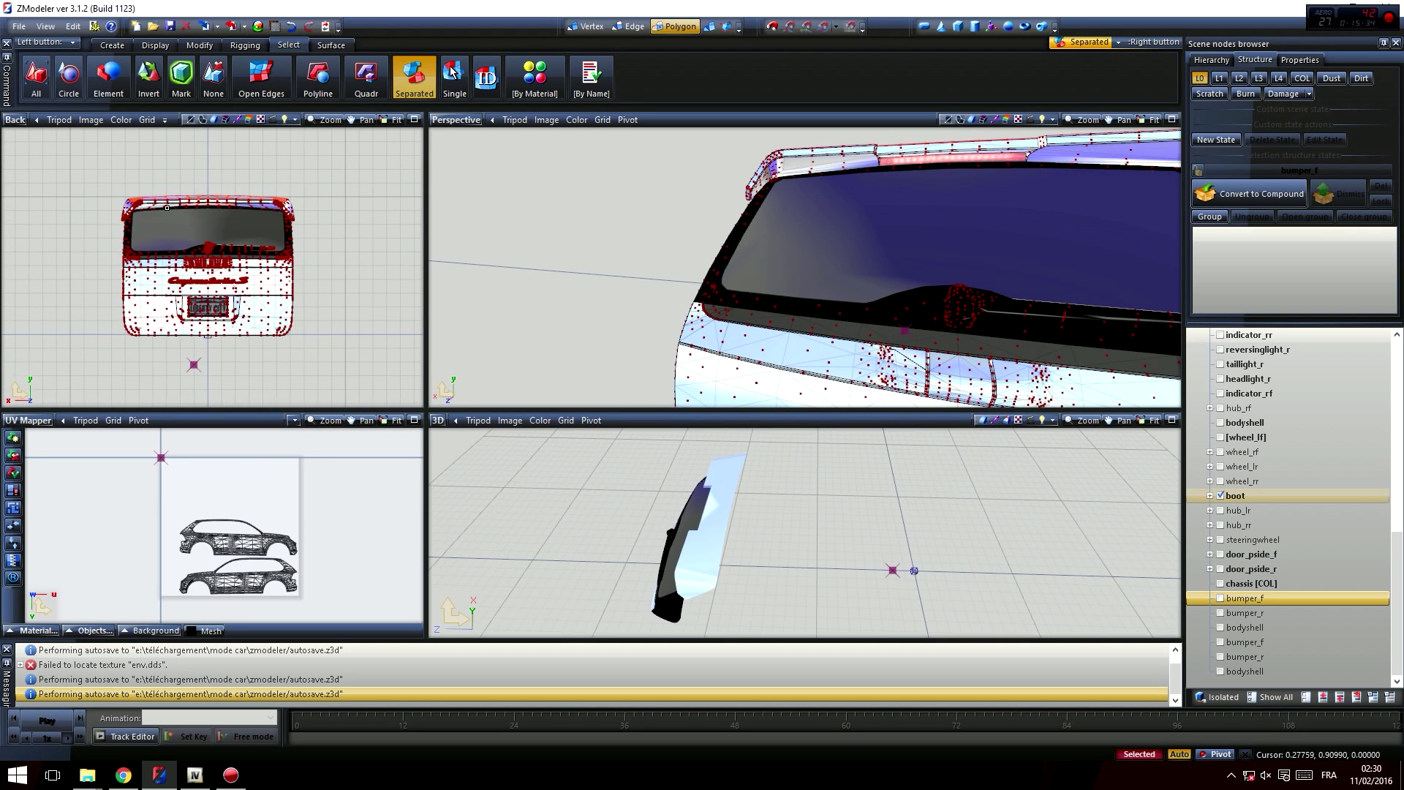
scroll(170, 207, "up", 5)
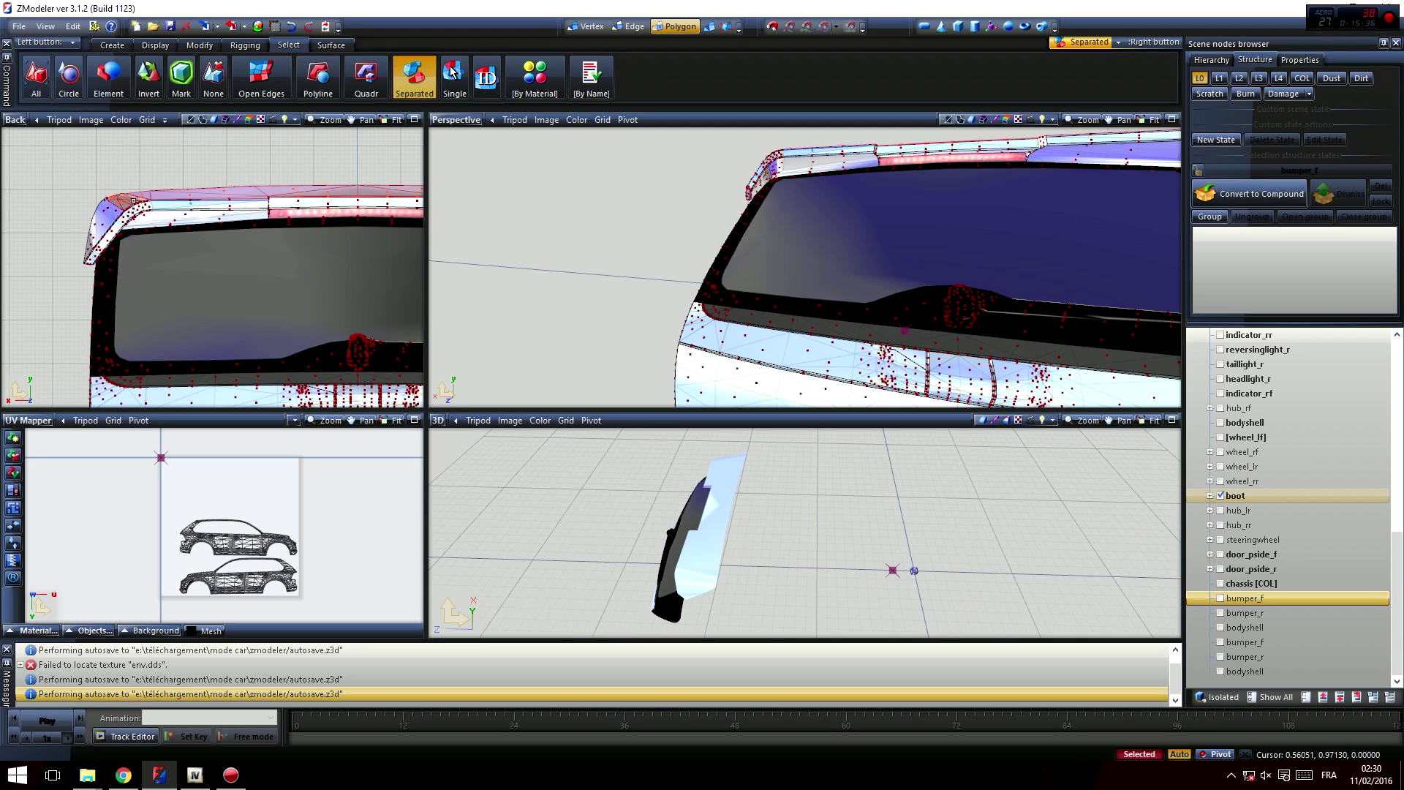
- Extend the selection over the remaining top and side exterior polygons of the boot's spoiler
middle_click_drag(910, 172, 1013, 331)
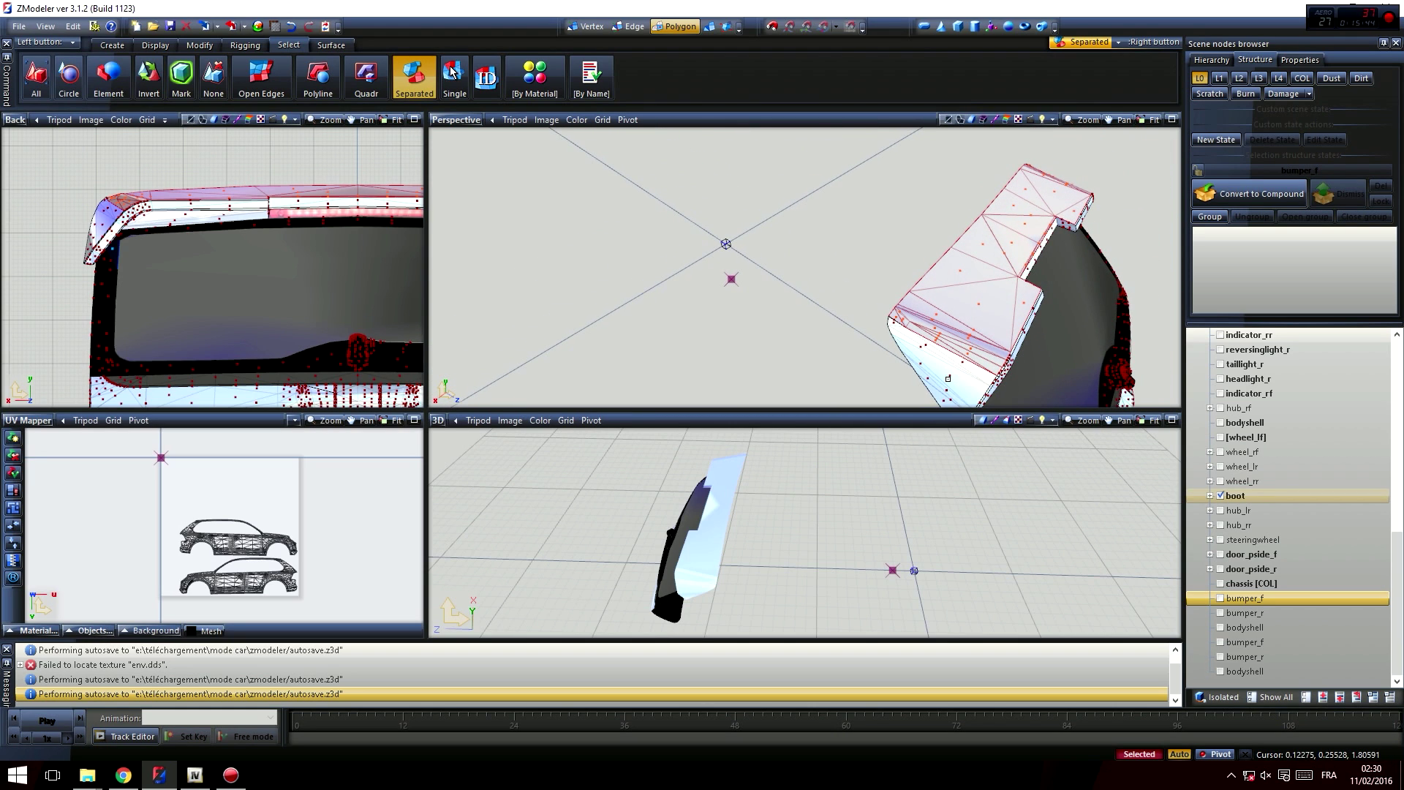
middle_click_drag(951, 375, 960, 352)
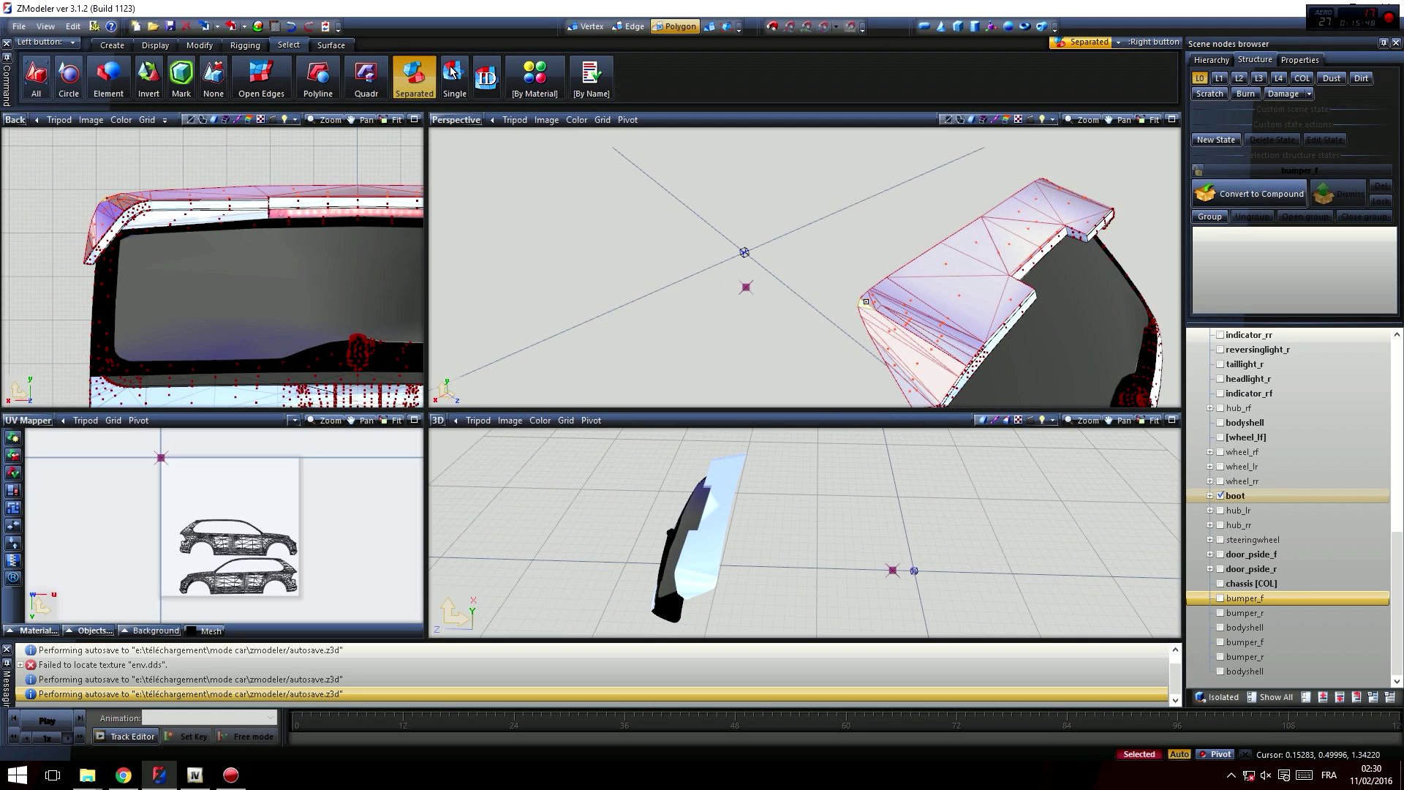
middle_click_drag(1053, 305, 1043, 306)
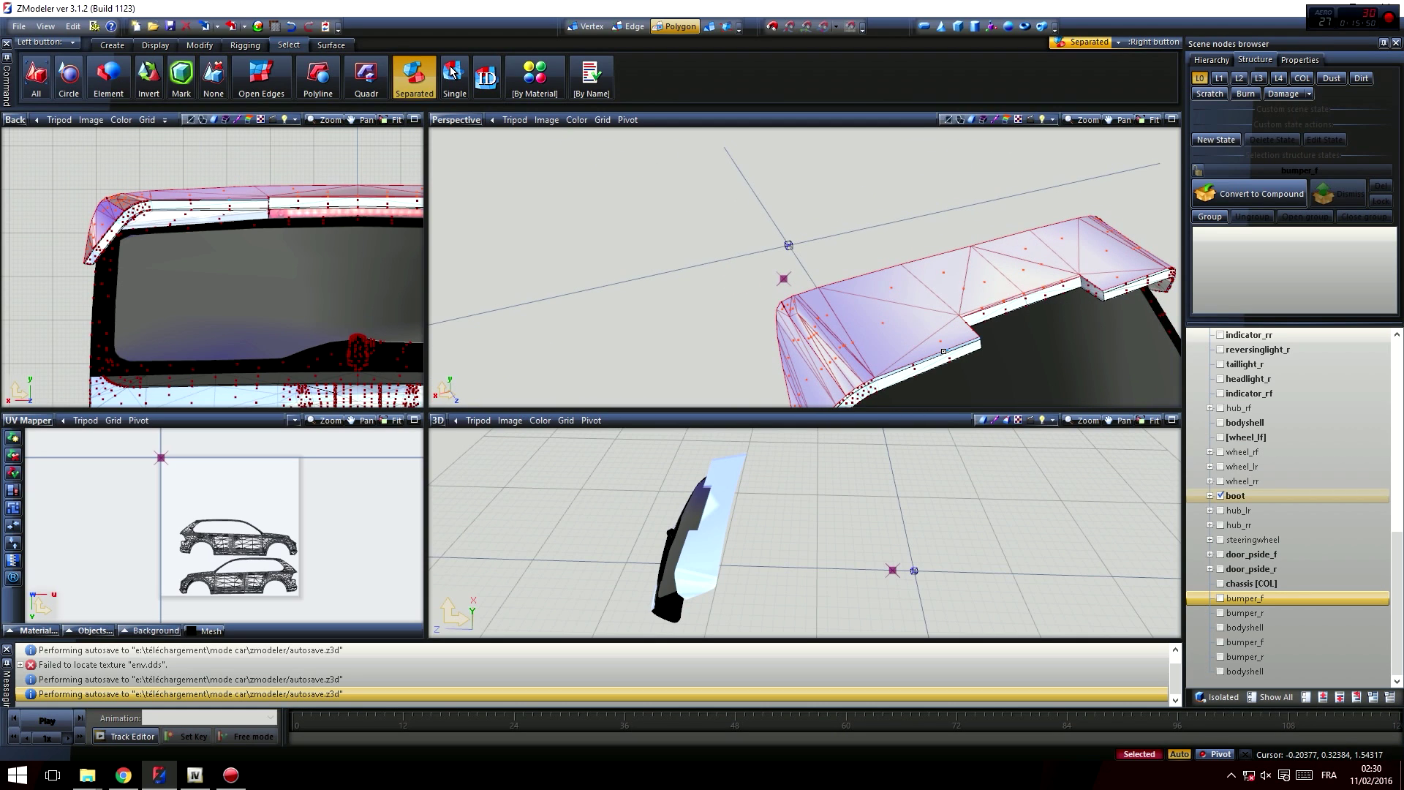
middle_click_drag(923, 342, 985, 268)
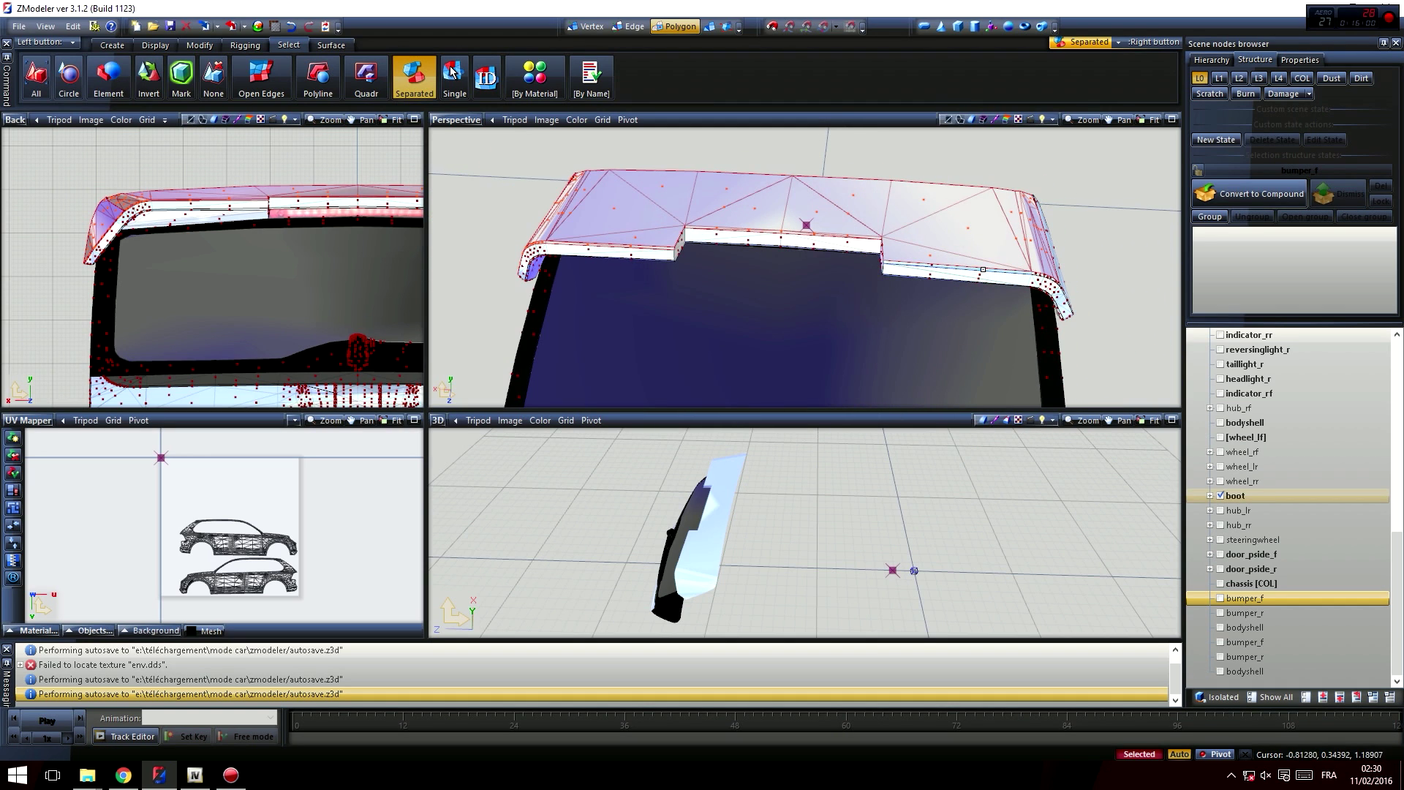
middle_click_drag(1028, 301, 869, 232)
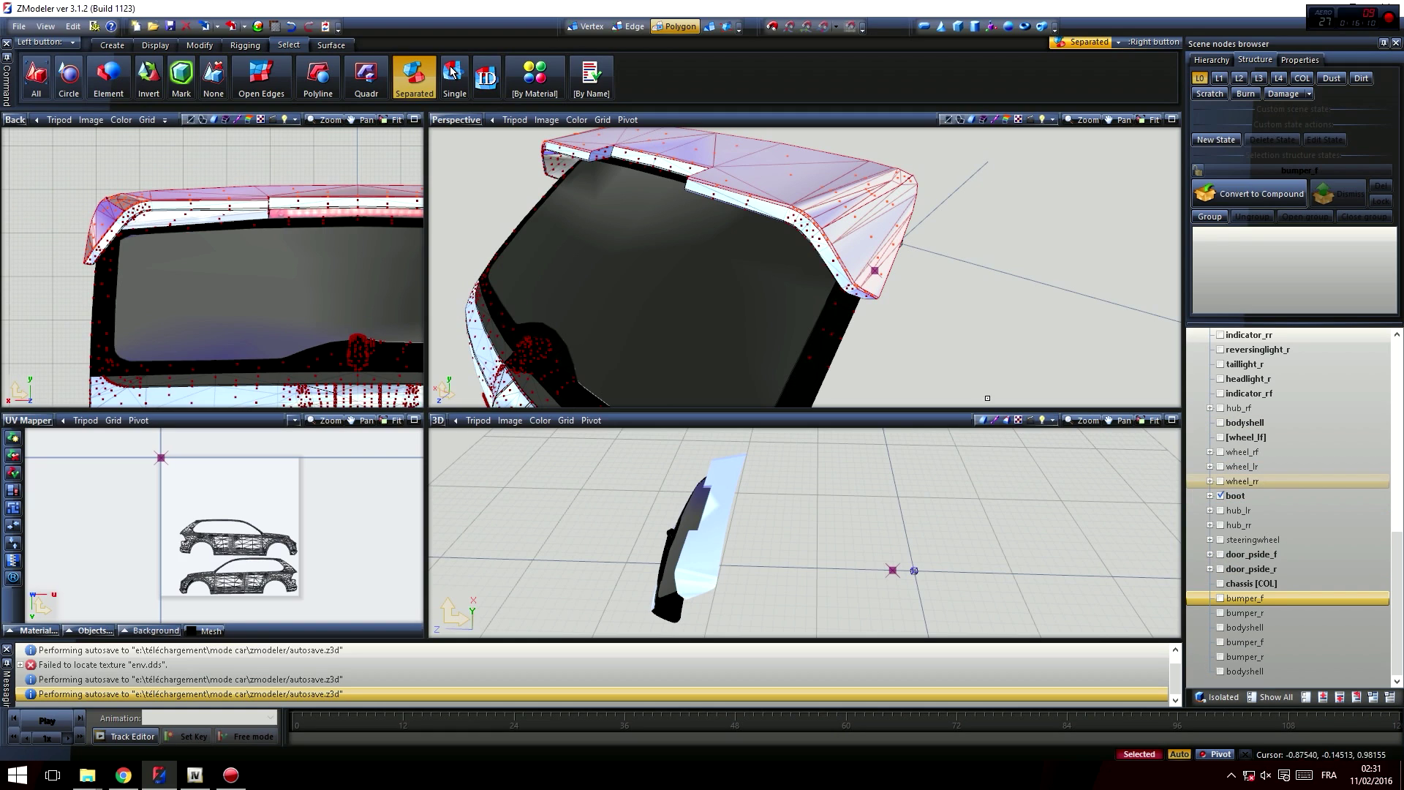
middle_click_drag(880, 351, 819, 381)
- Hide the boot, show the bonnet and select the bonnet's exterior polygons
left_click(1220, 495)
scroll(1266, 474, "up", 5)
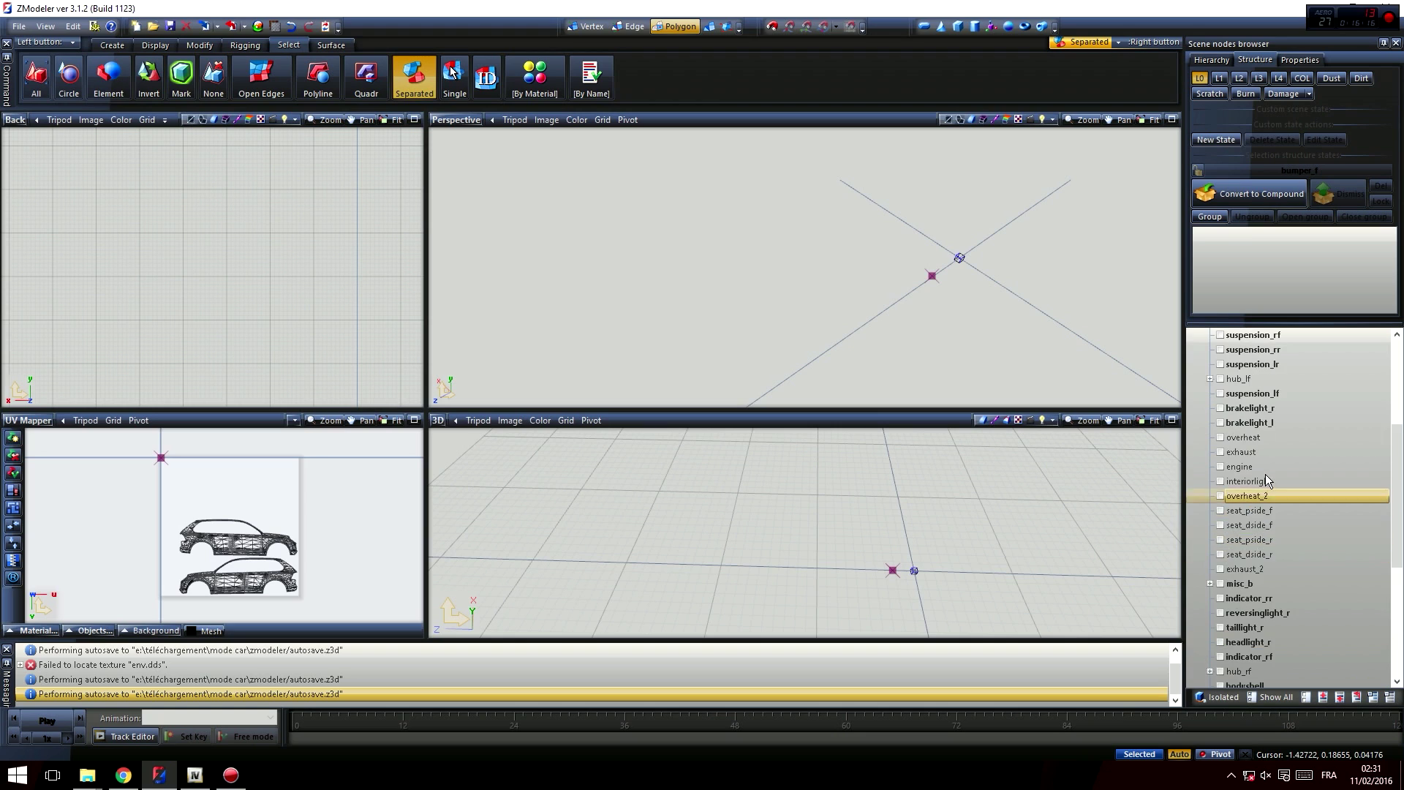
left_click(1220, 363)
middle_click_drag(1061, 272, 778, 256)
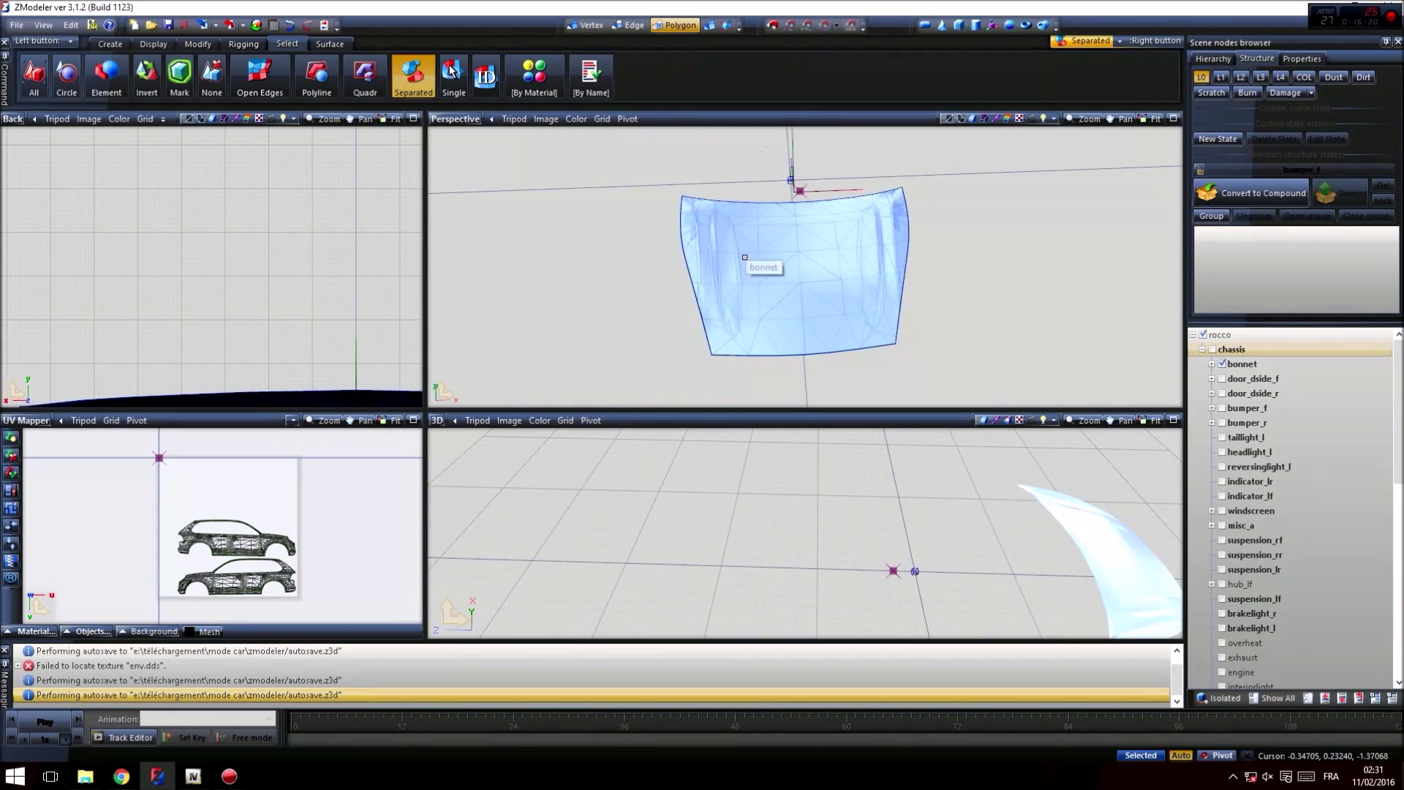
right_click(746, 257)
key("space")
middle_click_drag(746, 257, 905, 292)
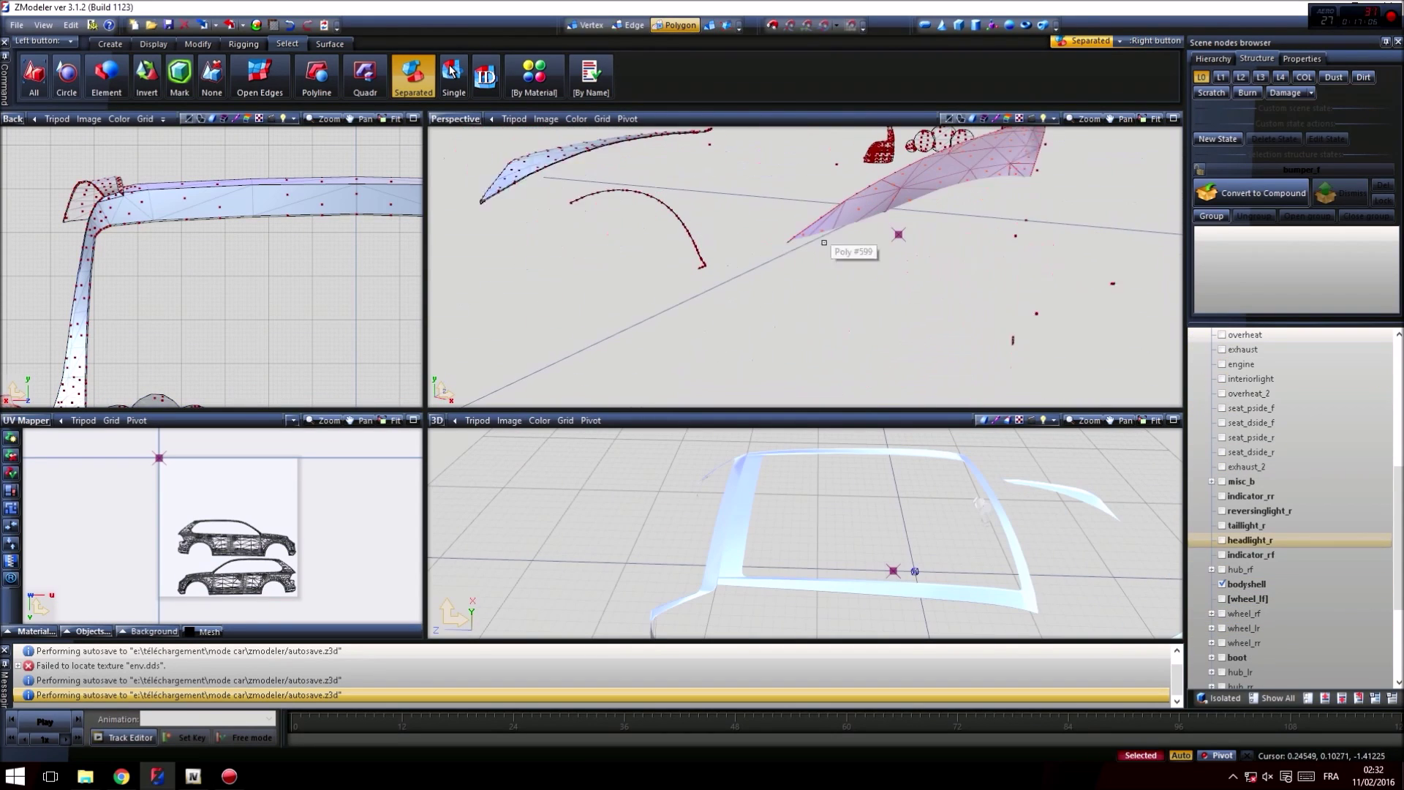
- Select the main bodyshell's exterior roof-frame and front-wing polygons, using a Top view in the small viewport
middle_click_drag(825, 242, 814, 349)
right_click(929, 284)
right_click(871, 213)
left_click(13, 119)
left_click(26, 193)
scroll(293, 278, "up", 3)
middle_click_drag(220, 292, 278, 344)
scroll(677, 308, "down", 2)
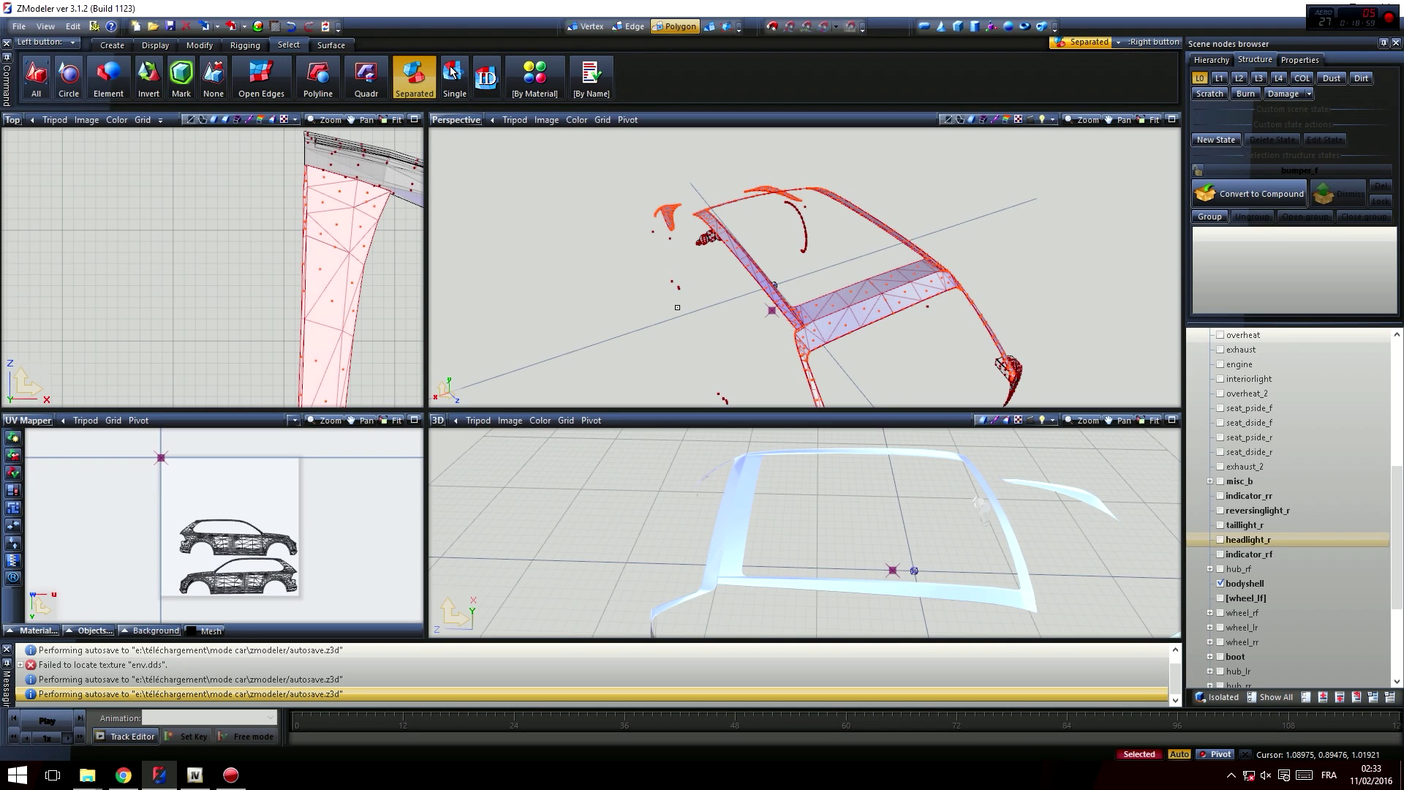
middle_click_drag(677, 307, 915, 292)
- Show the boot and the bonnet together with the main bodyshell
scroll(1242, 606, "down", 4)
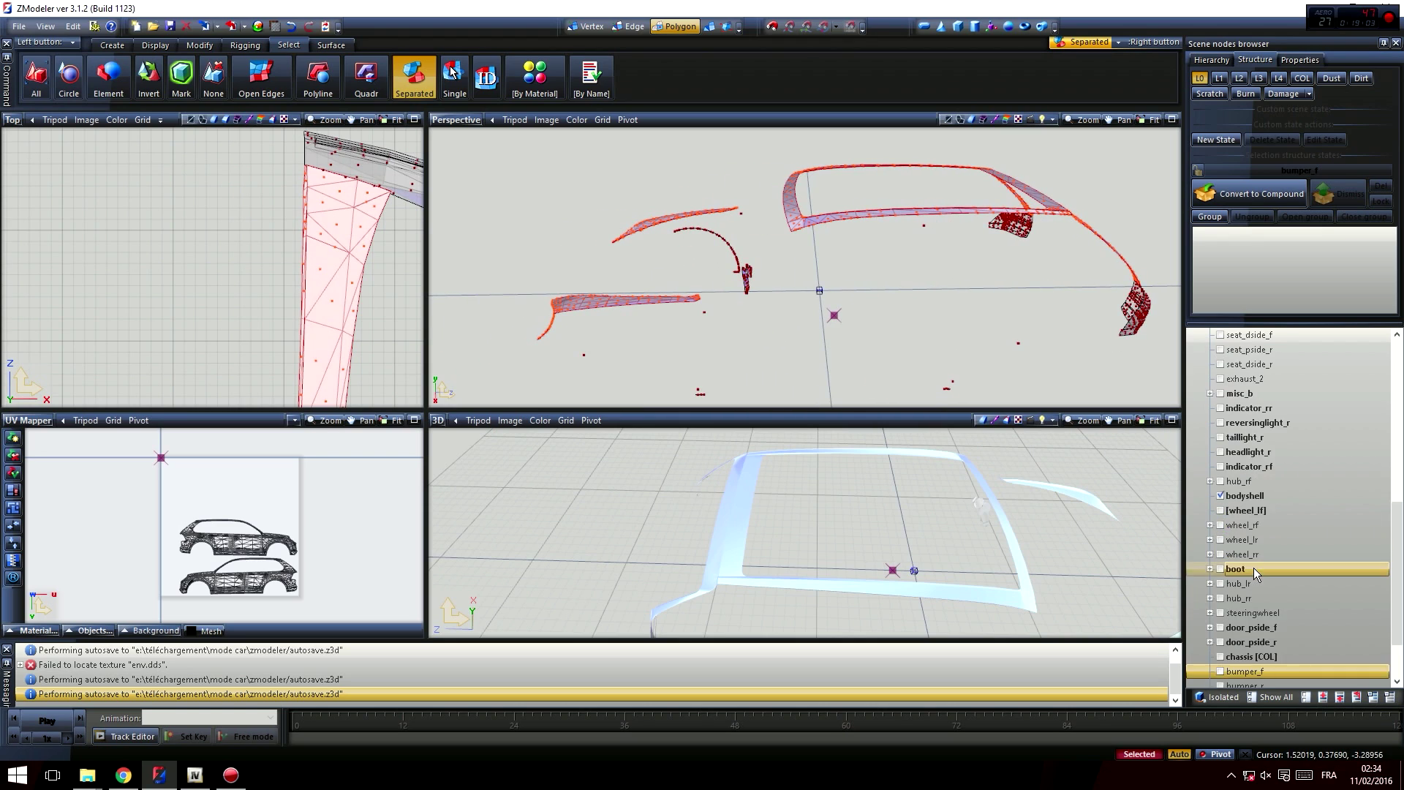
scroll(1251, 470, "up", 1)
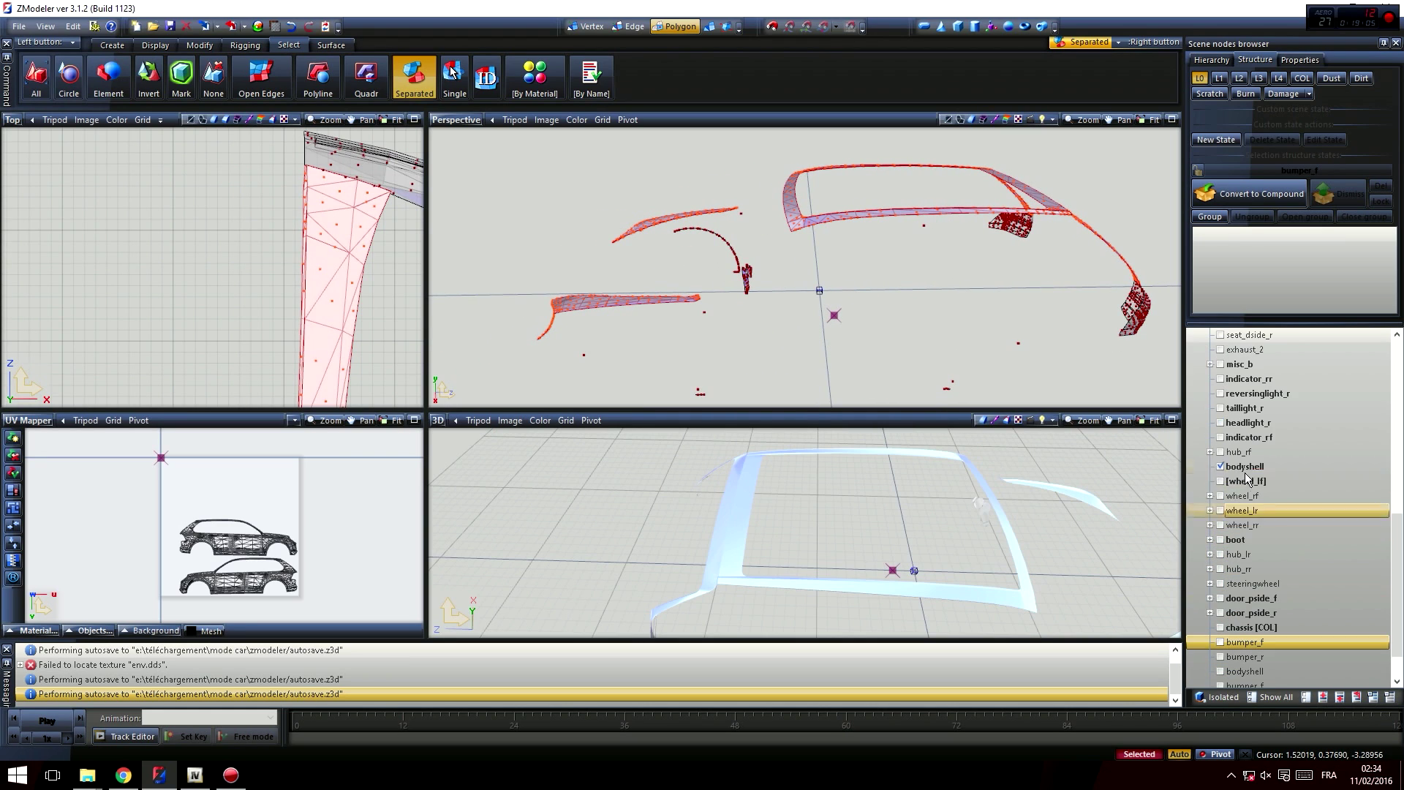
left_click(1221, 539)
scroll(1293, 486, "up", 5)
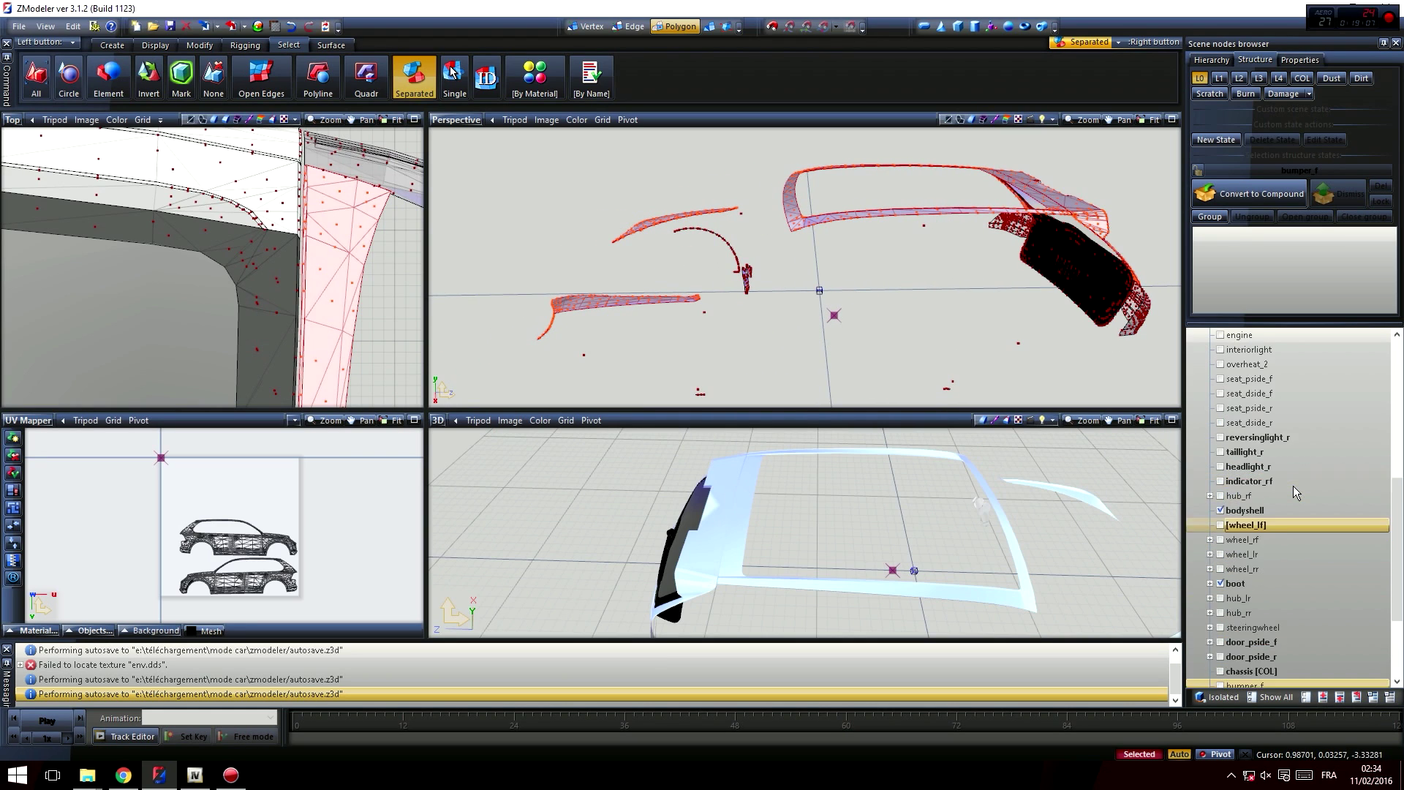
scroll(1266, 388, "up", 5)
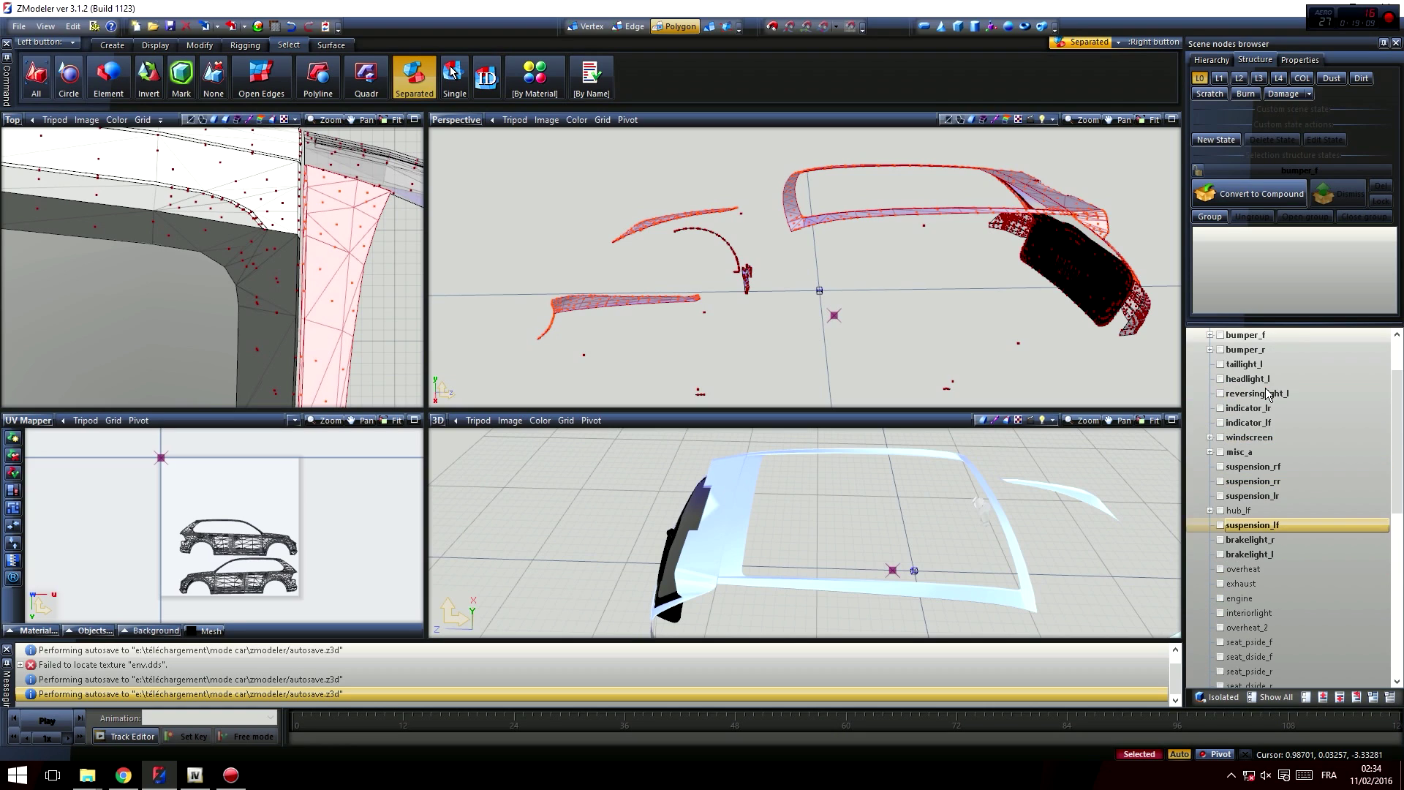
left_click(1221, 364)
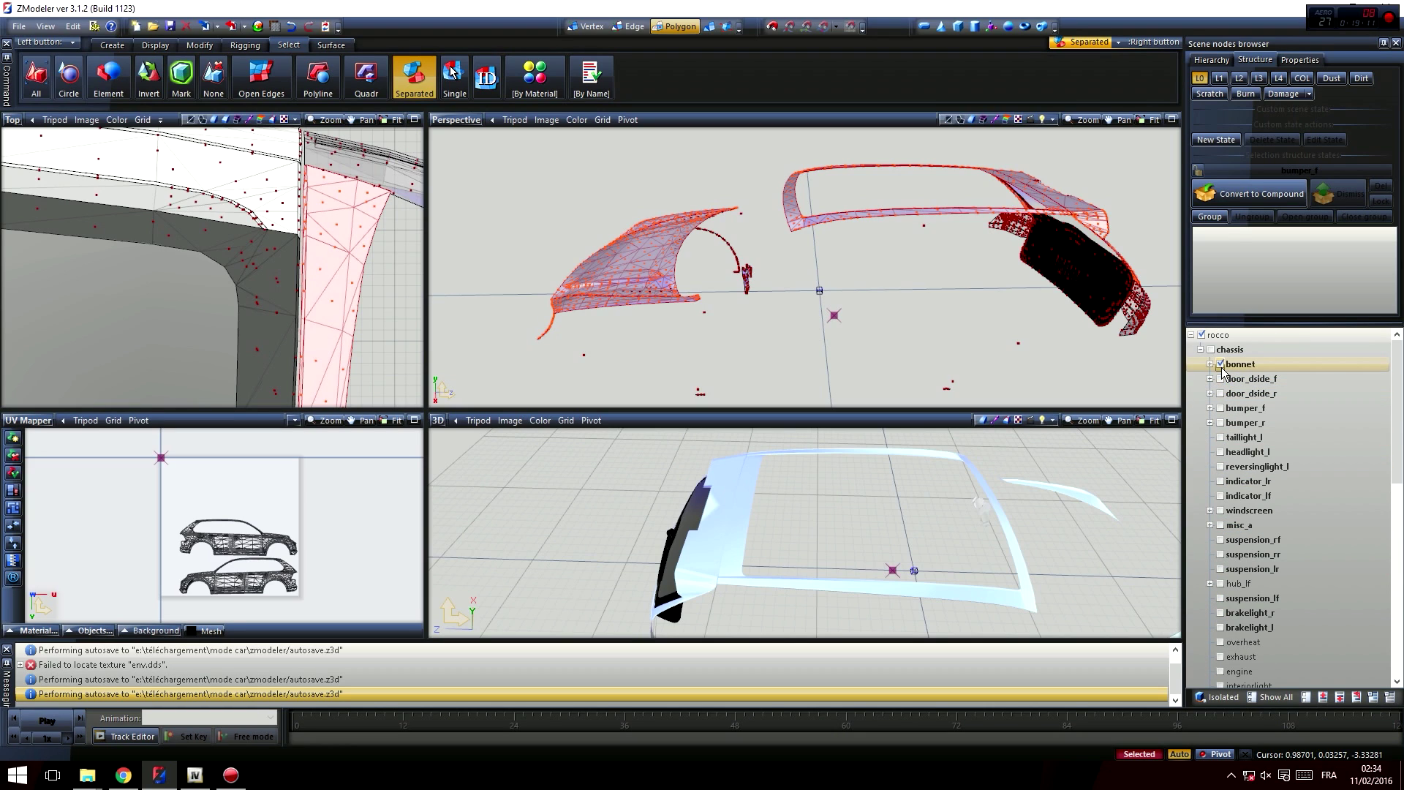
- Examine the bonnet's polygon selection from several angles, with the main bodyshell and the boot hidden
middle_click_drag(684, 261, 647, 306)
scroll(654, 308, "up", 6)
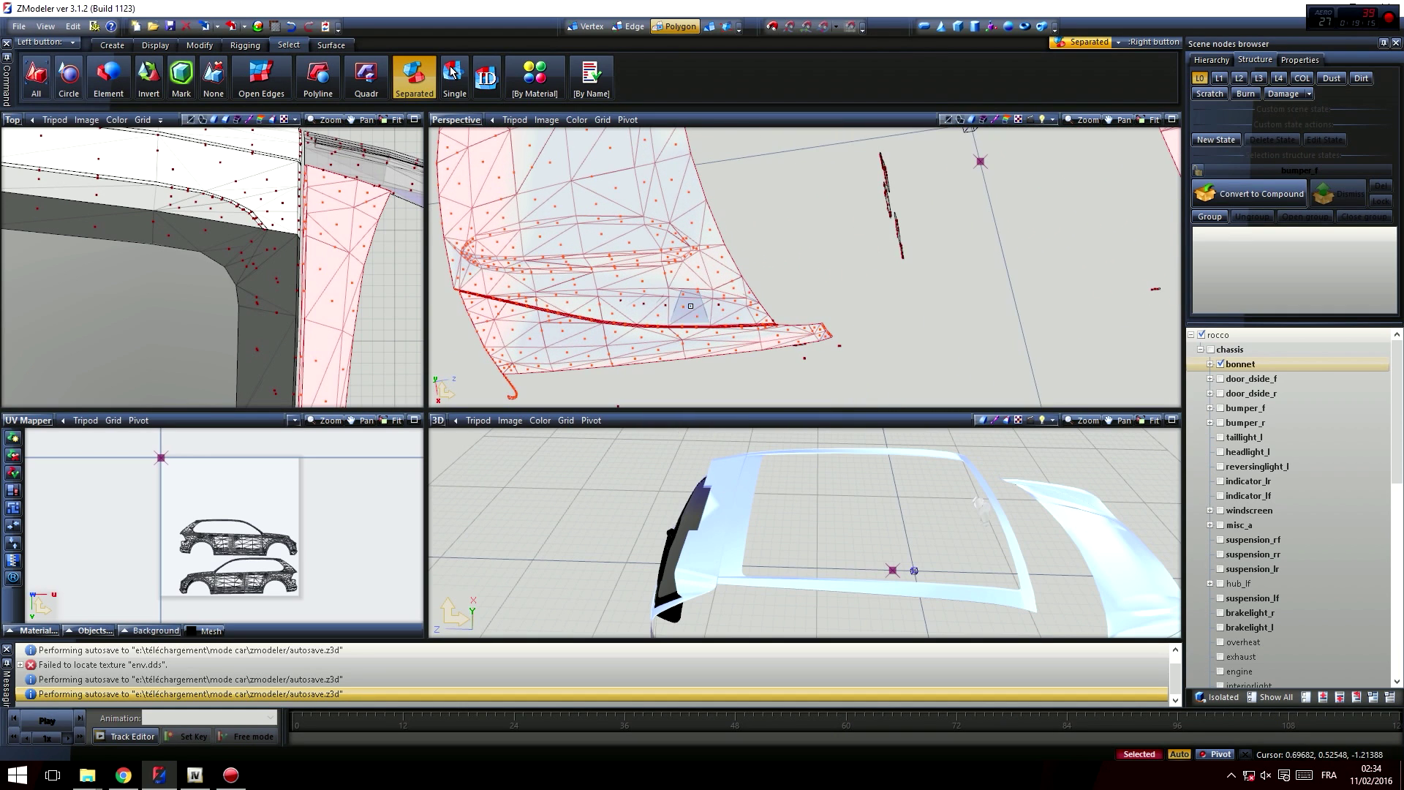
middle_click_drag(564, 336, 726, 220)
scroll(719, 294, "up", 3)
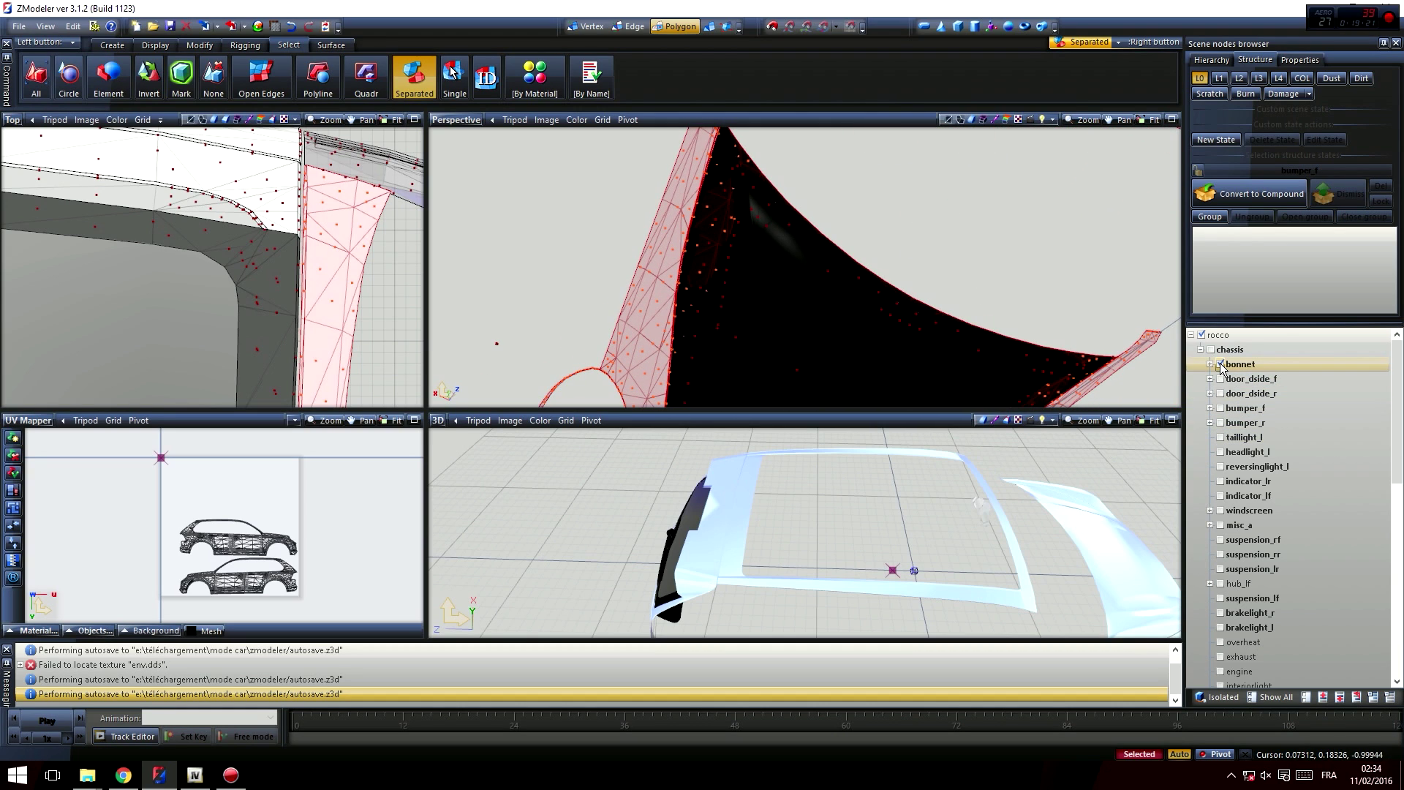
scroll(1220, 365, "down", 10)
left_click(1218, 497)
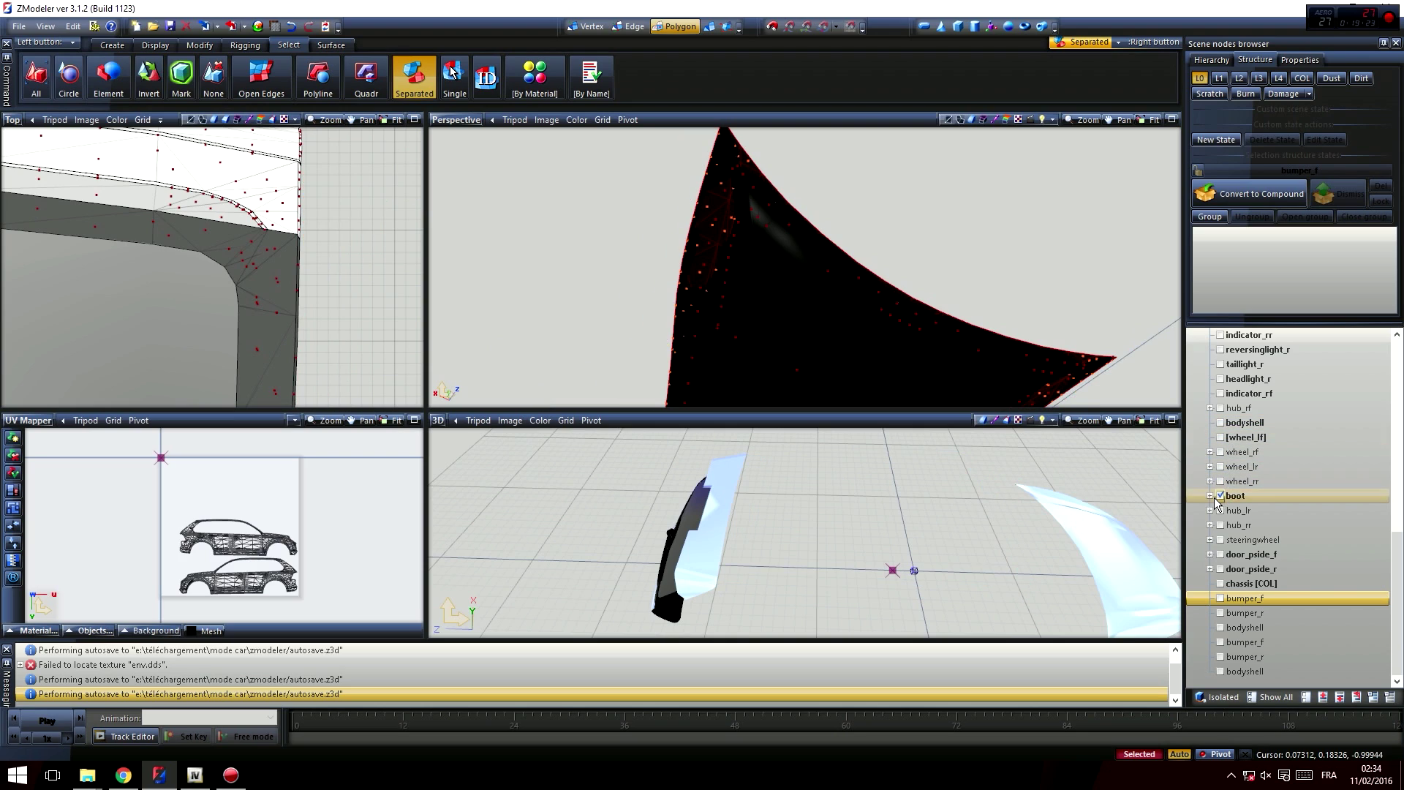
left_click(1218, 497)
scroll(718, 245, "up", 1)
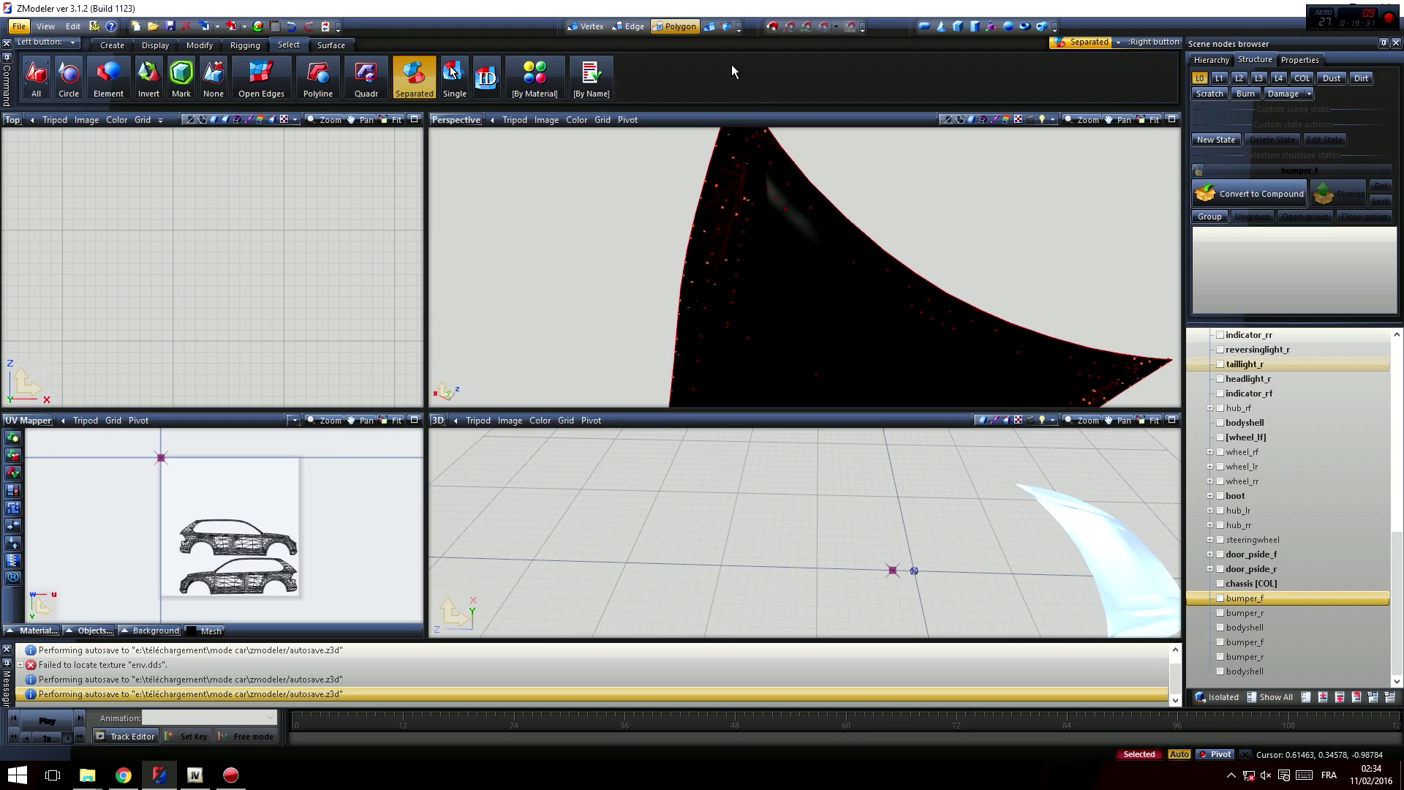
left_click(708, 29)
middle_click_drag(624, 215, 991, 307)
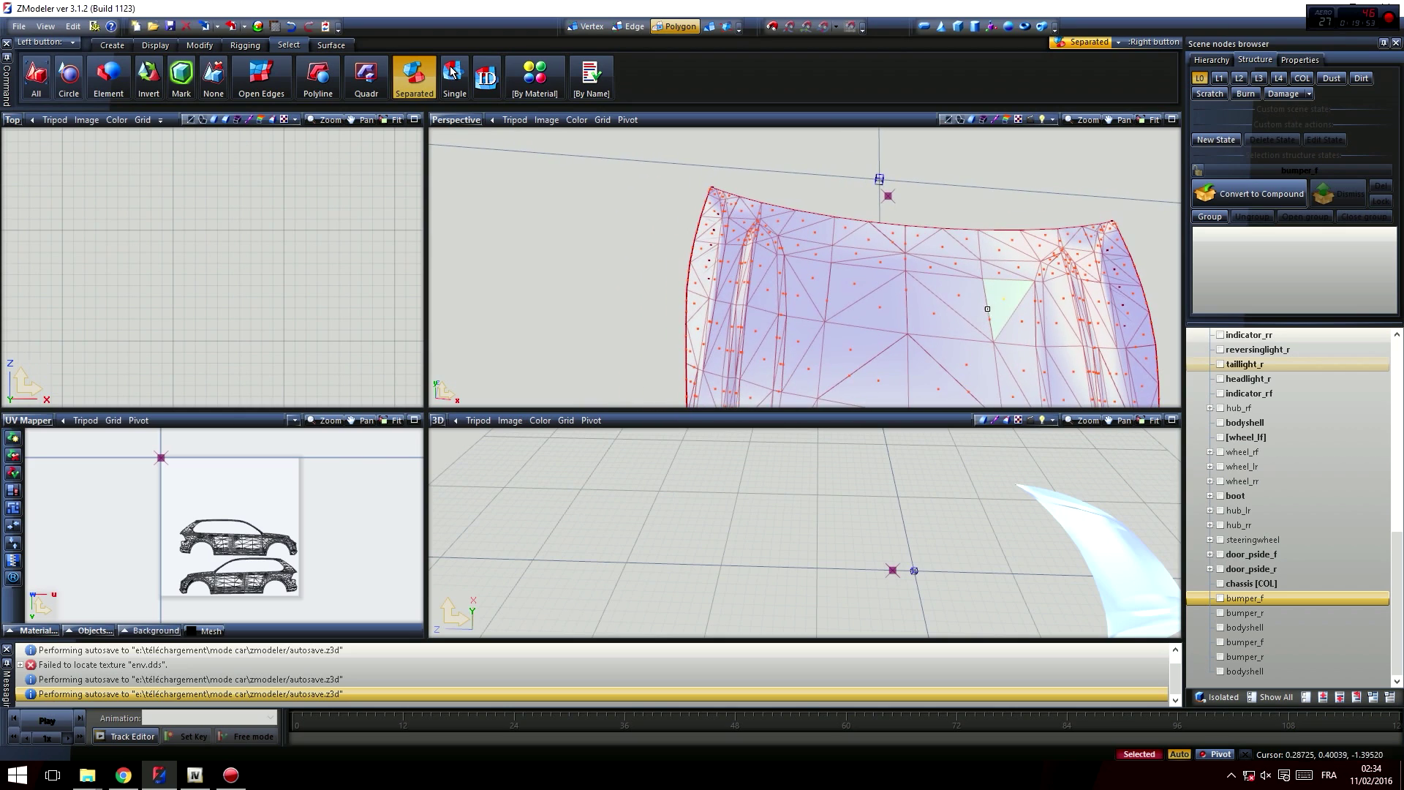
middle_click_drag(720, 231, 842, 292)
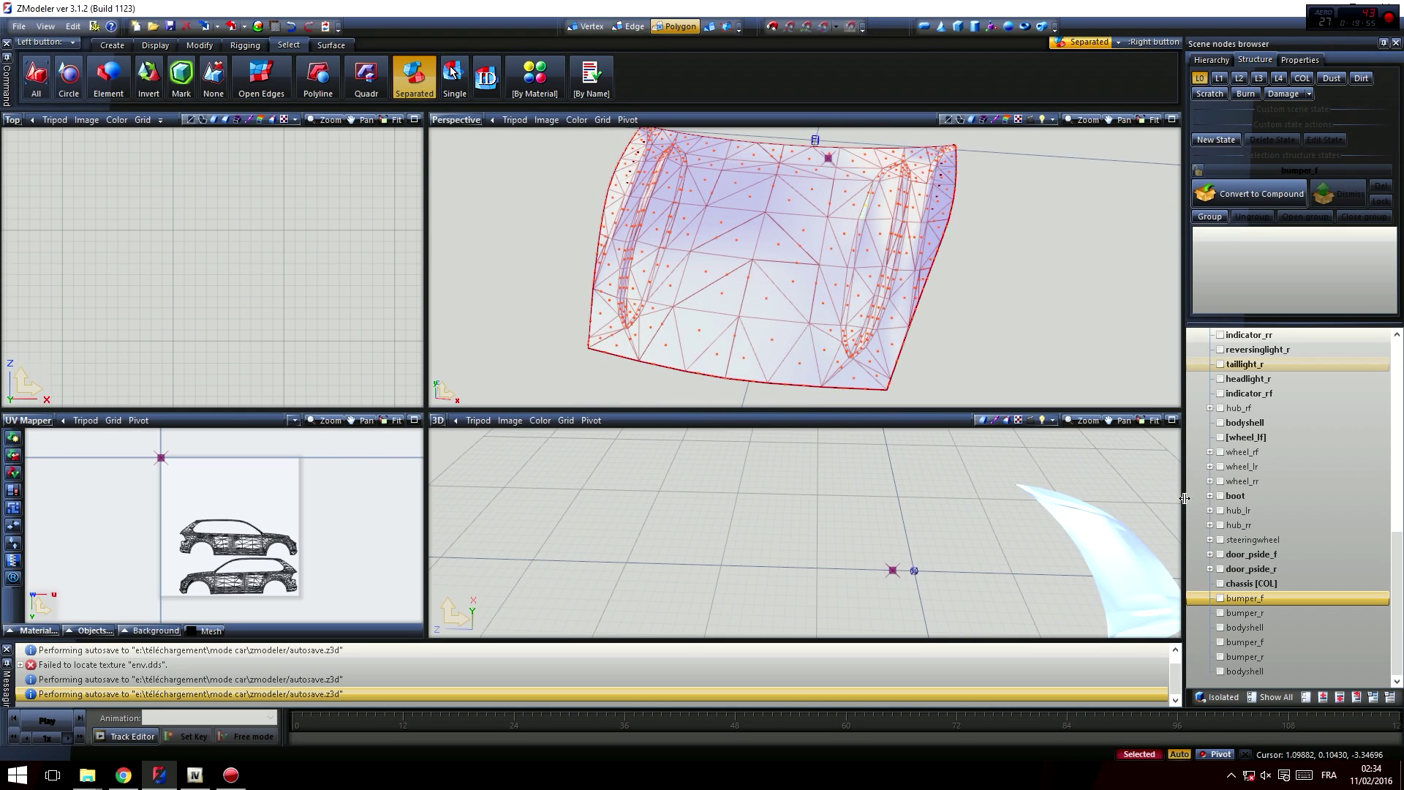
- Show the boot and the main bodyshell alongside the bonnet again, keeping the detached passenger-side bodyshell hidden
left_click(1221, 497)
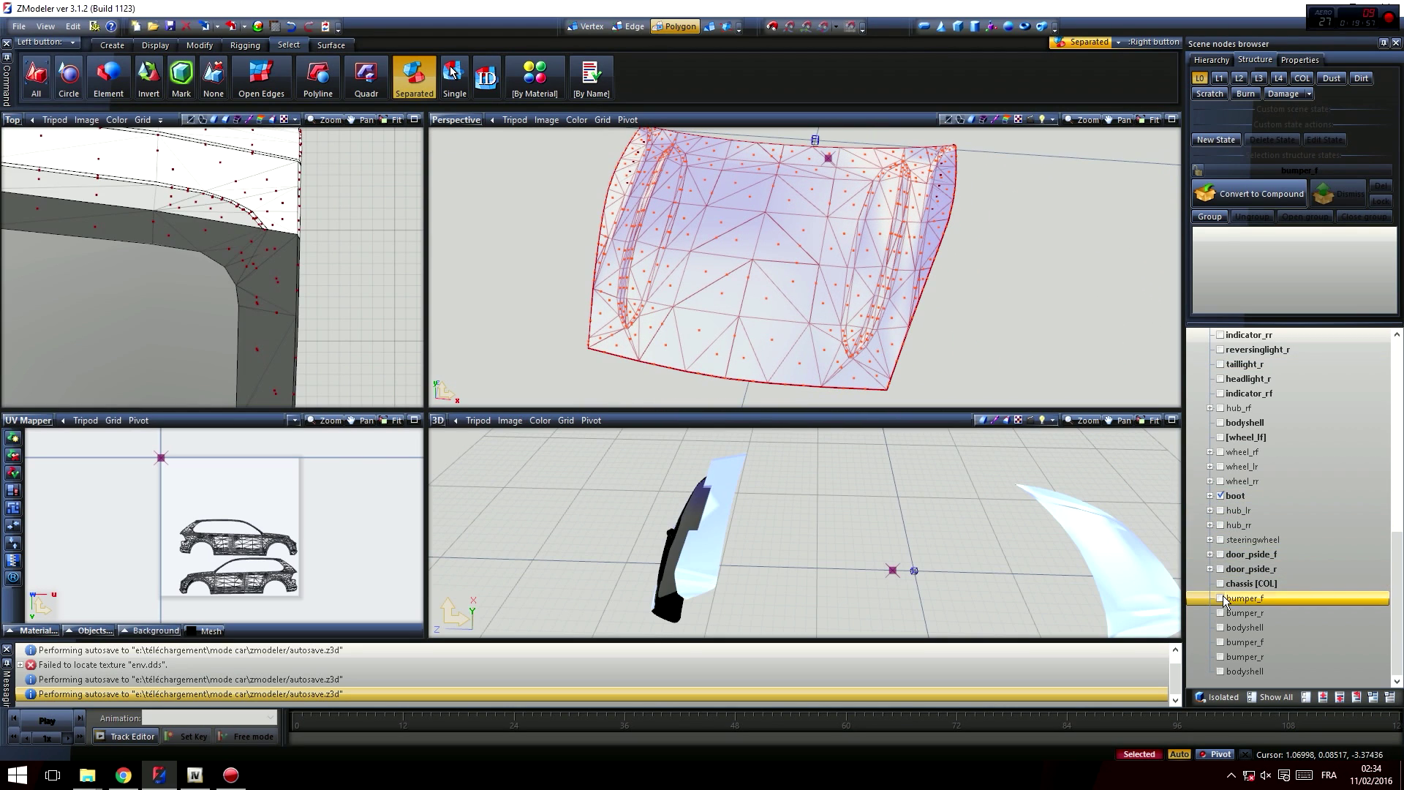
left_click(1221, 628)
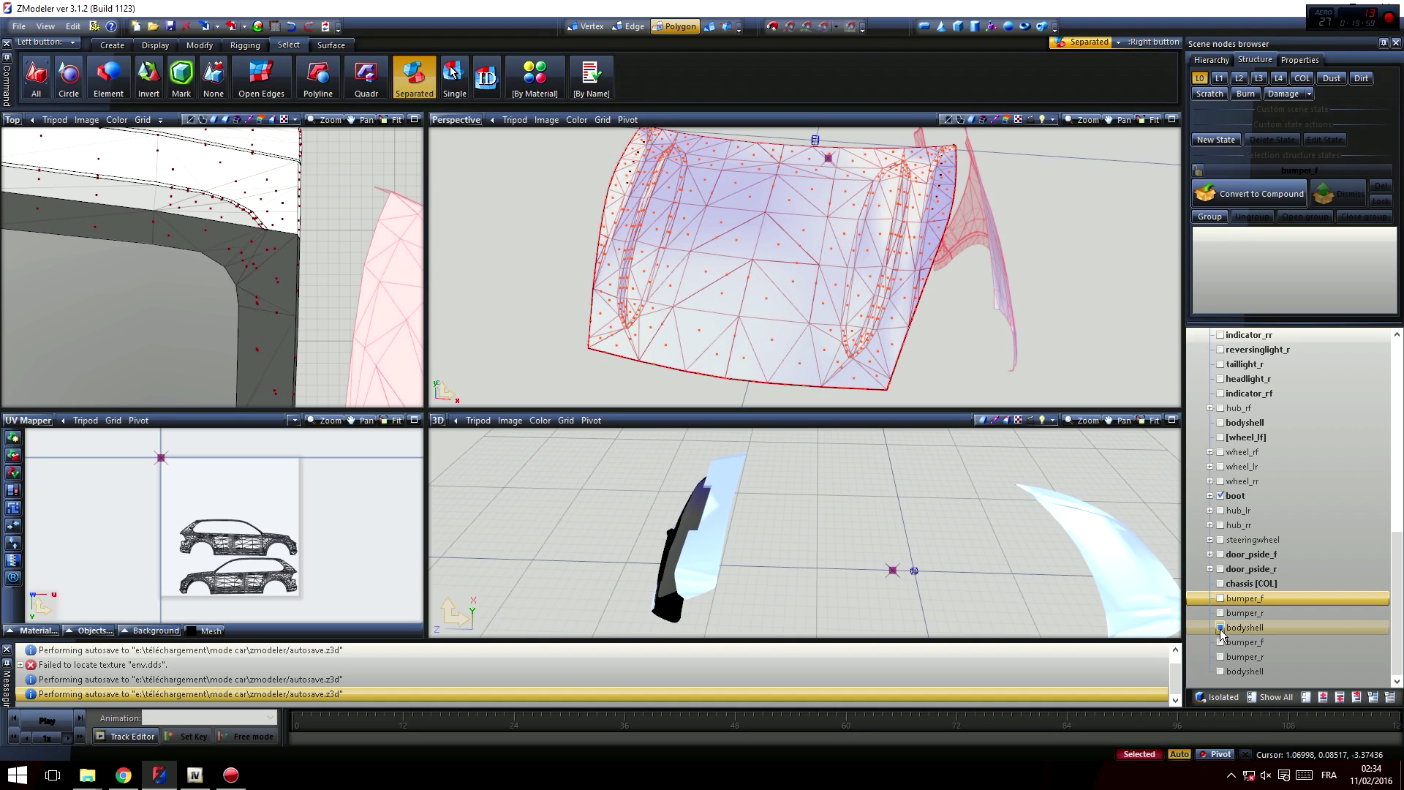
middle_click_drag(800, 535, 915, 439)
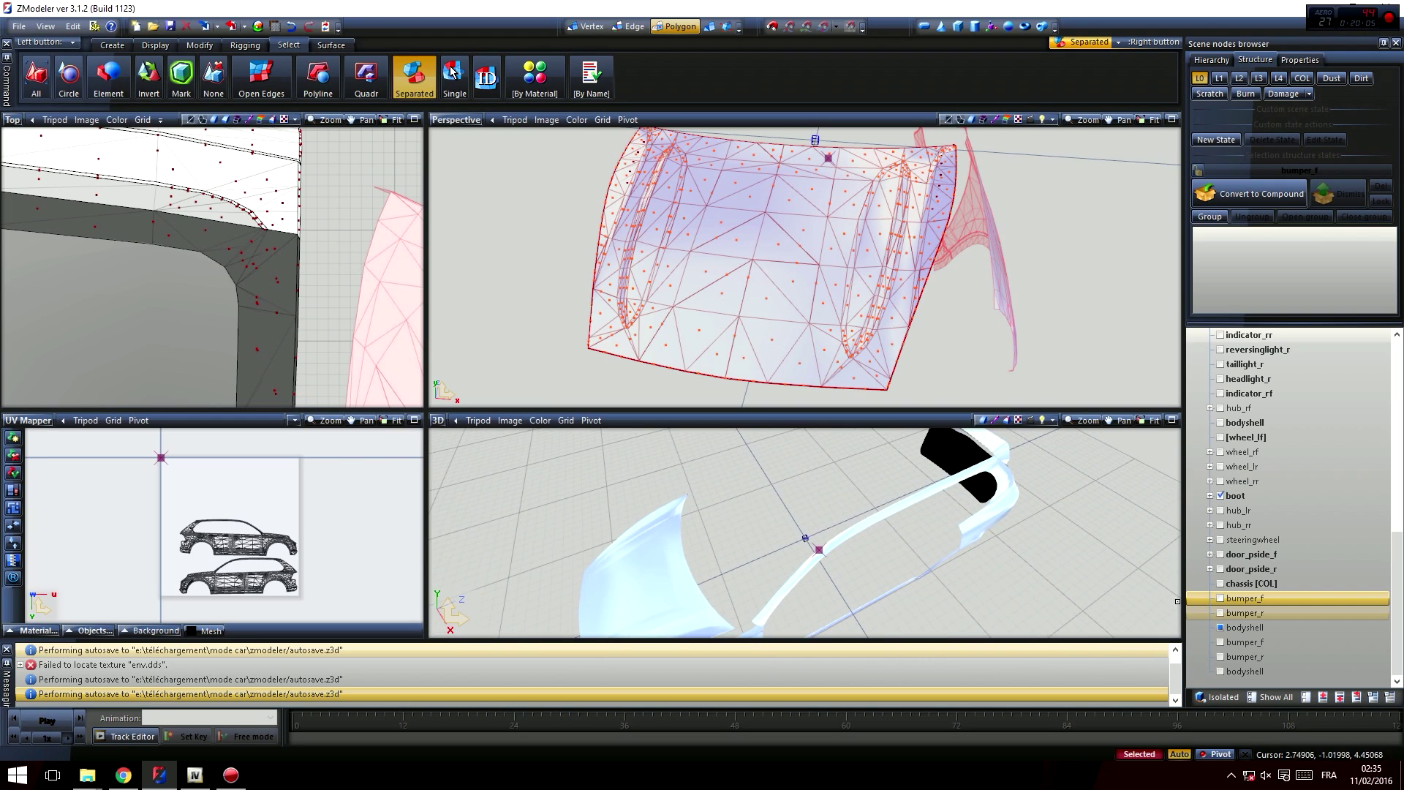
left_click(1220, 628)
scroll(1267, 584, "up", 3)
left_click(1220, 555)
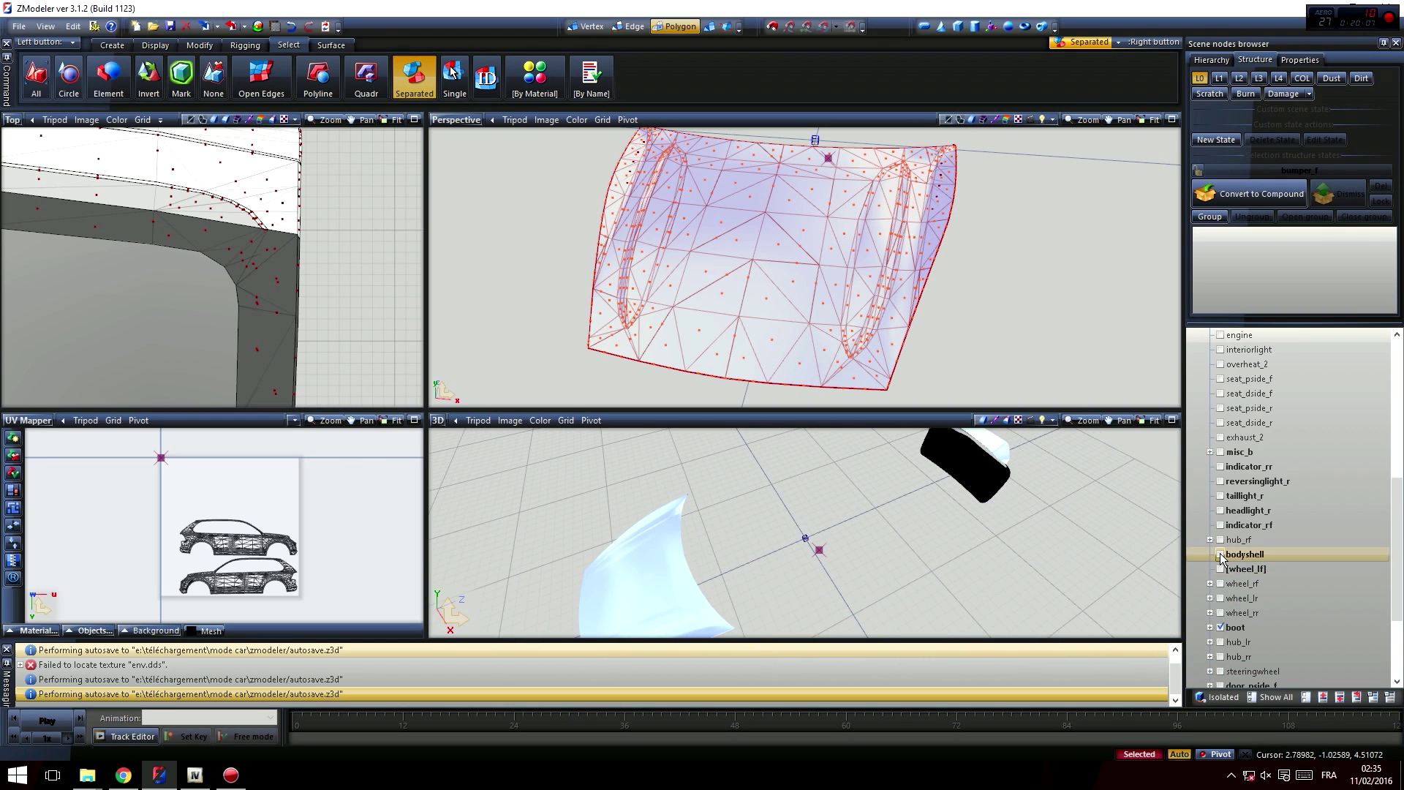
middle_click_drag(917, 544, 910, 511)
scroll(864, 212, "down", 5)
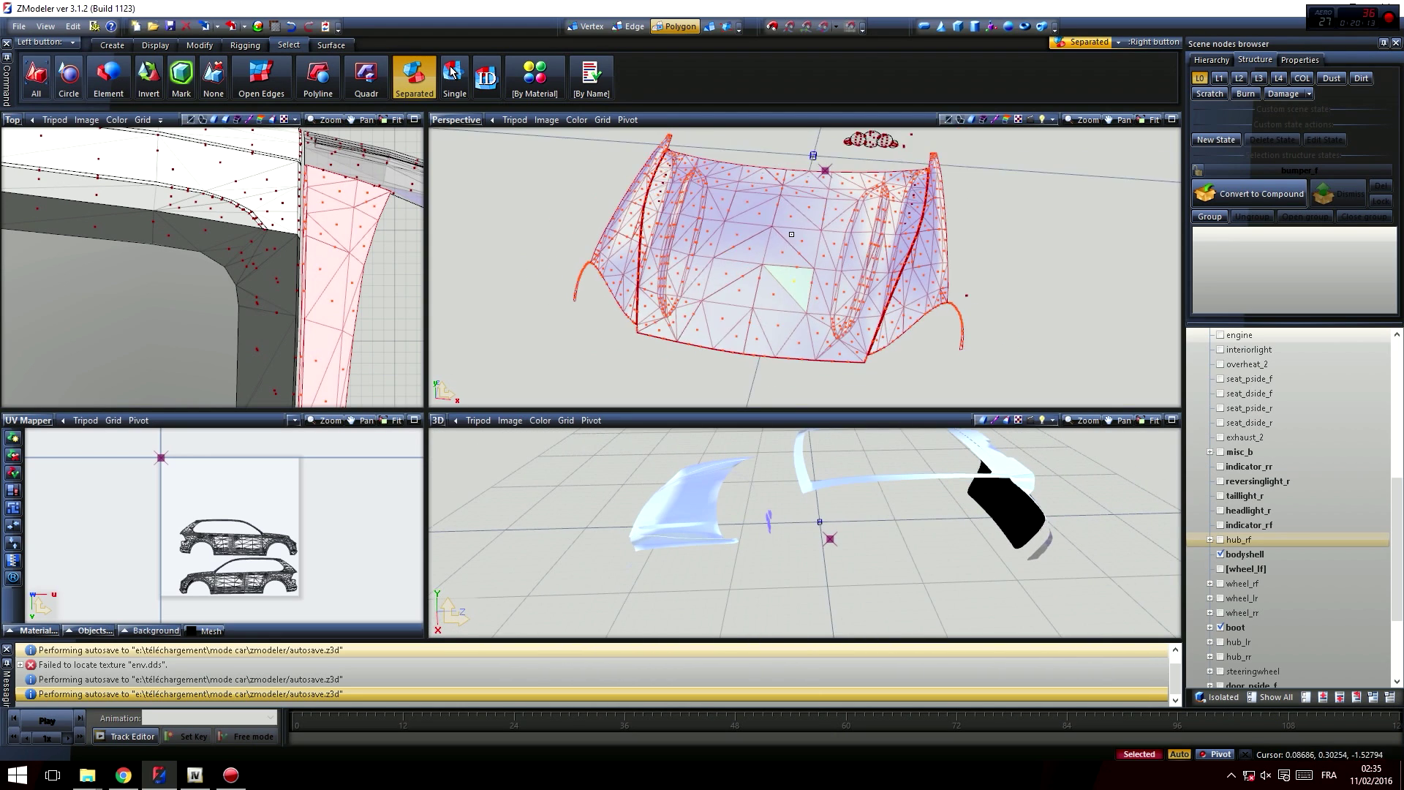
middle_click_drag(863, 205, 823, 302)
- Check the Template material in the Material Browser
left_click(258, 27)
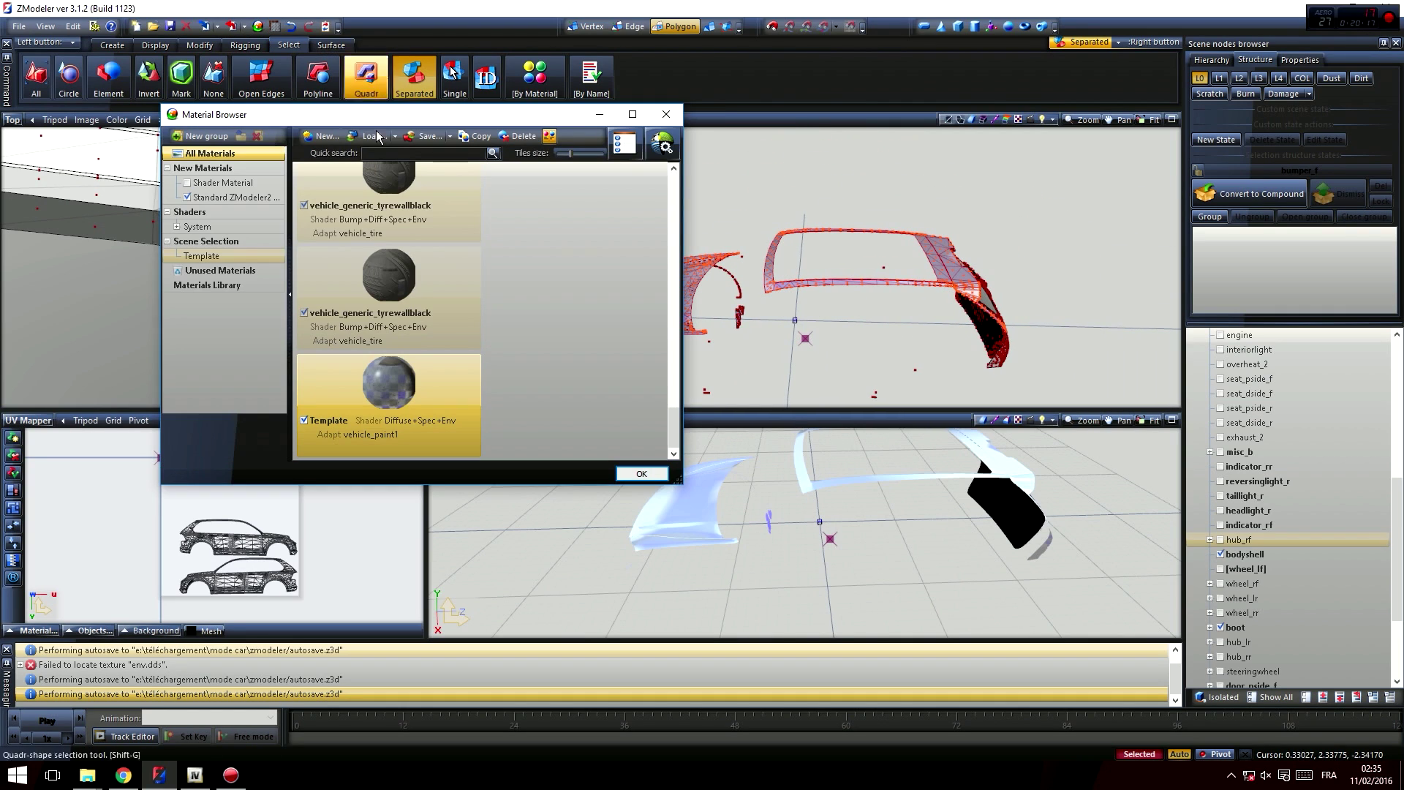
left_click_drag(425, 394, 225, 238)
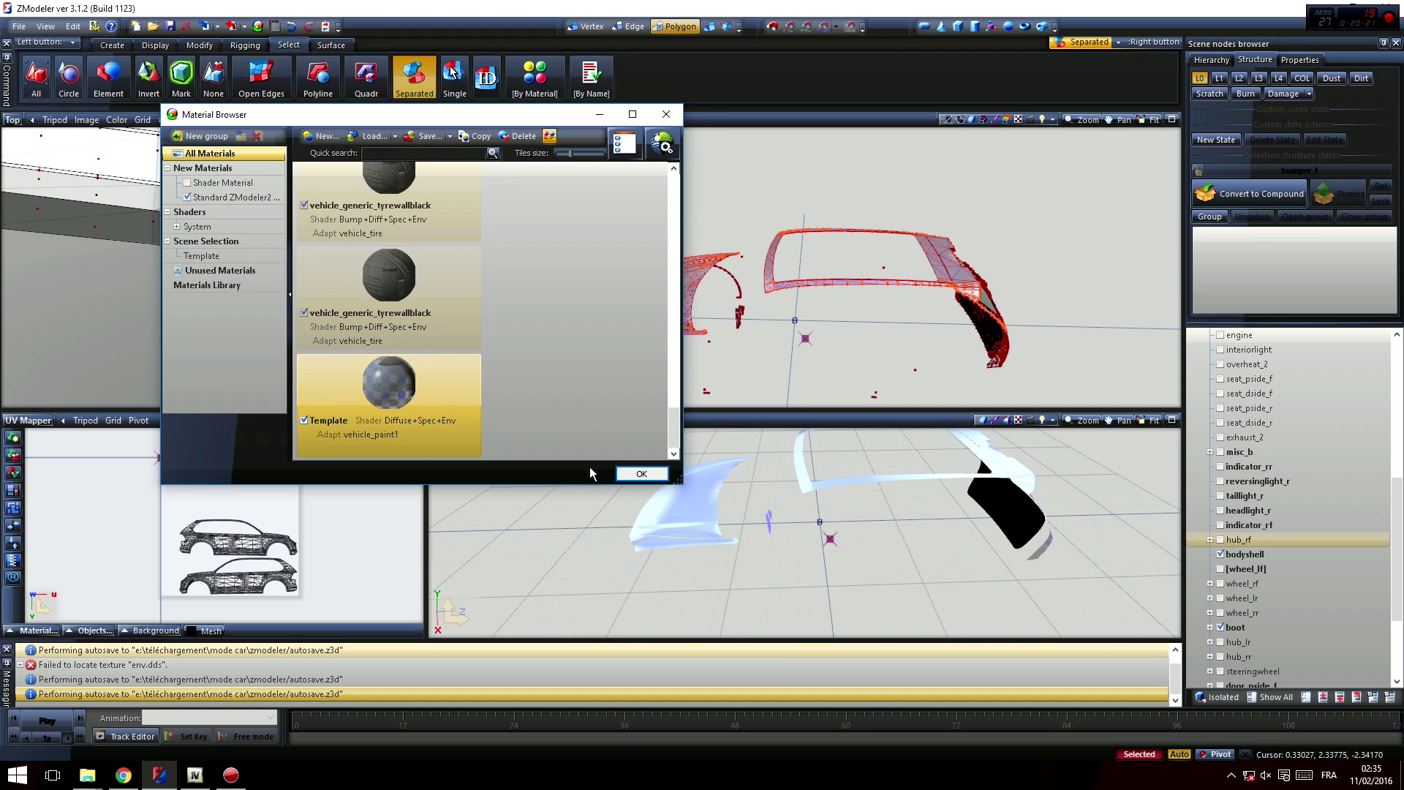
left_click(636, 477)
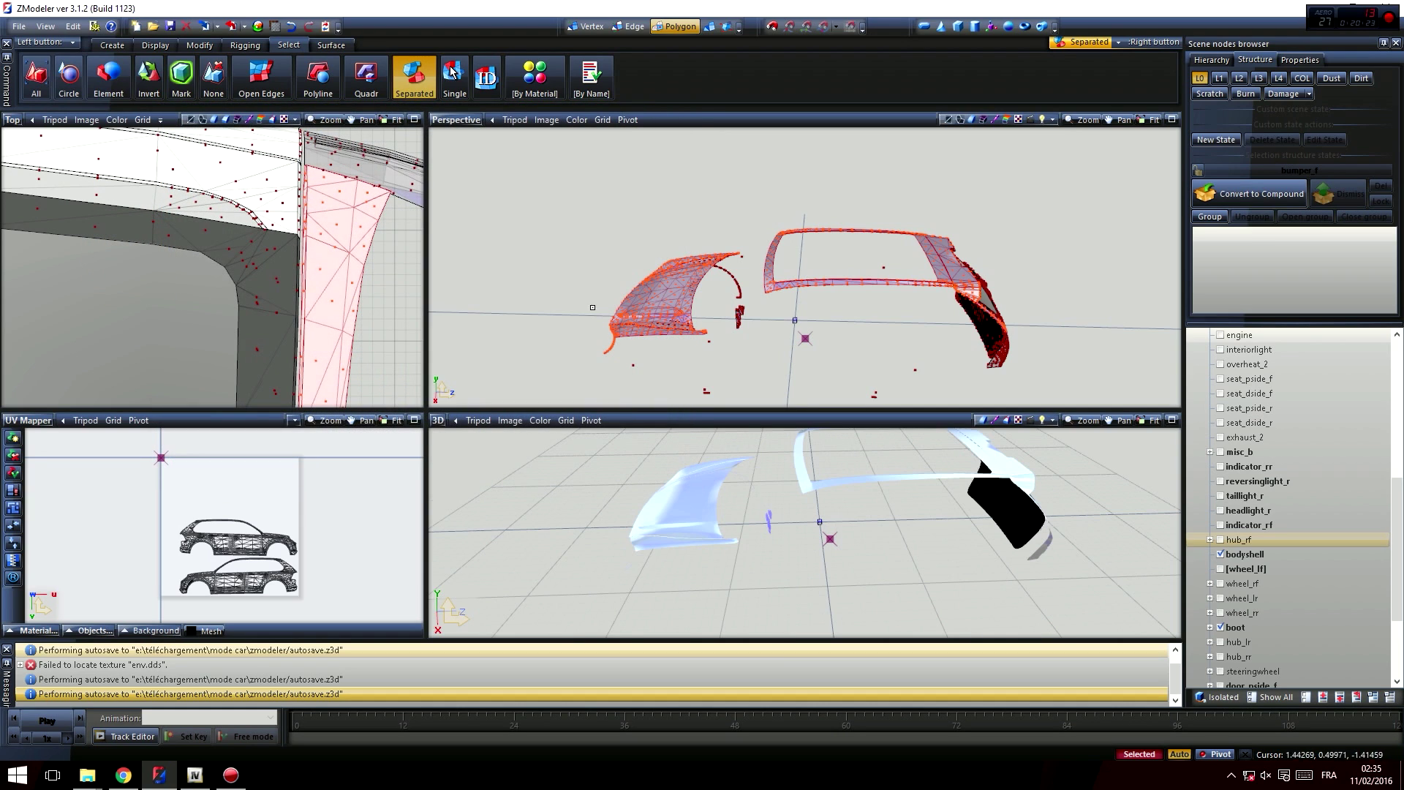
- Generate new UV mapping from viewport XY in Top view for the selected bonnet, bodyshell and boot polygons, forced onto the Template material
left_click(444, 121)
left_click(485, 180)
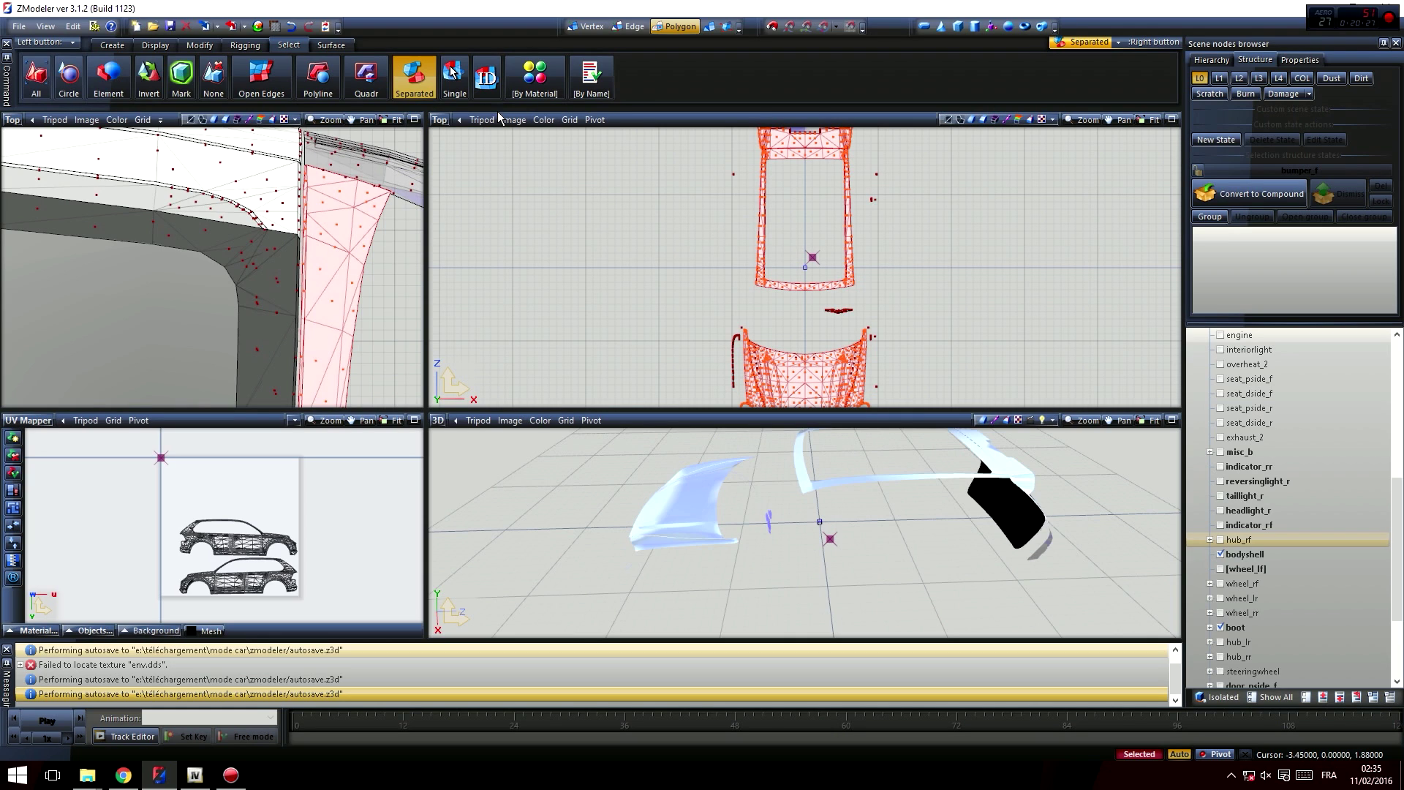
left_click(329, 45)
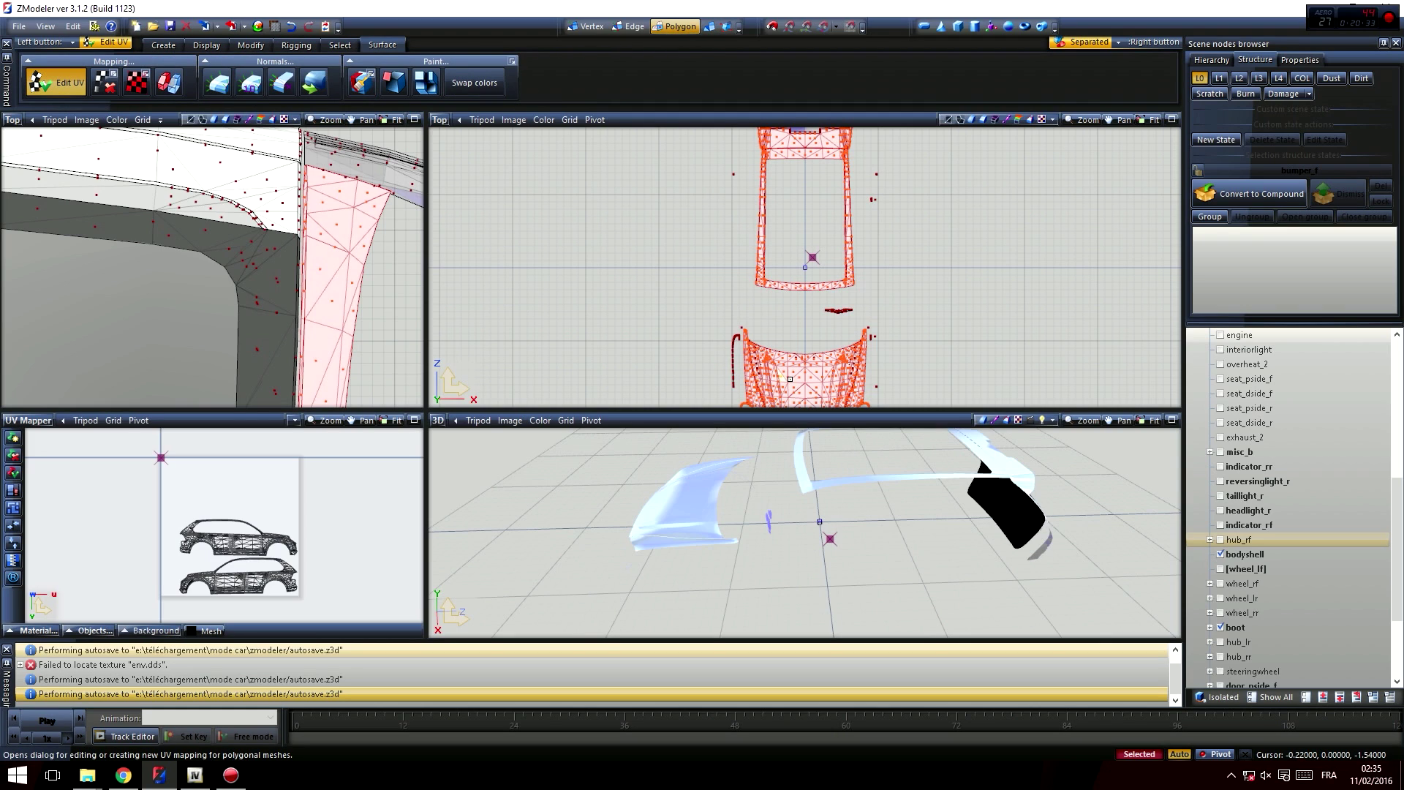
left_click(797, 378)
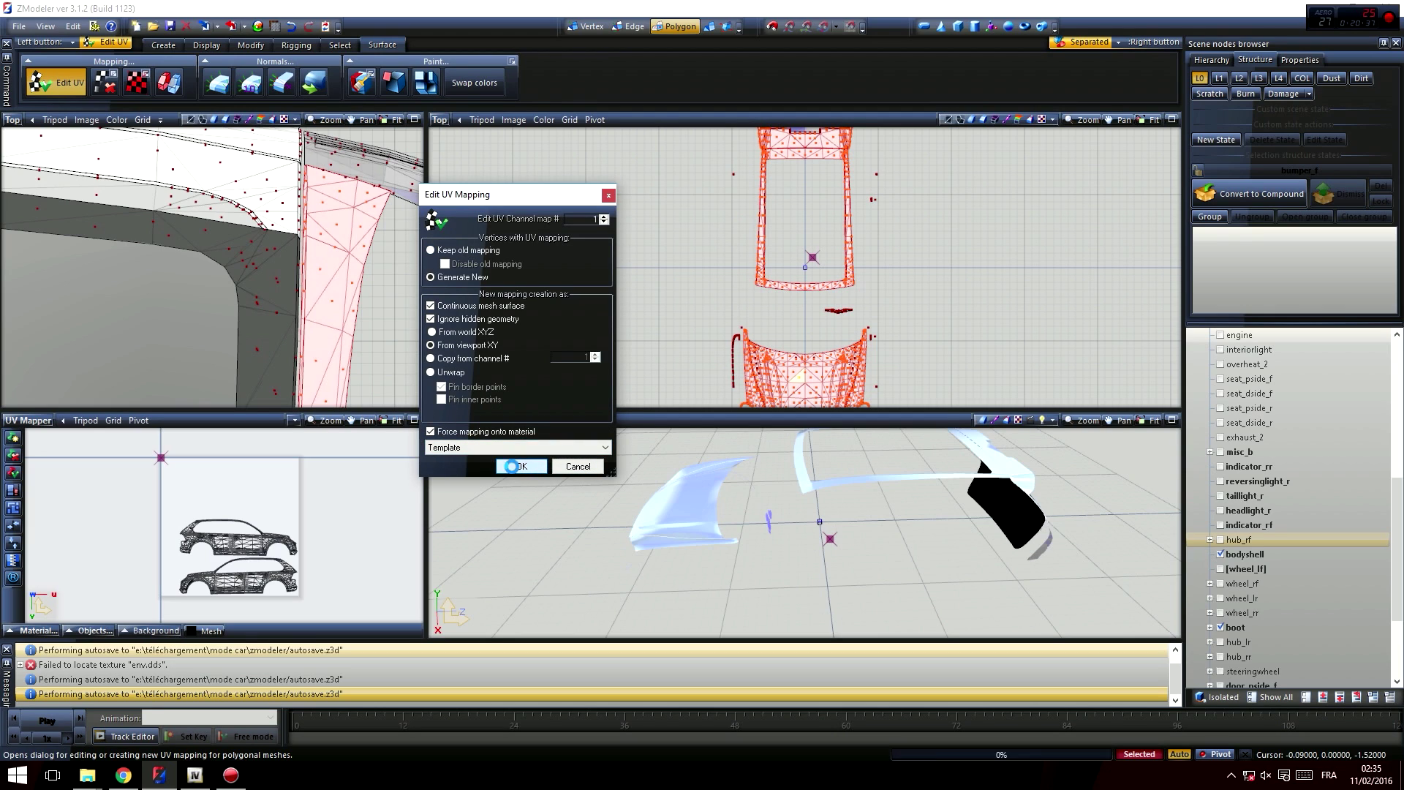
middle_click_drag(211, 457, 351, 503)
scroll(335, 499, "up", 5)
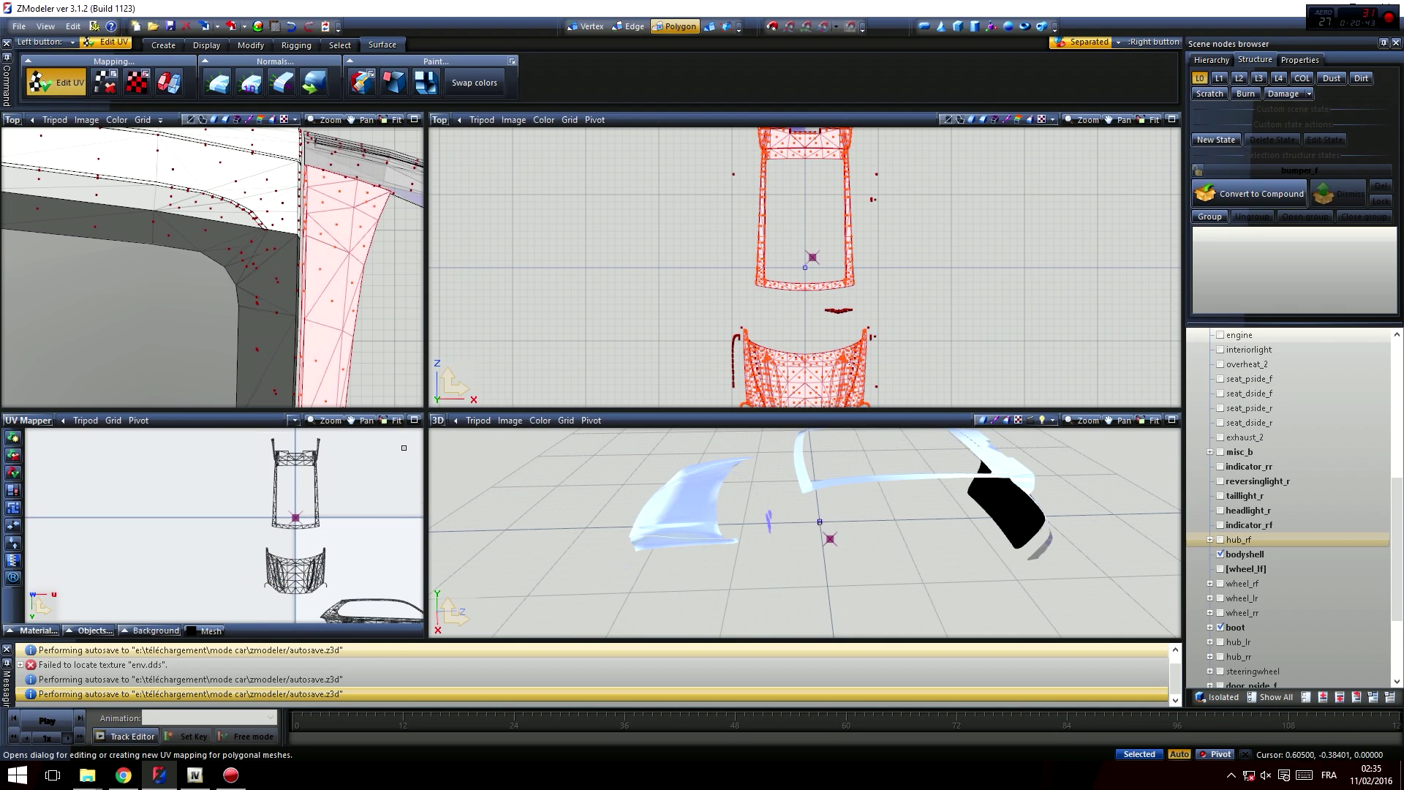
- Examine how the top-view pieces and the two side-view layouts sit on the texture in the UV Mapper, and leave UV editing
scroll(292, 612, "down", 4)
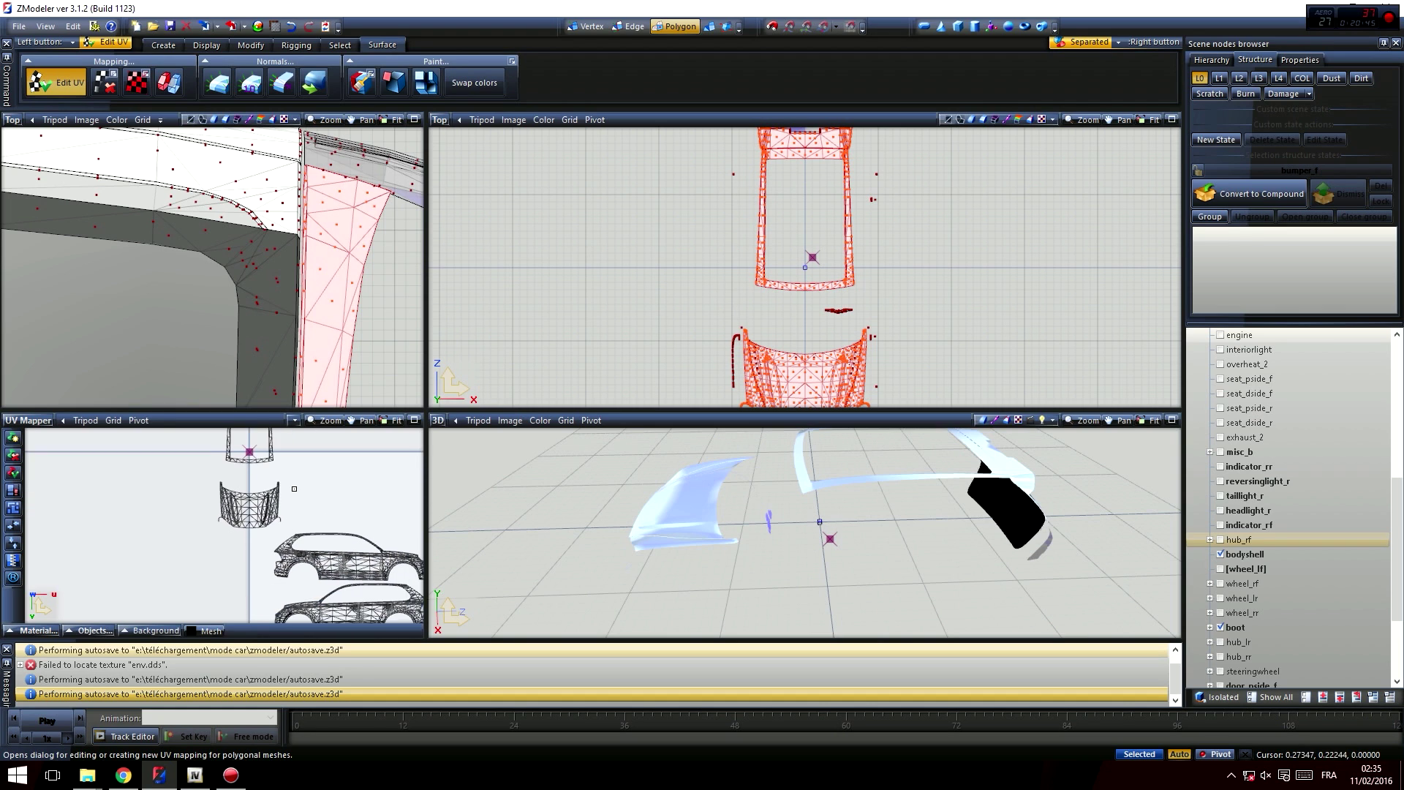
scroll(720, 275, "down", 2)
scroll(720, 276, "down", 4)
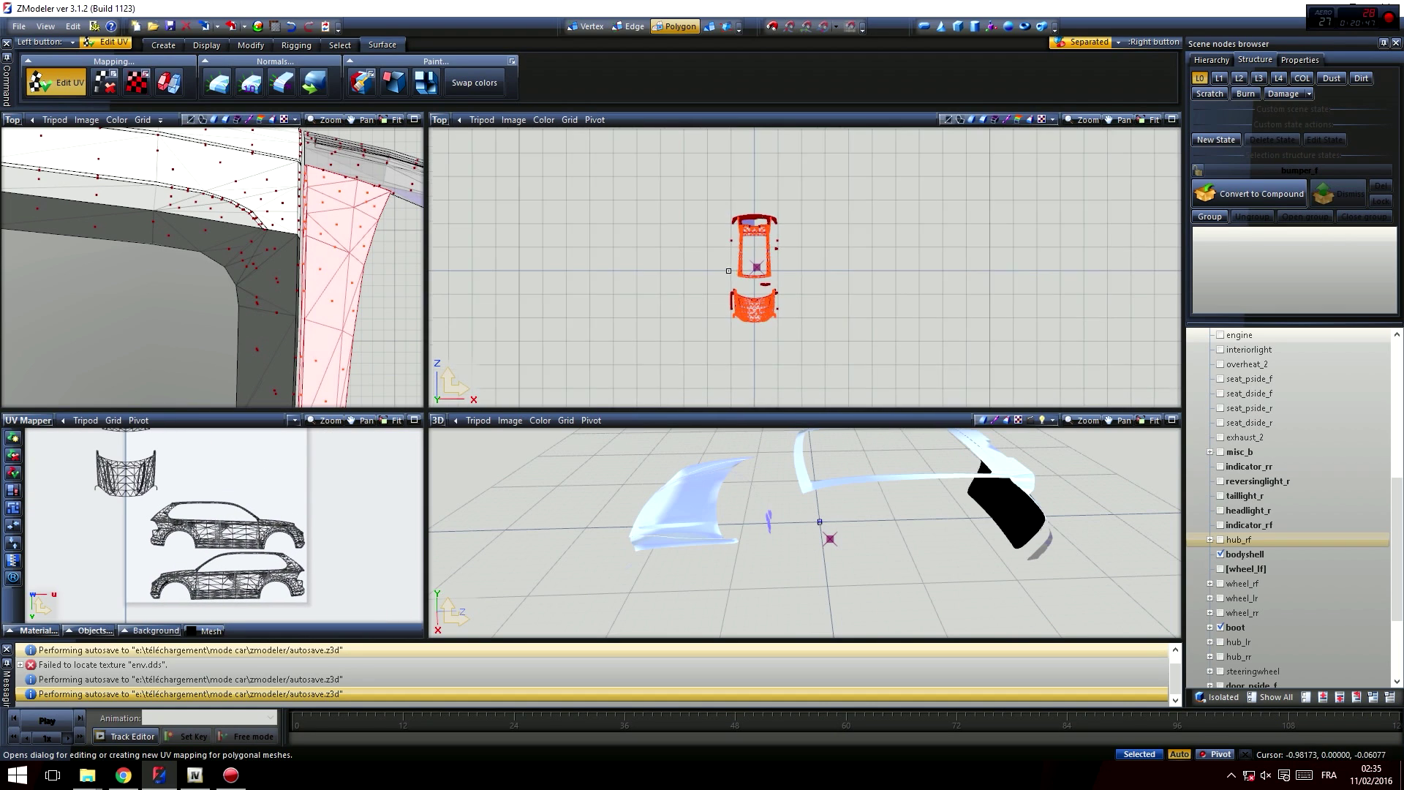
middle_click_drag(214, 468, 290, 484)
scroll(682, 268, "up", 4)
scroll(682, 268, "up", 1)
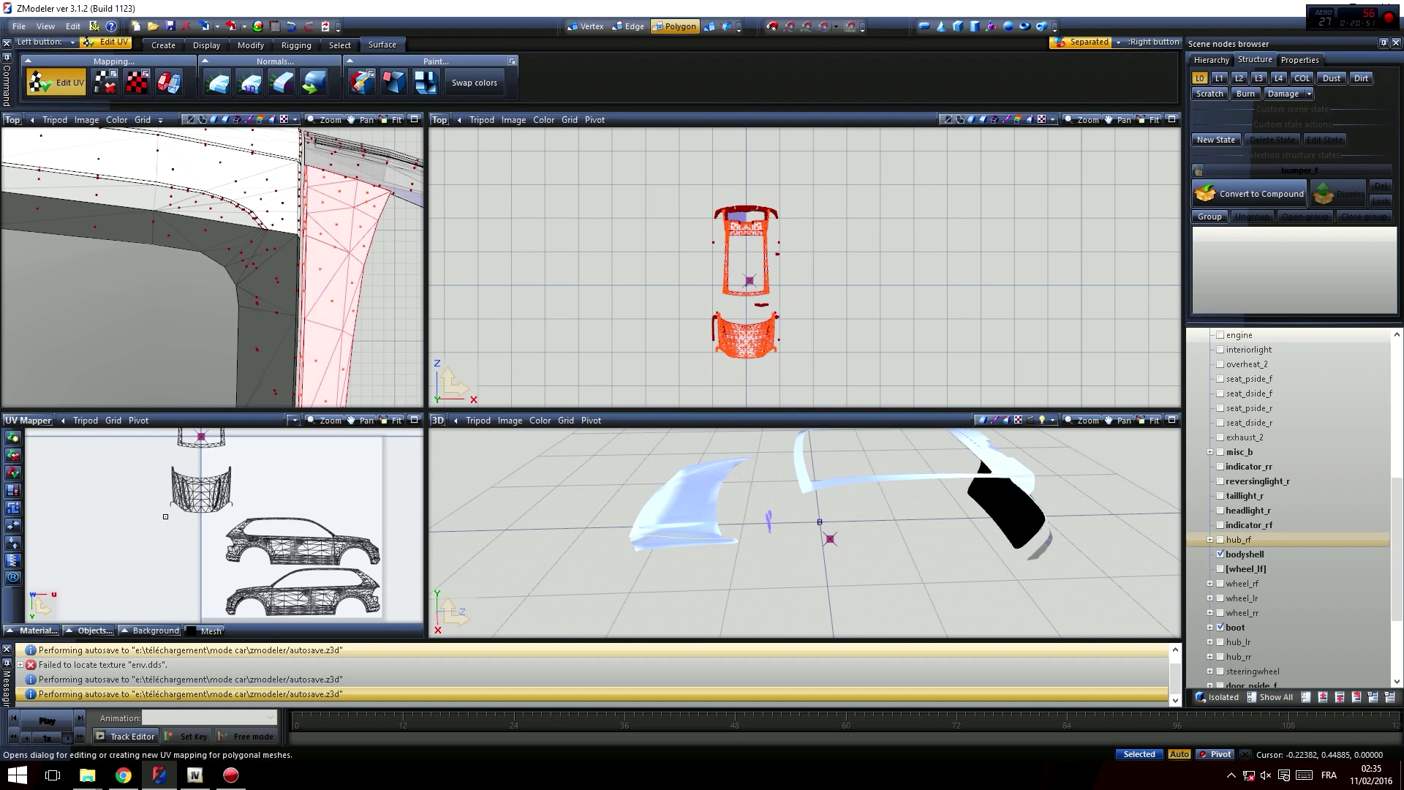
scroll(219, 445, "up", 2)
mouse_move(290, 496)
middle_mouse_down()
mouse_move(215, 442)
mouse_move(289, 492)
middle_mouse_up()
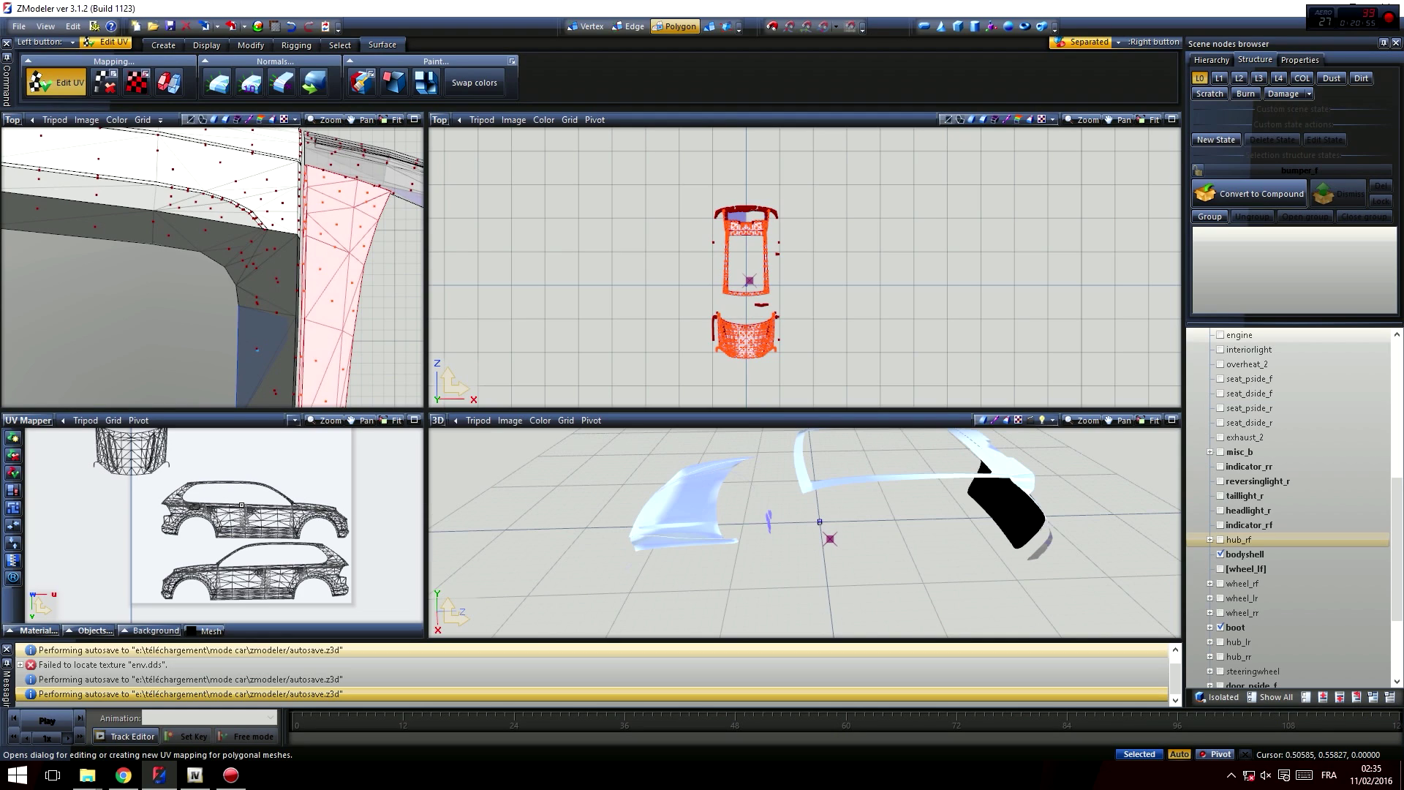
scroll(241, 509, "up", 2)
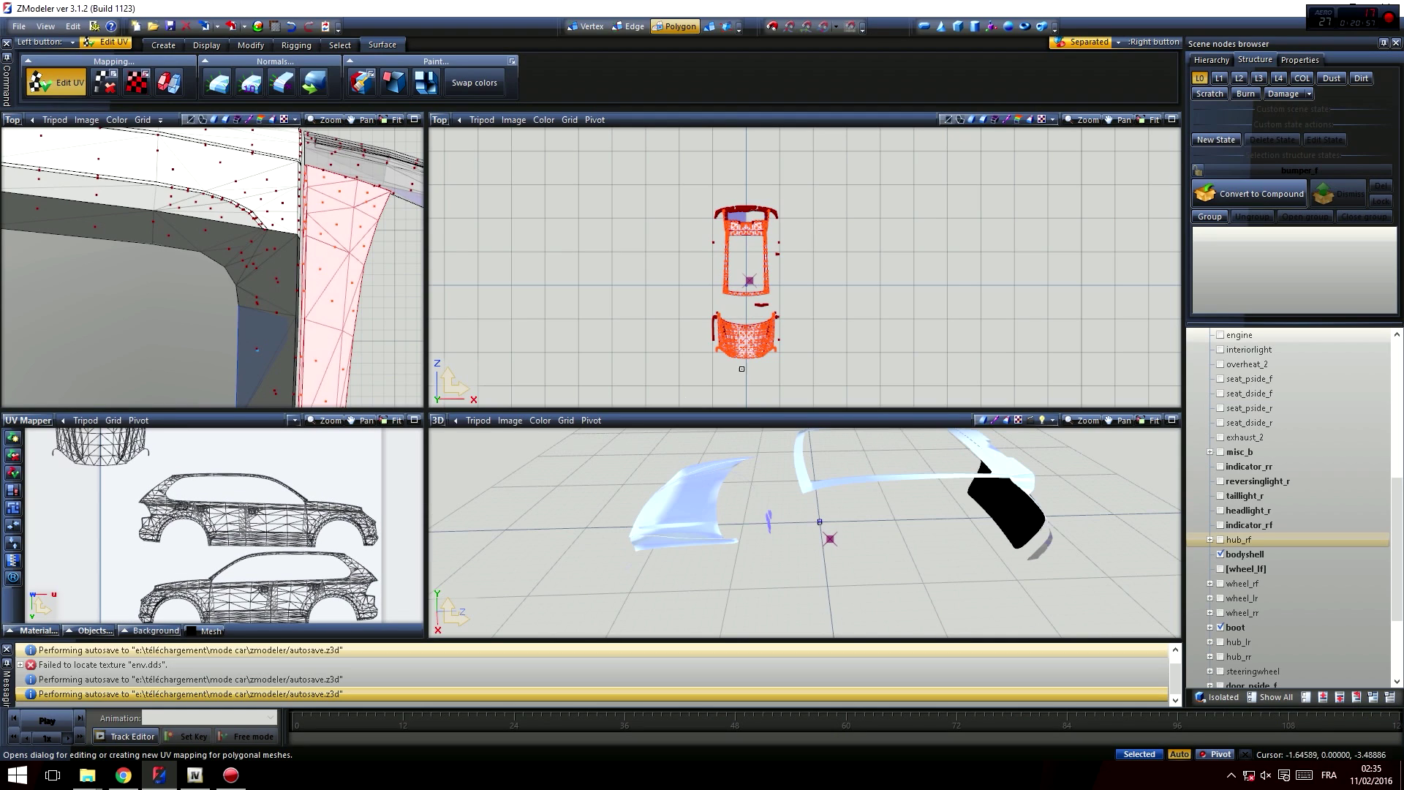
scroll(237, 511, "up", 2)
middle_click_drag(237, 511, 247, 455)
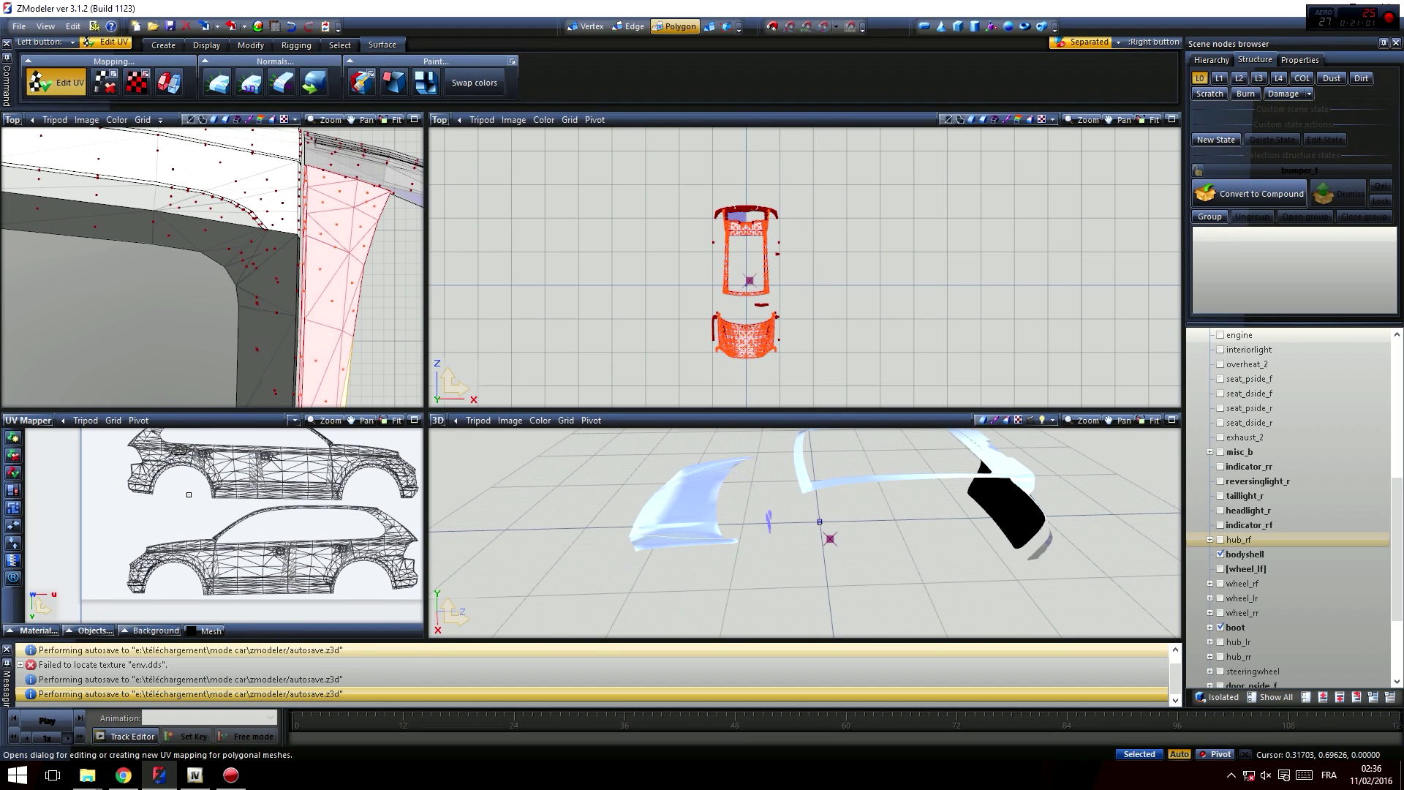
scroll(294, 583, "up", 2)
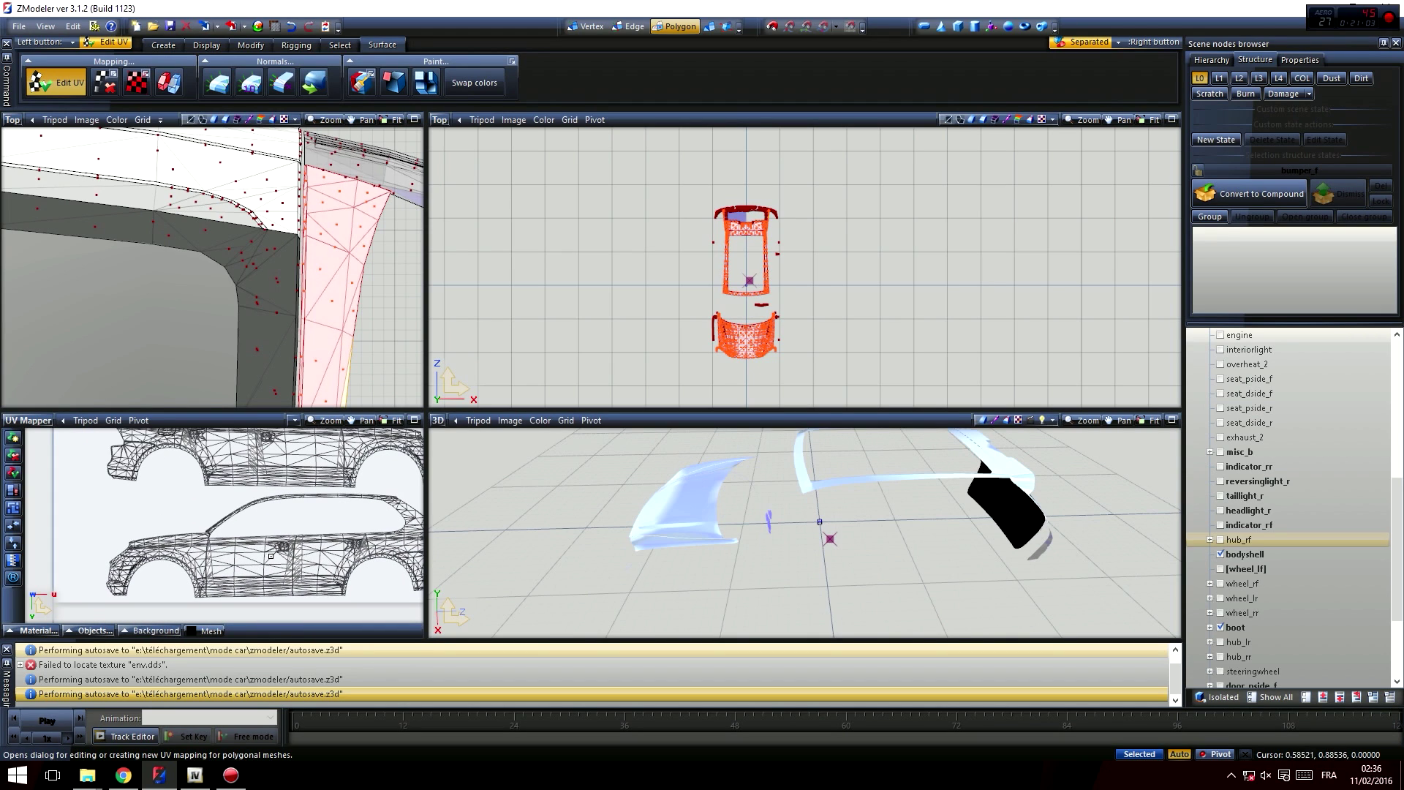
middle_click_drag(269, 451, 272, 510)
scroll(298, 505, "down", 2)
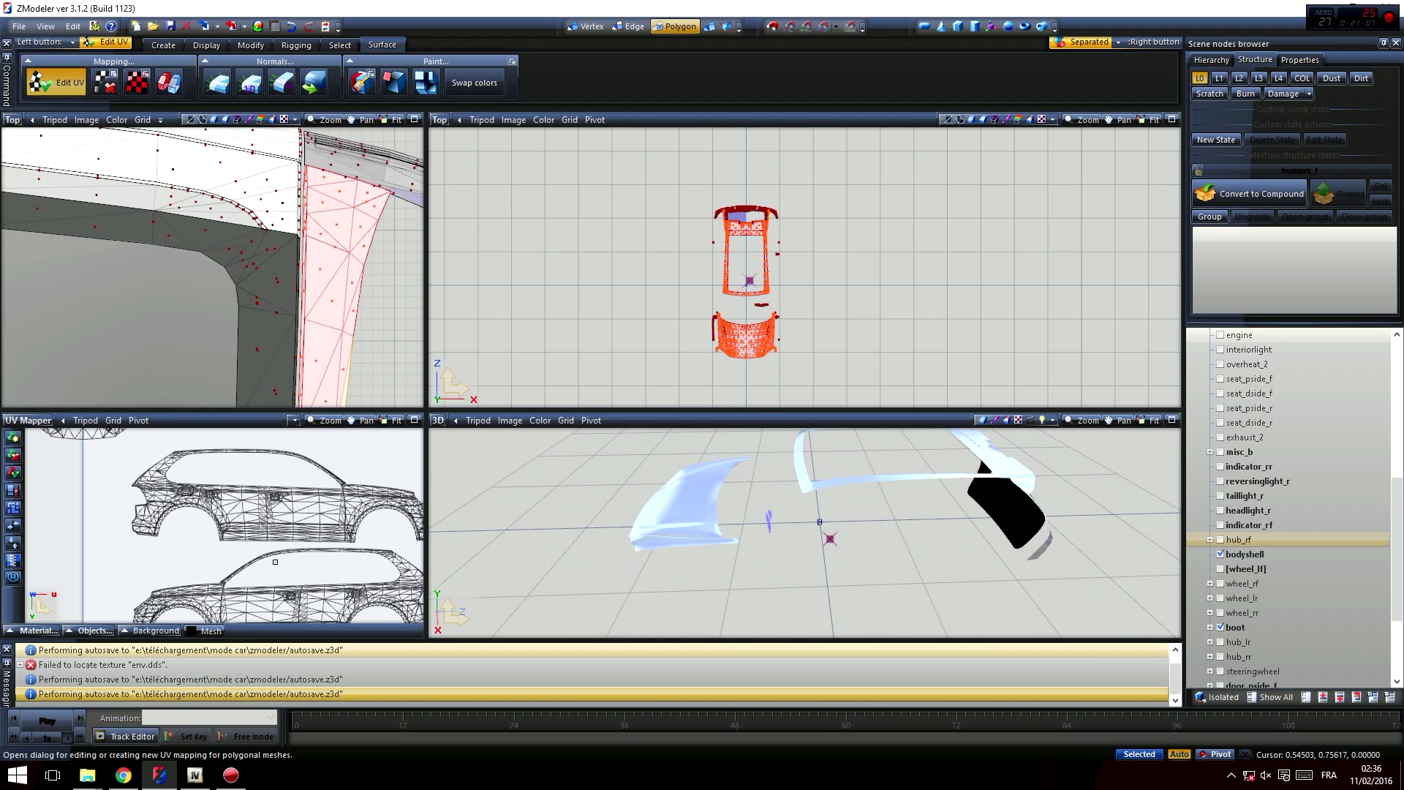
middle_click_drag(277, 559, 258, 542)
middle_click_drag(310, 447, 321, 496)
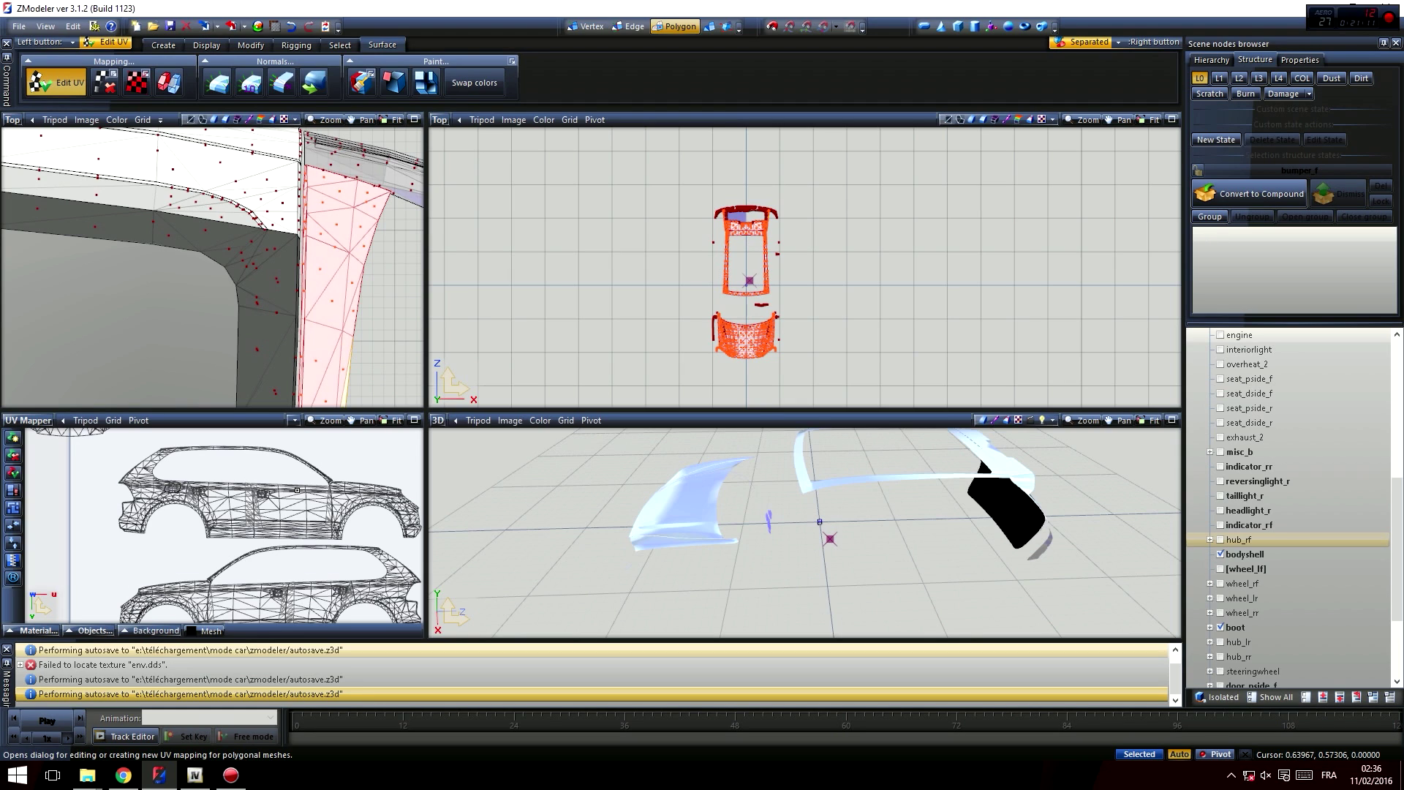
scroll(297, 490, "down", 2)
middle_click_drag(297, 490, 349, 542)
scroll(349, 542, "down", 3)
middle_click_drag(250, 433, 298, 532)
scroll(289, 530, "down", 1)
left_click(55, 94)
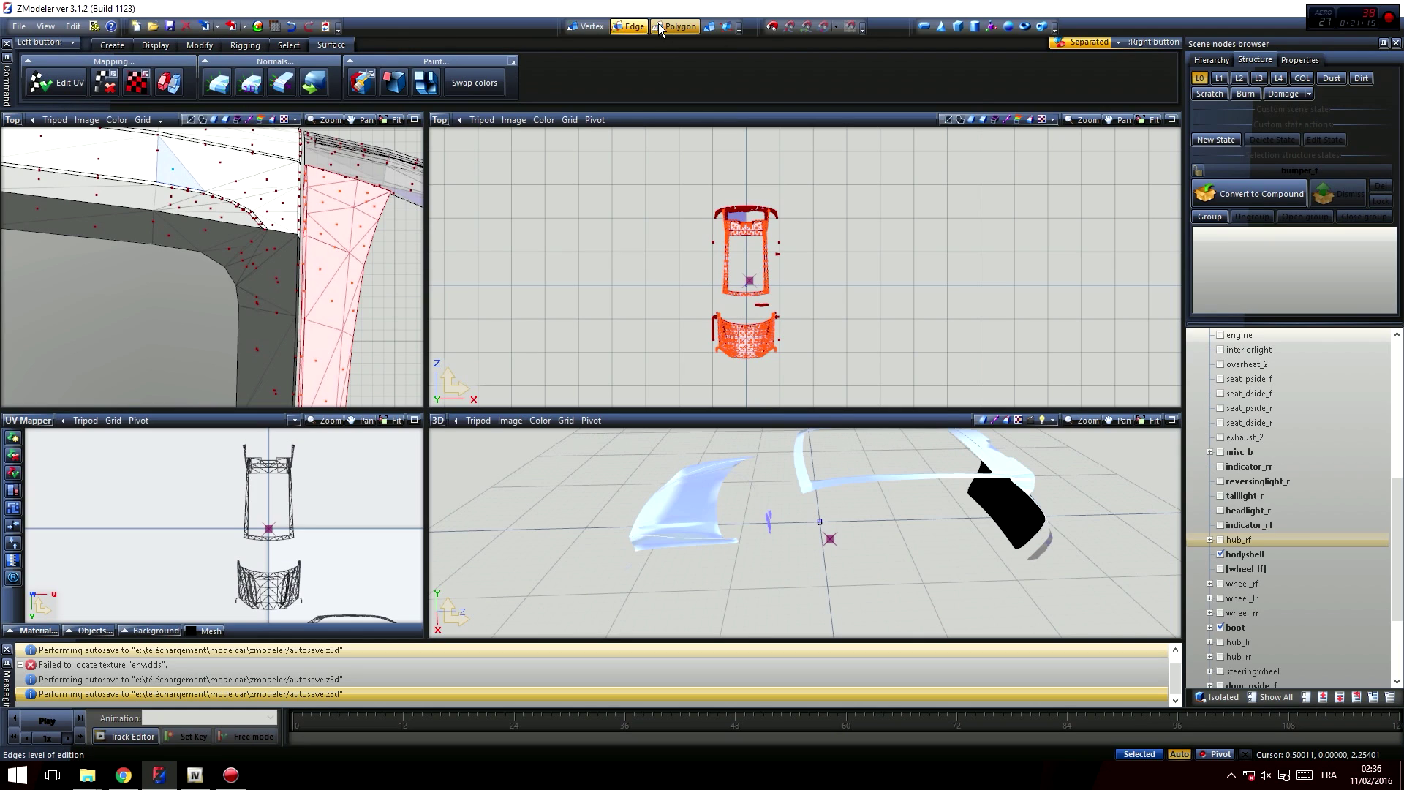
- At object level, select the top-view bonnet, roof and boot UV pieces and move them onto the texture
left_click(709, 27)
left_click(213, 51)
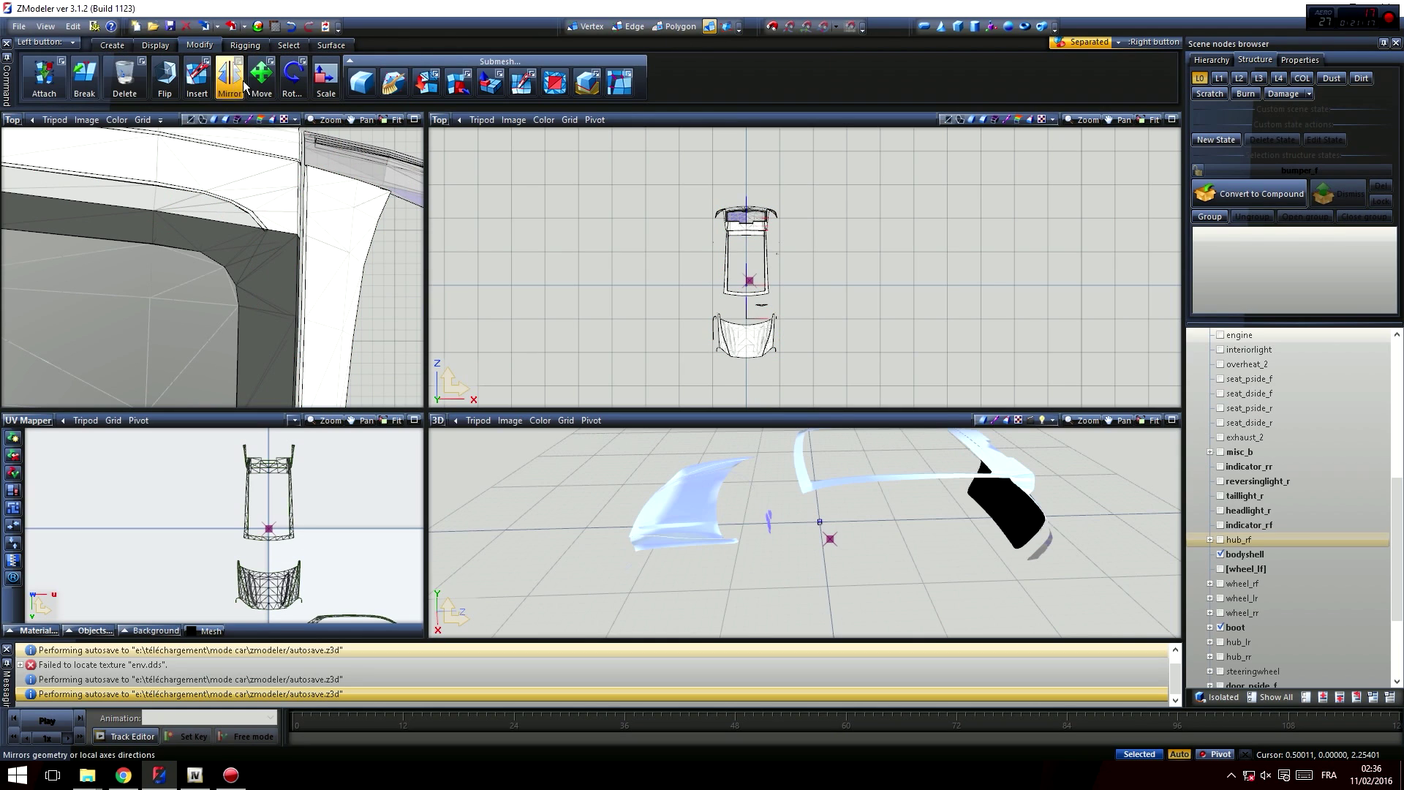
left_click(262, 79)
scroll(285, 508, "down", 1)
middle_click_drag(285, 508, 282, 501)
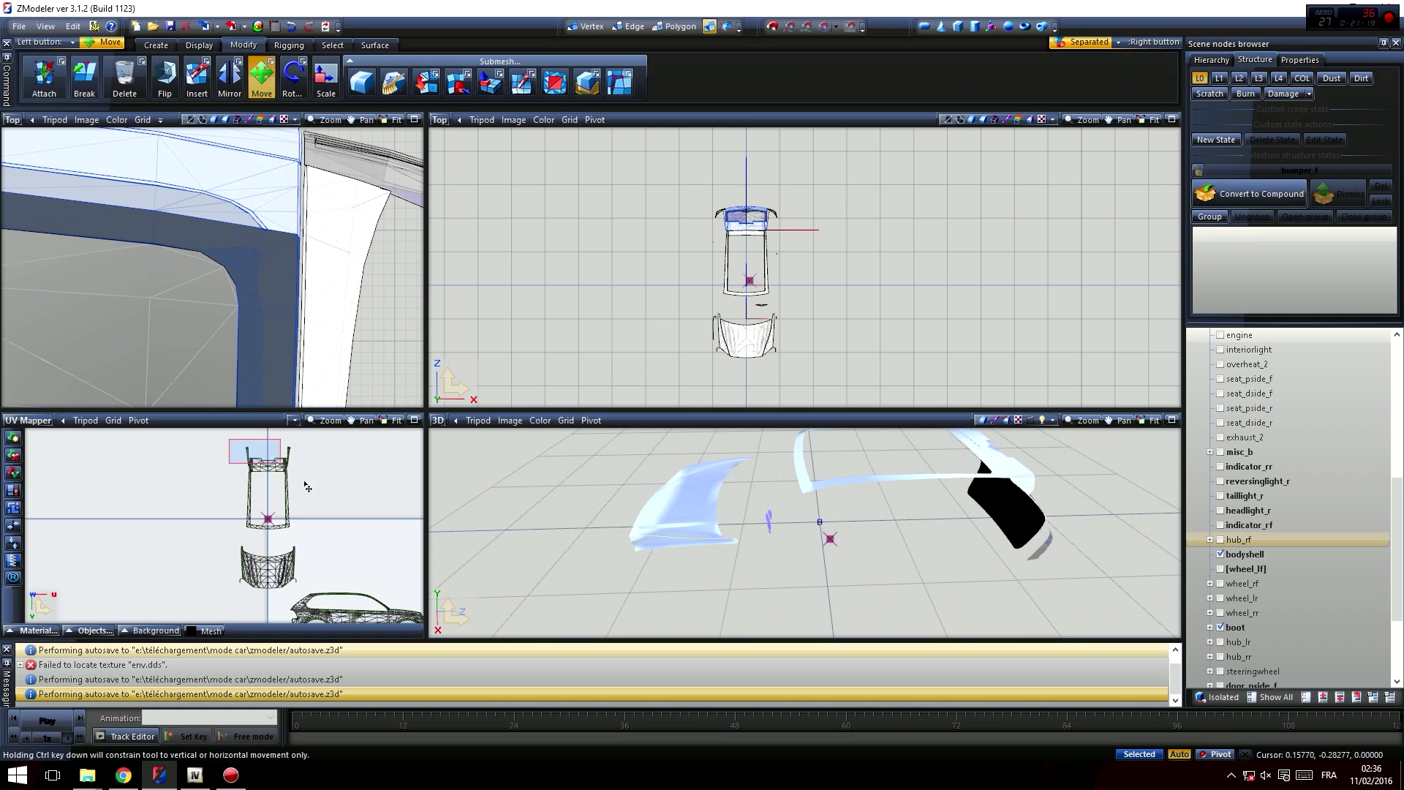
left_click_drag(297, 478, 289, 607)
right_click_drag(303, 599, 304, 597)
middle_click_drag(337, 555, 289, 506)
left_click_drag(232, 532, 263, 571)
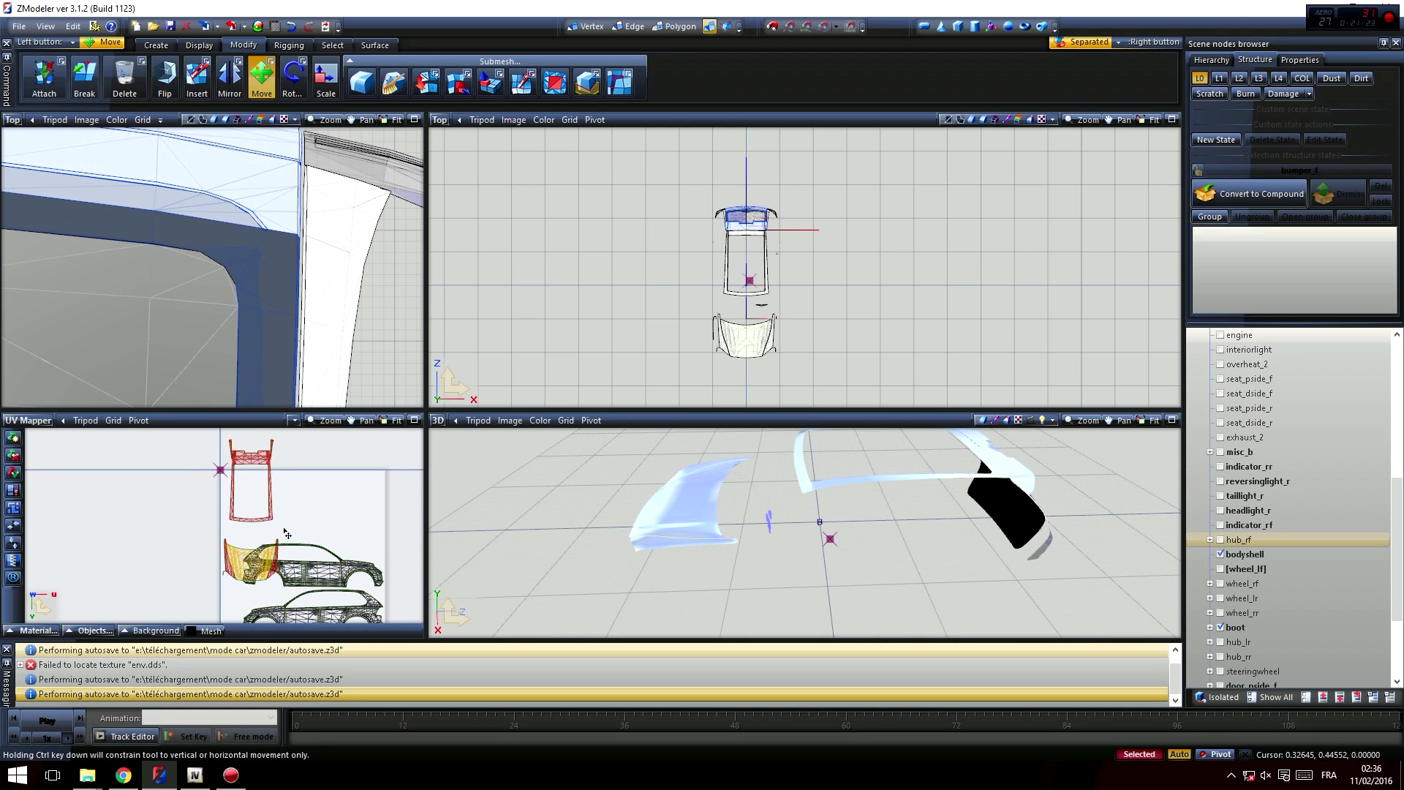
- Scale the selected top-view UV pieces down uniformly to about 54 percent
middle_click_drag(321, 486, 326, 428)
left_click(326, 81)
scroll(292, 376, "down", 2)
scroll(287, 483, "down", 1)
middle_click_drag(276, 505, 284, 545)
left_click_drag(286, 546, 291, 567)
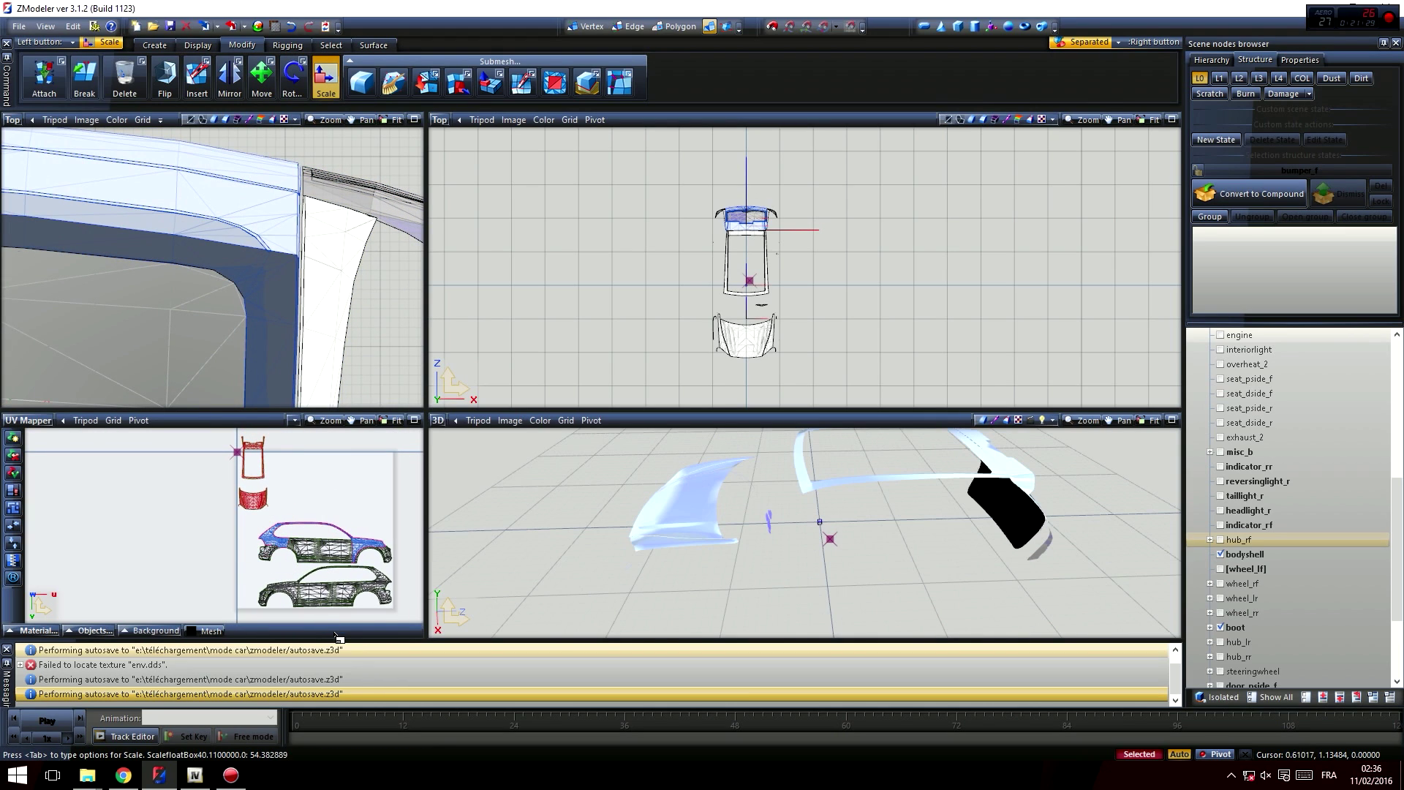
- Move the scaled top-view pieces into the texture's upper-left corner, fitting them beside the side-view layouts
left_click(261, 80)
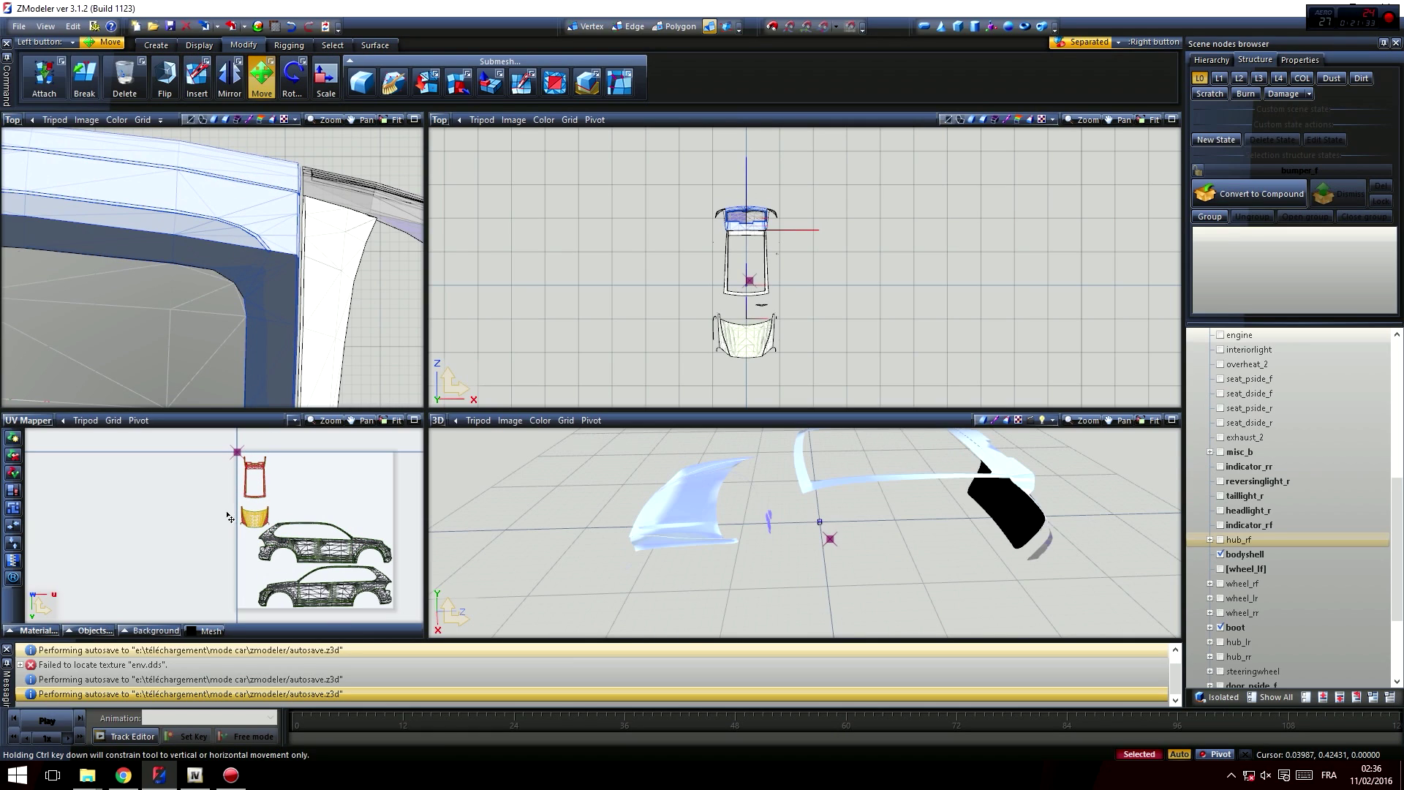
scroll(341, 495, "up", 5)
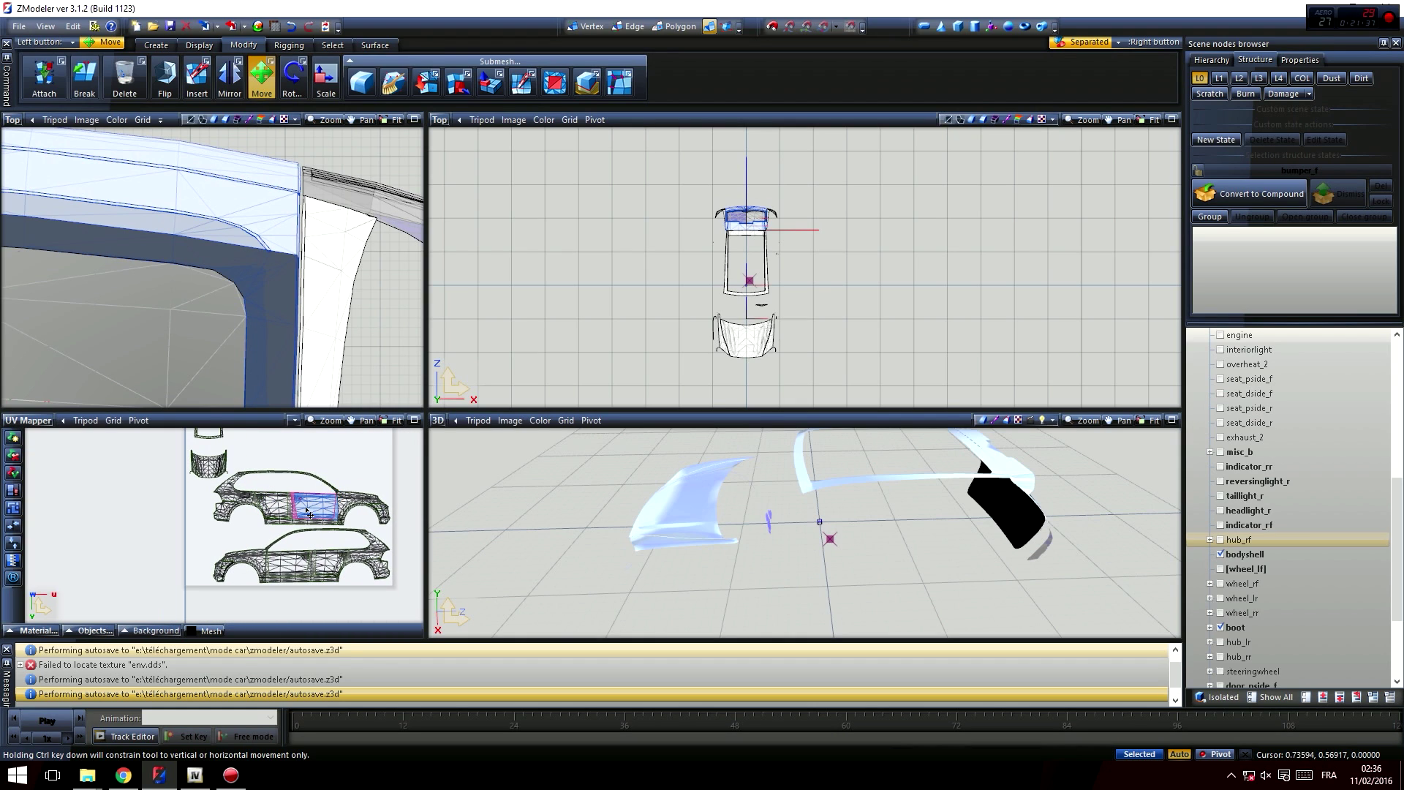
scroll(308, 485, "down", 1)
scroll(376, 480, "down", 2)
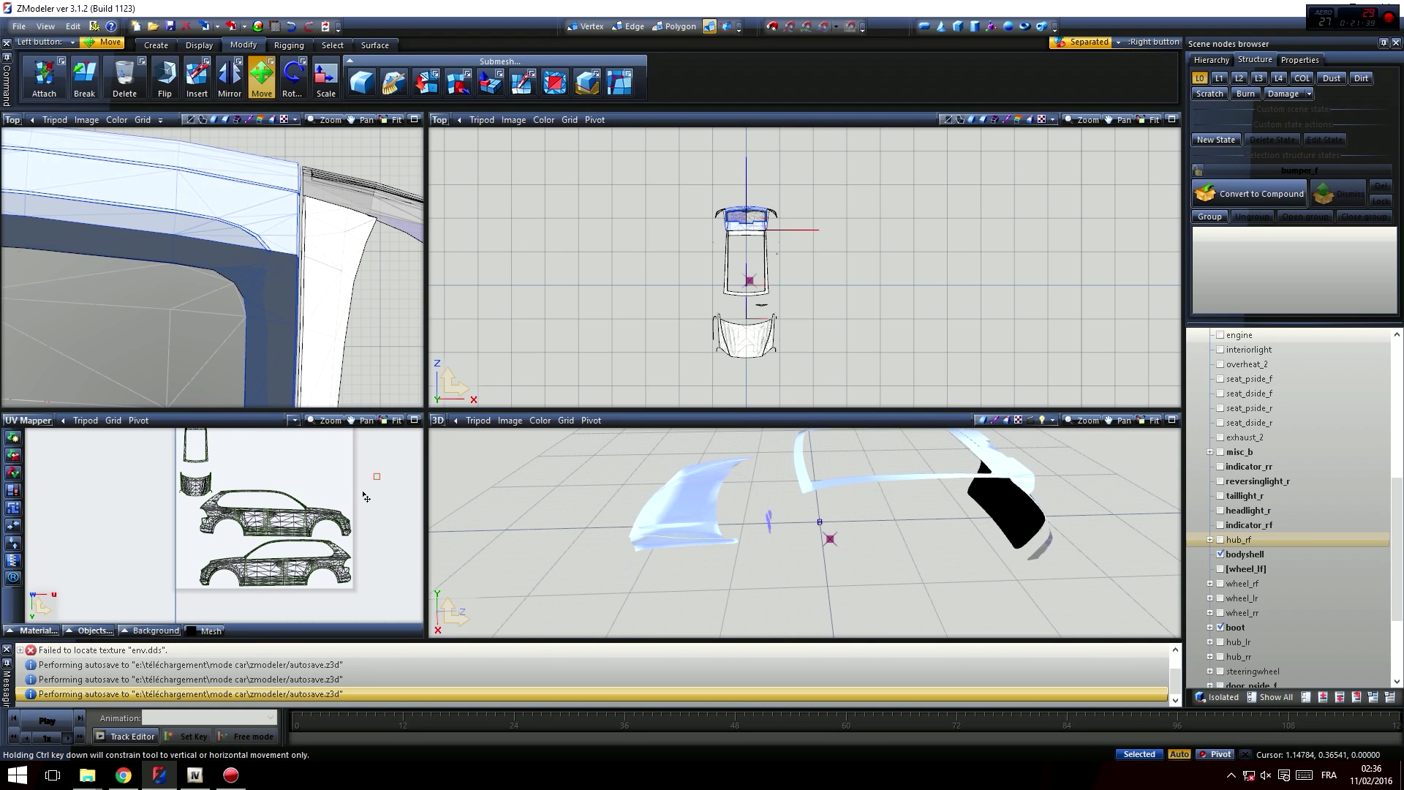
left_click(257, 524)
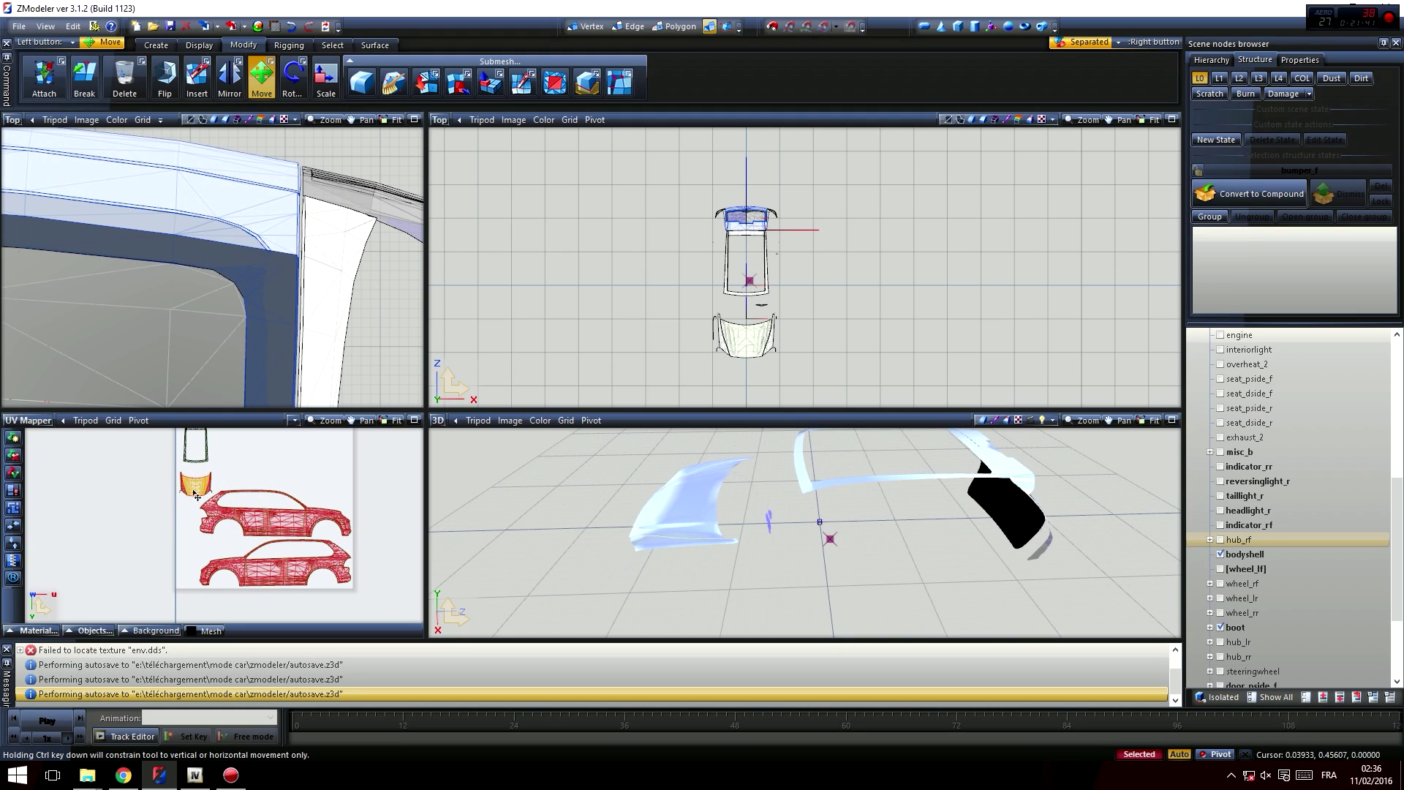
left_click_drag(313, 458, 346, 478)
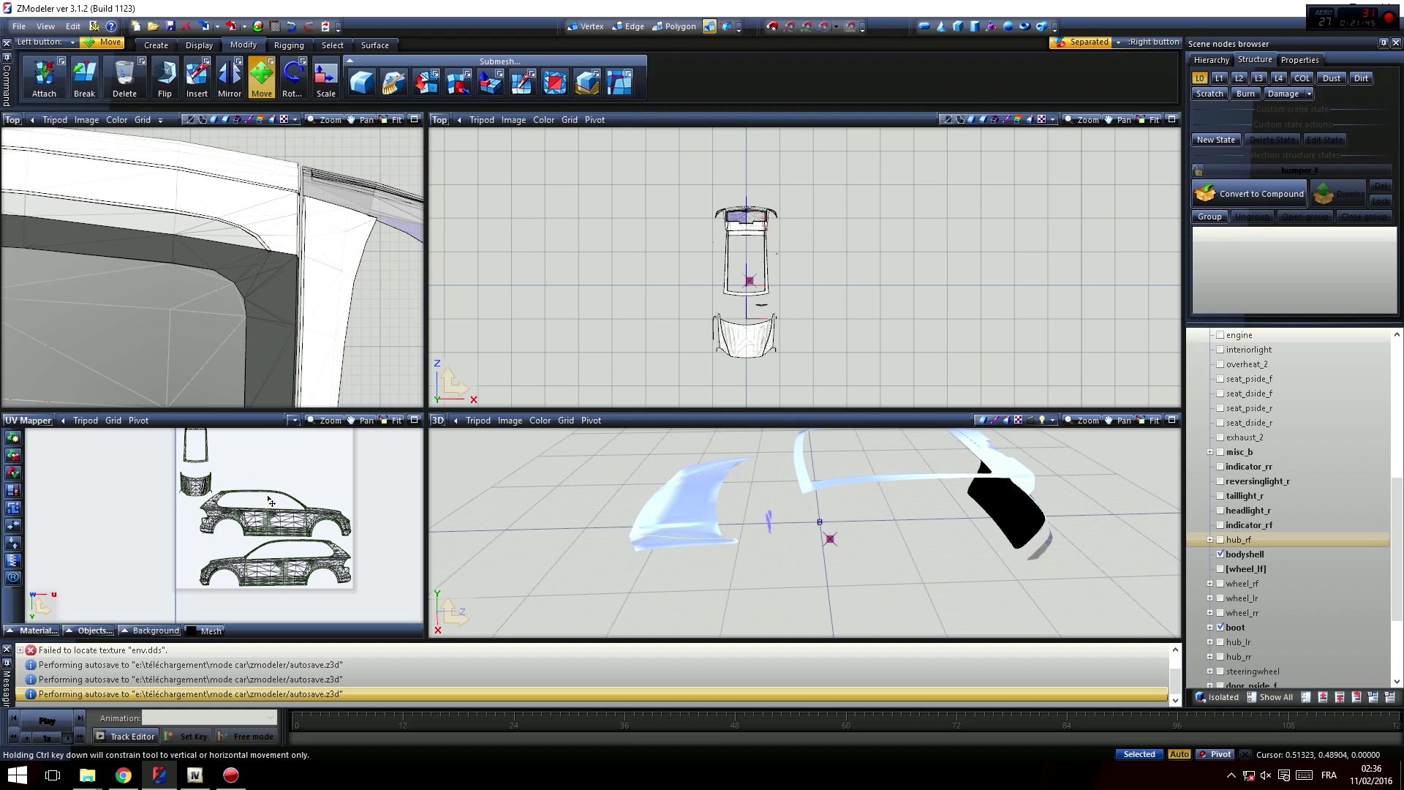
- Hide the bonnet, boot and main bodyshell, and show only the front bumper, bumper_f
scroll(349, 474, "down", 1)
scroll(805, 534, "down", 2)
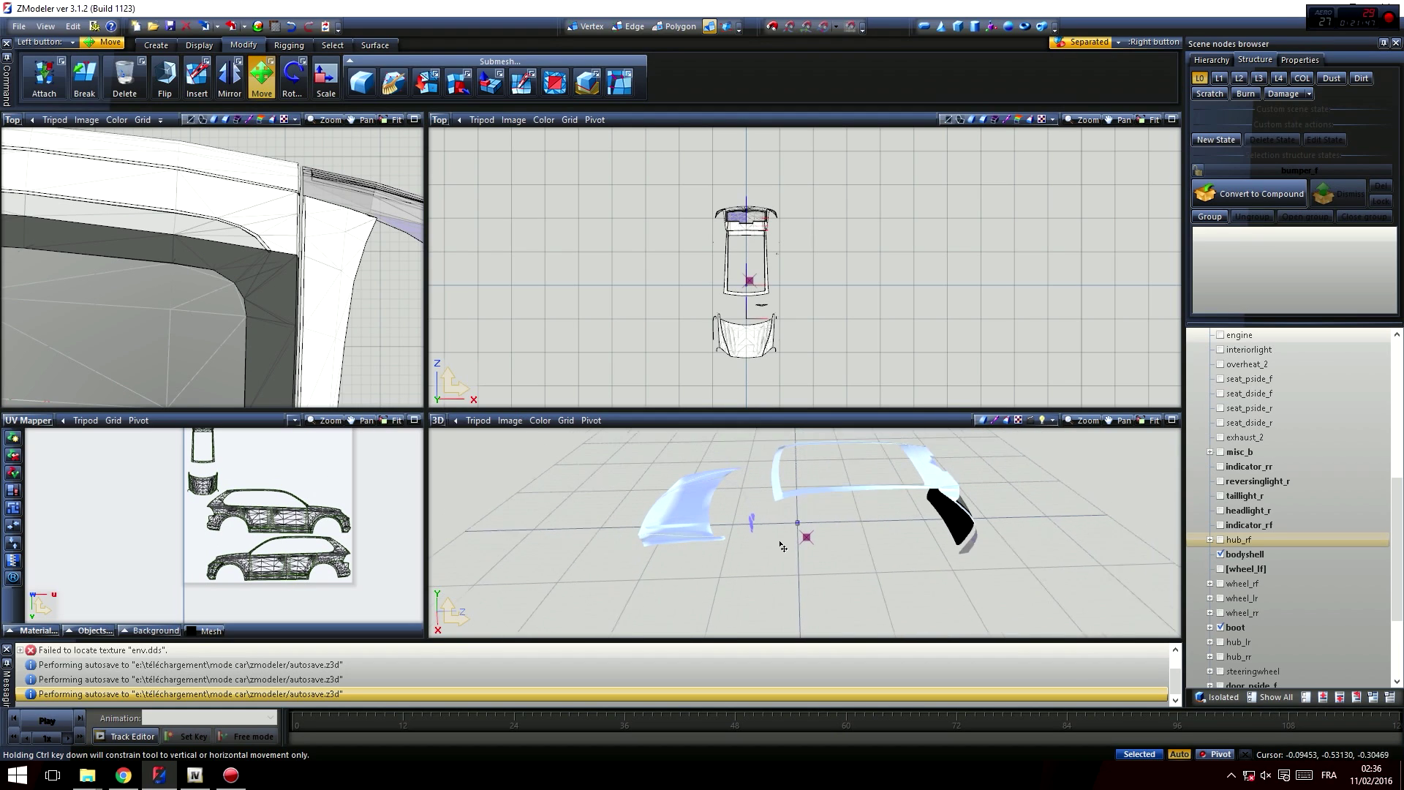
scroll(1261, 540, "up", 3)
scroll(1244, 468, "up", 5)
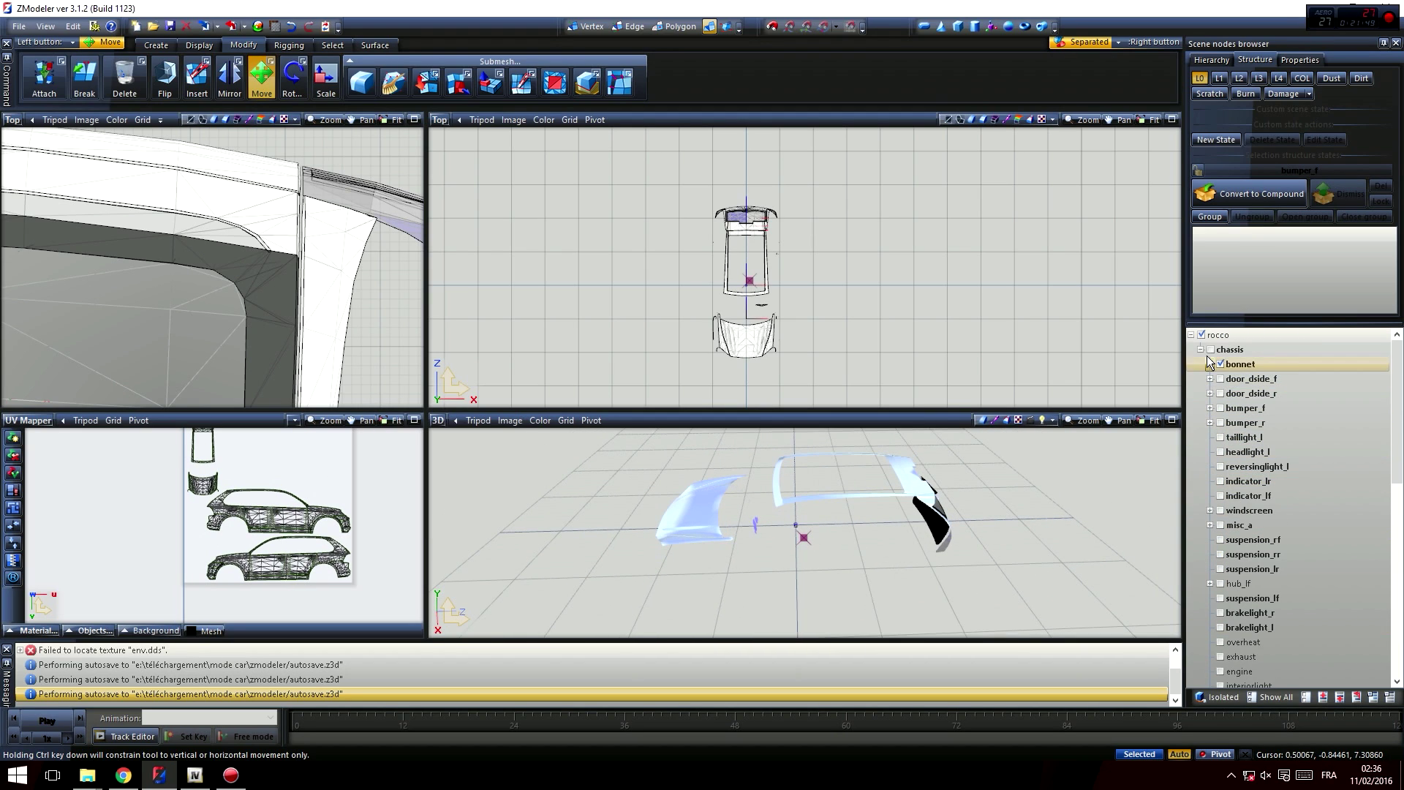
left_click(1227, 395)
scroll(1236, 512, "down", 10)
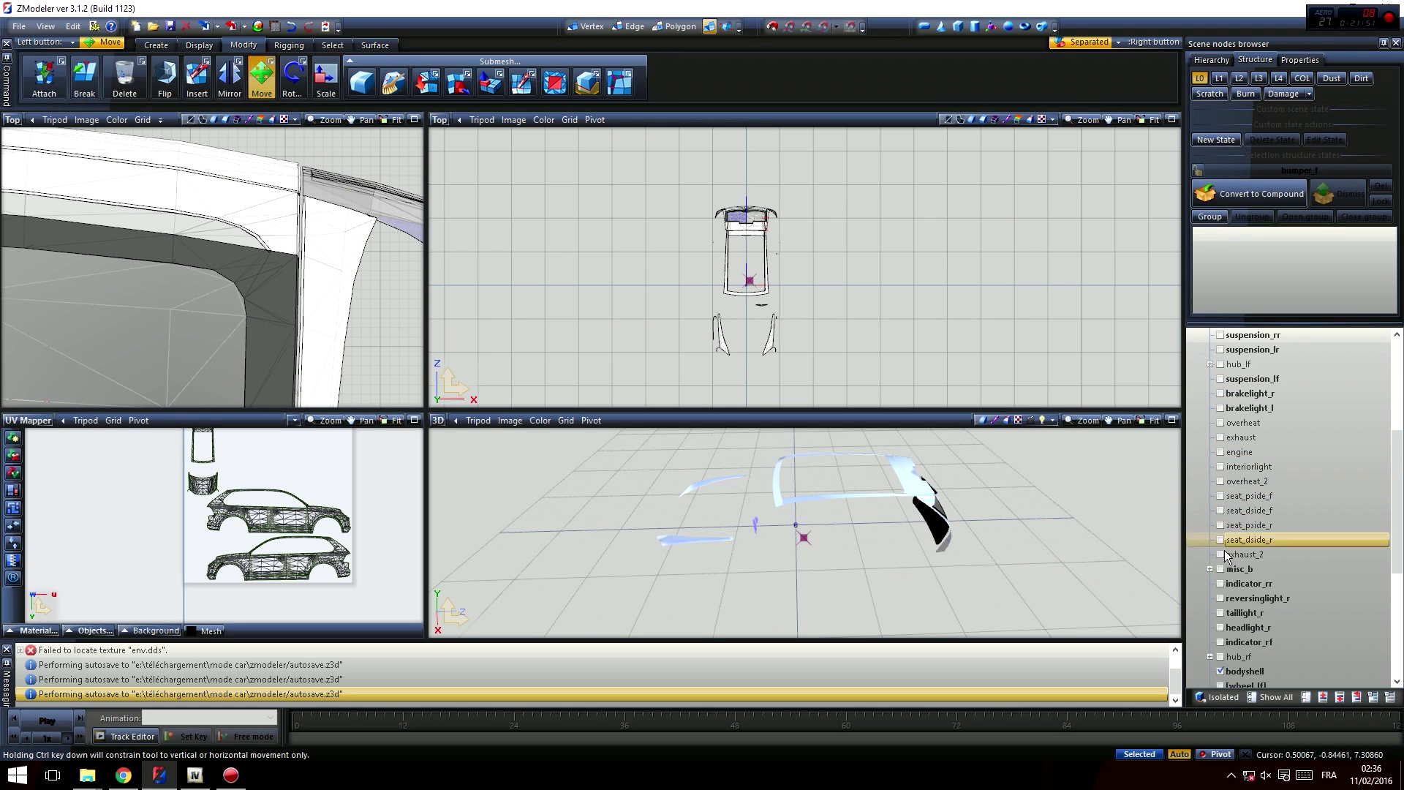
left_click(1220, 567)
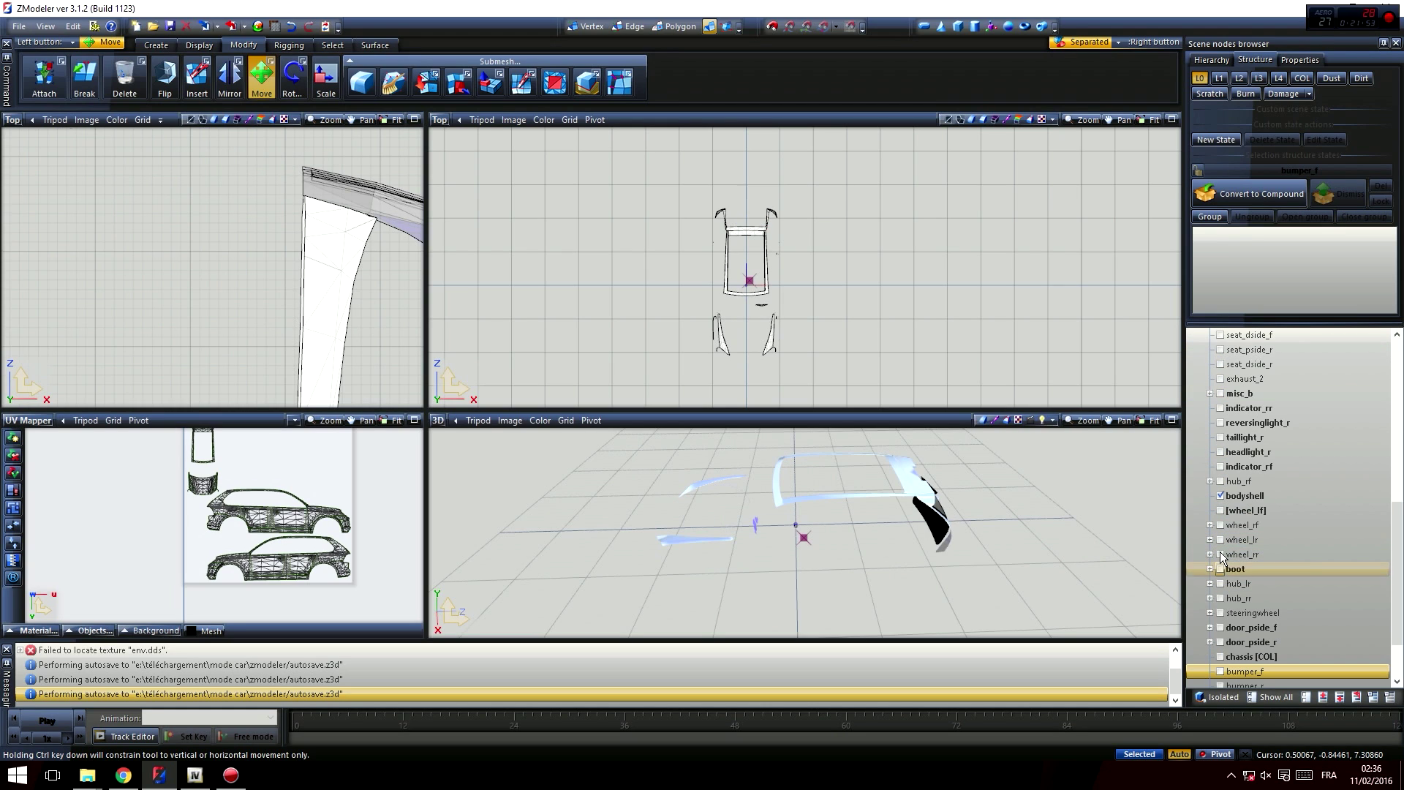
left_click(1220, 495)
scroll(1250, 531, "up", 8)
scroll(1248, 528, "up", 1)
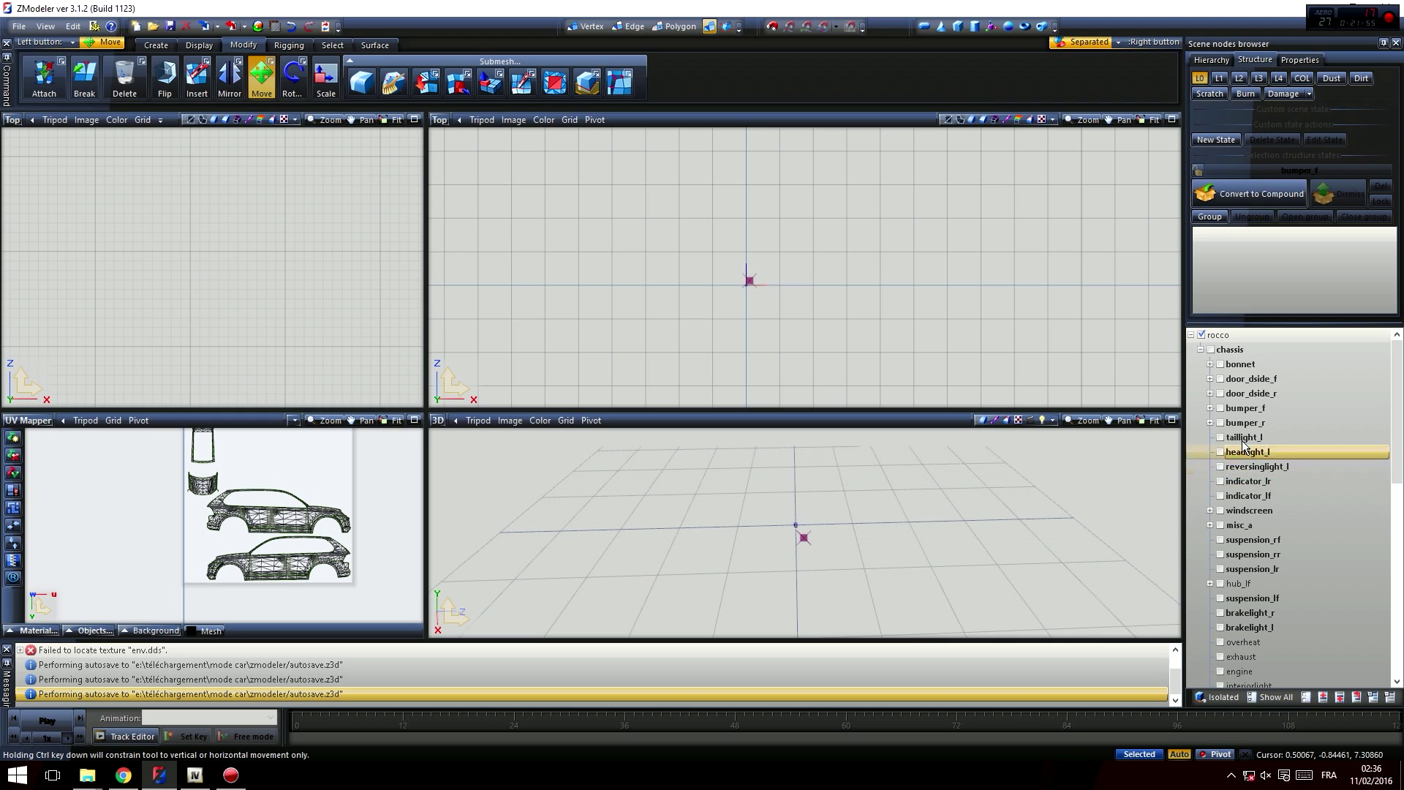
left_click(1220, 408)
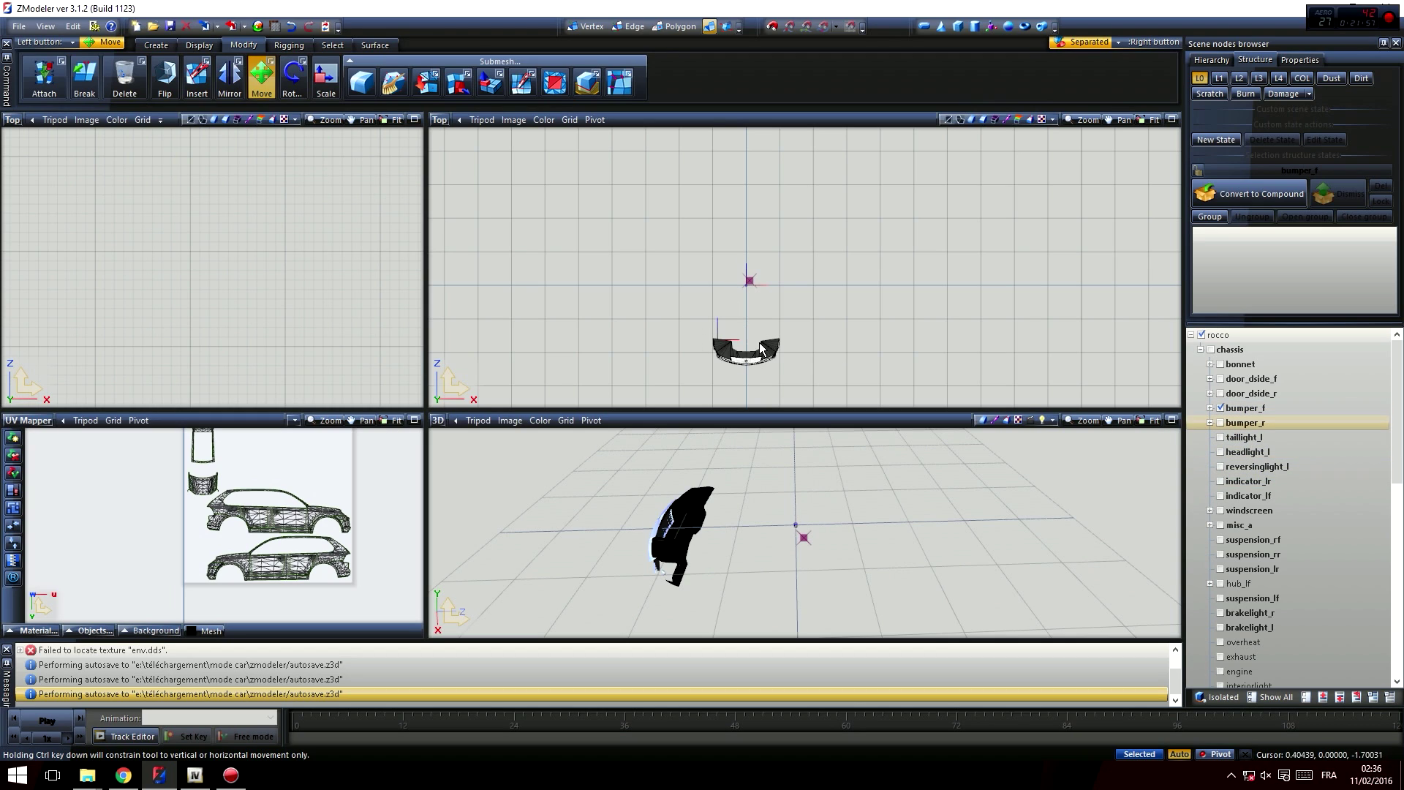
- Change the large Top view to Perspective and frame the front bumper's outer face
left_click(439, 120)
left_click(470, 273)
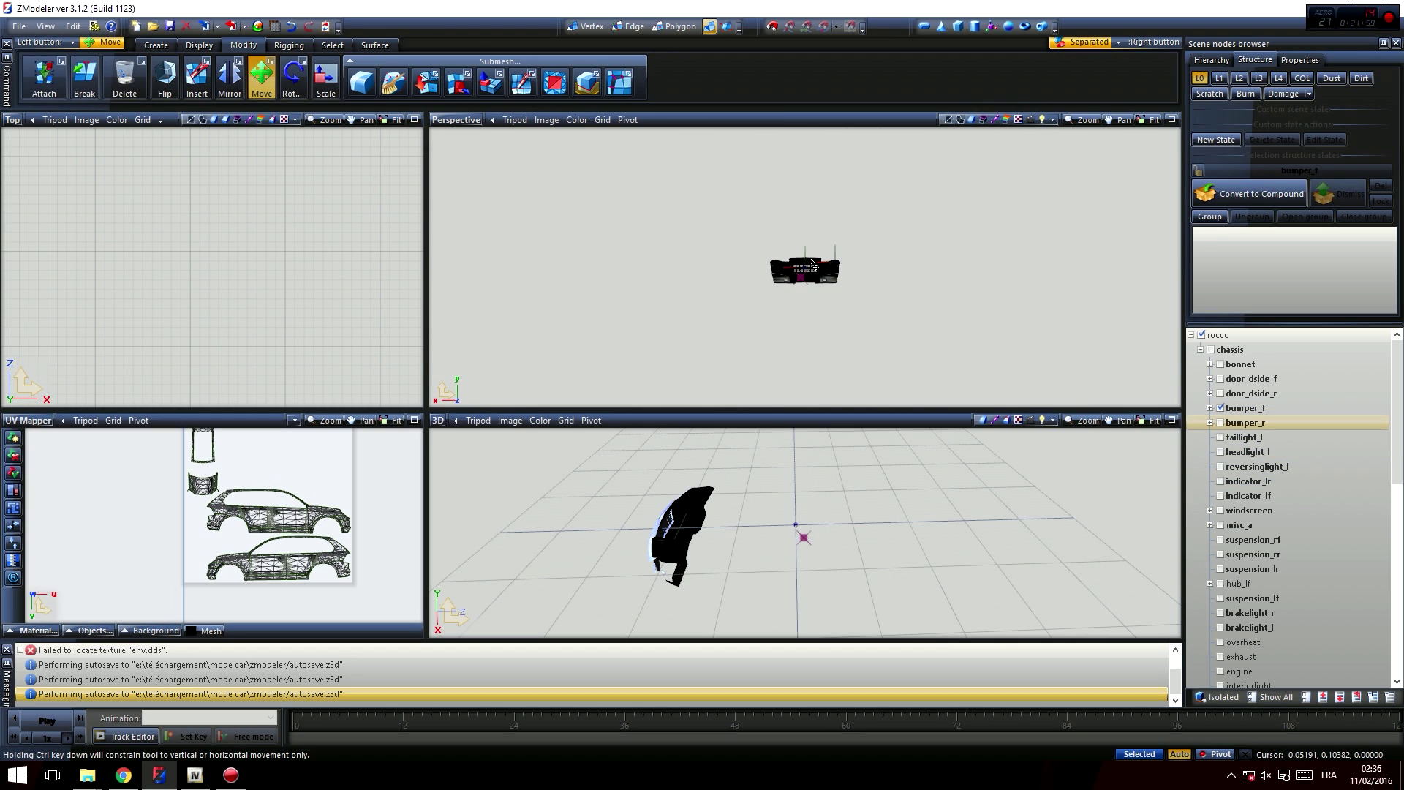
middle_click_drag(833, 327, 698, 280)
scroll(799, 314, "up", 5)
middle_click_drag(798, 313, 787, 265)
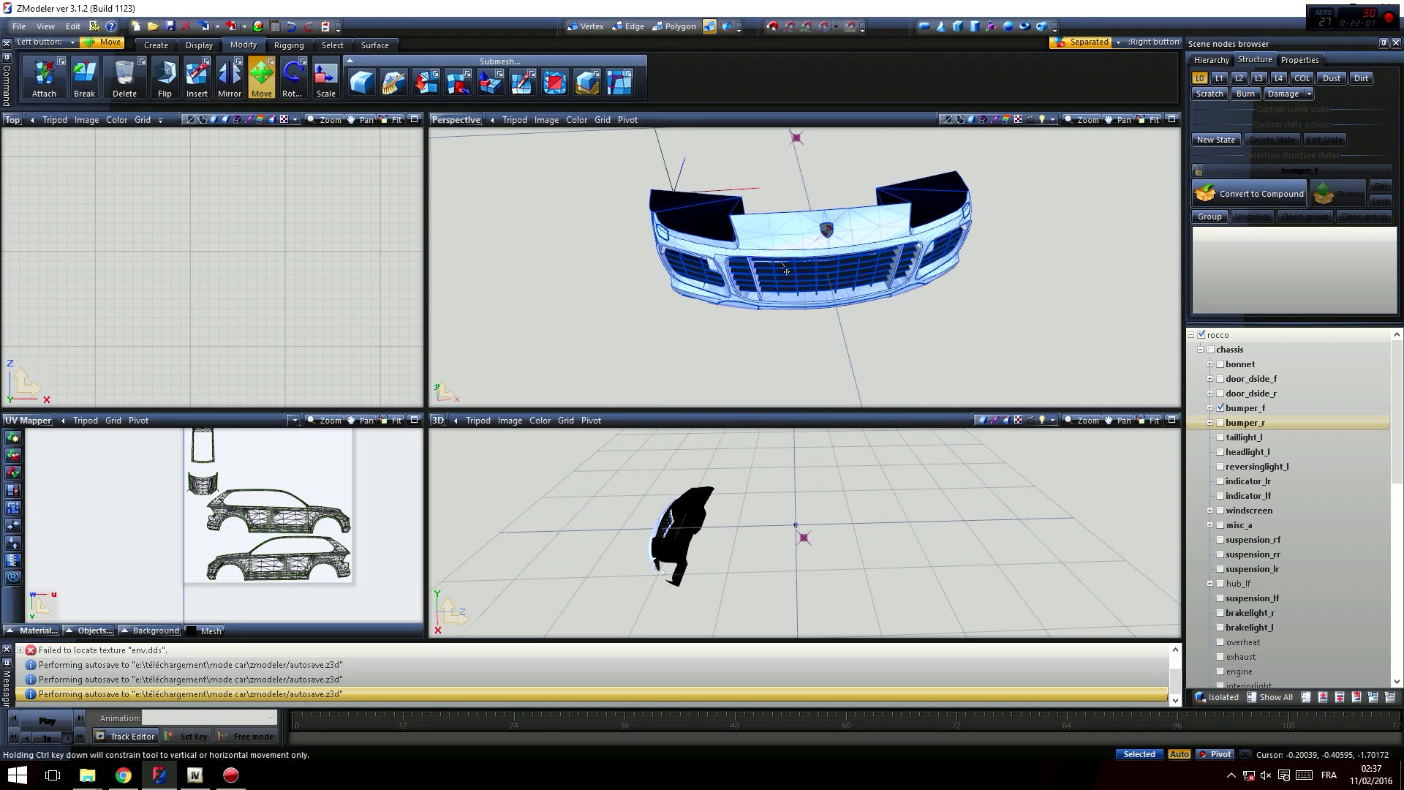
- Examine the front bumper from several angles, checking its upper panel, grille and side sections
scroll(850, 210, "up", 3)
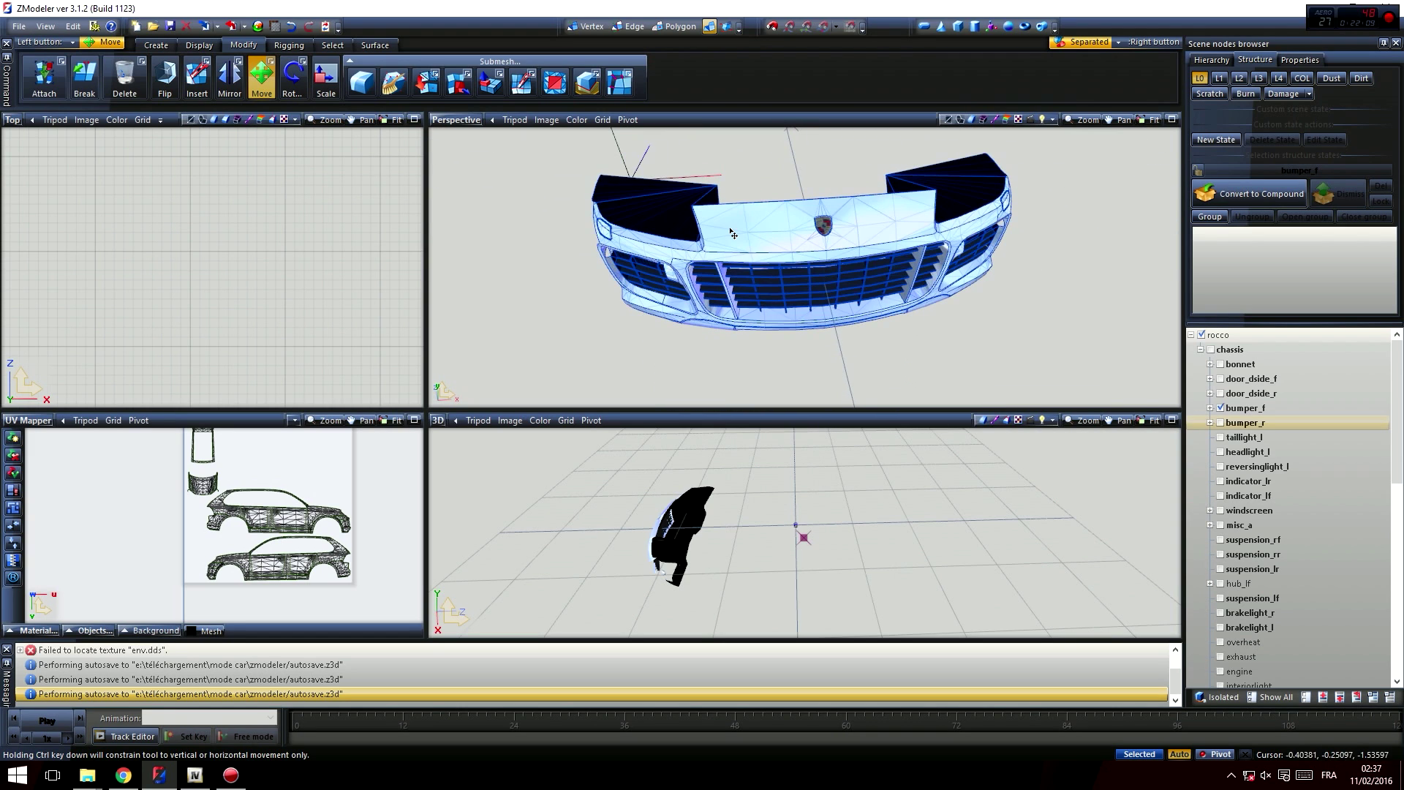
left_click(952, 354)
middle_click_drag(828, 309, 797, 256)
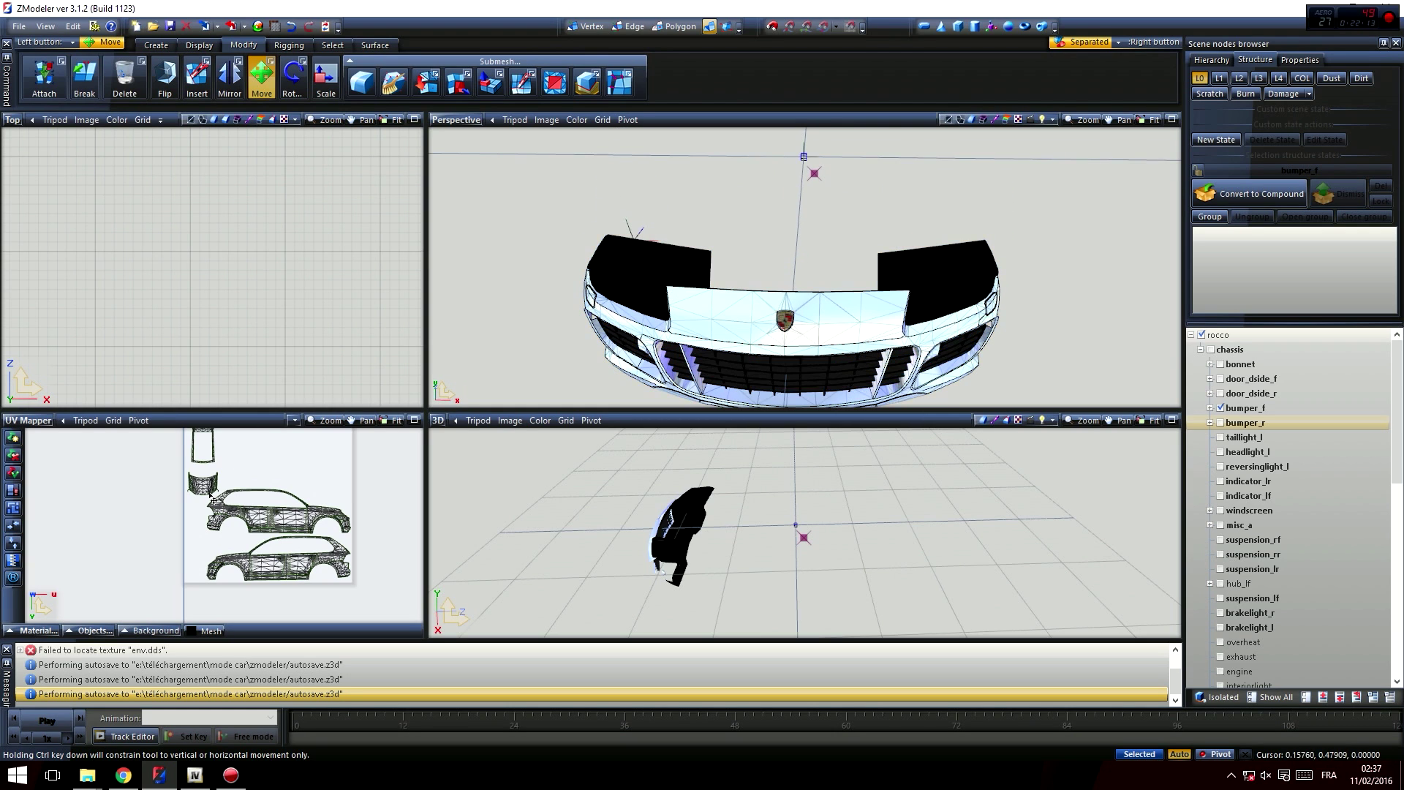
scroll(211, 498, "up", 5)
middle_click_drag(737, 309, 836, 260)
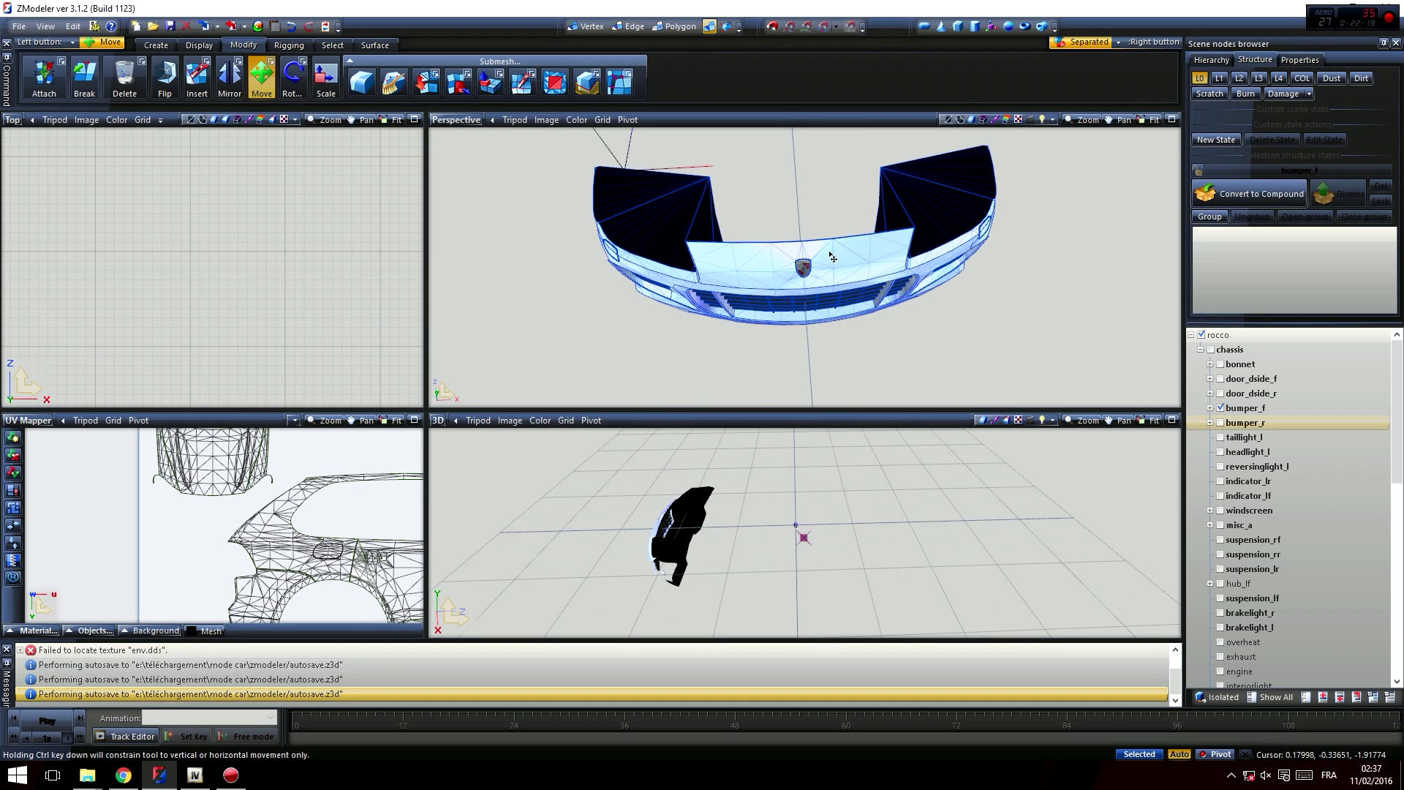
middle_click_drag(1018, 276, 871, 322)
scroll(1299, 451, "down", 11)
scroll(1289, 505, "up", 11)
middle_click_drag(1001, 394, 782, 323)
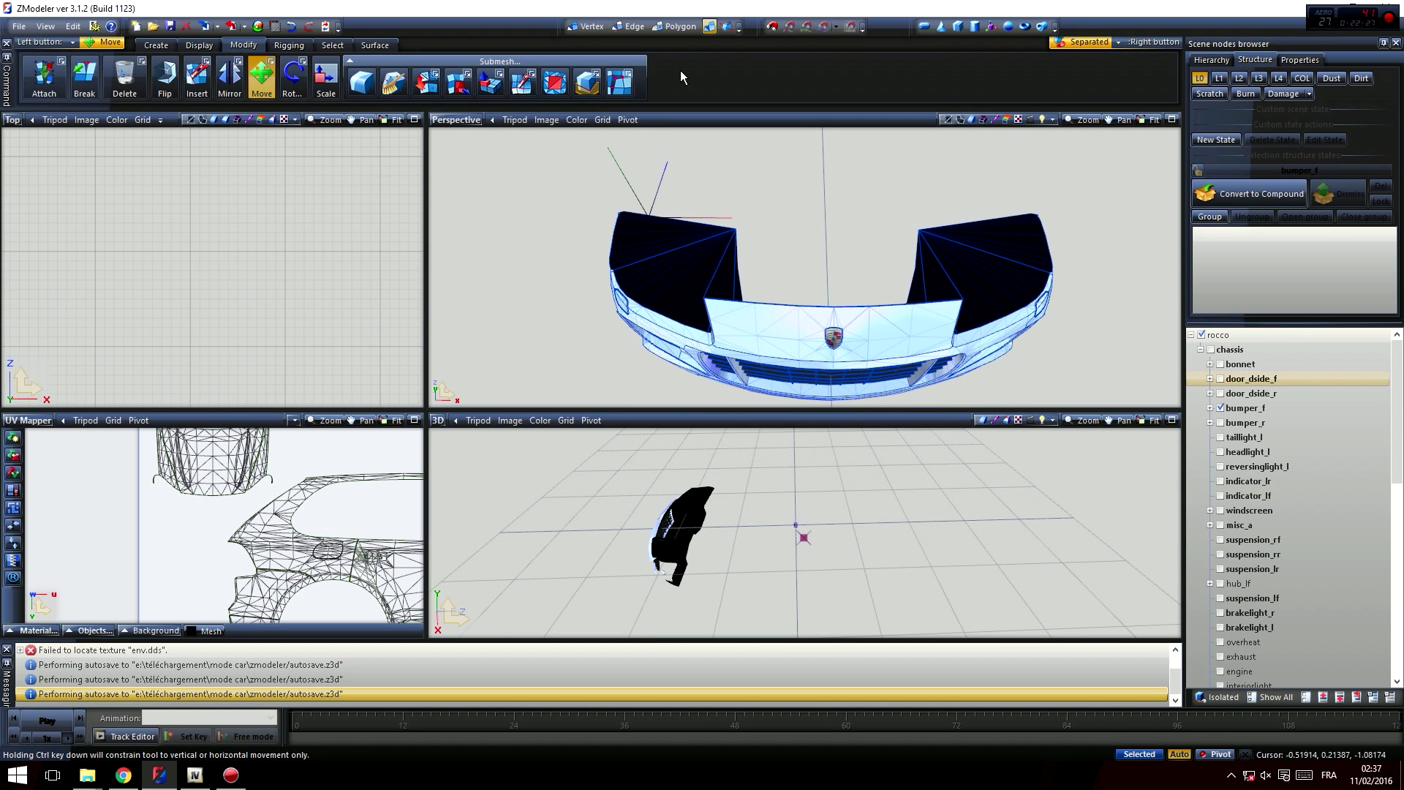
- Select the polygons of the front bumper's central upper panel around the badge
left_click(680, 26)
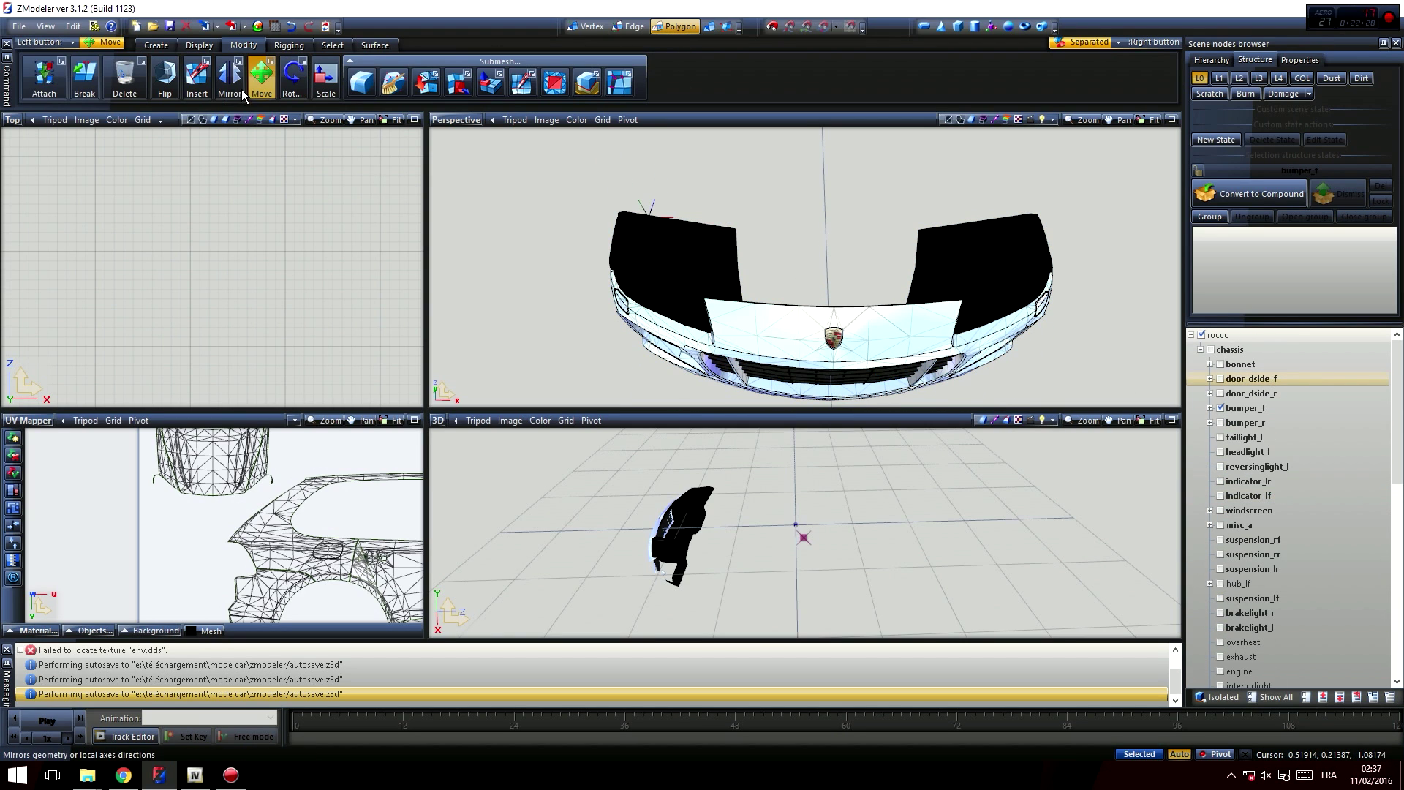
left_click(758, 324)
left_click(784, 325)
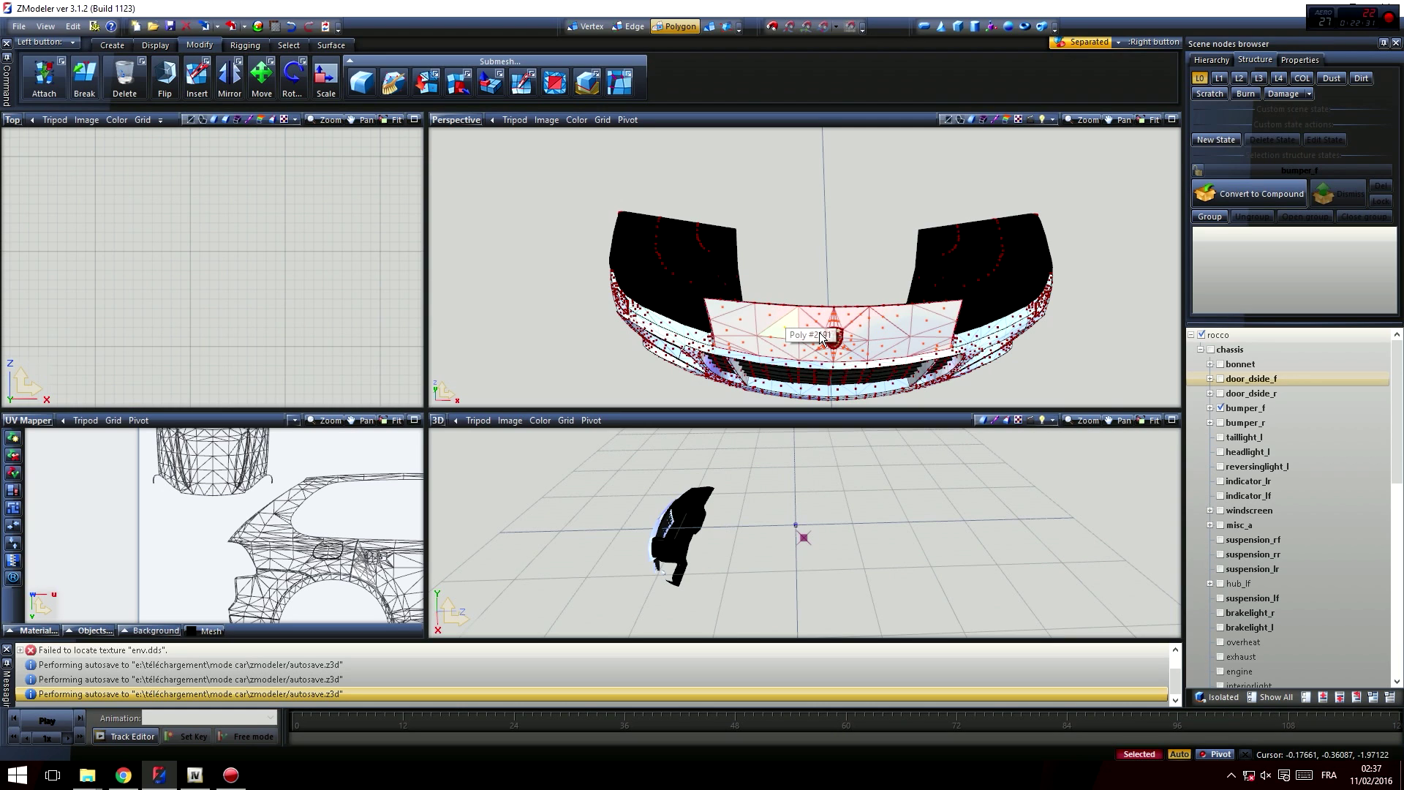
scroll(731, 322, "up", 4)
scroll(708, 320, "up", 2)
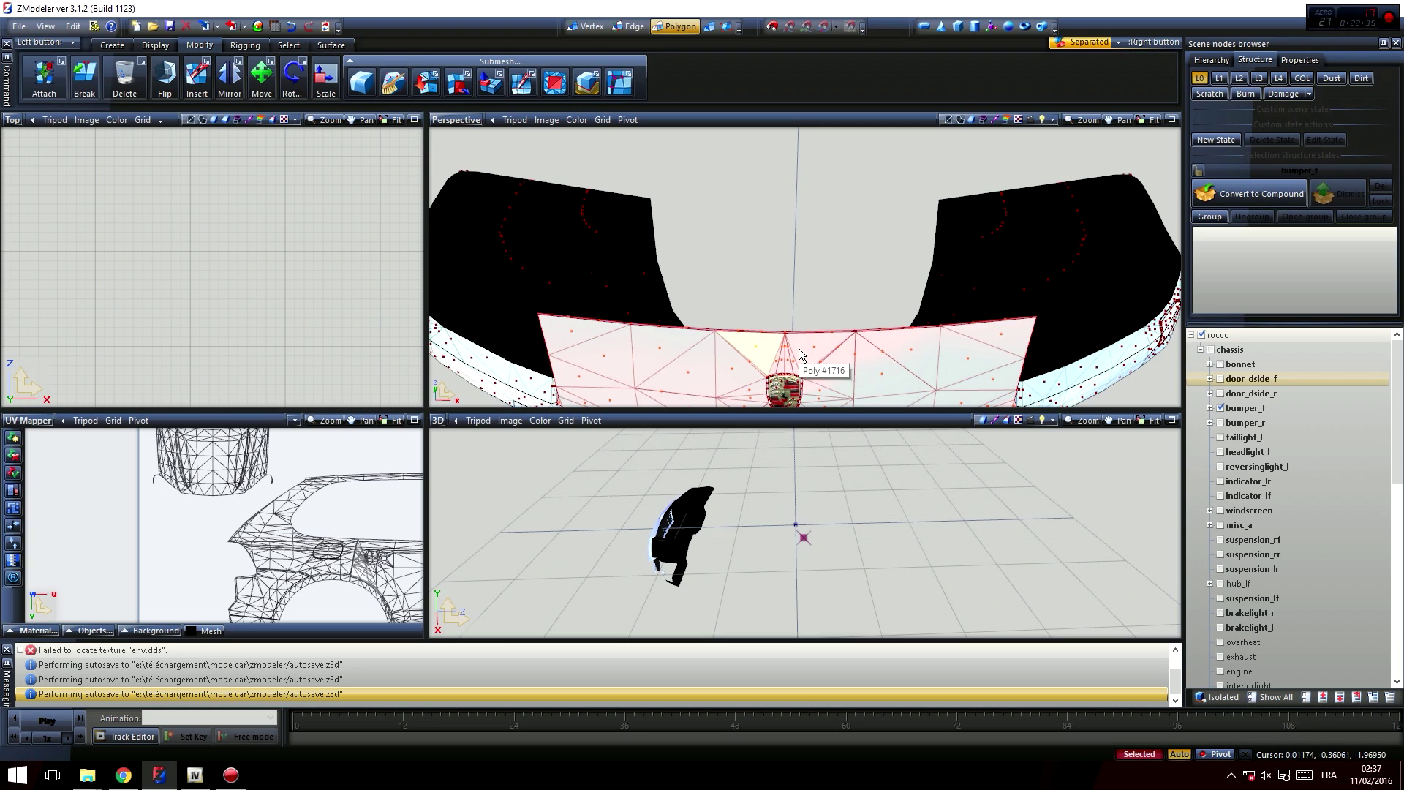
- Extend the polygon selection to the narrow upper strips running along both headlight openings of the bumper
middle_click_drag(809, 356, 852, 357)
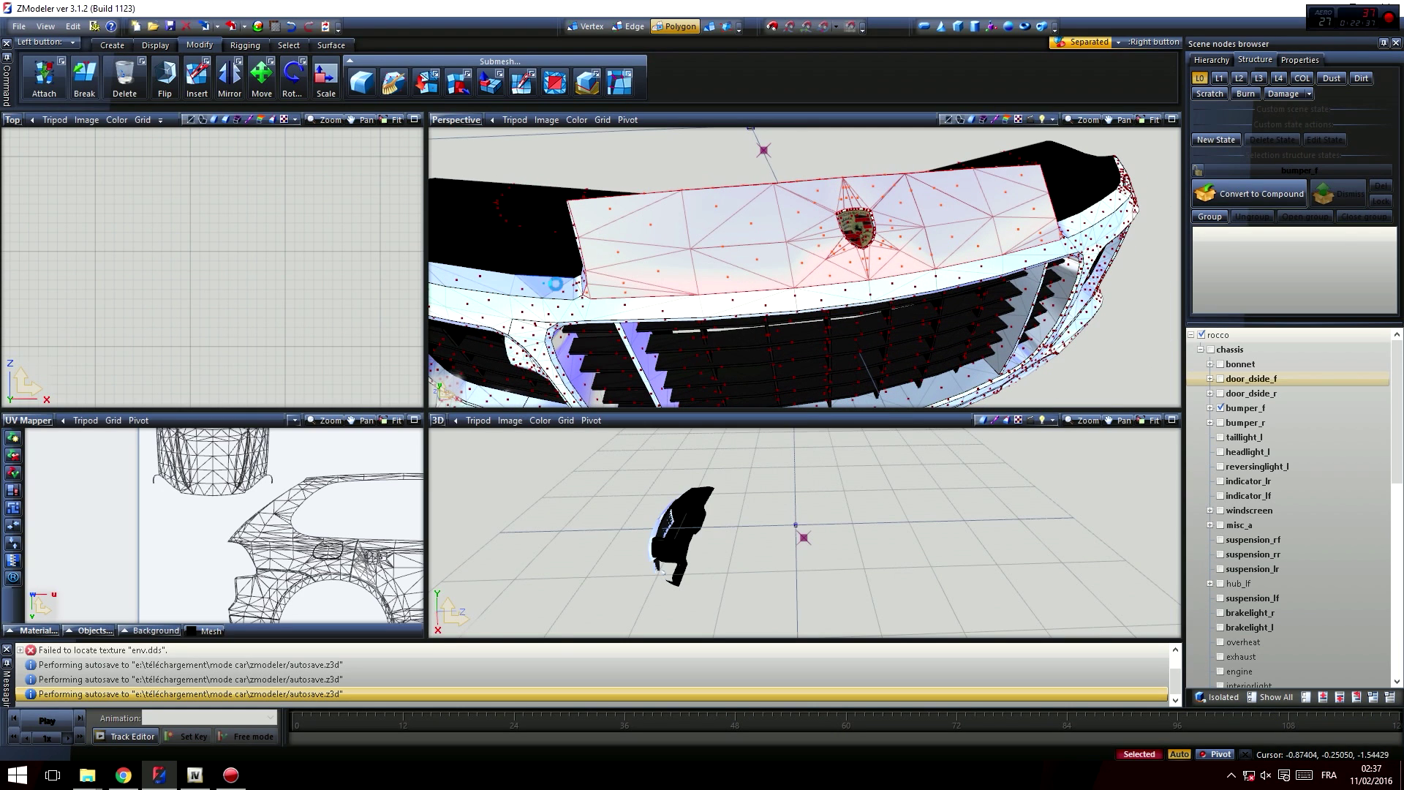
middle_click_drag(564, 295, 951, 304)
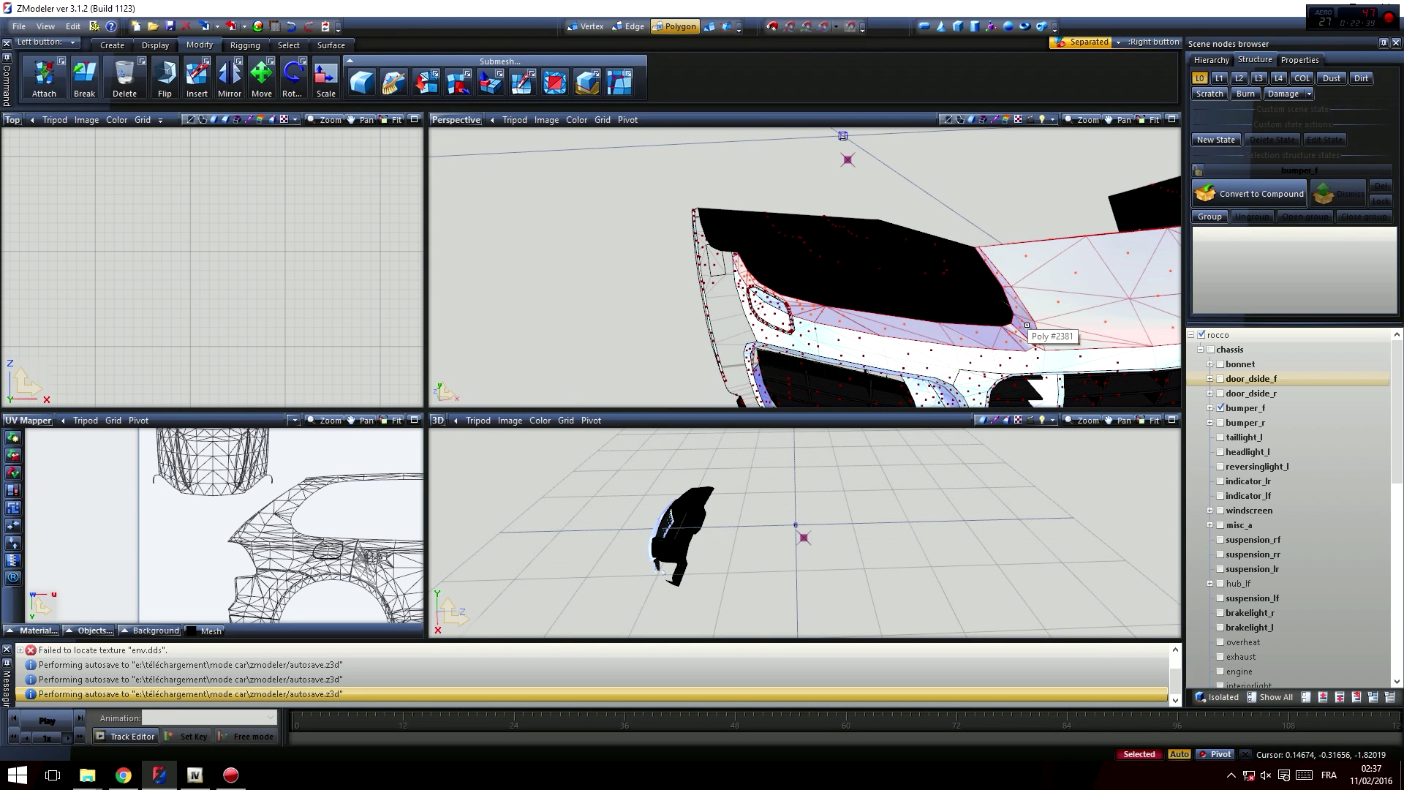
scroll(734, 233, "up", 3)
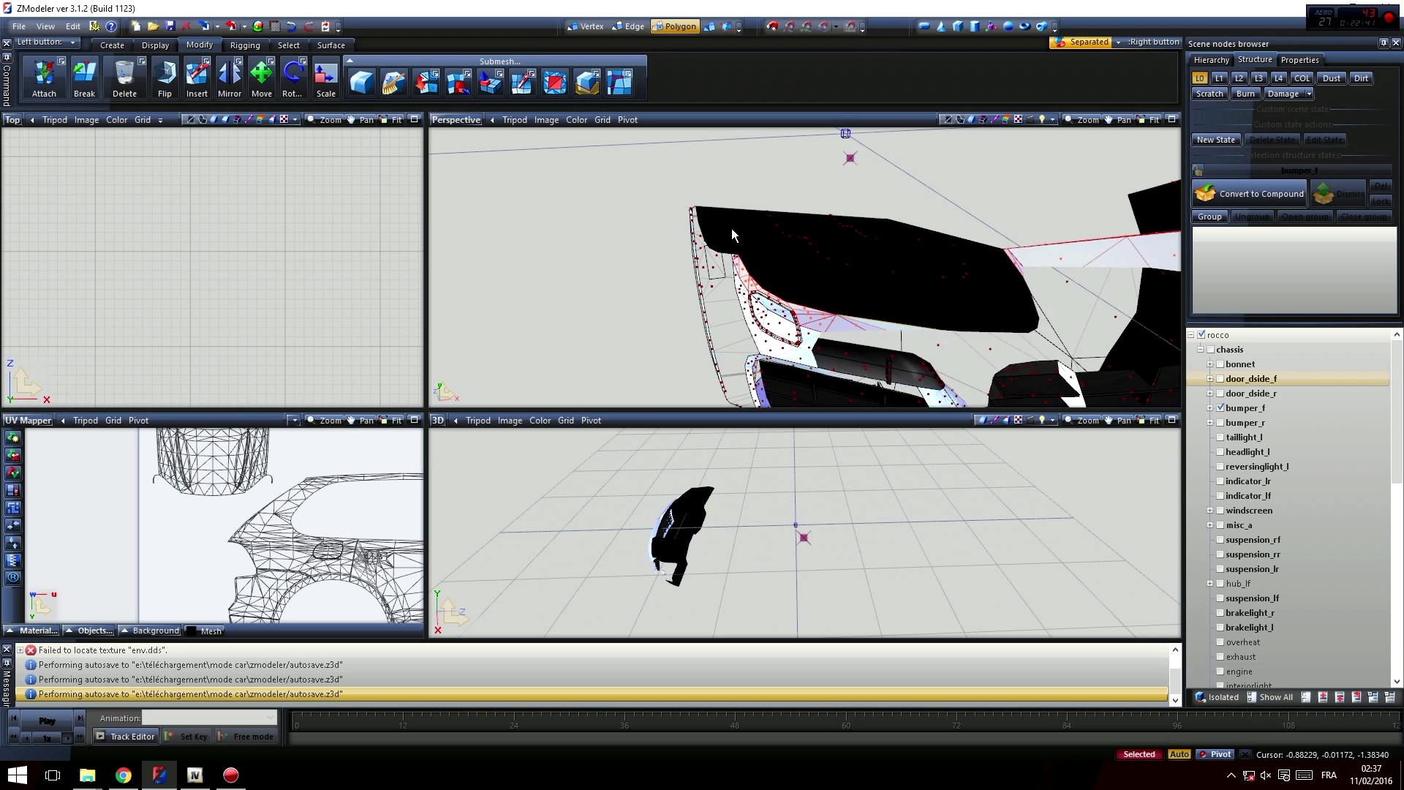
middle_click_drag(819, 259, 708, 250)
scroll(708, 250, "up", 3)
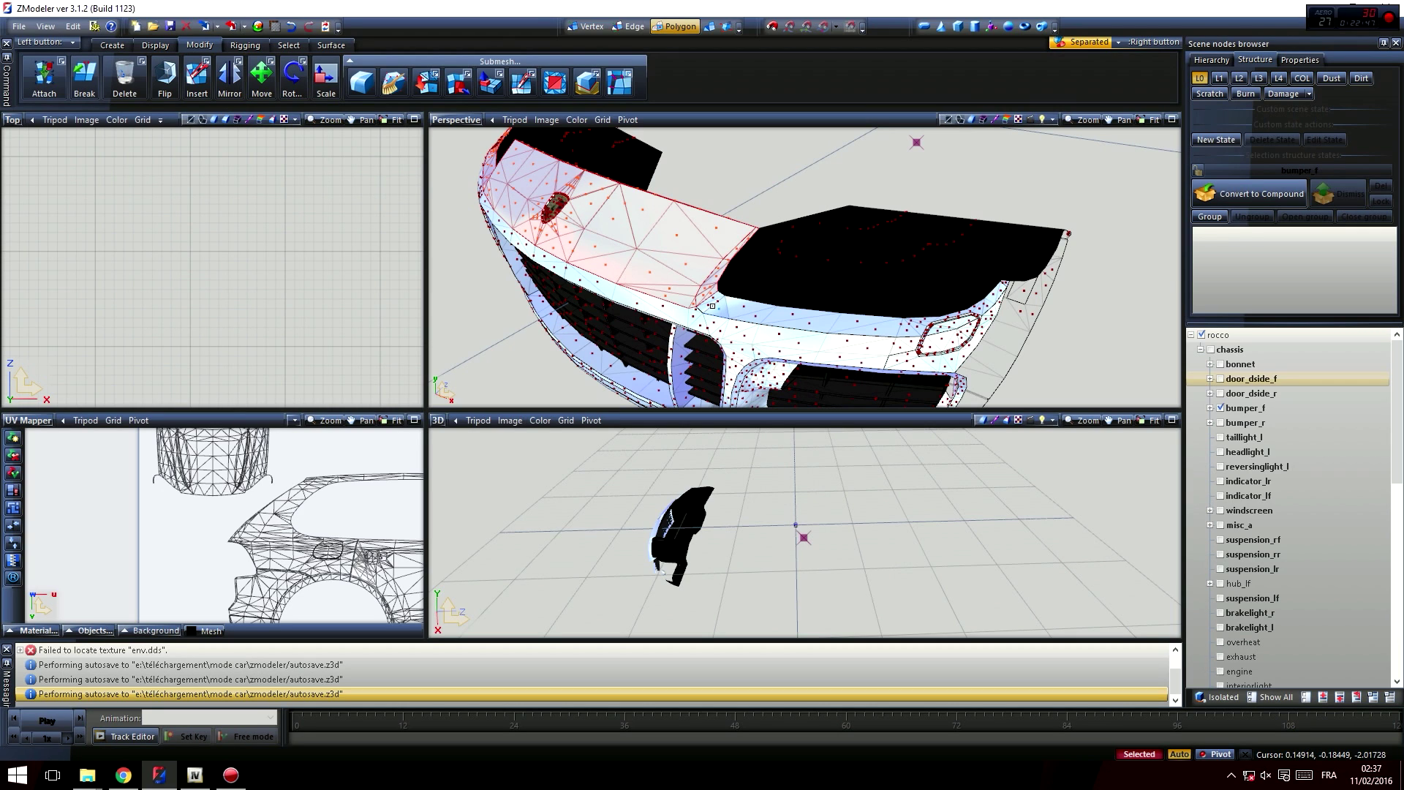
left_click(712, 306)
middle_click_drag(1002, 316, 739, 205)
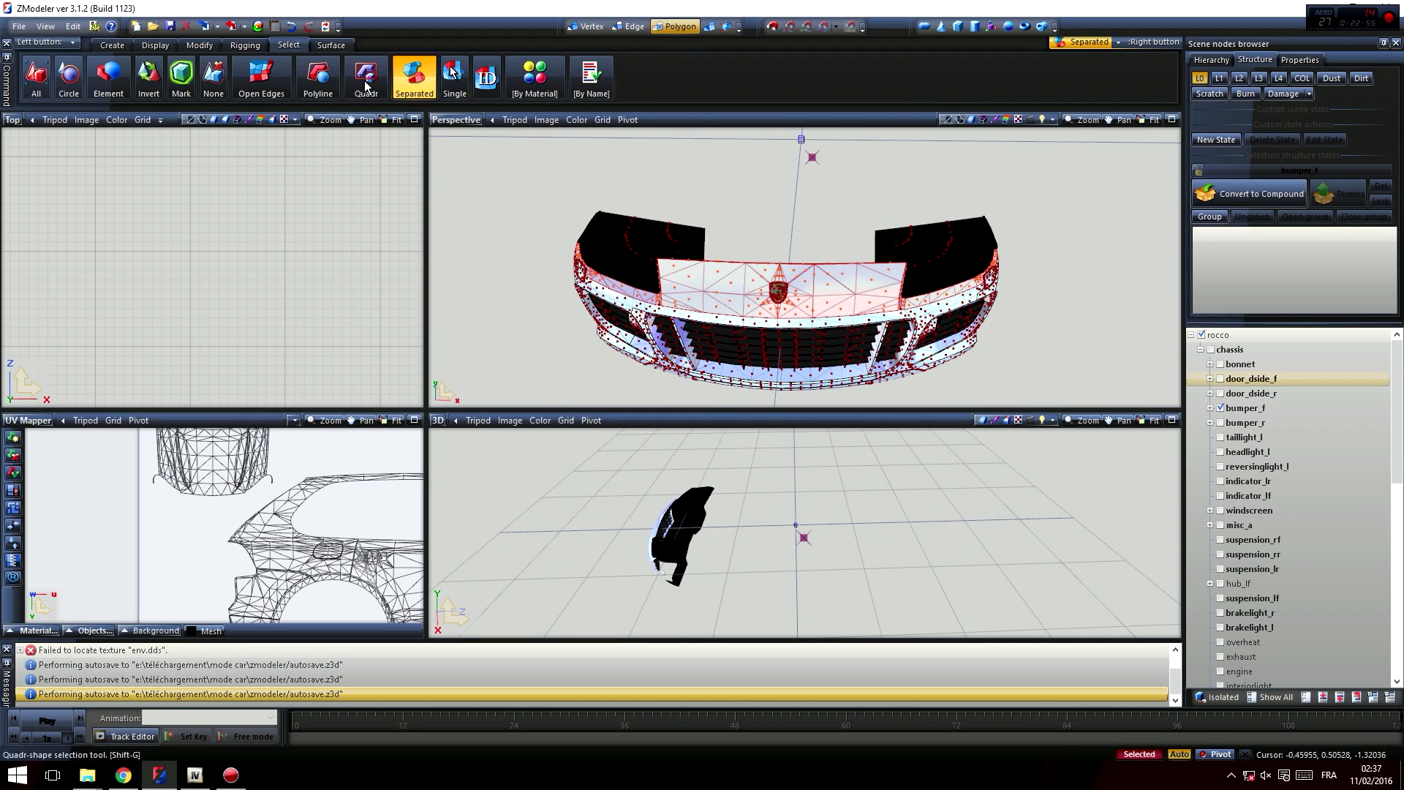
- Detach the selected upper polygons from the front bumper as a separate piece and hide the original bumper_f
left_click(458, 82)
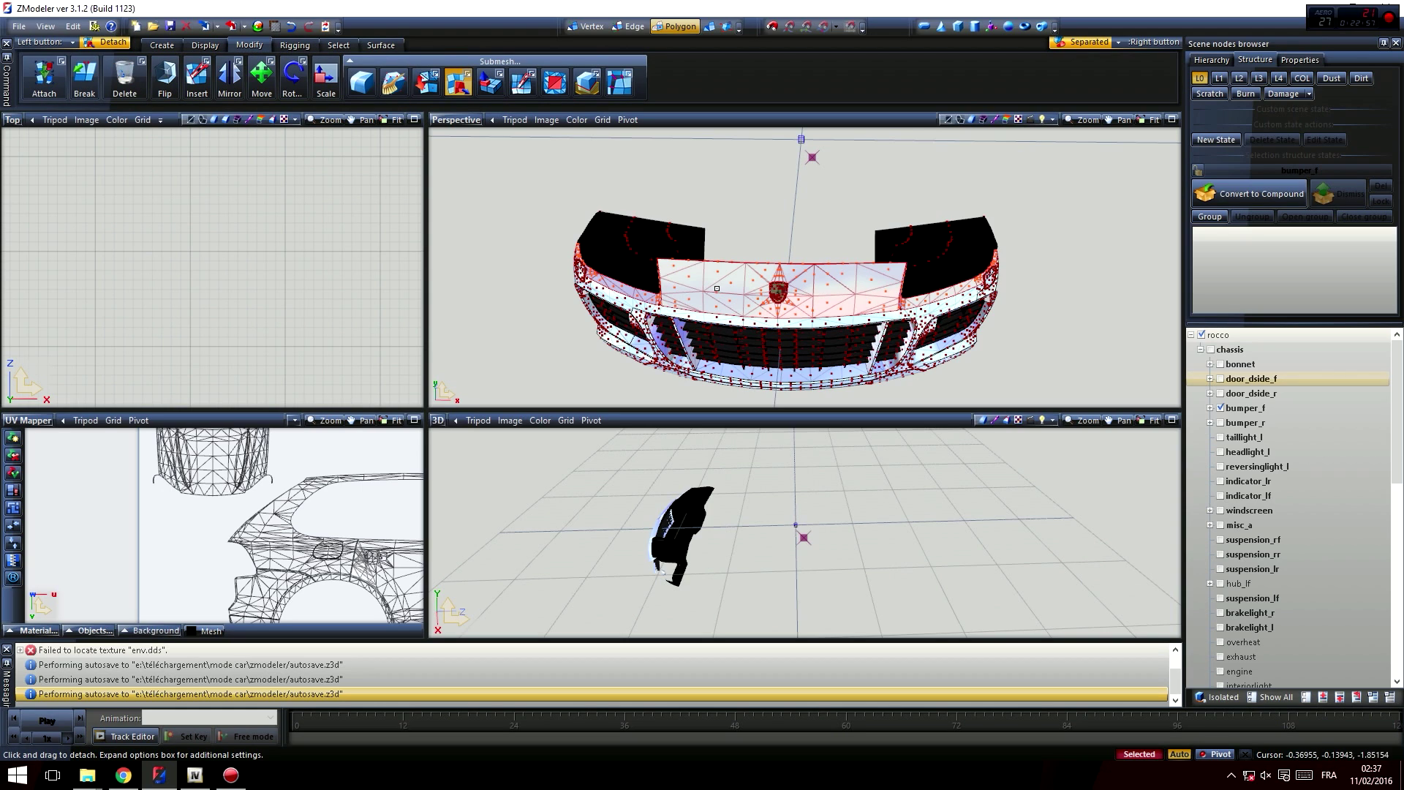
left_click(731, 282)
left_click(1223, 408)
scroll(1082, 452, "down", 2)
scroll(1261, 580, "down", 9)
- Assign the Template material to the detached bumper polygons
left_click(677, 28)
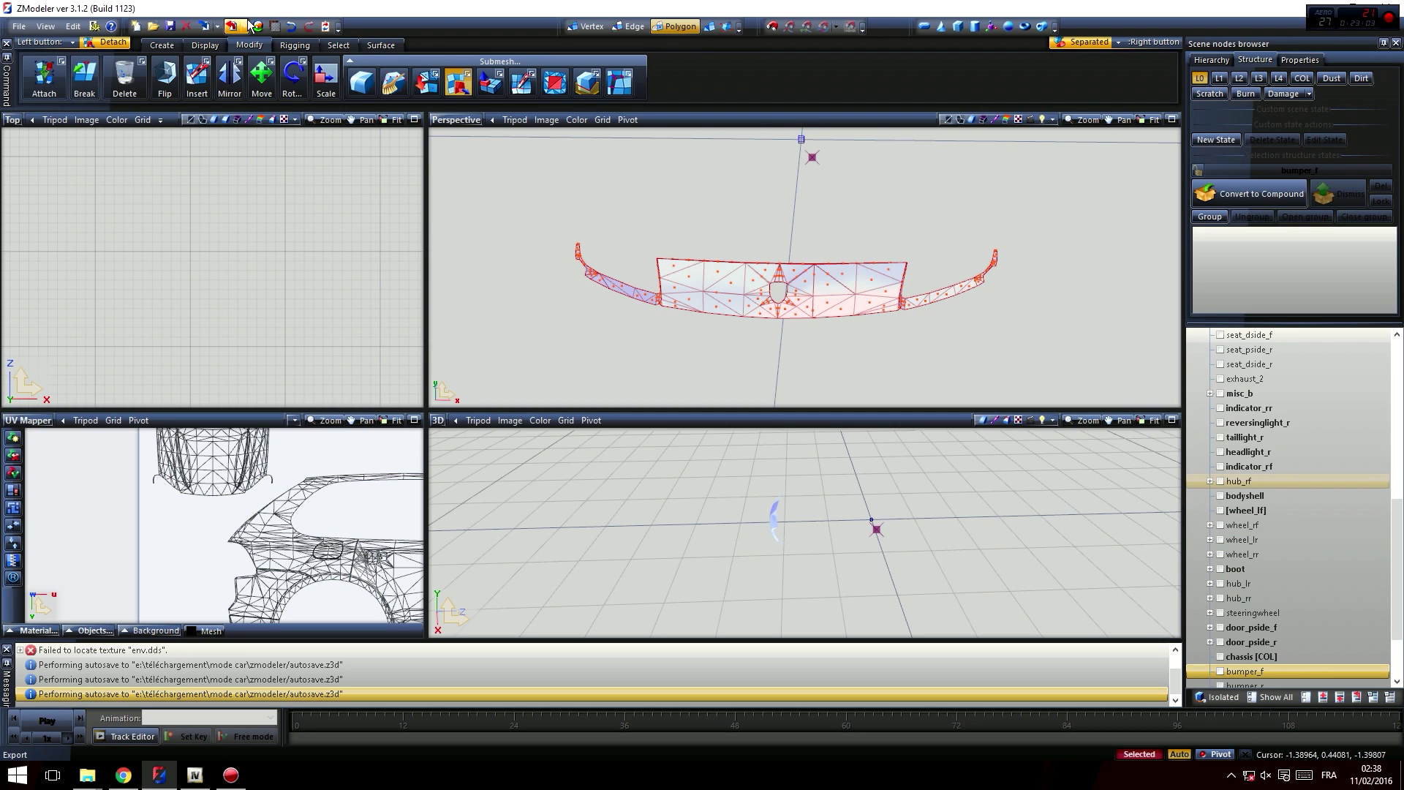
left_click(256, 27)
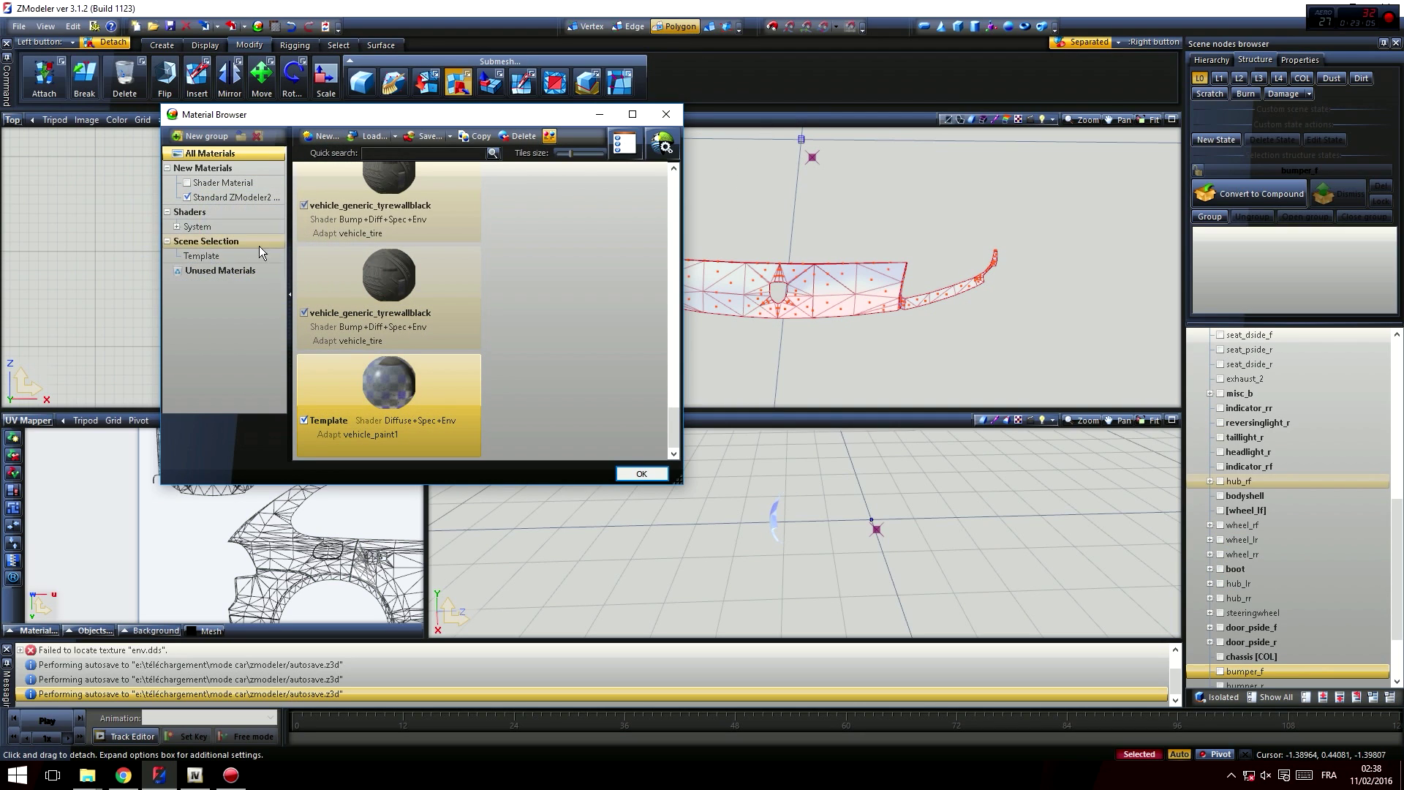
left_click_drag(412, 399, 223, 239)
left_click(642, 474)
- Change the large Perspective view to Top and frame the detached bumper piece
left_click(460, 121)
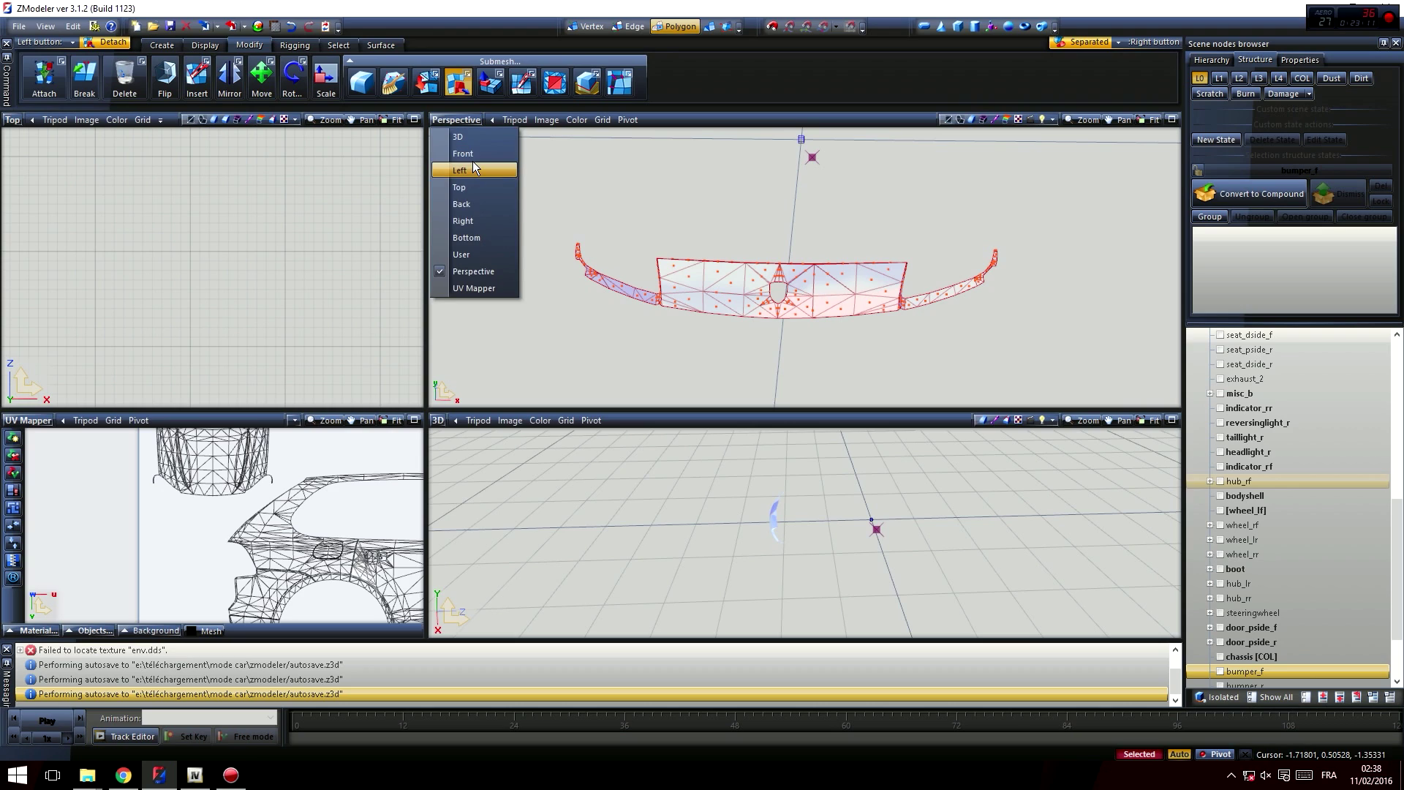
left_click(471, 189)
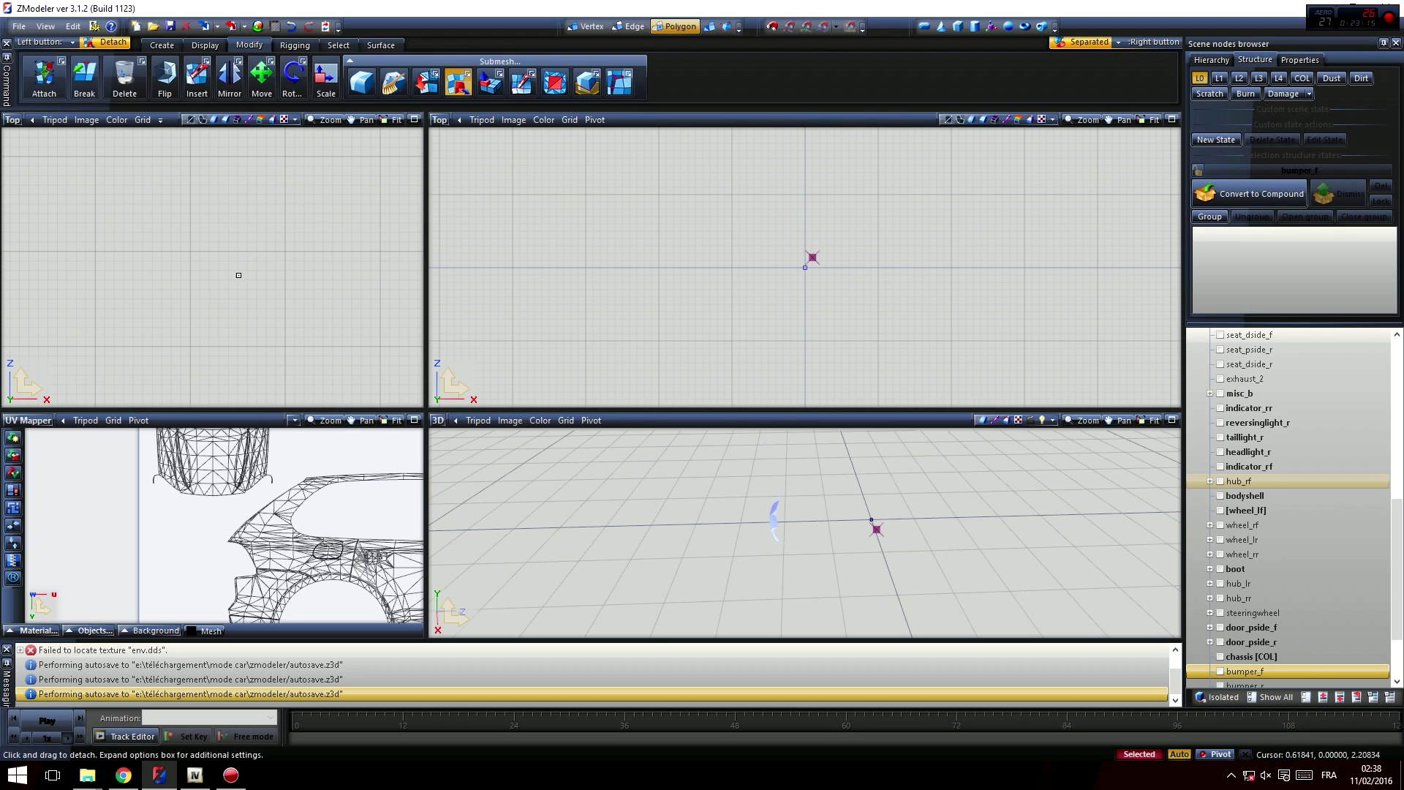
scroll(863, 333, "down", 4)
middle_click_drag(850, 310, 786, 207)
scroll(820, 285, "up", 2)
scroll(735, 227, "up", 3)
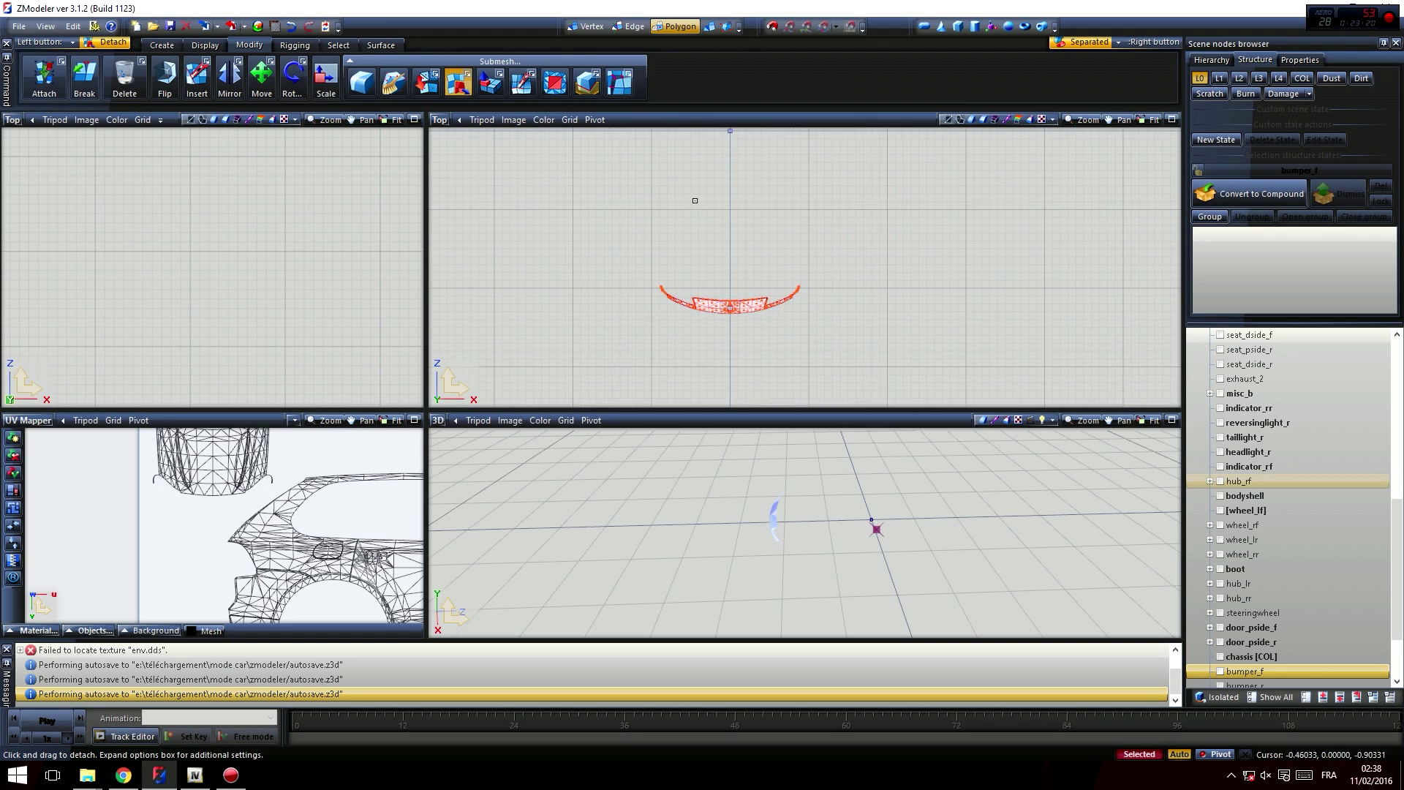
- Generate new UV mapping for the detached bumper polygons from viewport XY, forced onto the Template material
left_click(380, 45)
left_click(55, 83)
left_click(675, 27)
left_click(720, 333)
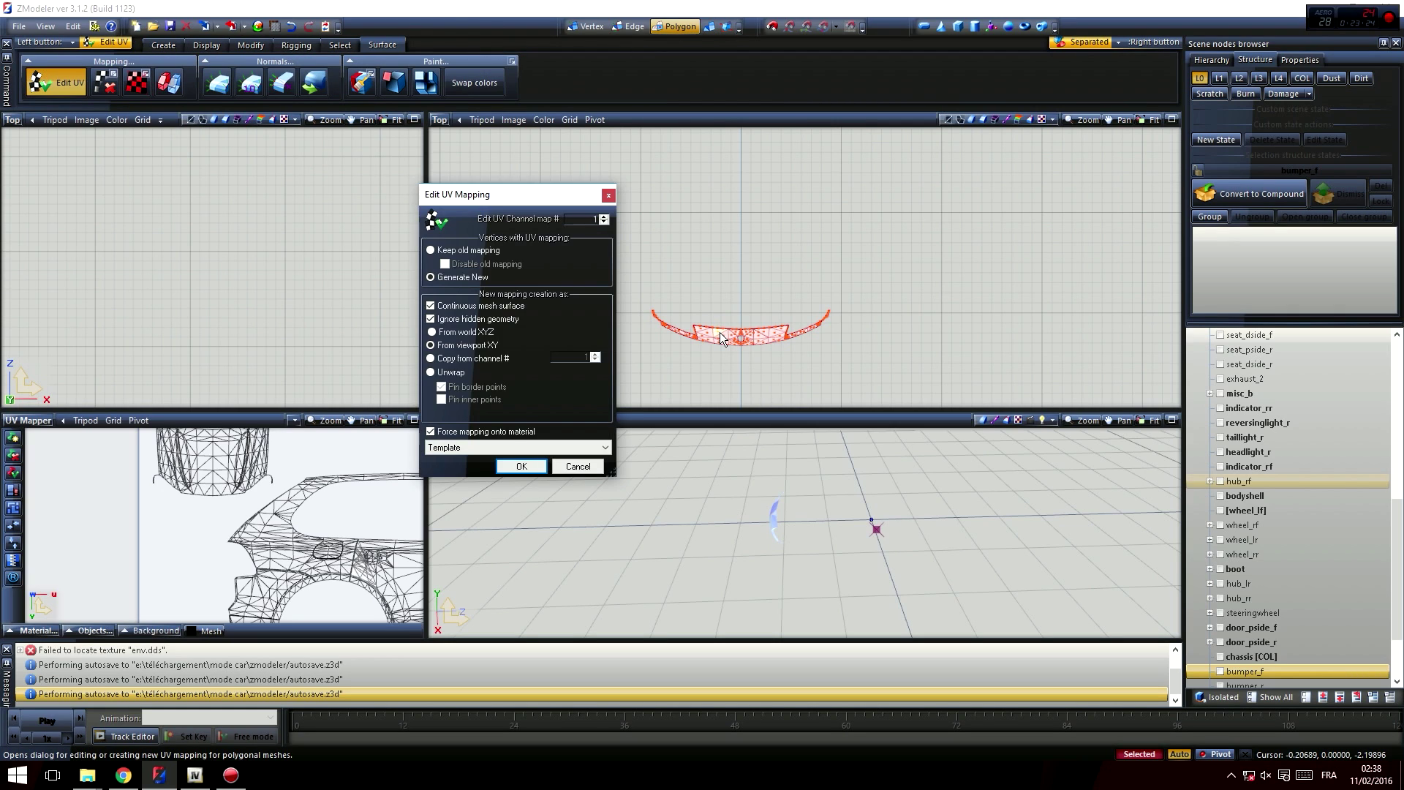
left_click(510, 466)
scroll(248, 496, "down", 3)
middle_click_drag(247, 496, 351, 539)
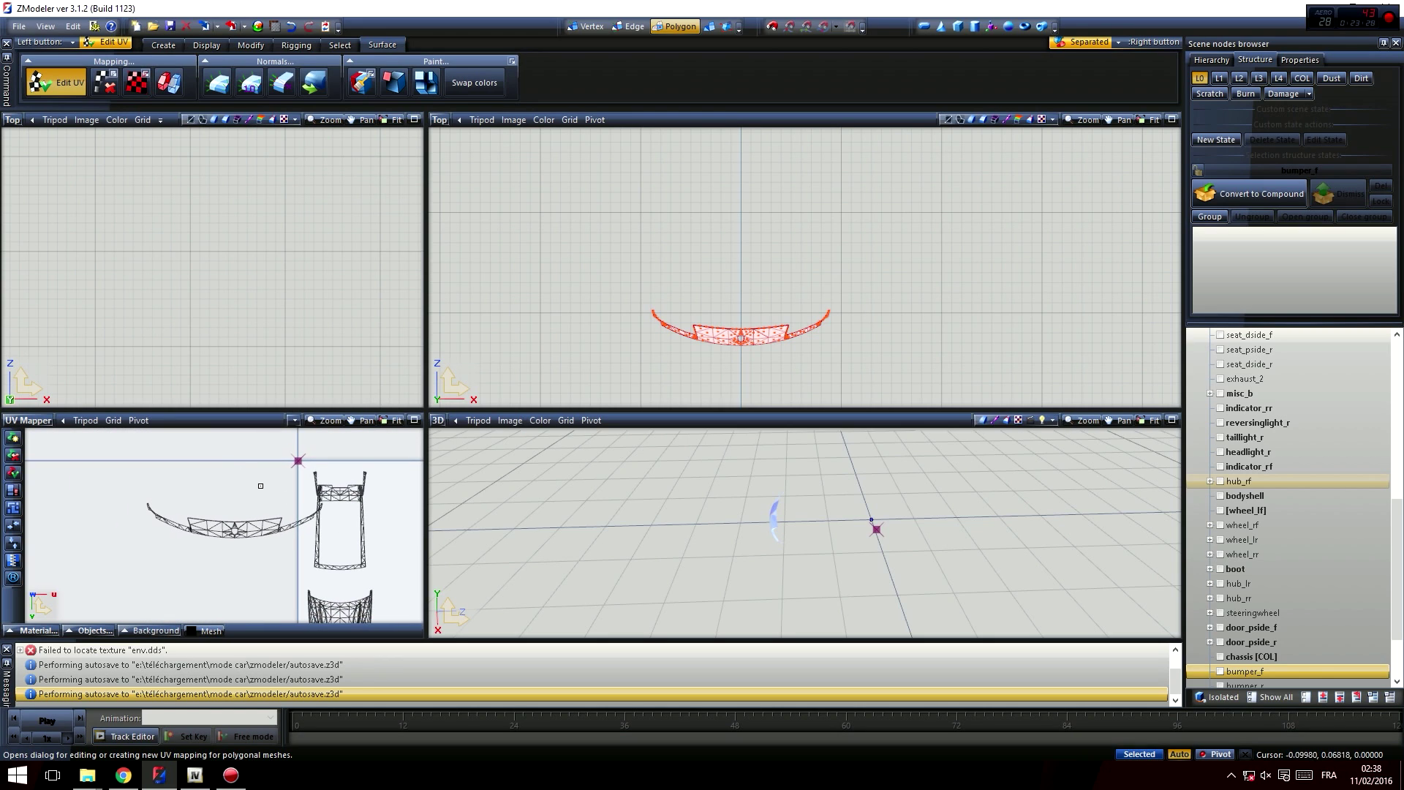
- Move the bumper strip's UV layout at object level down towards the bonnet layout on the texture
left_click(66, 84)
left_click(716, 29)
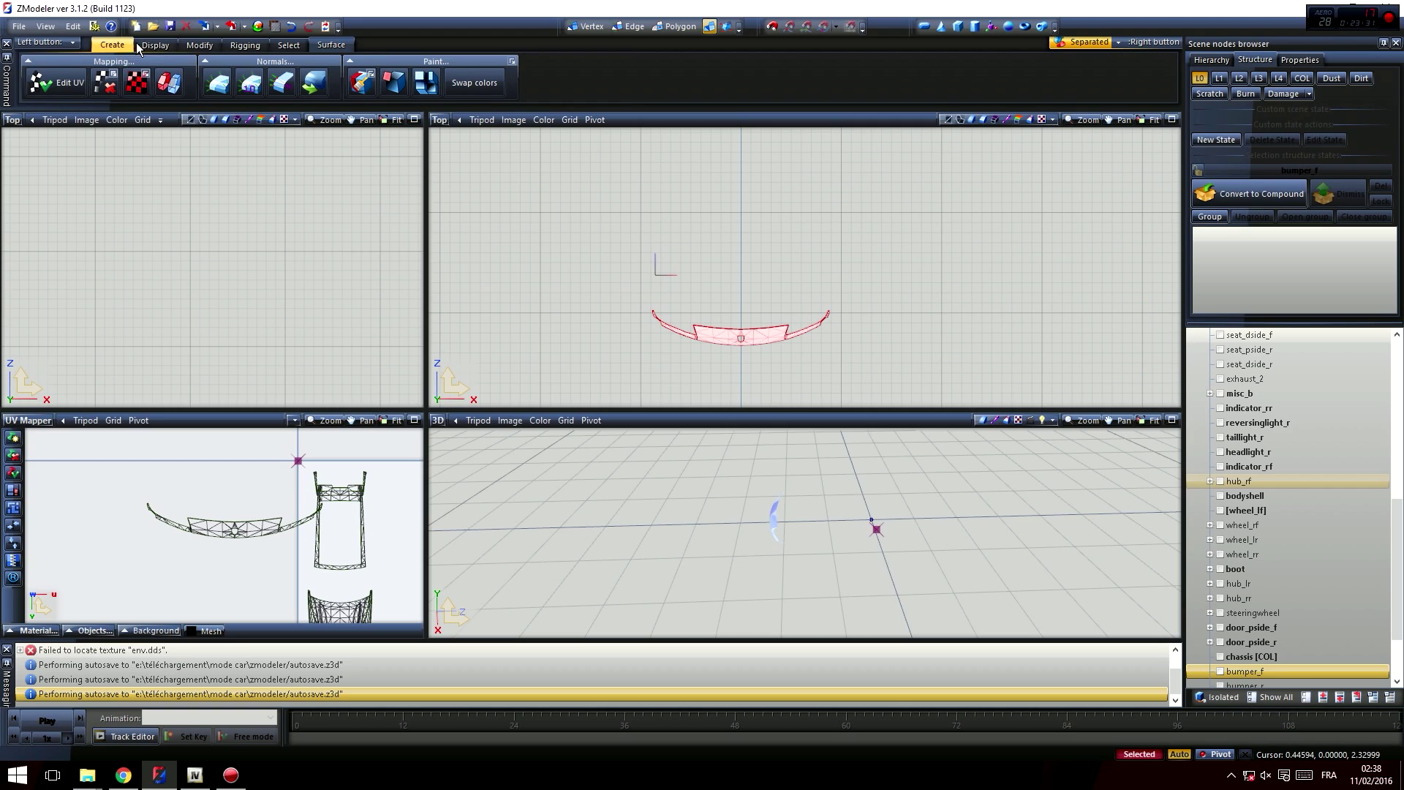
left_click(198, 44)
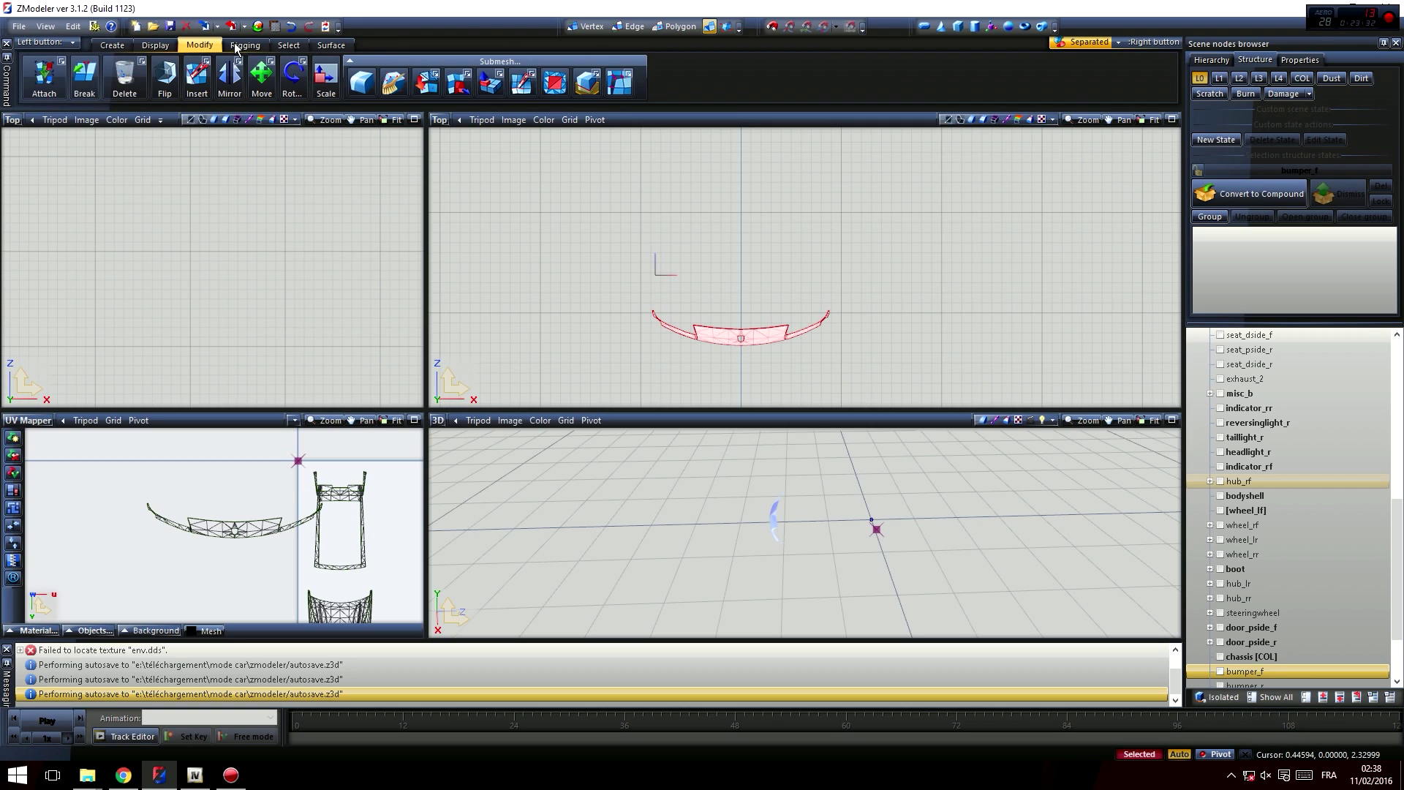
left_click(267, 77)
left_click_drag(114, 477, 326, 574)
middle_click_drag(325, 573, 278, 468)
left_click_drag(280, 473, 325, 553)
- Scale down the bumper strip's UV layout to match the bonnet's size
left_click(320, 94)
middle_click_drag(397, 502, 382, 450)
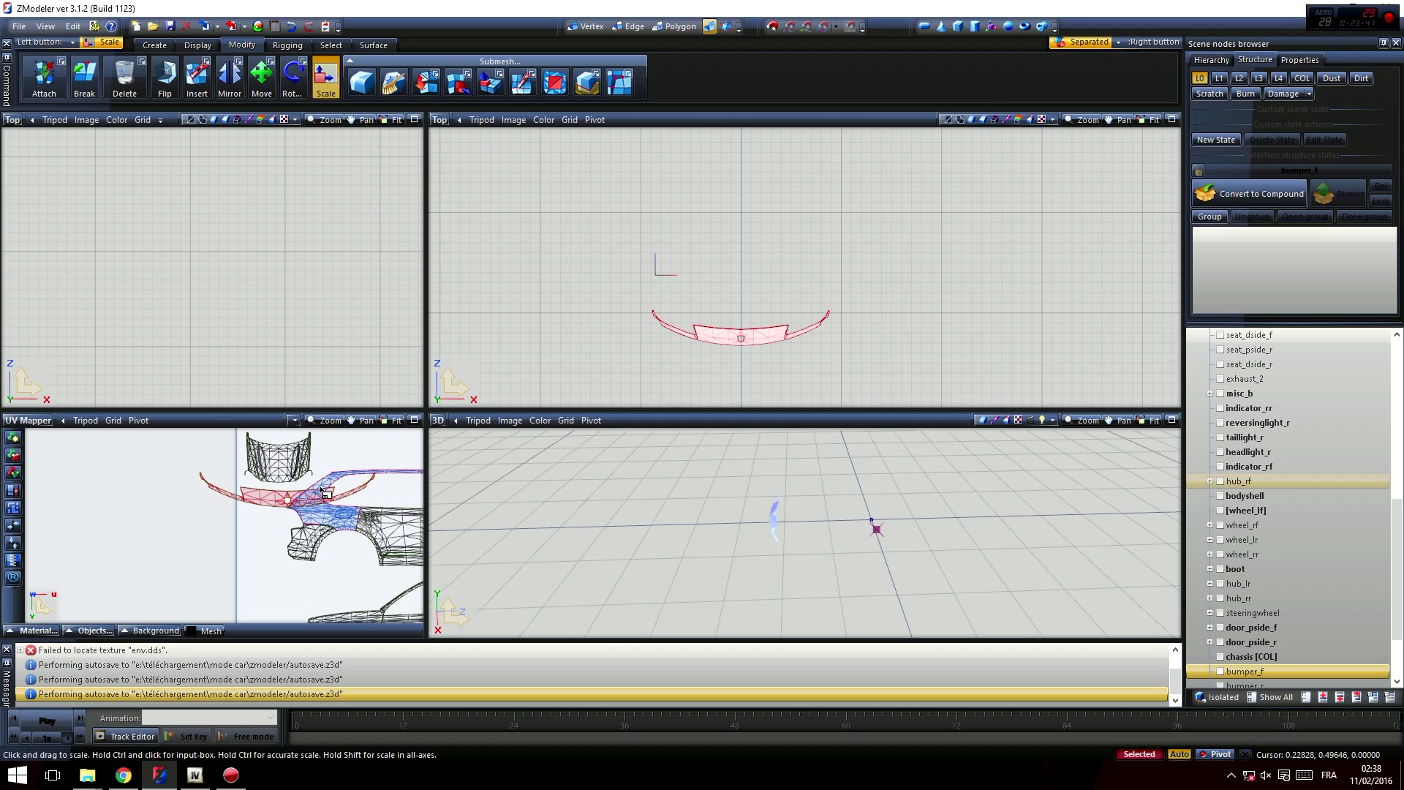
scroll(326, 490, "up", 2)
left_click_drag(339, 504, 369, 629)
scroll(331, 510, "down", 2)
middle_click_drag(334, 501, 334, 543)
scroll(335, 547, "down", 1)
left_click_drag(322, 505, 363, 608)
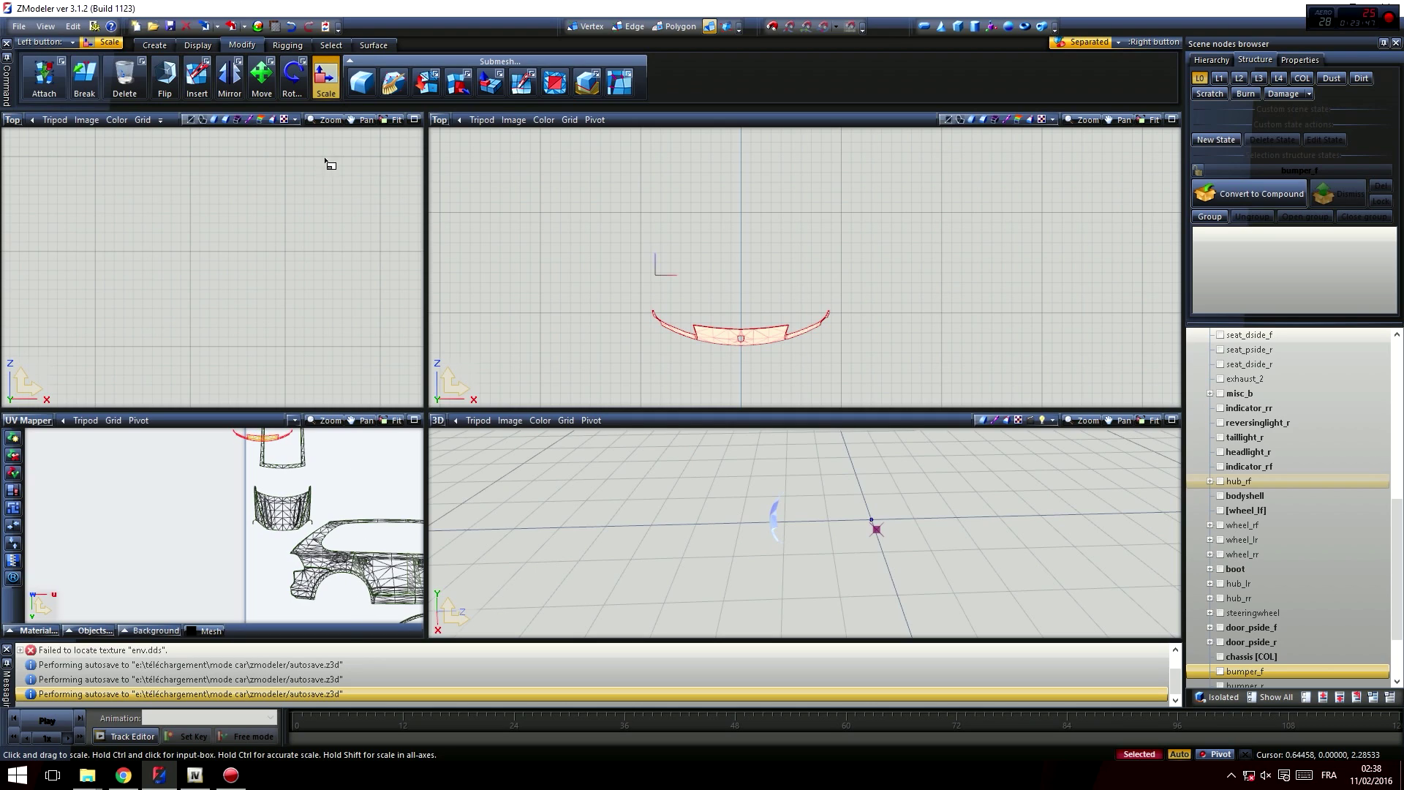
- Move the scaled bumper strip onto the bonnet's front edge in the UV layout, aligning their outlines
left_click(261, 73)
left_click_drag(258, 443, 282, 525)
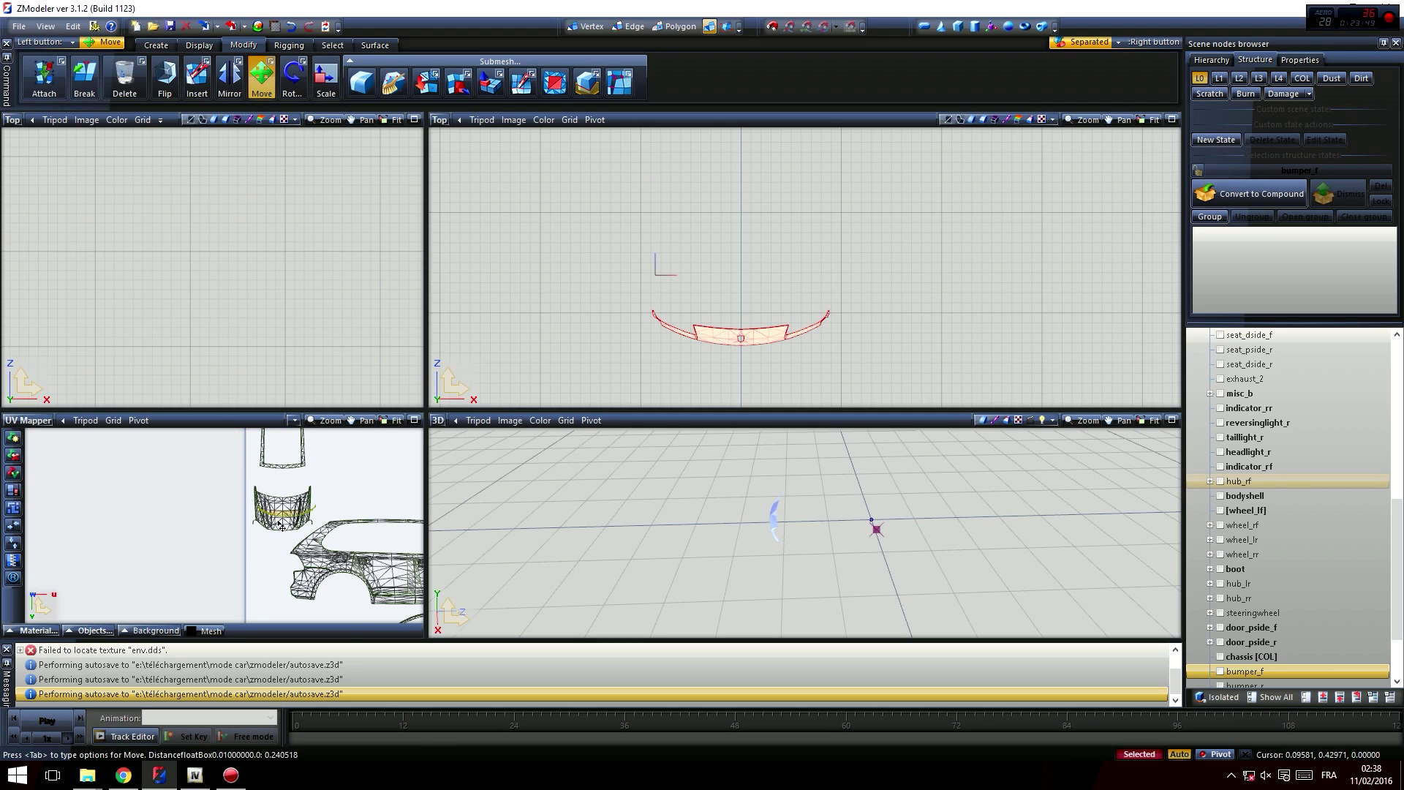
scroll(275, 541, "up", 5)
mouse_move(293, 540)
left_mouse_down()
mouse_move(327, 539)
mouse_move(316, 530)
left_mouse_up()
scroll(307, 538, "up", 3)
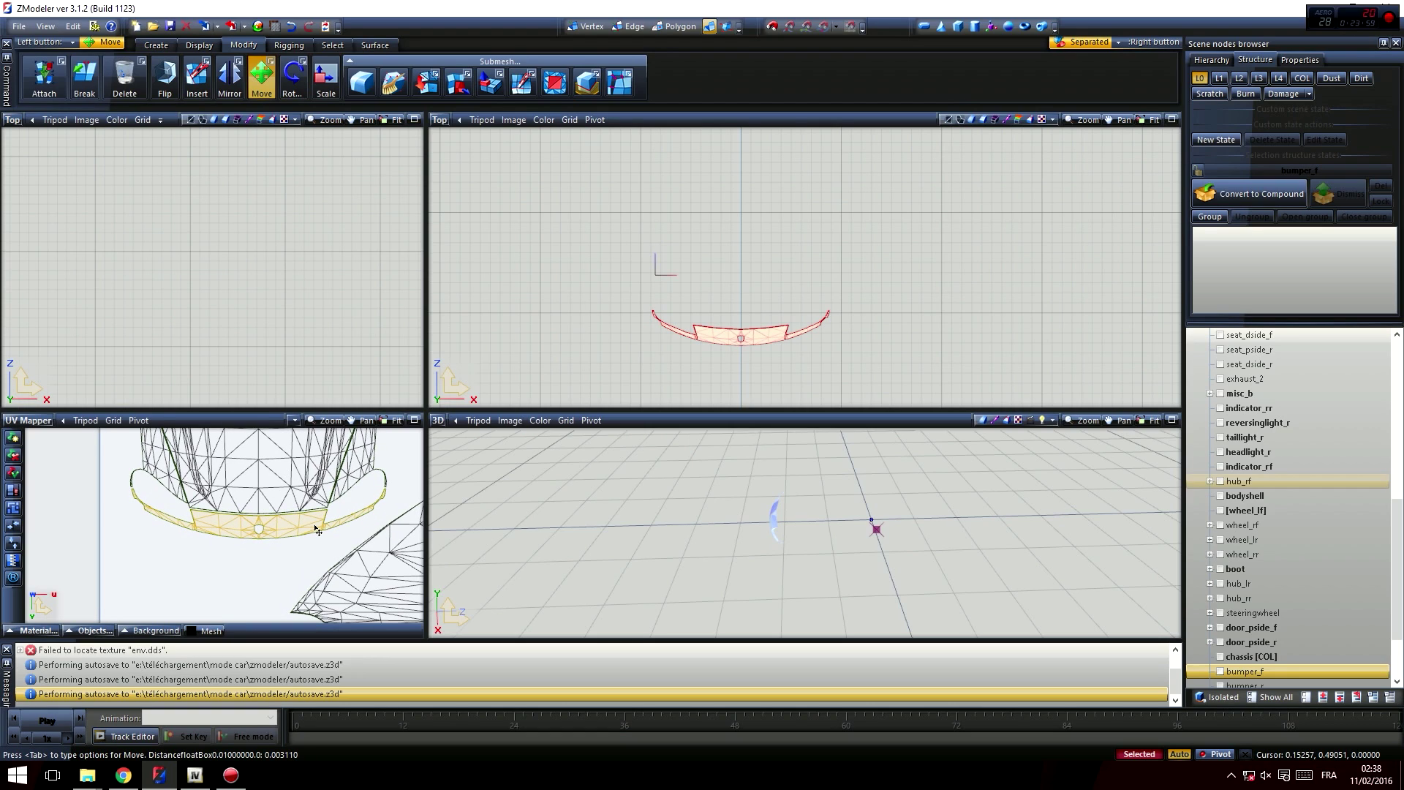
left_click_drag(317, 530, 317, 530)
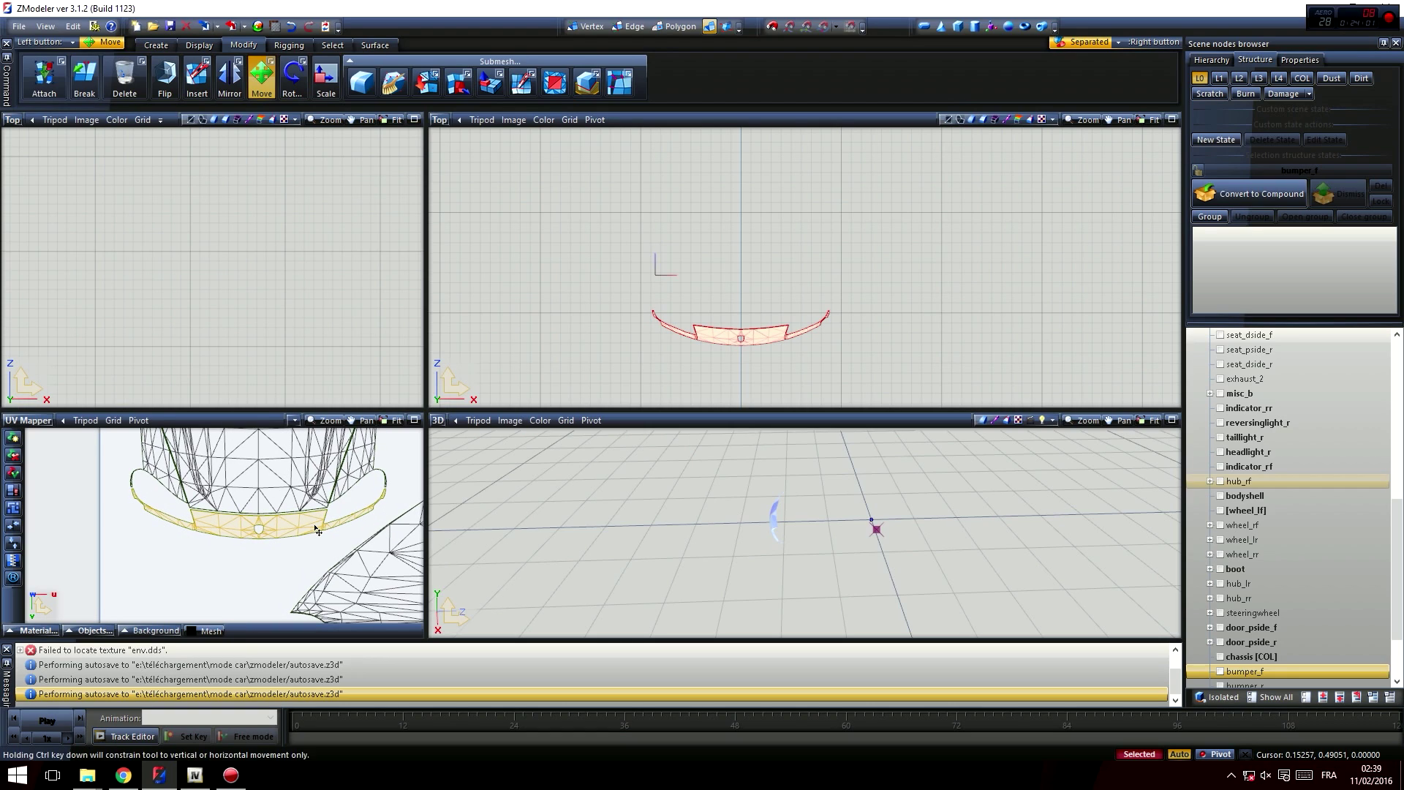
- Examine the bumper strip's fit against the bonnet and its place in the whole texture layout
scroll(326, 516, "up", 2)
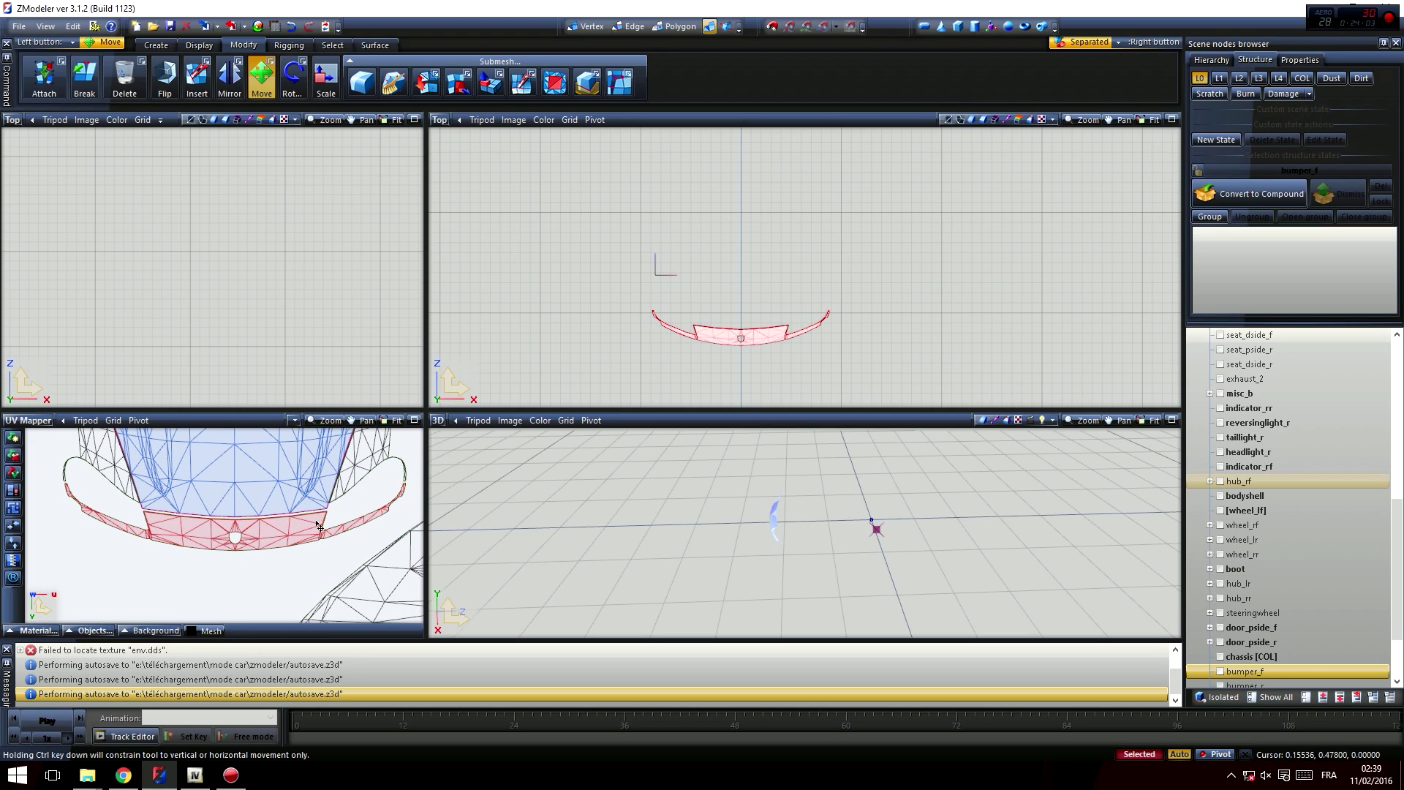
scroll(285, 559, "down", 2)
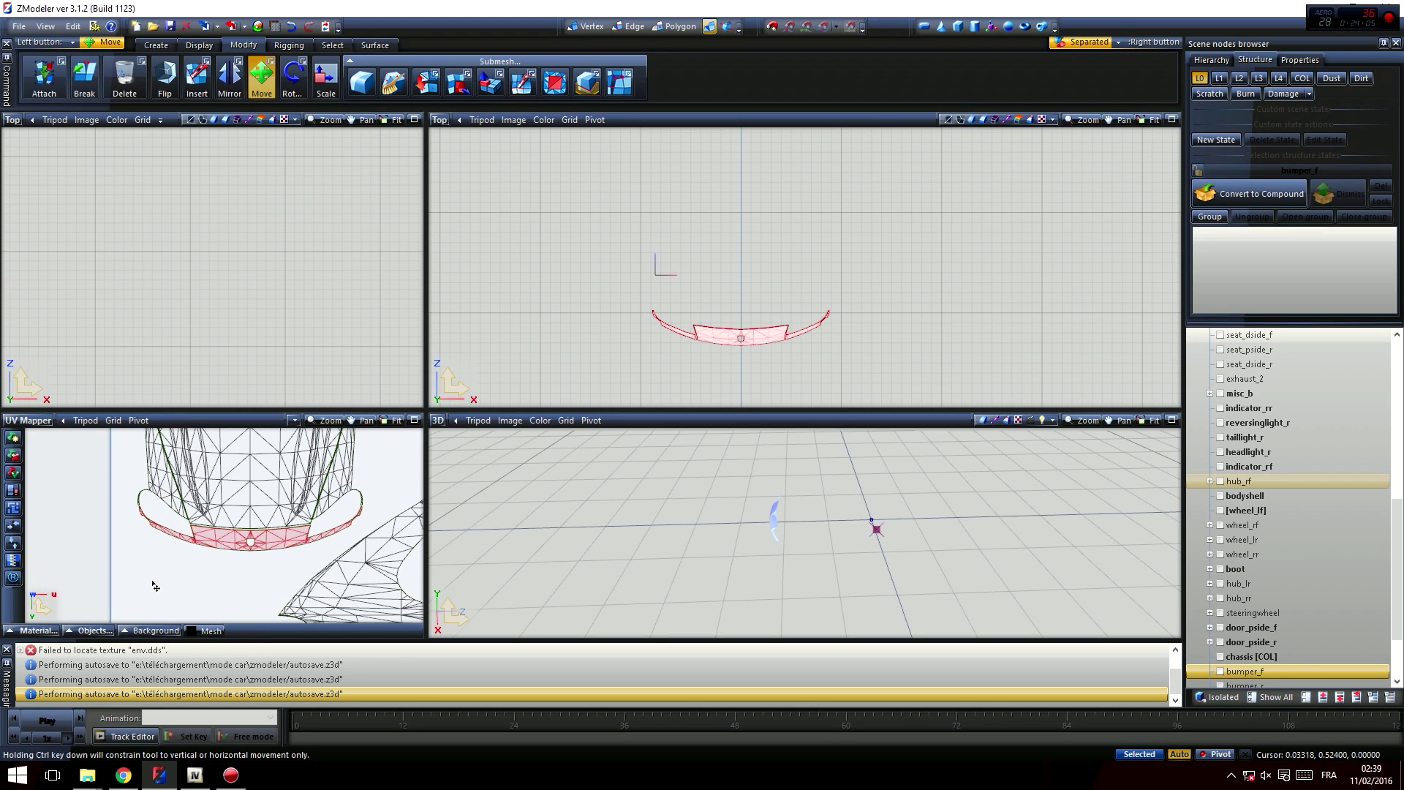
scroll(188, 564, "up", 1)
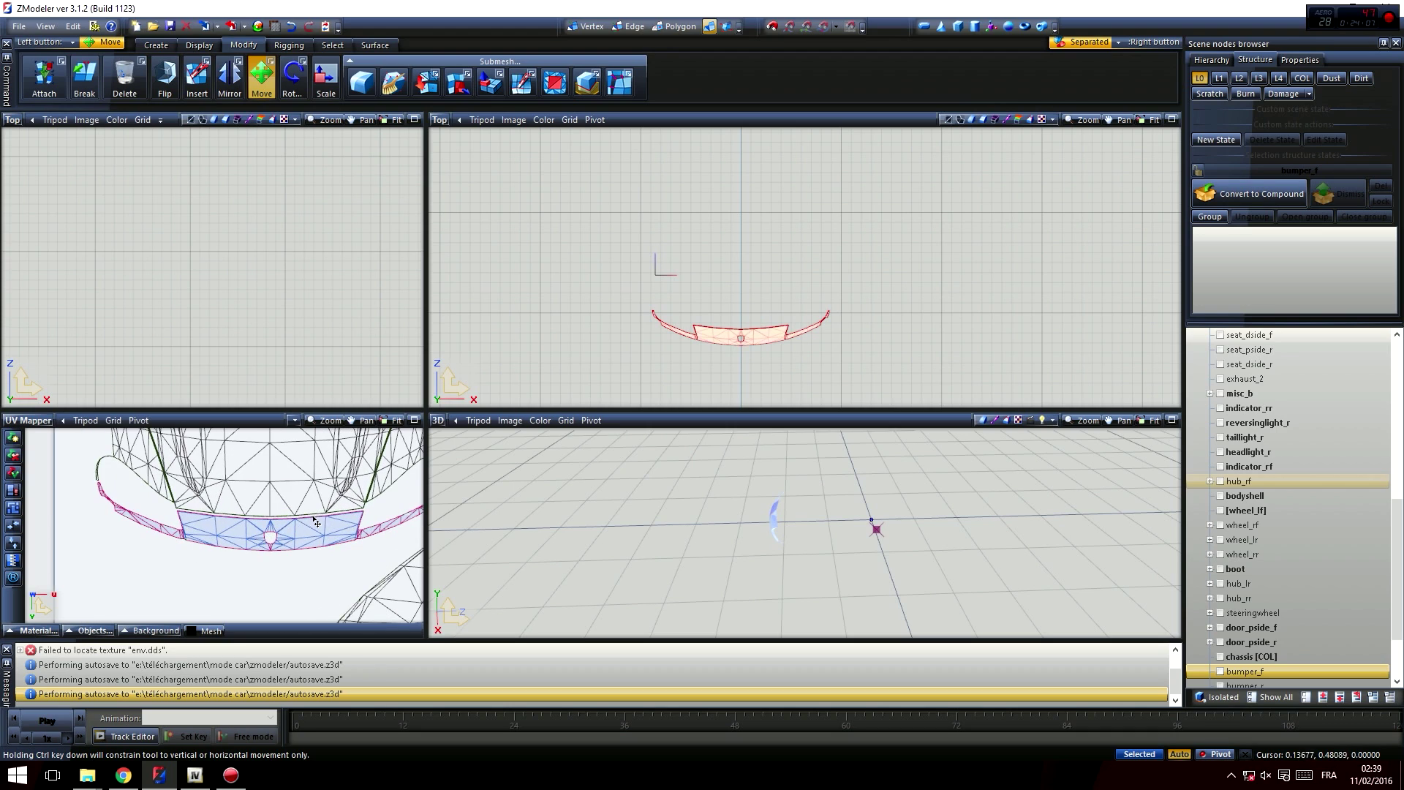
scroll(299, 553, "down", 1)
middle_click_drag(305, 490, 308, 544)
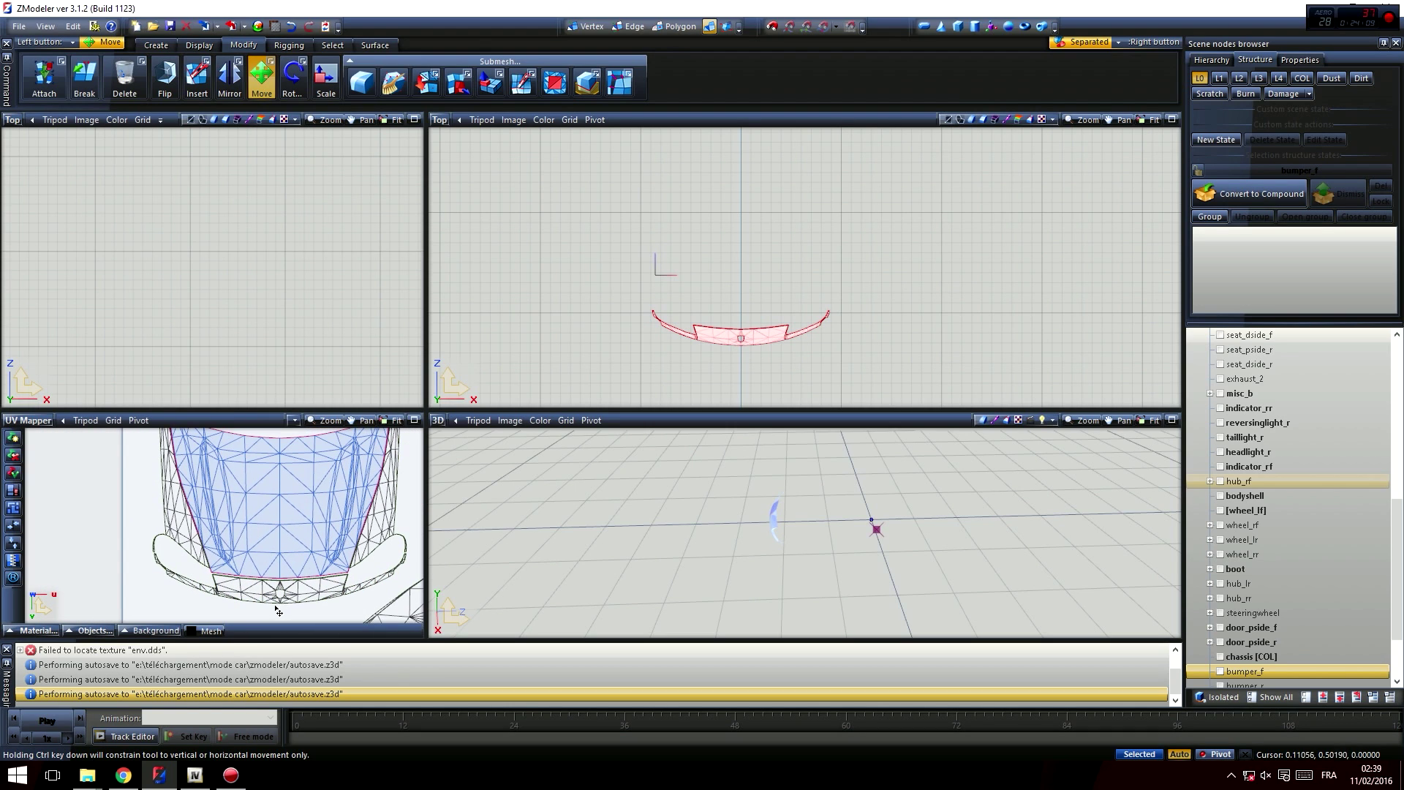
scroll(284, 574, "down", 2)
middle_click_drag(310, 557, 164, 595)
scroll(276, 468, "down", 1)
scroll(150, 575, "down", 1)
middle_click_drag(261, 587, 207, 522)
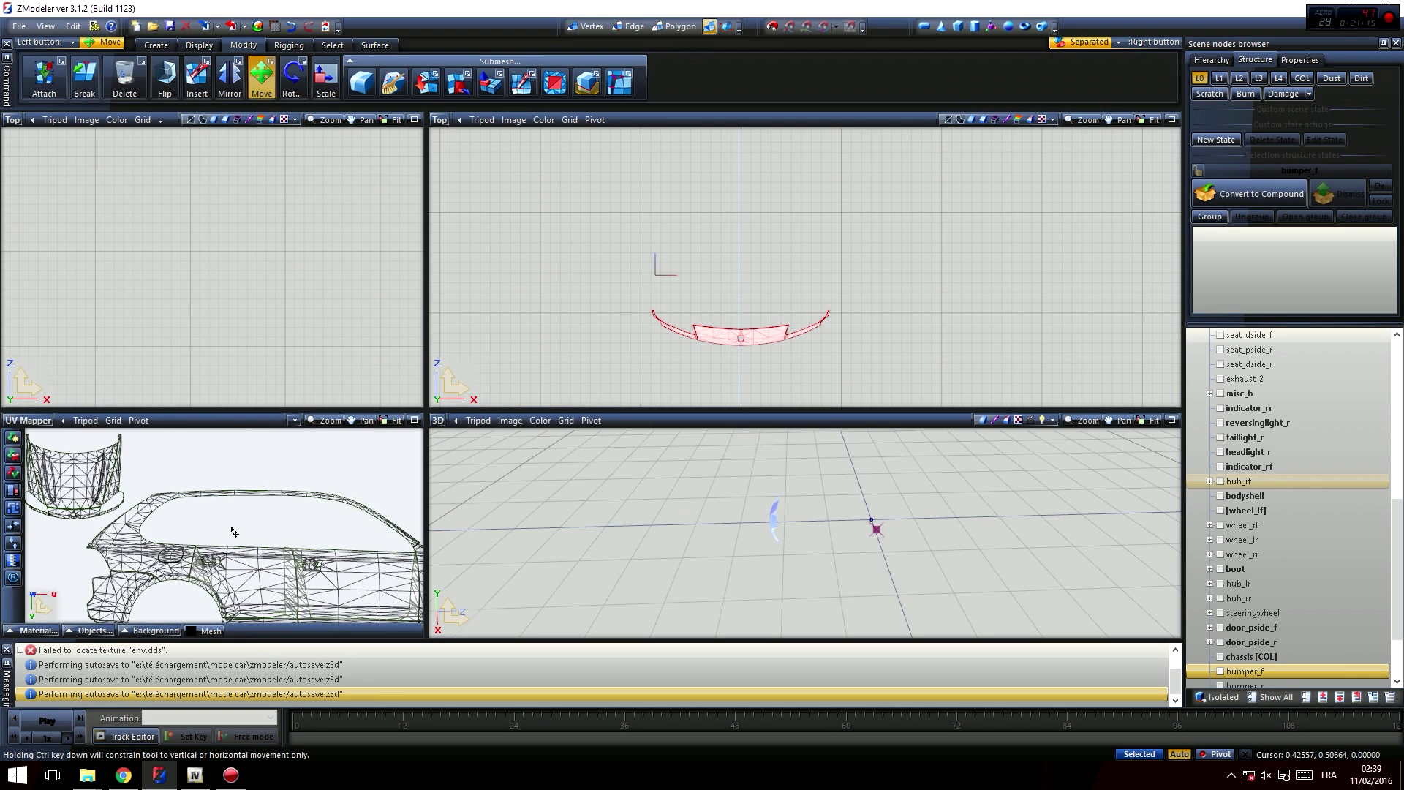
scroll(300, 520, "down", 1)
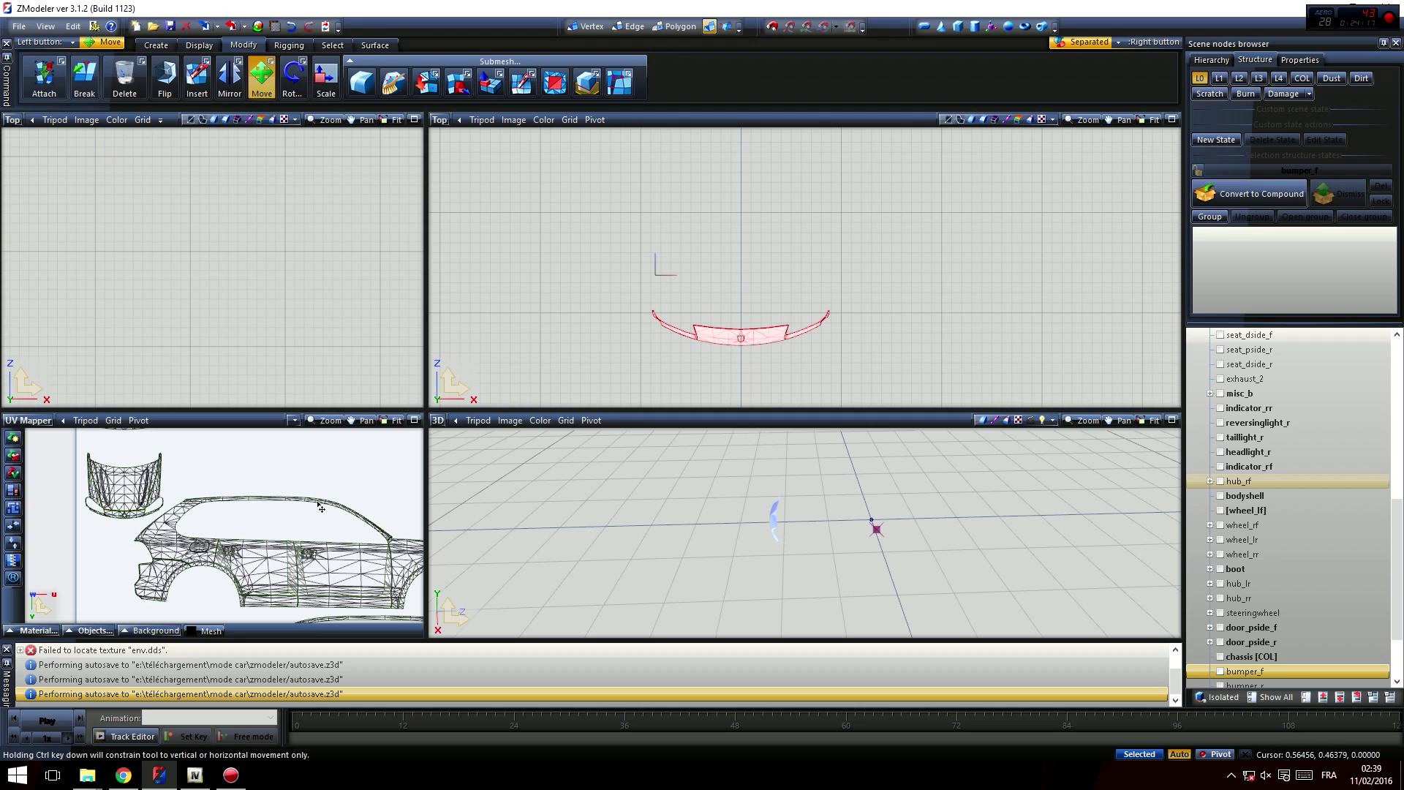
scroll(320, 505, "down", 1)
middle_click_drag(243, 490, 259, 534)
scroll(261, 505, "down", 1)
scroll(262, 501, "down", 1)
middle_click_drag(288, 488, 278, 495)
scroll(300, 495, "down", 1)
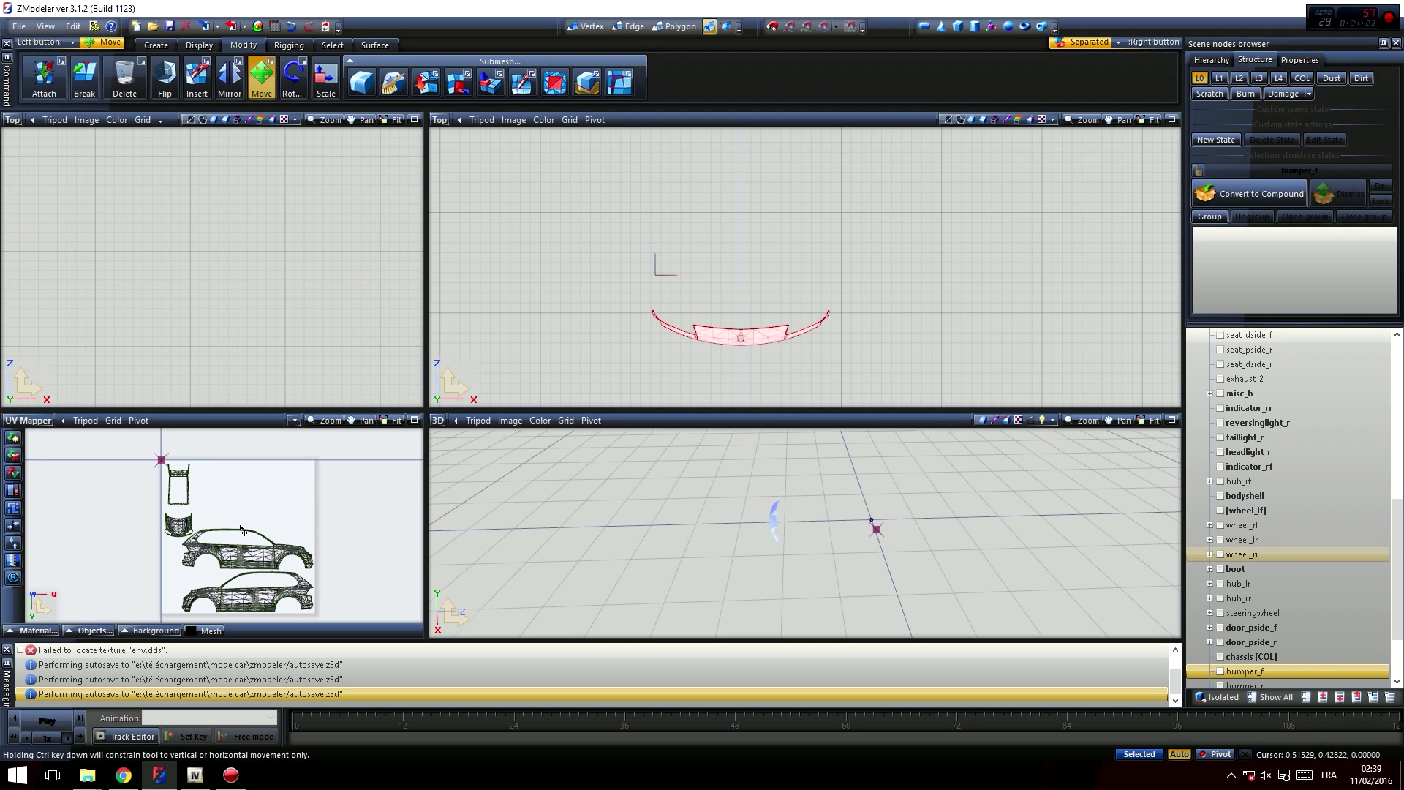
scroll(159, 529, "up", 1)
scroll(160, 530, "up", 5)
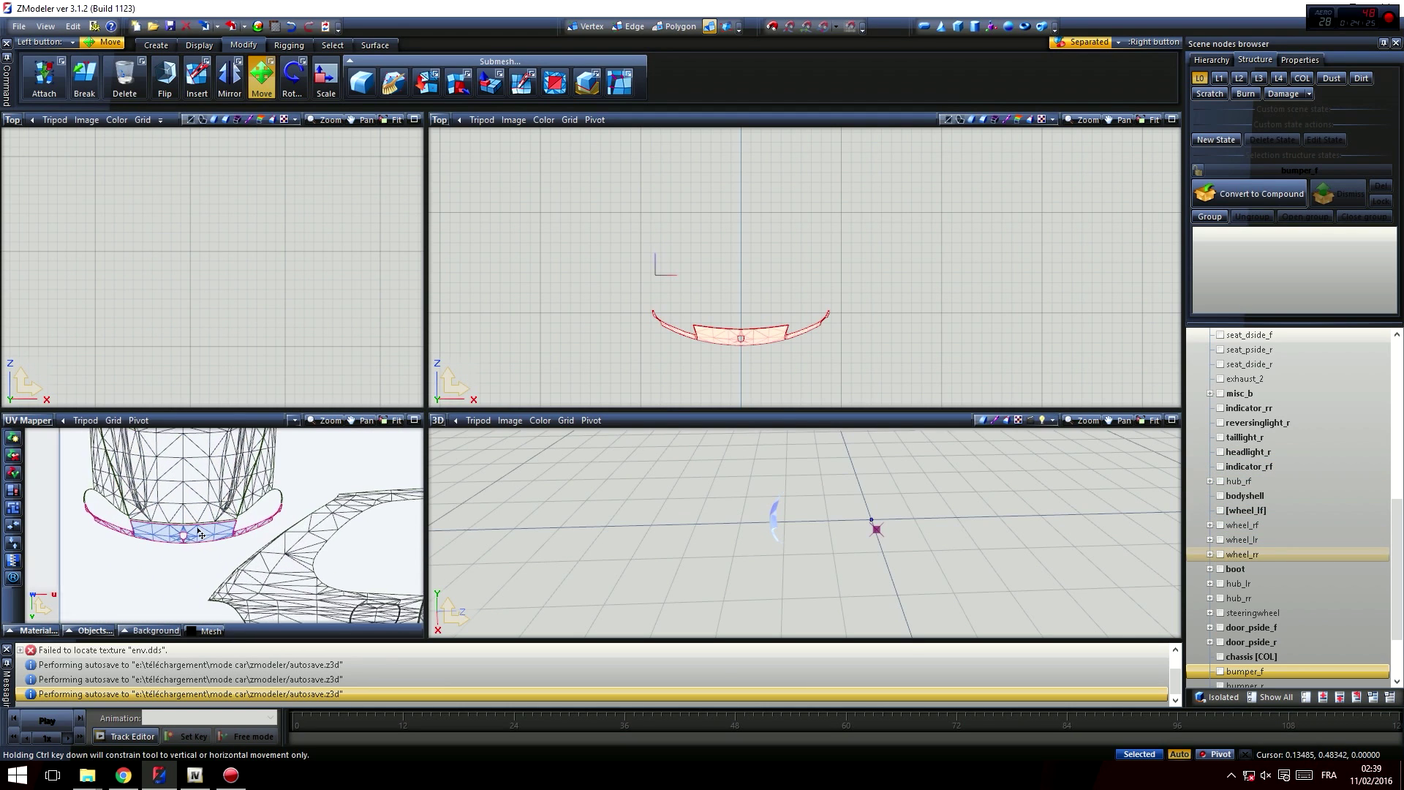
- Enlarge the bumper strip's UV layout to about 100.7% and refit it against the bonnet's front edge
left_click_drag(182, 543, 237, 540)
left_click(324, 79)
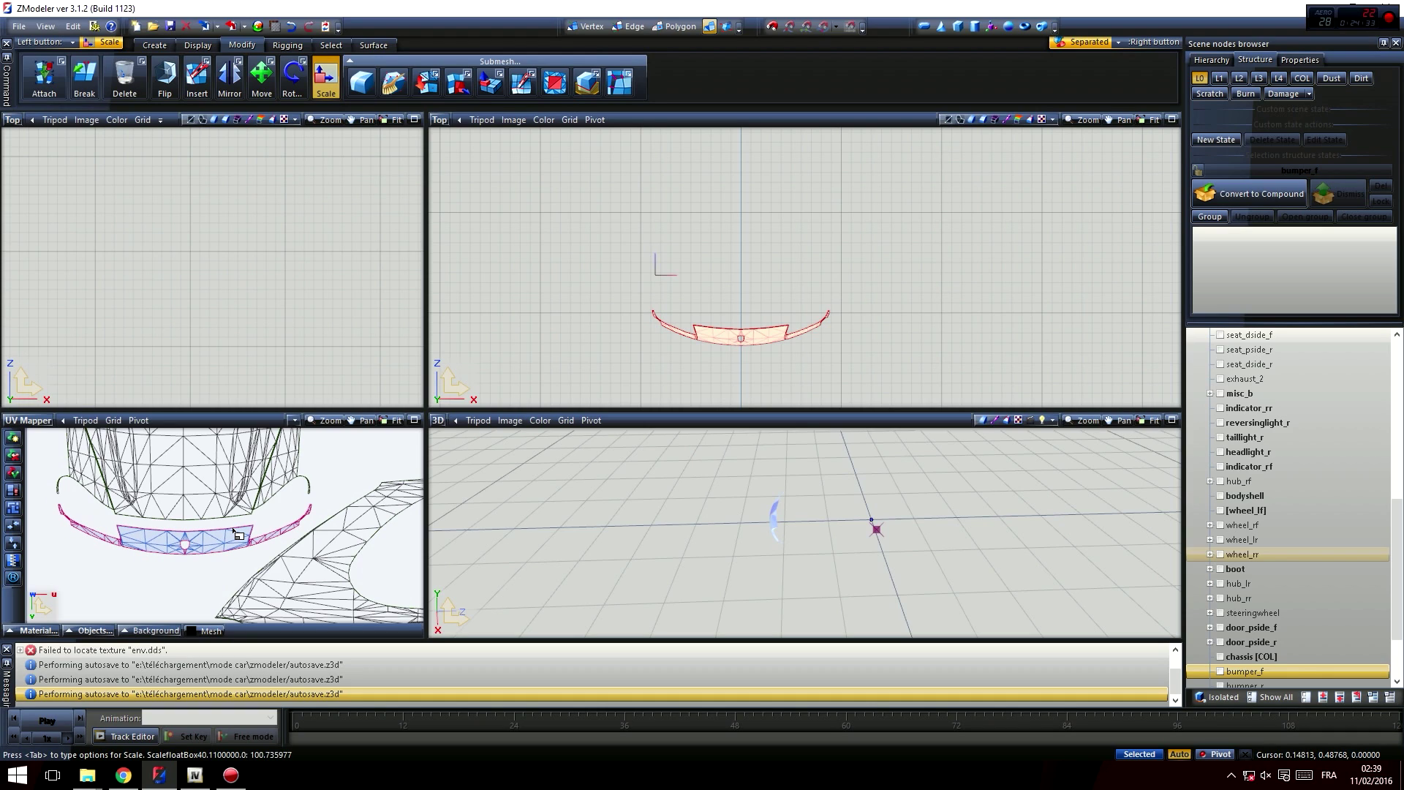
left_click(262, 77)
left_click_drag(193, 546, 197, 546)
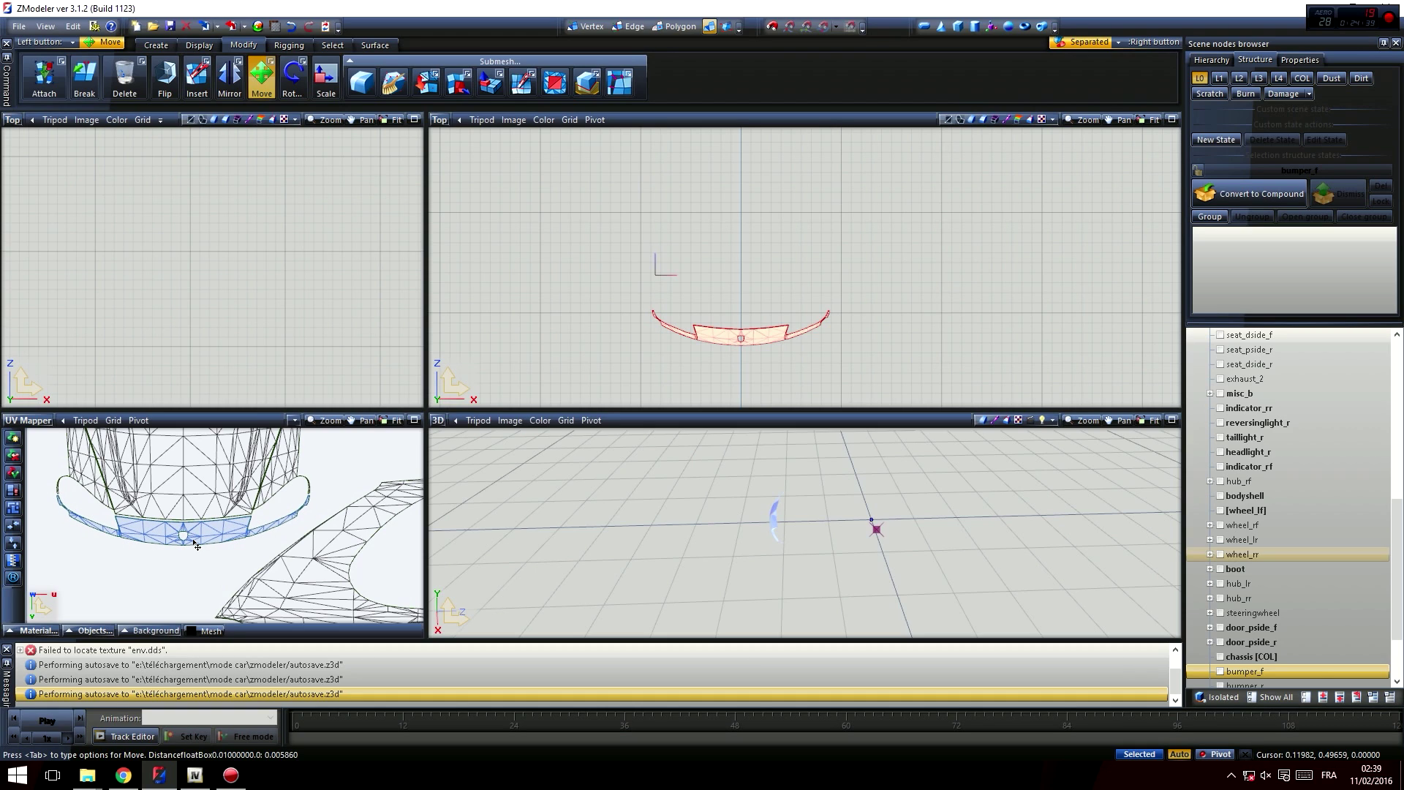
- Review the complete UV layout on the texture and browse the scene nodes down to the detached parts
scroll(384, 466, "down", 3)
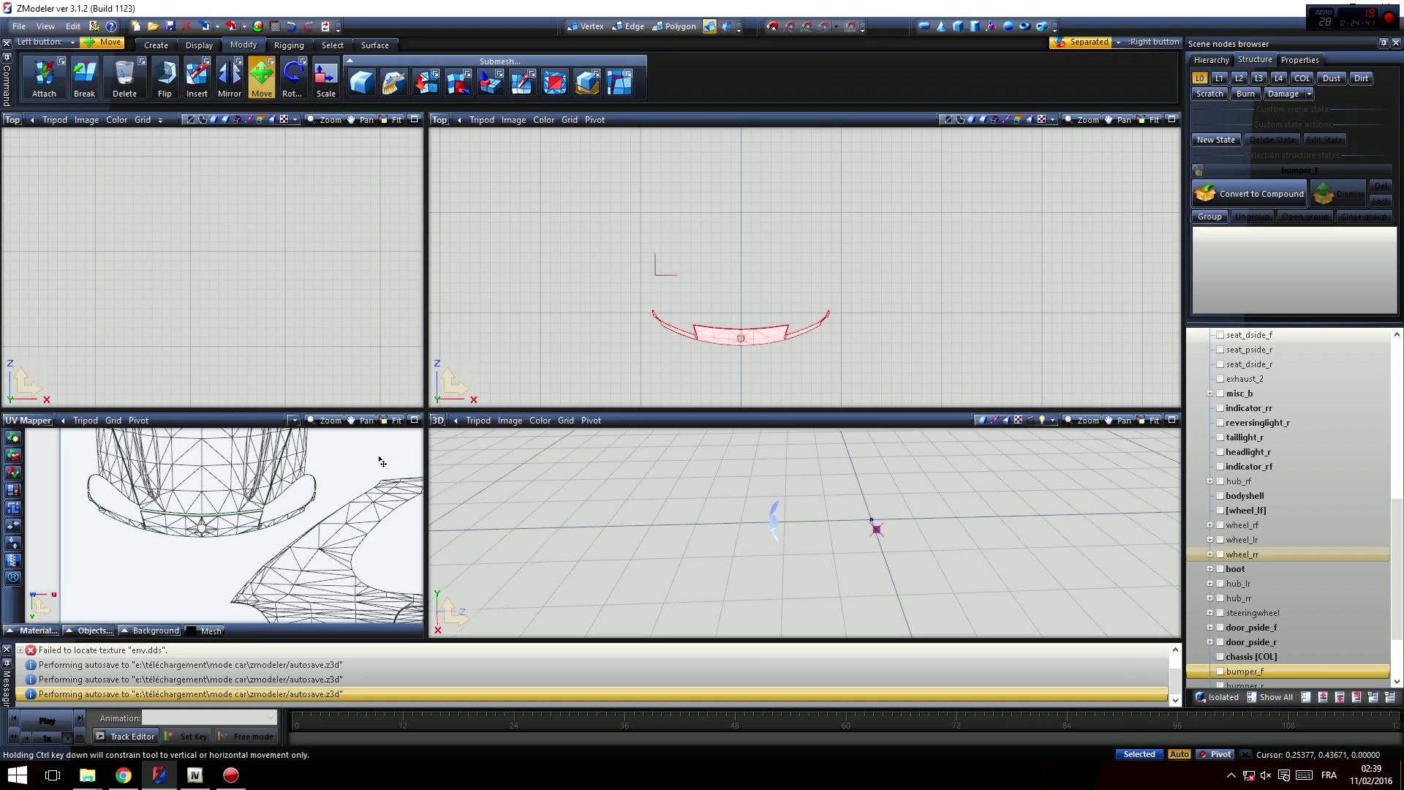
scroll(383, 465, "down", 2)
middle_click_drag(383, 466, 191, 508)
scroll(332, 483, "down", 4)
middle_click_drag(376, 478, 194, 516)
scroll(196, 518, "down", 1)
scroll(1288, 534, "down", 2)
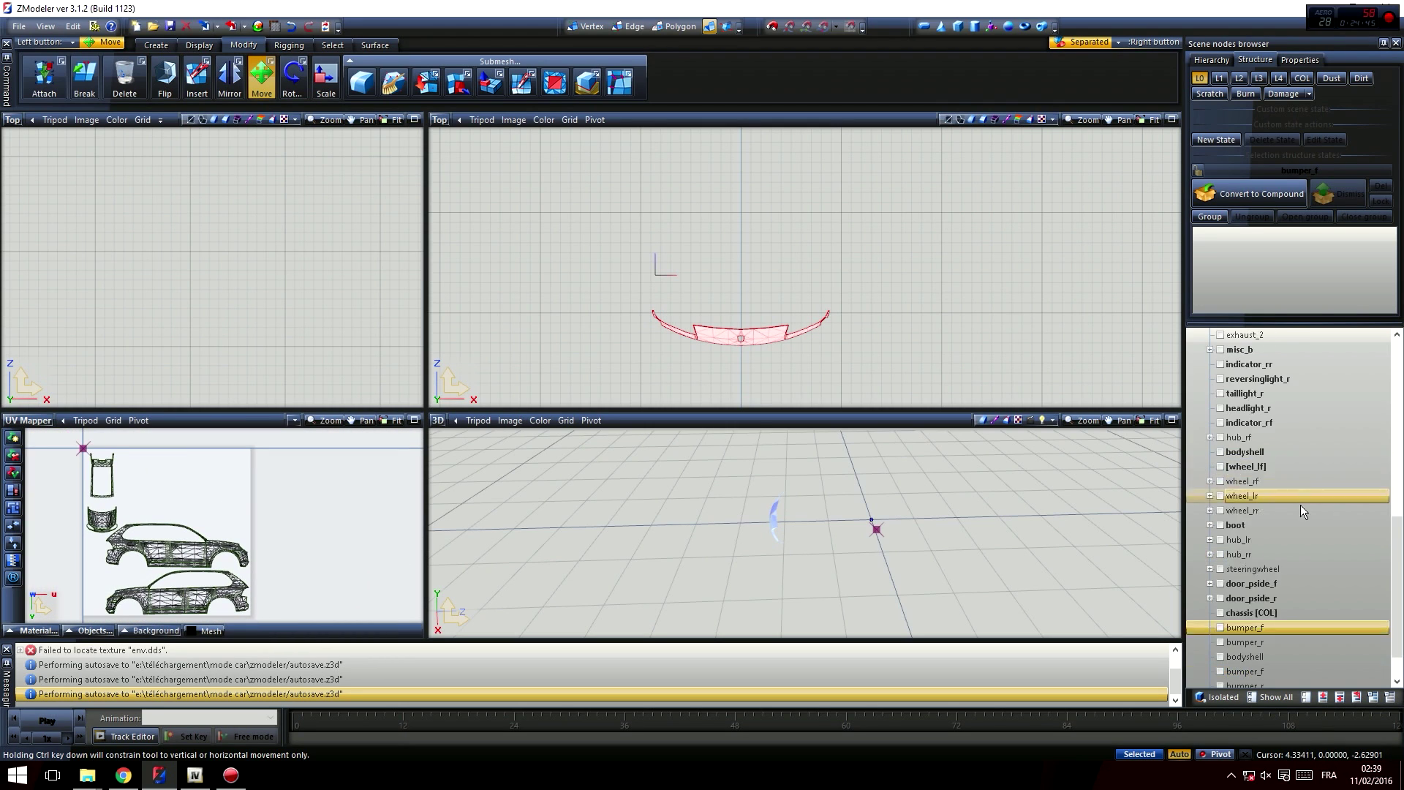
- Hide the detached bumper strip and display only the original bumper_f from the chassis hierarchy
left_click(1221, 671)
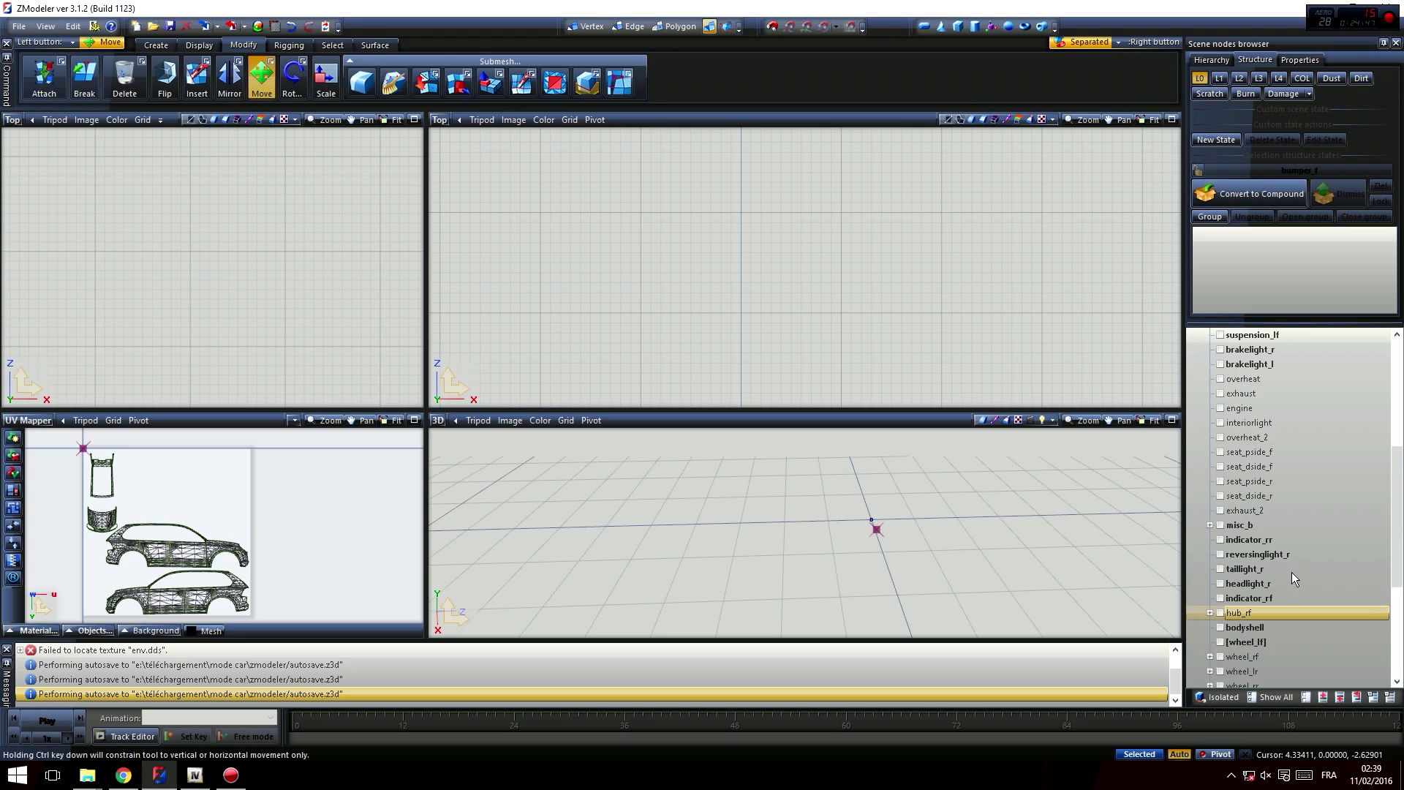
scroll(1294, 574, "up", 10)
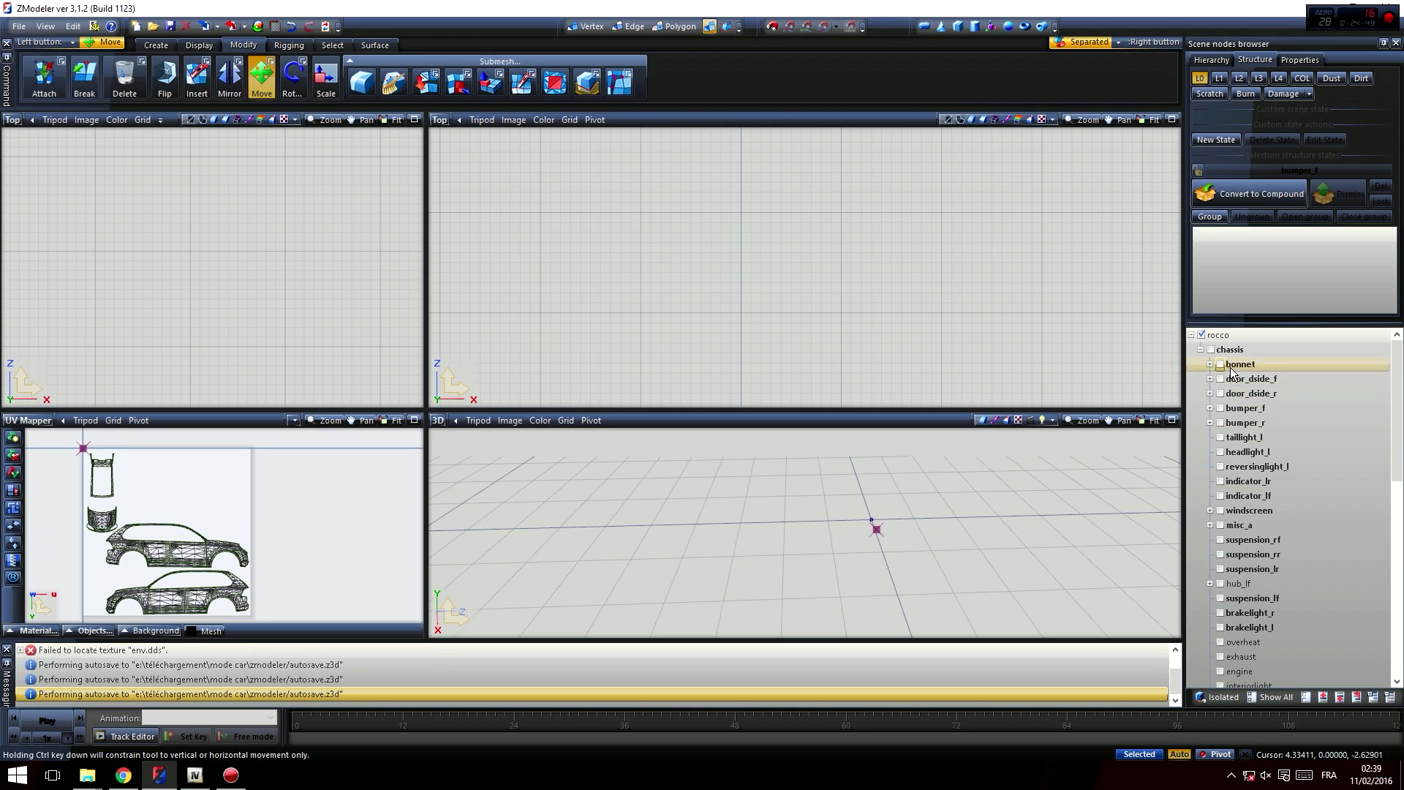
left_click(1220, 407)
scroll(627, 342, "up", 2)
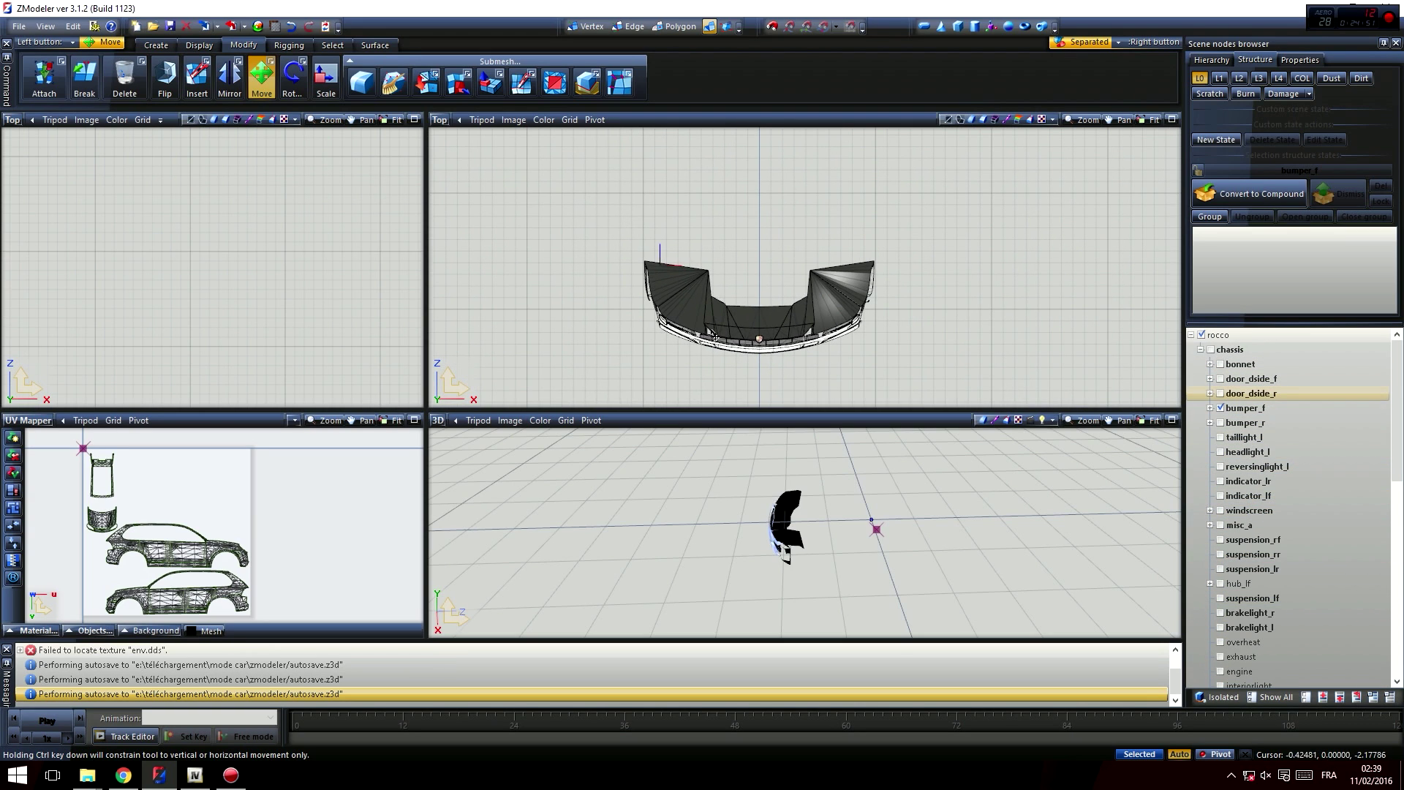
- Set the large top viewport to Perspective and bring the bumper's front face into close view
left_click(439, 120)
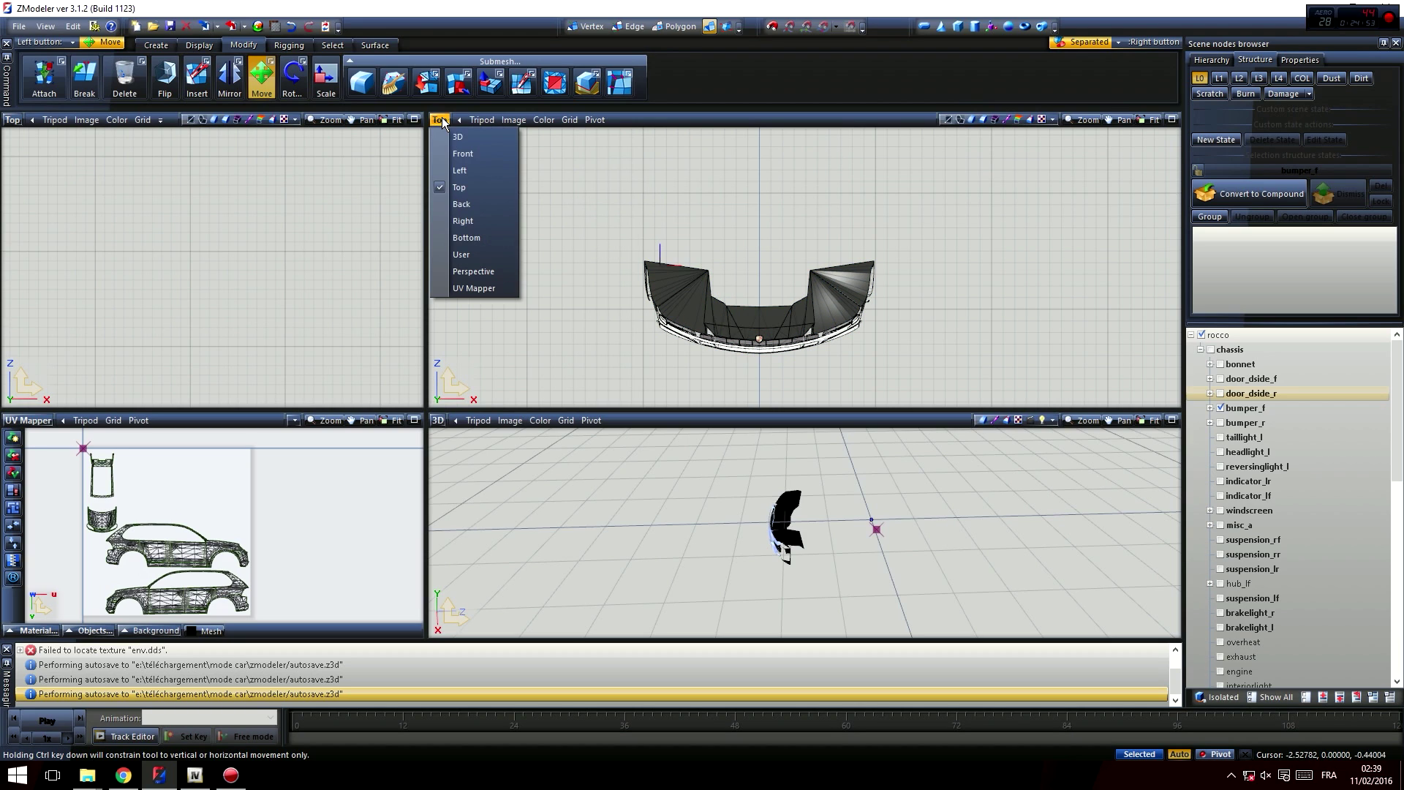
left_click(471, 272)
scroll(890, 287, "up", 7)
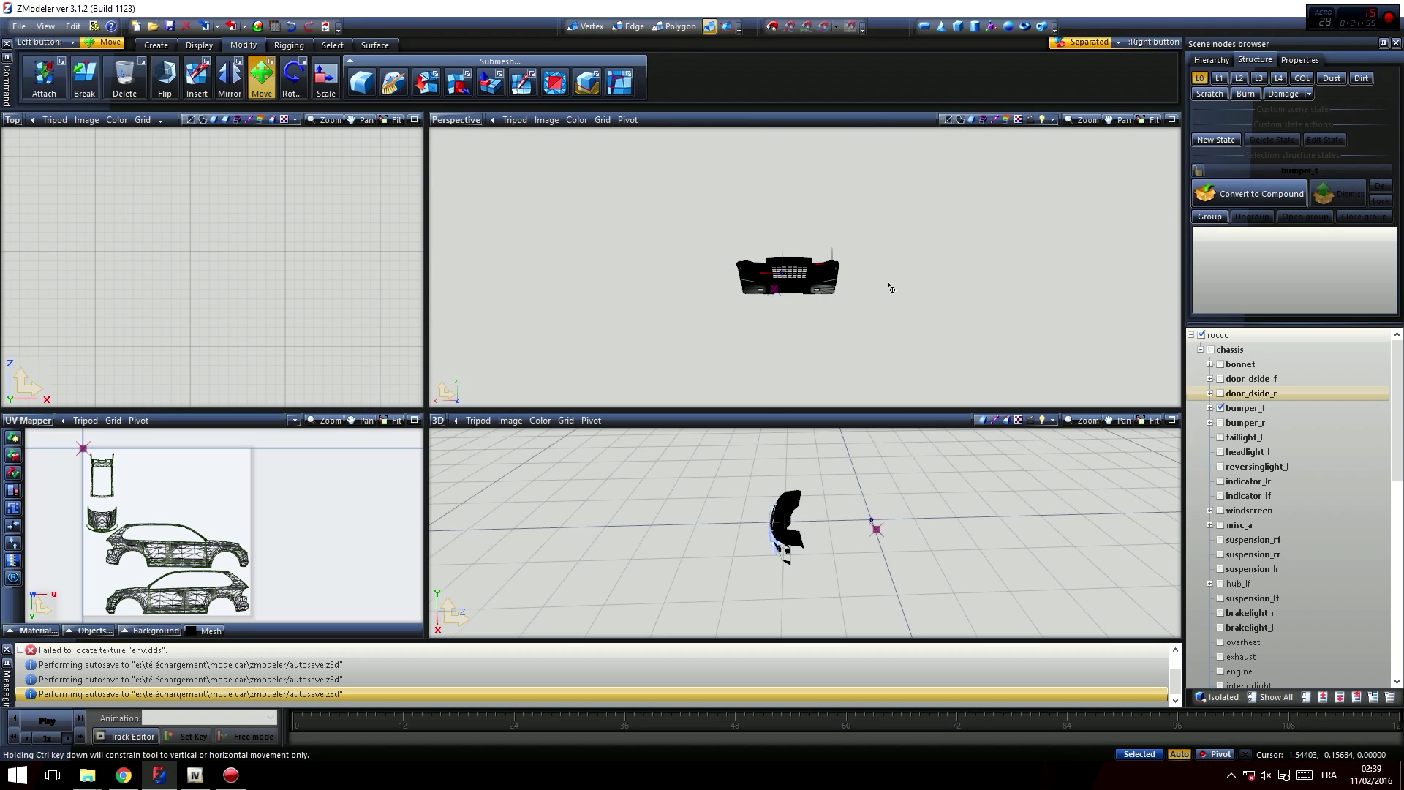
middle_click_drag(888, 289, 915, 198, "alt")
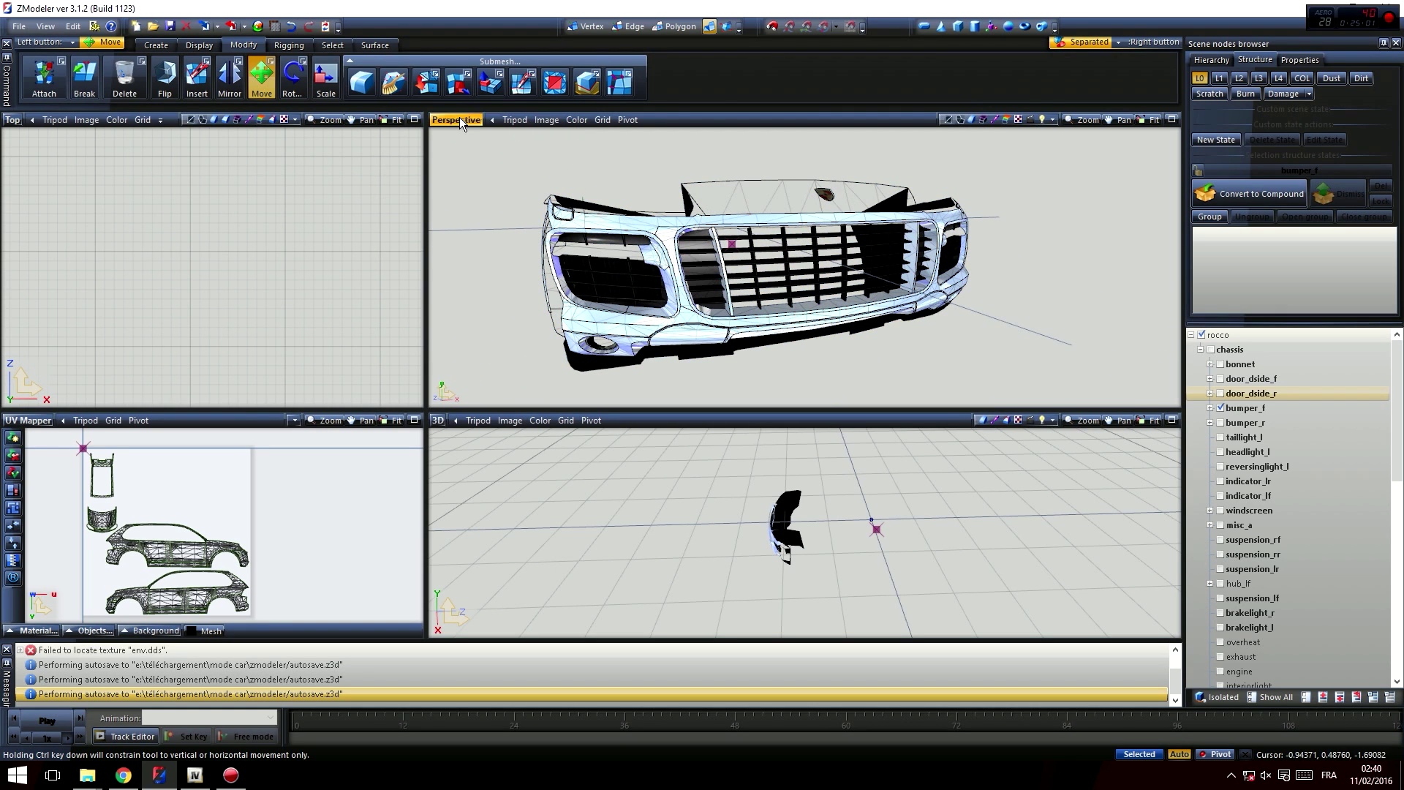
- Leave the Move tool and open the front bumper's mesh for editing at polygon level
left_click(376, 45)
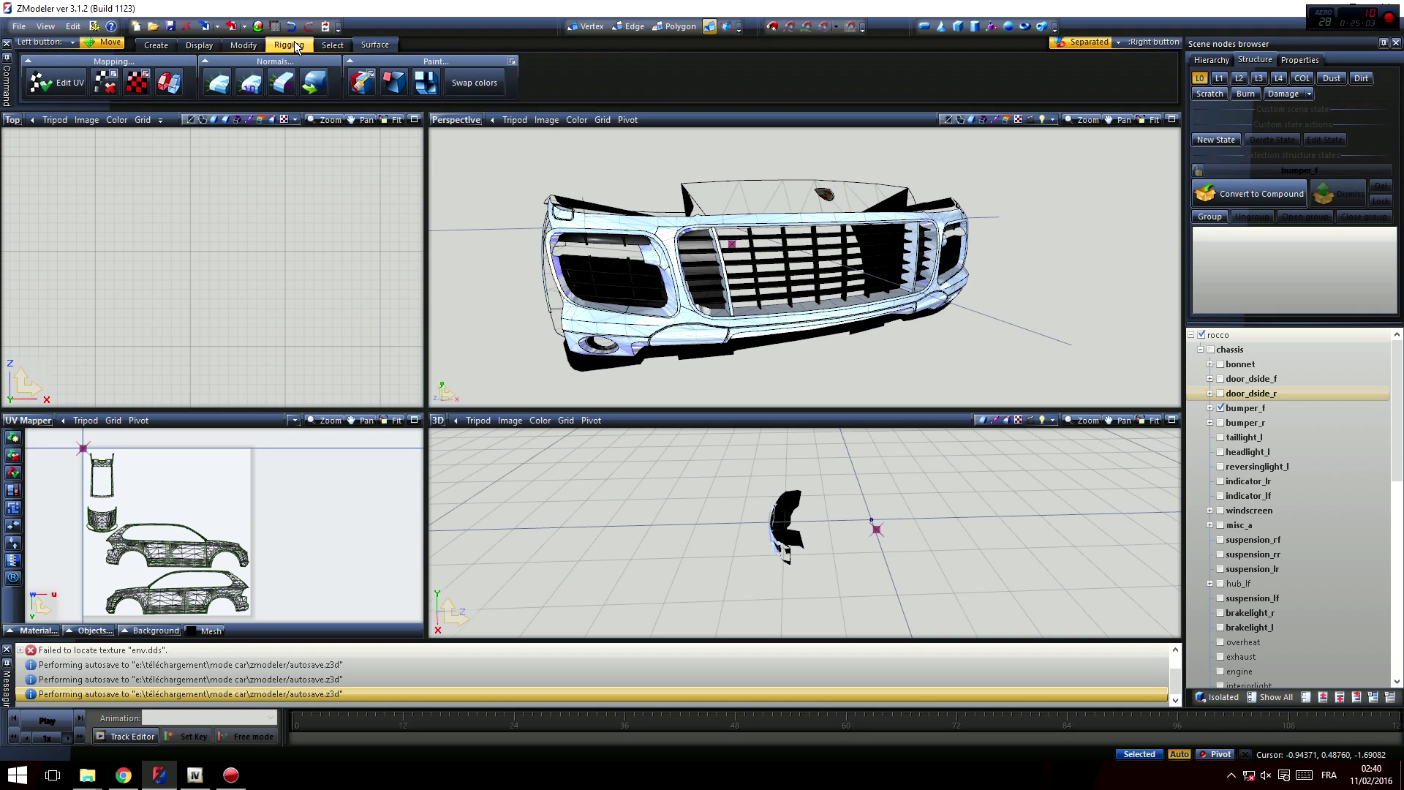
left_click(294, 41)
left_click(243, 44)
left_click(260, 84)
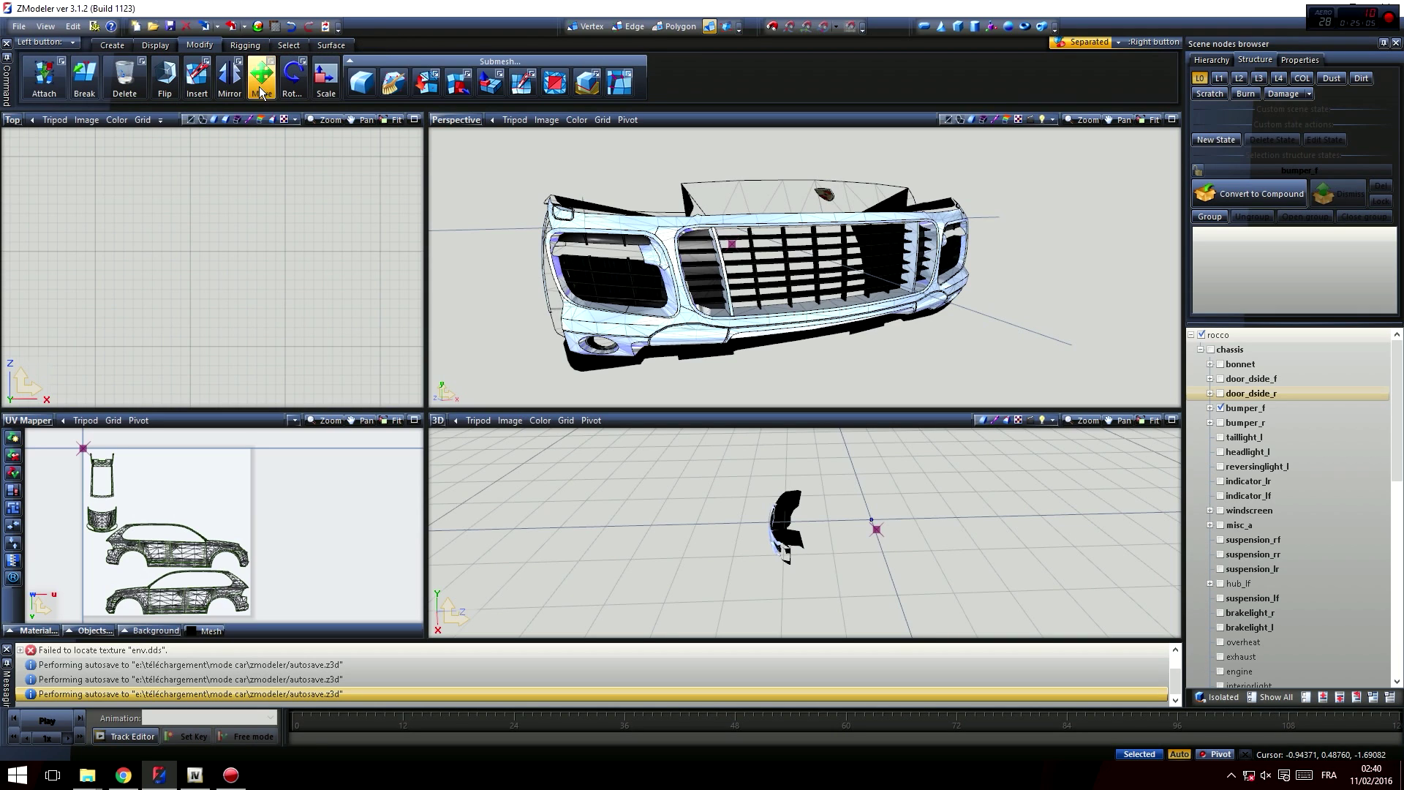
scroll(647, 228, "up", 1)
left_click(647, 228)
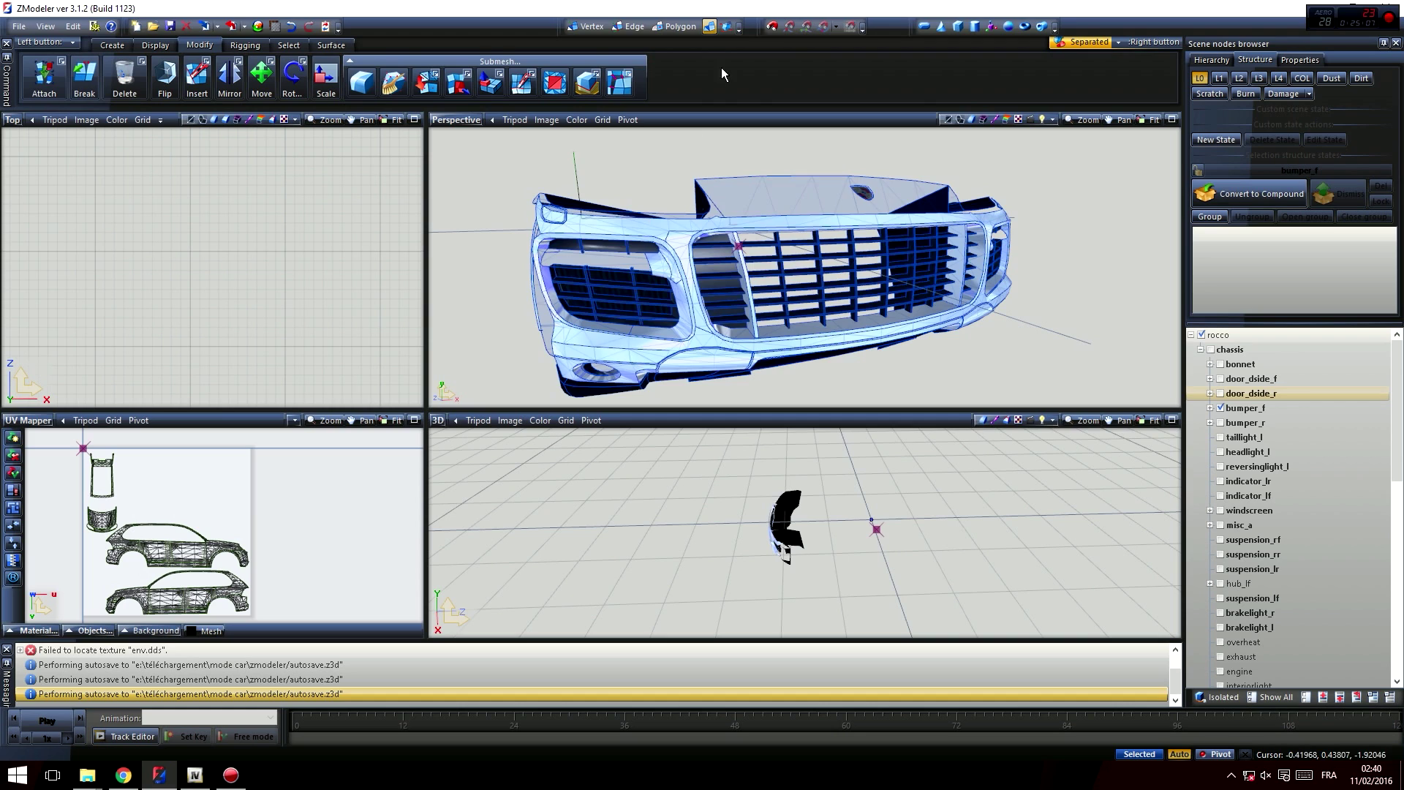
left_click(680, 27)
right_click(635, 231)
left_click(607, 229)
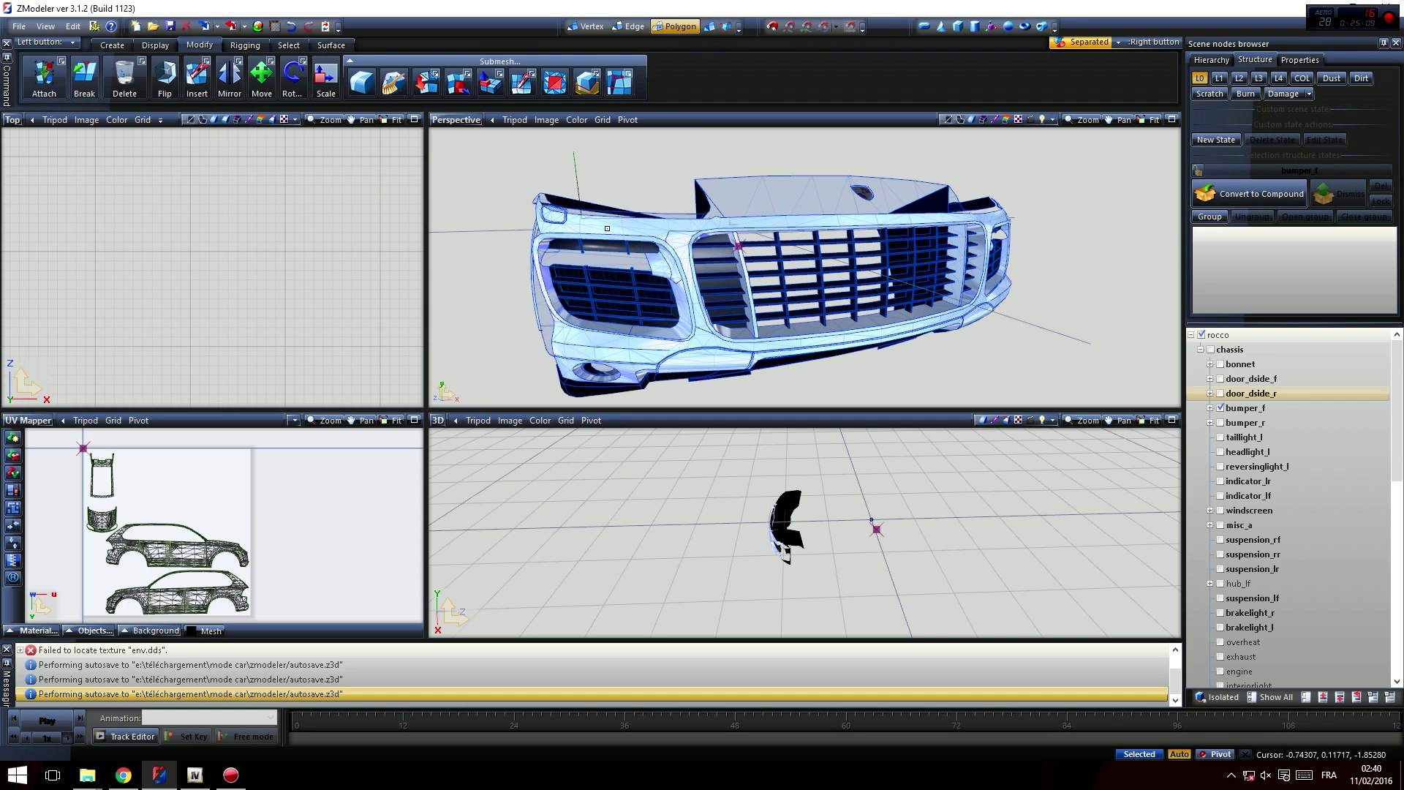
- Select the bumper's body-coloured polygons along the upper edge and around the side air intake
scroll(612, 231, "up", 2)
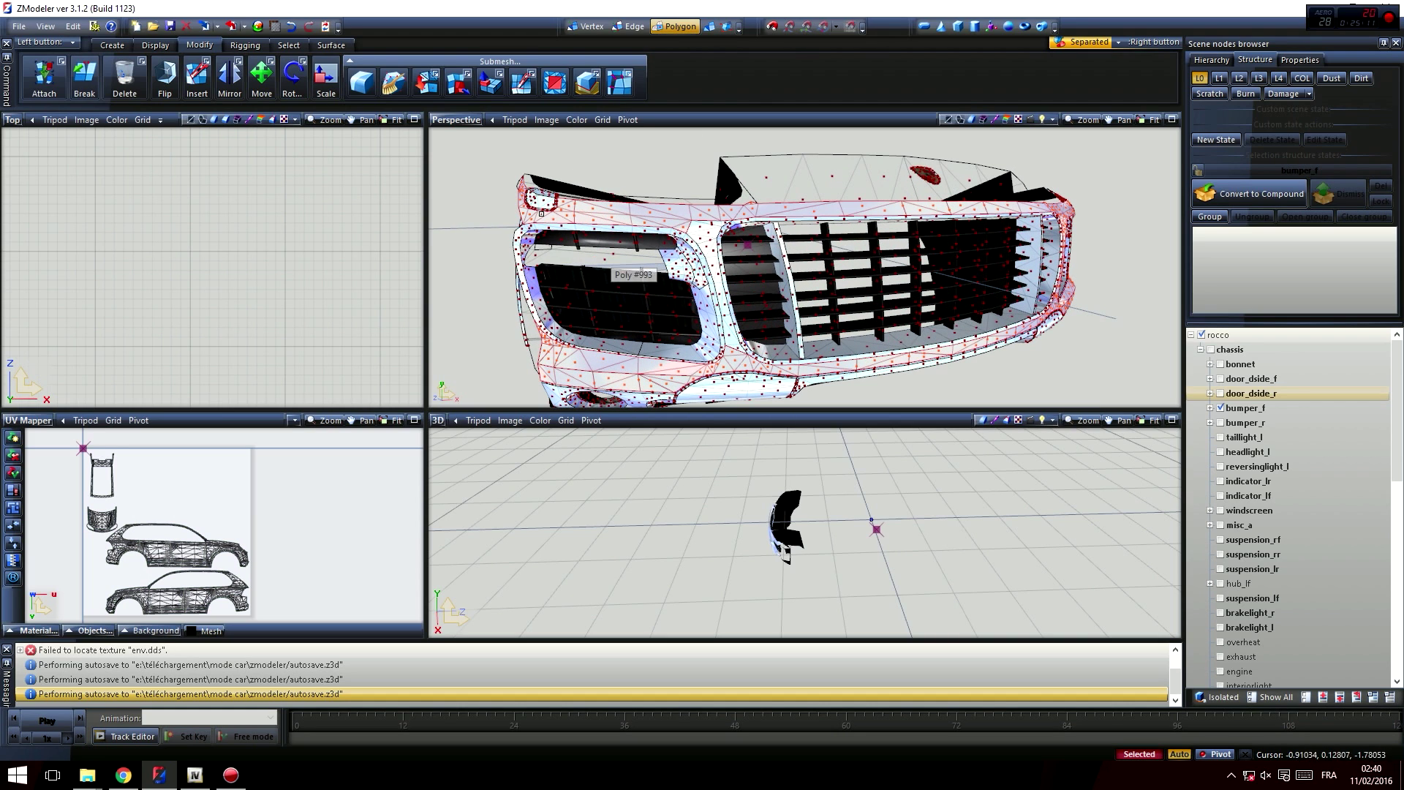
middle_click_drag(458, 228, 474, 255)
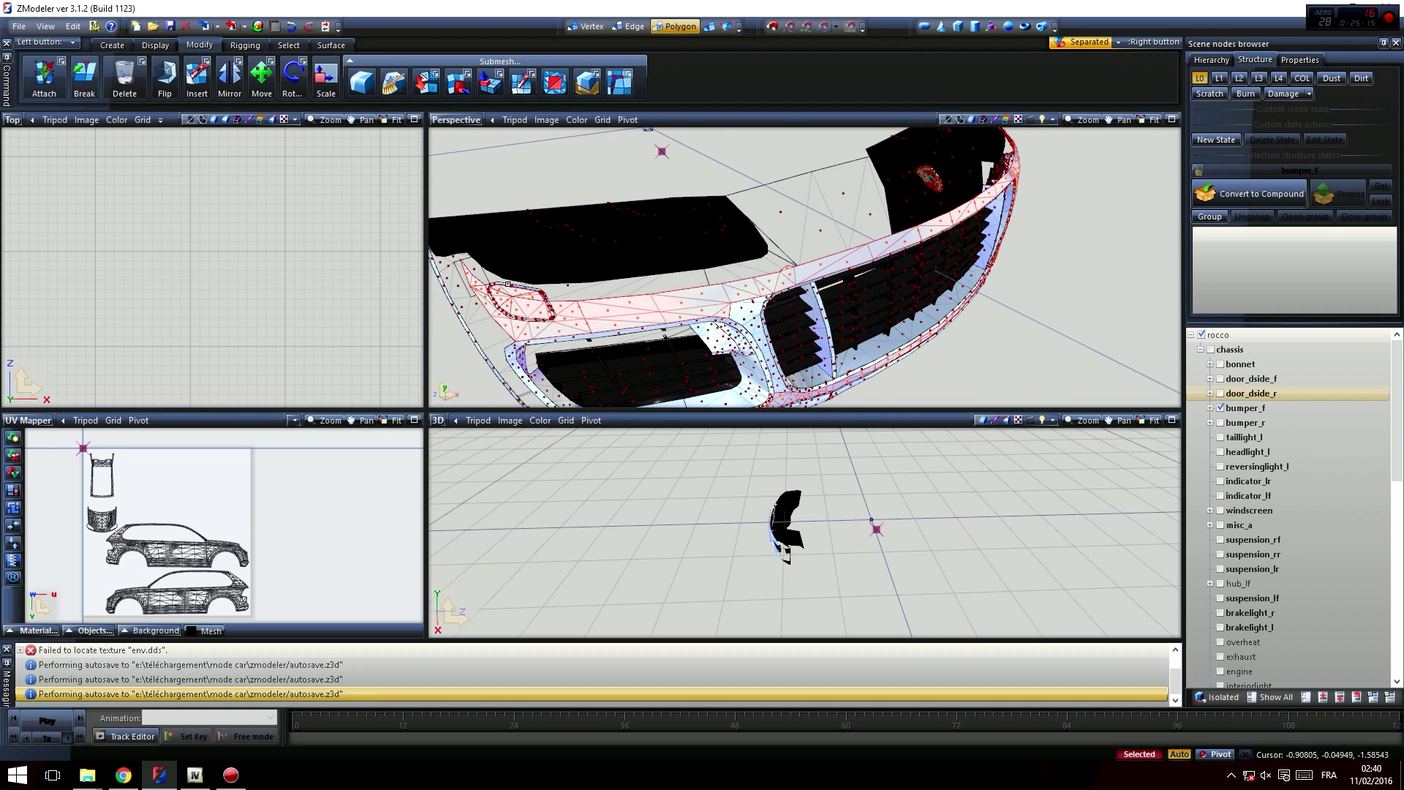
middle_click_drag(535, 301, 662, 287)
middle_click_drag(817, 300, 766, 281)
middle_click_drag(476, 299, 613, 286)
scroll(561, 248, "up", 3)
scroll(560, 247, "down", 3)
scroll(663, 293, "up", 1)
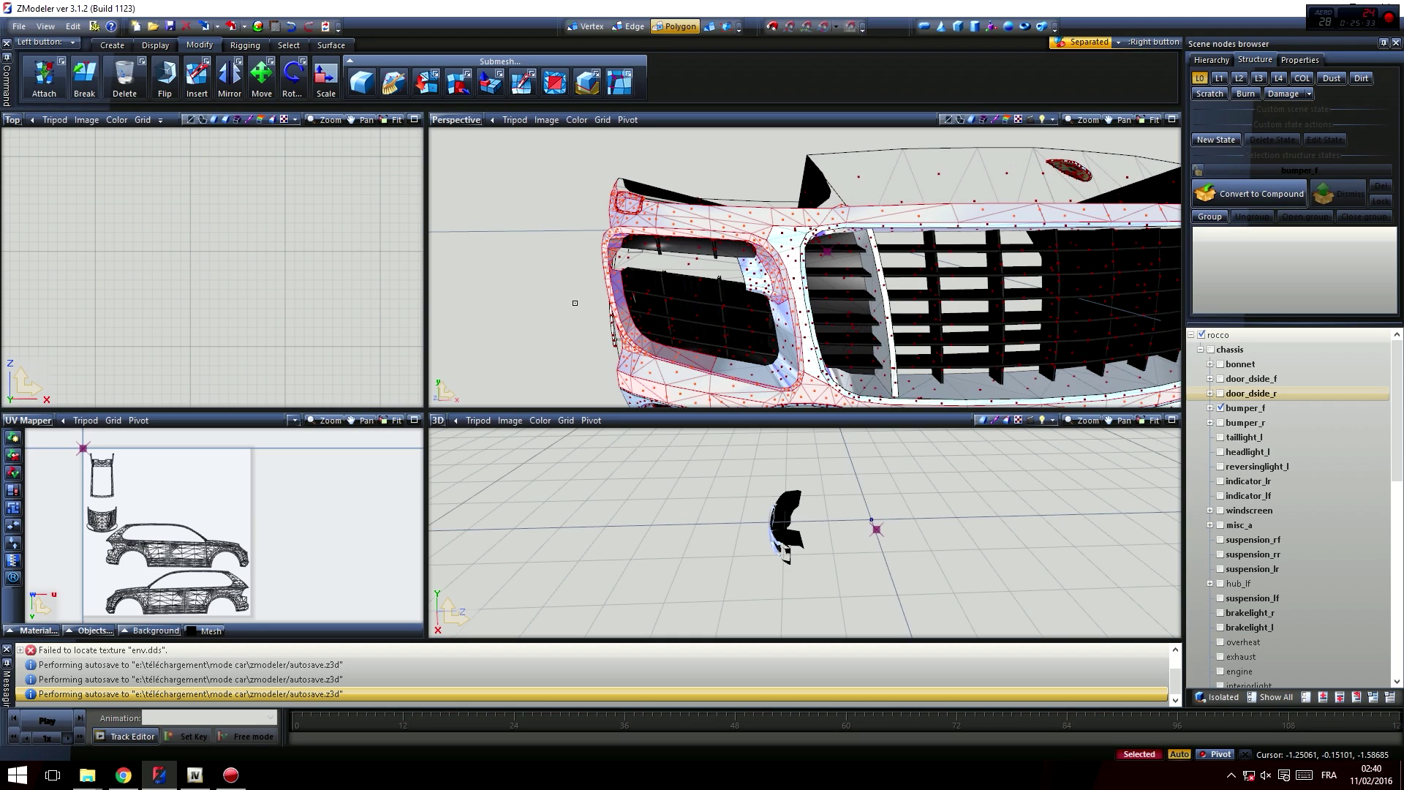
- Add the polygons around the fog lamp and along the bumper's lower section to the selection
middle_click_drag(748, 372, 807, 369)
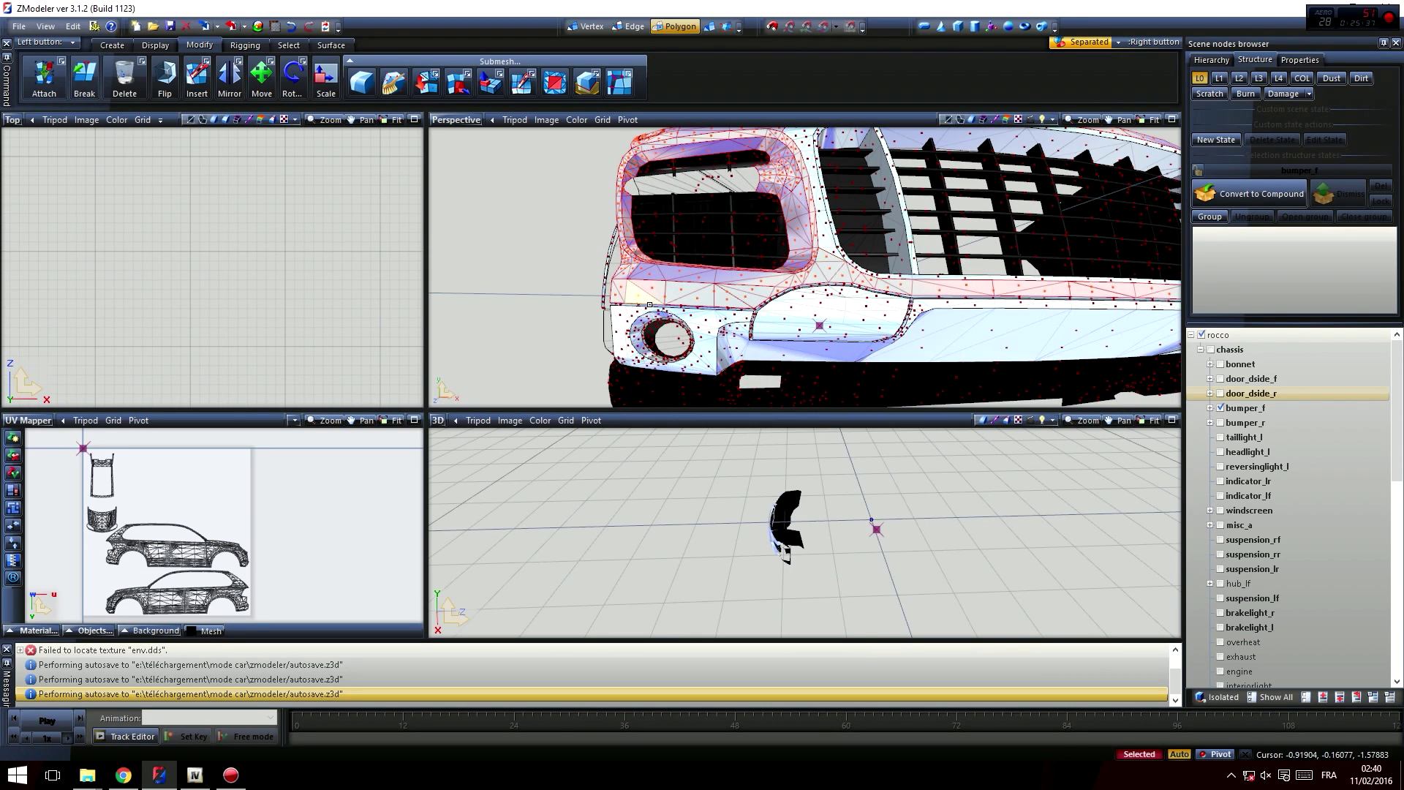
left_click(628, 313)
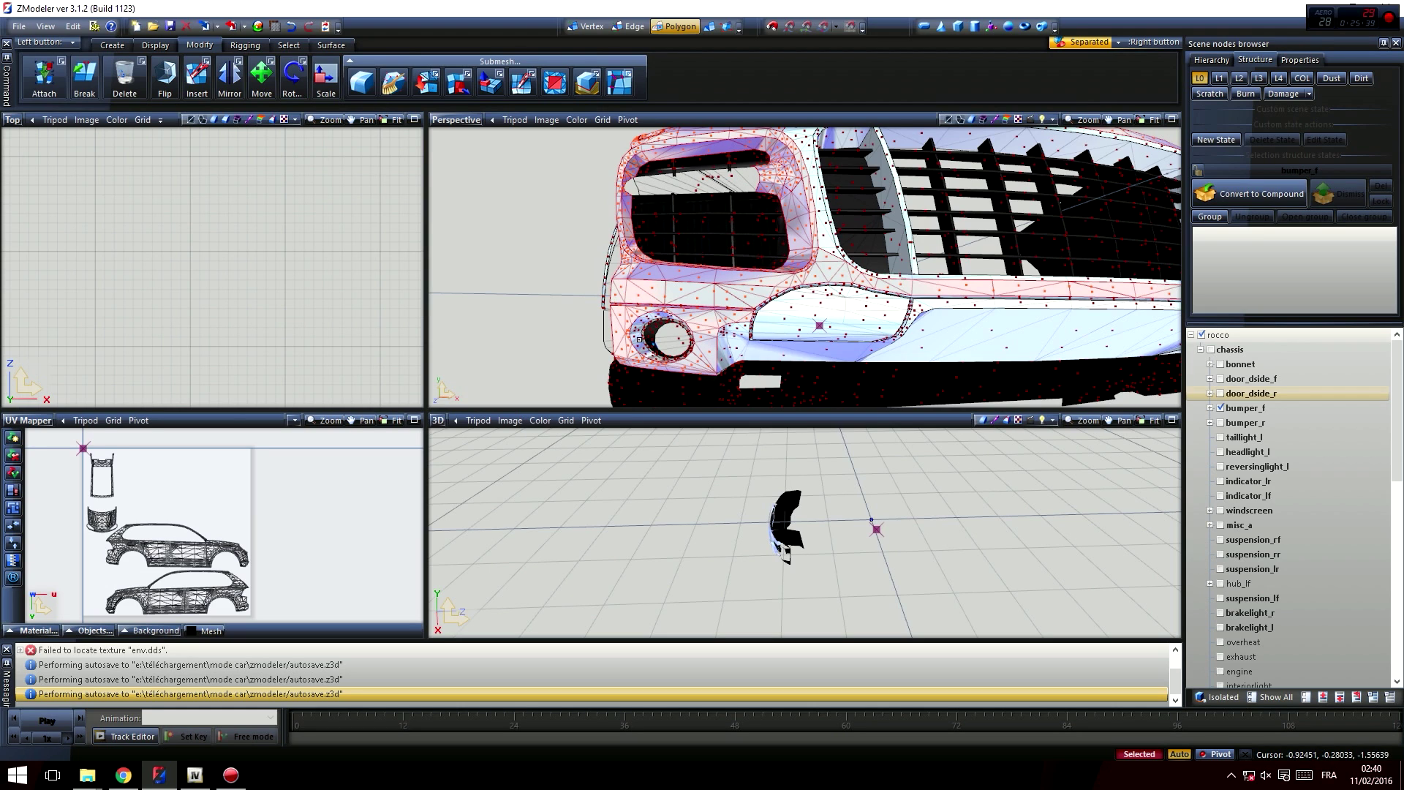
mouse_move(650, 339)
middle_mouse_down()
mouse_move(703, 339)
mouse_move(615, 351)
mouse_move(724, 374)
mouse_move(641, 353)
middle_mouse_up()
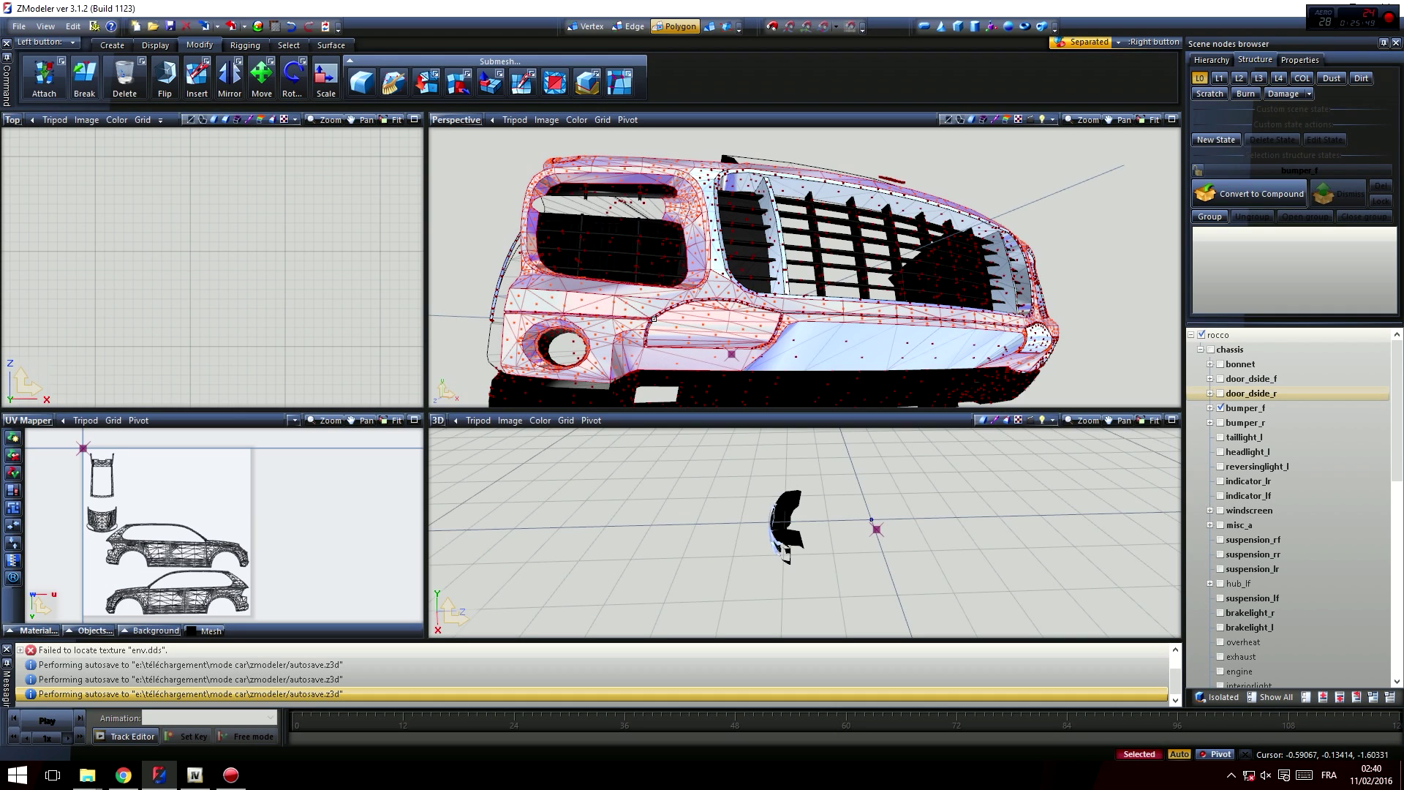
middle_click_drag(558, 318, 567, 292)
left_click(290, 26)
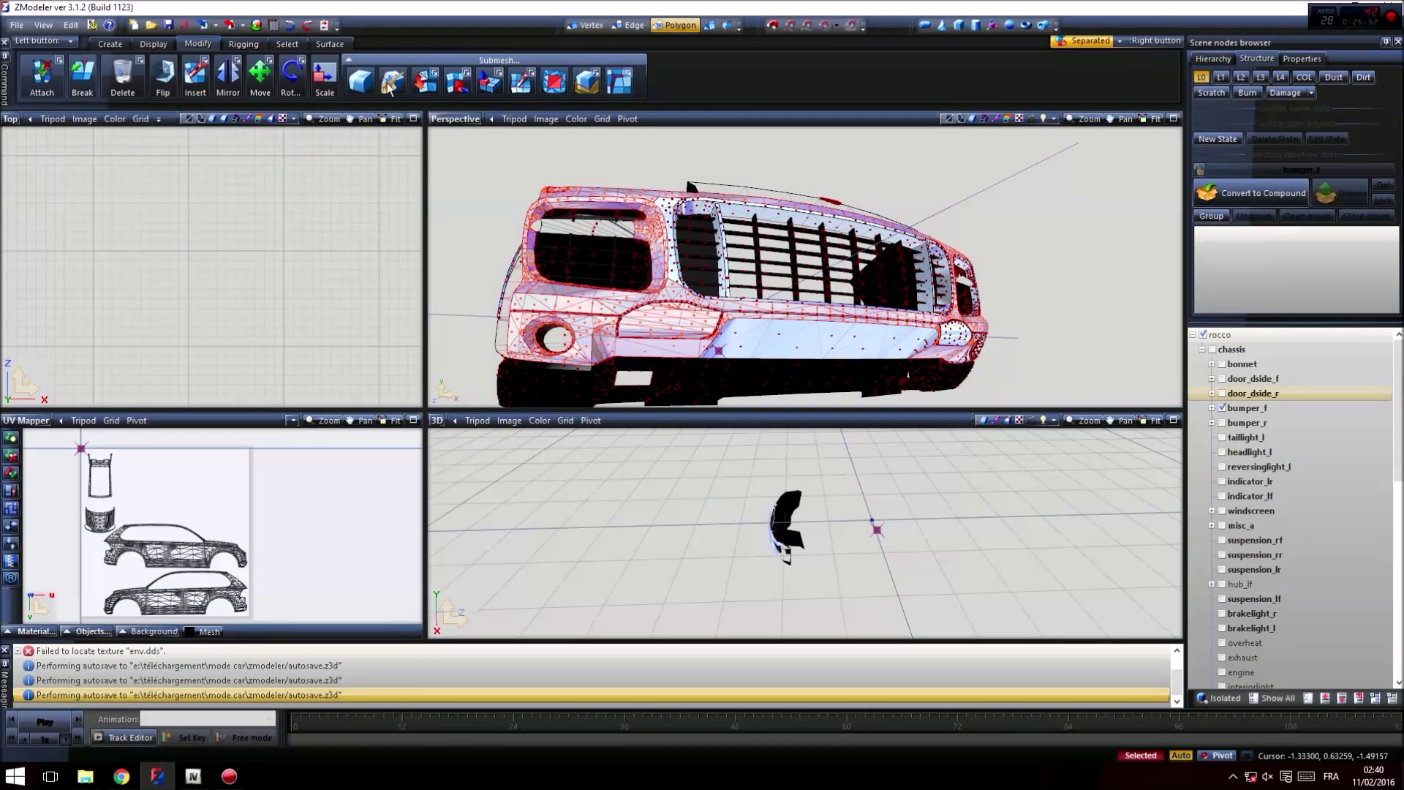
- Complete the bumper polygon selection around the grille frame, the lower centre and the opposite side
middle_click_drag(586, 314, 651, 307)
left_click(702, 217)
middle_click_drag(753, 285, 887, 351)
left_click(644, 293)
left_click(664, 327)
middle_click_drag(813, 272, 1100, 397)
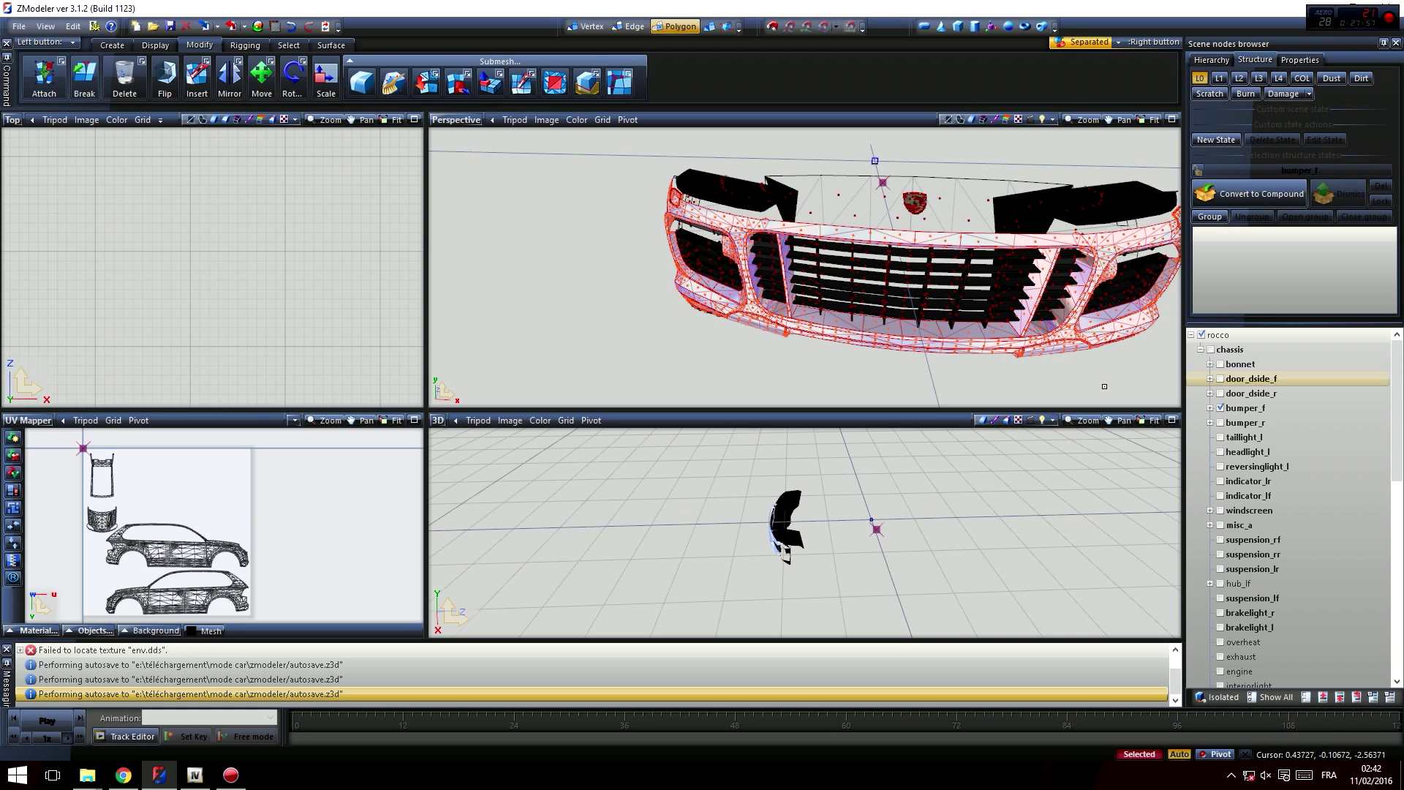
- Generate a new UV mapping from viewport XY for the selected polygons in a straight front view, forced onto the Template material
middle_click_drag(1056, 321, 857, 322)
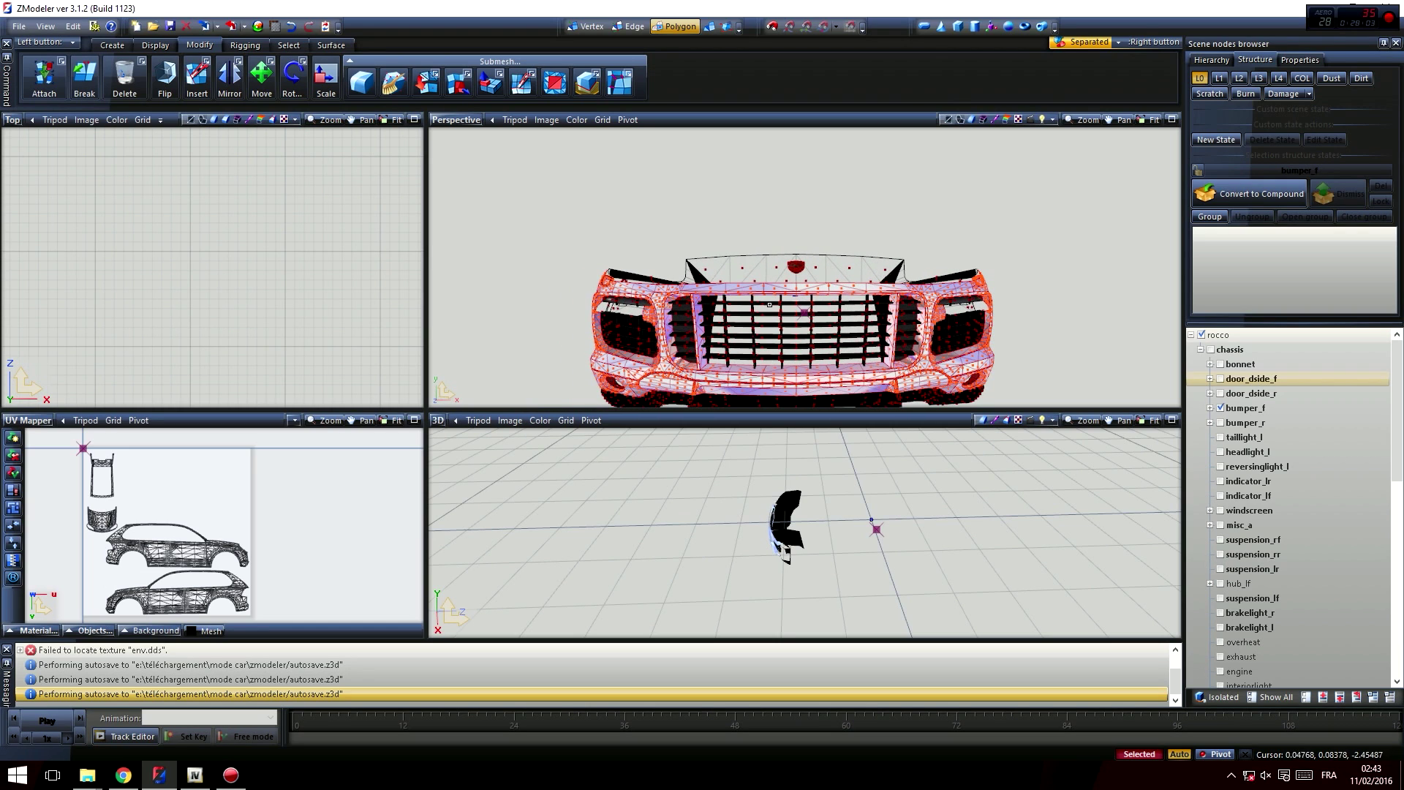
scroll(777, 305, "down", 4)
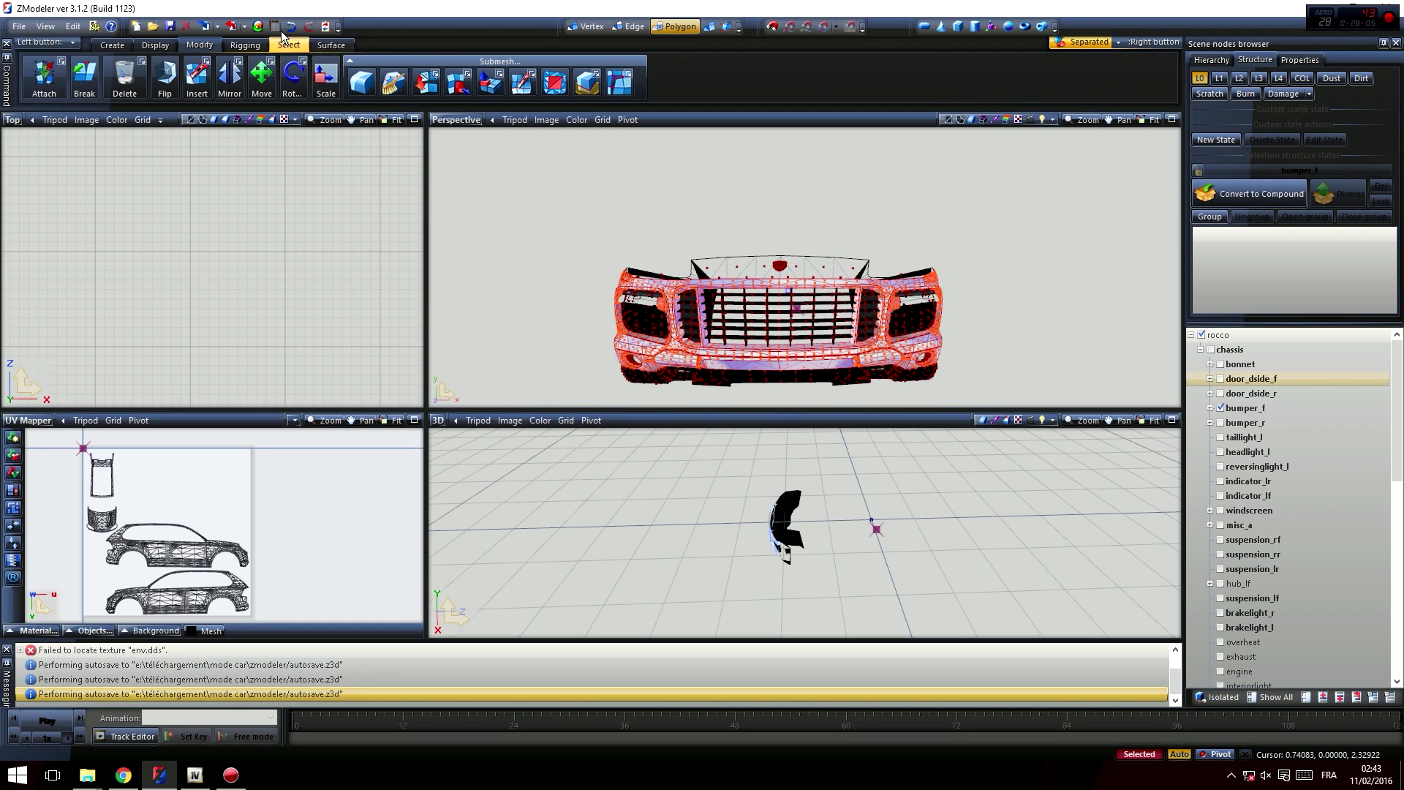
left_click(257, 26)
left_click_drag(374, 363, 216, 245)
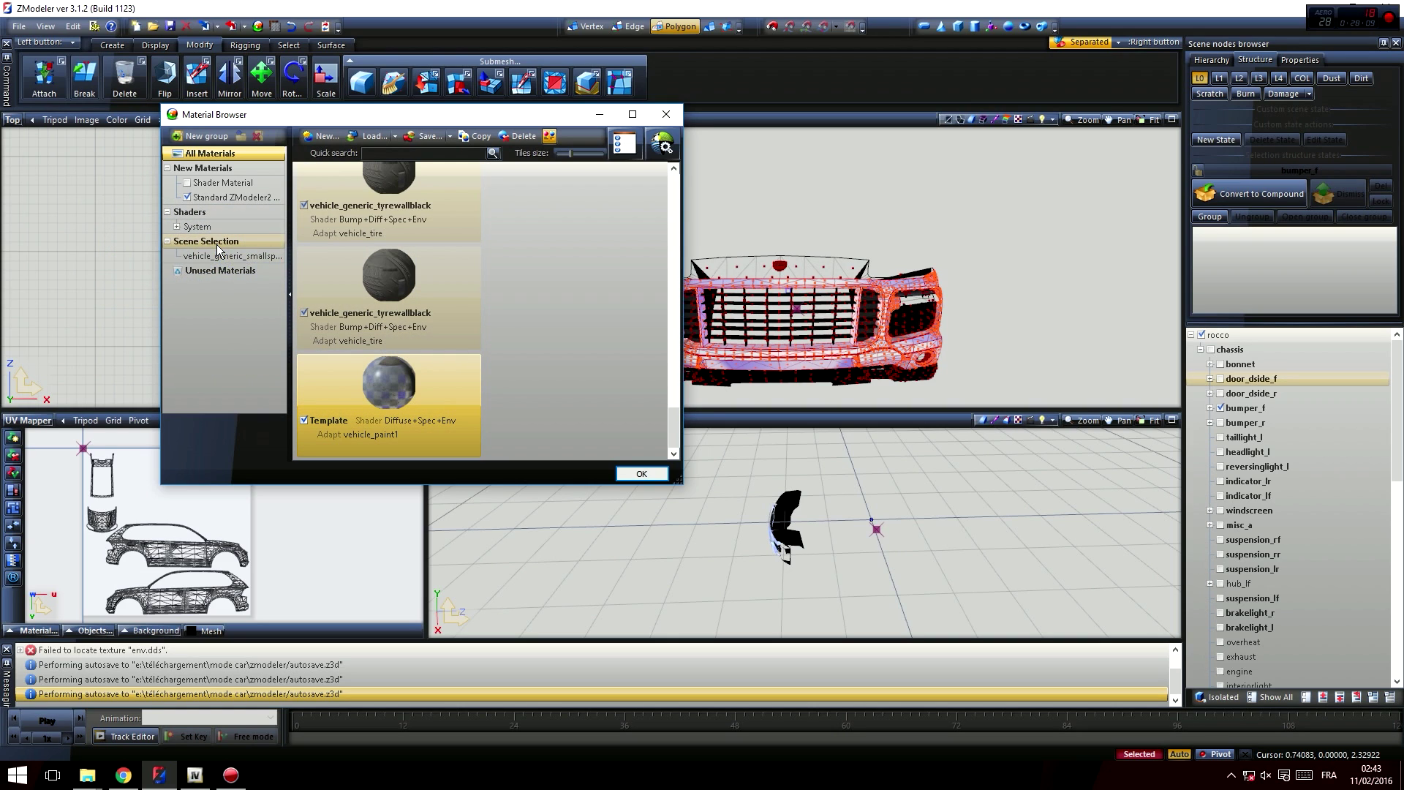
left_click(641, 473)
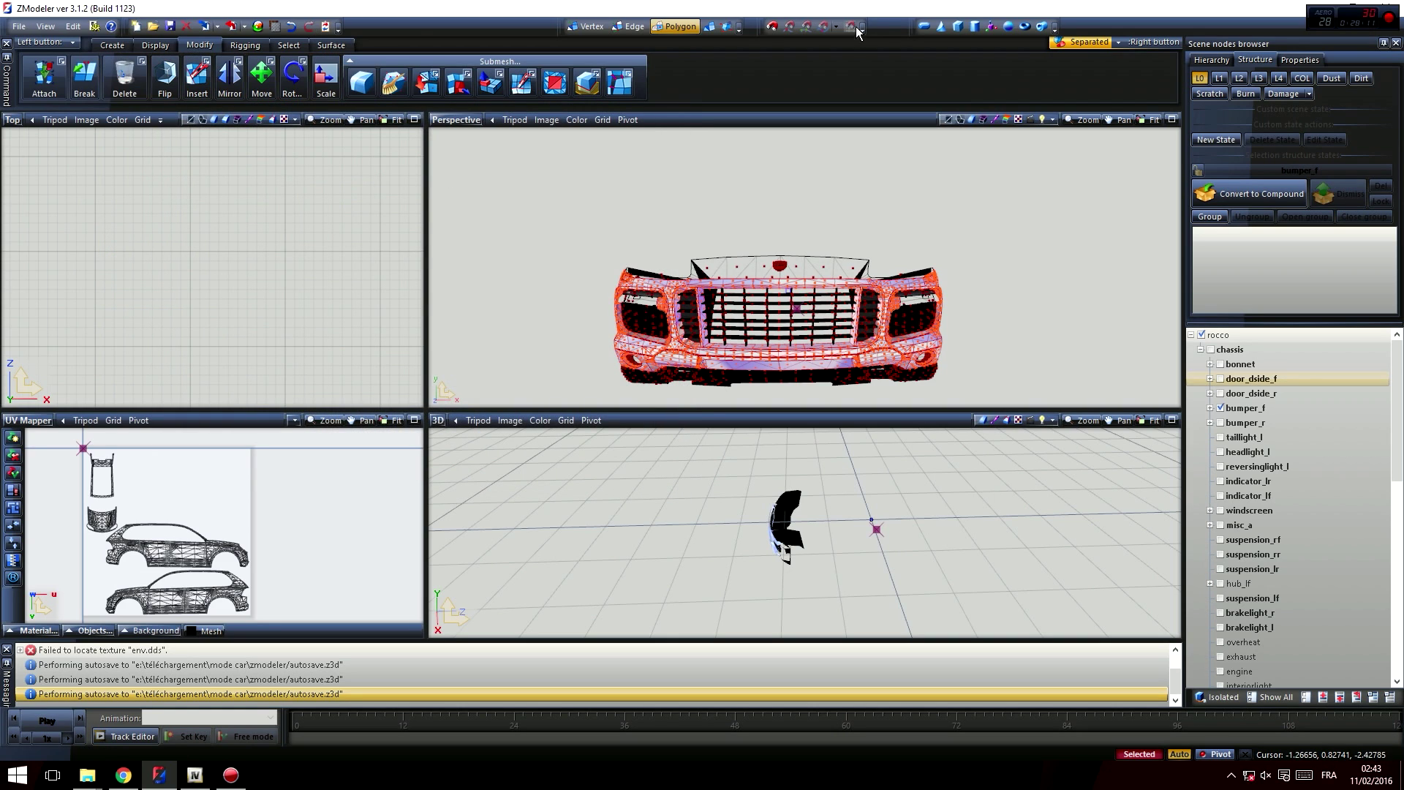
left_click(330, 46)
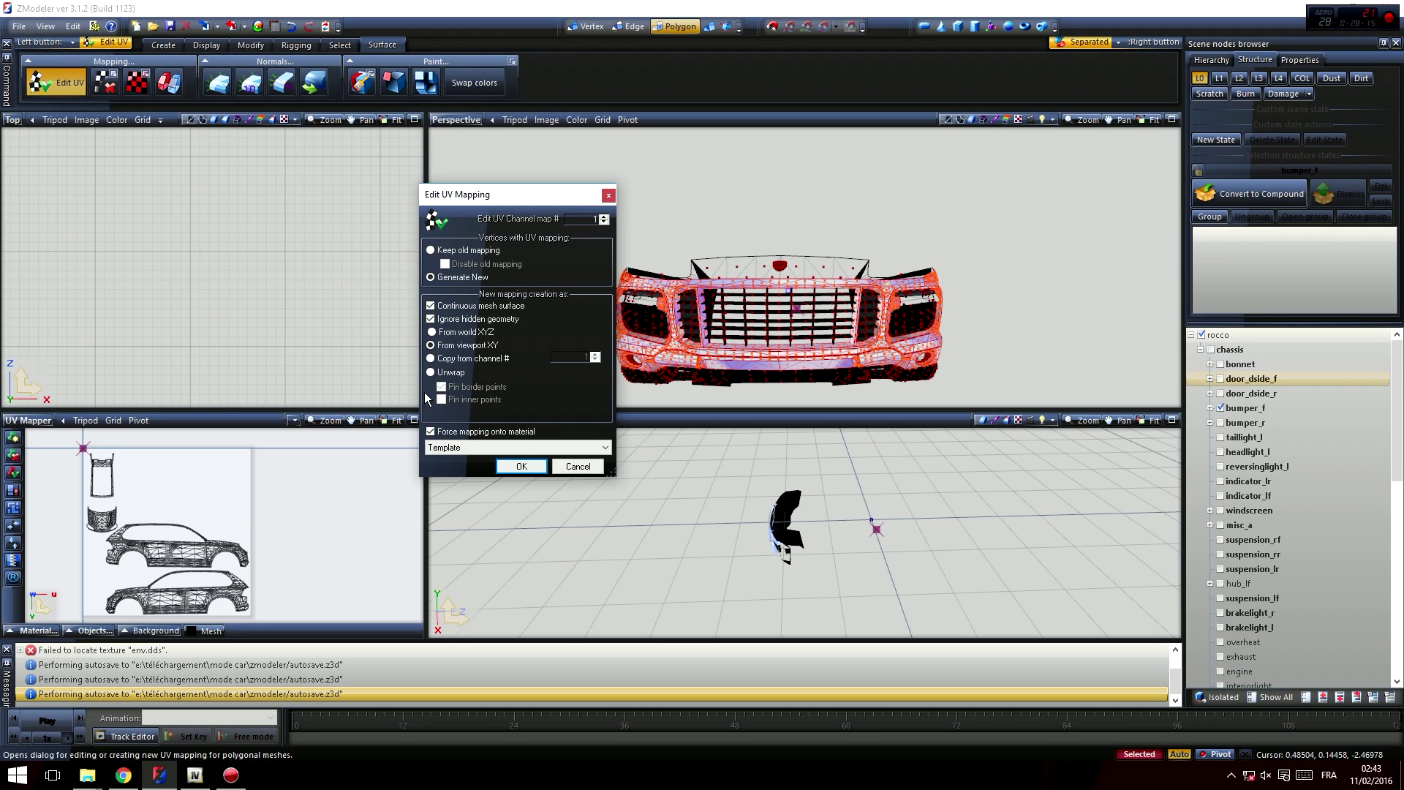
left_click(522, 467)
scroll(363, 512, "up", 3)
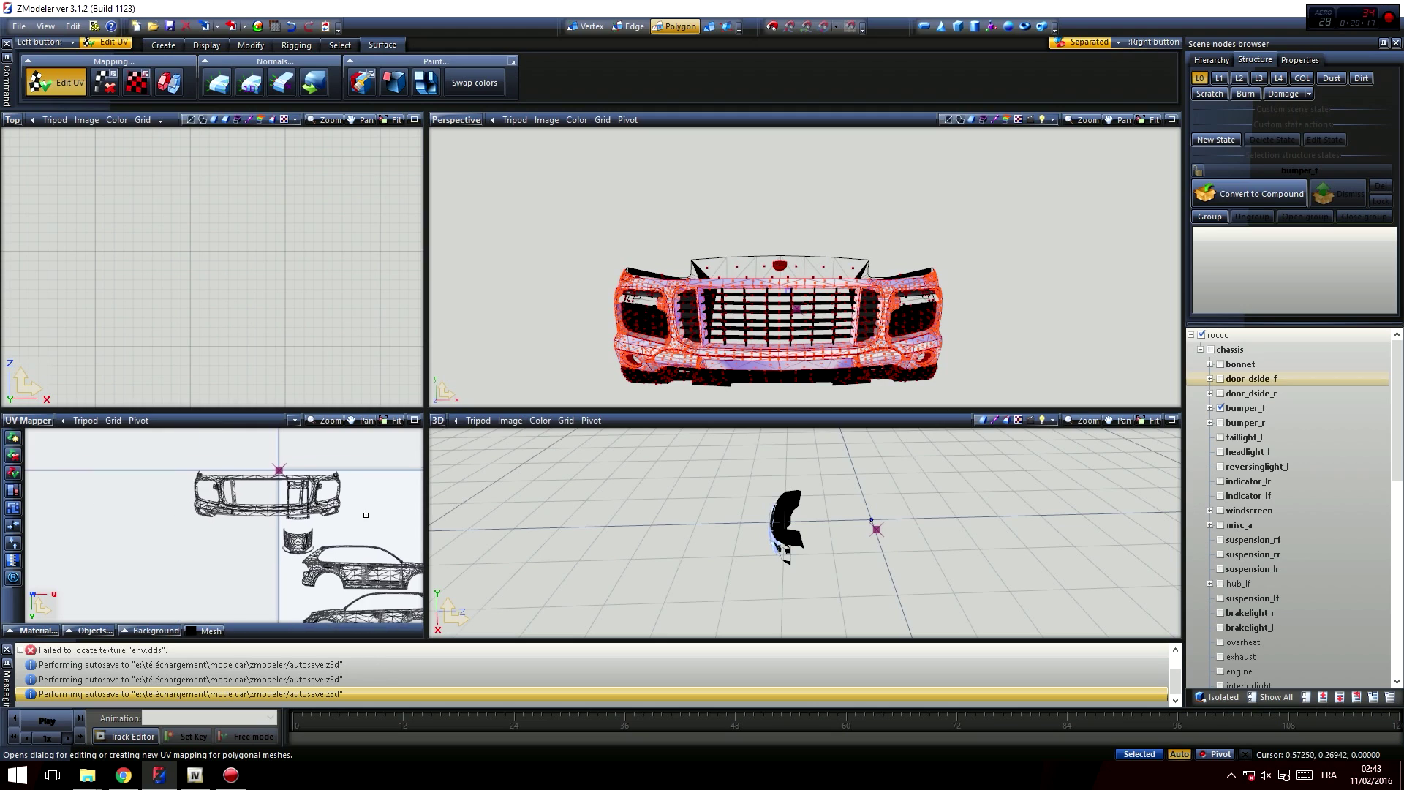
scroll(363, 512, "up", 2)
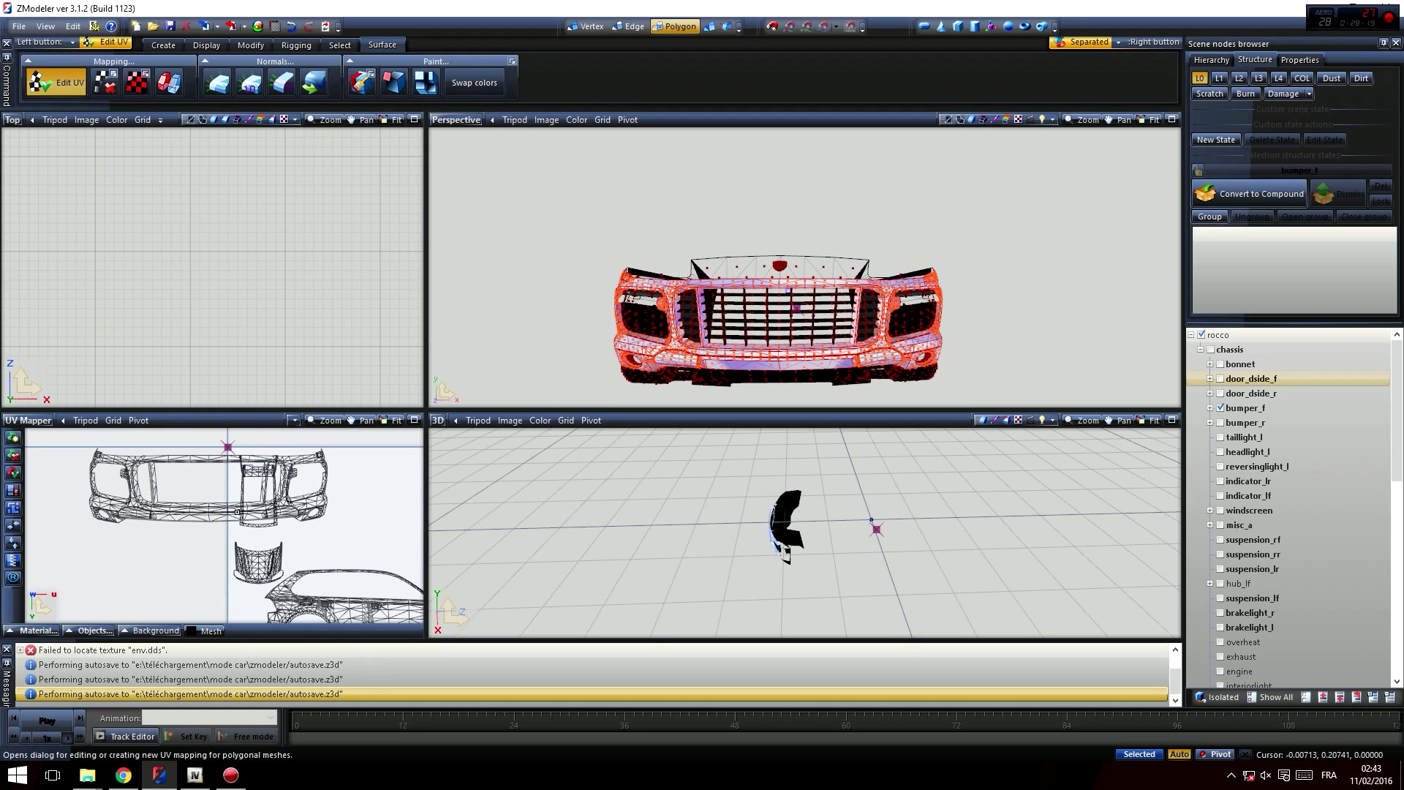
left_click(73, 92)
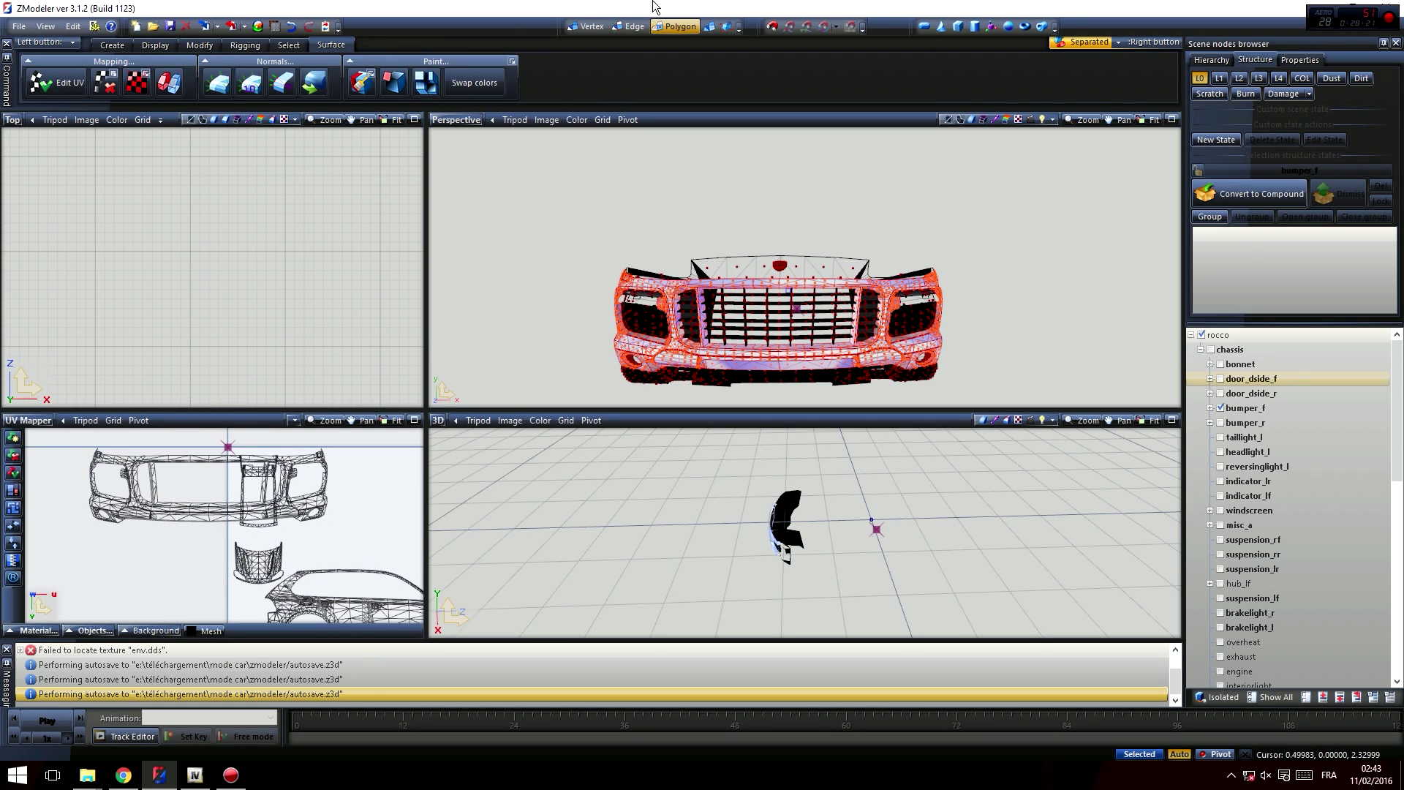
- Return to object-level editing and activate the Move tool for the UV layout
left_click(710, 30)
left_click(201, 46)
left_click(261, 77)
scroll(197, 450, "down", 2)
- Try to select and move the bumper's front-view UV layout away from the bodyshell's layout, and undo the move
left_click_drag(84, 448, 341, 530)
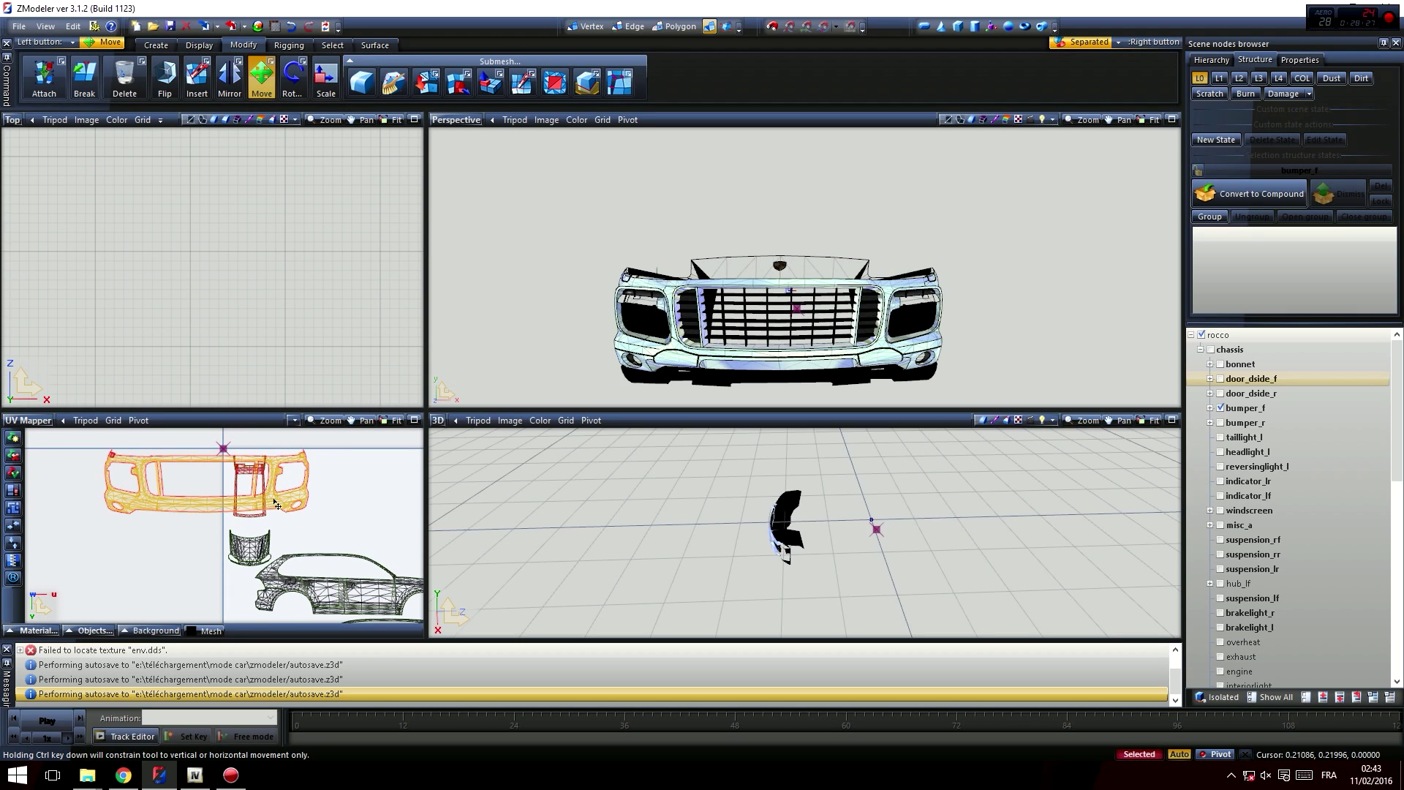
scroll(284, 506, "up", 2)
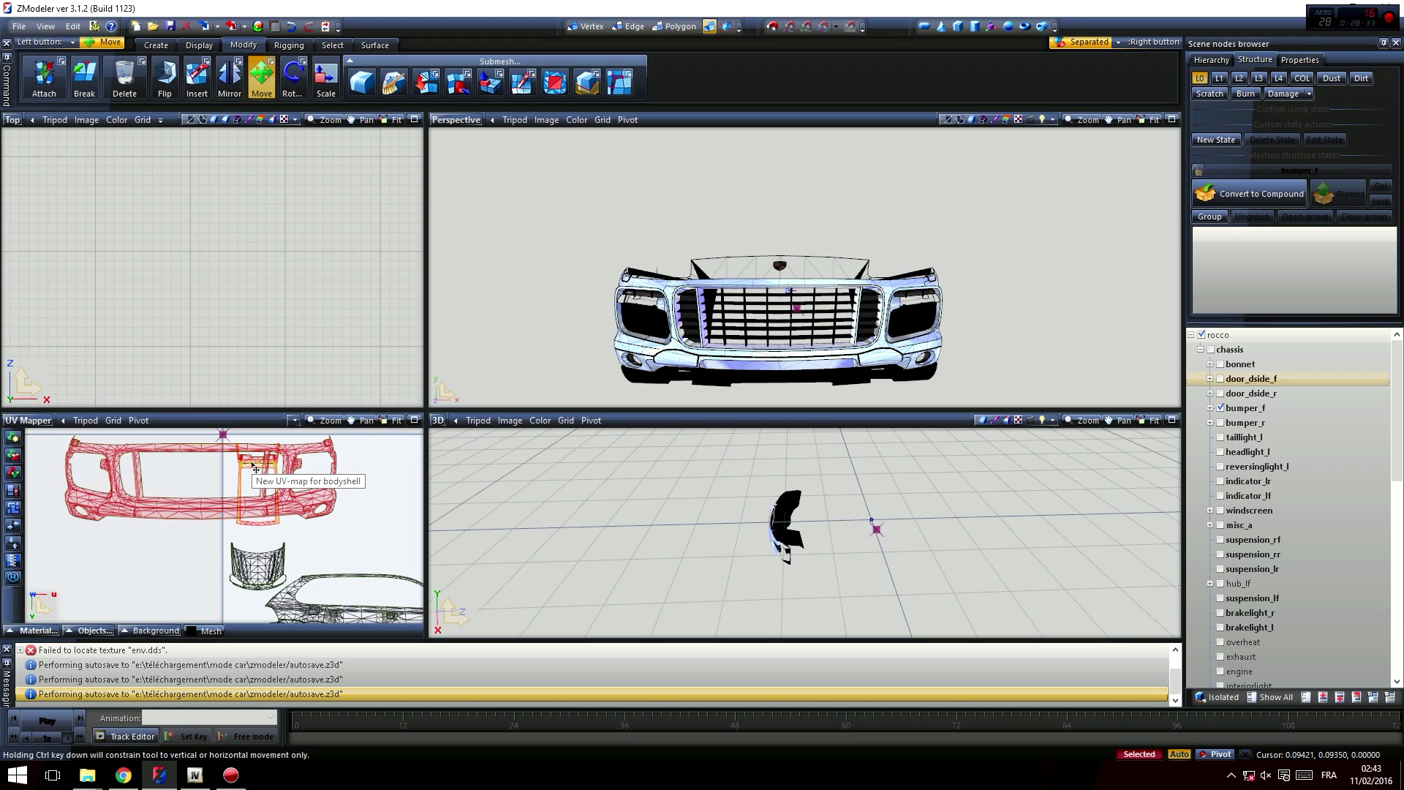
scroll(299, 494, "up", 1)
scroll(298, 494, "down", 4)
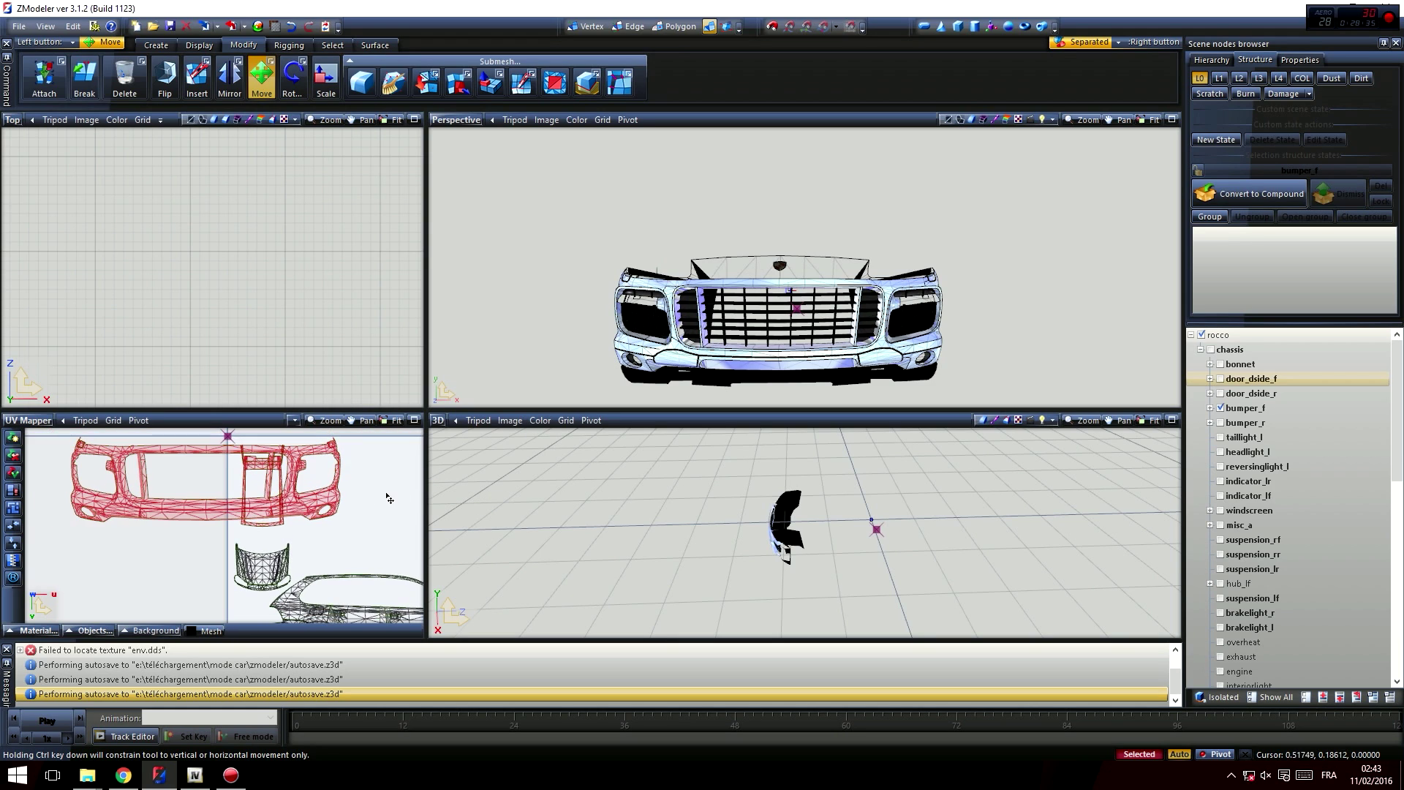
left_click_drag(324, 525, 295, 537)
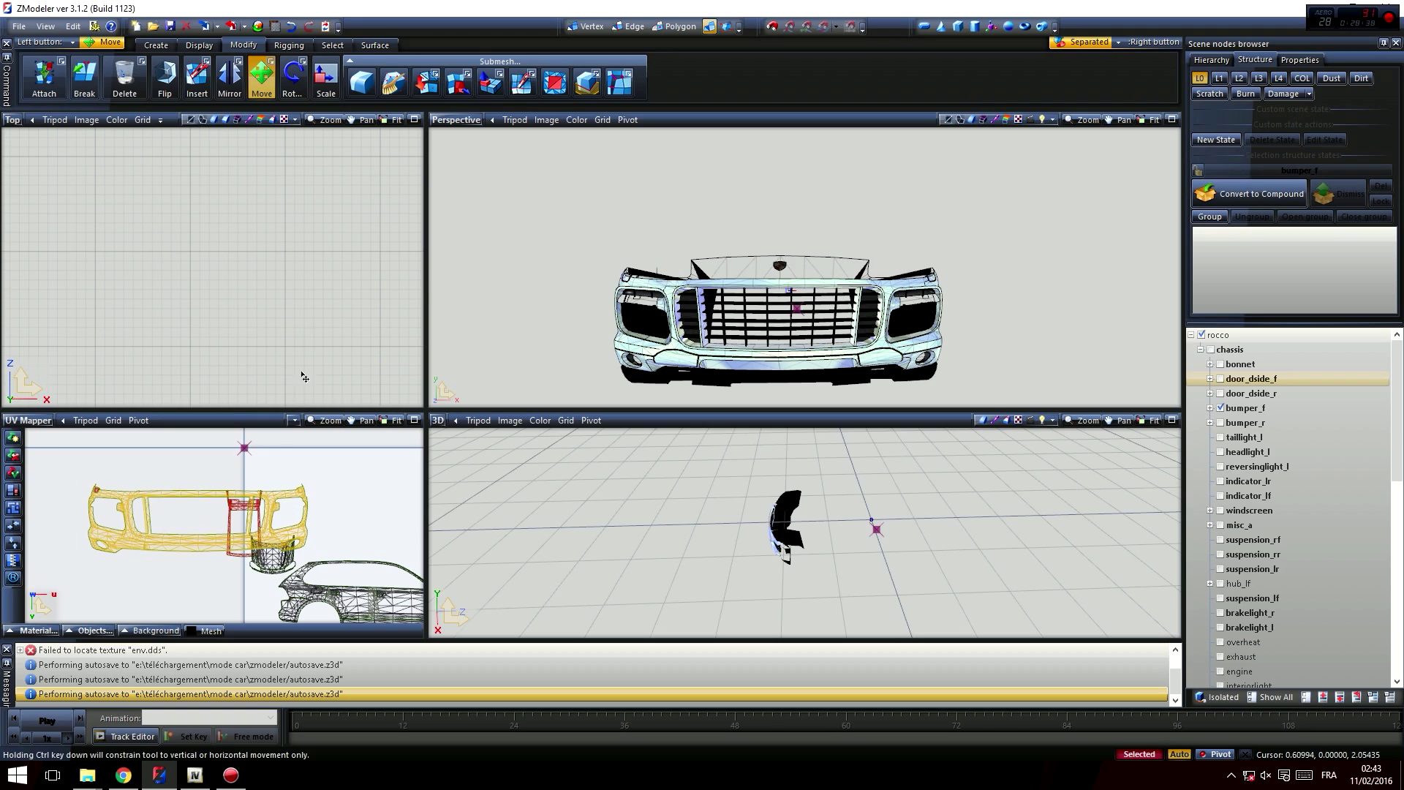
left_click(290, 28)
- Try to shift the bumper's UV layout sideways and down over the texture area, and undo the move
right_click_drag(92, 539, 96, 544)
left_click_drag(161, 510, 242, 540)
scroll(139, 495, "up", 1)
scroll(142, 499, "down", 2)
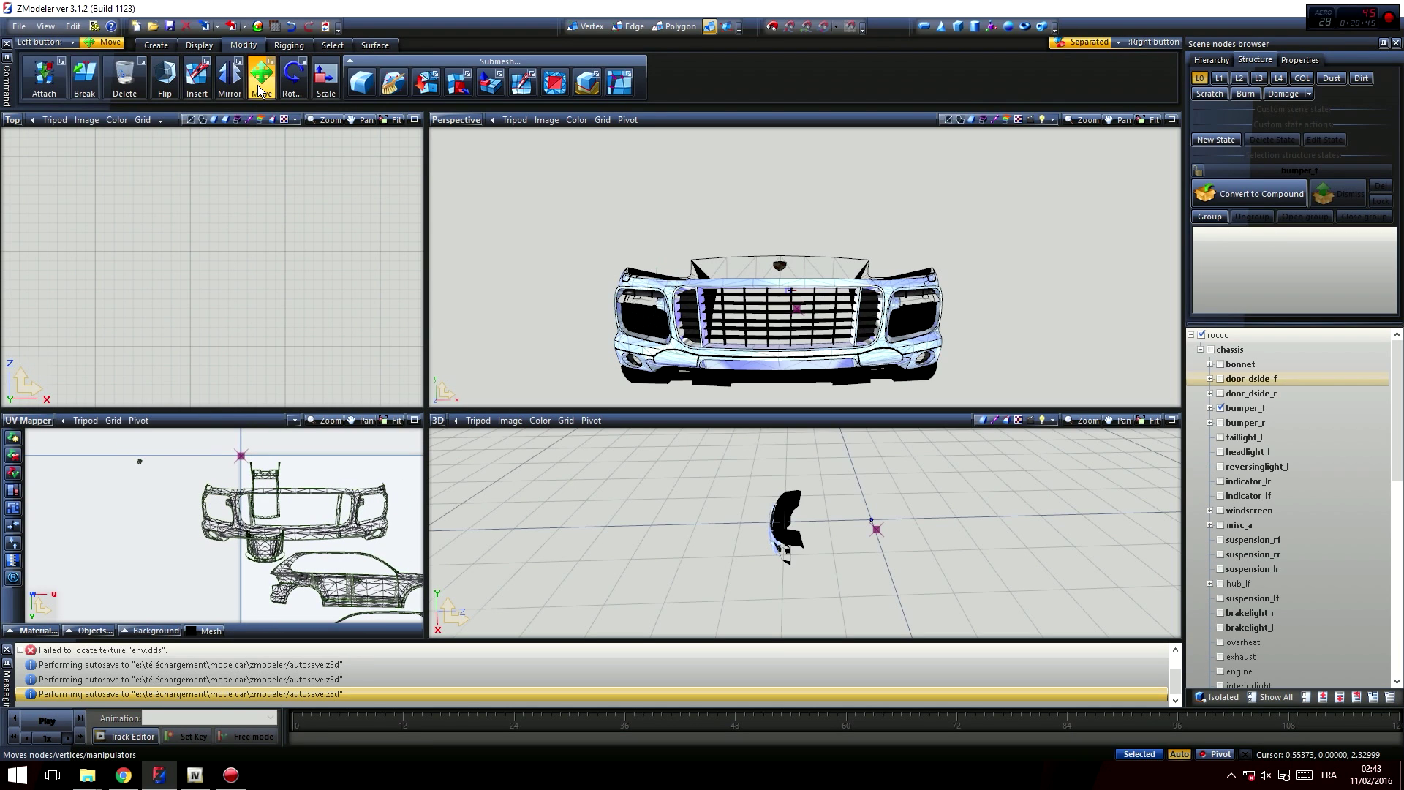
left_click(290, 26)
- Try to select the bumper's front-view UV layout at object level and shift it away from the neighbouring layouts
scroll(119, 509, "up", 3)
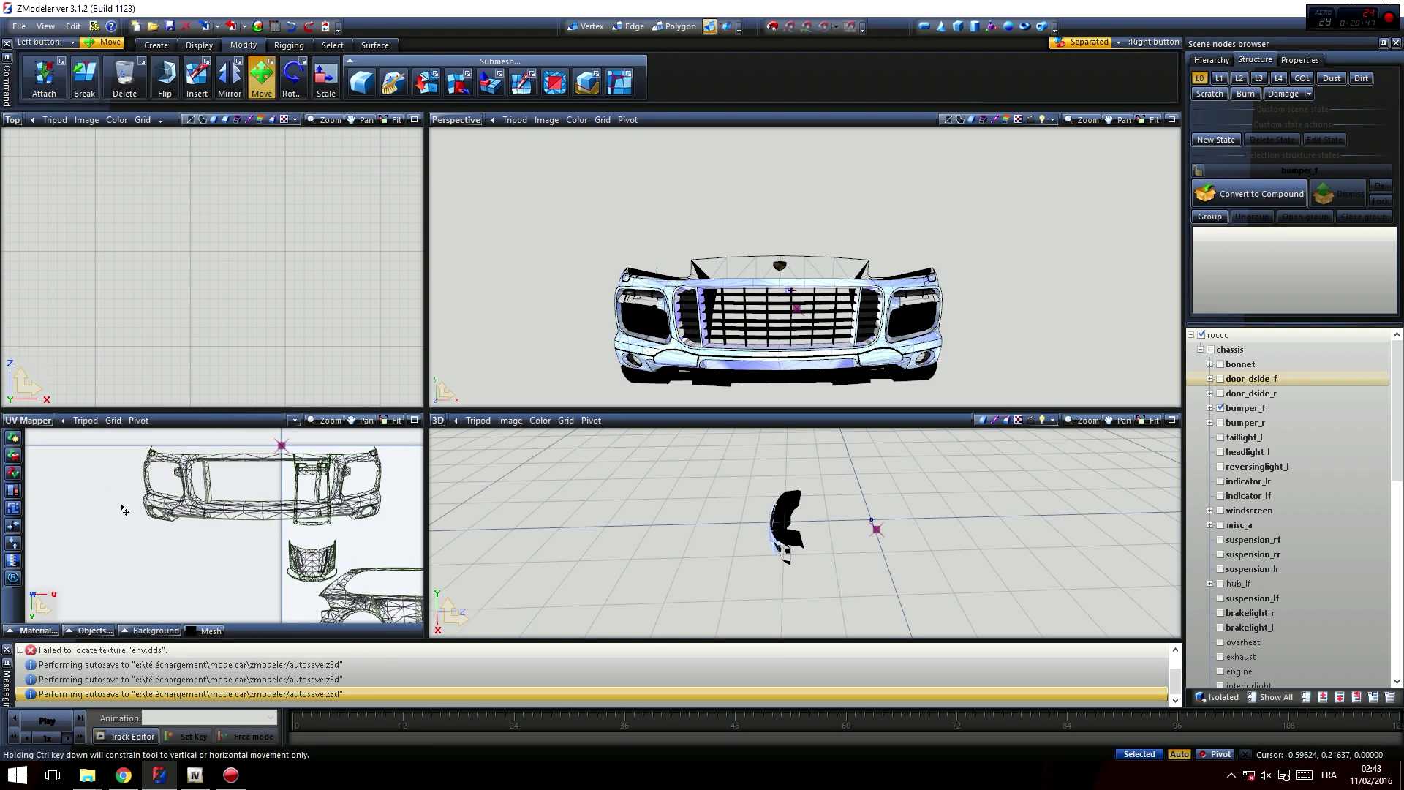
left_click_drag(100, 504, 276, 573)
left_click(121, 467)
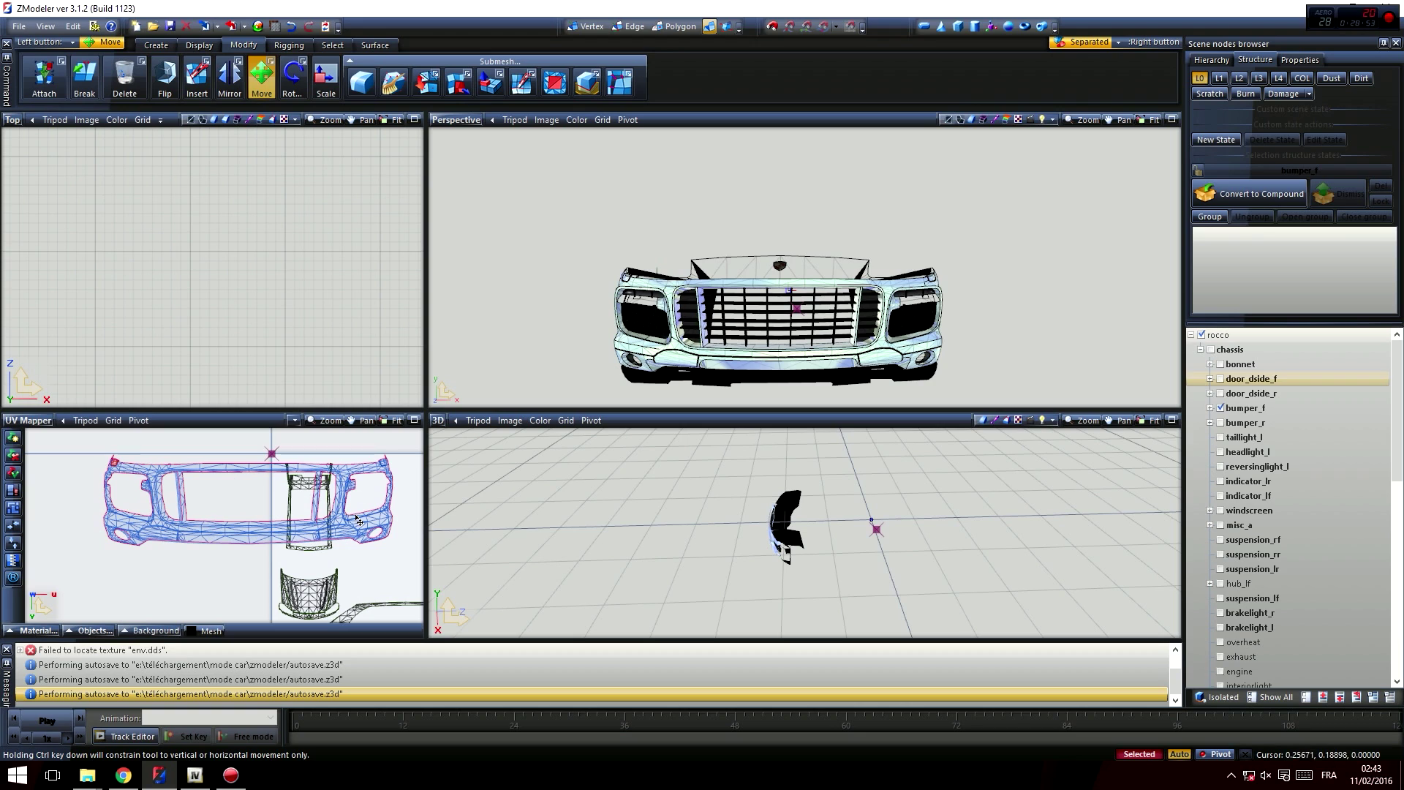
scroll(238, 532, "down", 2)
middle_click_drag(233, 535, 111, 509)
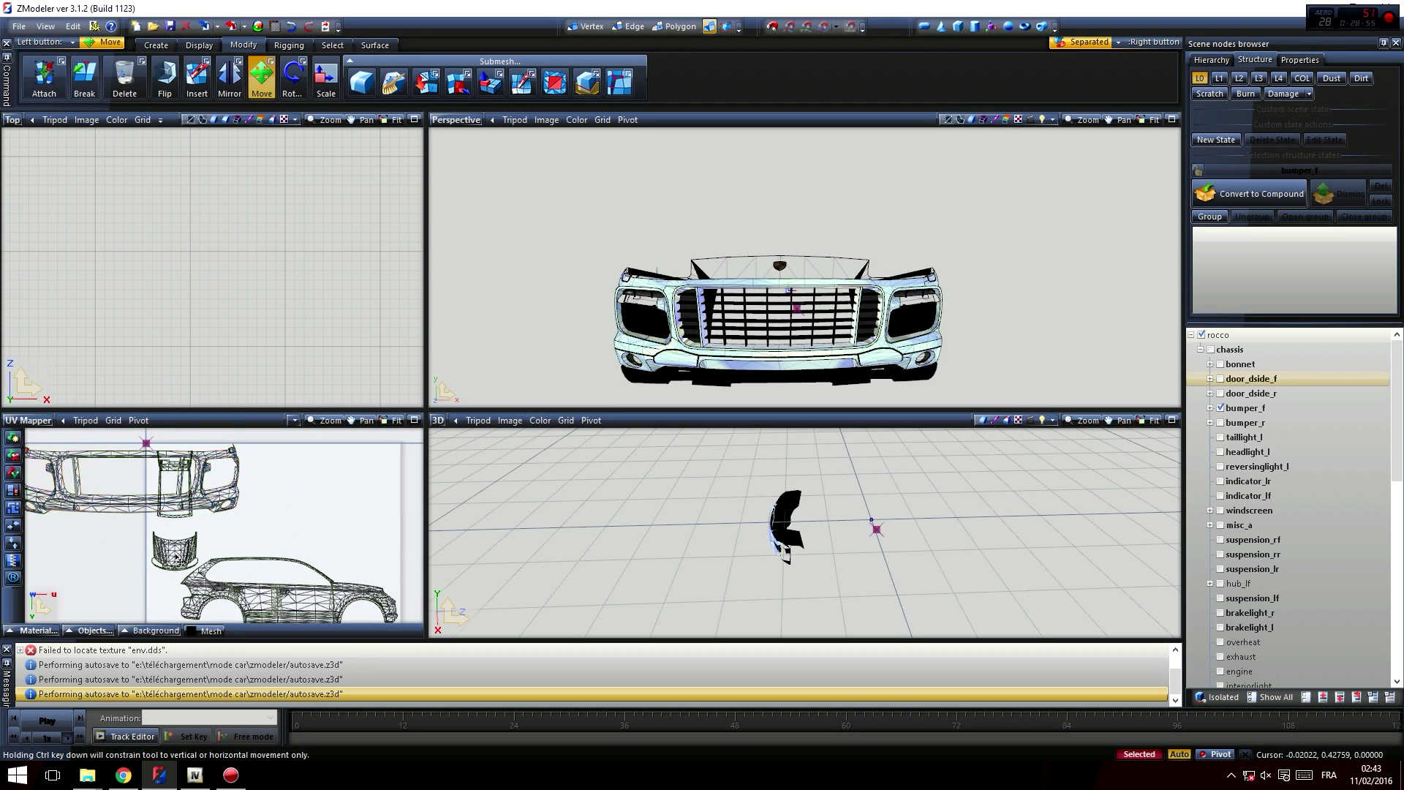
middle_click_drag(146, 553, 244, 570)
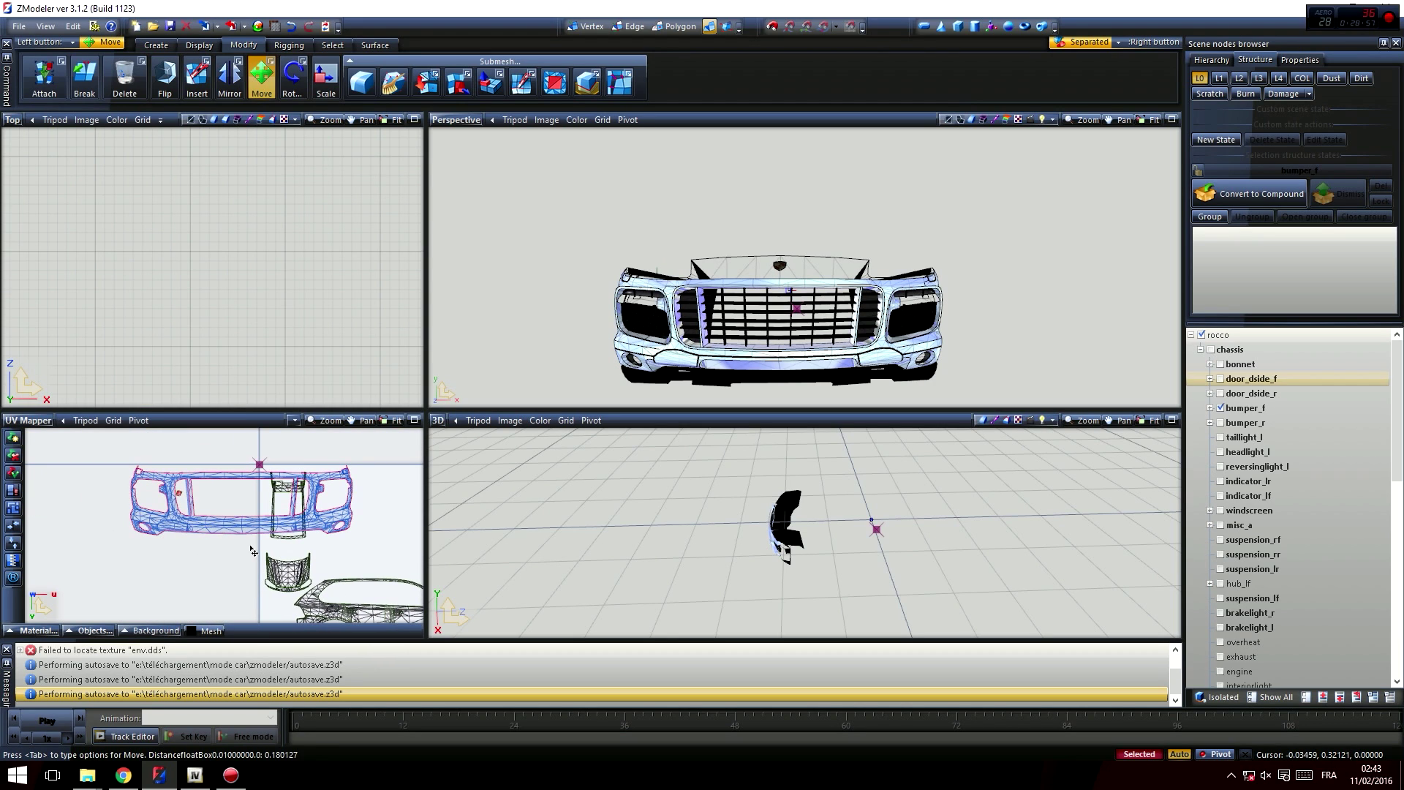
scroll(241, 521, "up", 2)
scroll(241, 521, "up", 2)
scroll(231, 545, "down", 1)
middle_click_drag(294, 511, 245, 499)
scroll(150, 488, "down", 1)
scroll(290, 501, "down", 1)
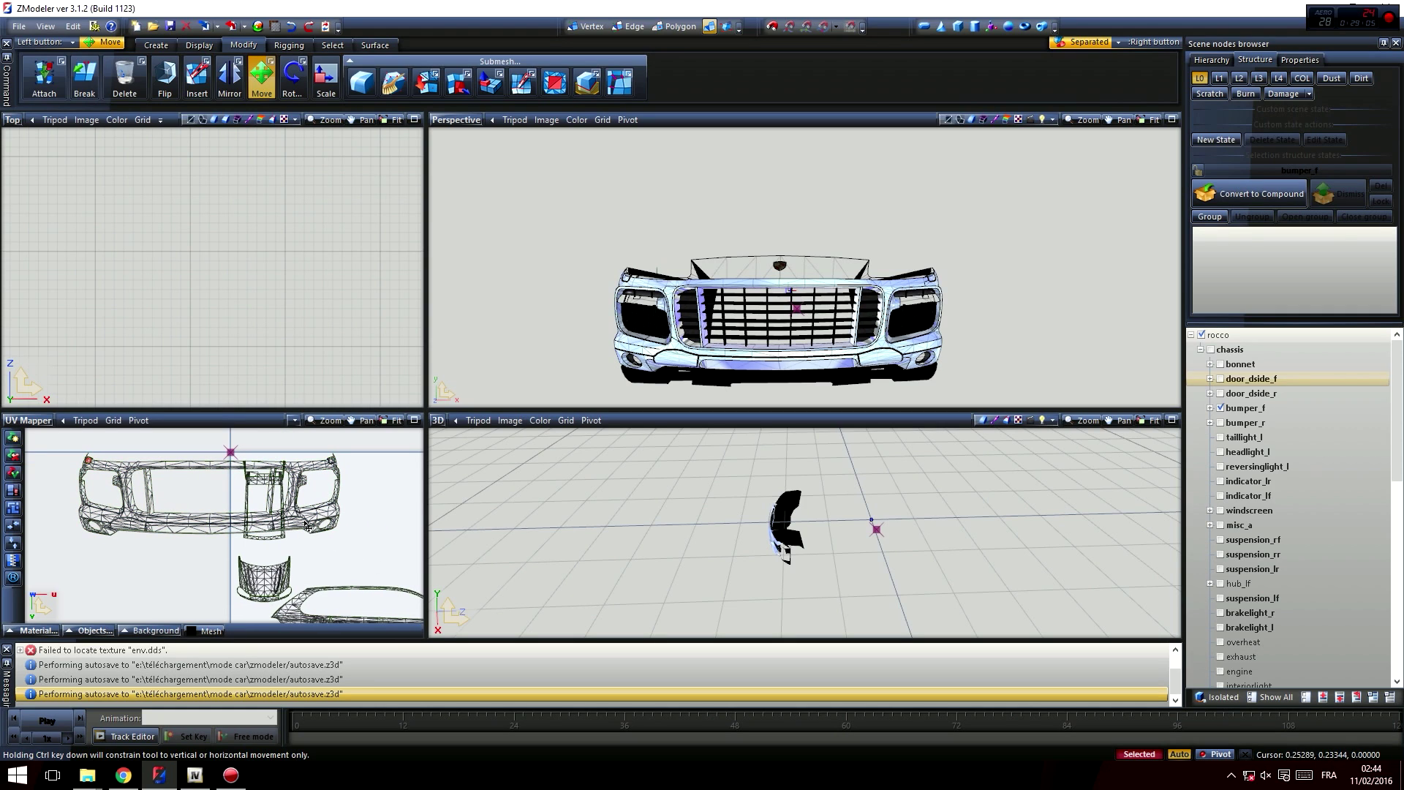
- Try again to move the whole bumper UV layout clear of the top-view layout it overlaps
left_click_drag(61, 562, 247, 452)
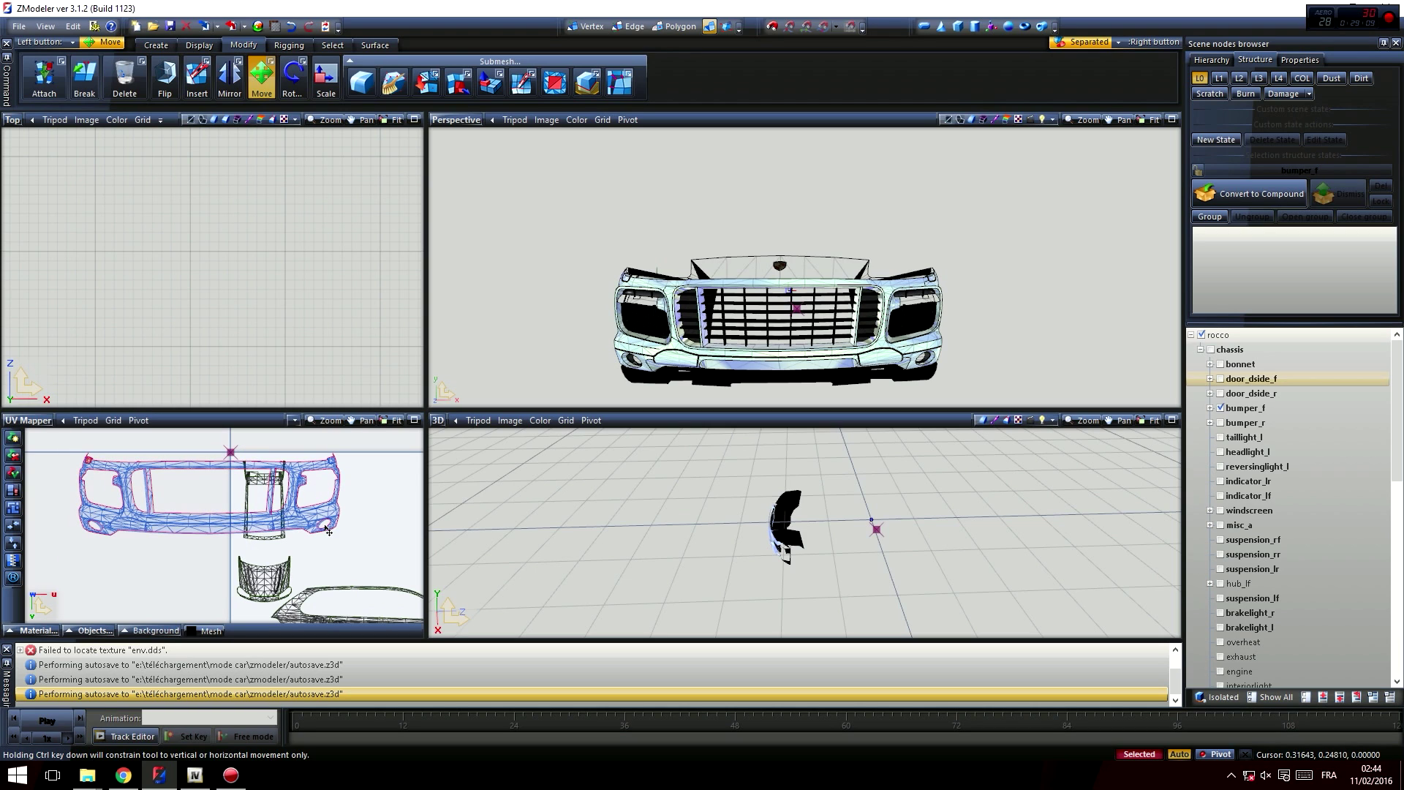
scroll(293, 546, "down", 1)
scroll(293, 558, "up", 1)
scroll(322, 528, "down", 1)
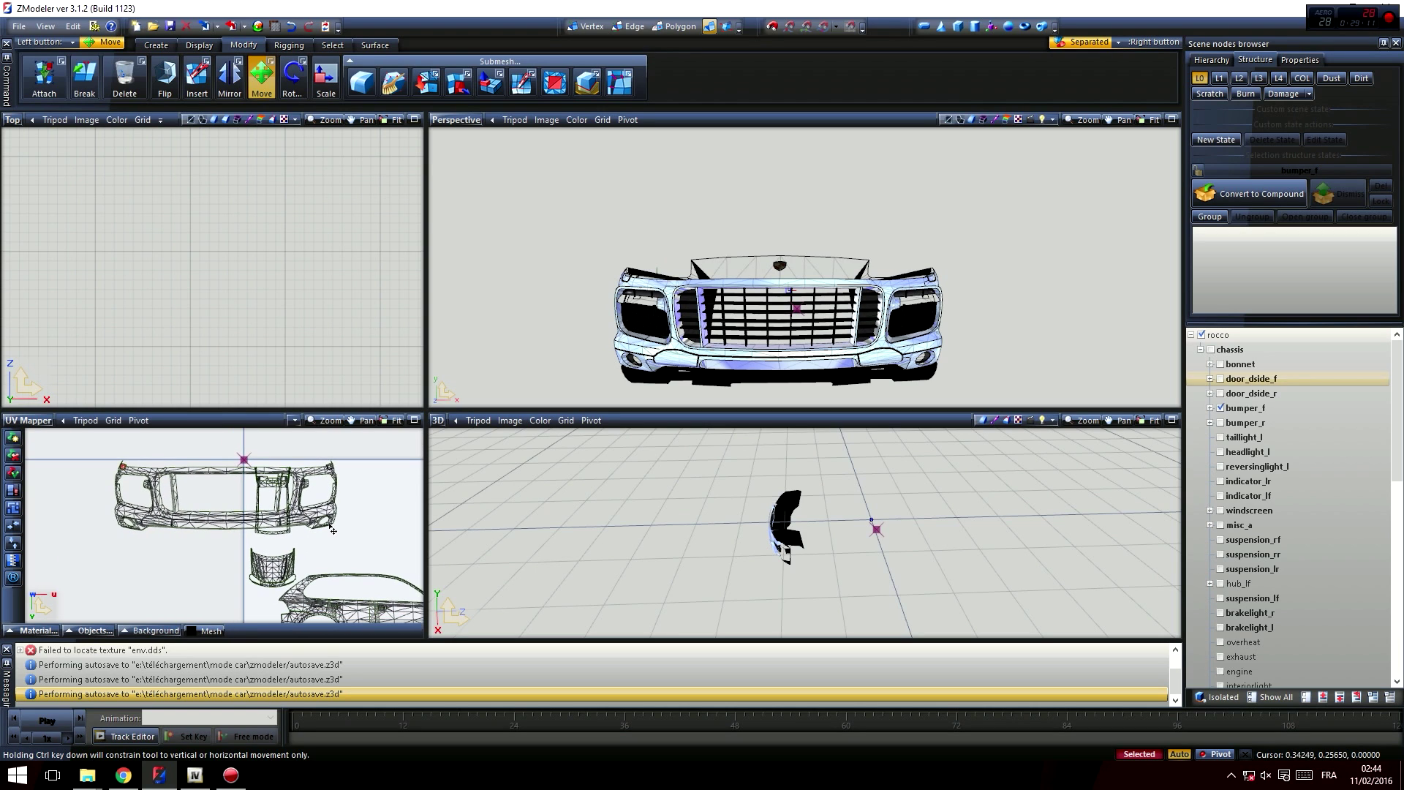
scroll(199, 560, "up", 3)
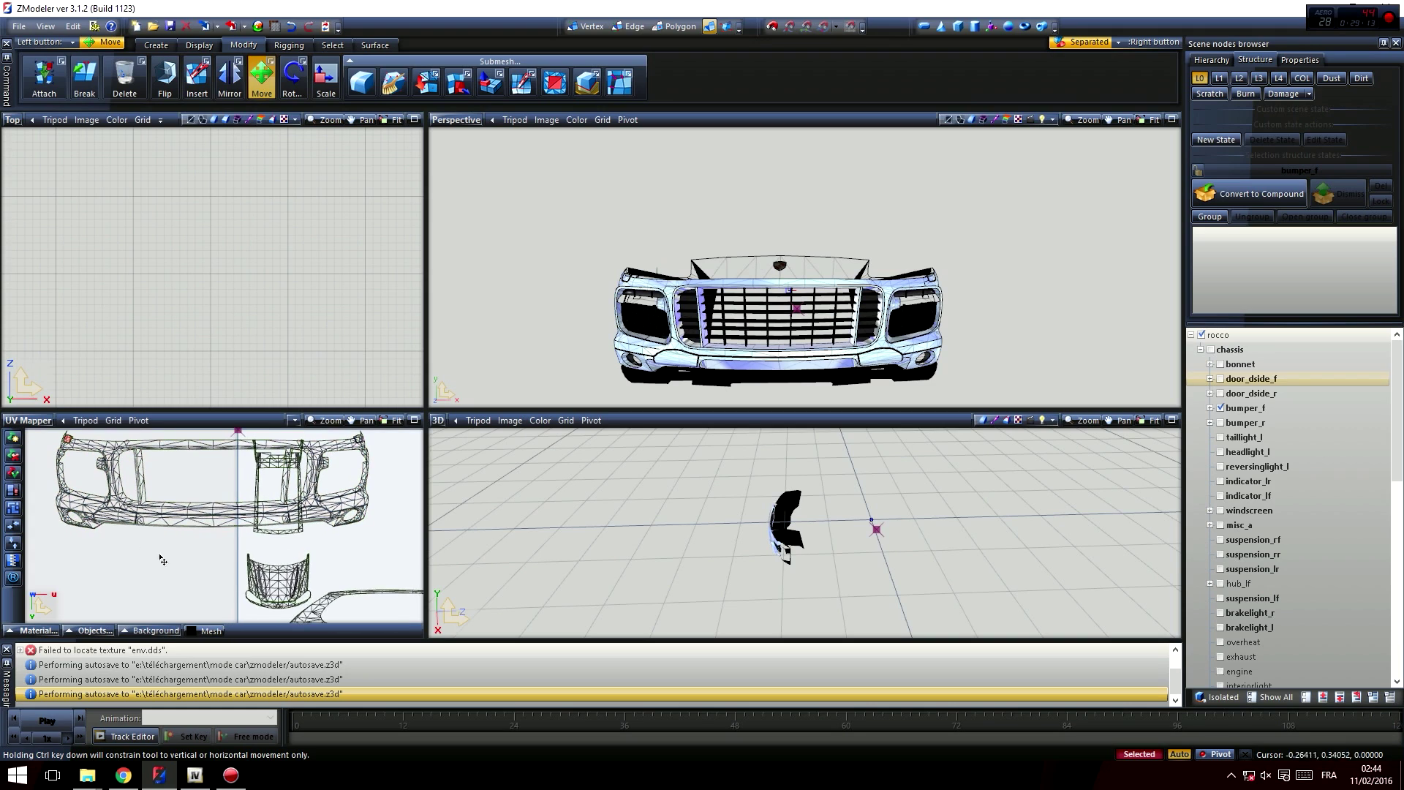
middle_click_drag(199, 559, 168, 569)
left_click_drag(78, 446, 343, 569)
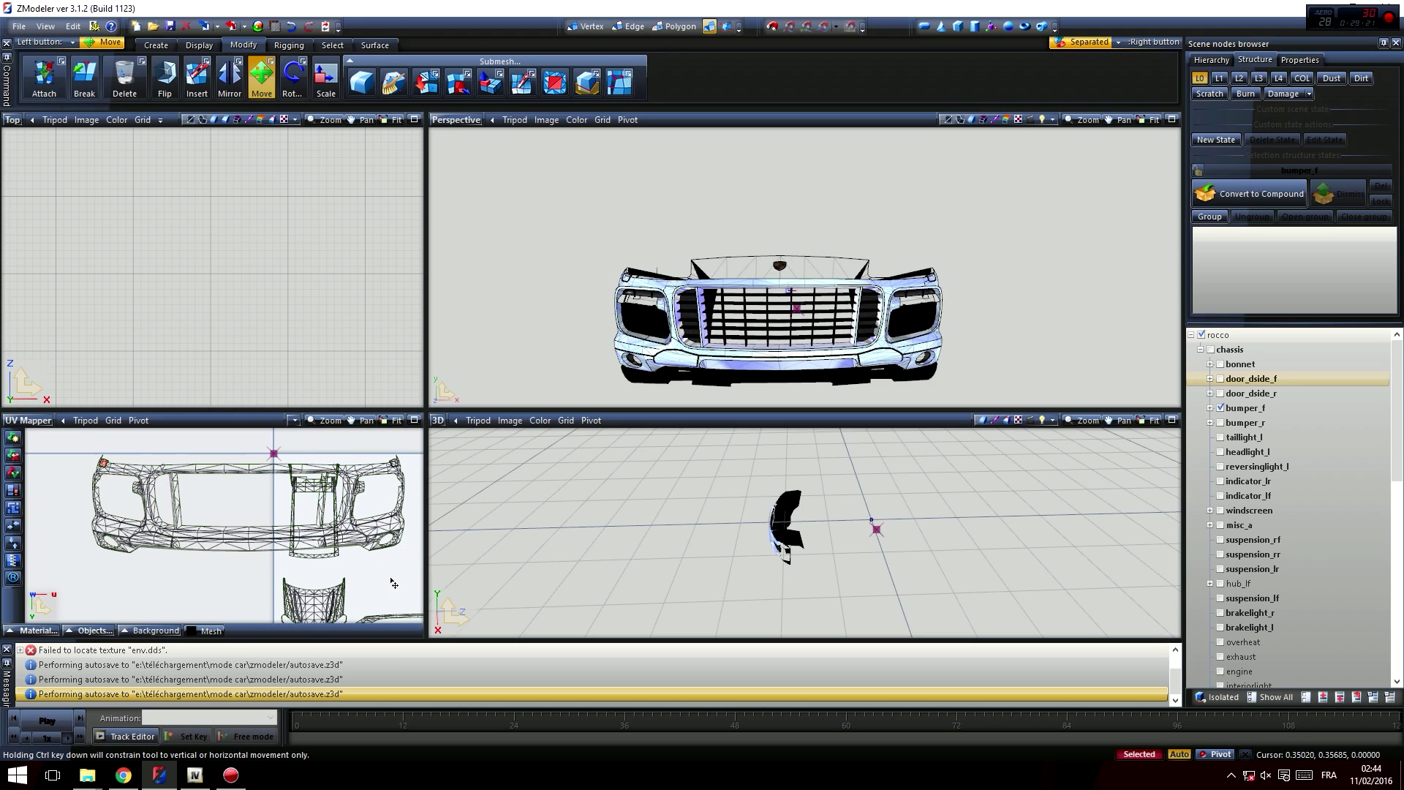
middle_click_drag(366, 526, 292, 518)
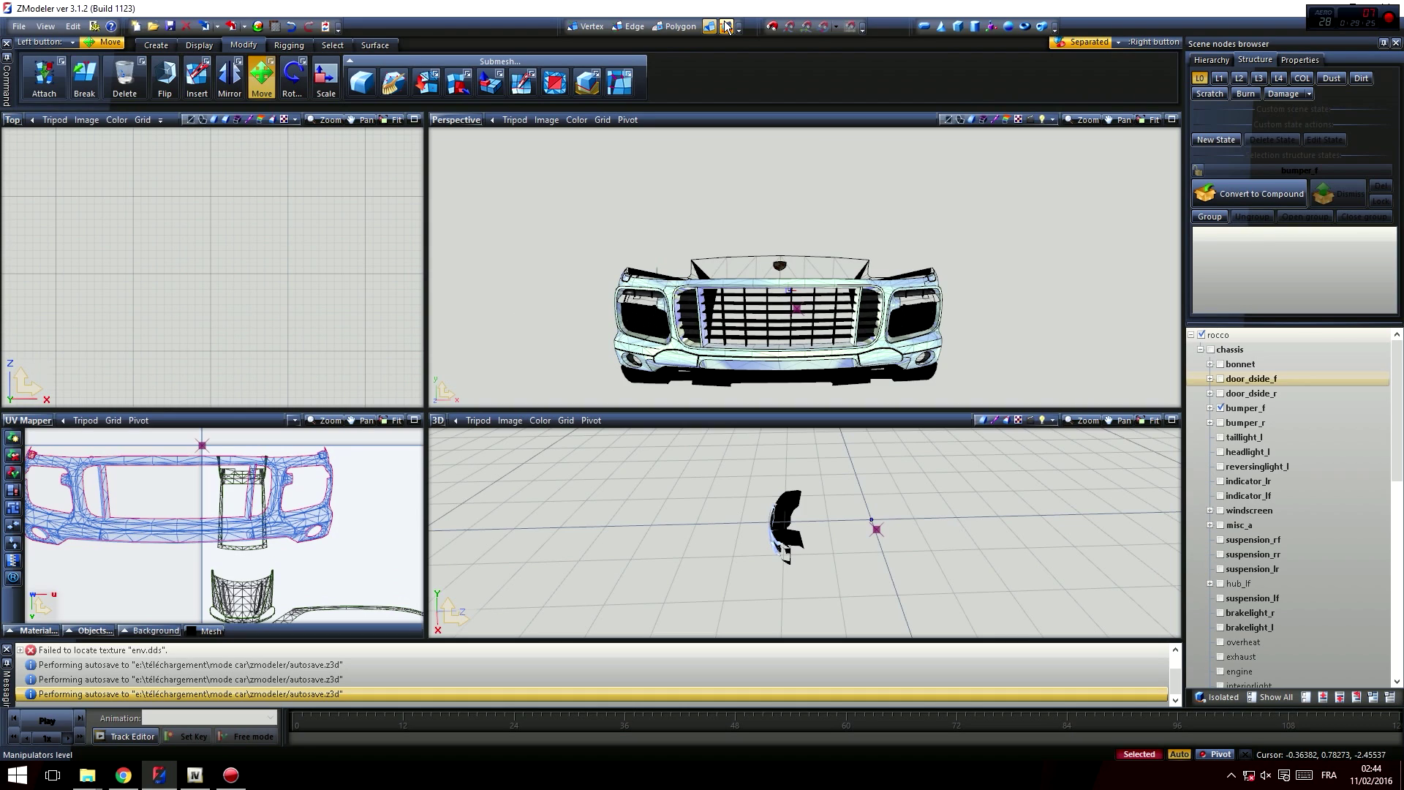
- Switch to polygon-level editing, clear the existing selection, and try to grab the bumper's UV polygons
left_click(688, 32)
middle_click_drag(320, 541, 424, 541)
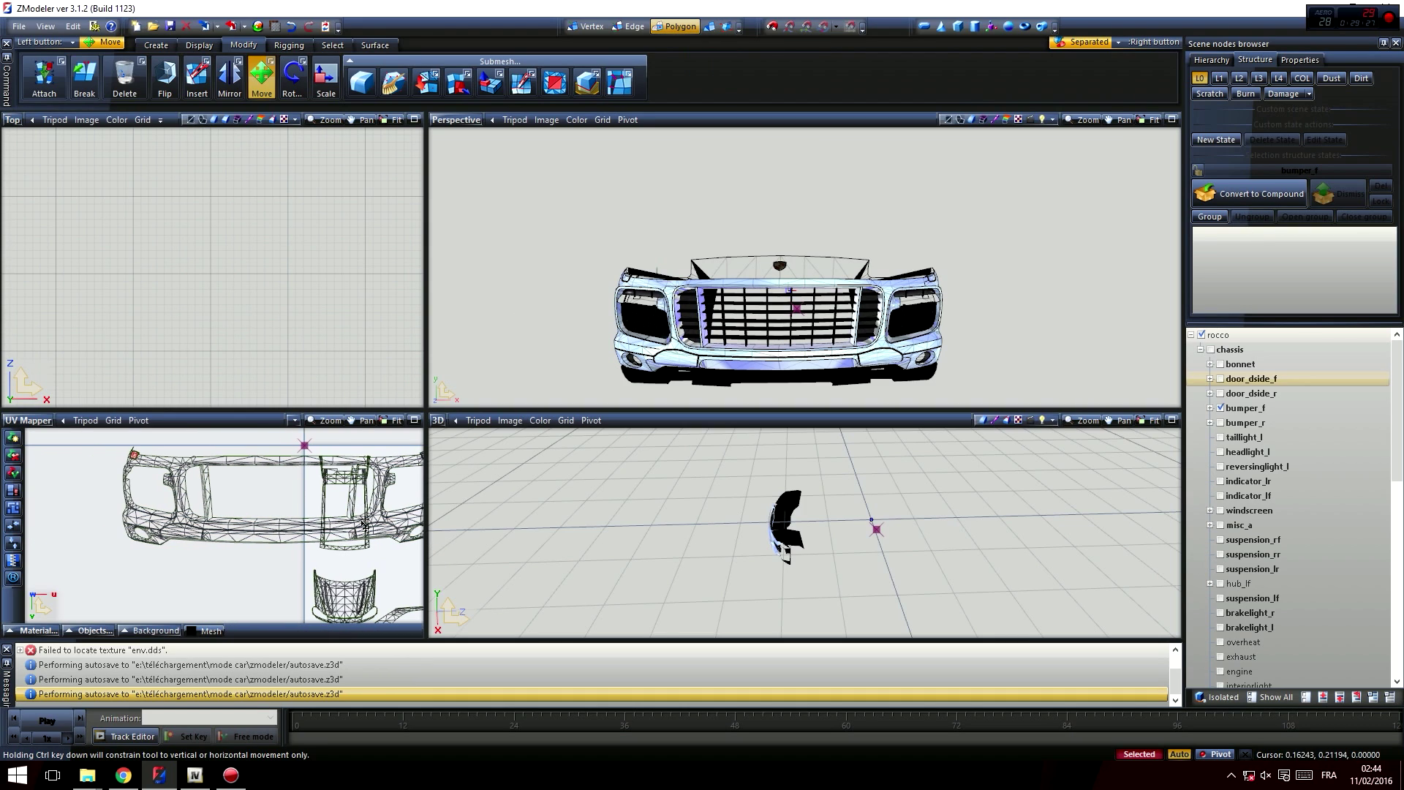
key("space")
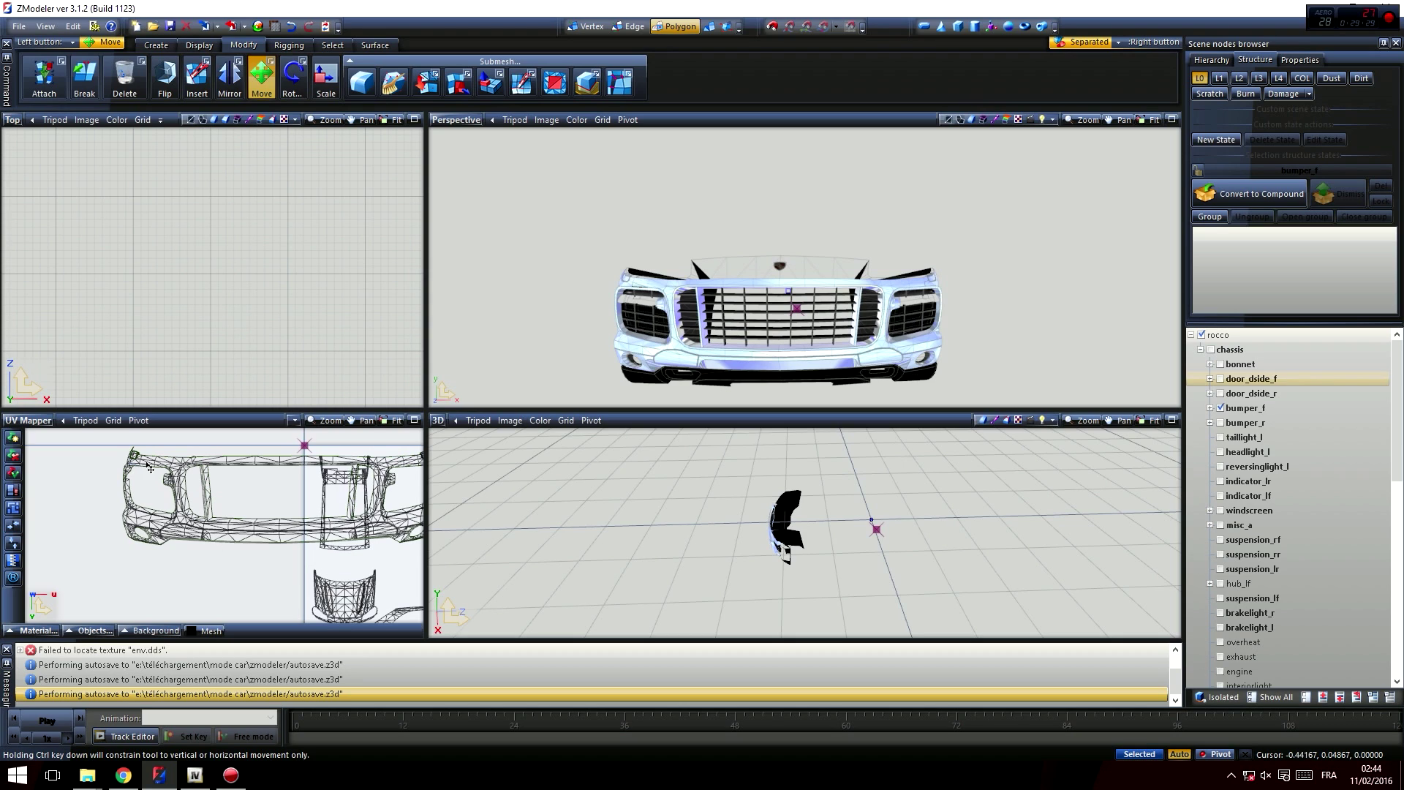
scroll(139, 474, "down", 1)
left_click_drag(109, 449, 381, 538)
middle_click_drag(382, 539, 263, 557)
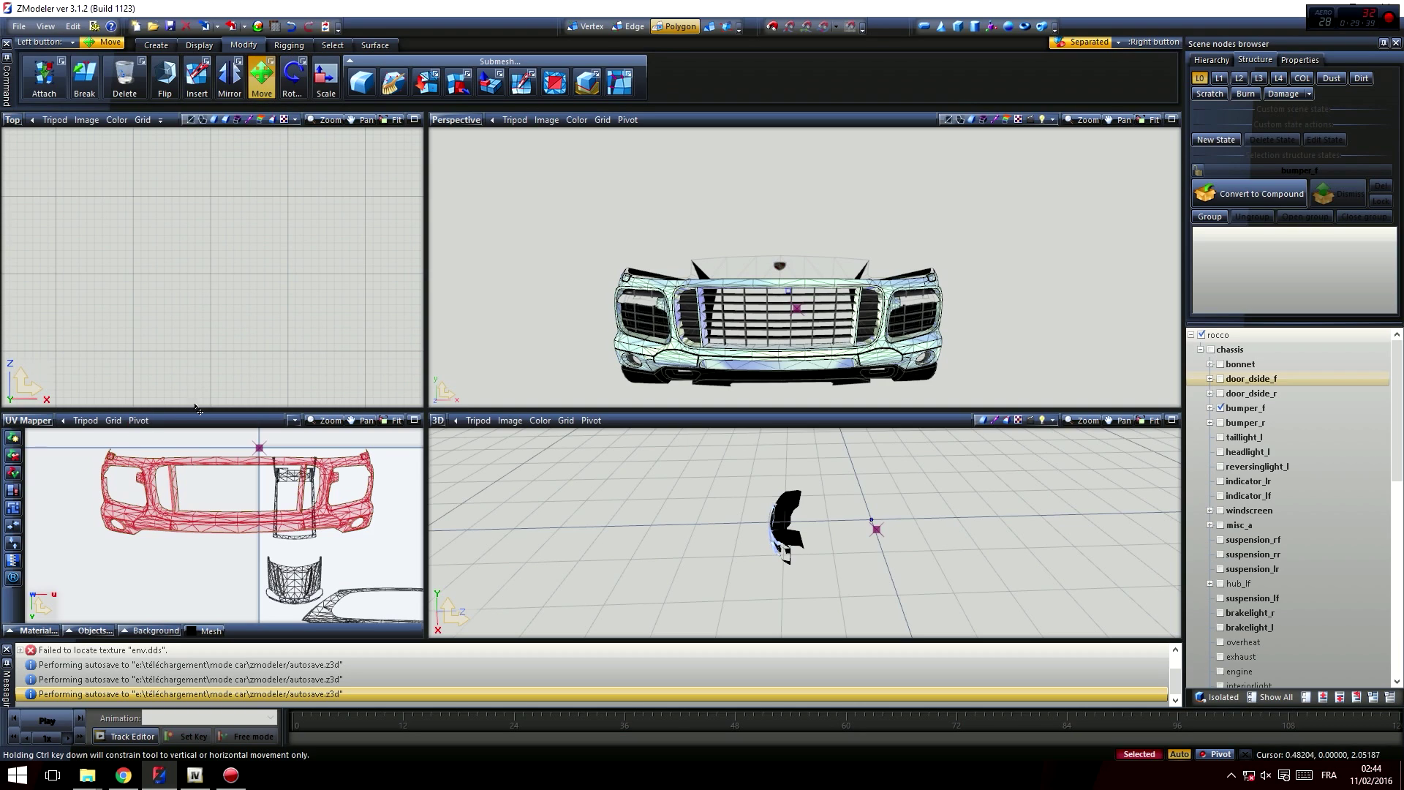
left_click(207, 560)
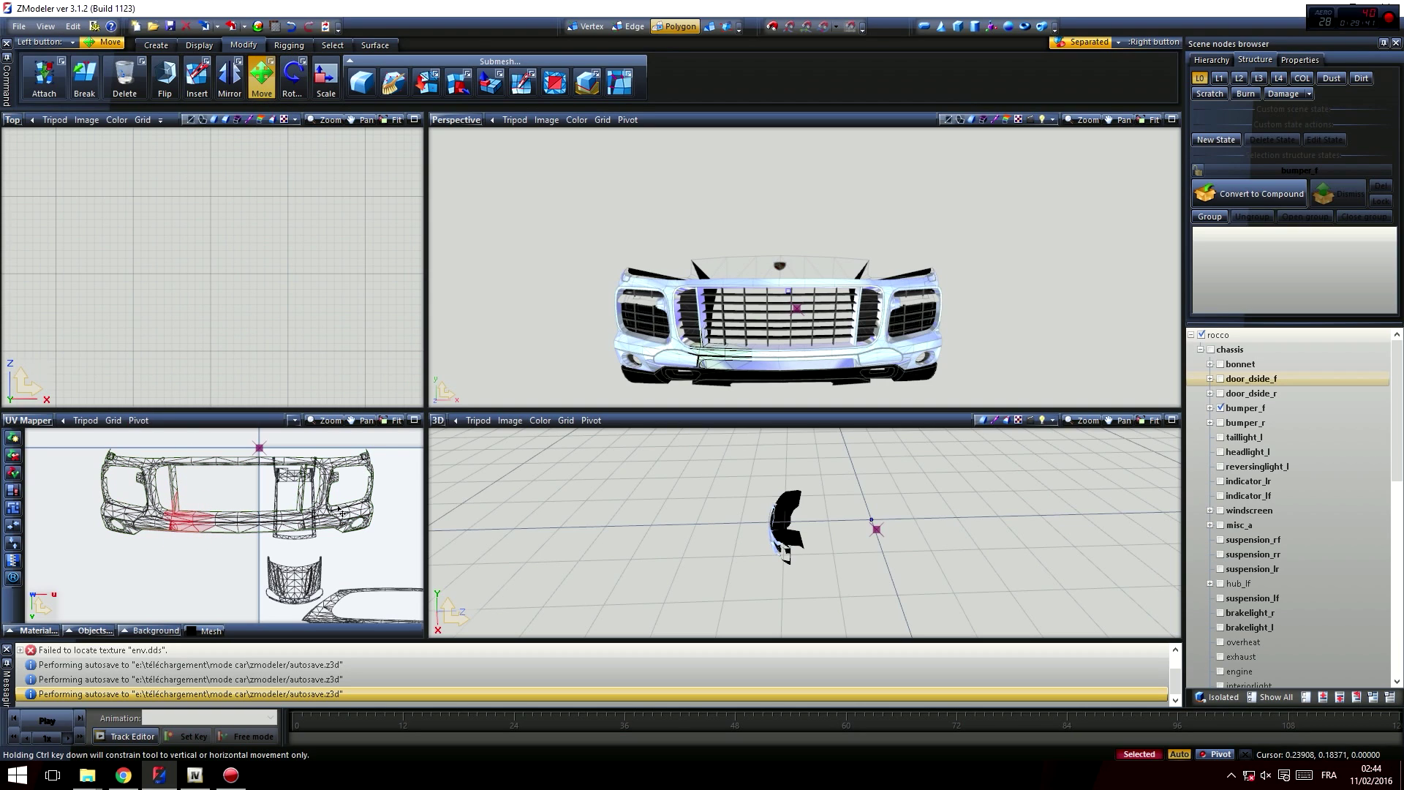
- Select all polygons of the bumper's front-view UV layout and move them sideways onto the texture, beside the top-view layouts
scroll(212, 546, "down", 2)
left_click_drag(94, 459, 423, 534)
middle_click_drag(388, 533, 237, 505)
left_click_drag(235, 509, 270, 489)
- Try to scale the bumper's UV polygons with the Scale tool, and return to object-level editing
left_click(326, 79)
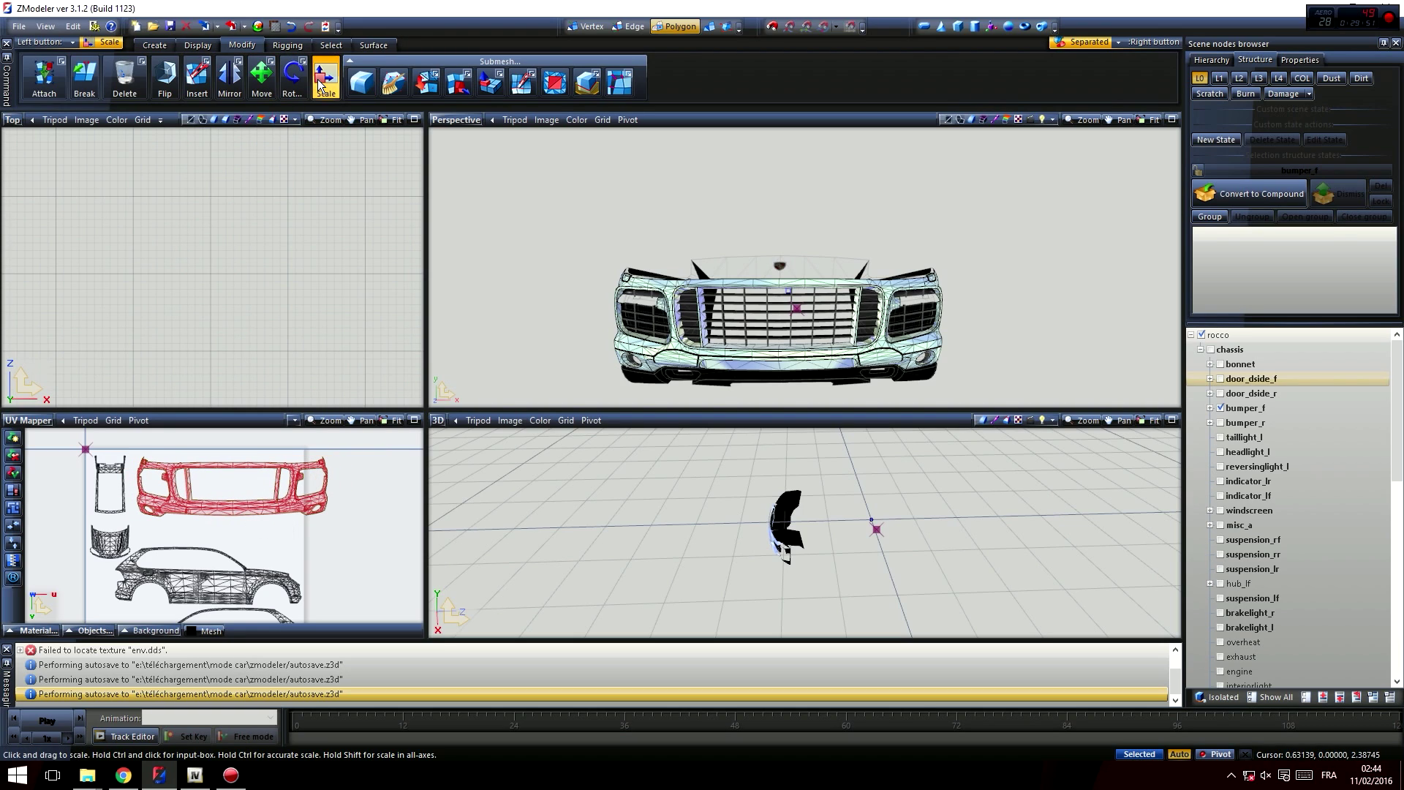
left_click_drag(307, 509, 311, 521)
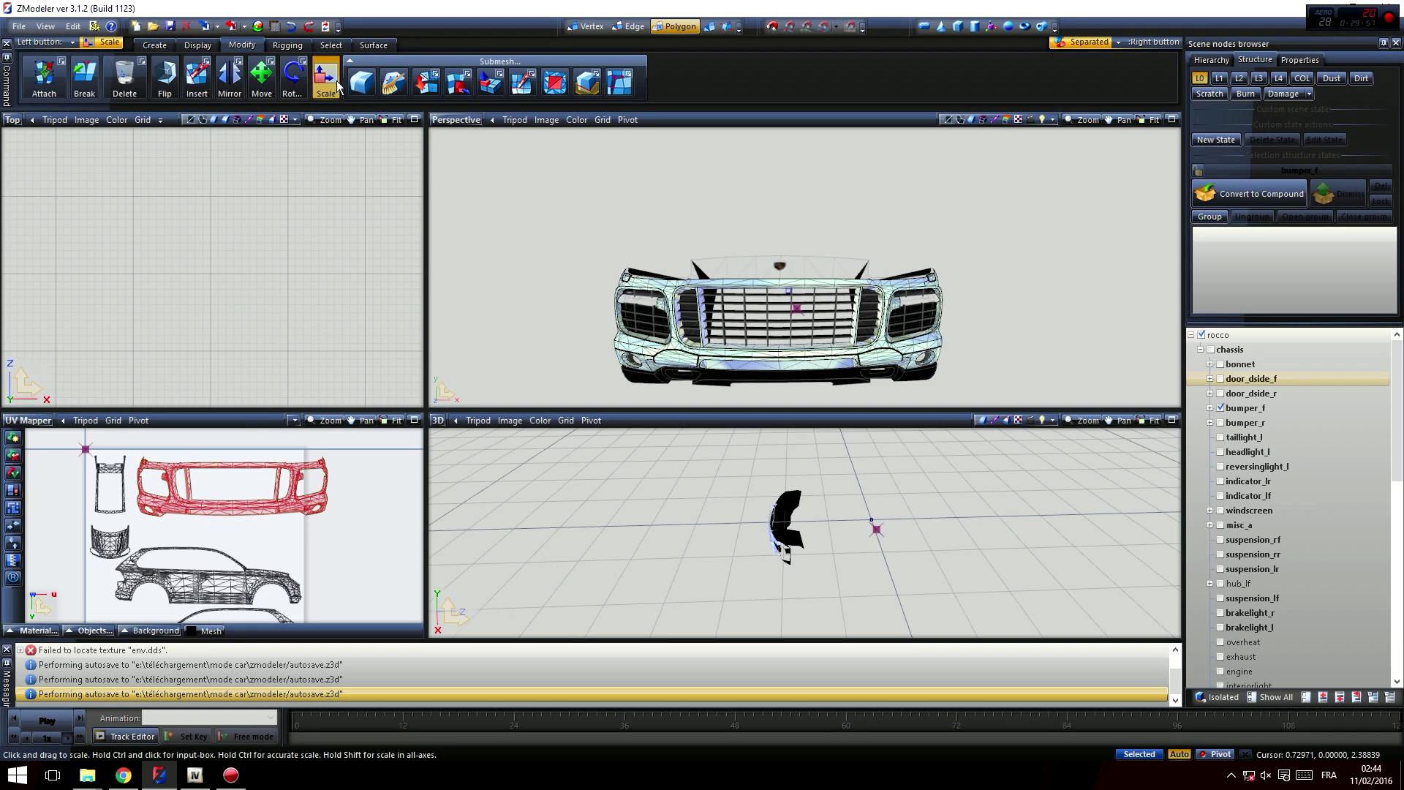
left_click(709, 27)
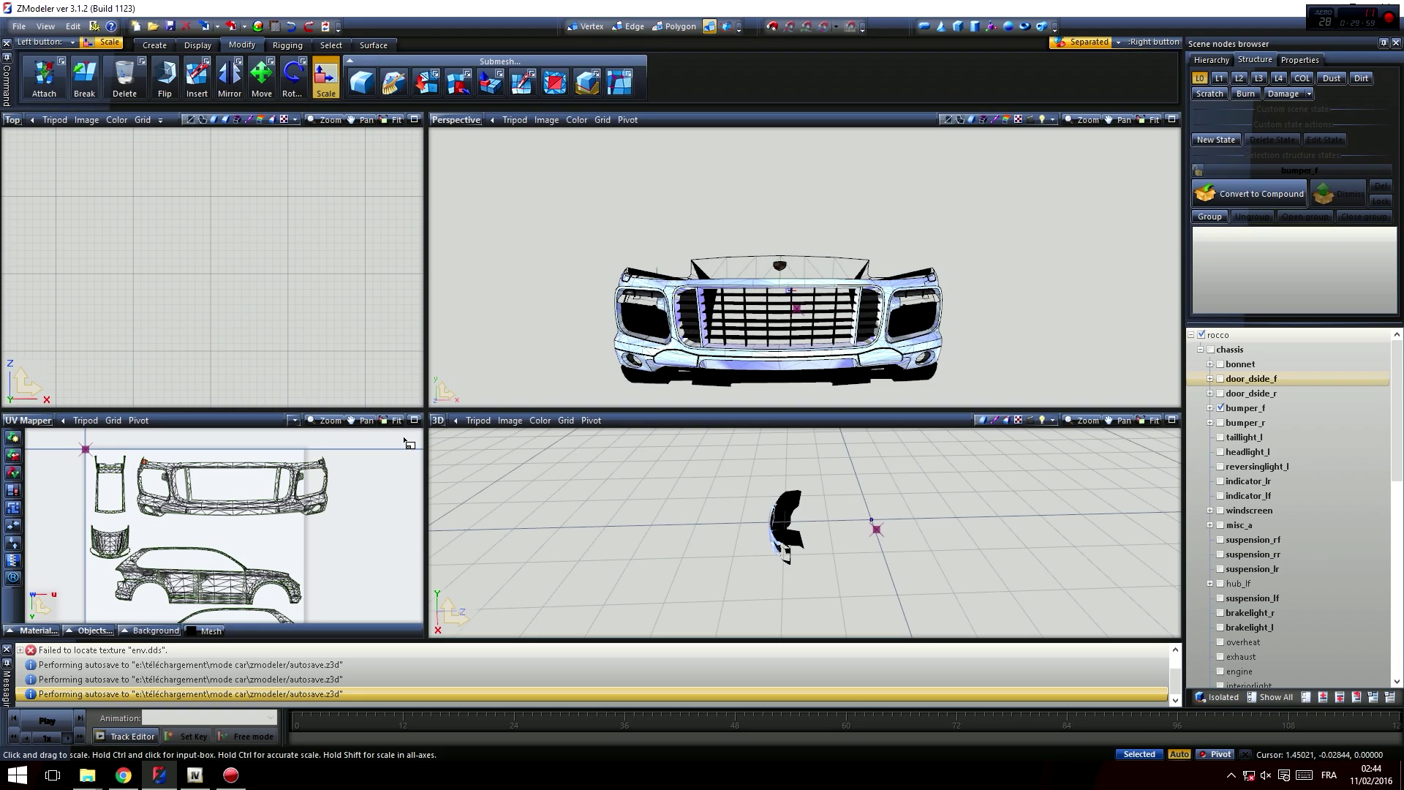
- Scale the bumper's UV layout down to a little over half its size and move it into the texture's upper right corner
left_click(261, 75)
left_click_drag(363, 450, 138, 536)
left_click(327, 81)
left_click_drag(297, 520, 341, 599)
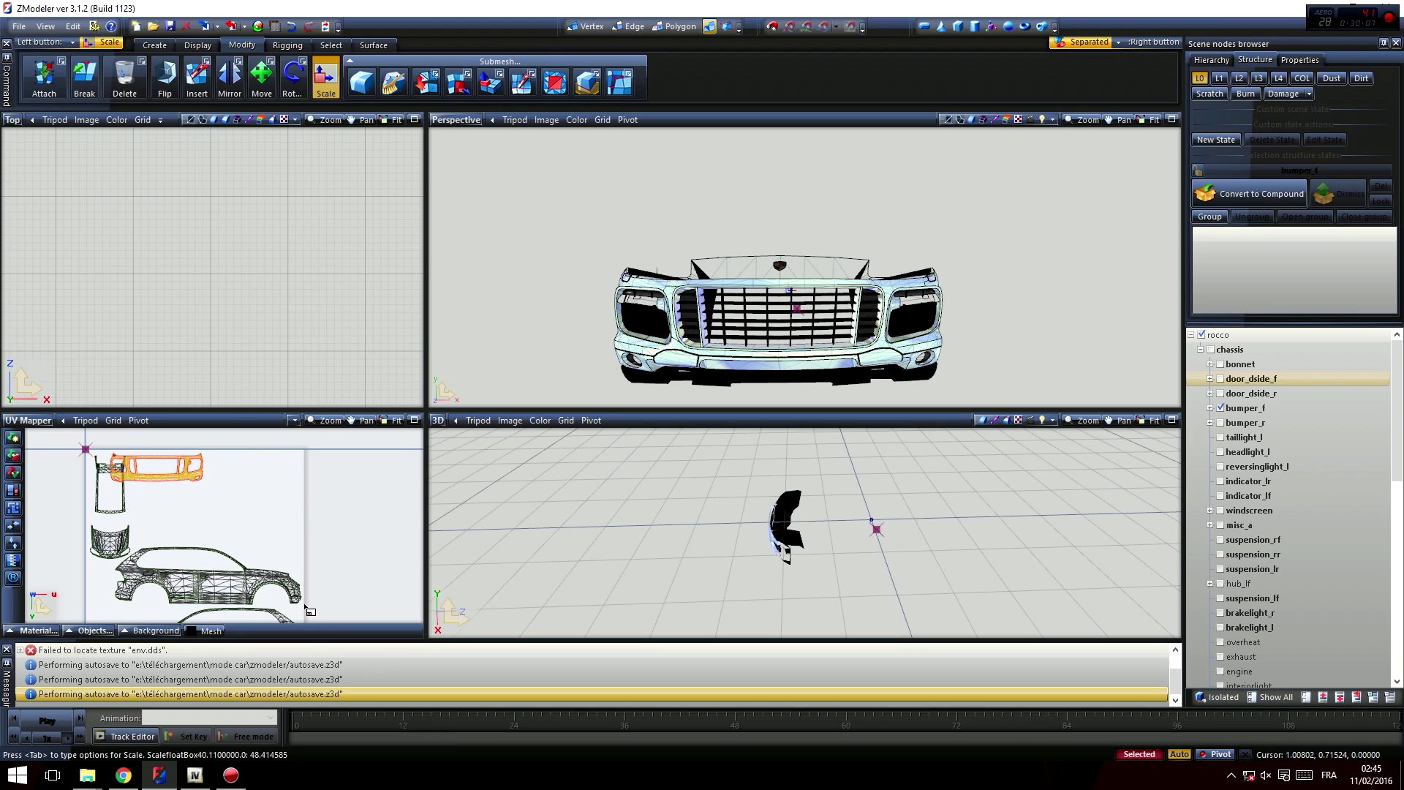
left_click_drag(310, 611, 316, 602)
left_click(262, 76)
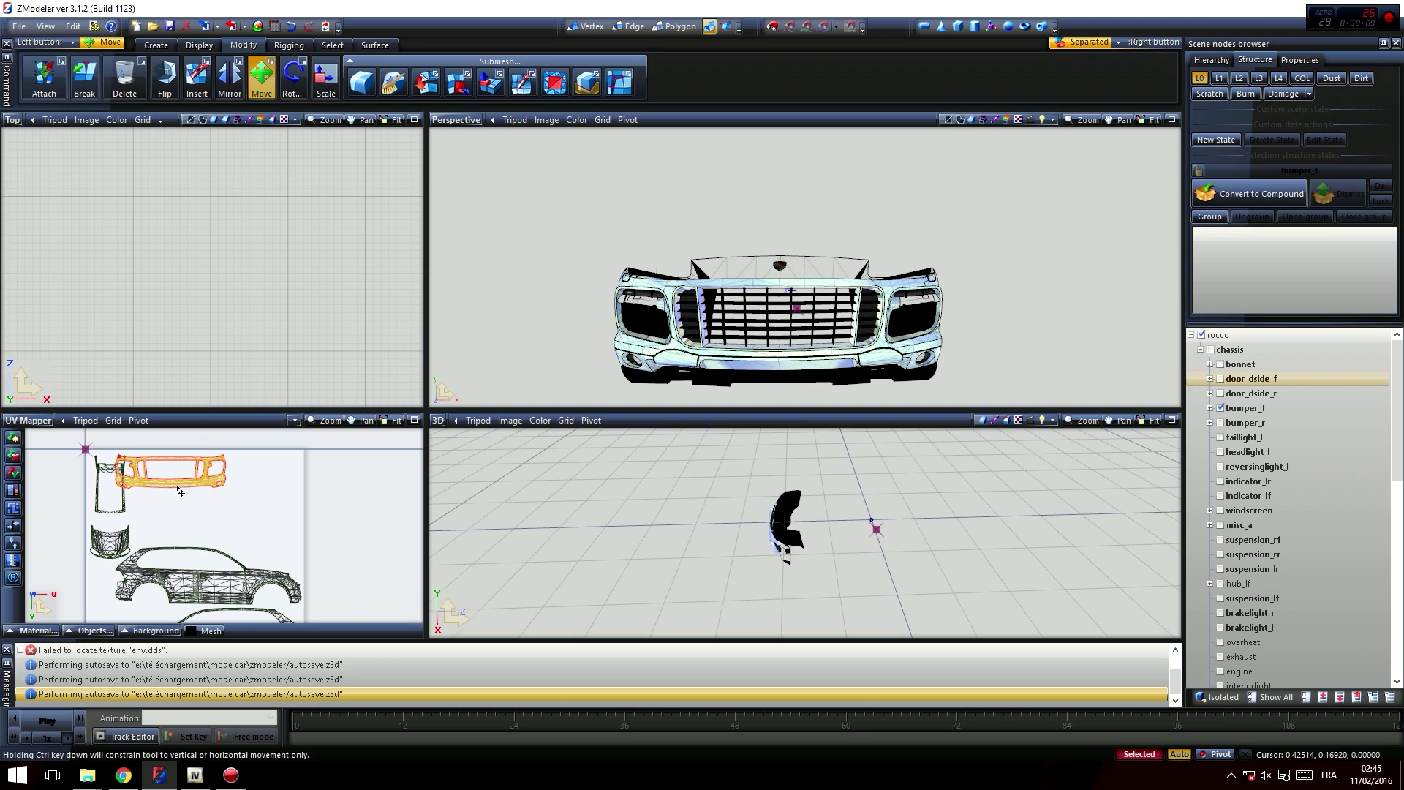
left_click_drag(180, 492, 346, 527)
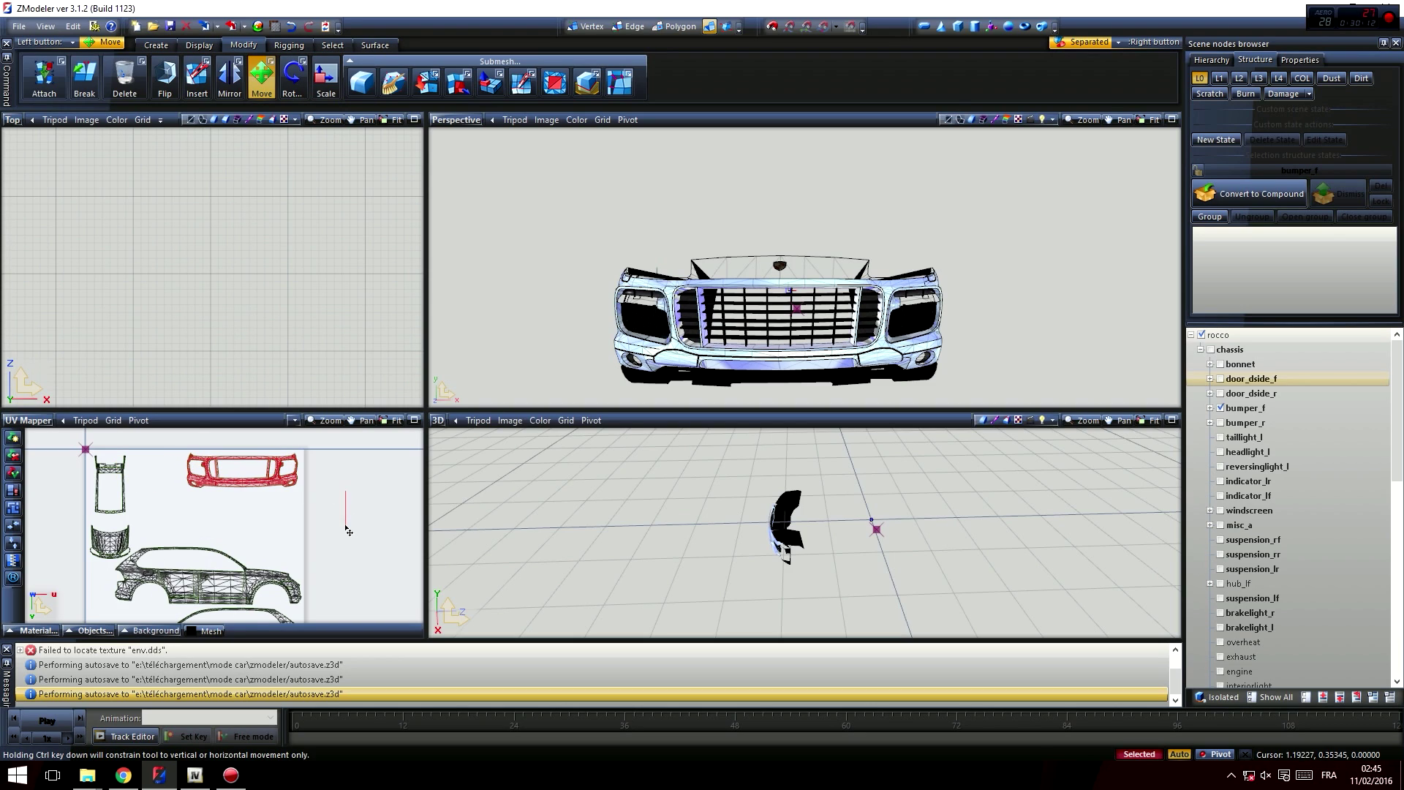
- Show the rear bumper (bumper_r) in place of the front bumper and view it from behind
left_click(1220, 422)
middle_click_drag(987, 474, 951, 516)
middle_click_drag(923, 321, 754, 249)
- Show the boot together with the rear bumper and view both from behind
scroll(1295, 525, "down", 10)
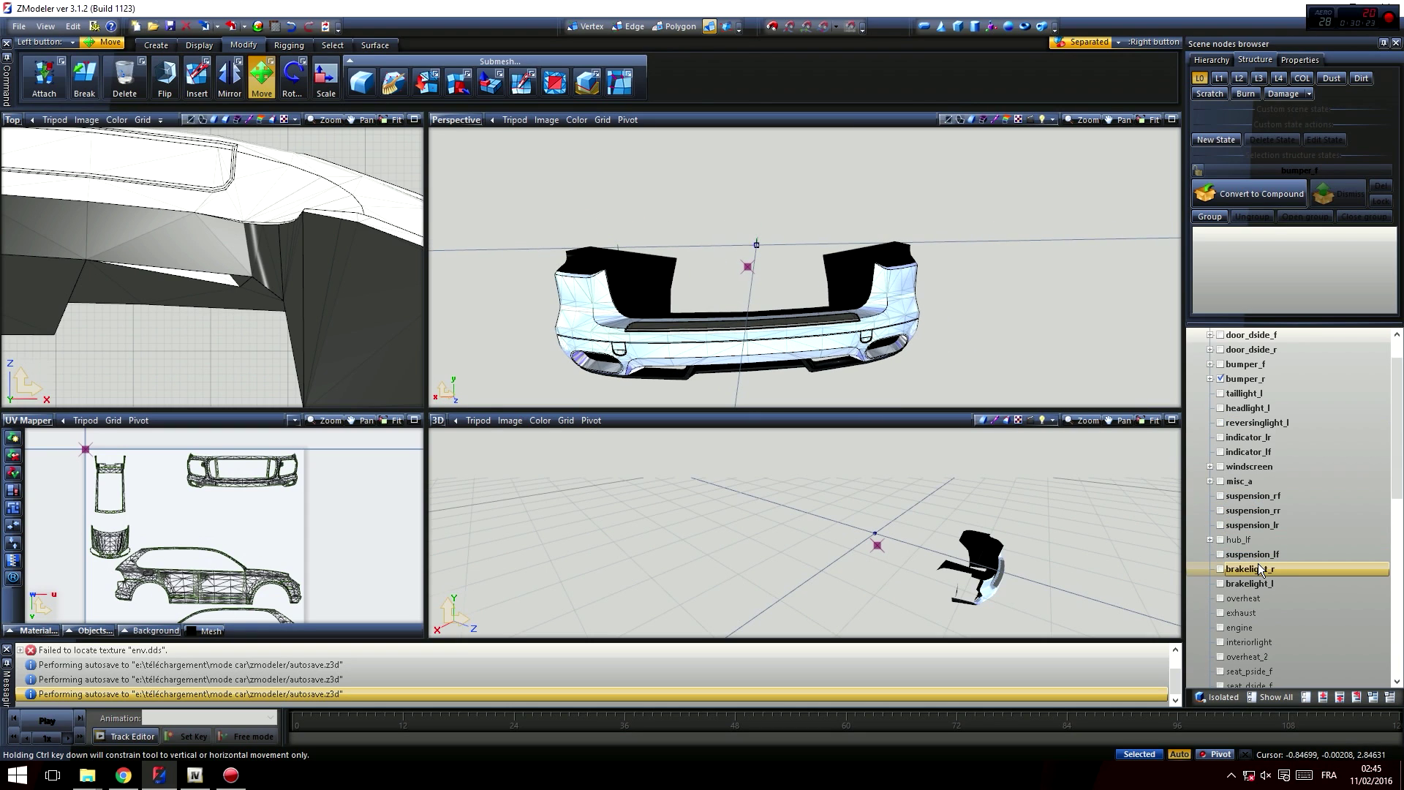
scroll(1270, 591, "down", 1)
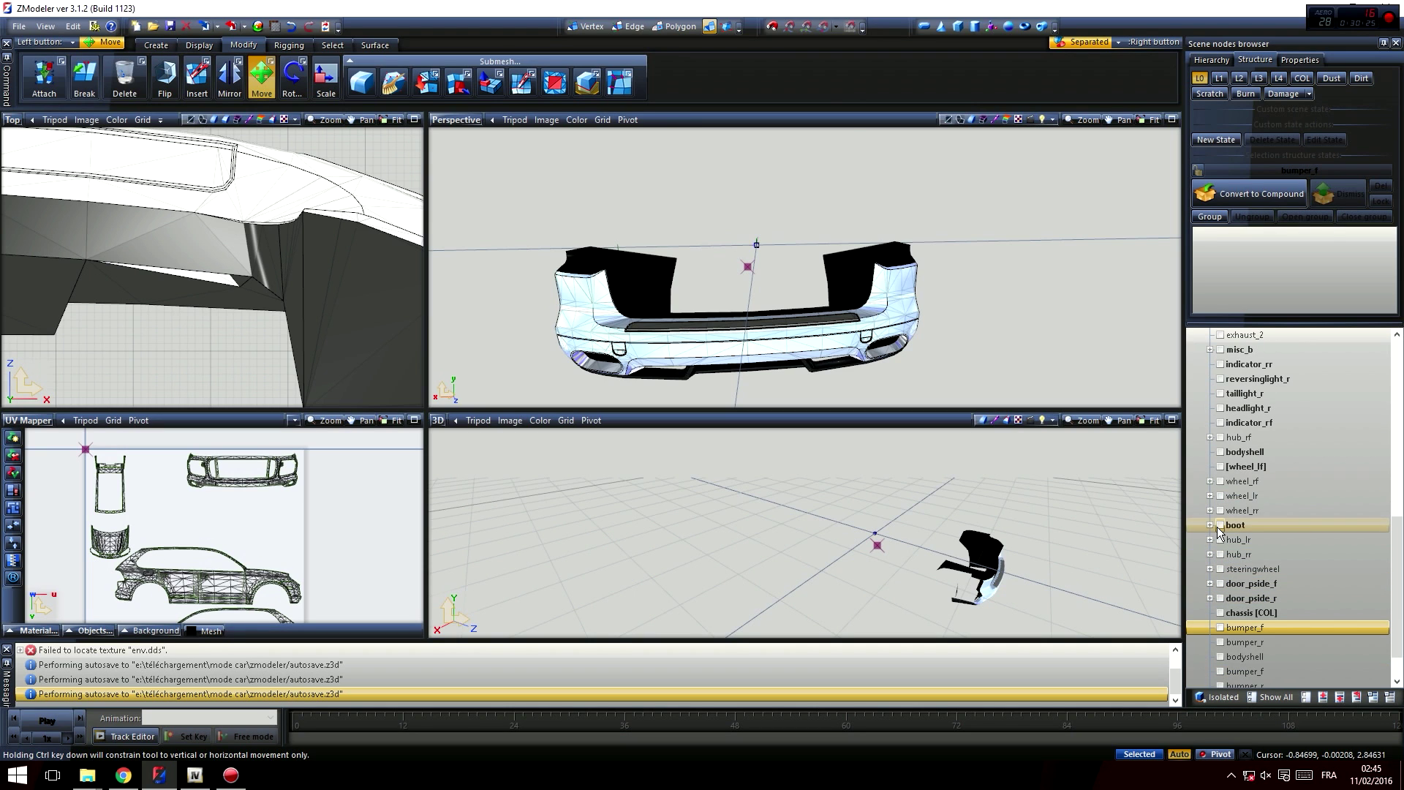
left_click(1220, 524)
middle_click_drag(791, 304, 762, 275)
middle_click_drag(632, 308, 762, 336)
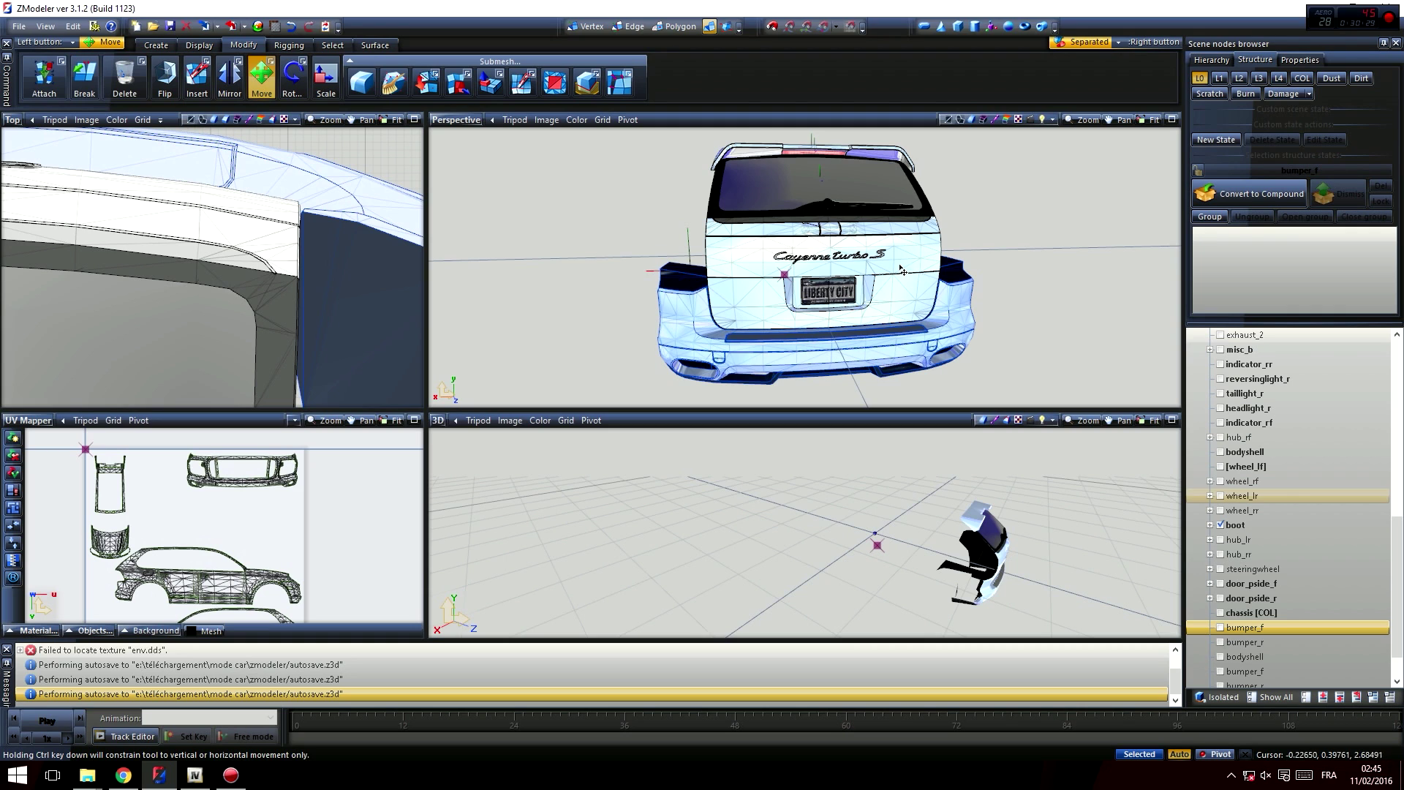
scroll(780, 253, "up", 1)
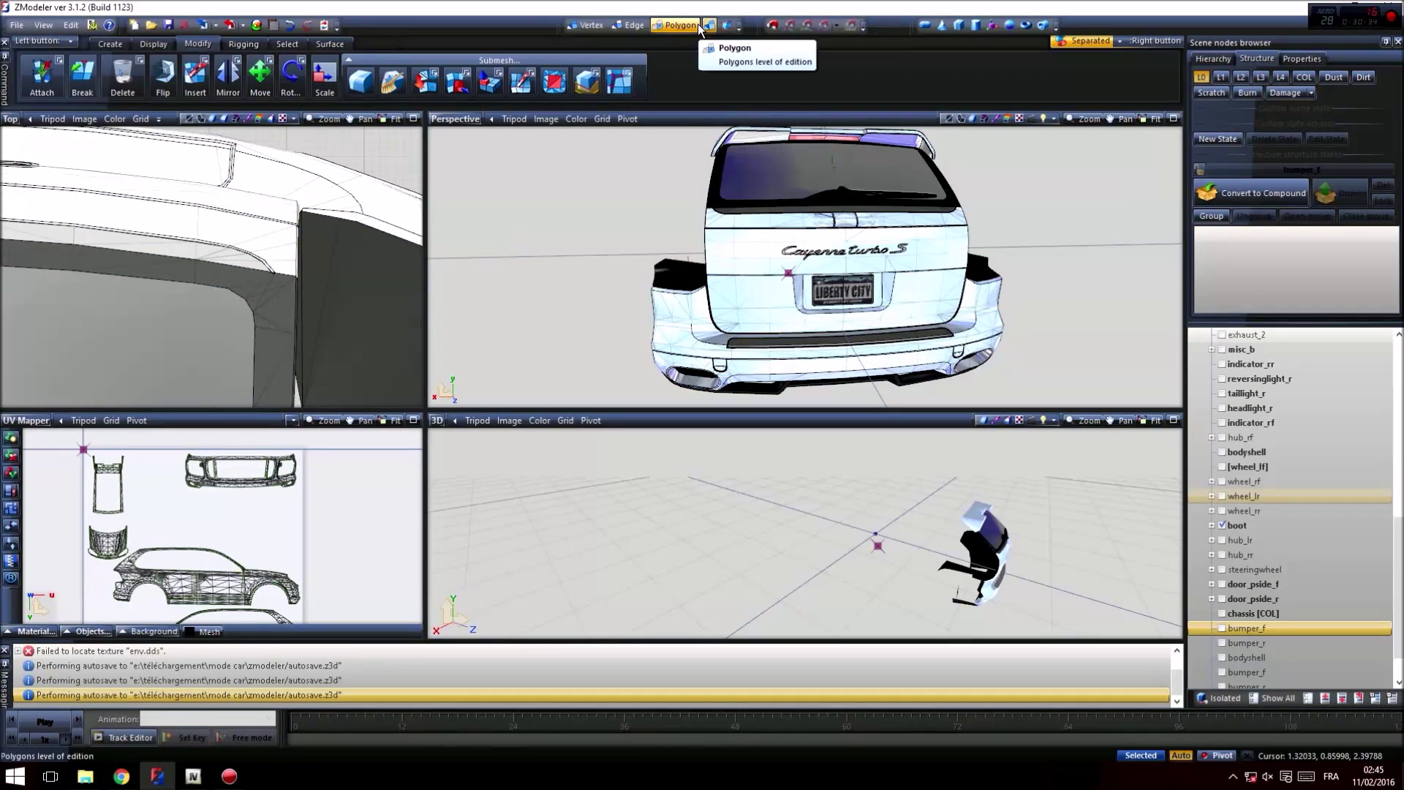
- With only the boot visible, select its painted body polygons at the polygon level
left_click(674, 25)
scroll(841, 291, "up", 4)
middle_click_drag(842, 291, 922, 285)
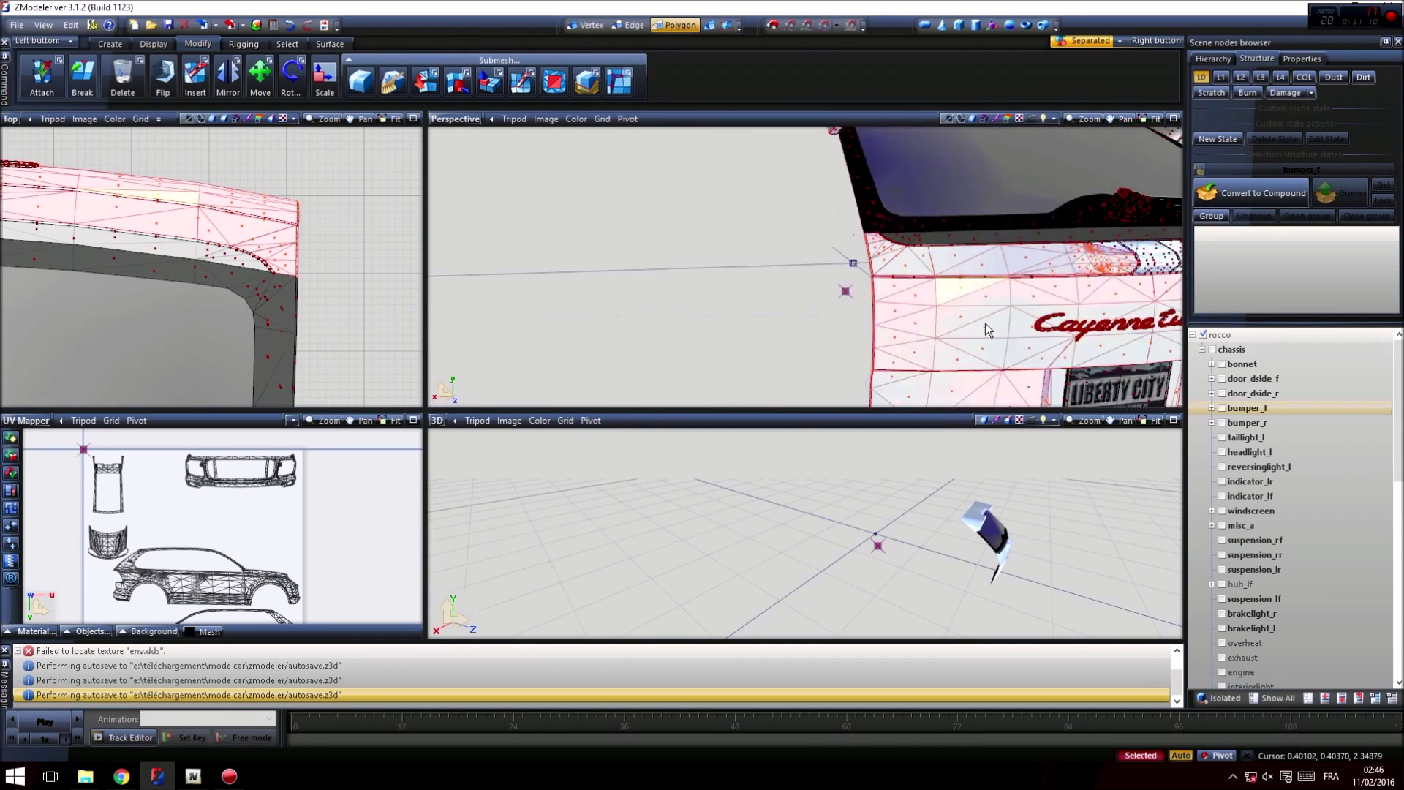
scroll(989, 330, "down", 4)
middle_click_drag(989, 330, 886, 322)
left_click(754, 272)
scroll(790, 293, "up", 3)
left_click(757, 293)
left_click(827, 282)
left_click(929, 245)
left_click(999, 249)
middle_click_drag(1022, 340, 985, 286)
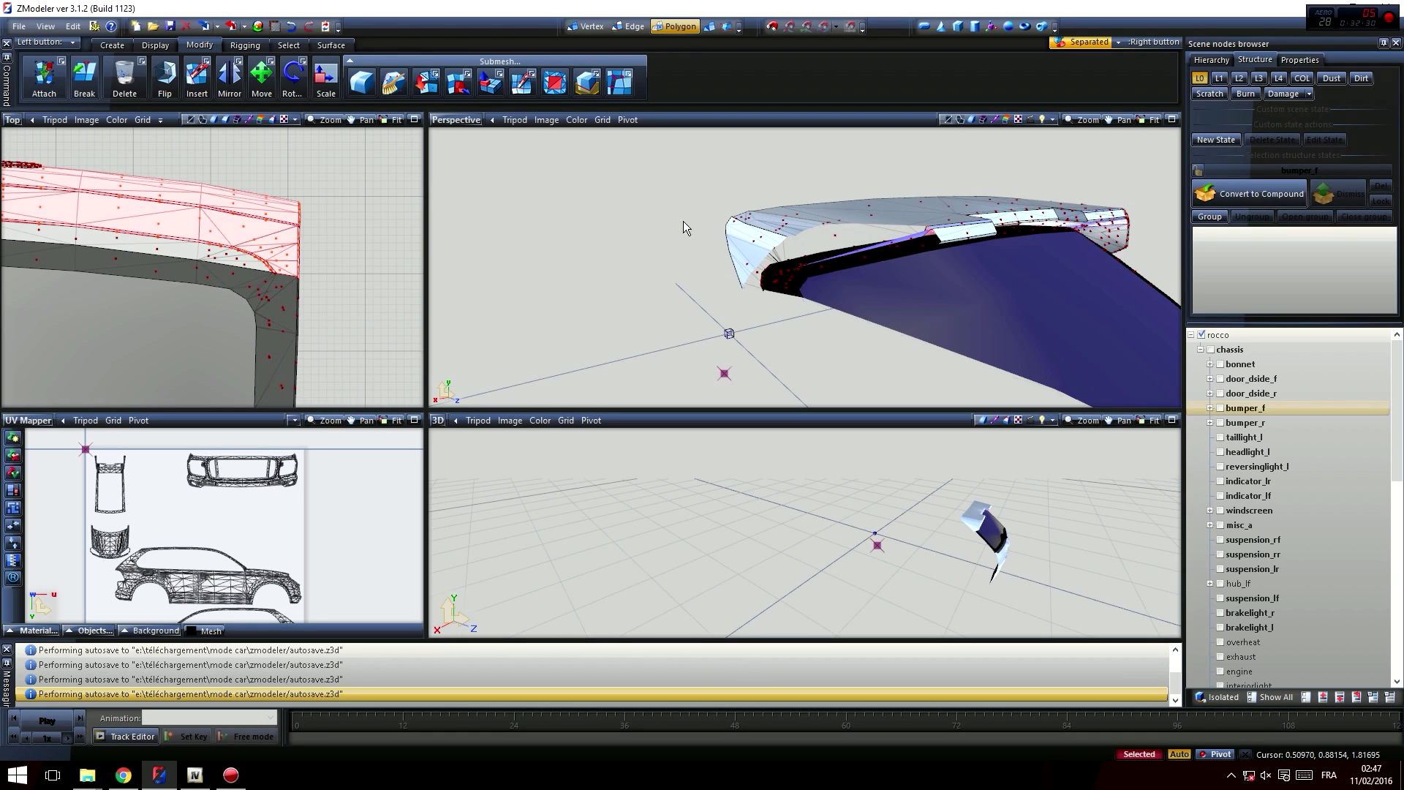
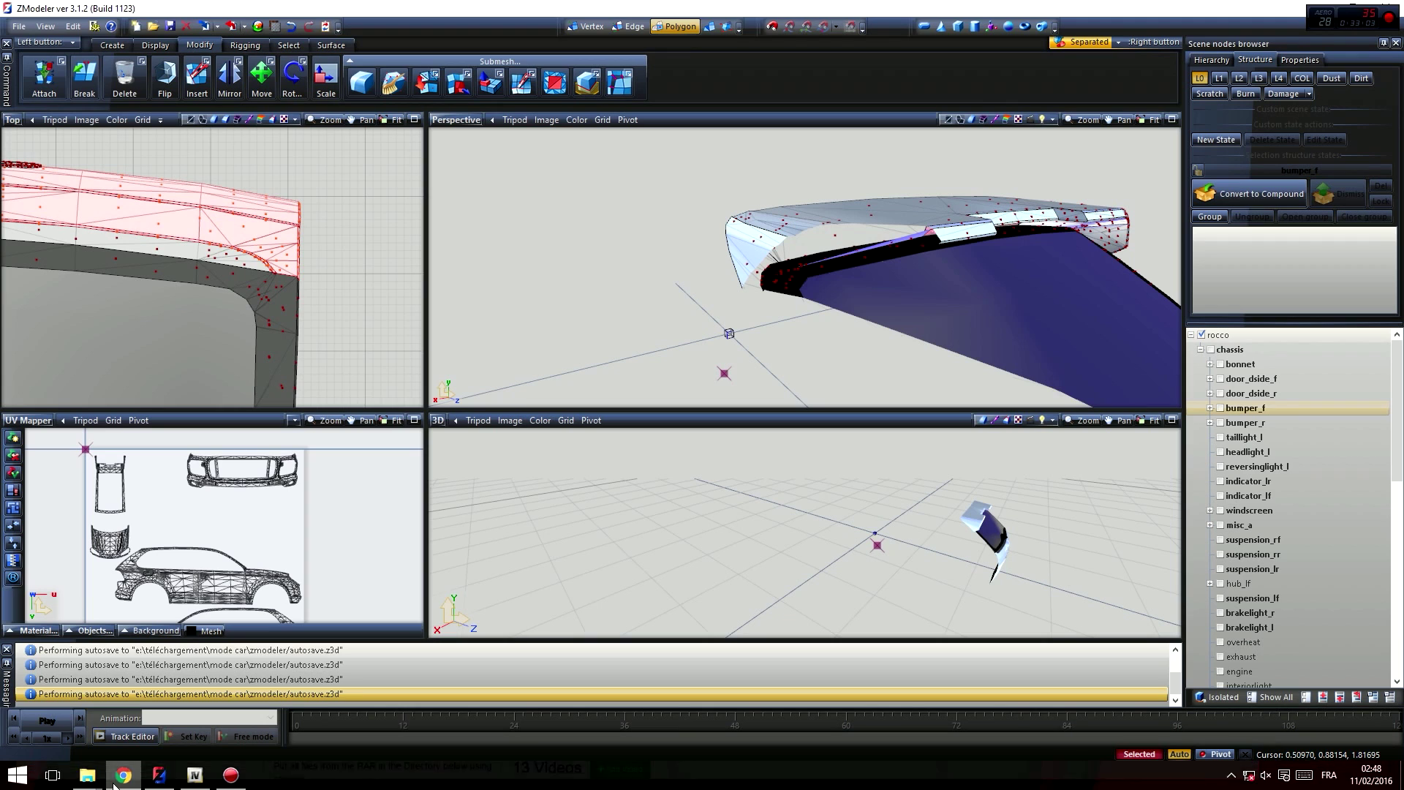
- Select the remaining painted polygons along the boot spoiler's rear edge and corner
middle_click_drag(591, 310, 767, 300)
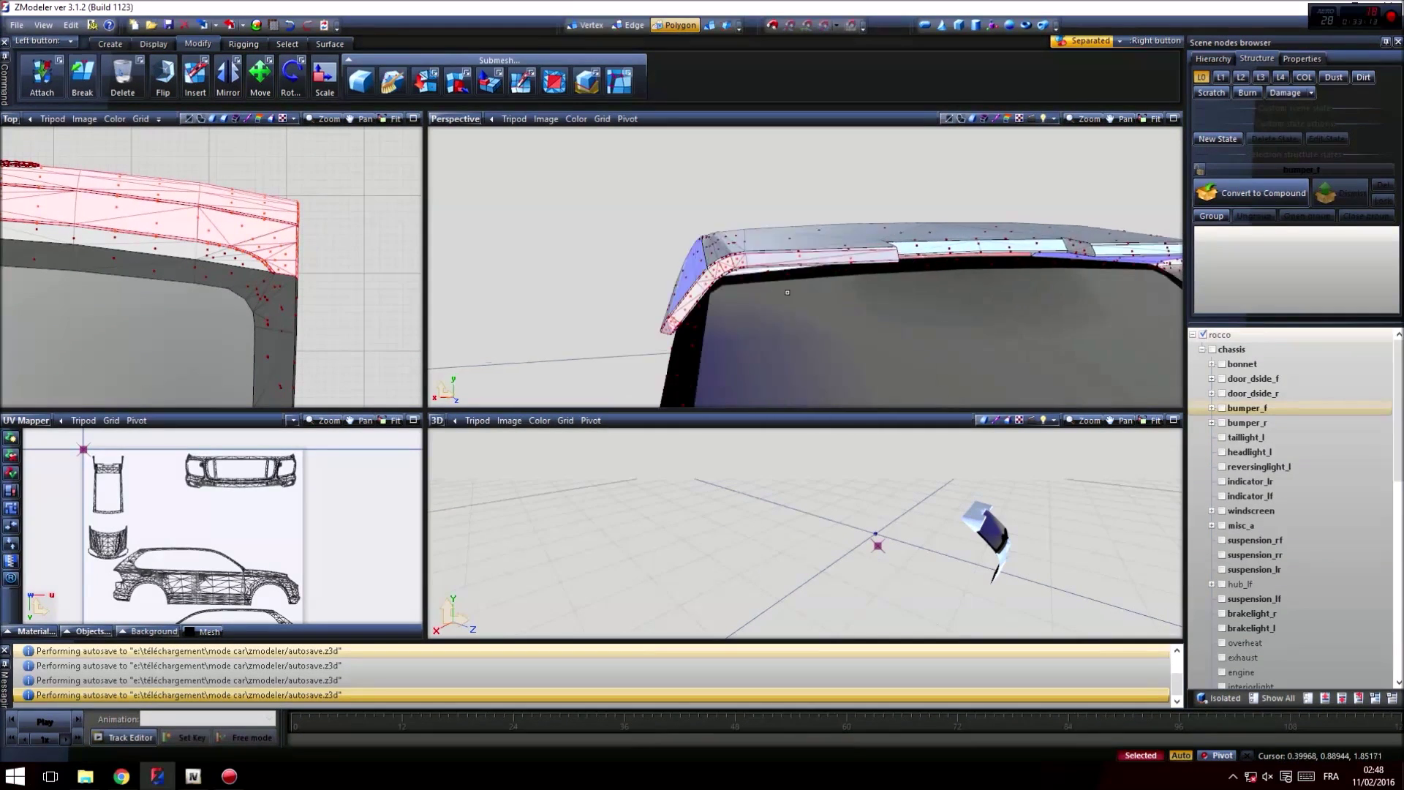
middle_click_drag(673, 315, 622, 293)
left_click(613, 291)
left_click(717, 266)
left_click(767, 299)
- Examine the polygon selection on the rear bumper from several sides, including the exhaust openings and lower edge
middle_click_drag(717, 266, 1032, 315)
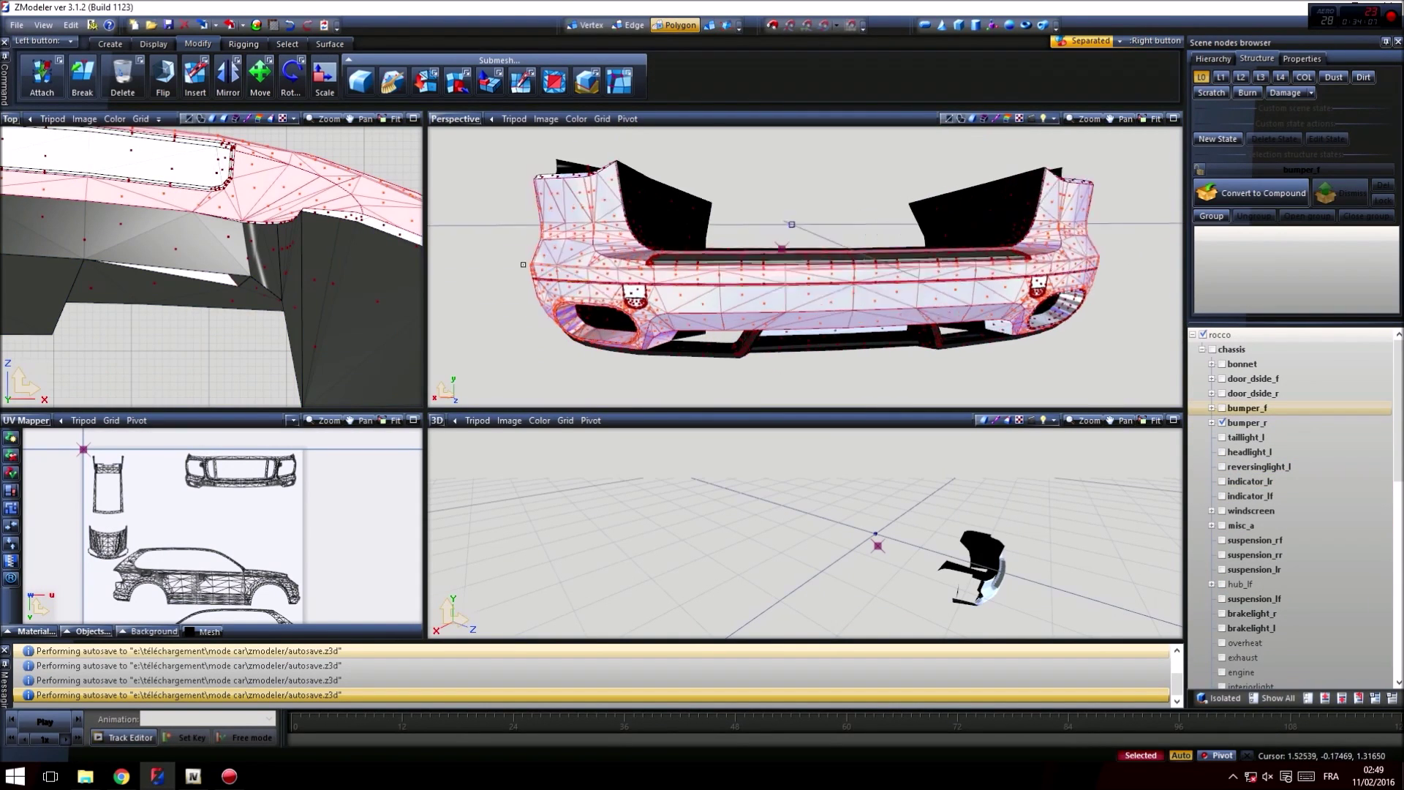
scroll(805, 292, "up", 3)
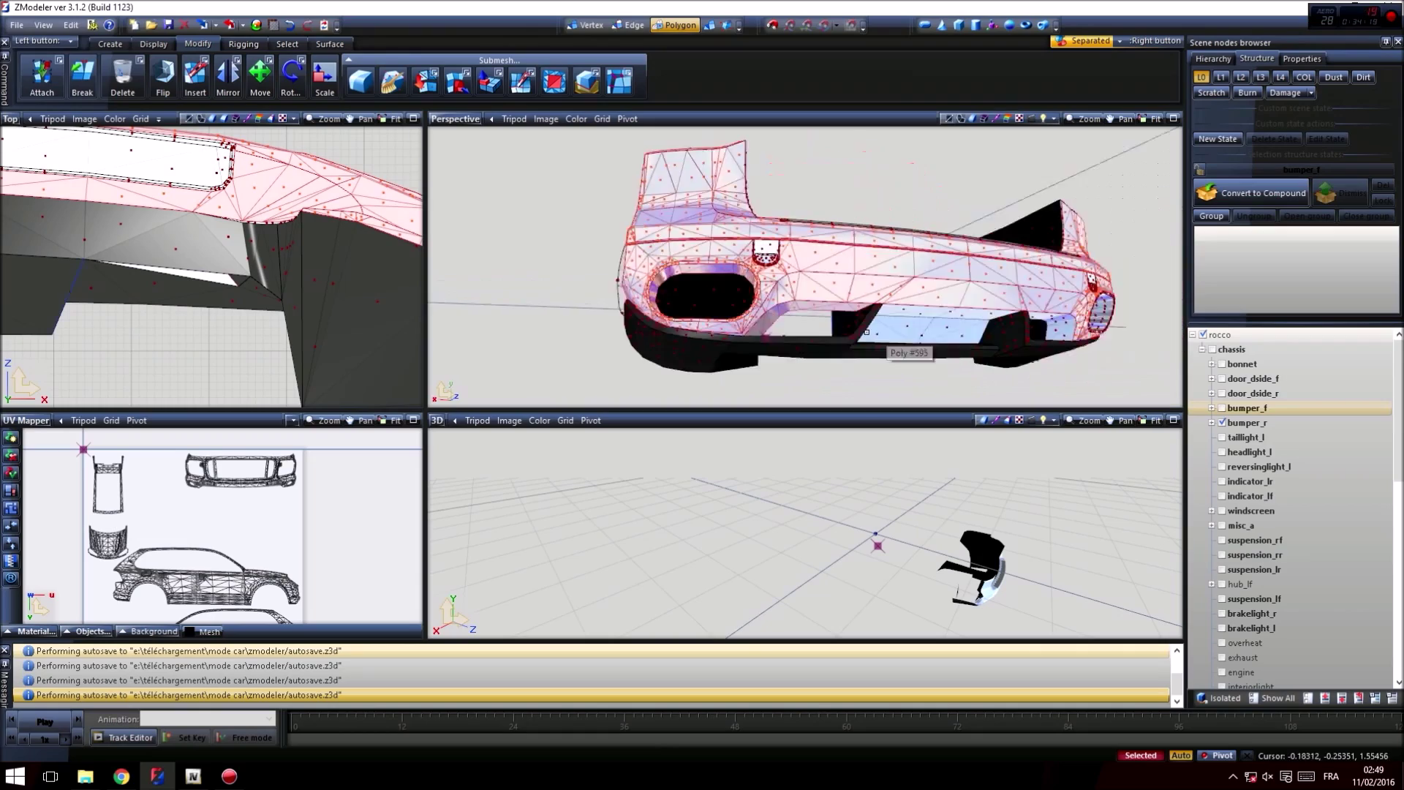
middle_click_drag(797, 270, 665, 223)
scroll(771, 240, "down", 5)
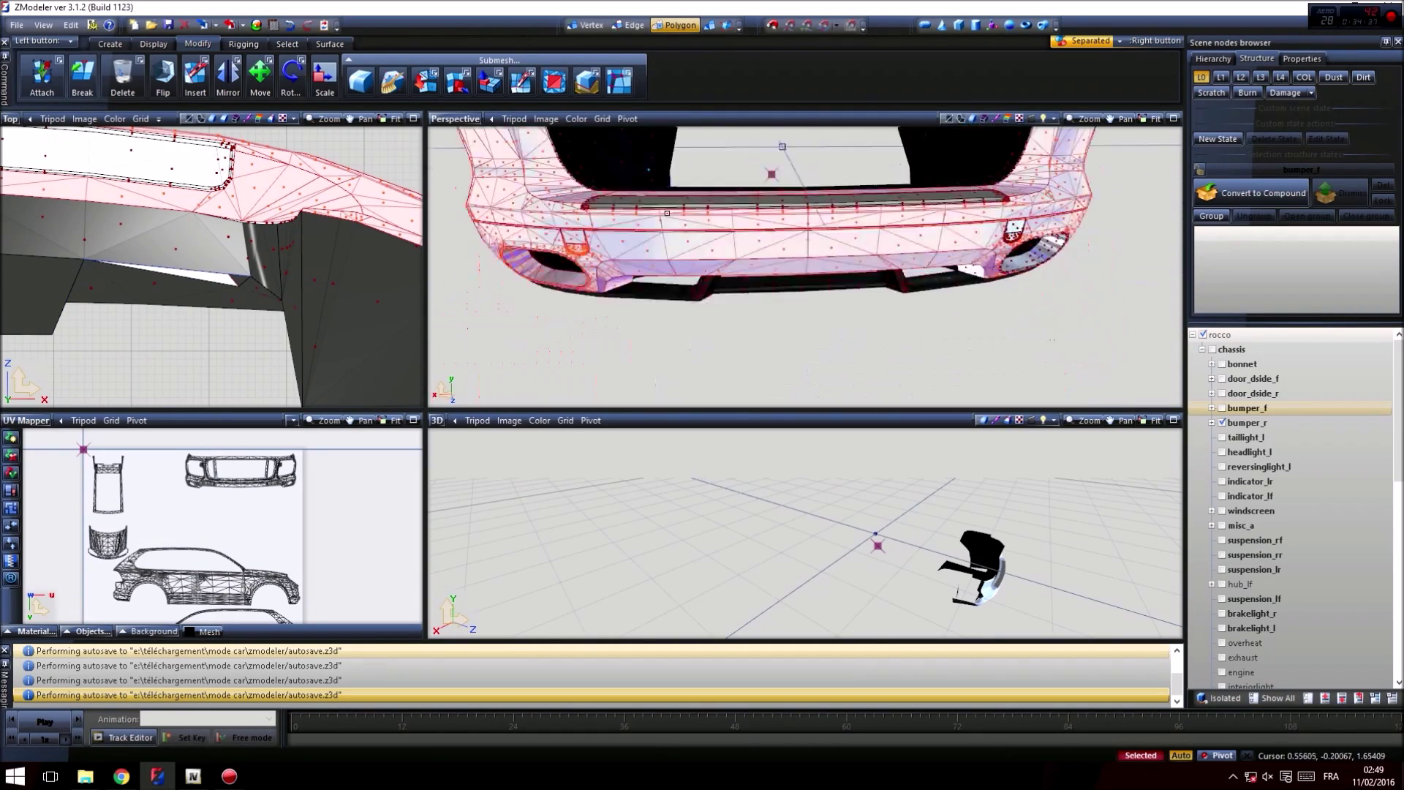
scroll(784, 197, "up", 3)
middle_click_drag(878, 542, 768, 527)
scroll(703, 527, "up", 4)
middle_click_drag(790, 220, 746, 242)
- Set the Top viewport to the Back view, framed closely on the small recess above the rear bumper's exhaust opening
left_click(11, 118)
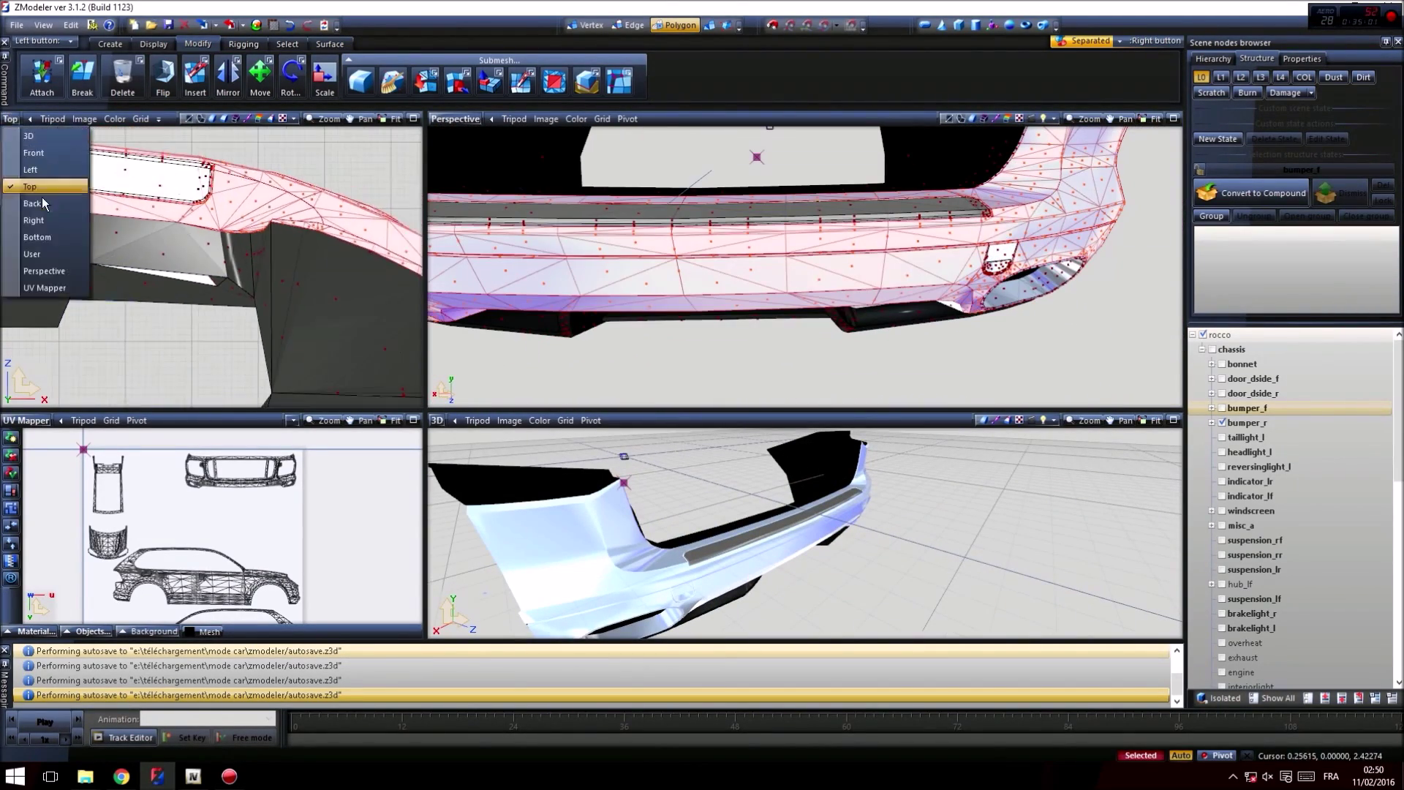
left_click(32, 219)
scroll(260, 195, "up", 3)
middle_click_drag(260, 194, 220, 253)
middle_click_drag(951, 278, 738, 292)
middle_click_drag(369, 360, 197, 235)
scroll(242, 302, "up", 4)
middle_click_drag(790, 241, 963, 282)
scroll(900, 196, "down", 5)
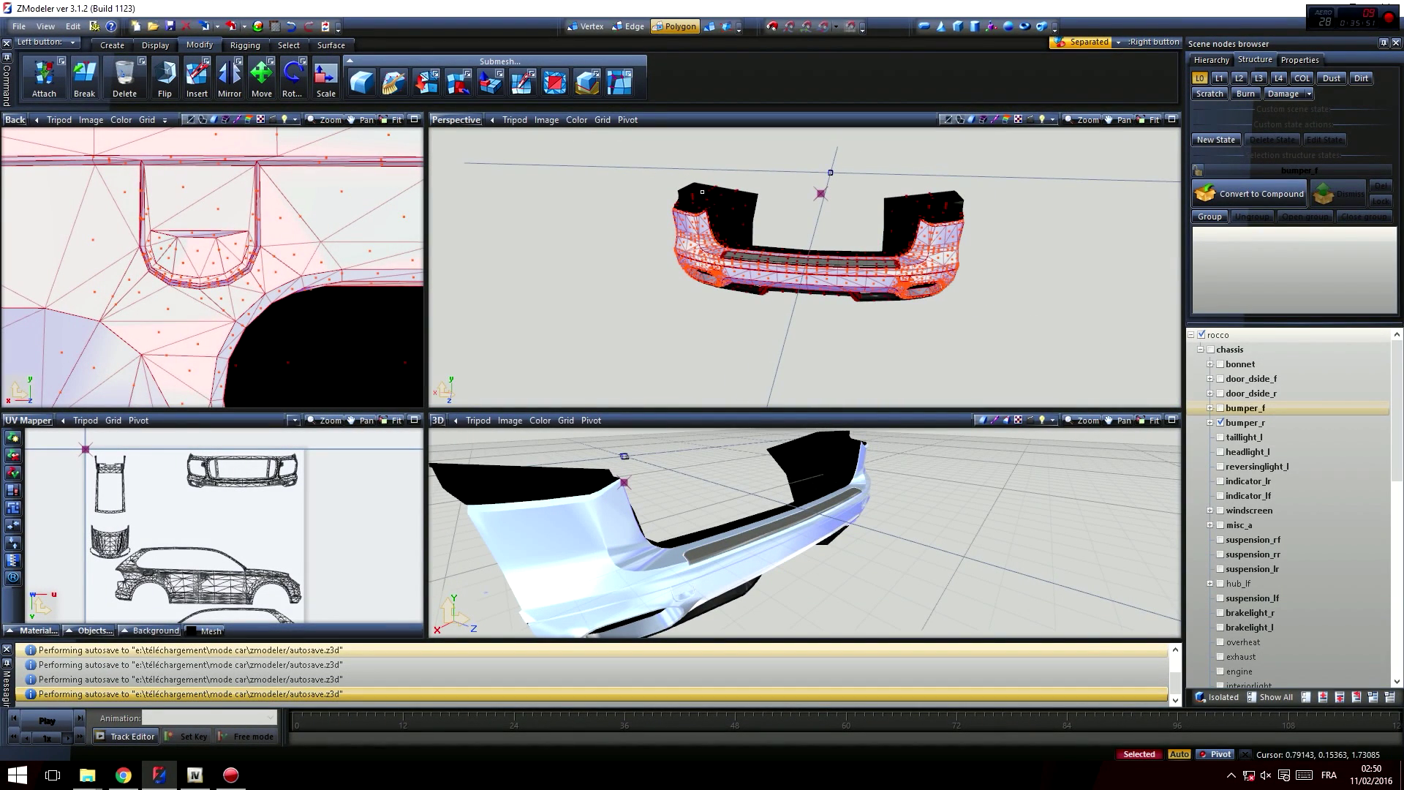
- Show the boot alongside the rear bumper with both polygon selections visible
scroll(1255, 475, "down", 7)
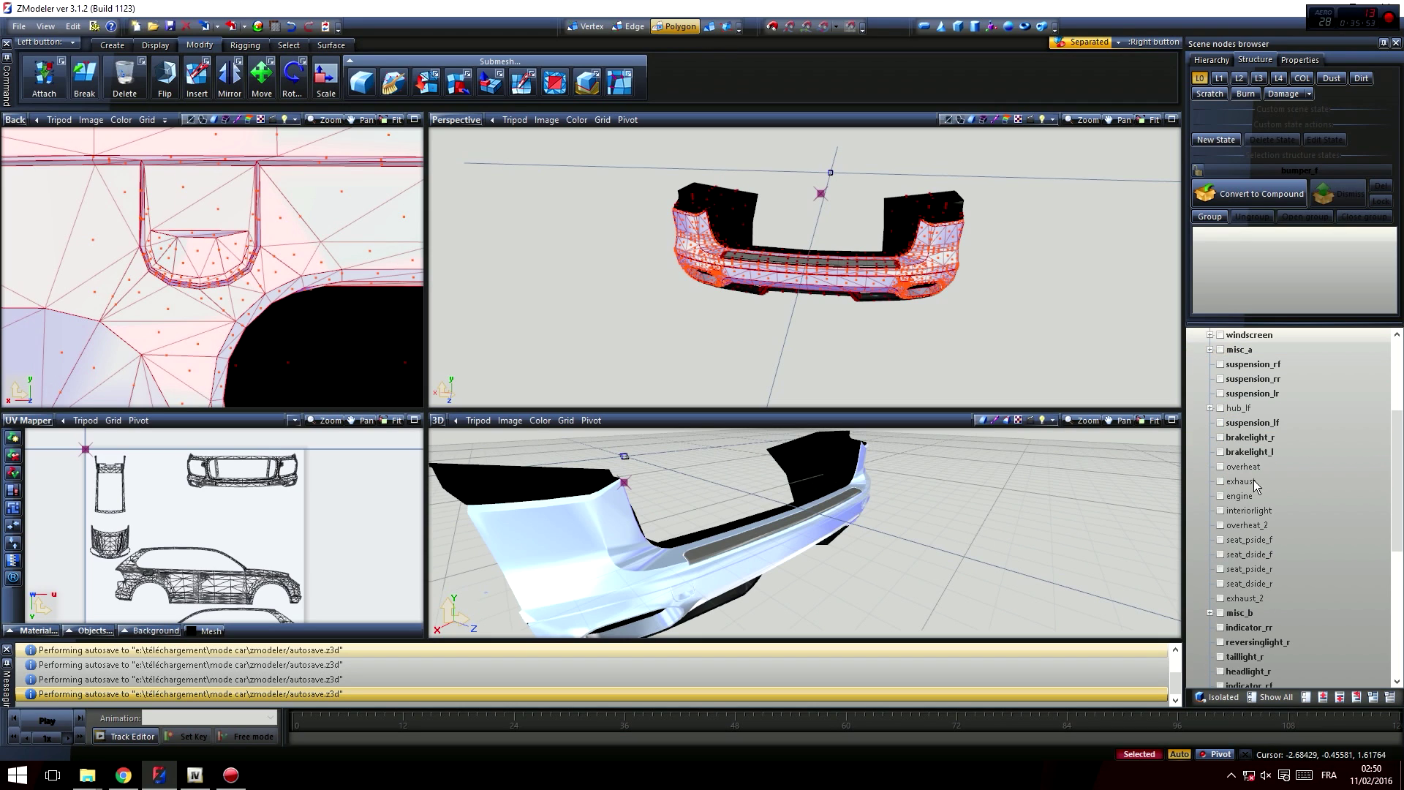
scroll(1238, 631, "down", 2)
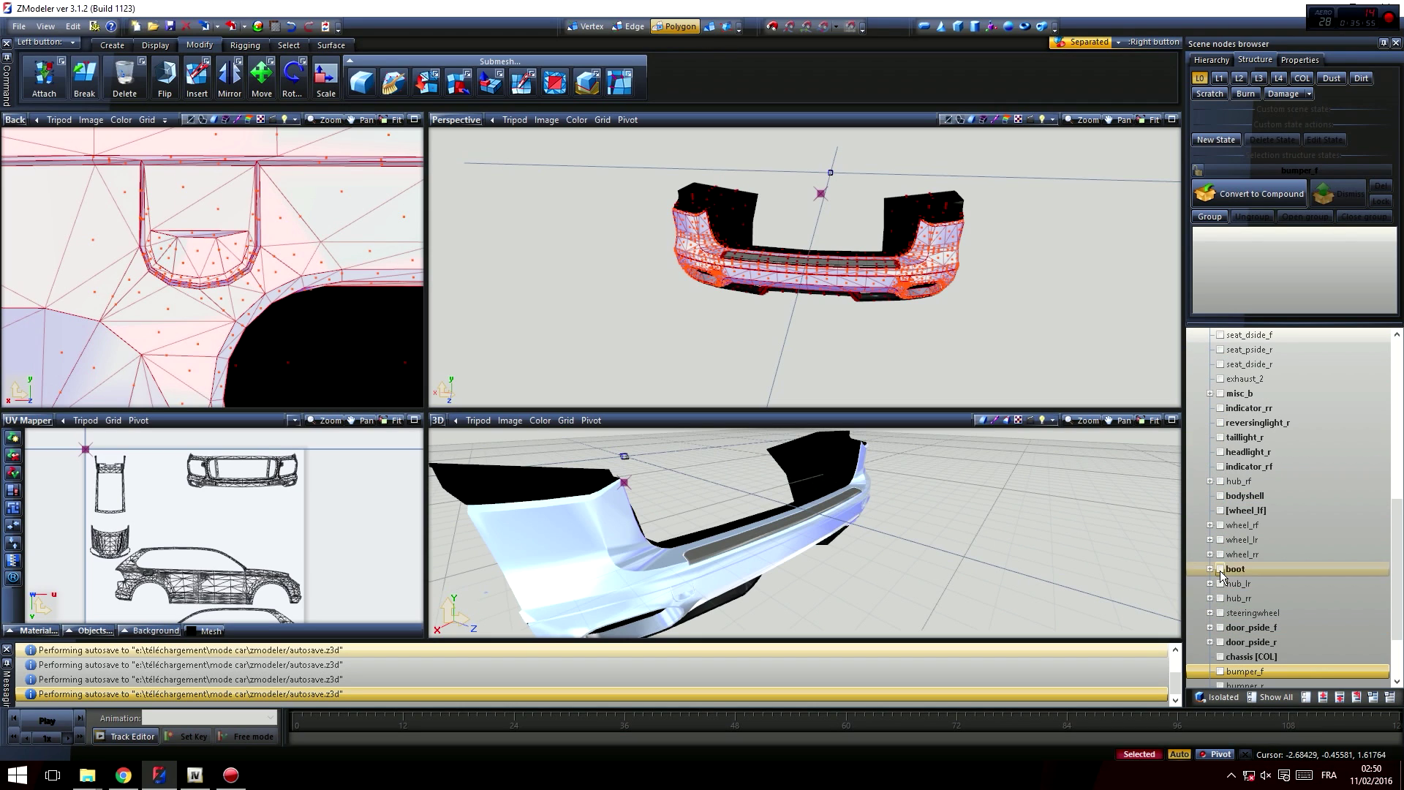
left_click(1220, 569)
middle_click_drag(859, 384, 573, 130)
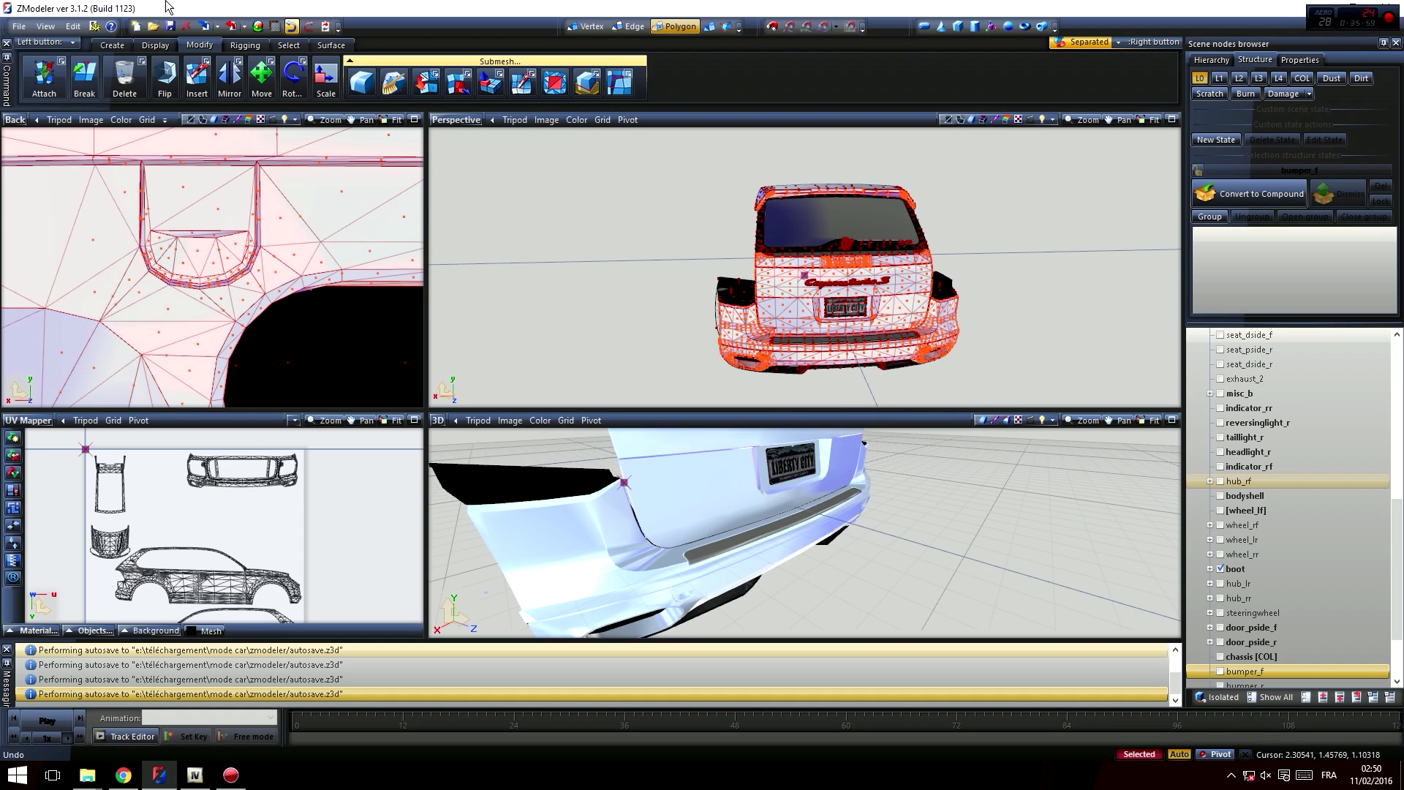
- Review the scene's materials in the Material Browser
left_click(258, 27)
left_click_drag(391, 369, 210, 241)
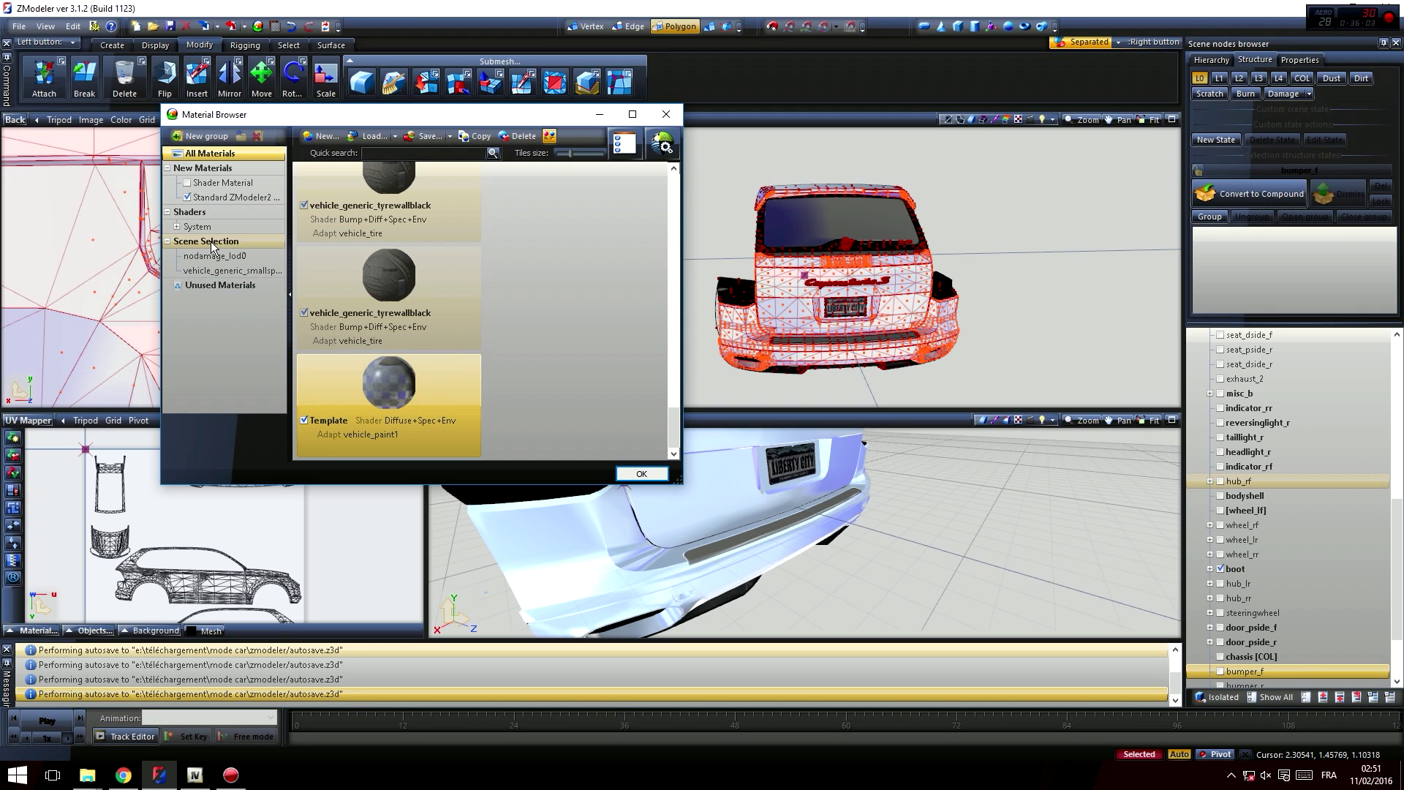
left_click(641, 474)
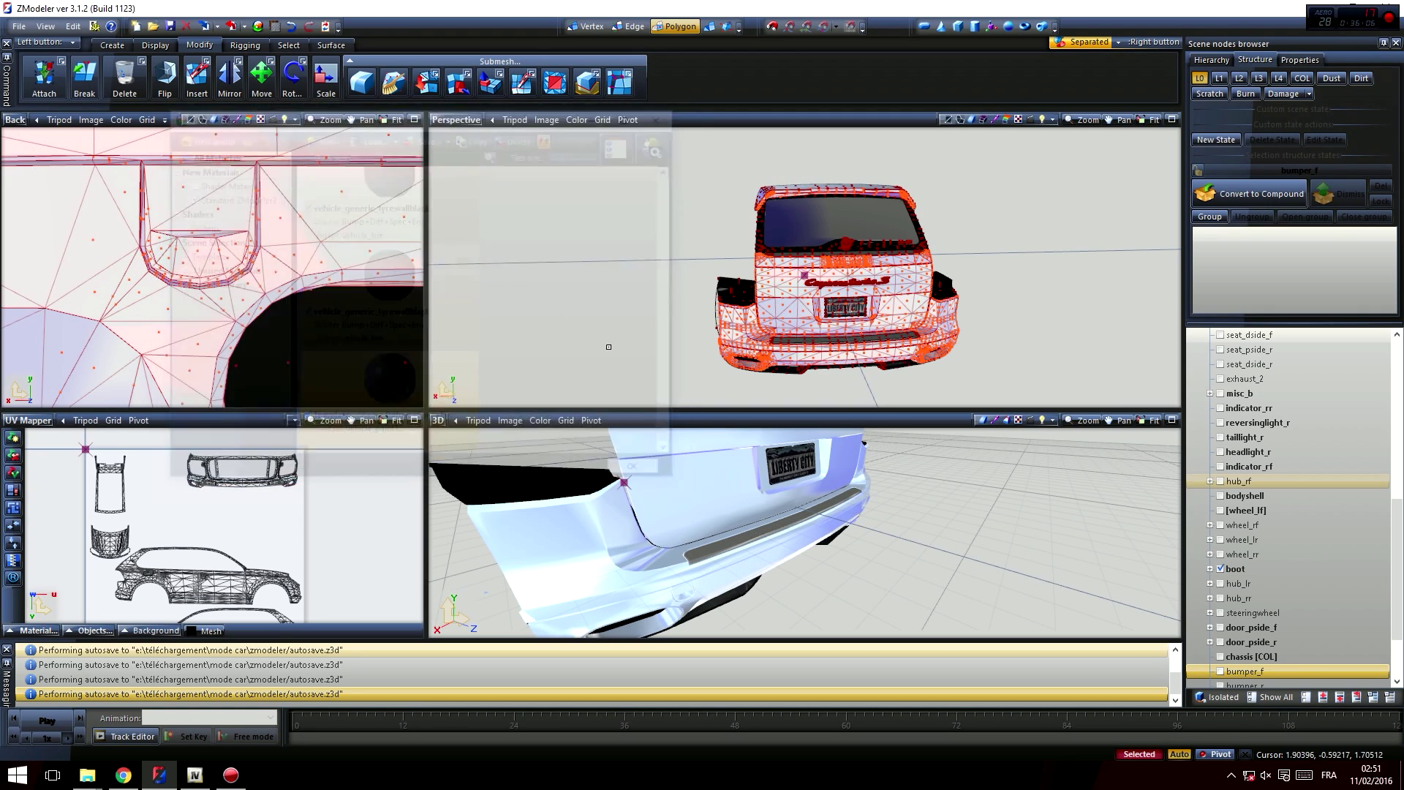
- Set the Perspective viewport to Back and create a new UV mapping for the selected boot and rear bumper polygons from it
left_click(458, 120)
left_click(461, 203)
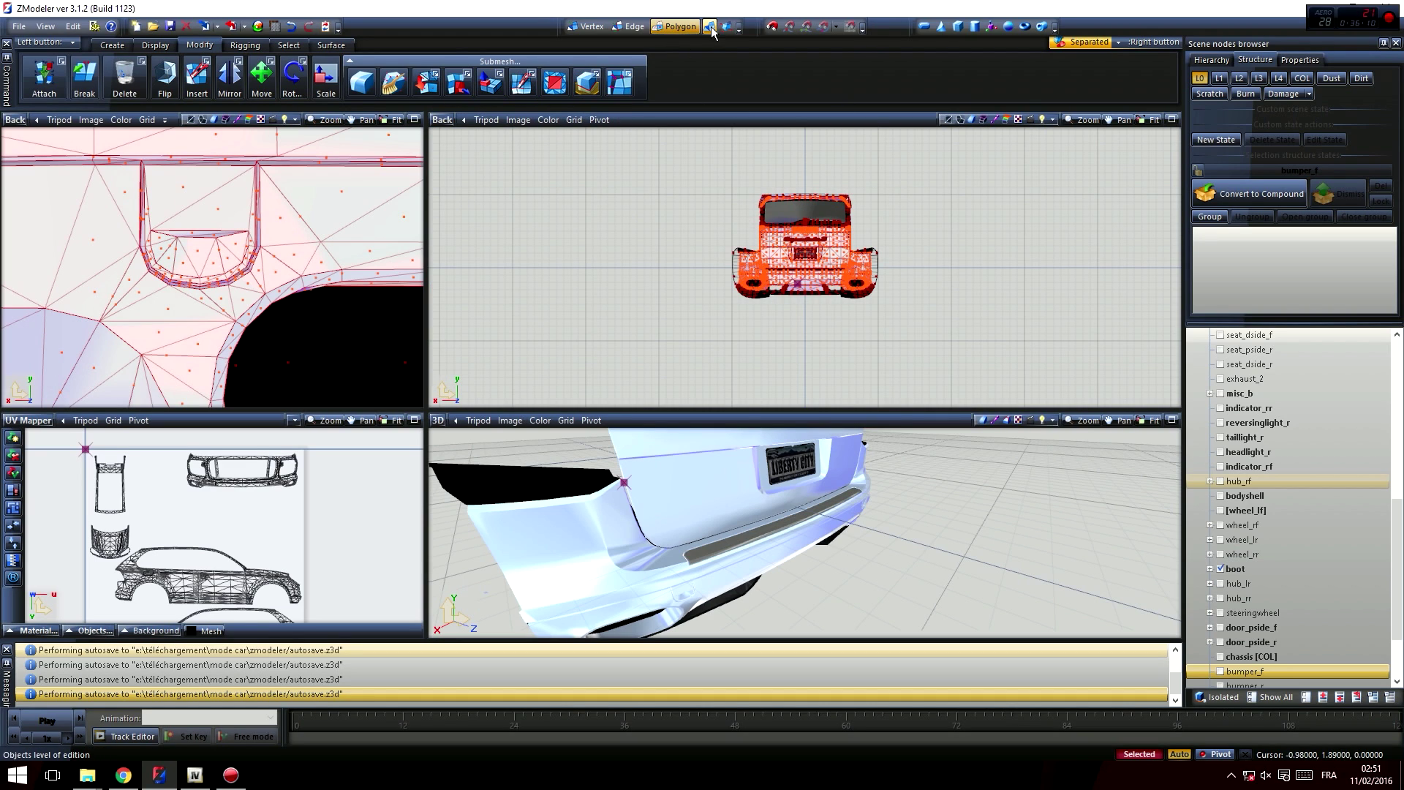
left_click(338, 45)
left_click(57, 84)
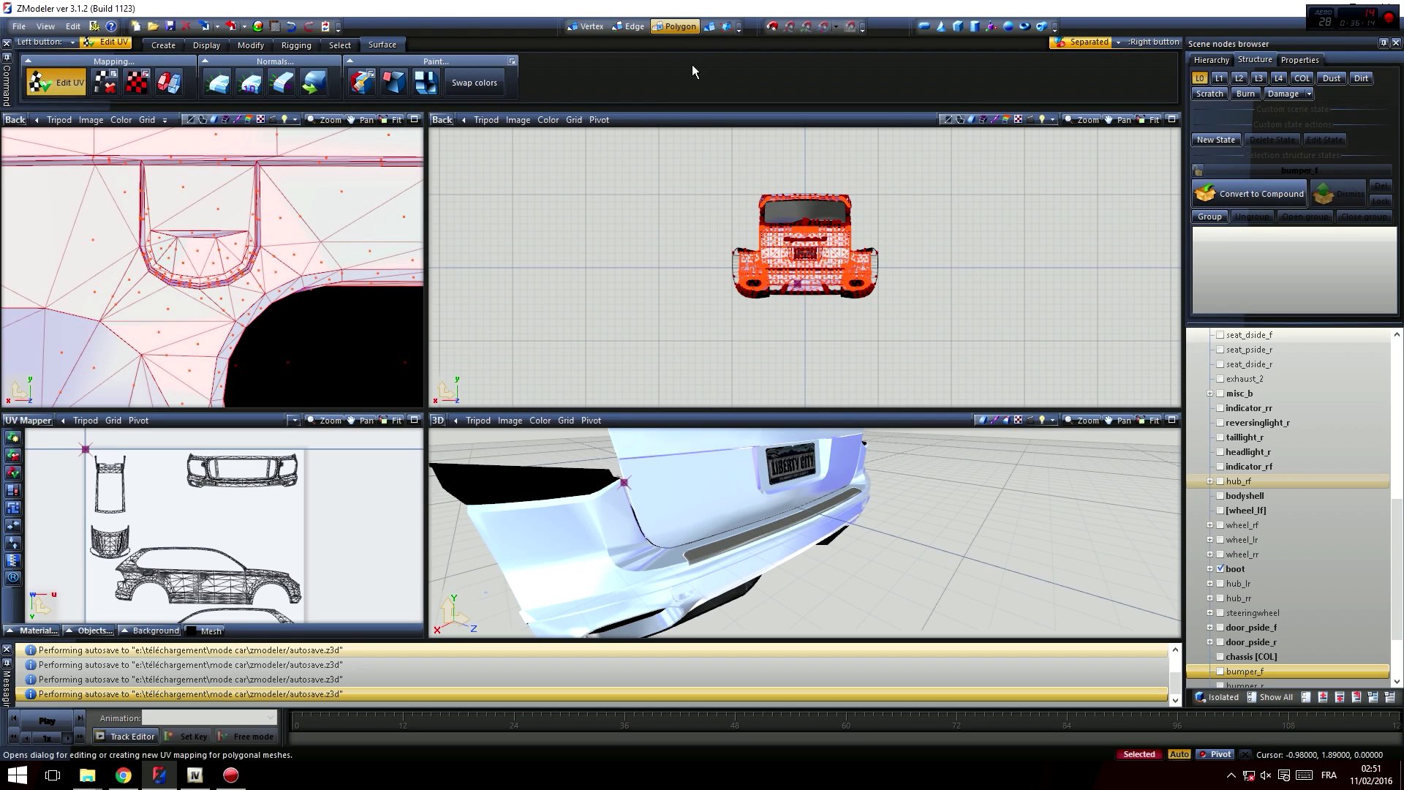
left_click(780, 253)
left_click(512, 467)
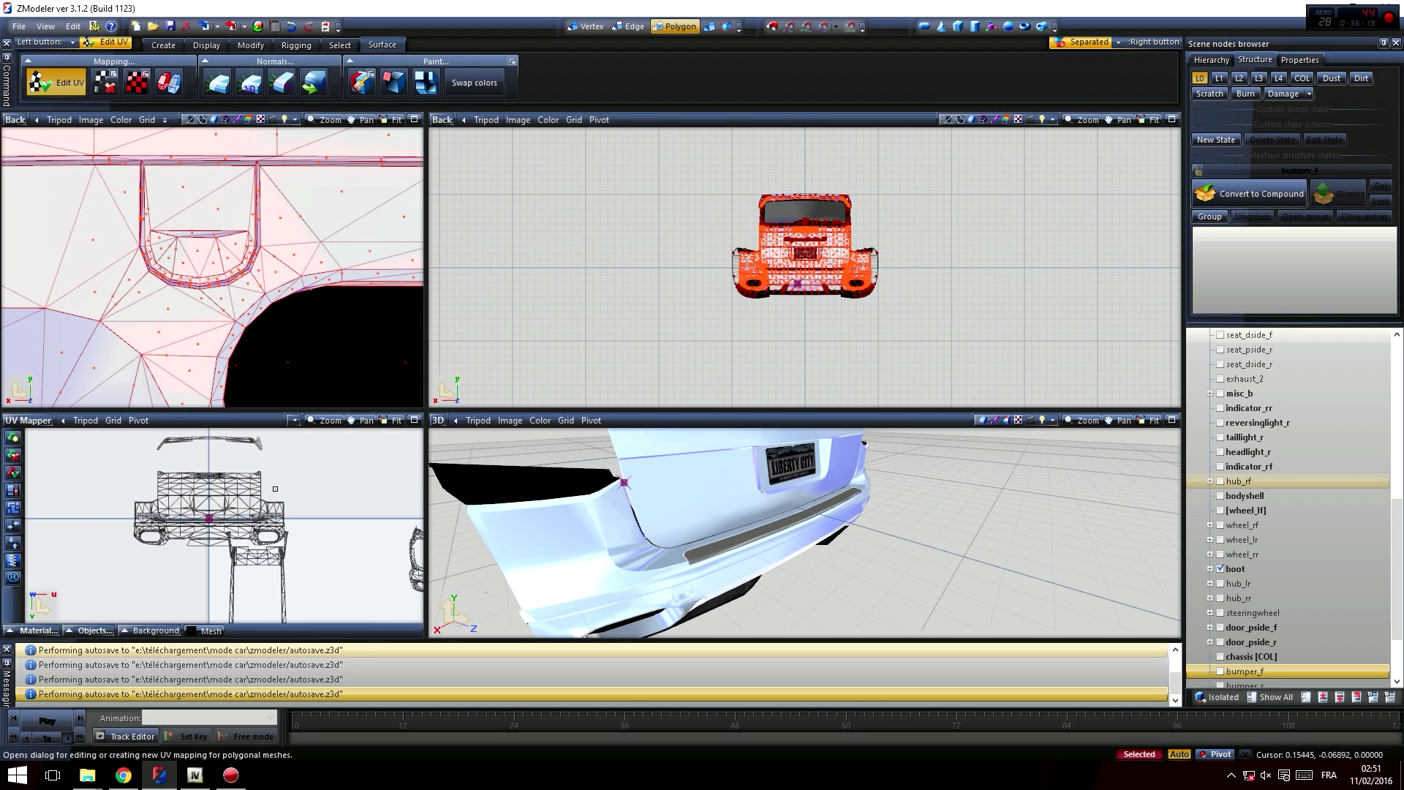
- Try to select the new boot and rear bumper UV islands at the object and polygon levels
left_click(688, 26)
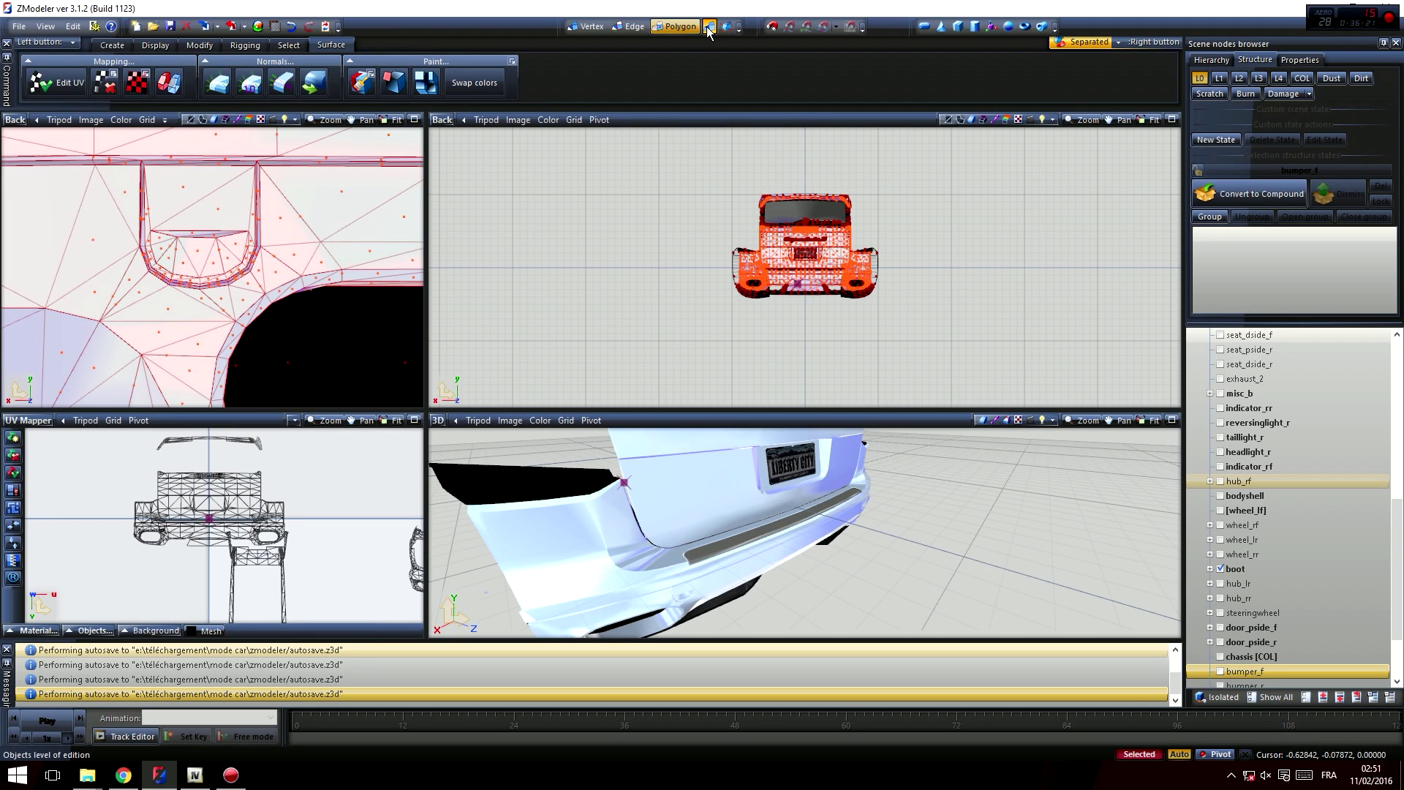
left_click(709, 27)
left_click(113, 496)
left_click(178, 489)
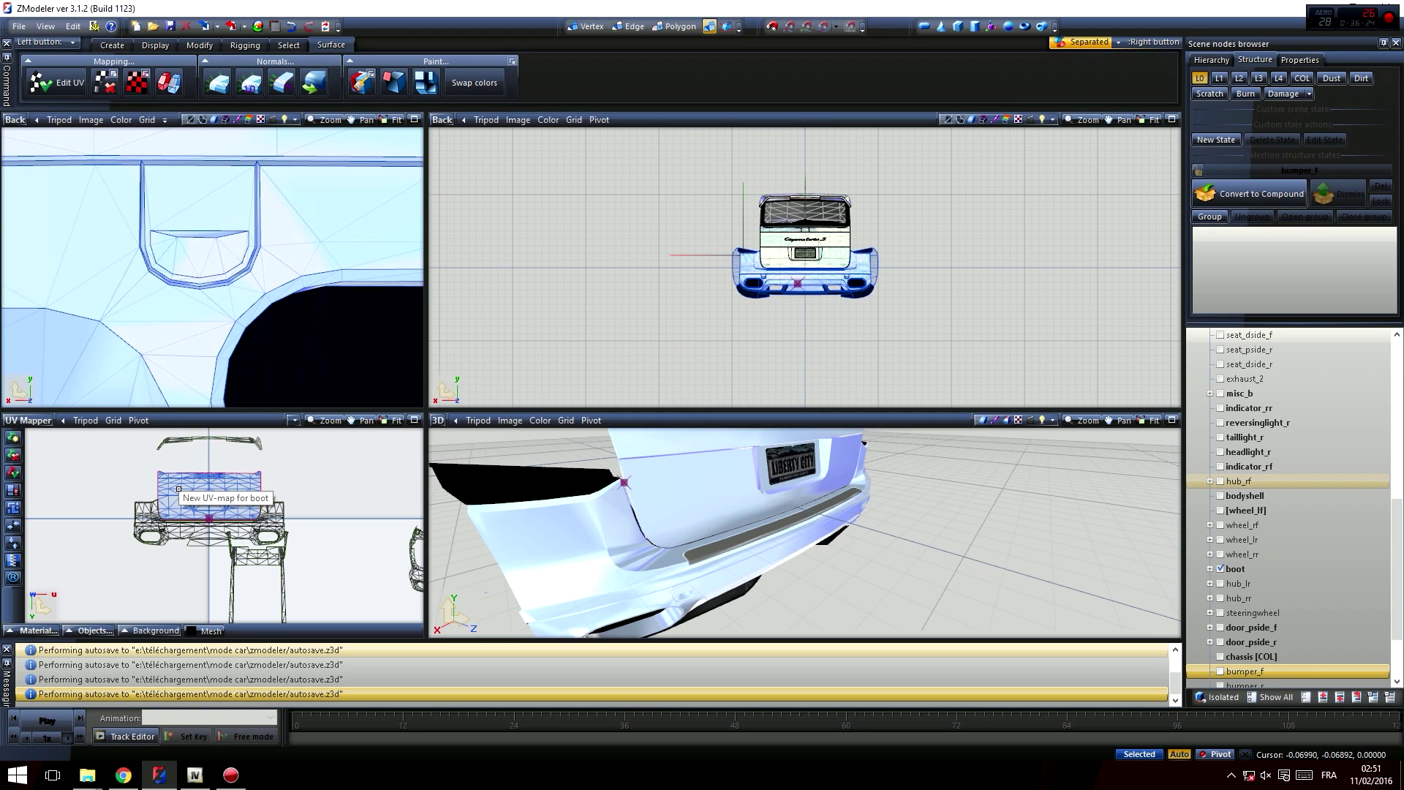
left_click(693, 27)
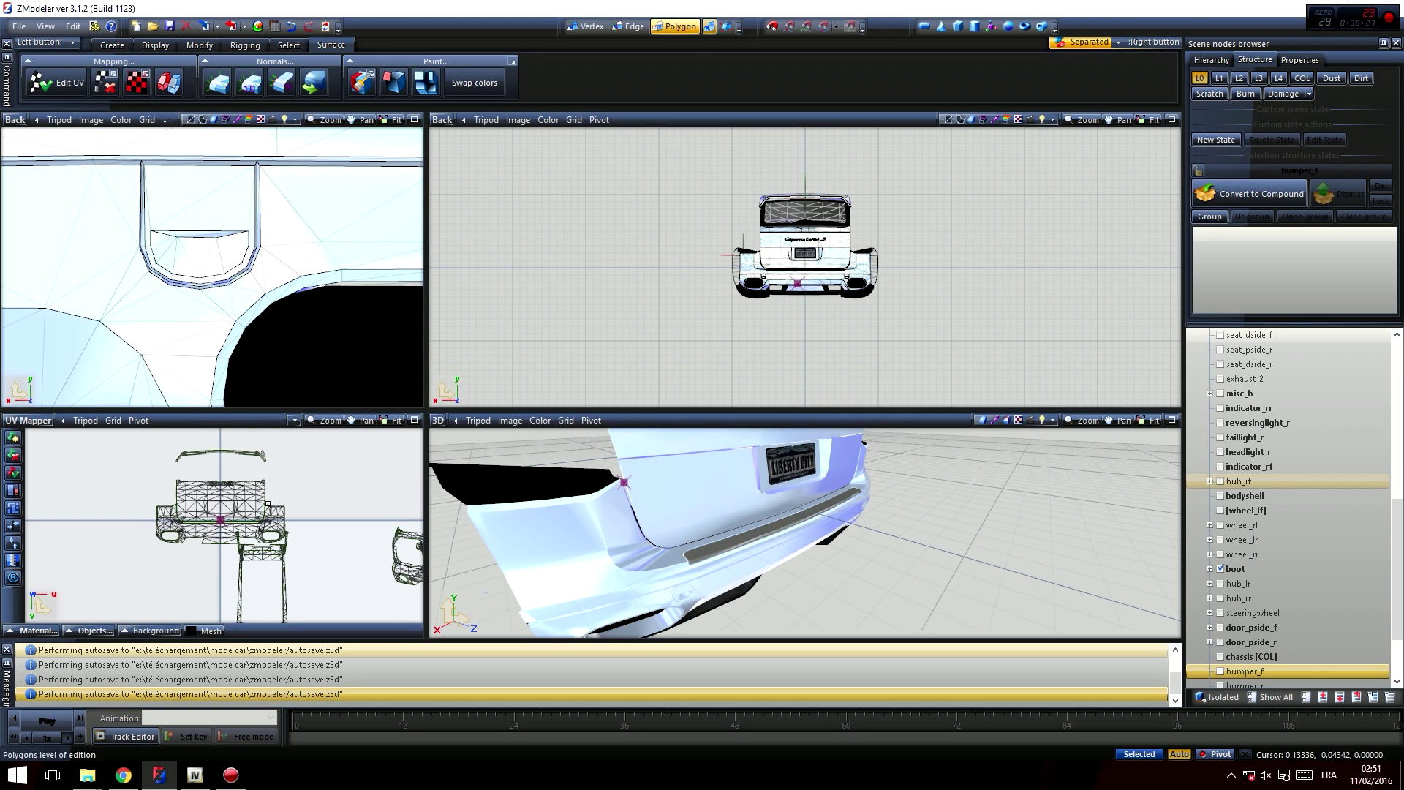
left_click(201, 497)
left_click(139, 481)
left_click_drag(101, 439, 307, 554)
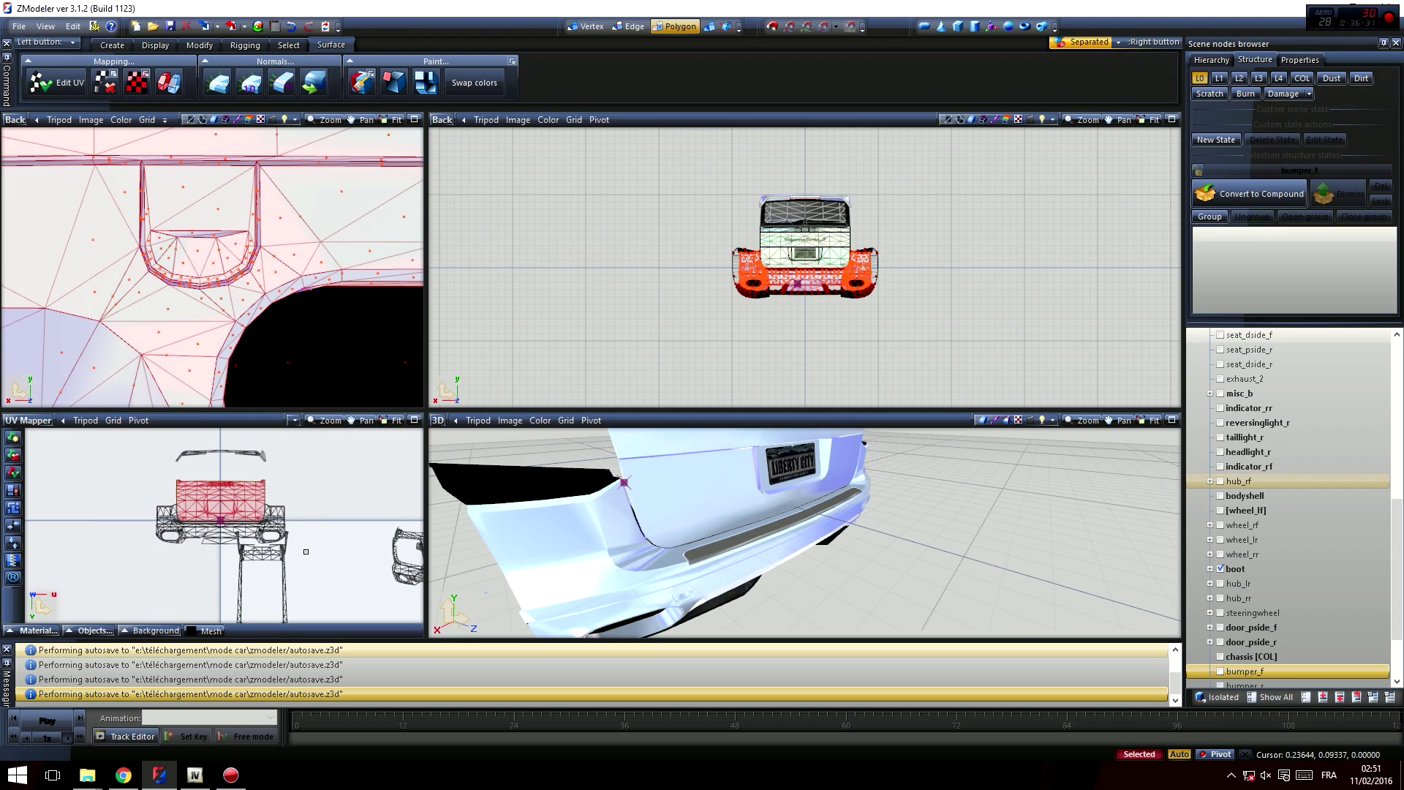
left_click_drag(130, 516, 134, 520)
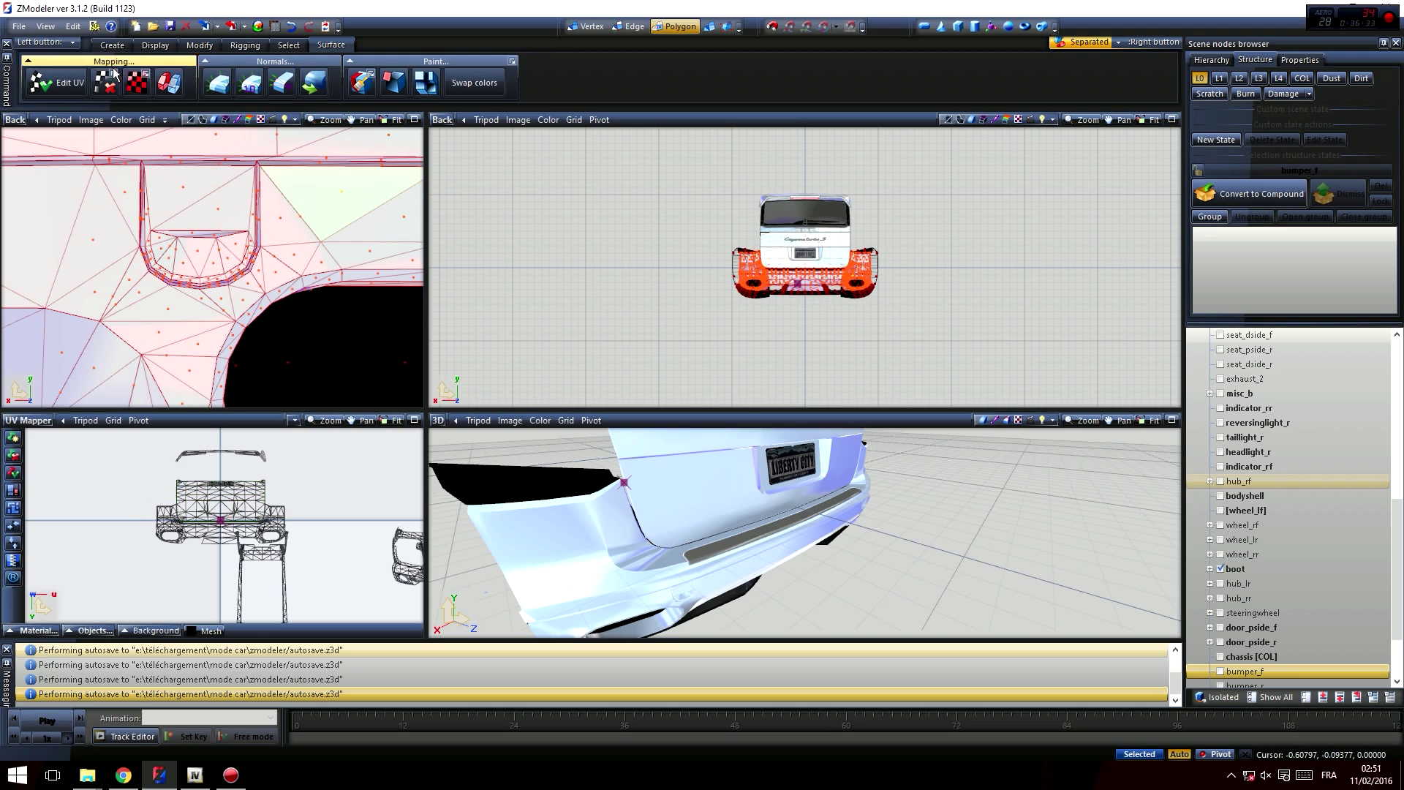
- At the object level, select the new boot and rear bumper UV islands and move them sideways, clear of the origin
left_click(709, 27)
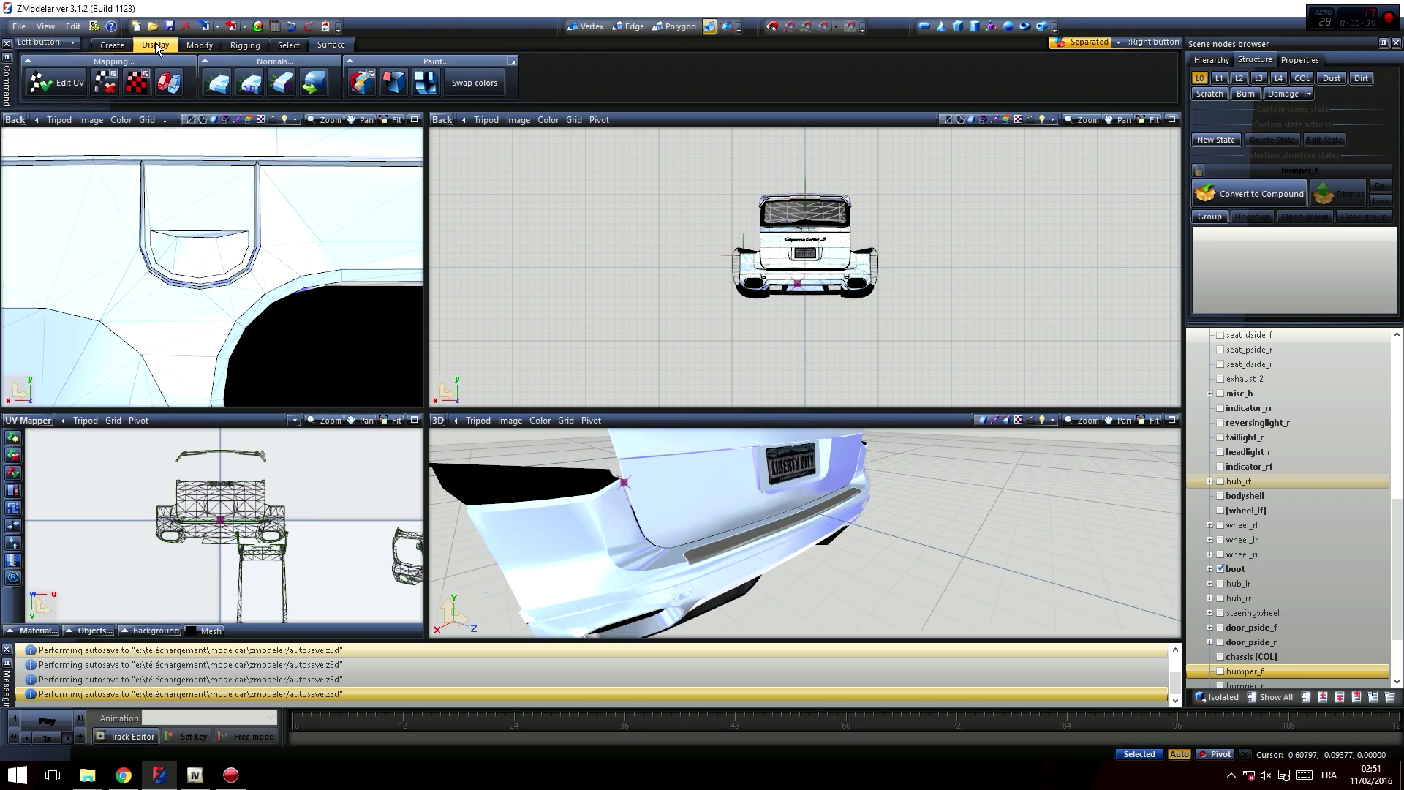
left_click(261, 75)
left_click_drag(95, 439, 314, 562)
left_click_drag(244, 513, 402, 502)
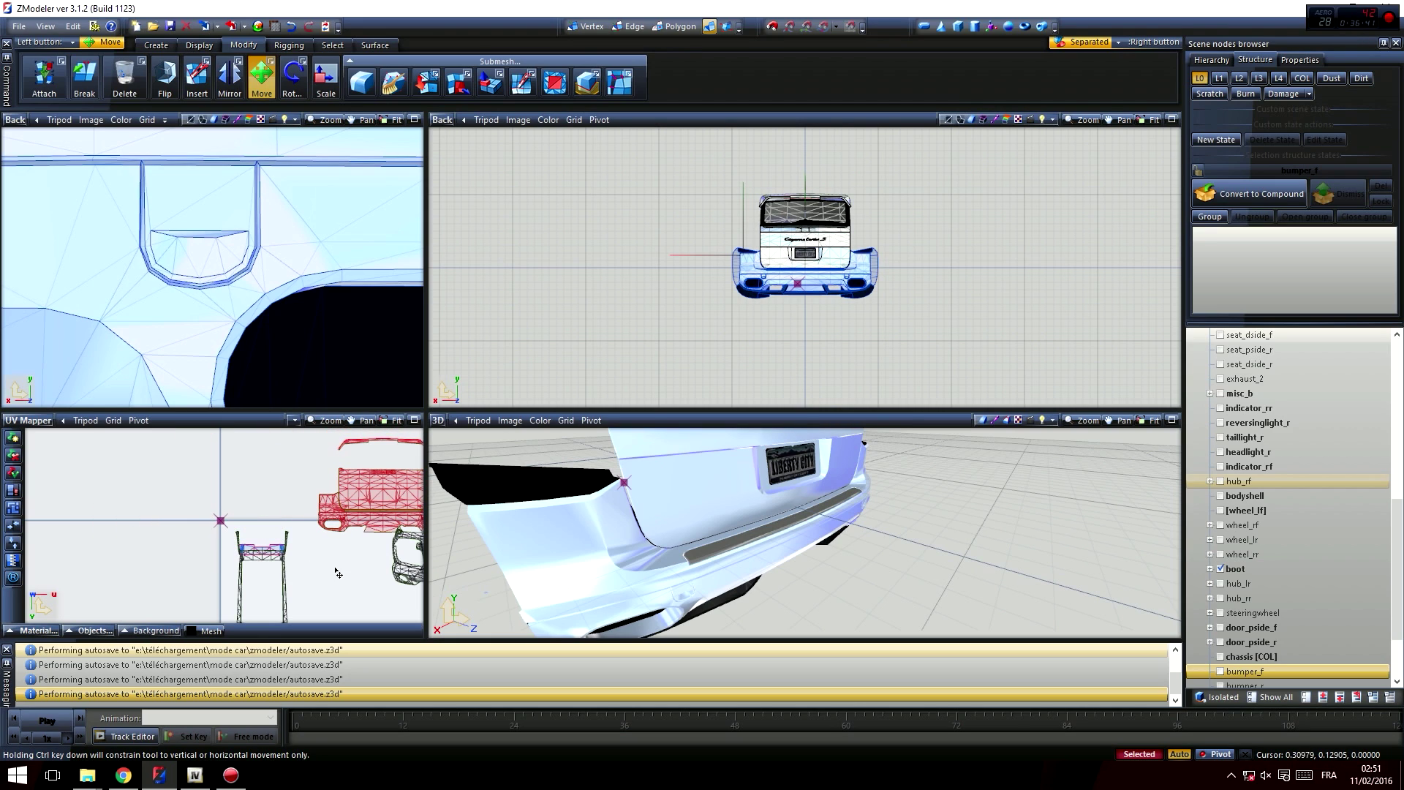
- Place the boot and rear bumper UV islands on the template sheet, between the front bumper and upper car side islands
middle_click_drag(335, 570, 165, 515)
scroll(174, 500, "down", 2)
left_click_drag(219, 444, 291, 569)
middle_click_drag(290, 569, 219, 502)
left_click_drag(196, 504, 240, 513)
key("space")
middle_click_drag(194, 516, 299, 517)
scroll(274, 499, "down", 2)
scroll(640, 533, "down", 3)
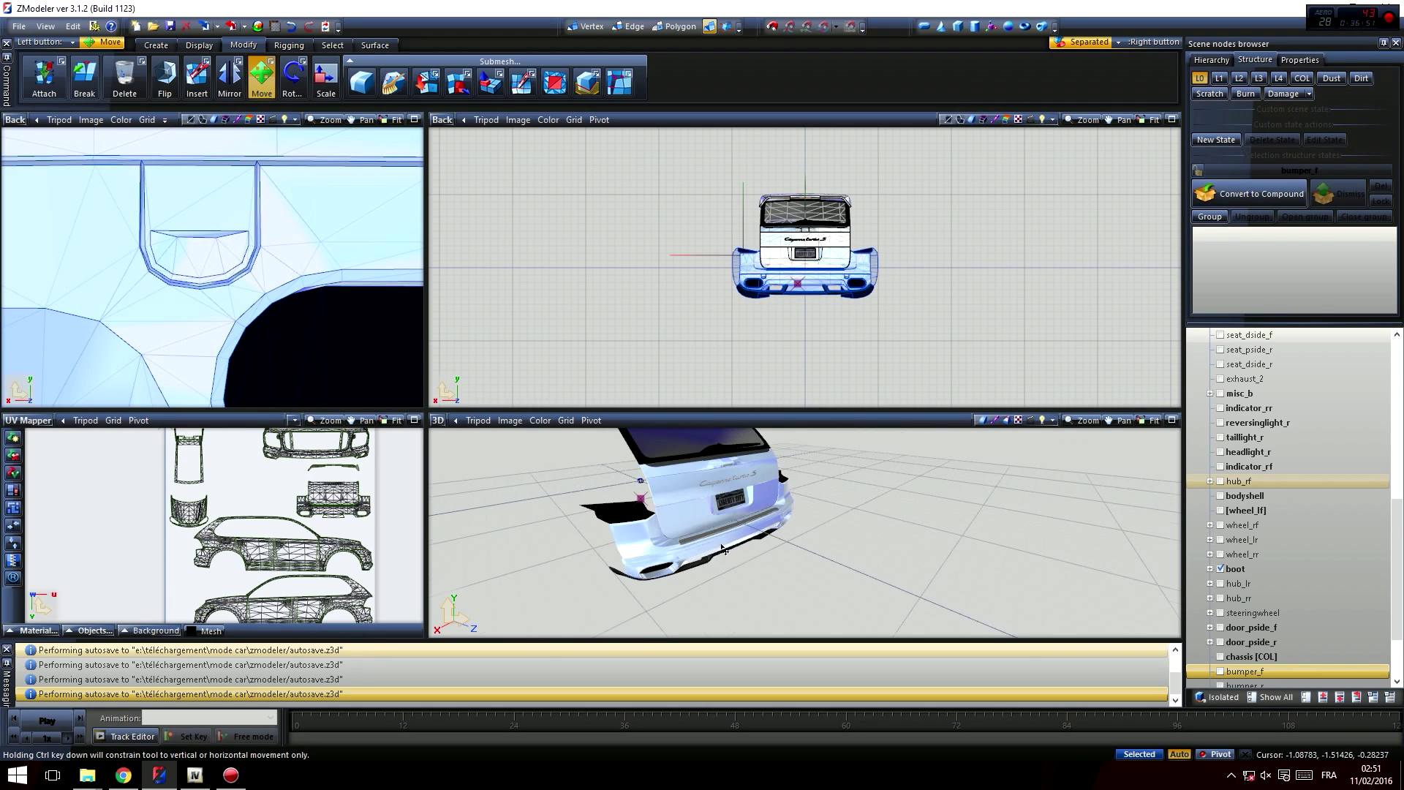
- Hide the boot and rear bumper, and show the driver-side front door (door_dside_f)
middle_click_drag(718, 546, 1072, 571)
left_click(1221, 569)
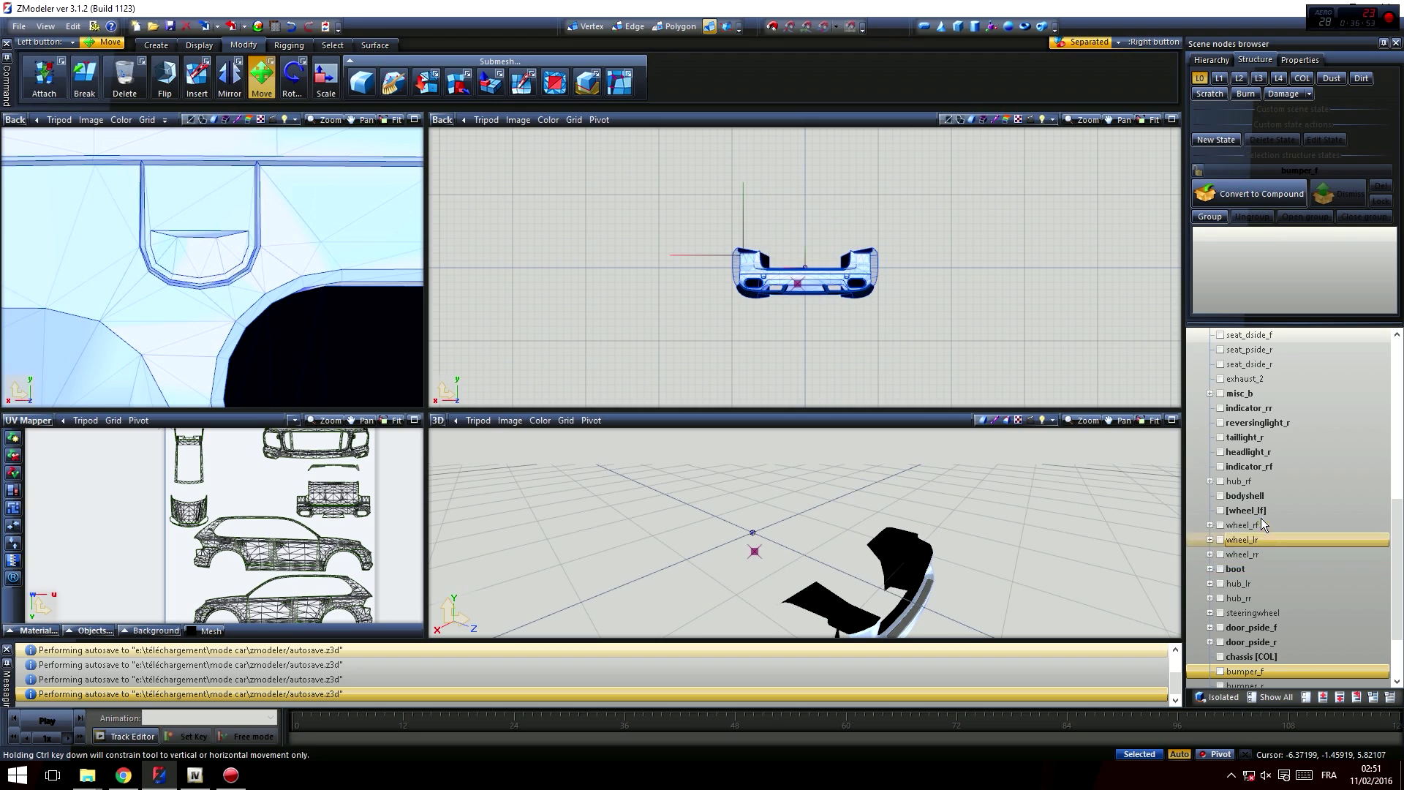
scroll(1263, 520, "up", 10)
left_click(1220, 424)
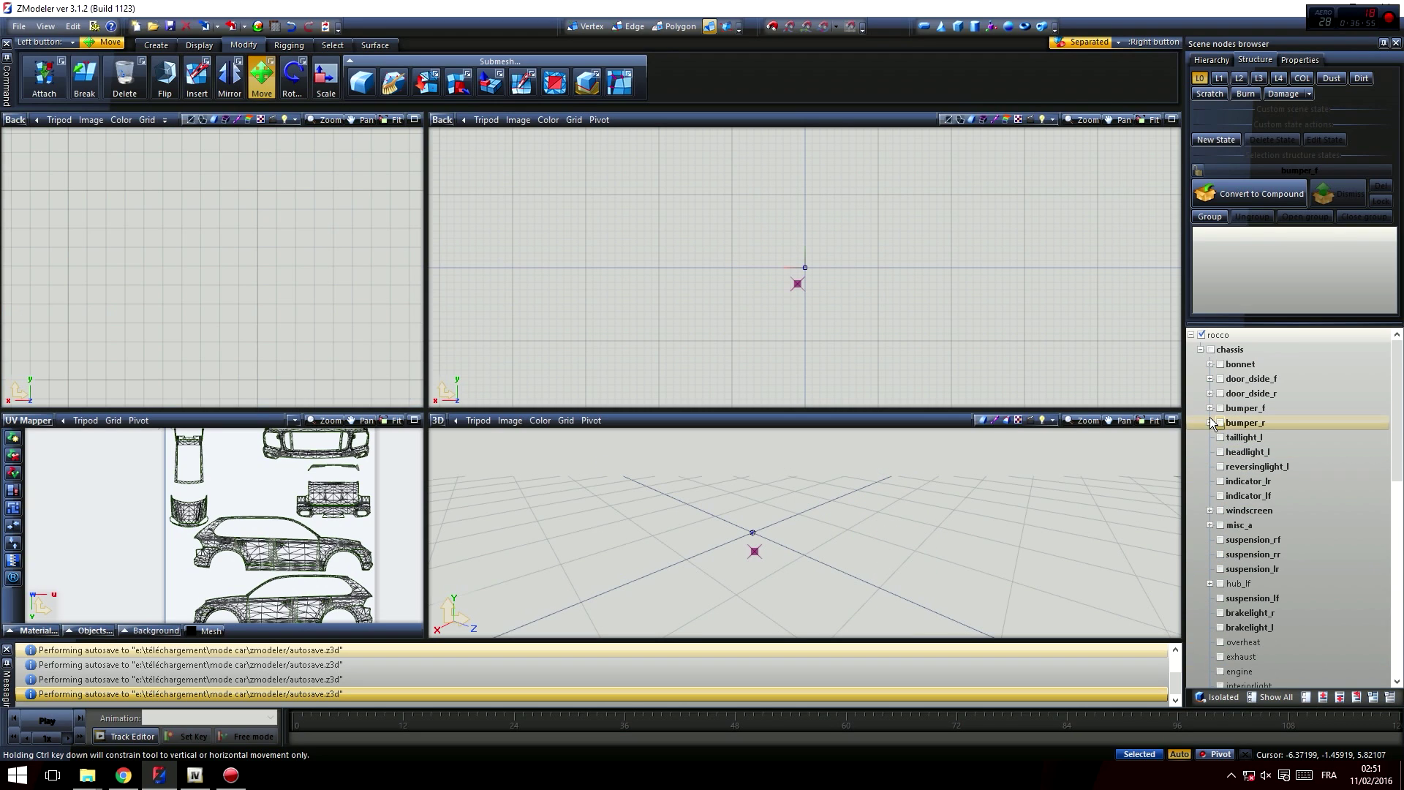
left_click(1221, 378)
scroll(717, 512, "up", 3)
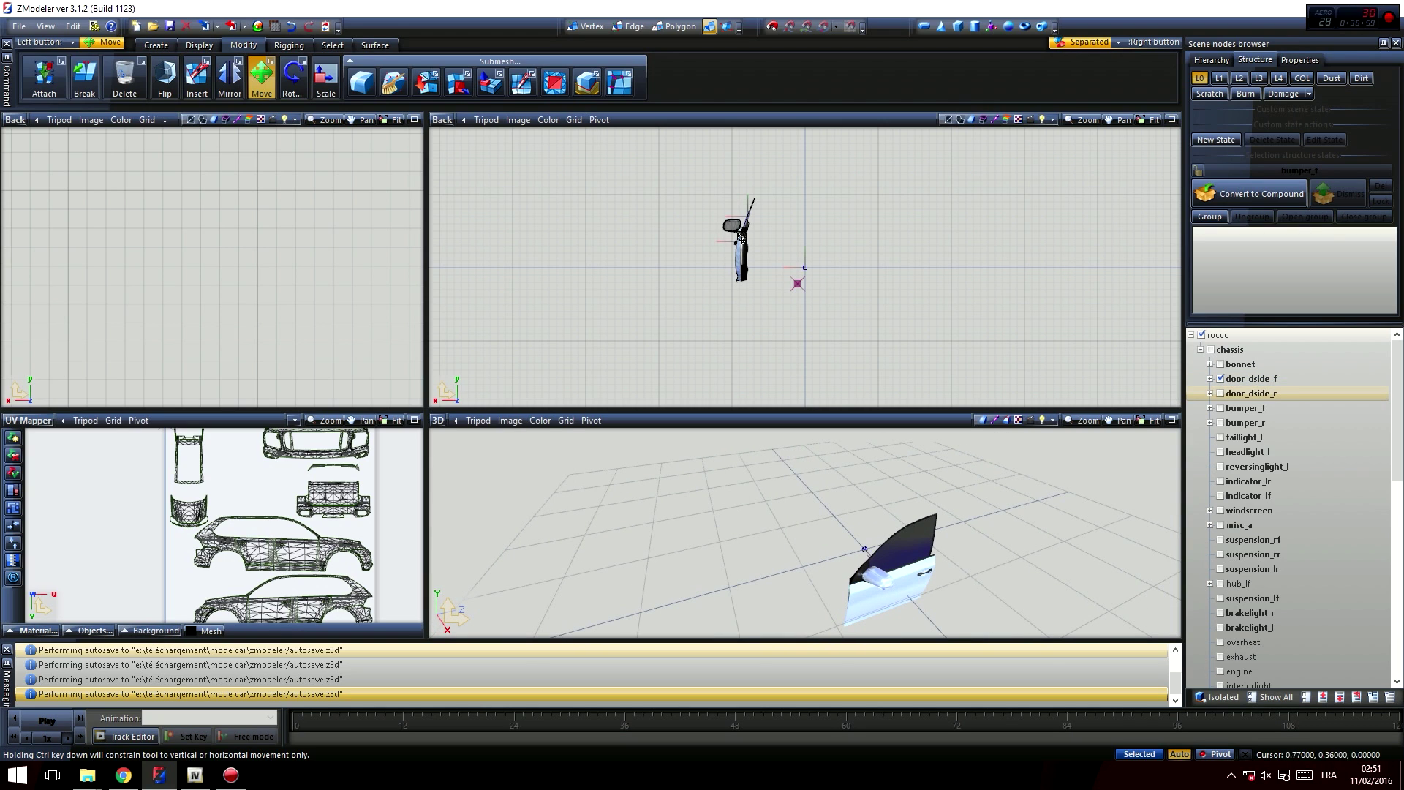
scroll(780, 320, "up", 4)
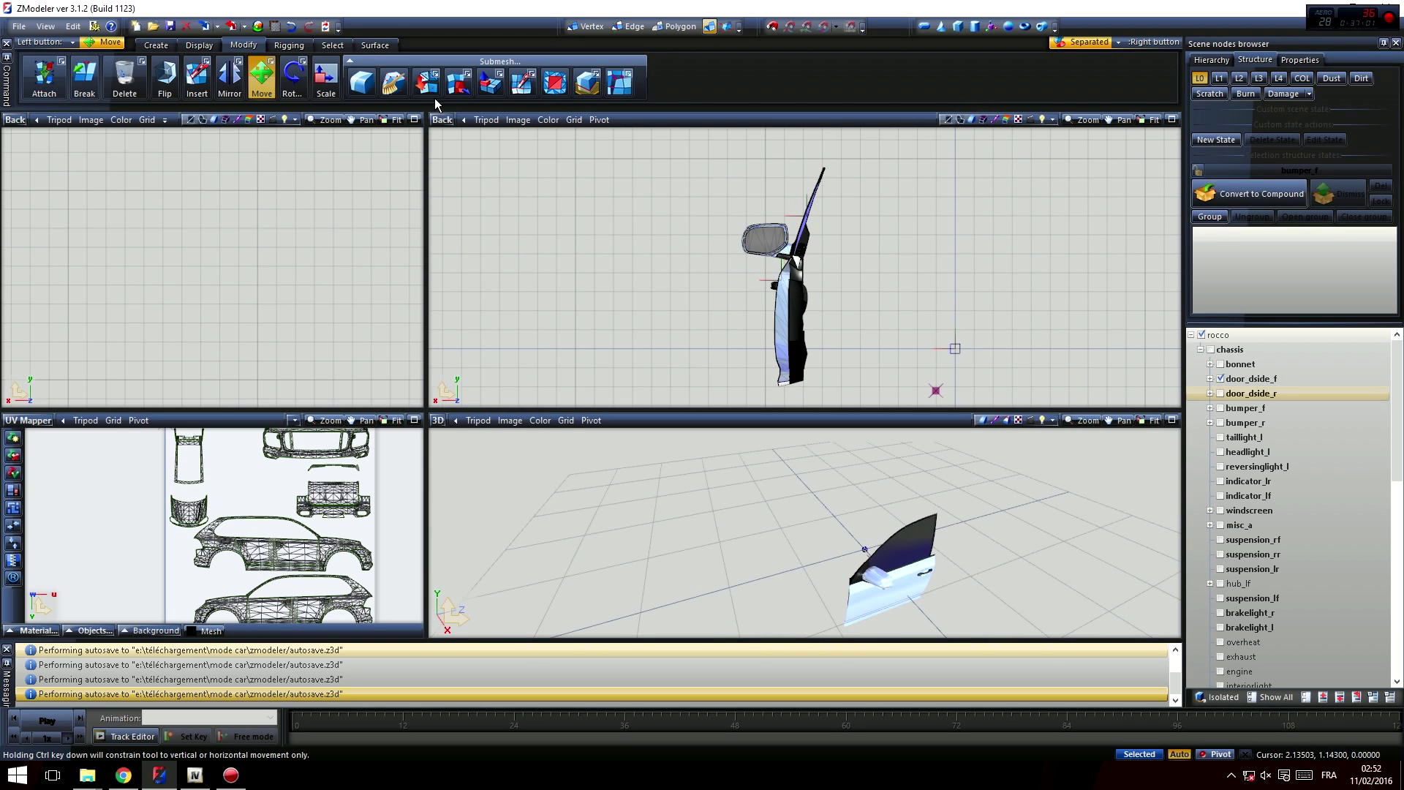
- Show the driver-side front door in a Perspective view around its mirror and switch to polygon-level editing
left_click(441, 120)
left_click(473, 266)
scroll(702, 223, "up", 2)
middle_click_drag(712, 286, 807, 291, "alt")
scroll(878, 281, "up", 3)
scroll(808, 291, "up", 3)
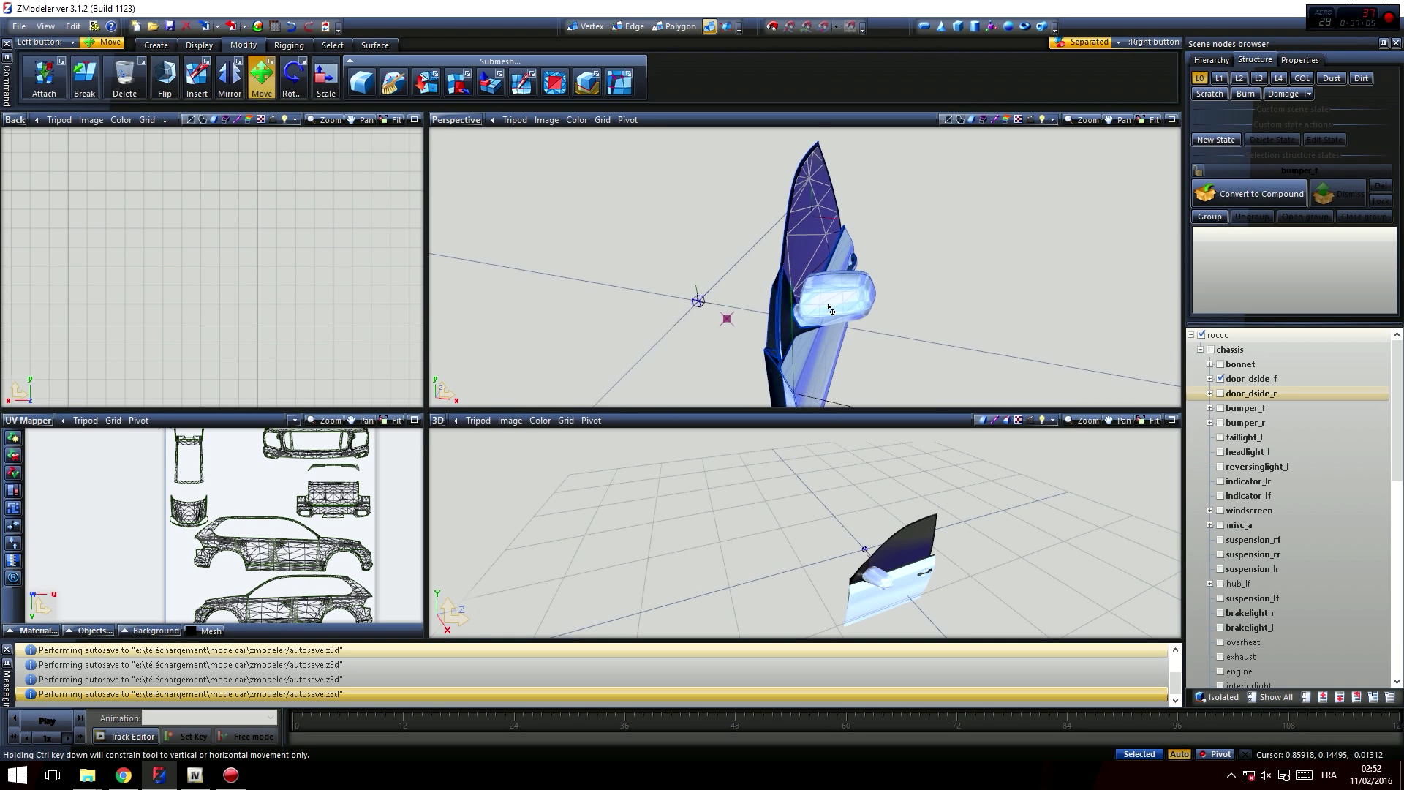
left_click(680, 27)
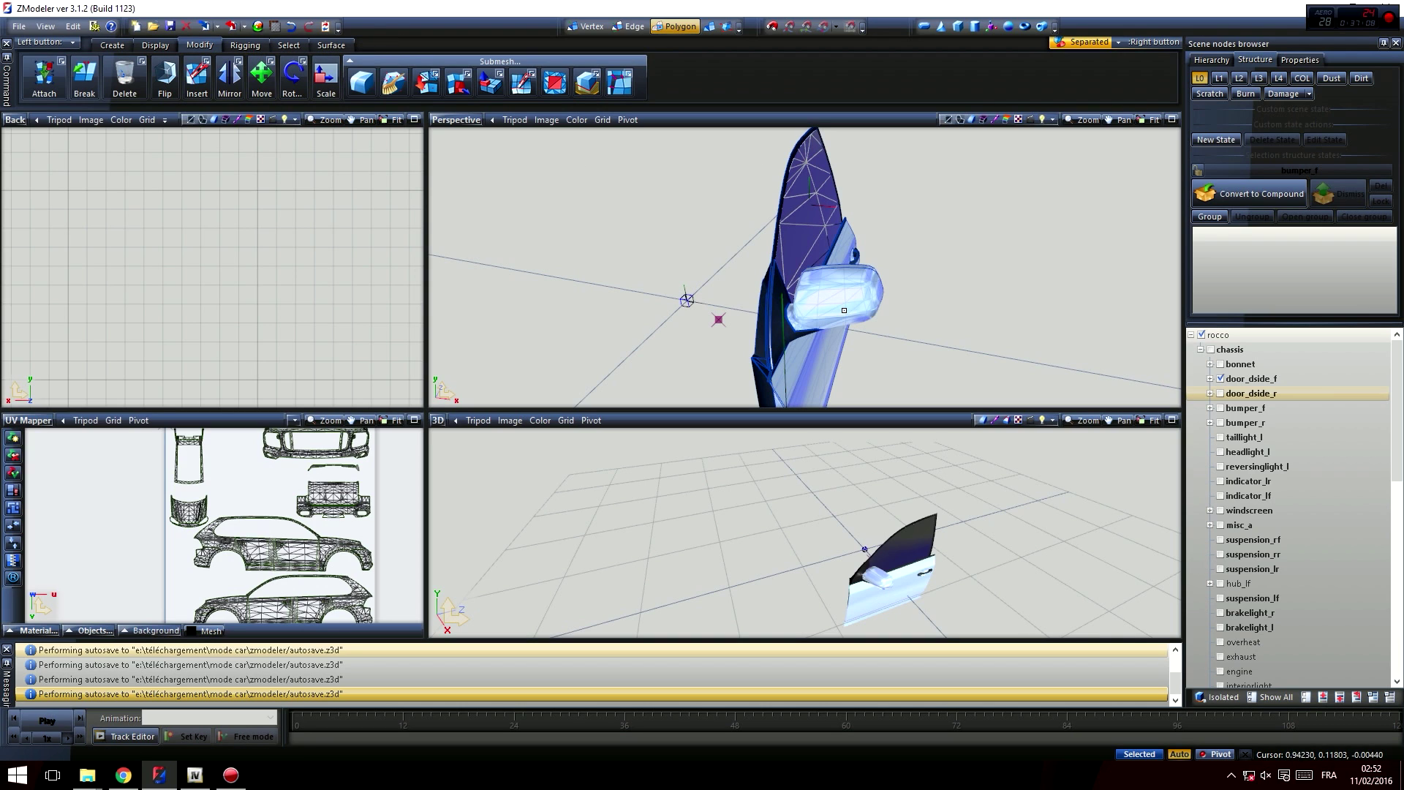
- Select only the mirror housing polygons on the driver-side front door, clearing the selection of the rest of the door
middle_click_drag(965, 284, 658, 236, "alt")
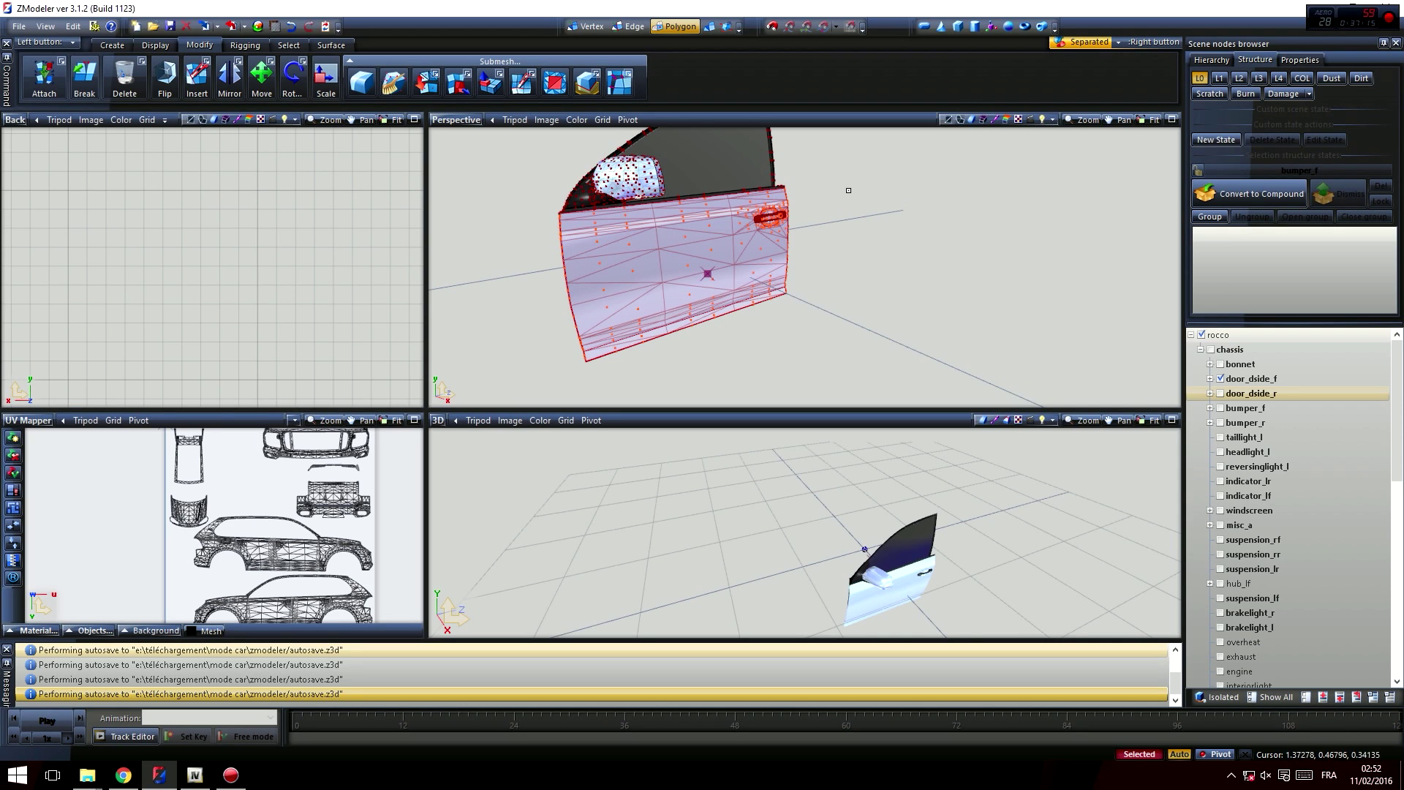
right_click(993, 255)
middle_click_drag(897, 273, 705, 241, "alt")
scroll(705, 241, "up", 2)
right_click(702, 233)
scroll(671, 297, "up", 1)
middle_click_drag(671, 296, 708, 318, "alt")
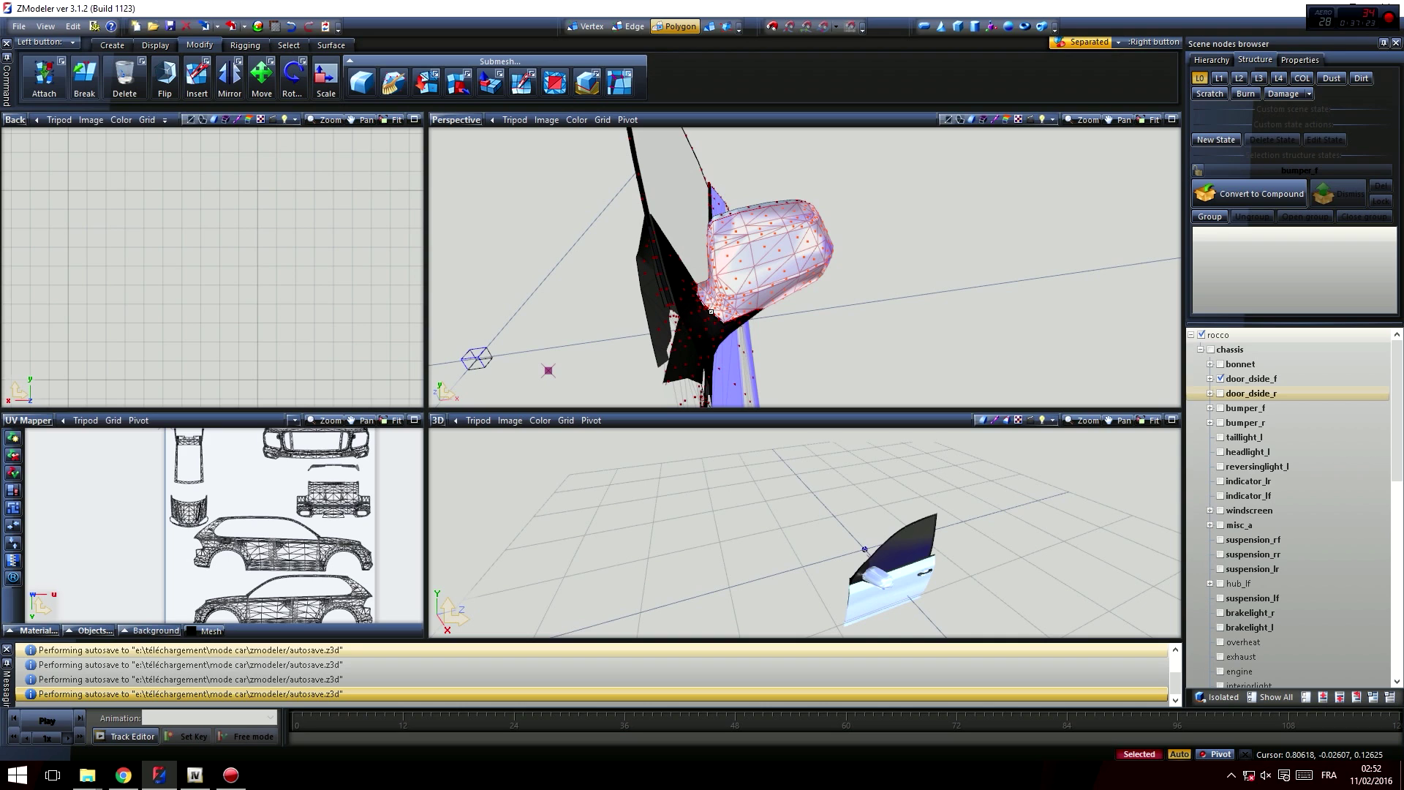
- Examine the driver-side mirror selection from all sides, including the rim around the glass and the mounting foot
middle_click_drag(804, 304, 815, 315, "alt")
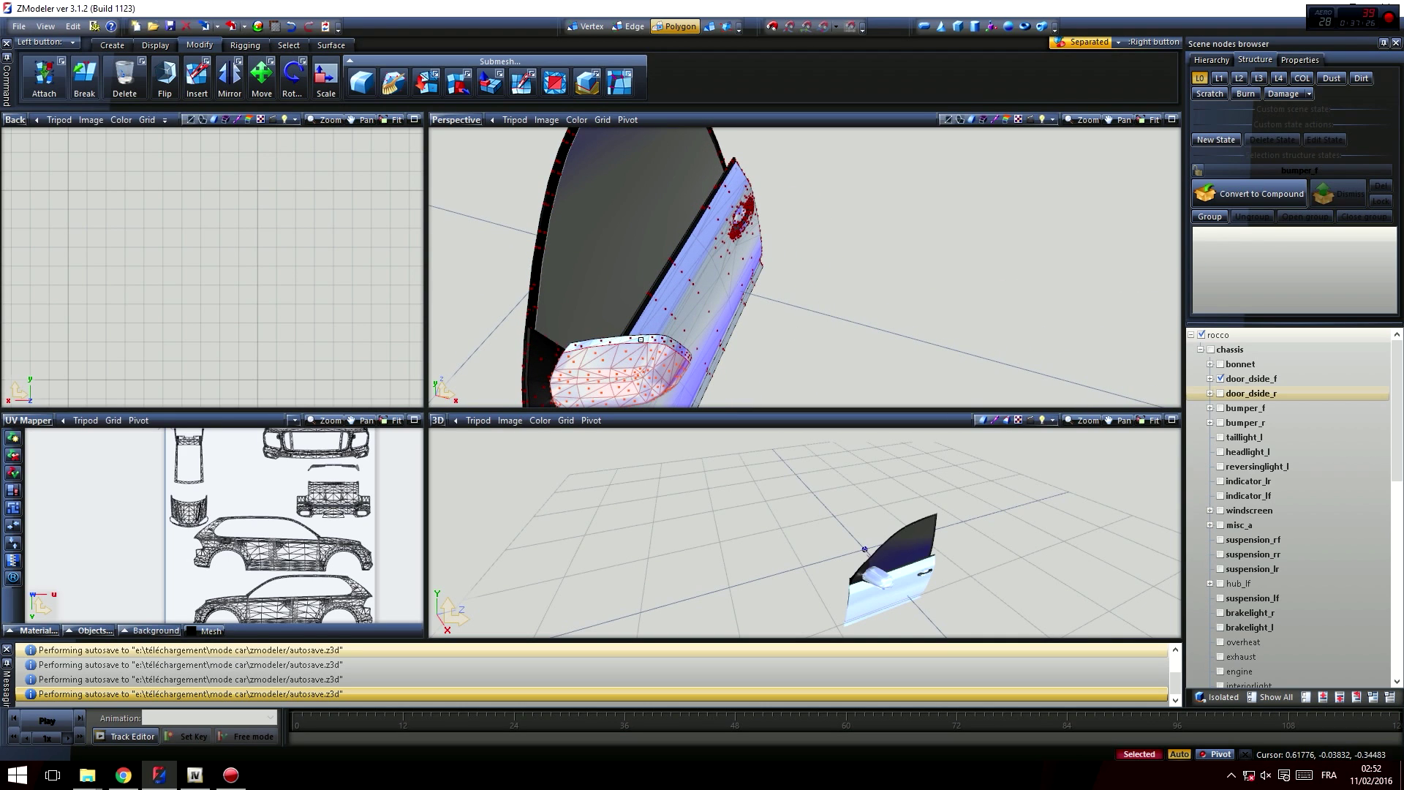
middle_click_drag(572, 363, 547, 301, "alt")
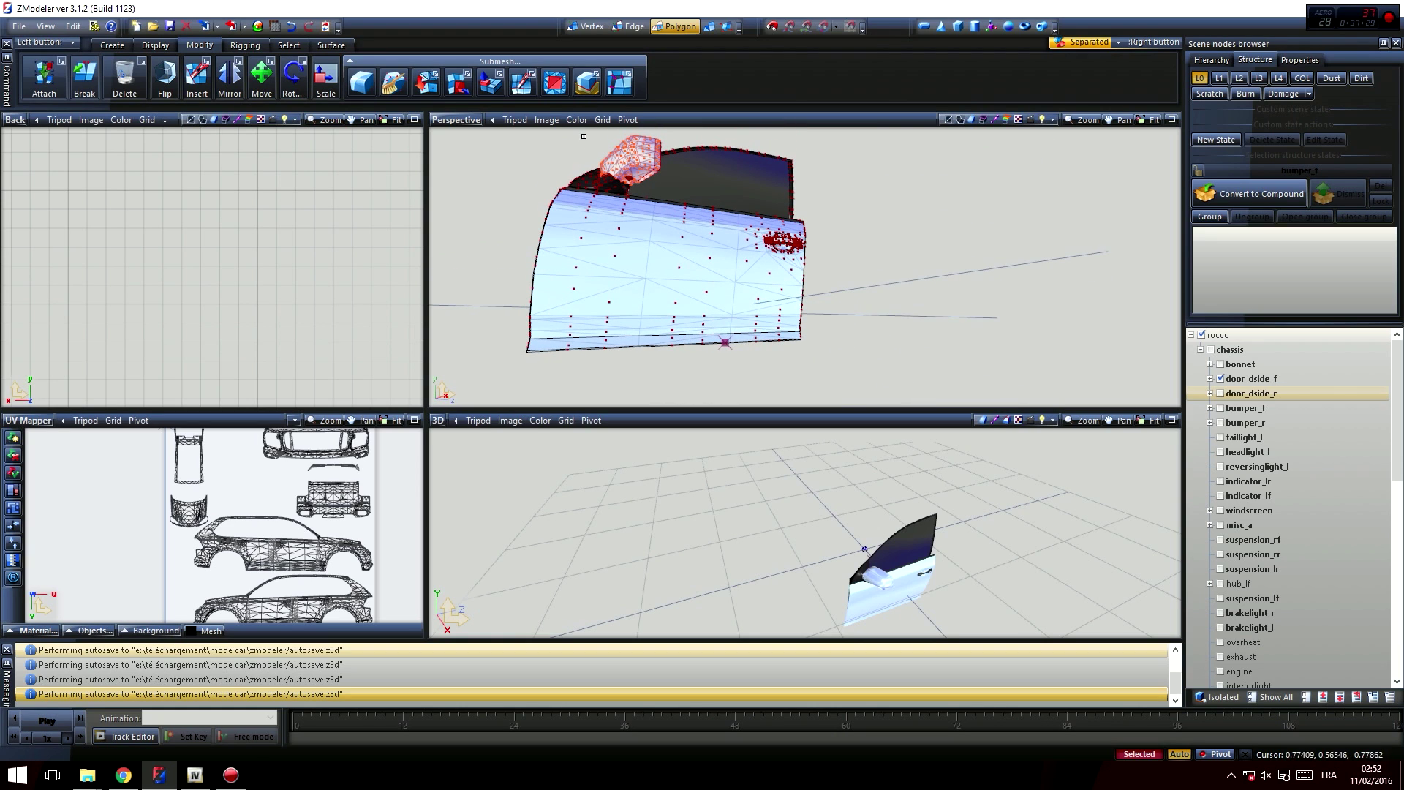
scroll(625, 151, "up", 3)
middle_click_drag(644, 158, 771, 187, "alt")
middle_click_drag(771, 172, 731, 206)
scroll(818, 199, "up", 5)
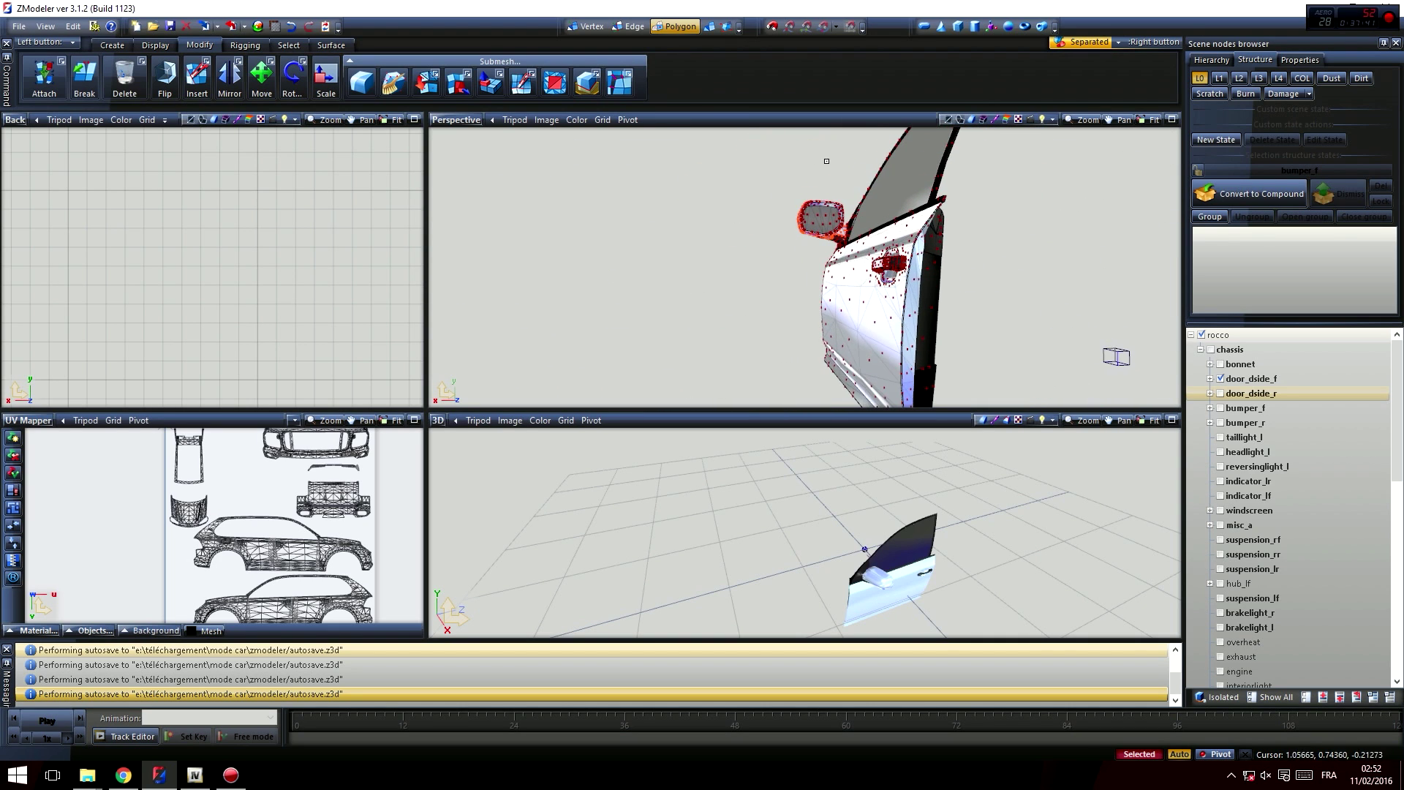
scroll(821, 219, "up", 4)
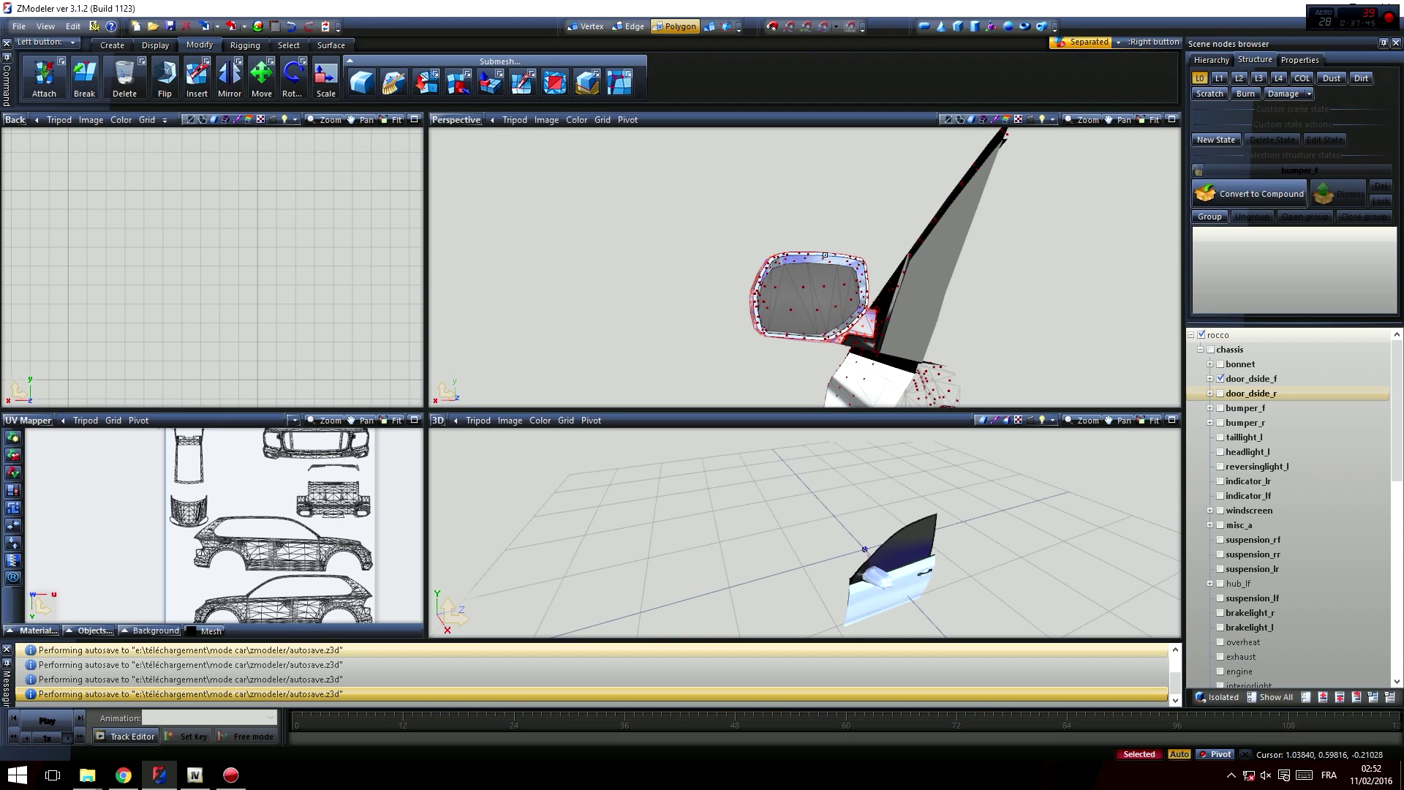
middle_click_drag(818, 255, 810, 258)
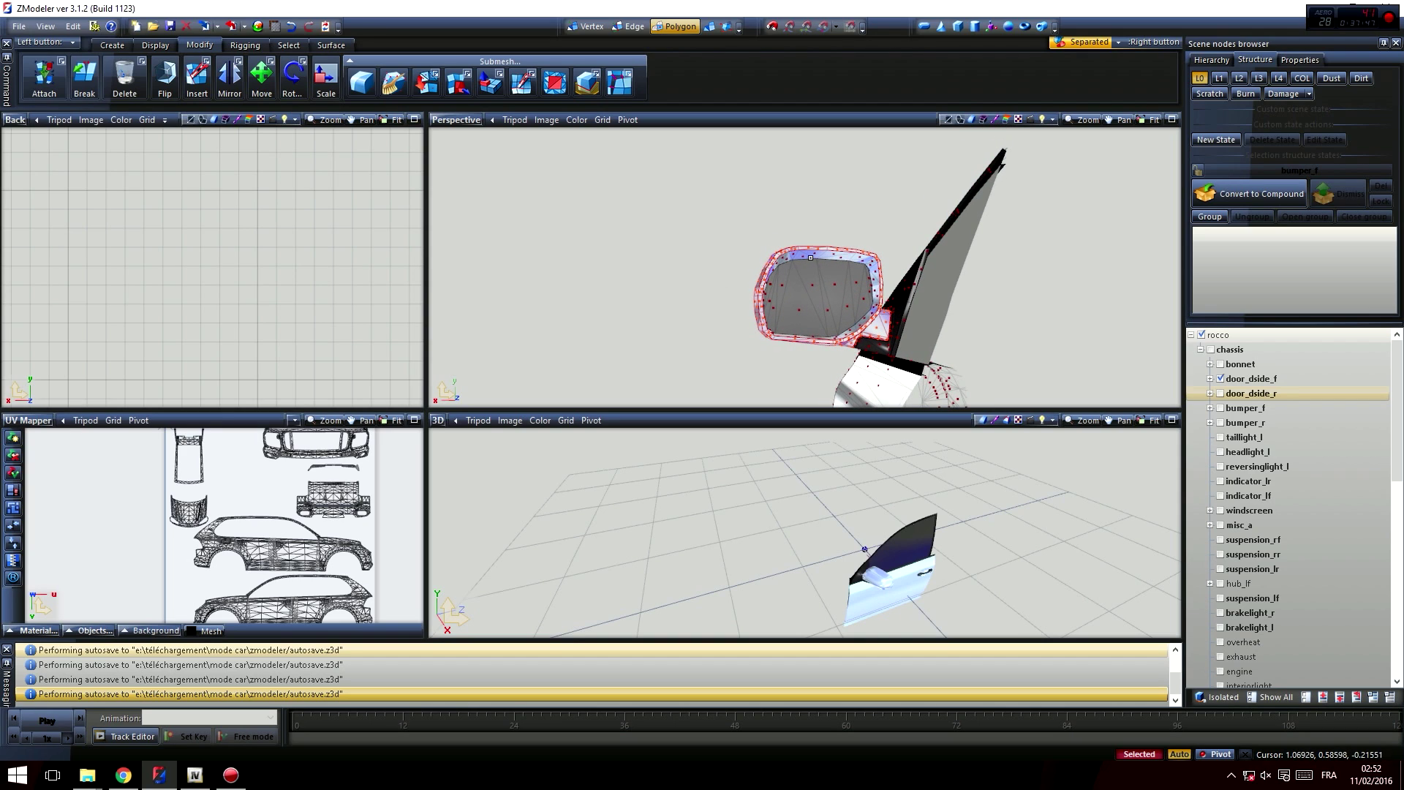
middle_click_drag(671, 287, 1159, 394)
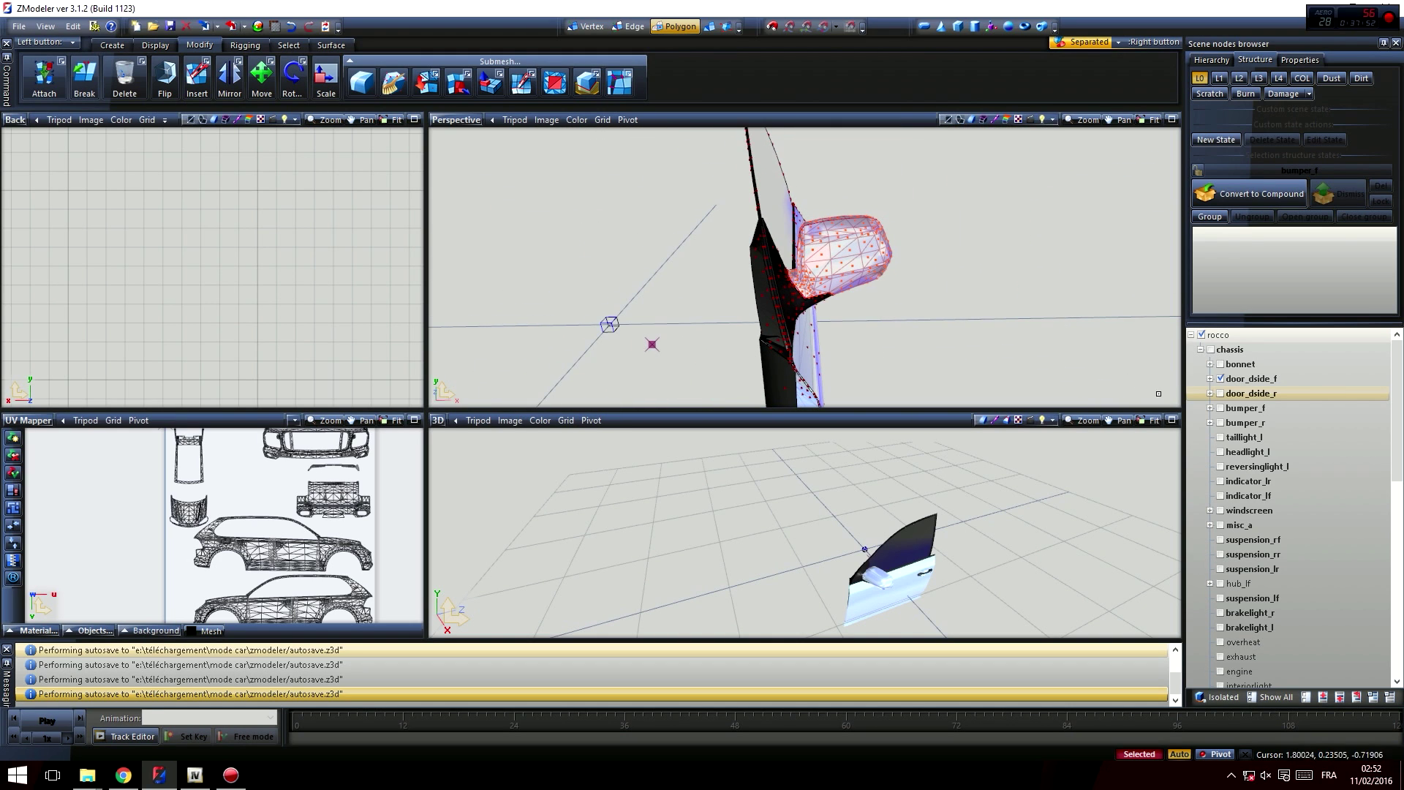
- Hide the driver-side front door and show the passenger-side front door (door_pside_f), viewed at its mirror
left_click(1220, 379)
scroll(1258, 438, "down", 6)
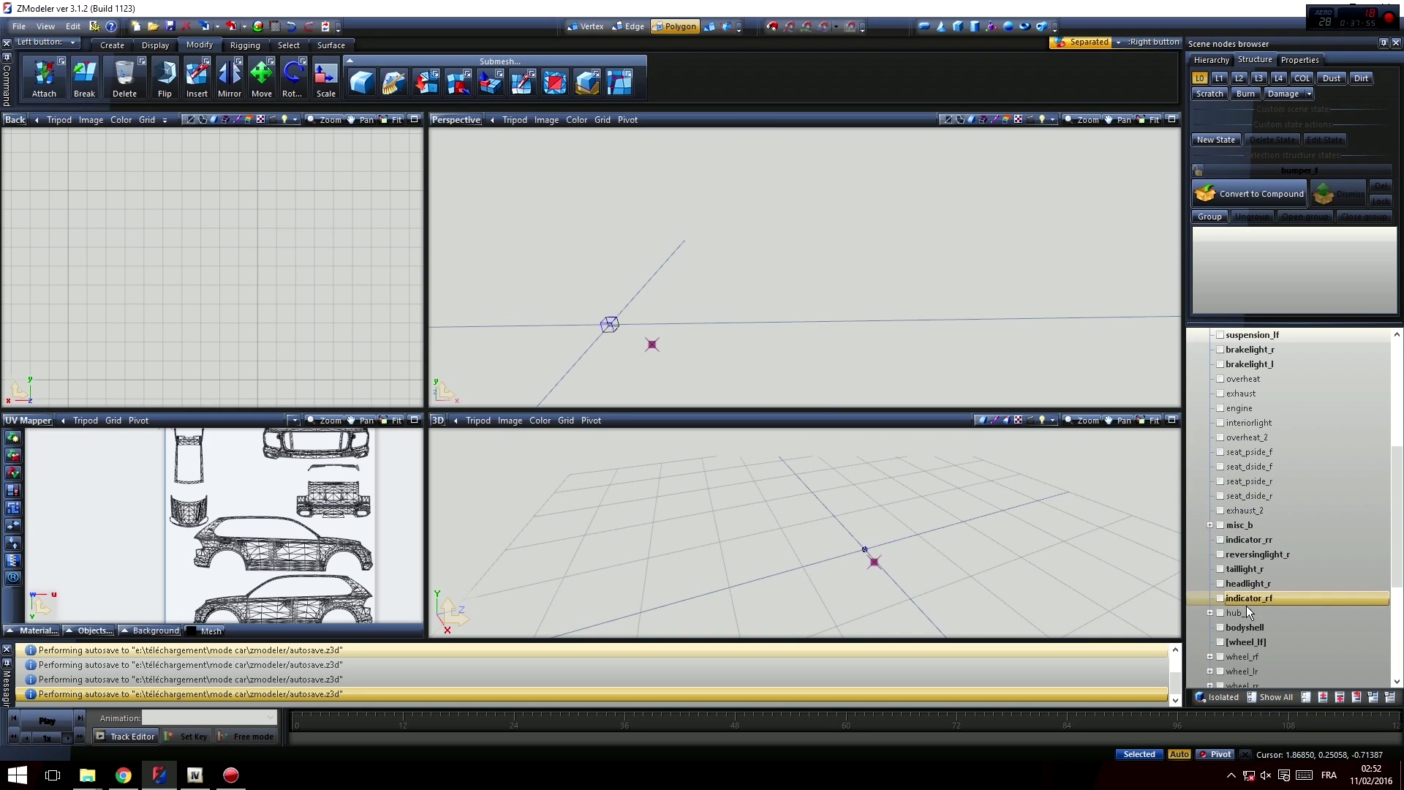
scroll(1262, 542, "down", 4)
left_click(1220, 583)
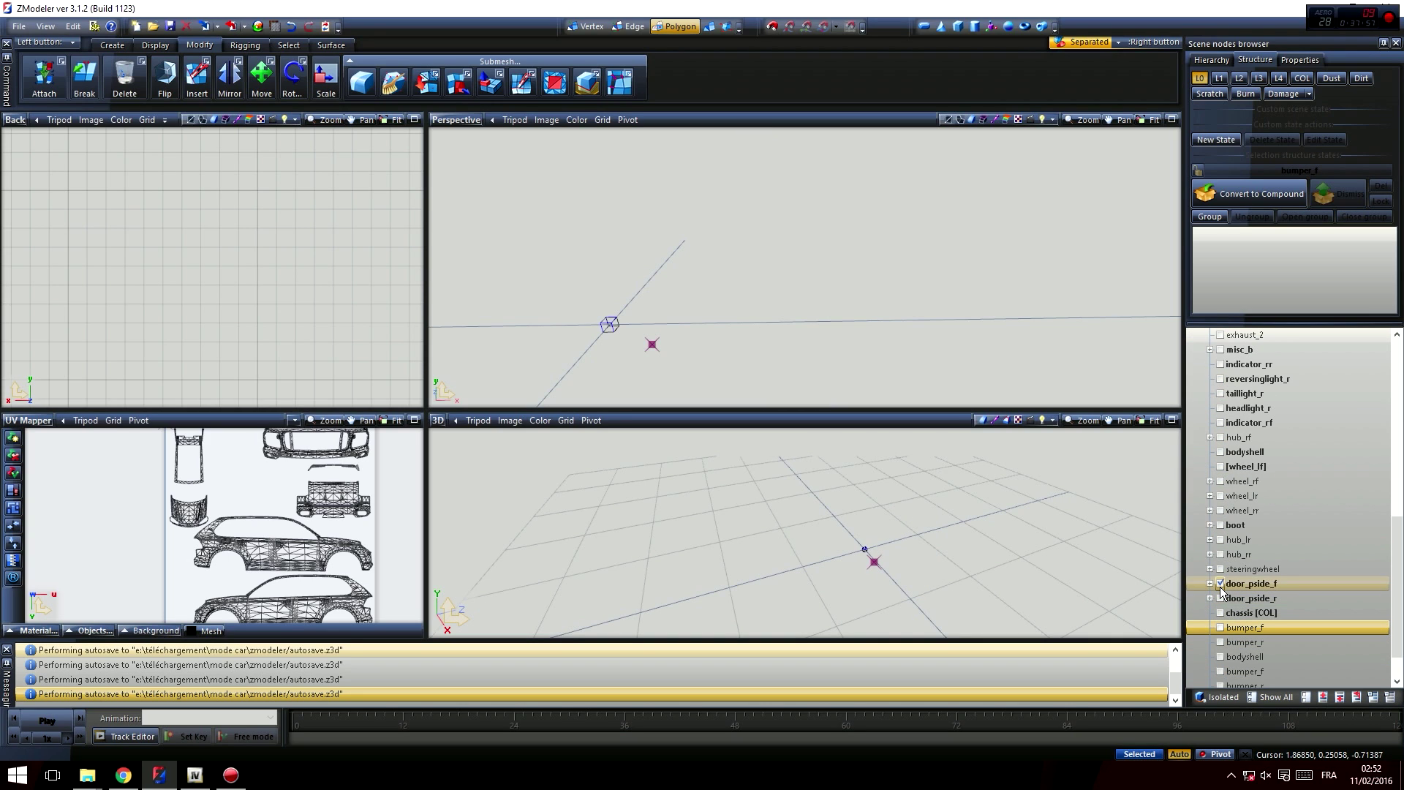
middle_click_drag(647, 340, 660, 226)
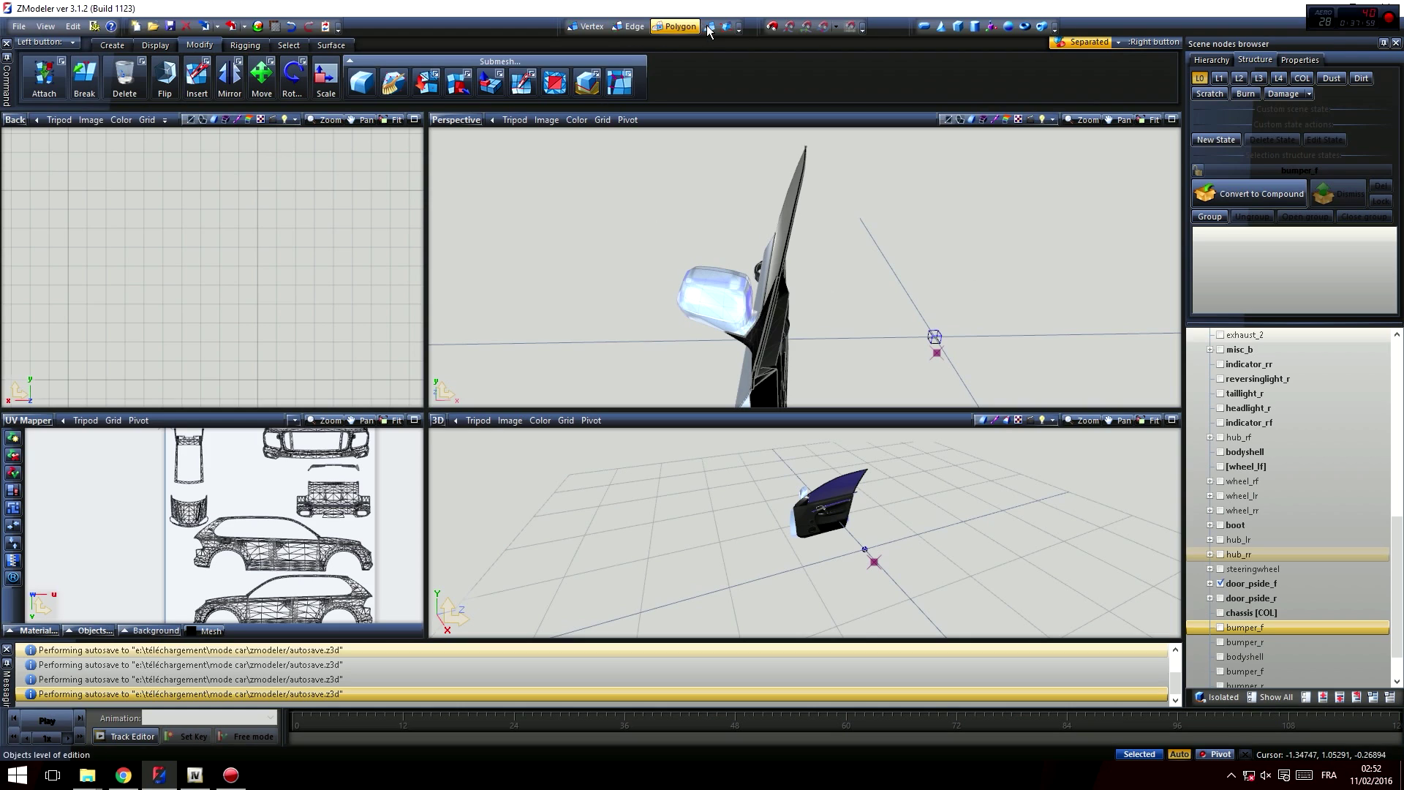
left_click(705, 298)
left_click(705, 298)
scroll(710, 297, "up", 2)
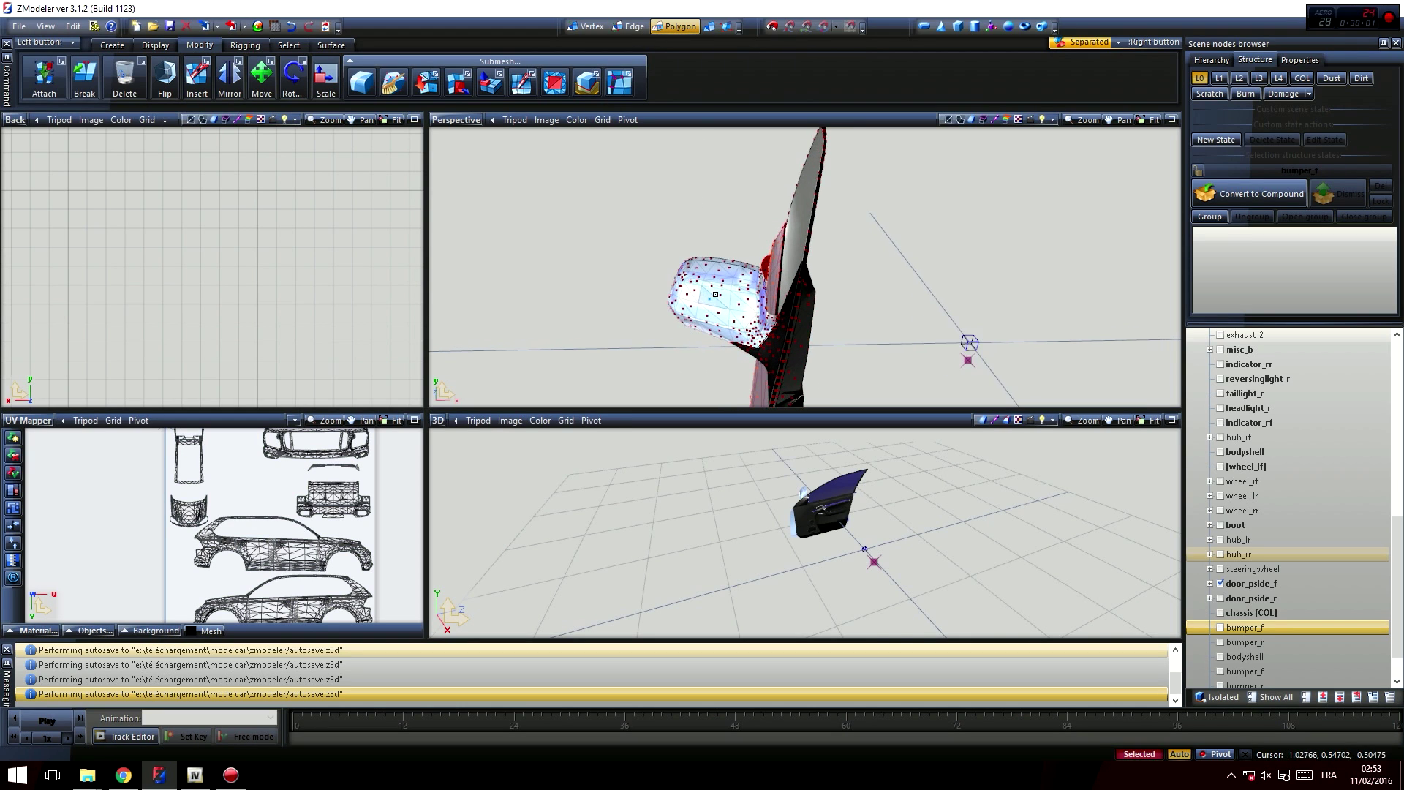
middle_click_drag(760, 325, 784, 346)
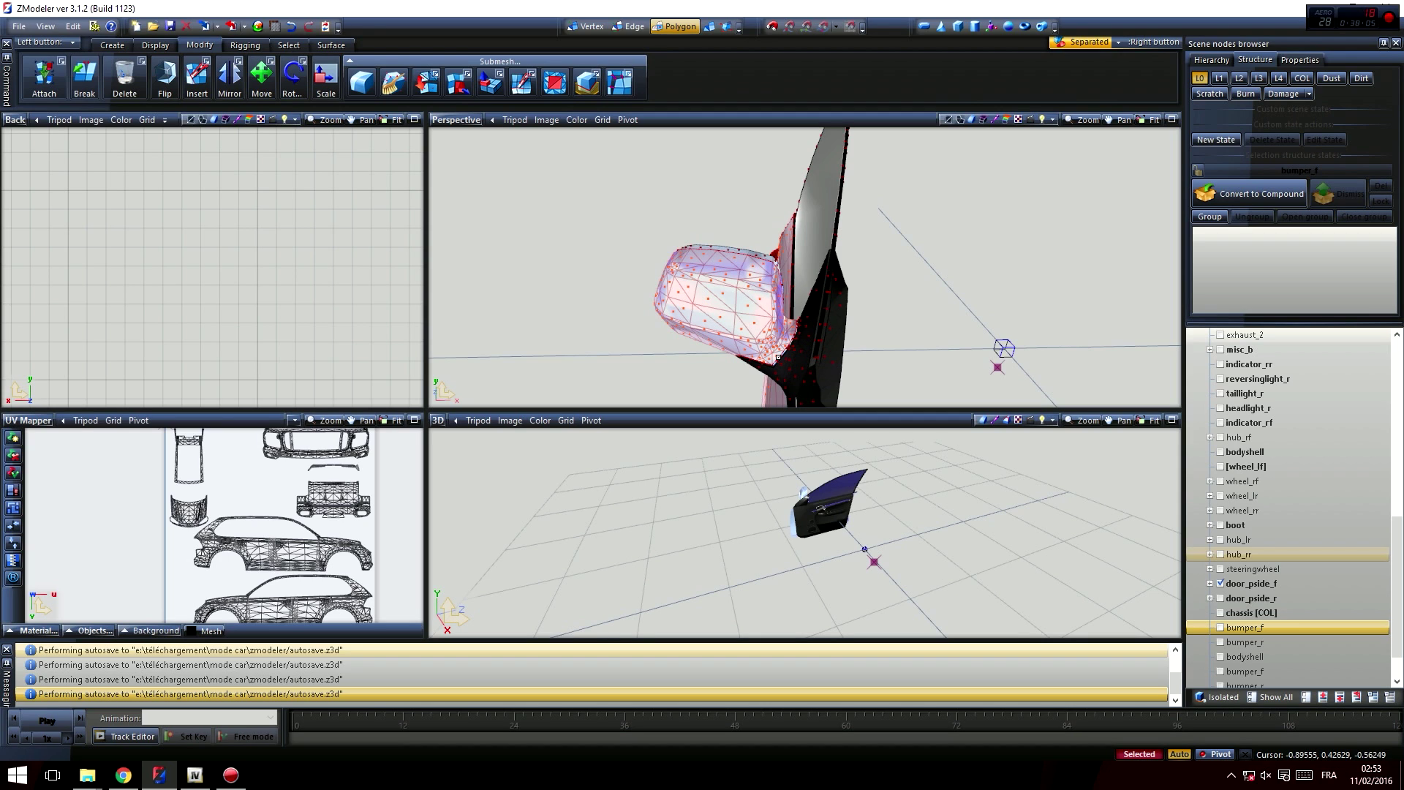
middle_click_drag(778, 357, 839, 321)
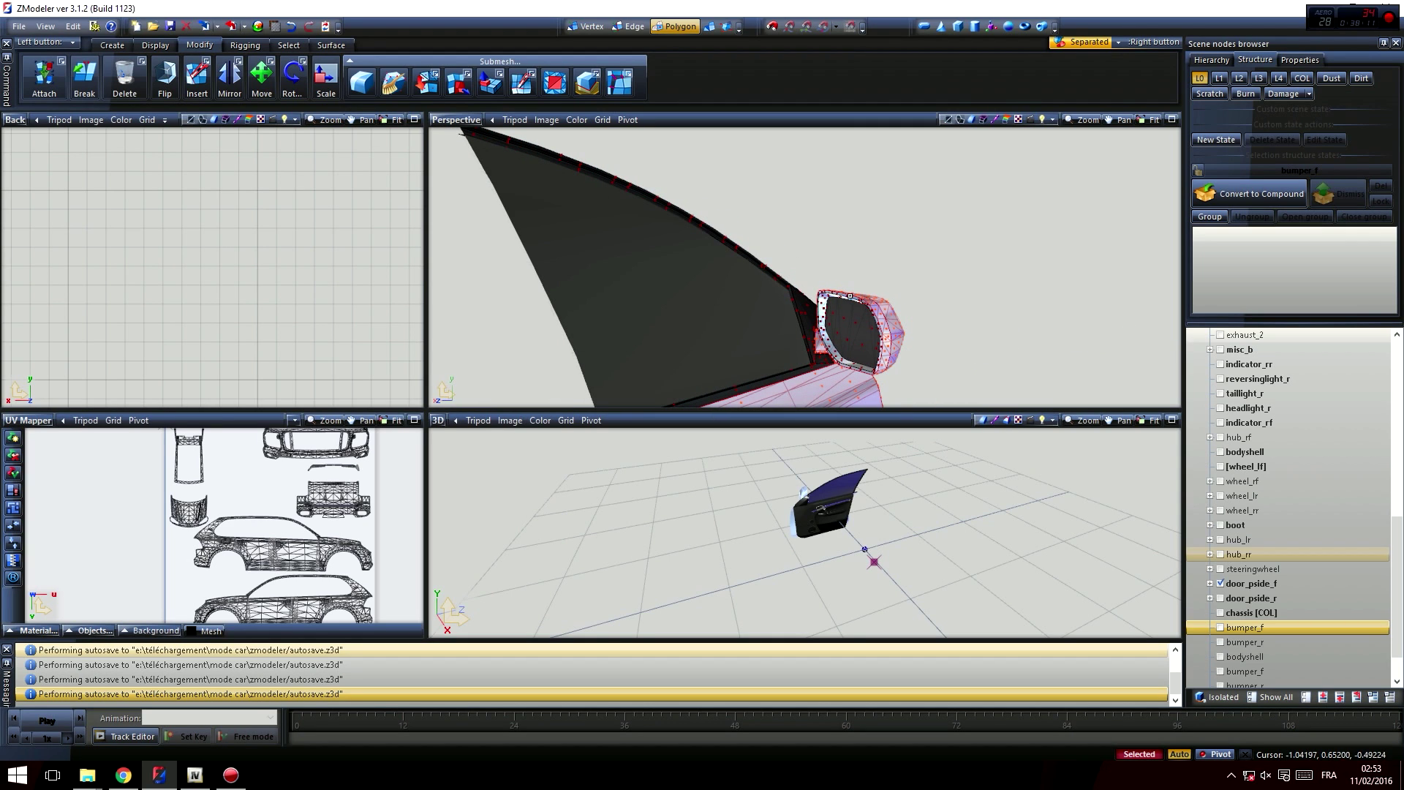
middle_click_drag(937, 314, 941, 280)
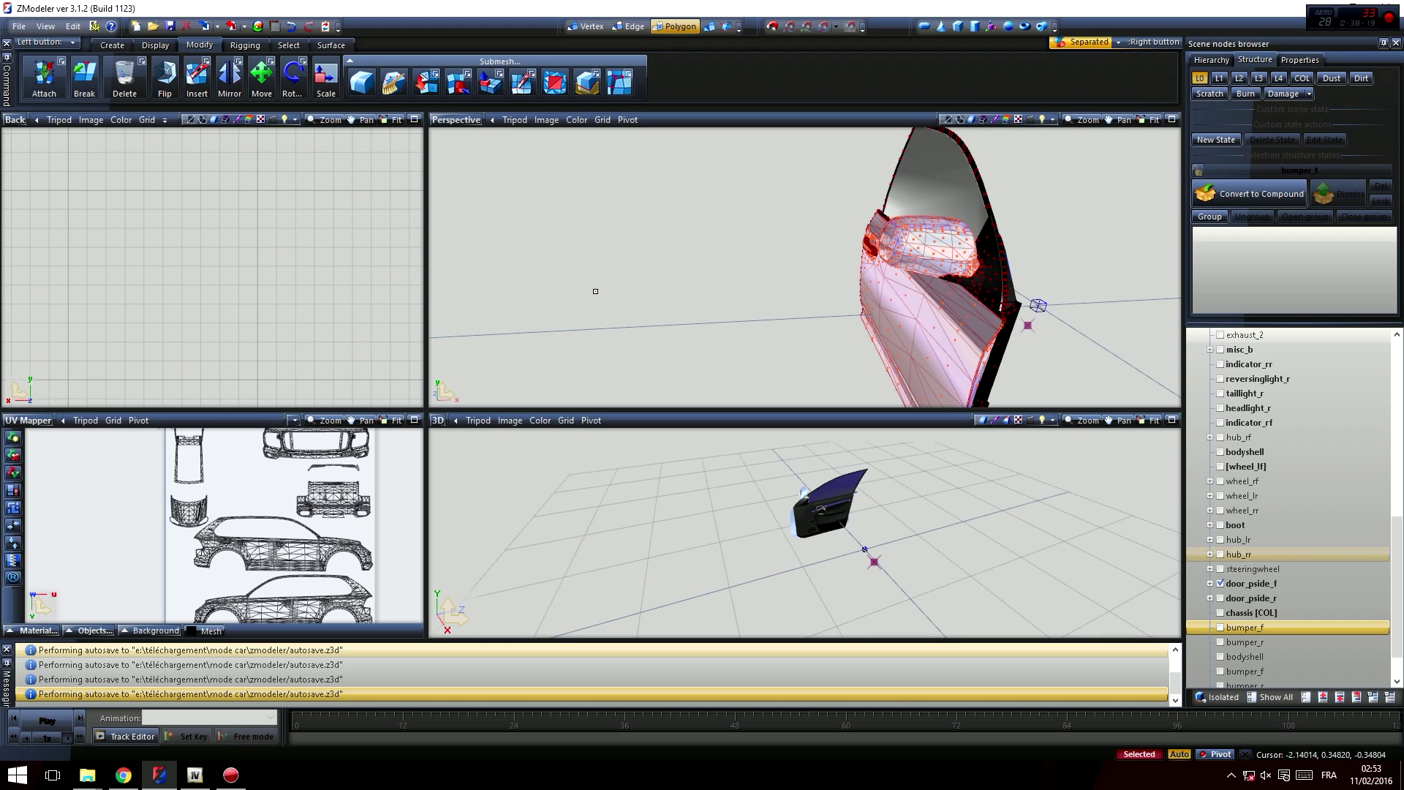
right_click(655, 219)
- Select only the mirror housing polygons on the passenger-side front door
scroll(899, 234, "up", 4)
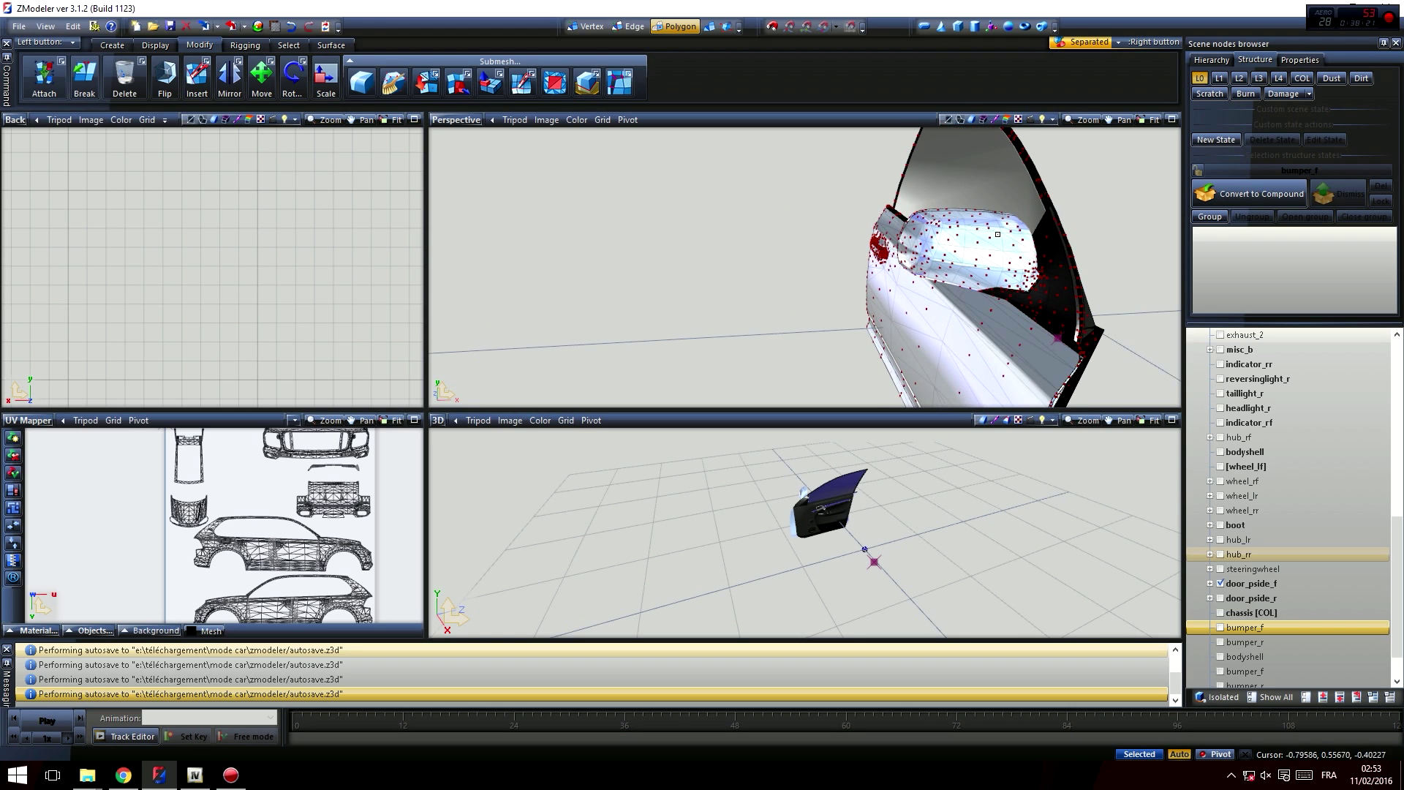
right_click(969, 218)
middle_click_drag(969, 218, 578, 240)
- Show the driver-side front door (door_dside_f) again alongside the passenger-side one, with both mirrors in view
scroll(1244, 476, "up", 9)
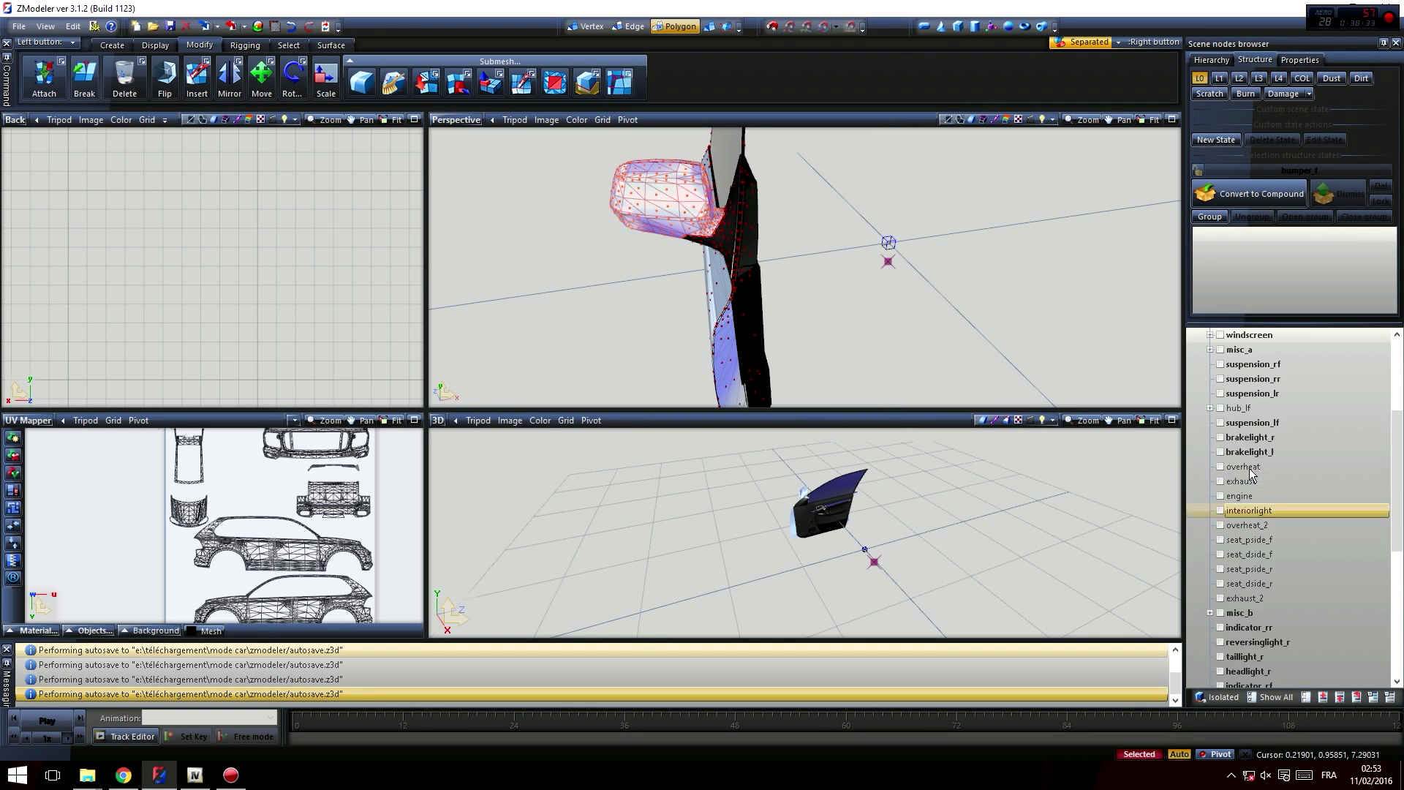
left_click(1221, 379)
scroll(1090, 246, "down", 2)
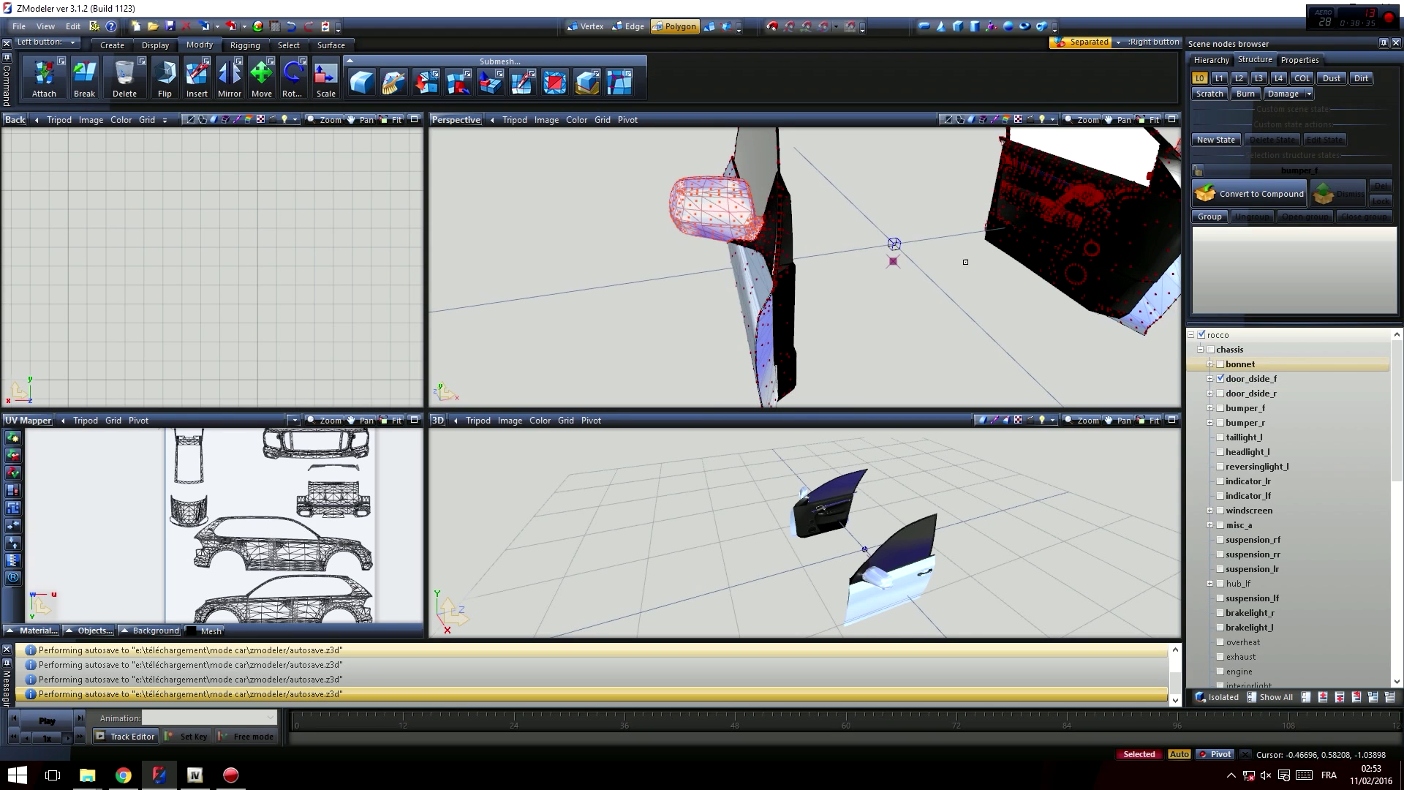
middle_click_drag(819, 246, 556, 246)
scroll(556, 245, "down", 3)
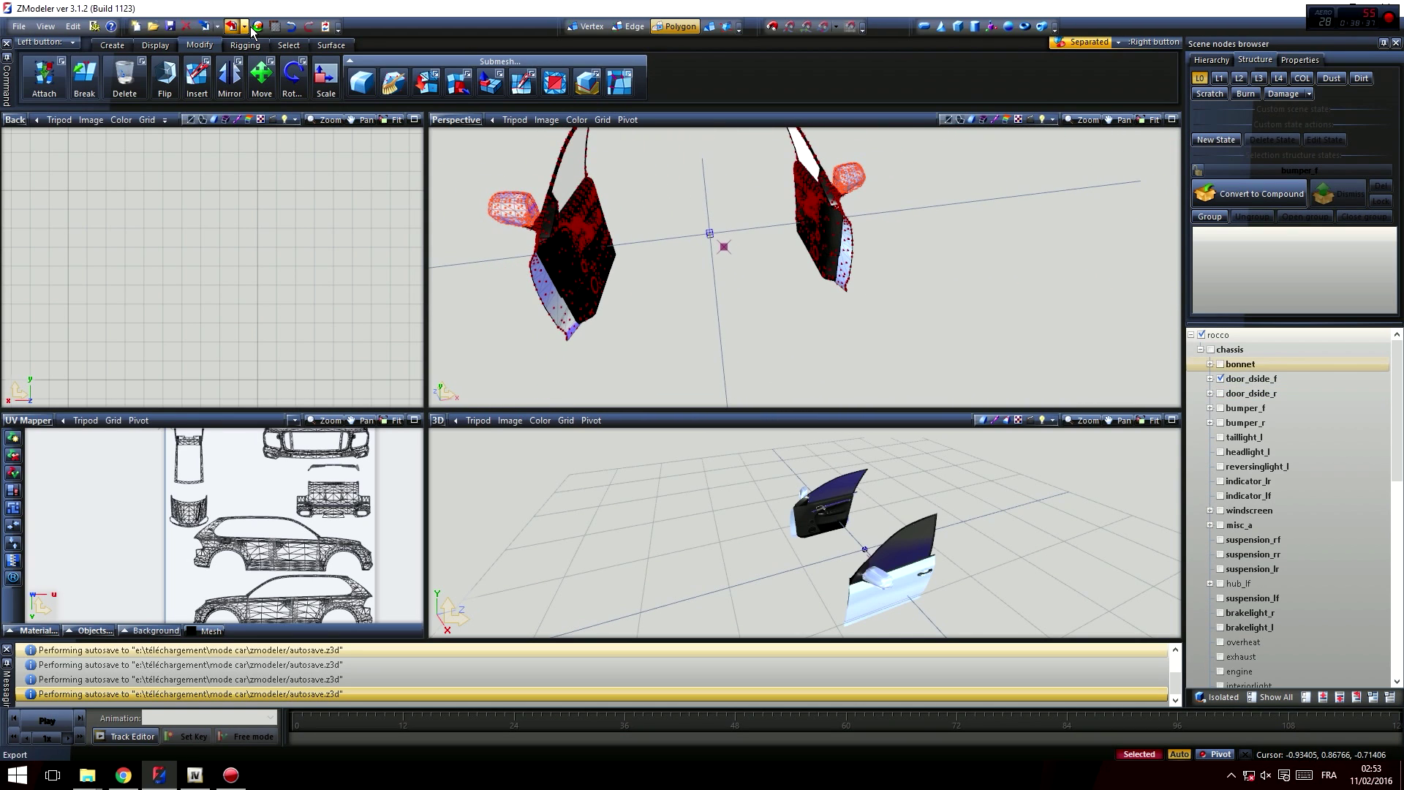
- Pick the Template material for the selected mirror housings in the Material Browser
left_click(250, 27)
left_click_drag(439, 409, 419, 386)
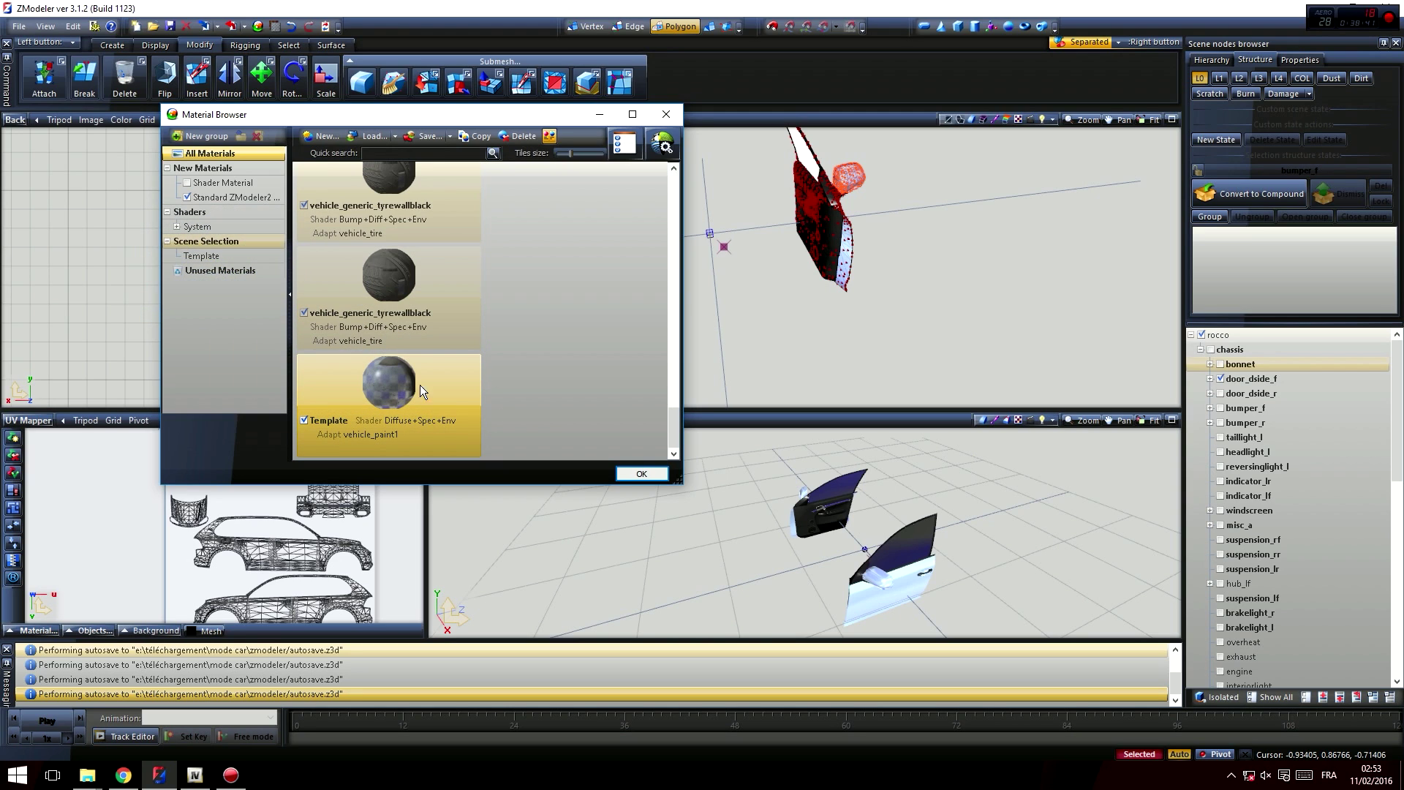
left_click(630, 474)
- From the Front view, generate new UV mapping from viewport XY for both mirror housings, forced onto the Template material
left_click(455, 120)
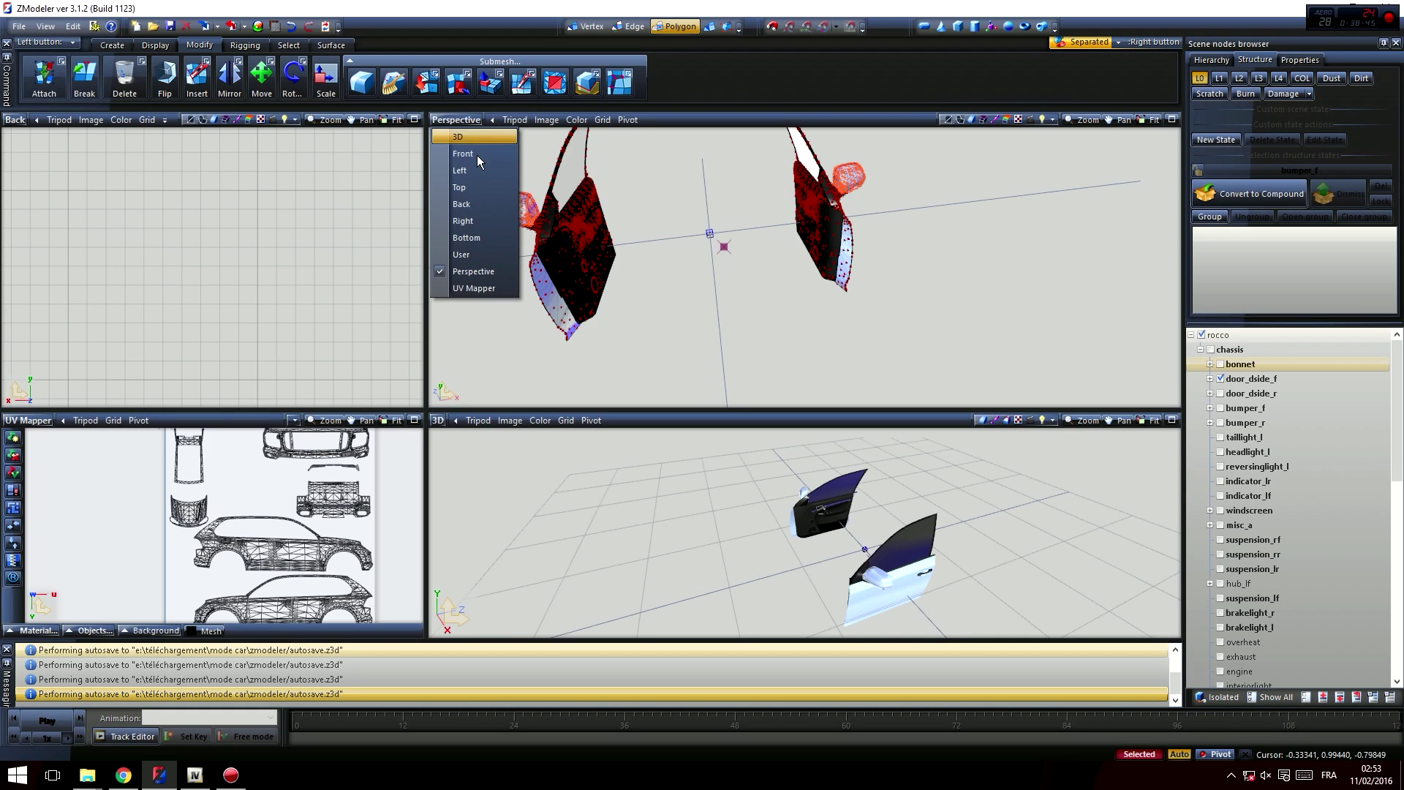
left_click(477, 156)
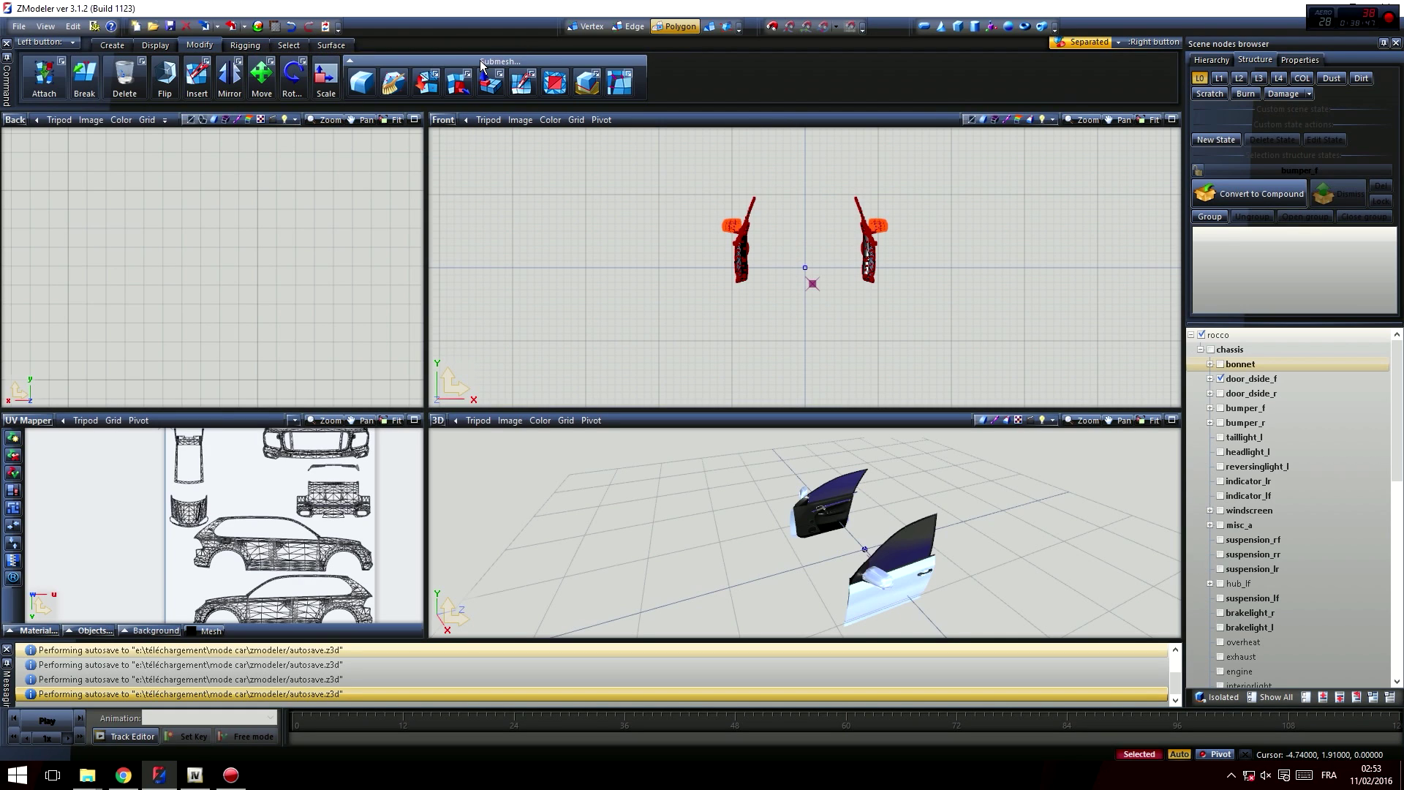
left_click(331, 45)
left_click(57, 83)
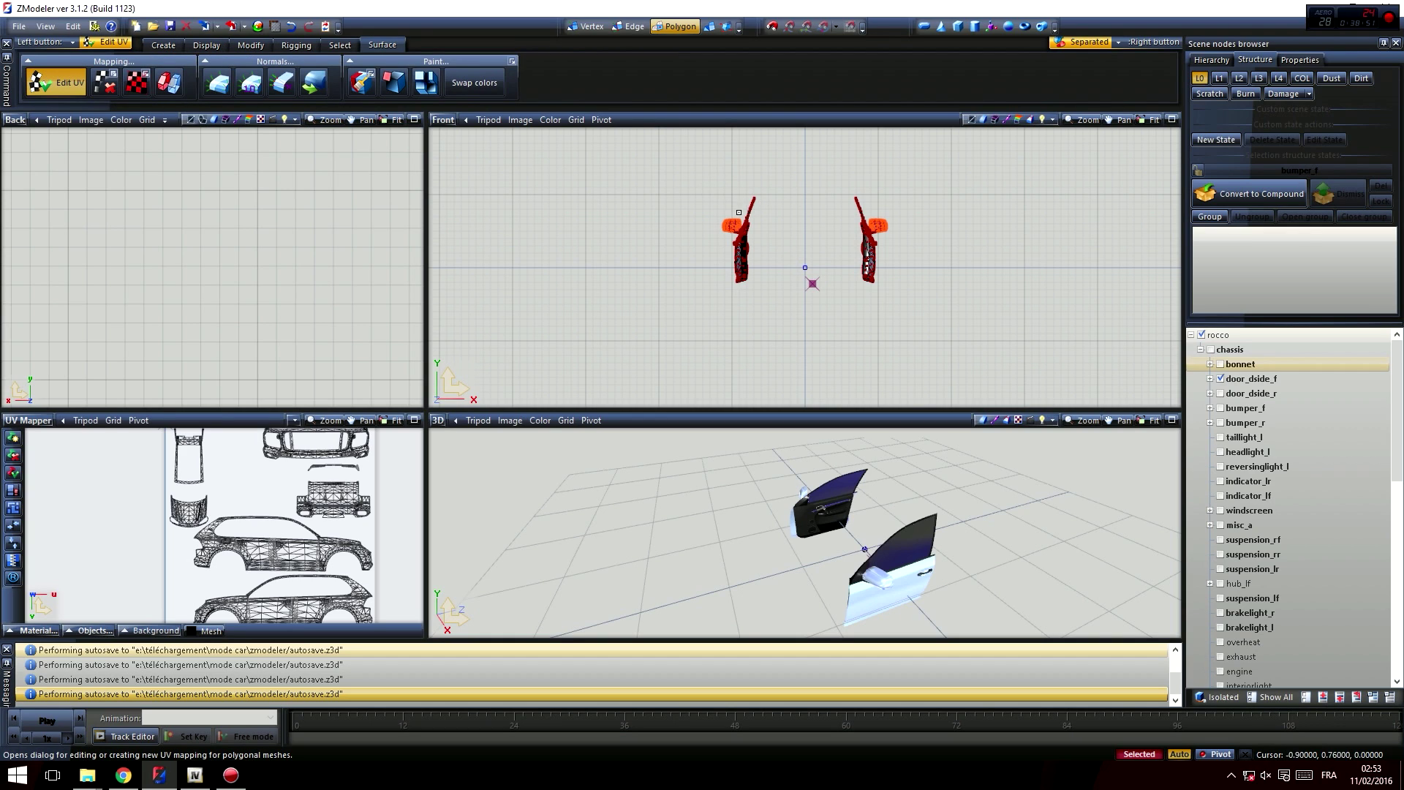
left_click(728, 227)
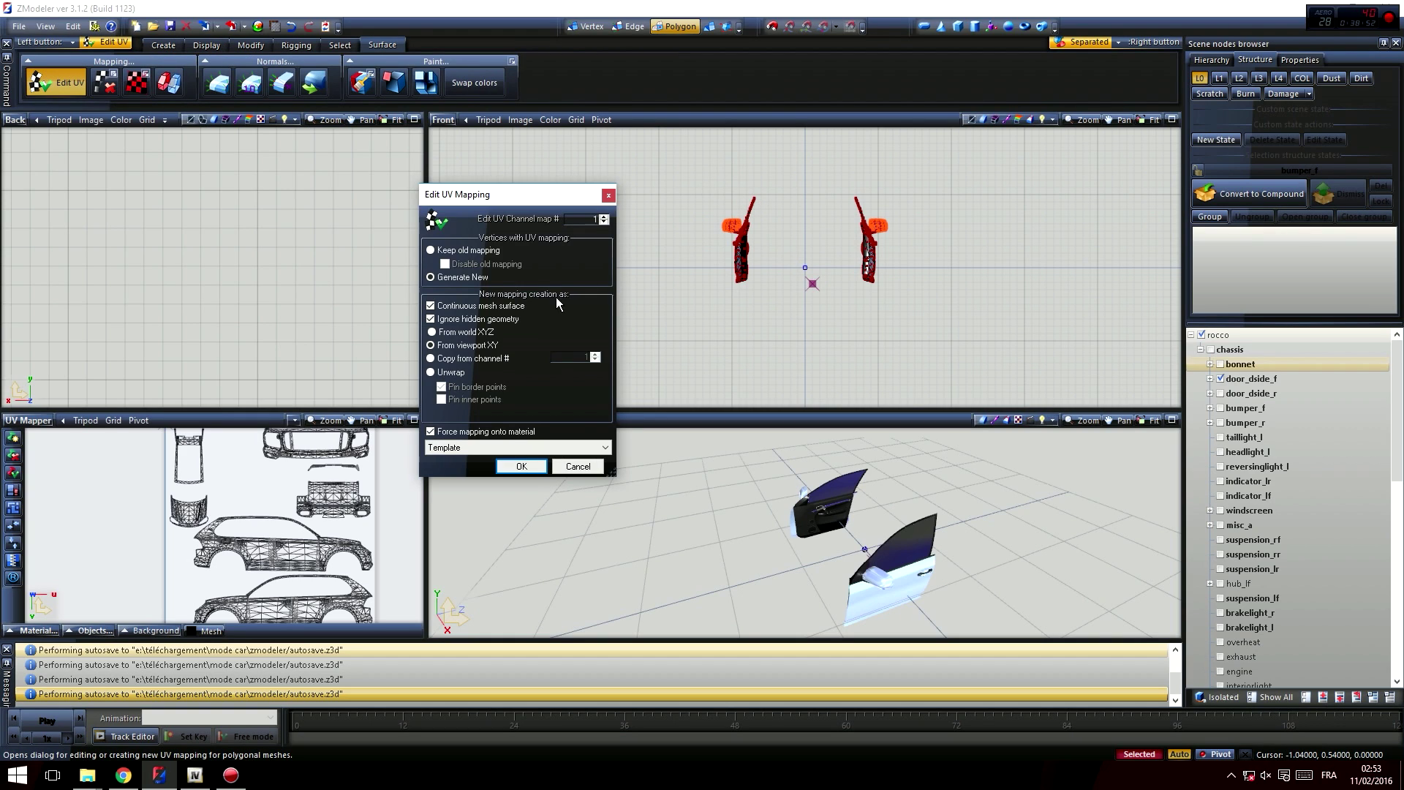
left_click(521, 460)
- At the object level, select the two new mirror UV islands beside the UV origin
middle_click_drag(313, 568, 378, 604)
scroll(363, 502, "up", 1)
middle_click_drag(363, 502, 281, 493)
scroll(281, 493, "up", 1)
left_click(711, 26)
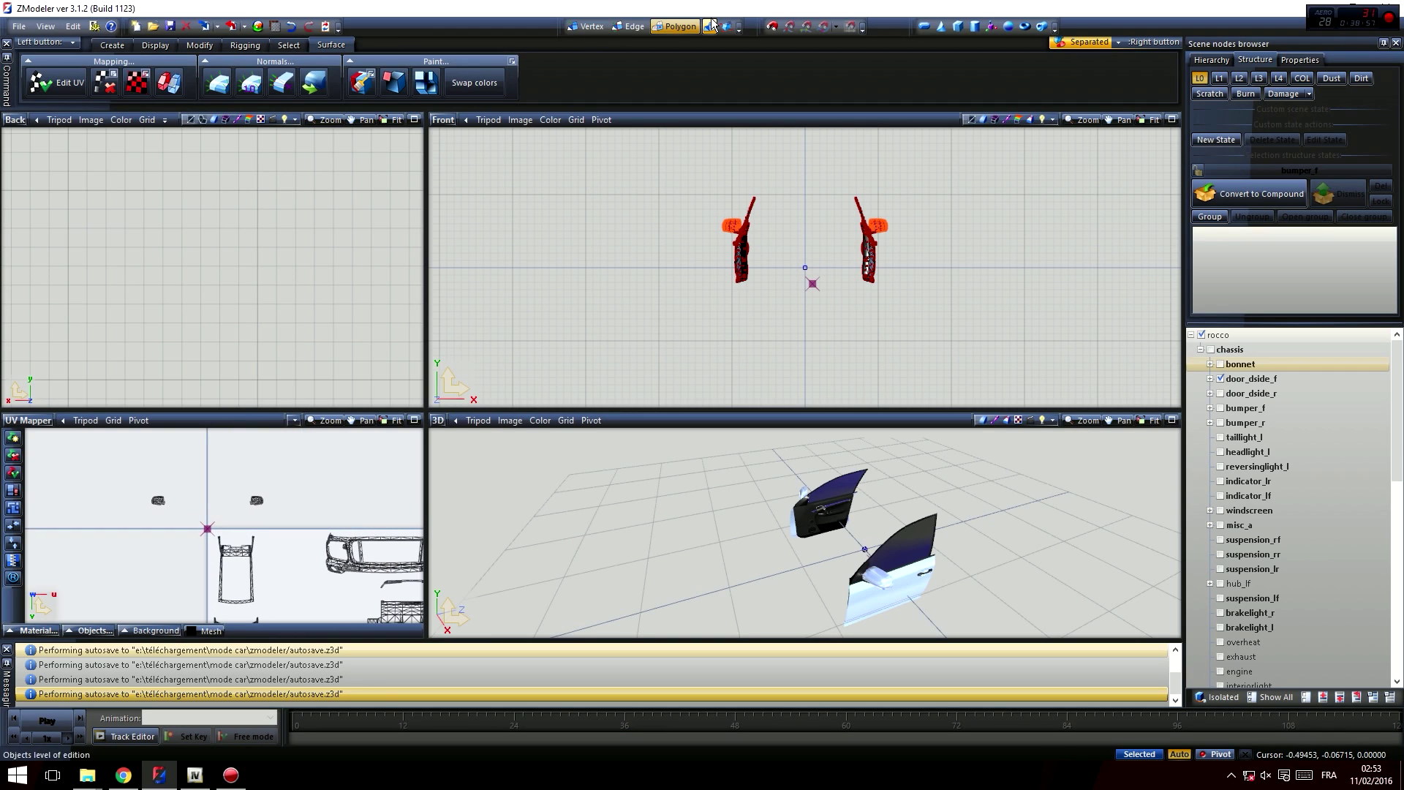
scroll(301, 484, "down", 1)
middle_click_drag(275, 492, 269, 472)
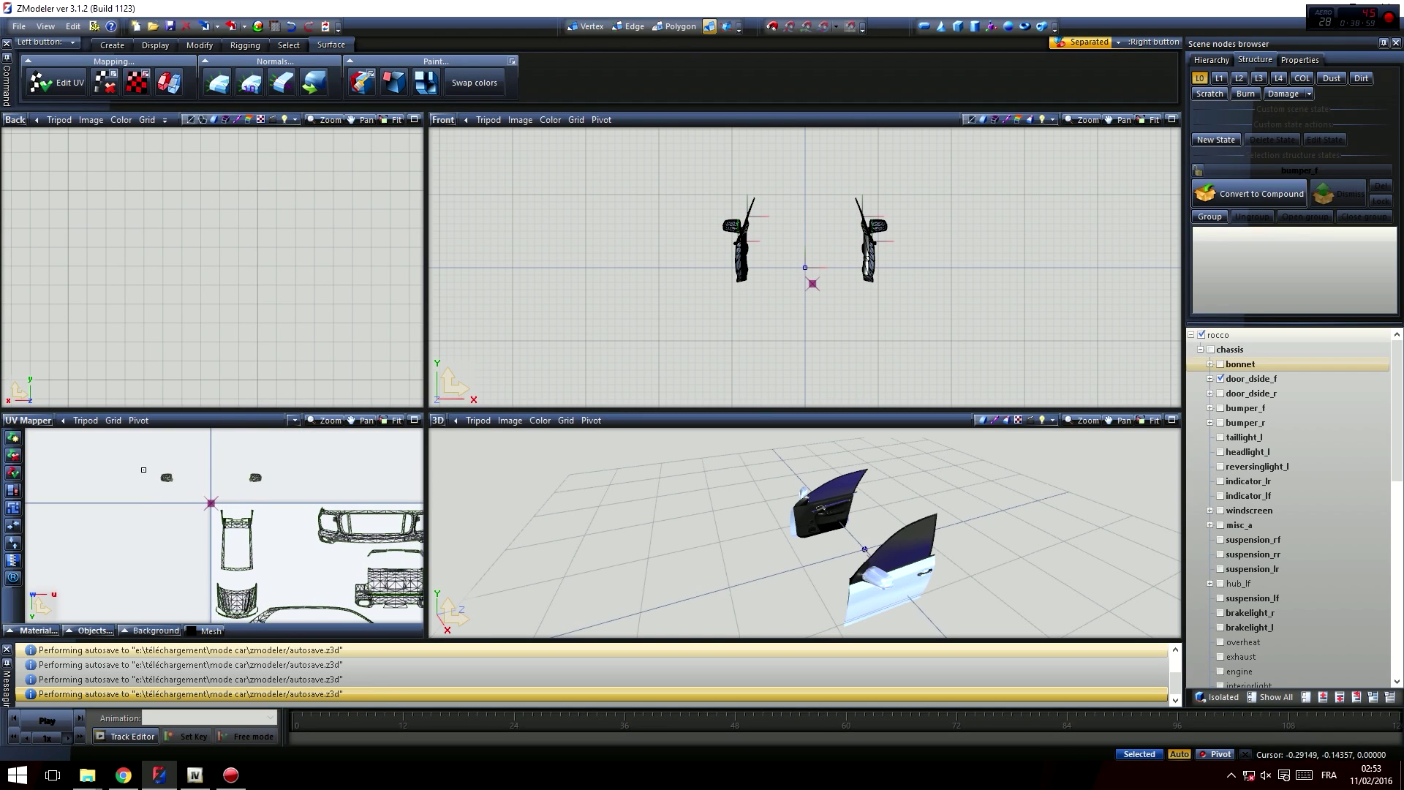
left_click_drag(125, 461, 300, 494)
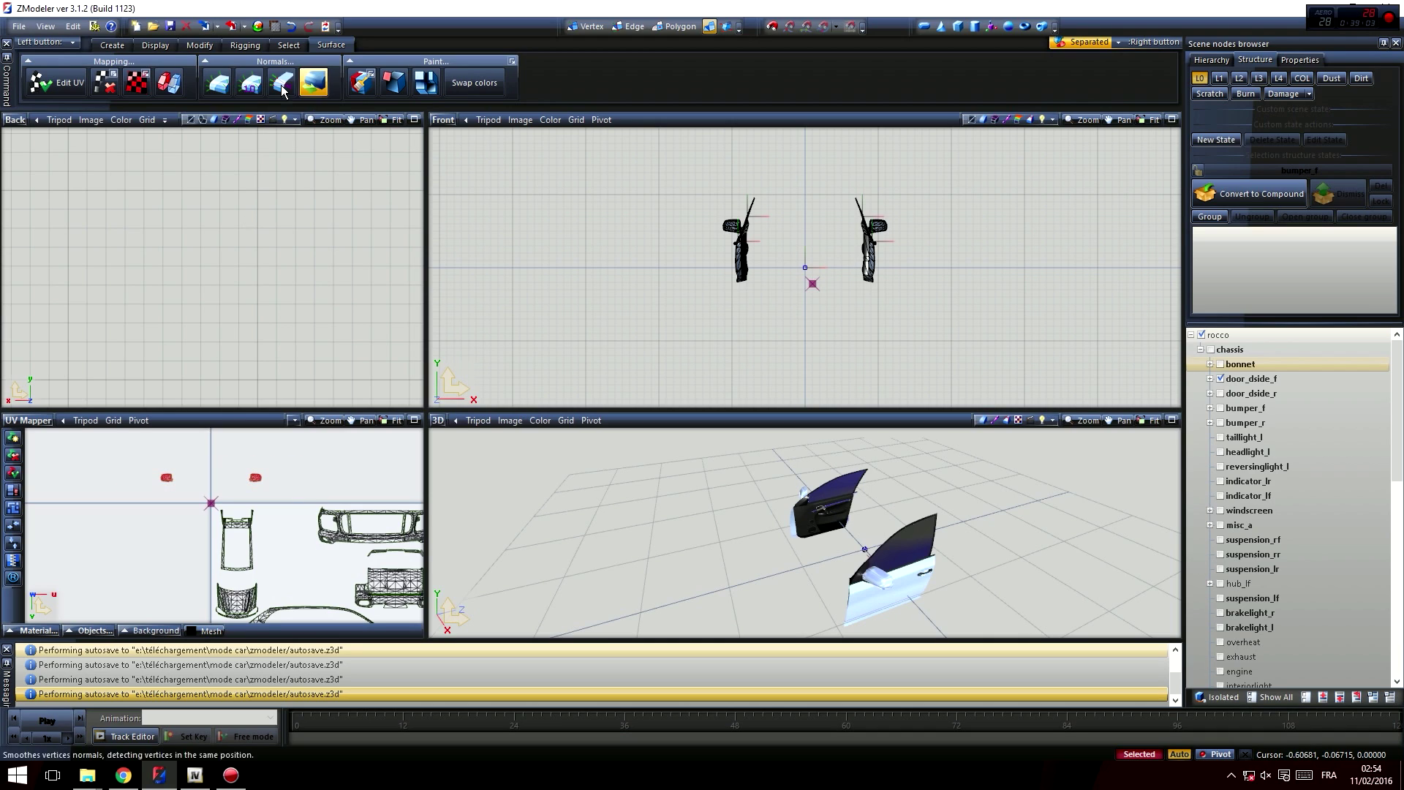
- Move both mirror UV islands into the free space between the roof island and the rear-end island on the template sheet
left_click(289, 45)
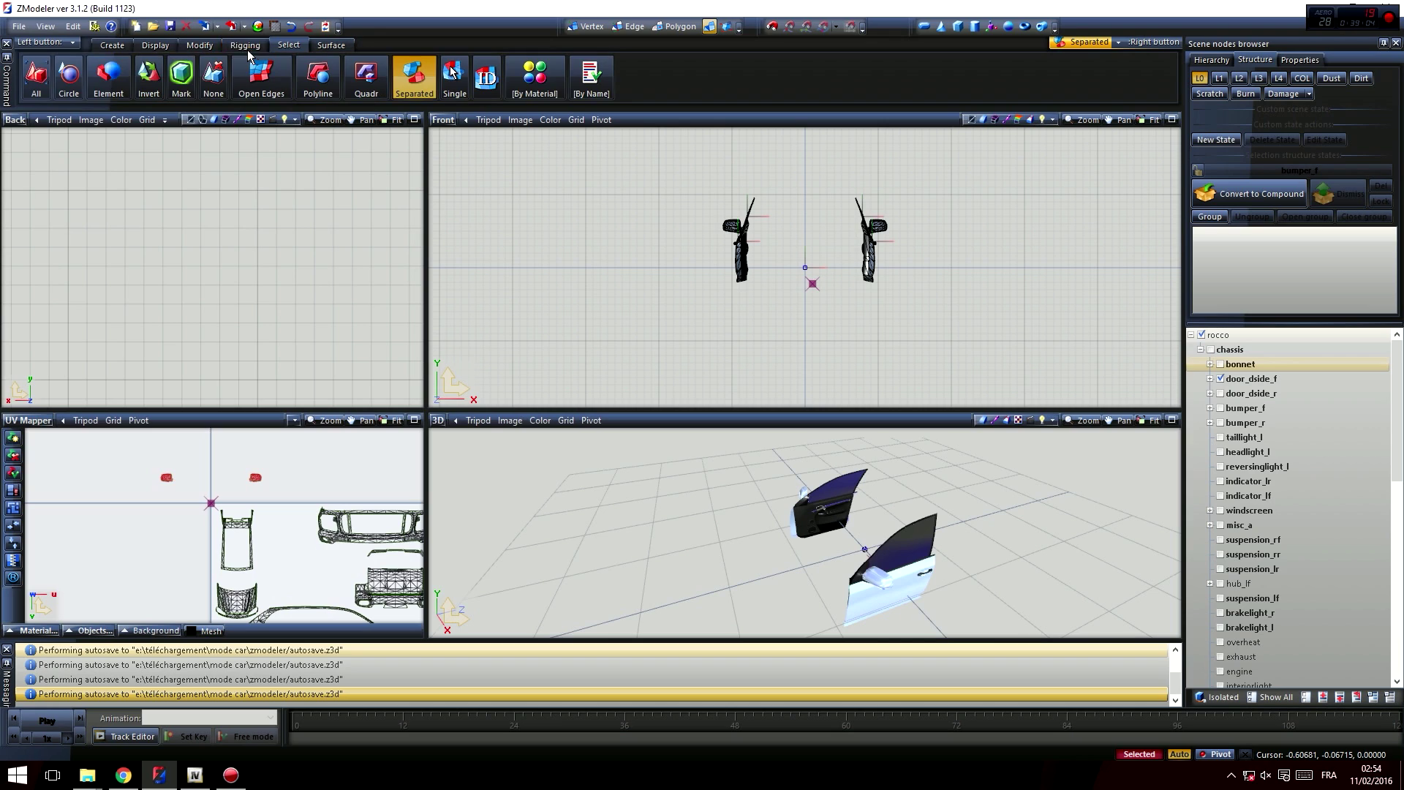
left_click(200, 46)
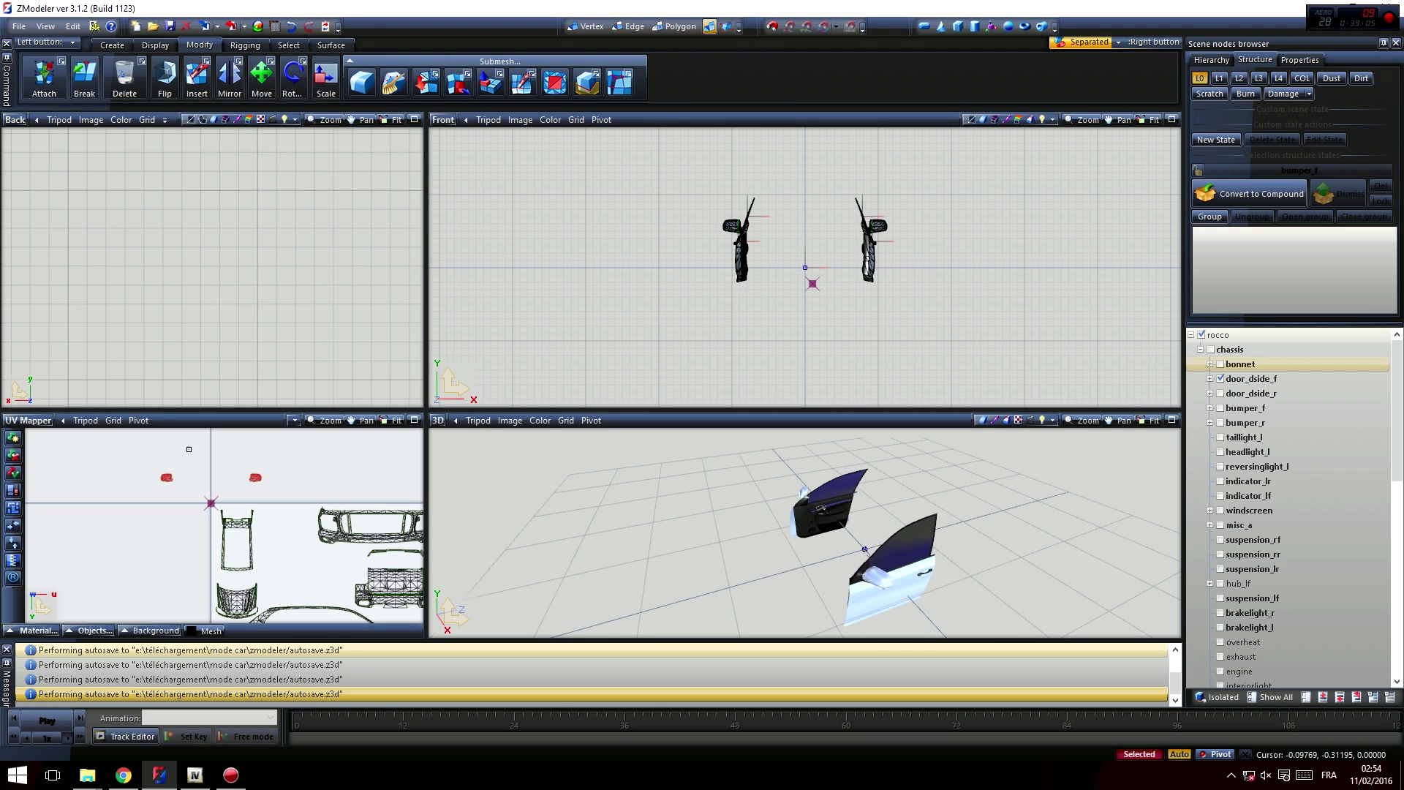
left_click(261, 77)
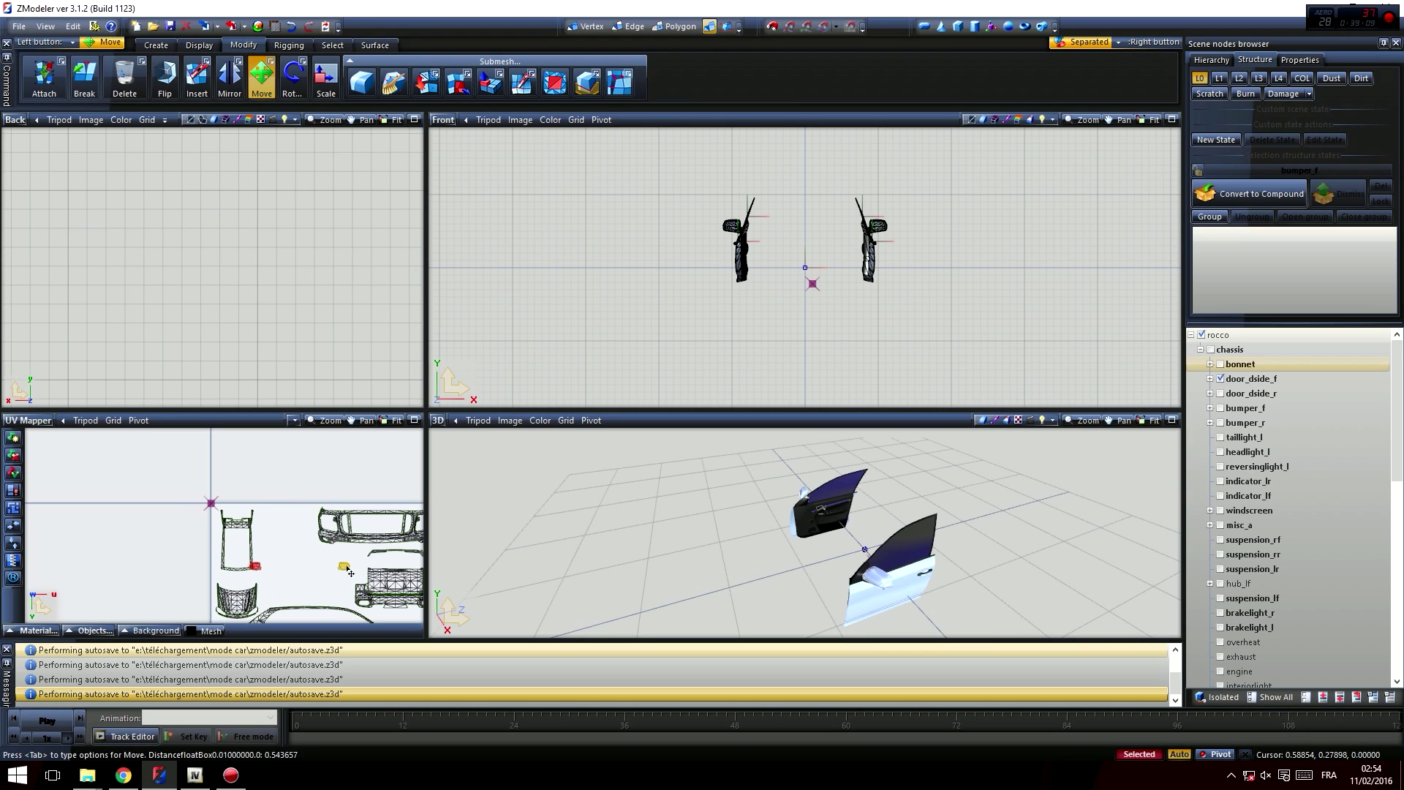
middle_click_drag(359, 572, 280, 474)
left_click_drag(282, 472, 284, 490)
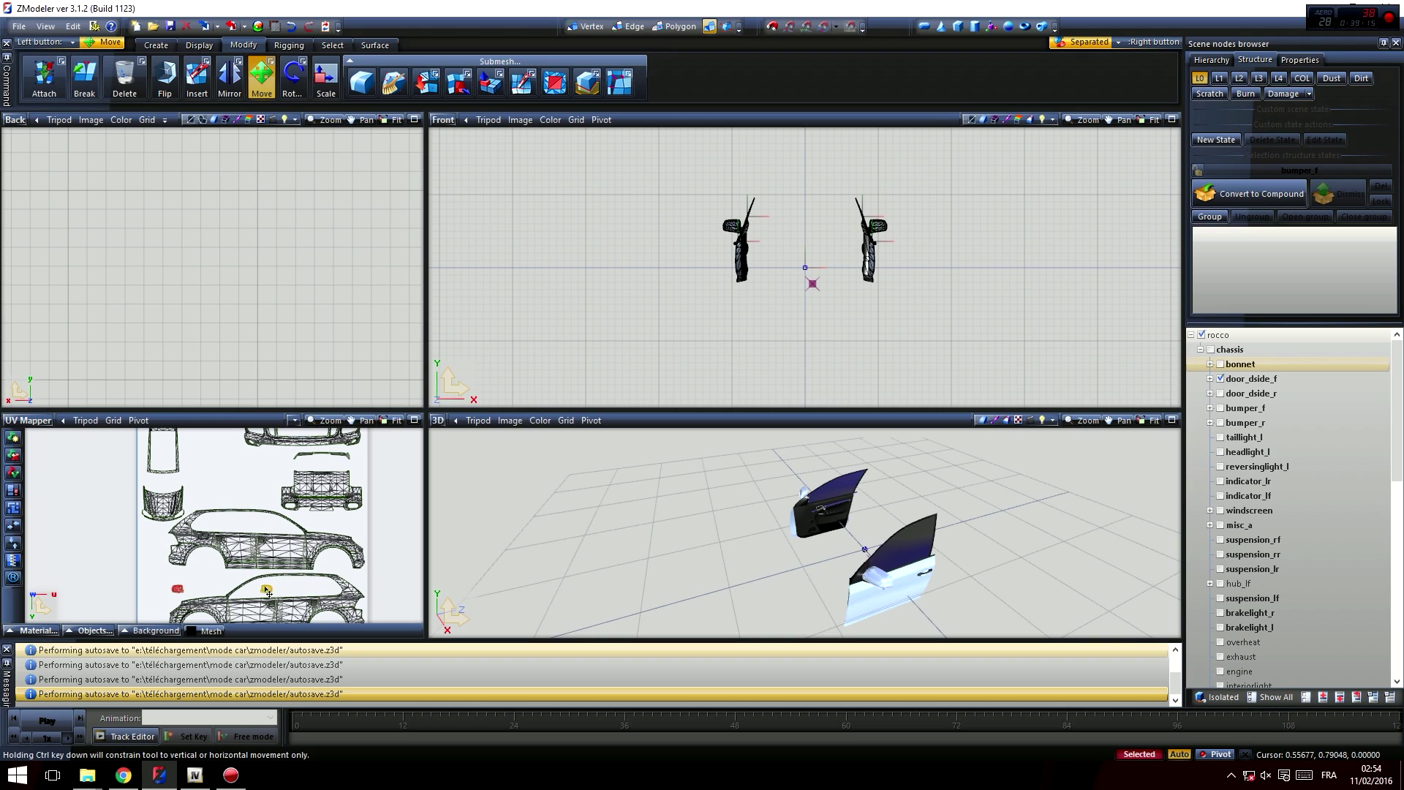
scroll(270, 590, "up", 2)
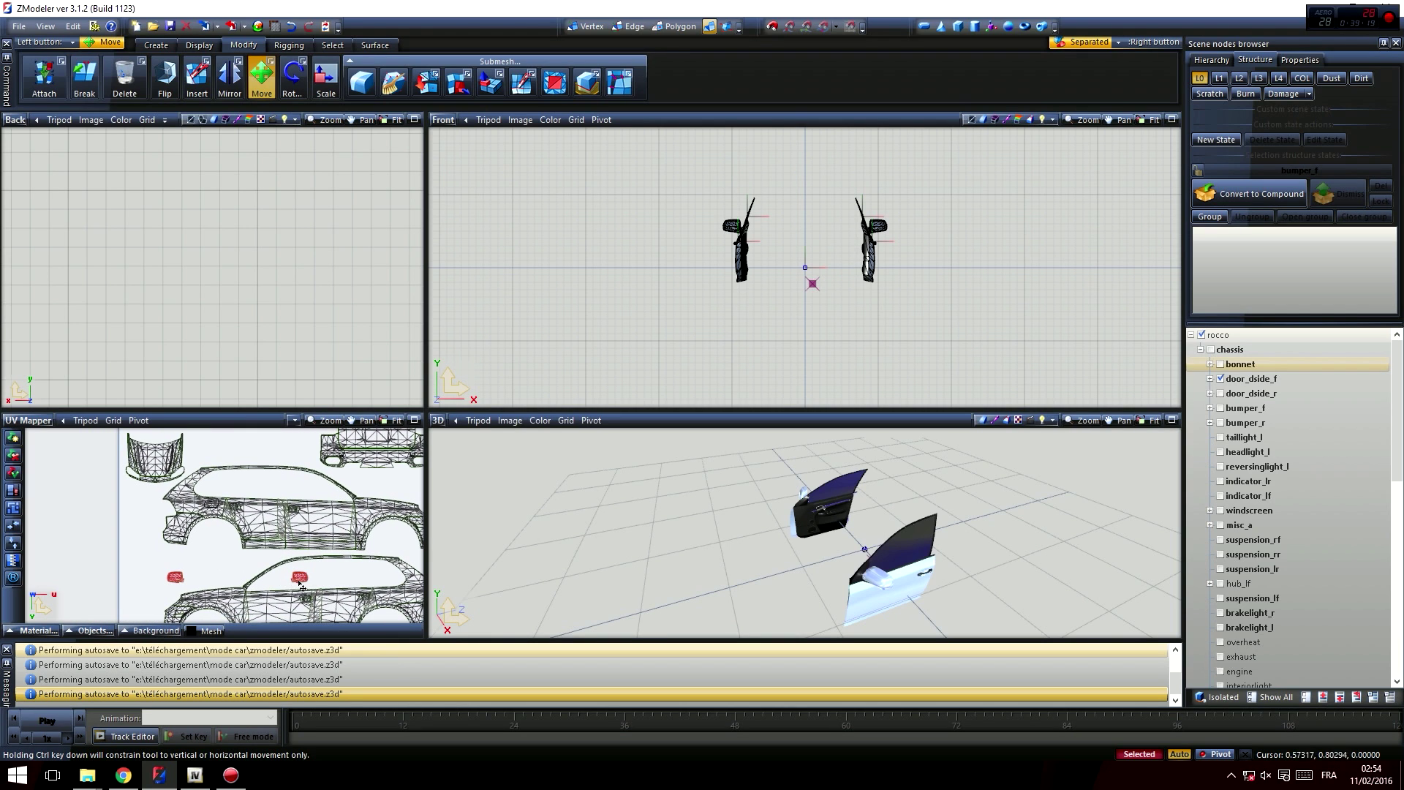
left_click_drag(298, 580, 301, 477)
middle_click_drag(301, 479, 309, 556)
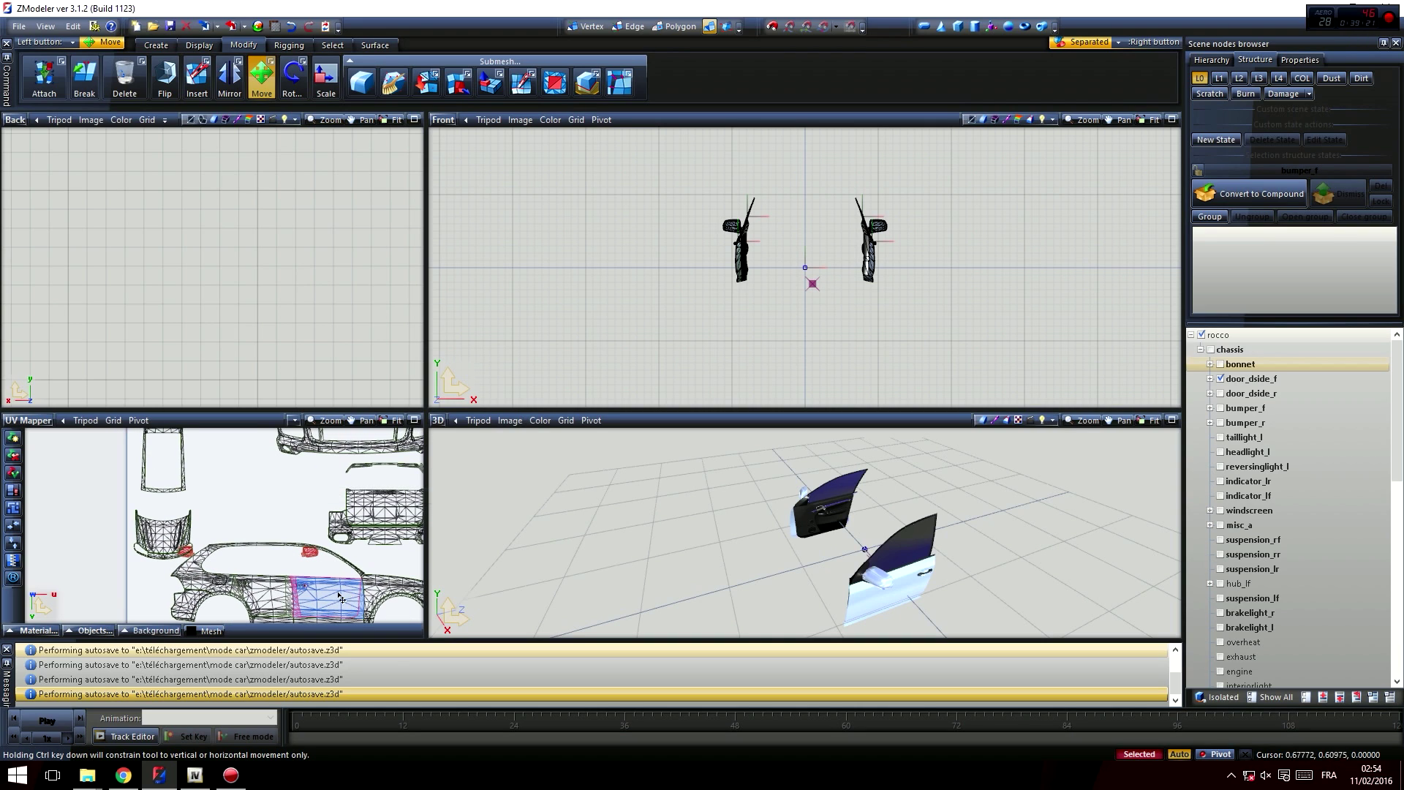
left_click_drag(314, 565, 327, 491)
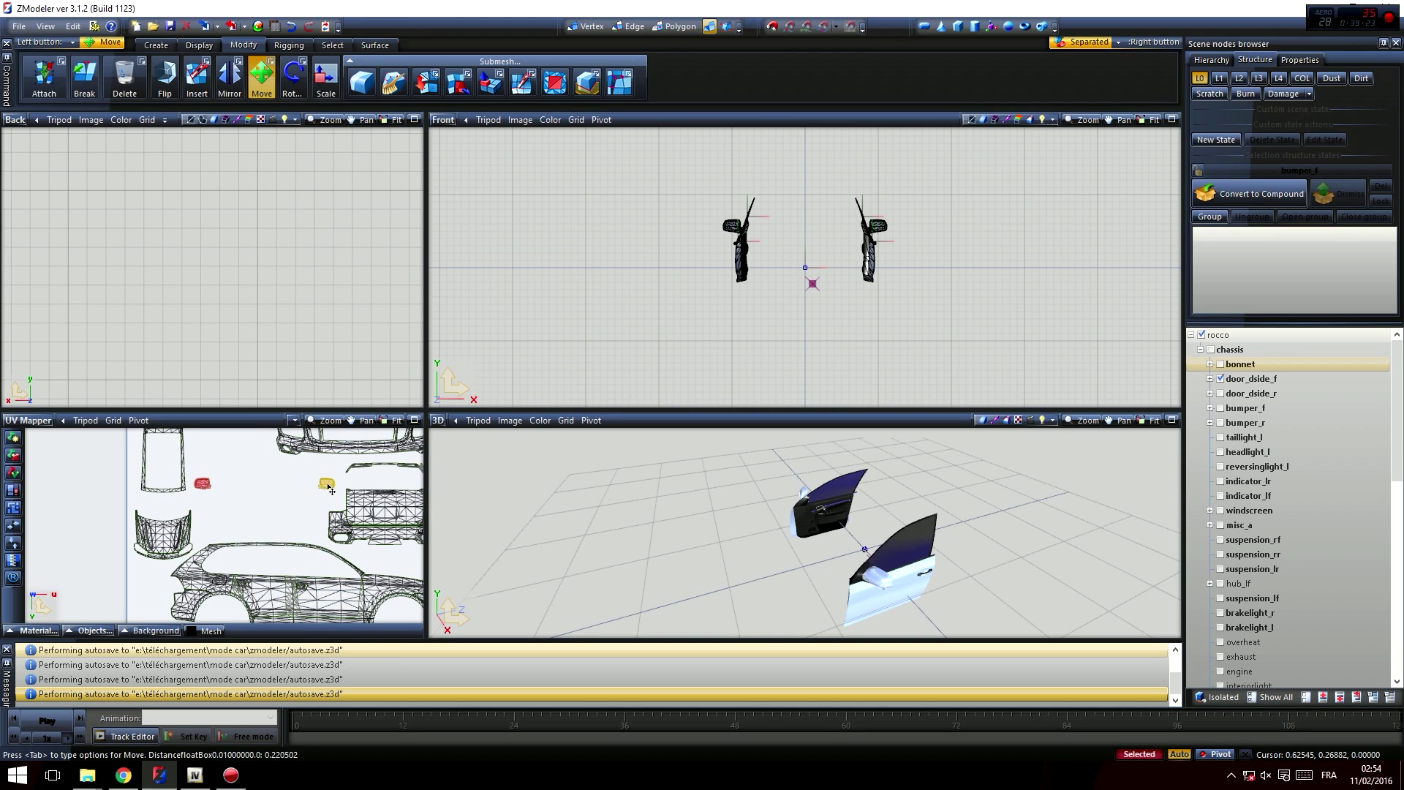
scroll(344, 526, "down", 4)
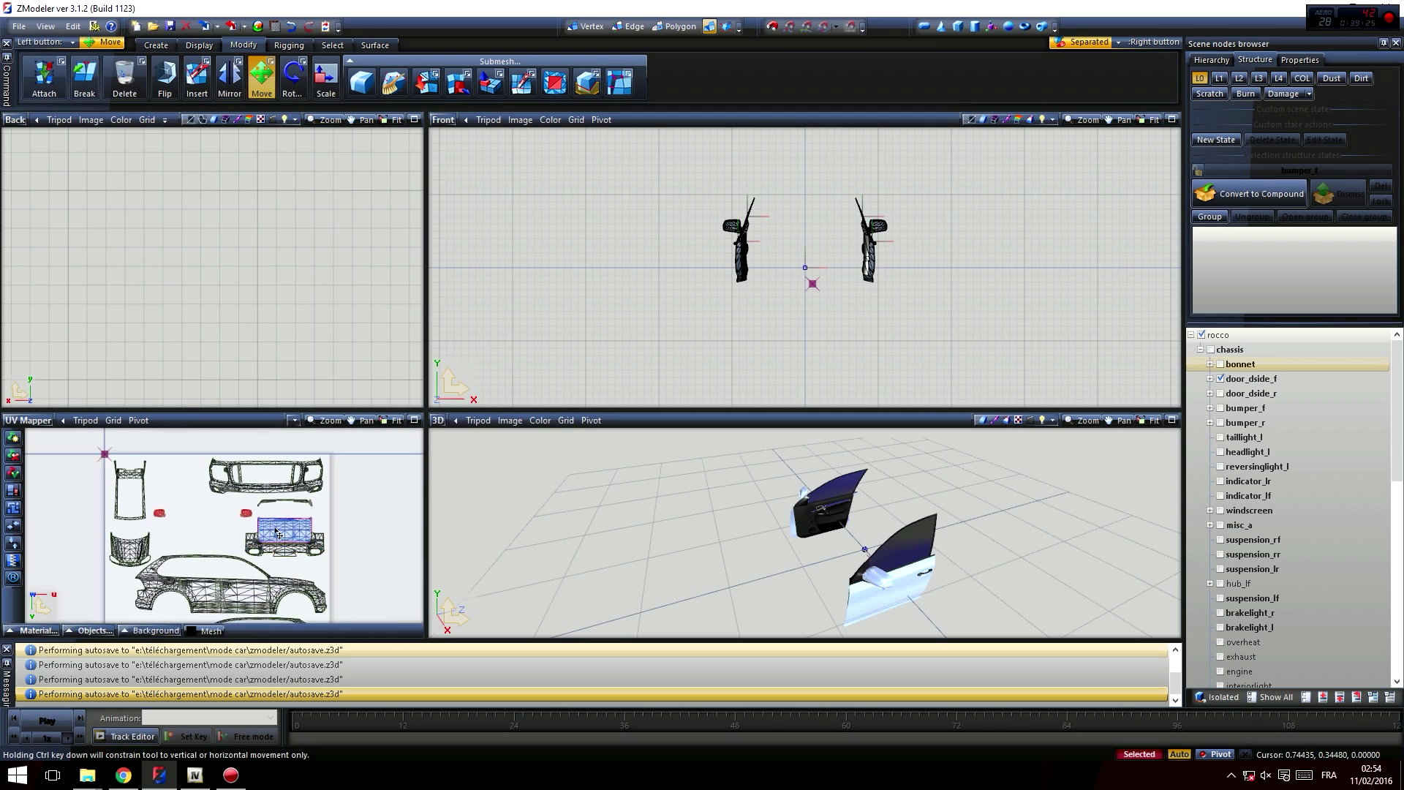
scroll(358, 533, "down", 2)
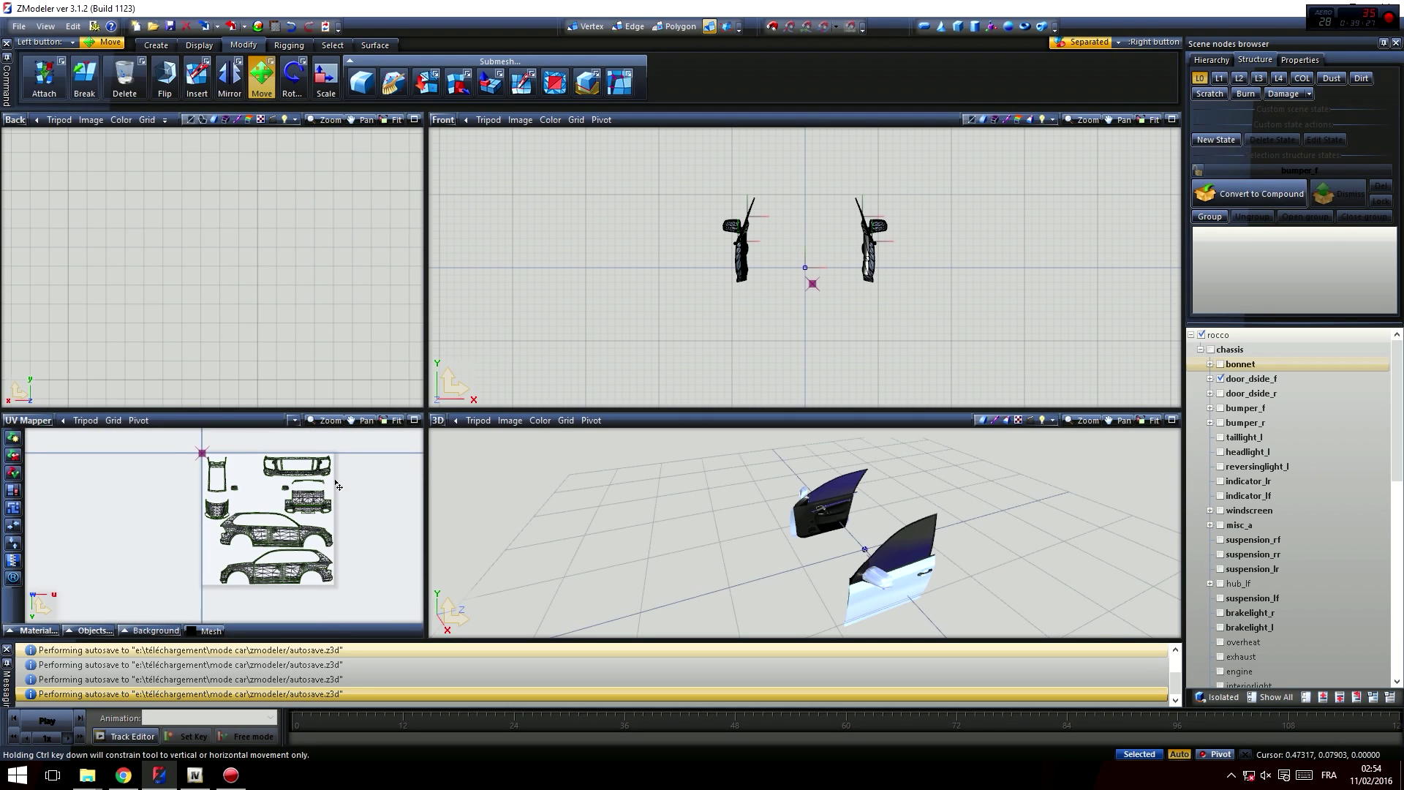
- Make all the remaining hidden car parts visible in the scene hierarchy, from the chassis down to the last bumper_f
left_click(1211, 350)
left_click(1221, 364)
left_click(1220, 393)
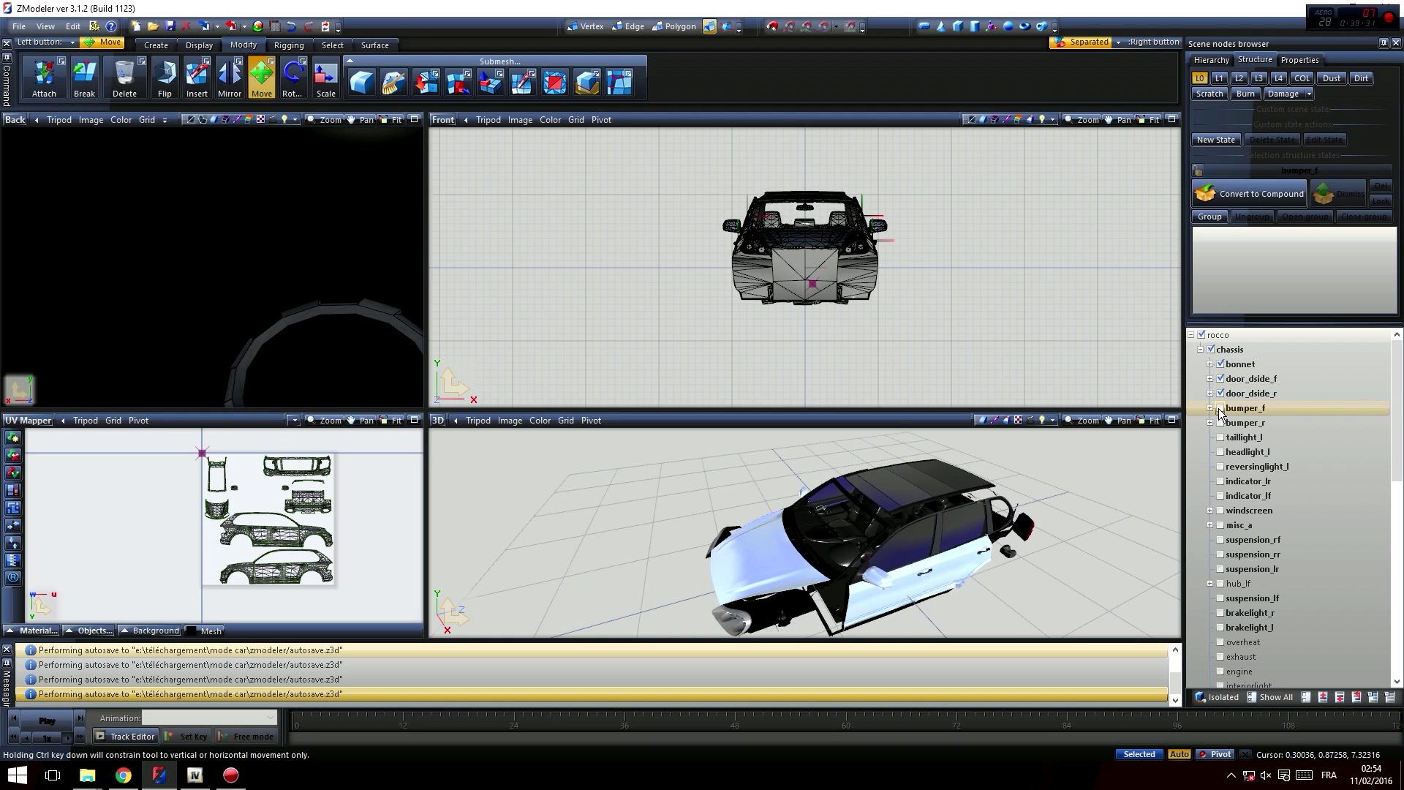
left_click(1220, 408)
left_click(1220, 423)
left_click(1220, 437)
left_click(1220, 452)
left_click(1220, 467)
left_click(1220, 482)
left_click(1220, 496)
left_click(1221, 510)
left_click(1221, 525)
left_click(1220, 540)
left_click(1220, 554)
left_click(1221, 569)
scroll(1223, 567, "down", 4)
left_click(1220, 408)
left_click(1221, 423)
left_click(1220, 437)
left_click(1220, 452)
left_click(1220, 467)
left_click(1221, 482)
left_click(1220, 496)
left_click(1220, 511)
left_click(1220, 525)
left_click(1220, 539)
left_click(1220, 555)
left_click(1220, 570)
left_click(1220, 584)
left_click(1221, 598)
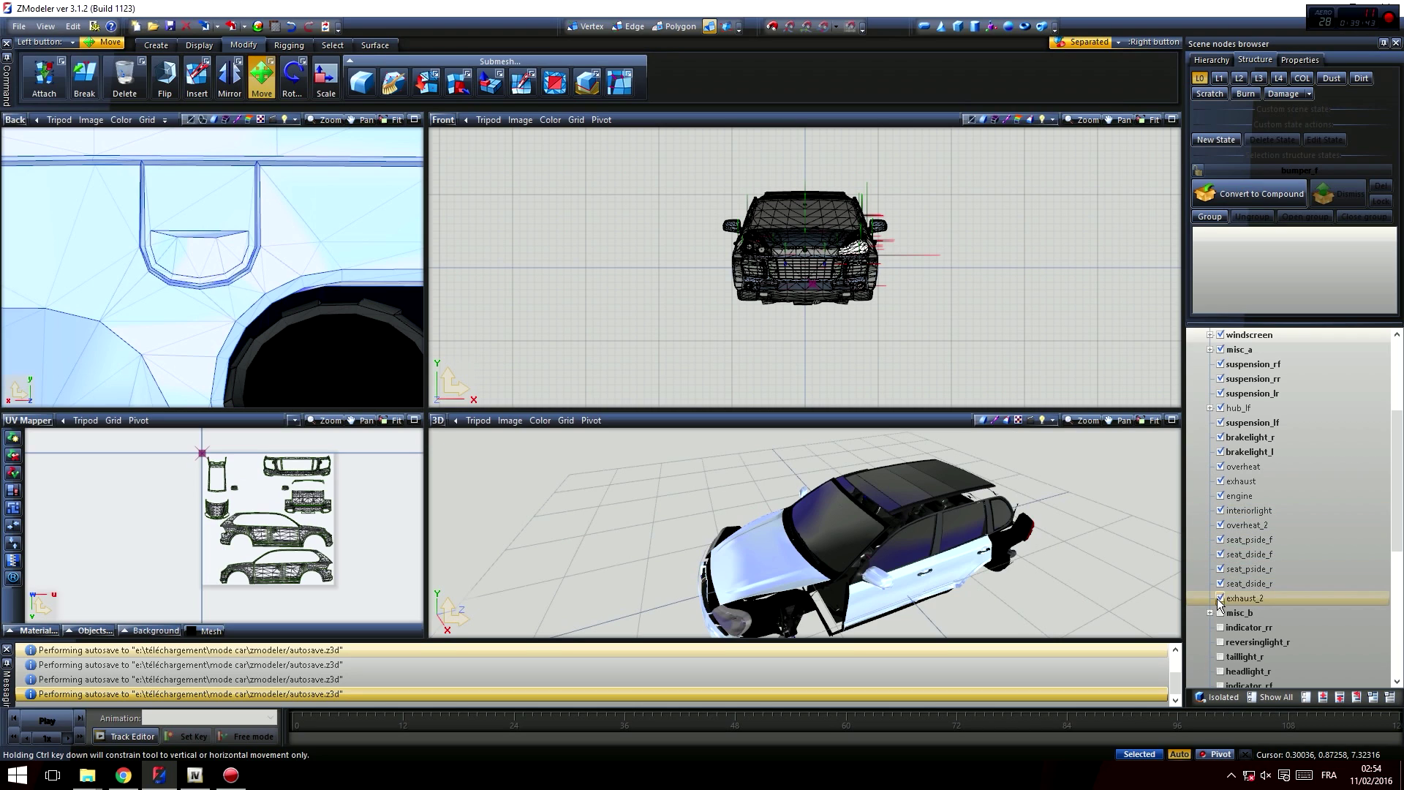
scroll(1220, 601, "down", 4)
left_click(1220, 438)
left_click(1220, 452)
left_click(1220, 467)
left_click(1220, 481)
left_click(1220, 496)
left_click(1220, 510)
left_click(1220, 525)
left_click(1220, 540)
left_click(1221, 555)
left_click(1220, 570)
left_click(1220, 583)
left_click(1220, 599)
left_click(1220, 613)
left_click(1220, 627)
scroll(1224, 631, "down", 3)
left_click(1220, 510)
left_click(1220, 525)
left_click(1220, 555)
left_click(1220, 555)
left_click(1220, 569)
left_click(1220, 585)
left_click(1220, 599)
left_click(1219, 613)
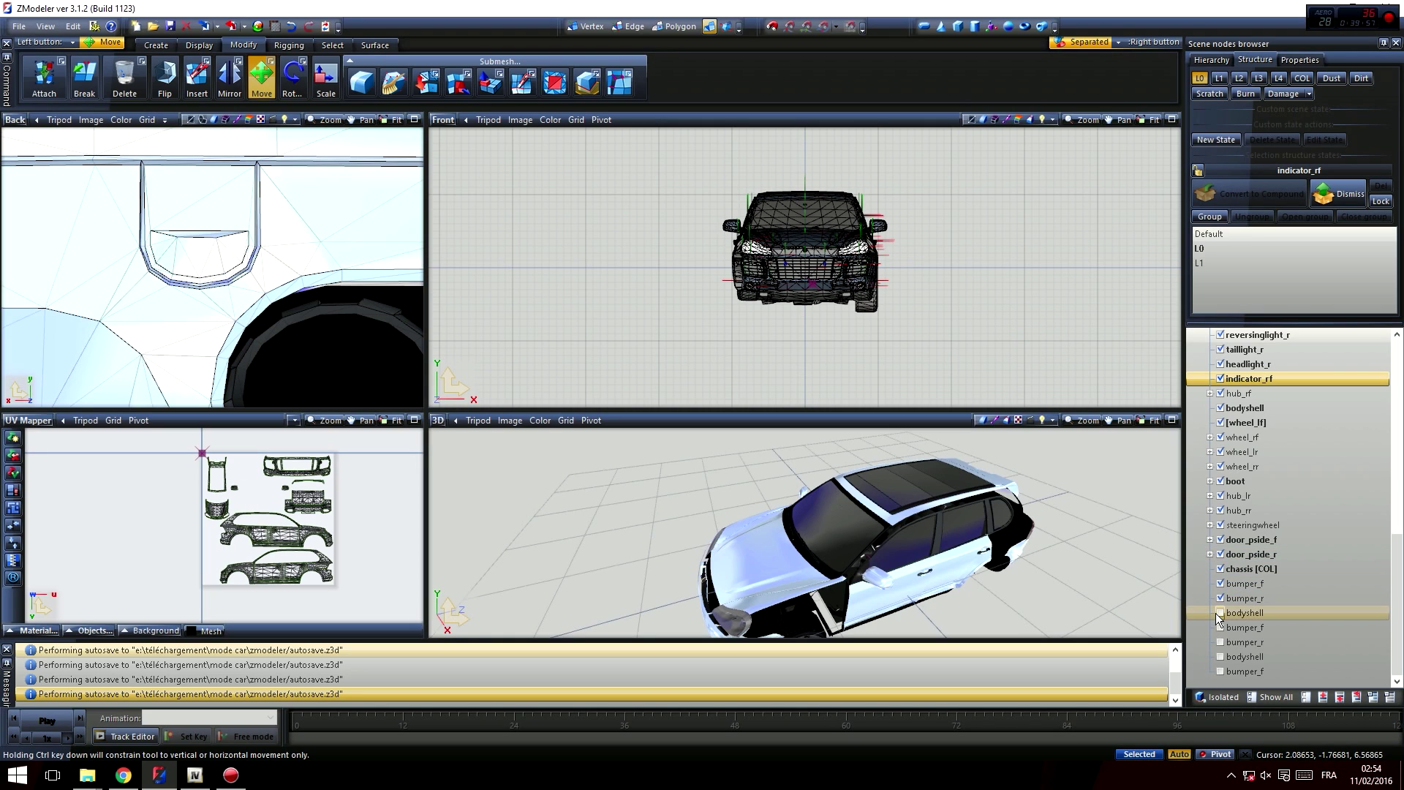
left_click(1220, 628)
left_click(1220, 642)
left_click(1220, 657)
left_click(1220, 672)
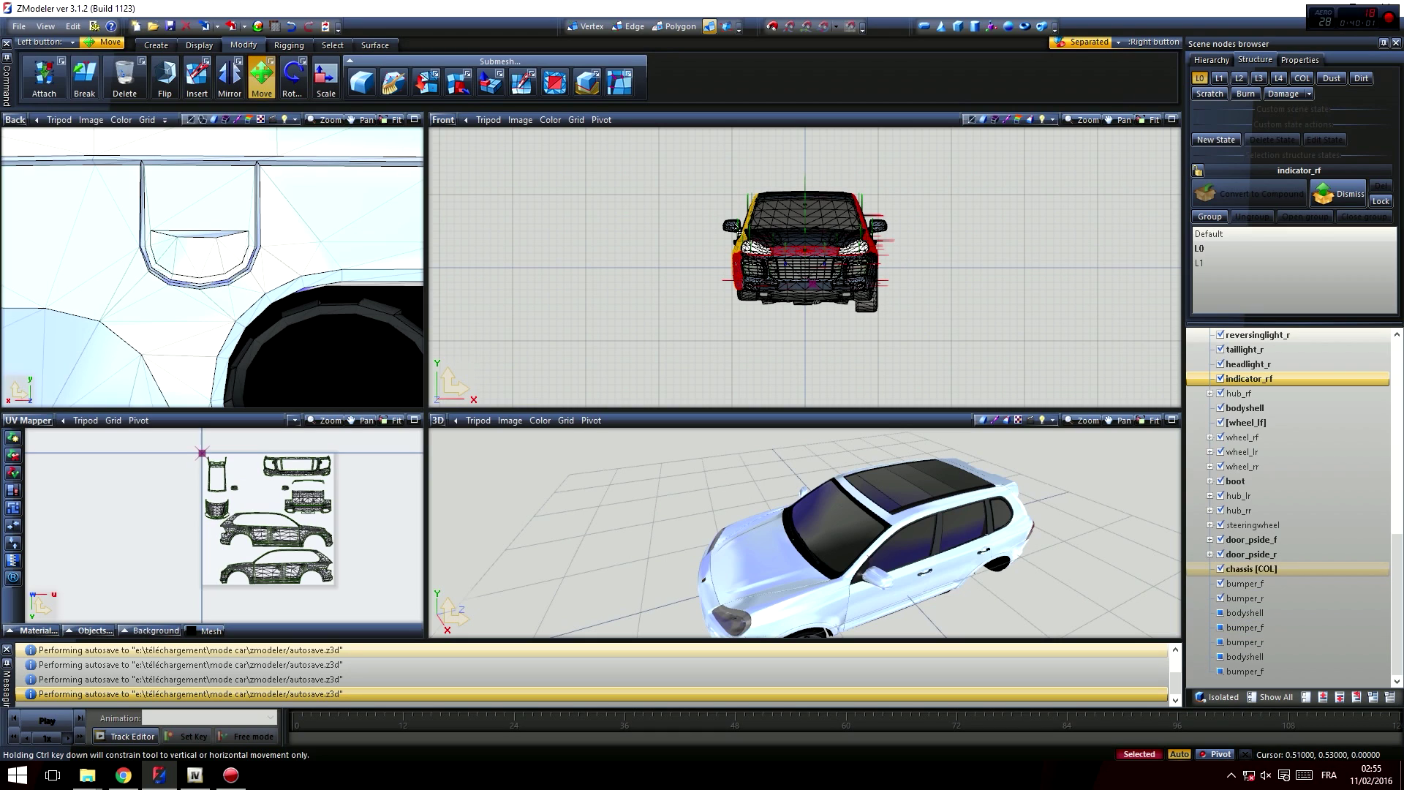
left_click_drag(999, 194, 1124, 354)
scroll(1229, 376, "up", 15)
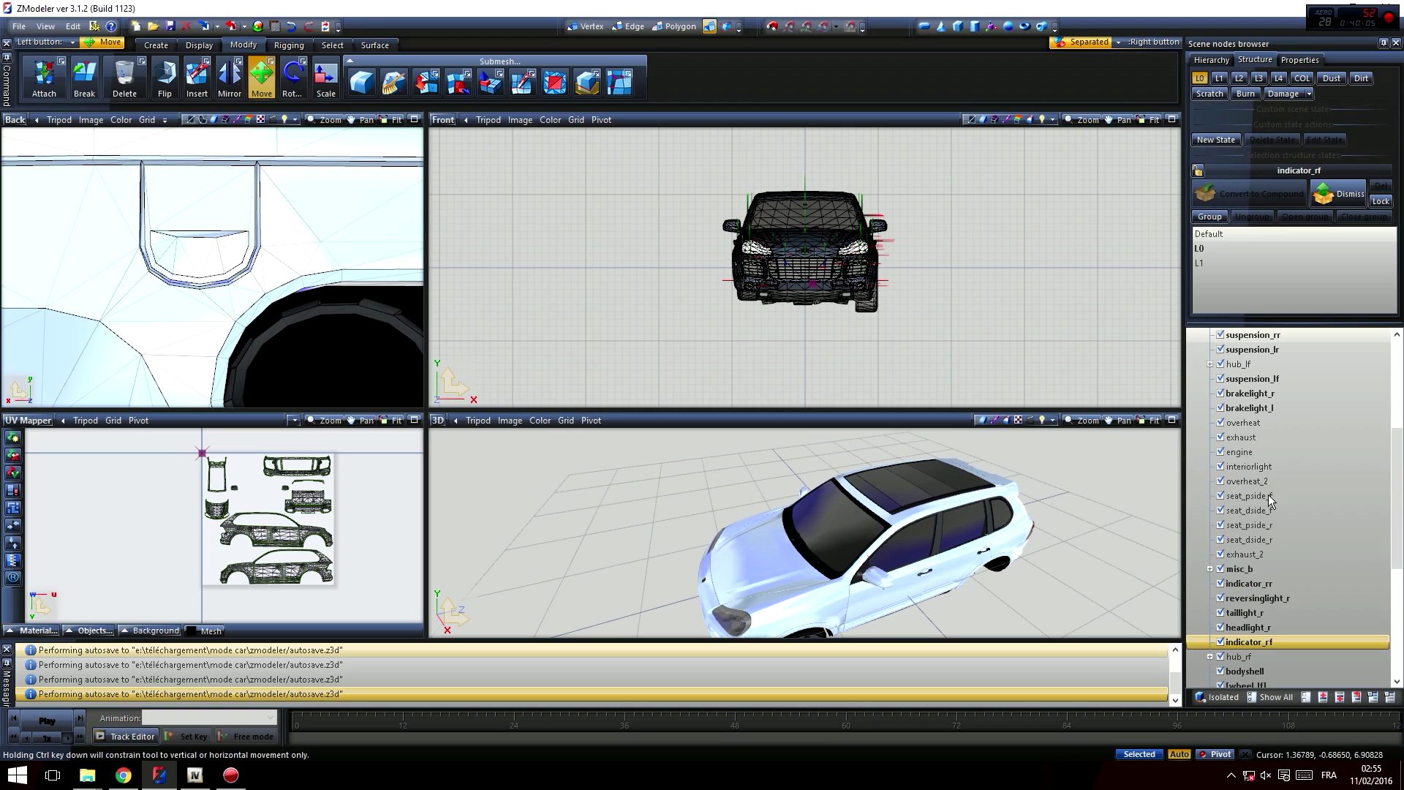
scroll(1202, 360, "down", 8)
scroll(1126, 380, "down", 1)
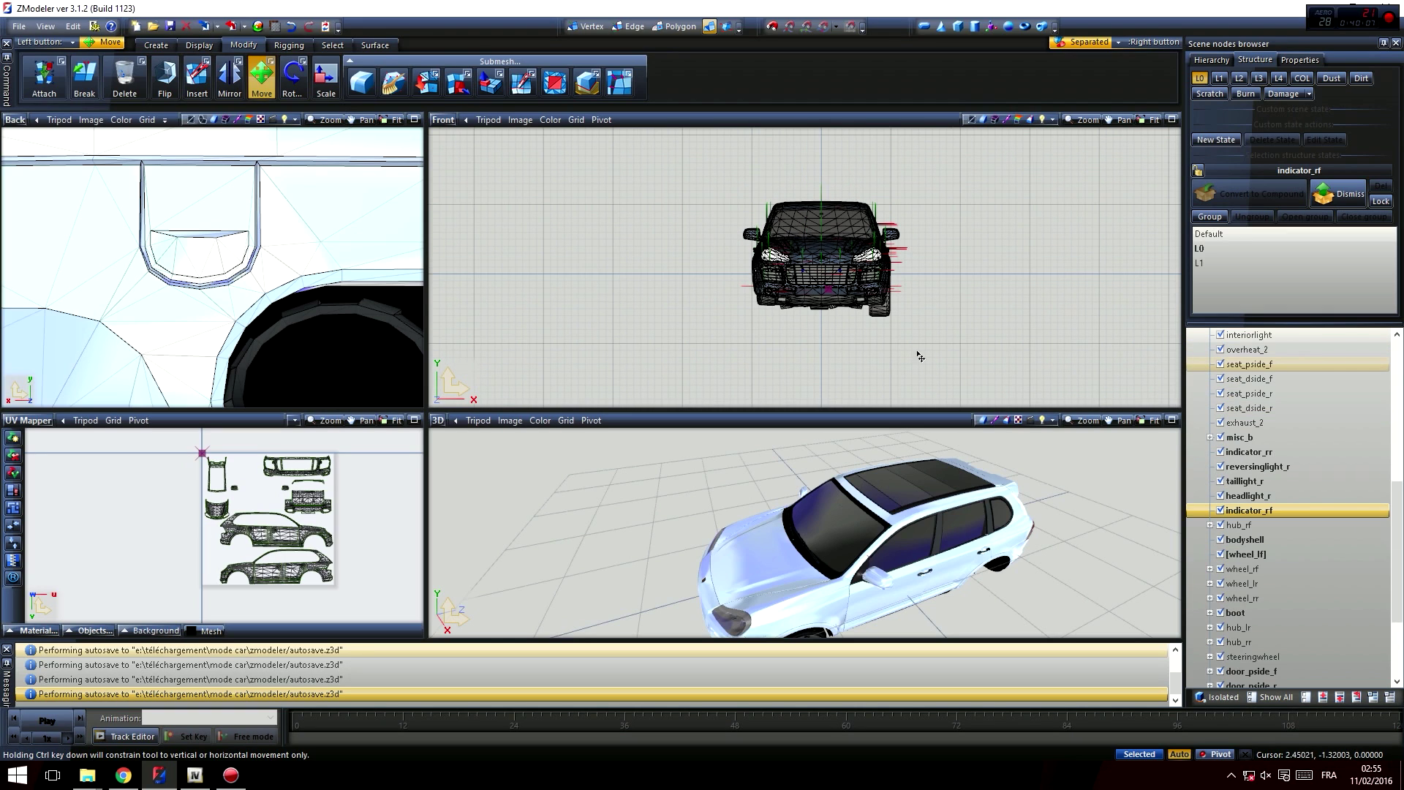
- Render the UV layout as a Wireframe UV Atlas with an output size of 2048 by 2048
left_click(12, 580)
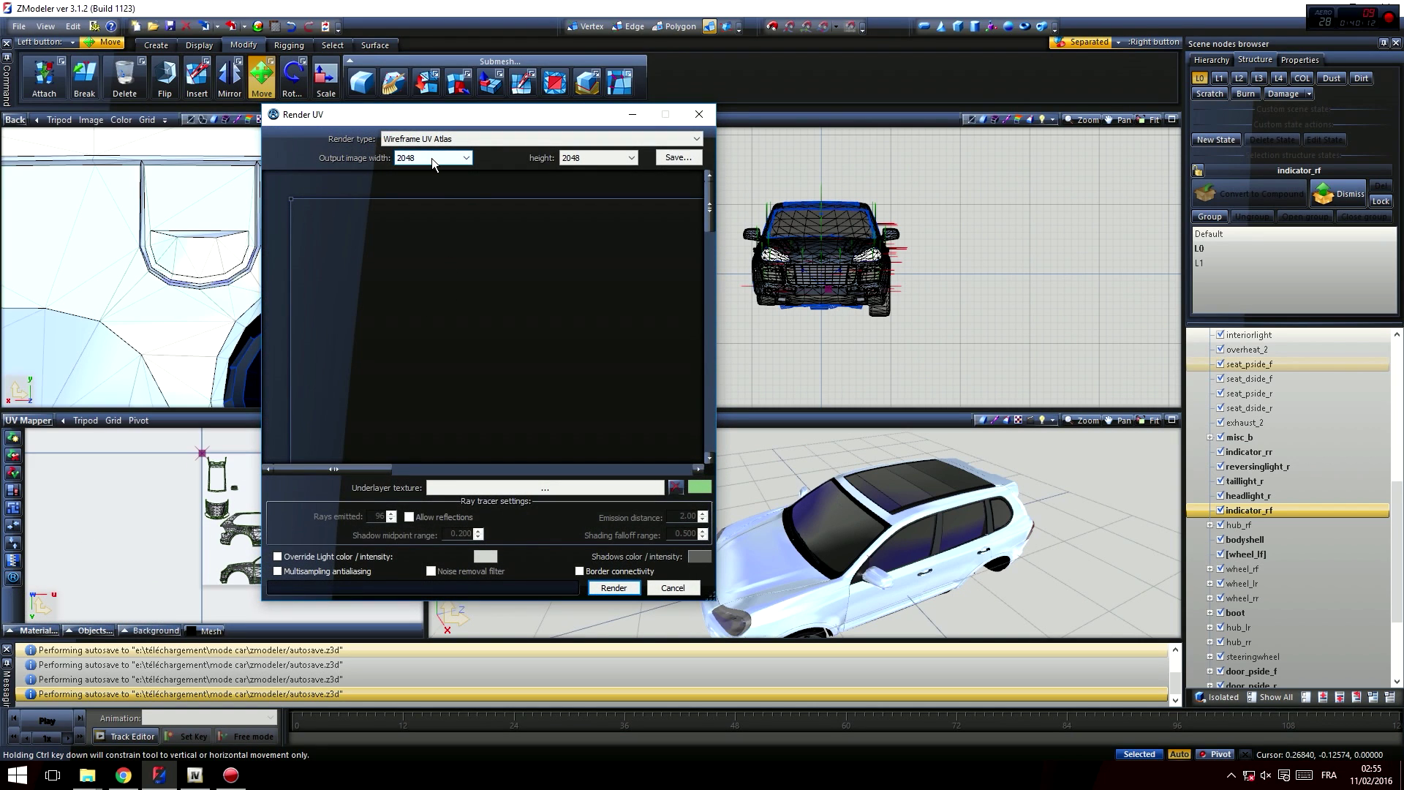
left_click(432, 158)
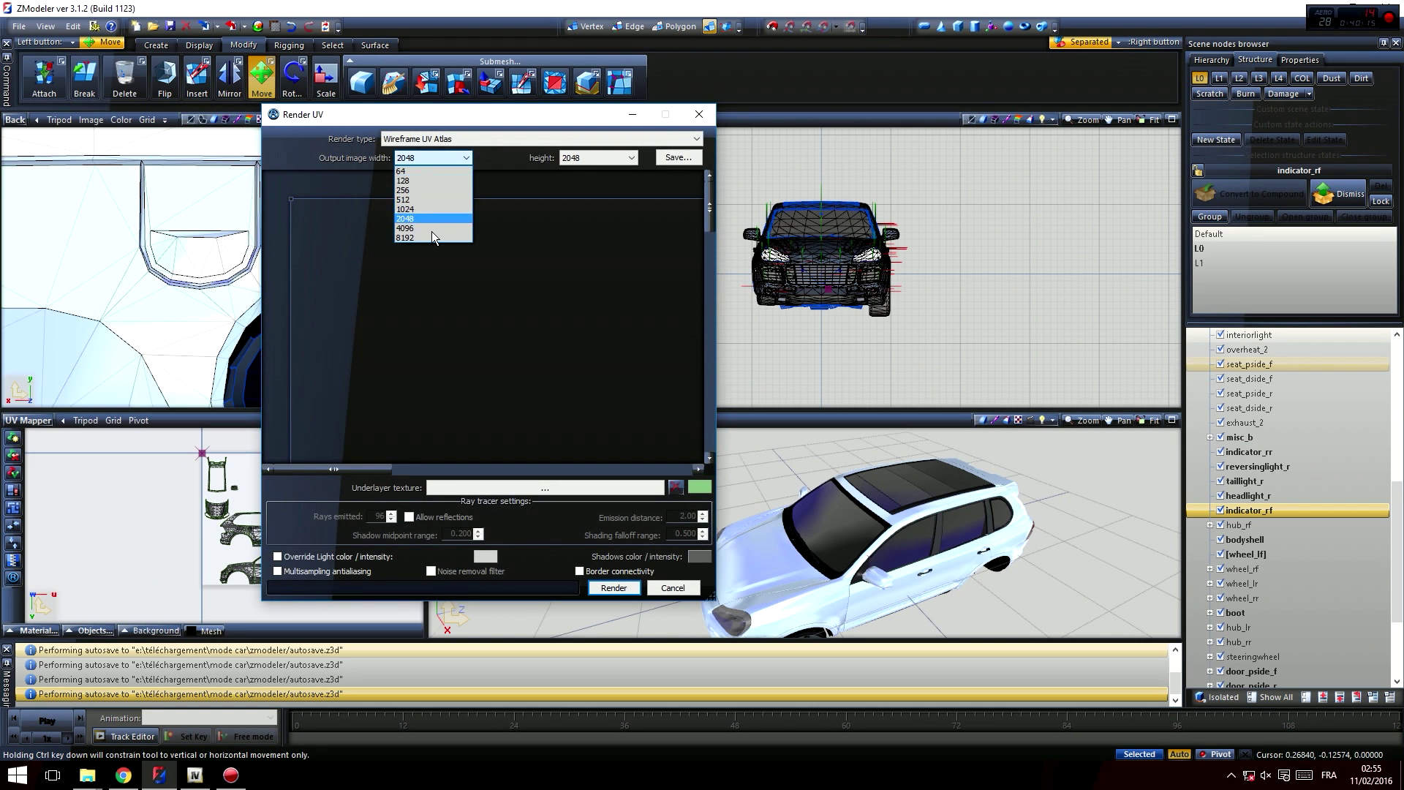
left_click(471, 158)
left_click(467, 158)
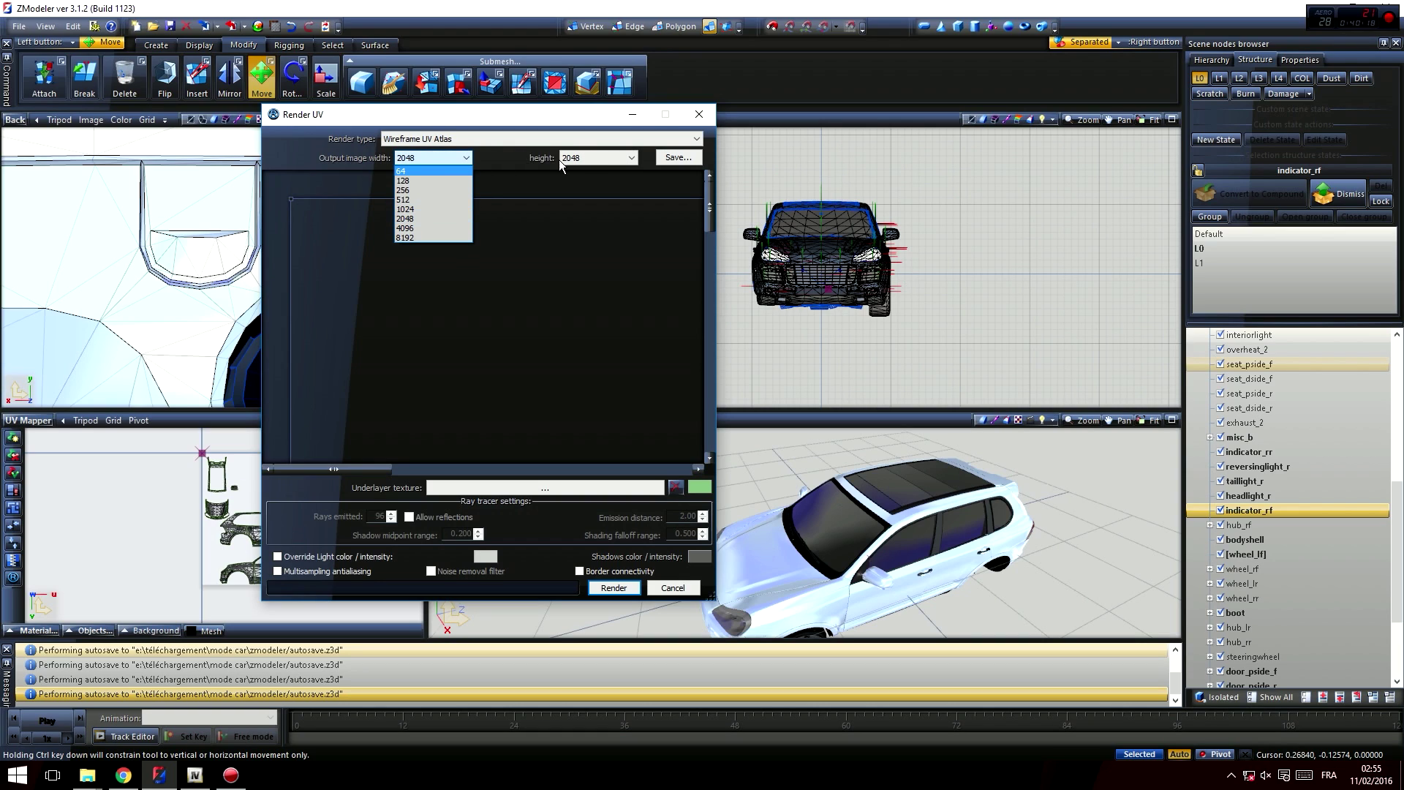
left_click(516, 159)
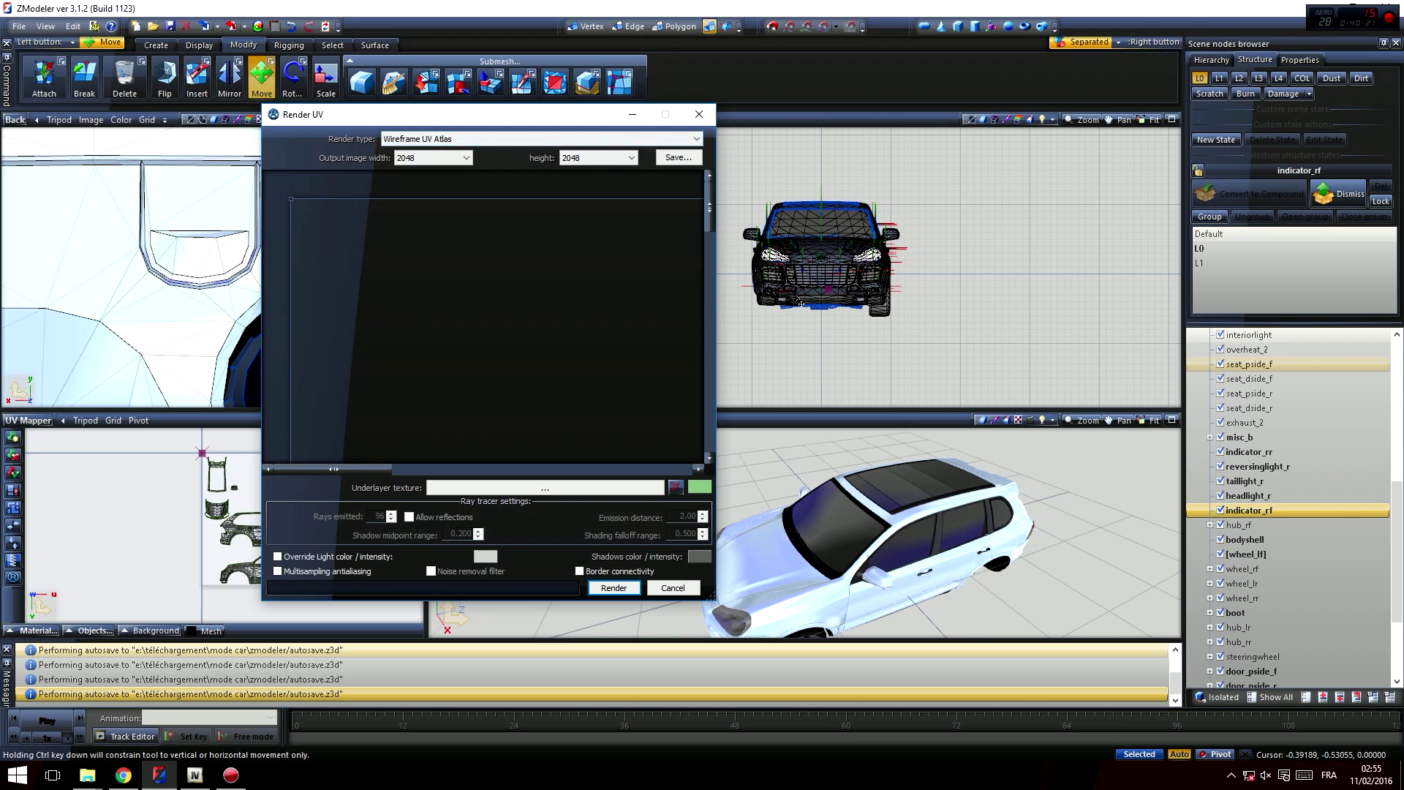
left_click_drag(566, 111, 671, 110)
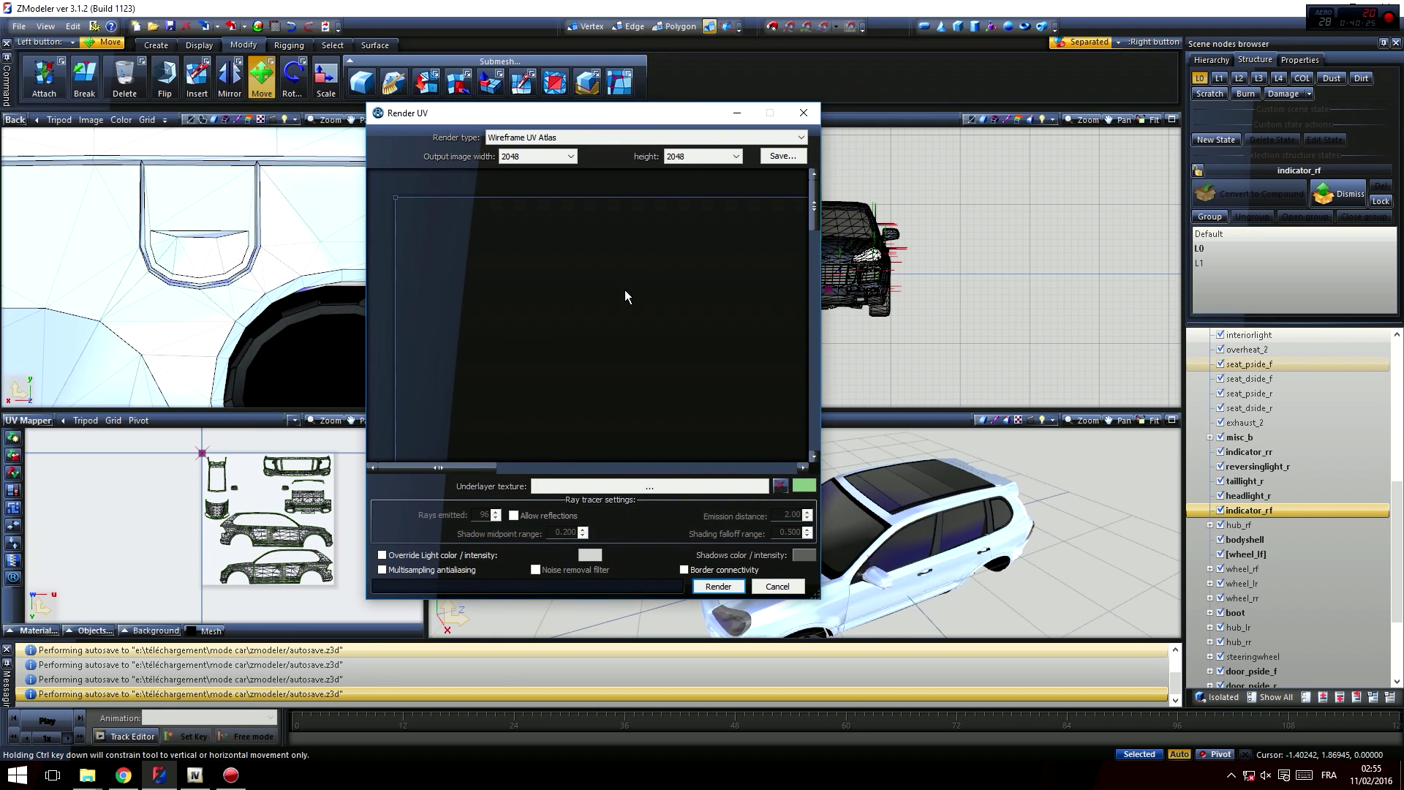
left_click(626, 136)
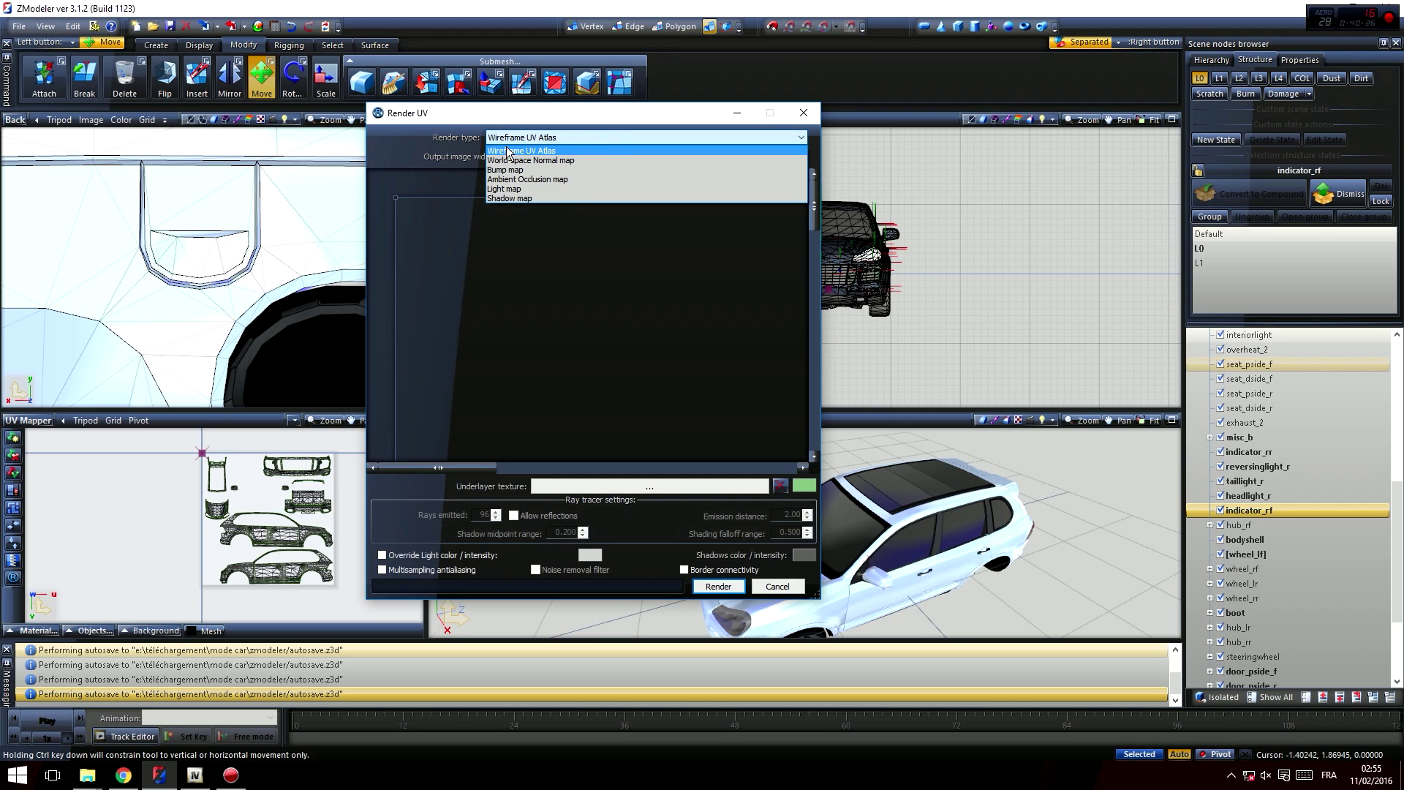
left_click(522, 151)
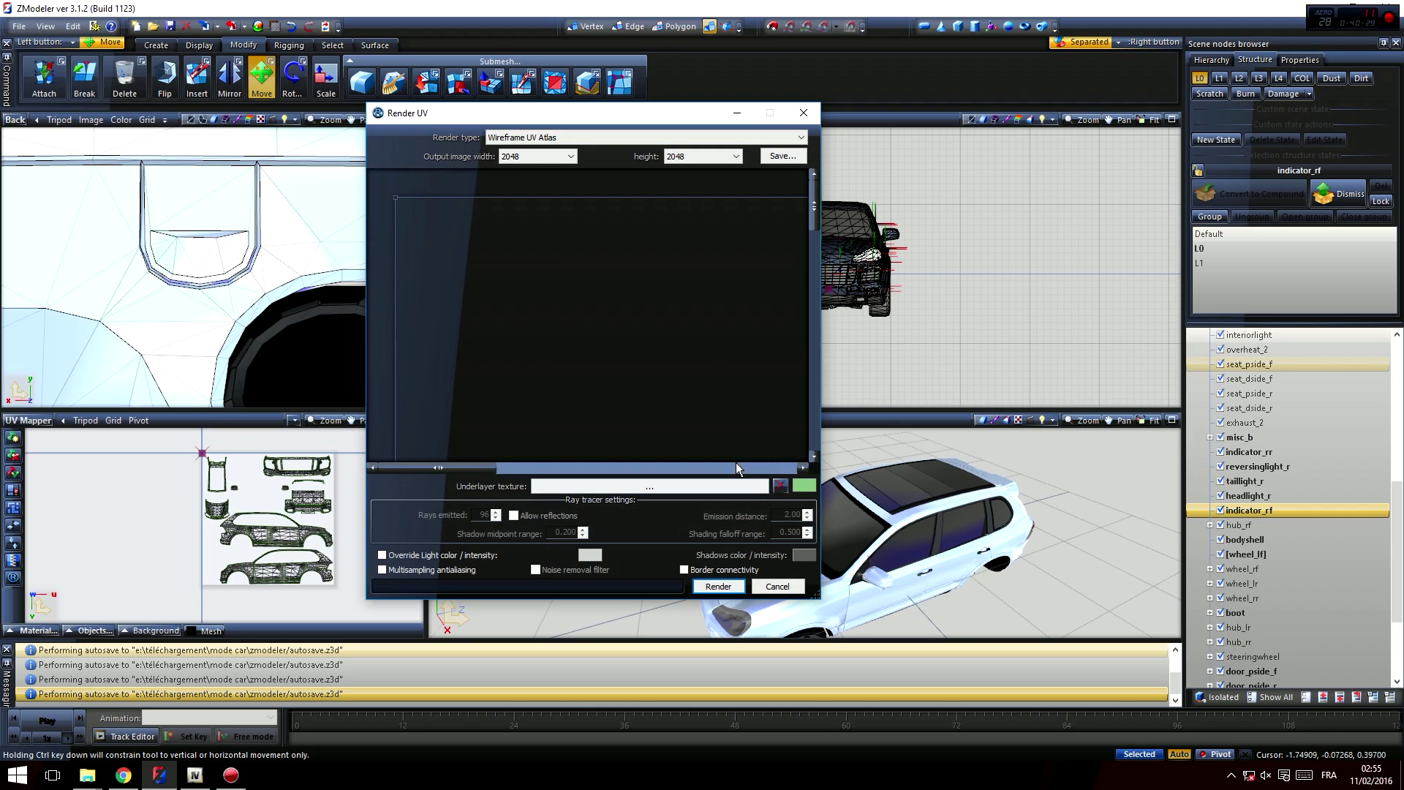
left_click(723, 587)
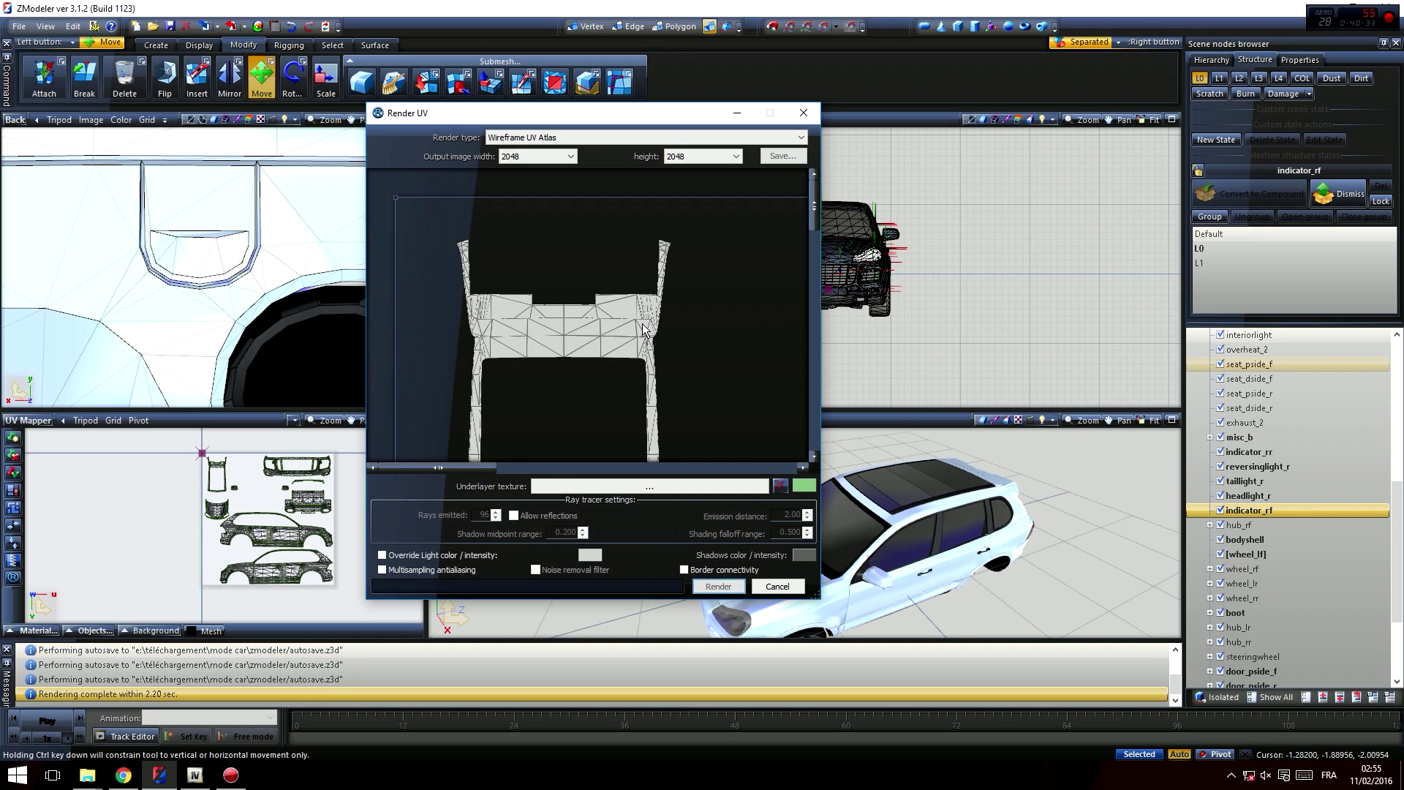
- Save the rendered UV atlas as a DDS image named Template in the Cayenne project's Template folder, and leave the UV renderer
scroll(663, 381, "down", 6)
scroll(577, 293, "down", 3)
left_click_drag(650, 368, 587, 288)
scroll(591, 253, "down", 2)
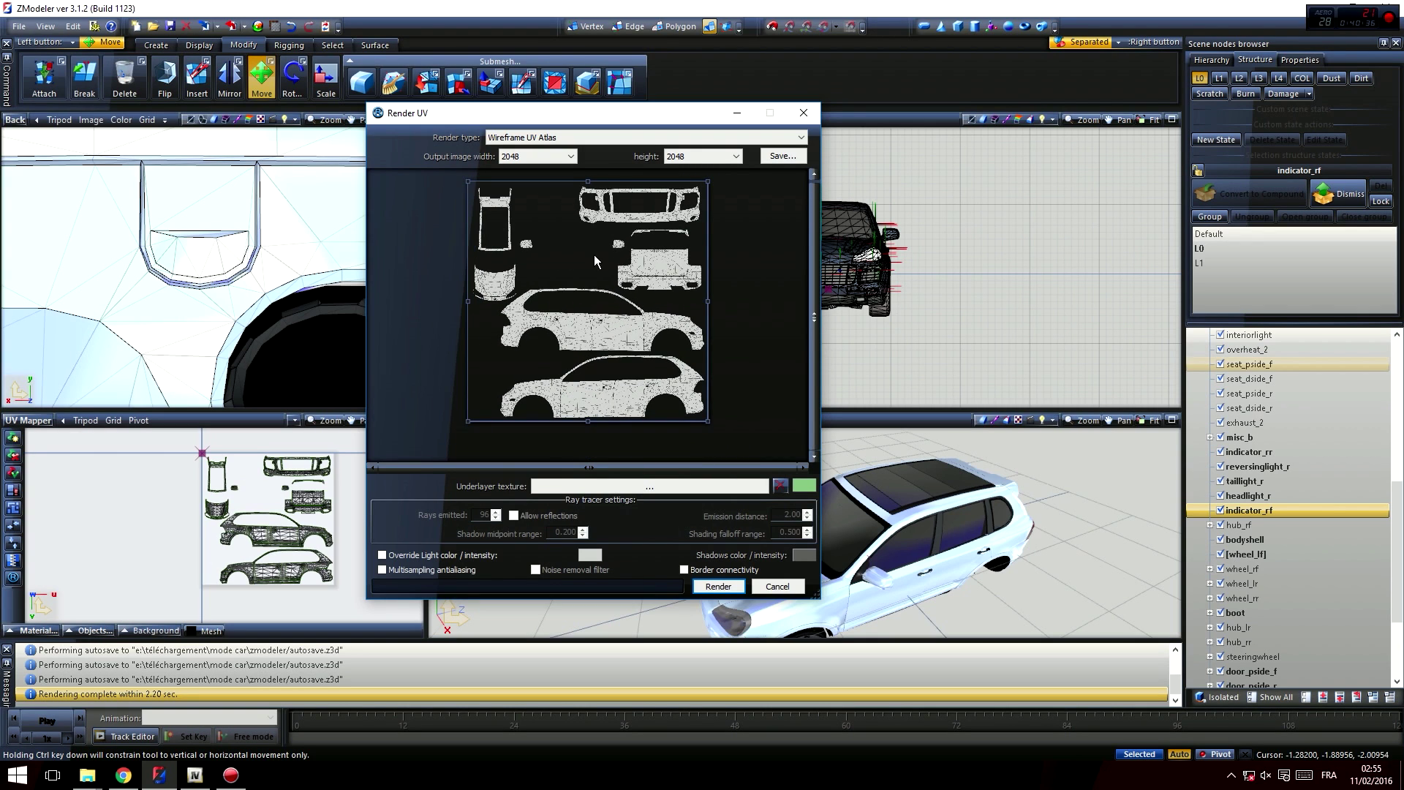
scroll(465, 259, "up", 2)
left_click(781, 155)
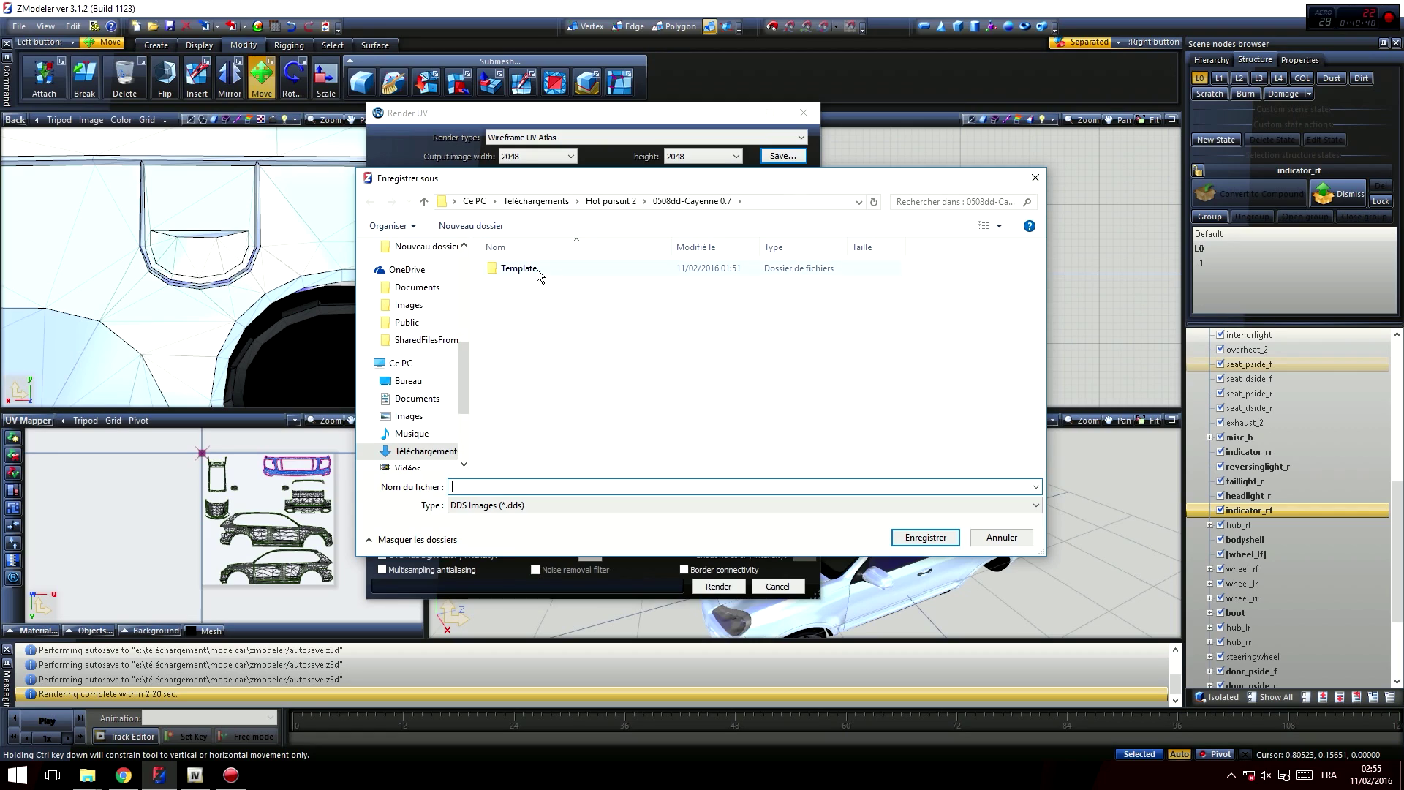
double_click(539, 260)
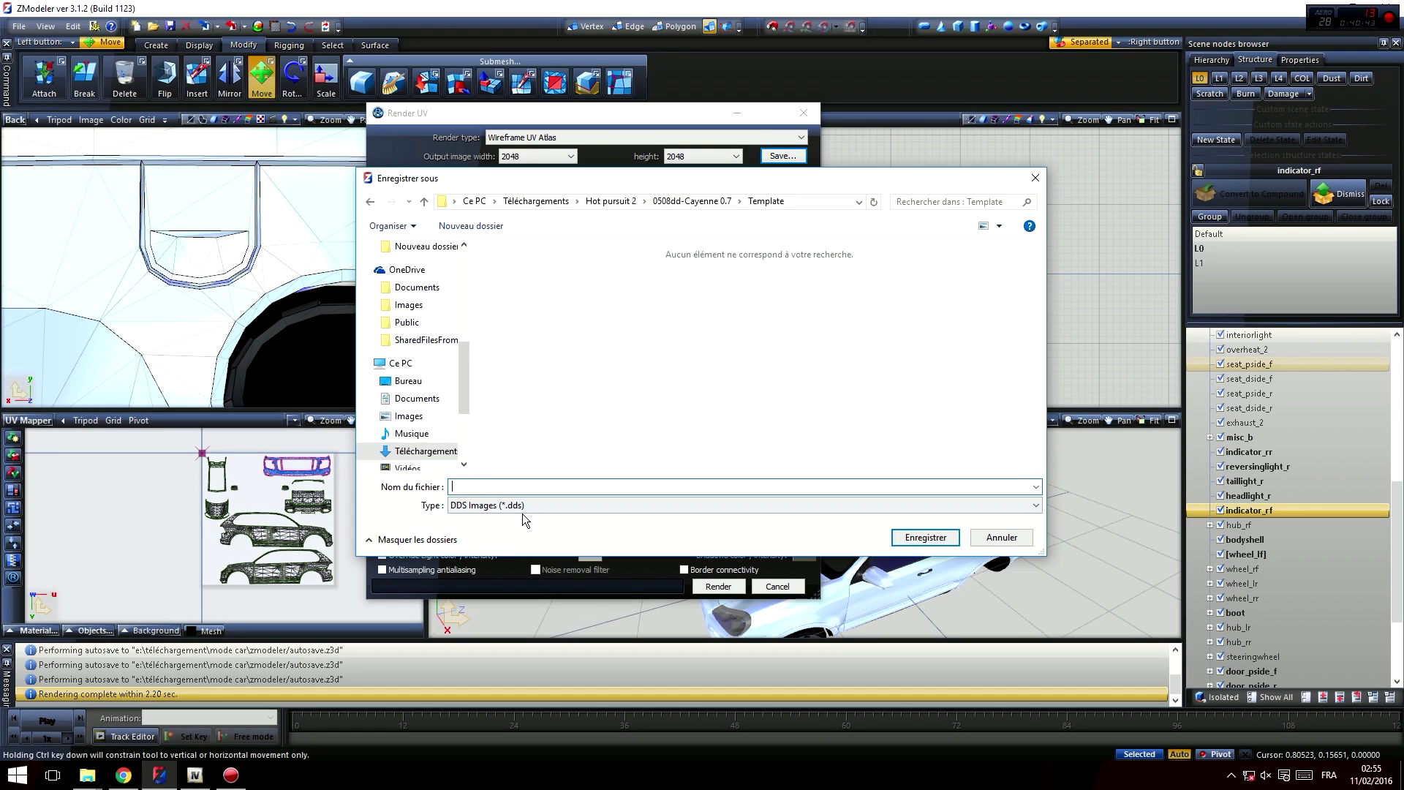
type("Template")
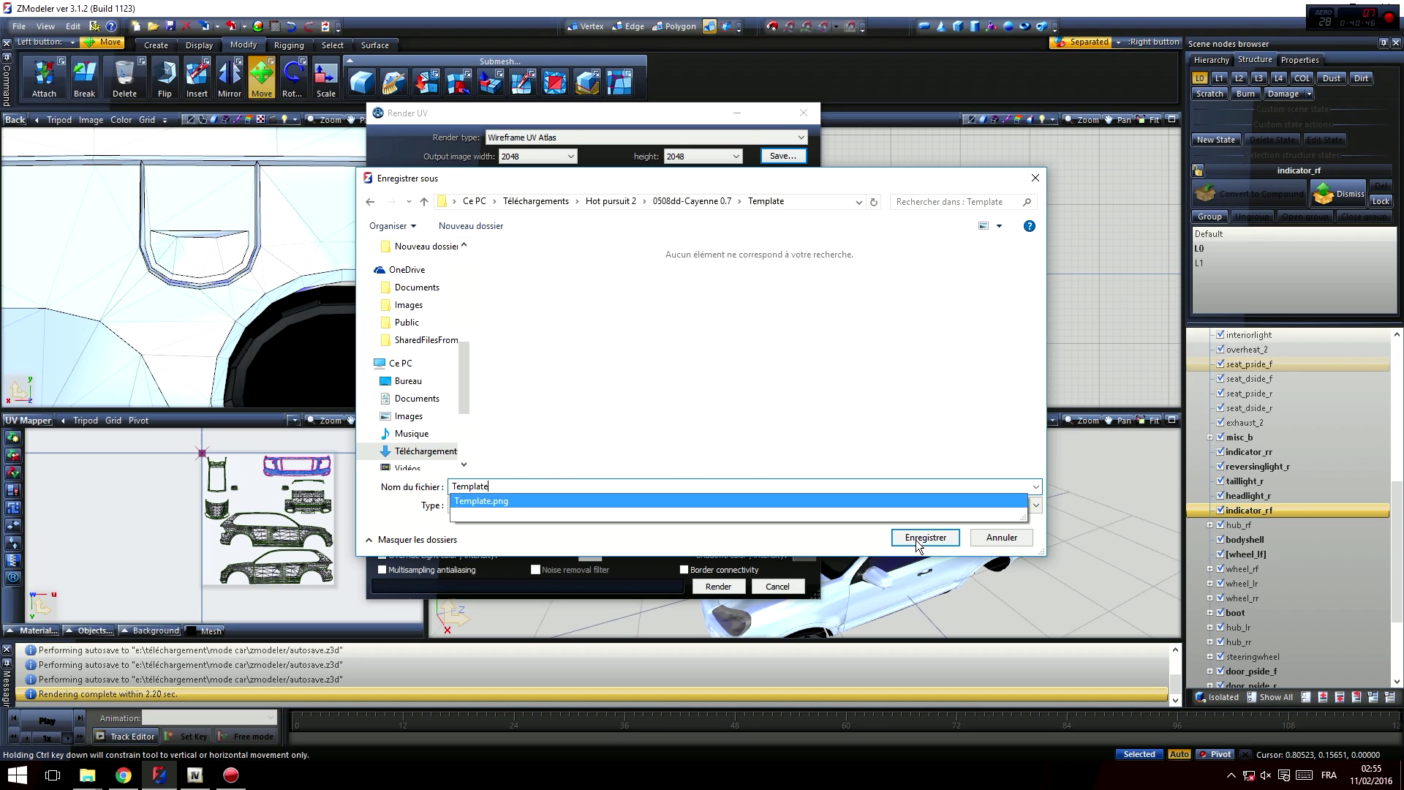
key("Return")
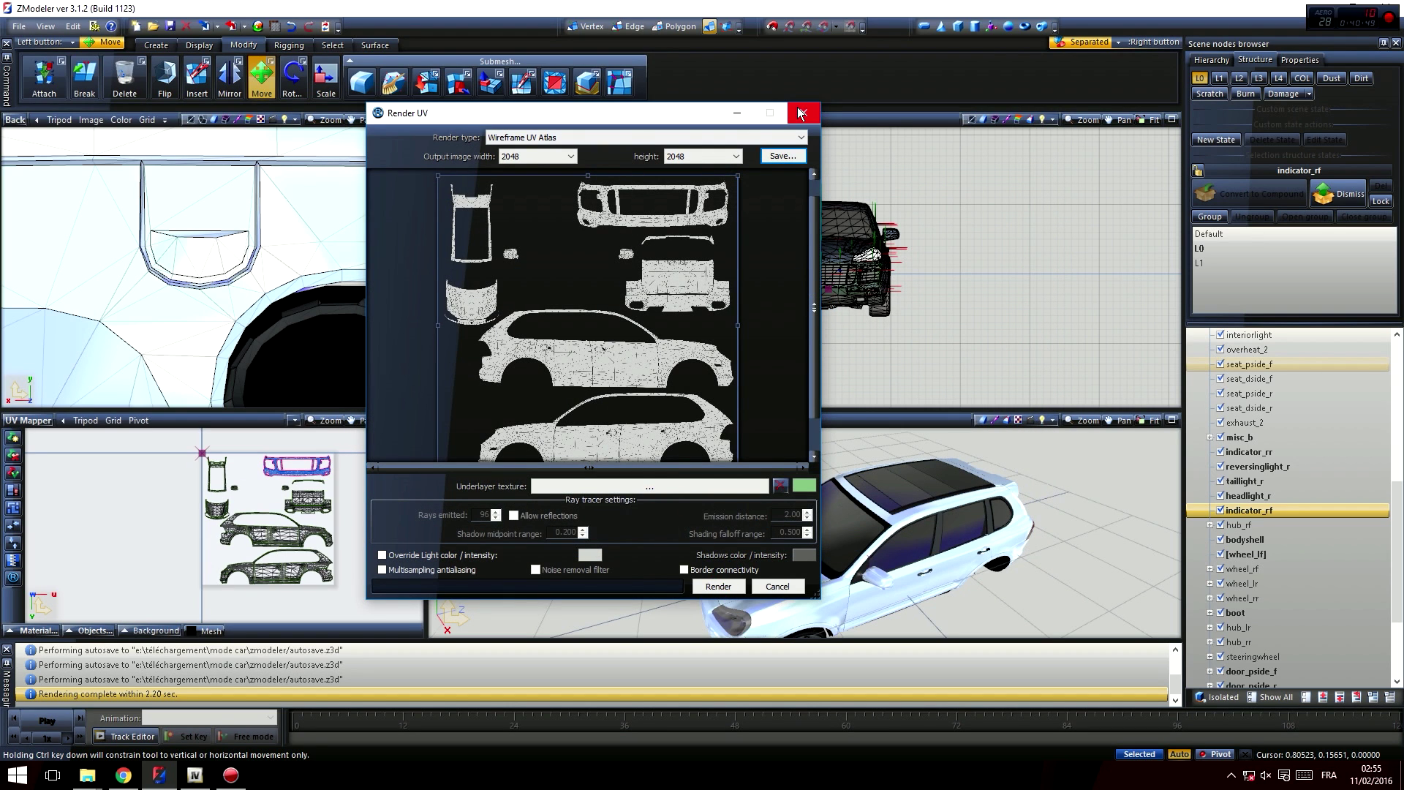
left_click(790, 590)
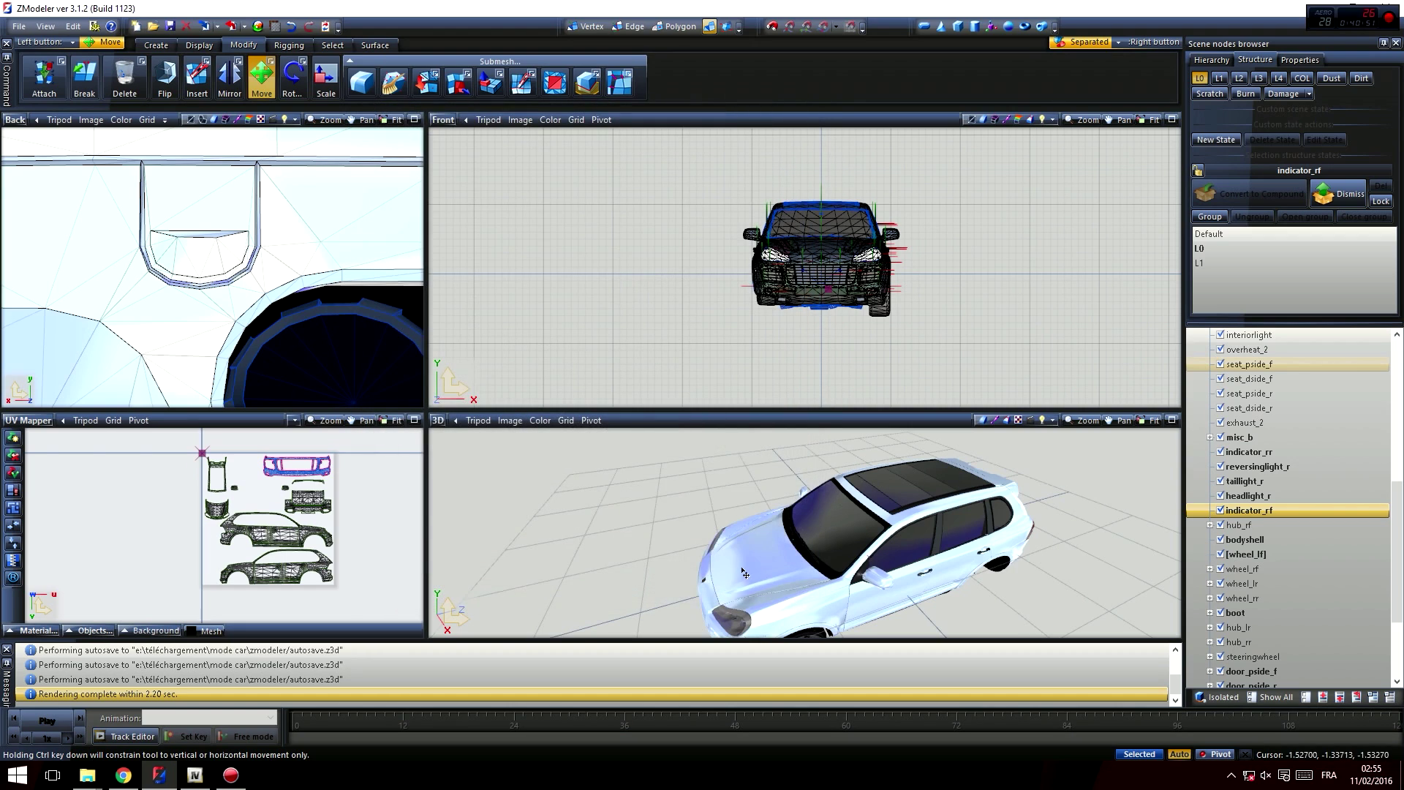
- Replace the template.png texture with the newly rendered Template.dds so the wireframe atlas is applied to the car body
scroll(786, 578, "down", 2)
middle_click_drag(782, 575, 728, 528)
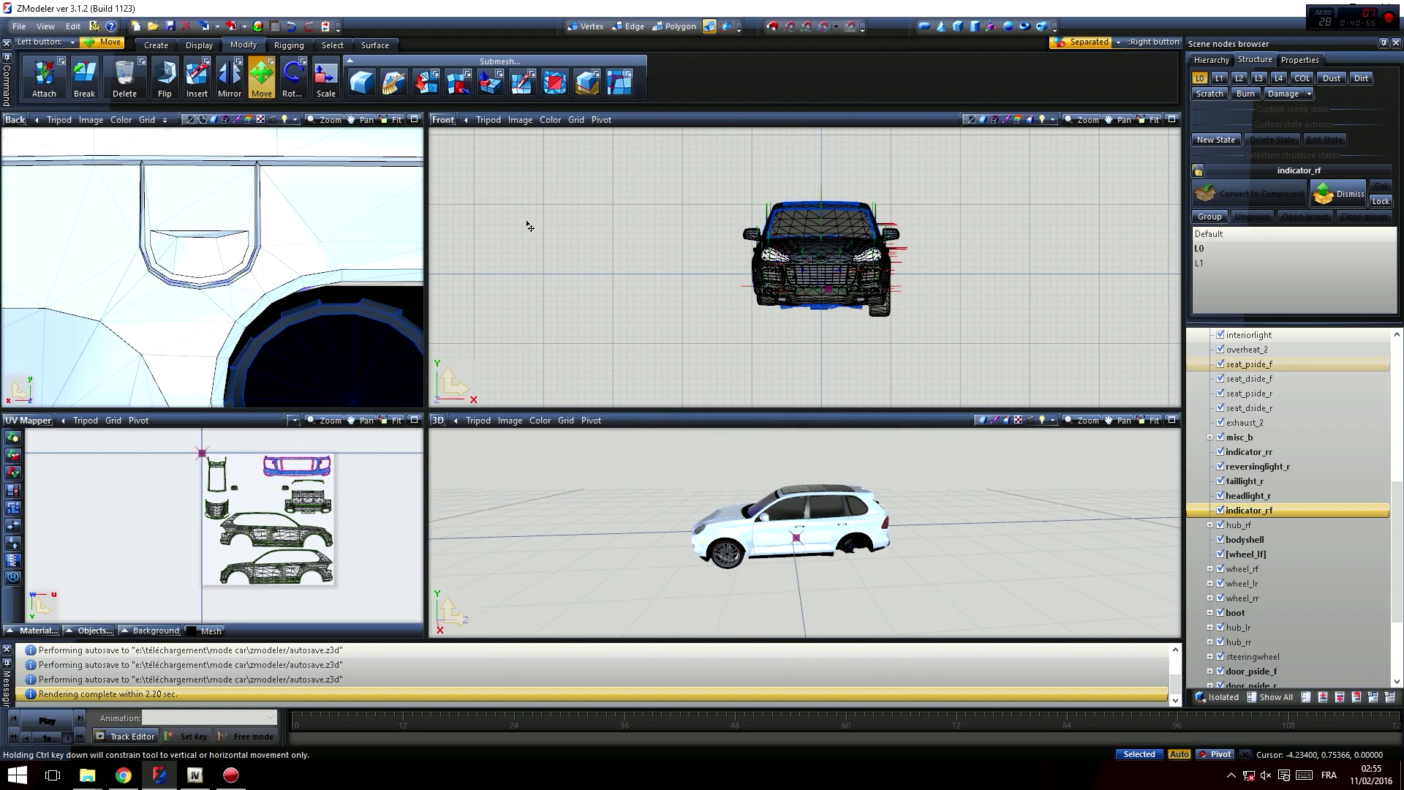
left_click(276, 27)
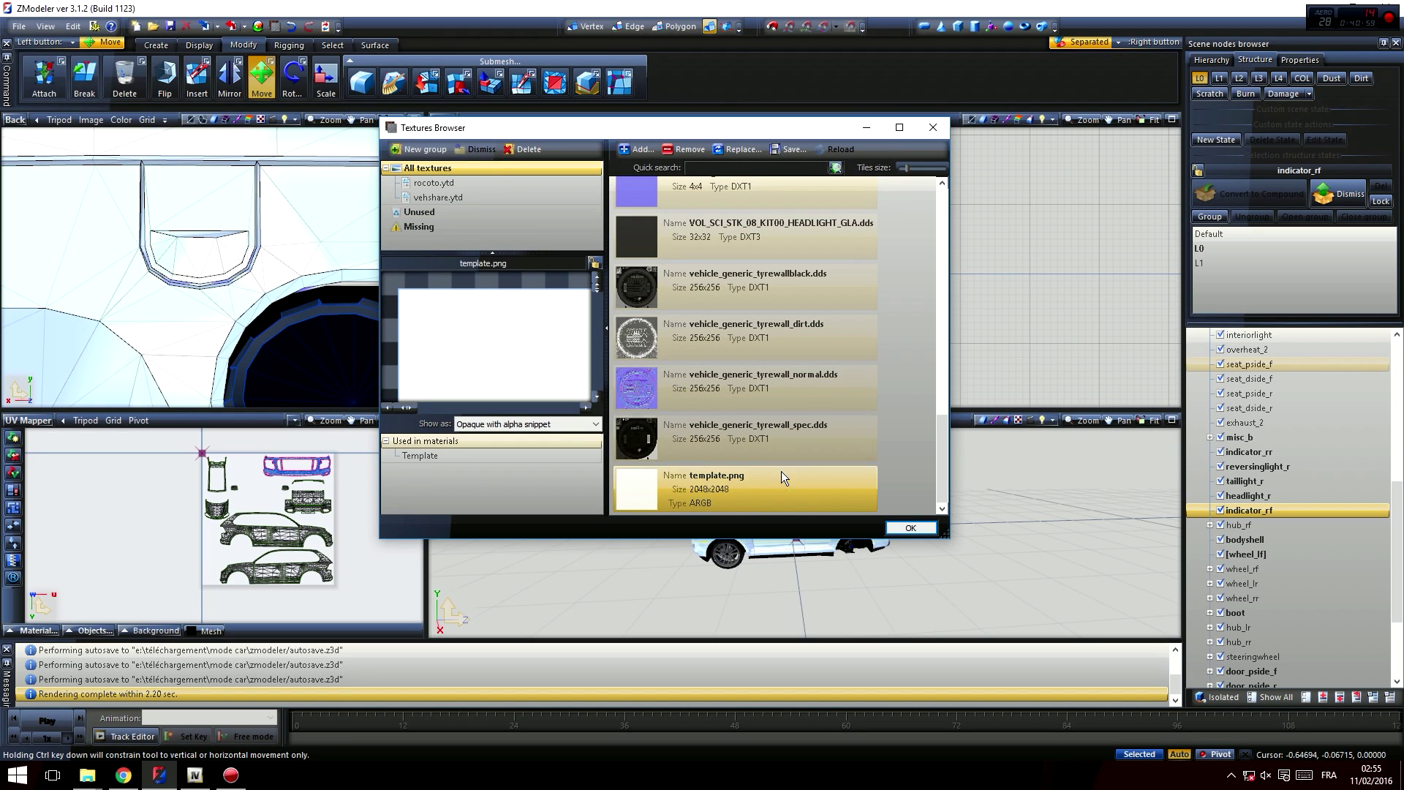
left_click(638, 149)
left_click(889, 220)
left_click(759, 150)
left_click(487, 331)
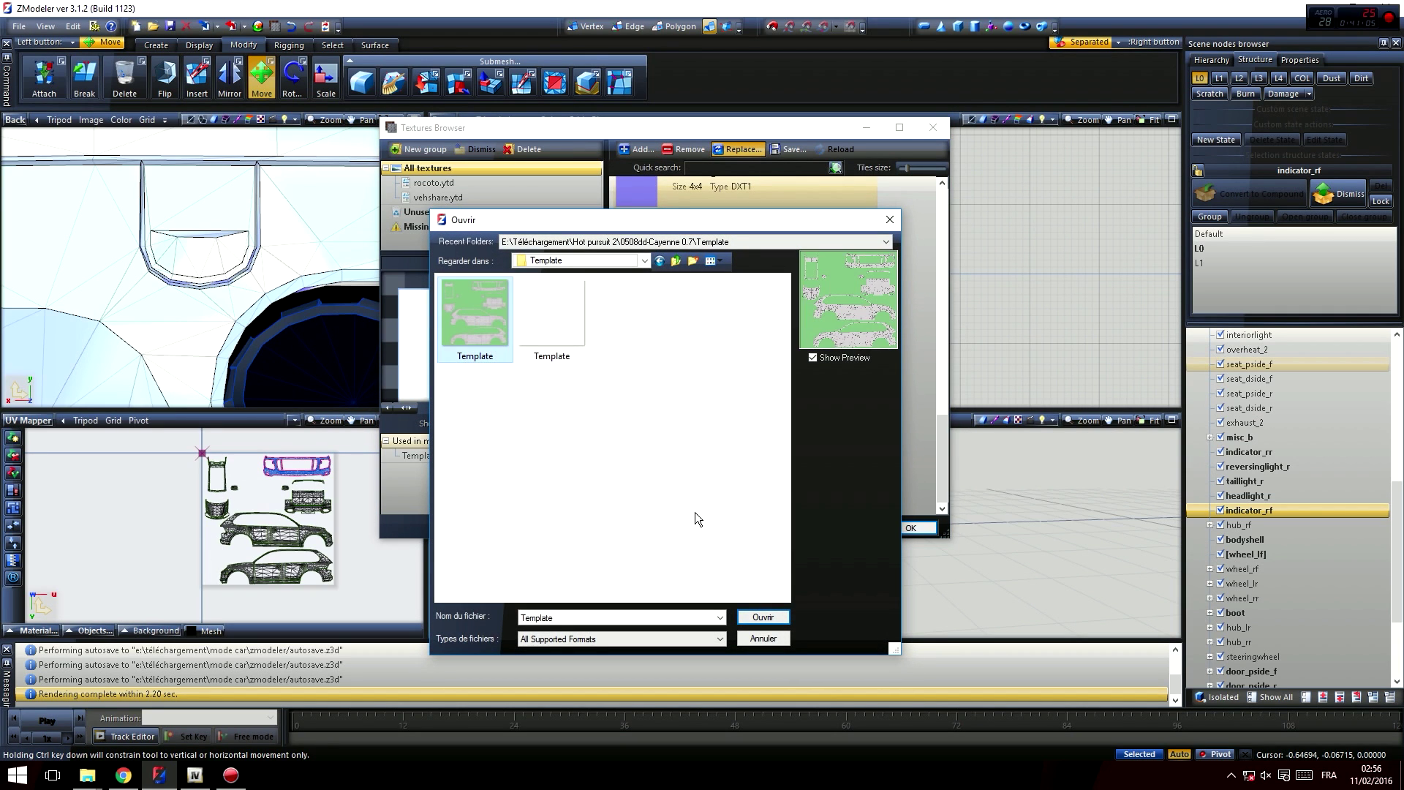
left_click(763, 616)
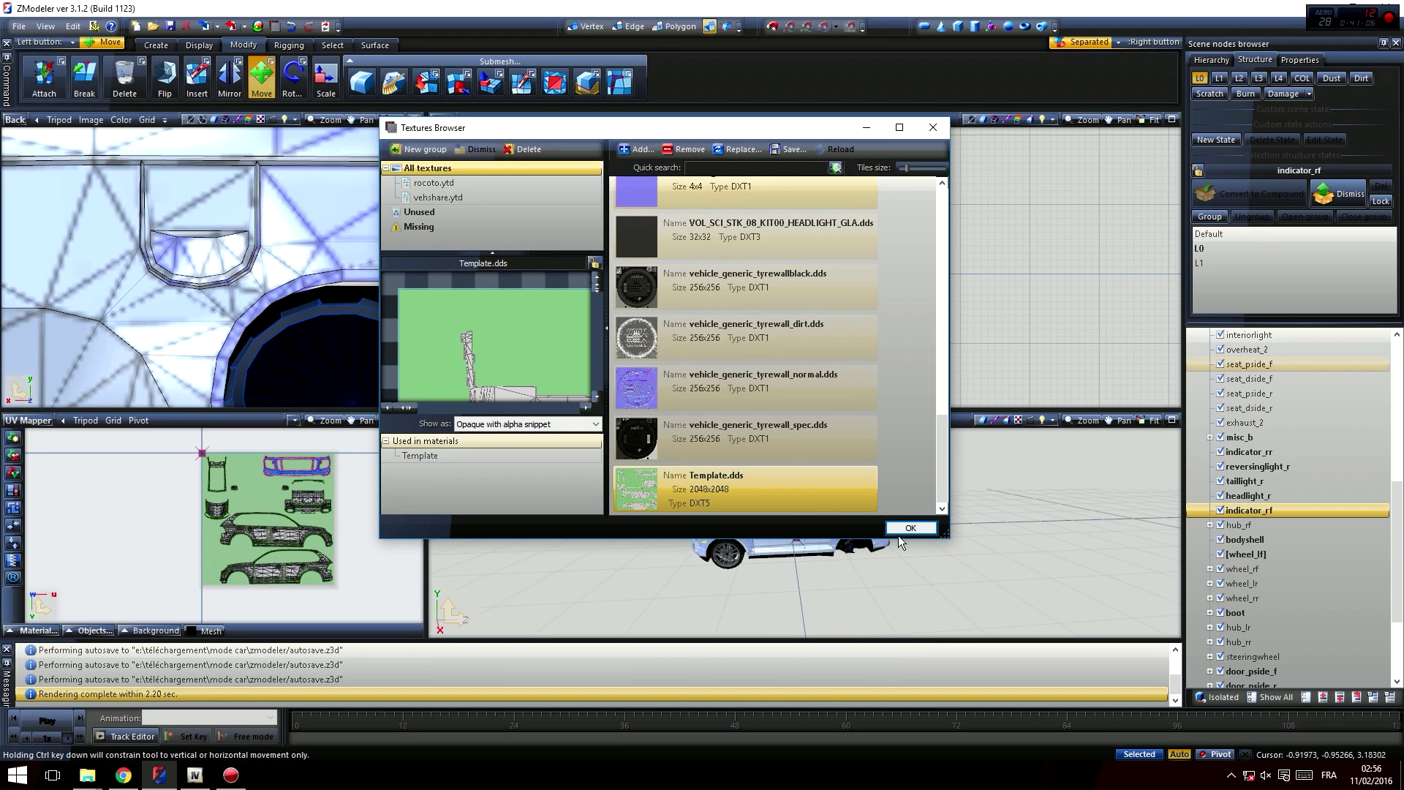
left_click(910, 528)
scroll(745, 513, "up", 5)
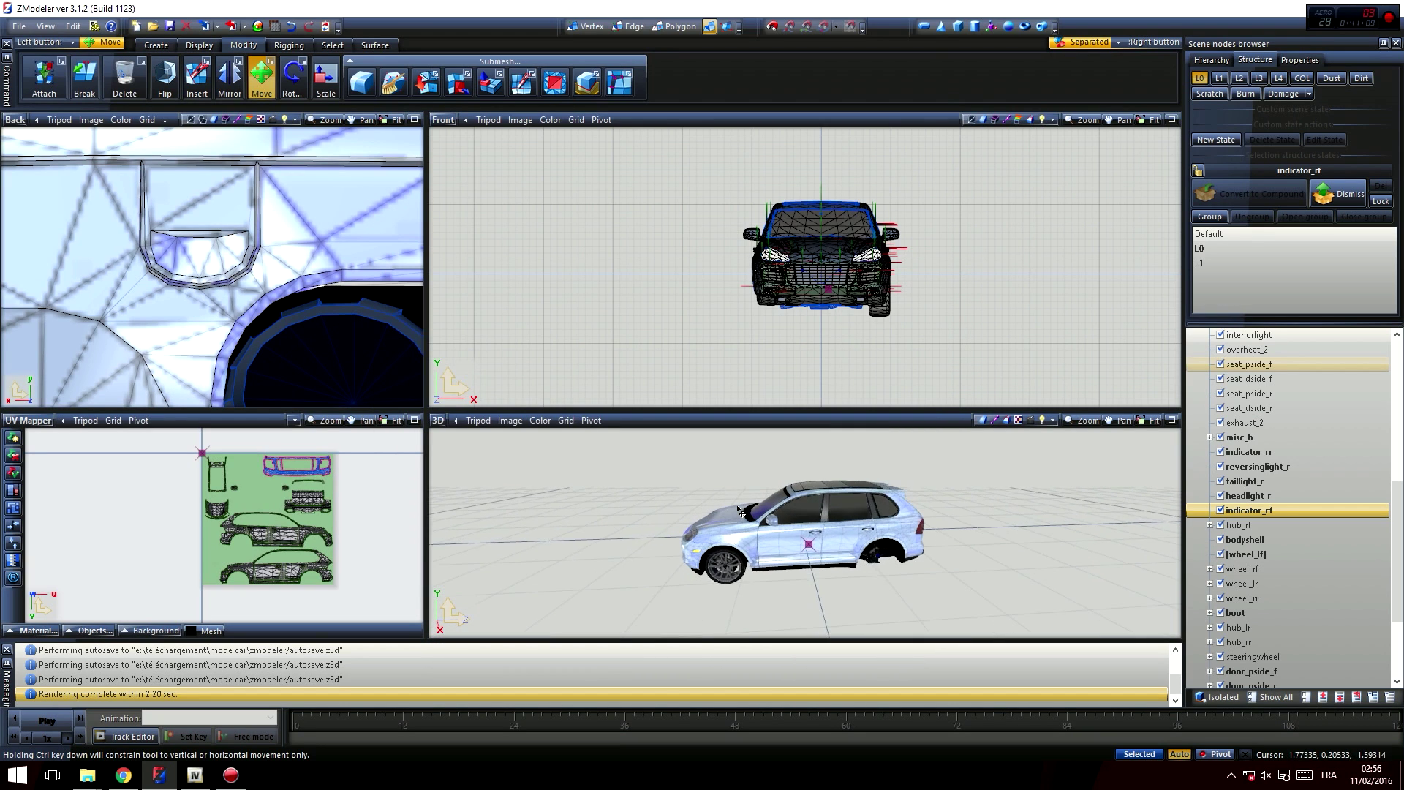
scroll(745, 514, "up", 2)
middle_click_drag(744, 514, 852, 506)
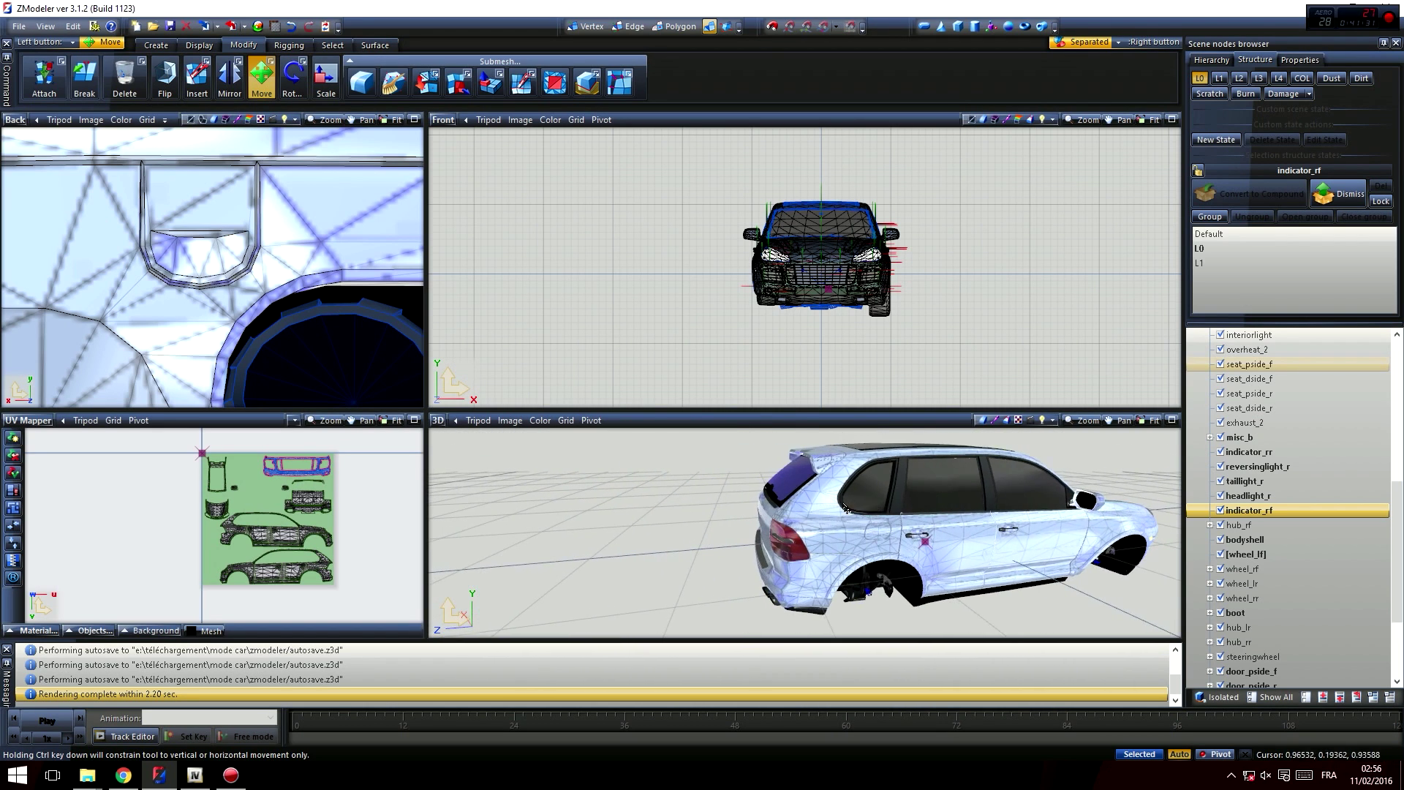
- Check the Template.dds entry in the Textures Browser, then select and collapse the rocco root node in the scene hierarchy
left_click(275, 26)
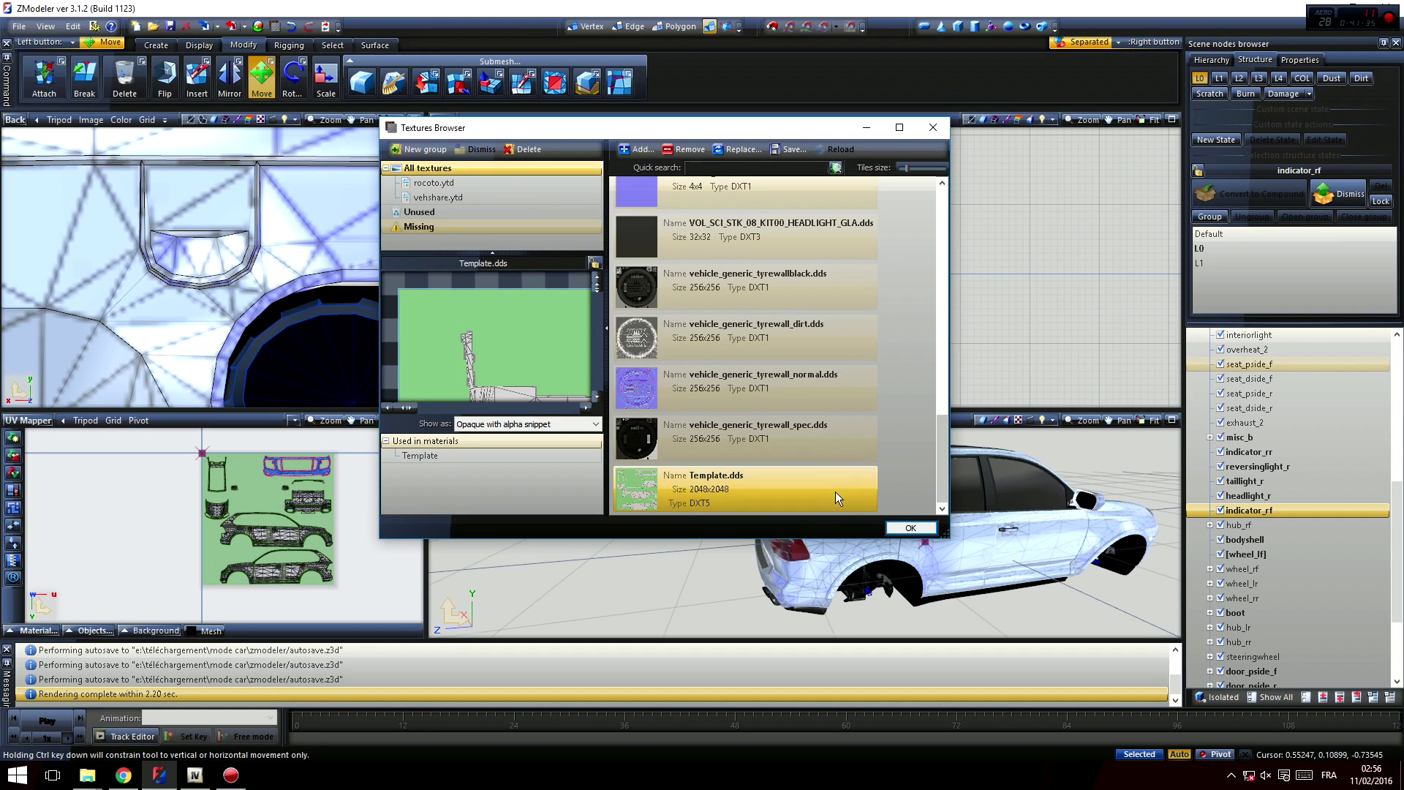
left_click(912, 528)
scroll(914, 534, "down", 3)
scroll(1202, 341, "up", 8)
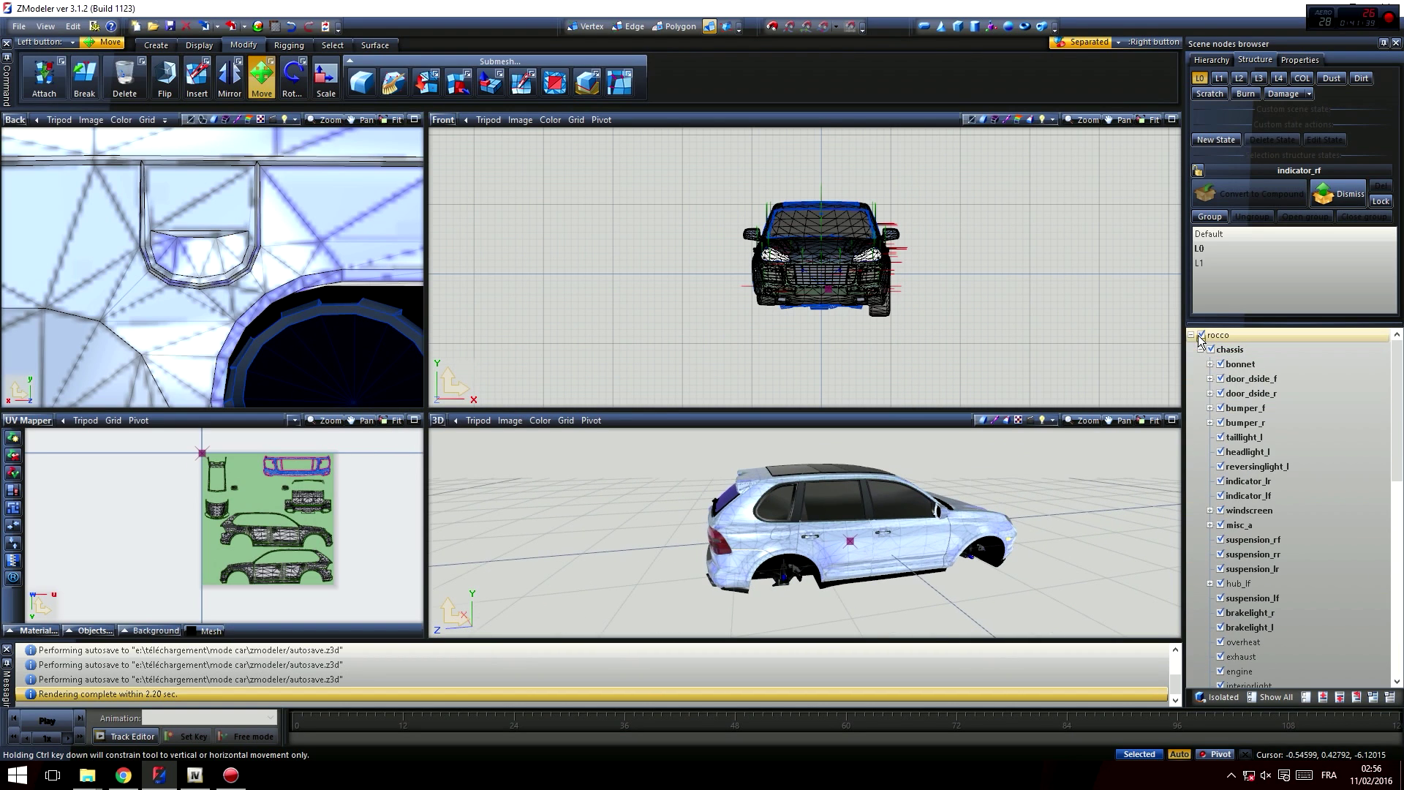
left_click(1201, 338)
left_click(1191, 335)
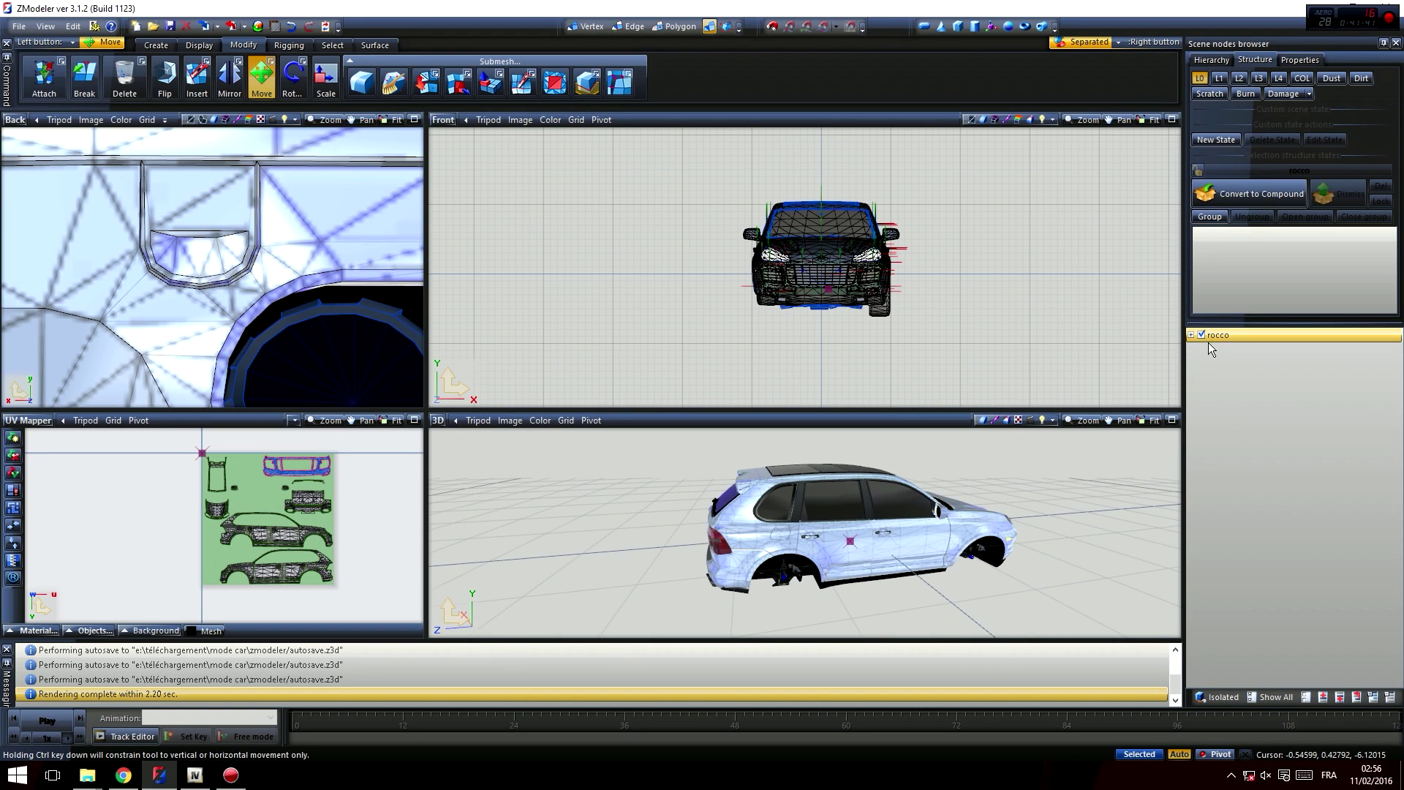
- Export the car as a GTA Rage model named rocco into a new folder named nouv inside Mclaren12C Police
left_click(231, 28)
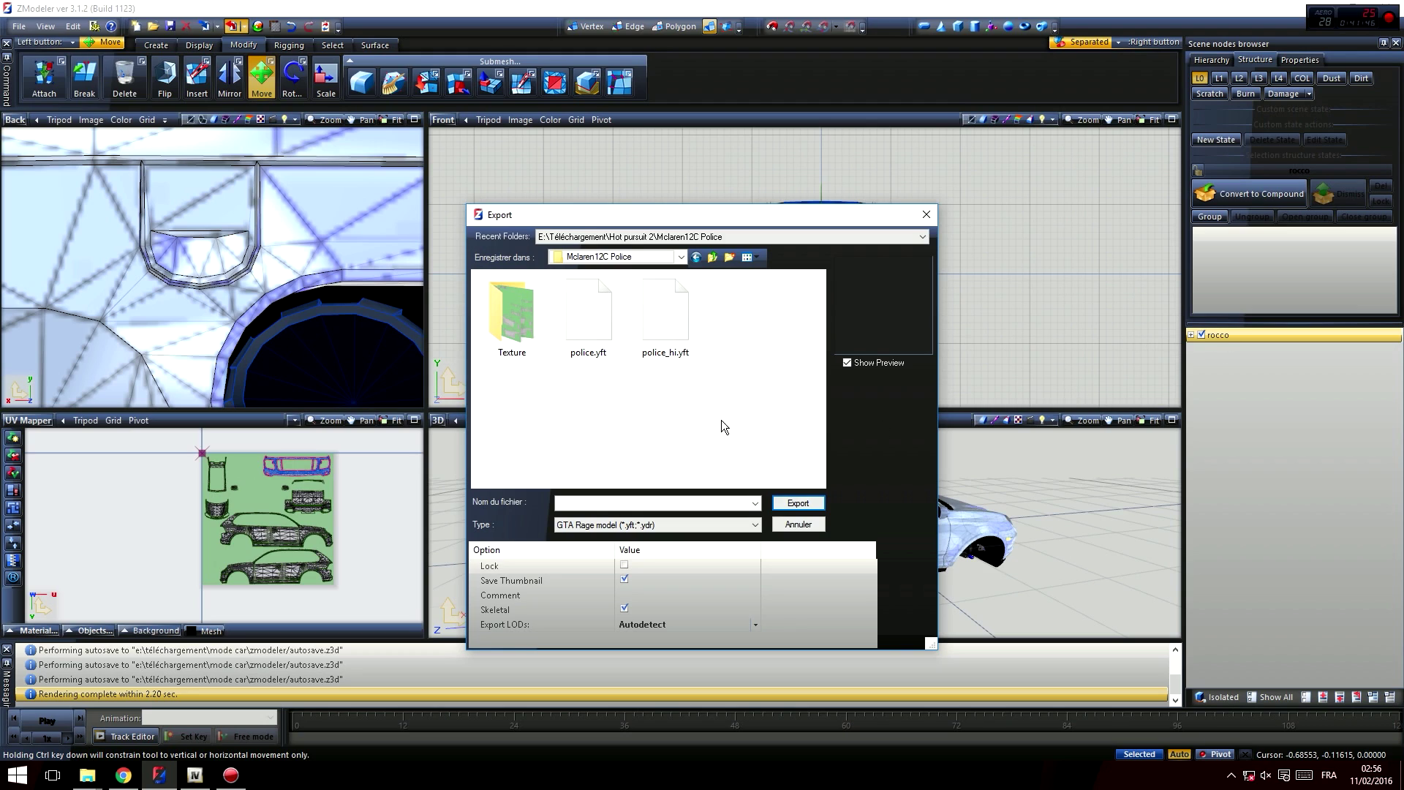
right_click(654, 403)
mouse_move(761, 552)
left_click(871, 559)
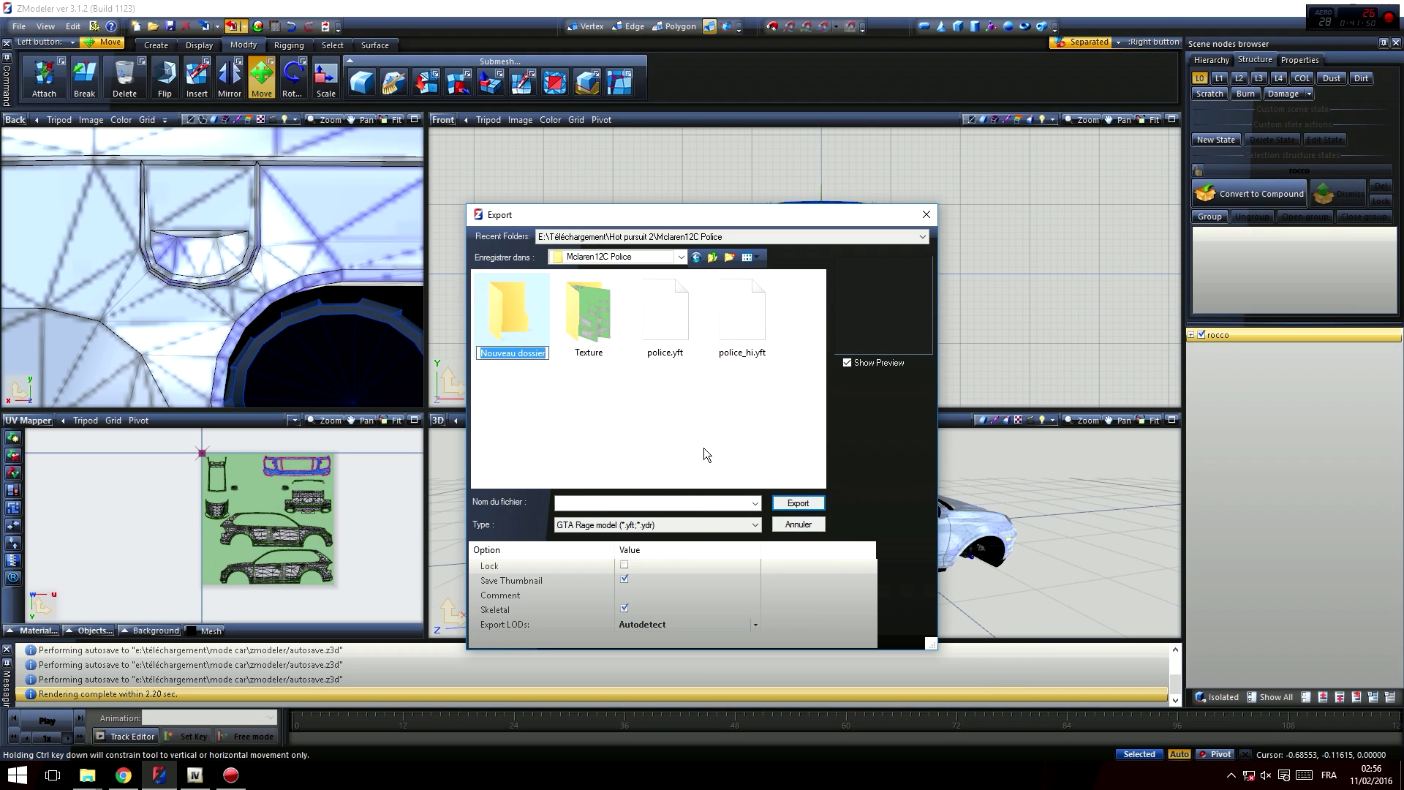
type("nouv")
key("Return")
double_click(515, 331)
left_click(610, 504)
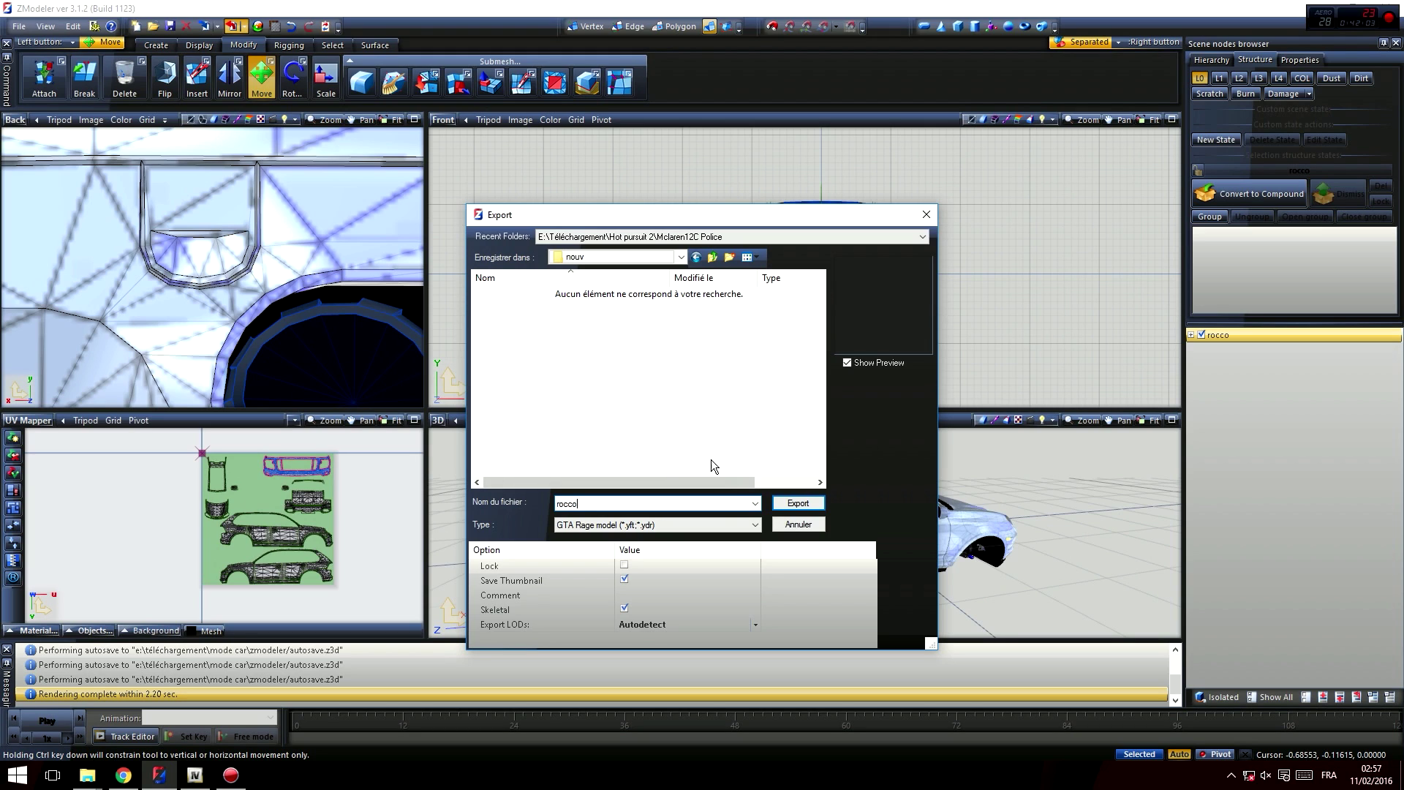
left_click(796, 505)
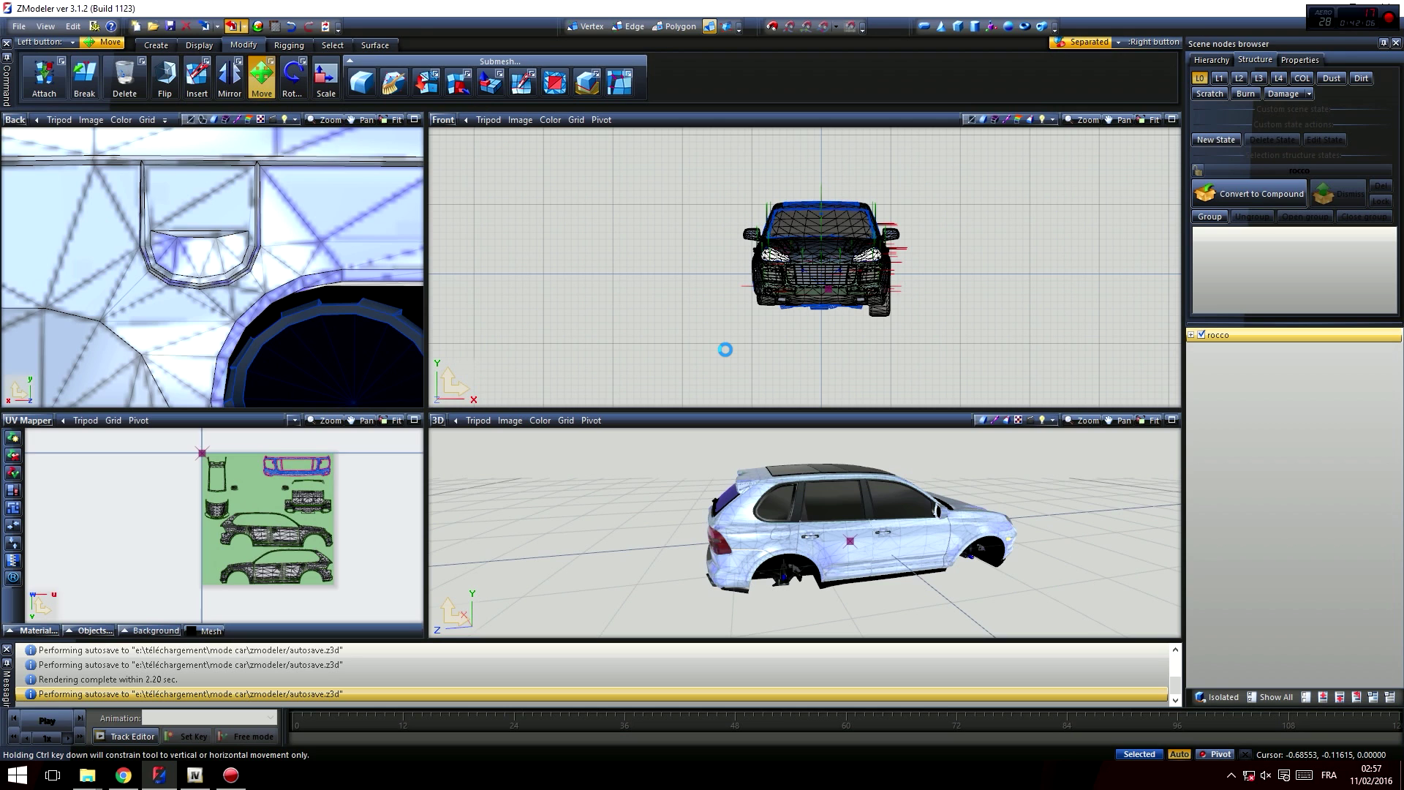
- Switch to File Explorer and find the exported rocco.yft in the nouv folder inside Hot pursuit 2's Mclaren12C Police folder
left_click(1397, 6)
left_click(732, 423)
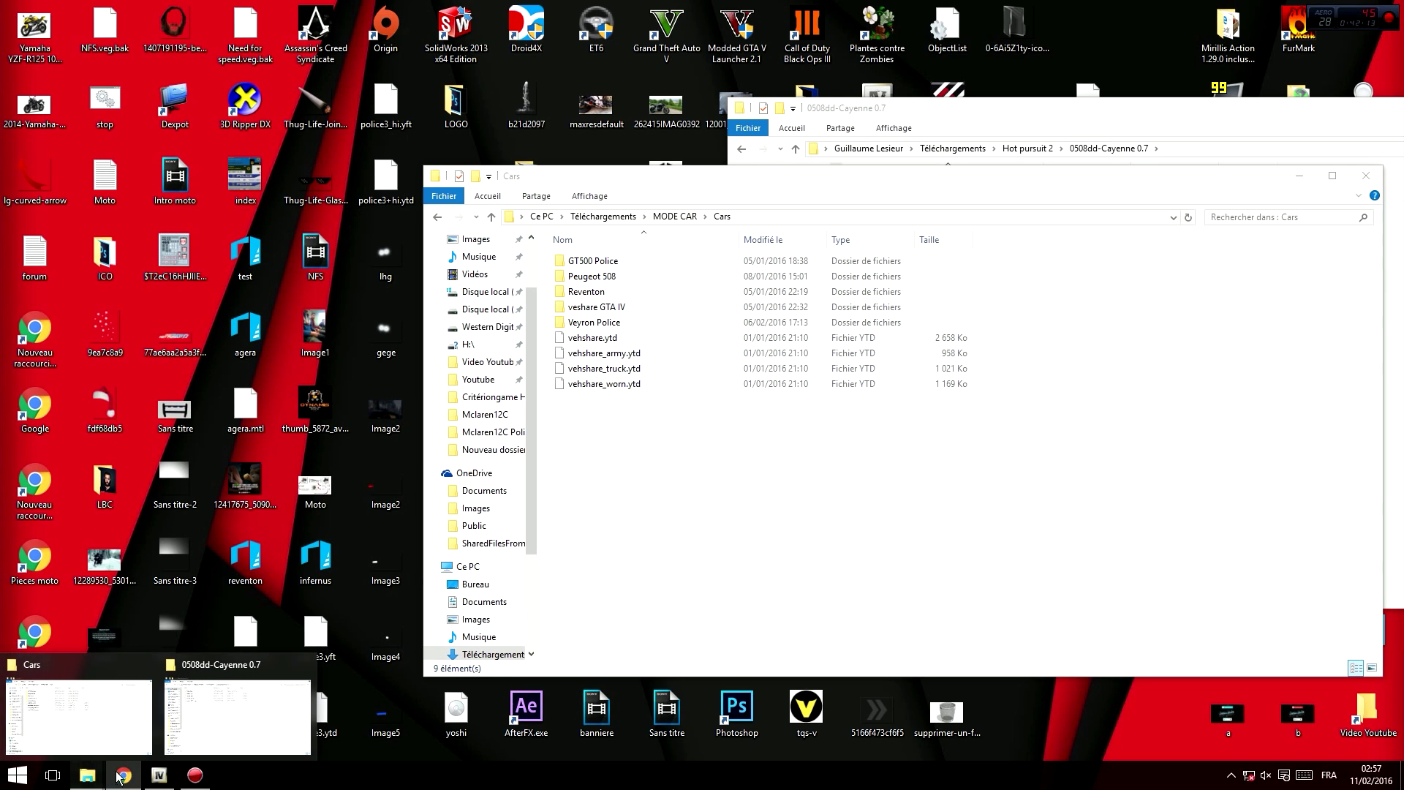
left_click(196, 736)
double_click(1050, 106)
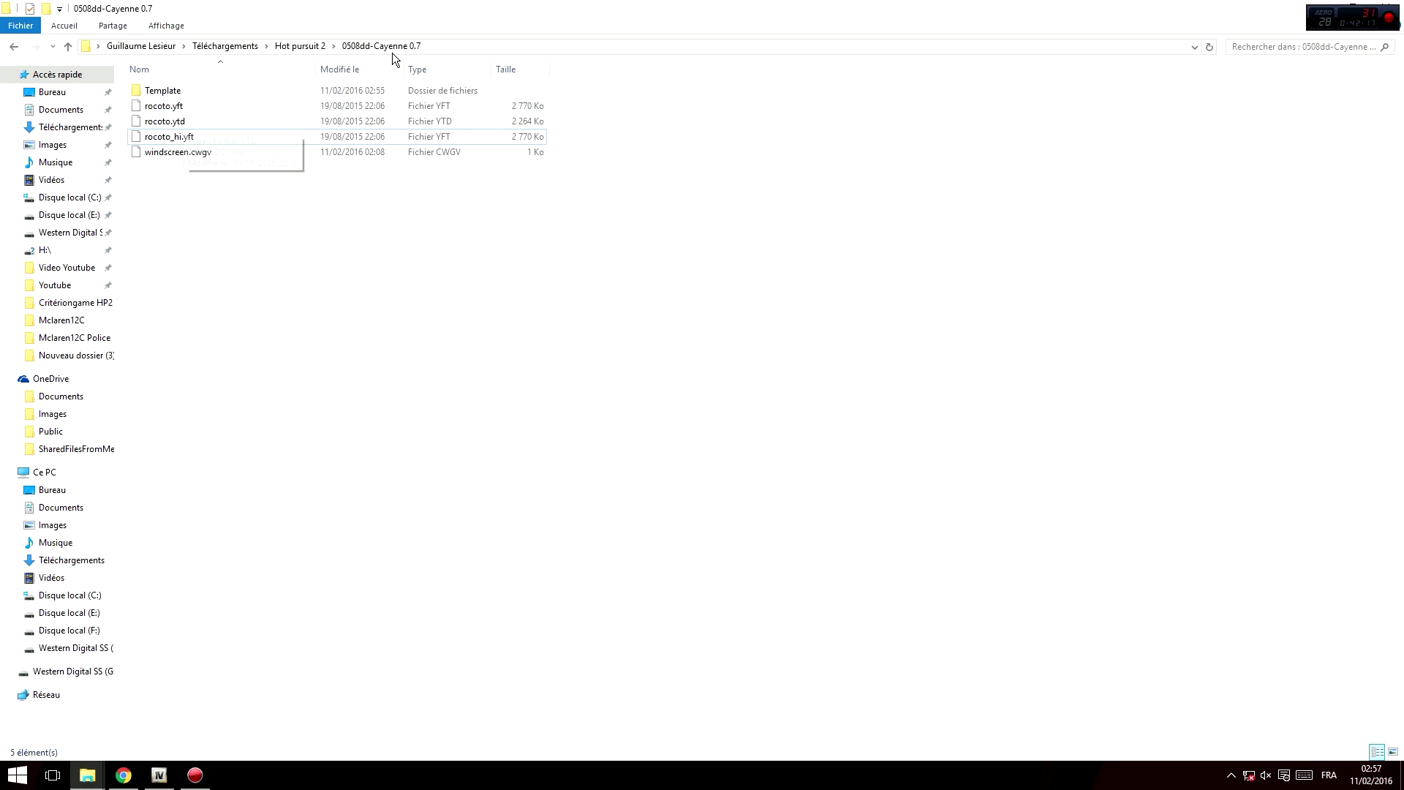
double_click(179, 91)
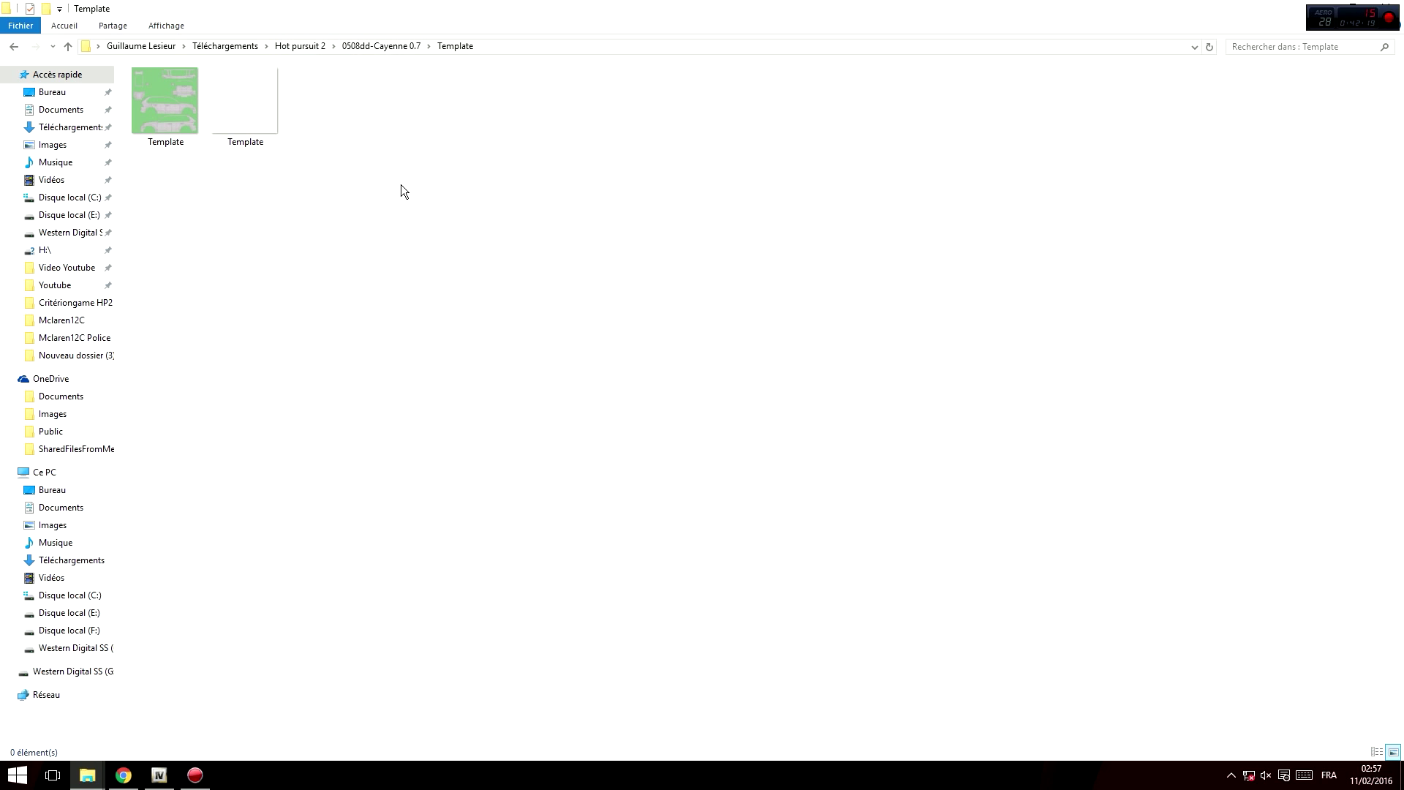
left_click(381, 46)
left_click(297, 45)
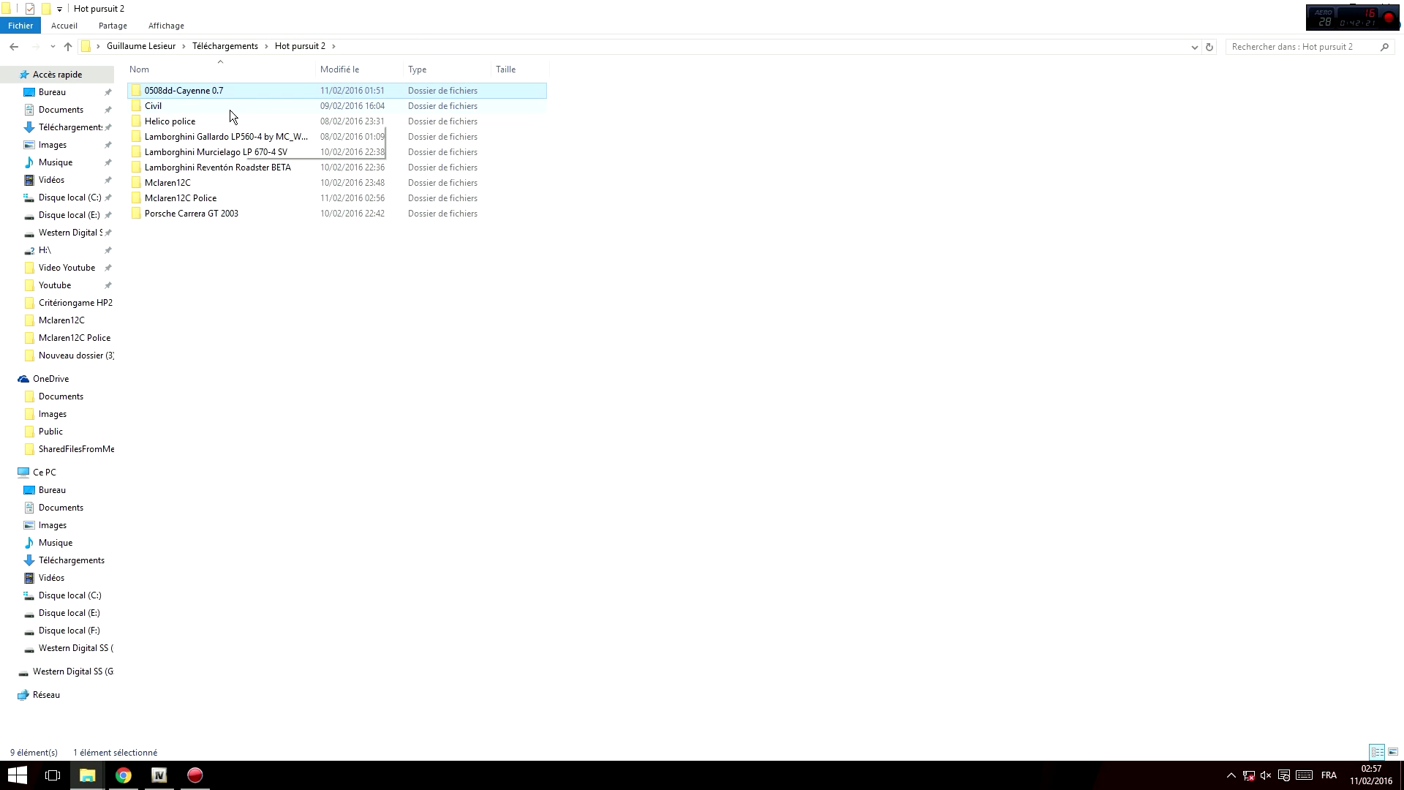
double_click(226, 198)
double_click(205, 91)
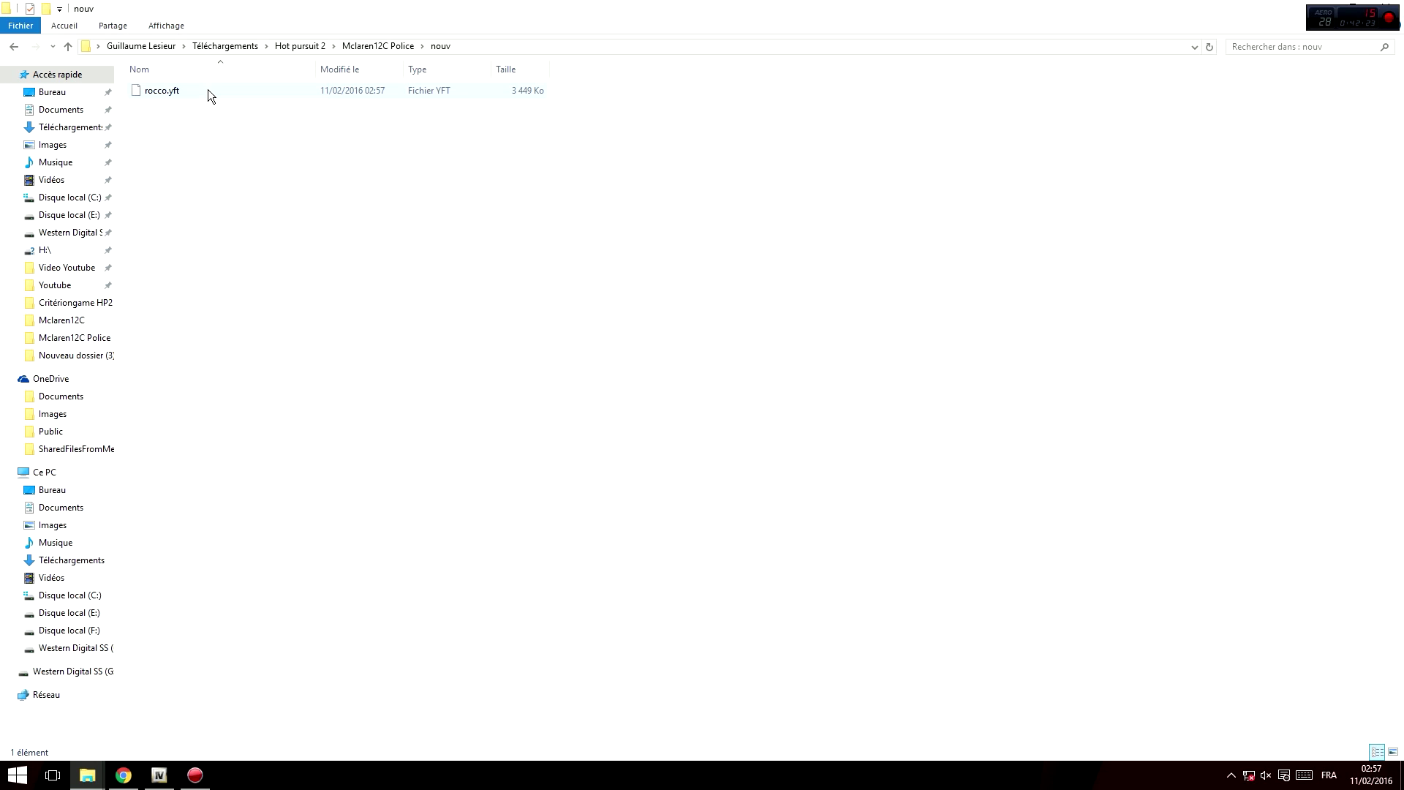
- Place the nouv folder with the exported model from Mclaren12C Police into the 0508dd-Cayenne 0.7 folder
key("BackSpace")
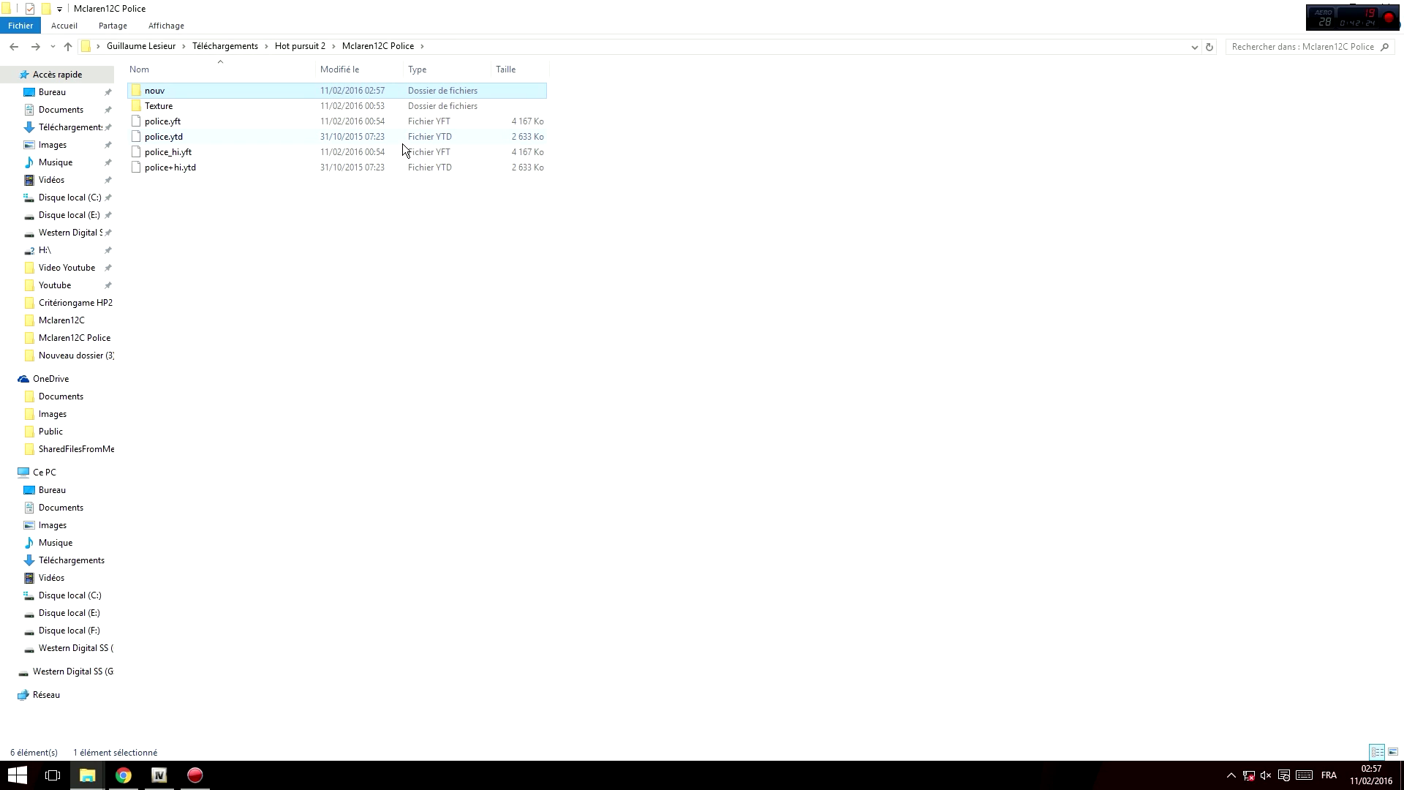
key("BackSpace")
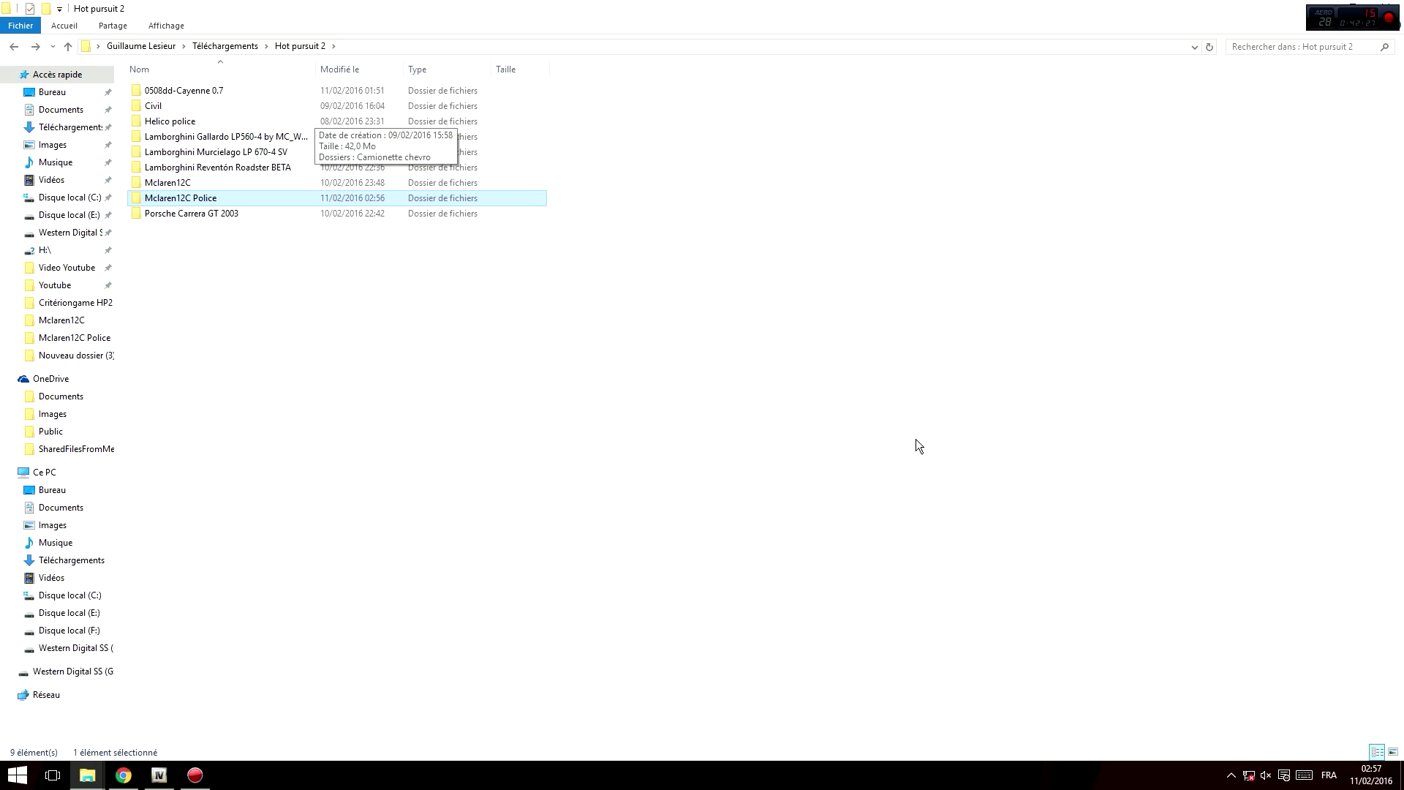
double_click(208, 96)
key("ctrl+shift+n")
type("nouv")
left_click(229, 191)
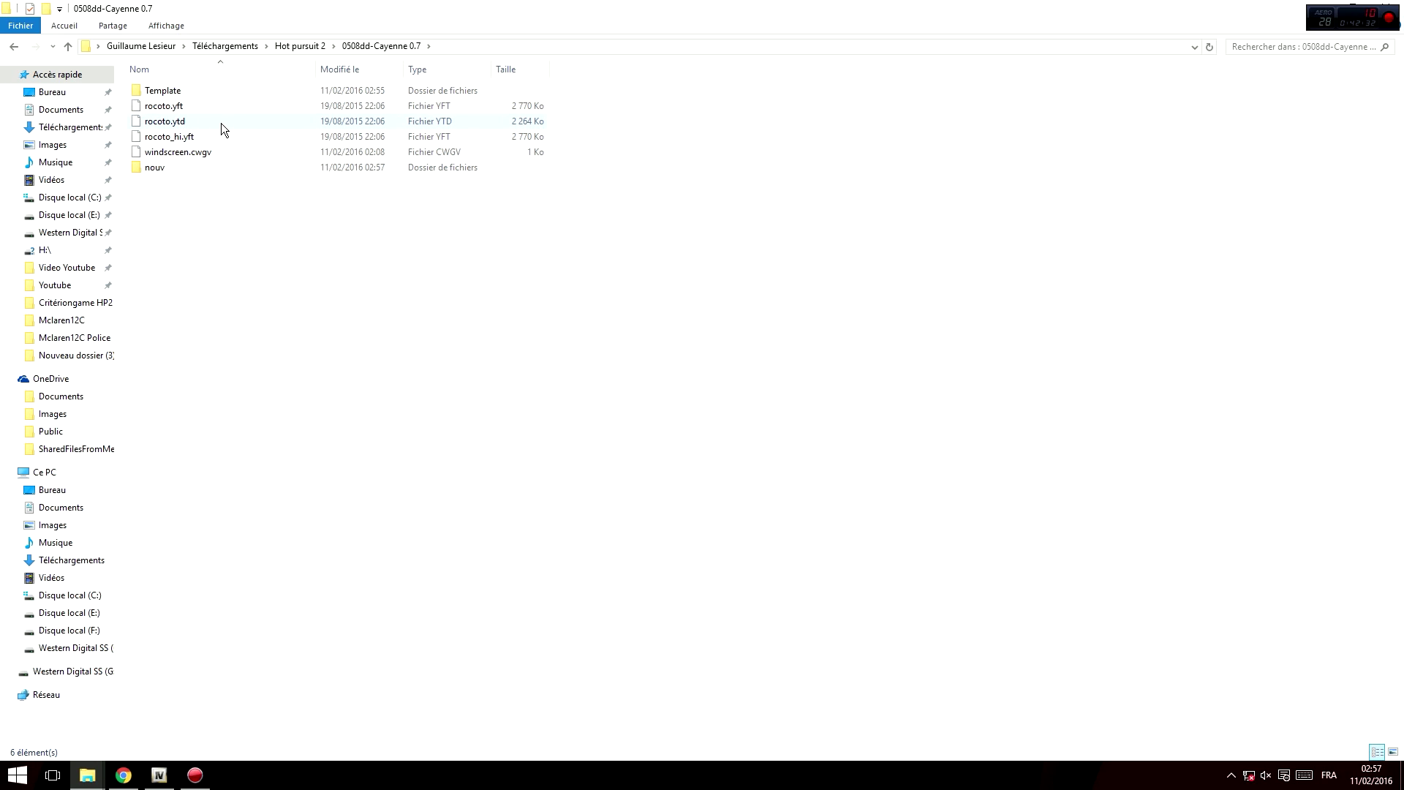
- Copy rocoto.ytd from the 0508dd-Cayenne 0.7 folder into its nouv folder
left_click(178, 121)
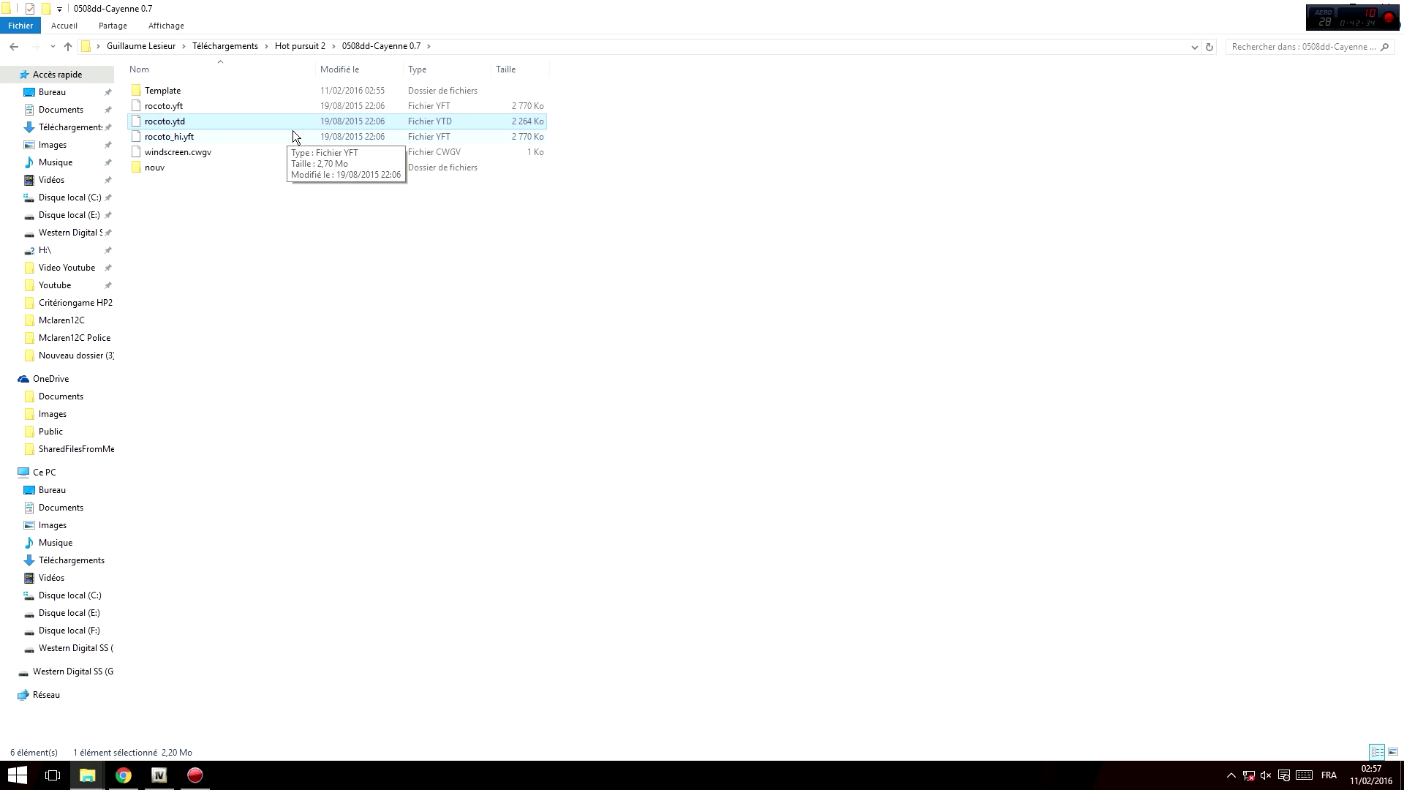
double_click(165, 168)
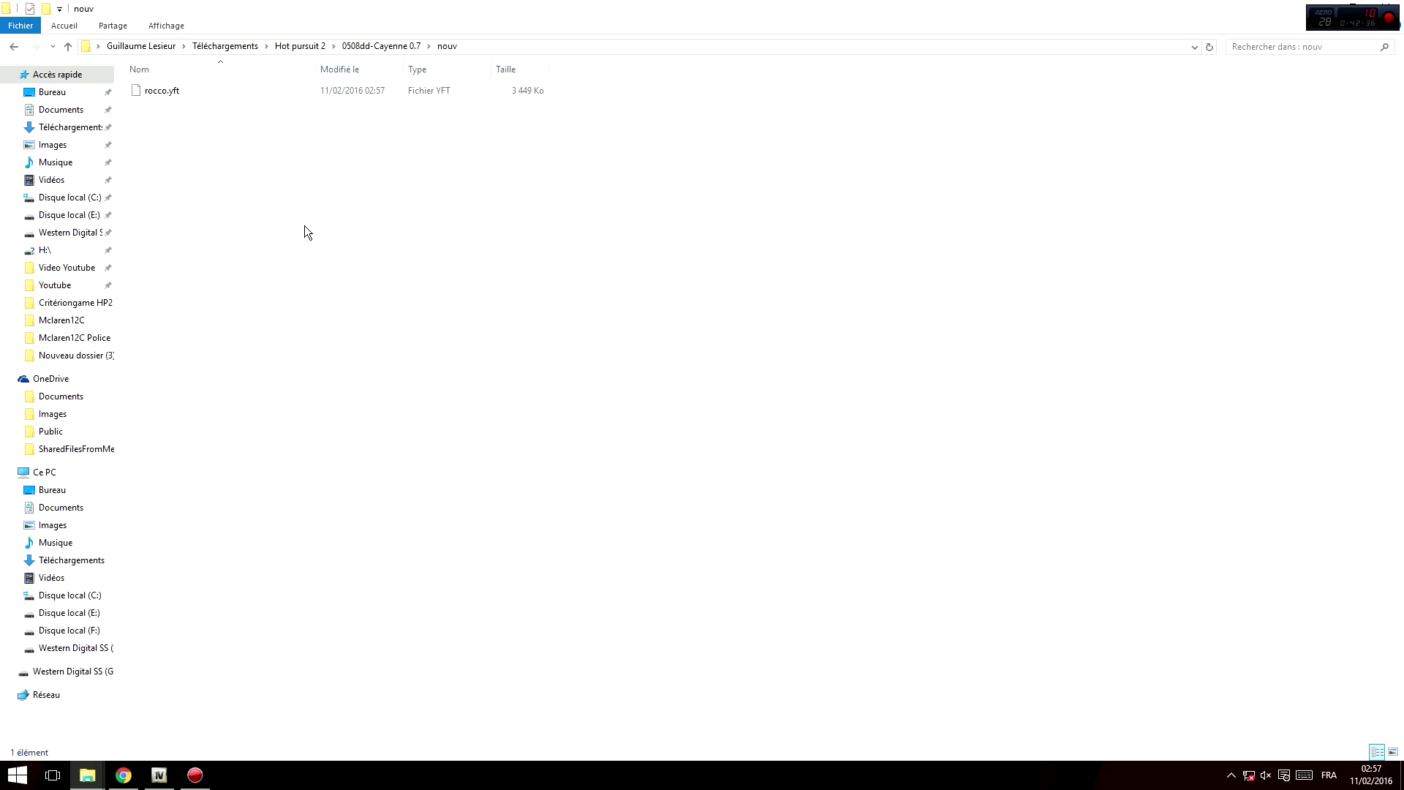
key("ctrl+v")
left_click(209, 150)
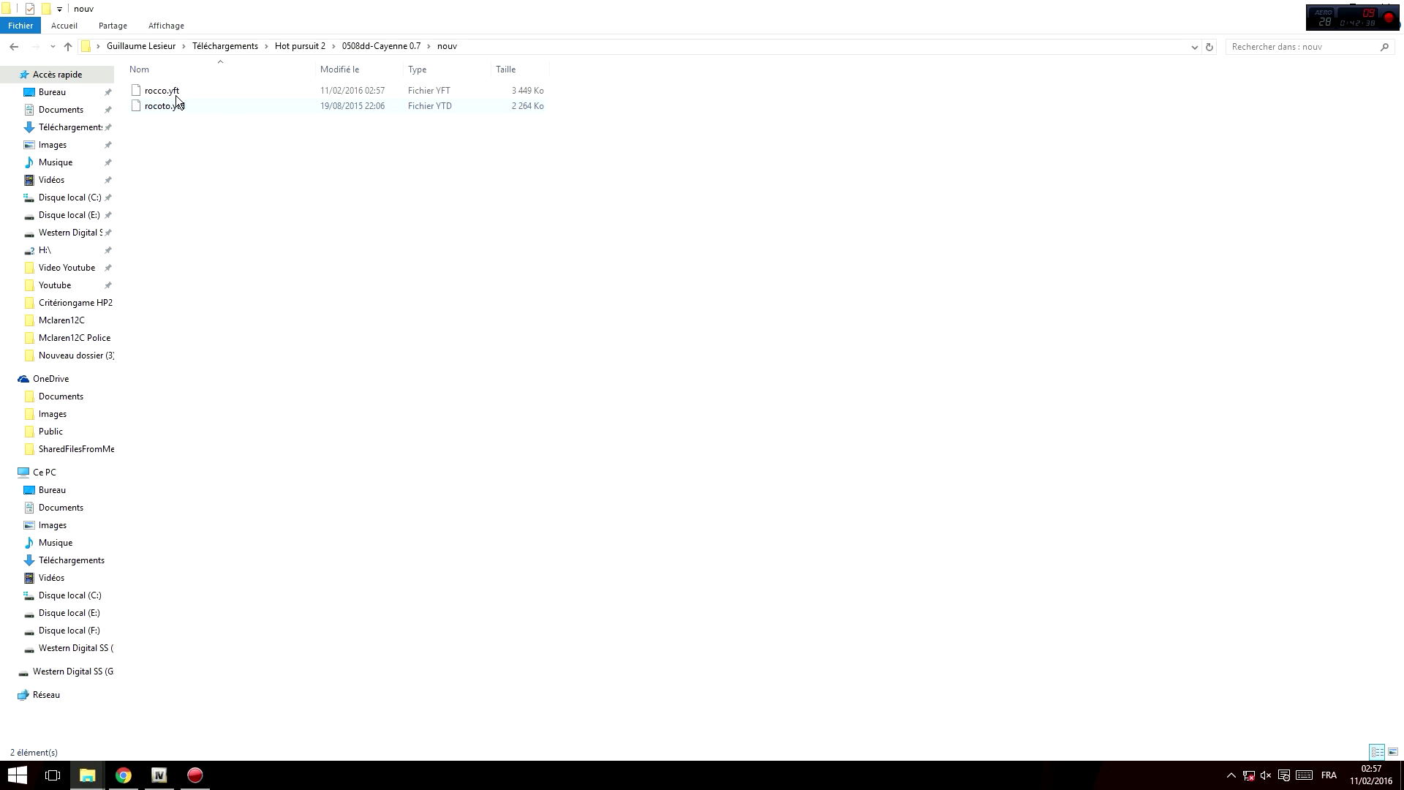
- Duplicate rocco.yft in the nouv folder and name the copy rocco_hi.yft
left_click(172, 94)
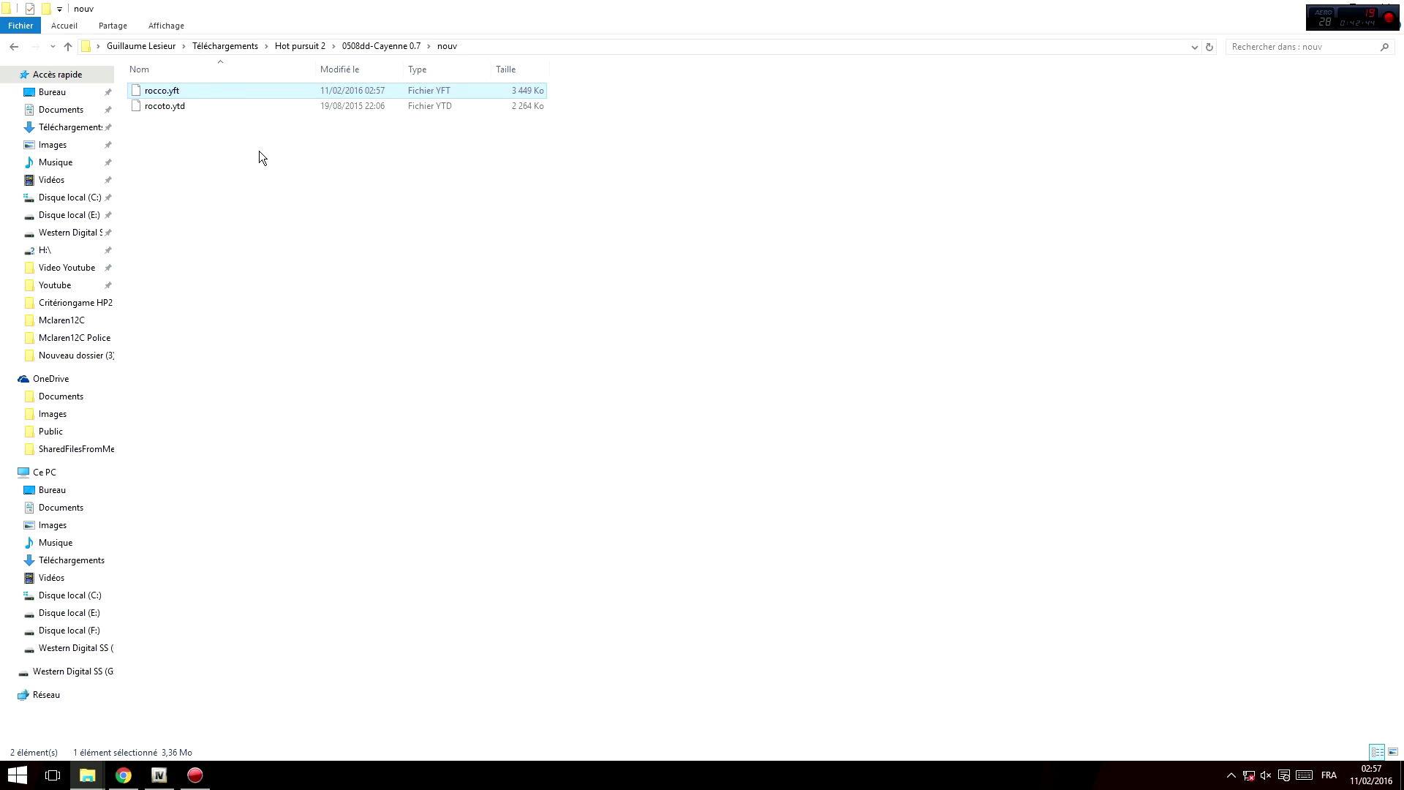
key("ctrl+c")
key("ctrl+v")
key("F2")
left_click(168, 89)
left_click_drag(185, 89, 204, 90)
key("BackSpace")
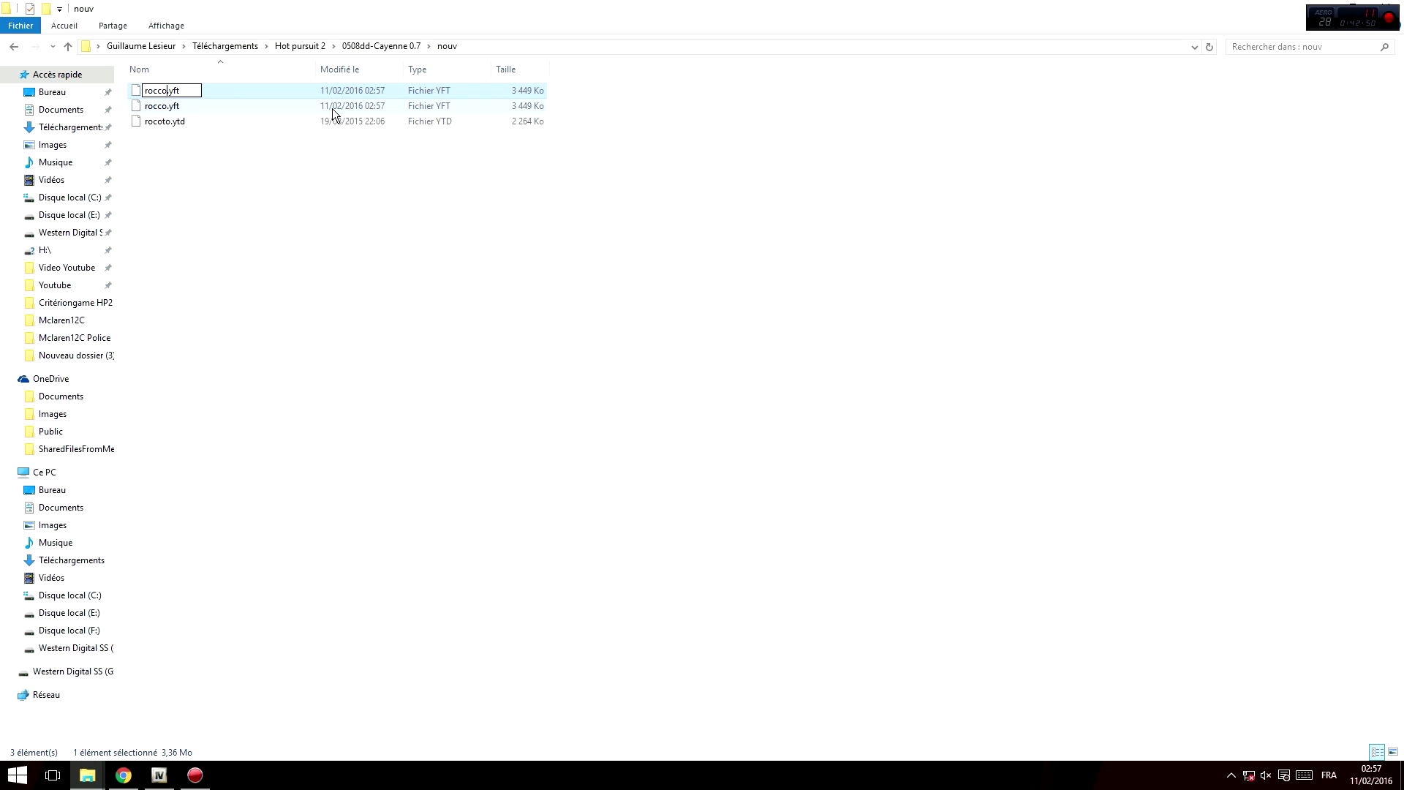
type("_hi")
key("Return")
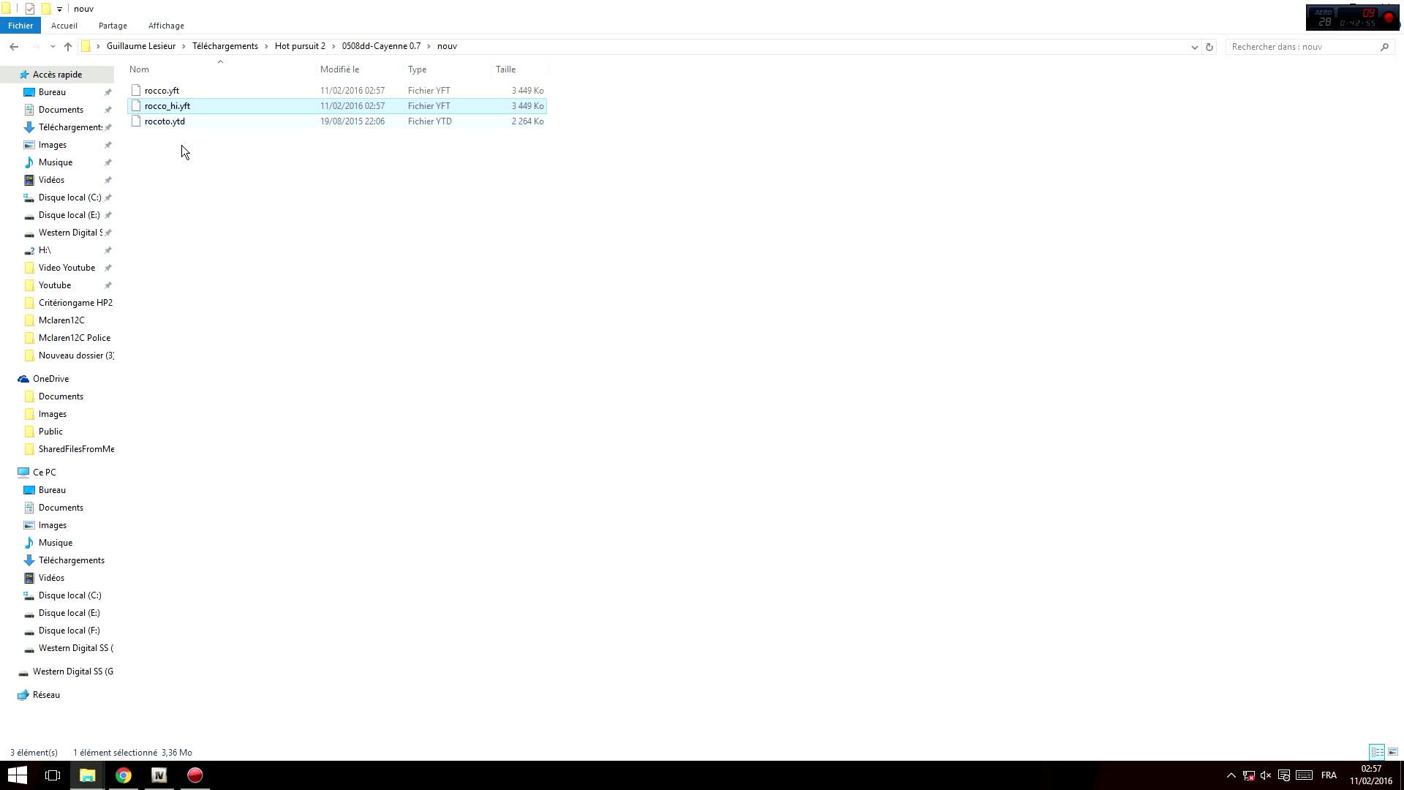
- Switch to OpenIV, open vehicles.rpf under Mods, x64e.rpf, levels, gta5, and compare its file list with the nouv folder
left_click(160, 775)
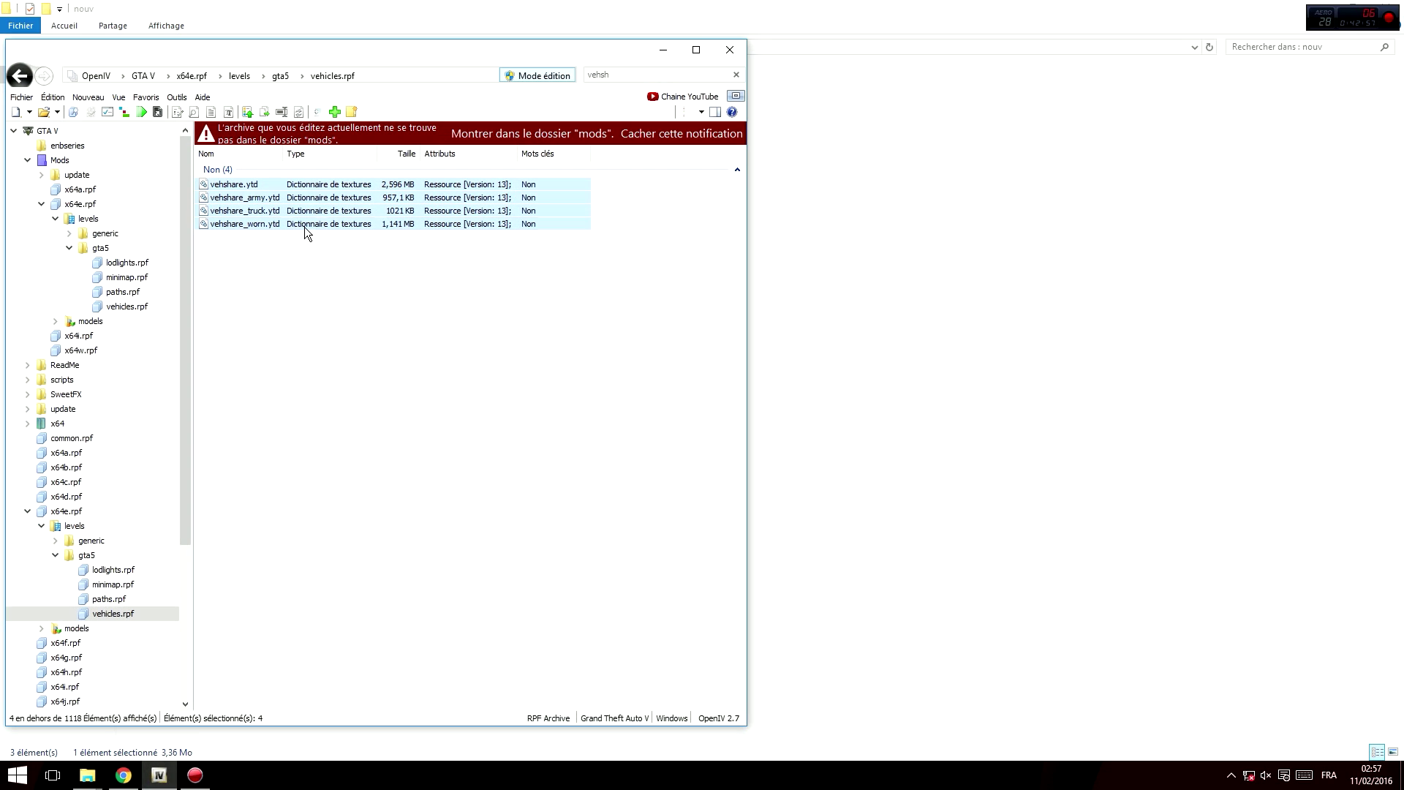
left_click_drag(418, 44, 418, 55)
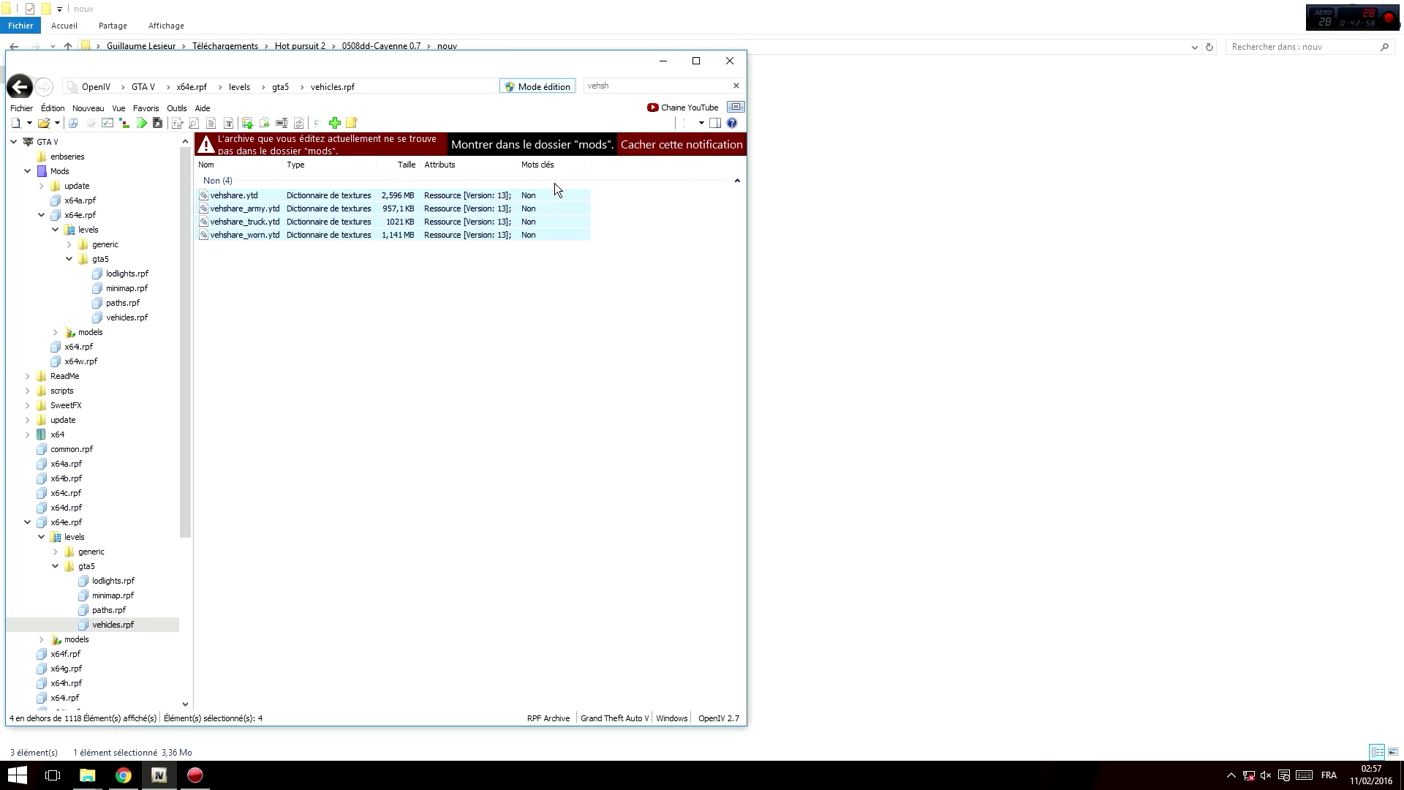
left_click_drag(477, 66, 823, 78)
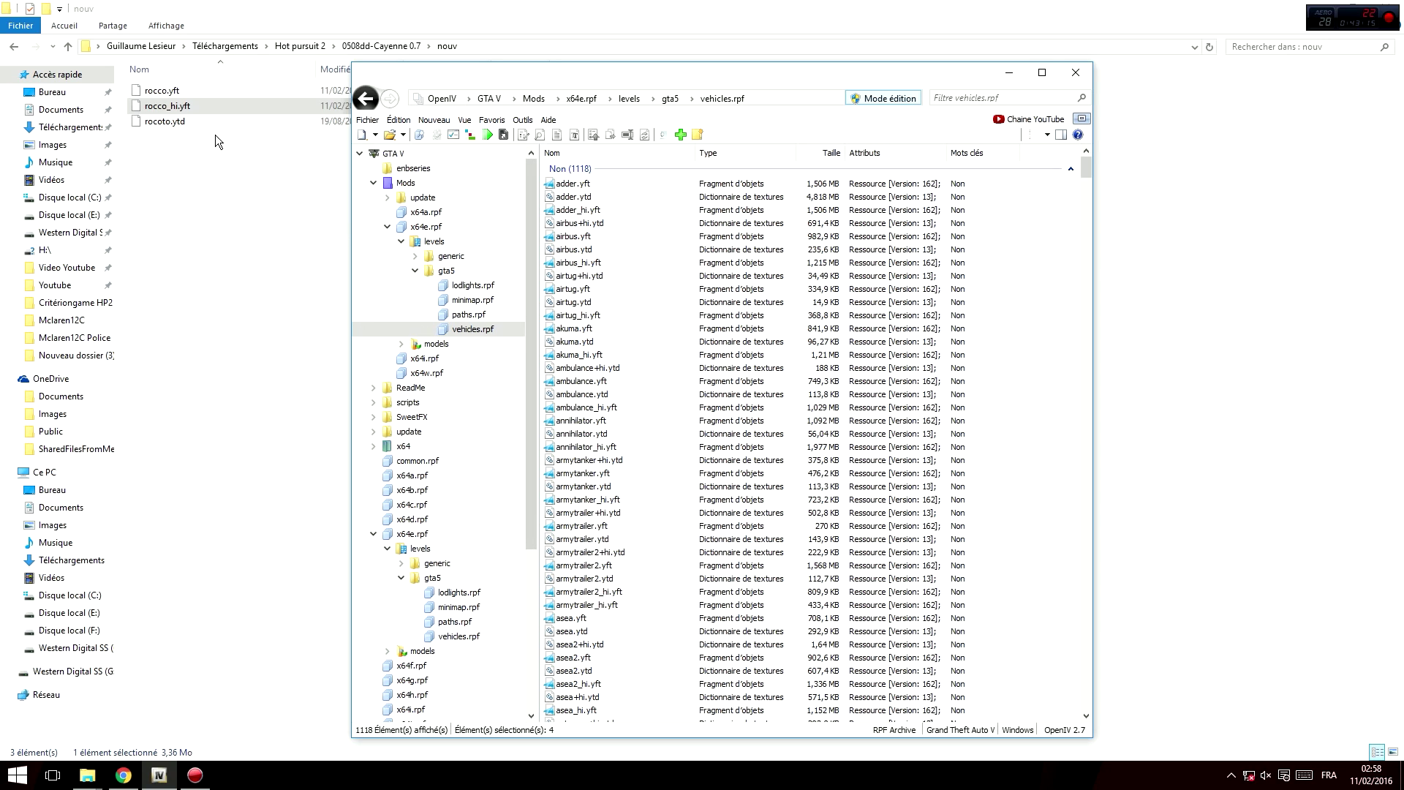
left_click(180, 126)
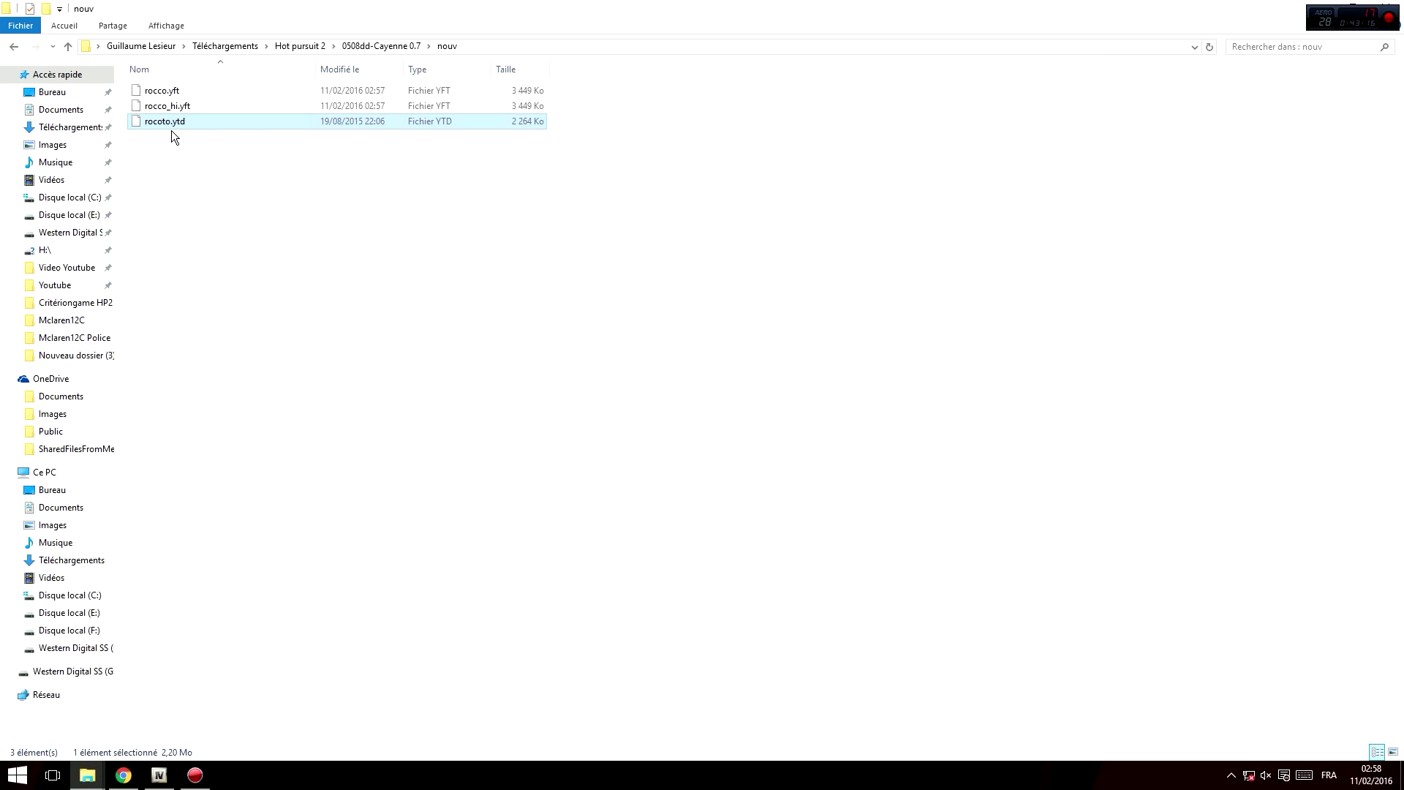
left_click(215, 152)
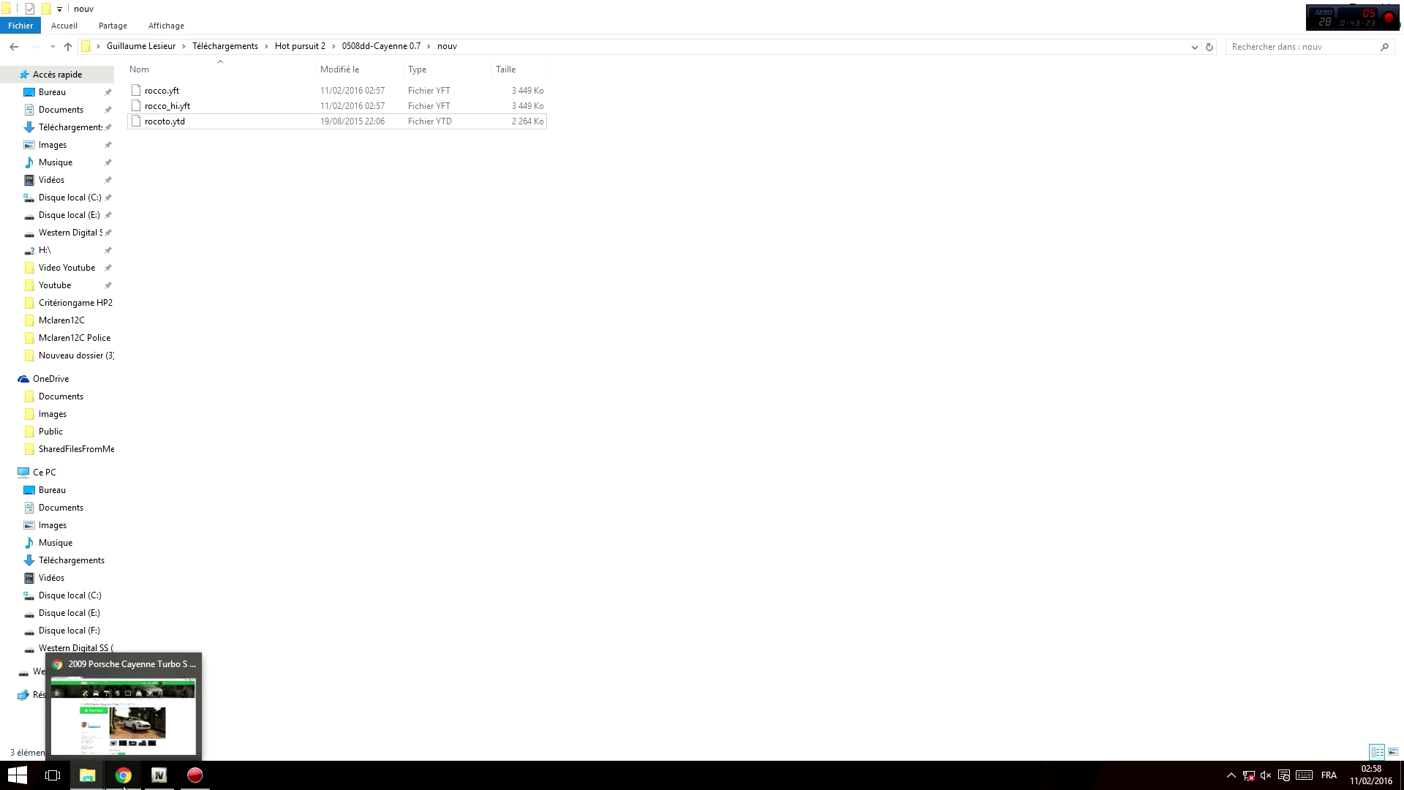
left_click(159, 775)
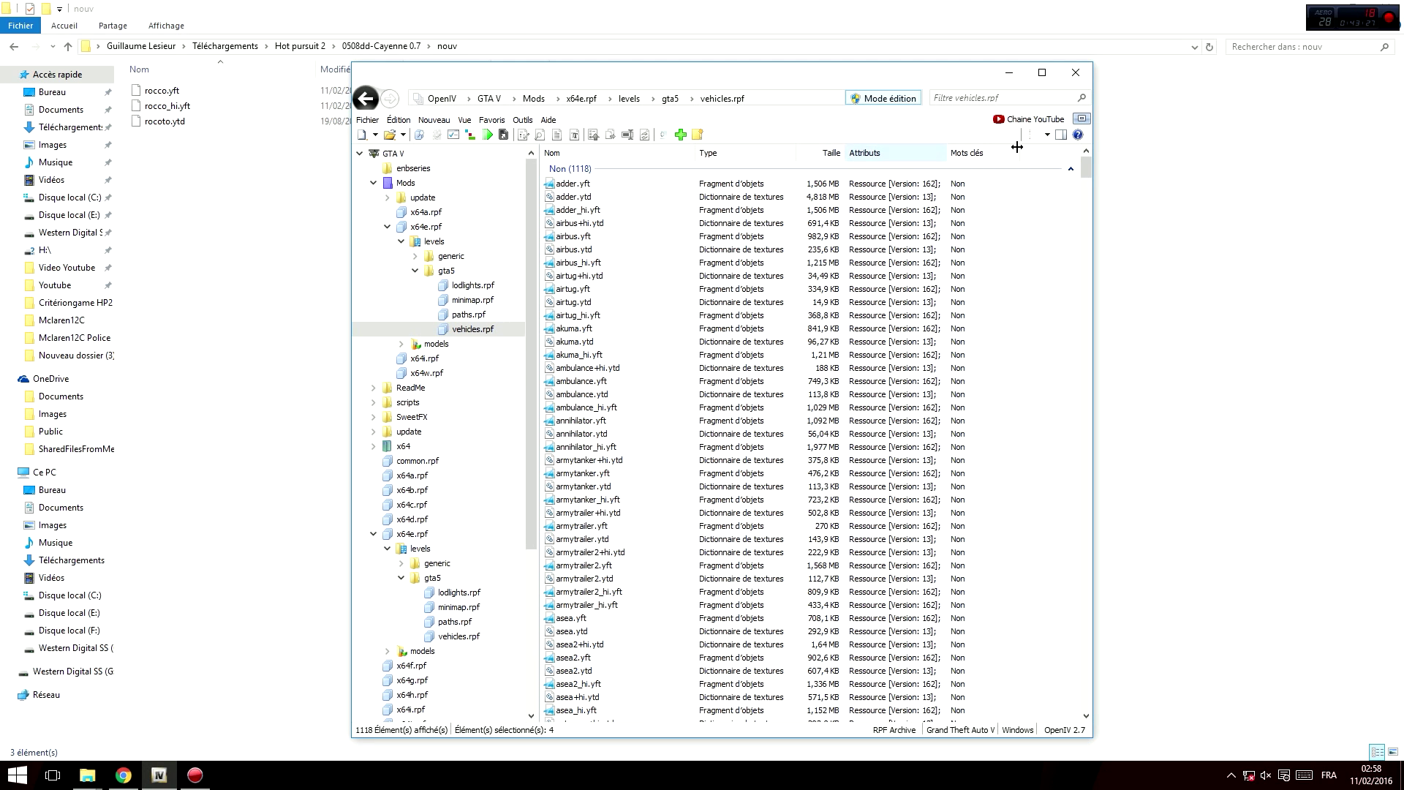
- Rename the rocco.yft model file in the nouv folder as rocto.yft
left_click(228, 159)
left_click(168, 103)
left_click(164, 92)
left_click(164, 91)
key("BackSpace")
key("BackSpace")
type("oto")
key("Return")
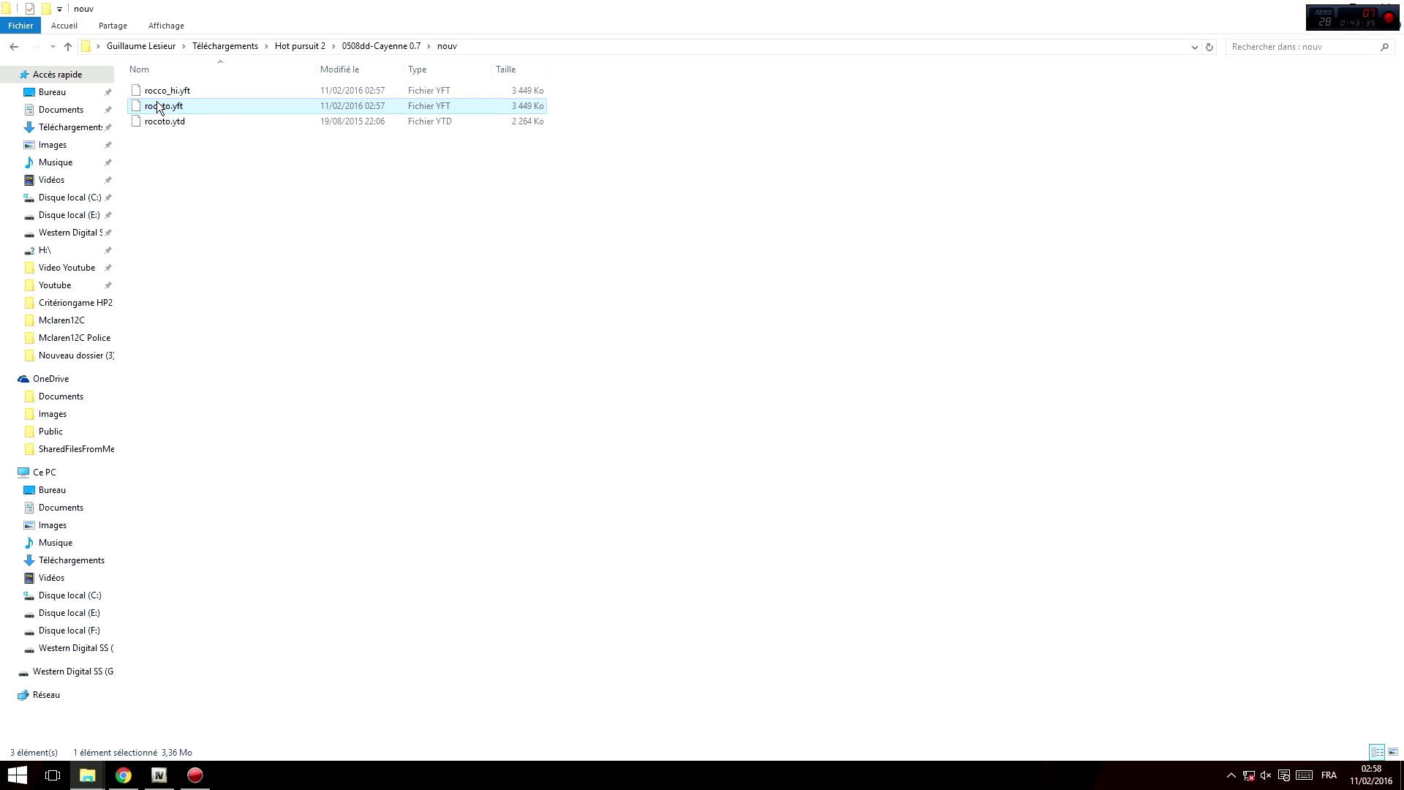
left_click(167, 107)
type("rocto.yft")
- Rename rocco_hi.yft in the nouv folder as rocoto_hi.yft
left_click(194, 89)
left_click(166, 91)
type("rocoto")
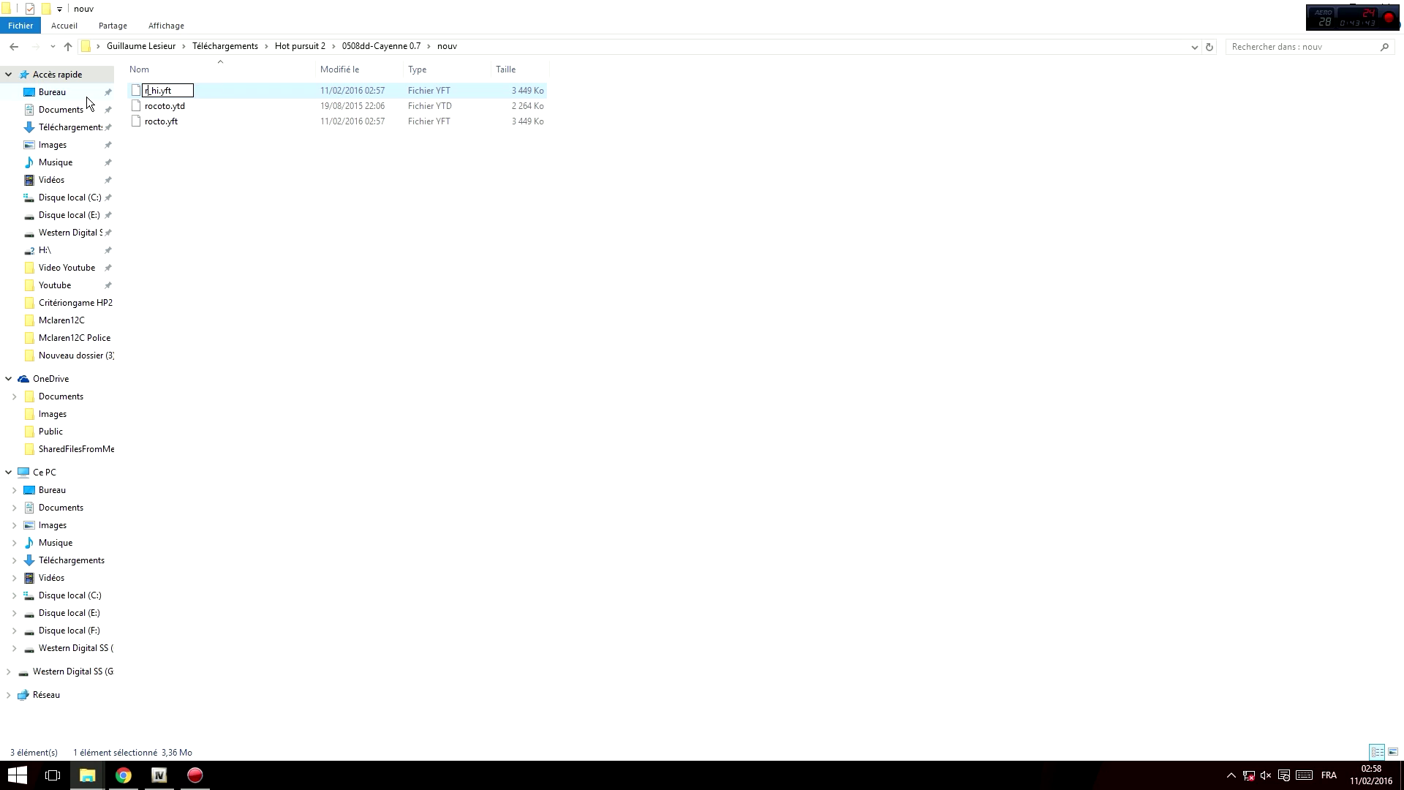
left_click(241, 147)
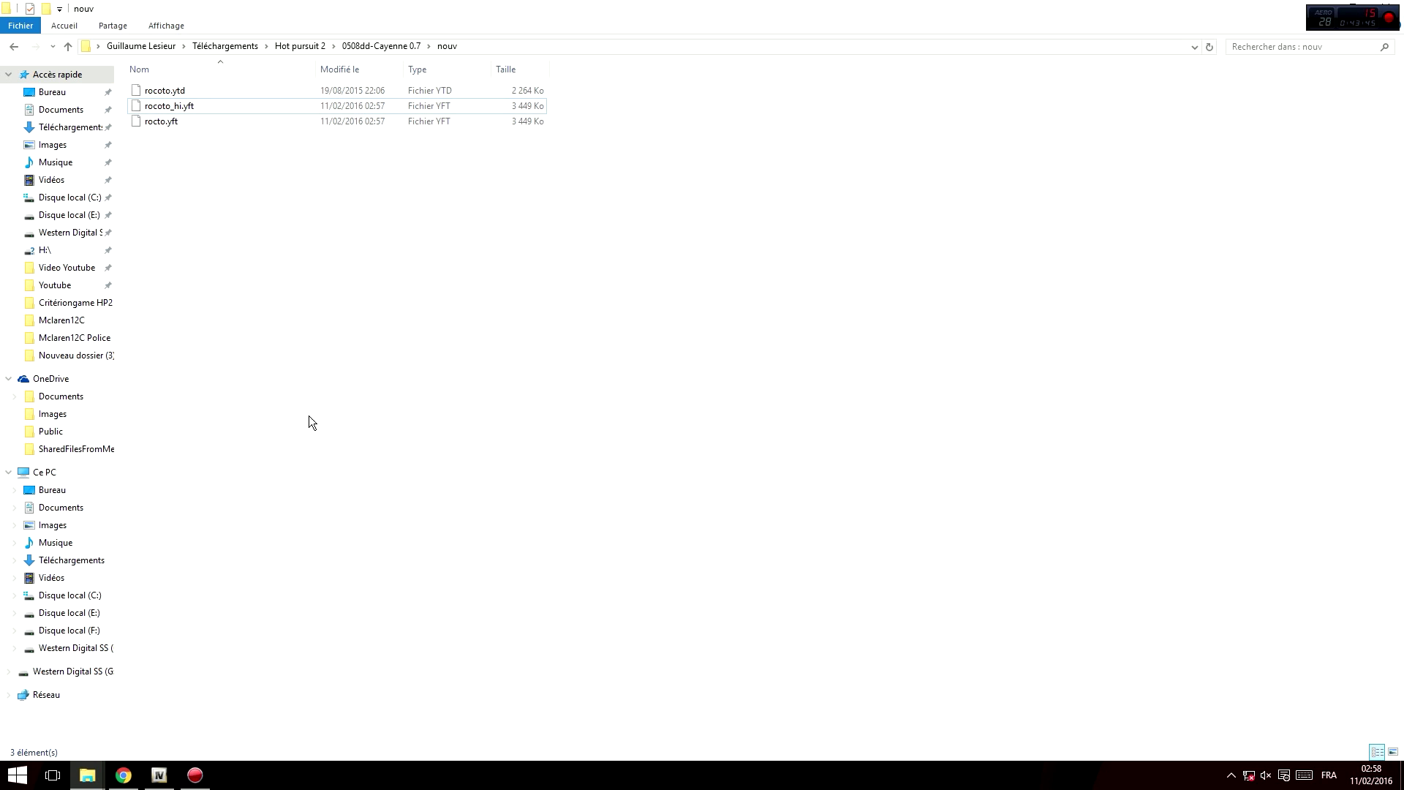
- Switch to OpenIV, search the game archives for rocoto, and enlarge the search window to show the full file paths
left_click(159, 775)
left_click_drag(644, 83, 867, 70)
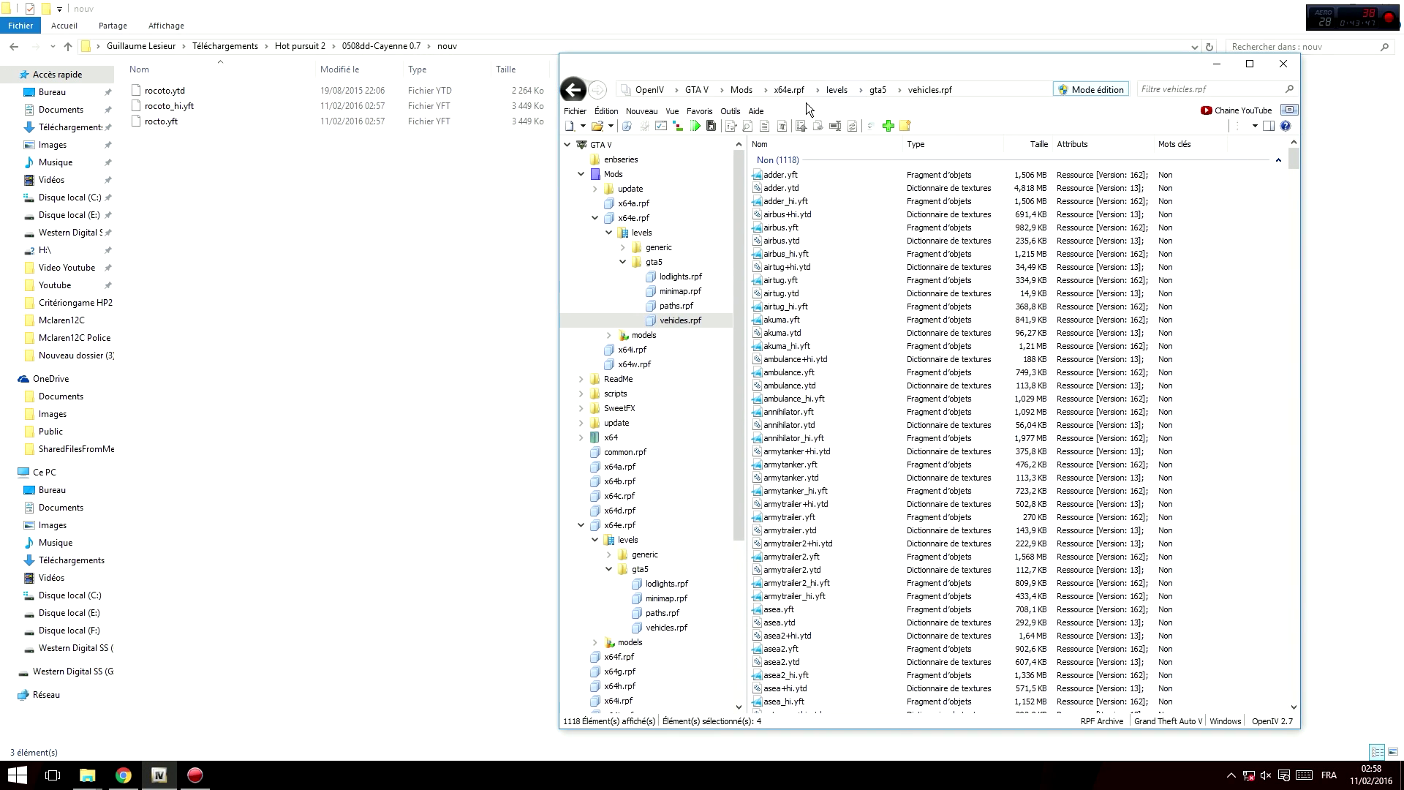
left_click(732, 112)
left_click(804, 164)
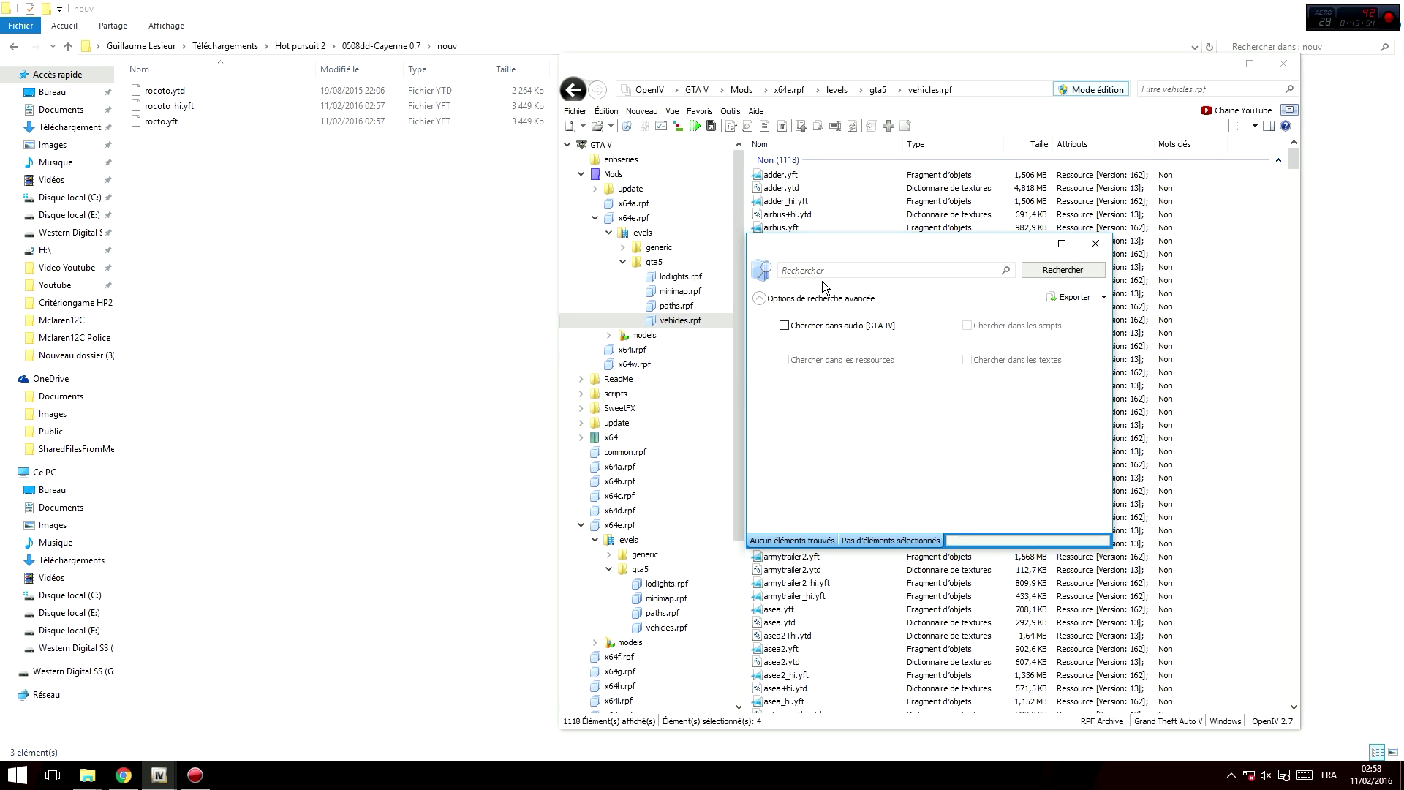
type("rocoto")
key("Return")
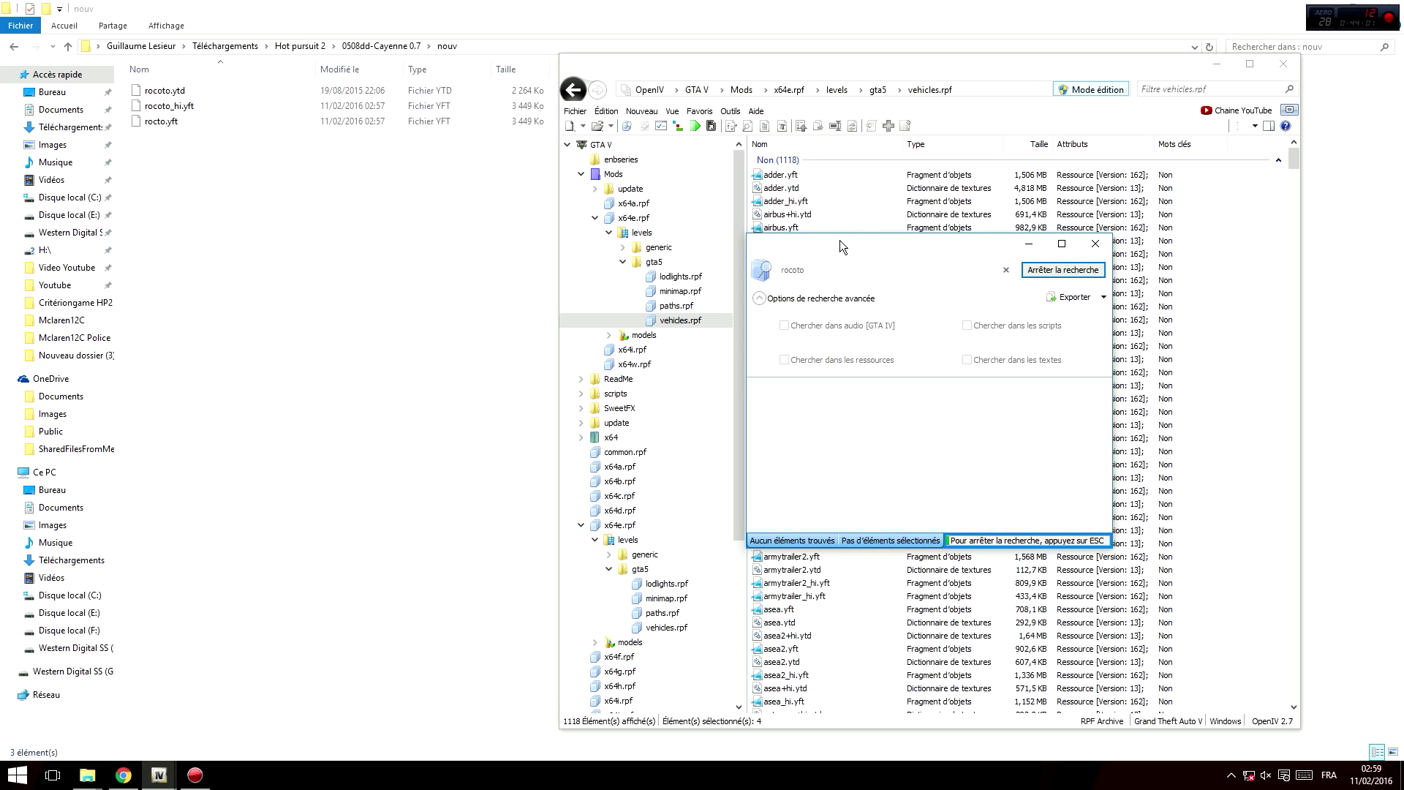
left_click_drag(840, 236, 866, 124)
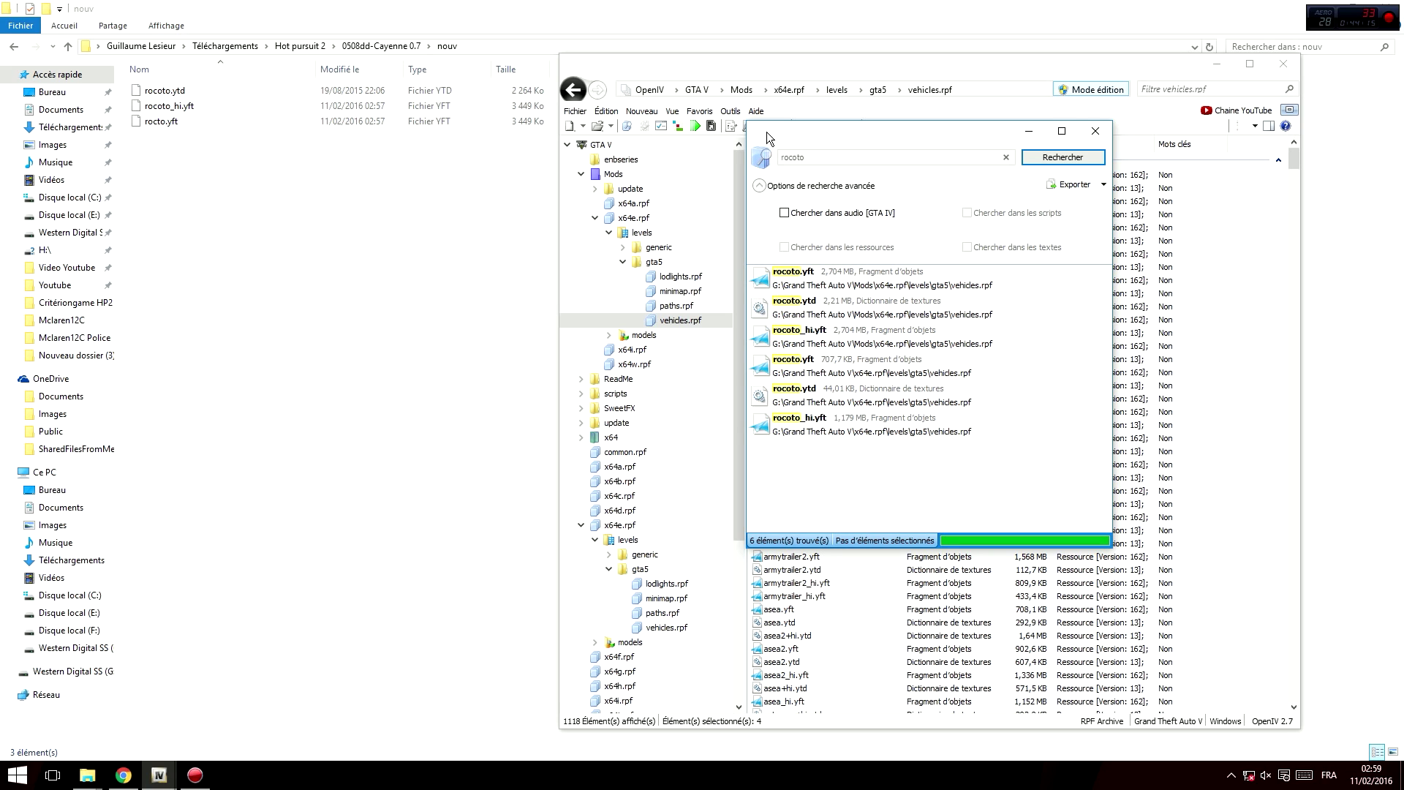
left_click_drag(747, 122, 467, 81)
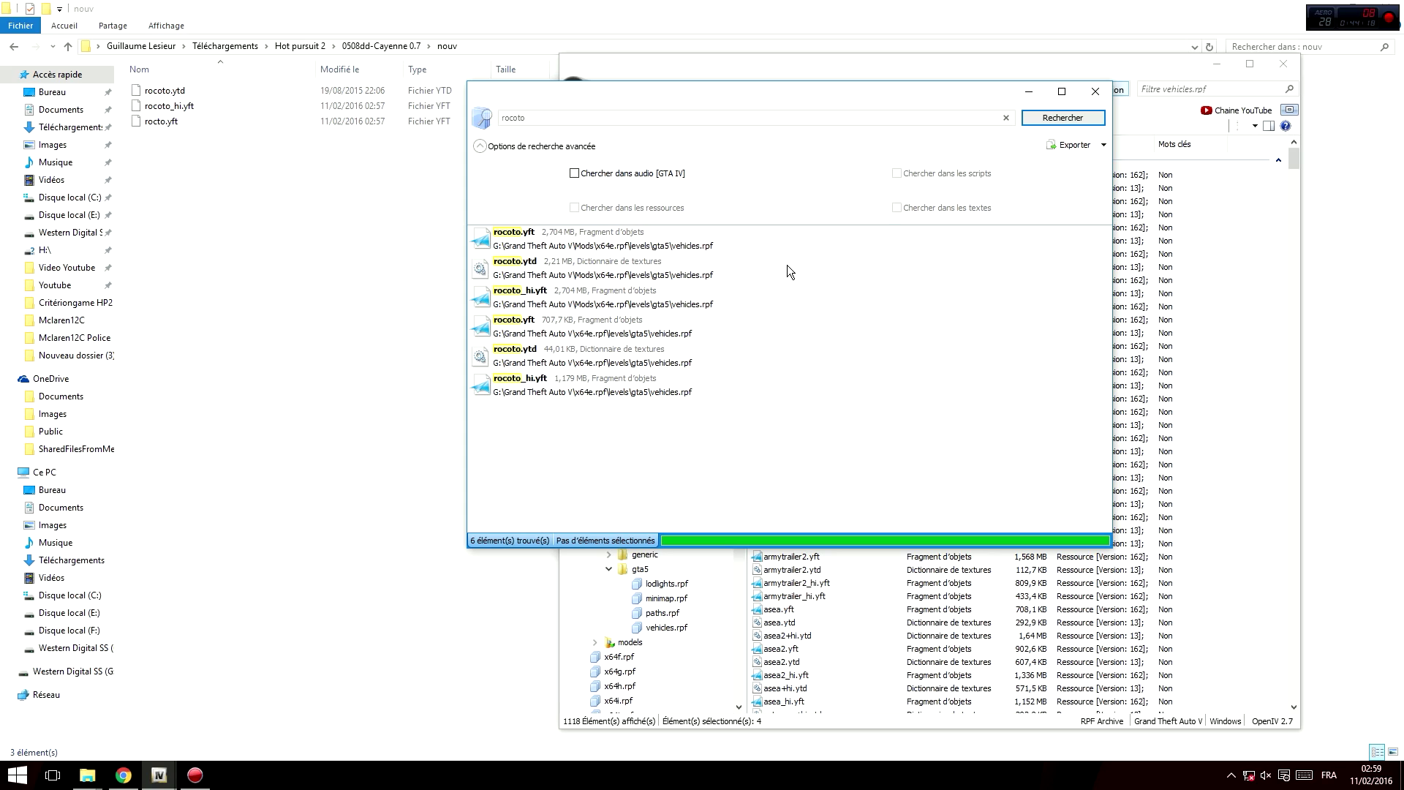
- Check which rocoto search results belong to the Mods copy of vehicles.rpf, show its rocoto.ytd in the archive, and close the search
left_click_drag(745, 93, 858, 133)
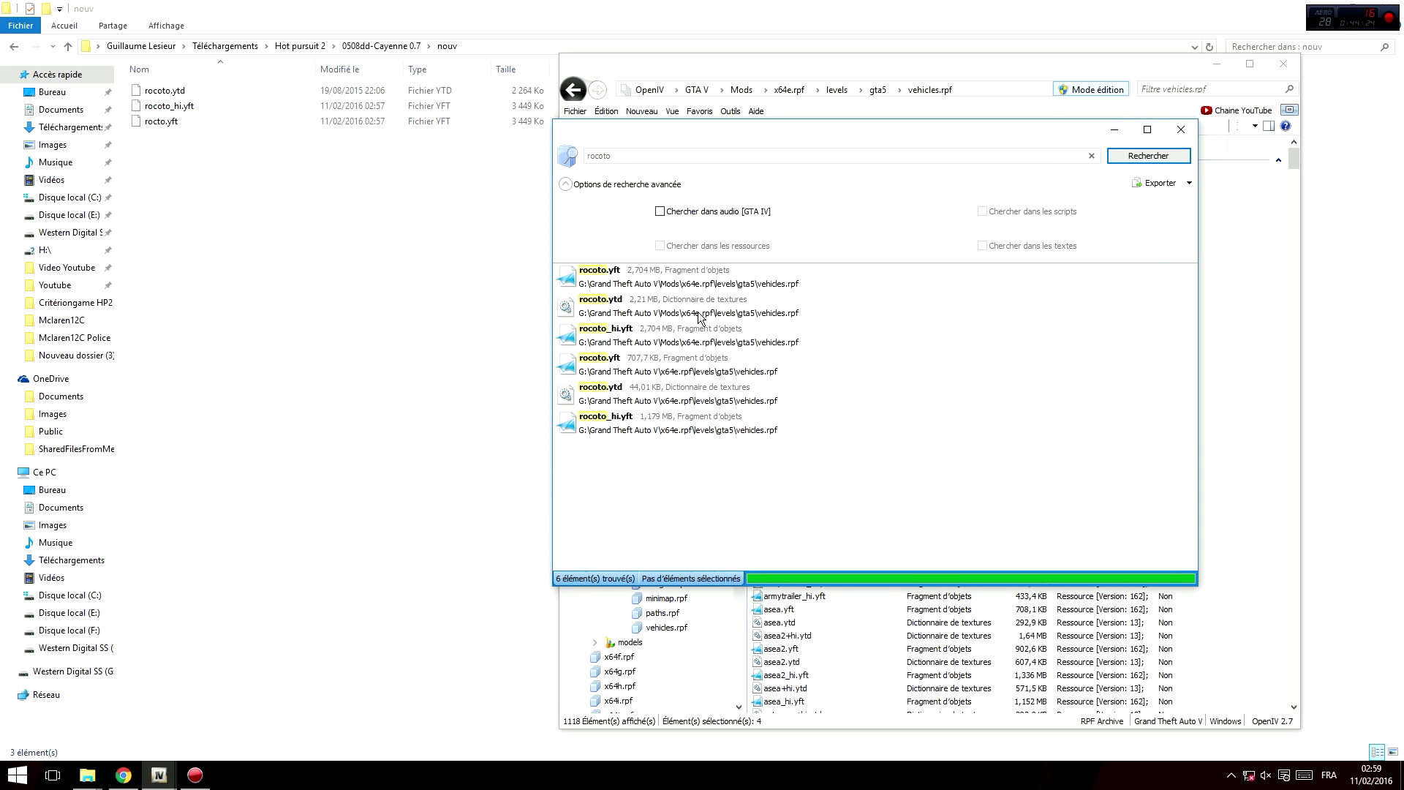
left_click(648, 281)
left_click(624, 344)
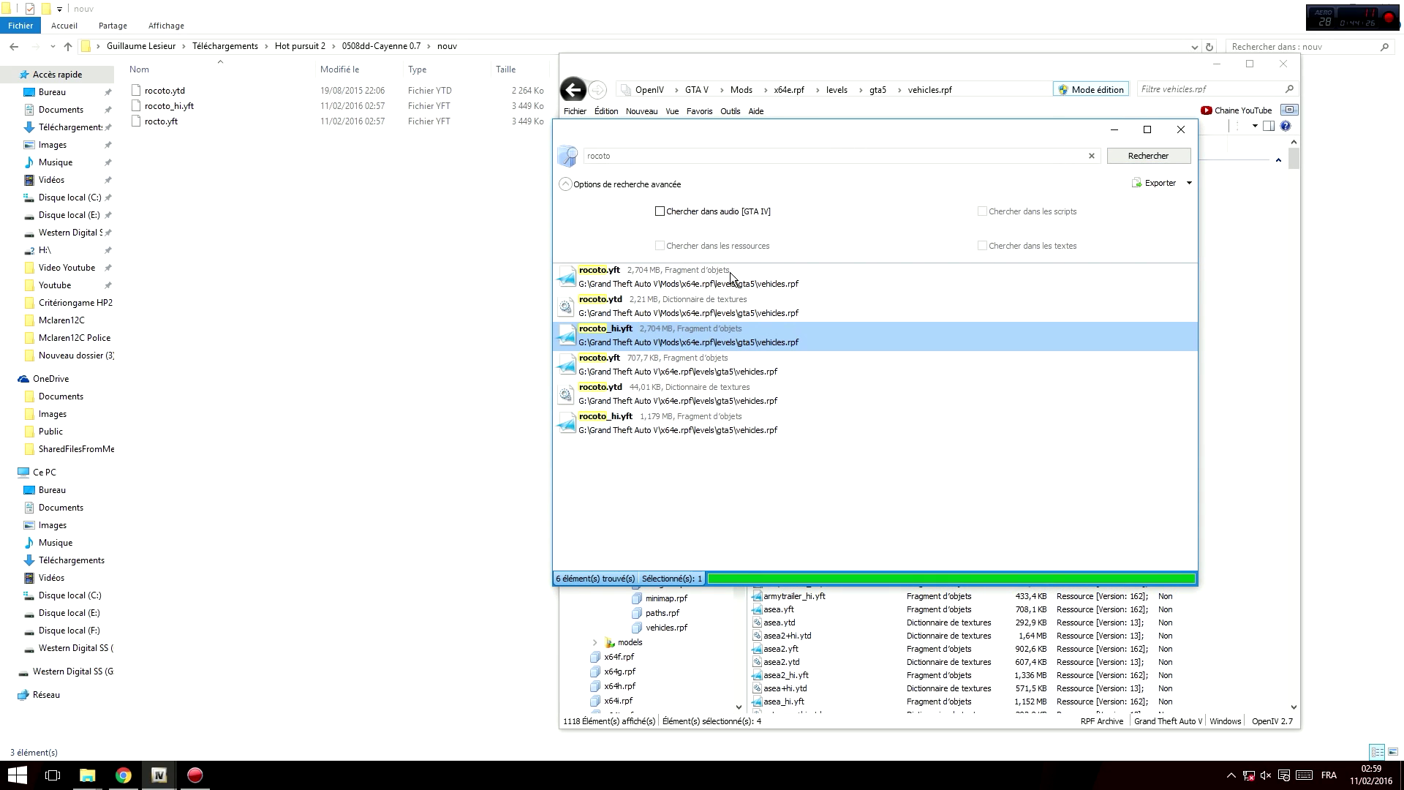
left_click(801, 284)
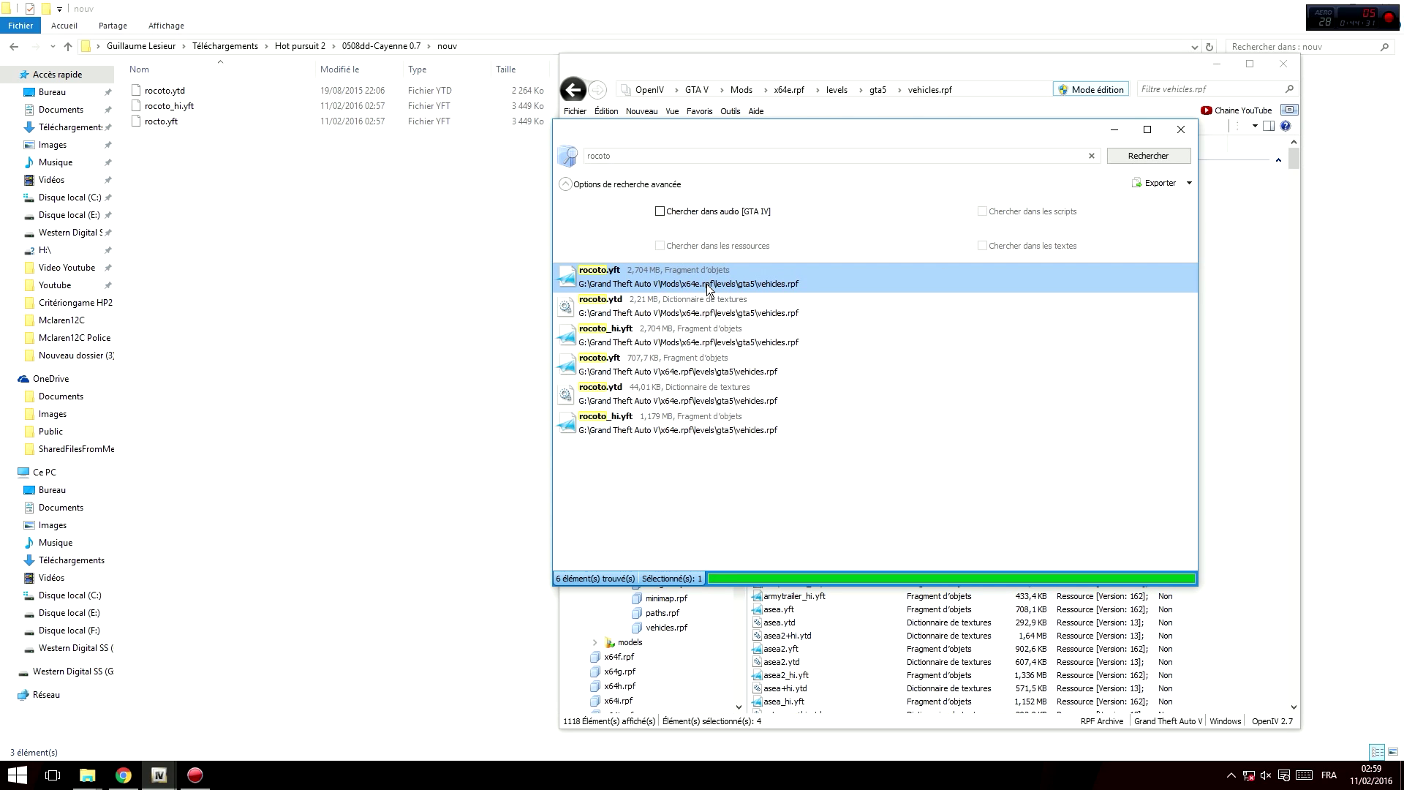
left_click_drag(717, 143, 531, 224)
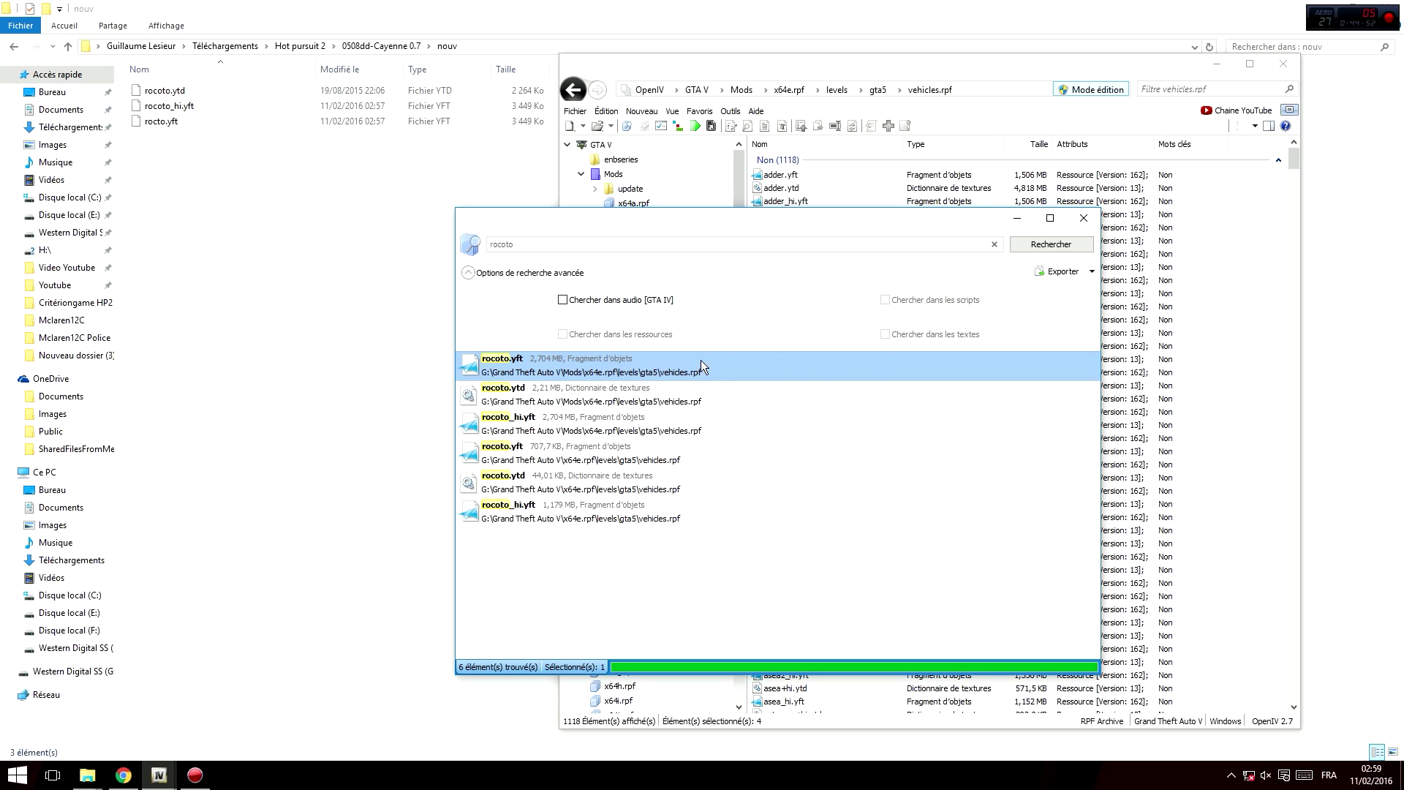
left_click_drag(752, 216, 571, 188)
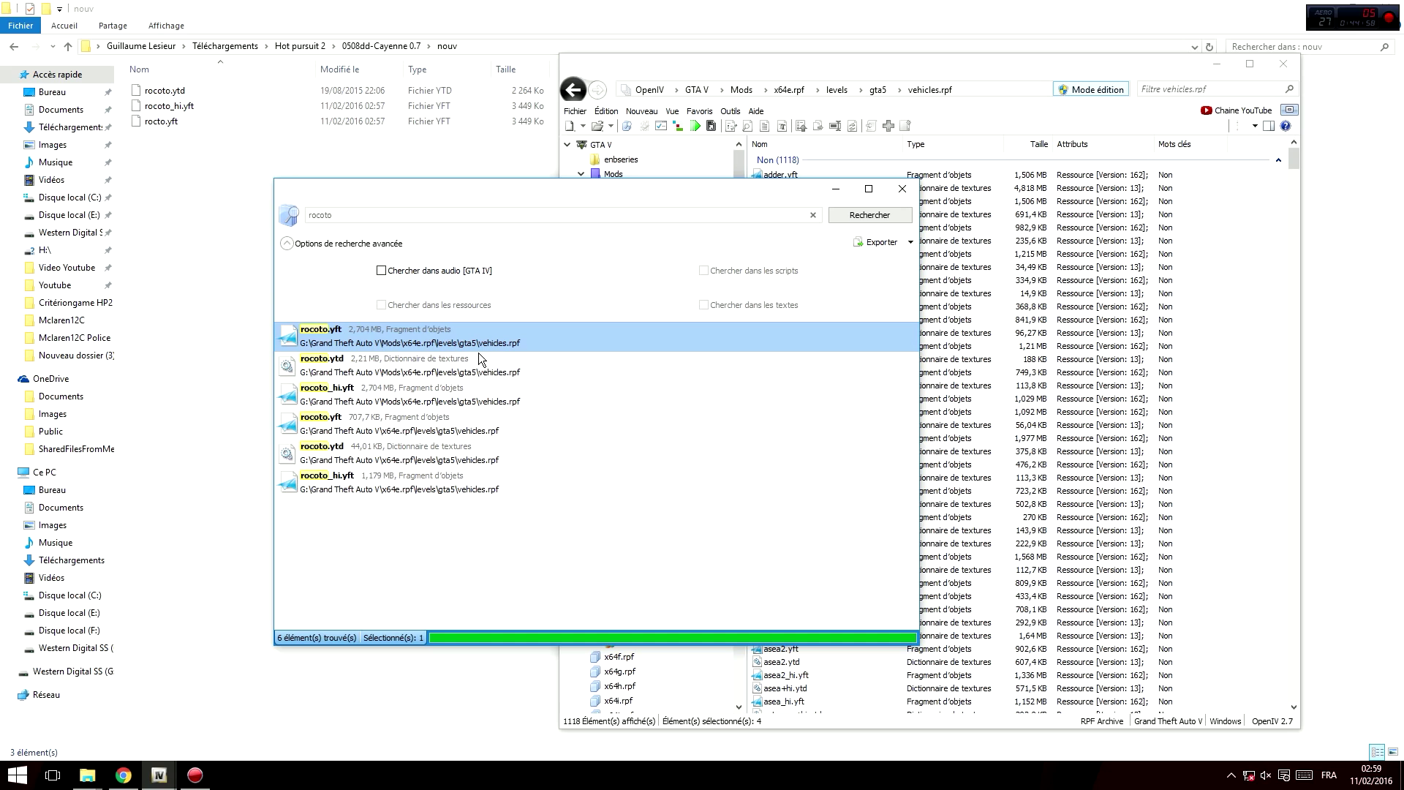
mouse_move(642, 190)
left_mouse_down()
mouse_move(735, 210)
mouse_move(637, 190)
left_mouse_up()
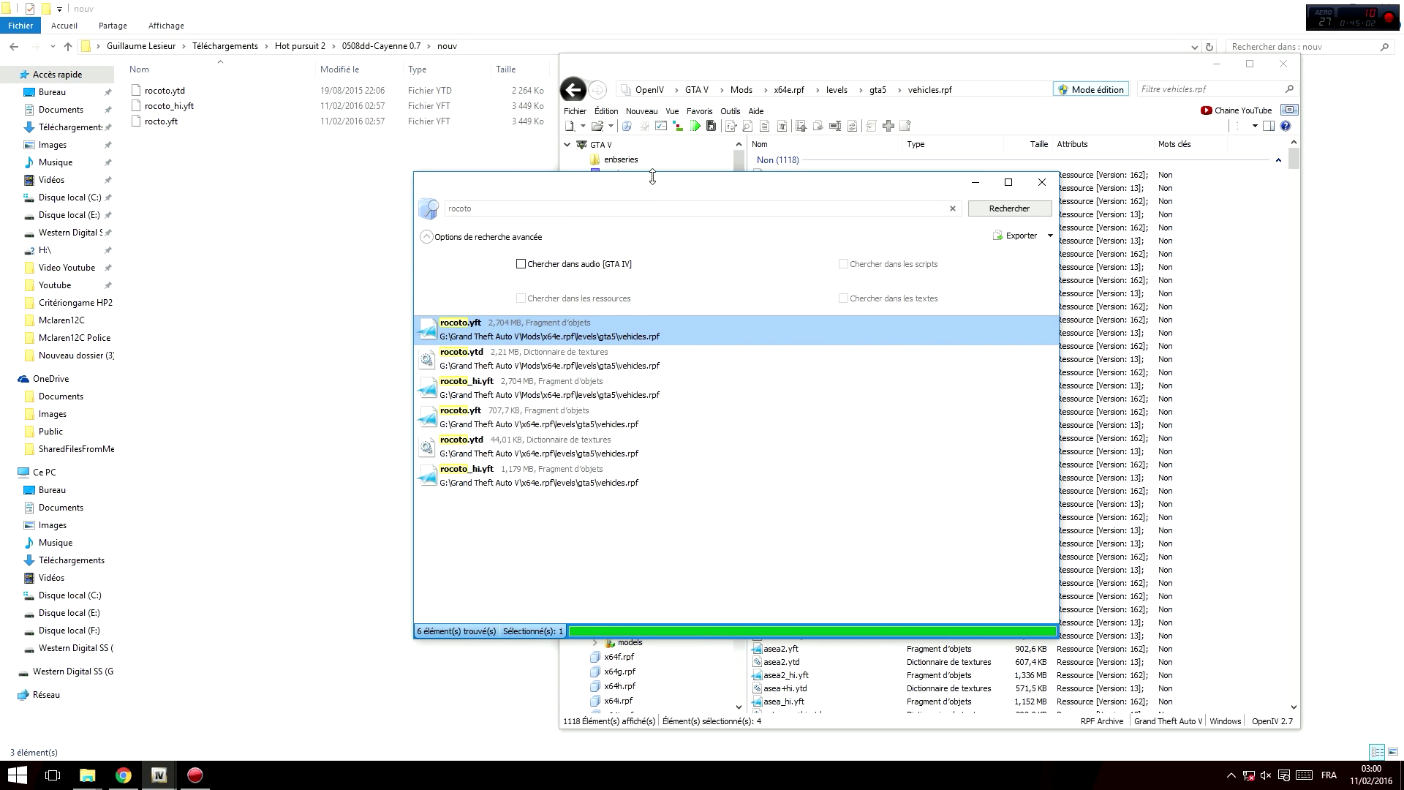
left_click(558, 368)
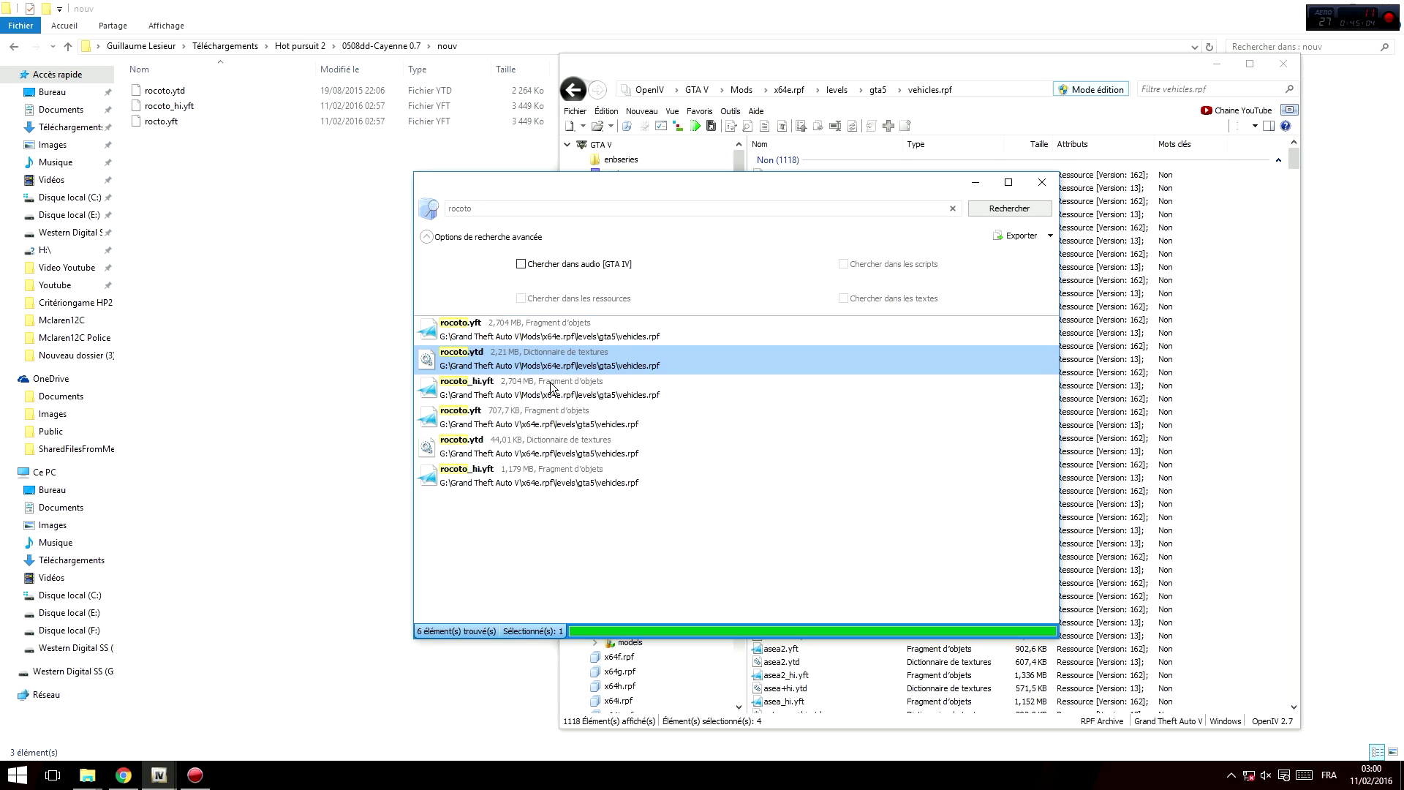
left_click_drag(663, 184, 635, 188)
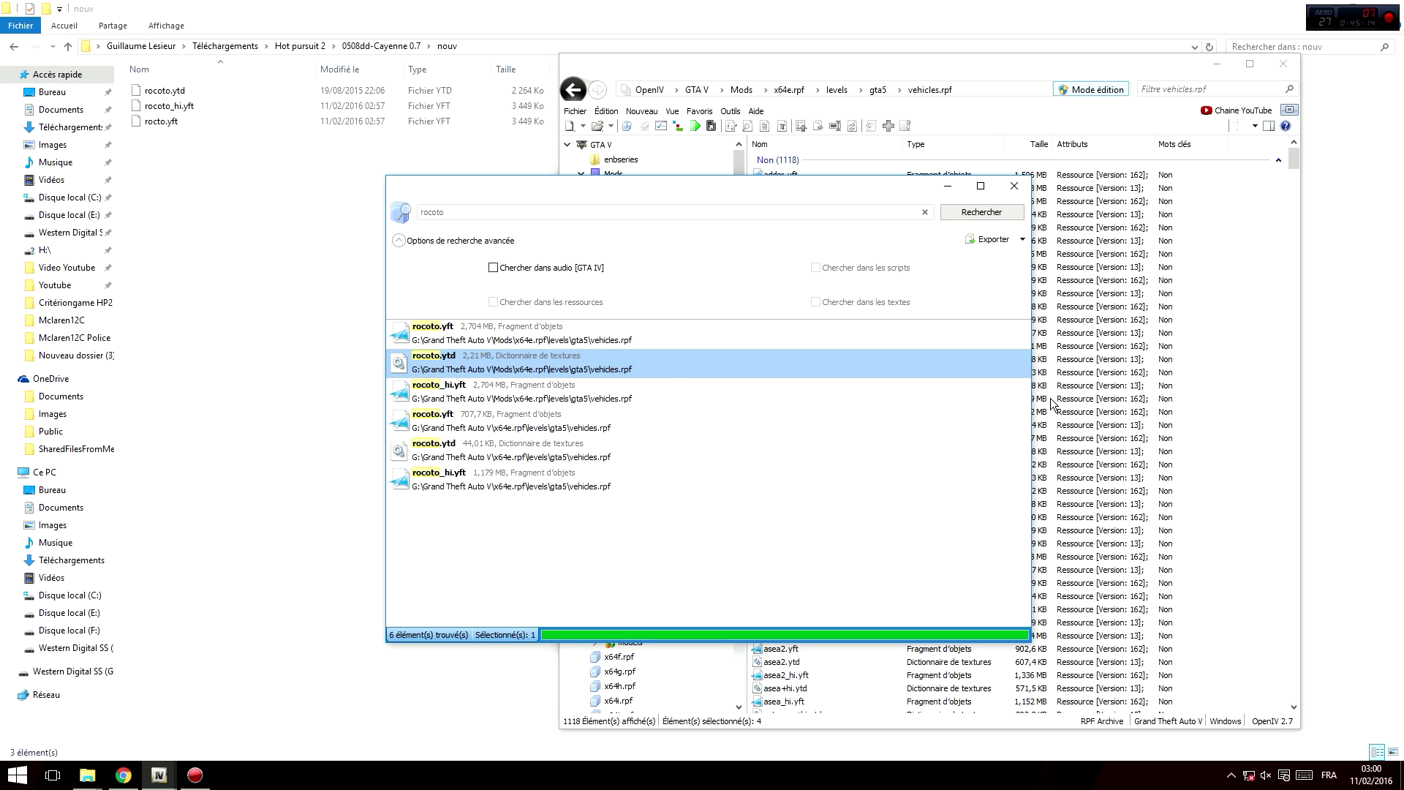
left_click(918, 74)
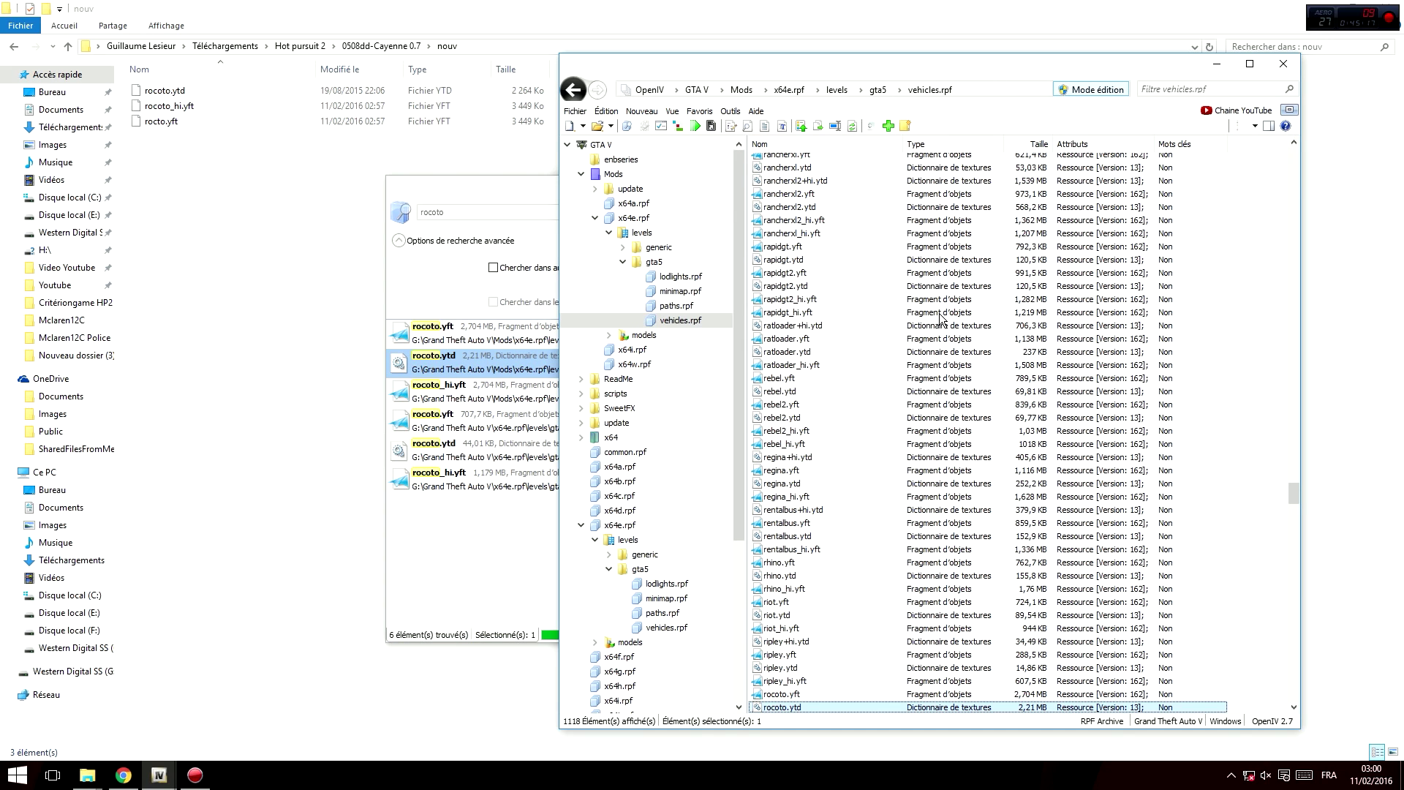
left_click(523, 200)
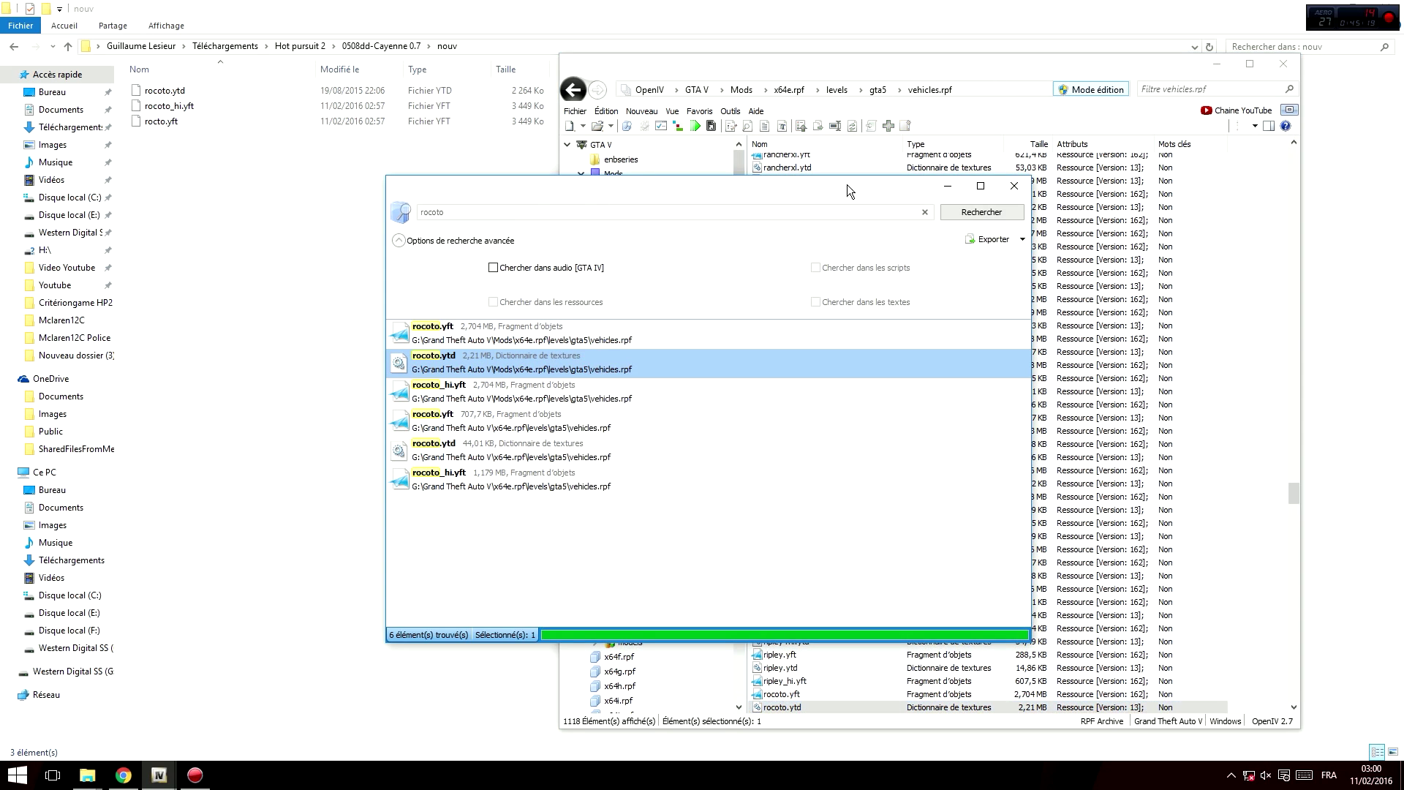
left_click(1014, 186)
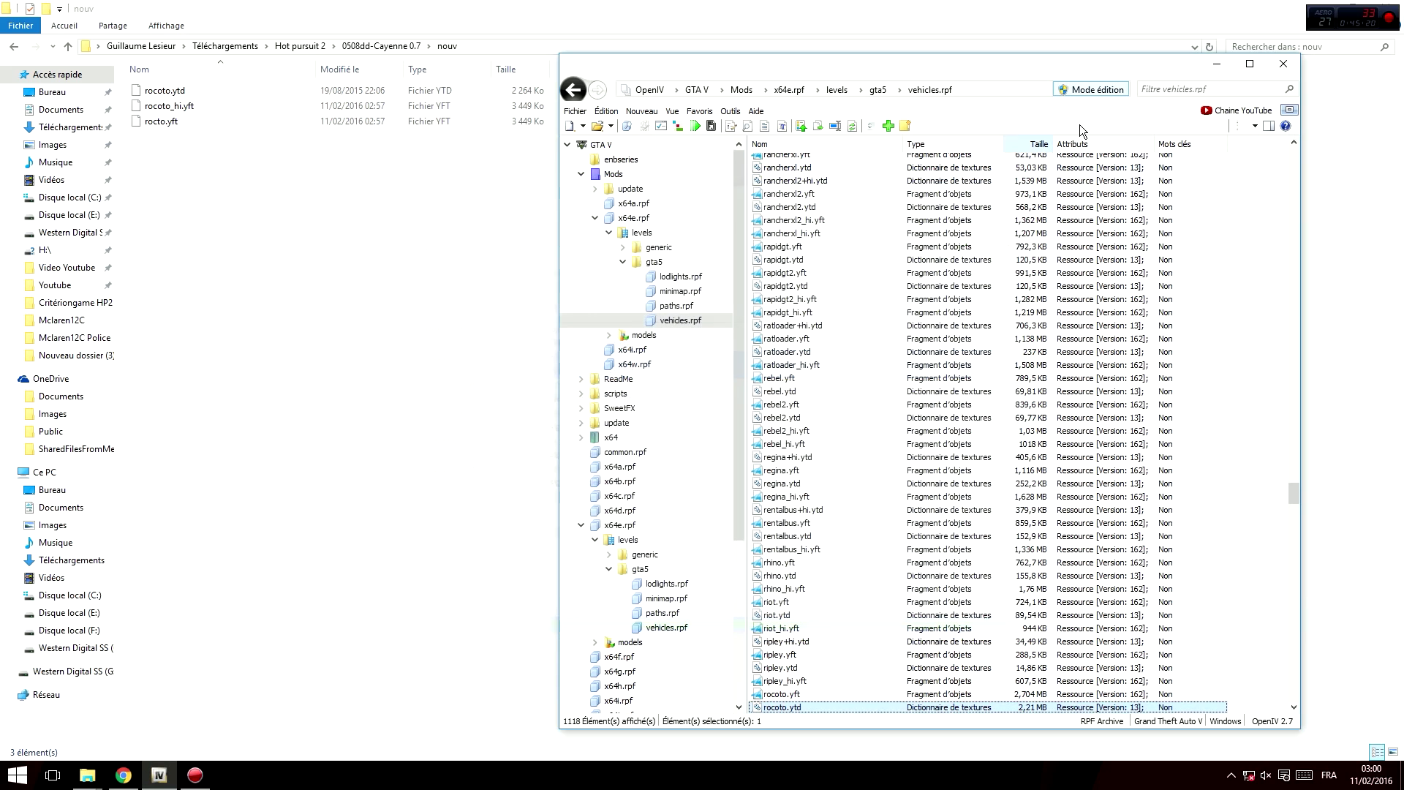
- Filter the Mods vehicles.rpf archive by "roco" and add all the files from the nouv folder to it
left_click(1165, 87)
type("roco")
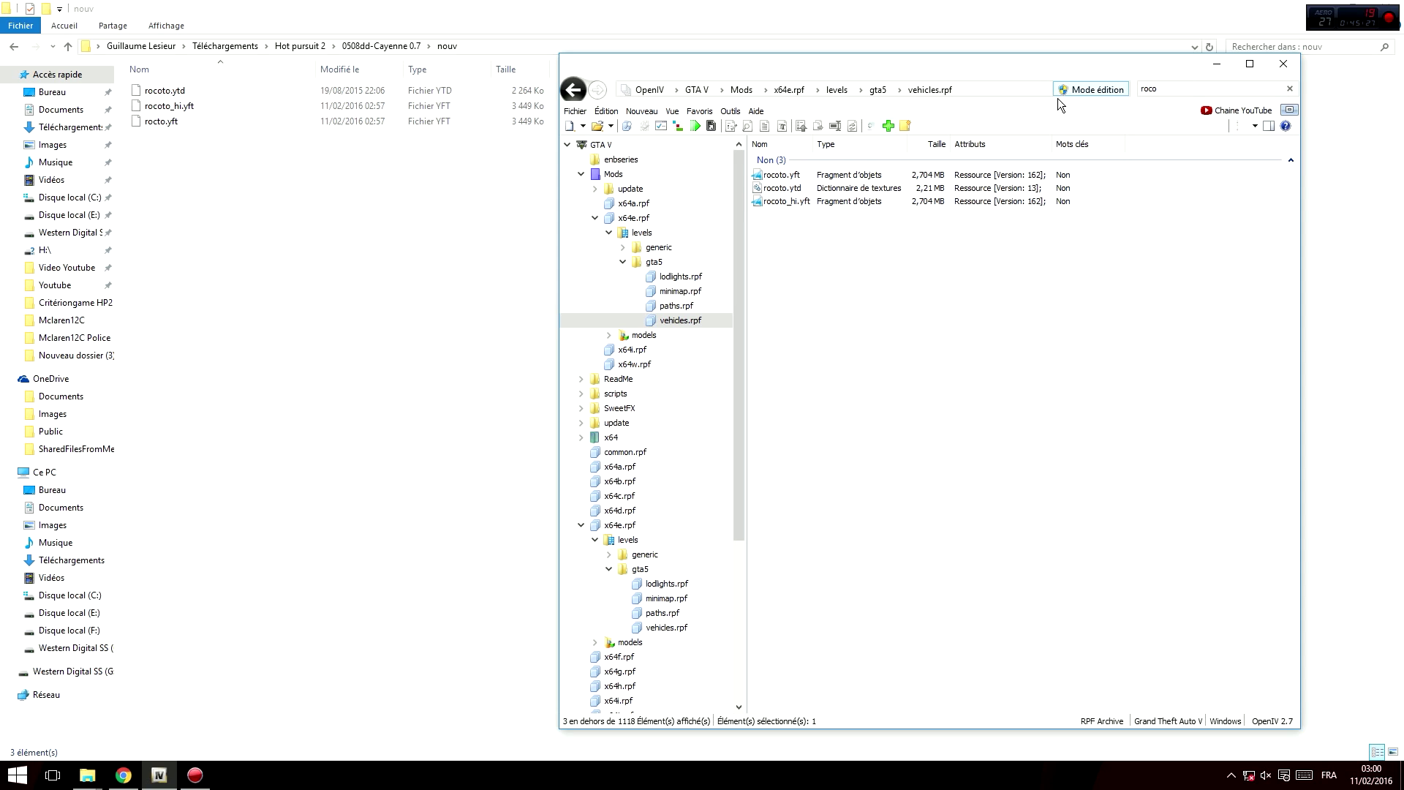
left_click(886, 124)
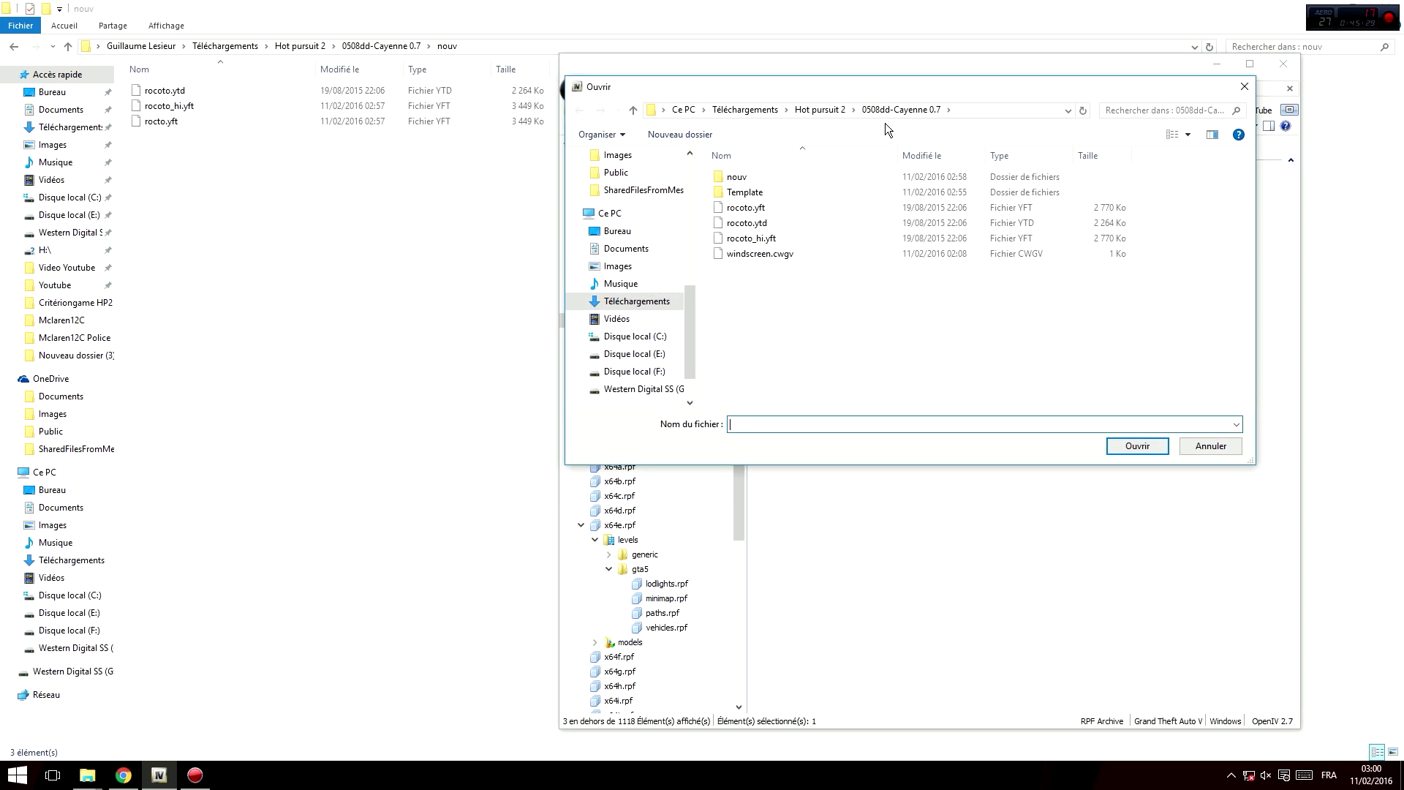
double_click(780, 173)
key("ctrl+a")
key("Return")
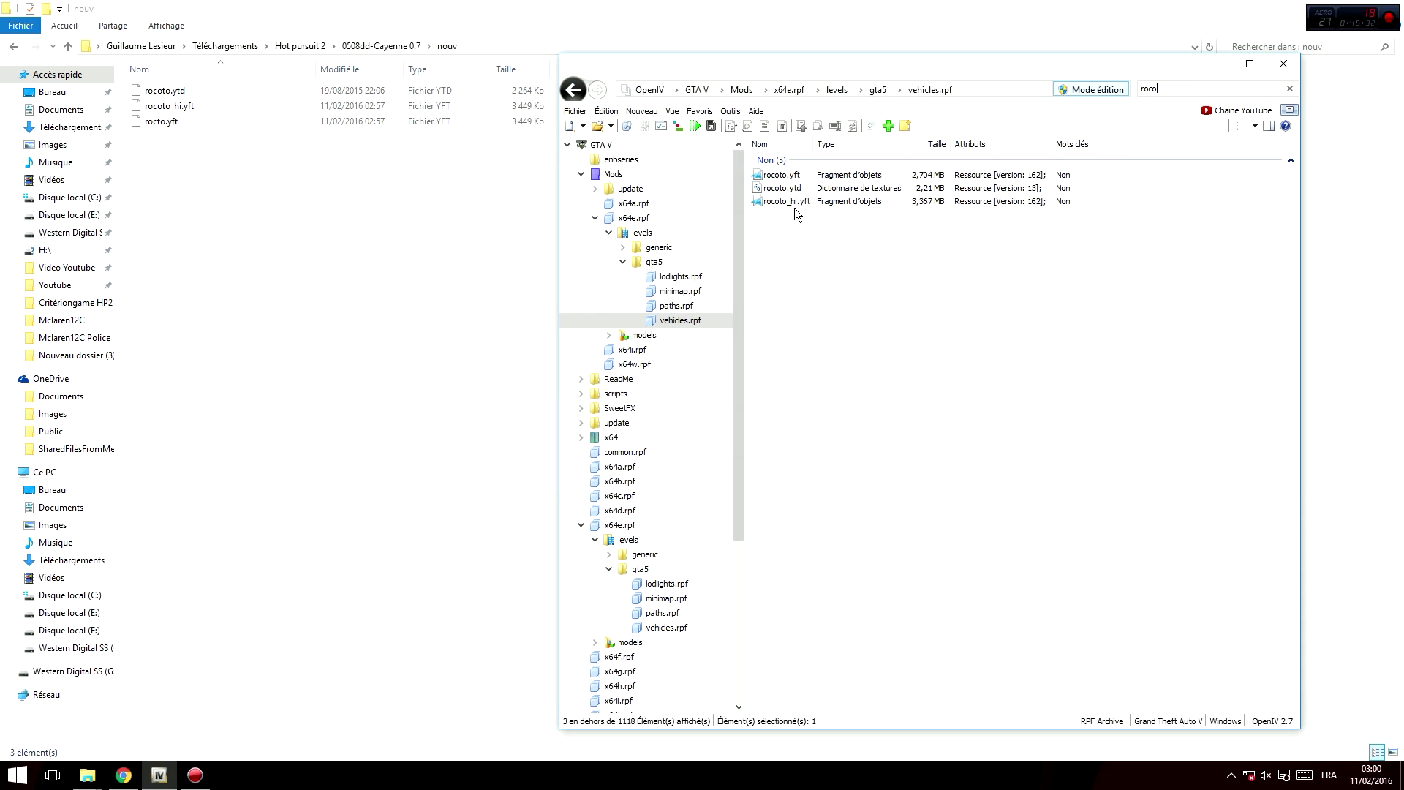
- Preview the rocoto_hi.yft model in the model viewer from several angles and close the preview
double_click(815, 202)
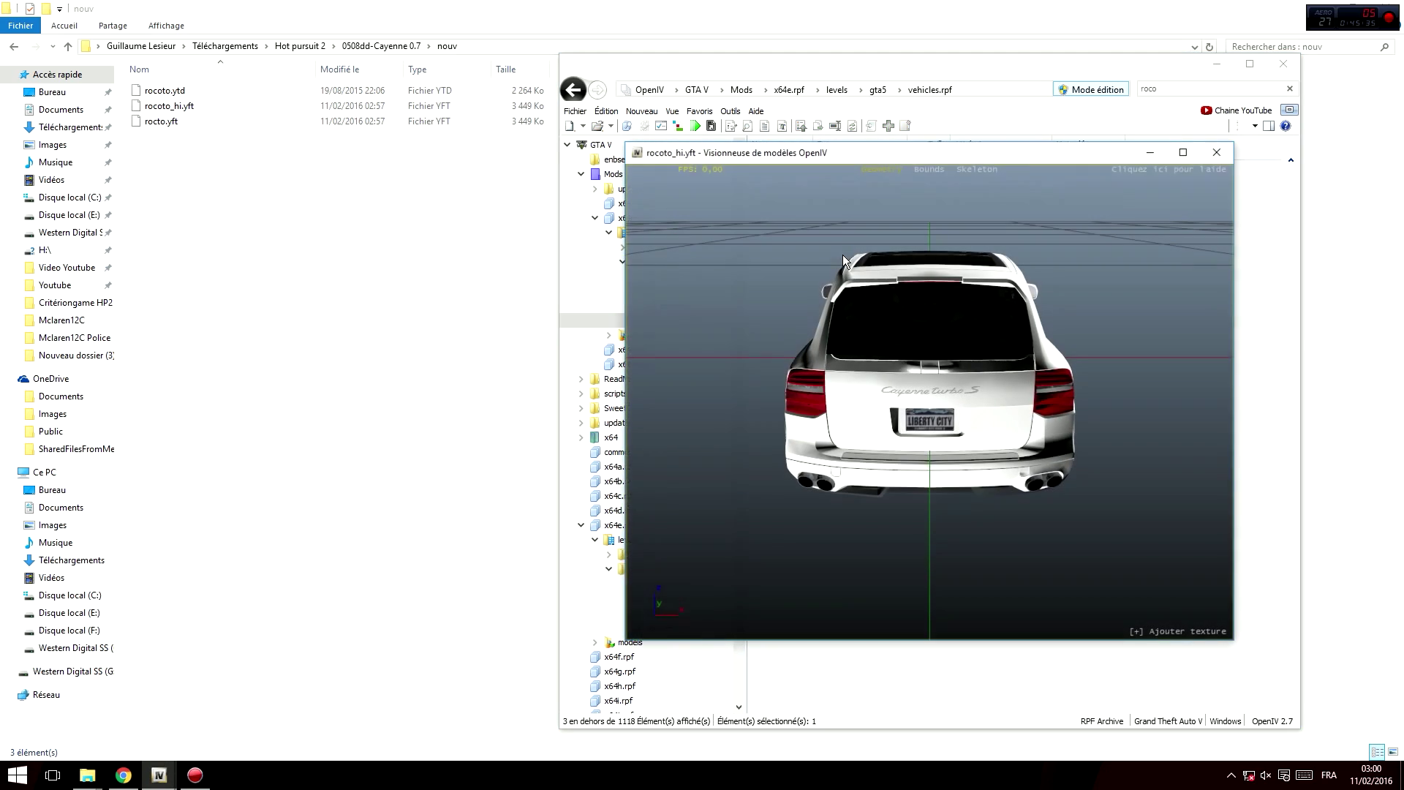
left_click_drag(802, 375, 1141, 240)
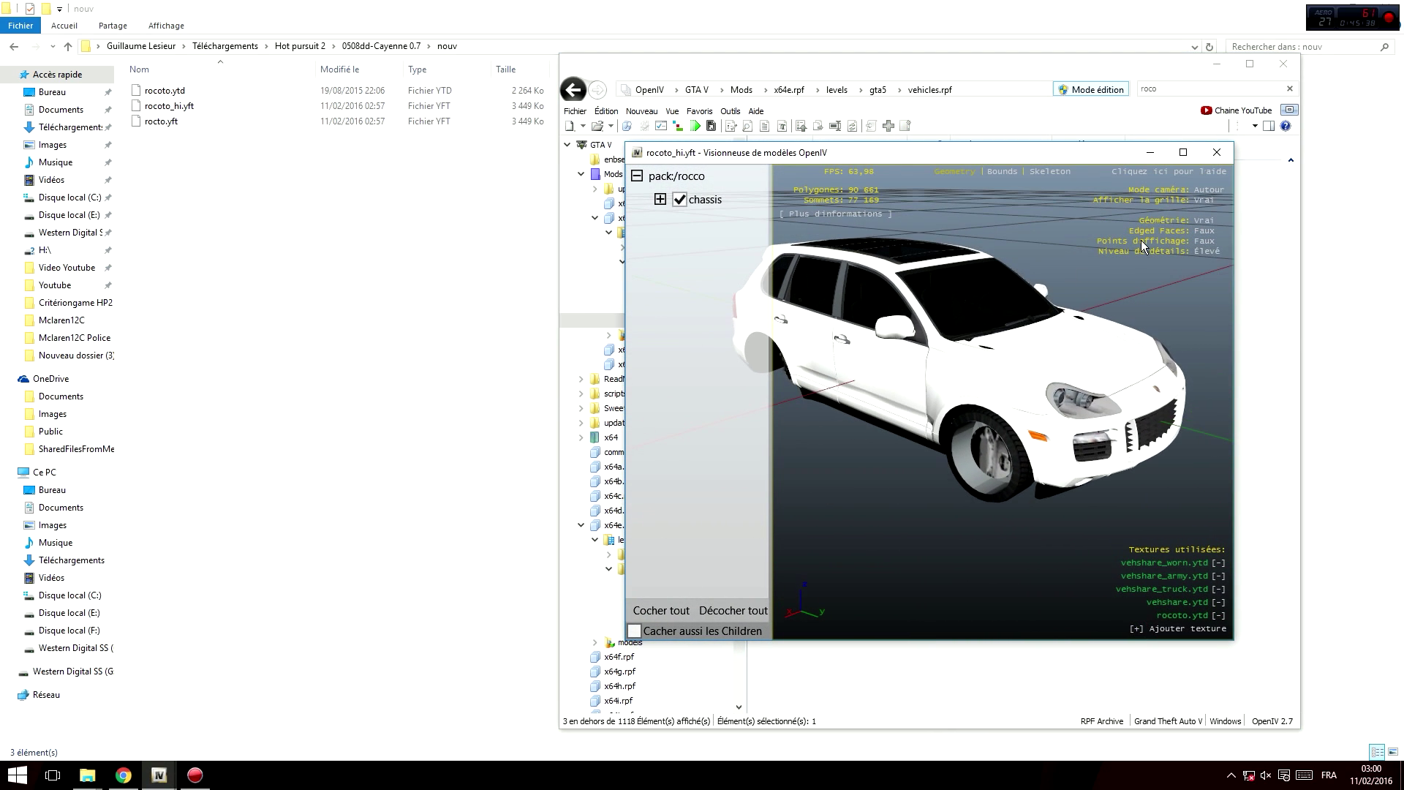
left_click(1219, 155)
- Open rocoto.ytd in the texture editor and look through its textures, including huntley_interior, lights_lod0_norm and mirror_n
double_click(803, 190)
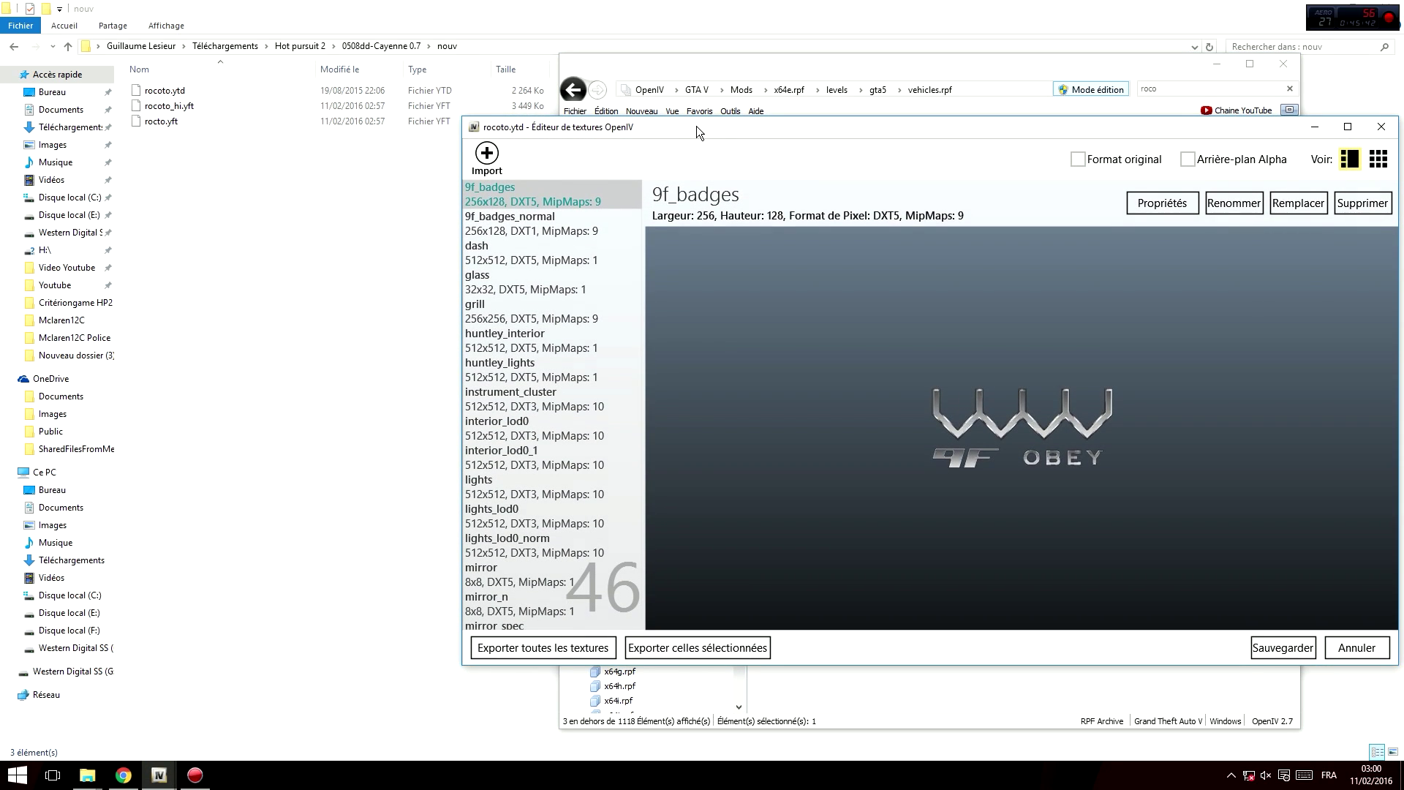
left_click_drag(696, 138, 570, 138)
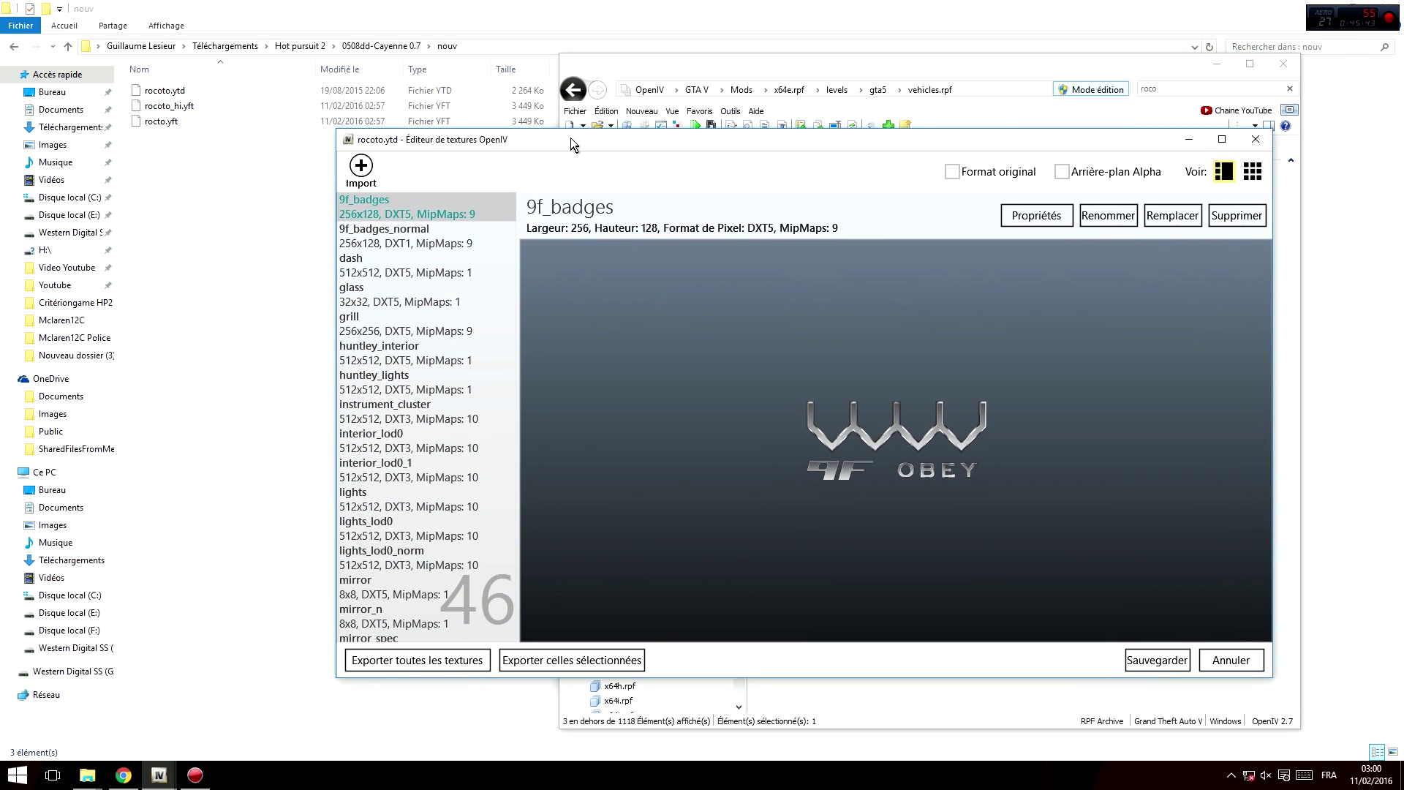
left_click(380, 354)
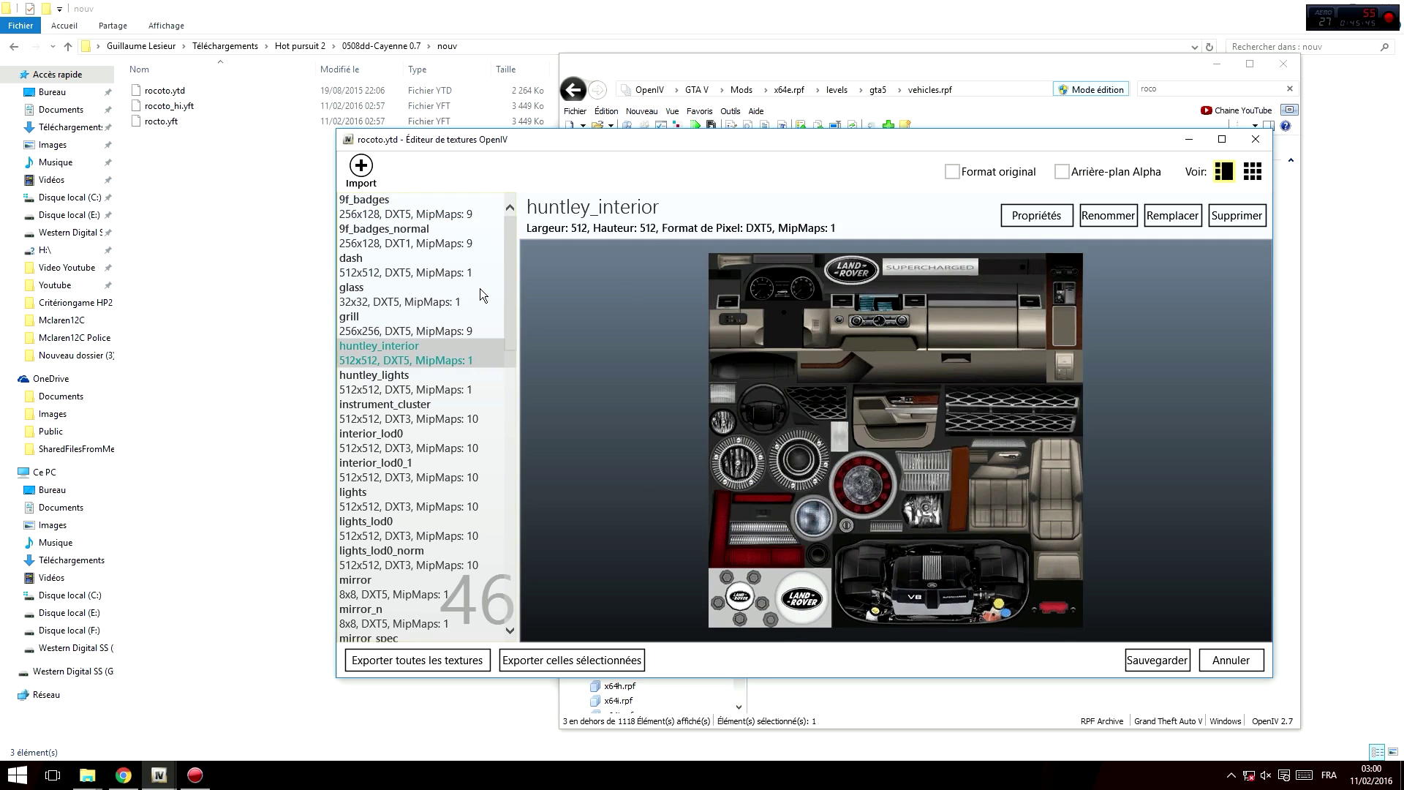
left_click_drag(515, 254, 512, 296)
left_click(466, 414)
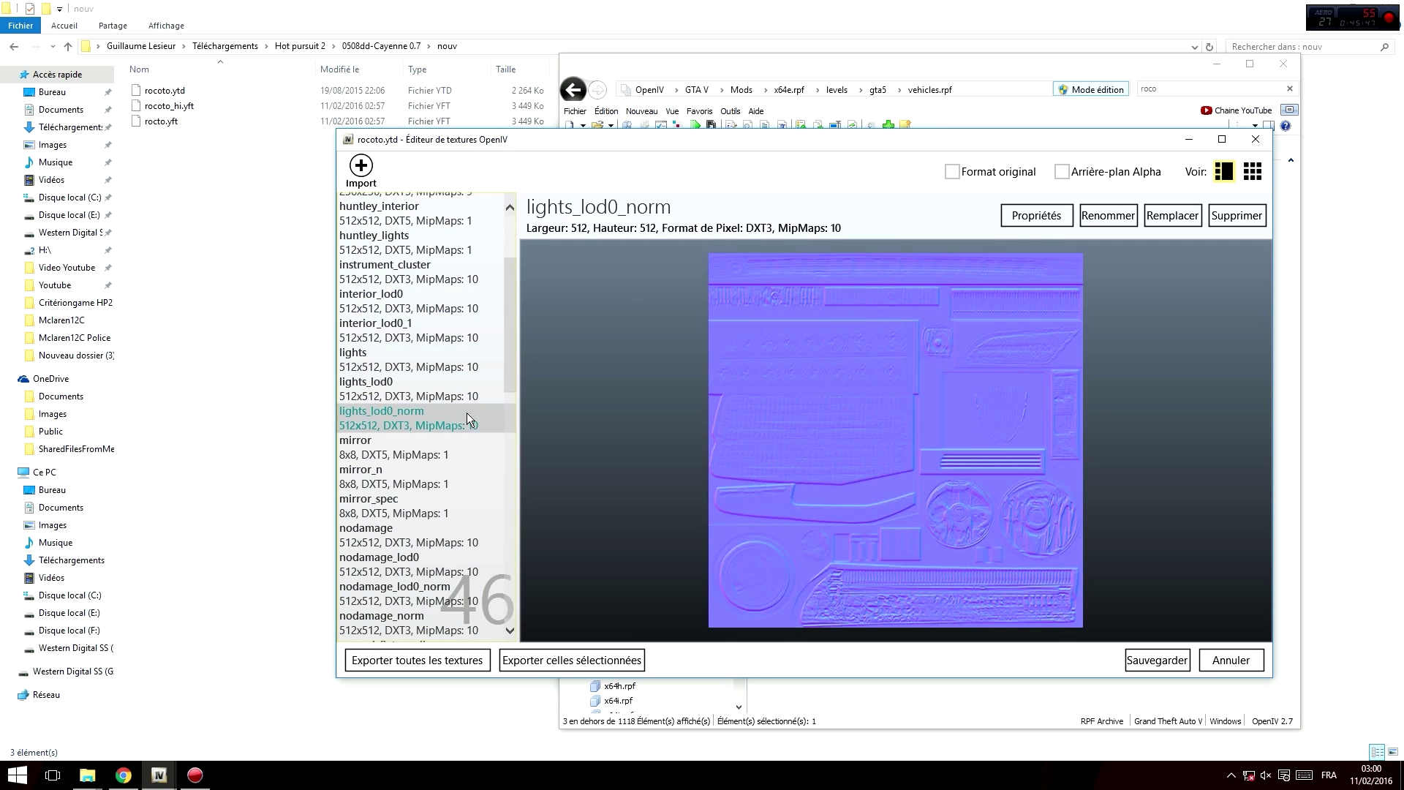
left_click(473, 478)
left_click_drag(514, 371, 512, 319)
- Import the green Template image from the Template folder into rocoto.ytd with automatic MipMaps and compression format, and save the texture dictionary
left_click(356, 169)
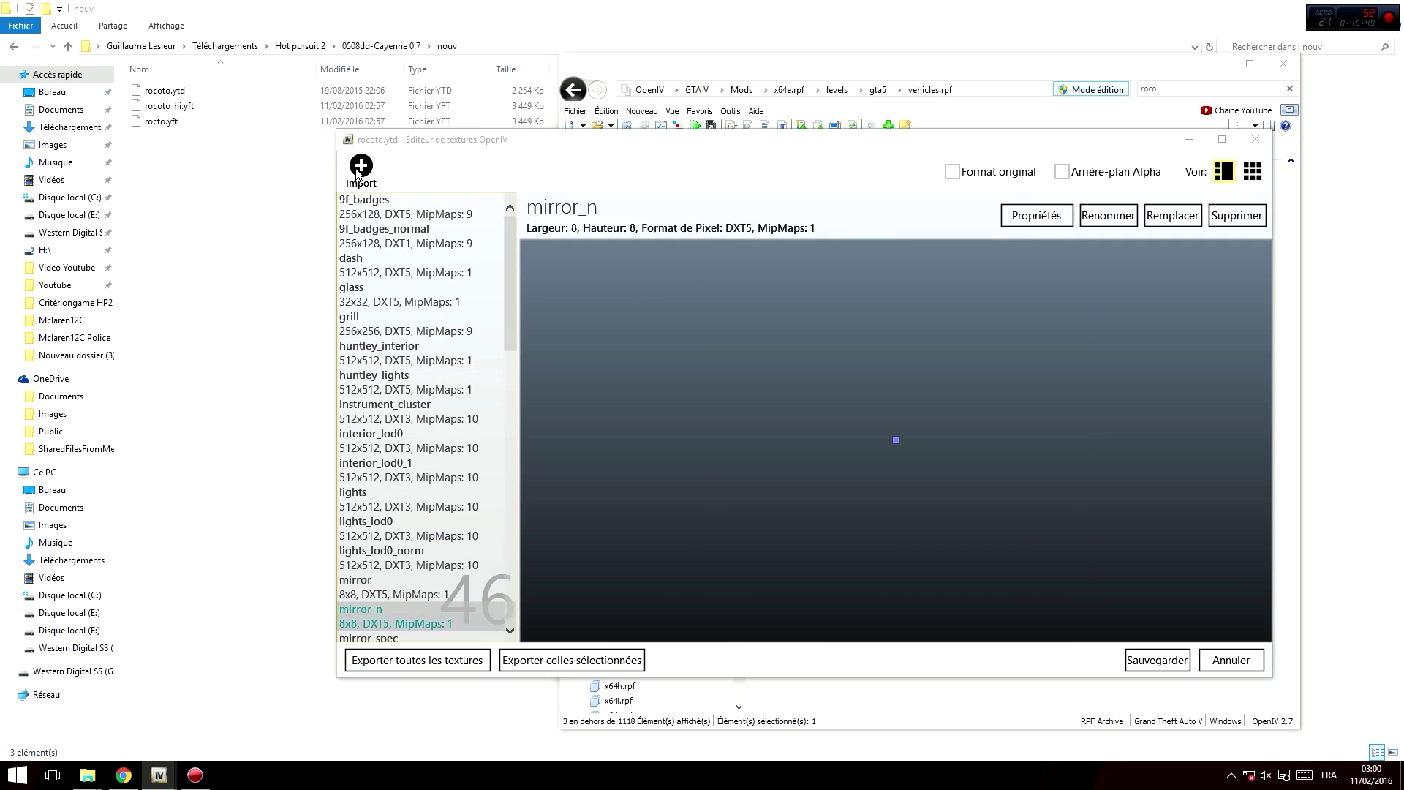
left_click(691, 184)
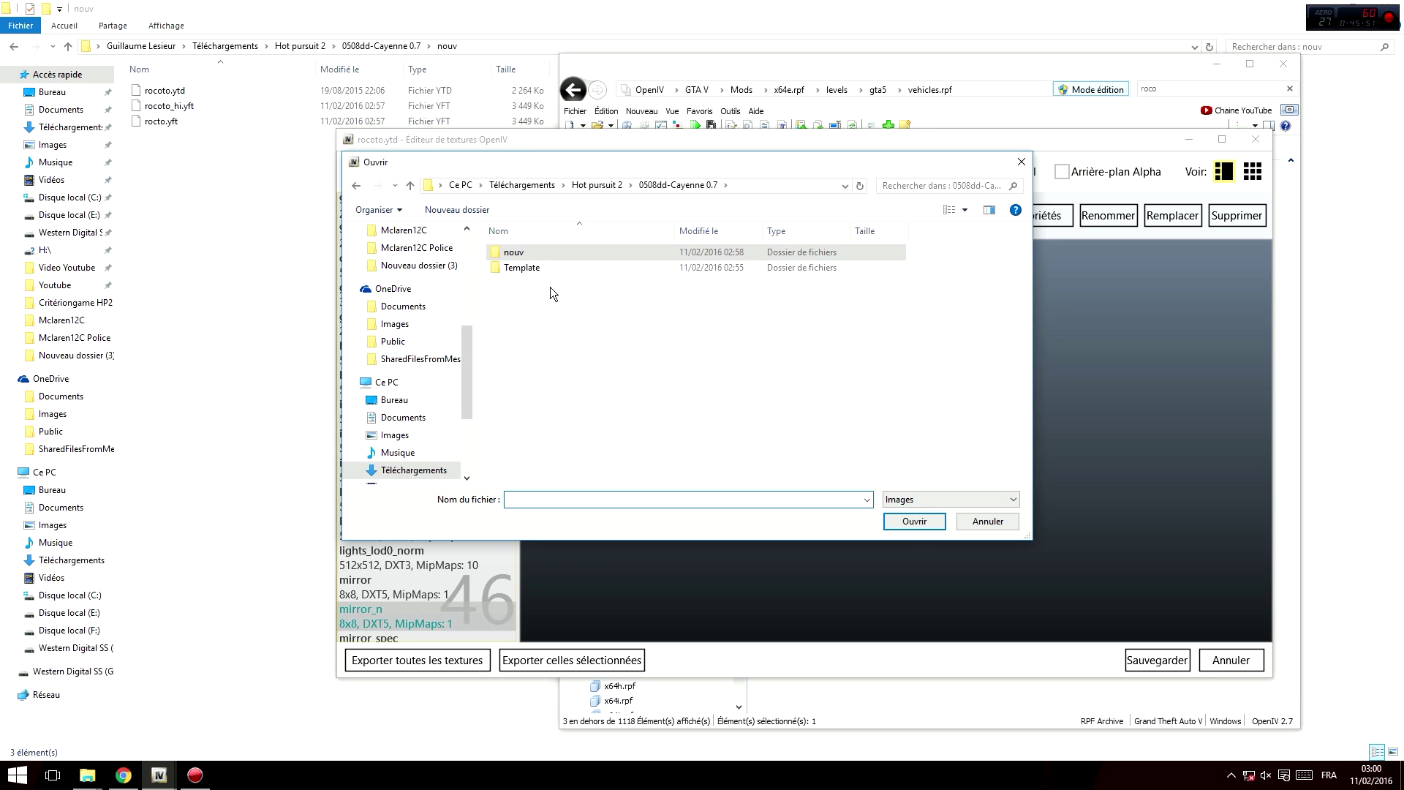
double_click(556, 265)
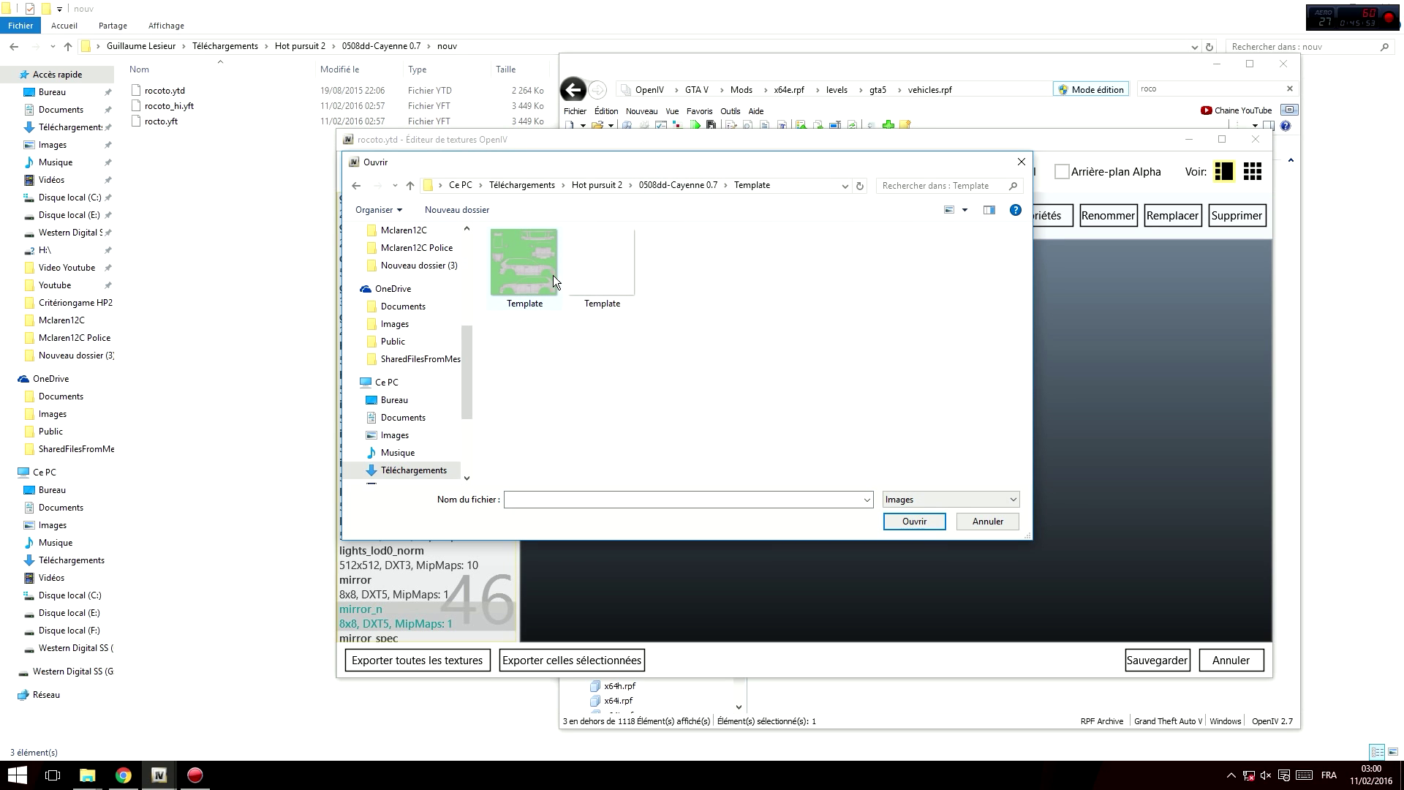
double_click(528, 261)
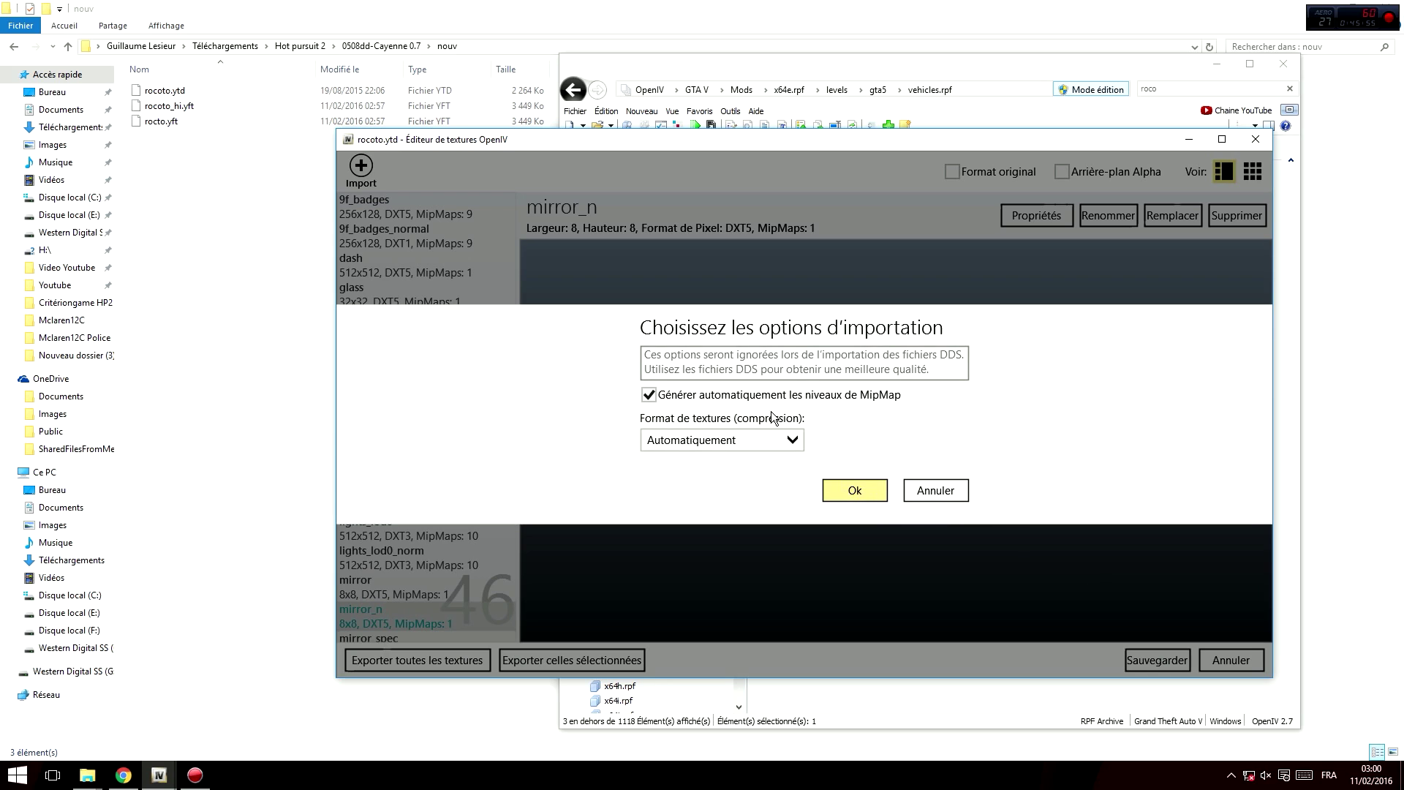
left_click(854, 490)
left_click(1157, 656)
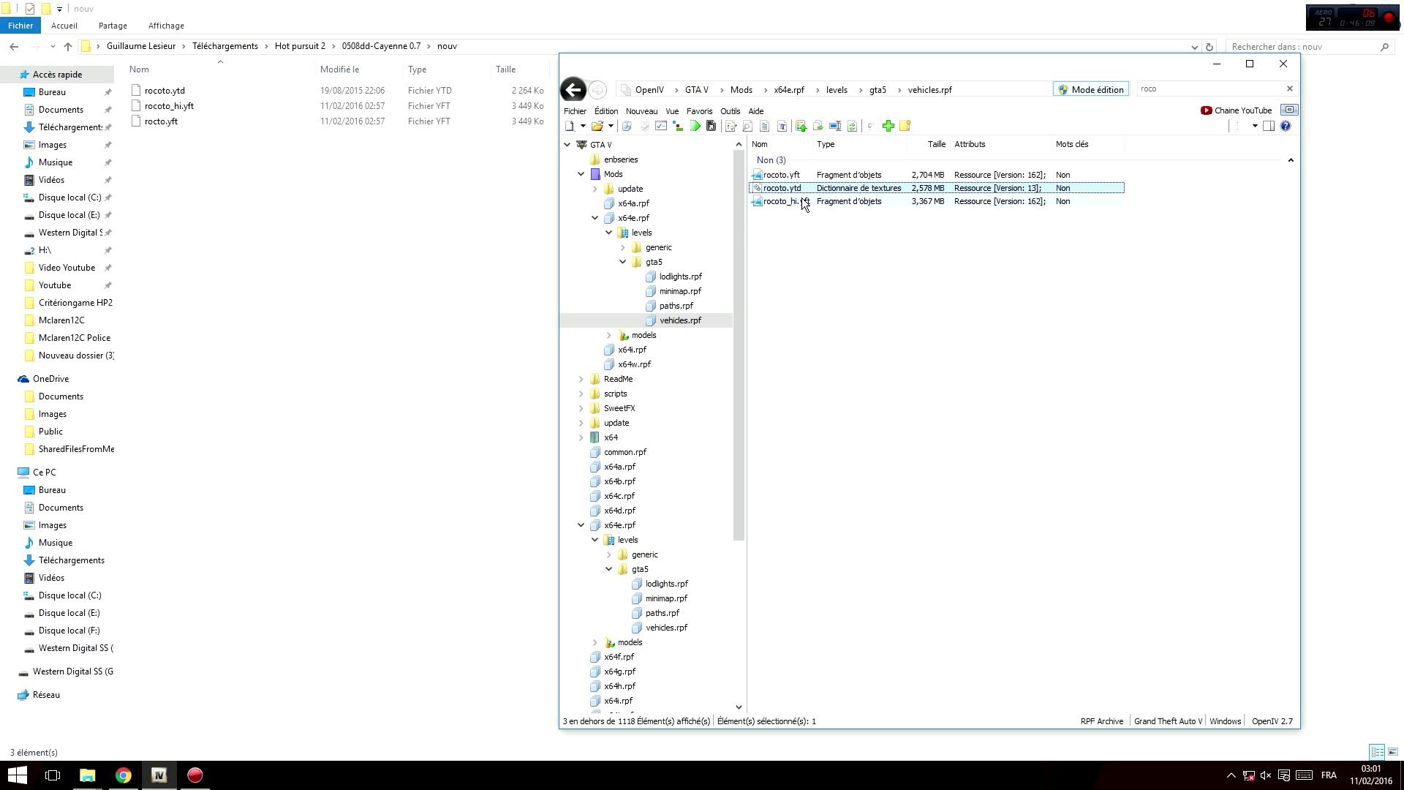
- Open rocoto_hi.yft in the model viewer and inspect how the wireframe template maps onto the car body
left_click(804, 201)
double_click(812, 202)
left_click_drag(835, 184, 1100, 352)
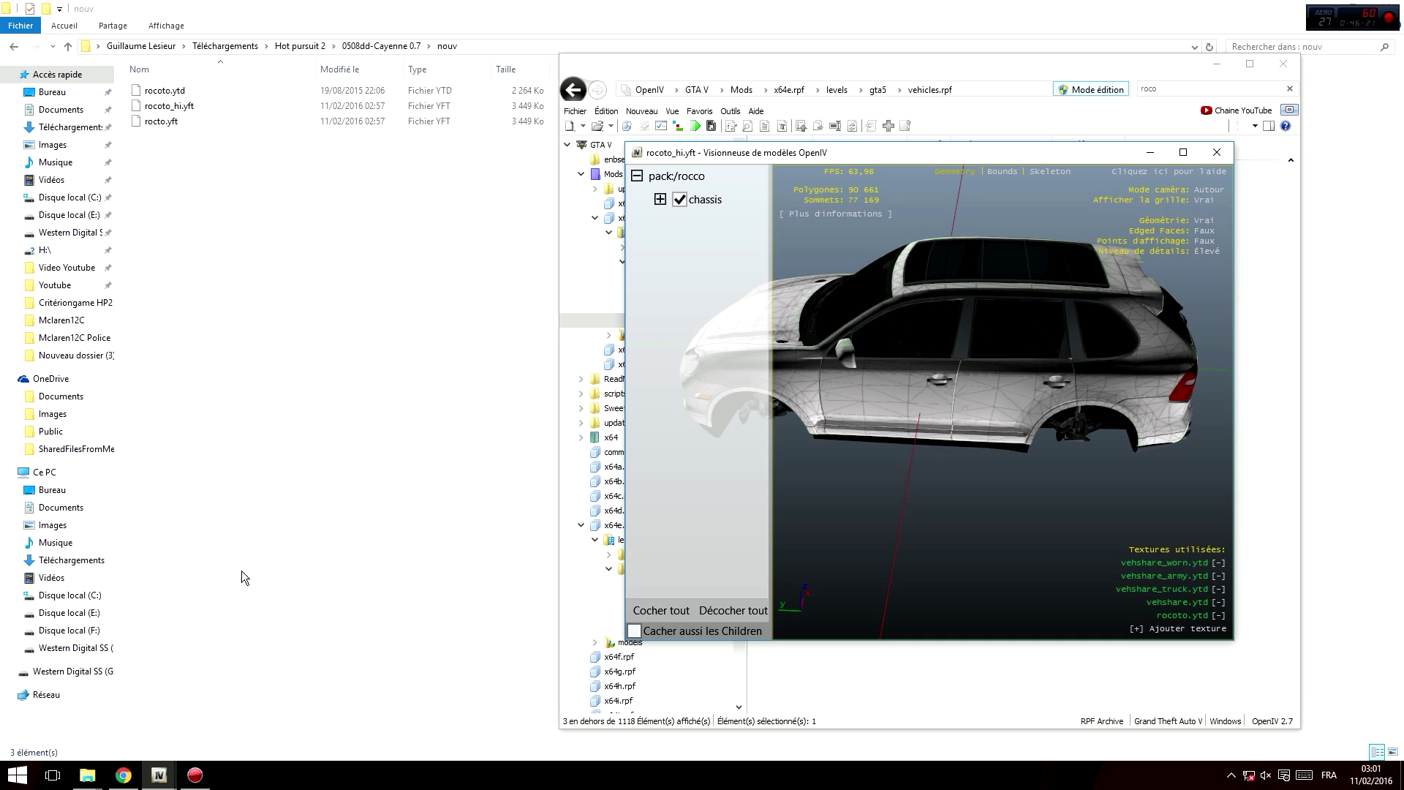
- Switch to File Explorer, go up to the 0508dd-Cayenne 0.7 folder, and launch Photoshop
mouse_move(87, 775)
left_click(111, 696)
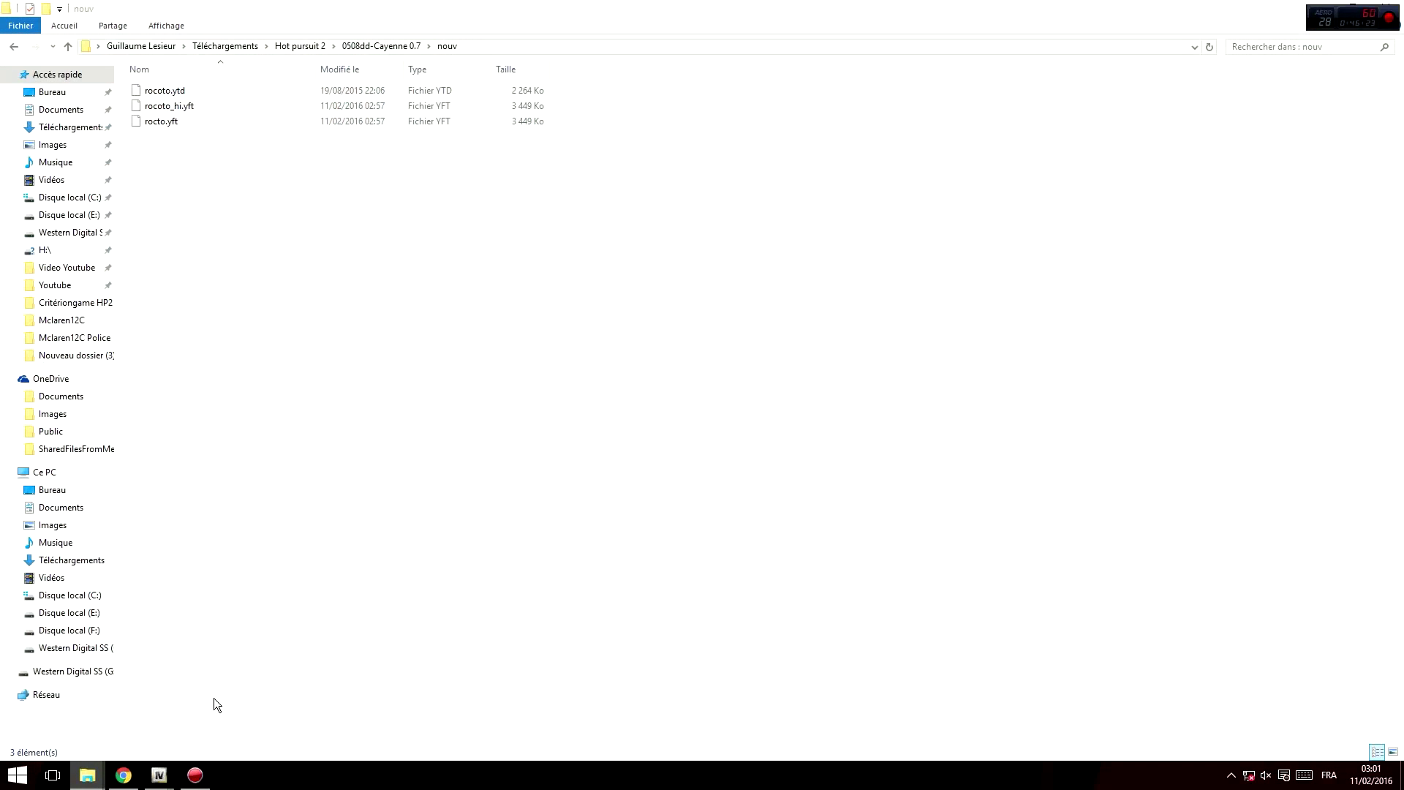
key("BackSpace")
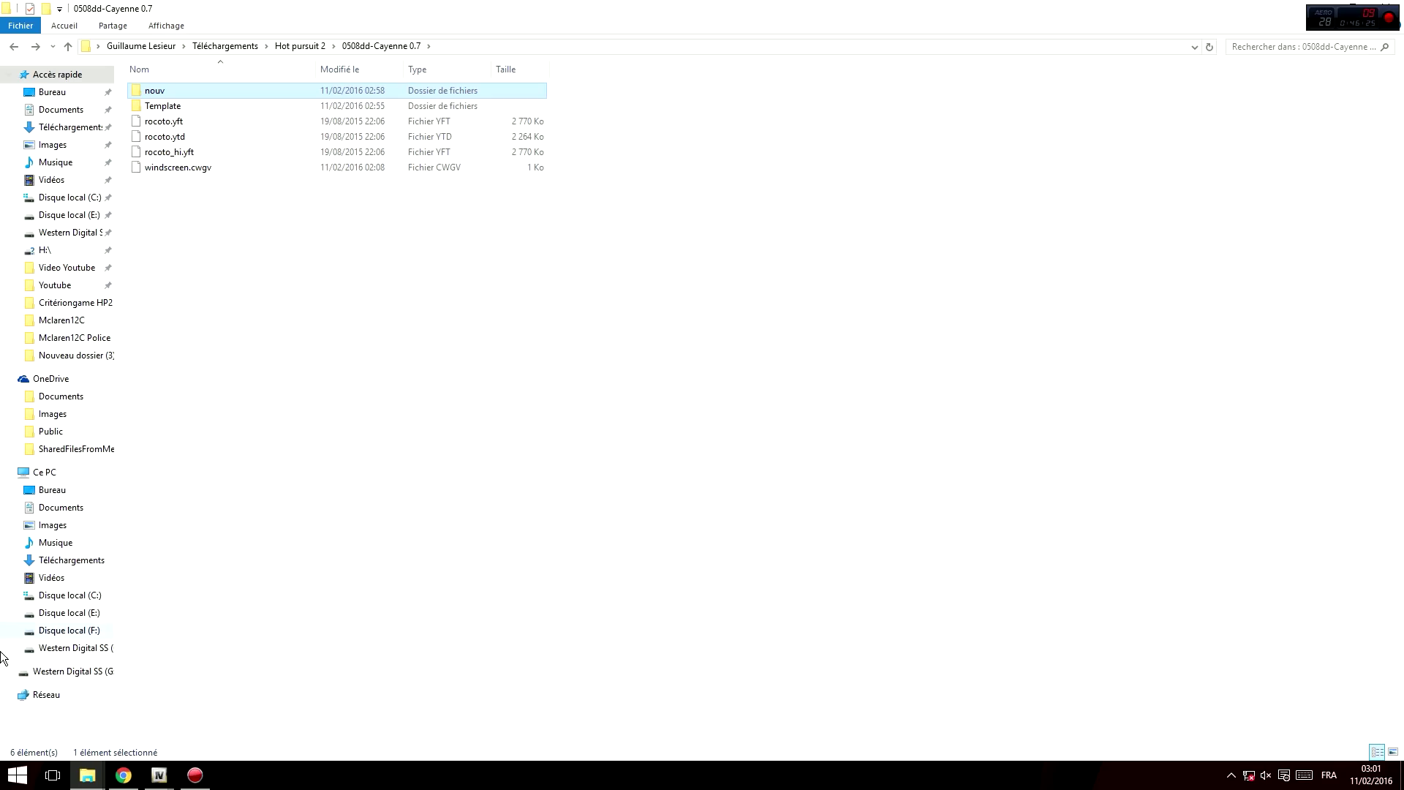
left_click(17, 775)
left_click(83, 467)
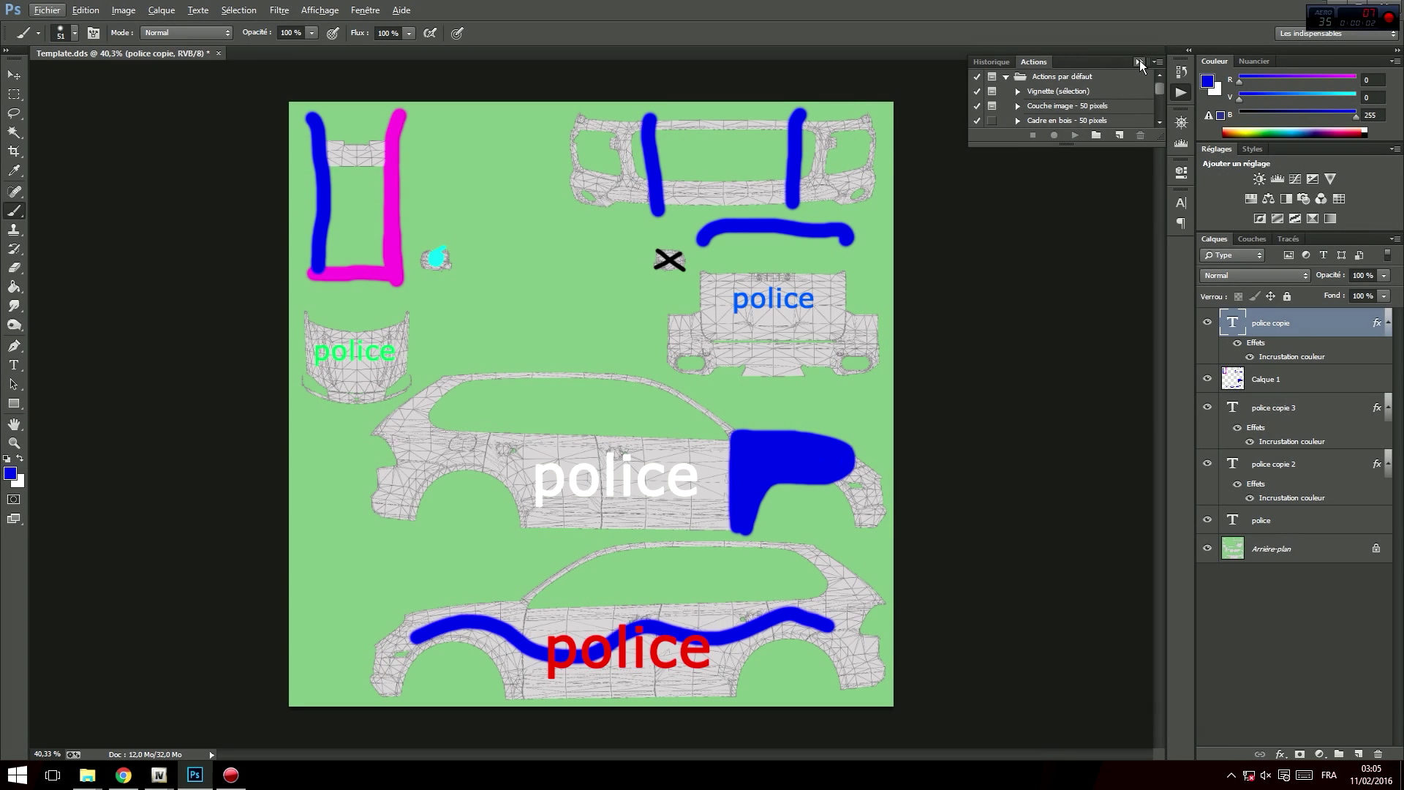
- Collapse the expanded Actions group, check the Template folder's files in File Explorer, and return to Photoshop
left_click(1139, 62)
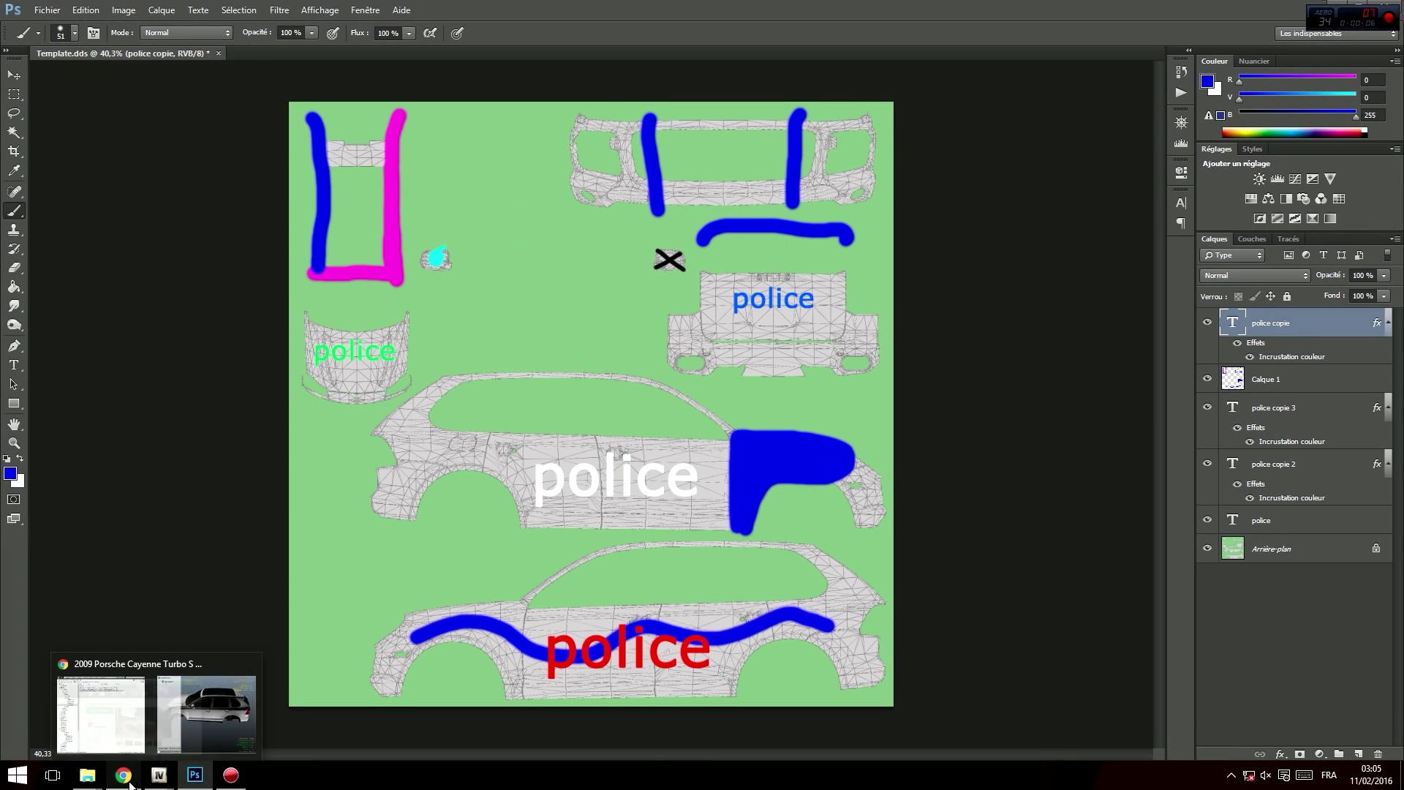
mouse_move(88, 775)
left_click(237, 706)
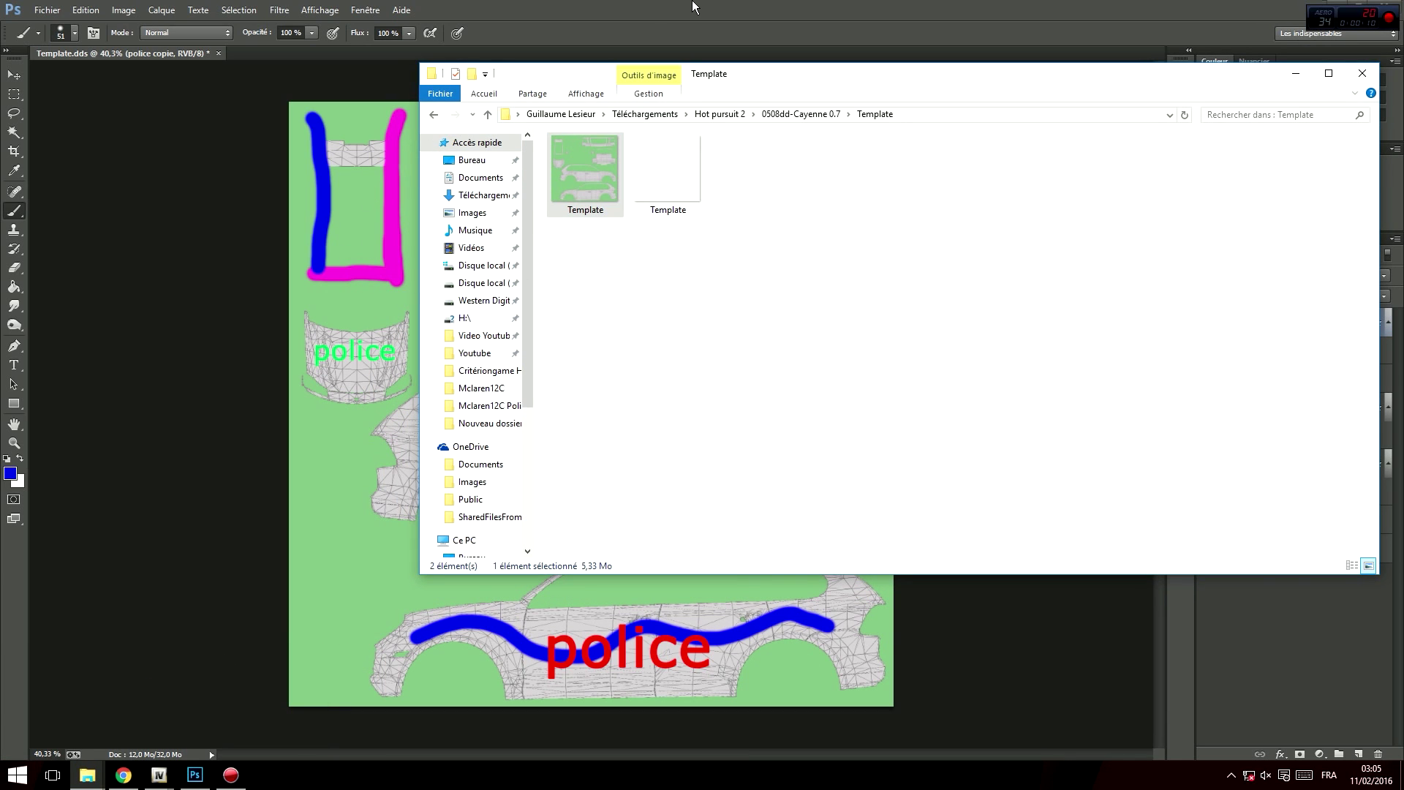
left_click(693, 7)
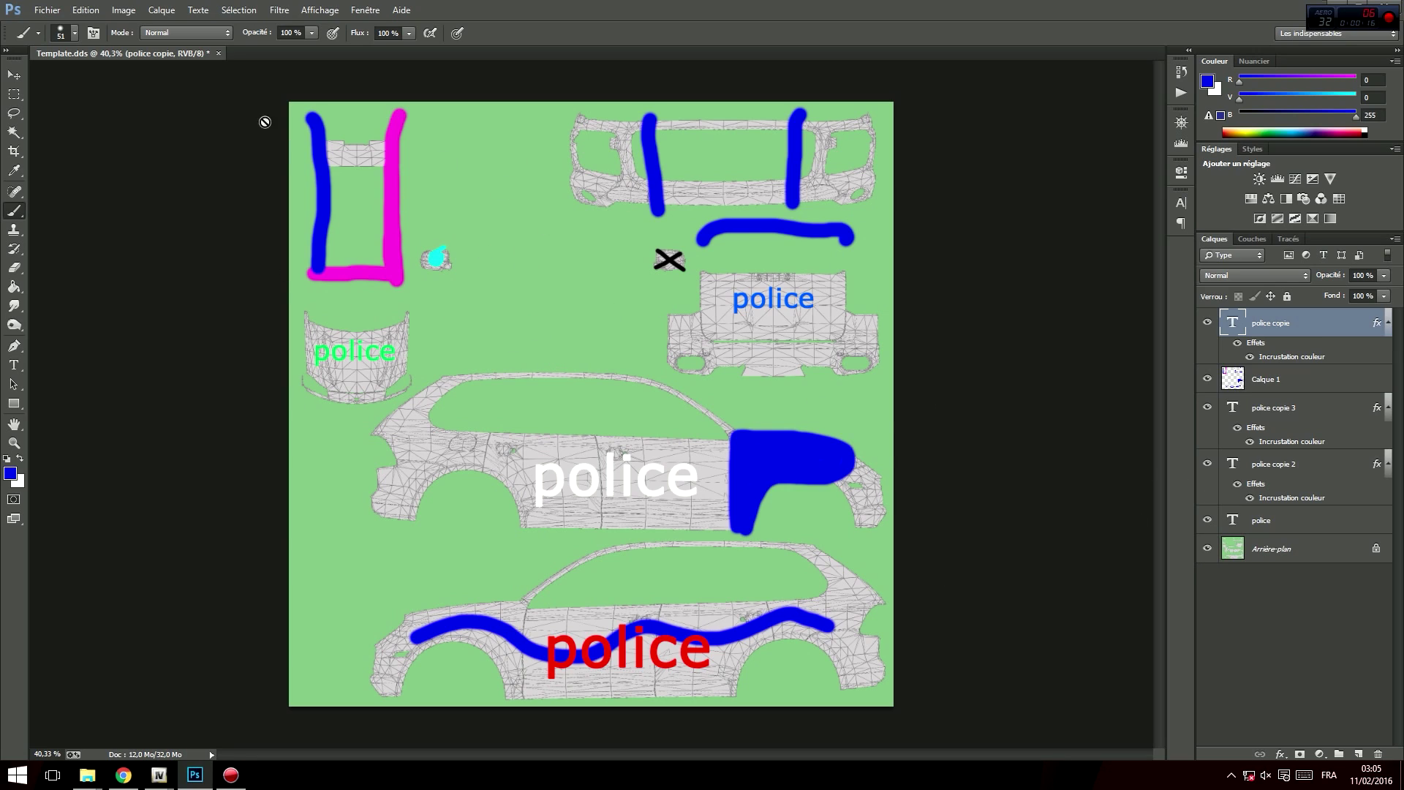
- Hide the Arrière-plan wireframe layer and save the transparent livery as a PNG over Template.png in the Template folder
left_click(1208, 549)
left_click(47, 9)
left_click(79, 187)
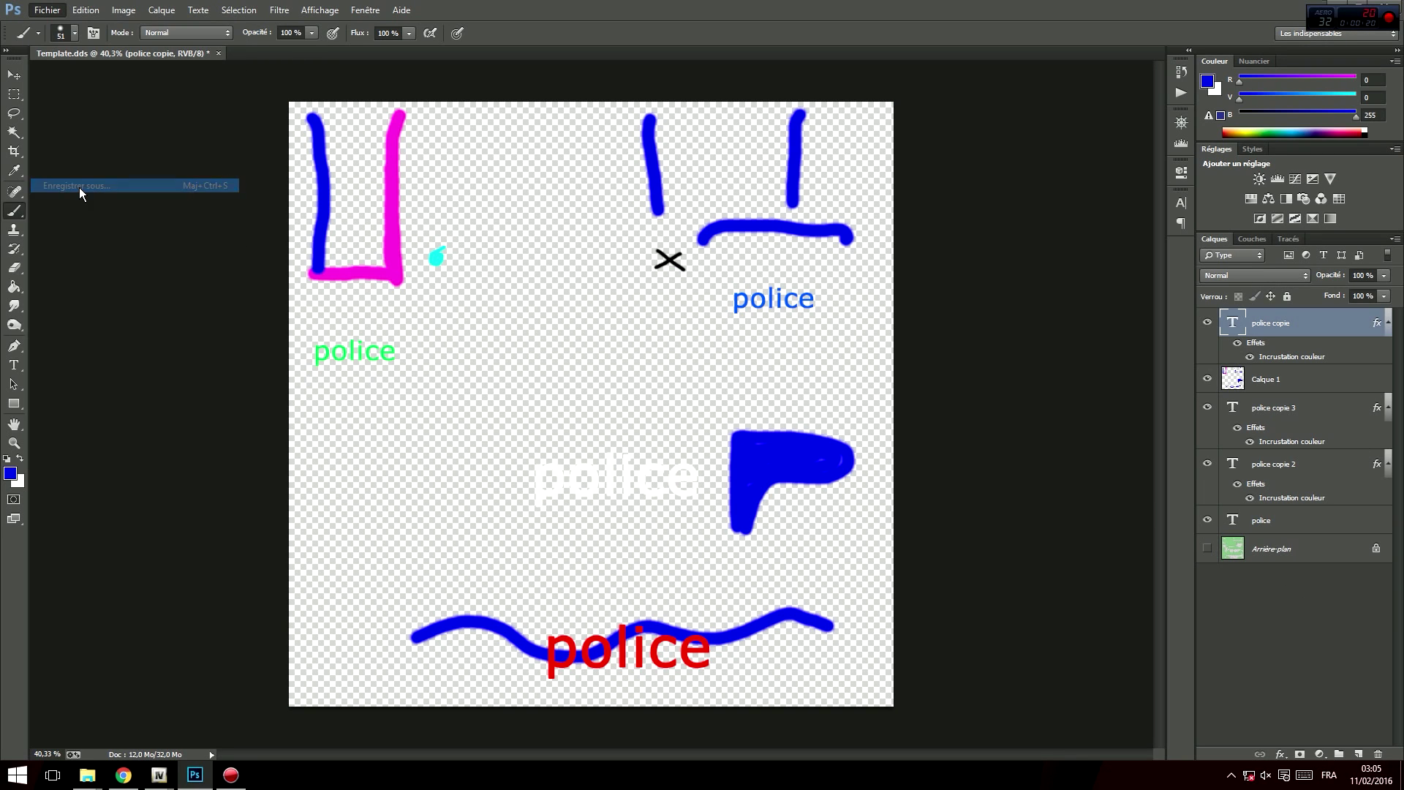
left_click(212, 339)
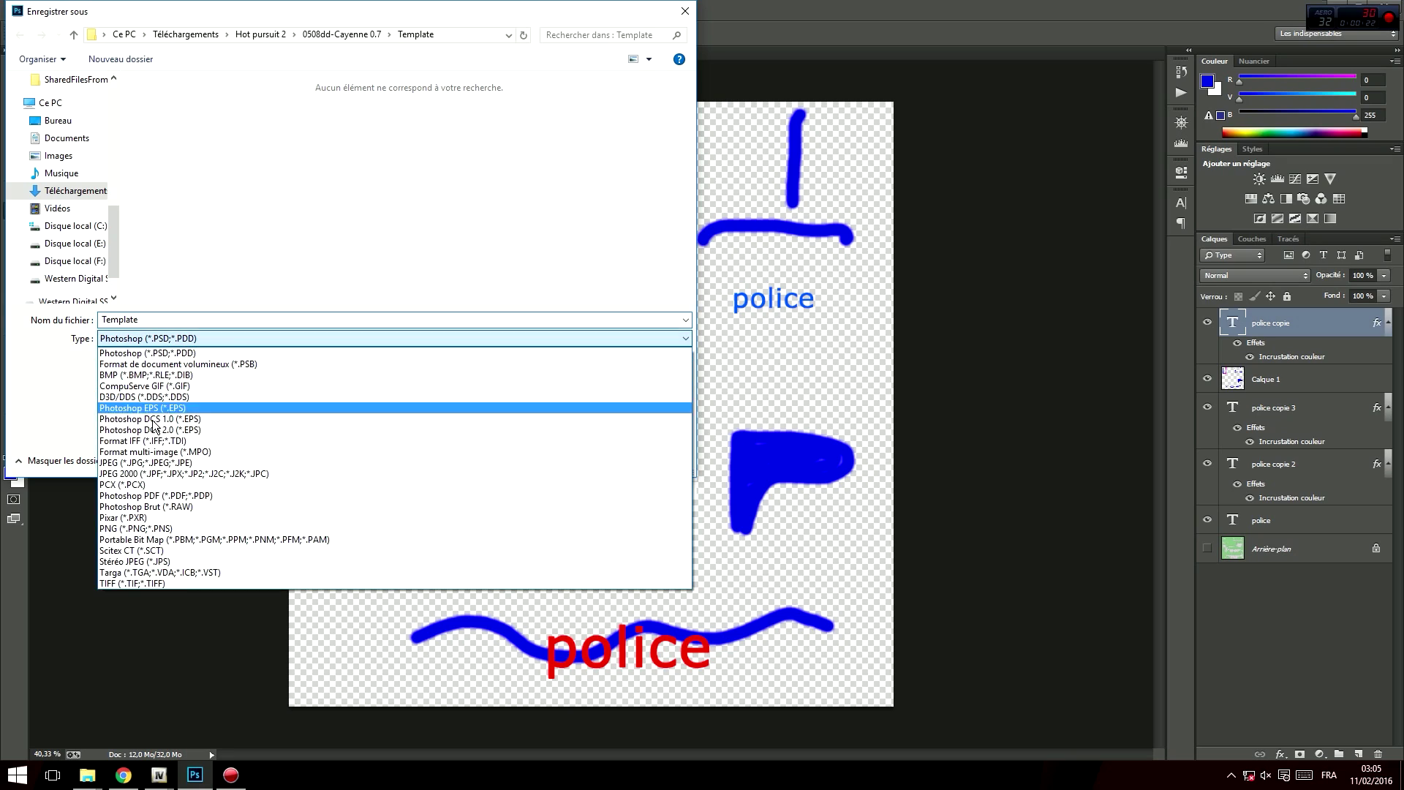
left_click(161, 528)
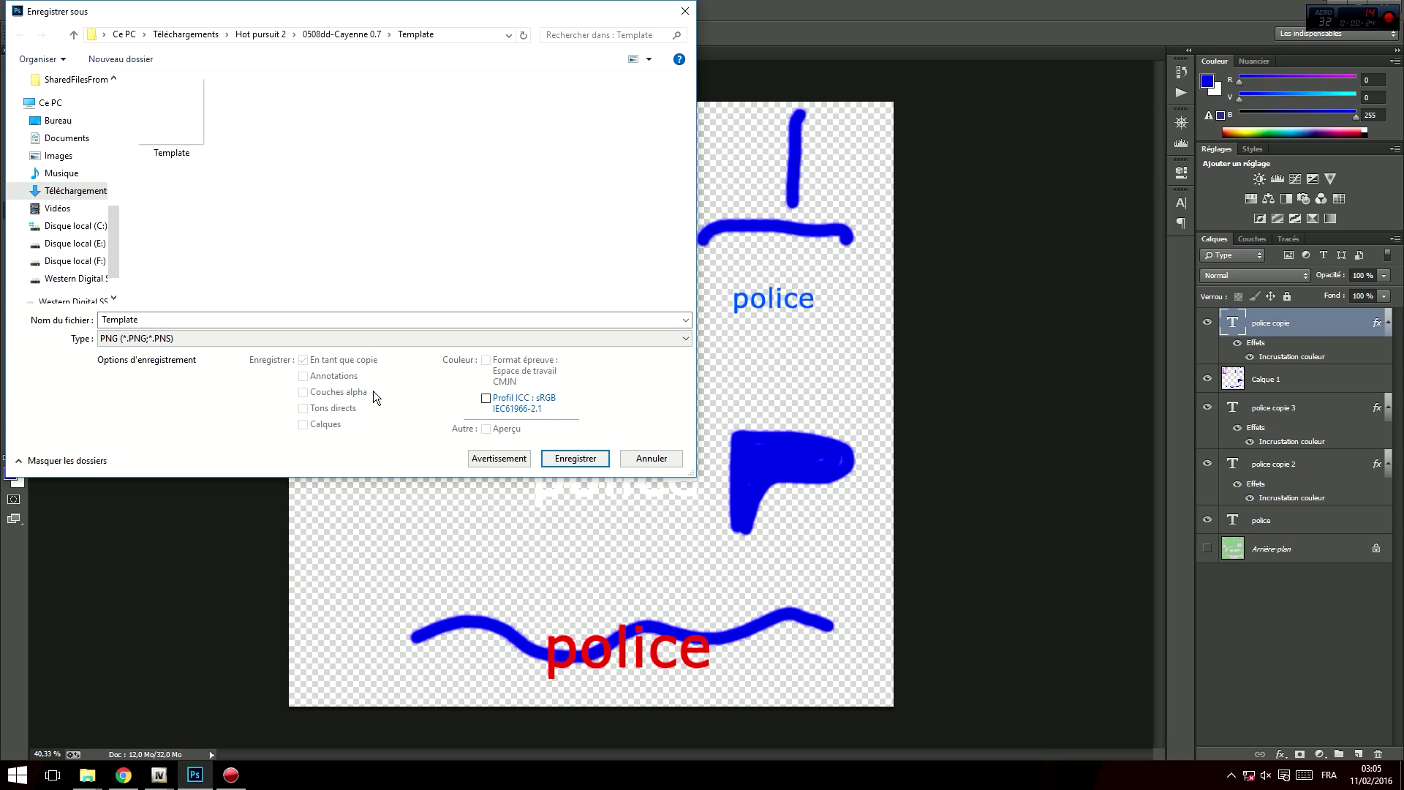
double_click(182, 113)
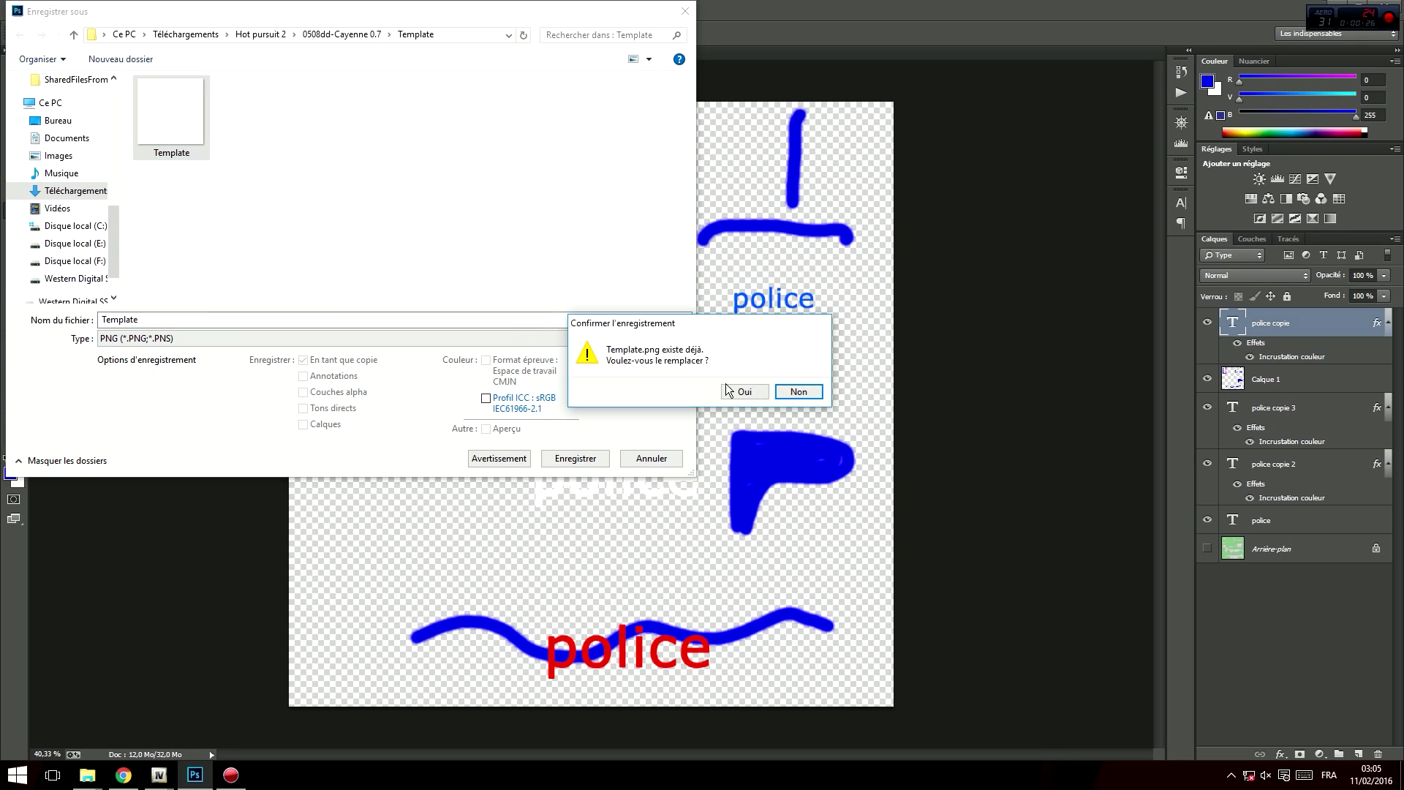
left_click(731, 393)
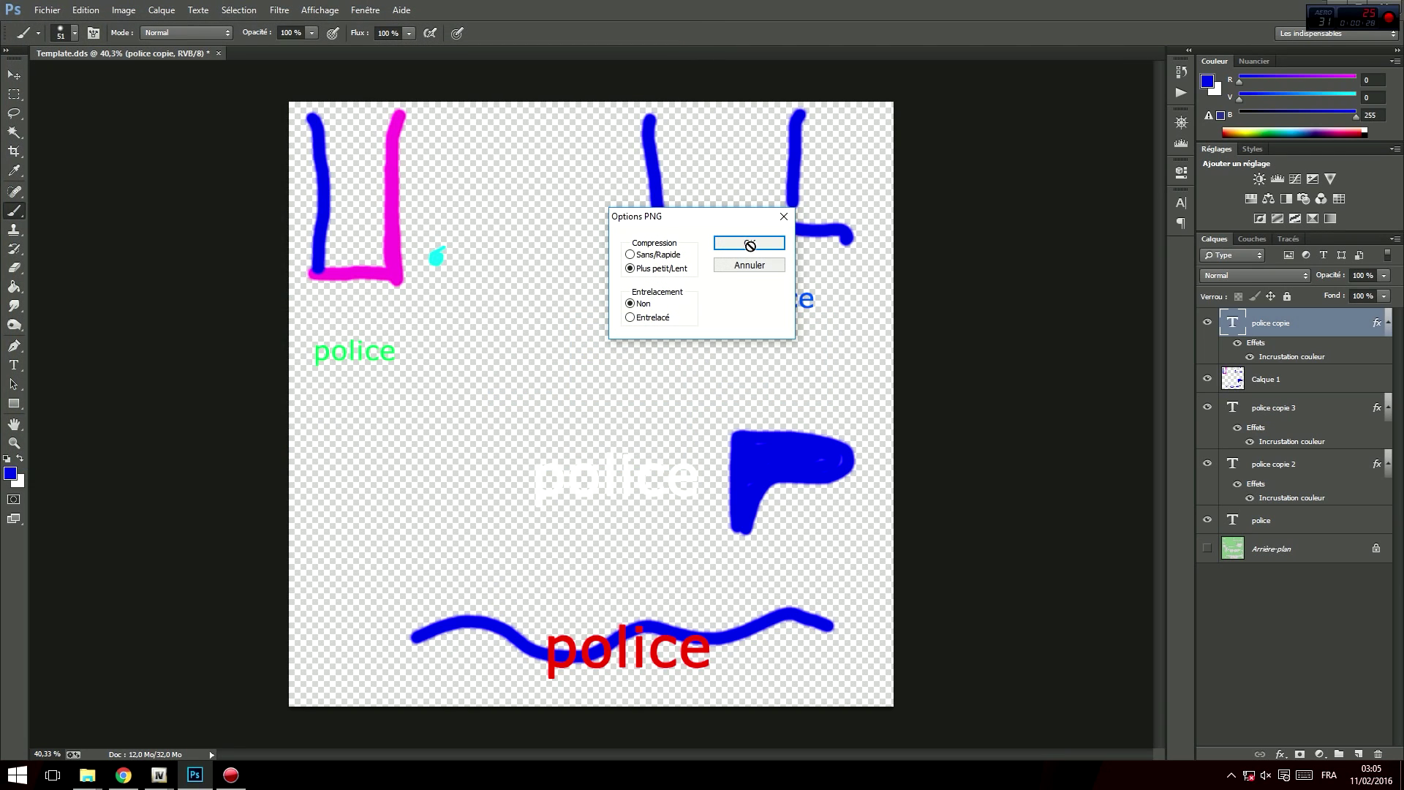
left_click(741, 244)
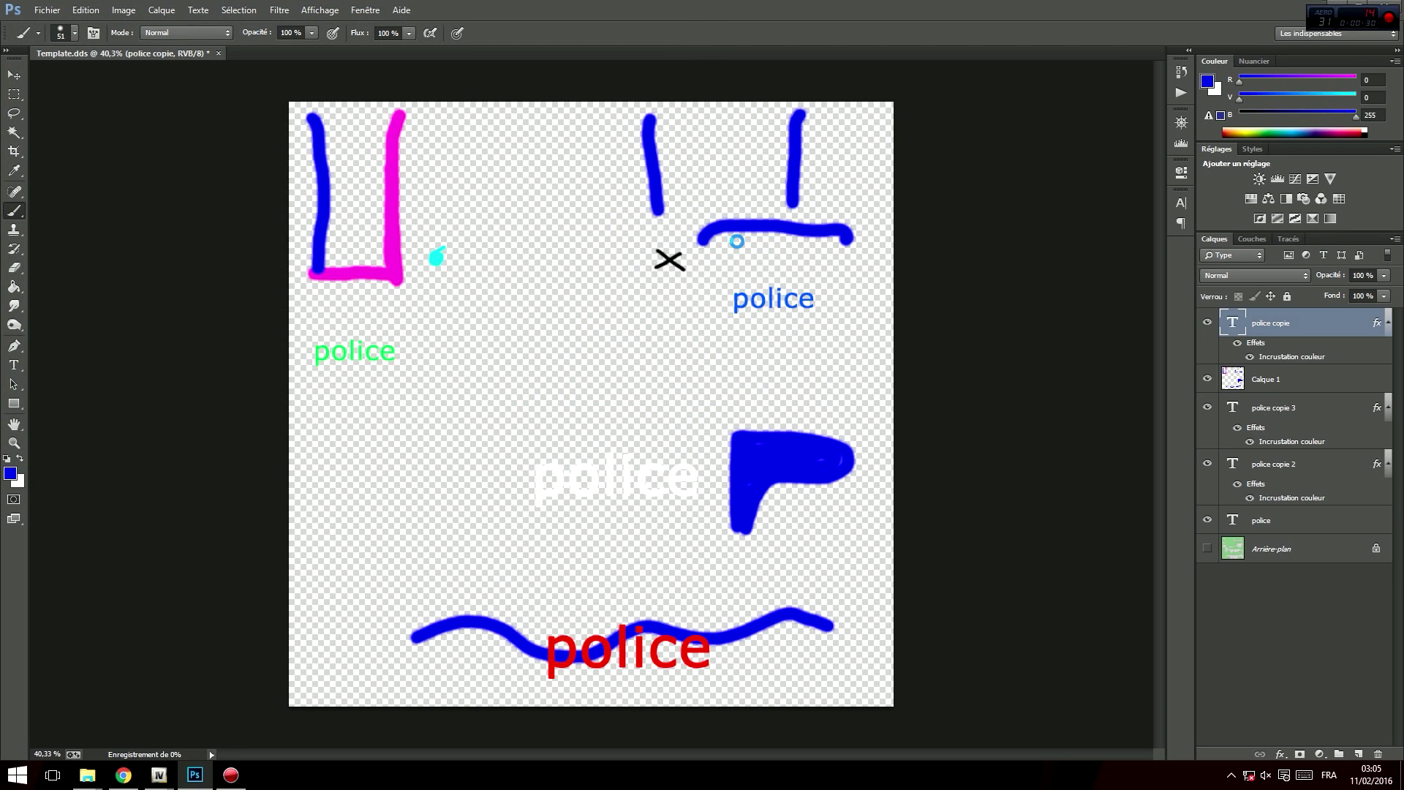
left_click(744, 297)
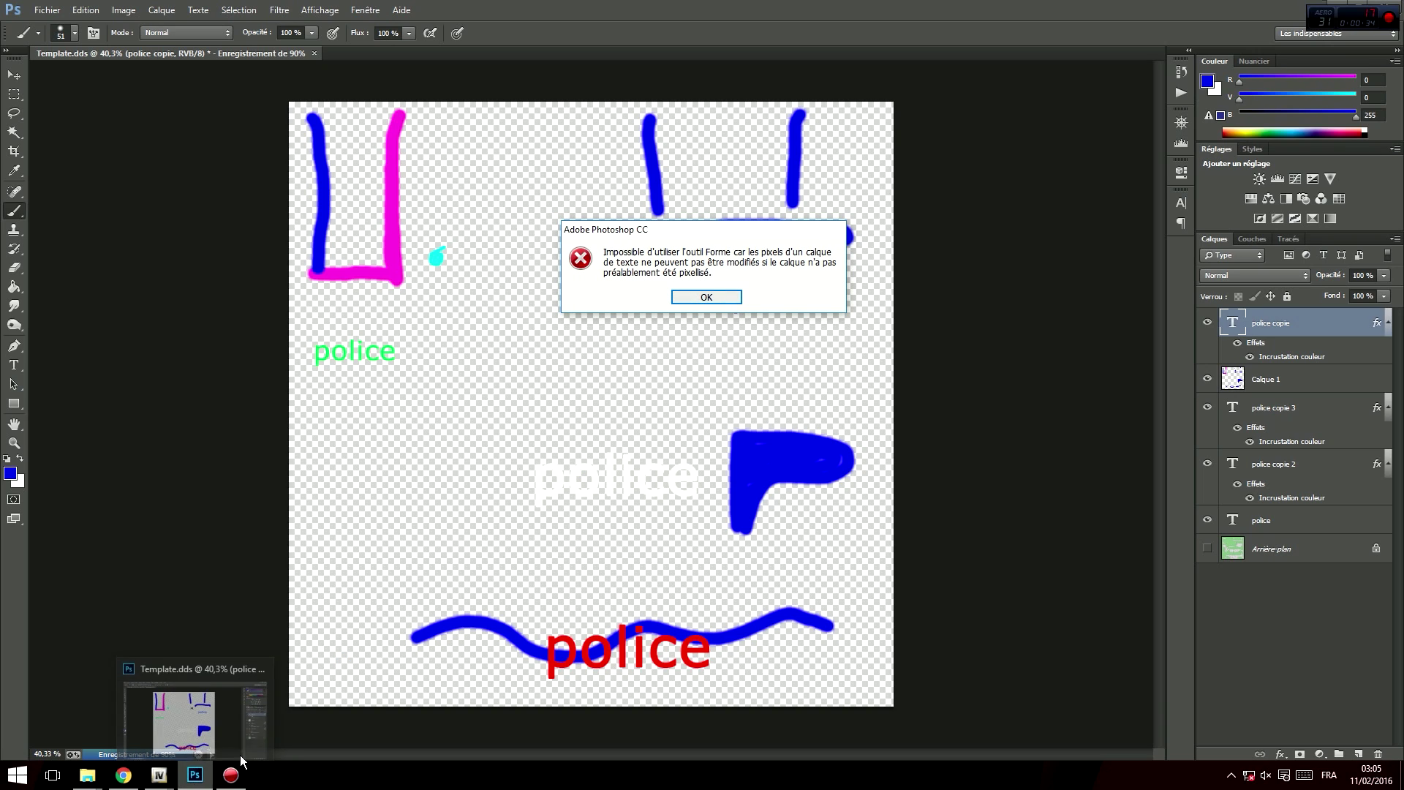
left_click(704, 298)
- Switch to OpenIV, close the rocoto_hi.yft model viewer, and maximize the main window
mouse_move(158, 775)
left_click(209, 720)
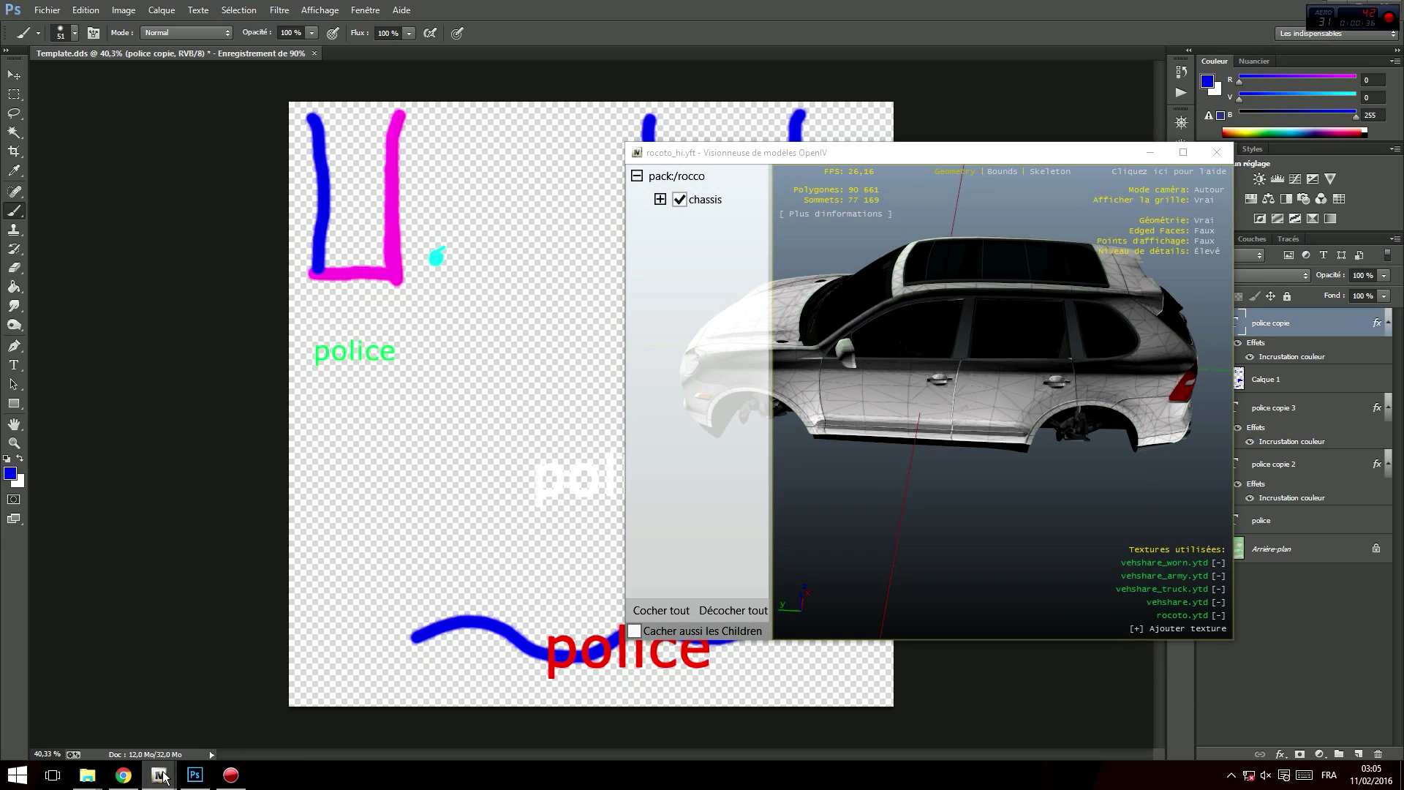
left_click(121, 716)
left_click(218, 728)
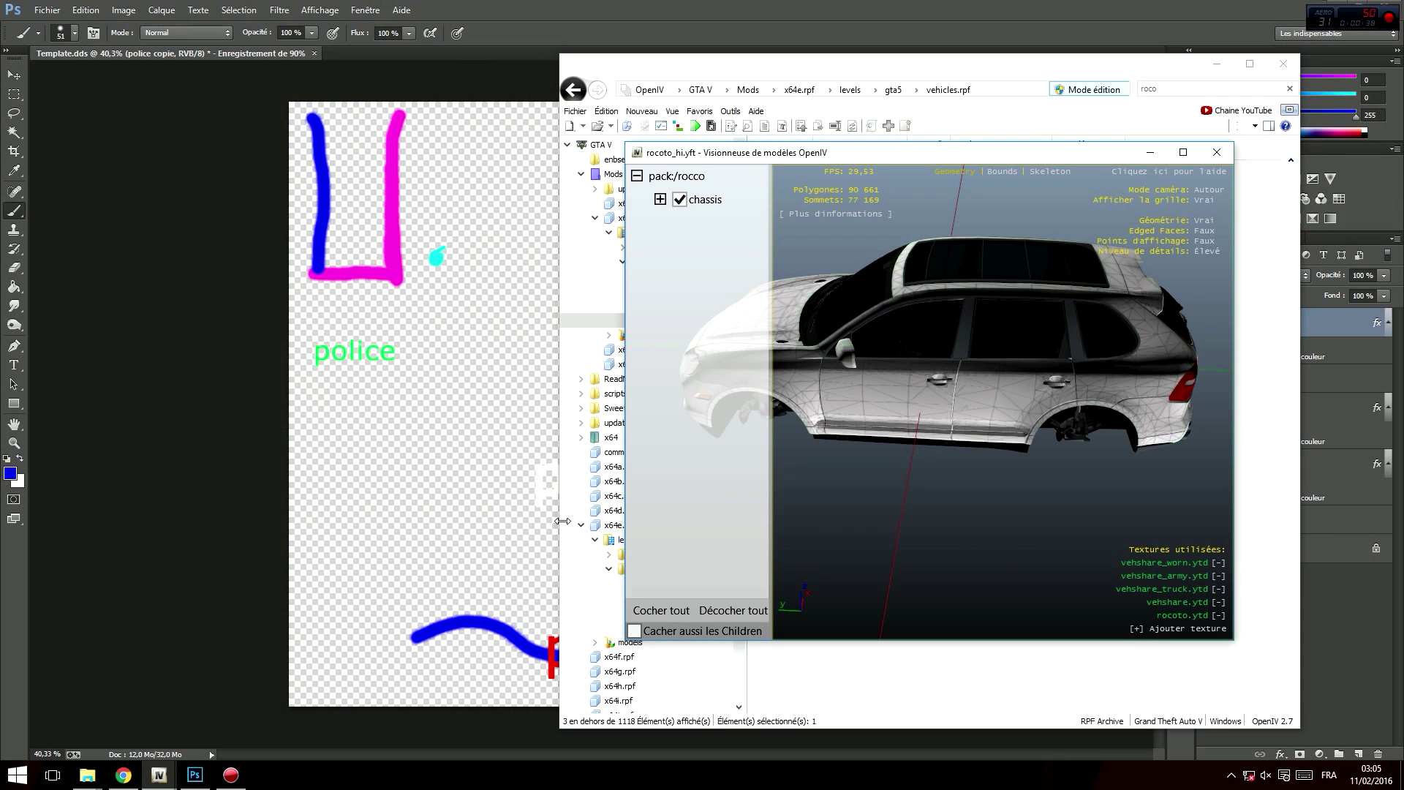
left_click(1217, 152)
double_click(1176, 60)
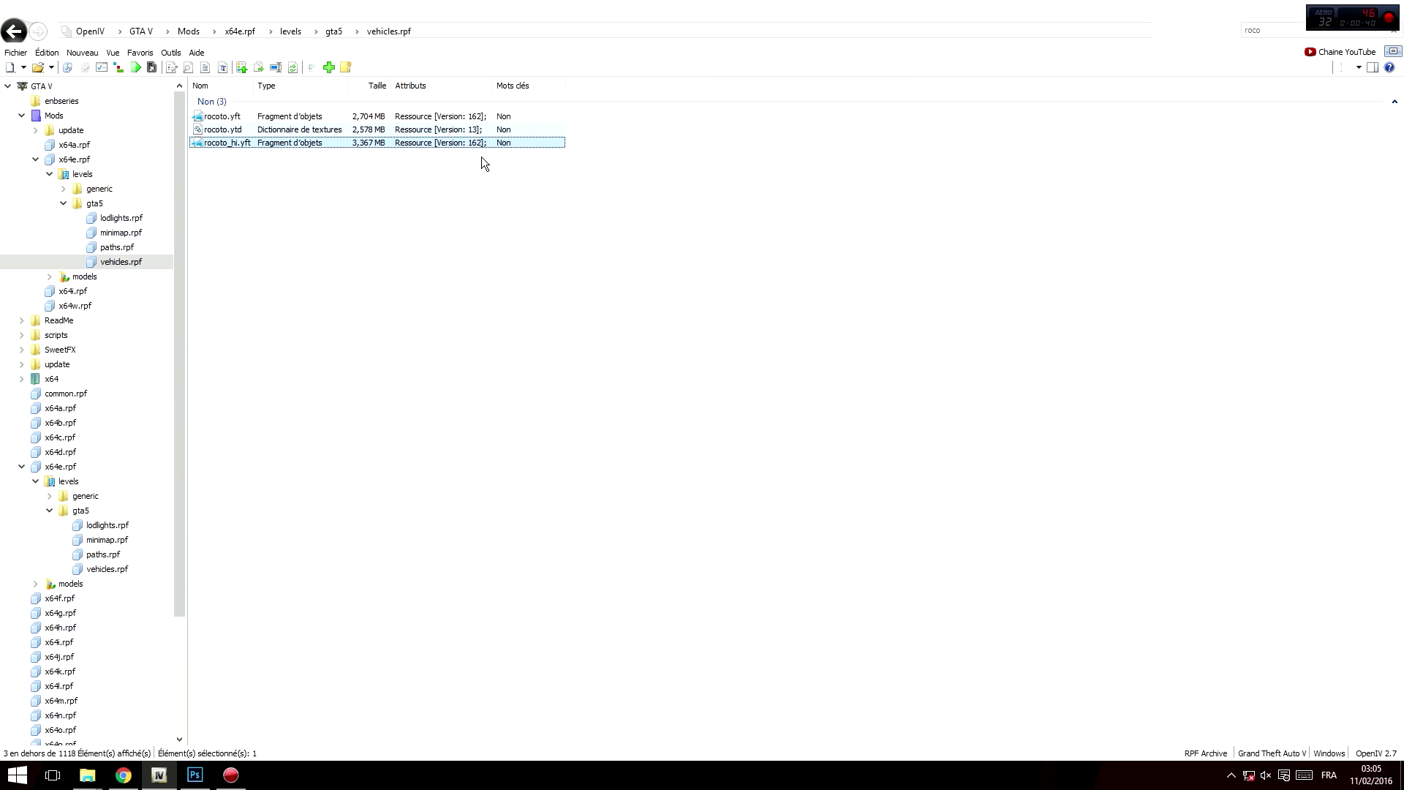
- Replace the Template texture in rocoto.ytd with the police livery Template.png and save the texture dictionary
double_click(303, 129)
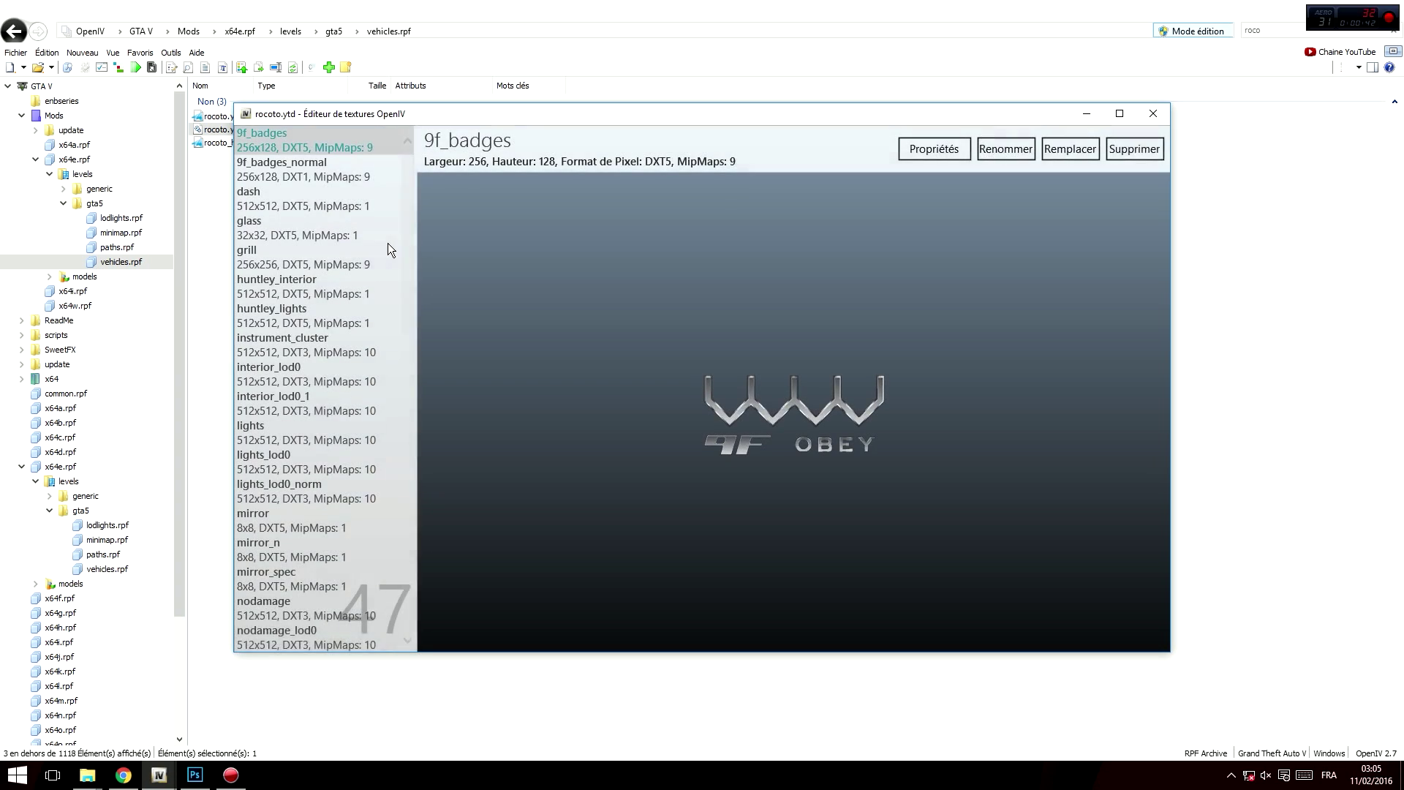
left_click_drag(405, 256, 403, 408)
left_click(340, 279)
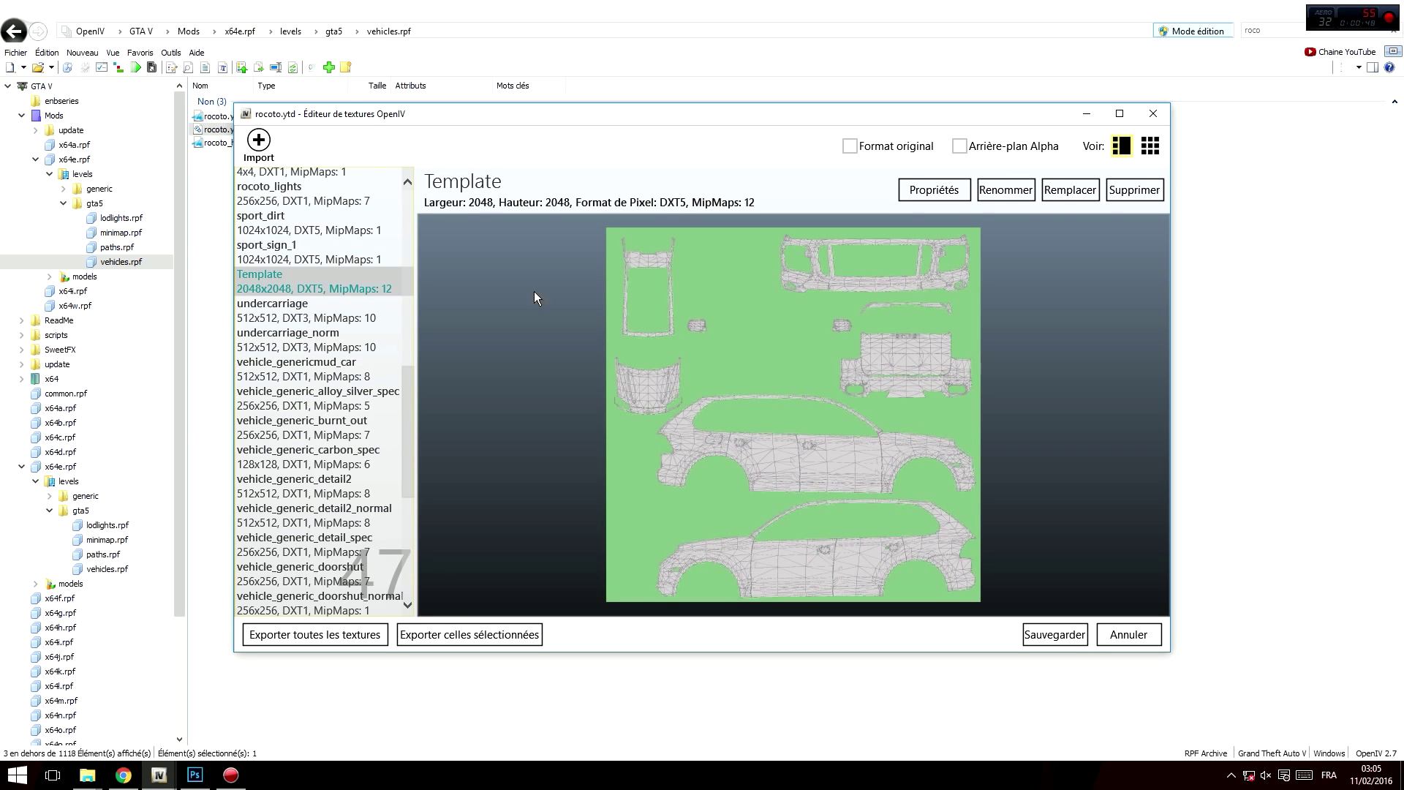
left_click(1069, 191)
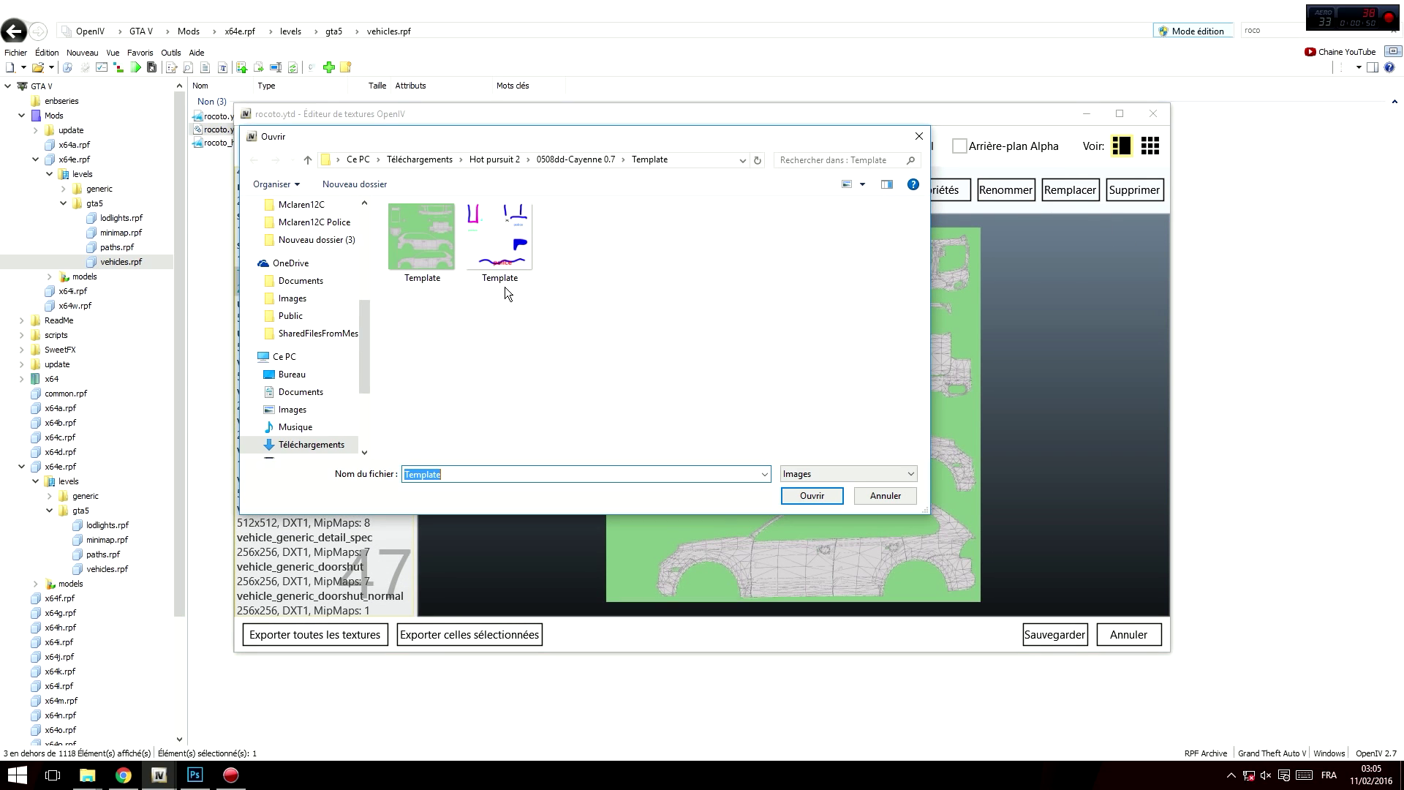
double_click(497, 251)
left_click(1058, 636)
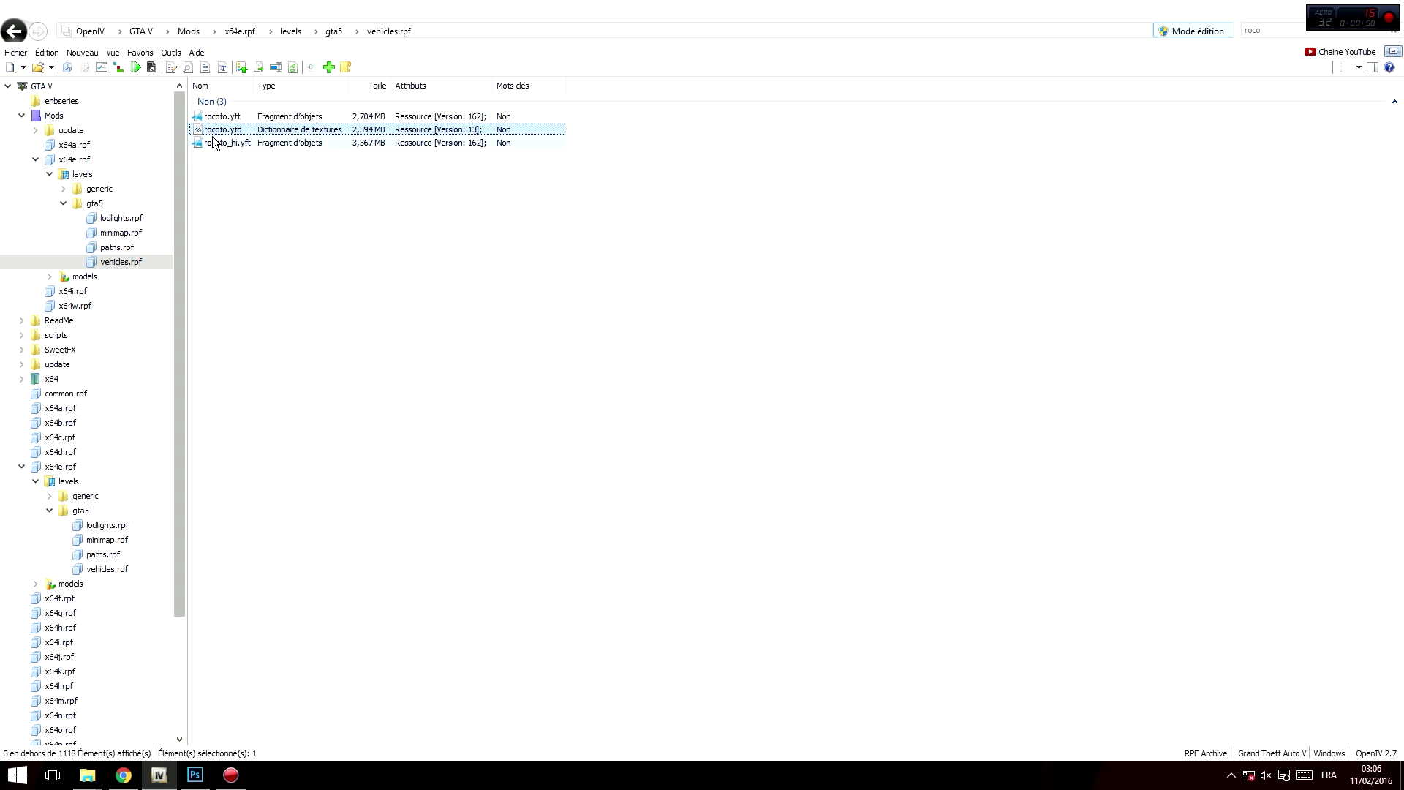
- Open rocoto_hi.yft in the model viewer and examine how the police livery maps onto the front, sides, roof and rear
left_click(213, 143)
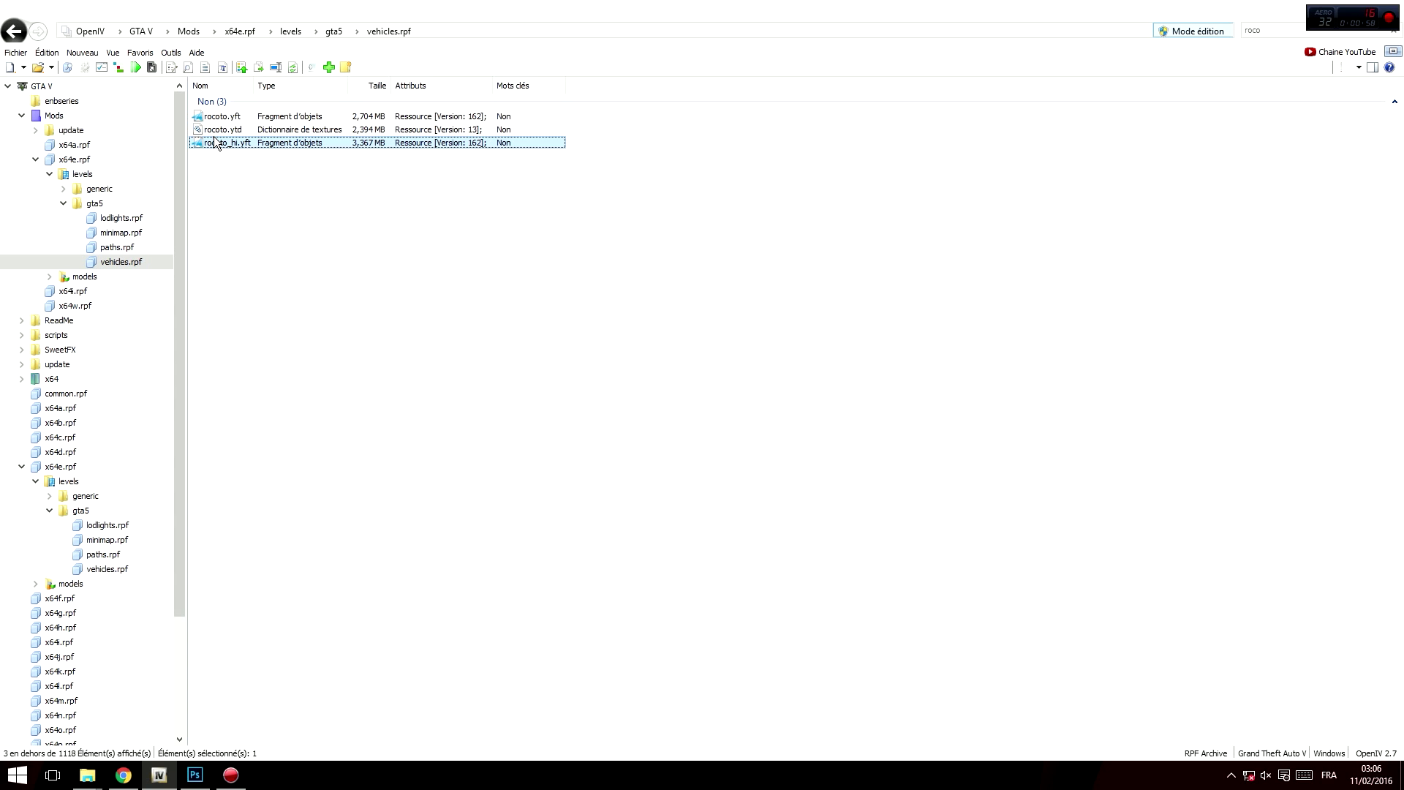
double_click(233, 145)
left_click_drag(543, 284, 726, 293)
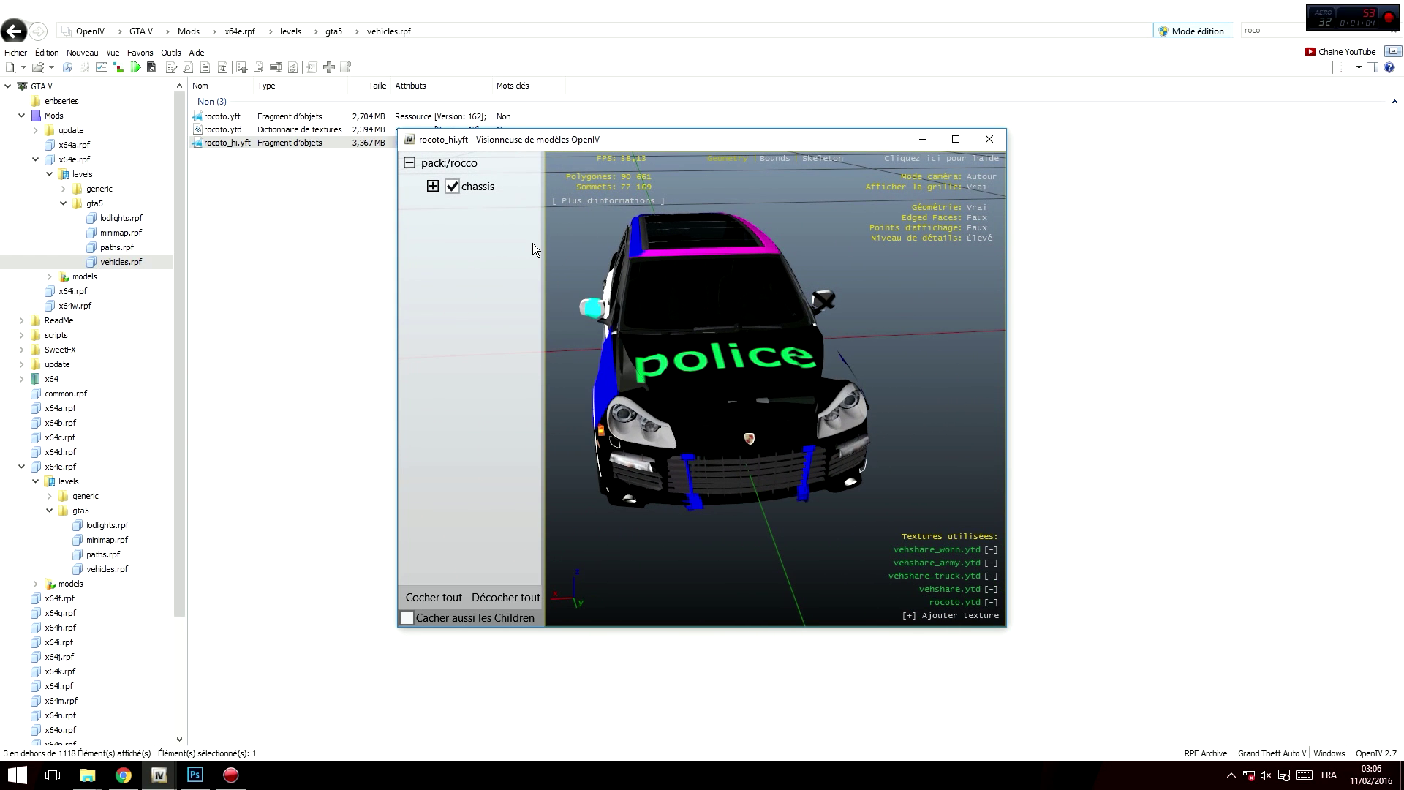
left_click_drag(611, 138, 790, 159)
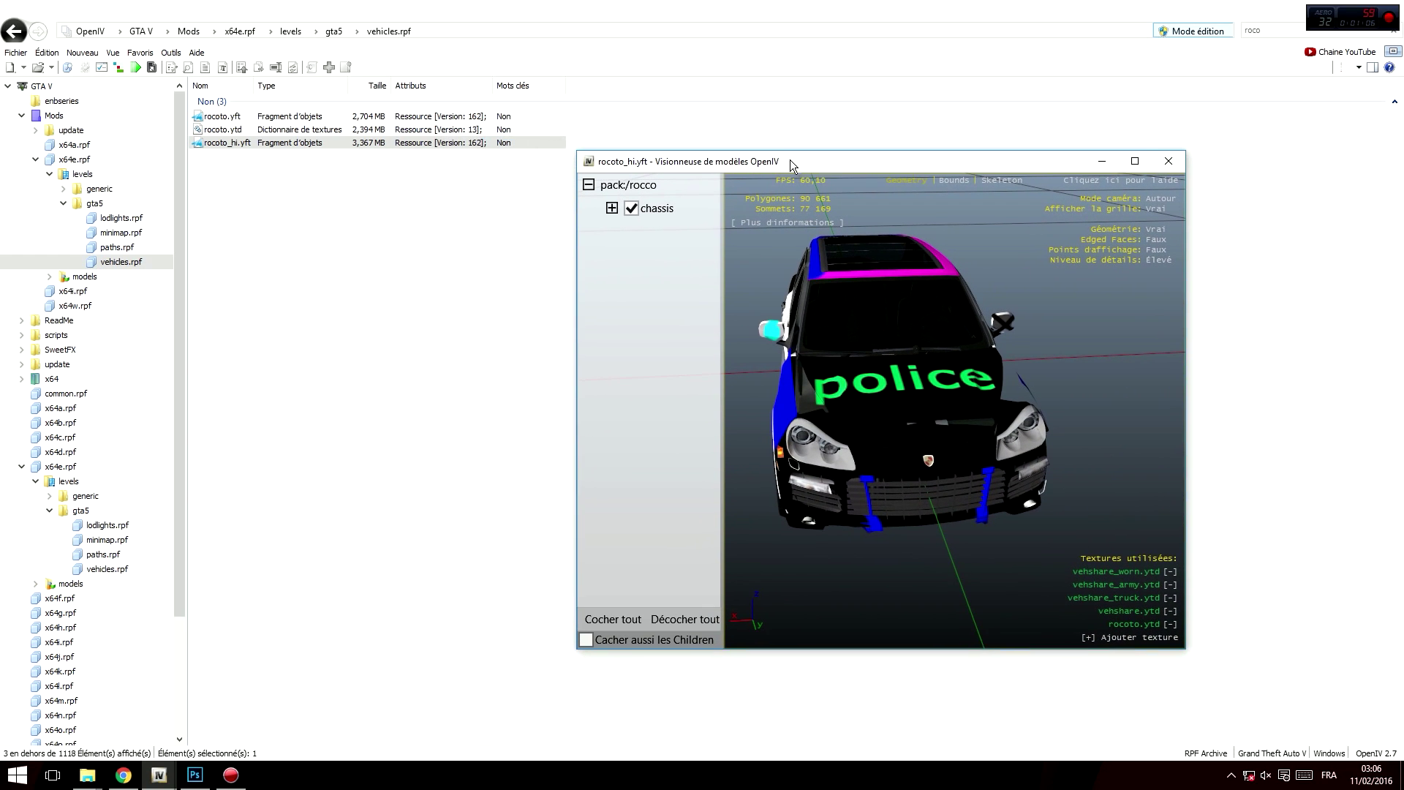
left_click_drag(936, 342, 575, 335)
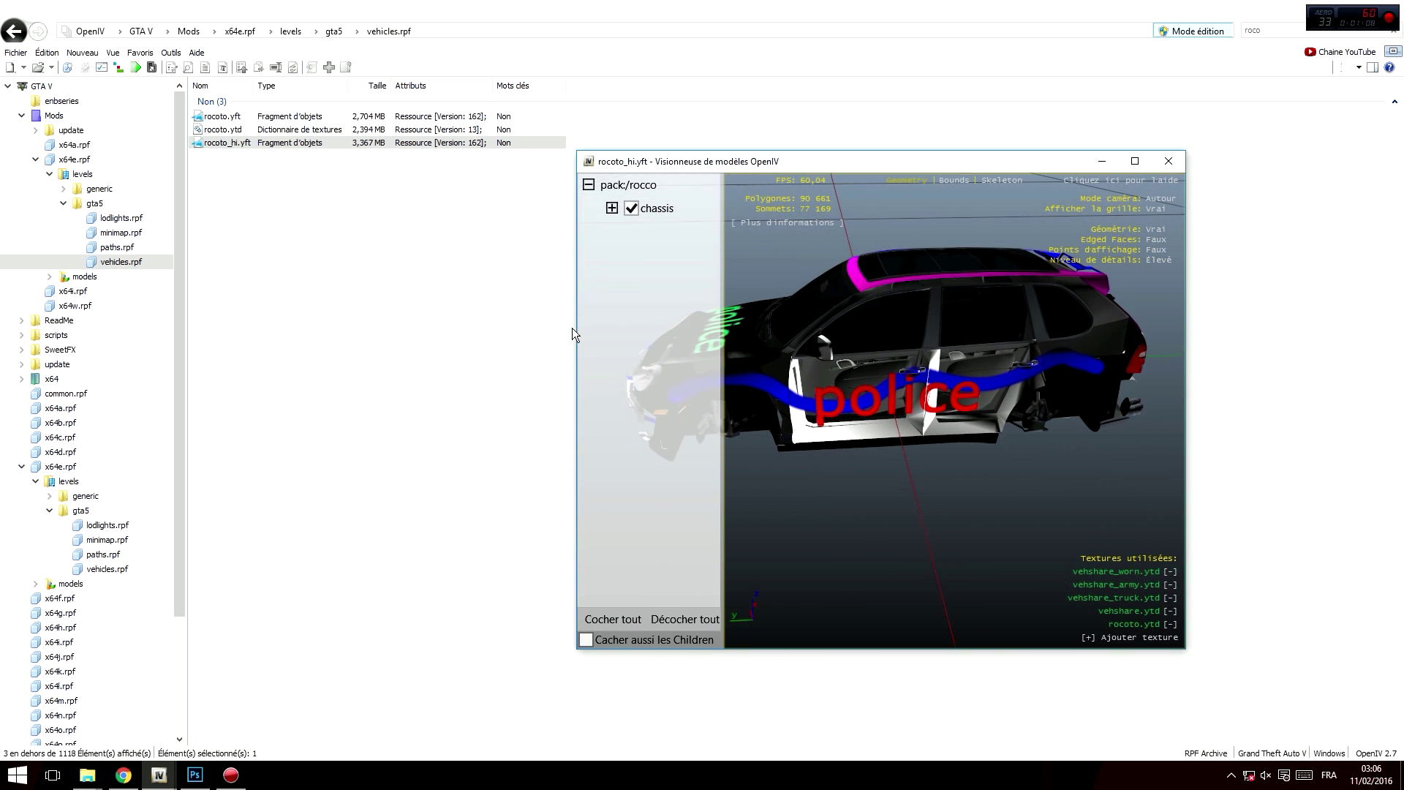
left_click_drag(938, 339, 770, 372)
left_click_drag(989, 376, 856, 338)
scroll(771, 293, "up", 5)
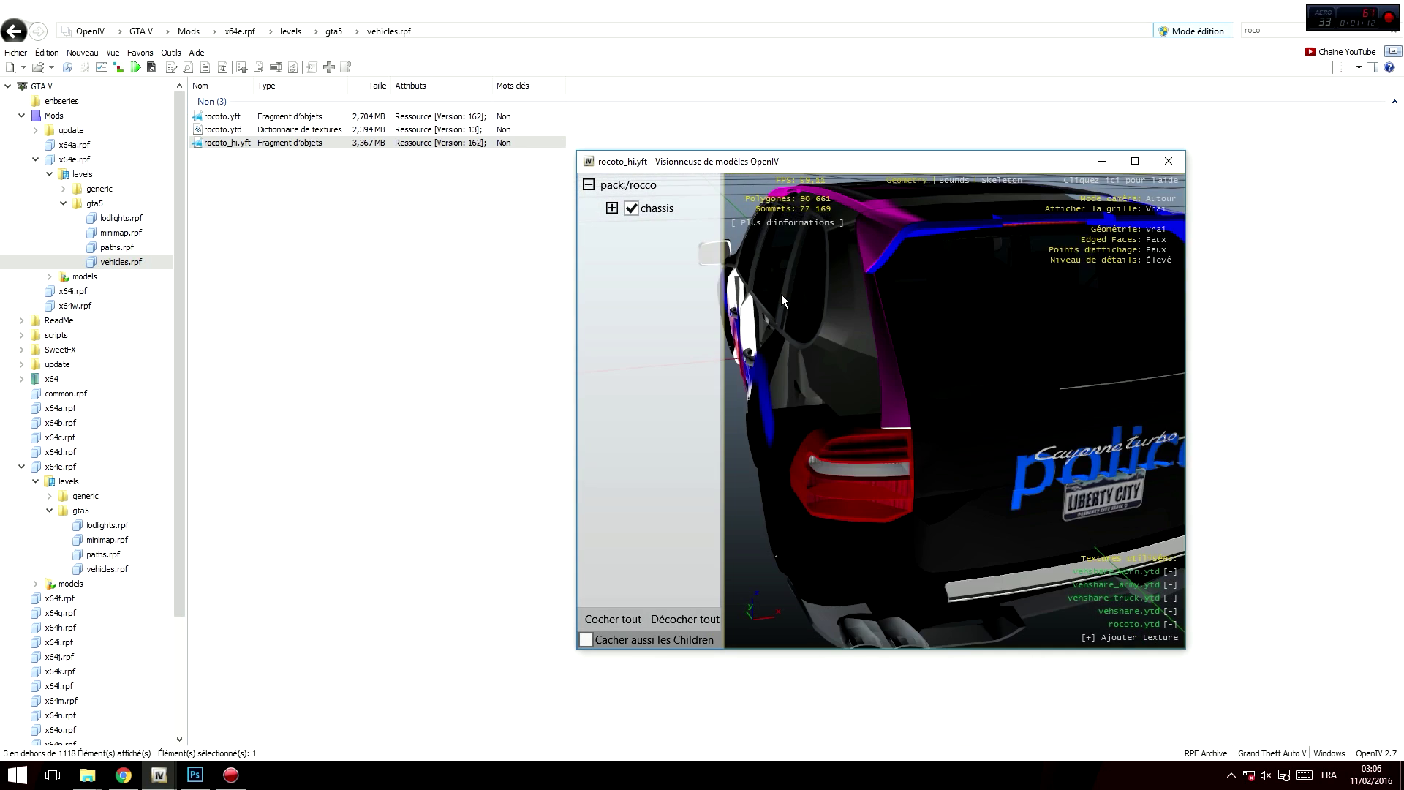
scroll(782, 294, "down", 6)
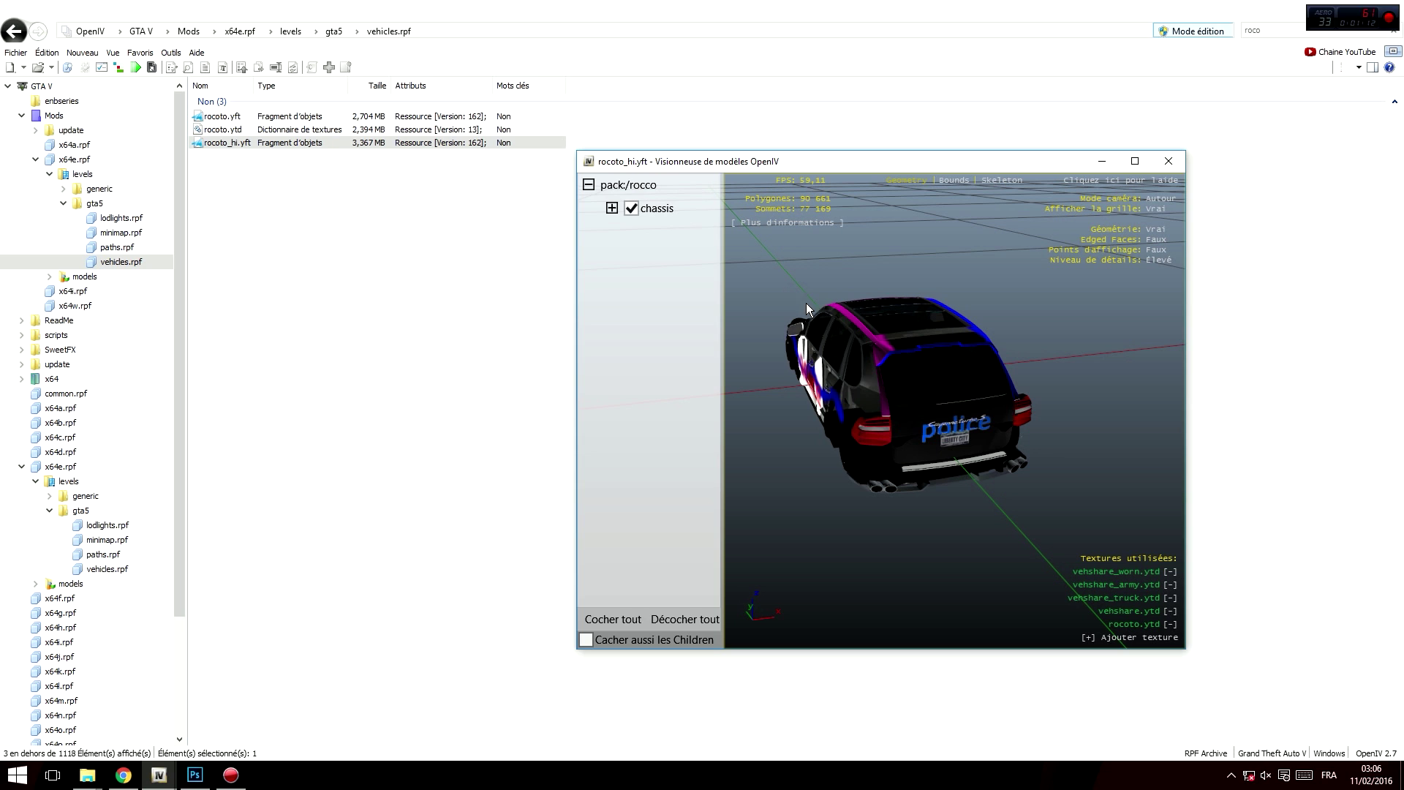
scroll(867, 346, "up", 5)
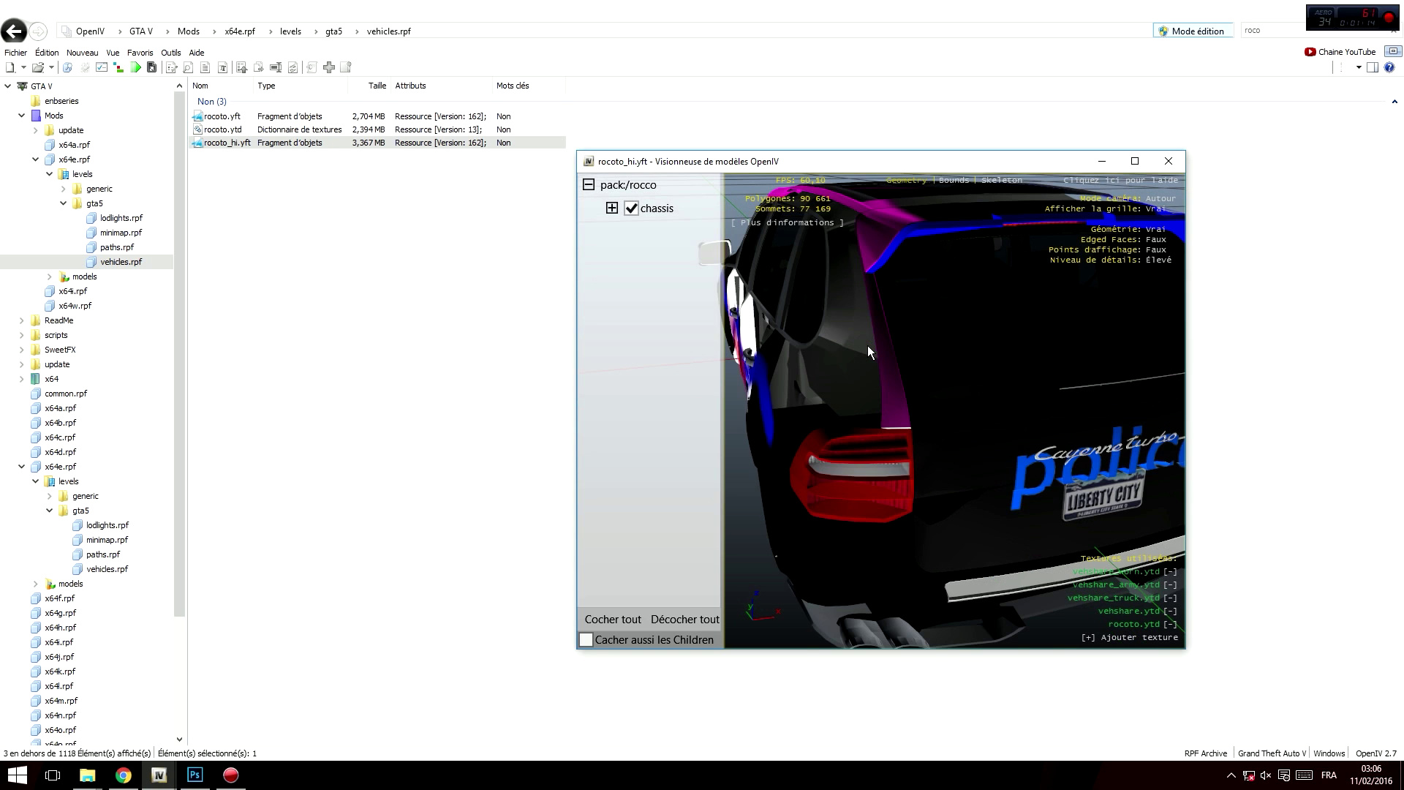
left_click_drag(868, 346, 955, 240)
scroll(872, 332, "down", 3)
scroll(933, 336, "up", 1)
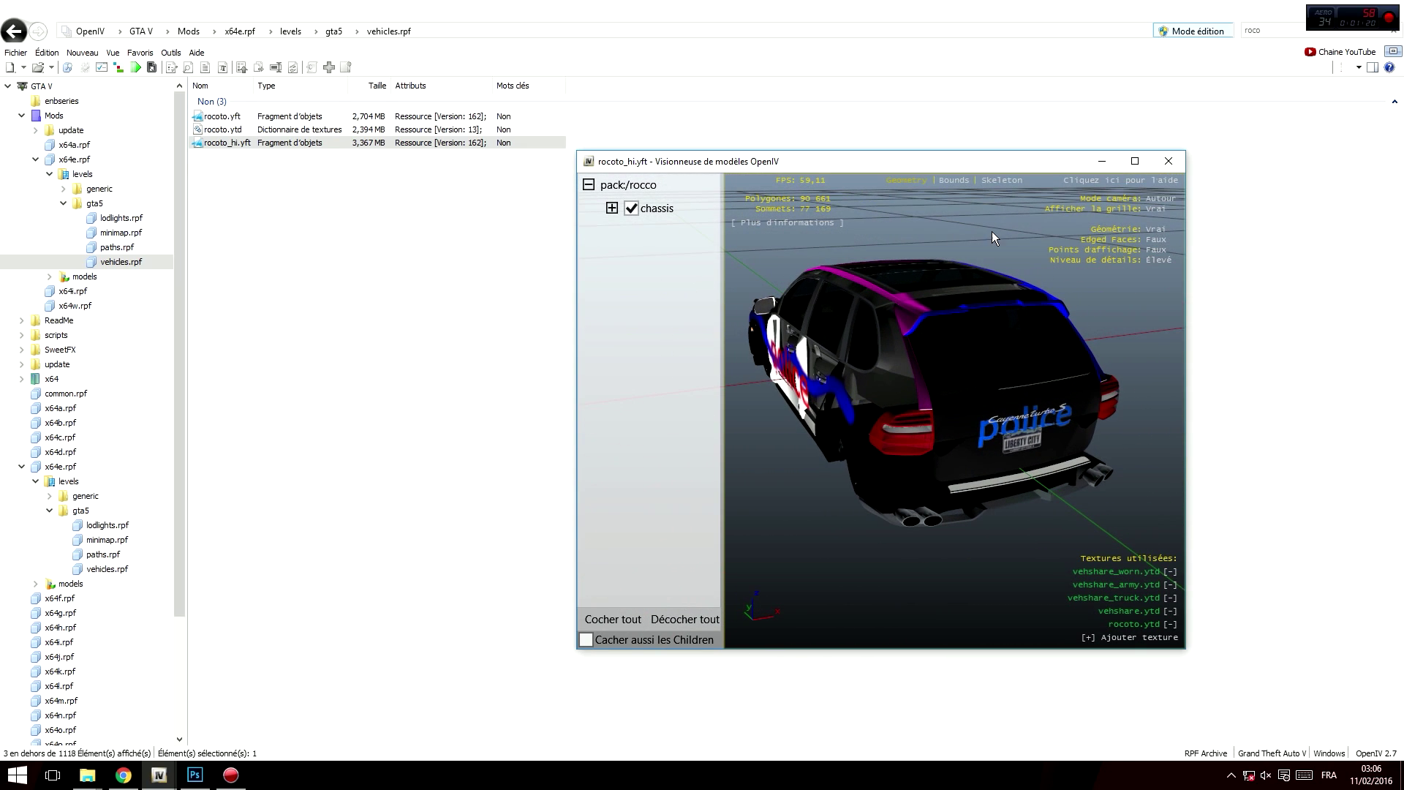
left_click_drag(937, 352, 893, 351)
scroll(991, 355, "up", 5)
left_click_drag(990, 356, 923, 345)
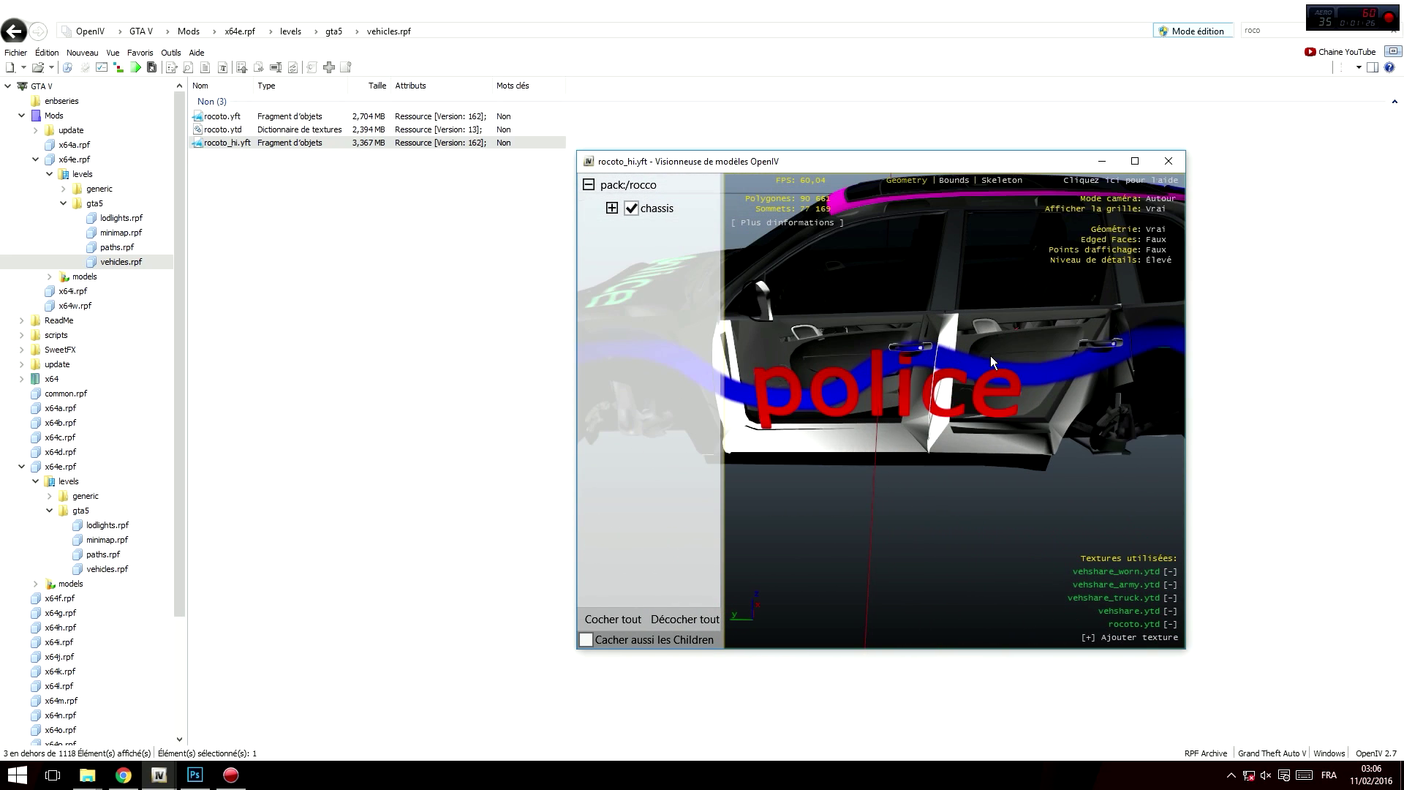
scroll(972, 347, "down", 5)
scroll(923, 345, "up", 5)
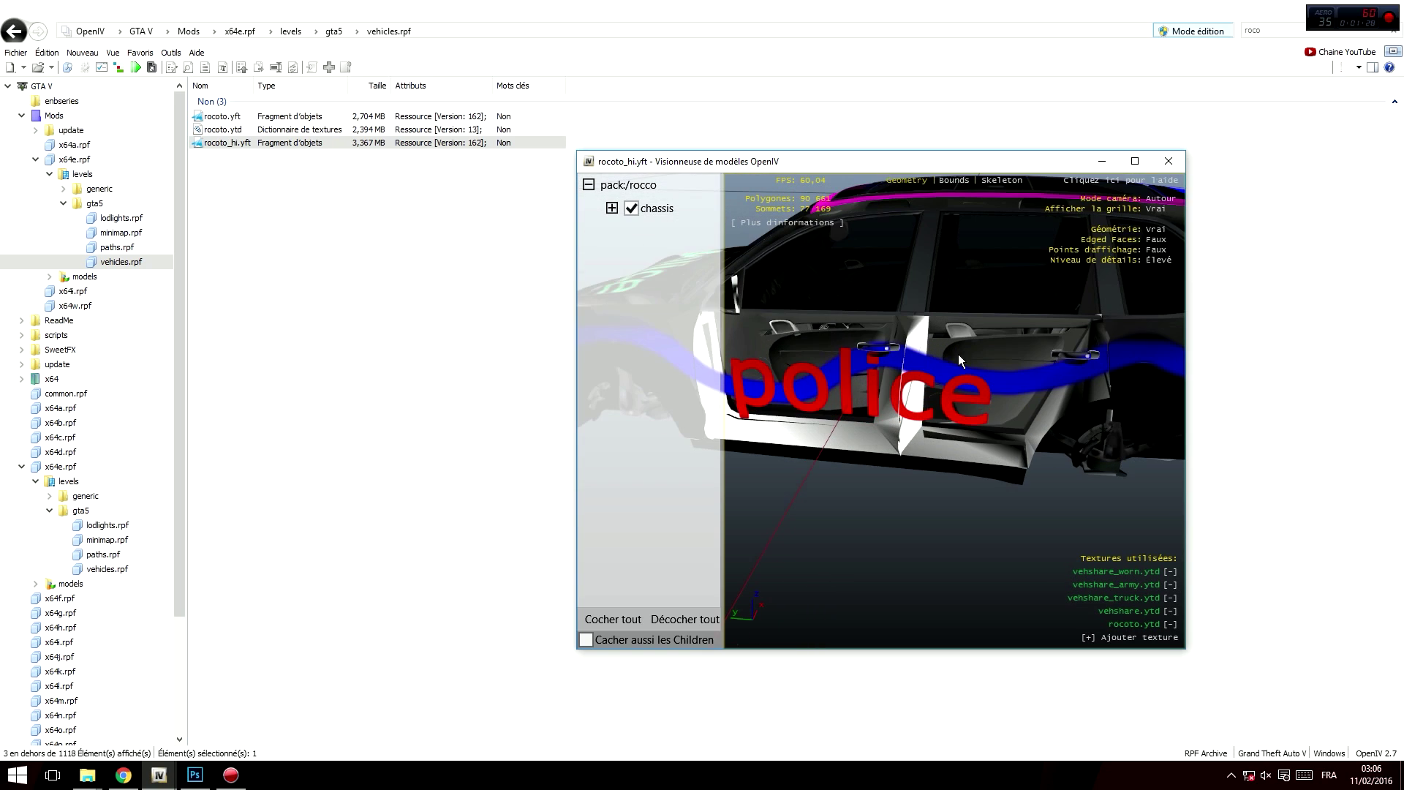
scroll(1046, 355, "down", 5)
left_click_drag(1046, 355, 834, 348)
scroll(980, 355, "up", 5)
scroll(980, 355, "down", 5)
left_click_drag(955, 338, 804, 461)
- Switch to Photoshop, try a blue Paint Bucket fill on a new layer above the hidden Arrière-plan, and undo it
left_click(192, 776)
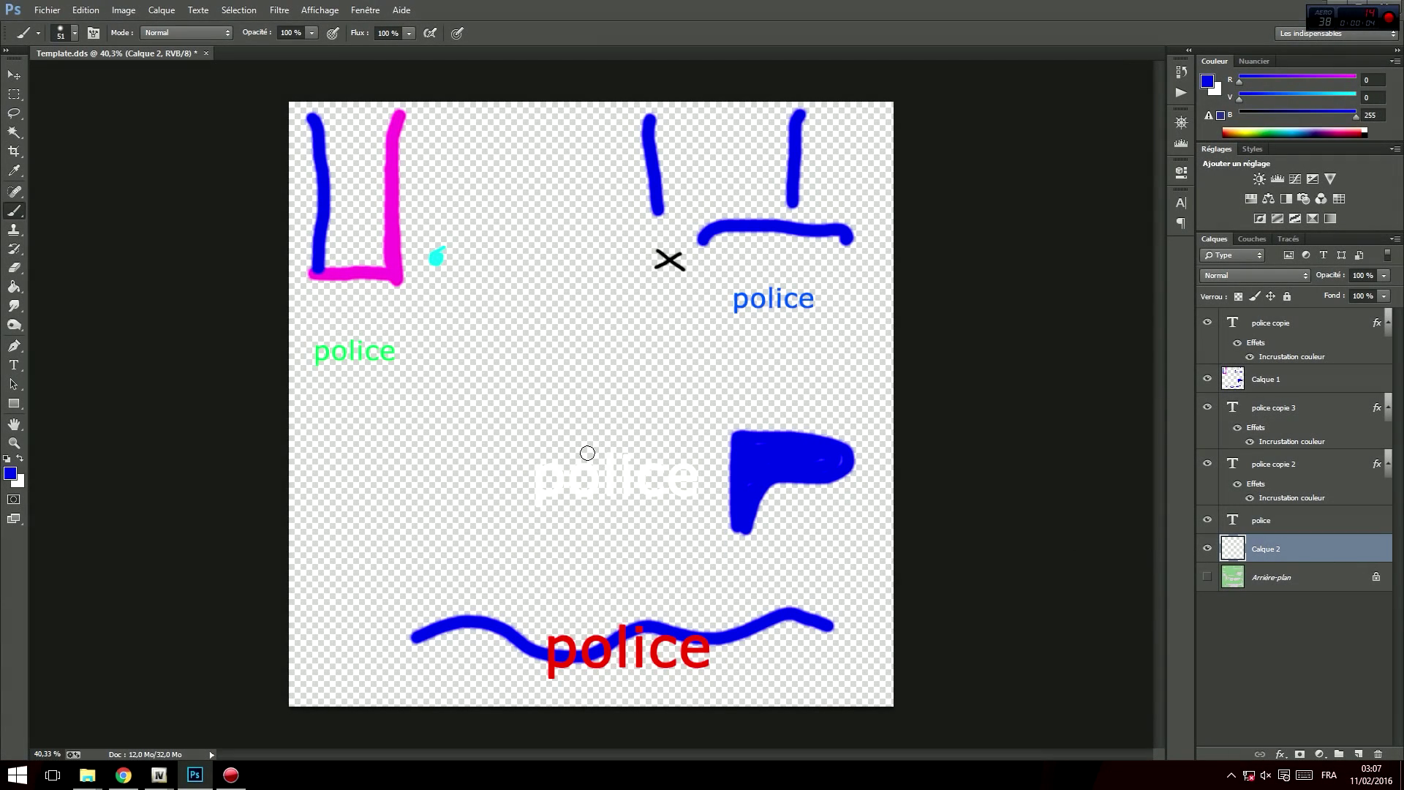
key("g")
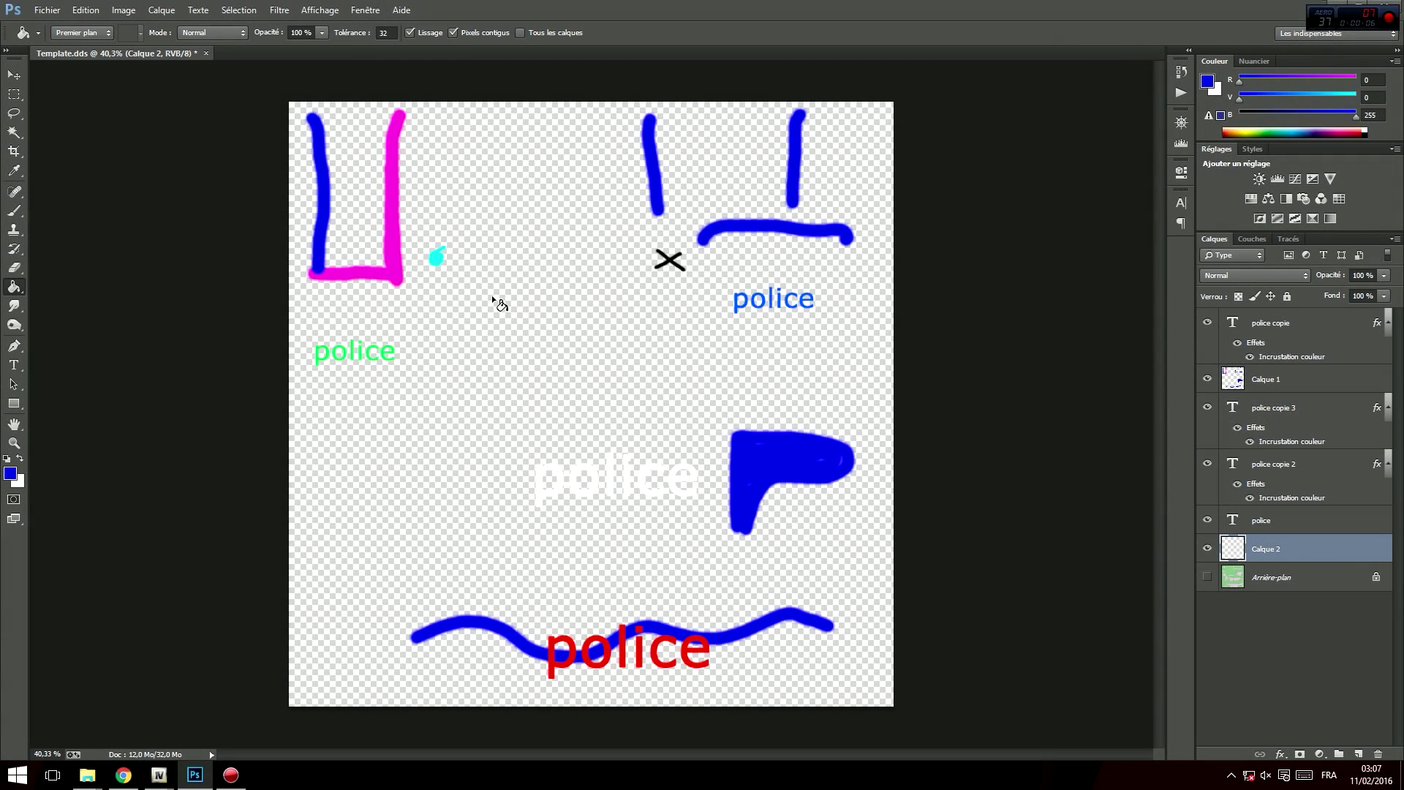
left_click(539, 351)
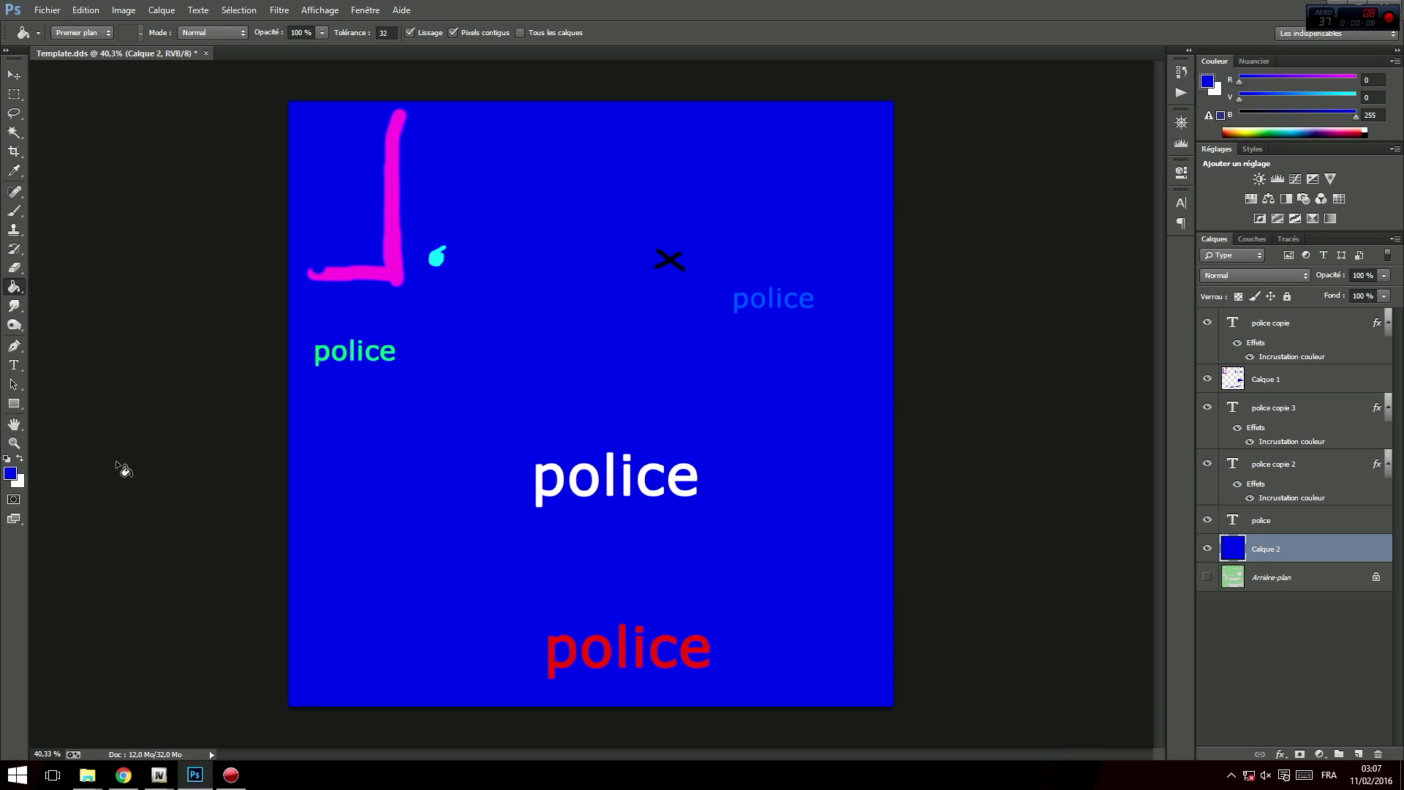
key("ctrl+z")
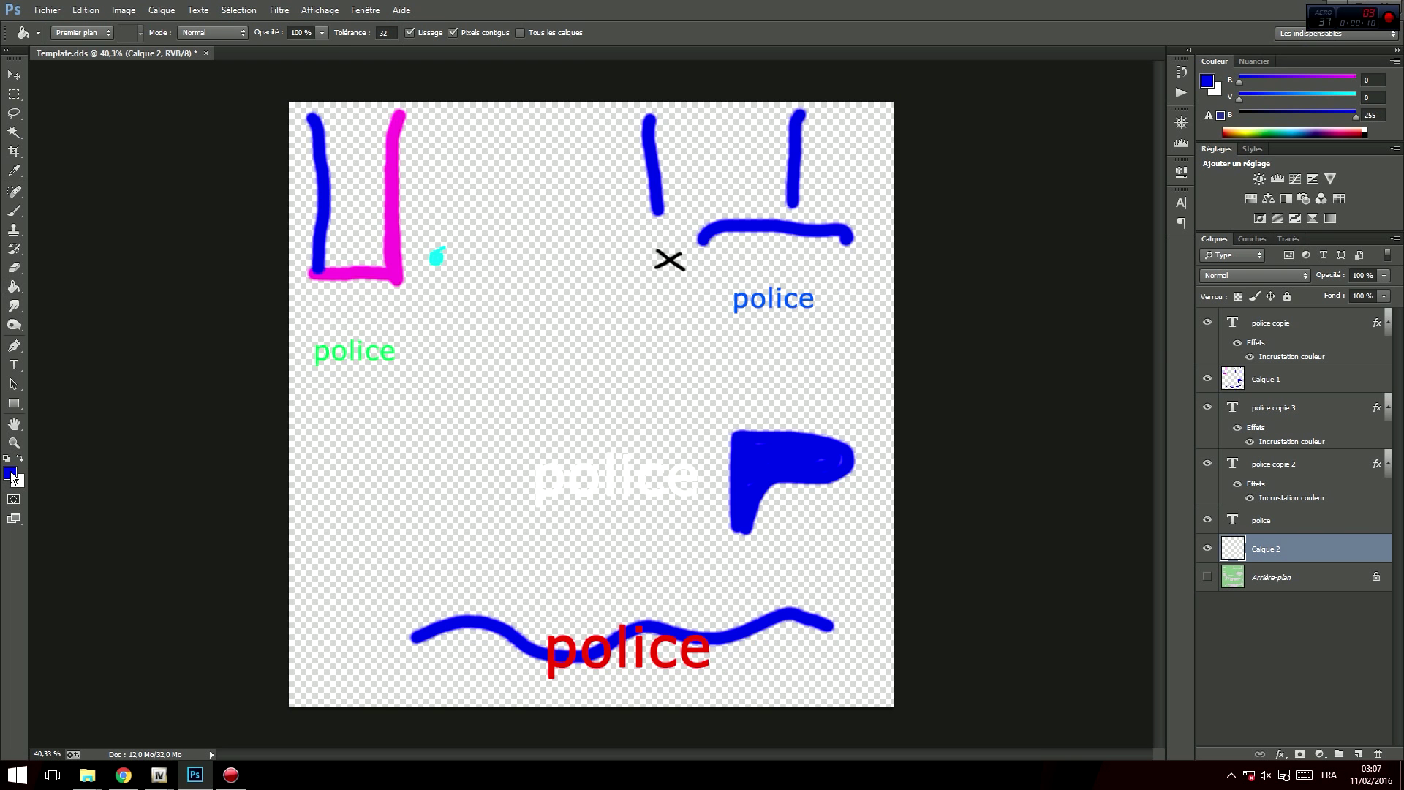
- Set the foreground colour to yellow d8ff00 and fill the Calque 2 layer with it
left_click(10, 474)
left_click(970, 258)
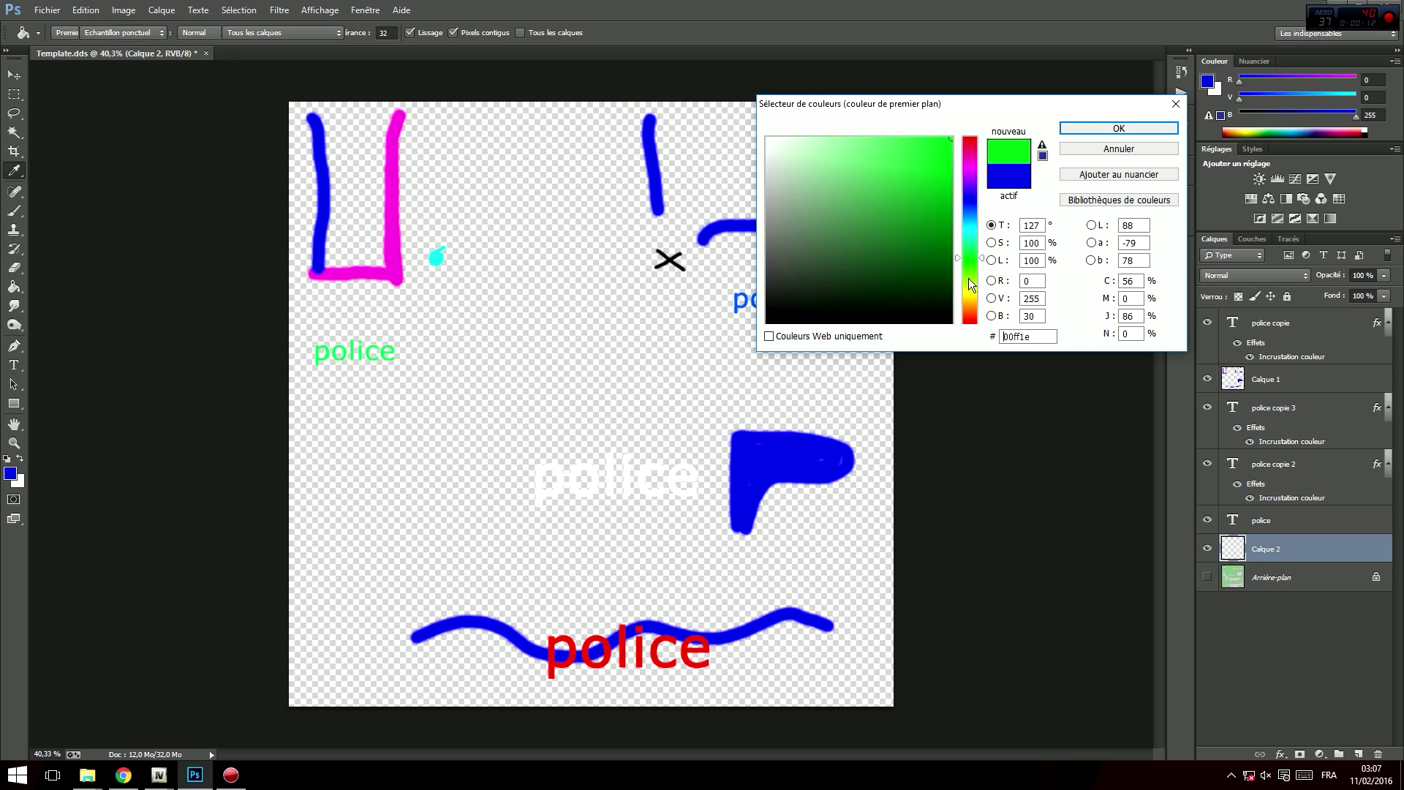
type("00ff0c")
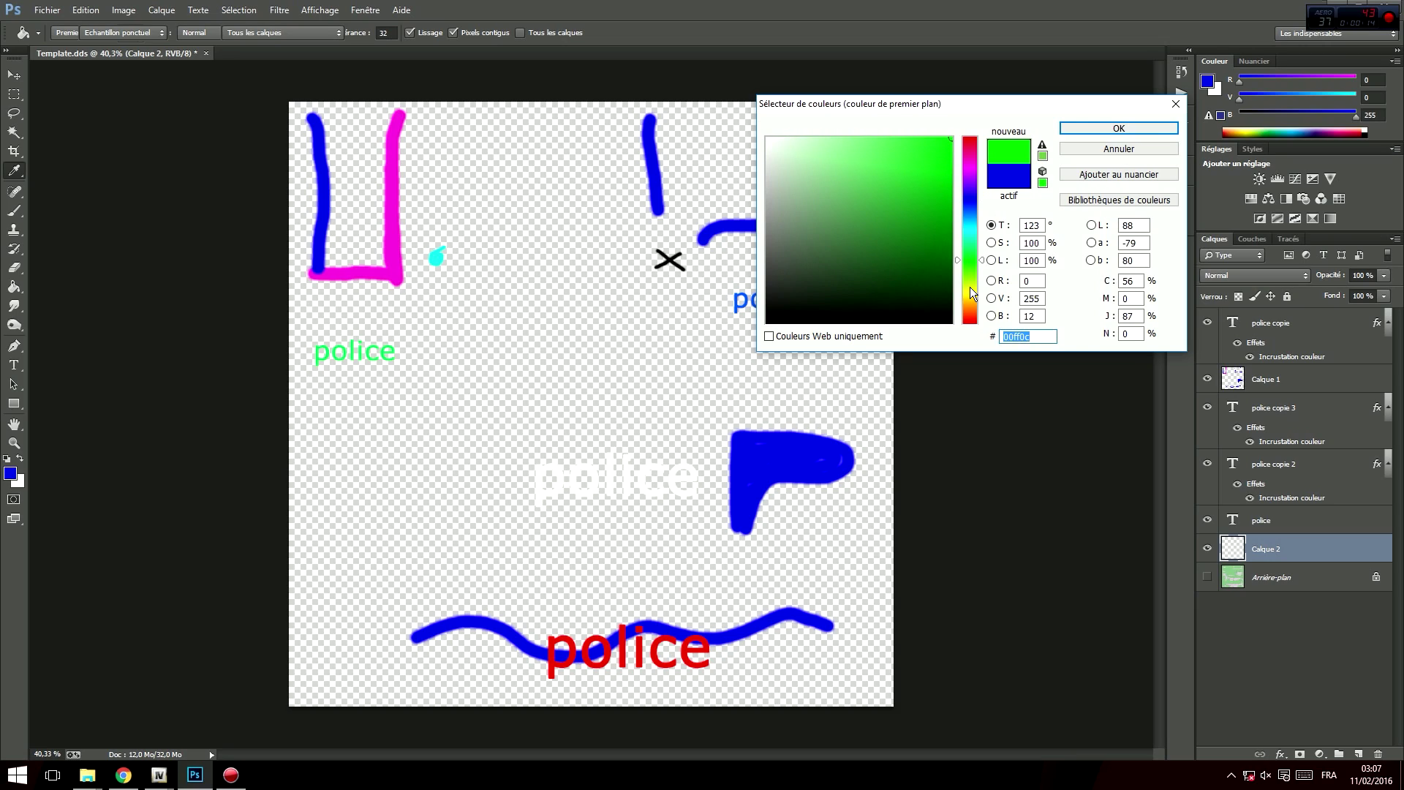
left_click(971, 289)
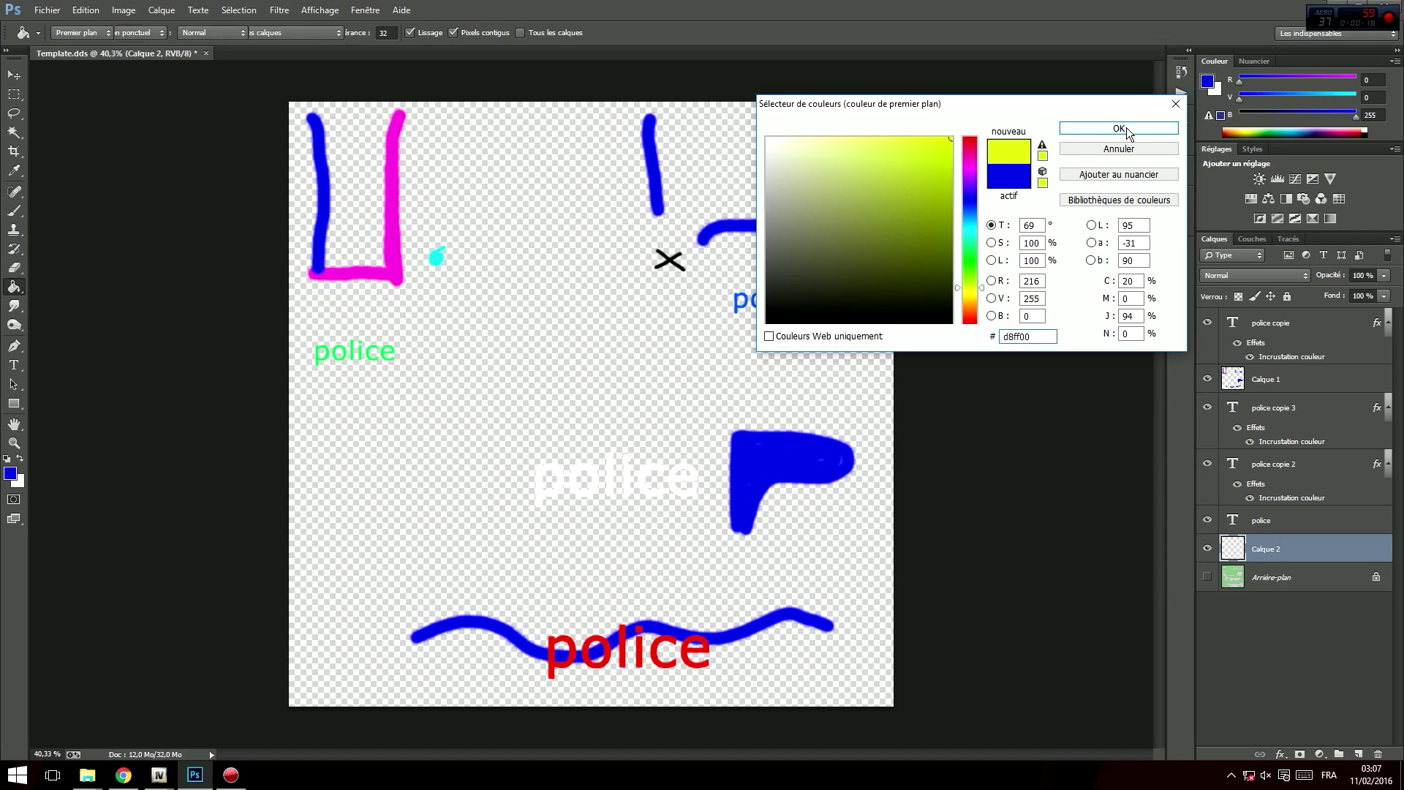
left_click(1123, 128)
left_click(584, 297)
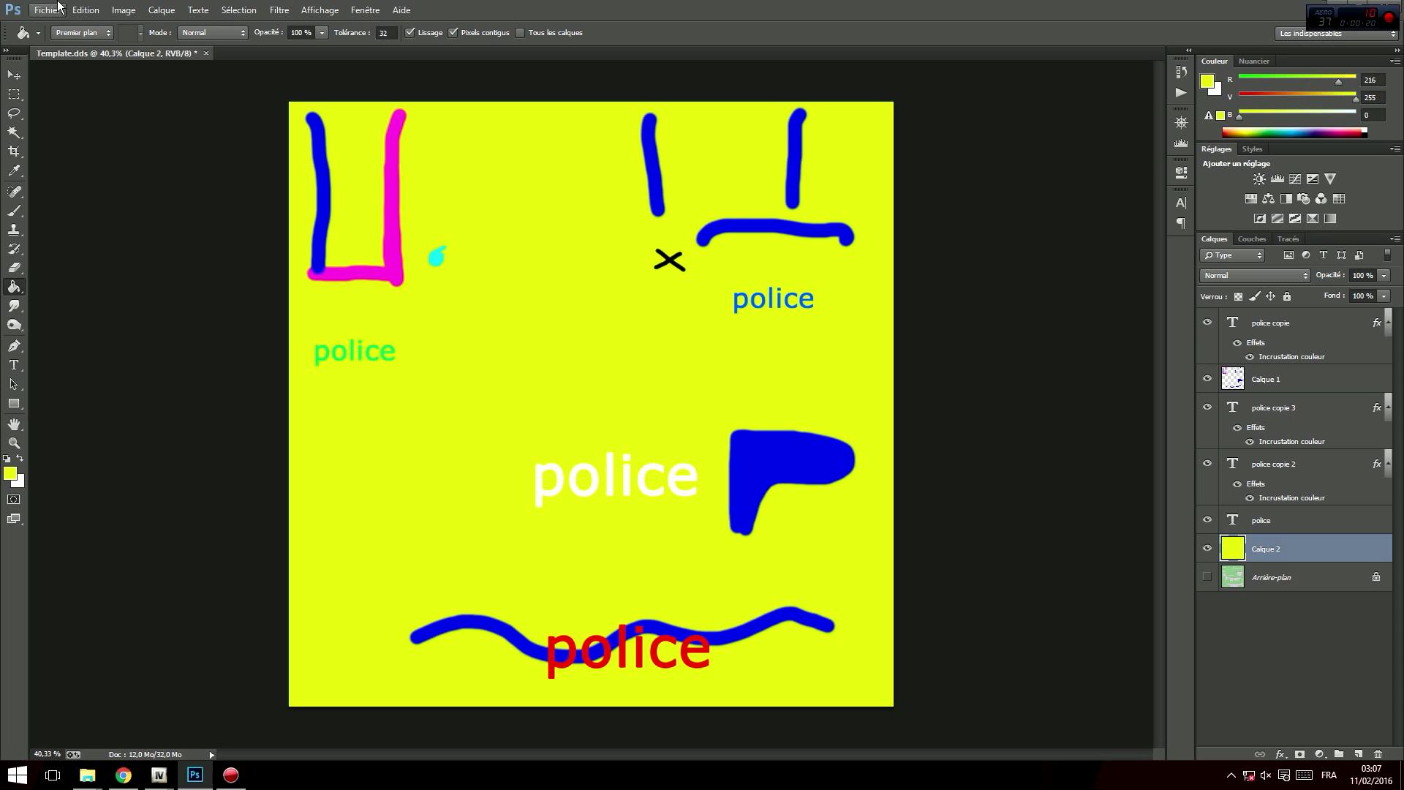
- Save the yellow-background livery as a JPEG named Template in the Template folder
left_click(46, 10)
left_click(49, 186)
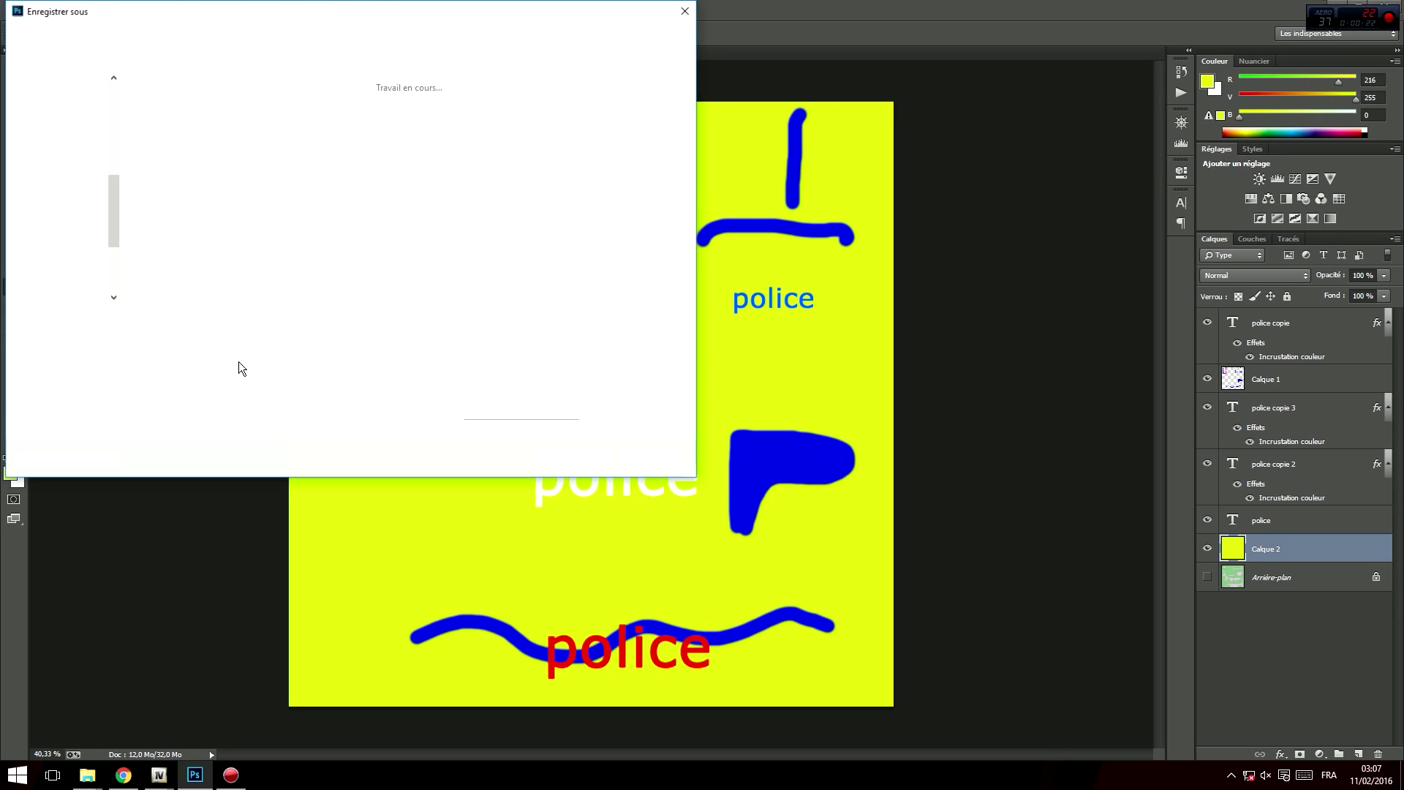
left_click(154, 338)
left_click(158, 463)
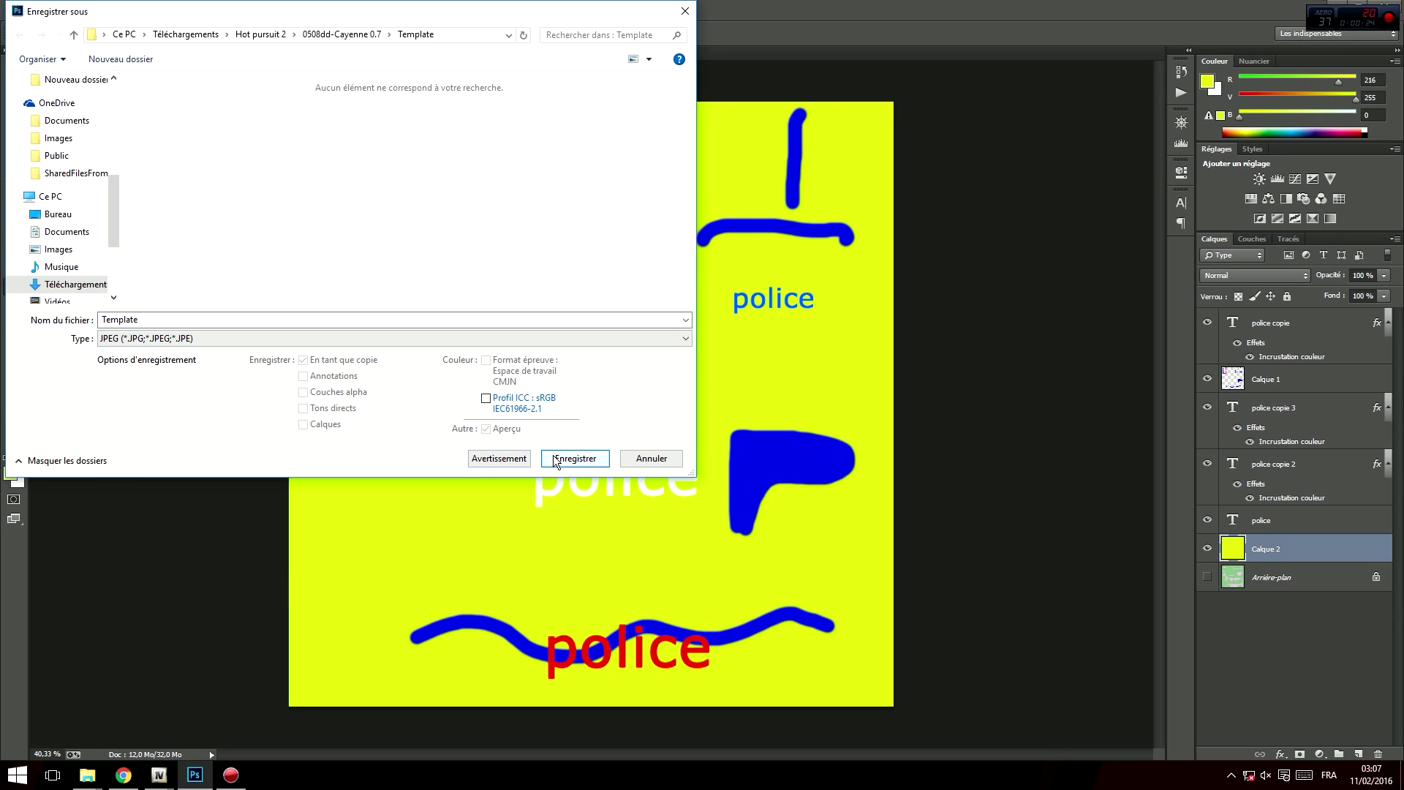
left_click(578, 458)
left_click(768, 214)
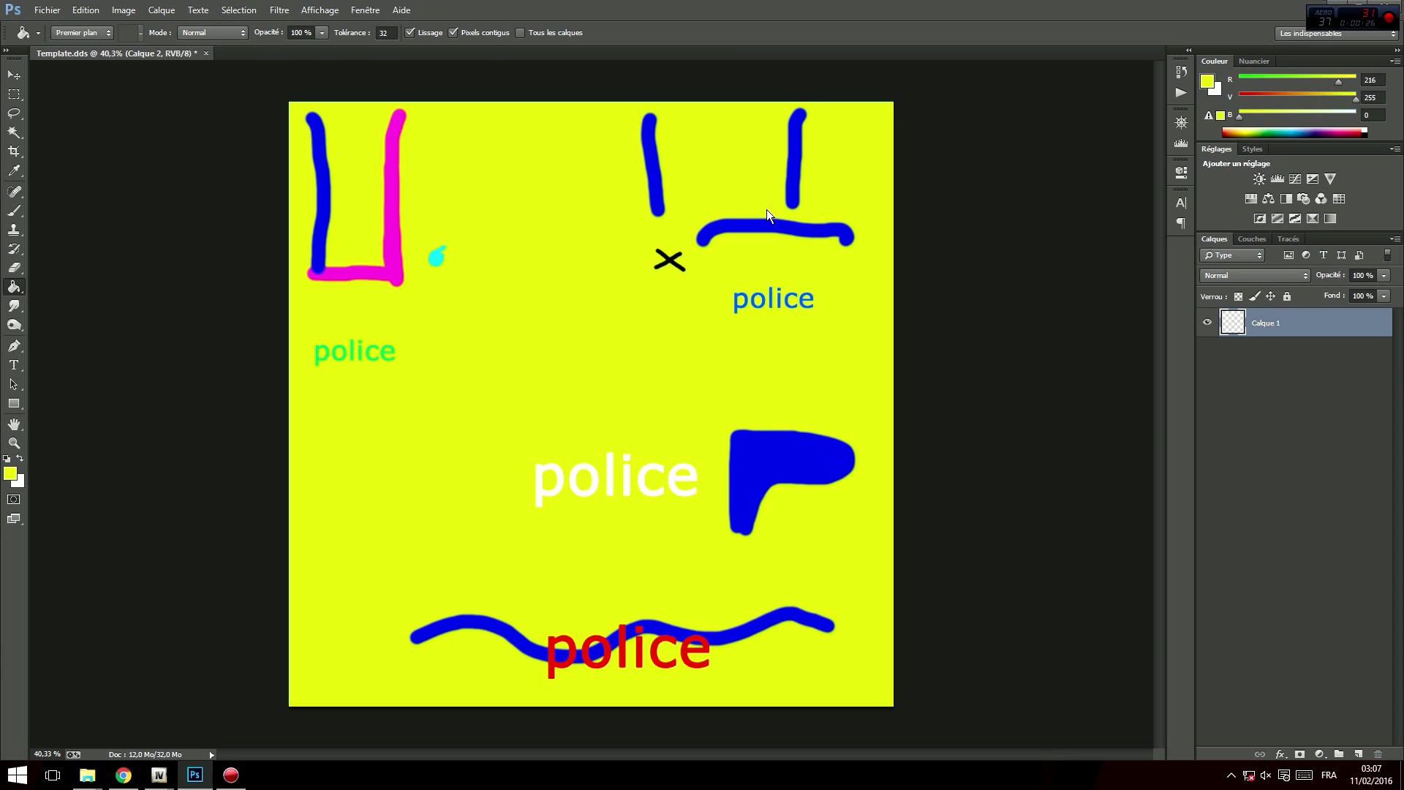
- Quit Photoshop without saving the document, switch to OpenIV and close the rocoto_hi.yft model viewer
key("ctrl+q")
key("n")
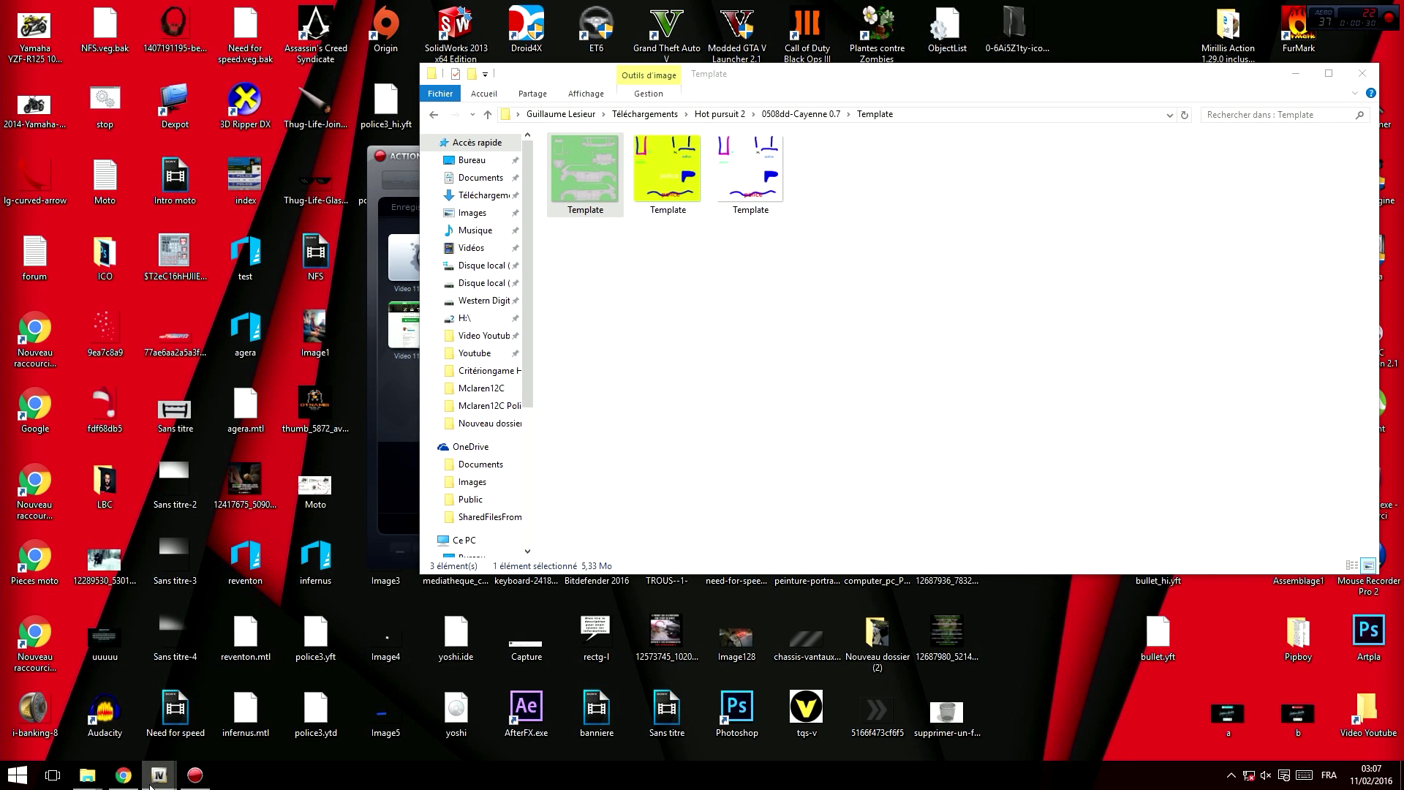
left_click(150, 787)
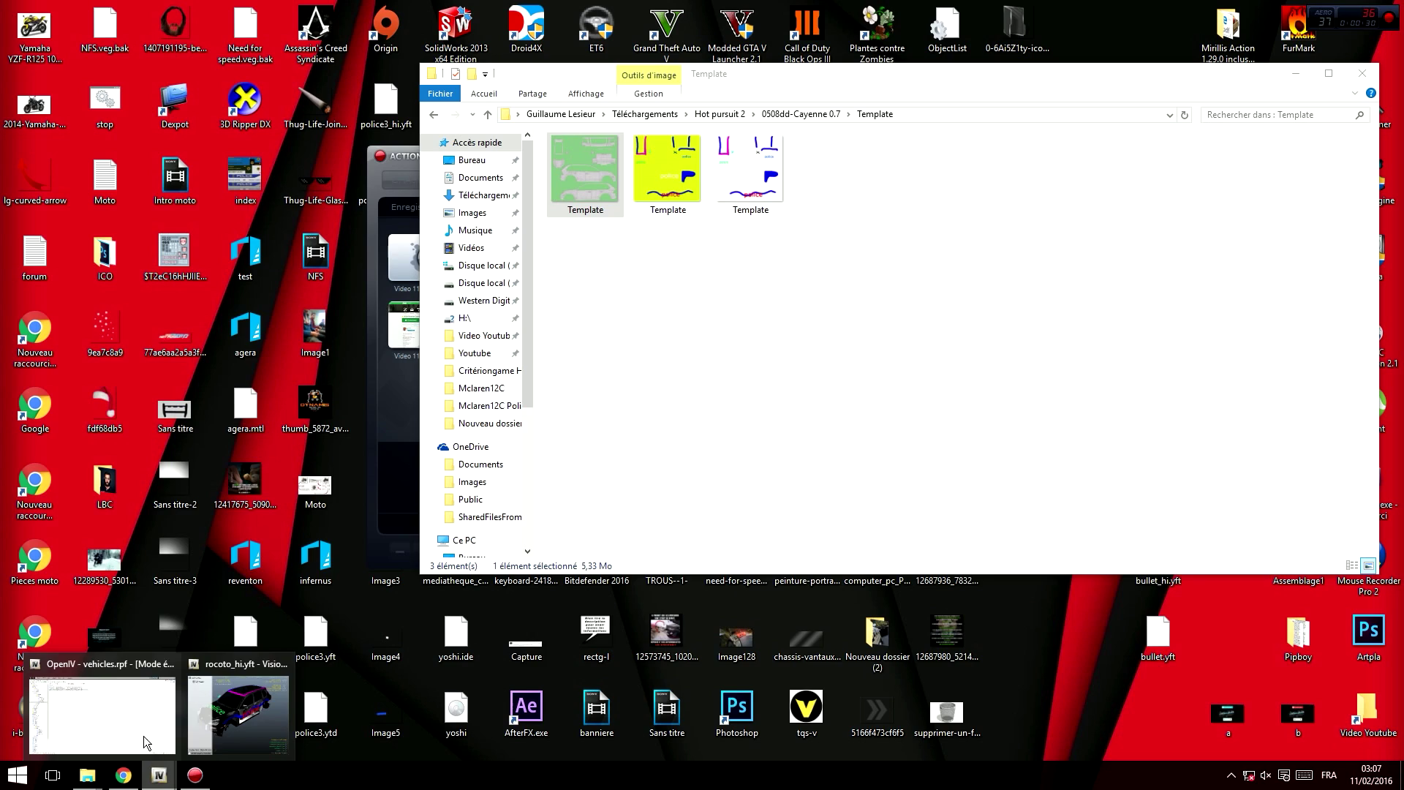
left_click(148, 742)
left_click(160, 775)
left_click(224, 712)
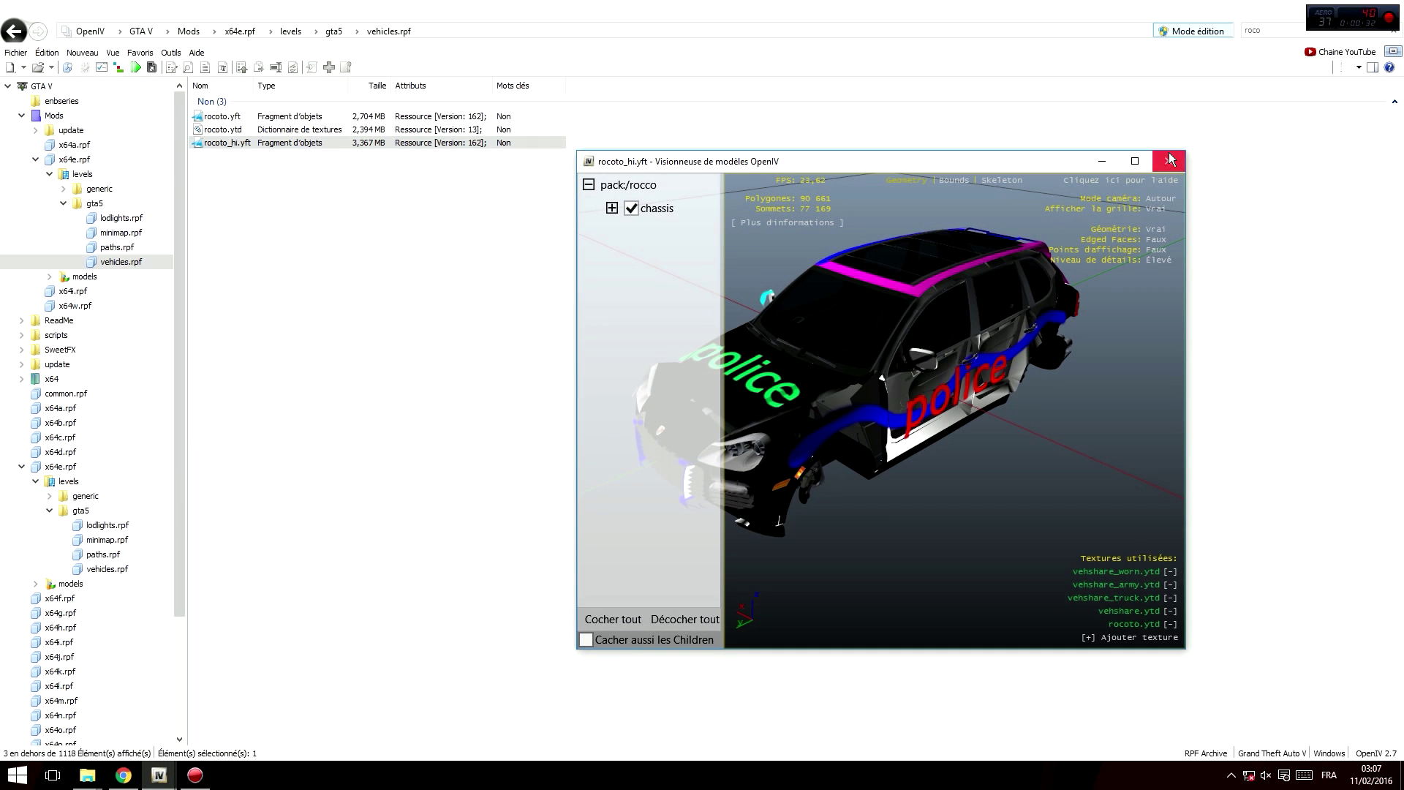
left_click(1181, 156)
left_click(268, 134)
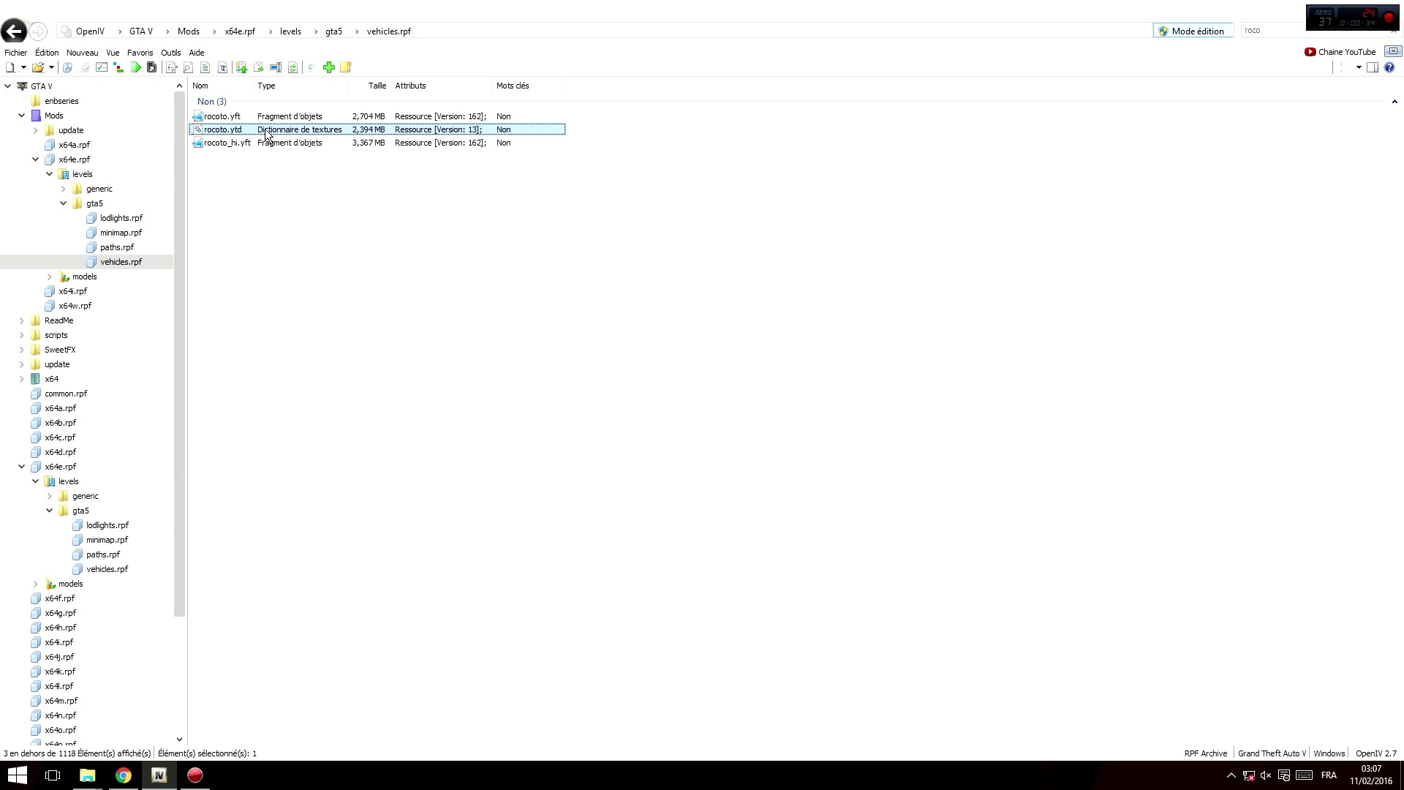
double_click(273, 135)
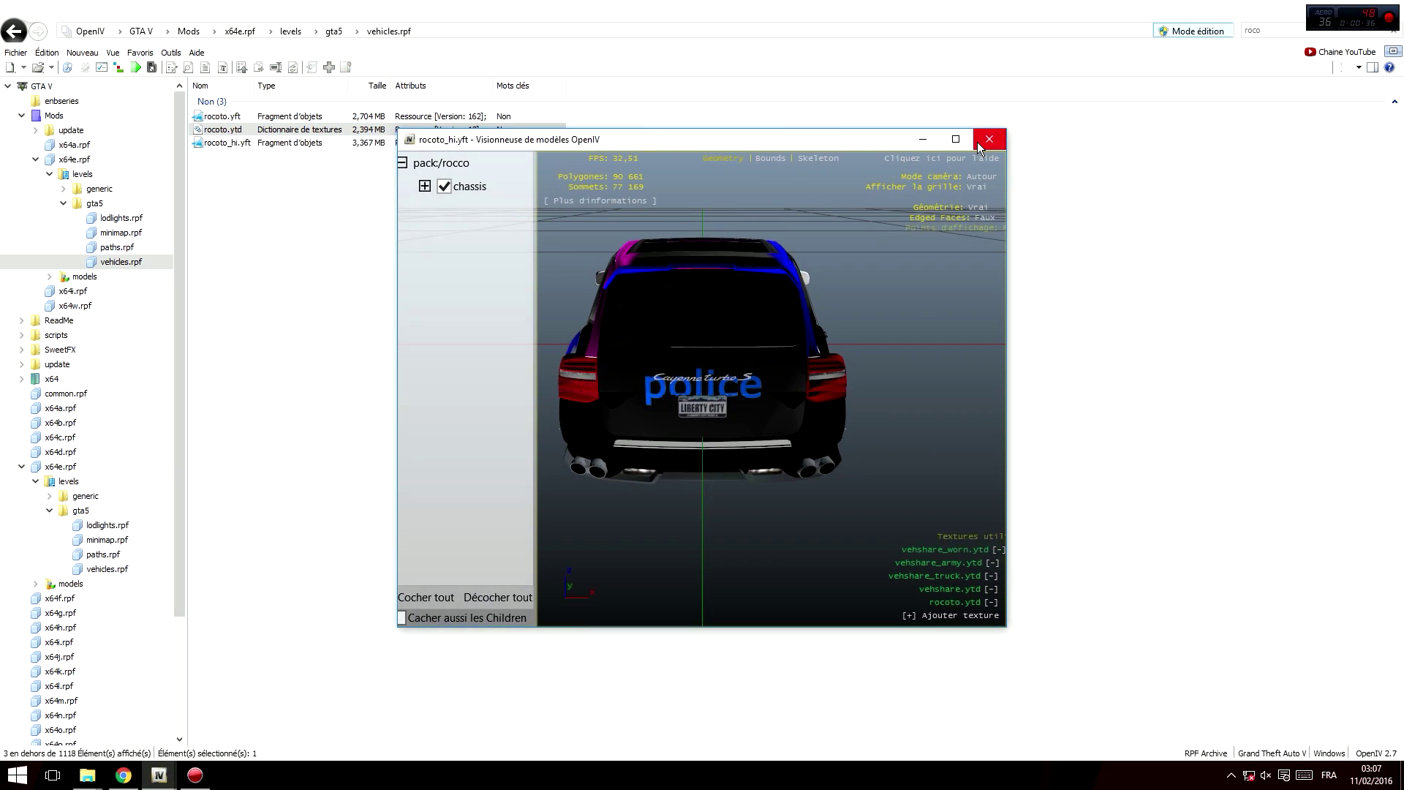
left_click(989, 139)
- Replace the Template texture in rocoto.ytd with the yellow-background Template JPEG and save the texture dictionary
double_click(264, 129)
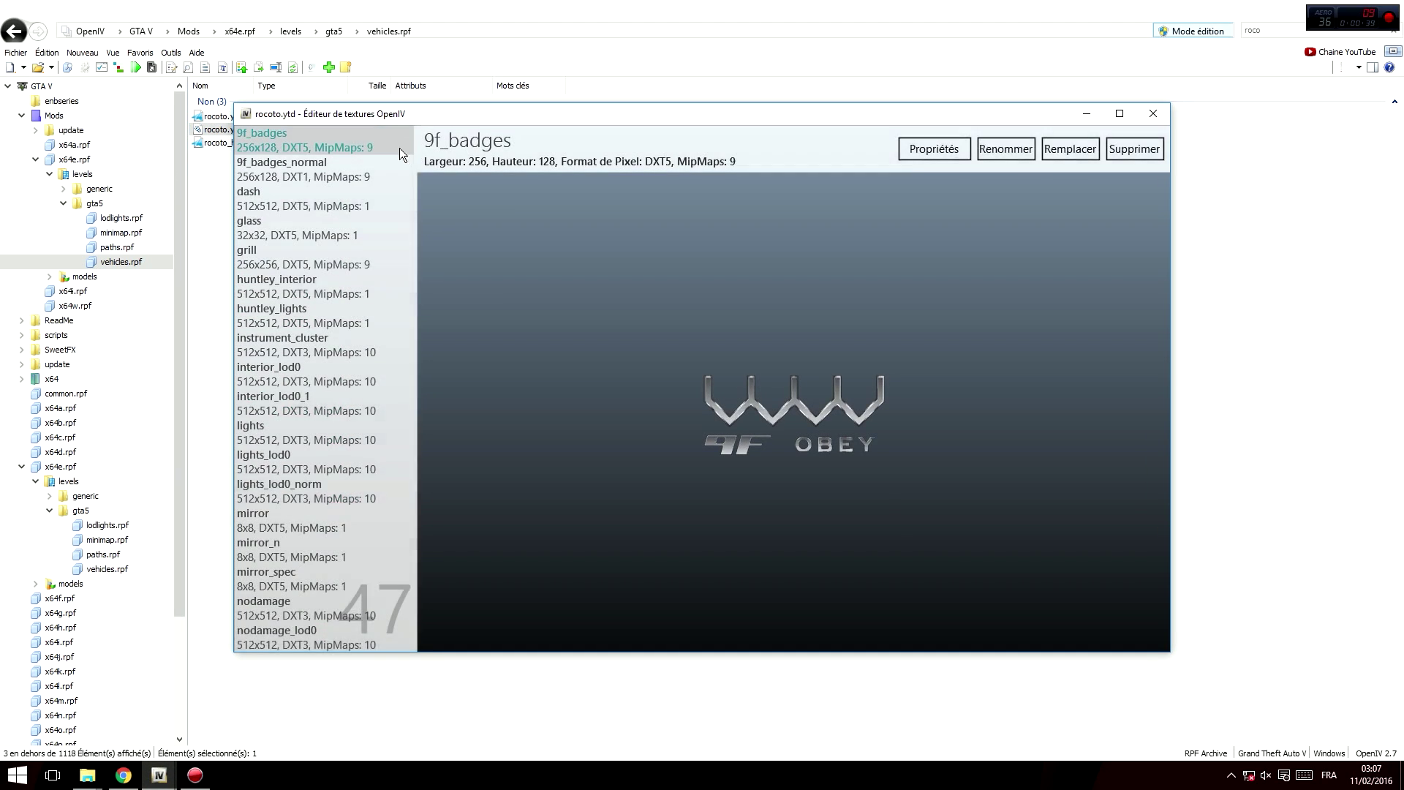
left_click_drag(408, 209, 395, 387)
left_click(281, 254)
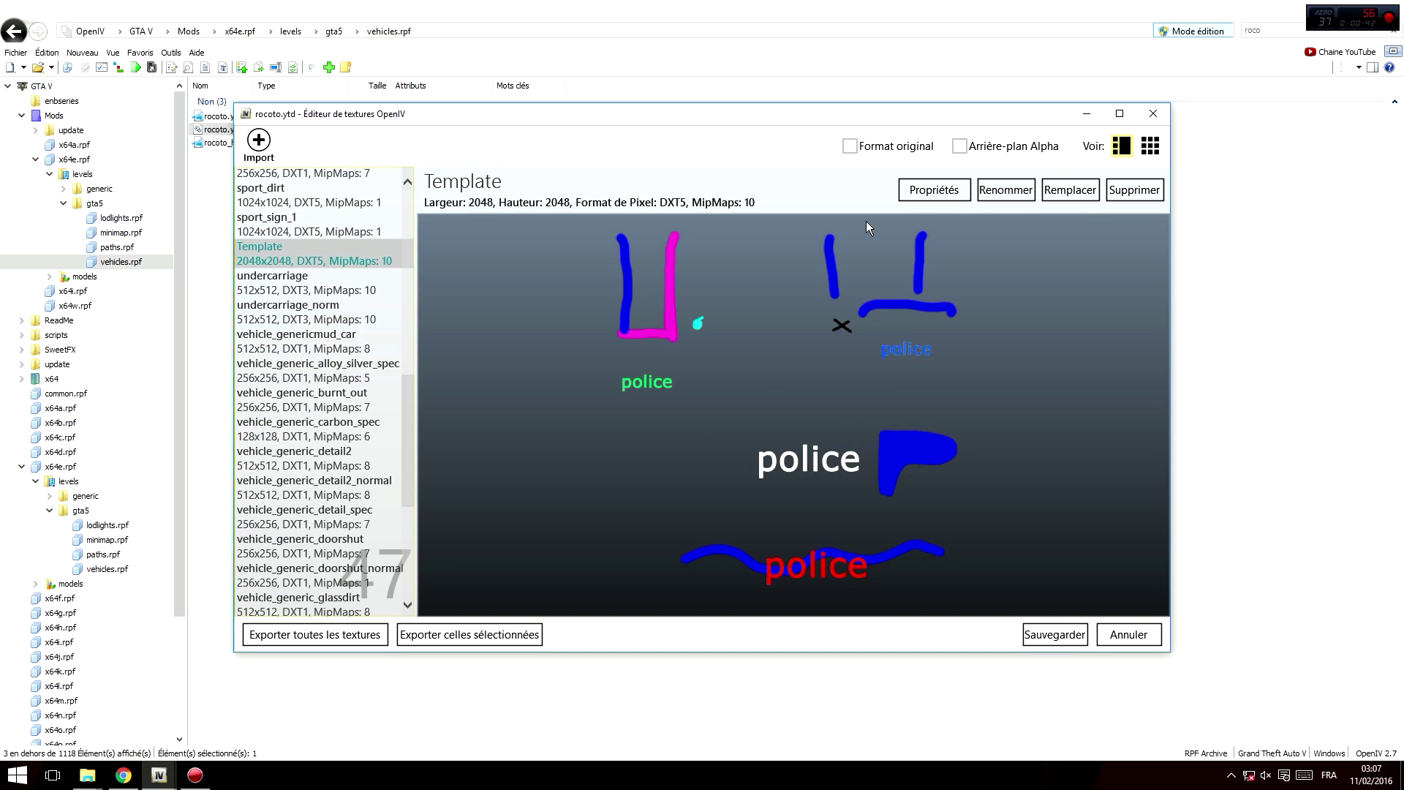
left_click(1069, 190)
double_click(494, 241)
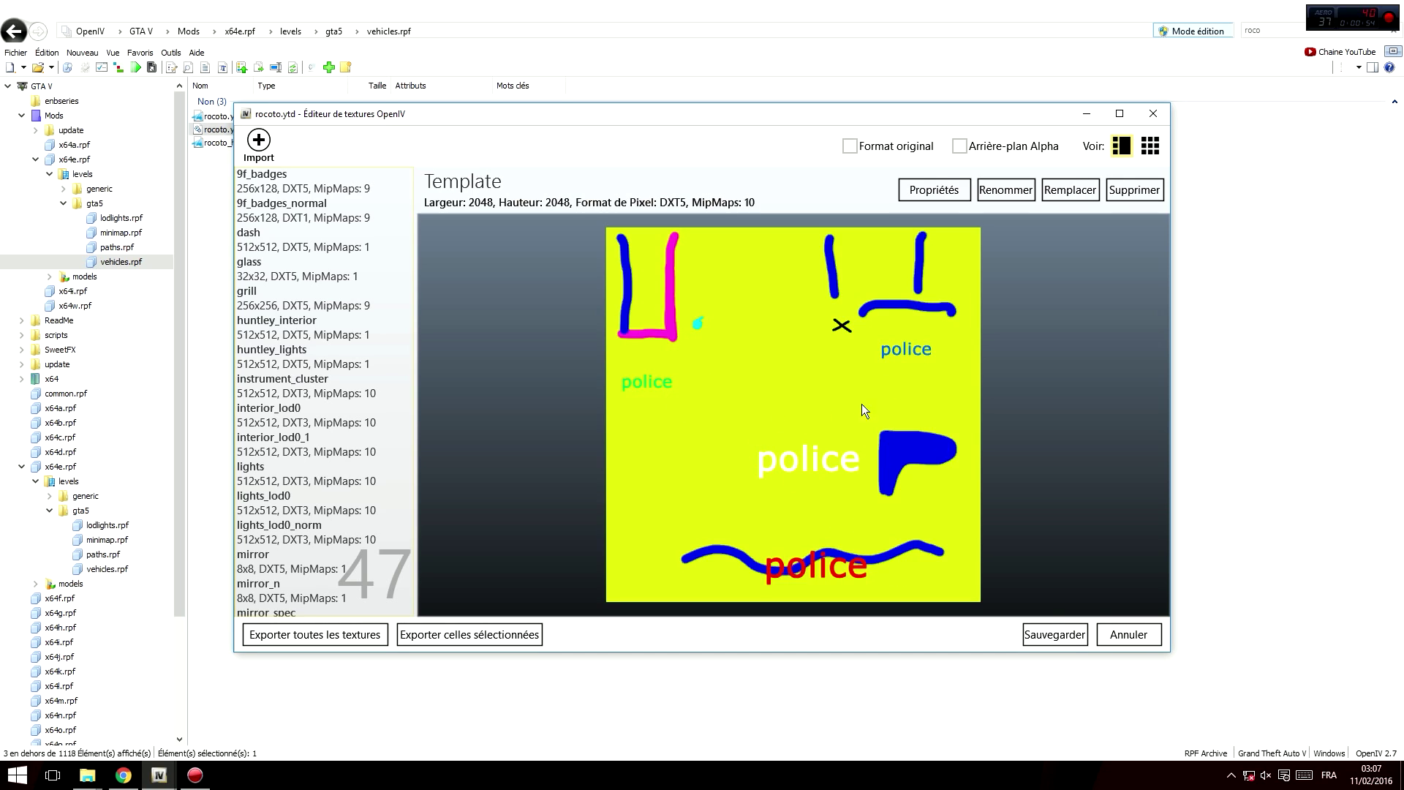
left_click(1060, 634)
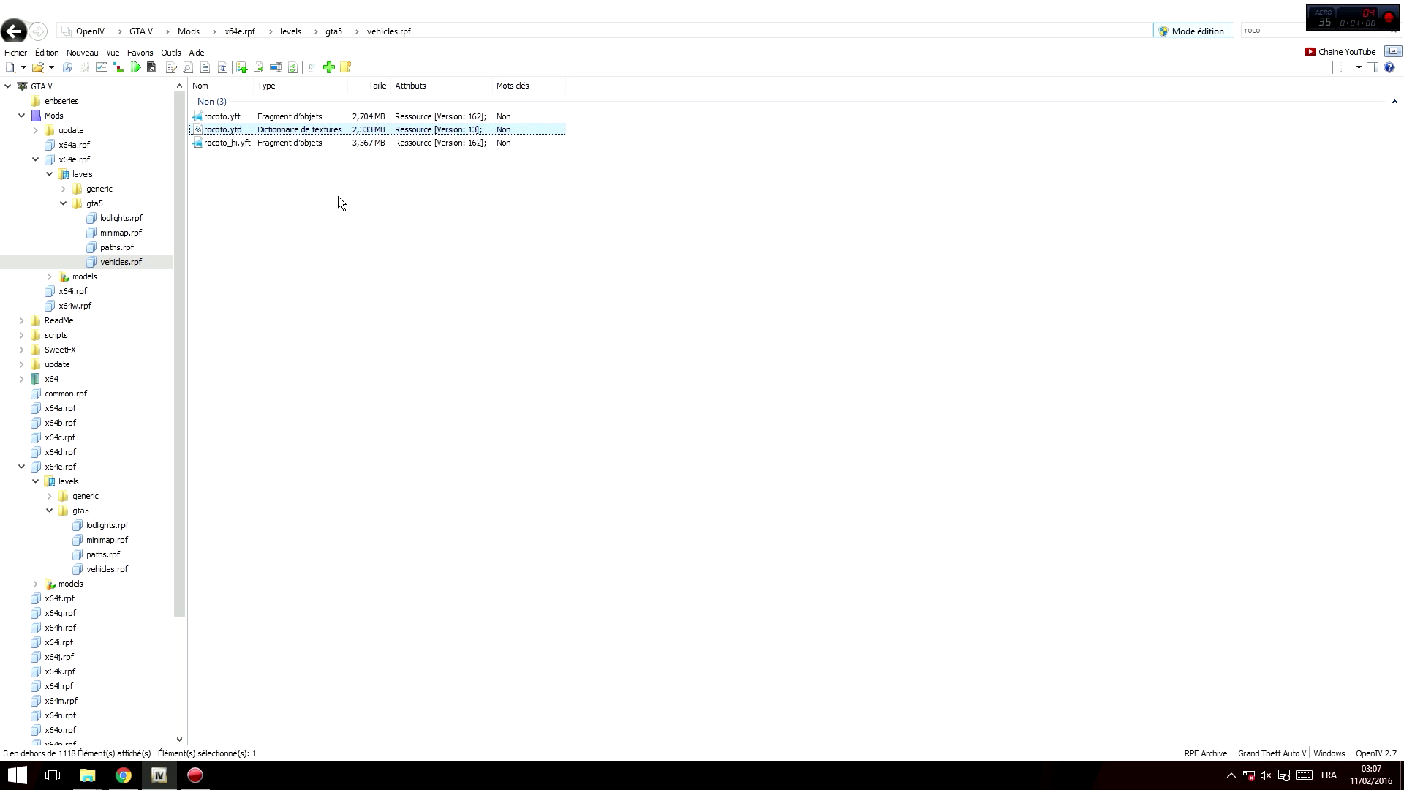
- Open rocoto_hi.yft in the model viewer and turn the car to view its front
left_click(262, 143)
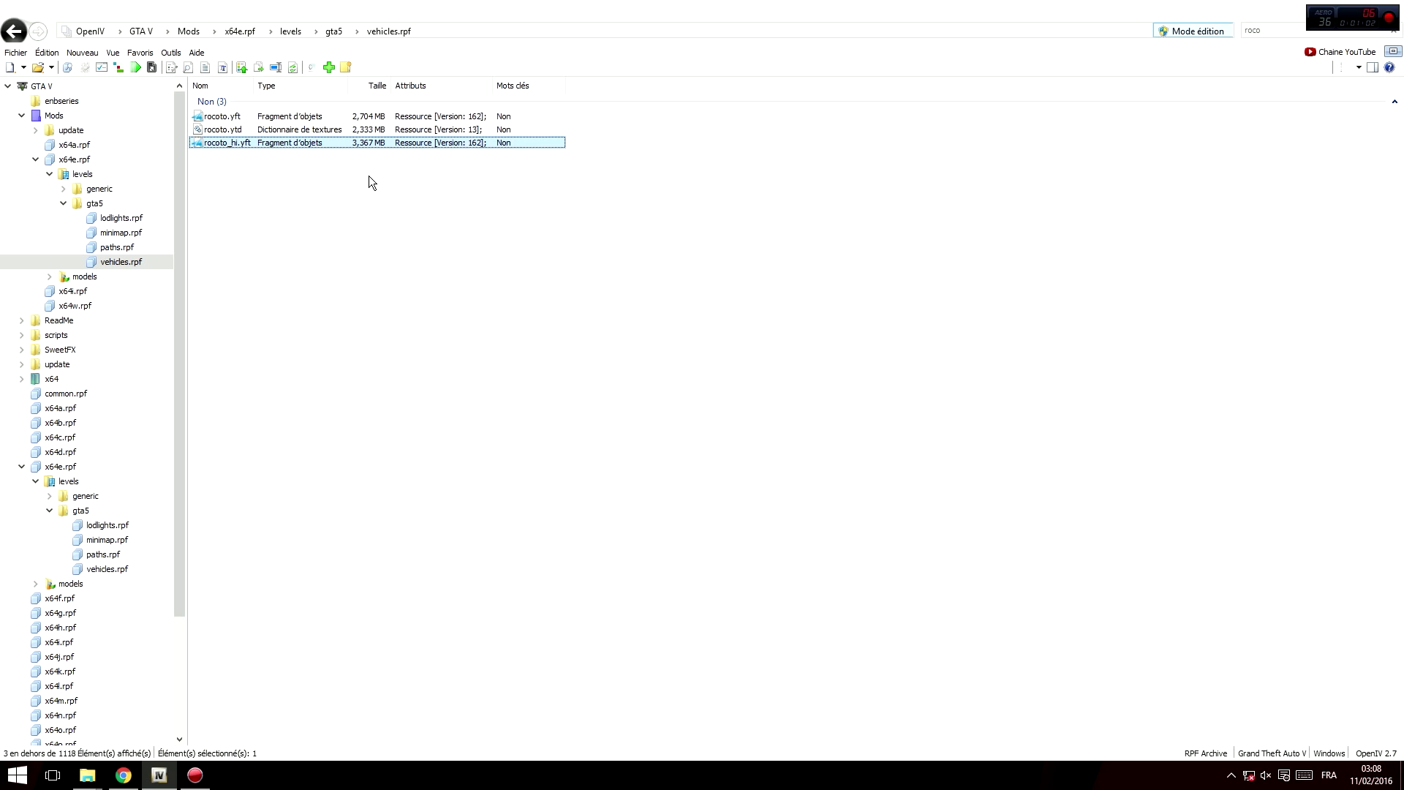
double_click(265, 144)
left_click_drag(670, 343, 1276, 359)
- Open the yellow Template image from the Template folder and place it side by side with the model viewer
left_click(91, 775)
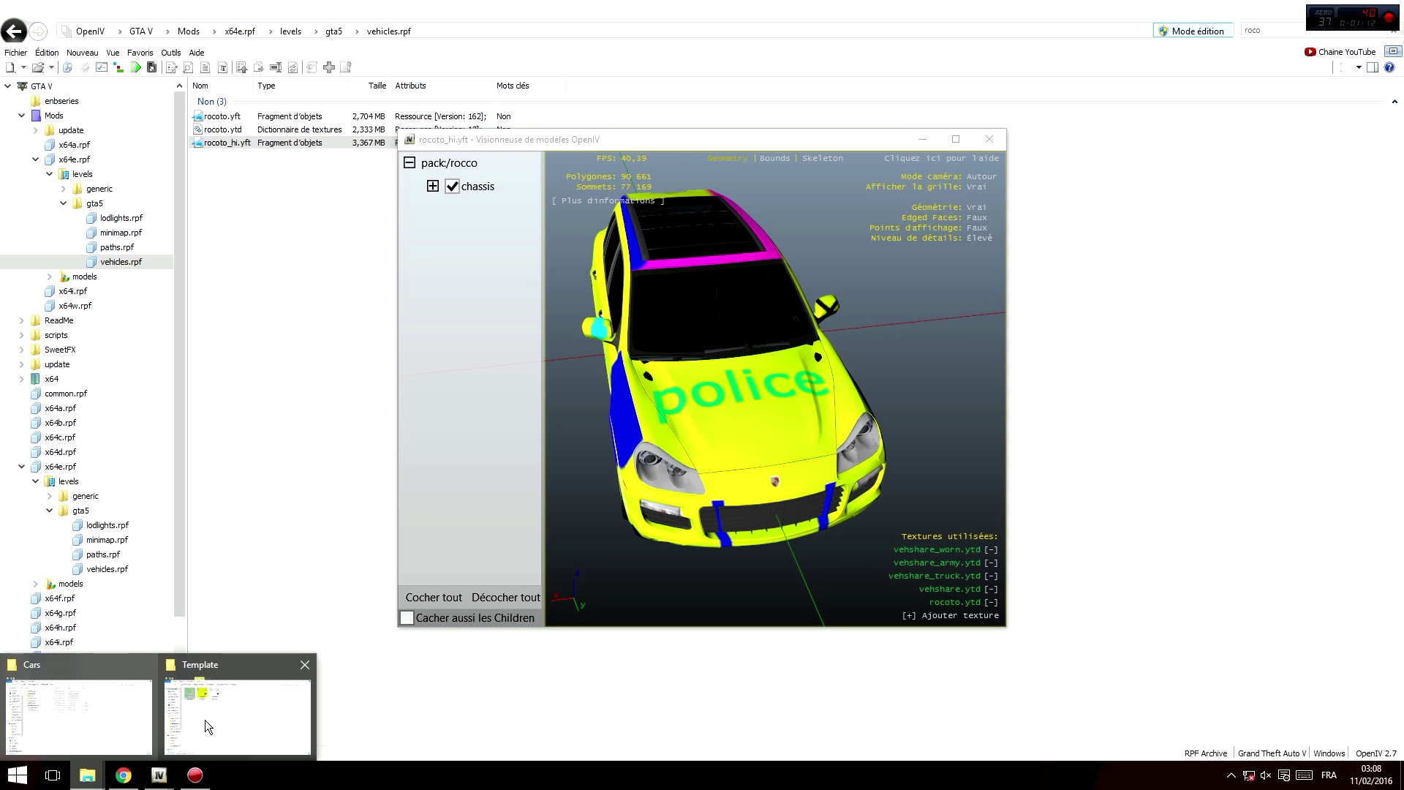
left_click(191, 733)
double_click(657, 186)
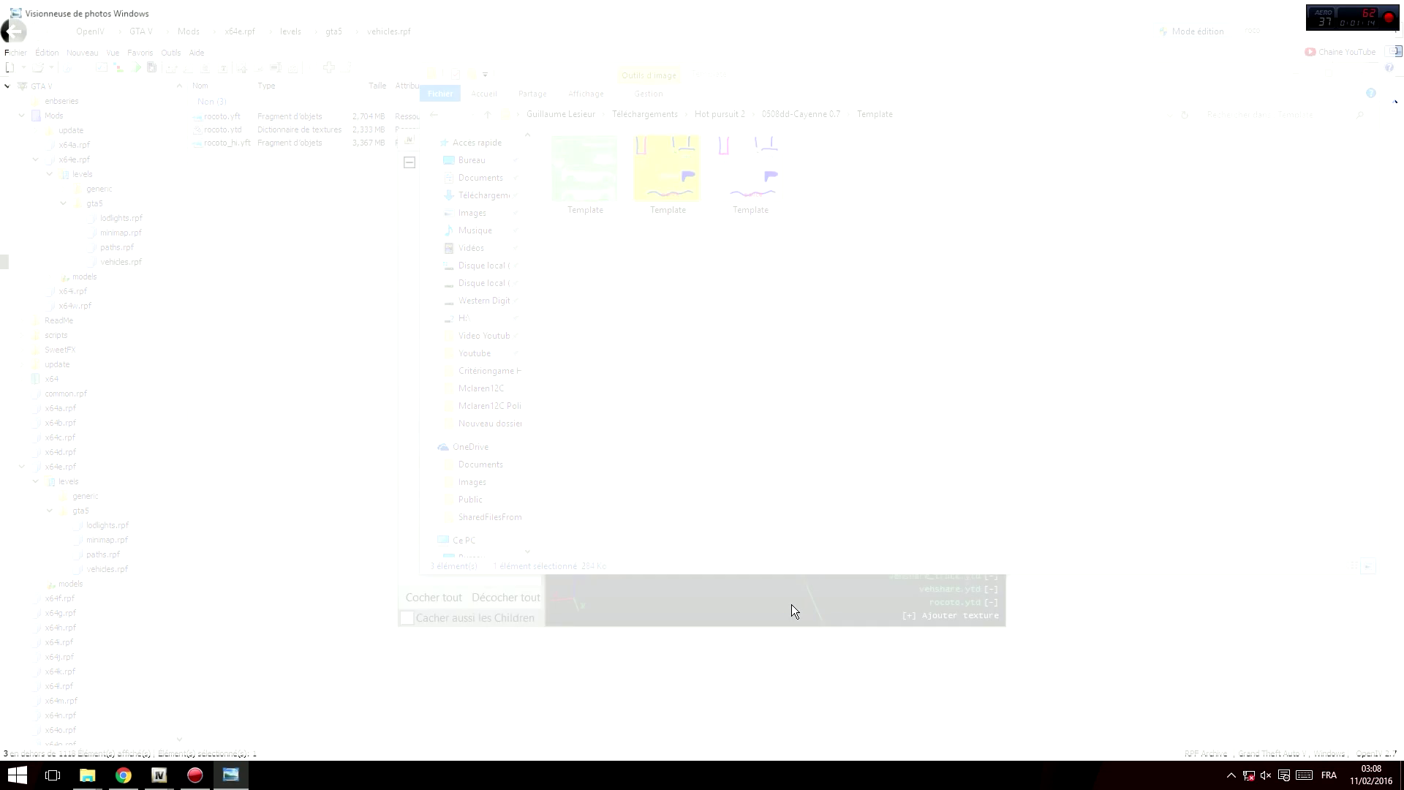
key("super+Left")
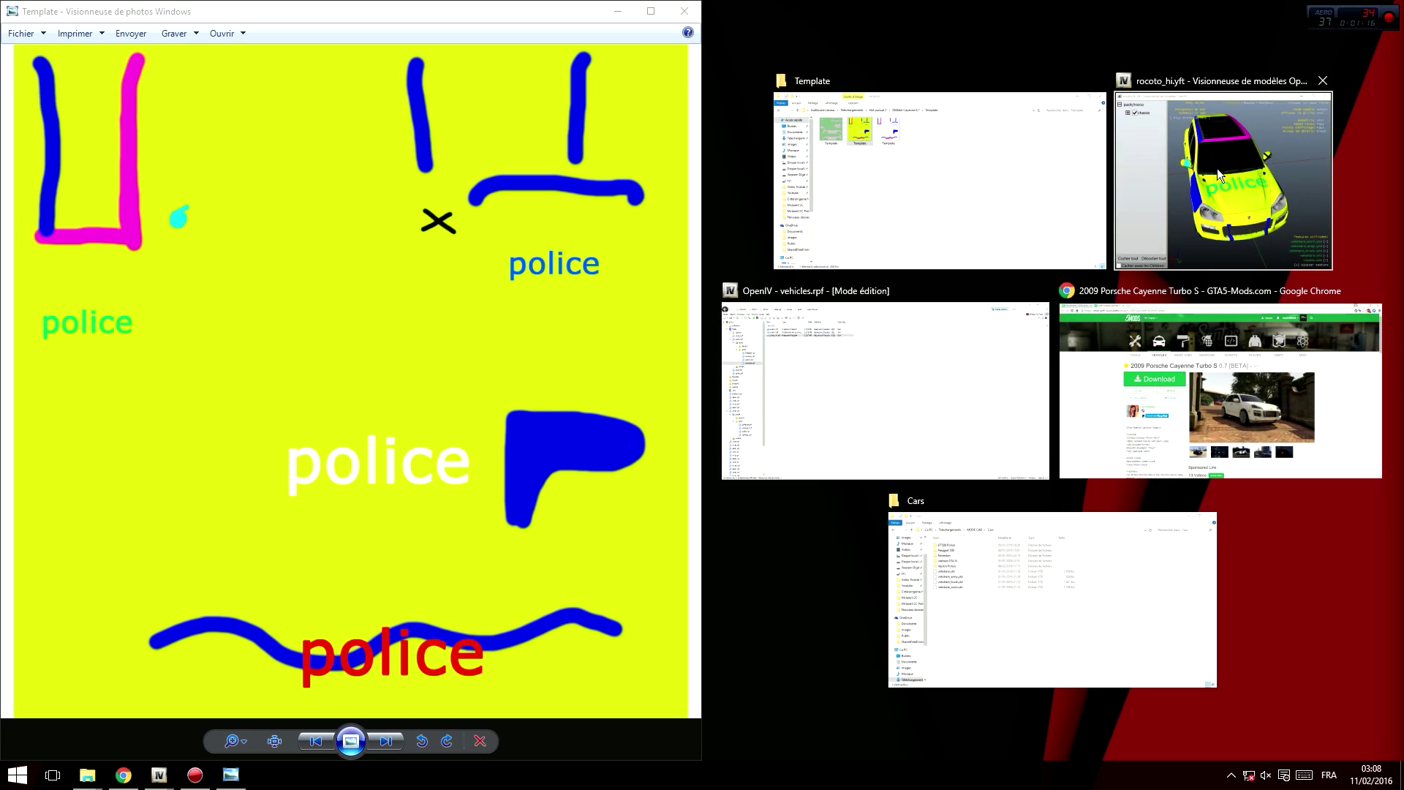
left_click(1217, 169)
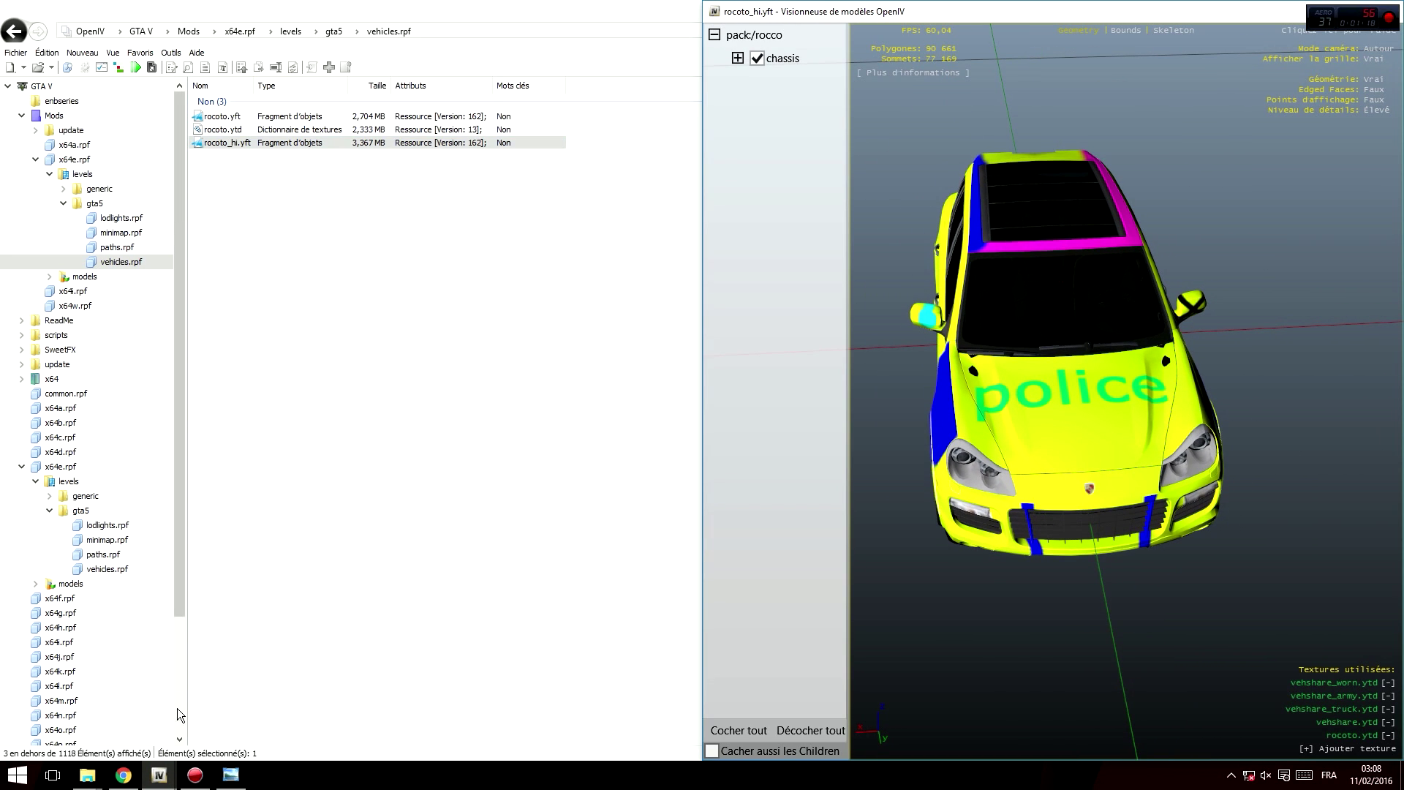
left_click(231, 774)
left_click_drag(978, 421, 1029, 447)
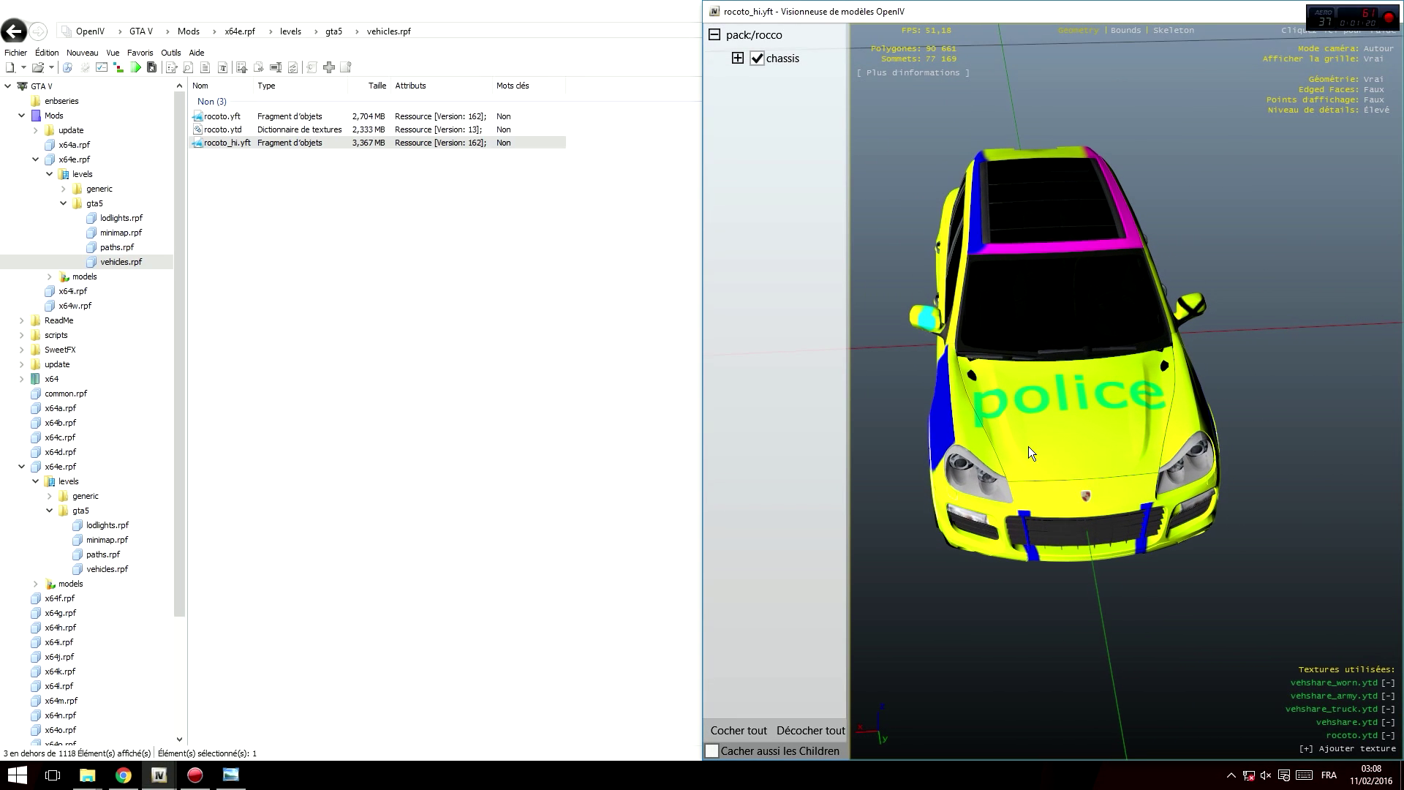
left_click(230, 775)
left_click_drag(542, 14, 1316, 113)
left_click(1205, 52)
left_click_drag(517, 240, 0, 319)
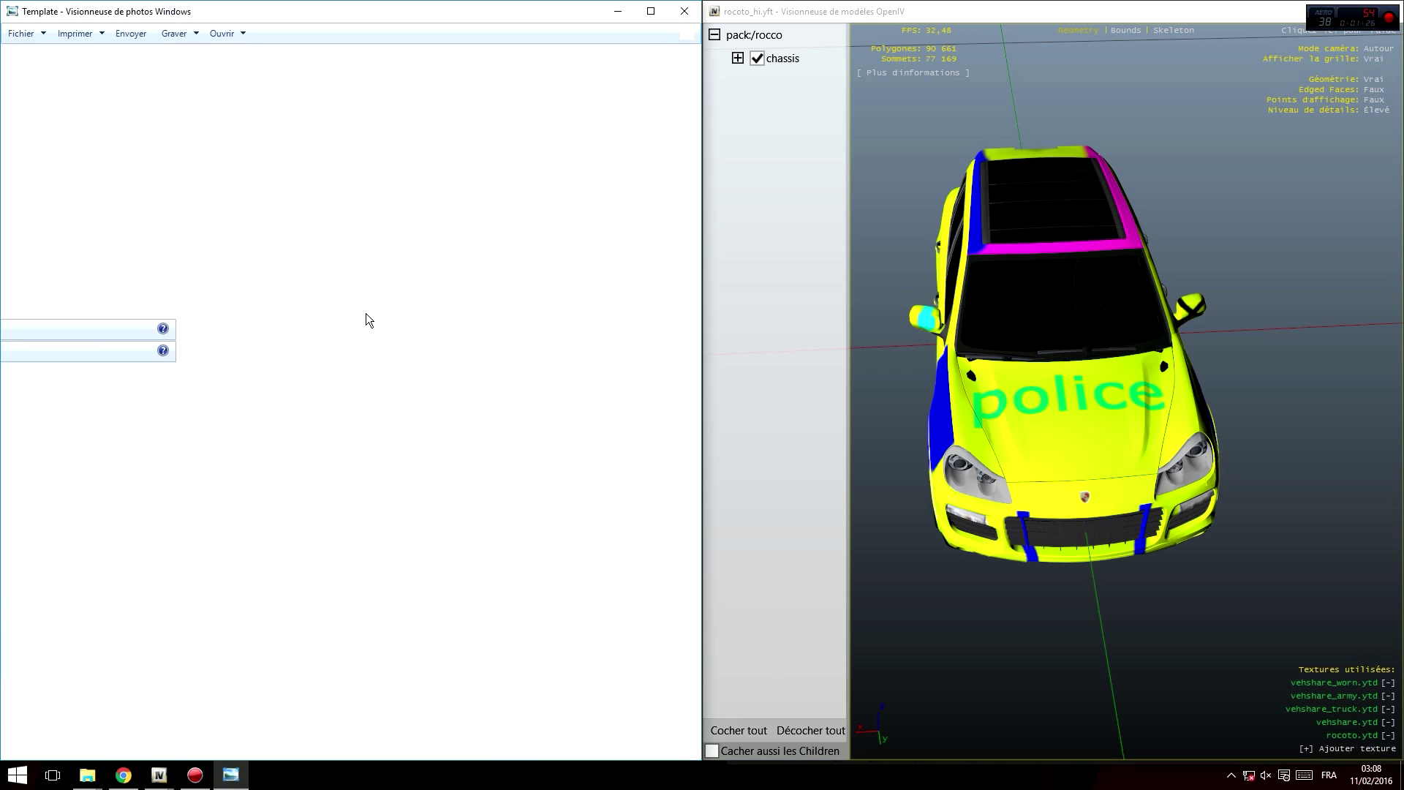
- Compare the markings on the Template image with the car's hood, roof and both sides in the model viewer
left_click(1100, 380)
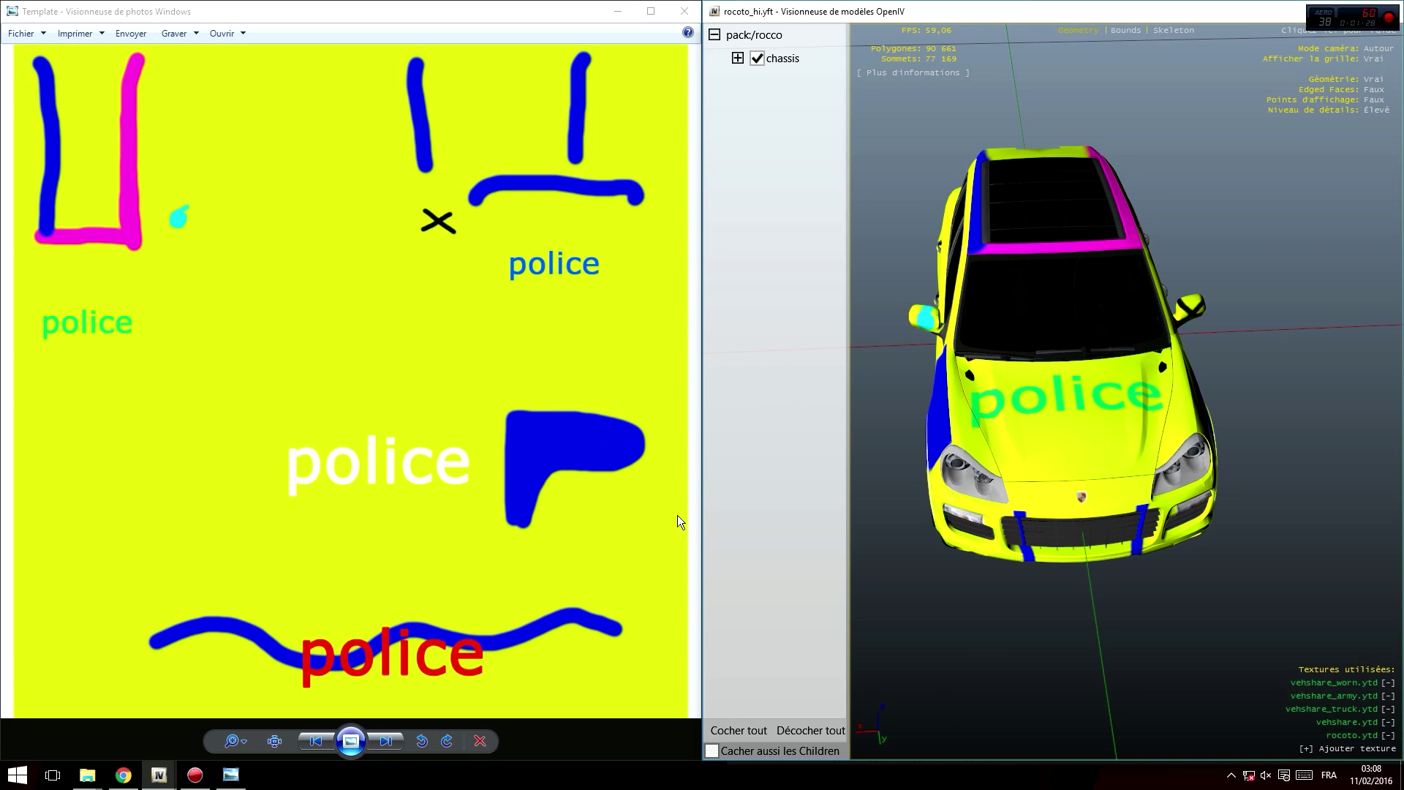
left_click_drag(1078, 400, 1138, 376)
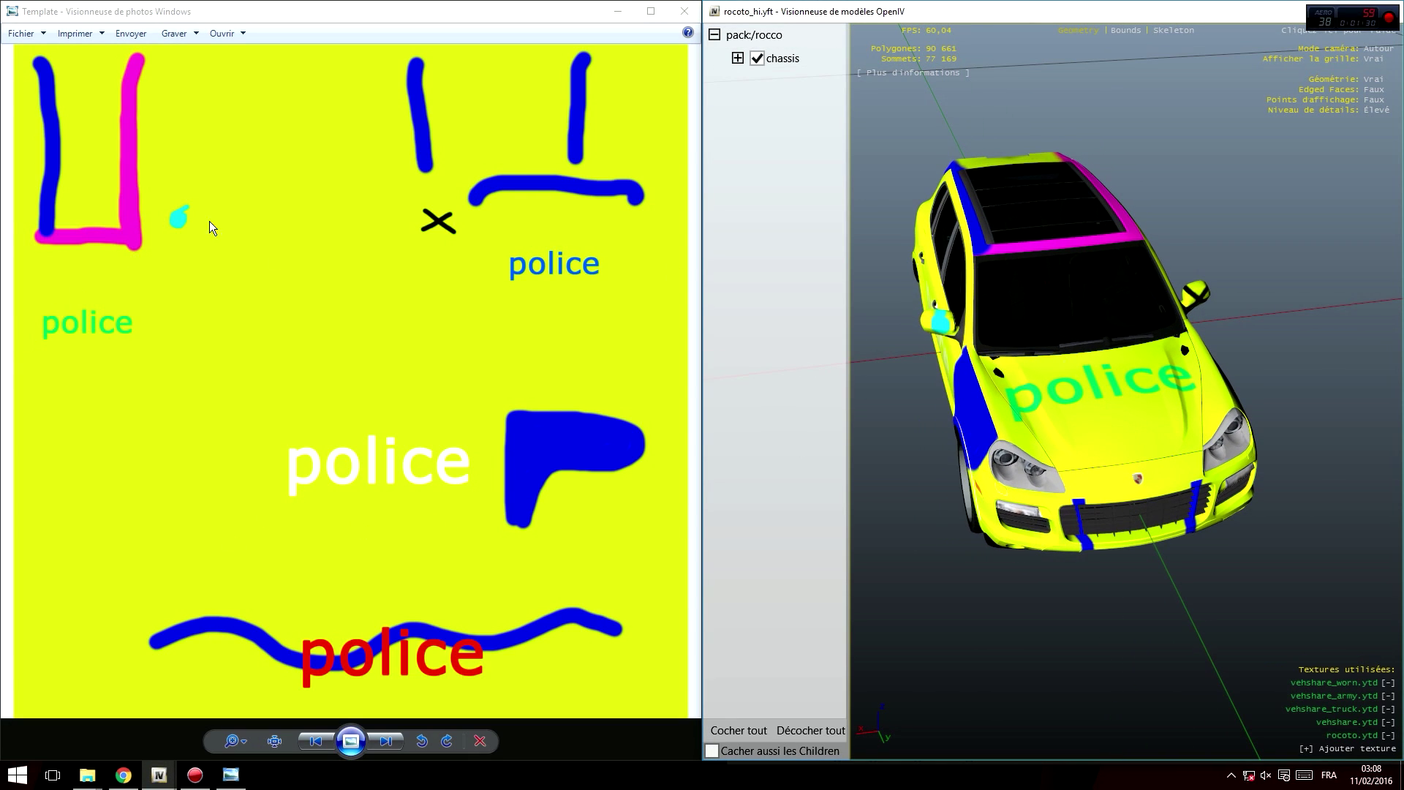
left_click_drag(916, 280, 904, 362)
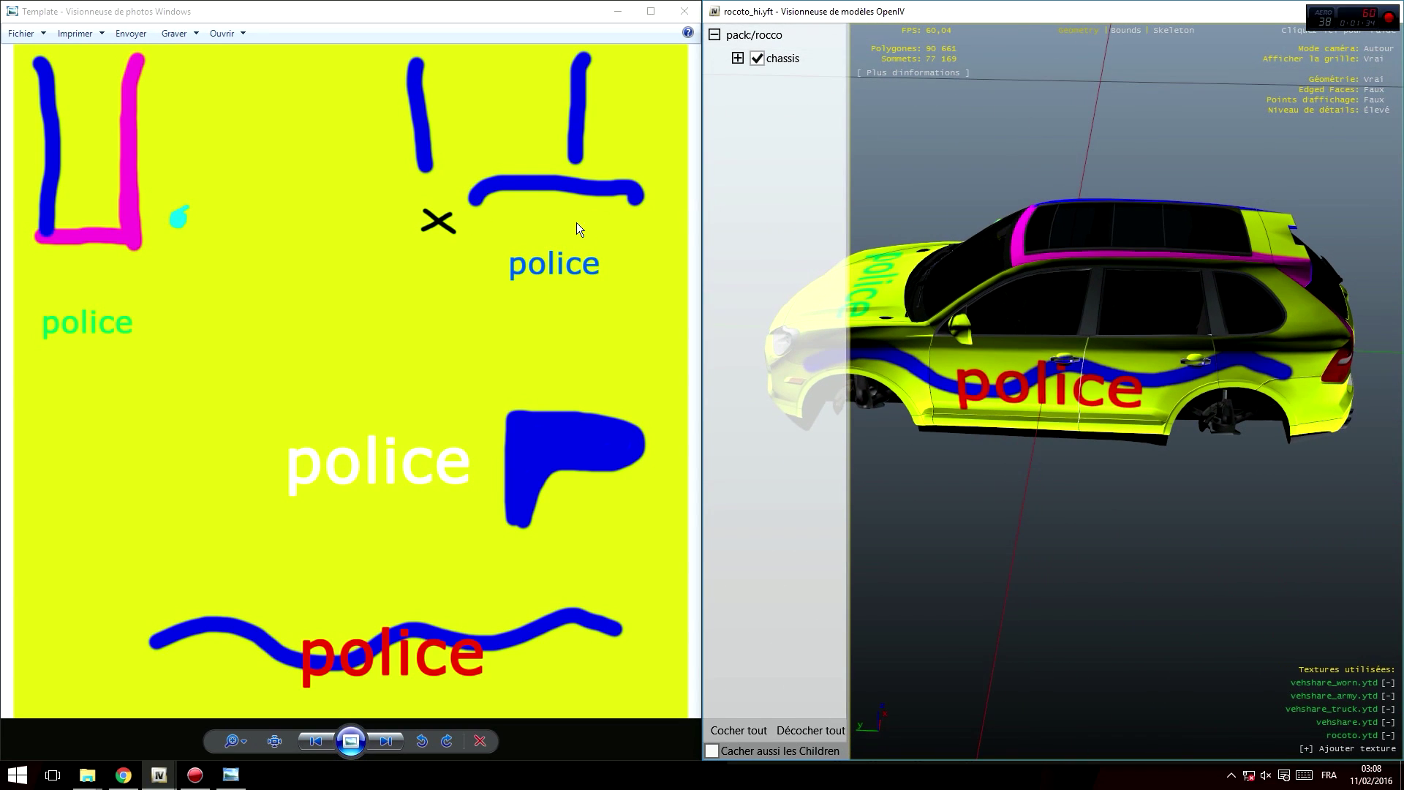
left_click_drag(1096, 489, 1101, 467)
left_click_drag(877, 504, 852, 264)
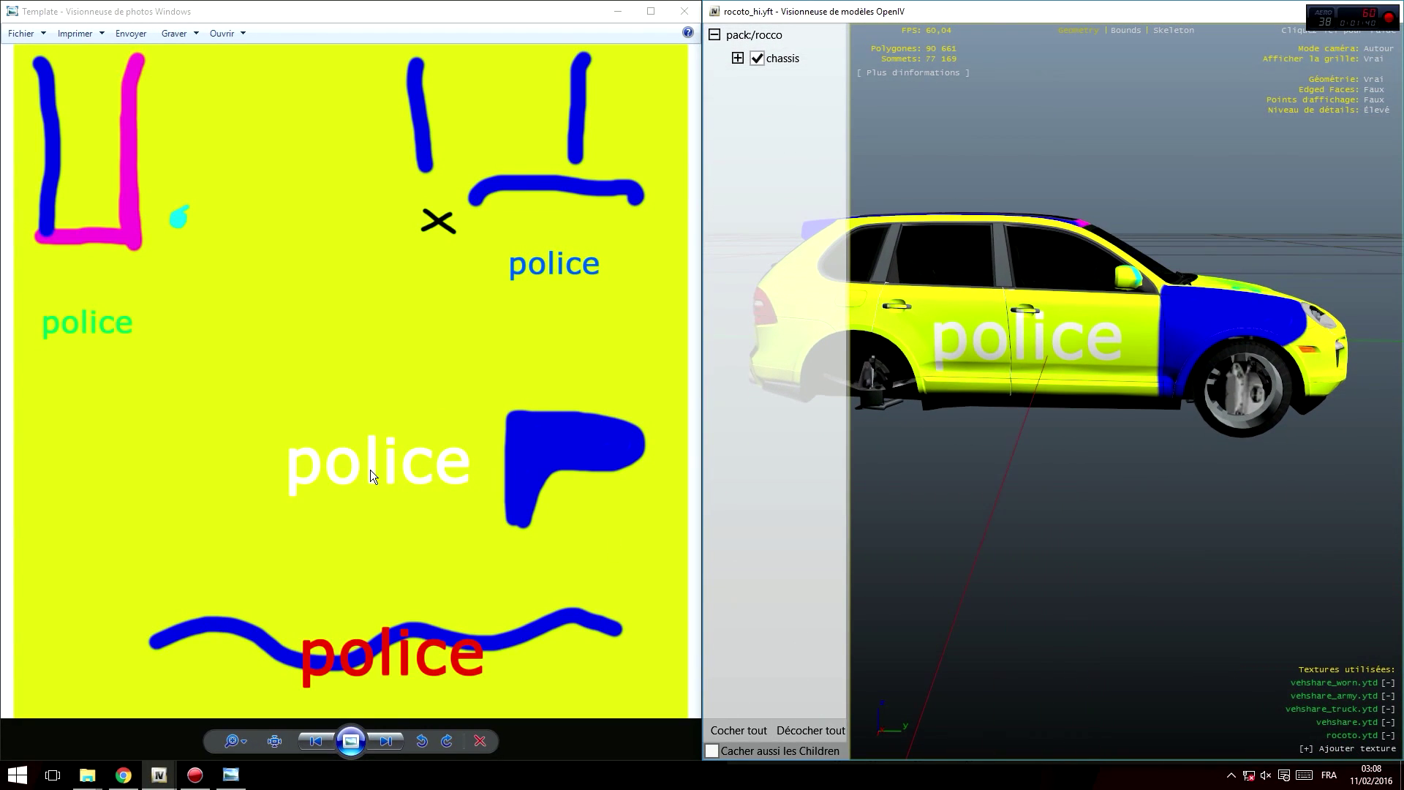
- Examine the livery on the front door, mirror and blue front fender up close against the Template image
left_click_drag(1167, 335, 1145, 392)
left_click_drag(1133, 331, 1181, 358)
scroll(1152, 363, "up", 3)
scroll(1236, 347, "down", 3)
scroll(1273, 336, "up", 3)
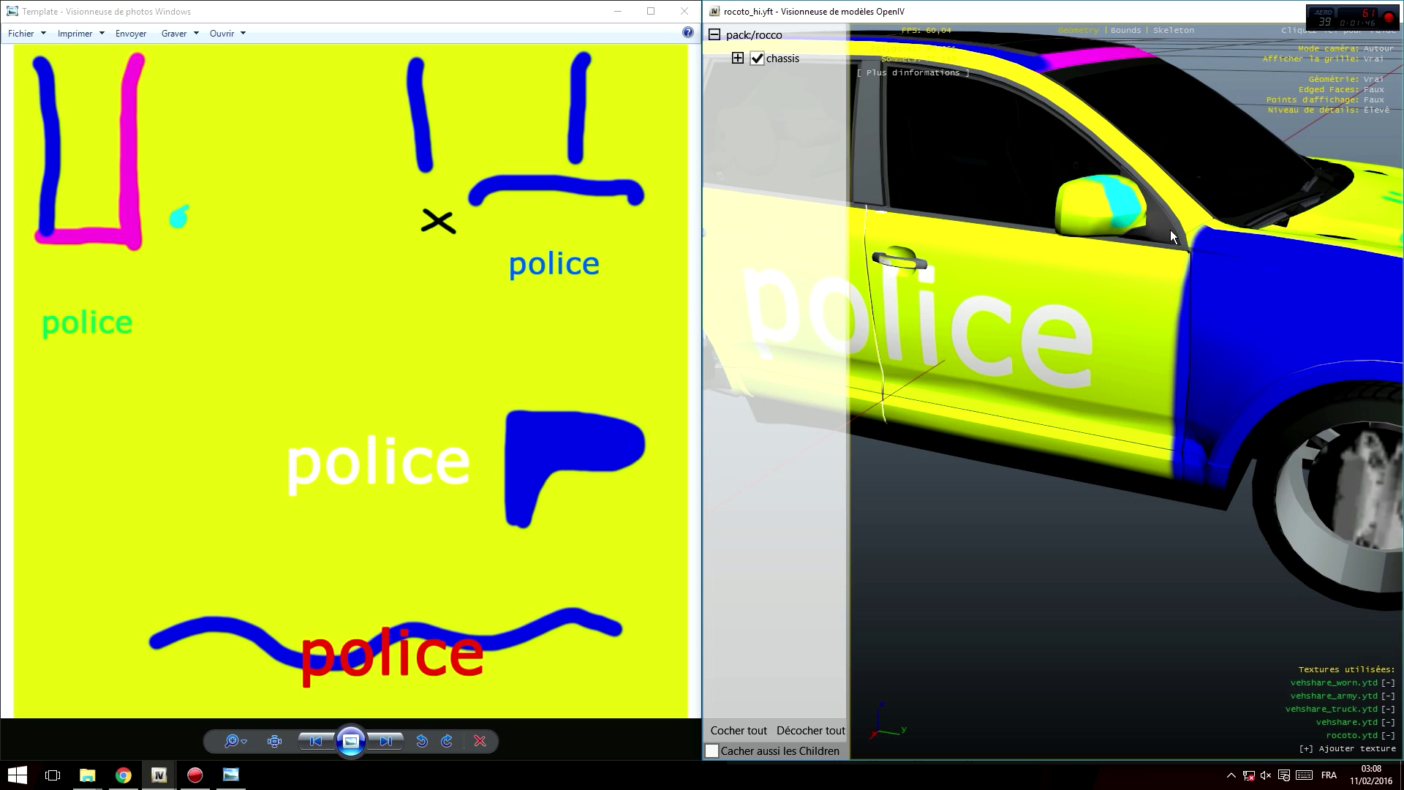
left_click_drag(1208, 315, 1097, 468)
scroll(1165, 477, "down", 4)
left_click_drag(1170, 212, 1087, 280)
left_click_drag(985, 19, 1068, 25)
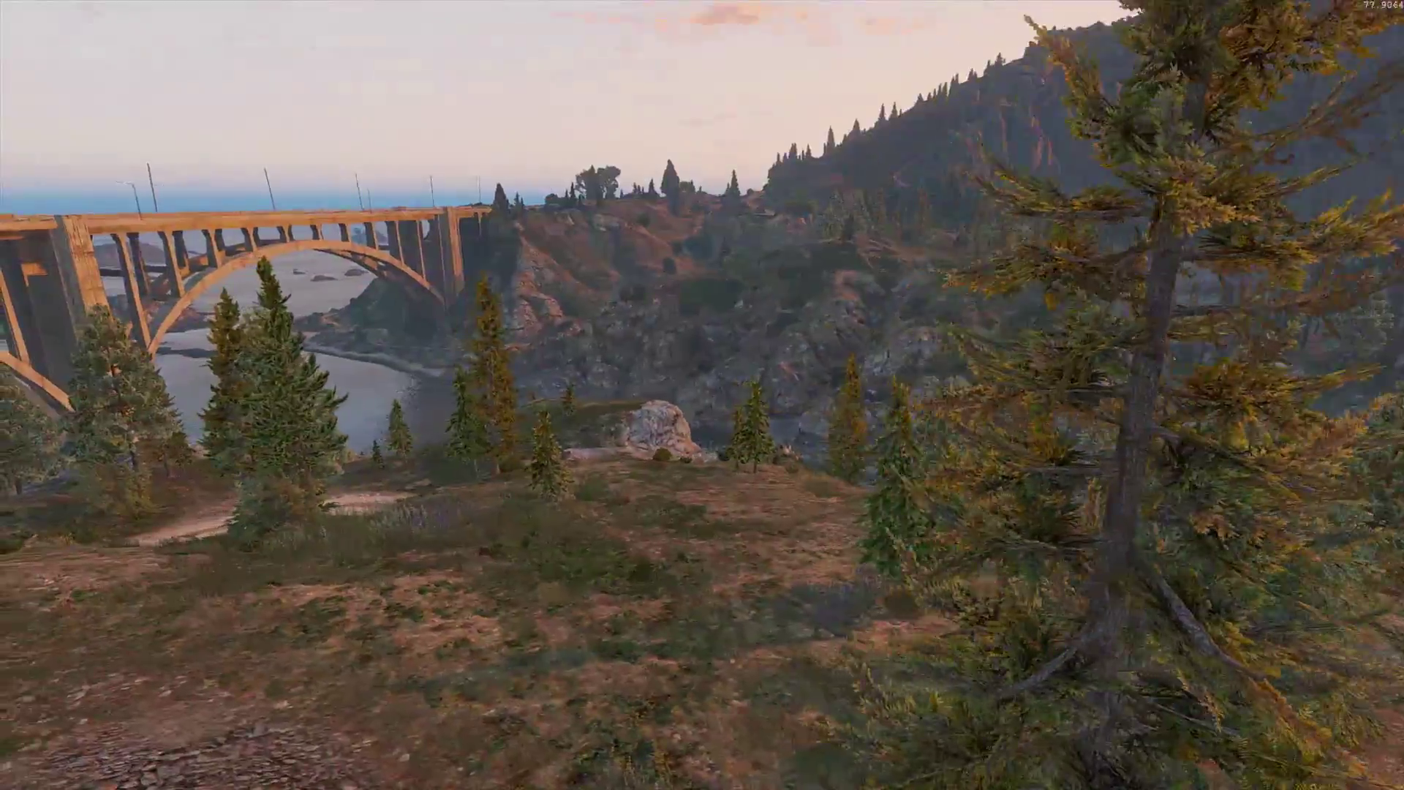
key("F7")
key("Return")
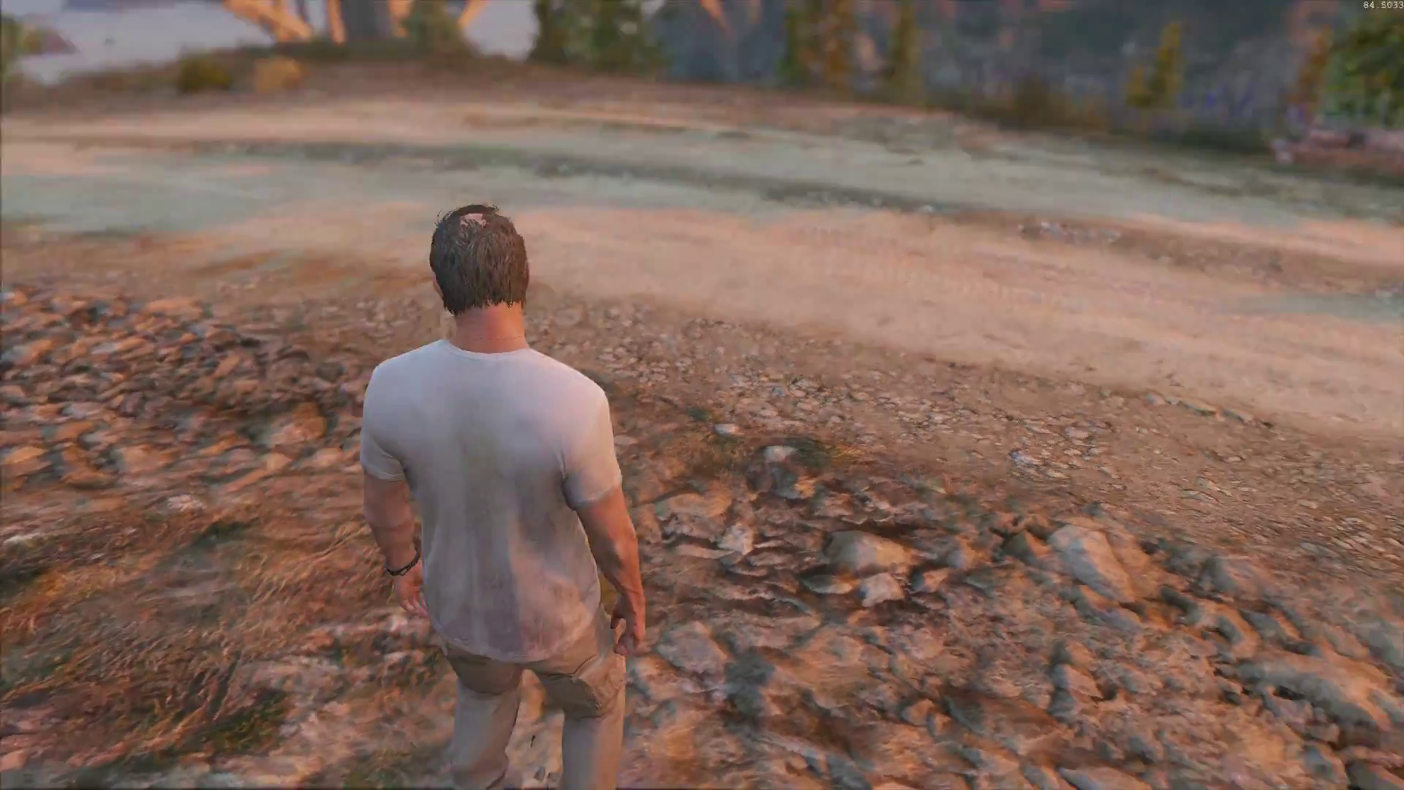
key("w")
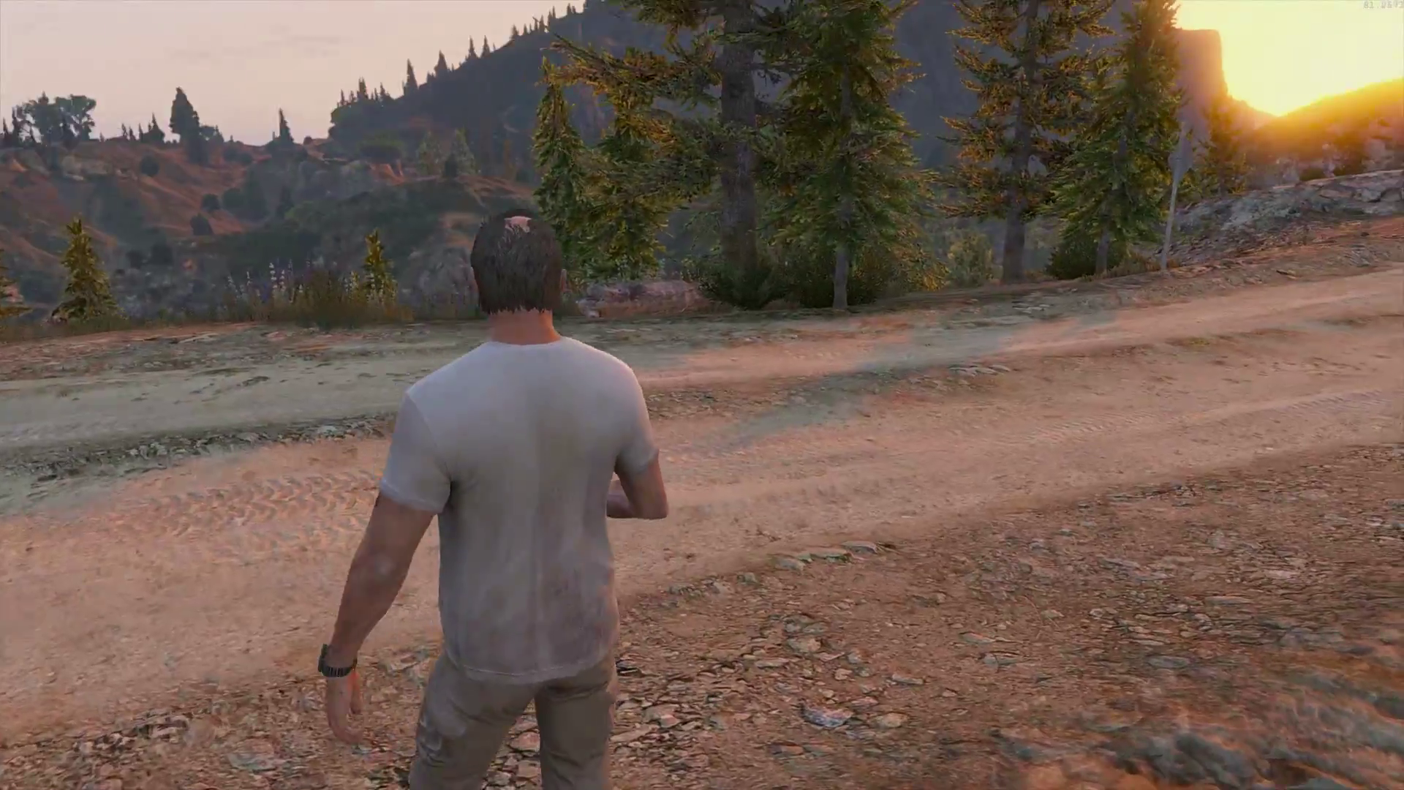
key("w")
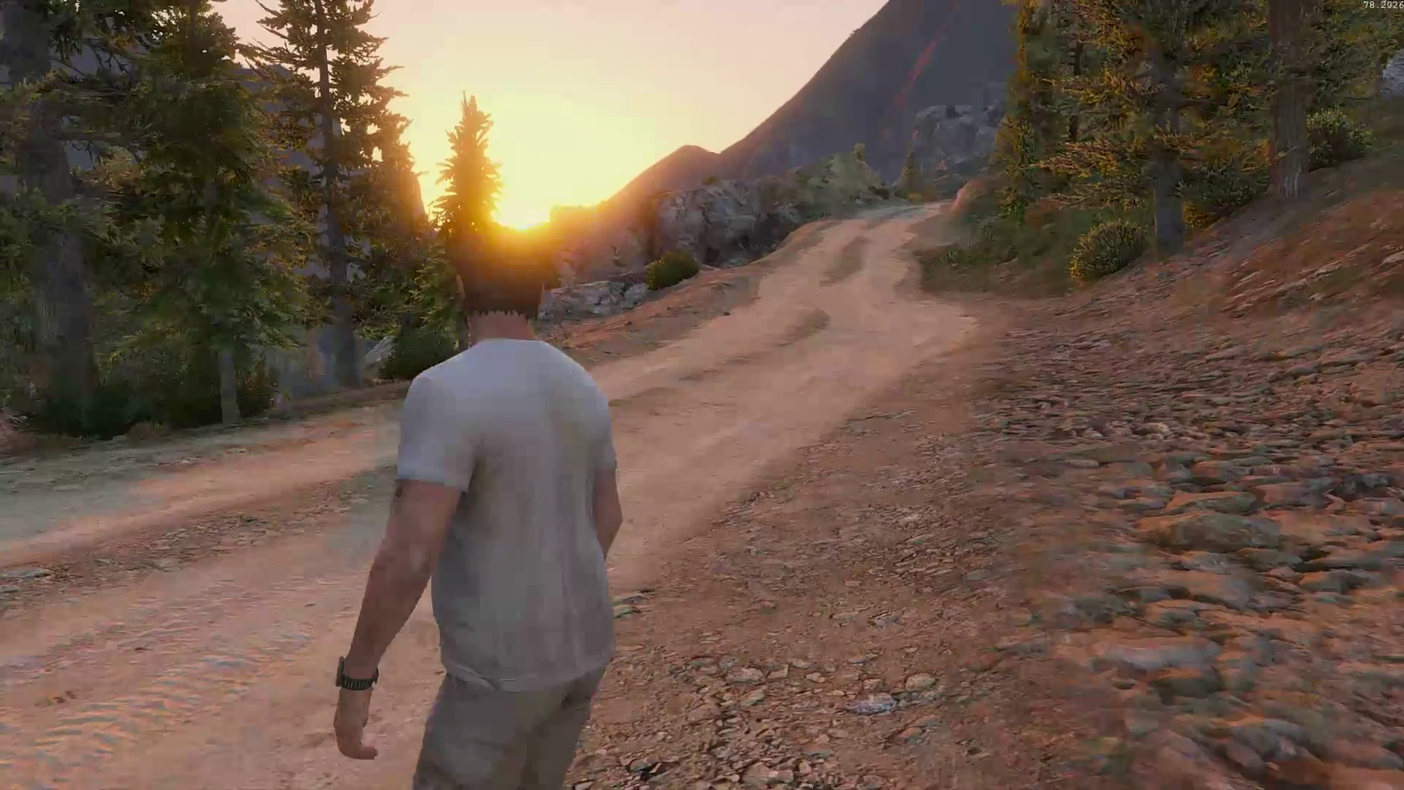
key("w")
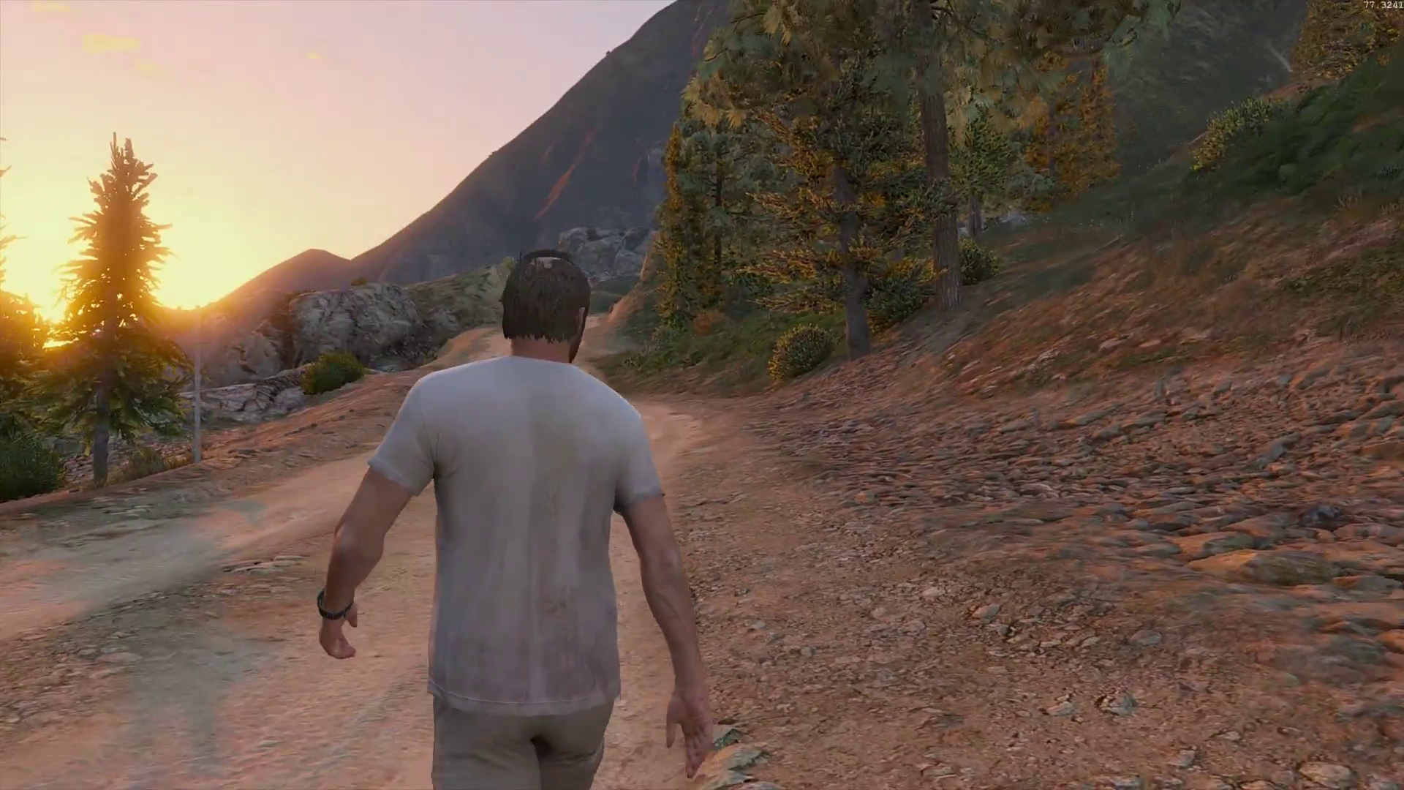
key("w")
- Spawn the Obey Rocoto from the SUVs list of the in-game trainer and close the trainer
key("F4")
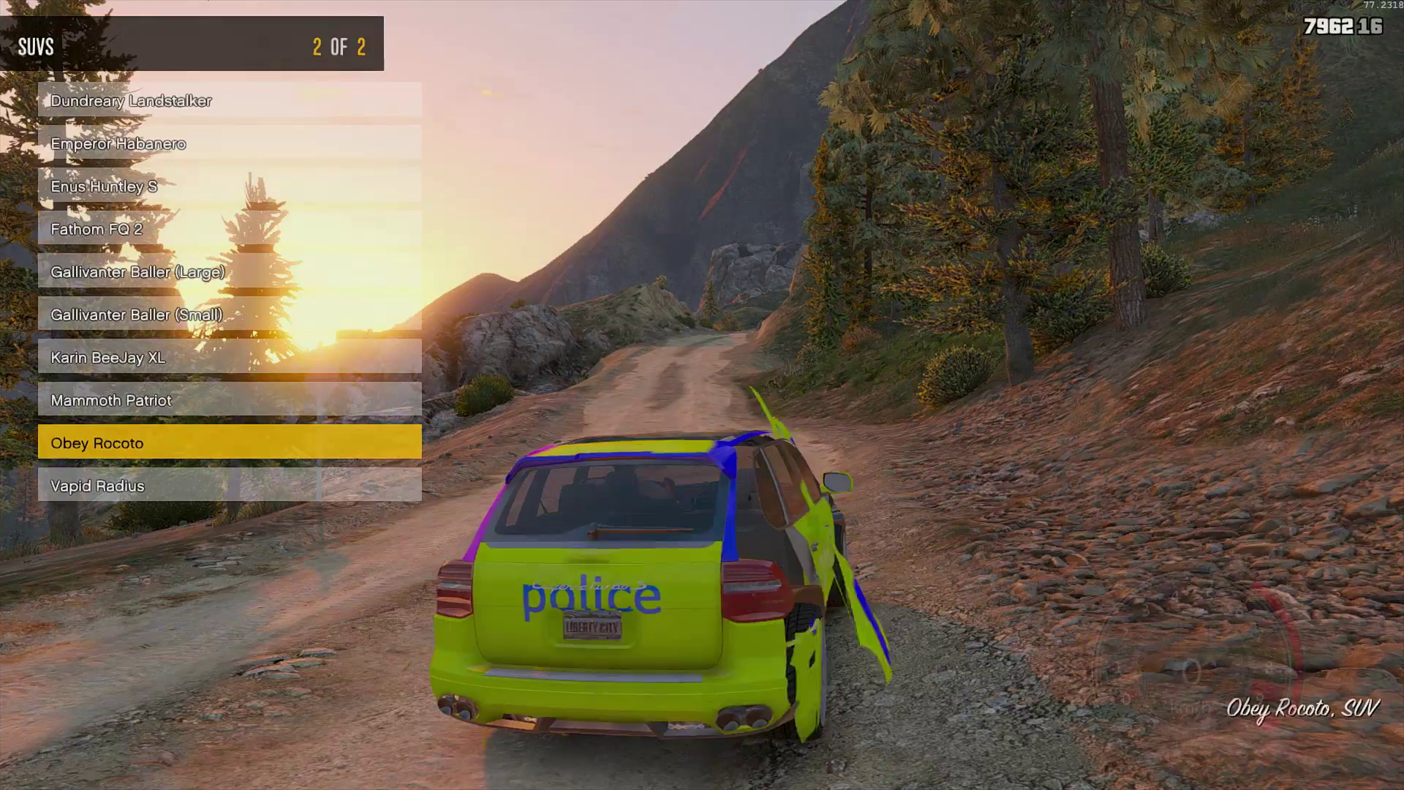
key("F4")
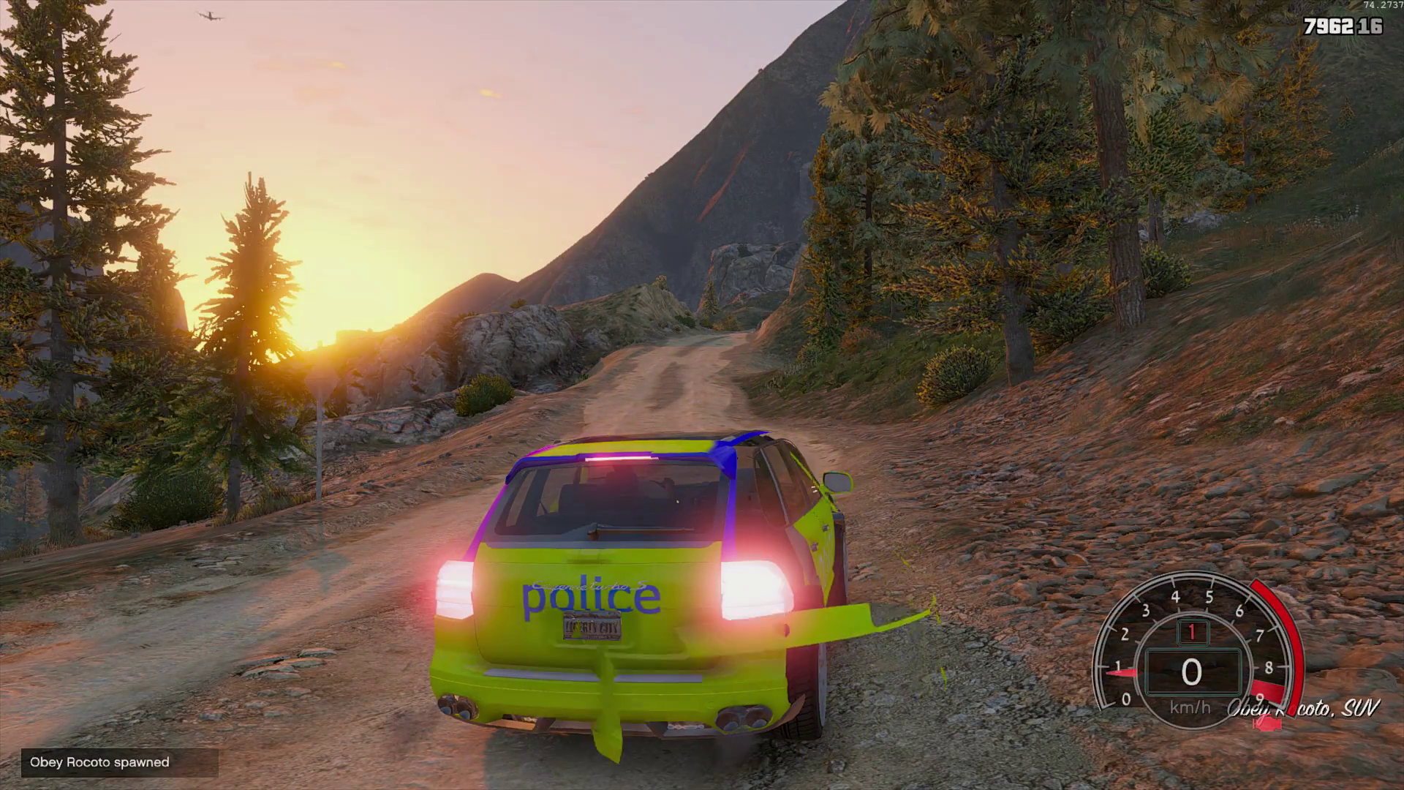
key("s")
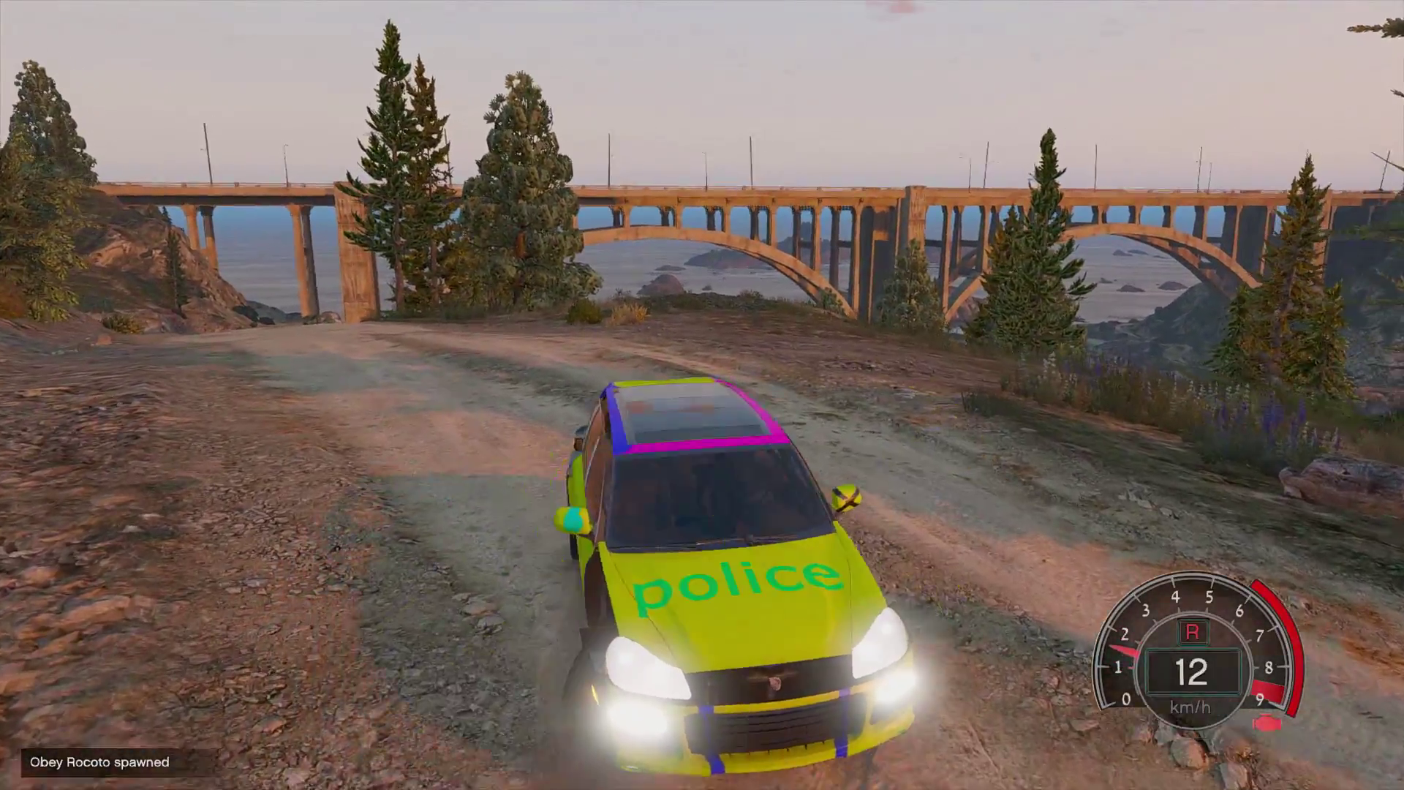
key("w")
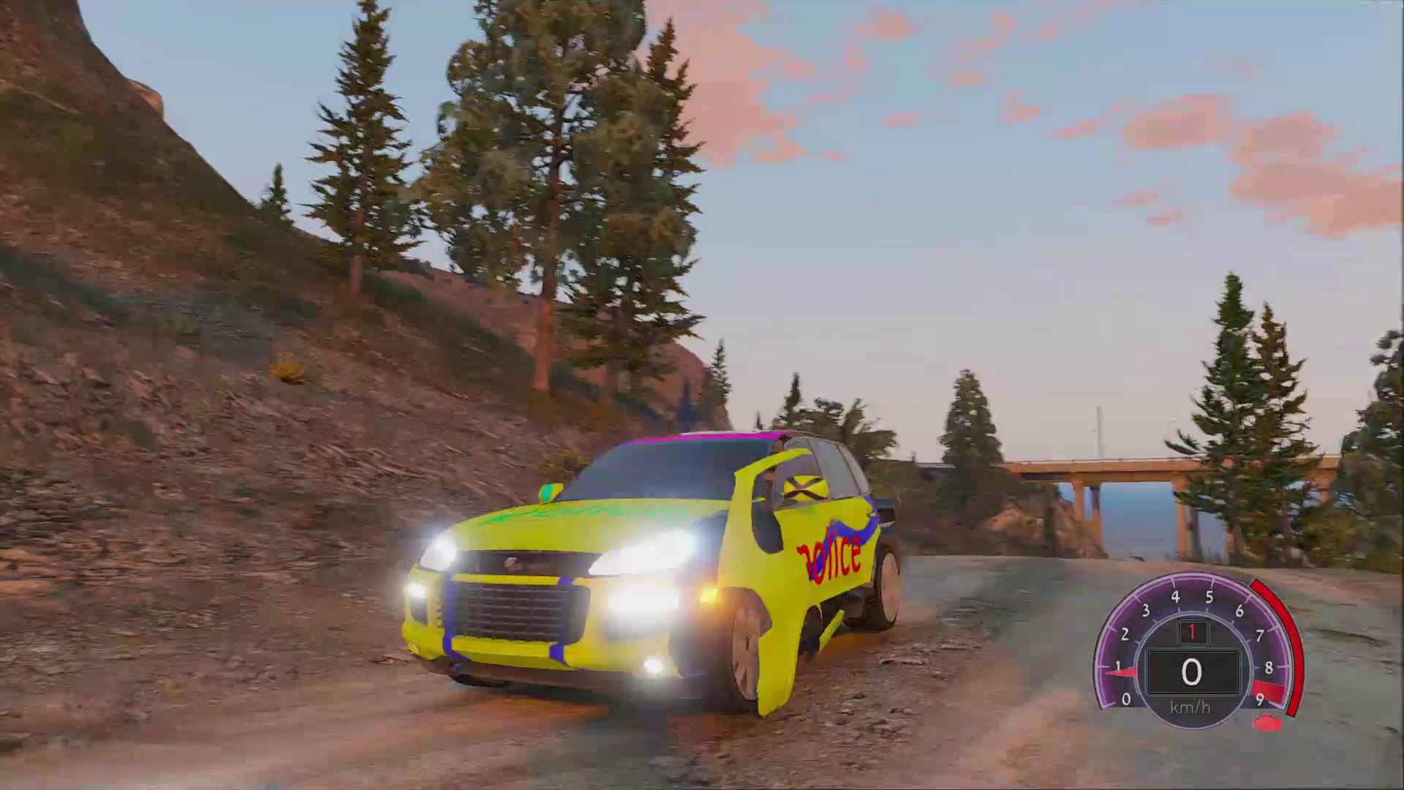
key("w")
key("d")
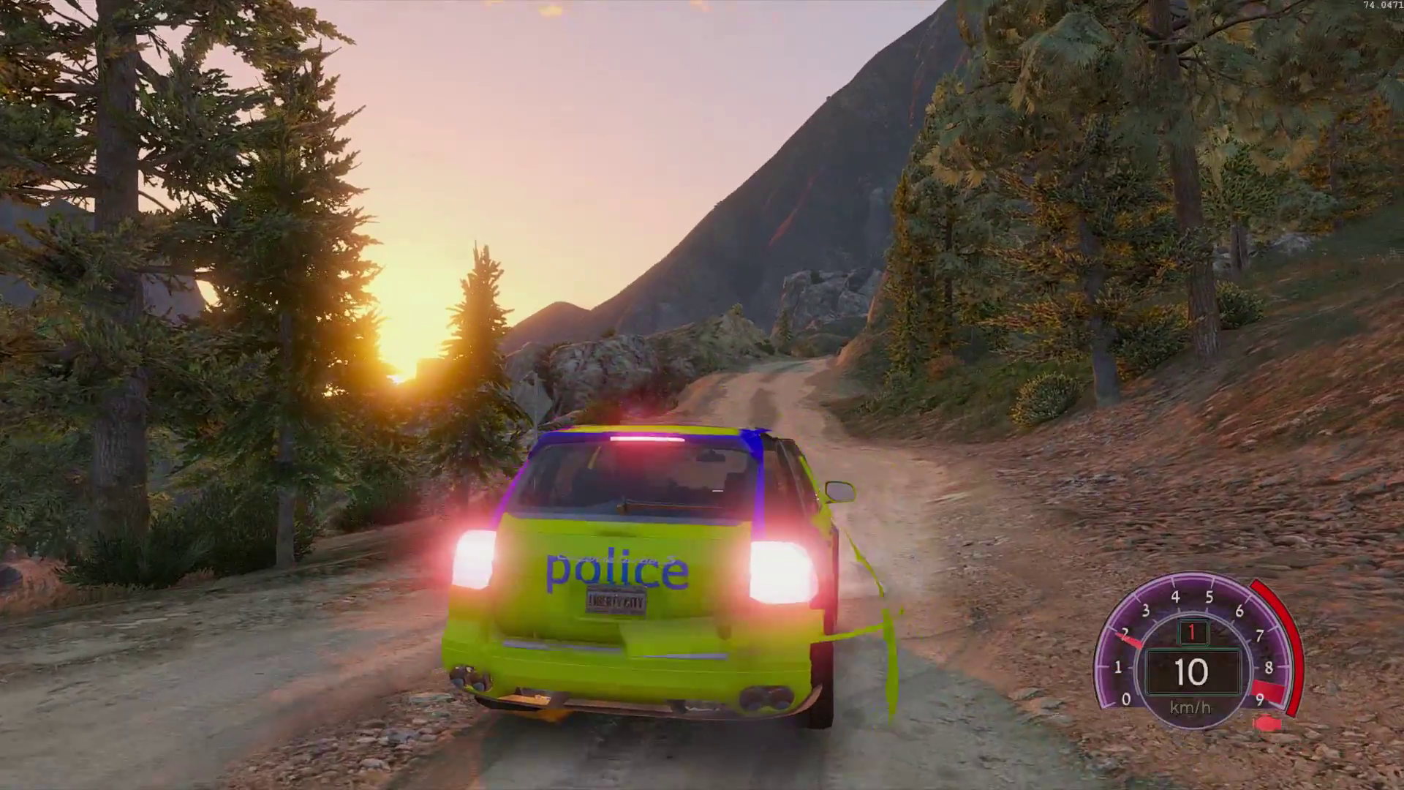
key("a")
key("d")
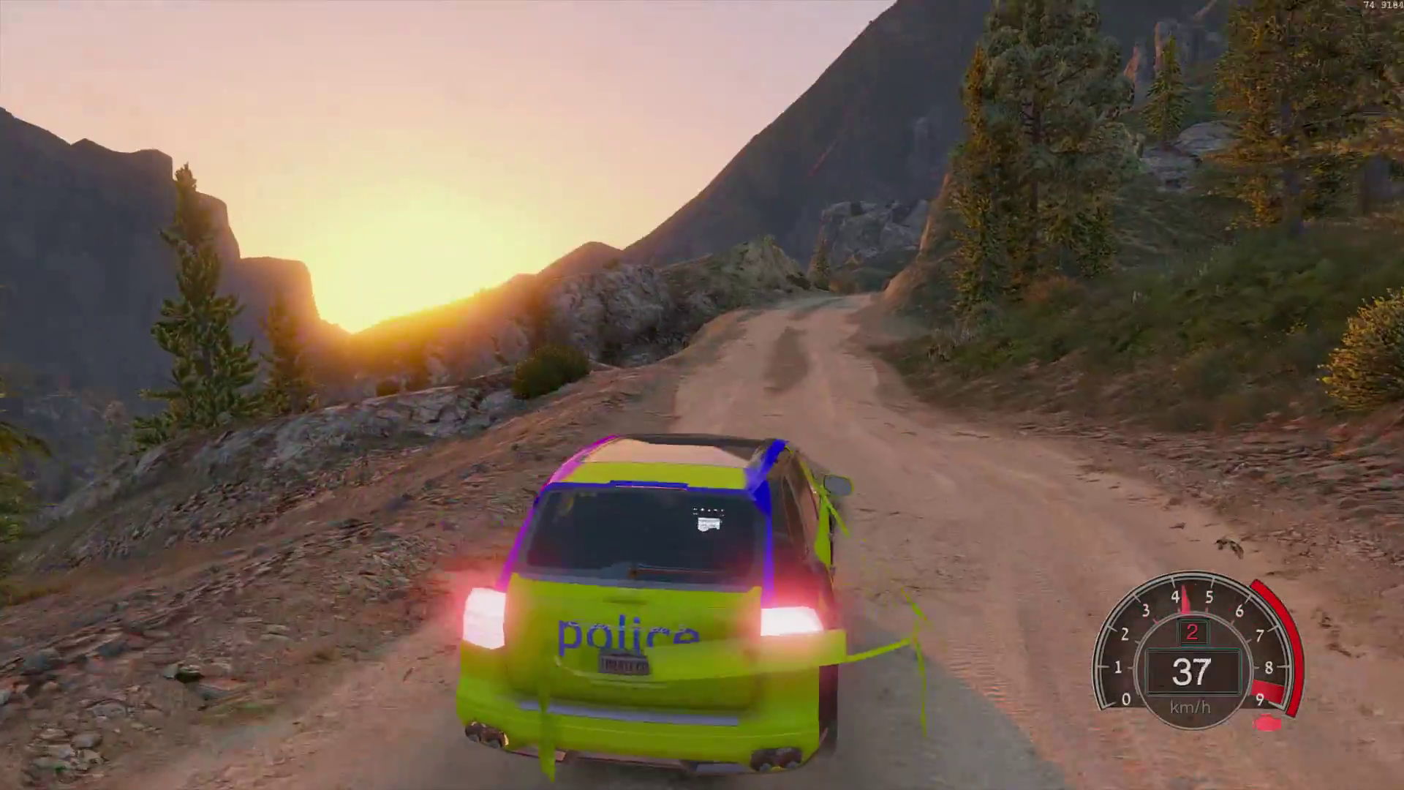
key("c")
key("c")
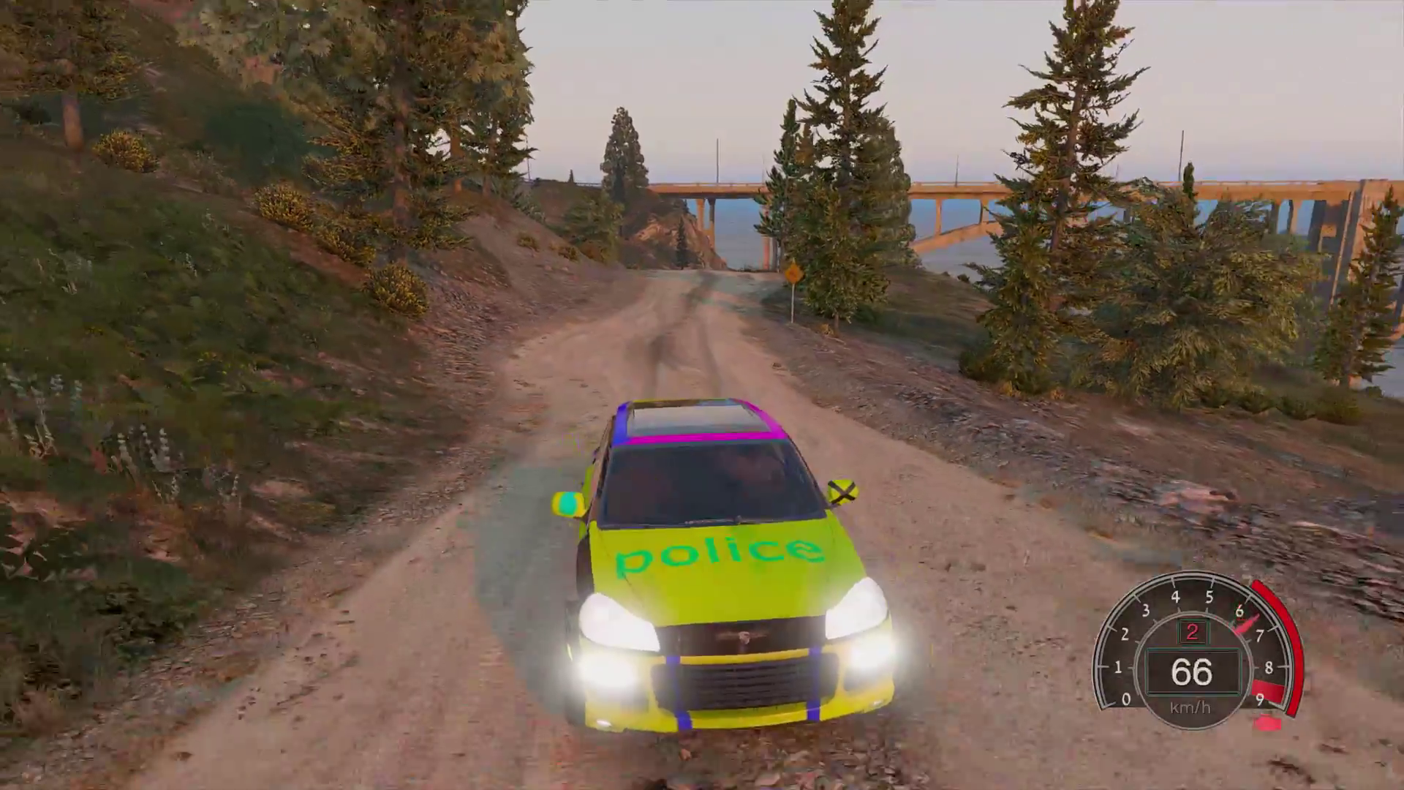
key("c")
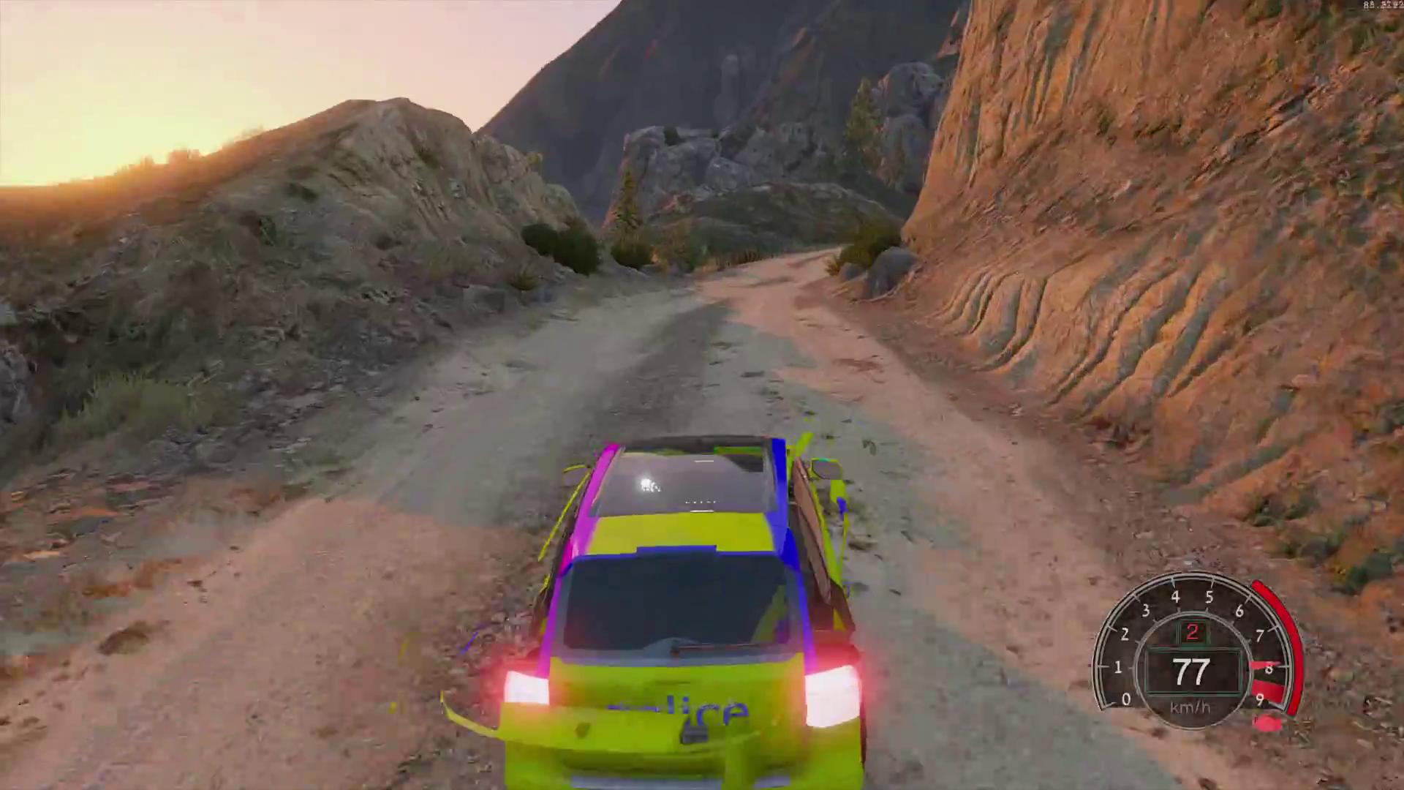
key("d")
key("a")
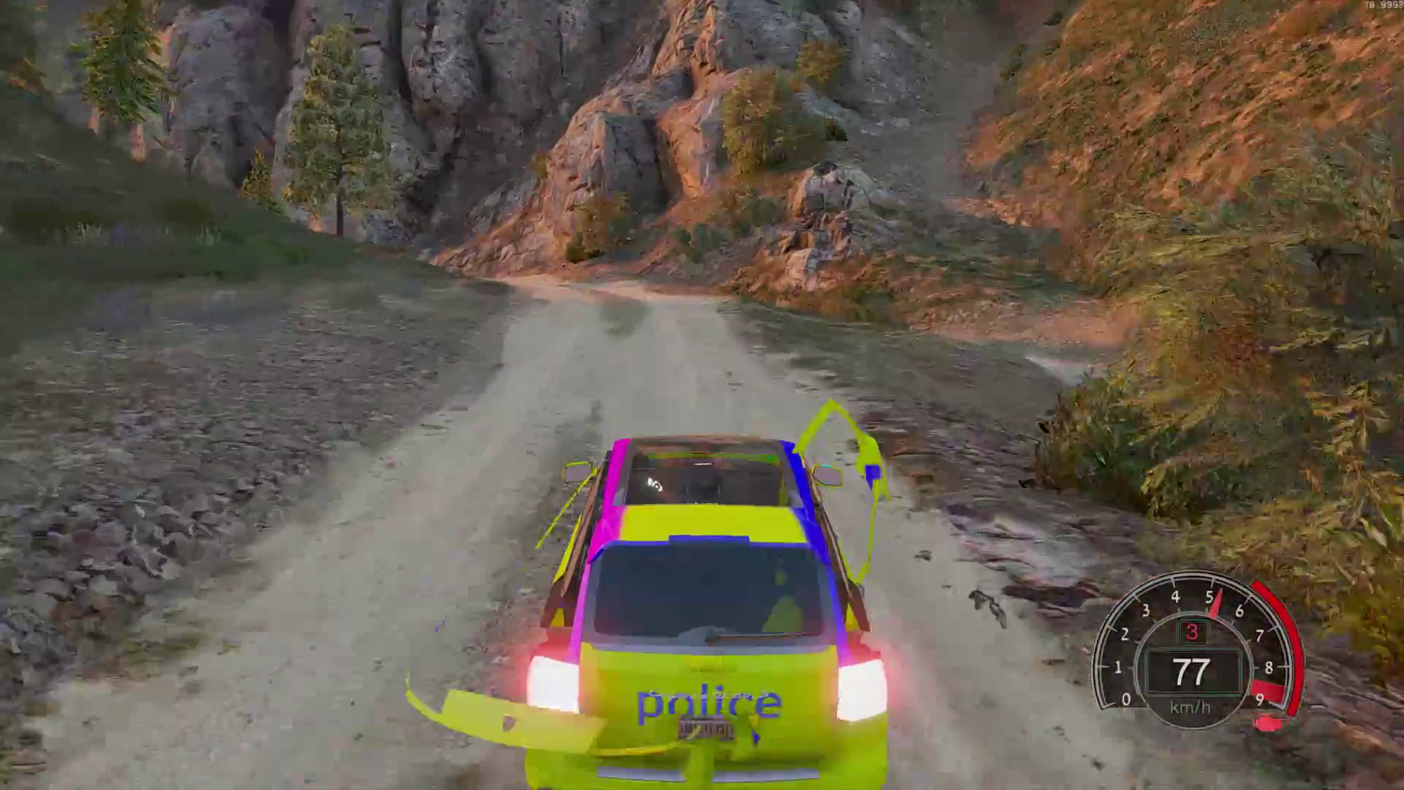
- Drive the Rocoto with the police livery along the mountain dirt road, stop at the roadside and get out
key("a")
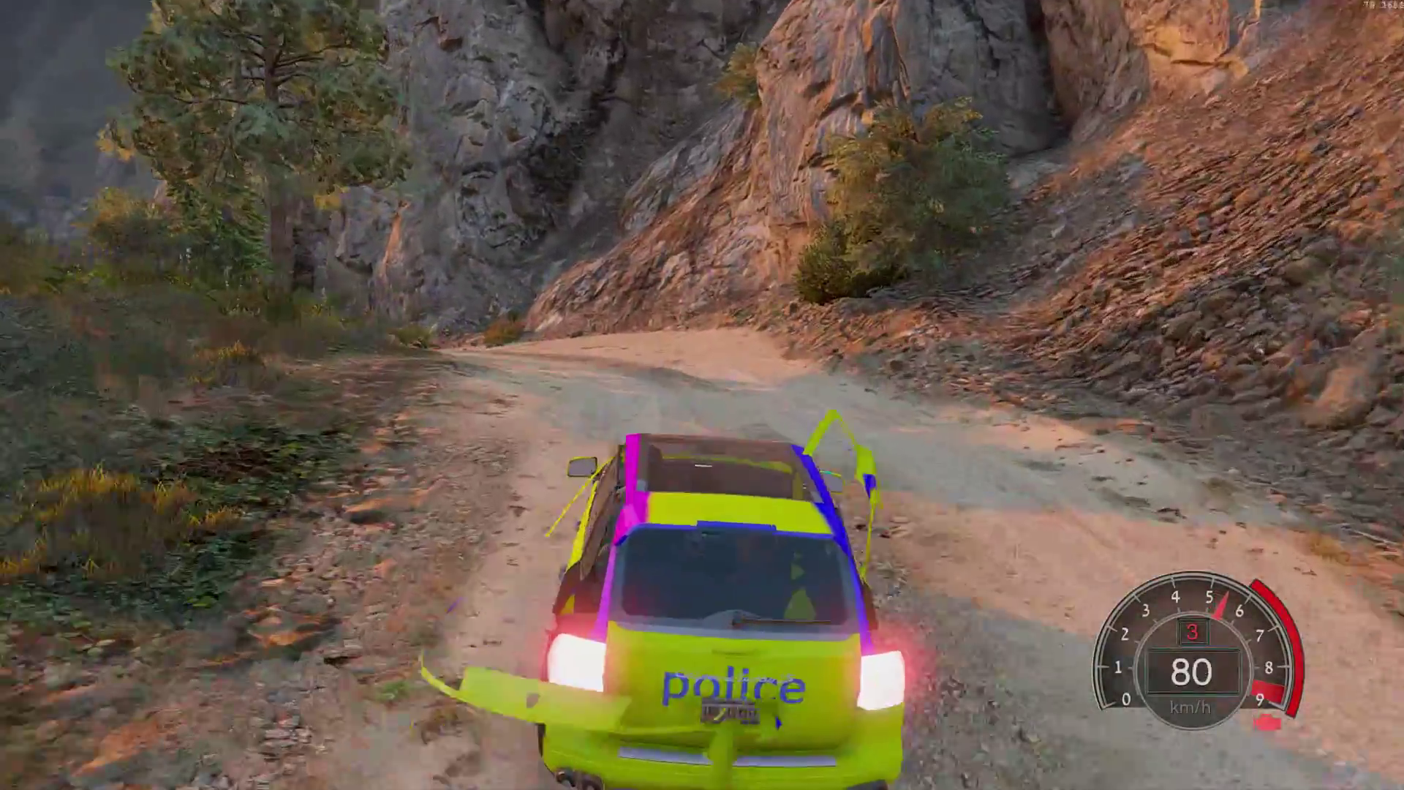
key("a")
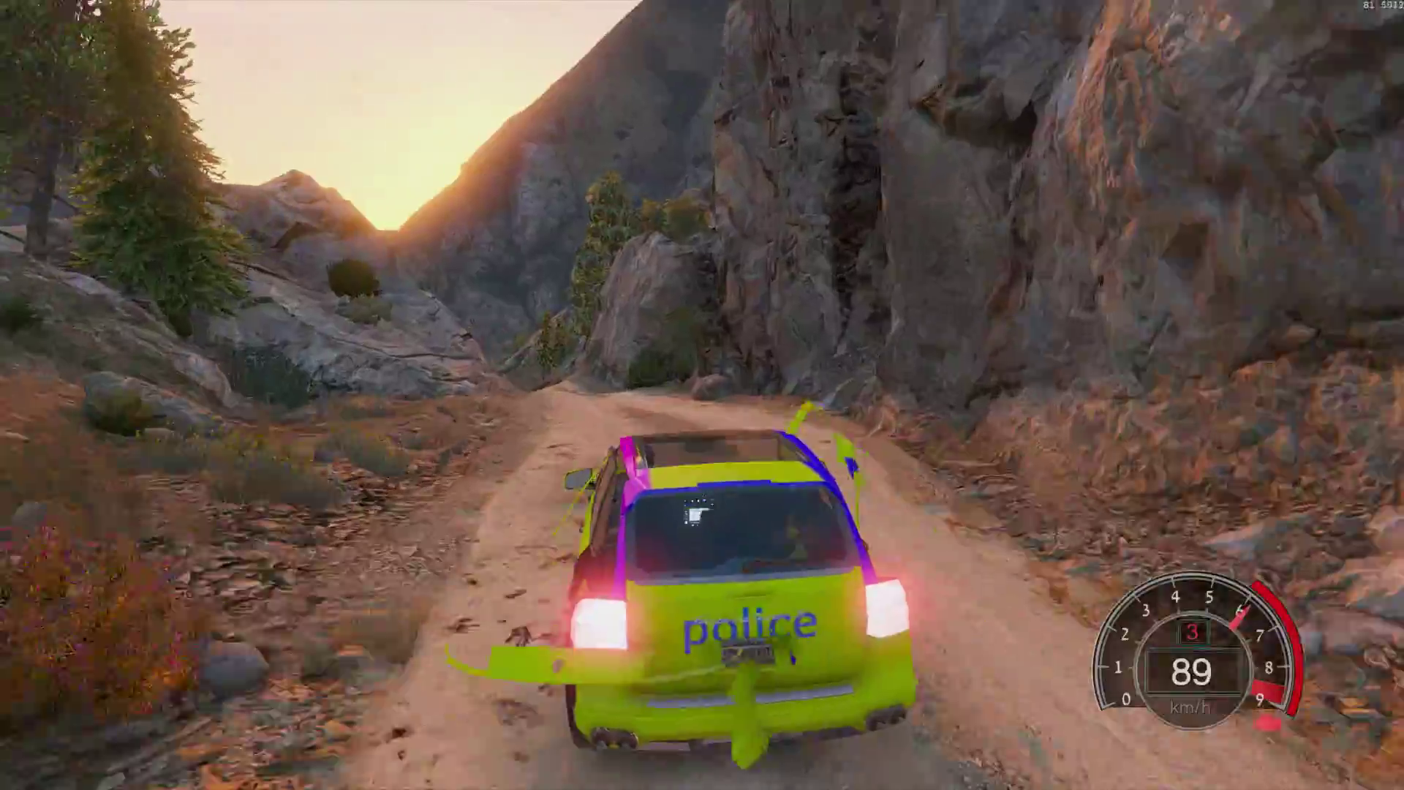
key("s")
key("a")
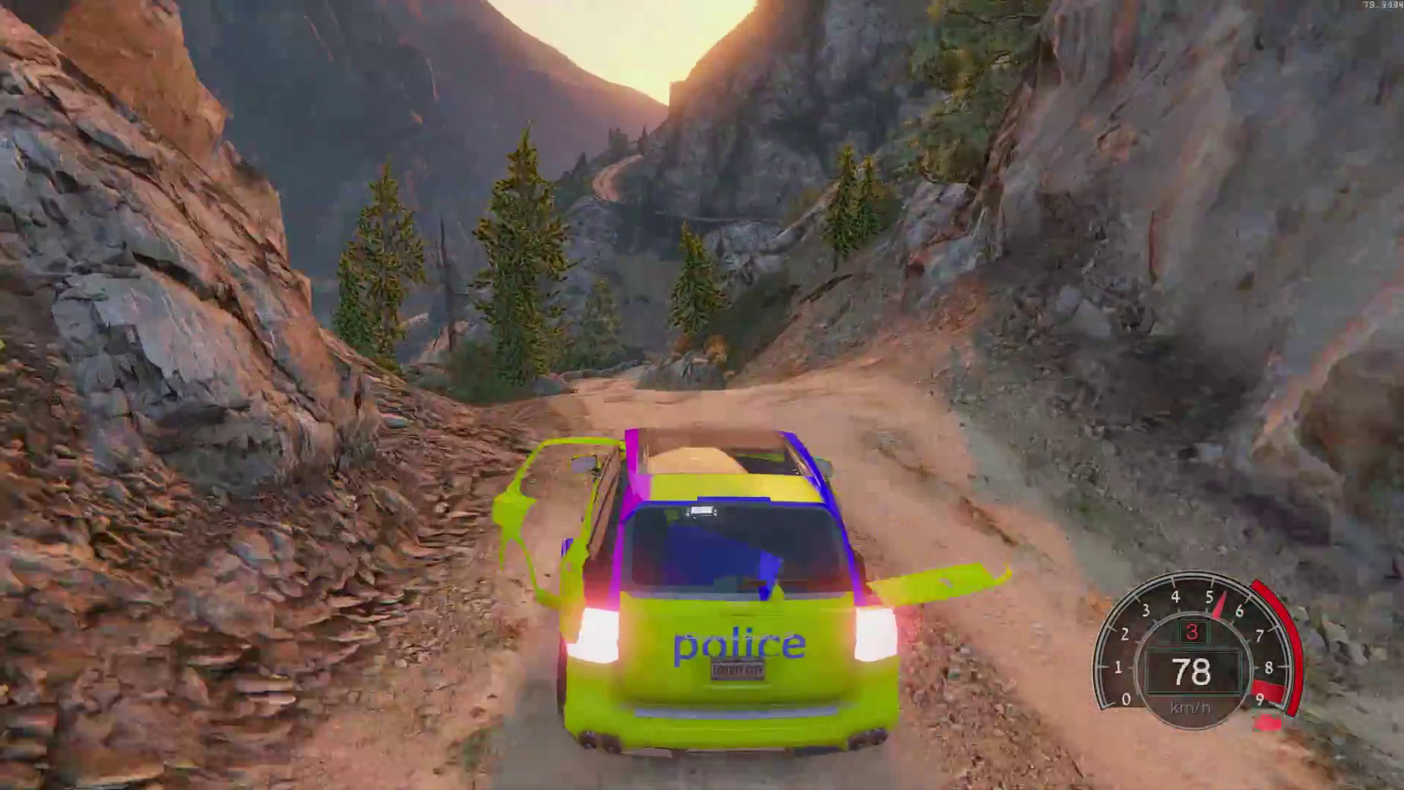
key("w")
key("d")
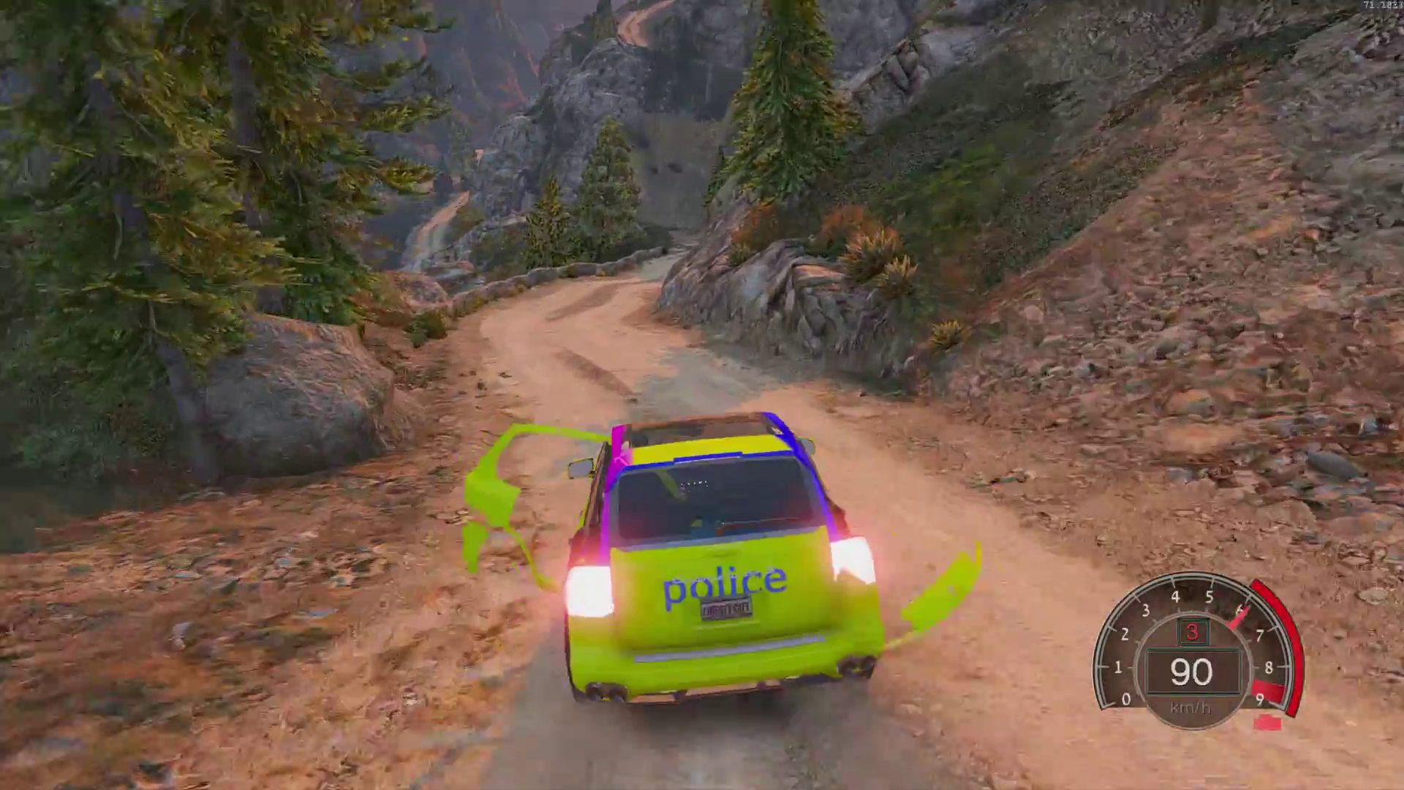
key("a")
key("d")
key("s")
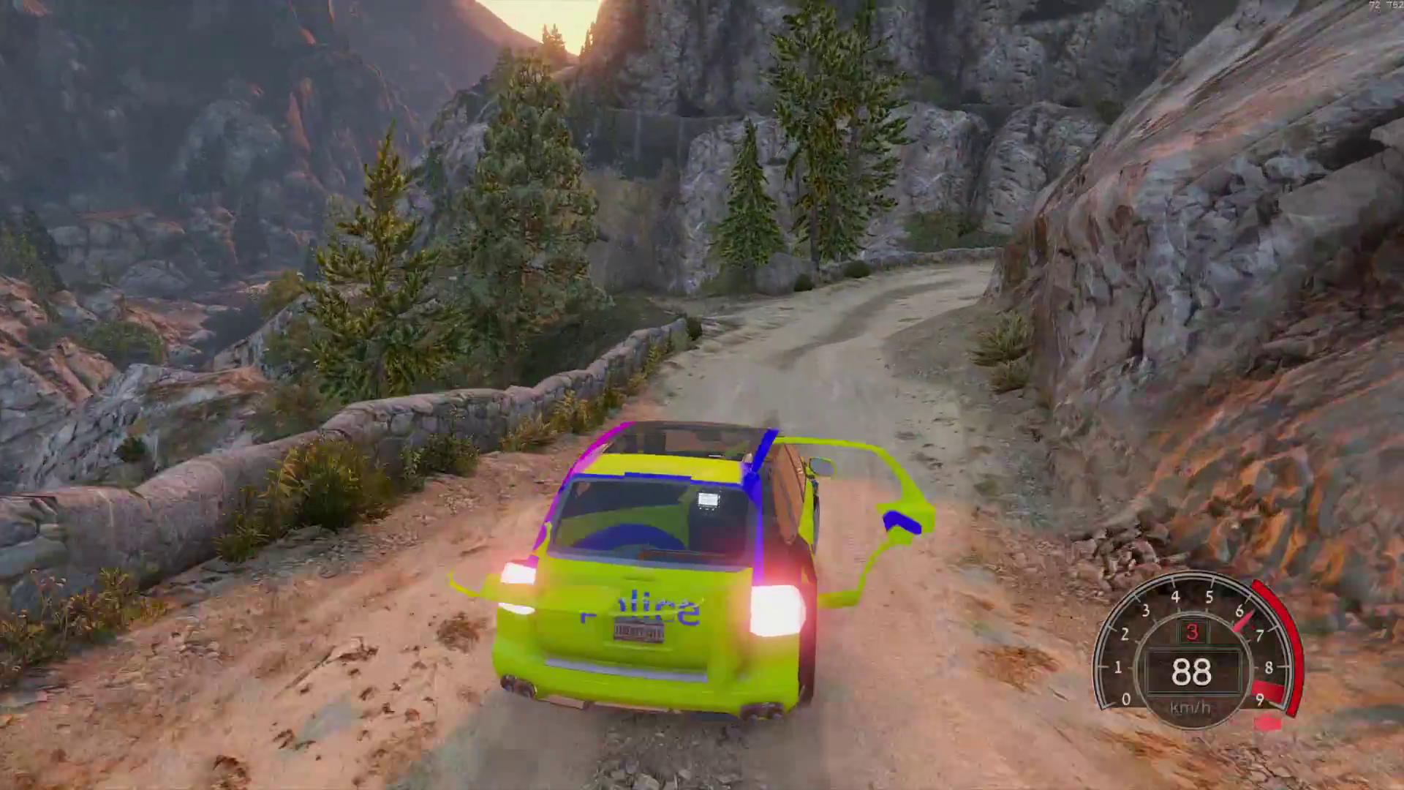
key("d")
key("w")
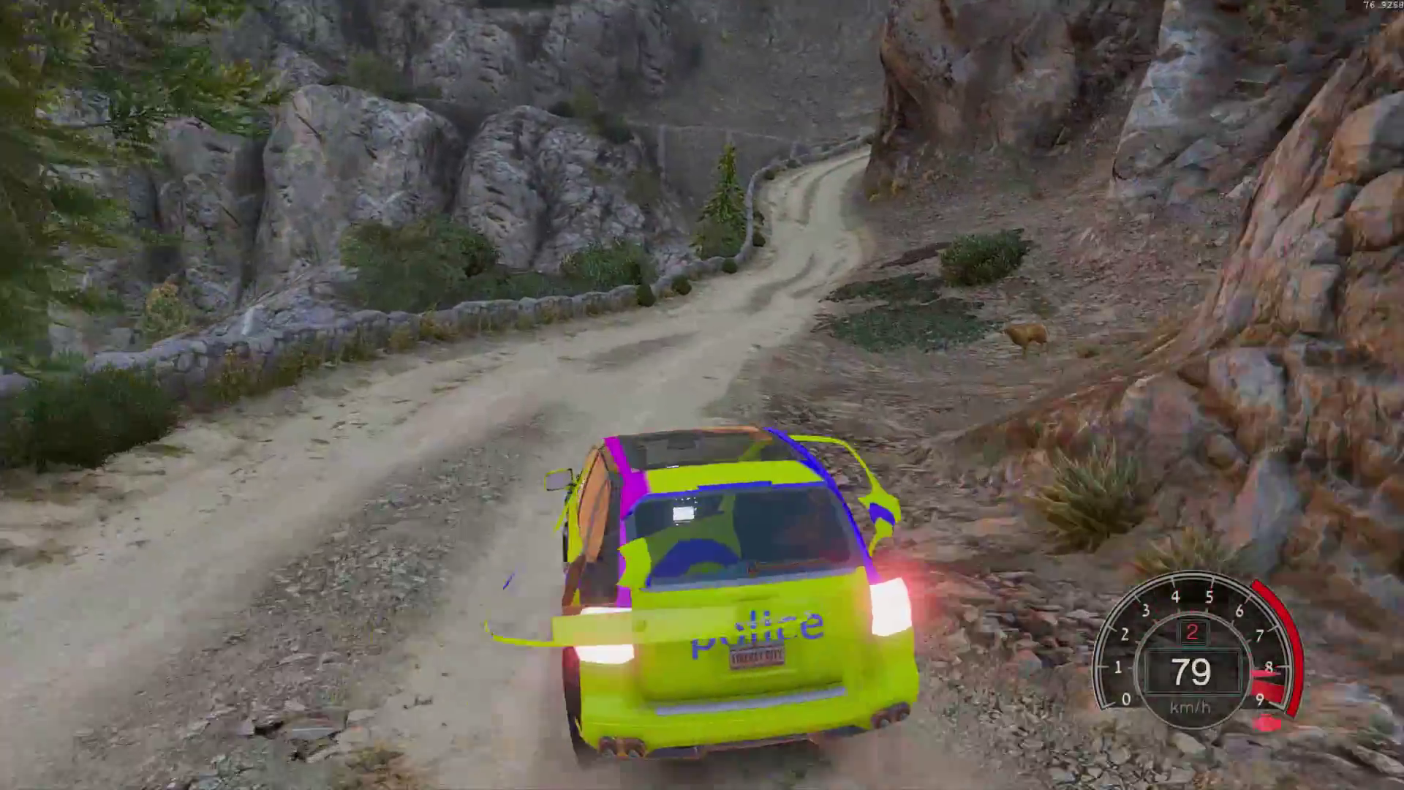
key("a")
key("s")
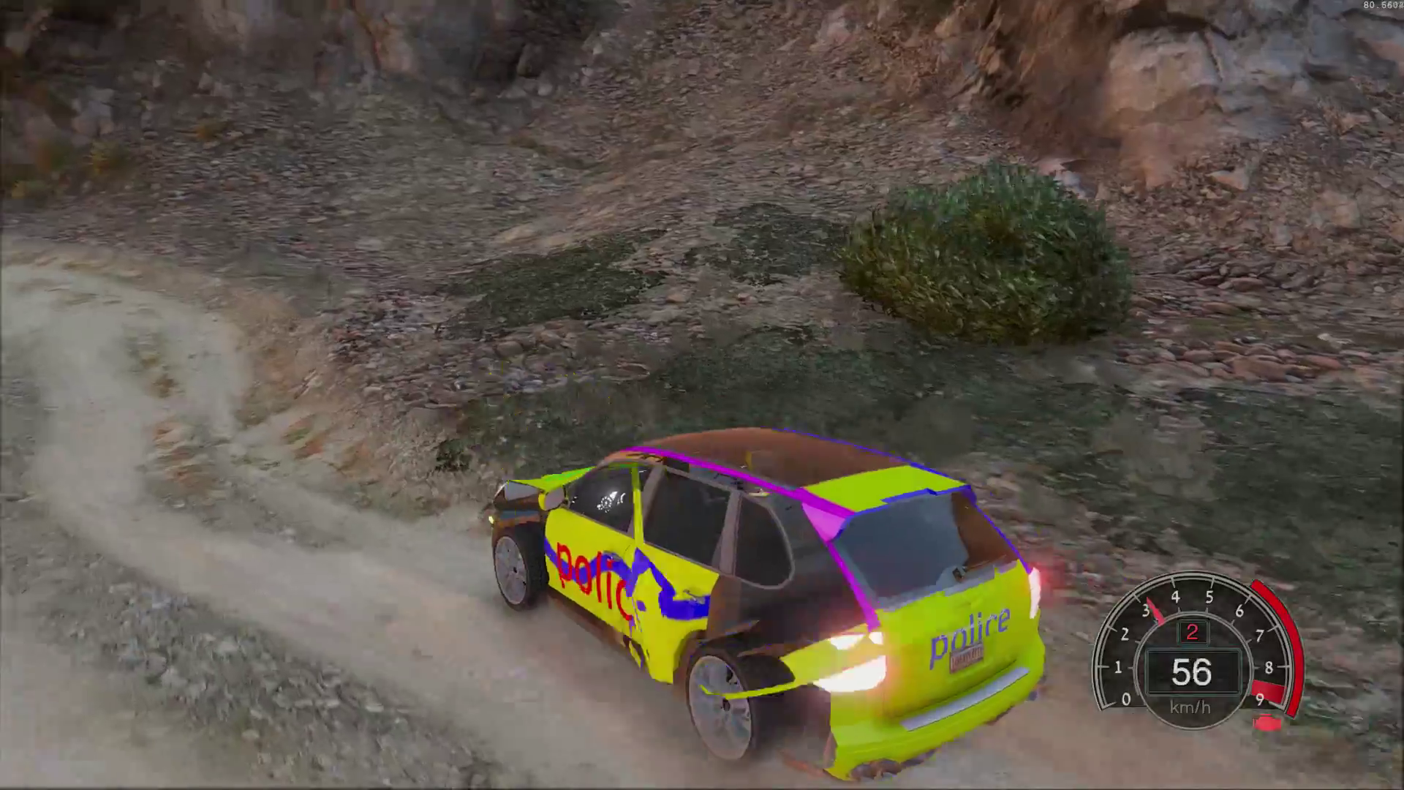
key("s")
key("f")
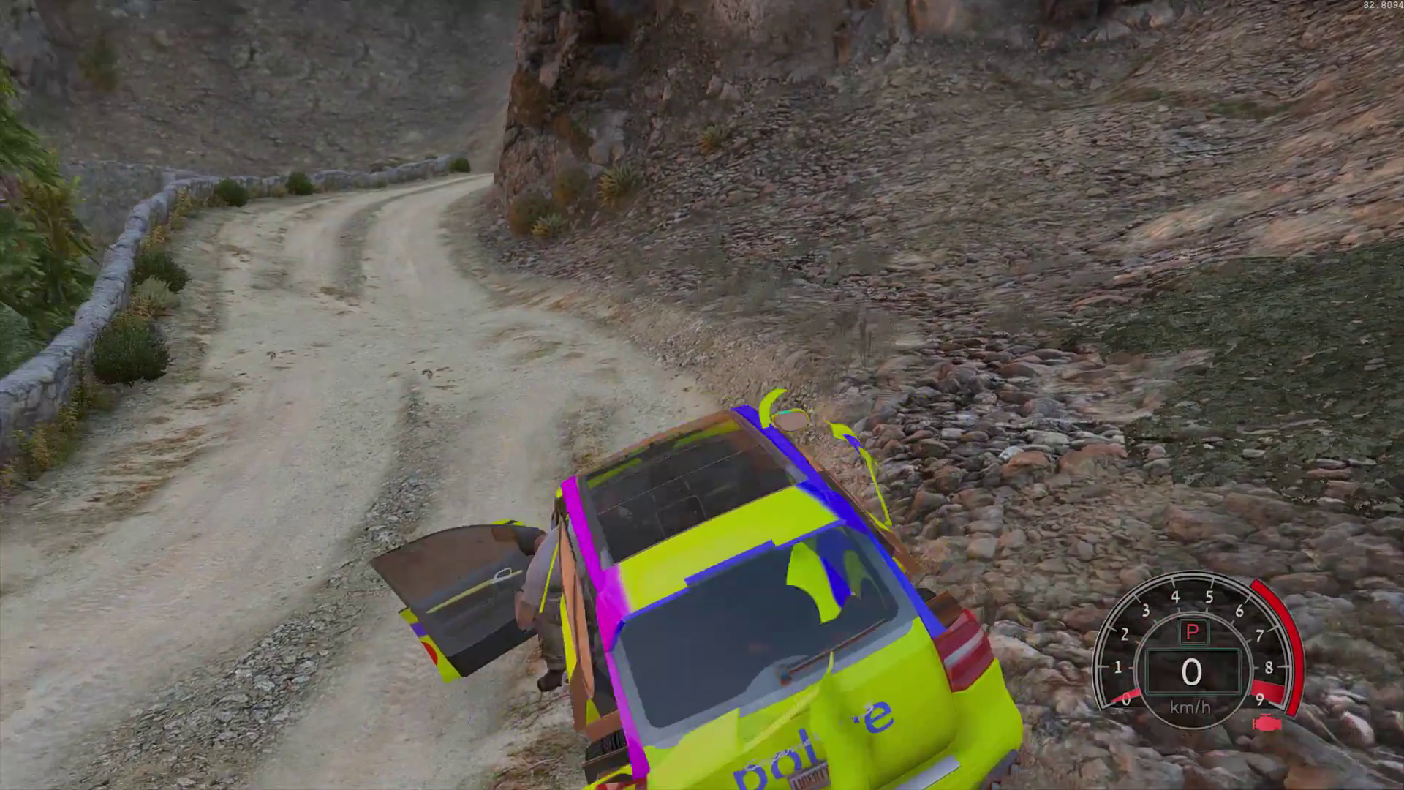
- Spawn the Vapid Police Cruiser from the trainer's Emergency and Military list
key("F4")
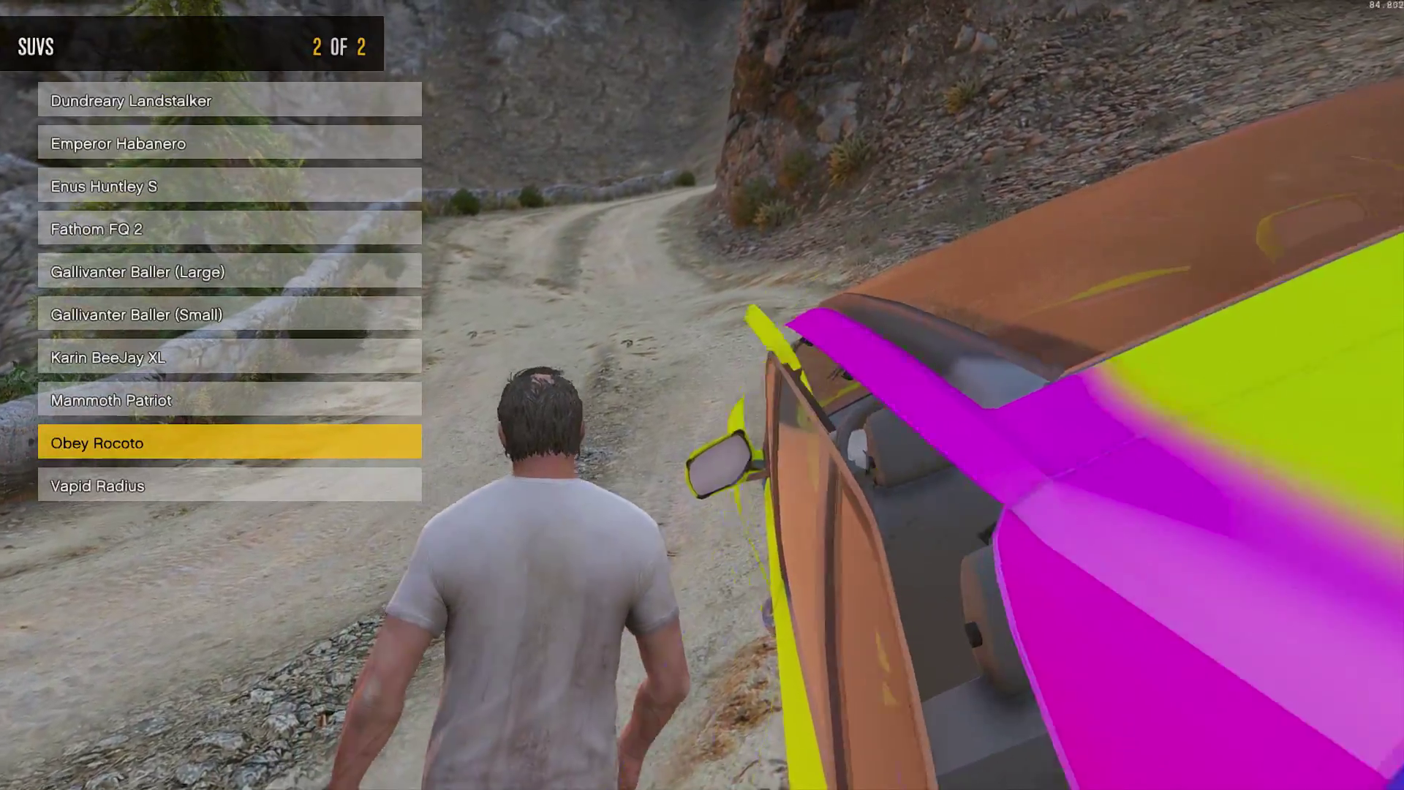
key("w")
key("BackSpace")
key("Up")
key("Up")
key("Up")
key("Up")
key("Up")
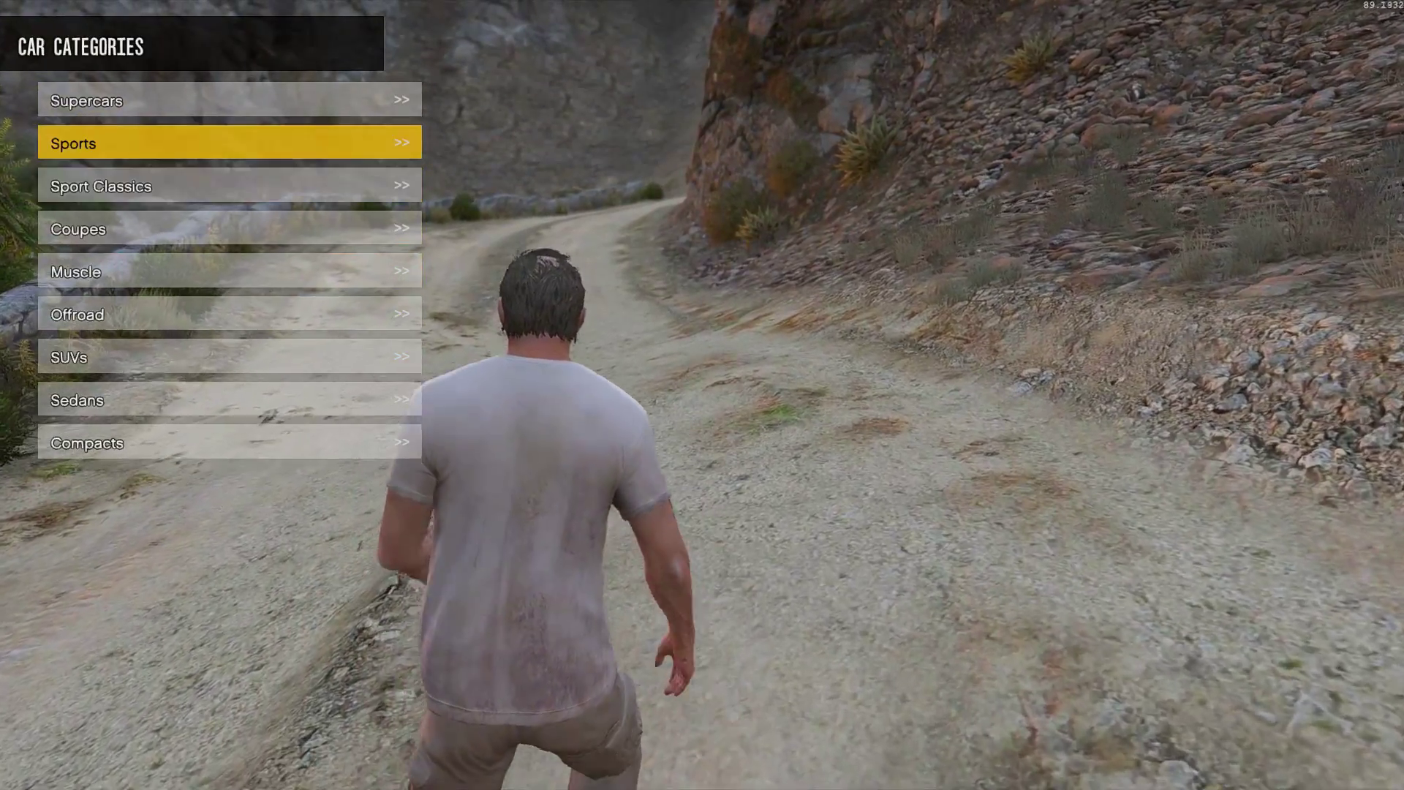
key("BackSpace")
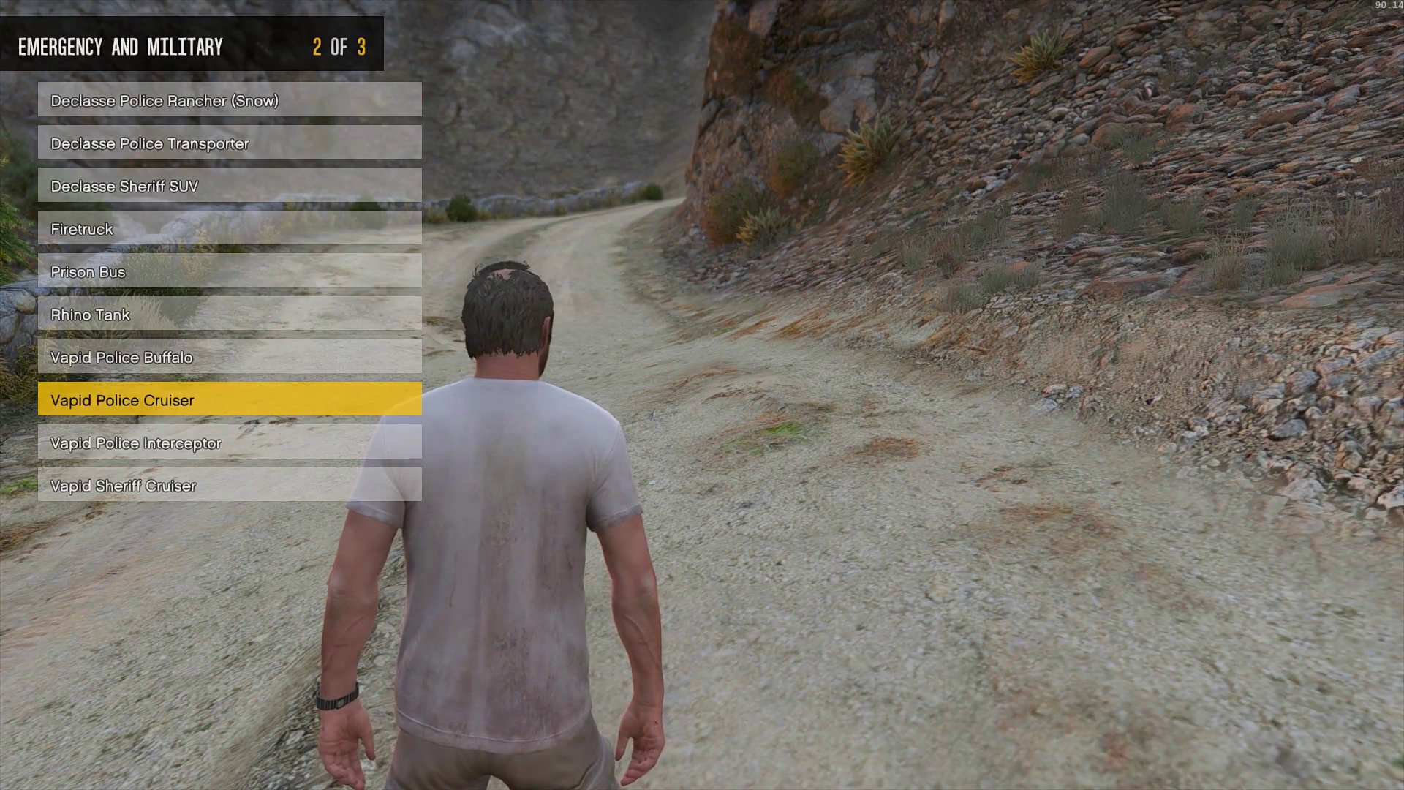
key("Return")
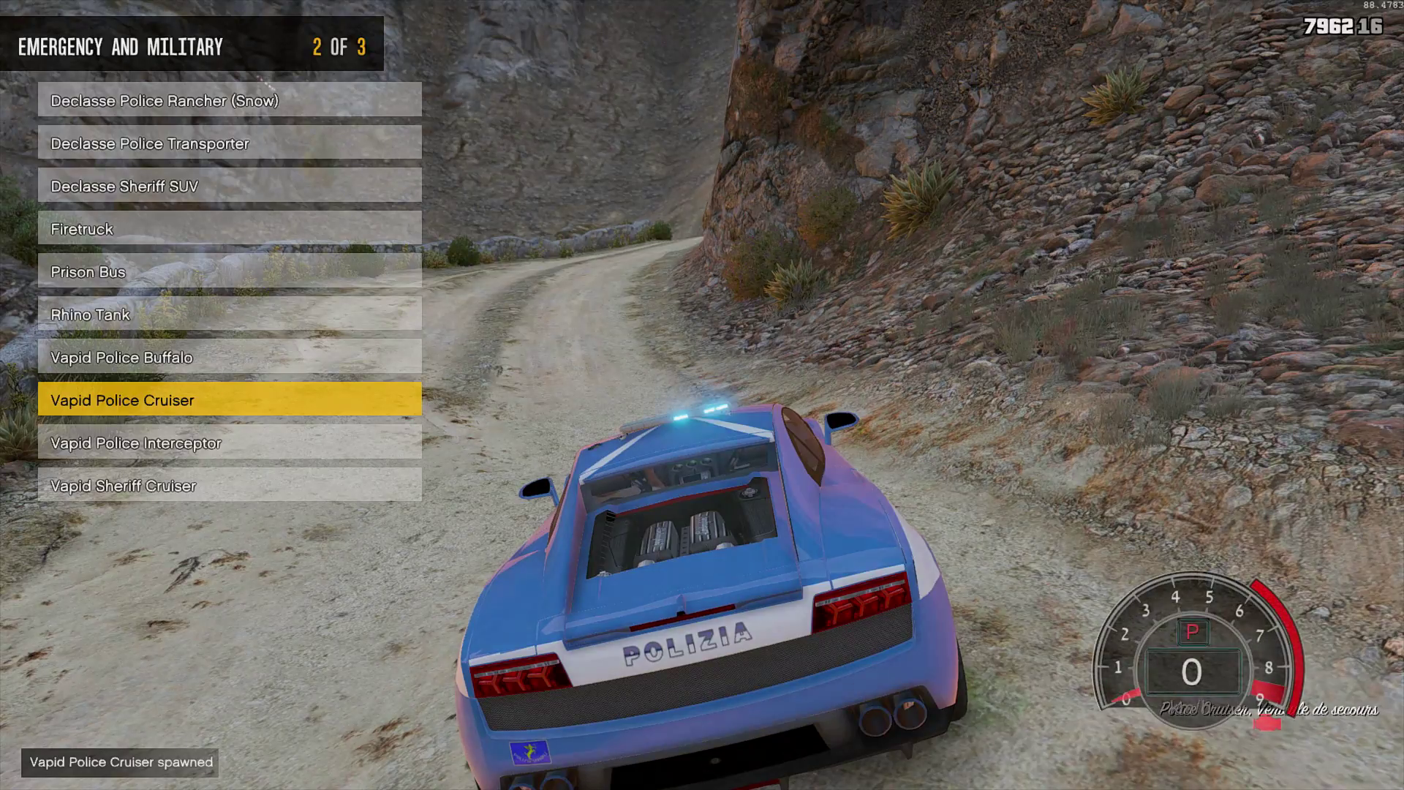
- Close the trainer and drive the Polizia police cruiser along the walled dirt road to look over its livery
key("F4")
key("w")
key("a")
key("s")
key("w")
key("e")
key("w")
key("a")
key("w")
key("a")
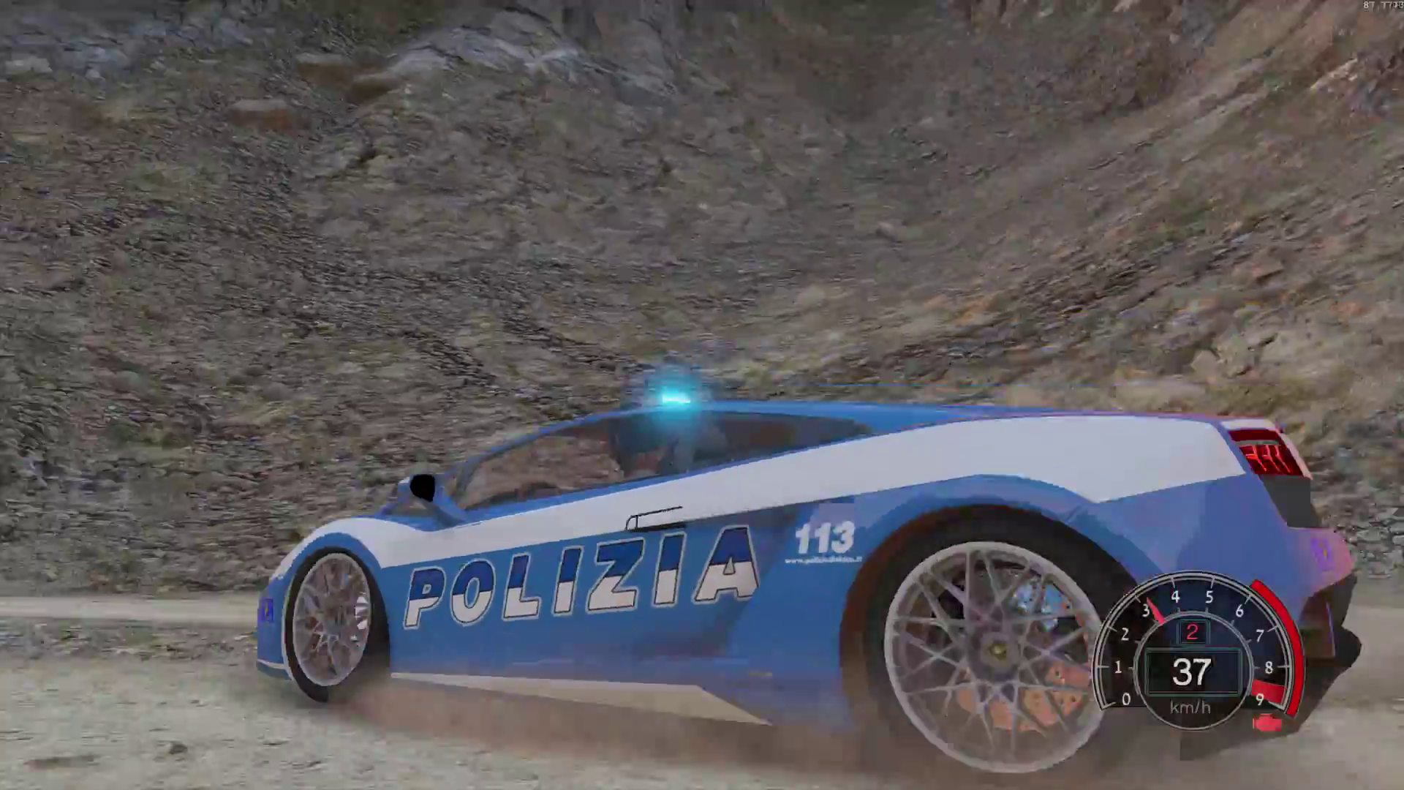
key("w")
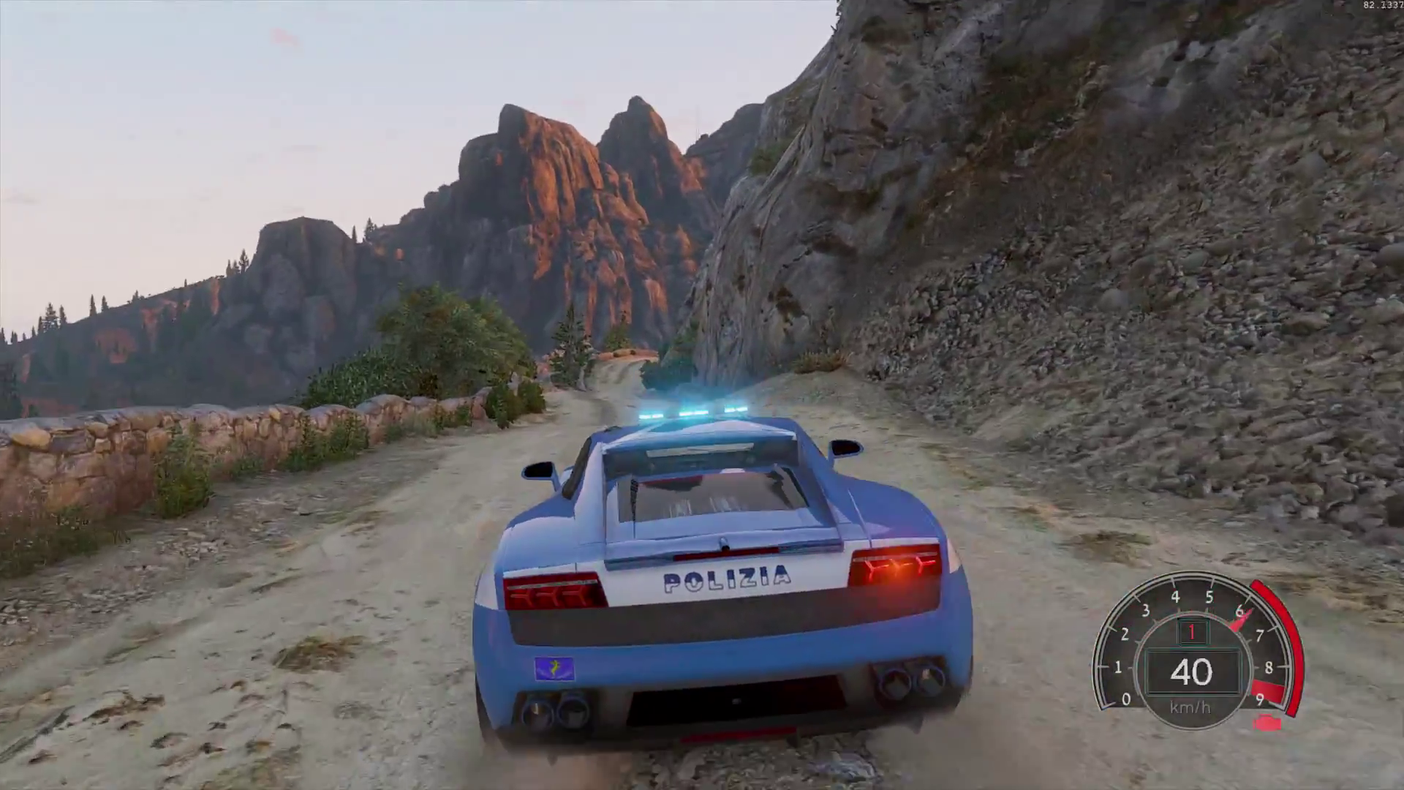
key("w")
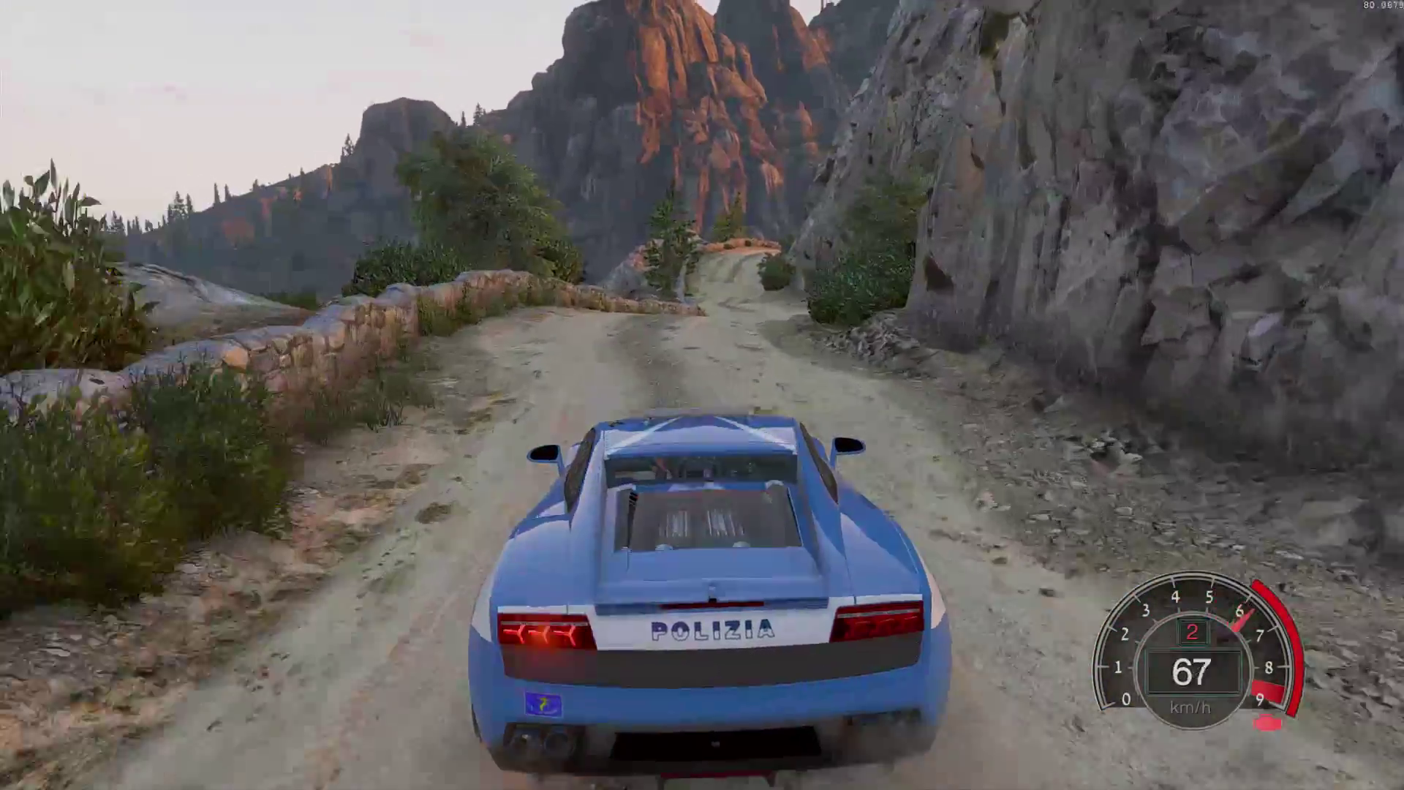
key("w")
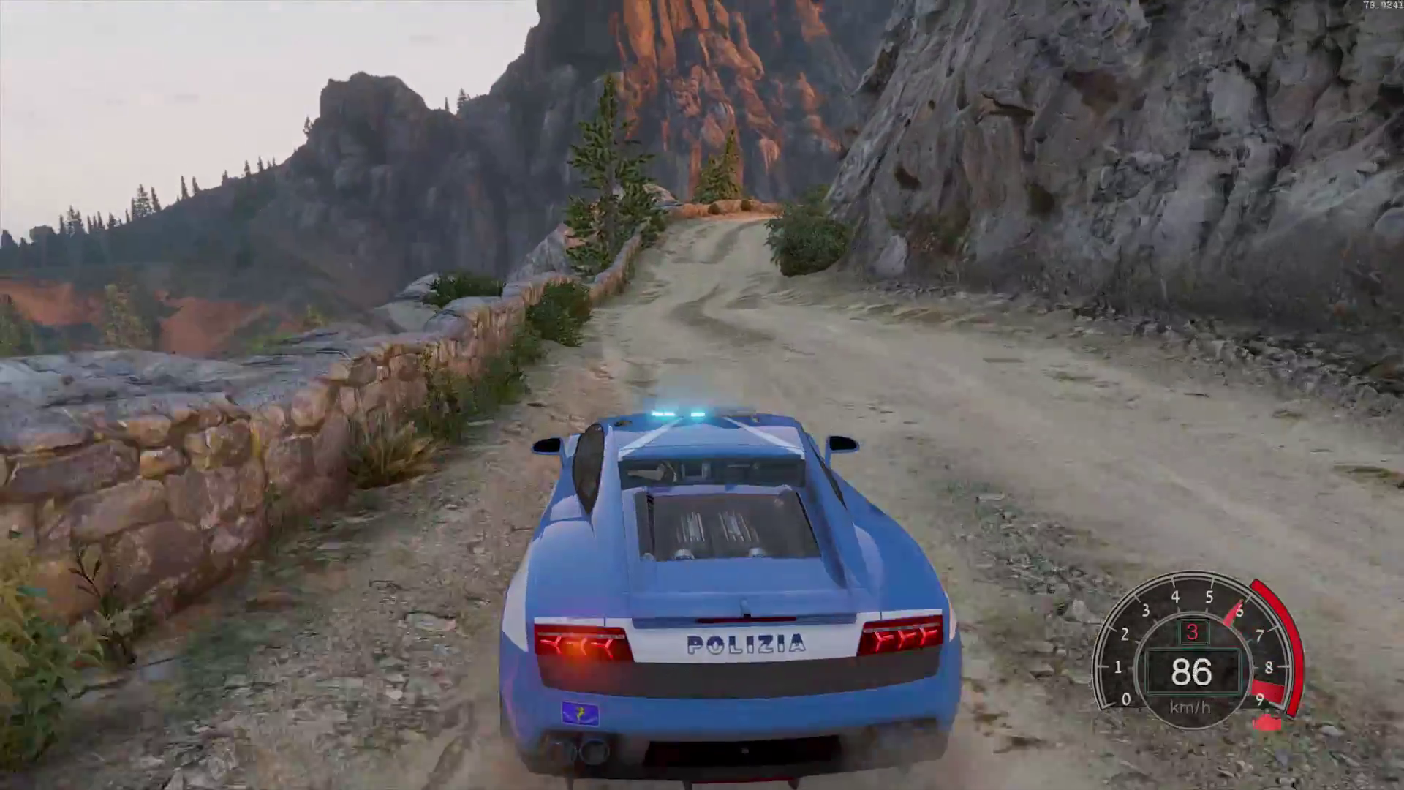
key("w")
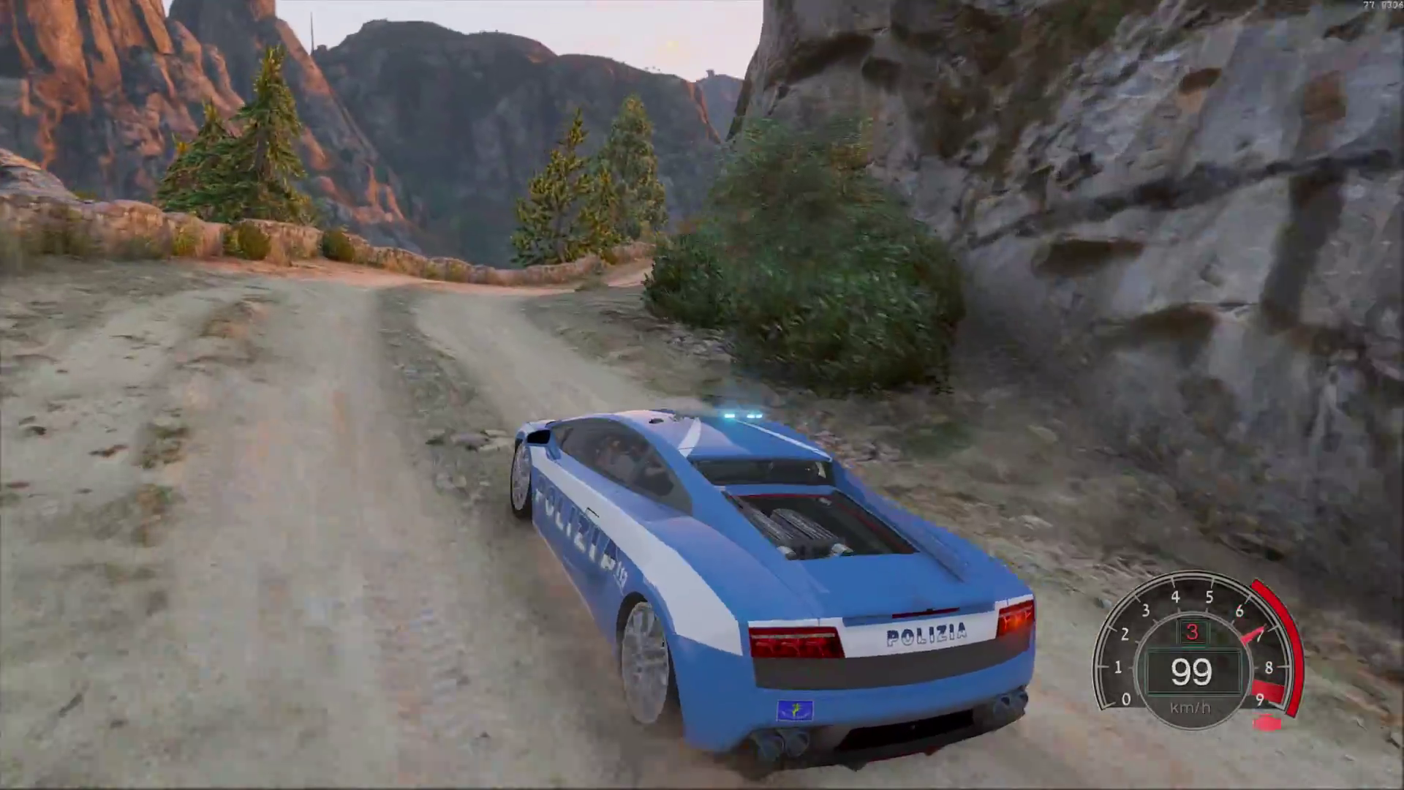
- Cycle through the camera views to see the Polizia cruiser from different distances
key("c")
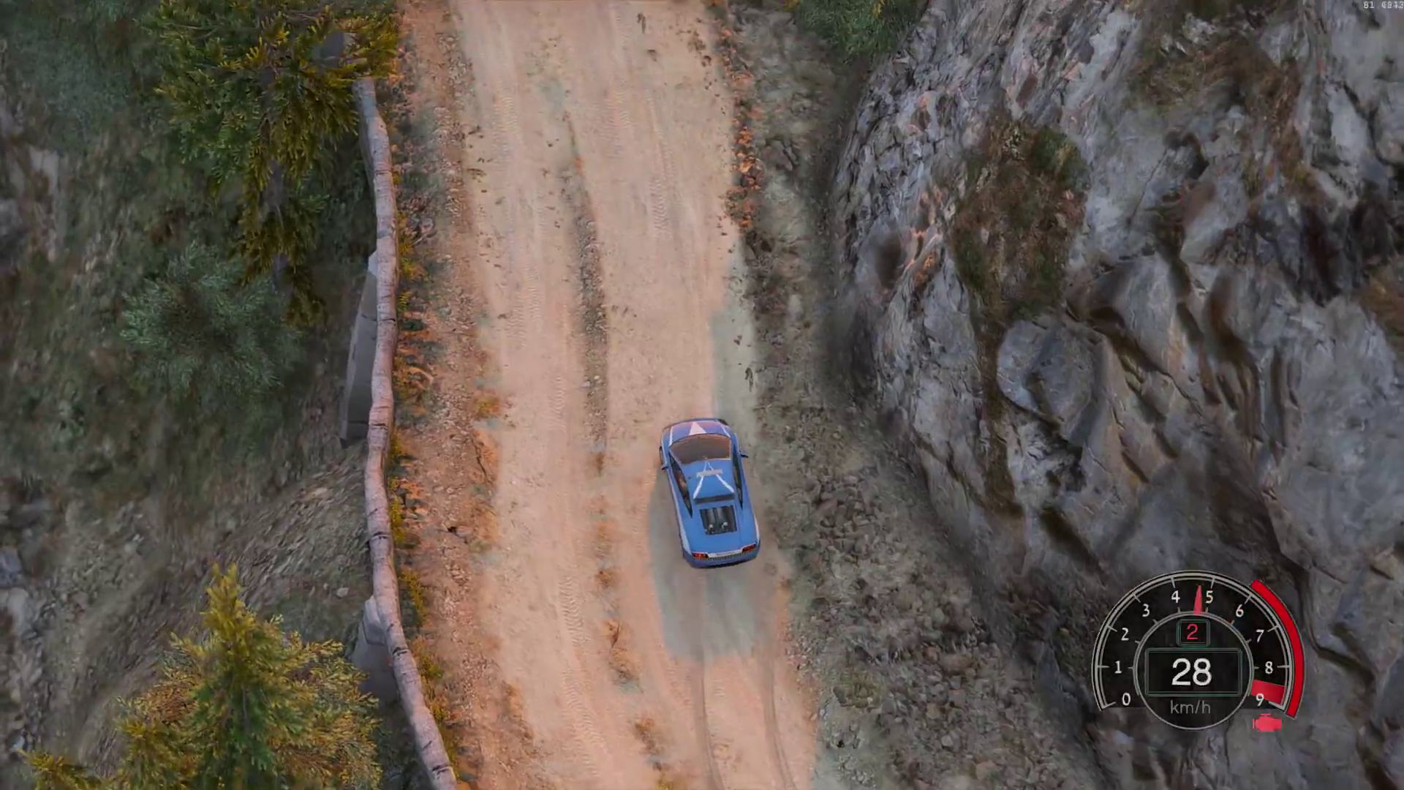
key("c")
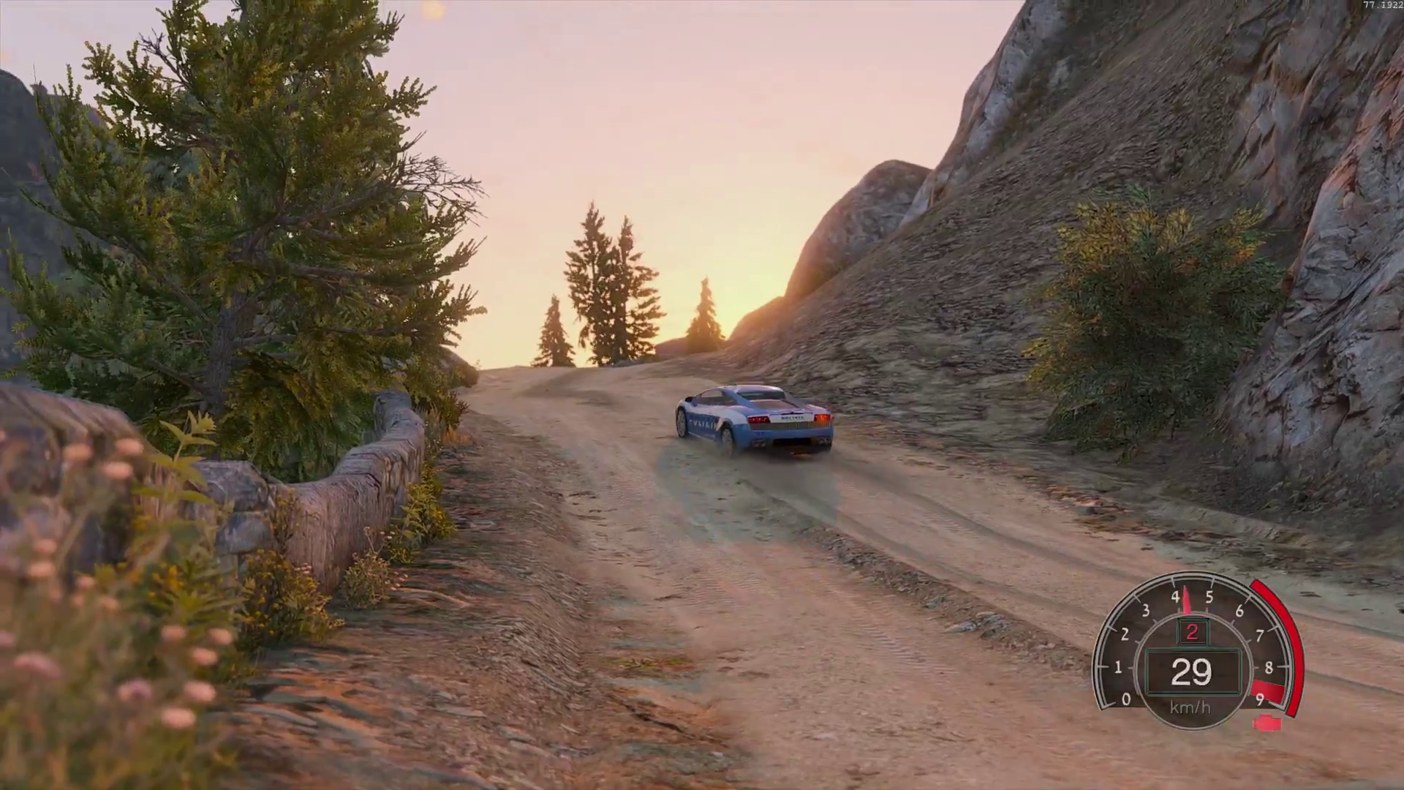
key("c")
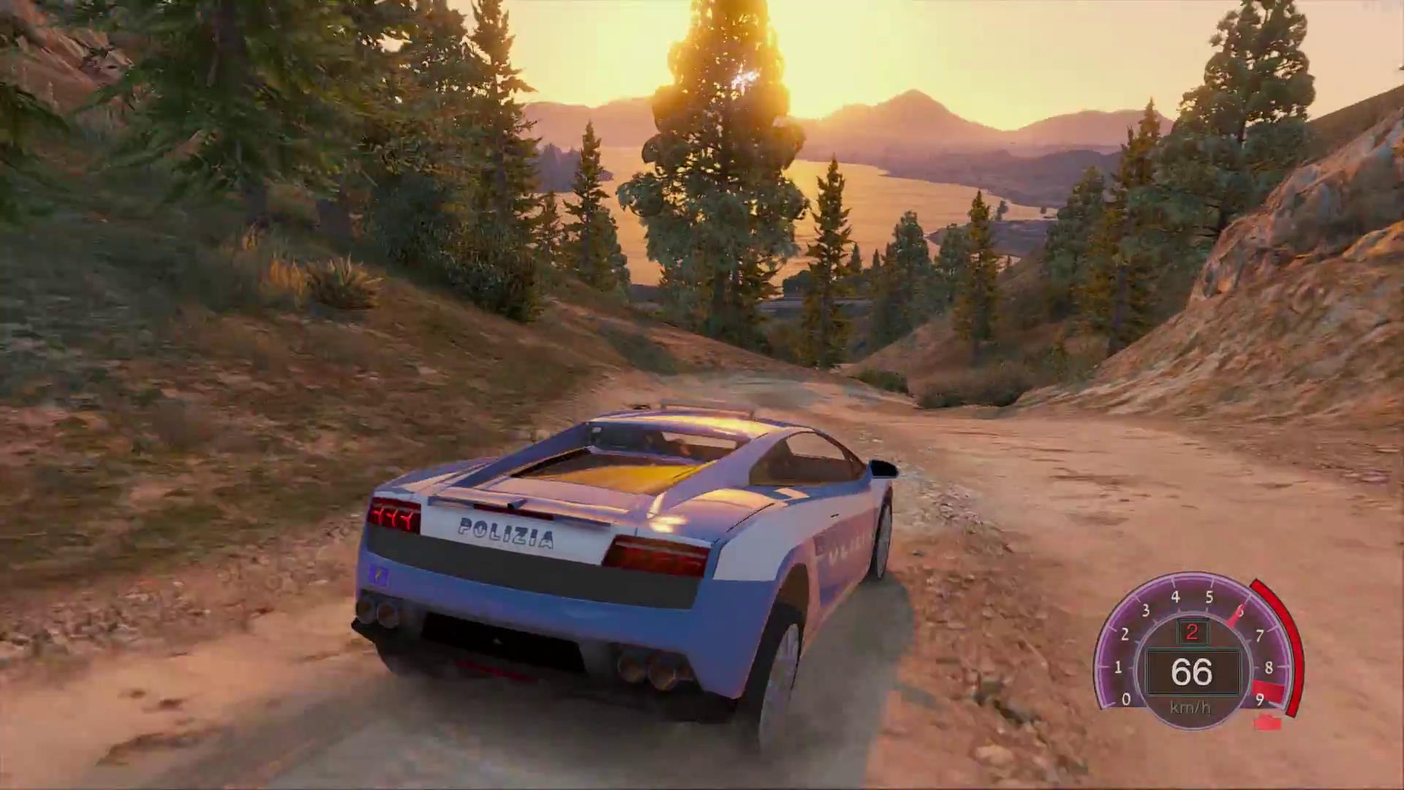
- Read and dismiss the text message on the in-game phone, and turn on the parked cruiser's emergency lights
key("Up")
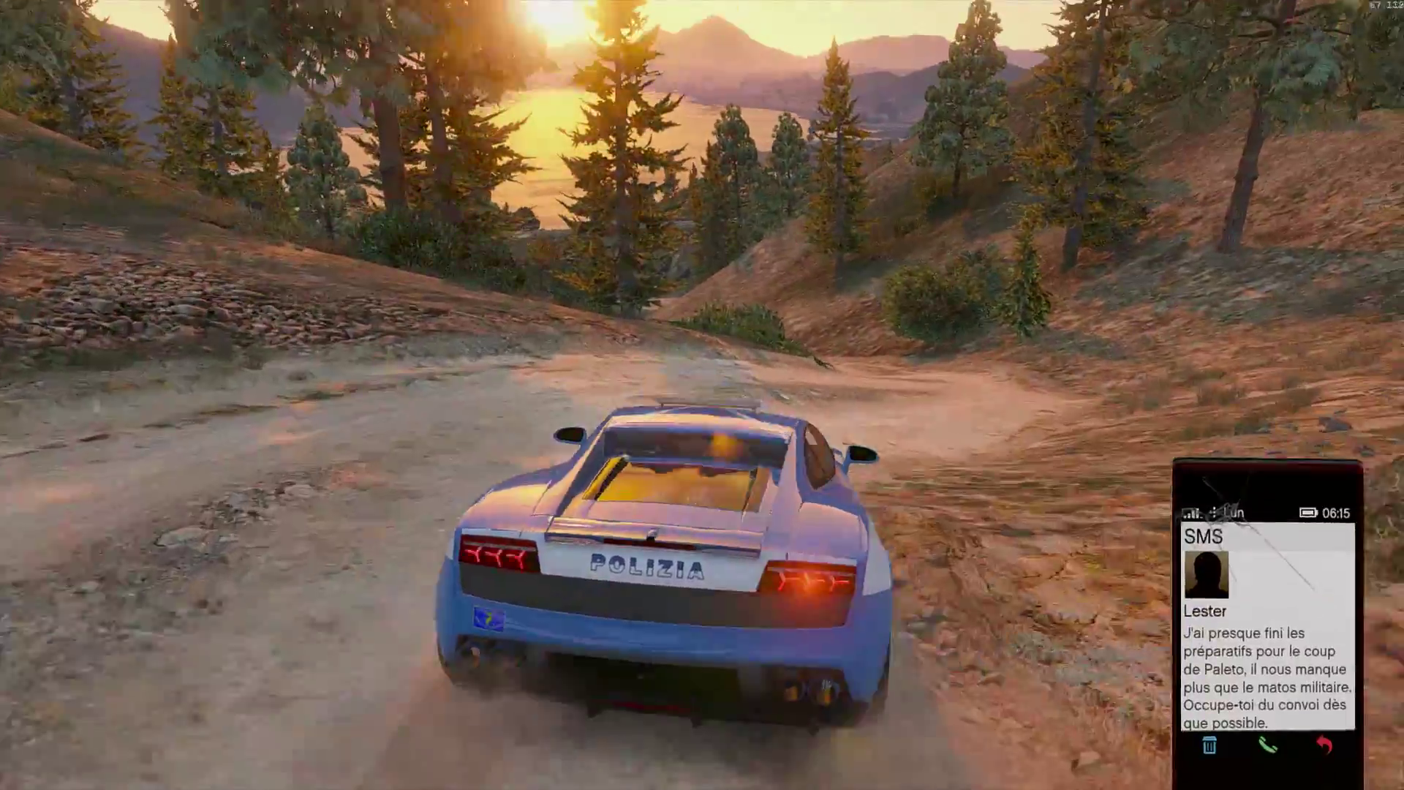
key("BackSpace")
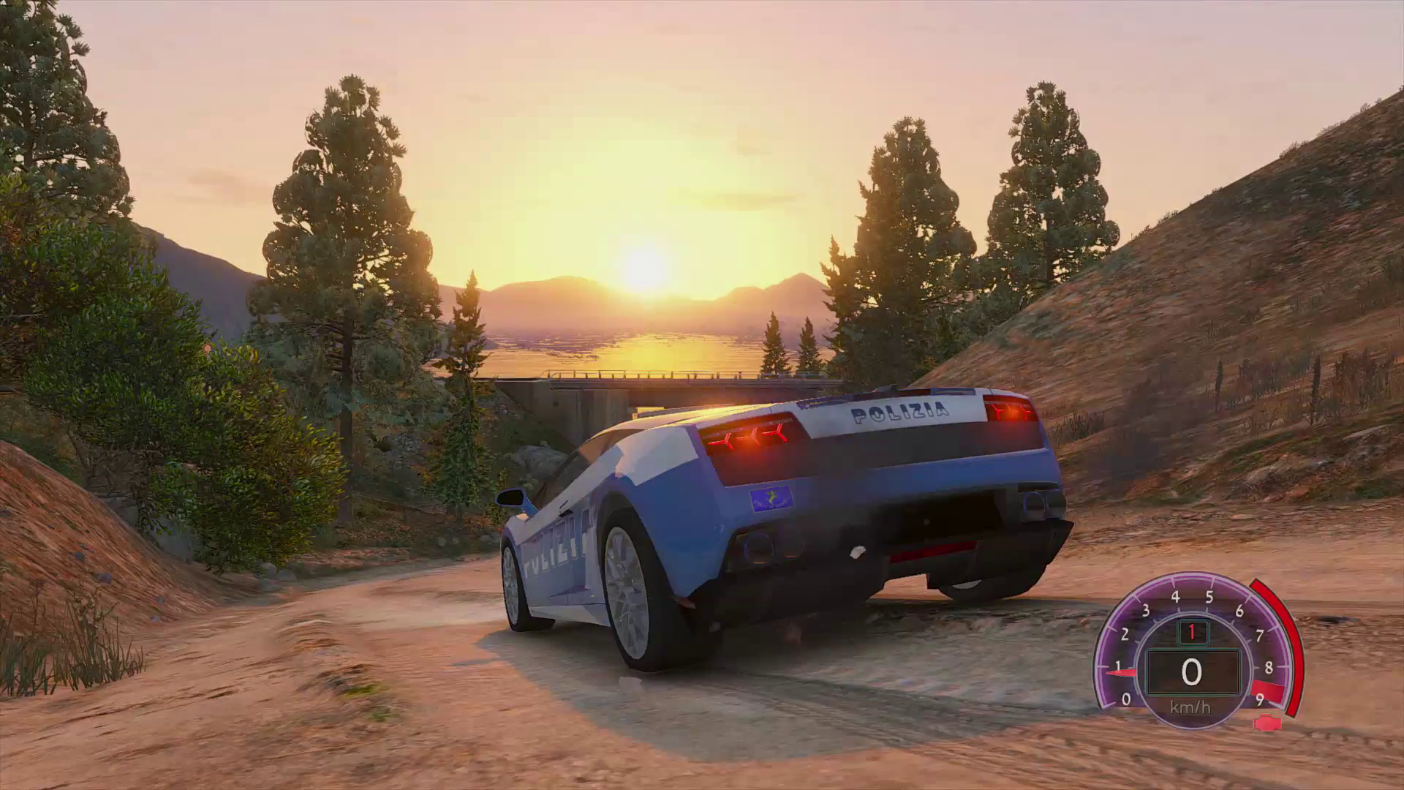
key("e")
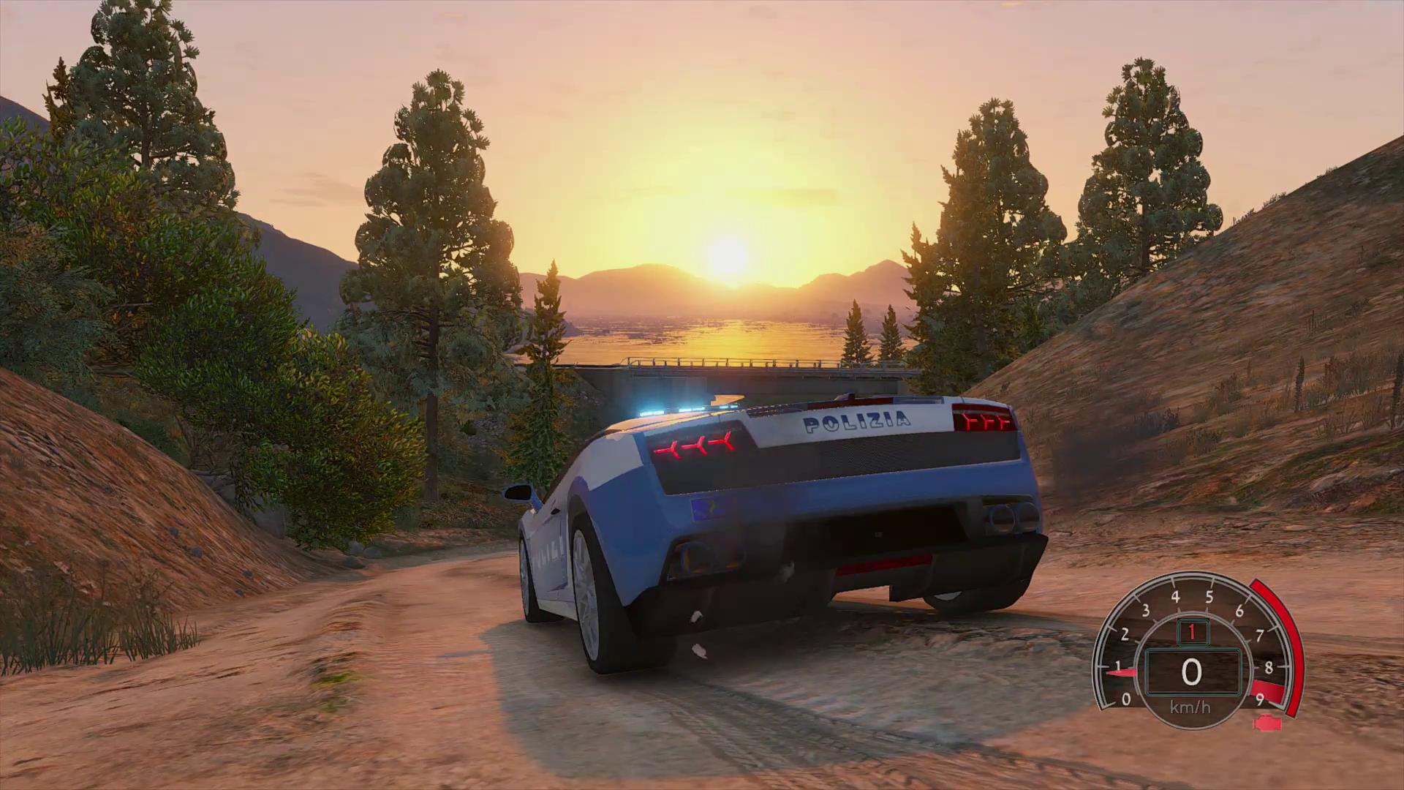
- Enter the Map Editor mode beside the parked cruiser, close its main menu and move the camera forward
key("F7")
key("Return")
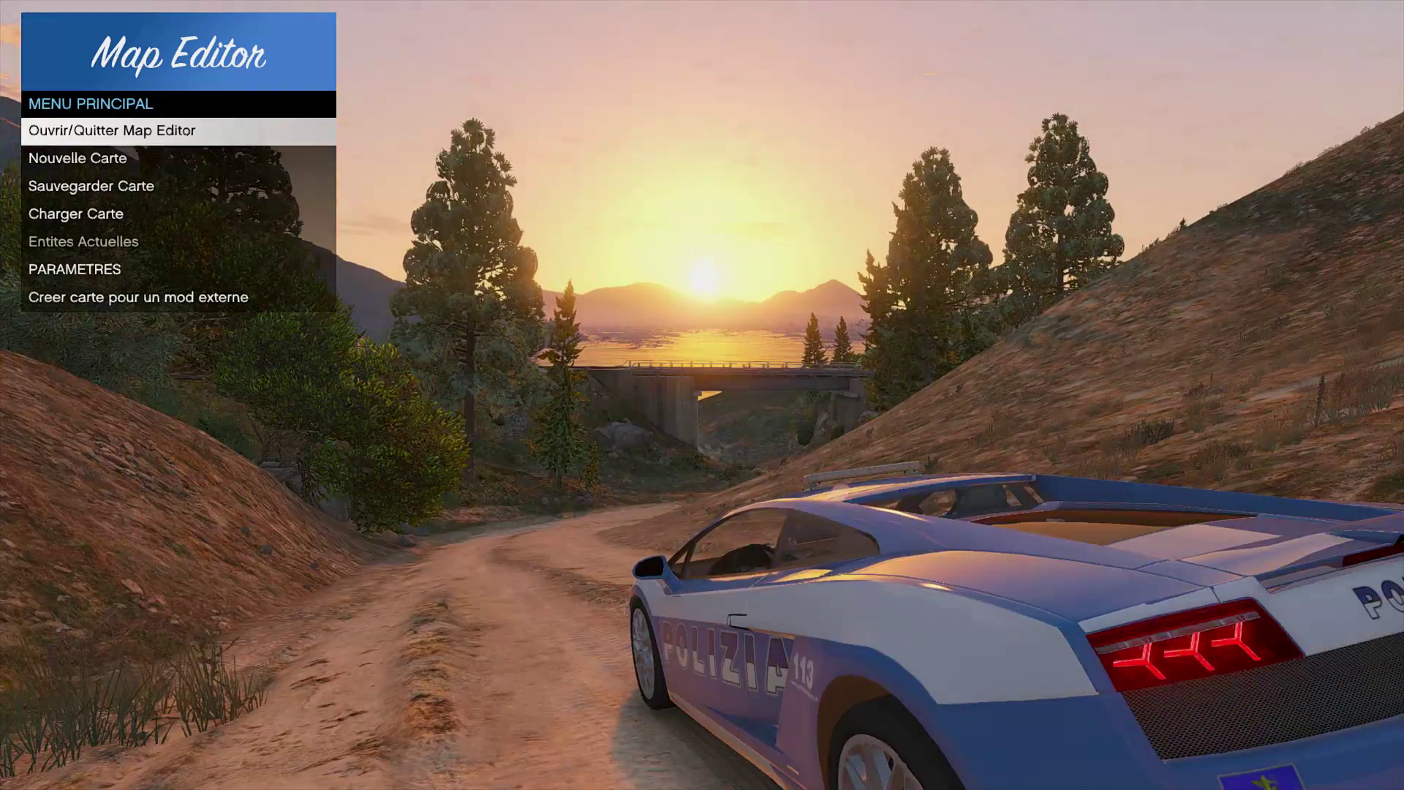
key("BackSpace")
key("w")
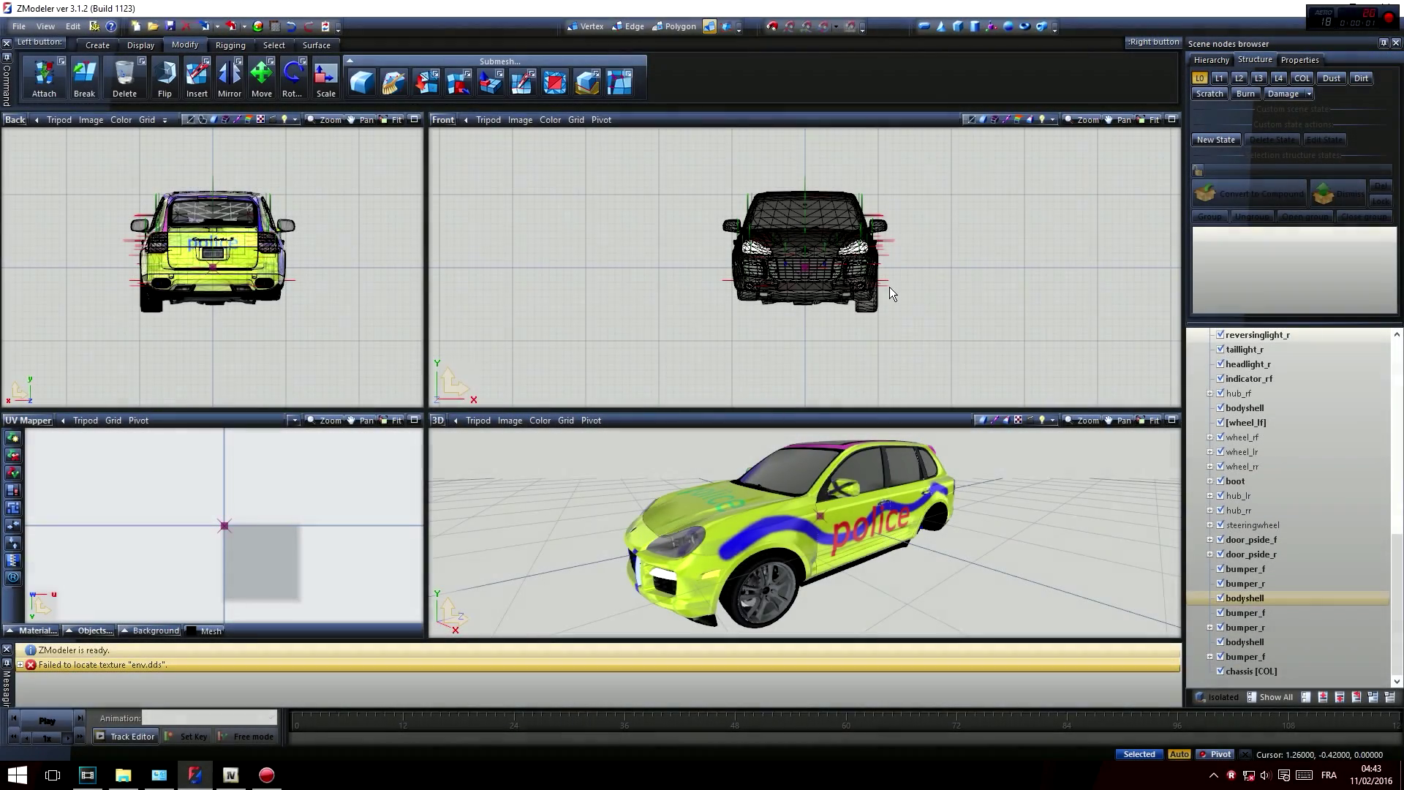
- In ZModeler, enlarge the 3D view and hide and reshow the upper bumper_f node to identify its part
left_click_drag(834, 406, 823, 349)
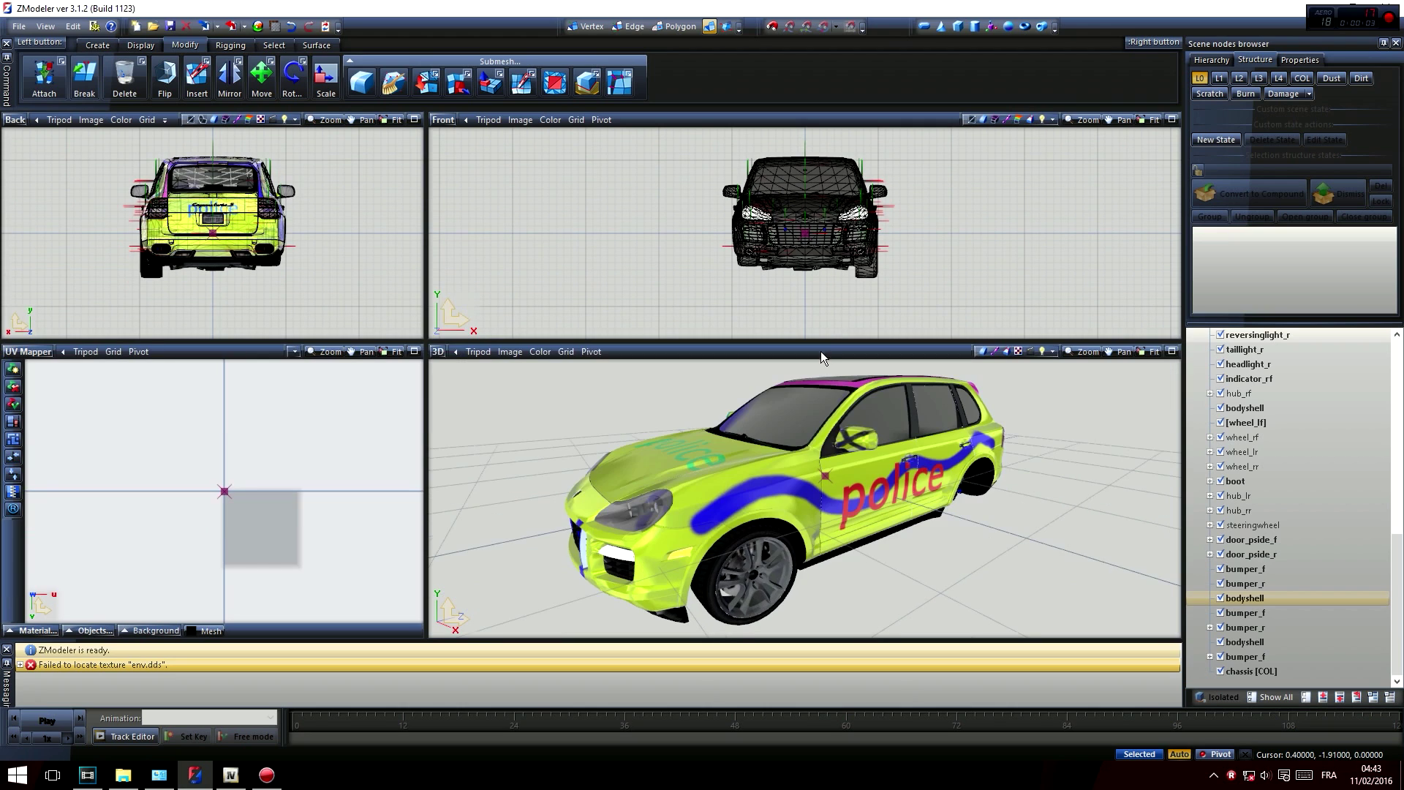
middle_click_drag(789, 450, 977, 519)
middle_click_drag(948, 573, 1058, 575)
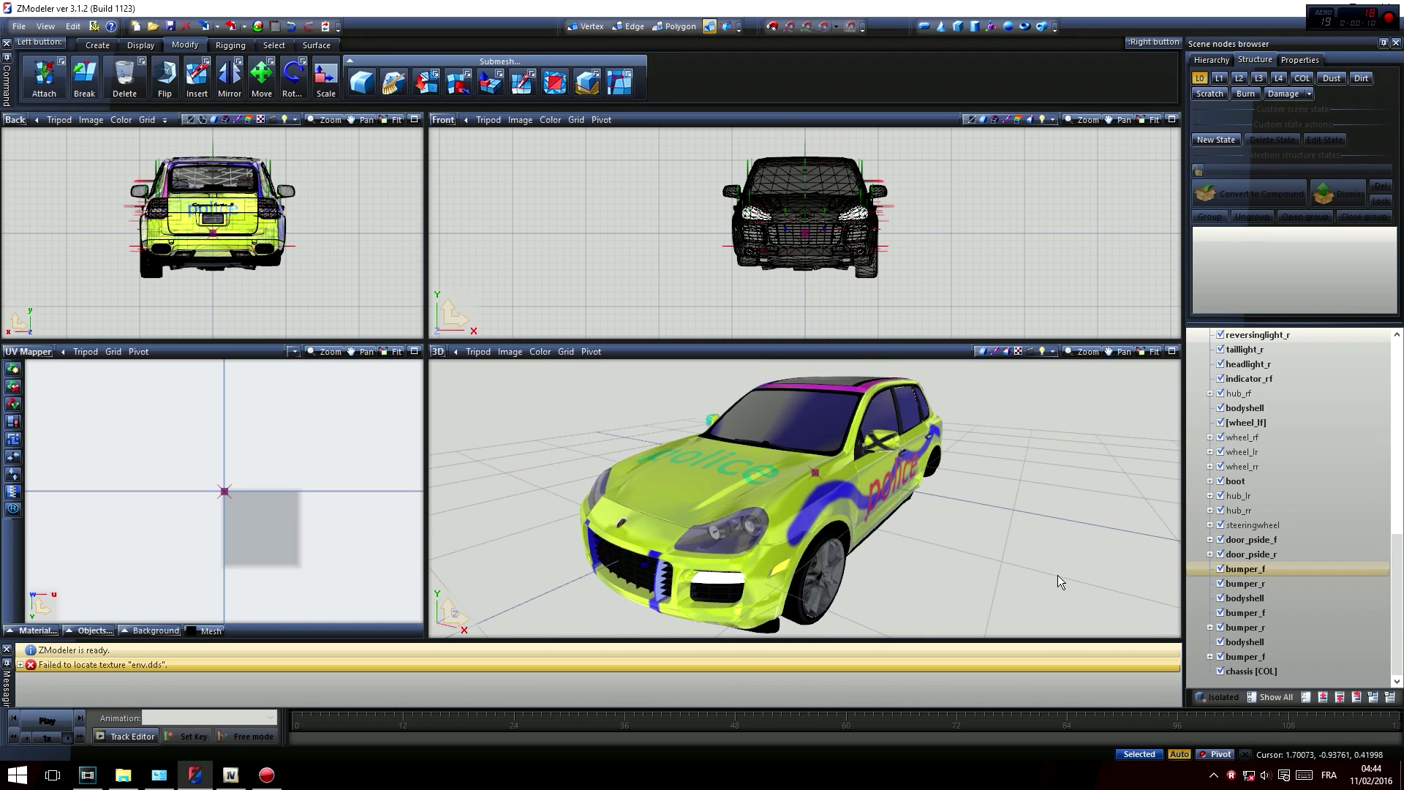
left_click(1220, 569)
left_click(1221, 569)
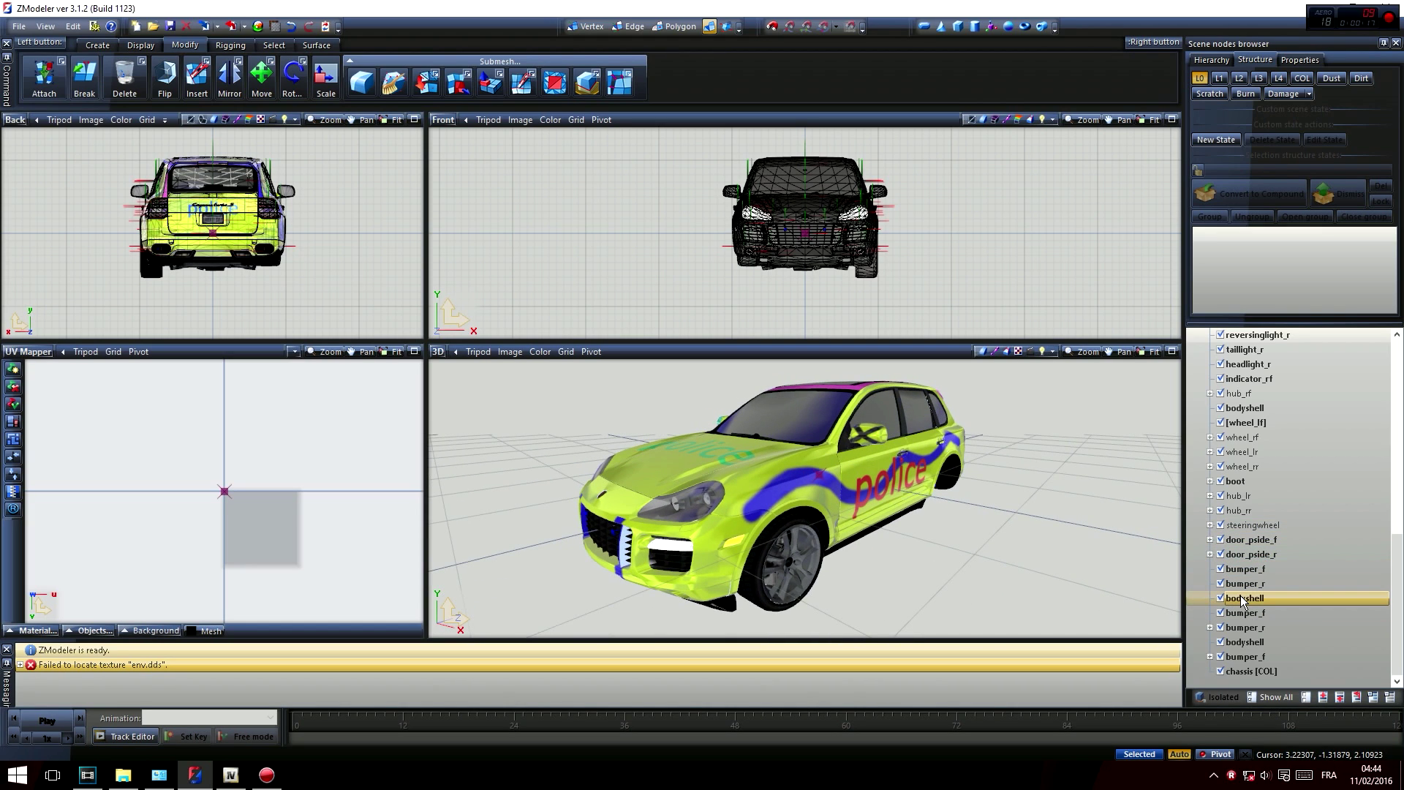
- Move the two lower bodyshell nodes into the main bodyshell node and check it by hiding and reshowing it
left_click_drag(1245, 643, 1268, 605)
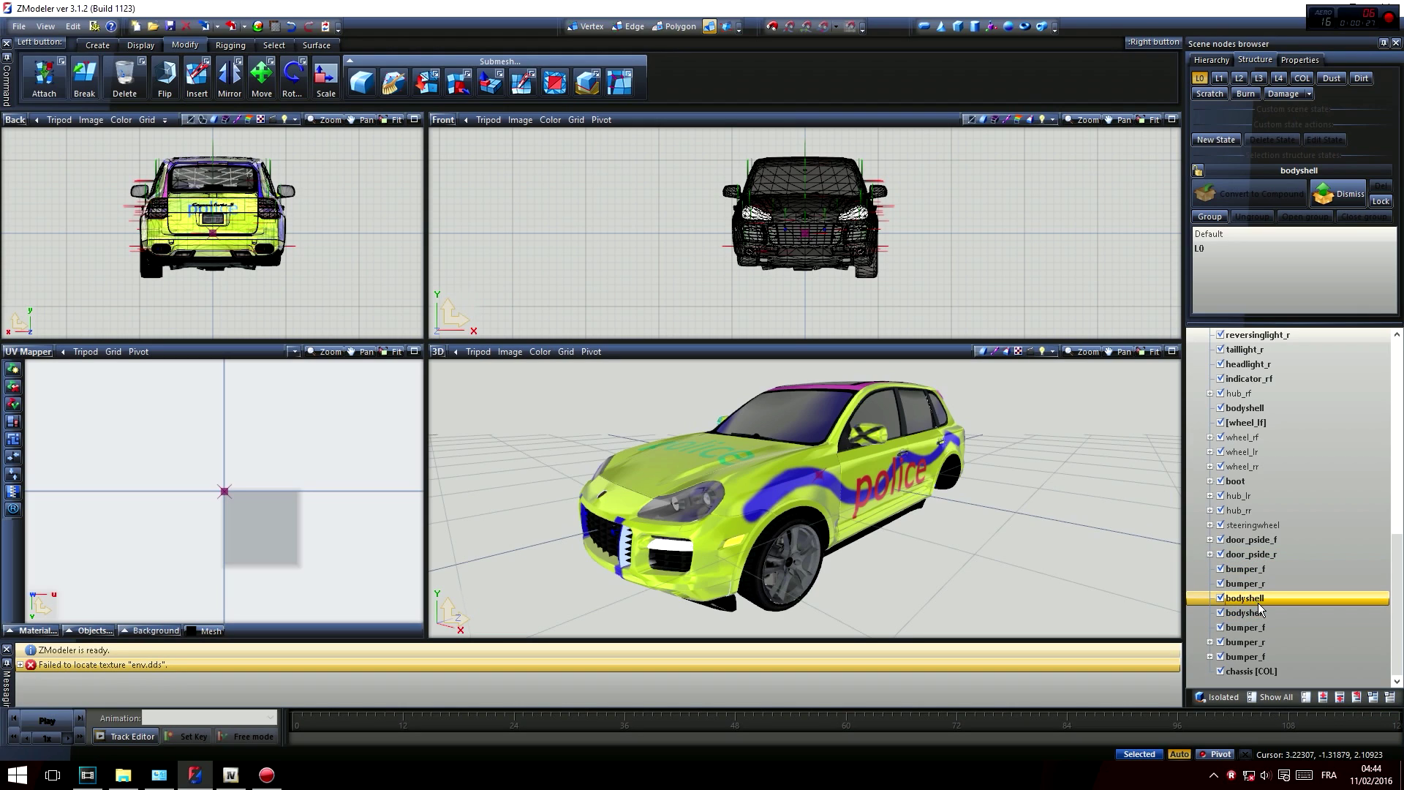
left_click_drag(1261, 596, 1273, 408)
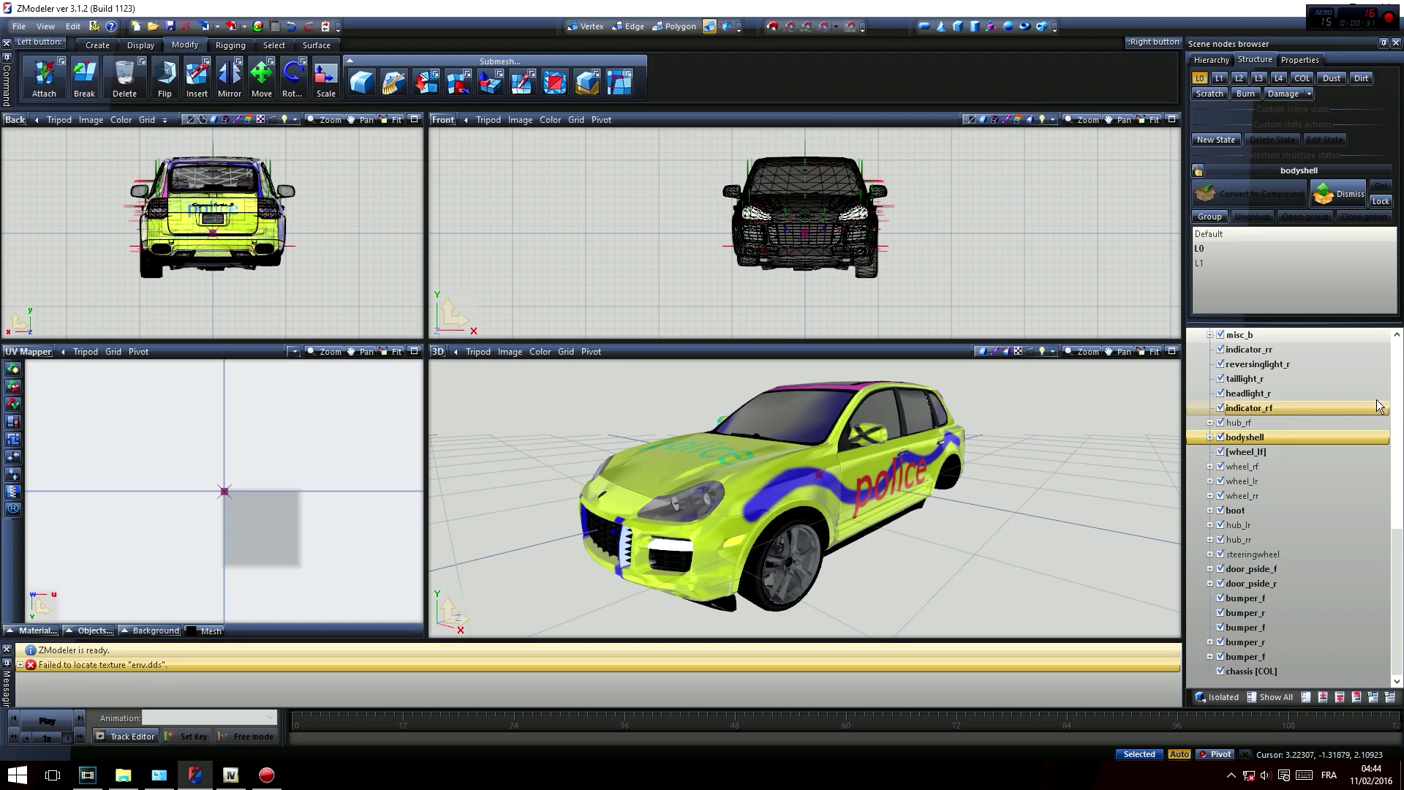
left_click(1222, 438)
left_click(1222, 437)
middle_click_drag(1074, 475, 932, 512)
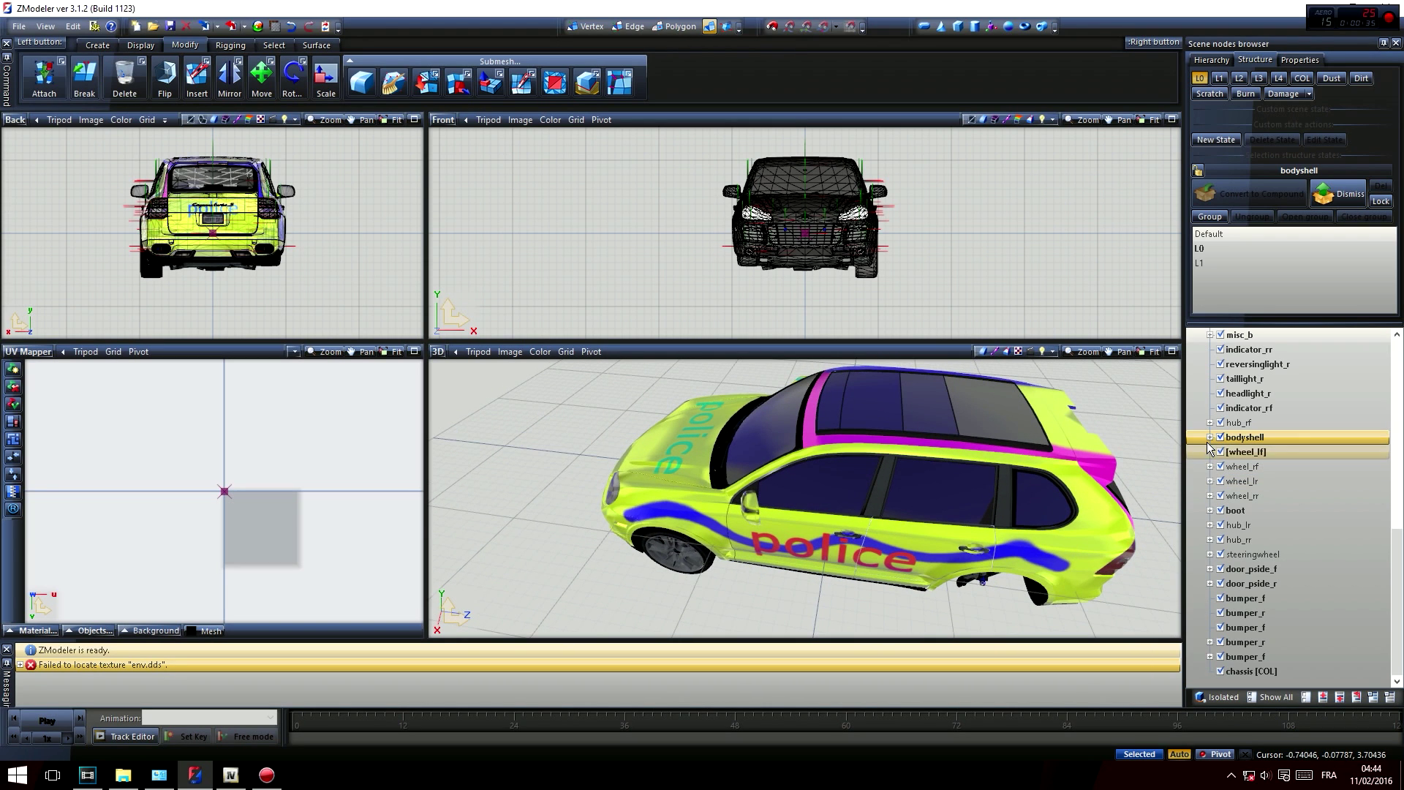
left_click(1221, 437)
left_click(1221, 437)
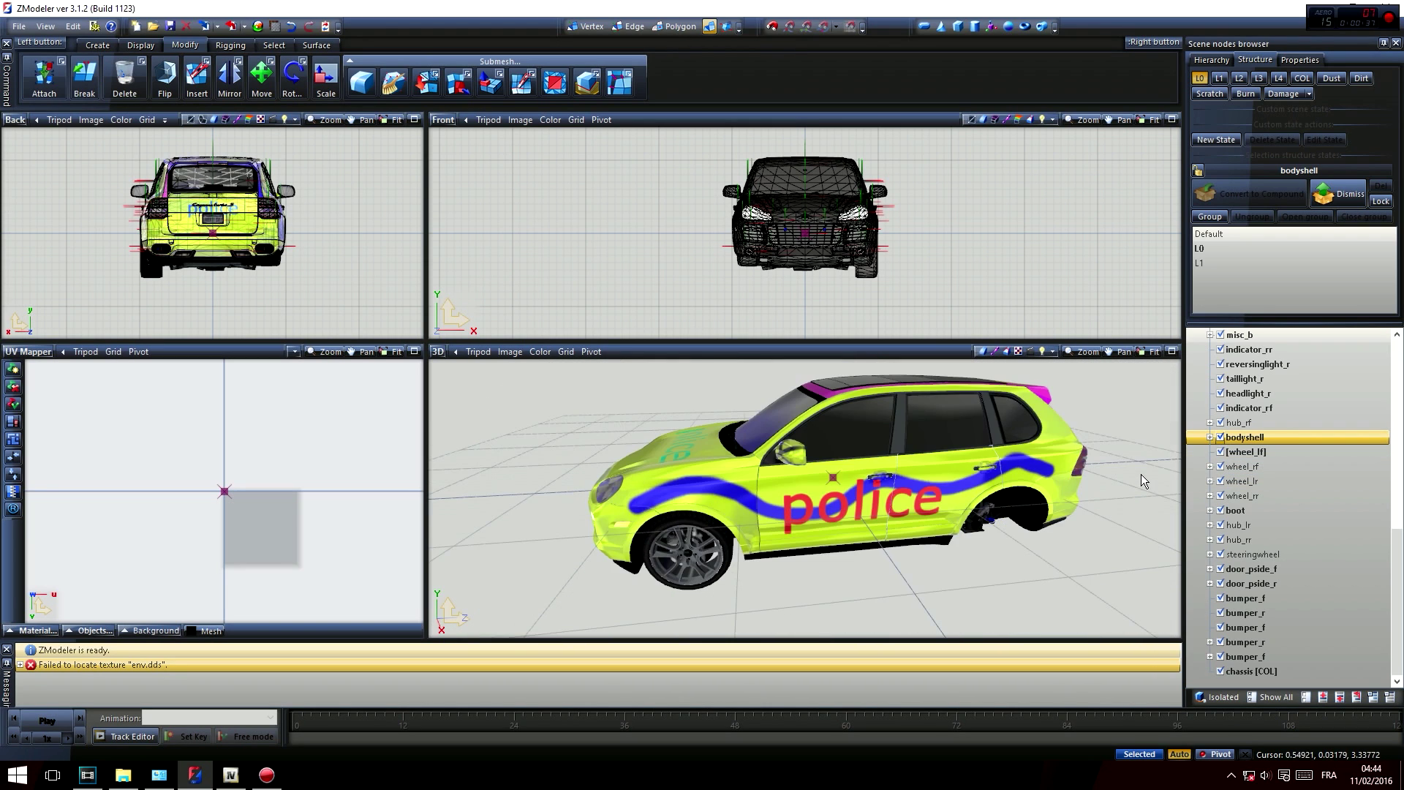
- Move the three lower bumper_f nodes together into the main bumper_f node near the start of the chassis hierarchy
left_click(1233, 658)
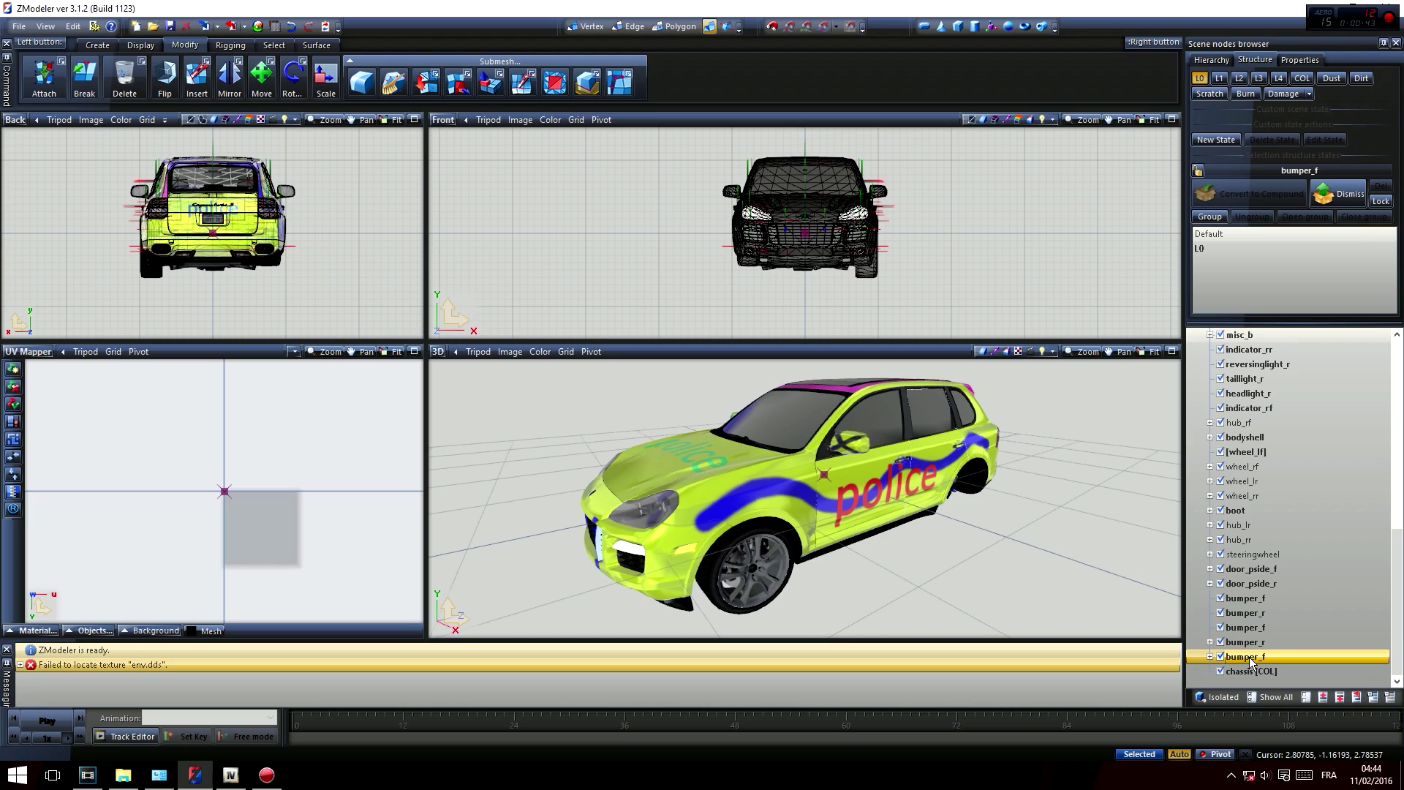
left_click(1245, 629, "ctrl")
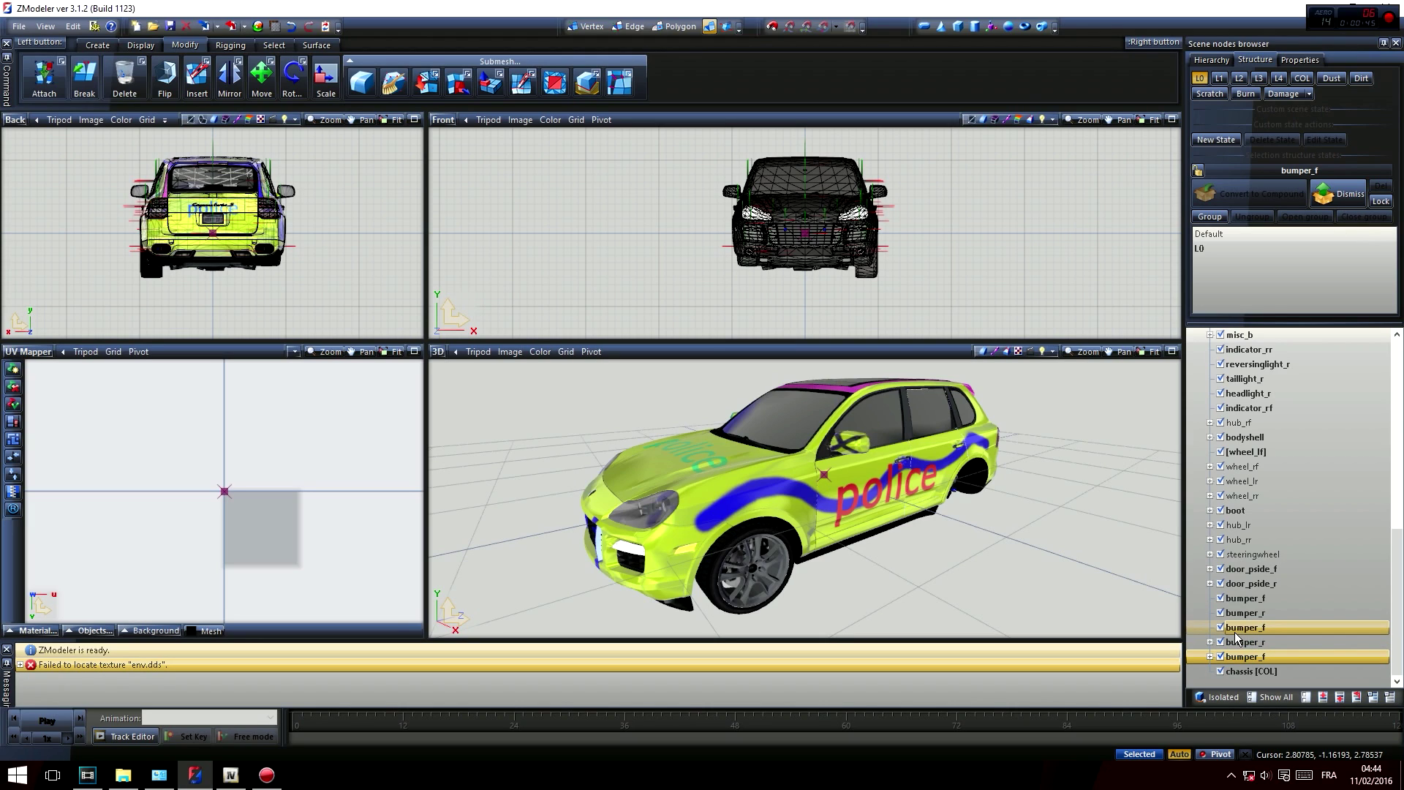
left_click(1317, 598, "ctrl")
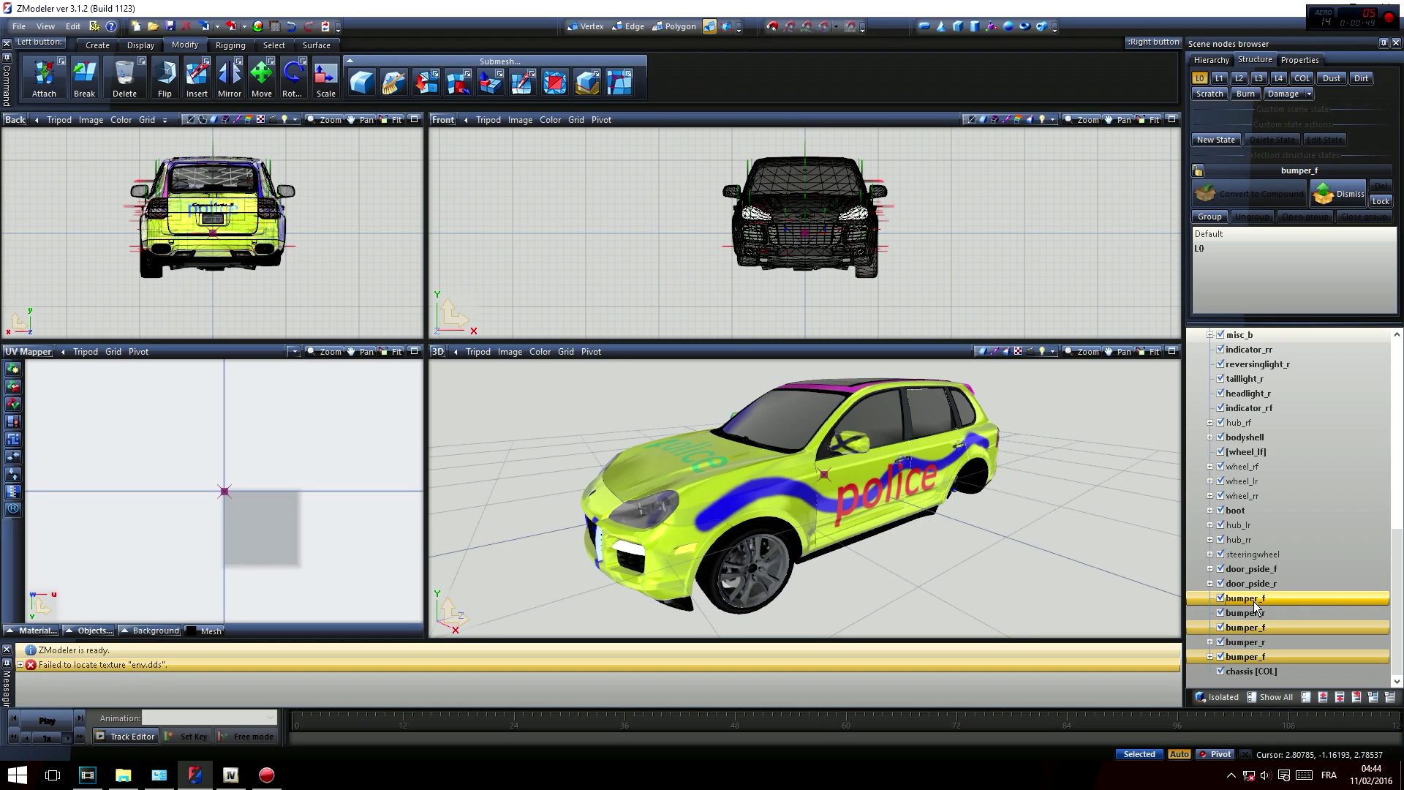
left_click_drag(1253, 331, 1283, 411)
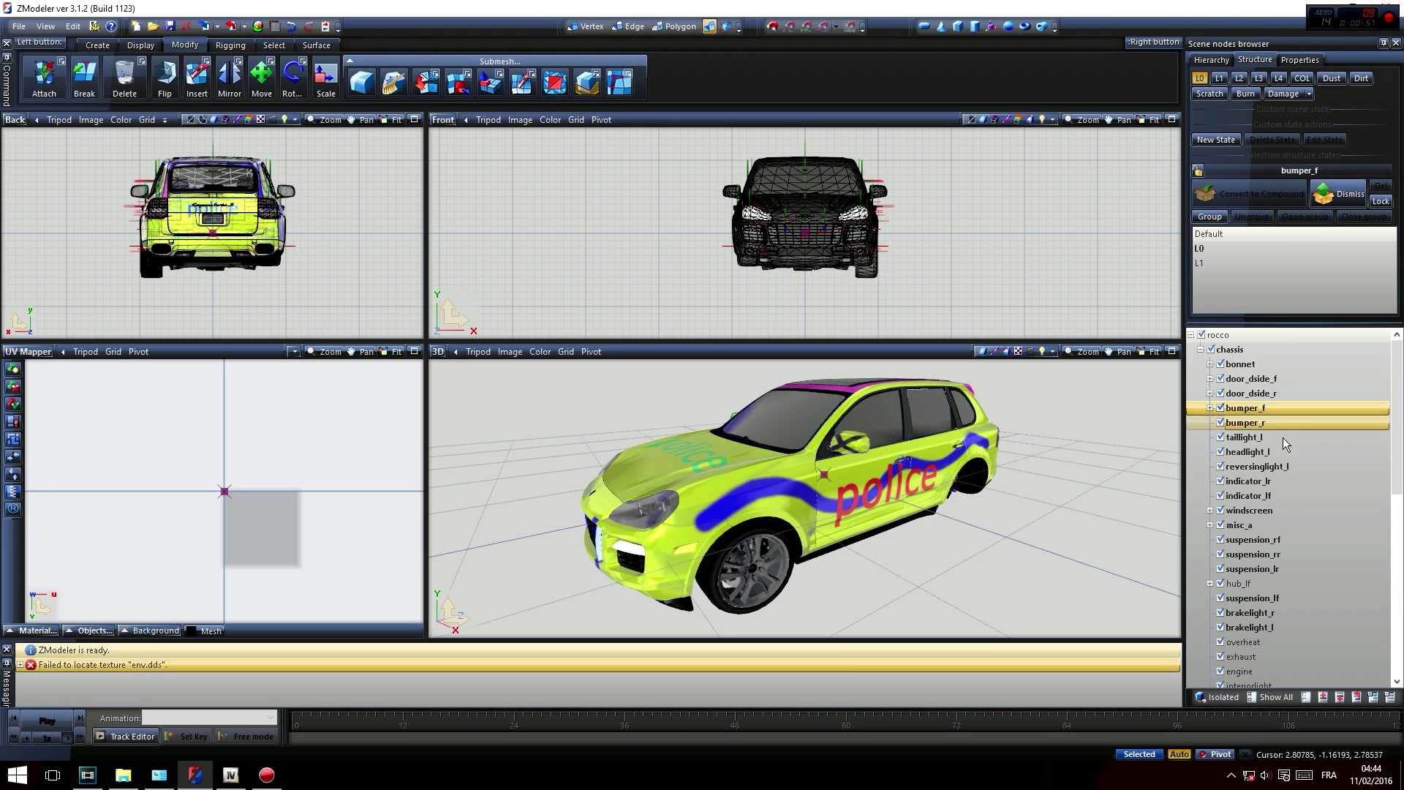
- Move the bumper_f [COL] node out of the nested bumper_f so it sits directly under the main bumper_f, and collapse that branch
left_click(1210, 408)
left_click(1221, 452)
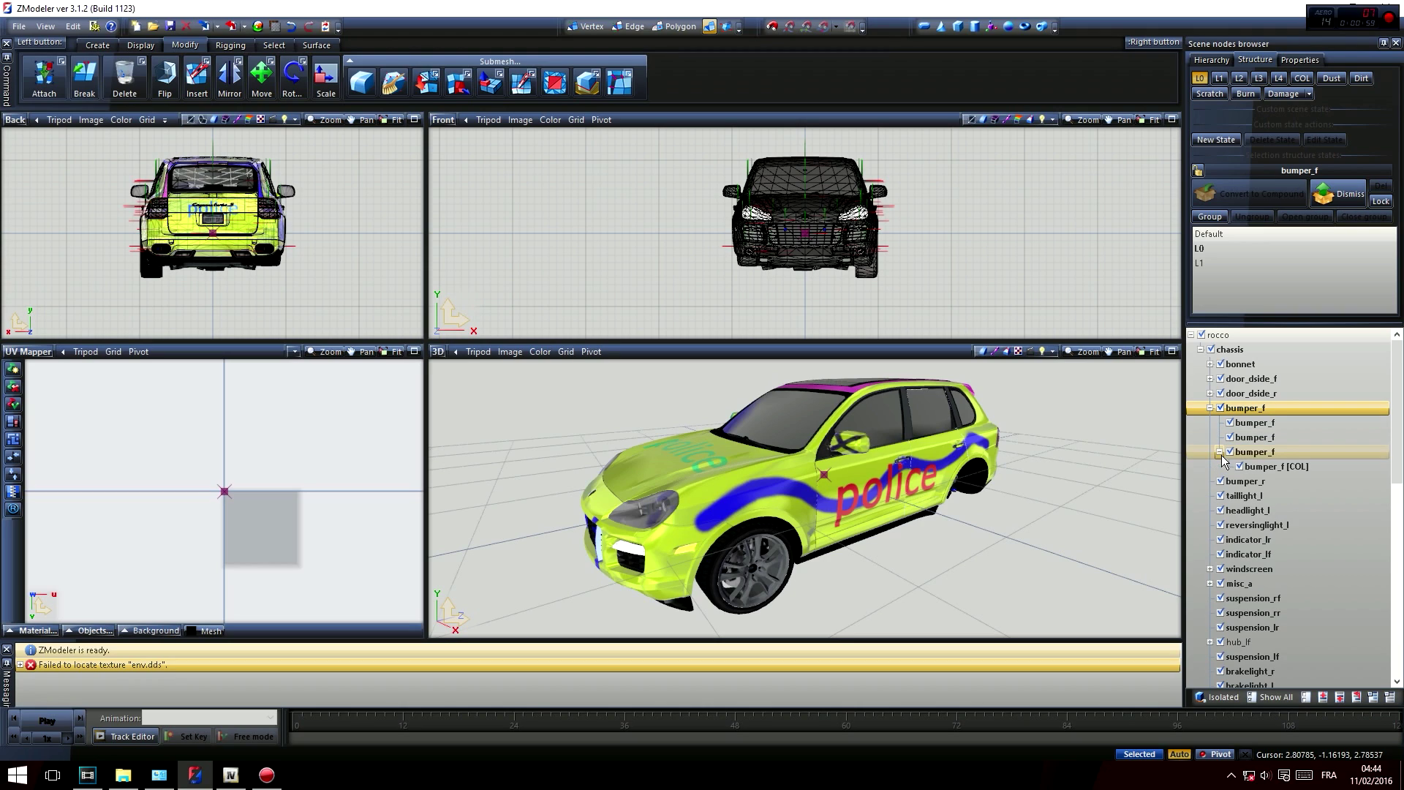
left_click(1220, 452)
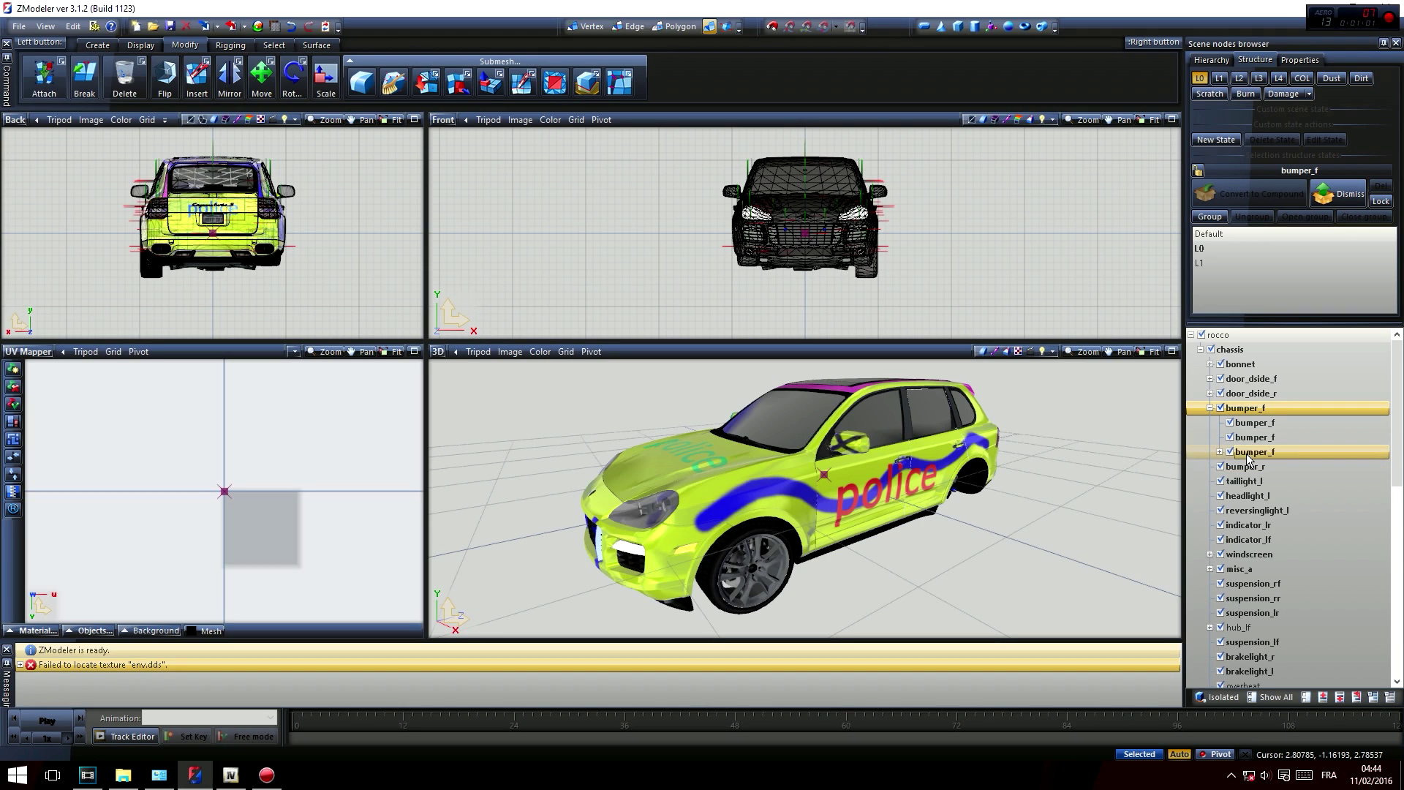
left_click(1220, 452)
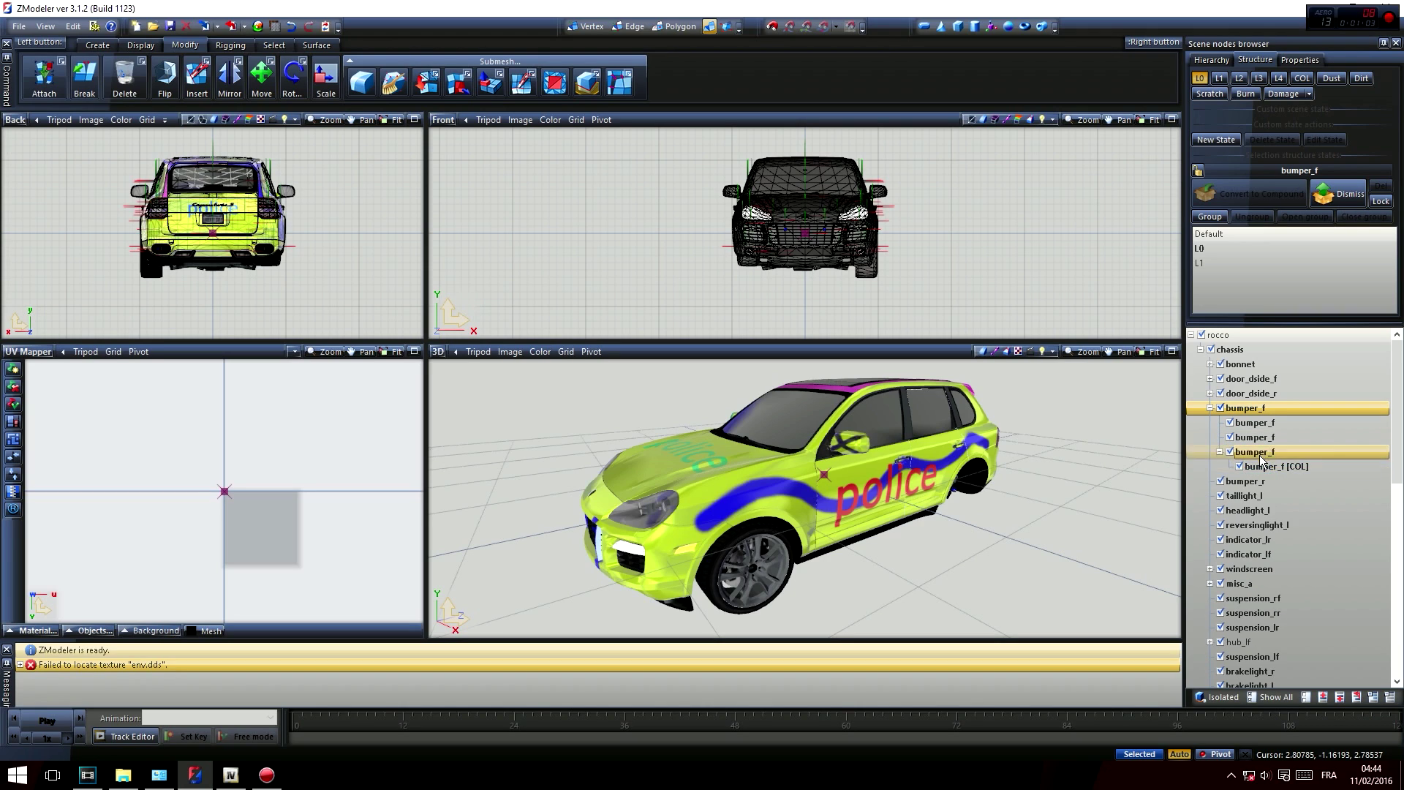
mouse_move(1259, 470)
left_mouse_down()
mouse_move(1275, 447)
mouse_move(1252, 475)
mouse_move(1262, 457)
mouse_move(1280, 476)
left_mouse_up()
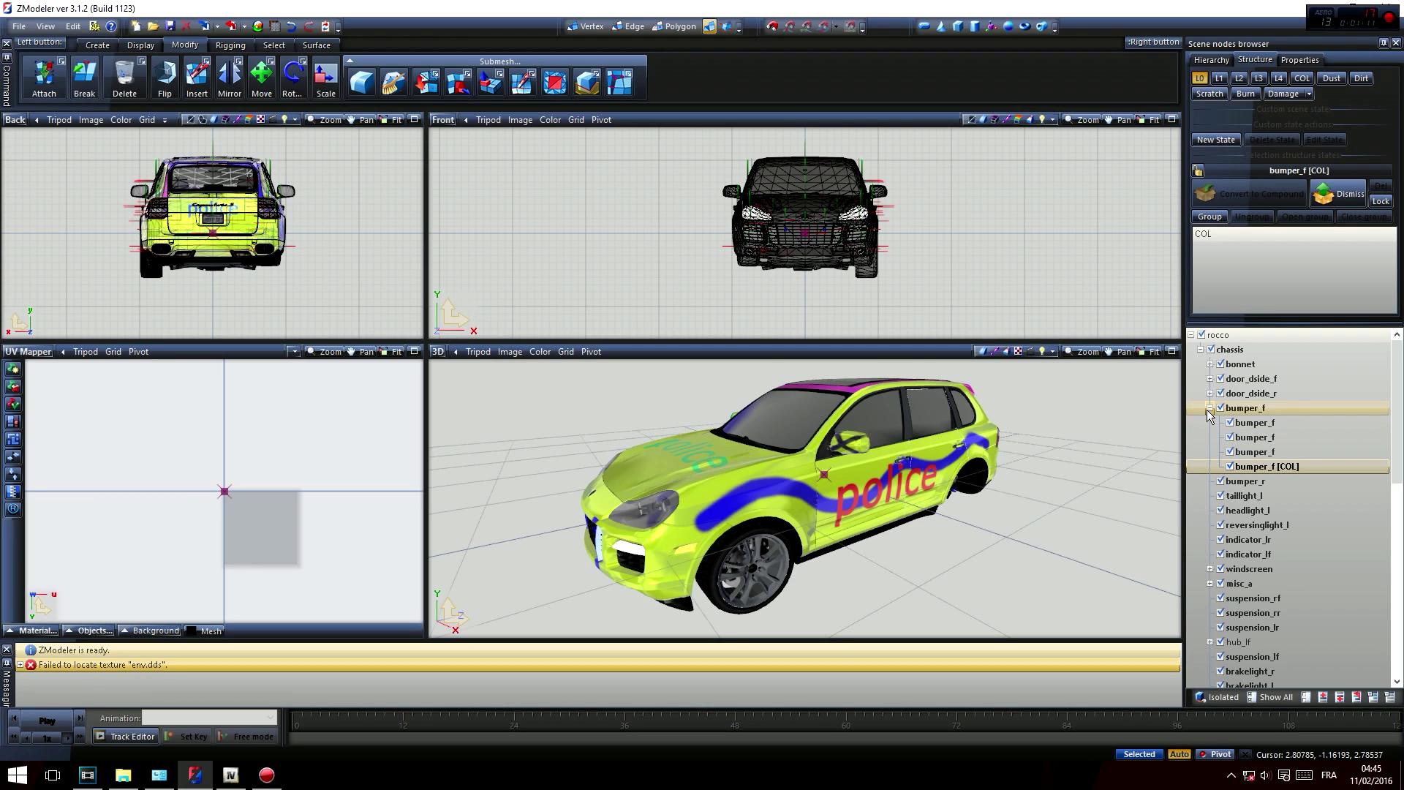
left_click(1210, 410)
- Move the two lower bumper_r nodes together into the main bumper_r node under chassis
scroll(1248, 421, "down", 10)
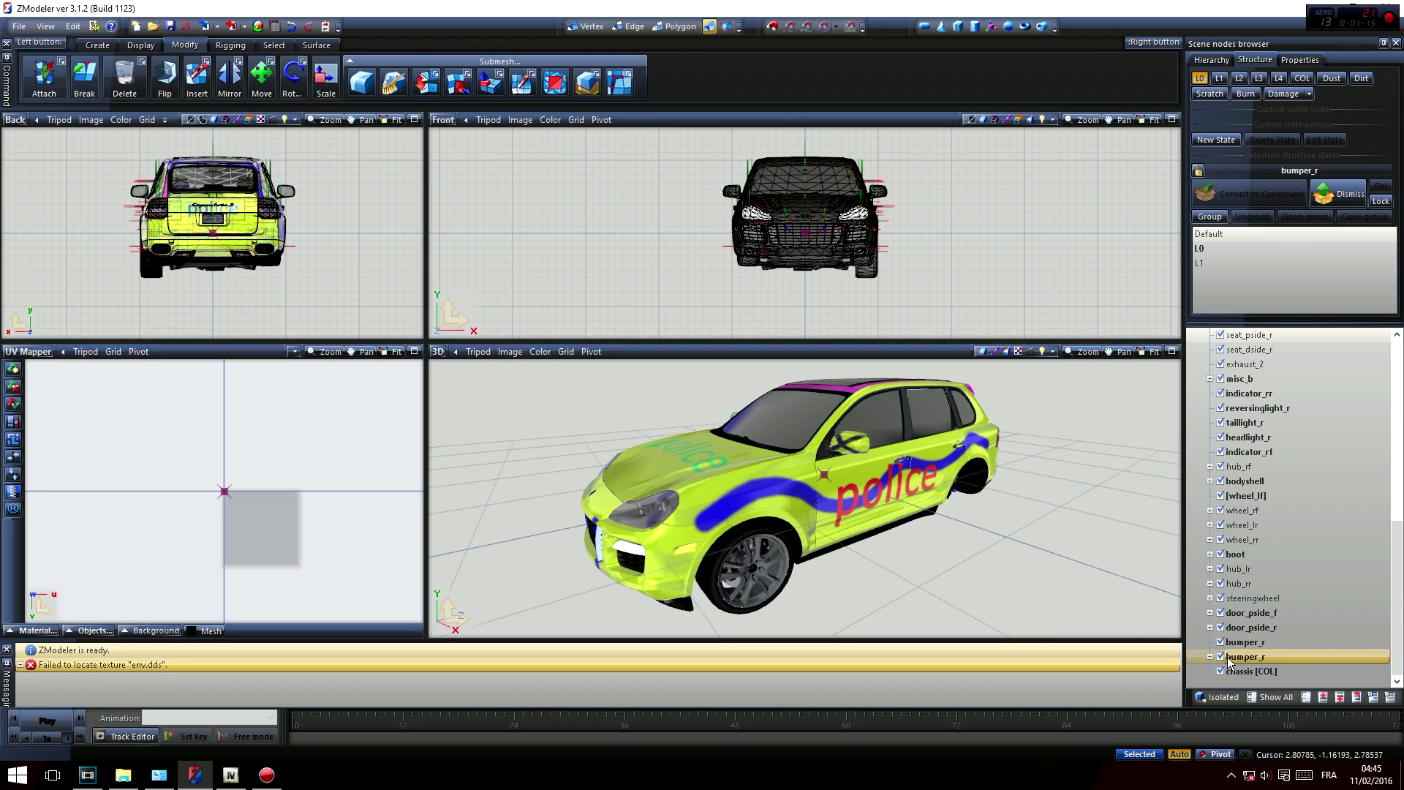
left_click(1248, 643)
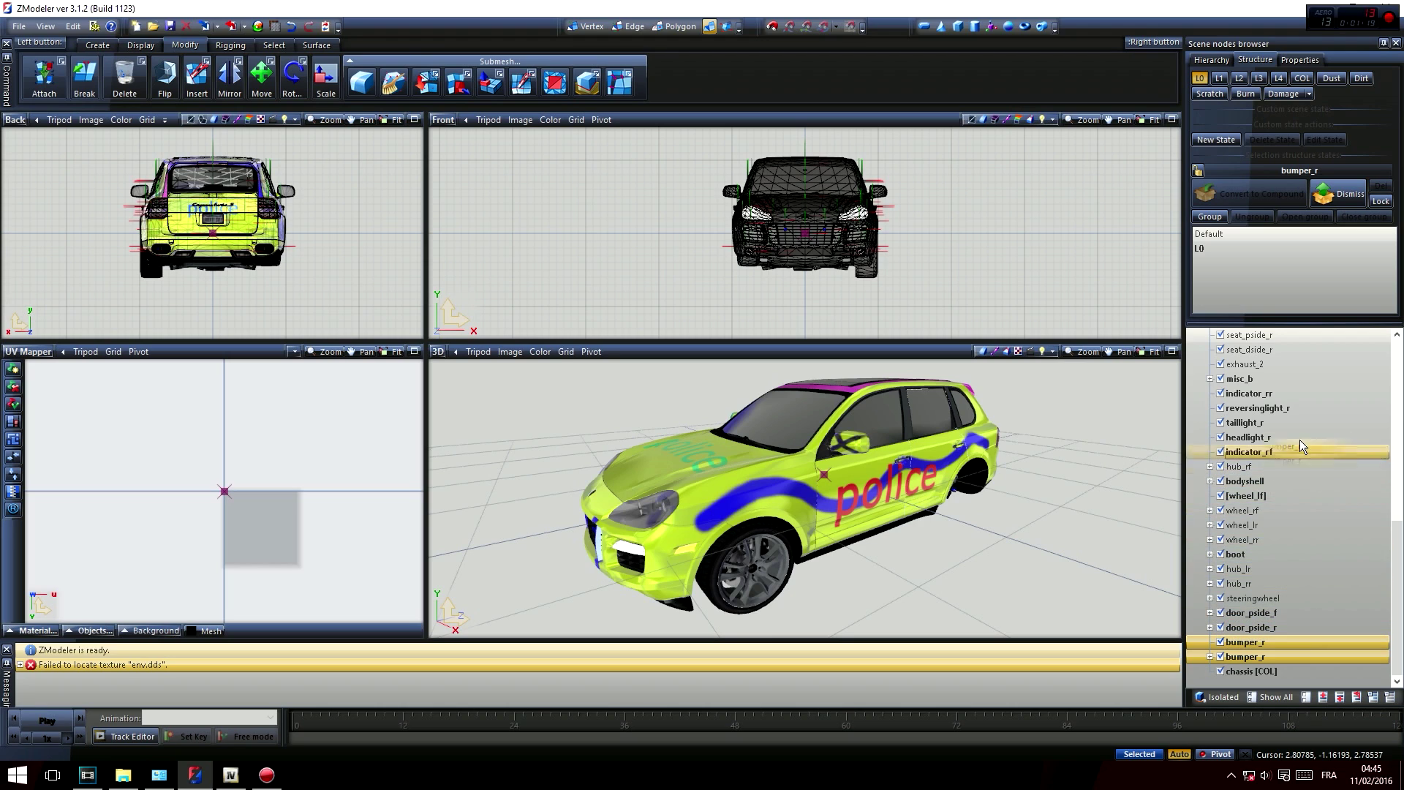
scroll(1284, 336, "up", 7)
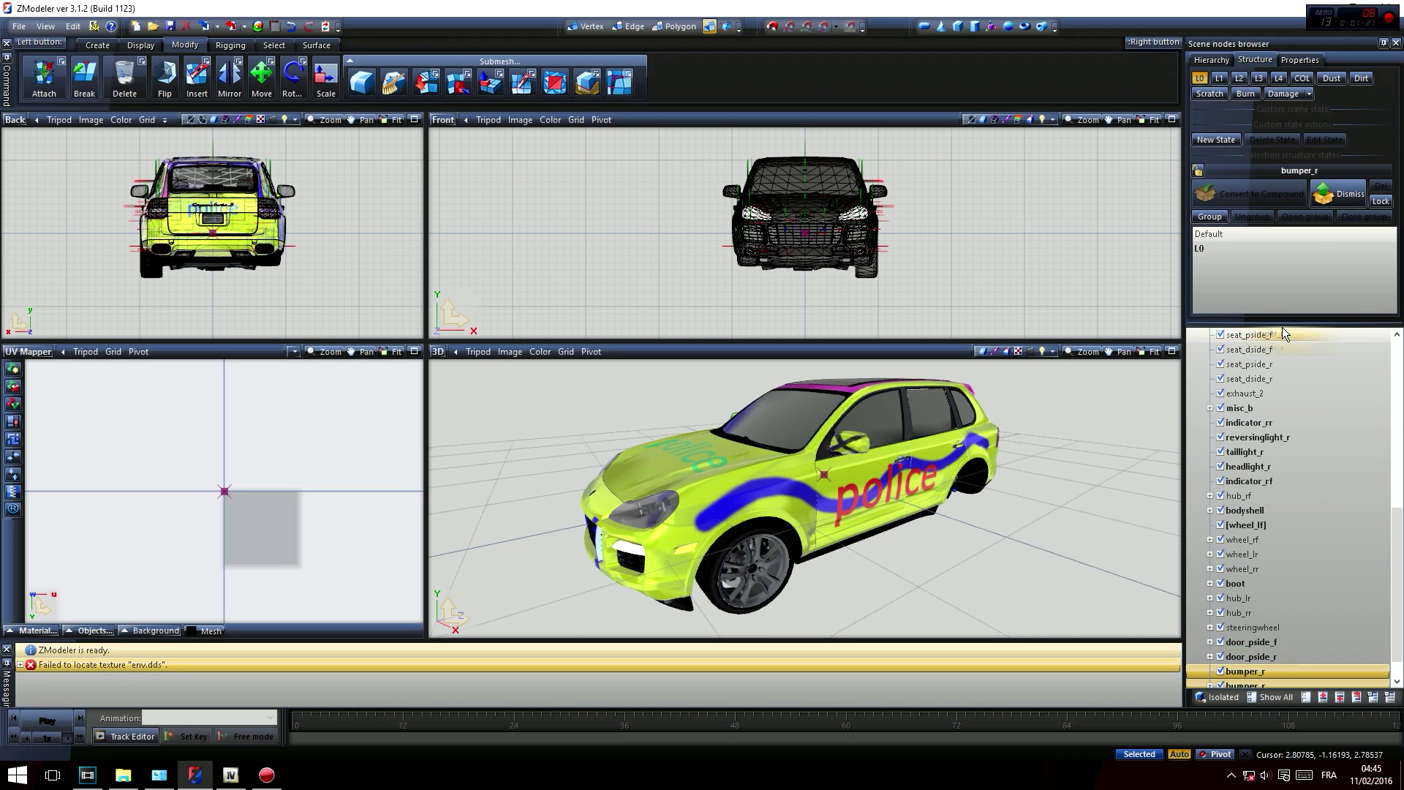
scroll(1289, 396, "up", 2)
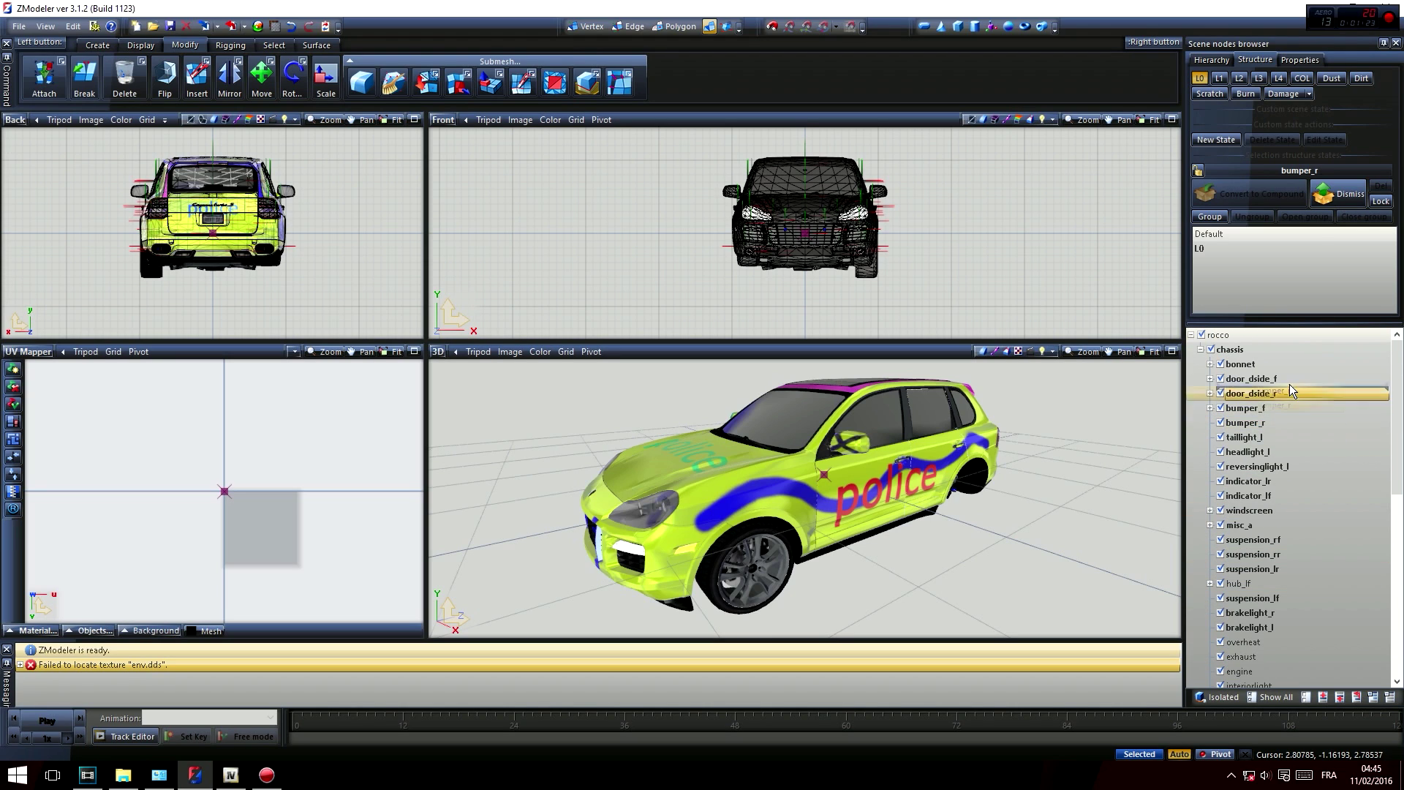
left_click_drag(1277, 412, 1218, 425)
- Move the bumper_r [COL] node out of the nested bumper_r so it sits directly under the main bumper_r, and collapse that branch
left_click(1211, 422)
left_click(1219, 452)
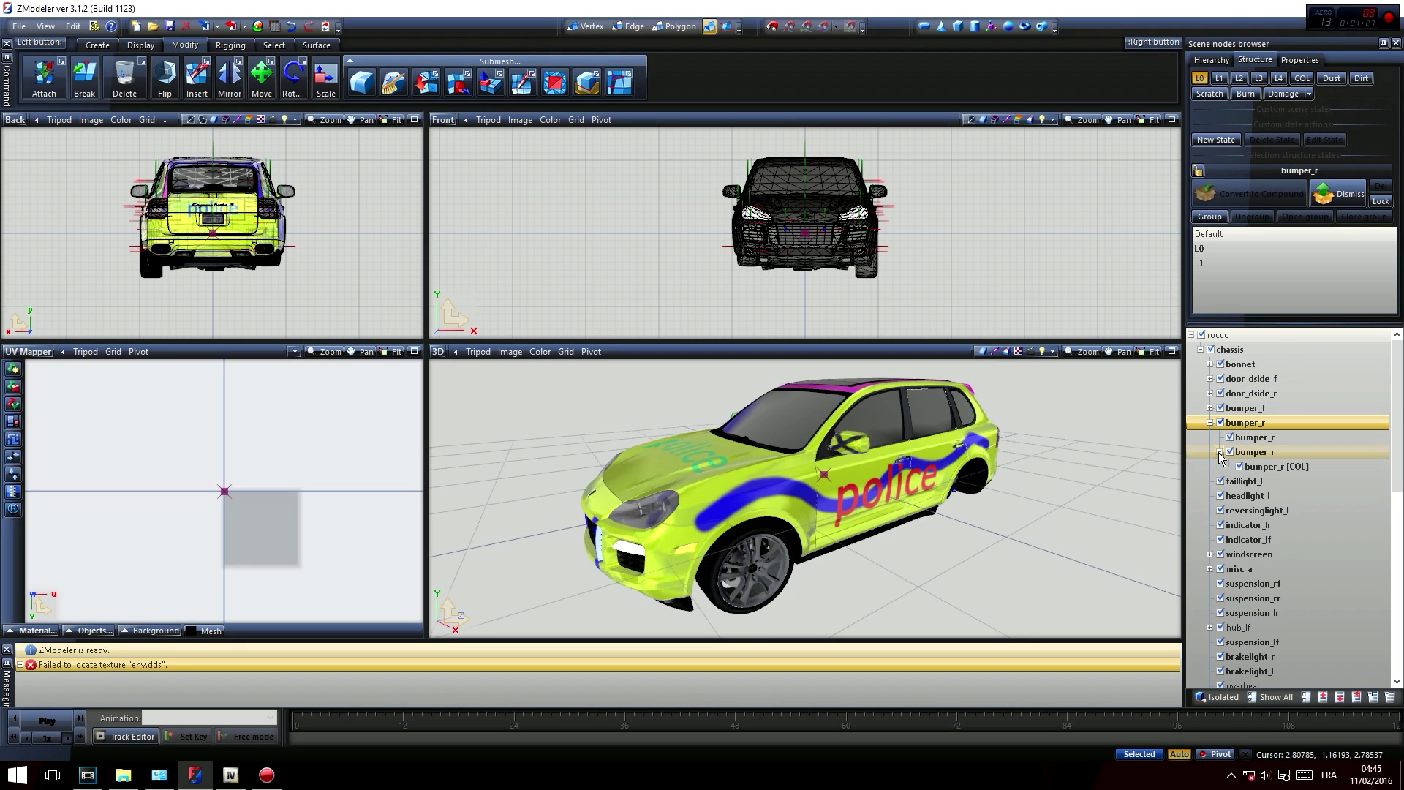
left_click_drag(1256, 469, 1288, 487)
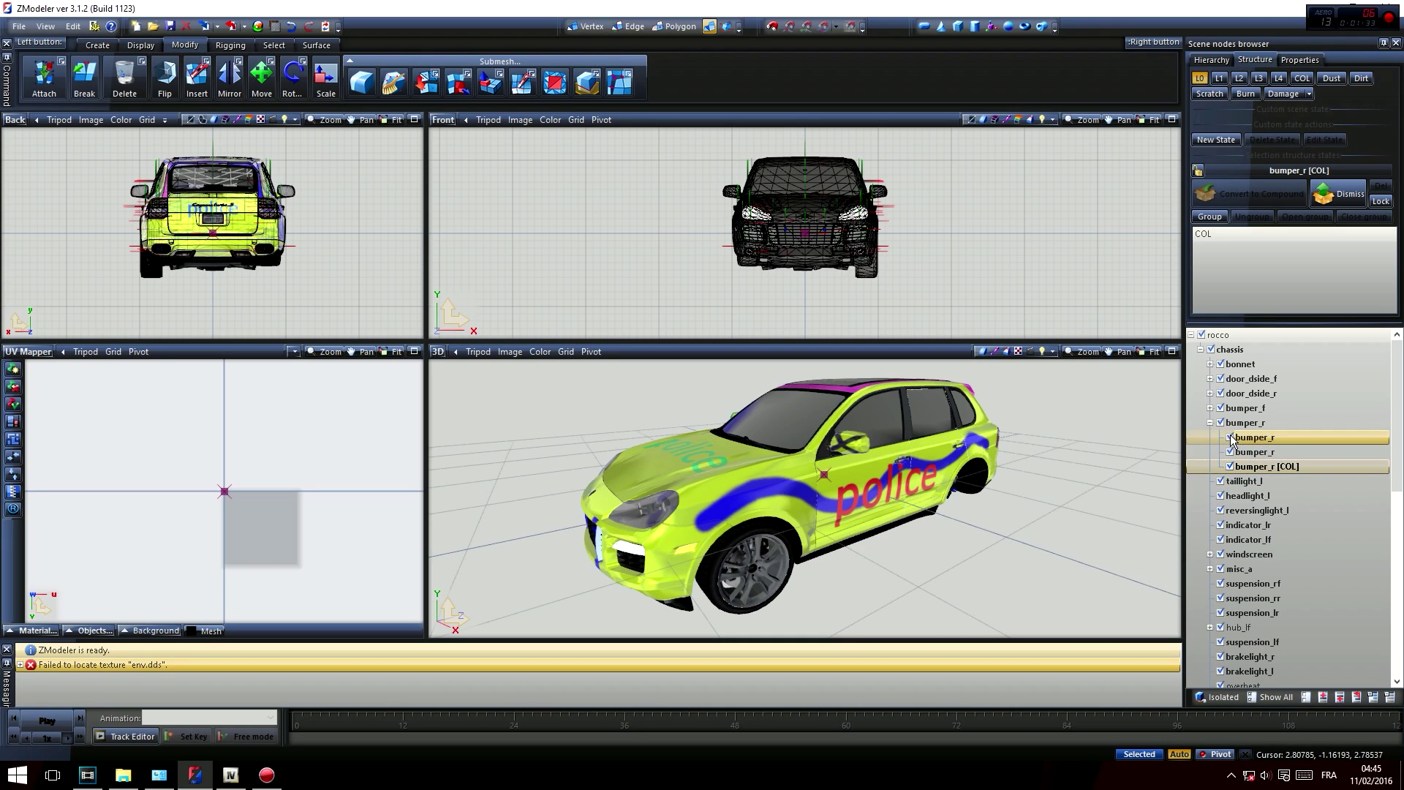
left_click(1210, 423)
- Check the end of the chassis list for leftover bumper nodes and collapse the rocco hierarchy to its root
scroll(1266, 474, "down", 9)
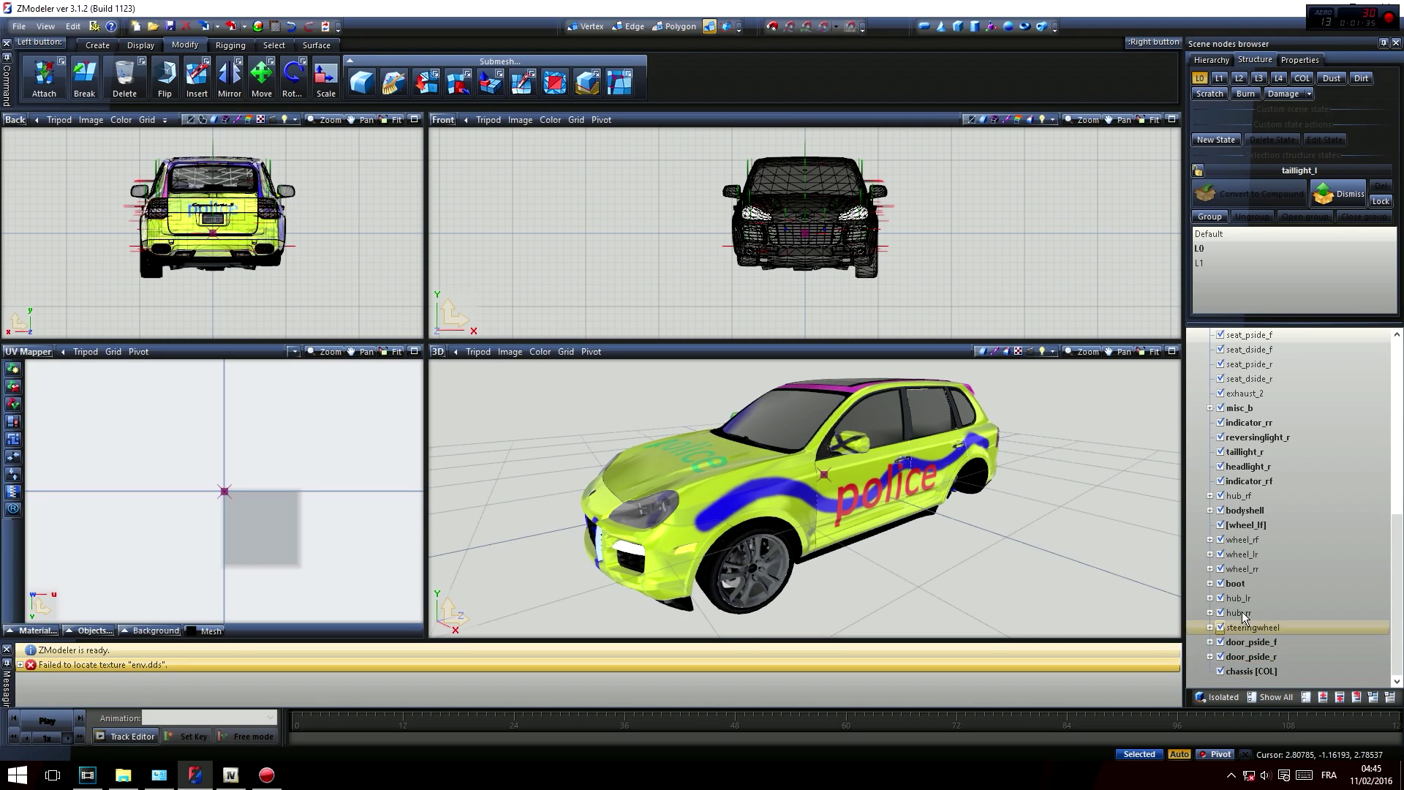
scroll(1244, 556, "up", 9)
left_click(1216, 334)
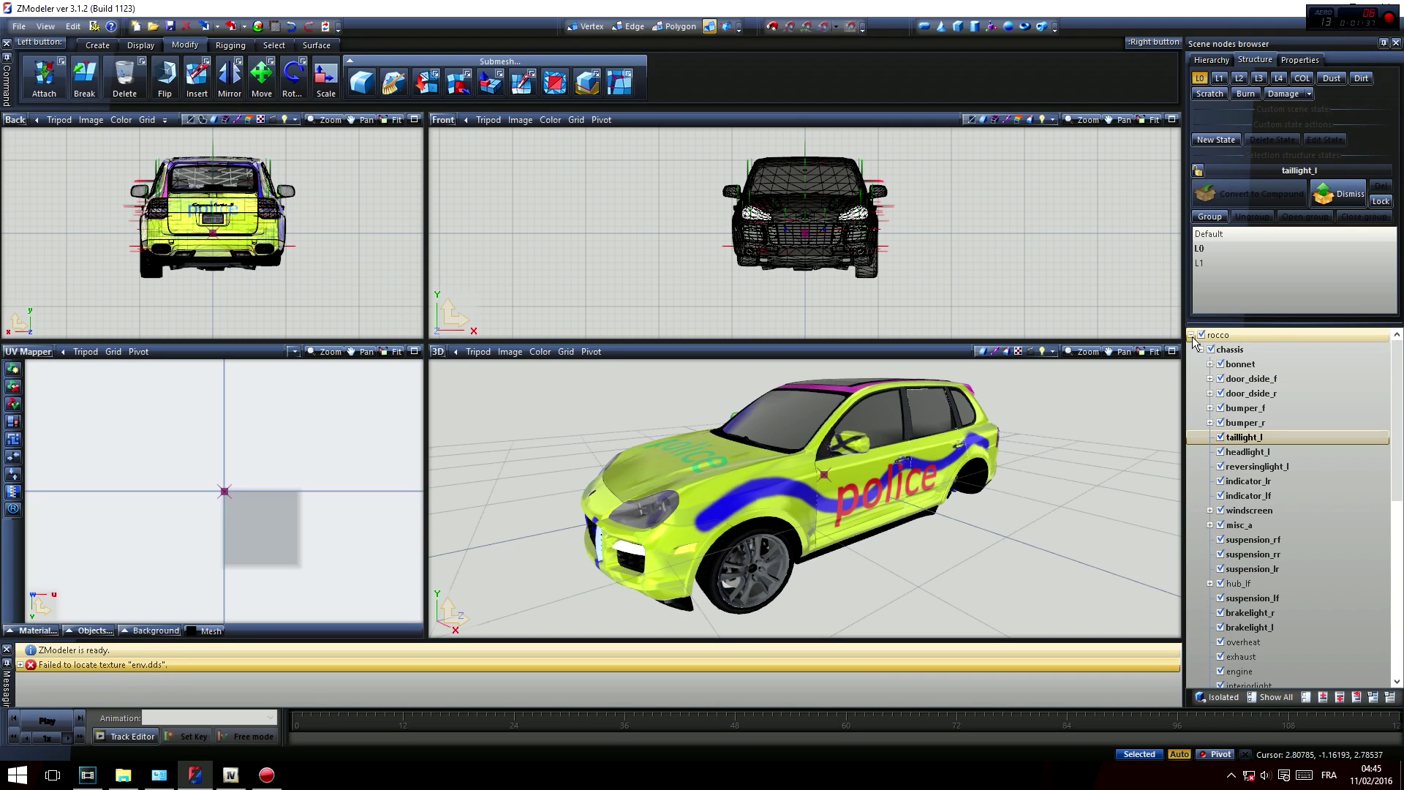
left_click(1191, 335)
- Export the model as a GTA Rage model named rocco into a new folder named Nouv inside the nouv folder
left_click(231, 27)
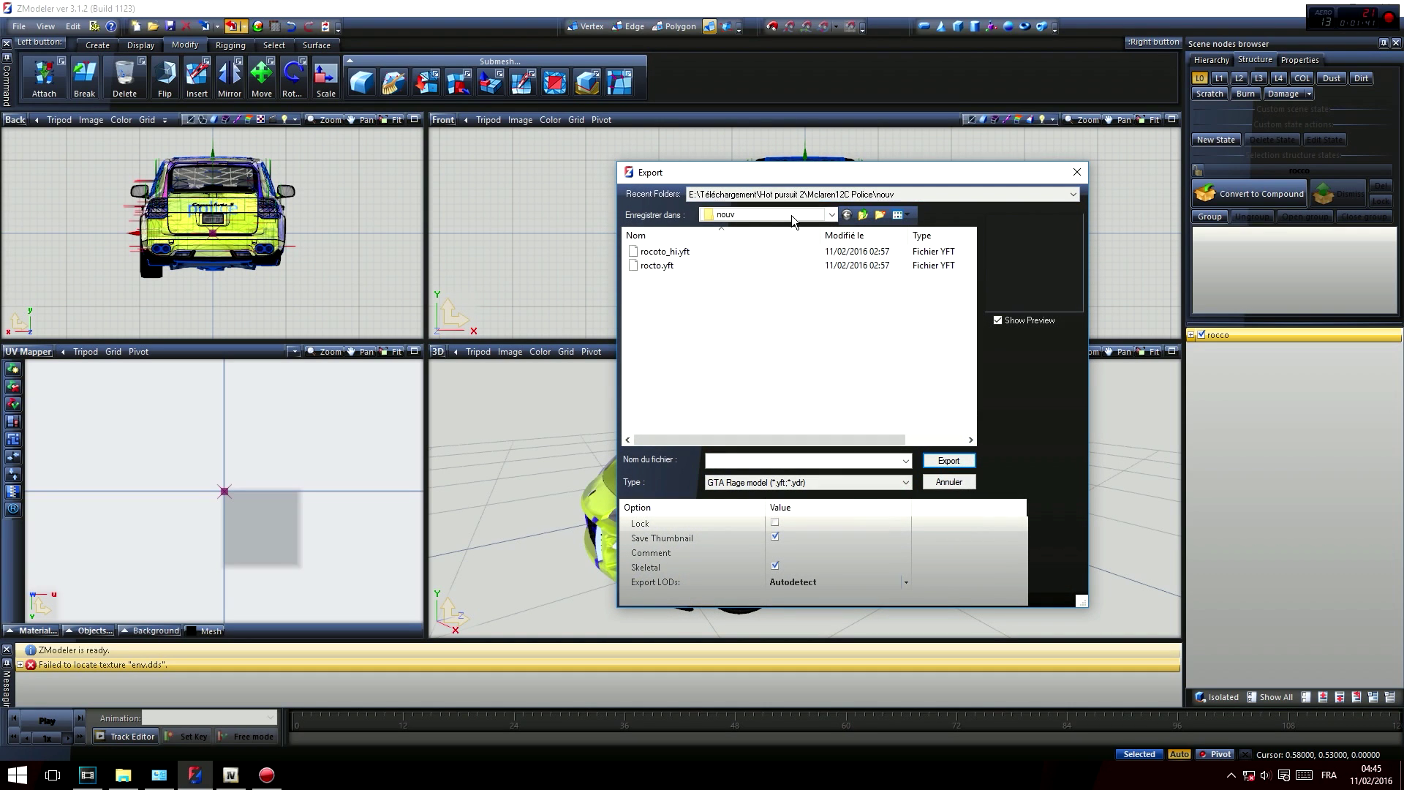
right_click(752, 347)
mouse_move(836, 485)
left_click(928, 489)
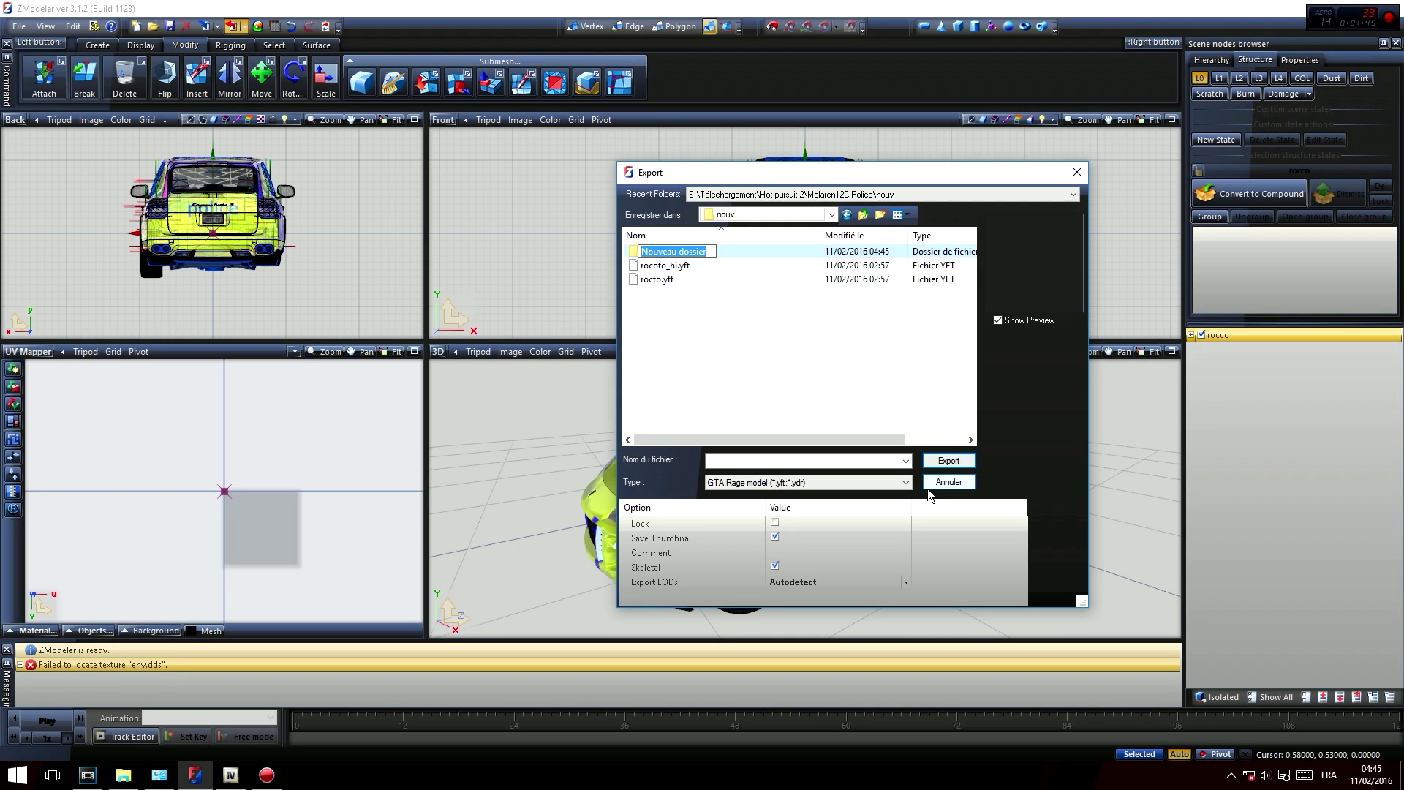
type("Nouv")
key("Return")
key("Return")
left_click(760, 461)
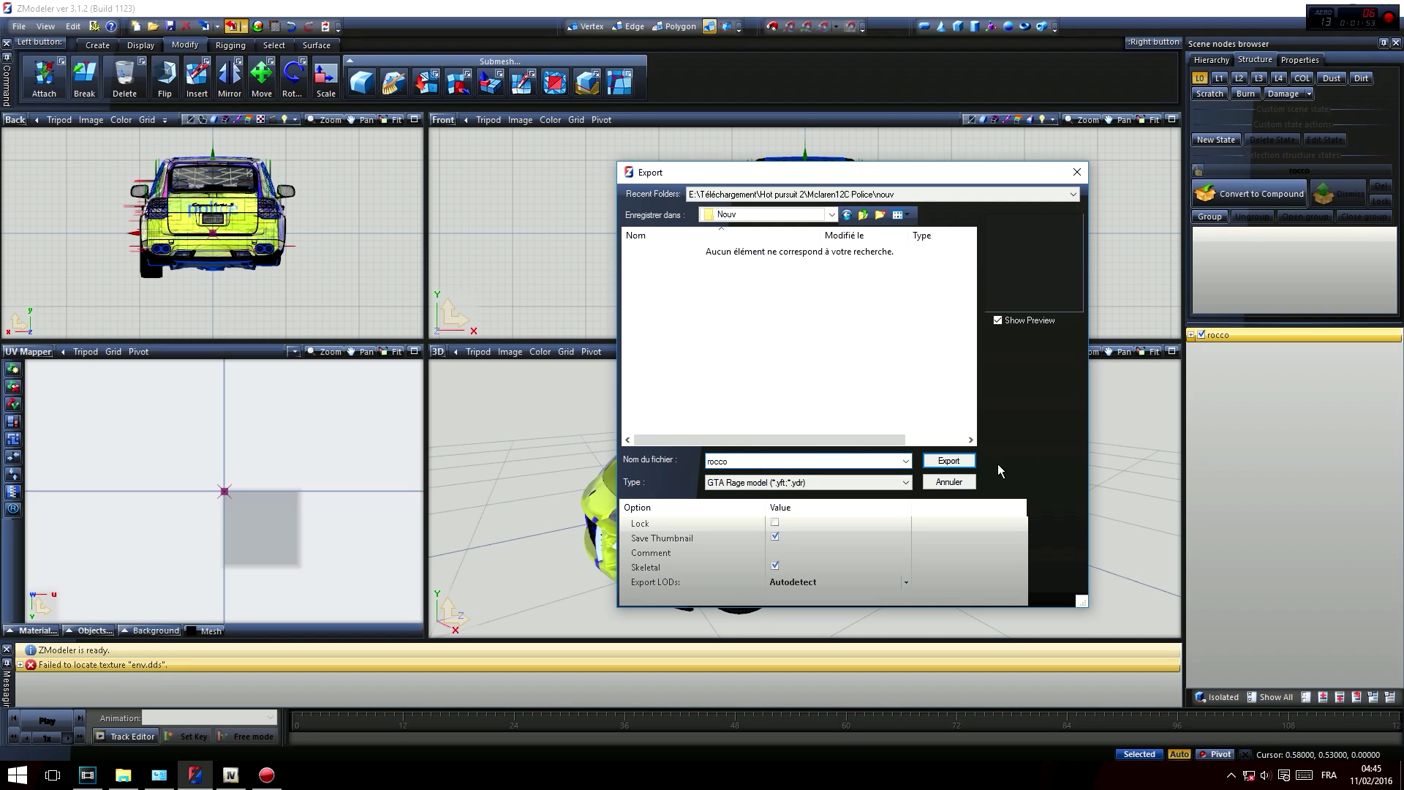
left_click(949, 460)
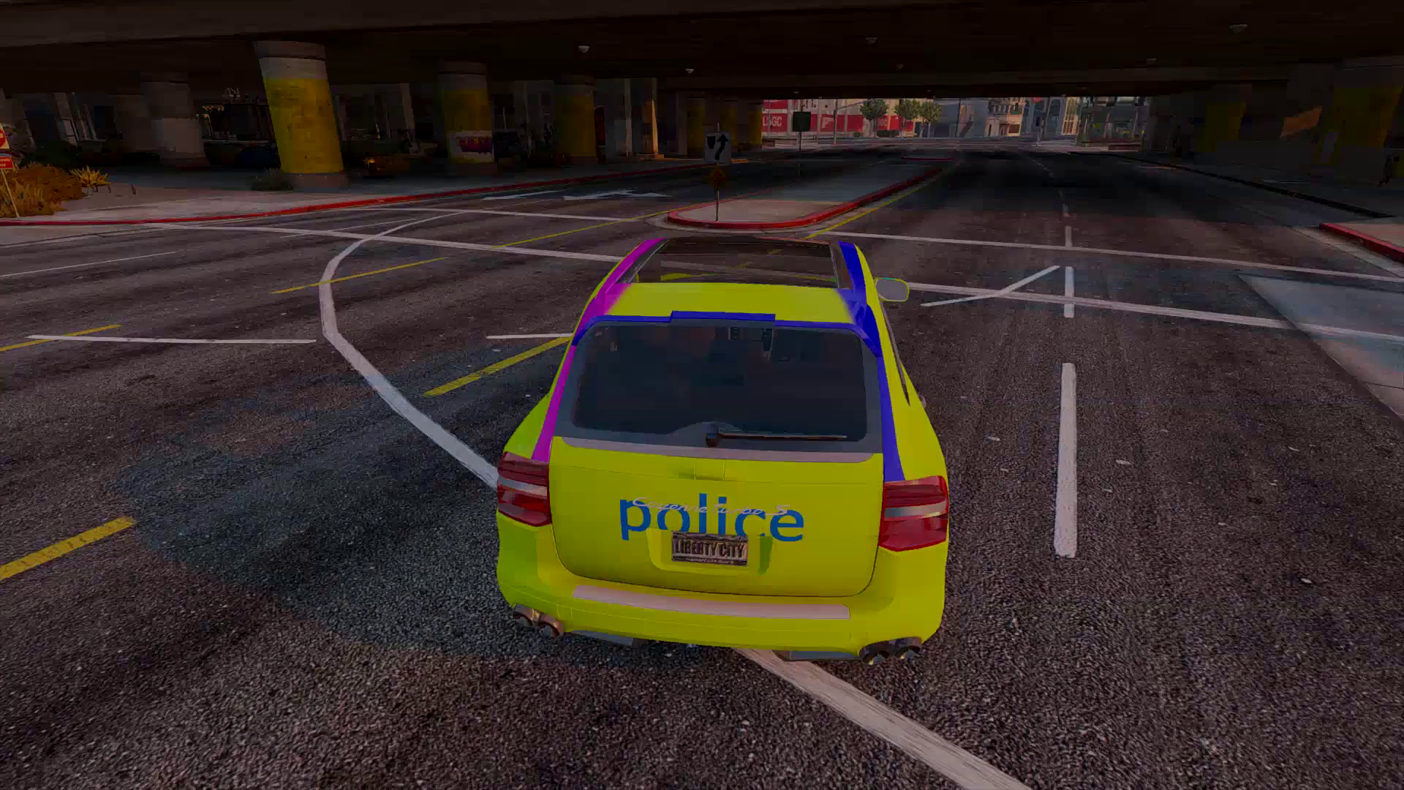